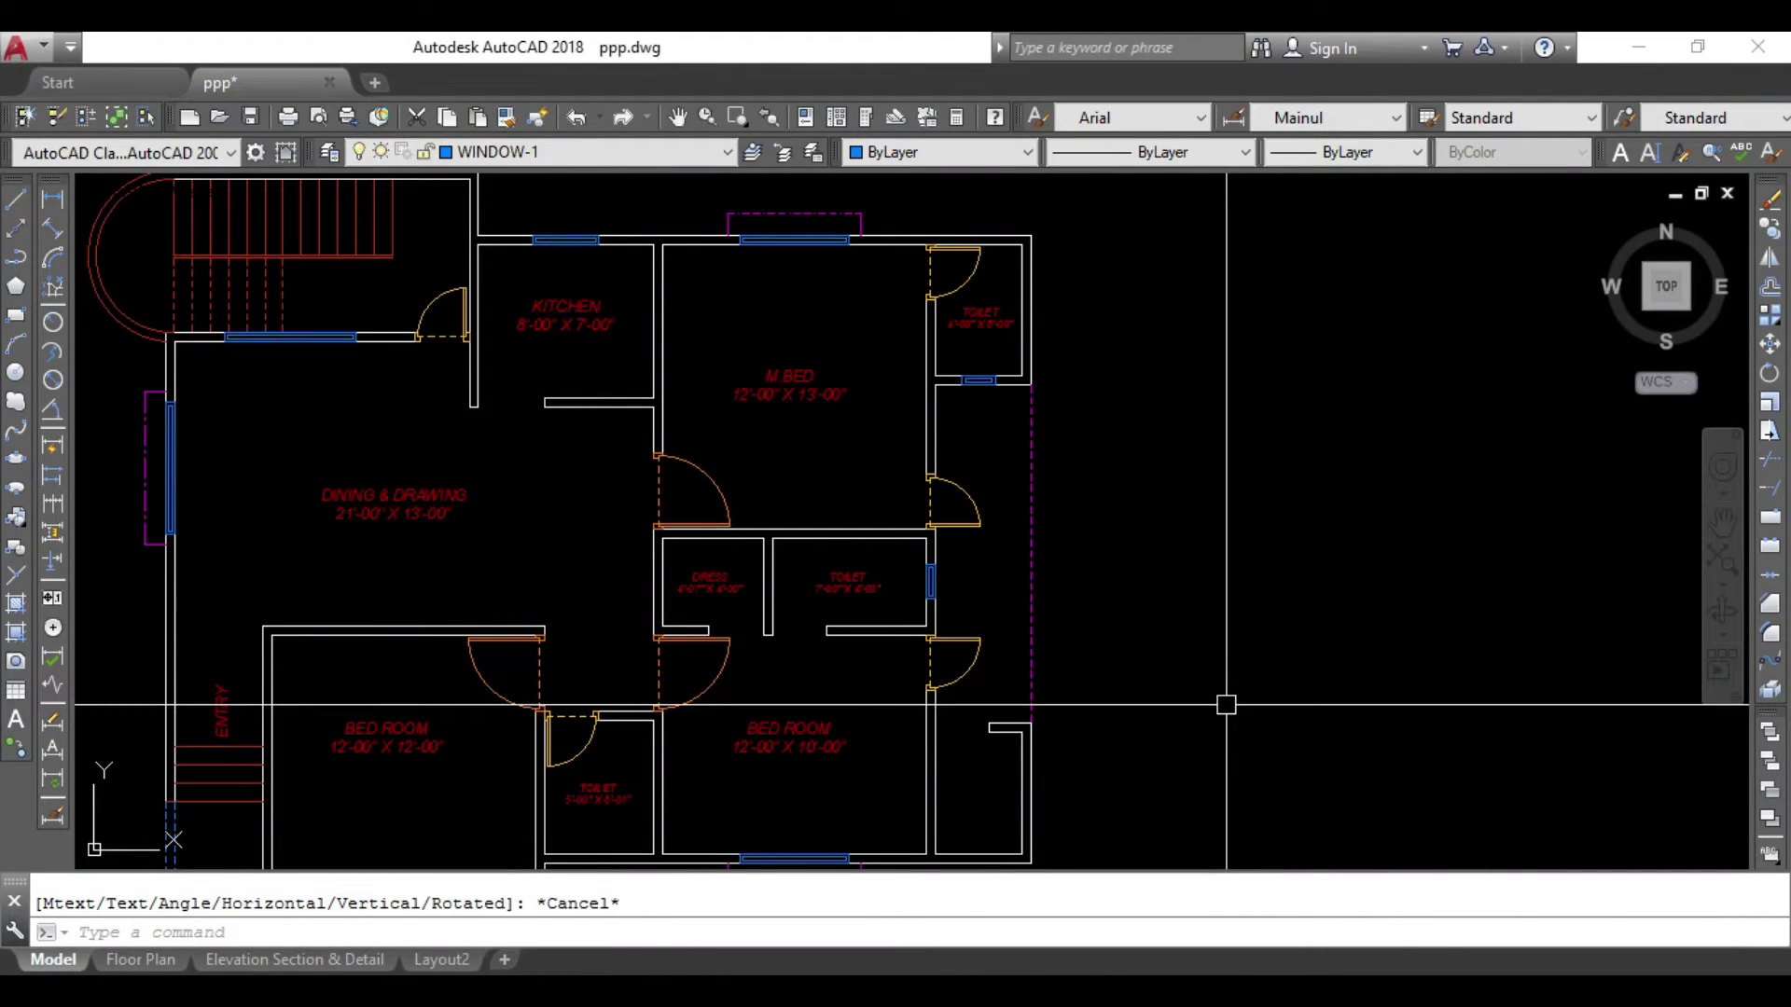
Reposition the view to show open space beside the floor plan.
scroll(1199, 680, "down", 1)
scroll(1163, 672, "down", 1)
scroll(1399, 677, "down", 2)
middle_click_drag(1399, 677, 1393, 633)
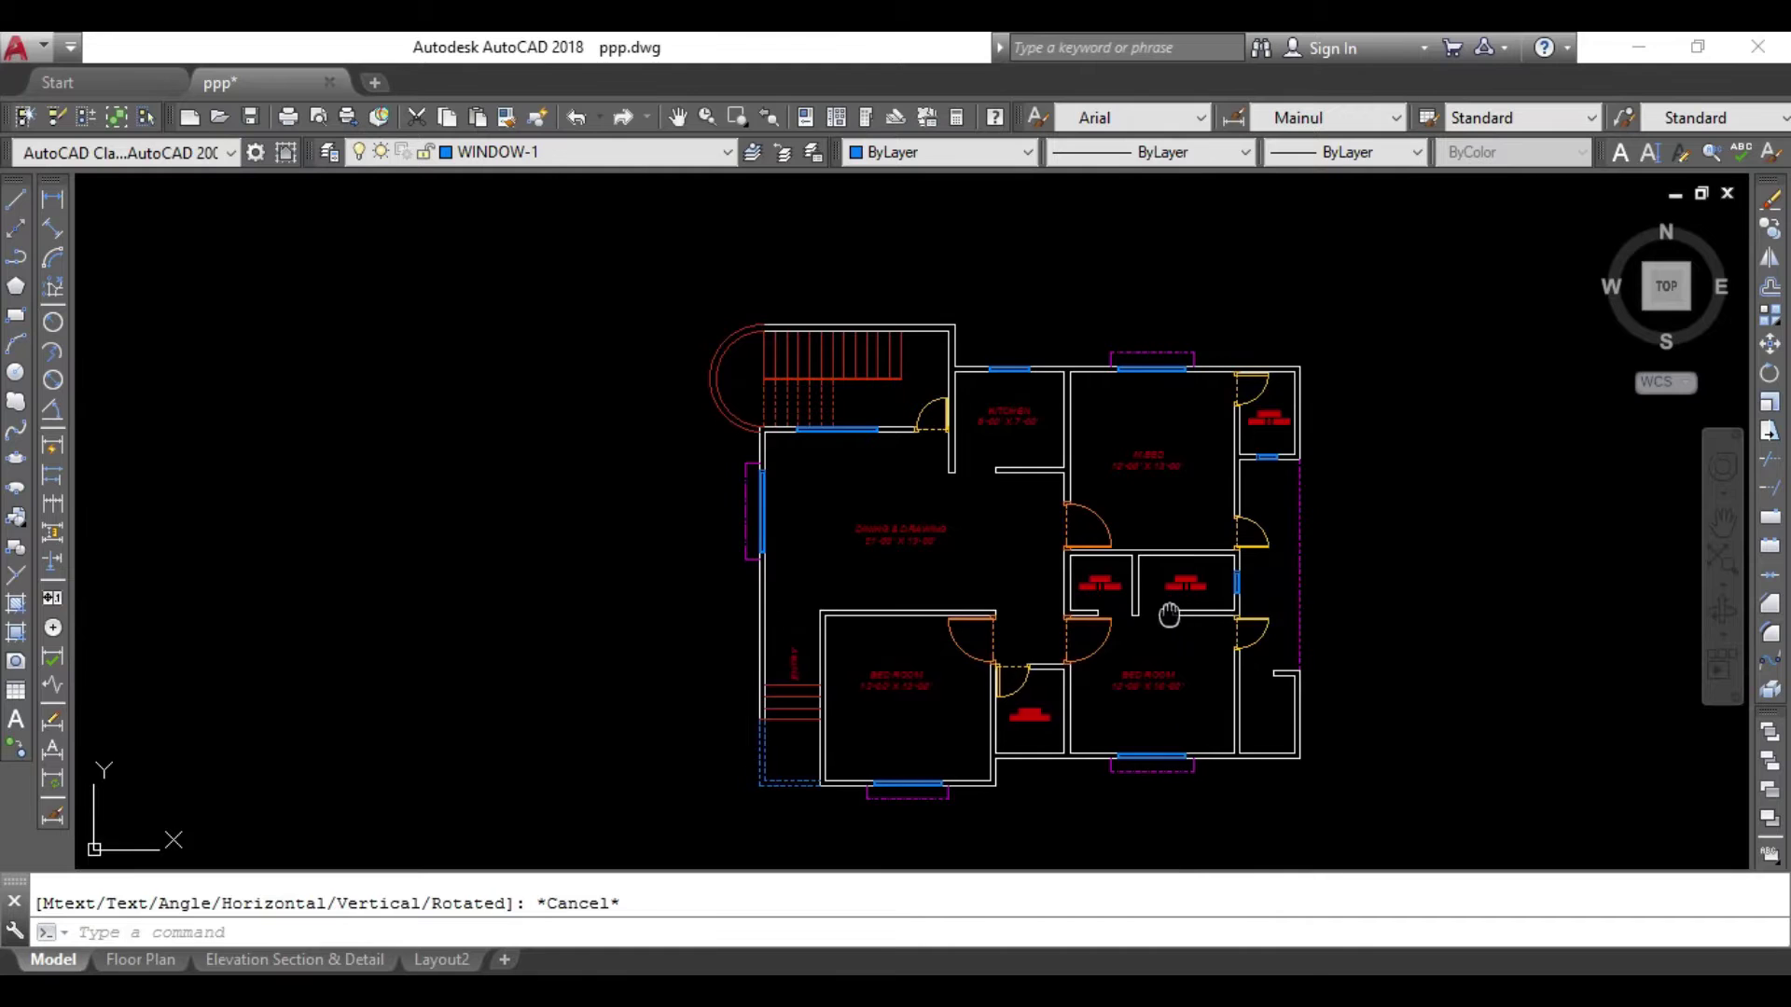
scroll(1119, 607, "up", 1)
scroll(1102, 591, "up", 1)
middle_click_drag(1103, 591, 960, 603)
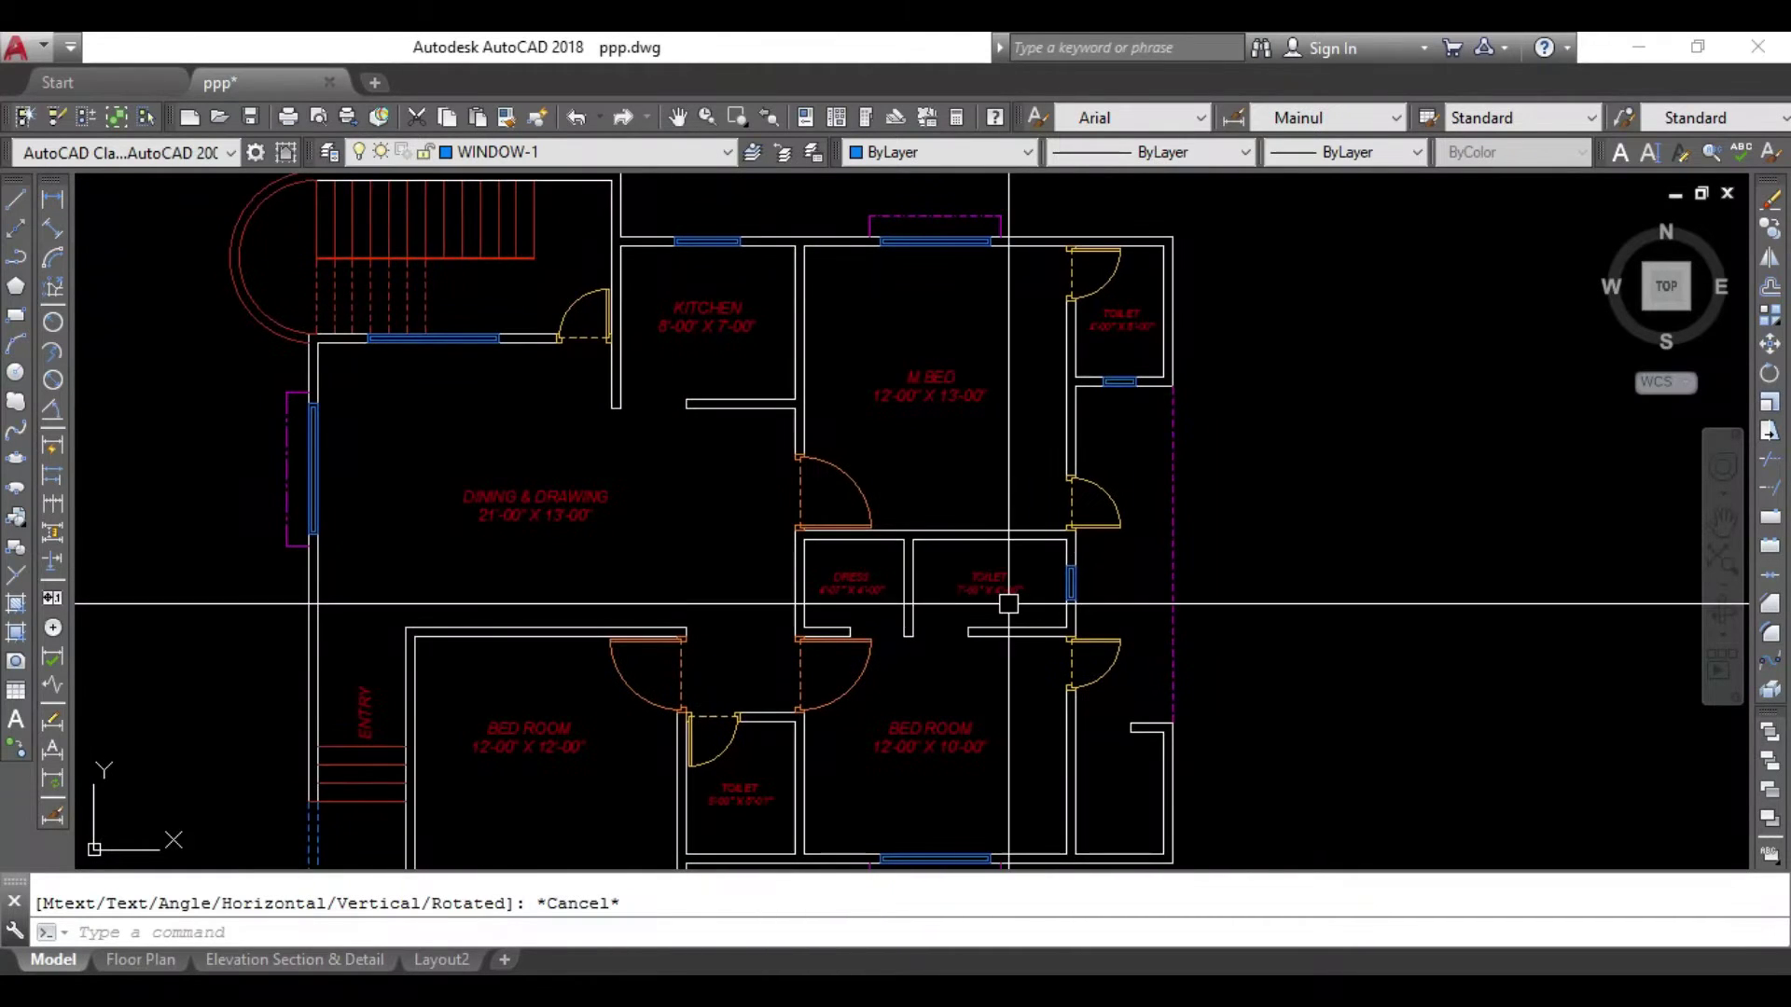
mouse_move(1311, 638)
middle_mouse_down()
mouse_move(1251, 648)
mouse_move(1043, 603)
mouse_move(816, 588)
middle_mouse_up()
scroll(1043, 587, "down", 2)
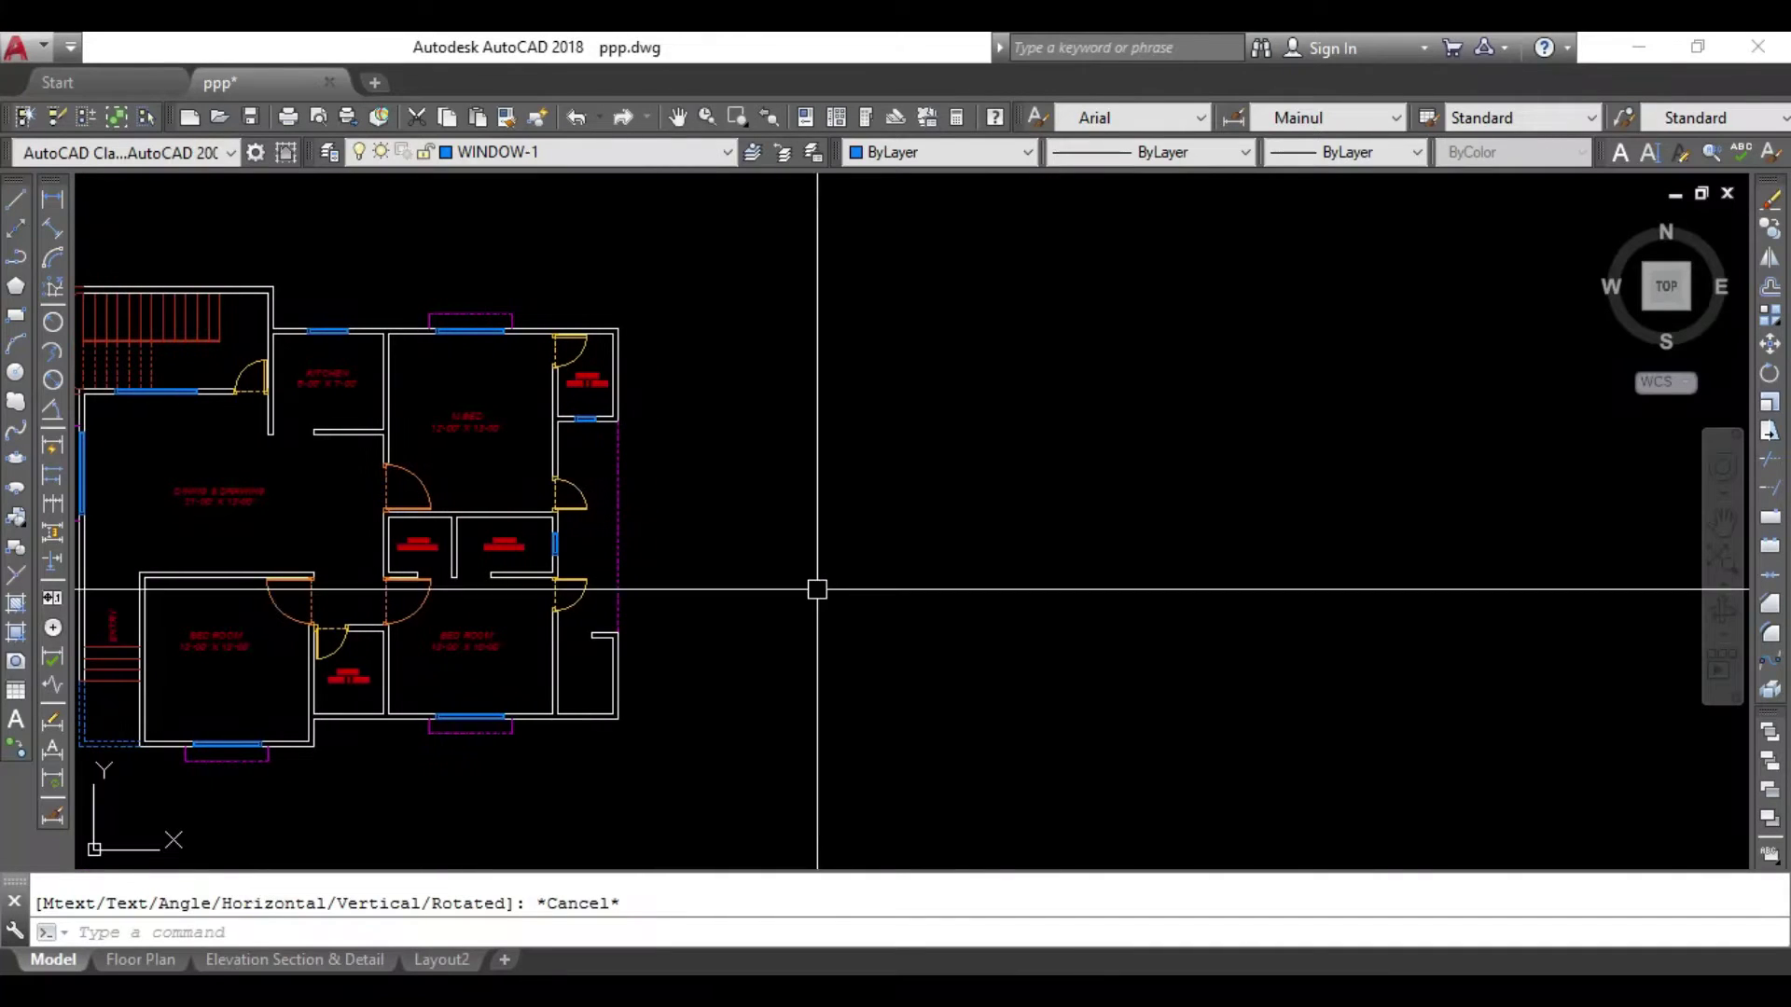
type("l")
key("Return")
key("Escape")
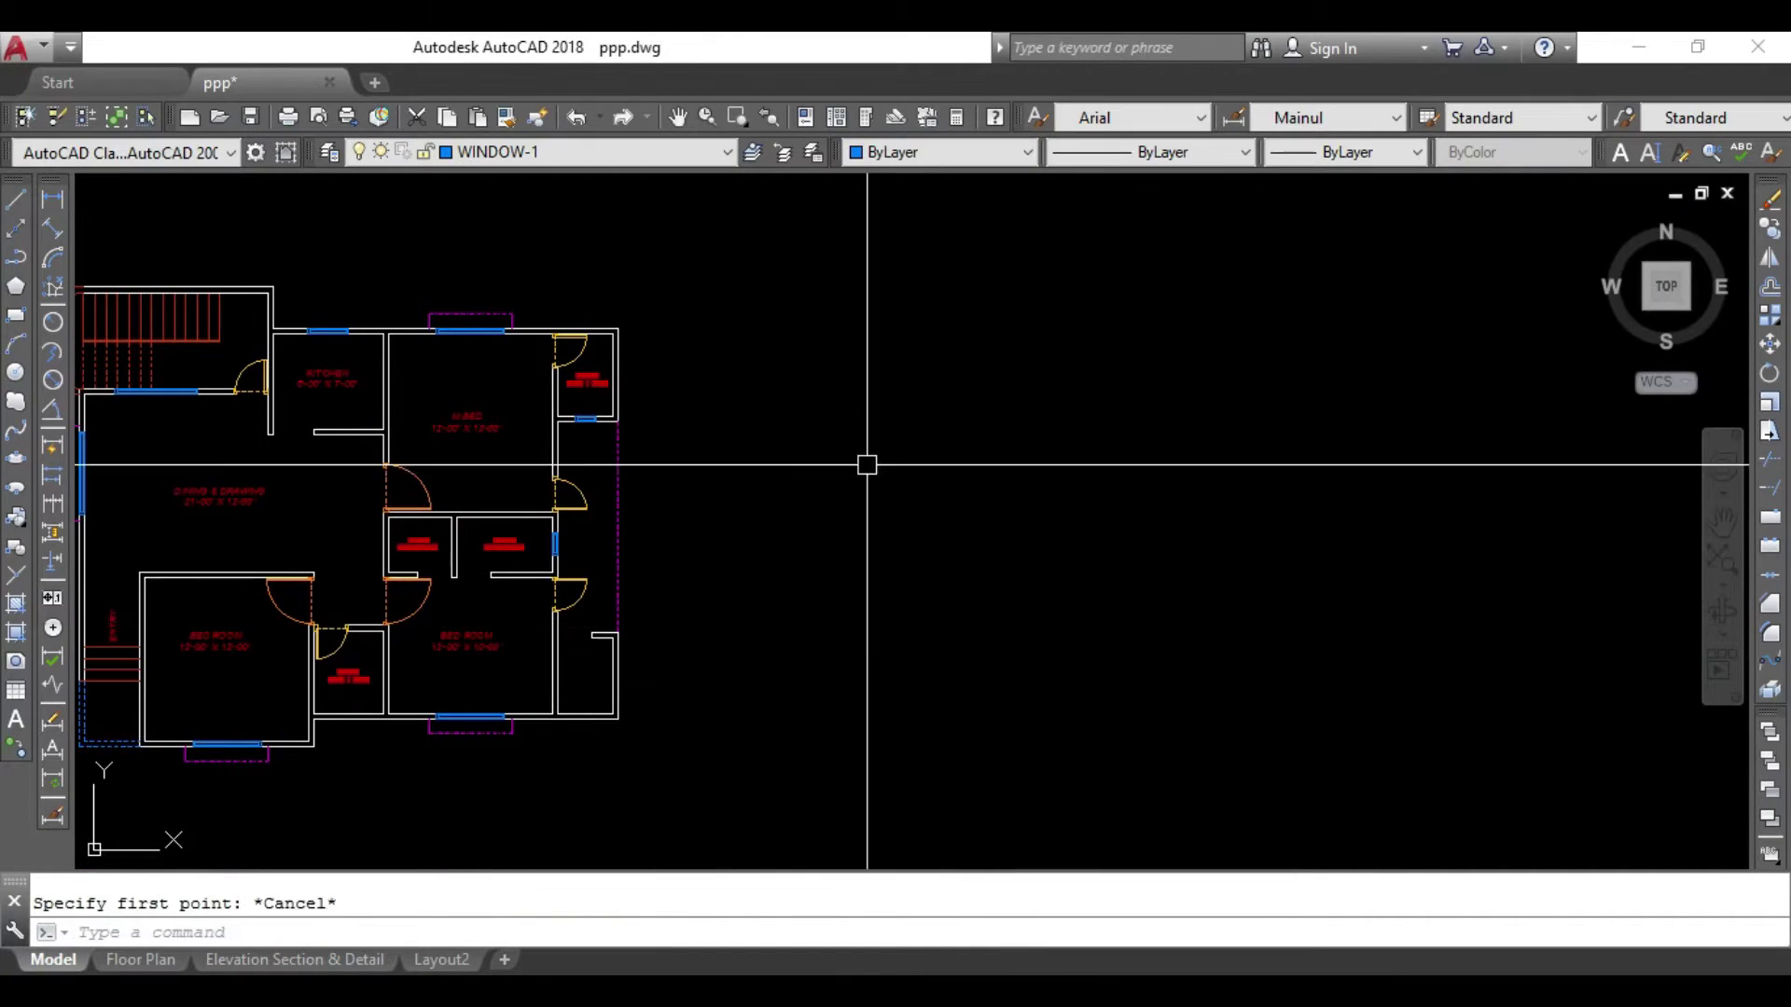
Make Wall the current layer and draw a horizontal base line in empty space.
left_click(691, 156)
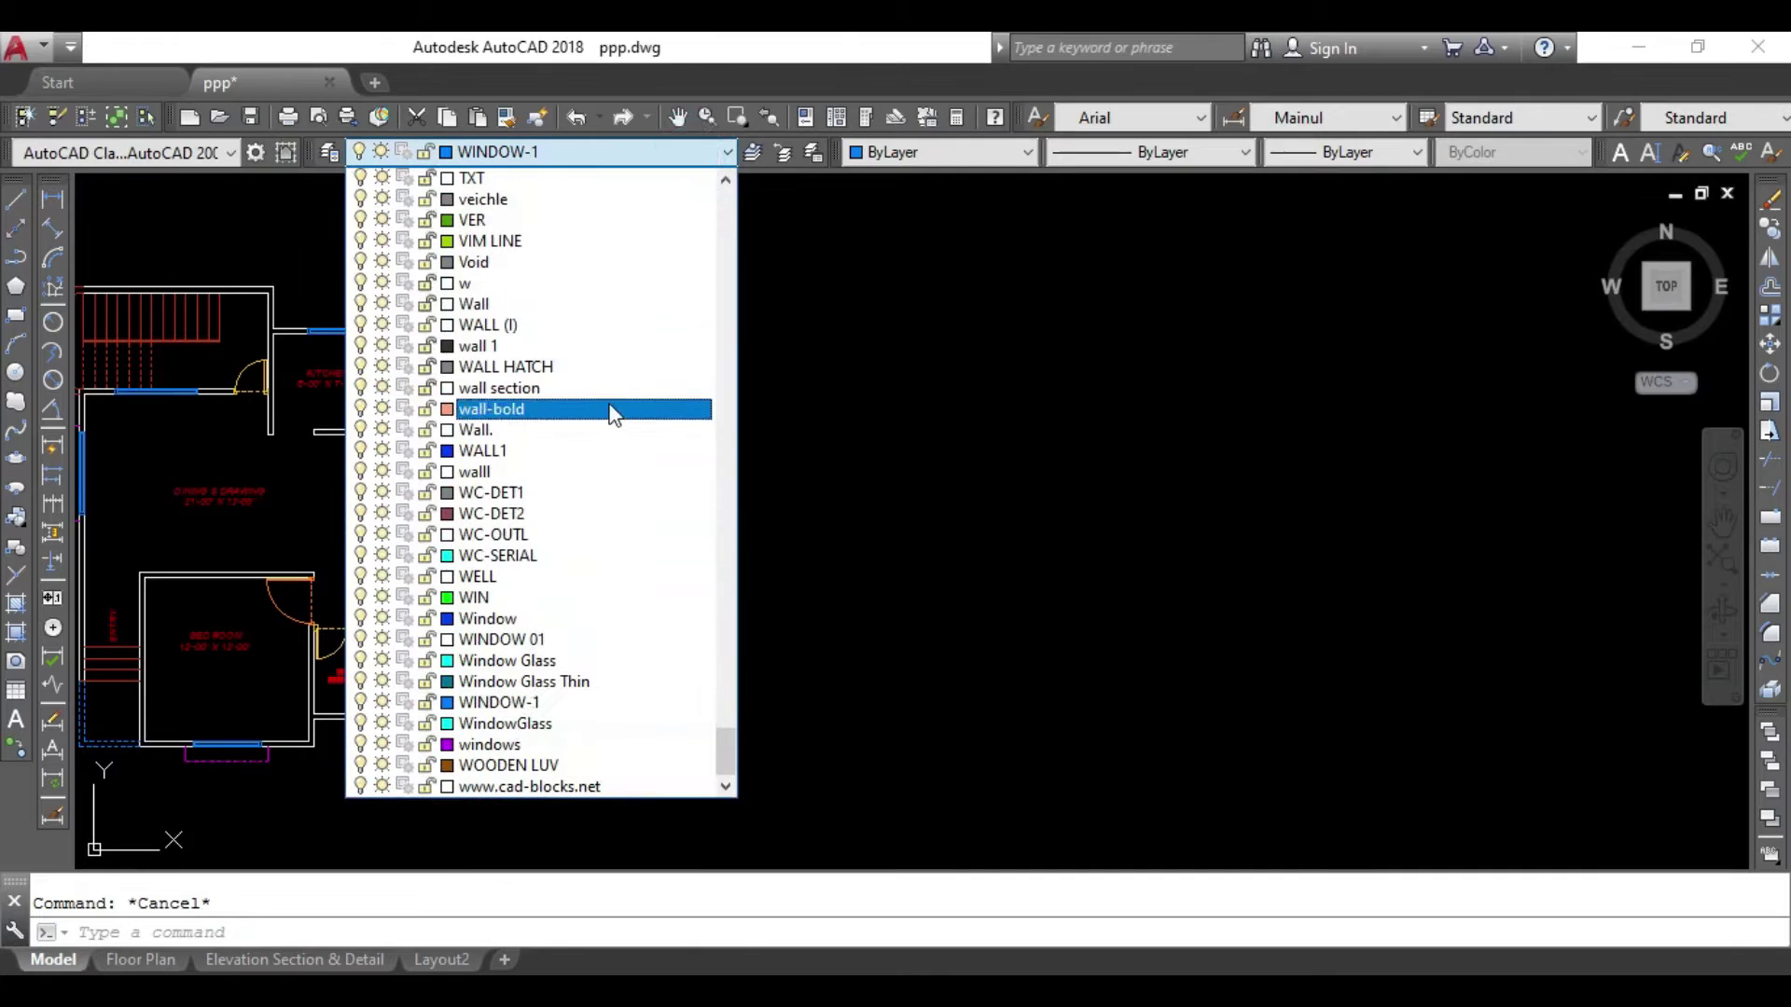
left_click(548, 304)
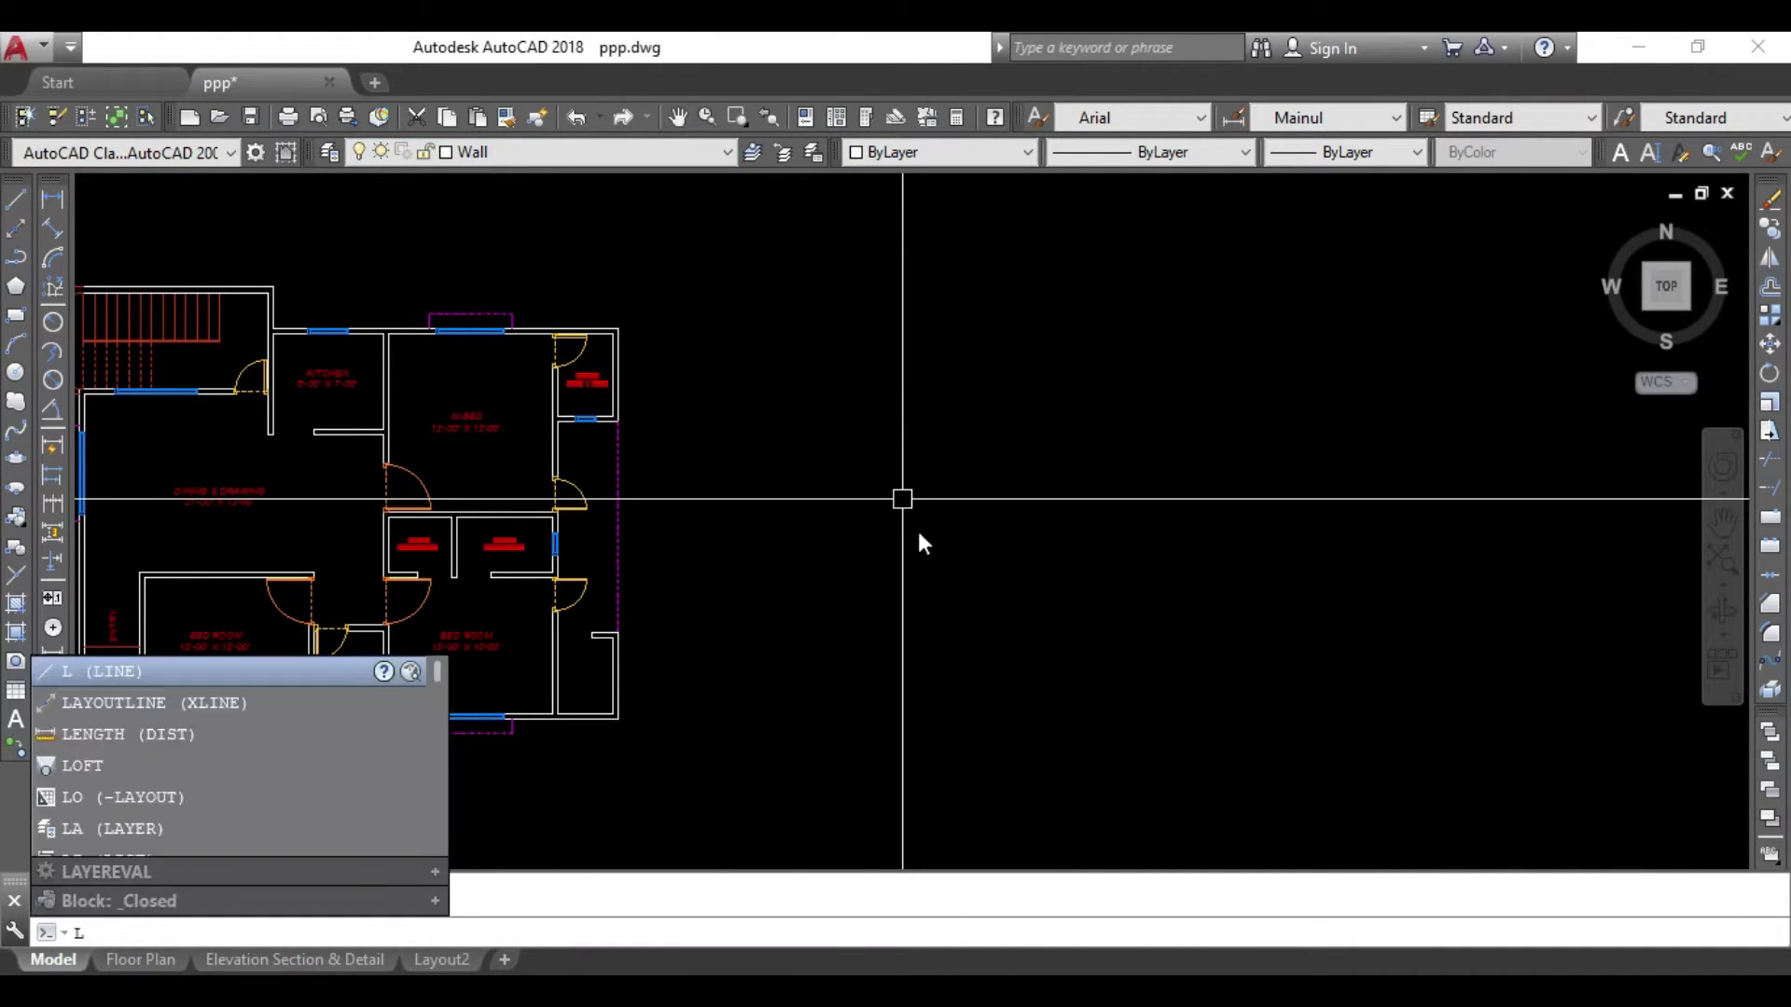
key("Return")
left_click(918, 641)
scroll(1427, 648, "down", 4)
middle_click_drag(1427, 649, 1050, 674)
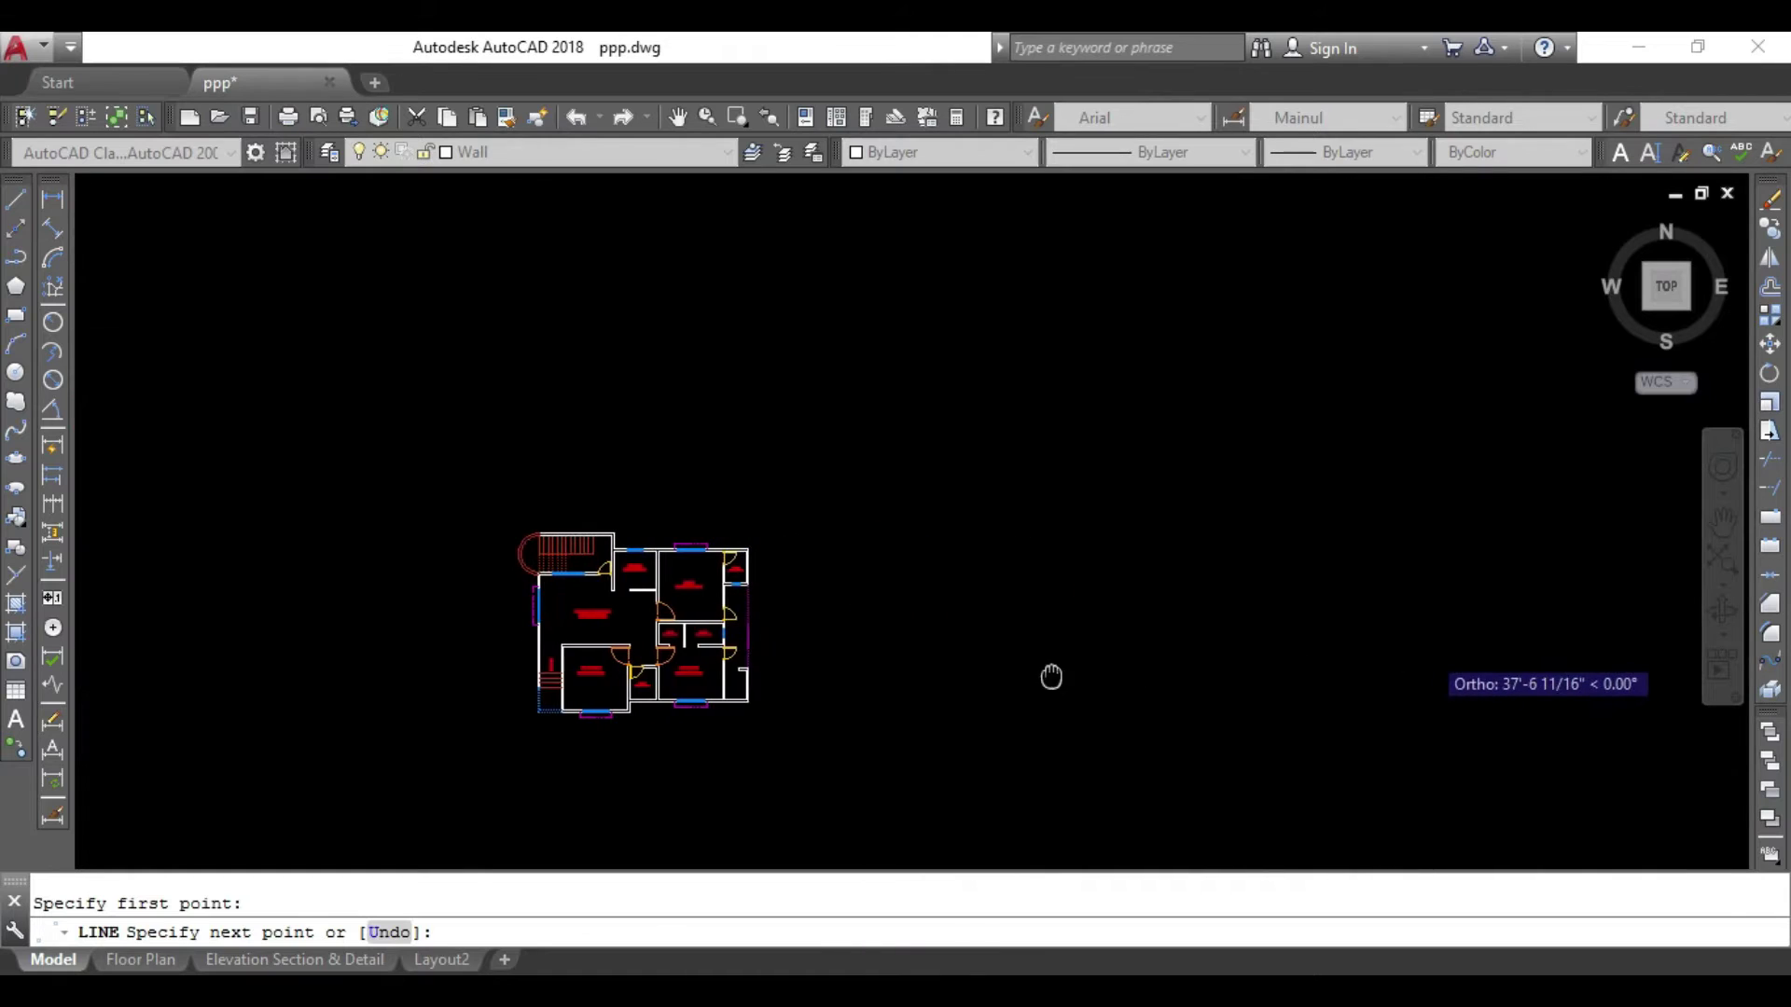
left_click(1060, 673)
key("Return")
key("Return")
Draw a vertical line rising from the base line's left end.
left_click(840, 673)
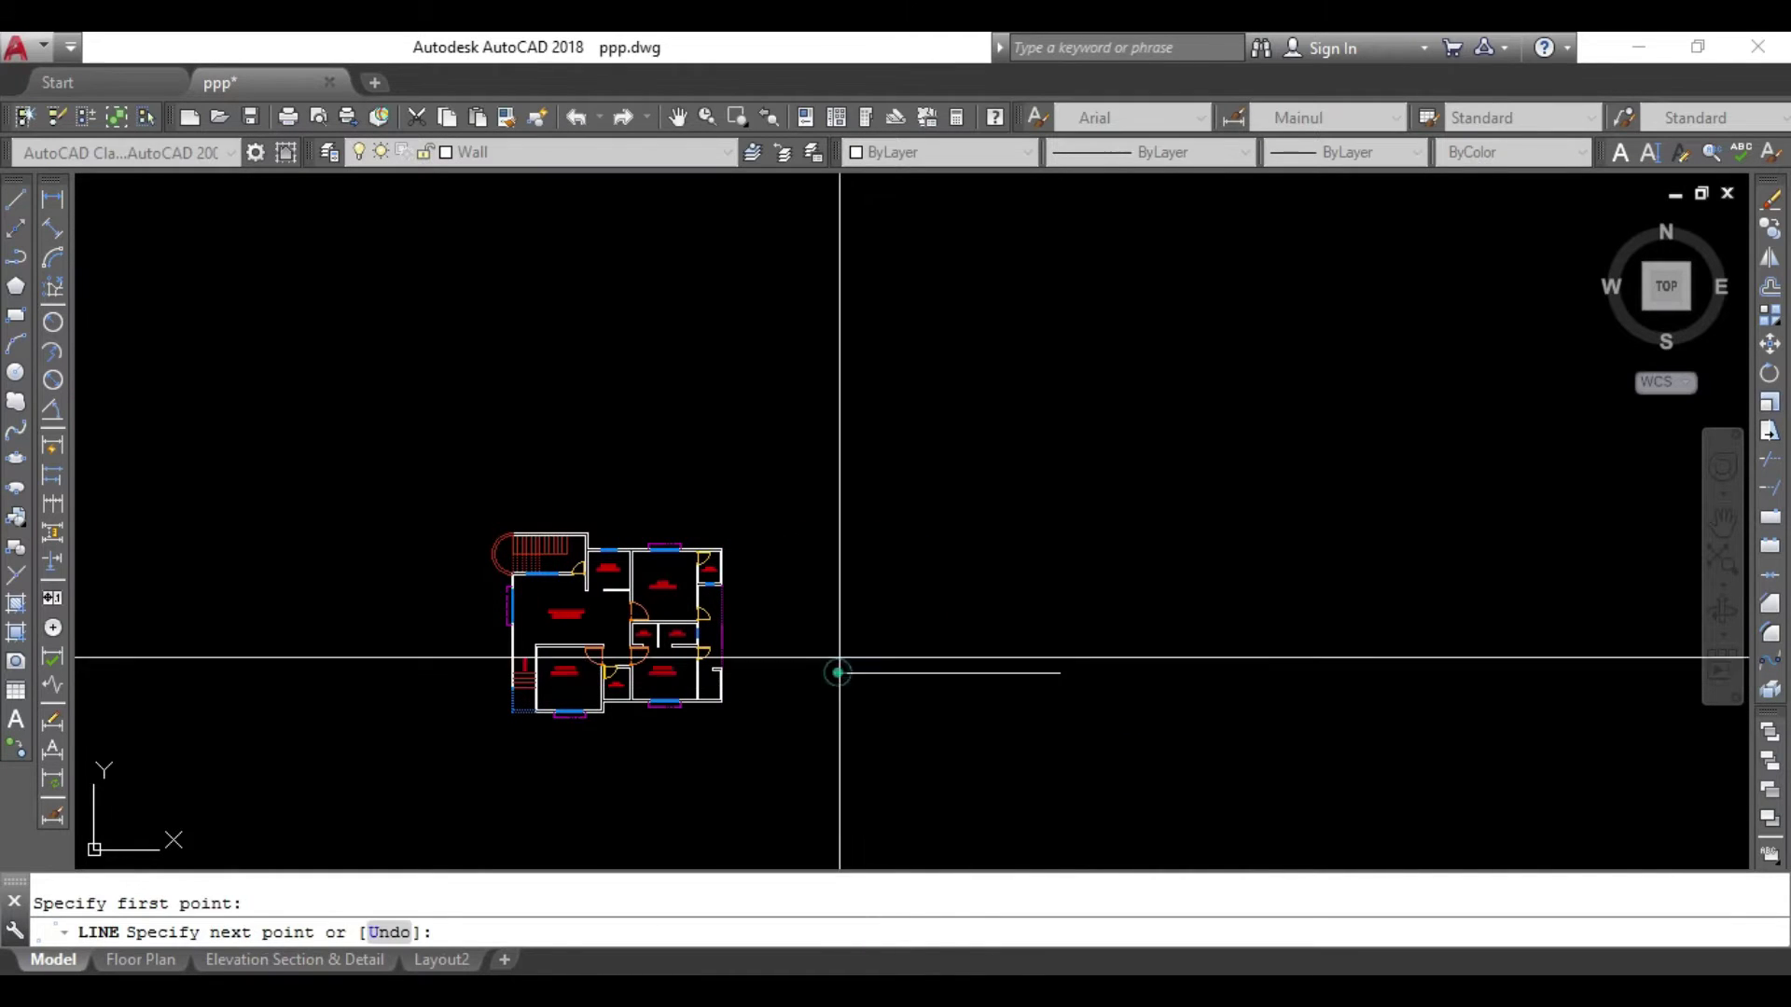
left_click(843, 483)
key("Escape")
scroll(843, 659, "up", 4)
middle_click_drag(745, 621, 651, 607)
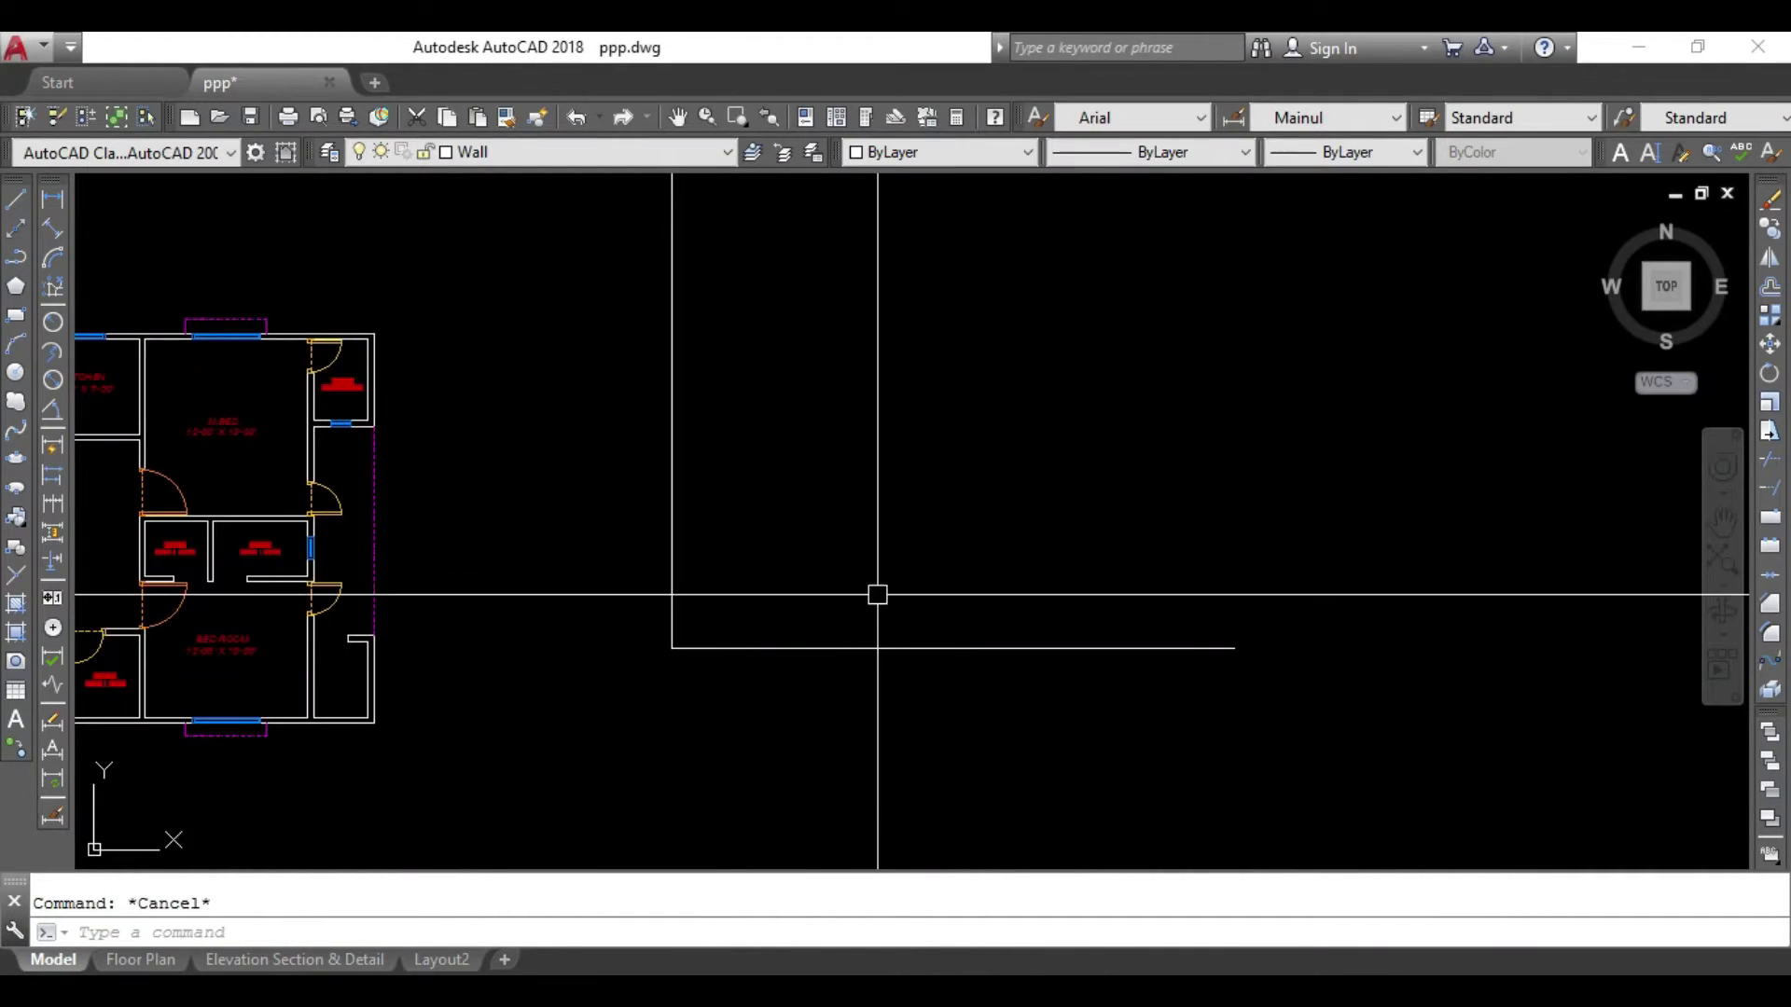
type("o")
Offset the horizontal line upward and the vertical line rightward by 5 inches.
key("Return")
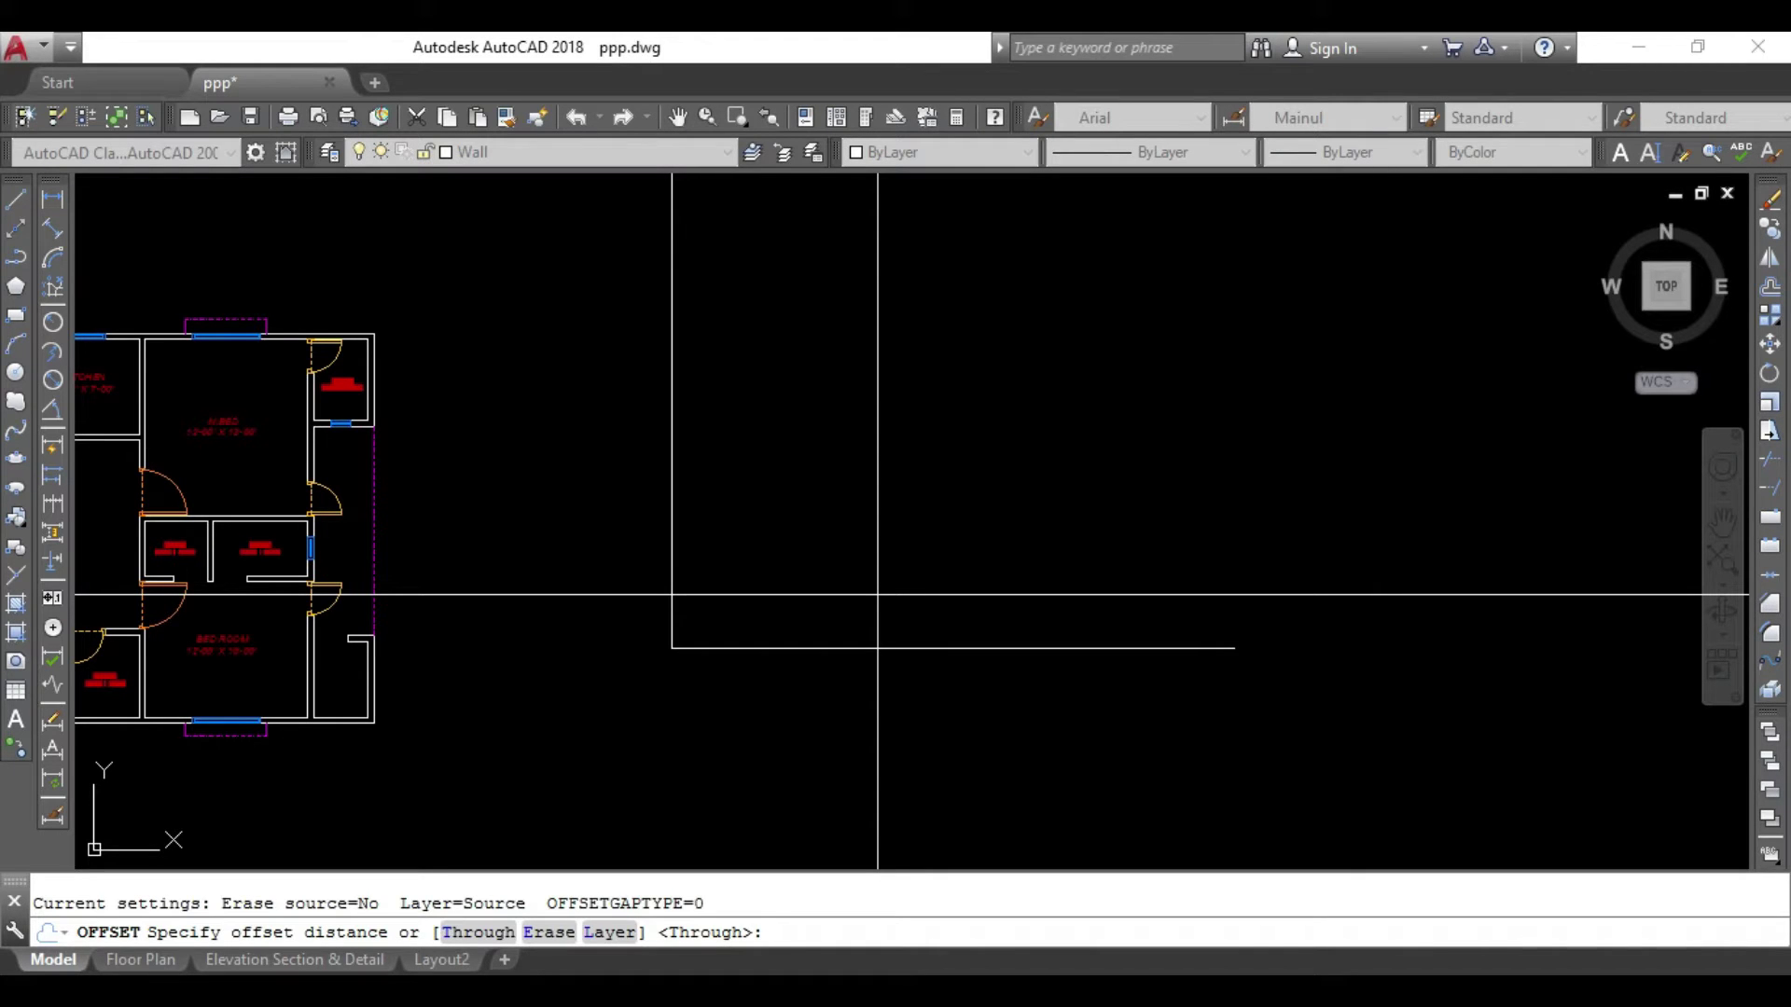
type("5")
key("Return")
left_click(867, 647)
left_click(890, 500)
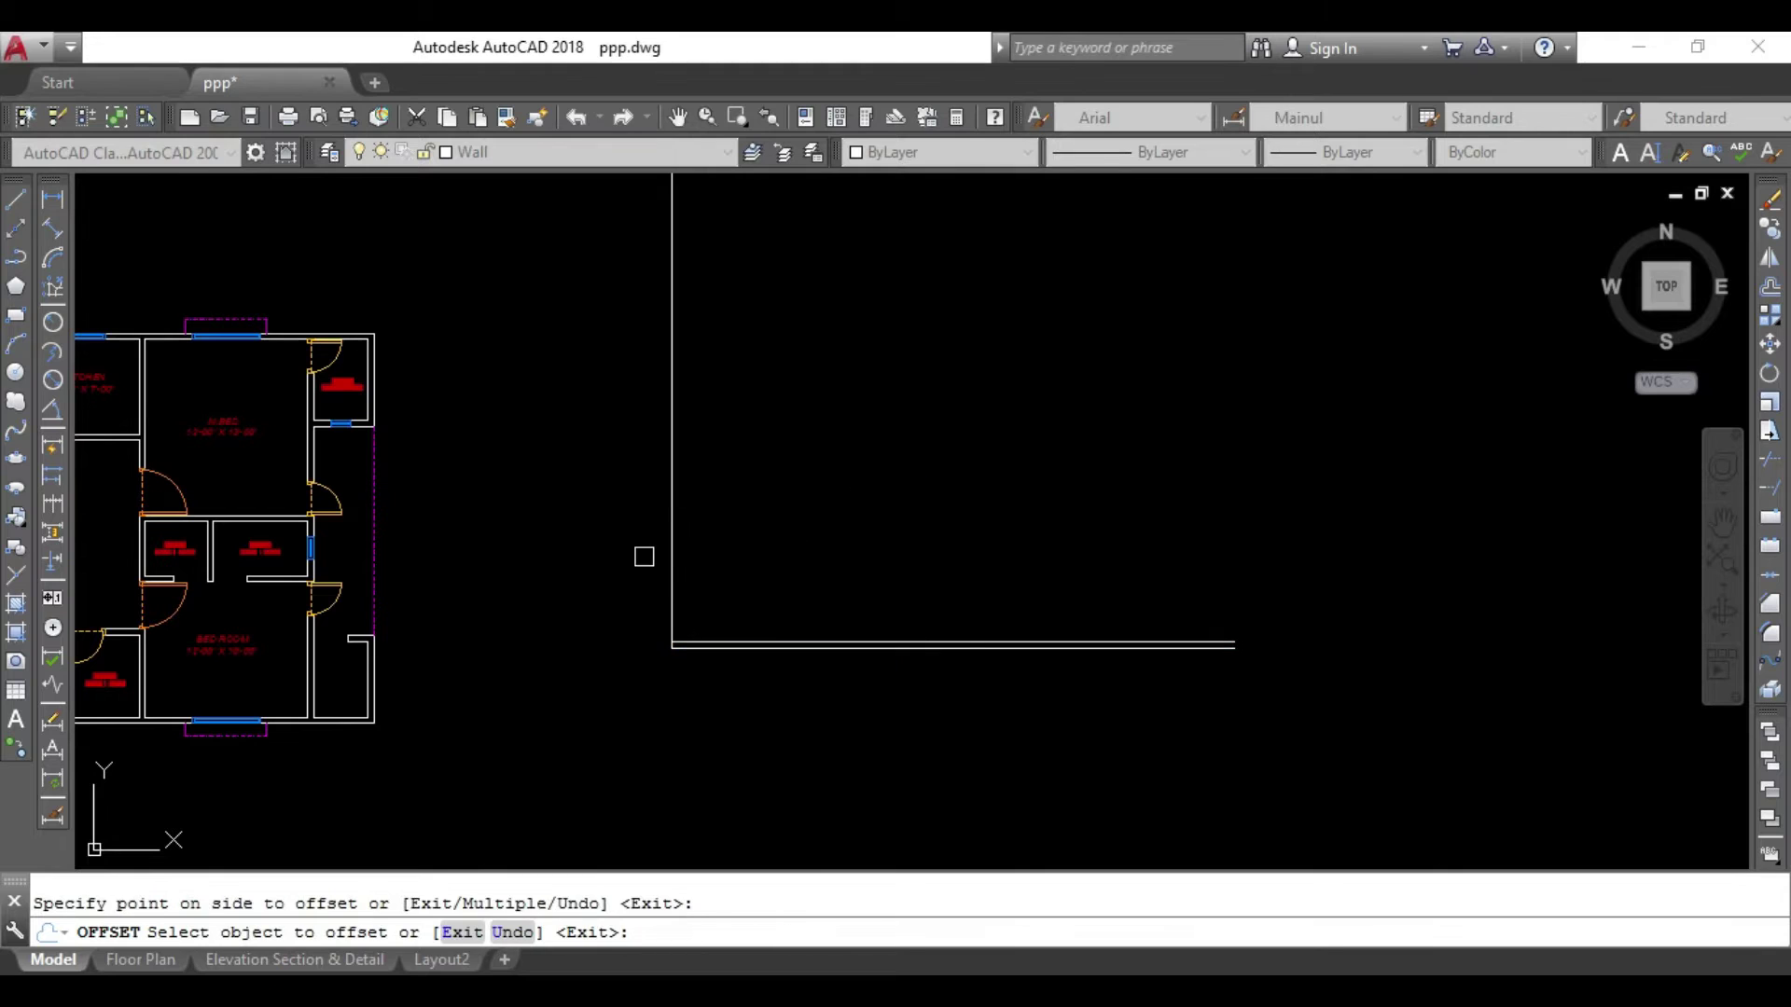
left_click(672, 551)
left_click(859, 552)
scroll(466, 643, "up", 2)
scroll(448, 637, "up", 3)
middle_click_drag(449, 636, 686, 568)
key("Escape")
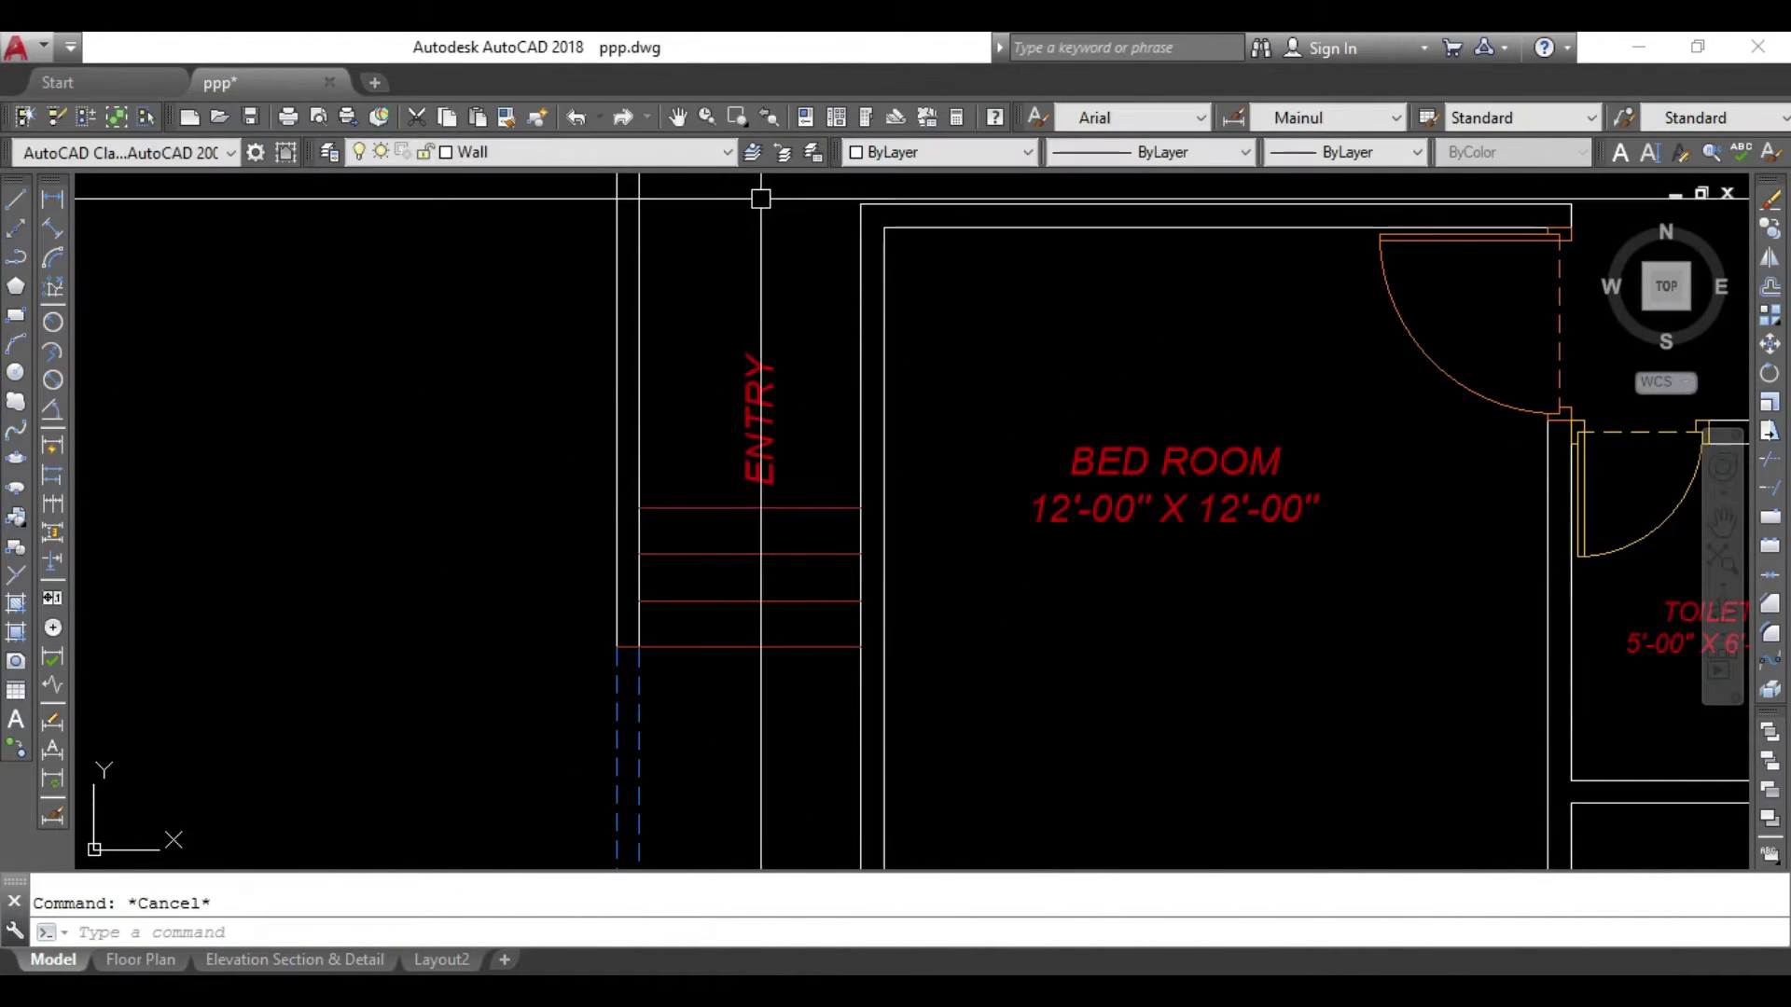
left_click(52, 199)
left_click(640, 655)
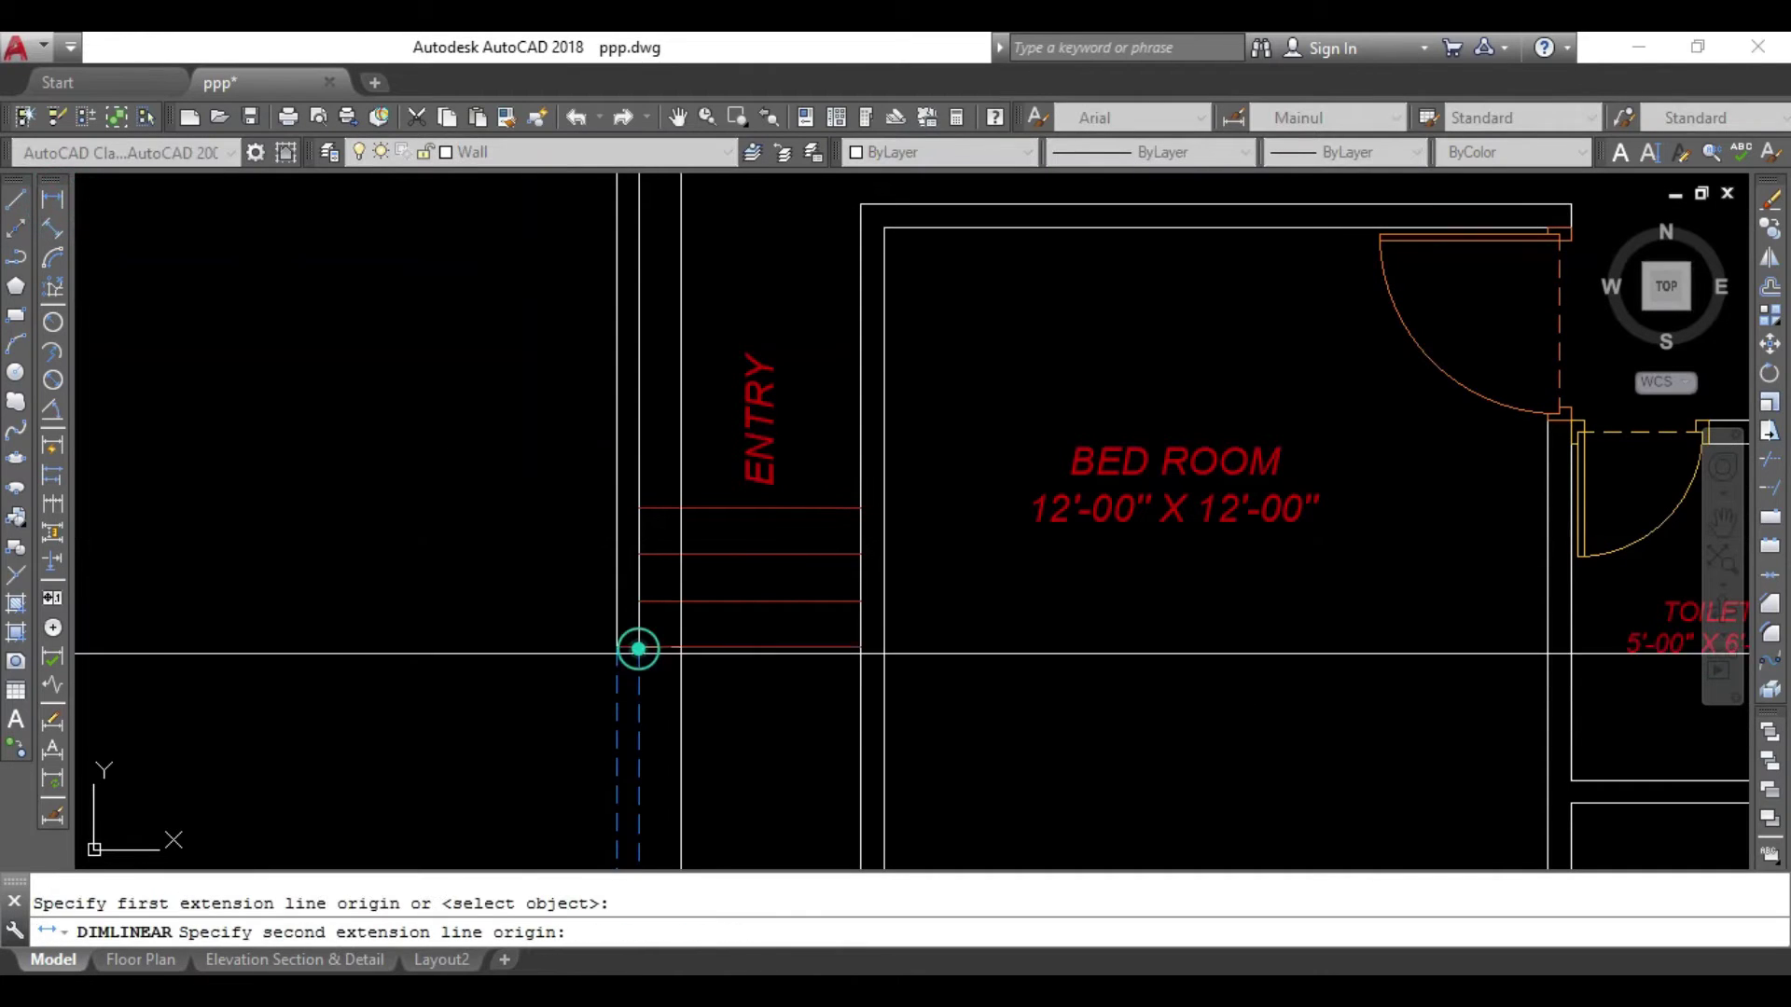
left_click(859, 655)
left_click(837, 714)
key("Escape")
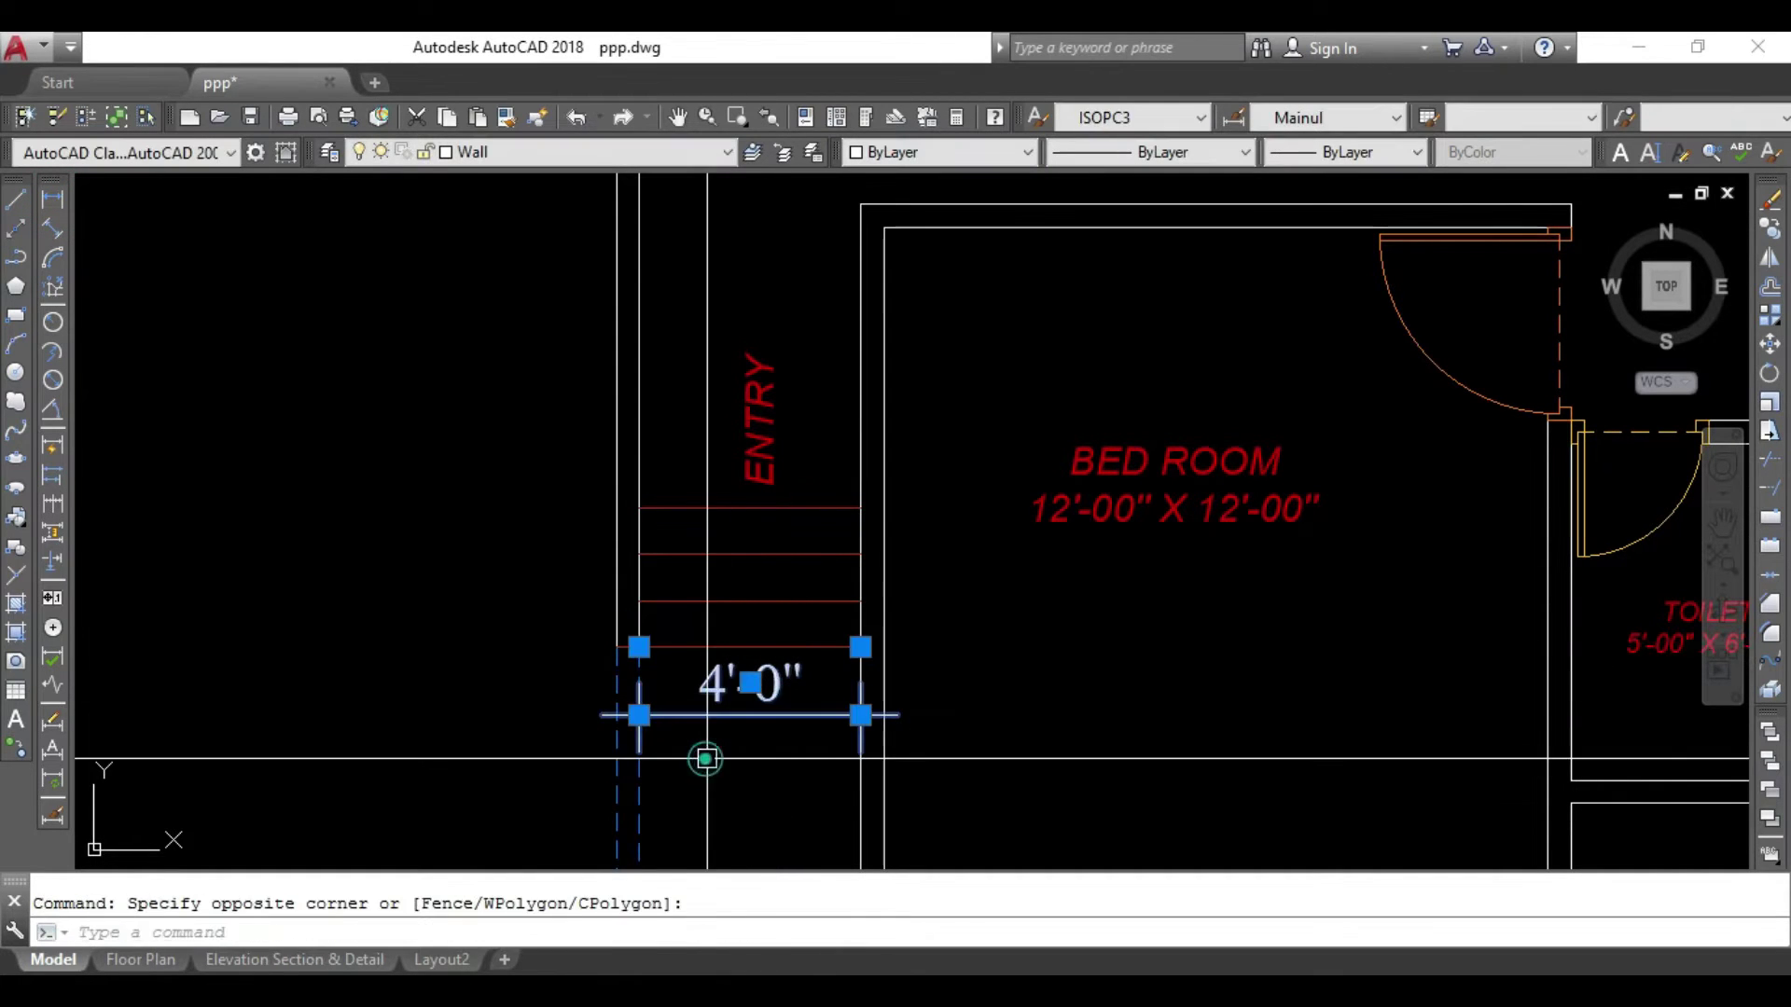
key("Delete")
scroll(664, 719, "down", 3)
scroll(934, 735, "down", 3)
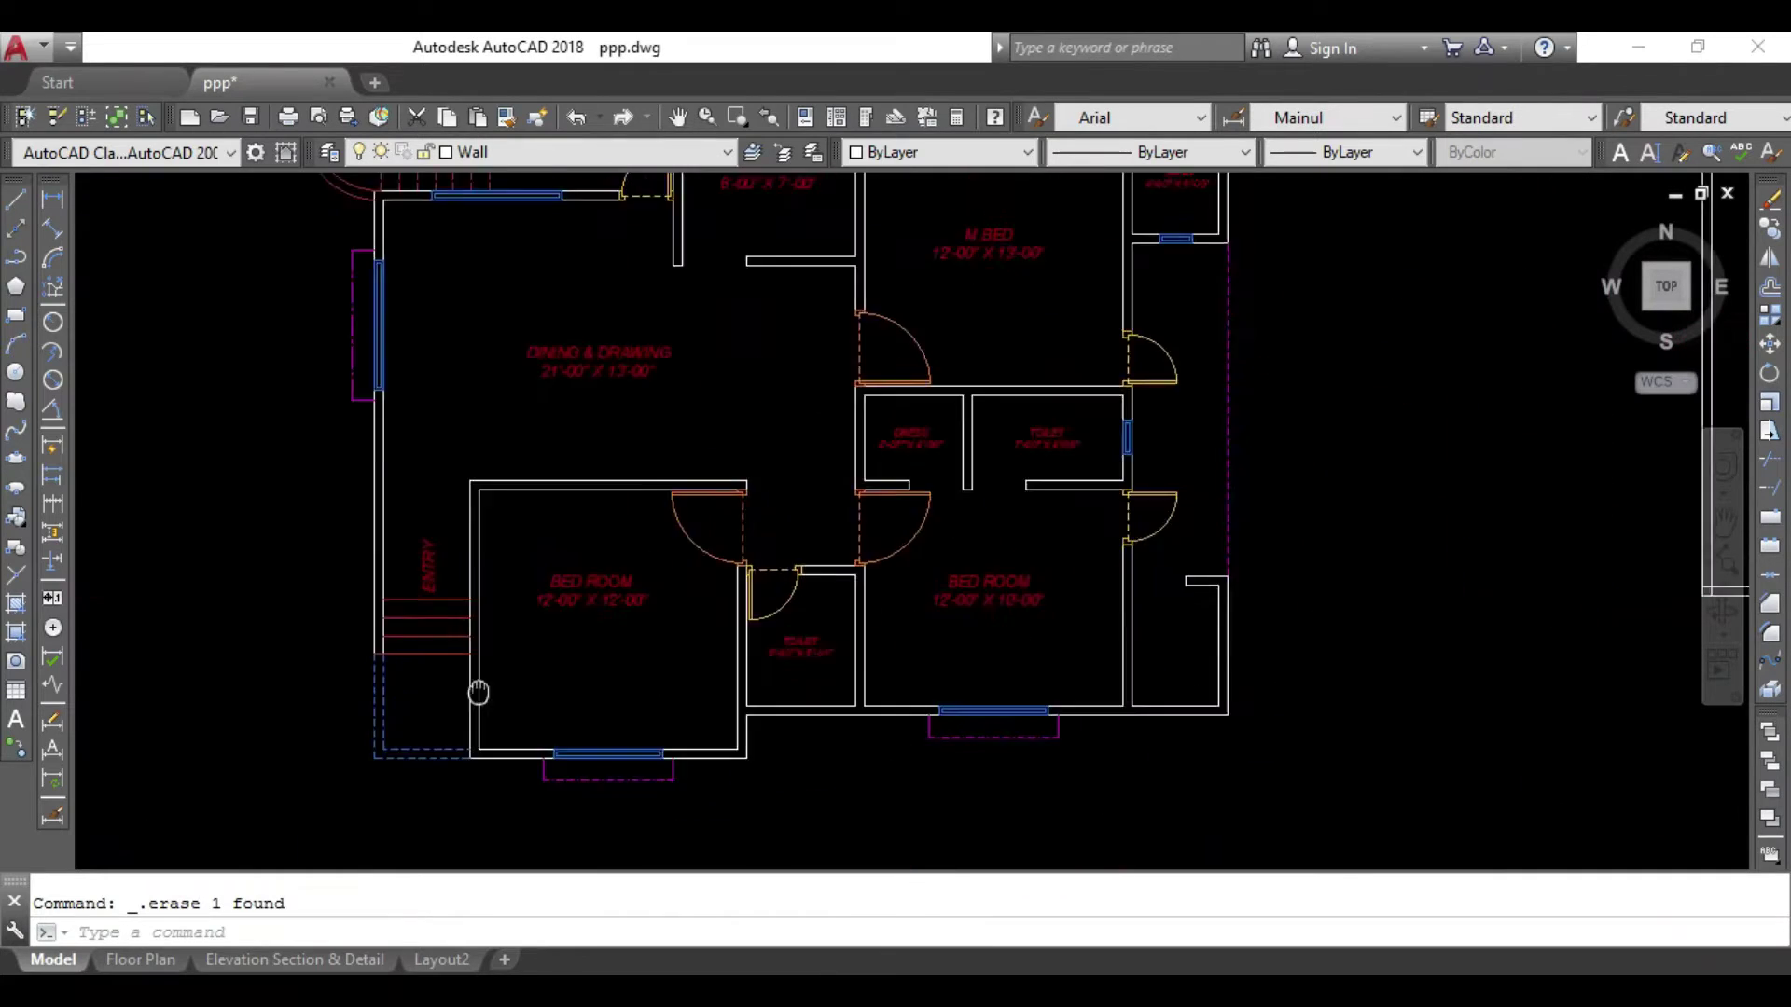
scroll(907, 663, "down", 2)
middle_click_drag(908, 663, 581, 775)
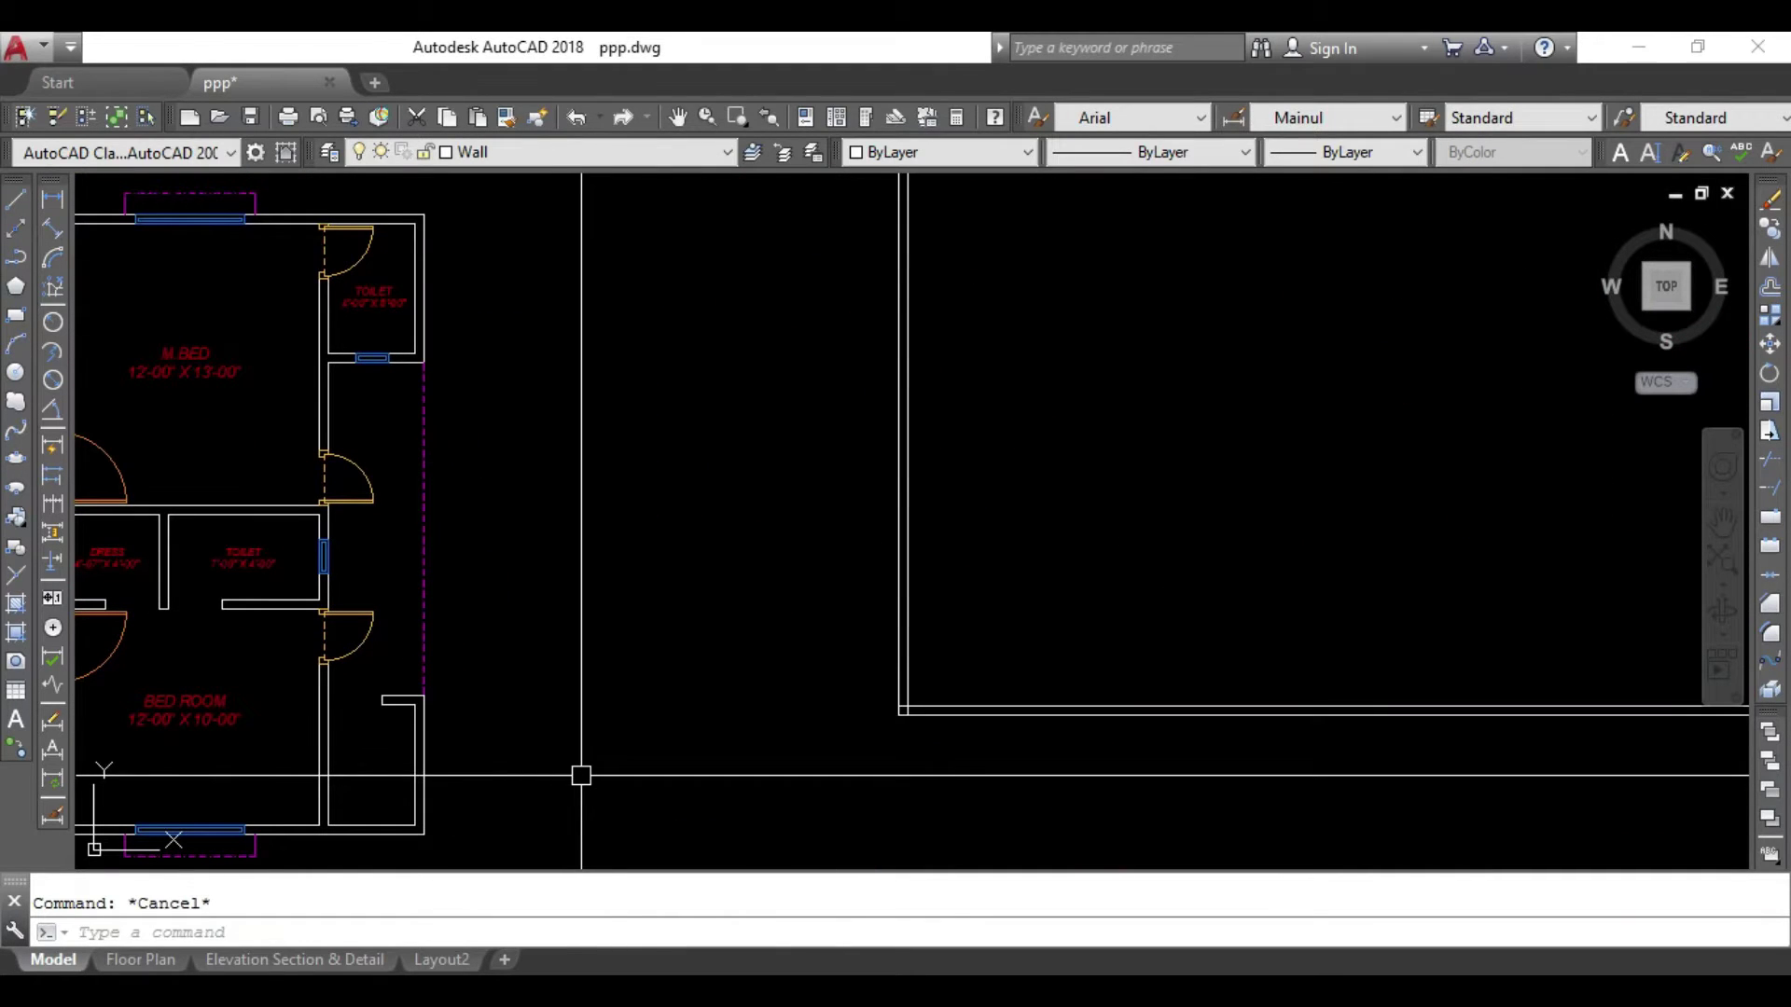
Offset the inner left wall line 4' to the right.
type("o")
key("Return")
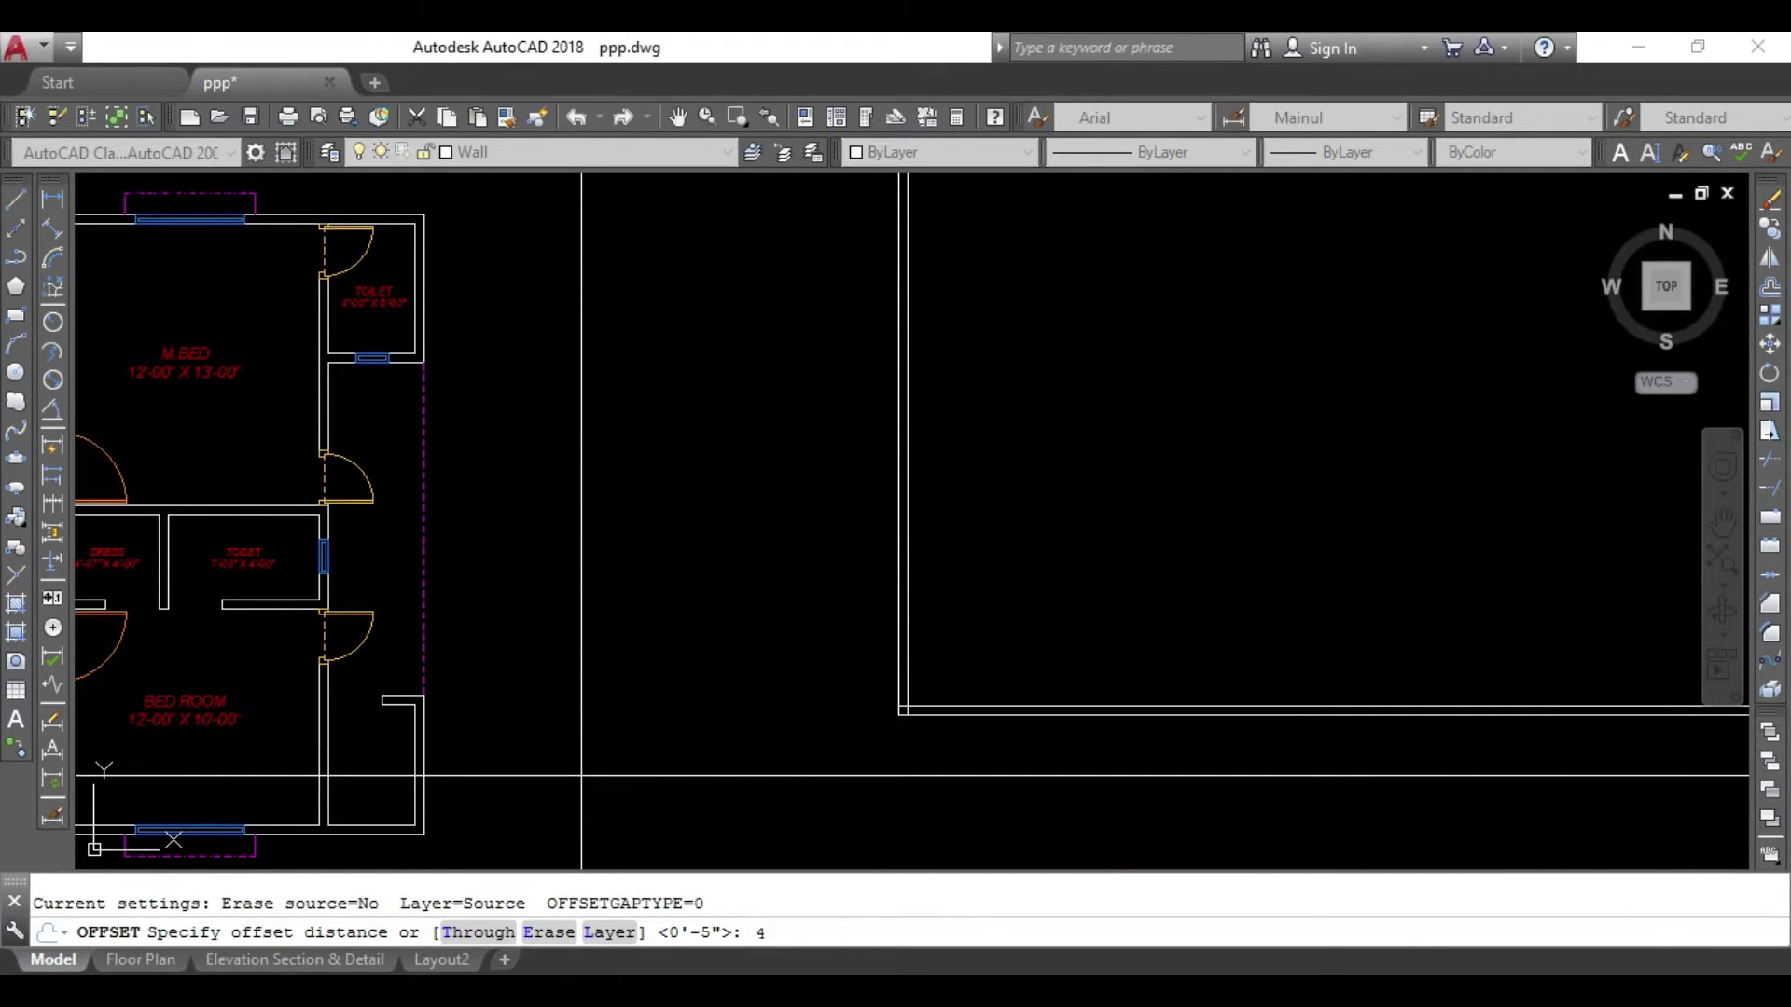
type("'")
key("Return")
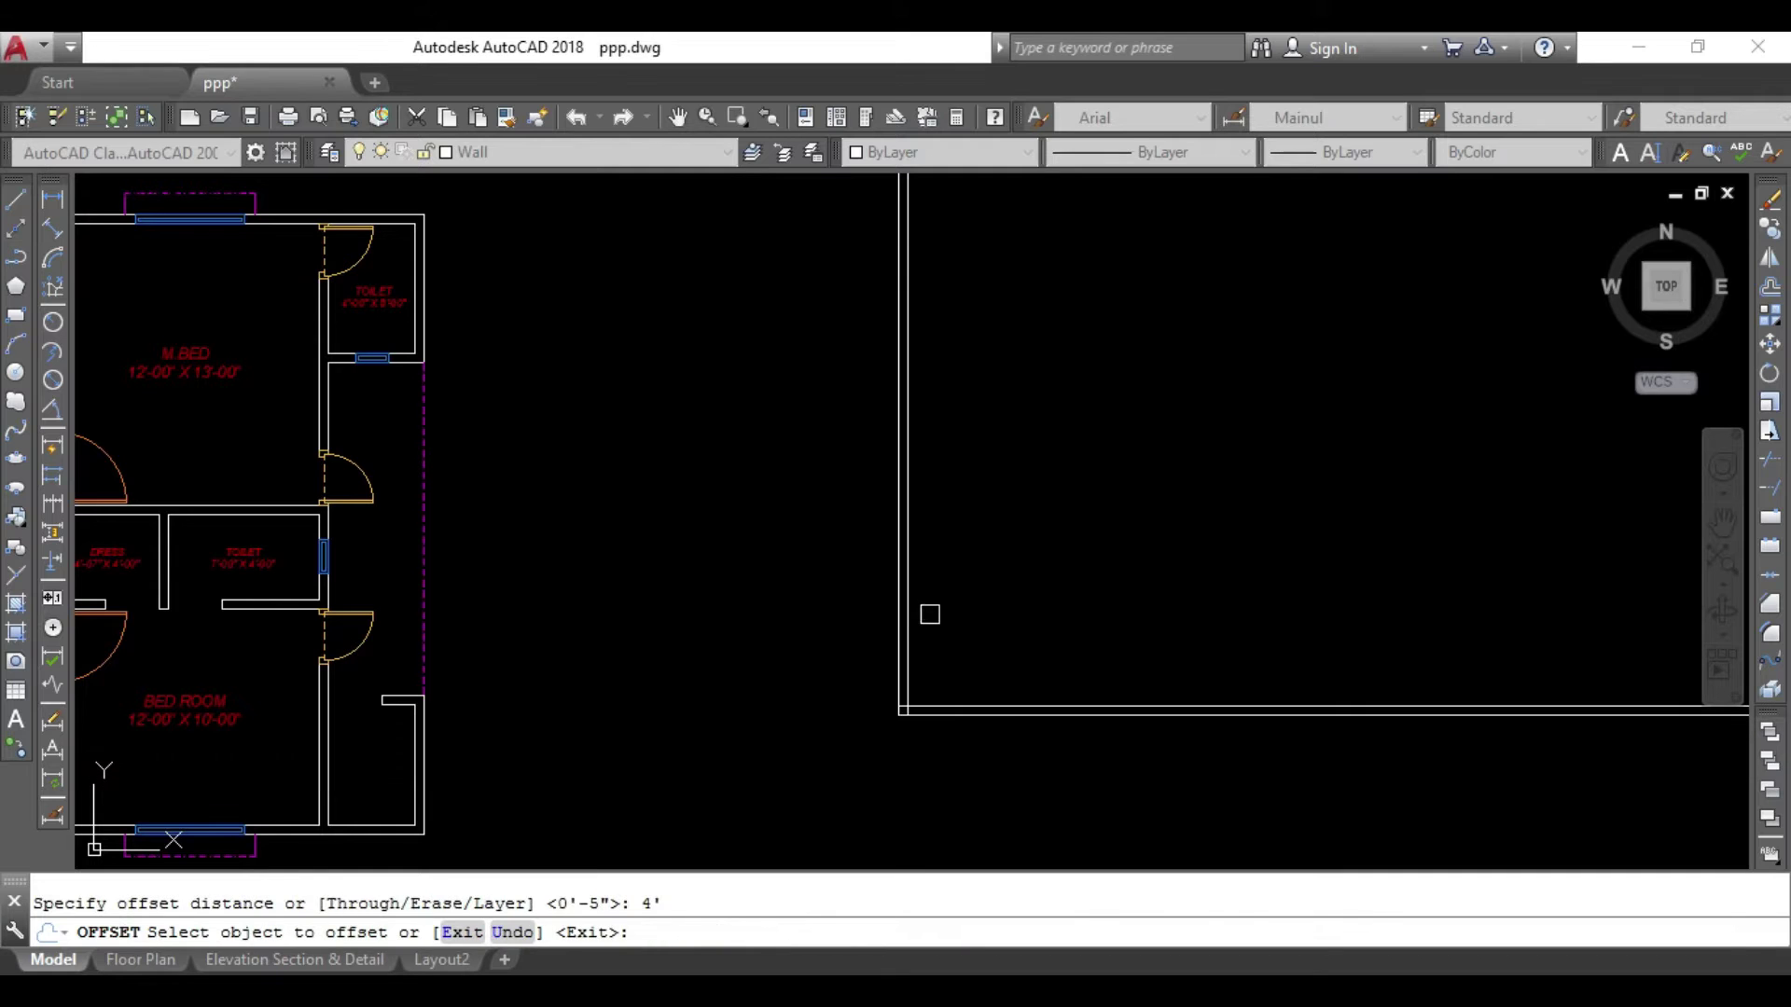
left_click(908, 603)
left_click(1167, 559)
key("Escape")
middle_click_drag(1166, 559, 1074, 635)
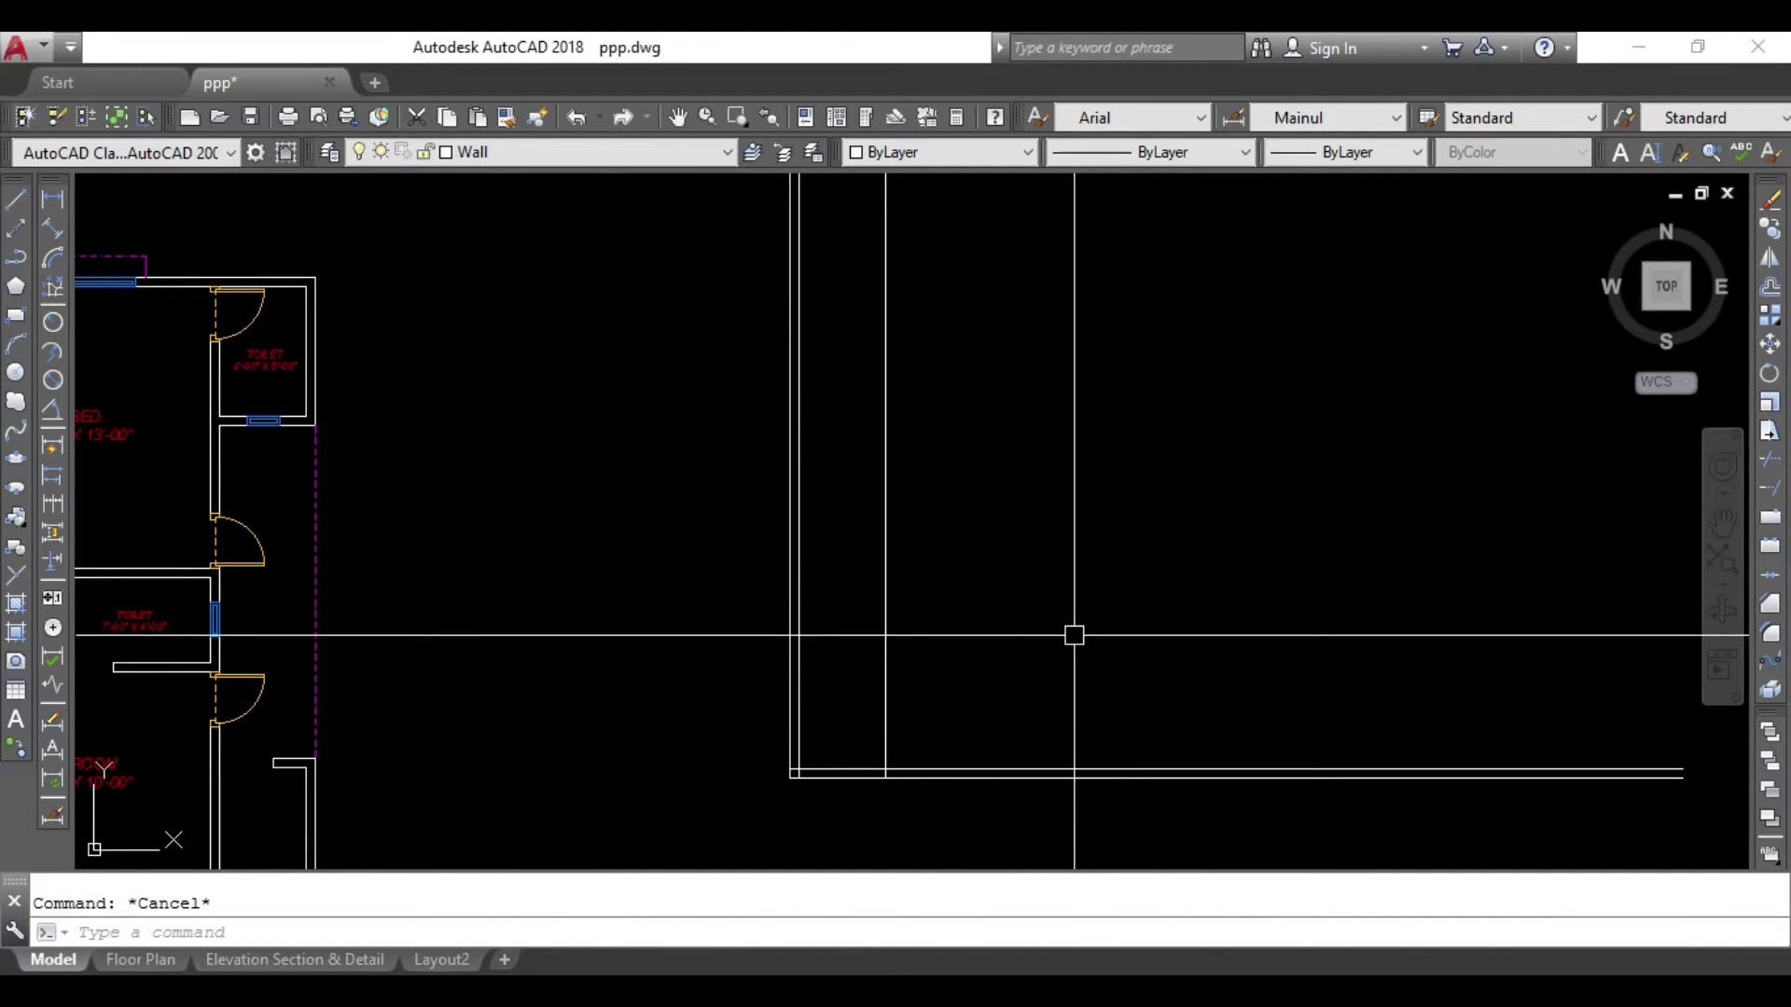
type("o")
Double the new line with a 5-inch offset to its right.
key("Return")
type("5")
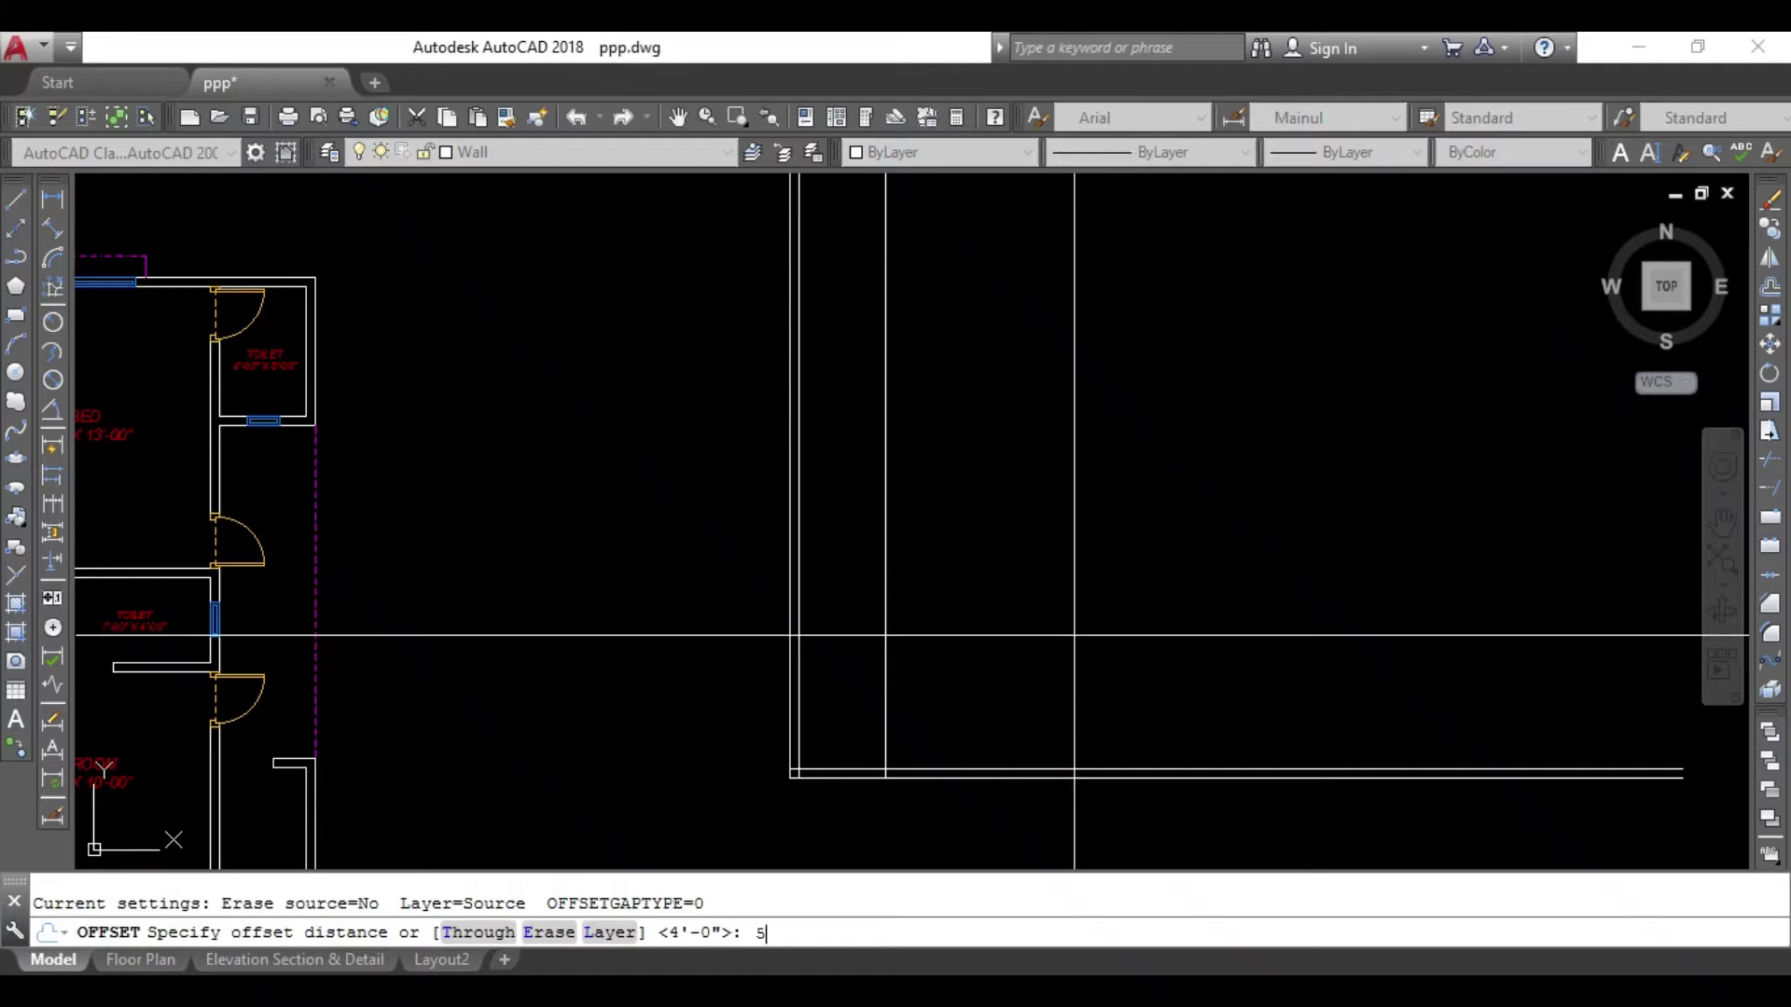
key("Return")
left_click(892, 574)
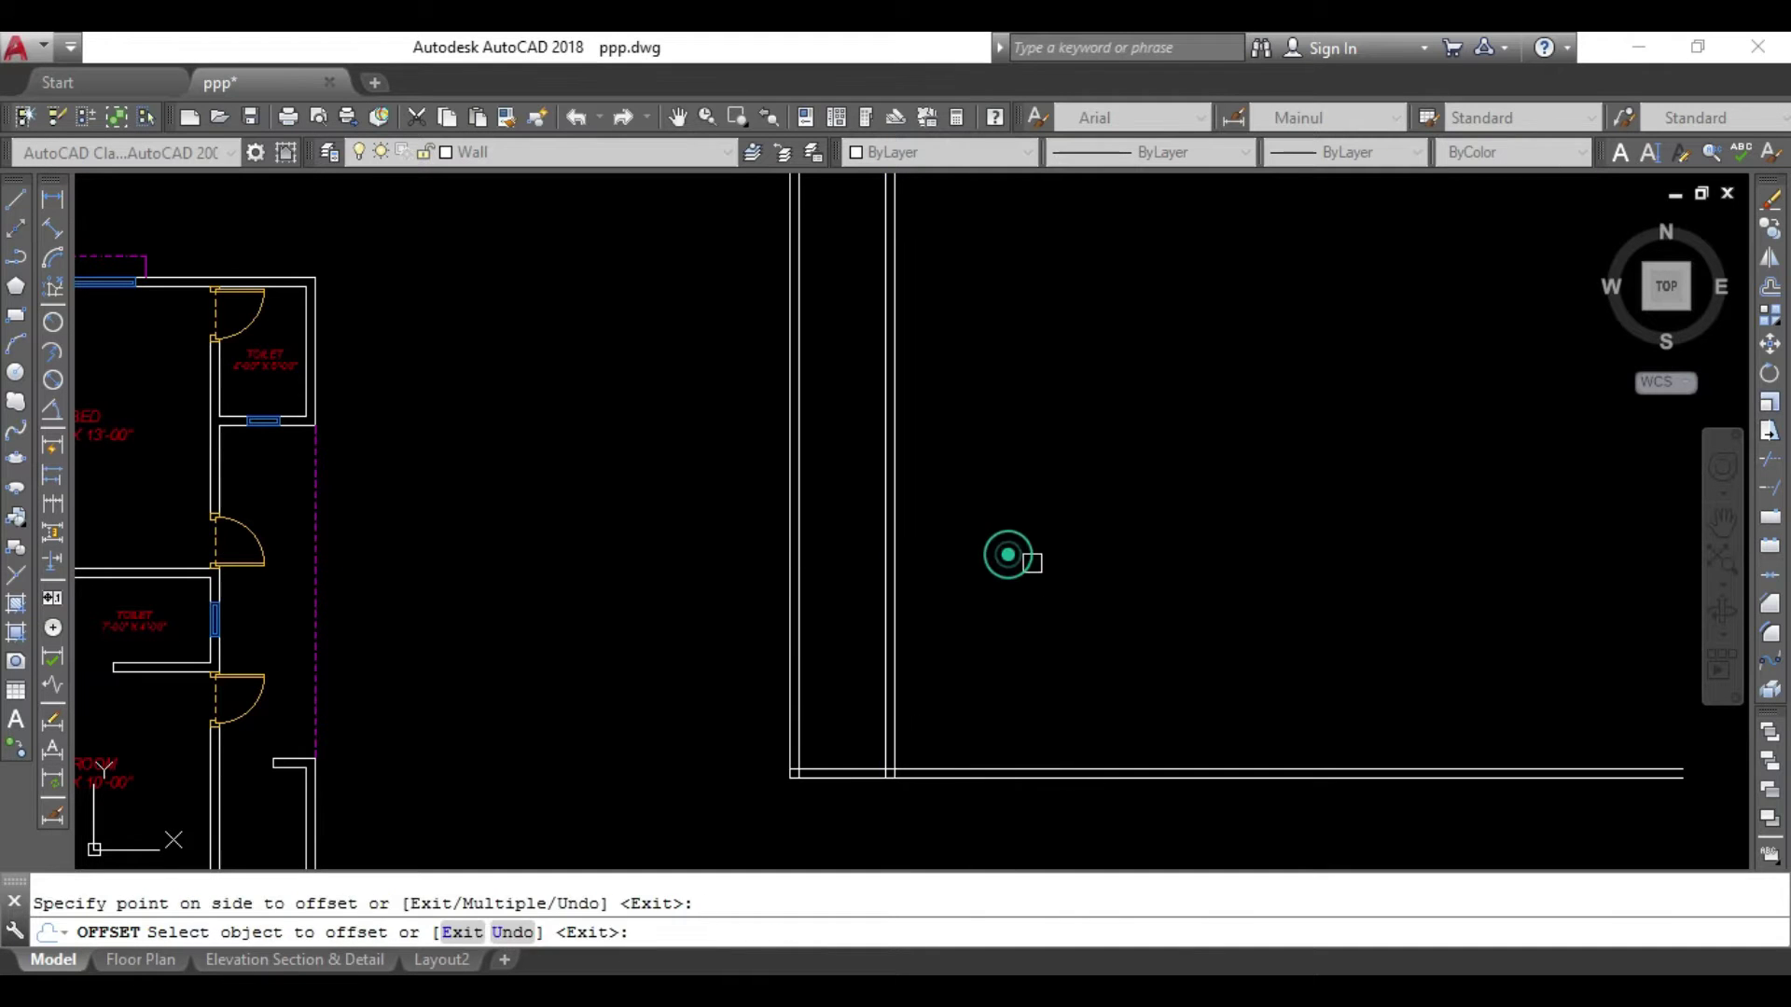
middle_click_drag(1011, 551, 942, 597)
key("Escape")
middle_click_drag(1019, 700, 1714, 411)
middle_click_drag(402, 498, 484, 484)
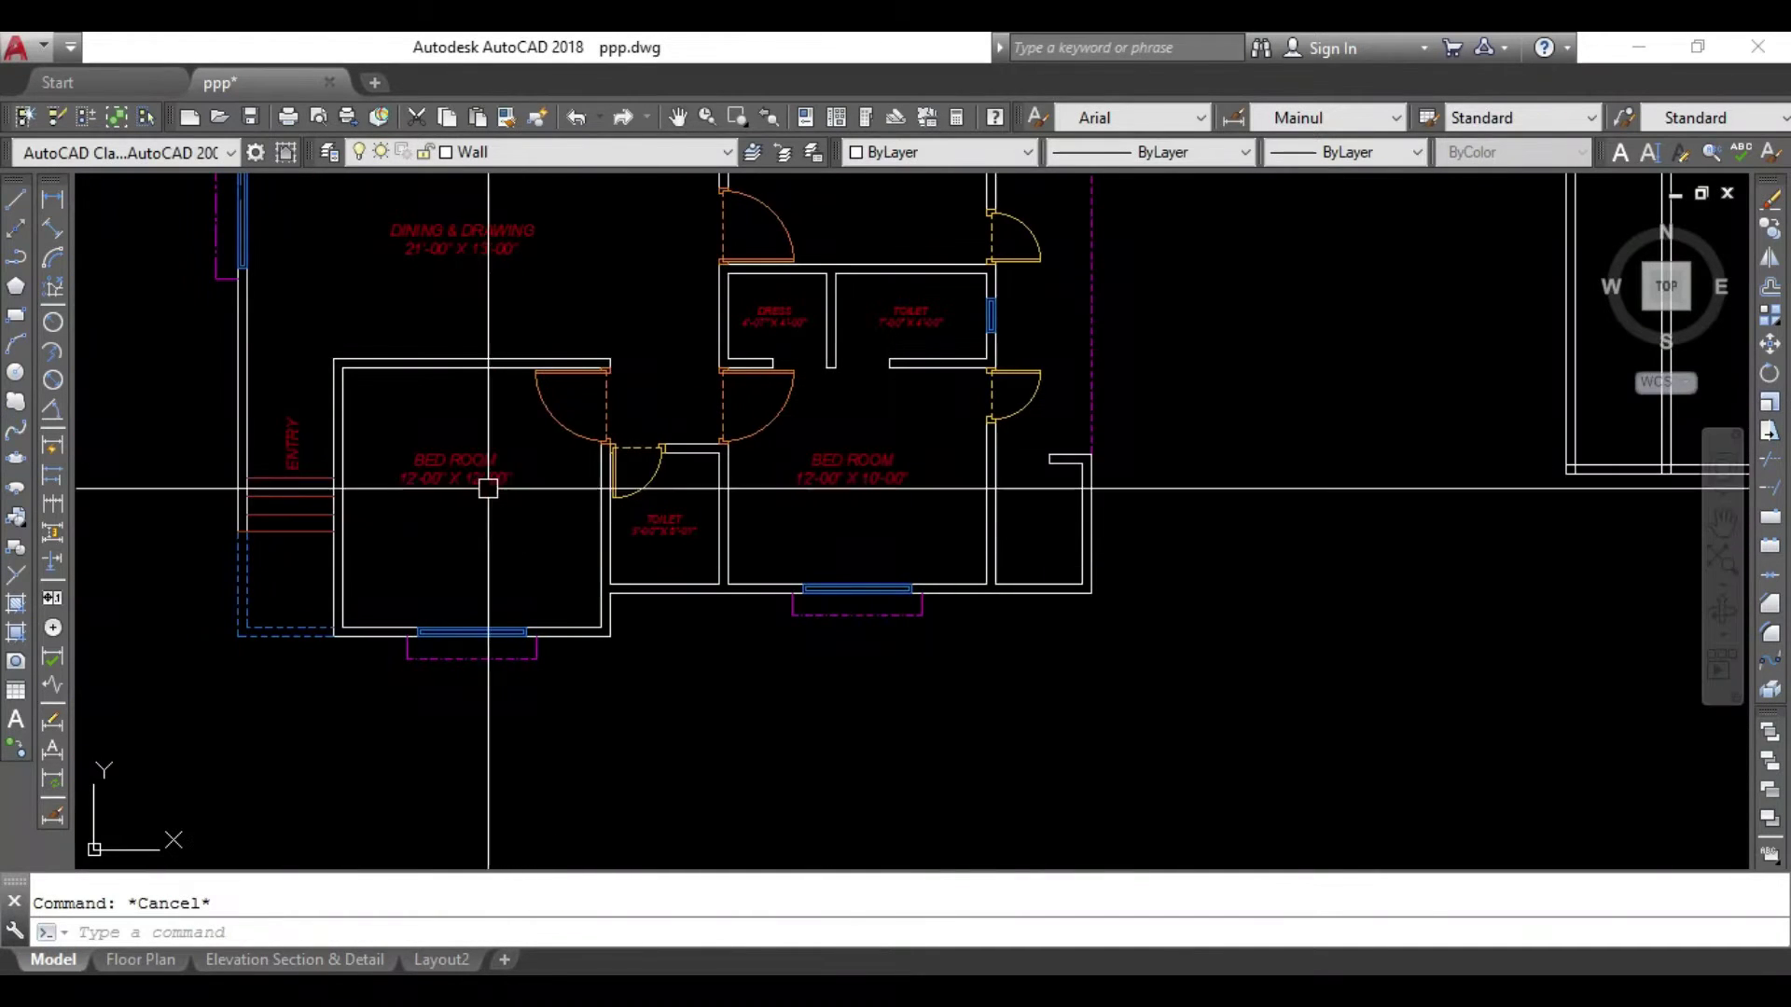
Offset the bottom wall line 12' upward.
scroll(931, 607, "down", 3)
middle_click_drag(567, 711, 872, 647)
scroll(817, 632, "up", 2)
scroll(817, 631, "up", 3)
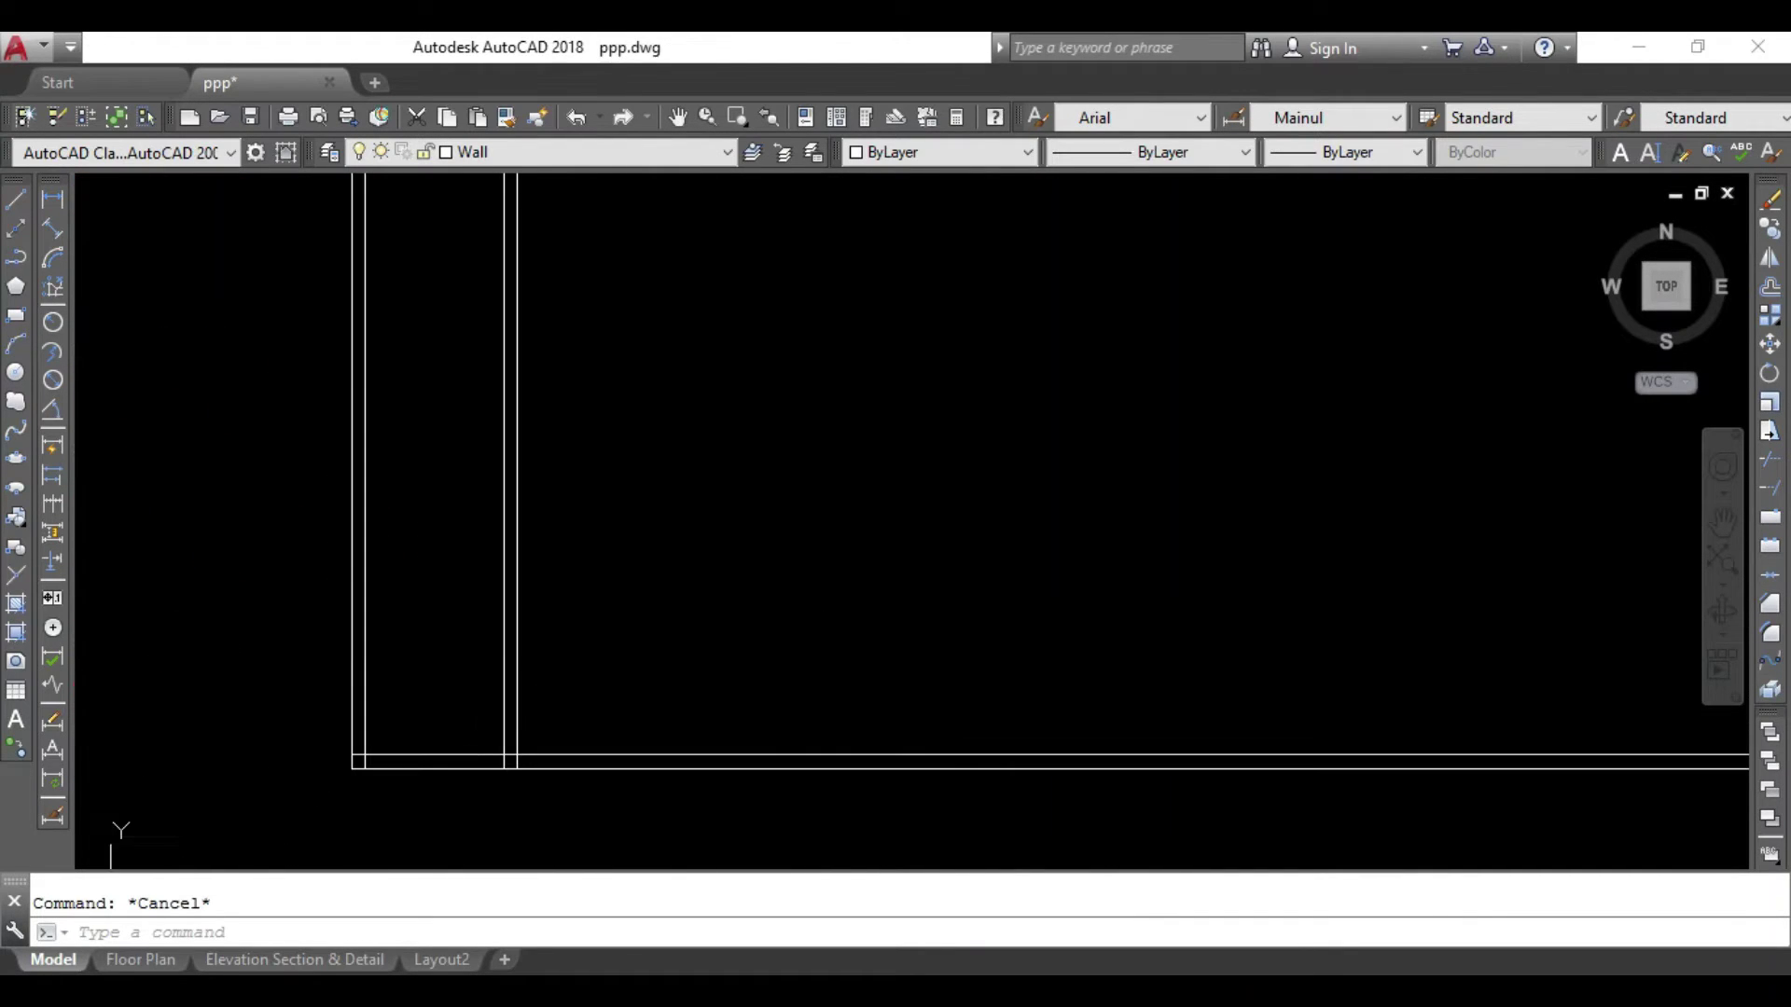
type("o")
key("Return")
type("12'")
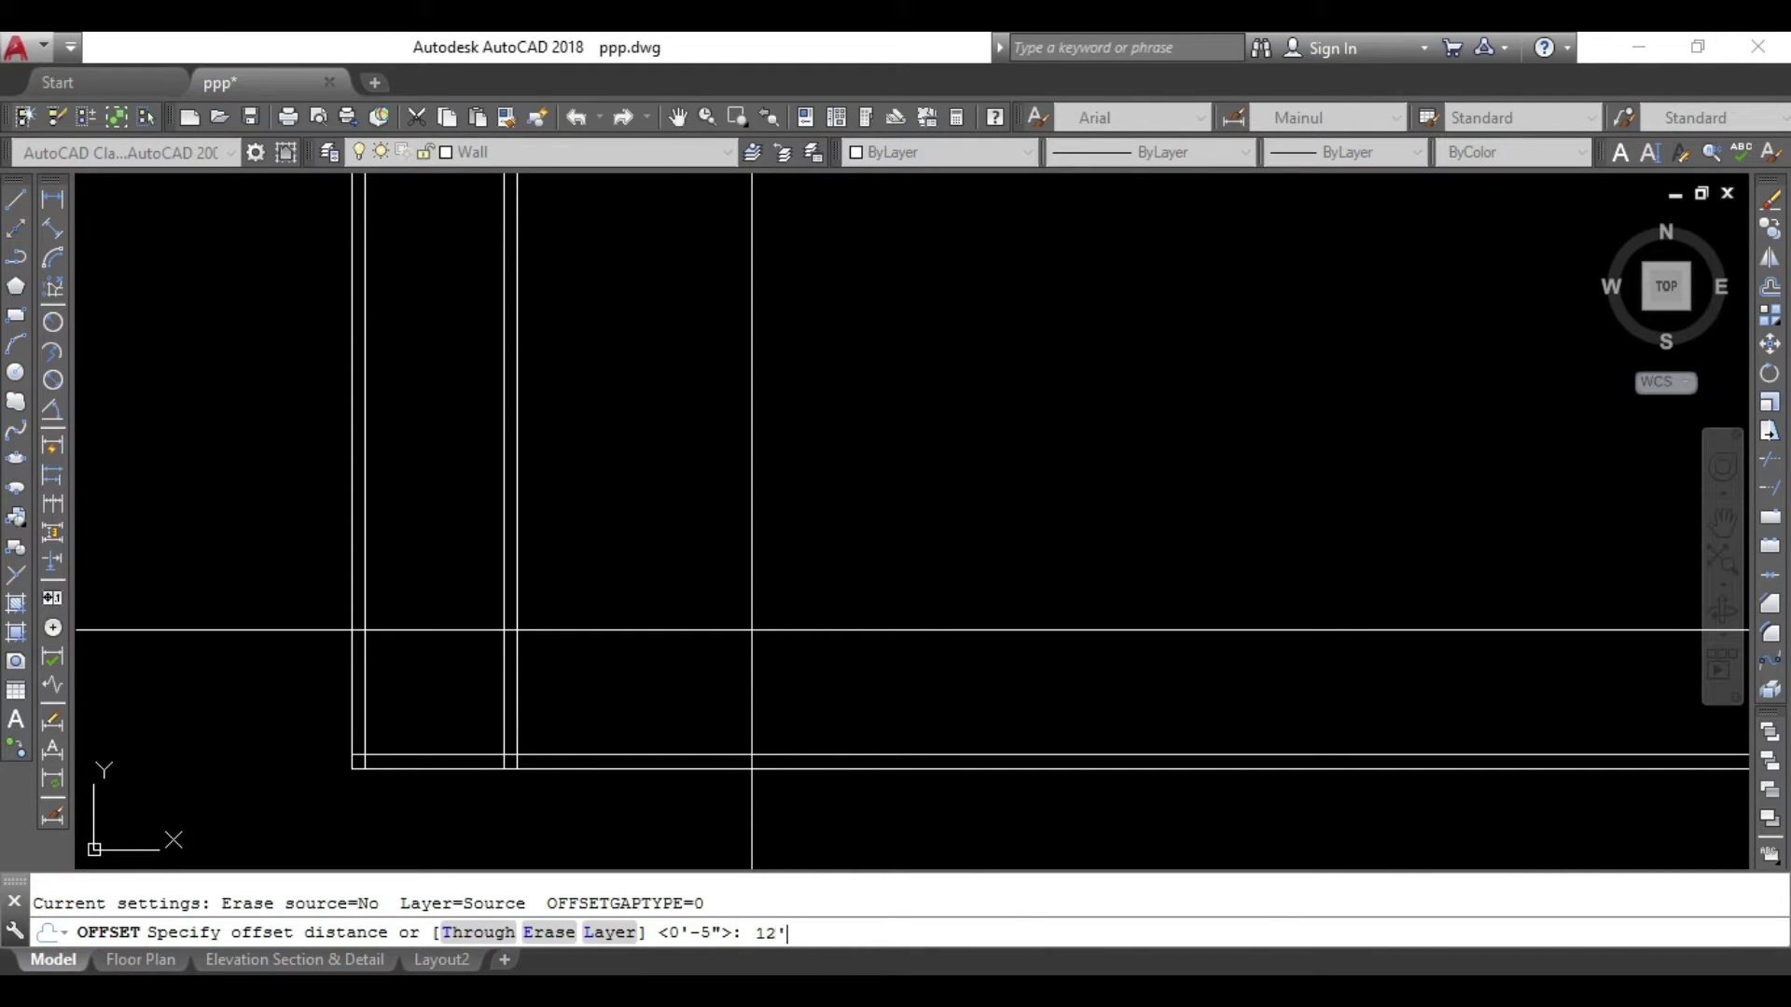
key("Return")
left_click(751, 756)
left_click(784, 412)
mouse_move(811, 554)
middle_mouse_down()
mouse_move(734, 623)
mouse_move(646, 623)
middle_mouse_up()
key("Escape")
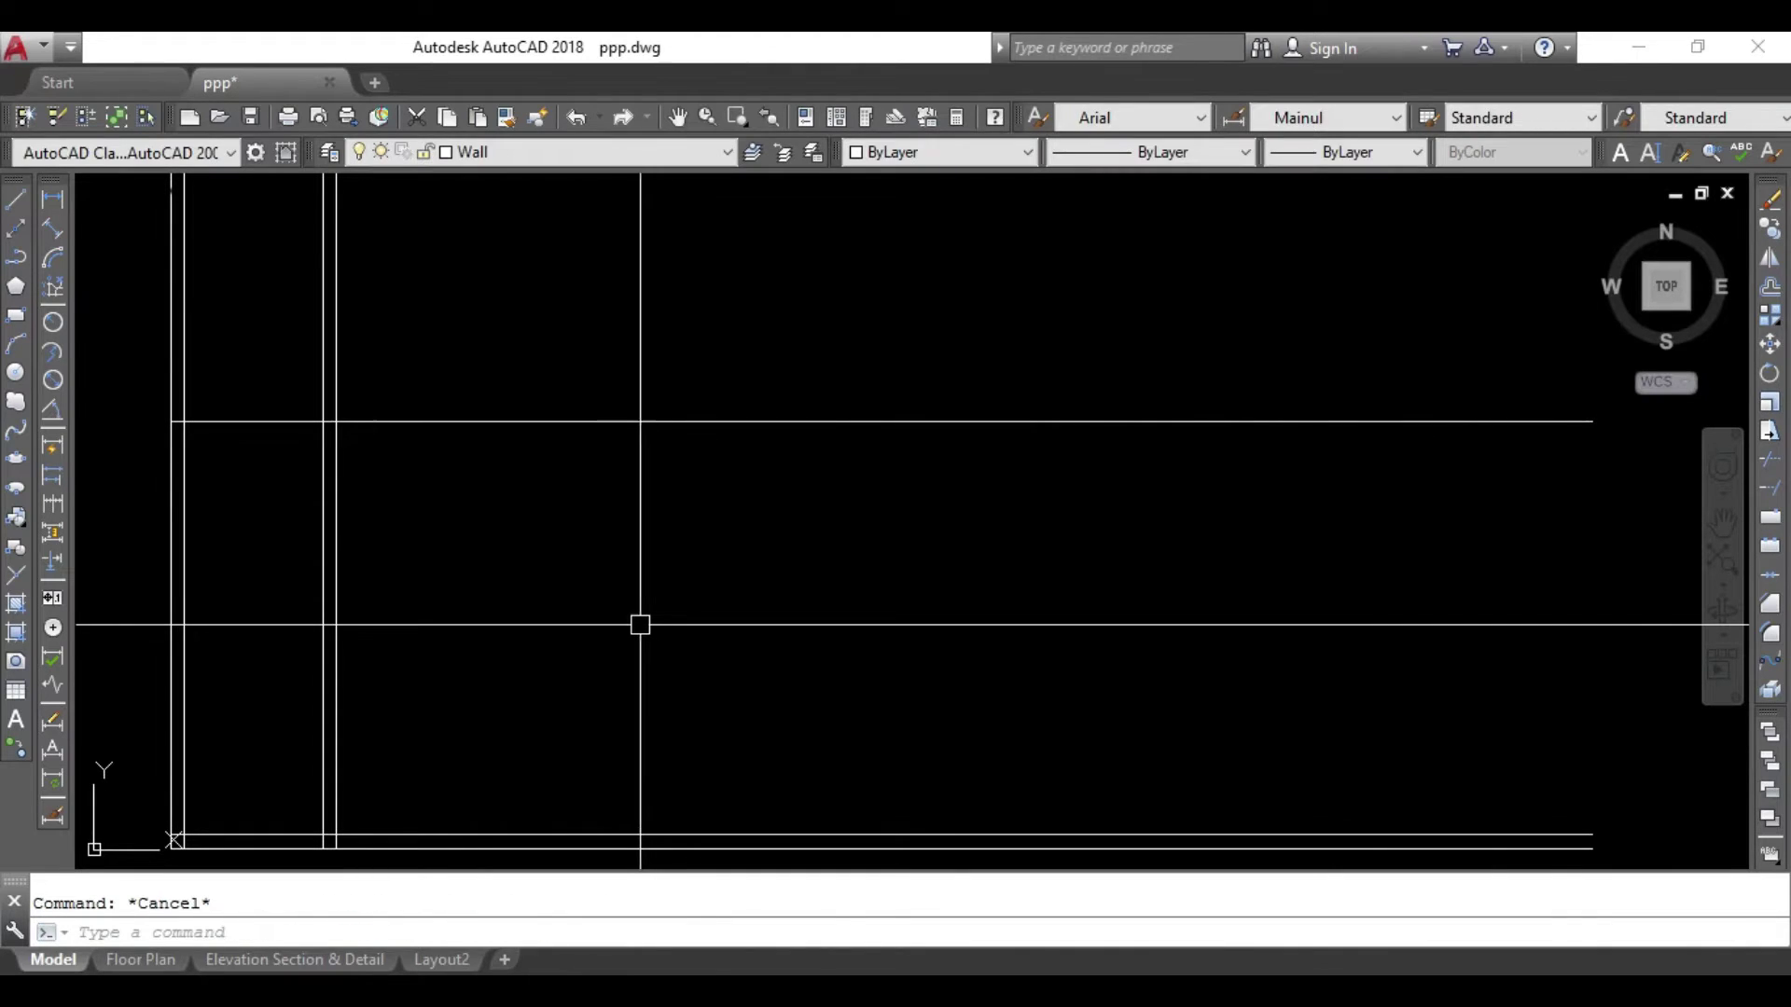
Offset a vertical wall line 12' to the right.
key("Return")
key("Return")
left_click(336, 591)
left_click(720, 583)
scroll(966, 625, "down", 2)
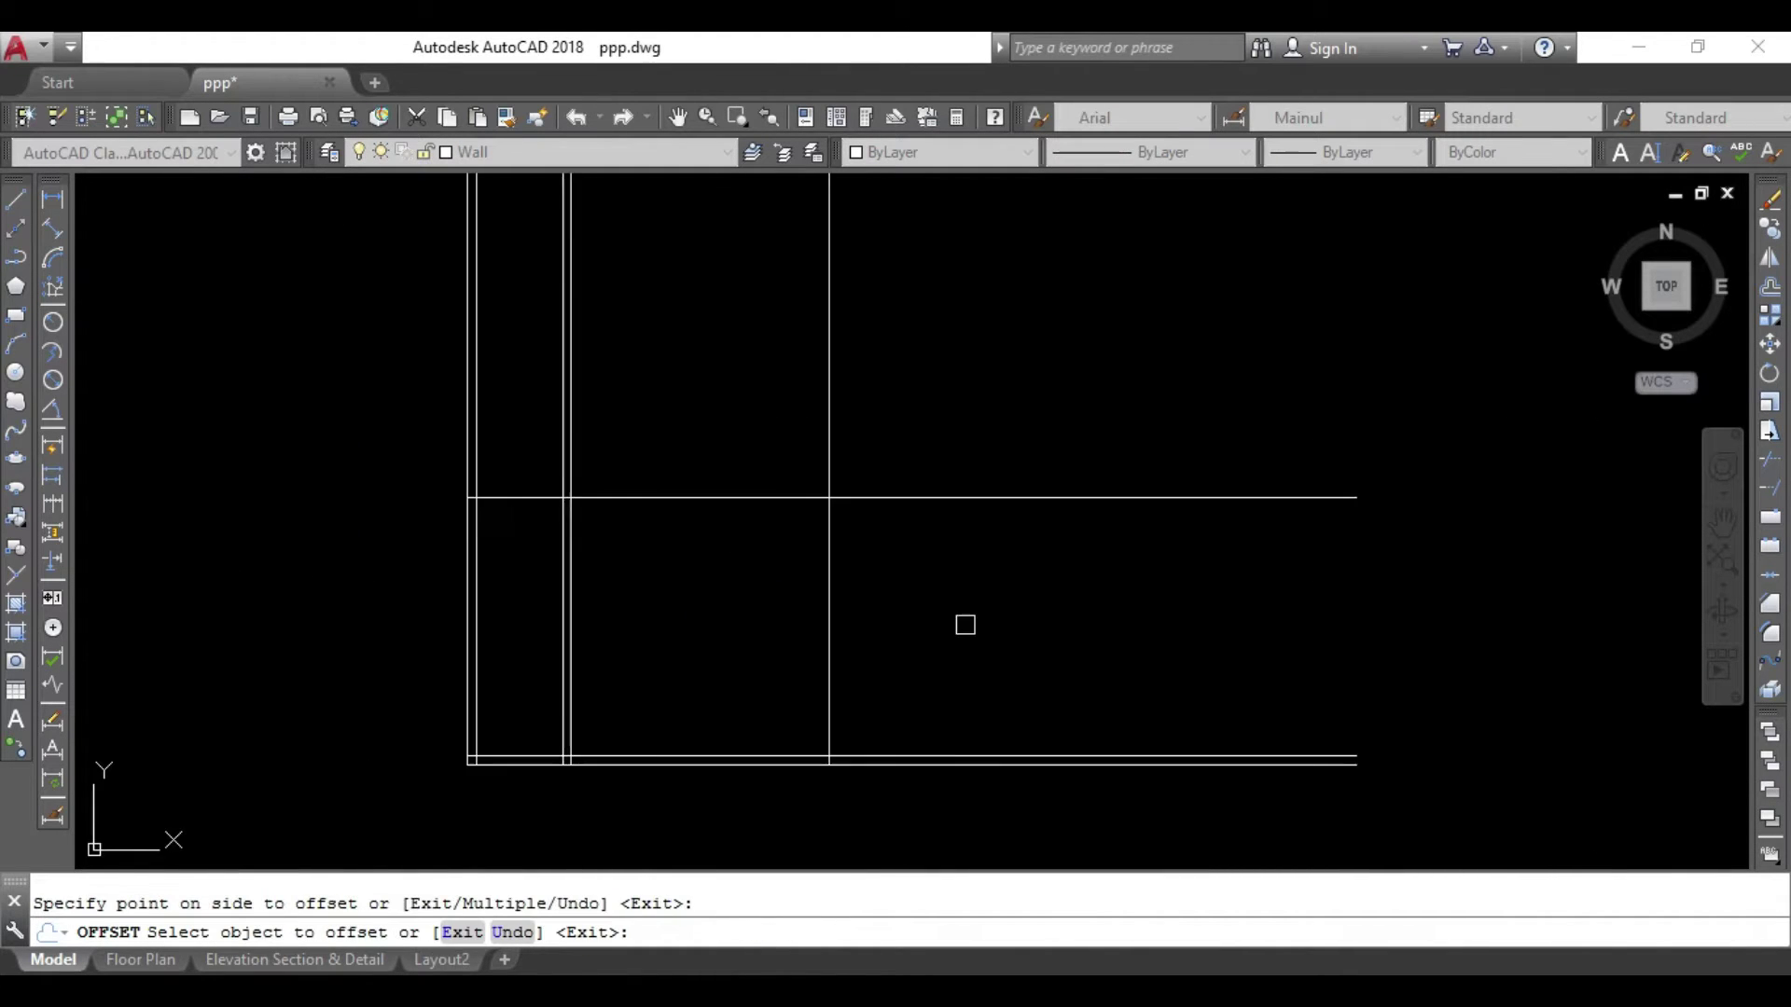
middle_click_drag(965, 625, 996, 616)
key("Escape")
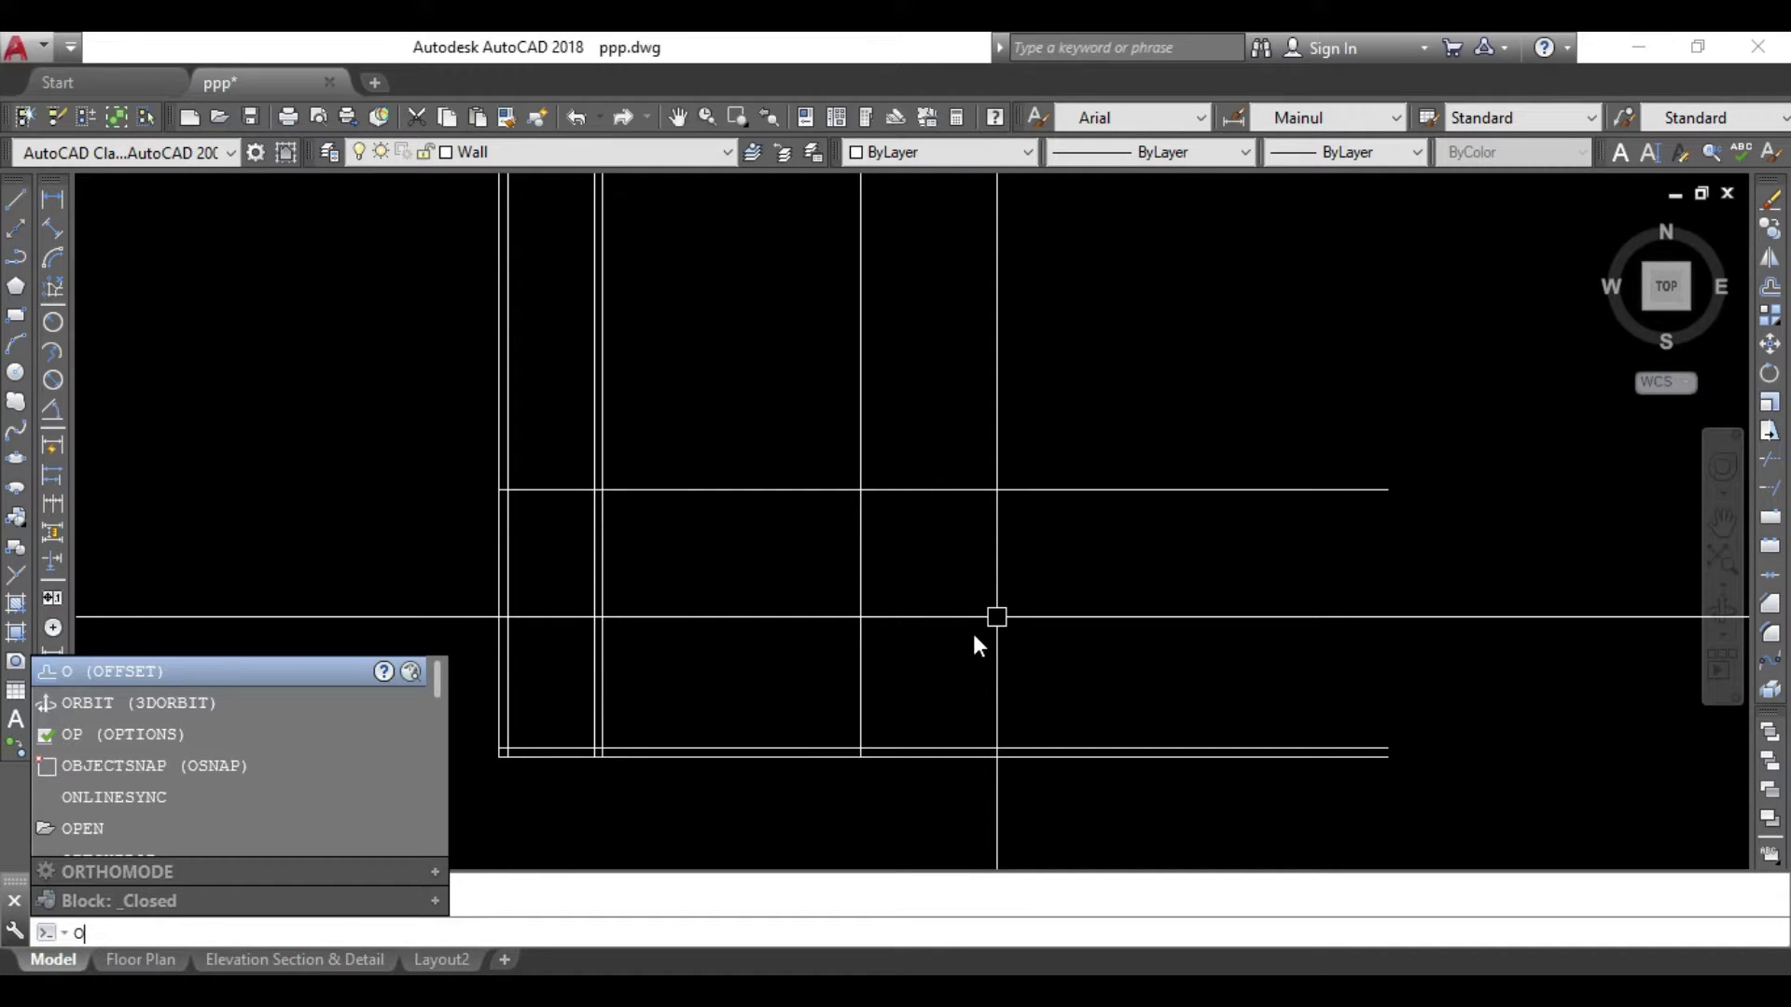
Offset another vertical line 12' right and delete the unwanted extra line.
key("Return")
type("12")
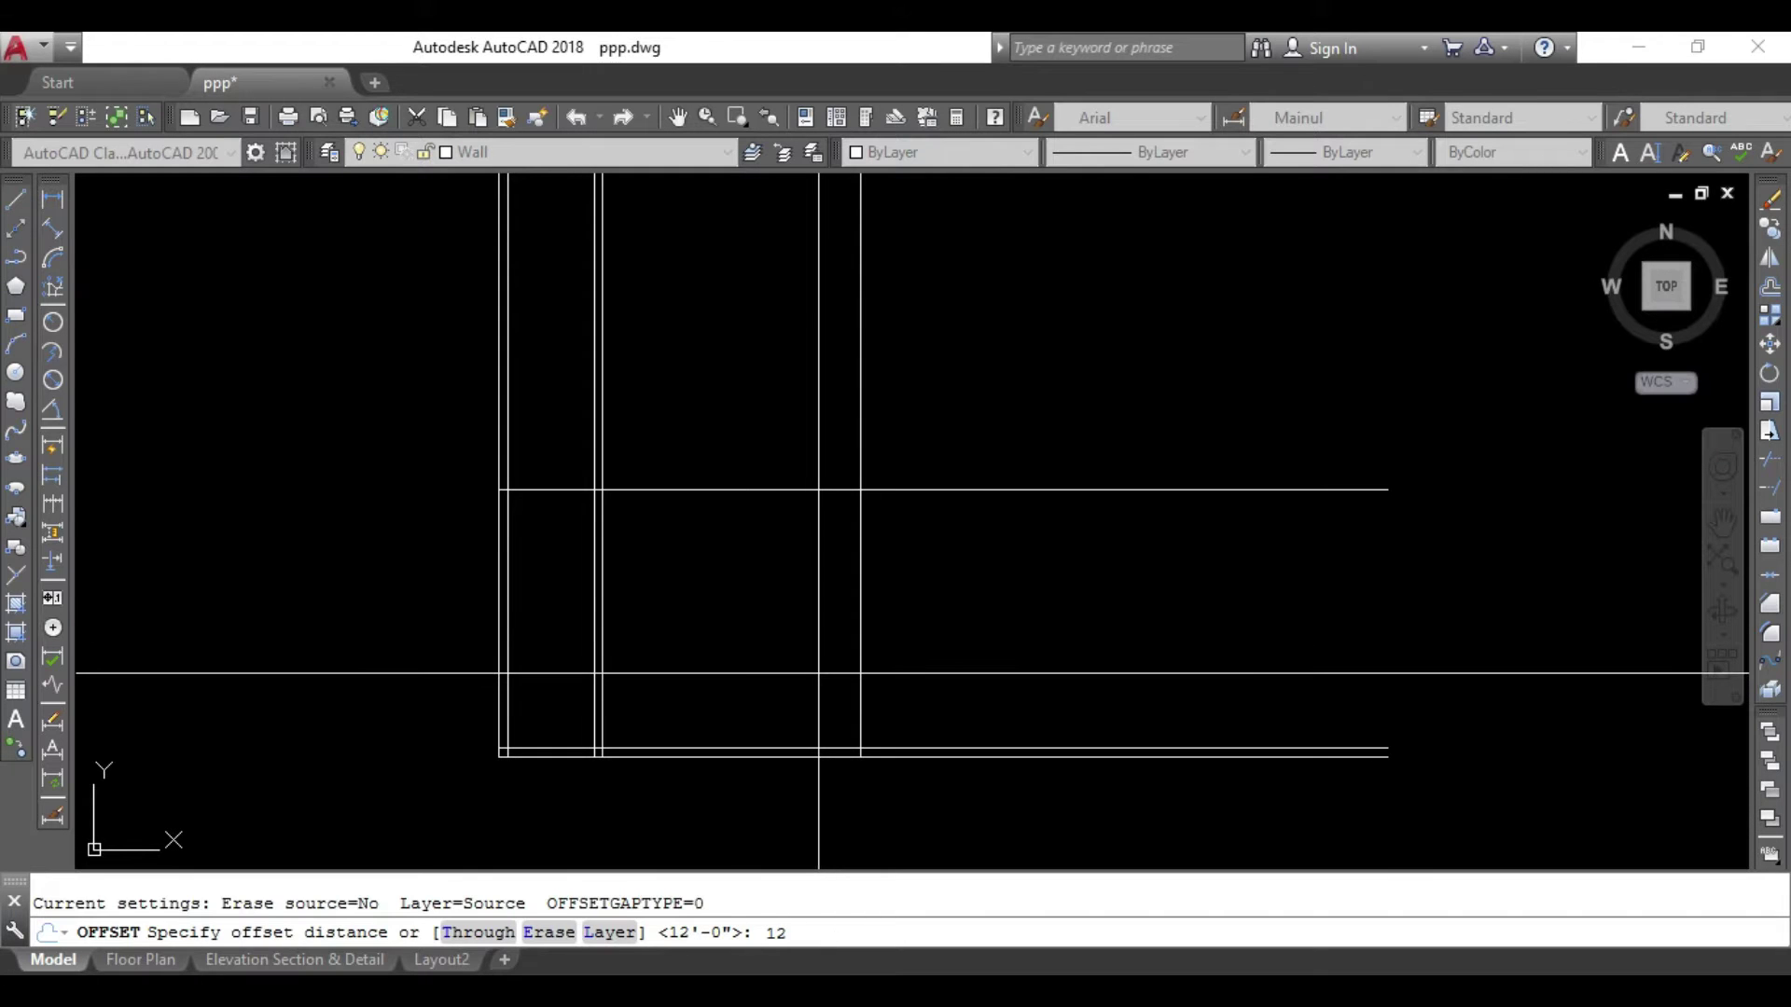
key("Return")
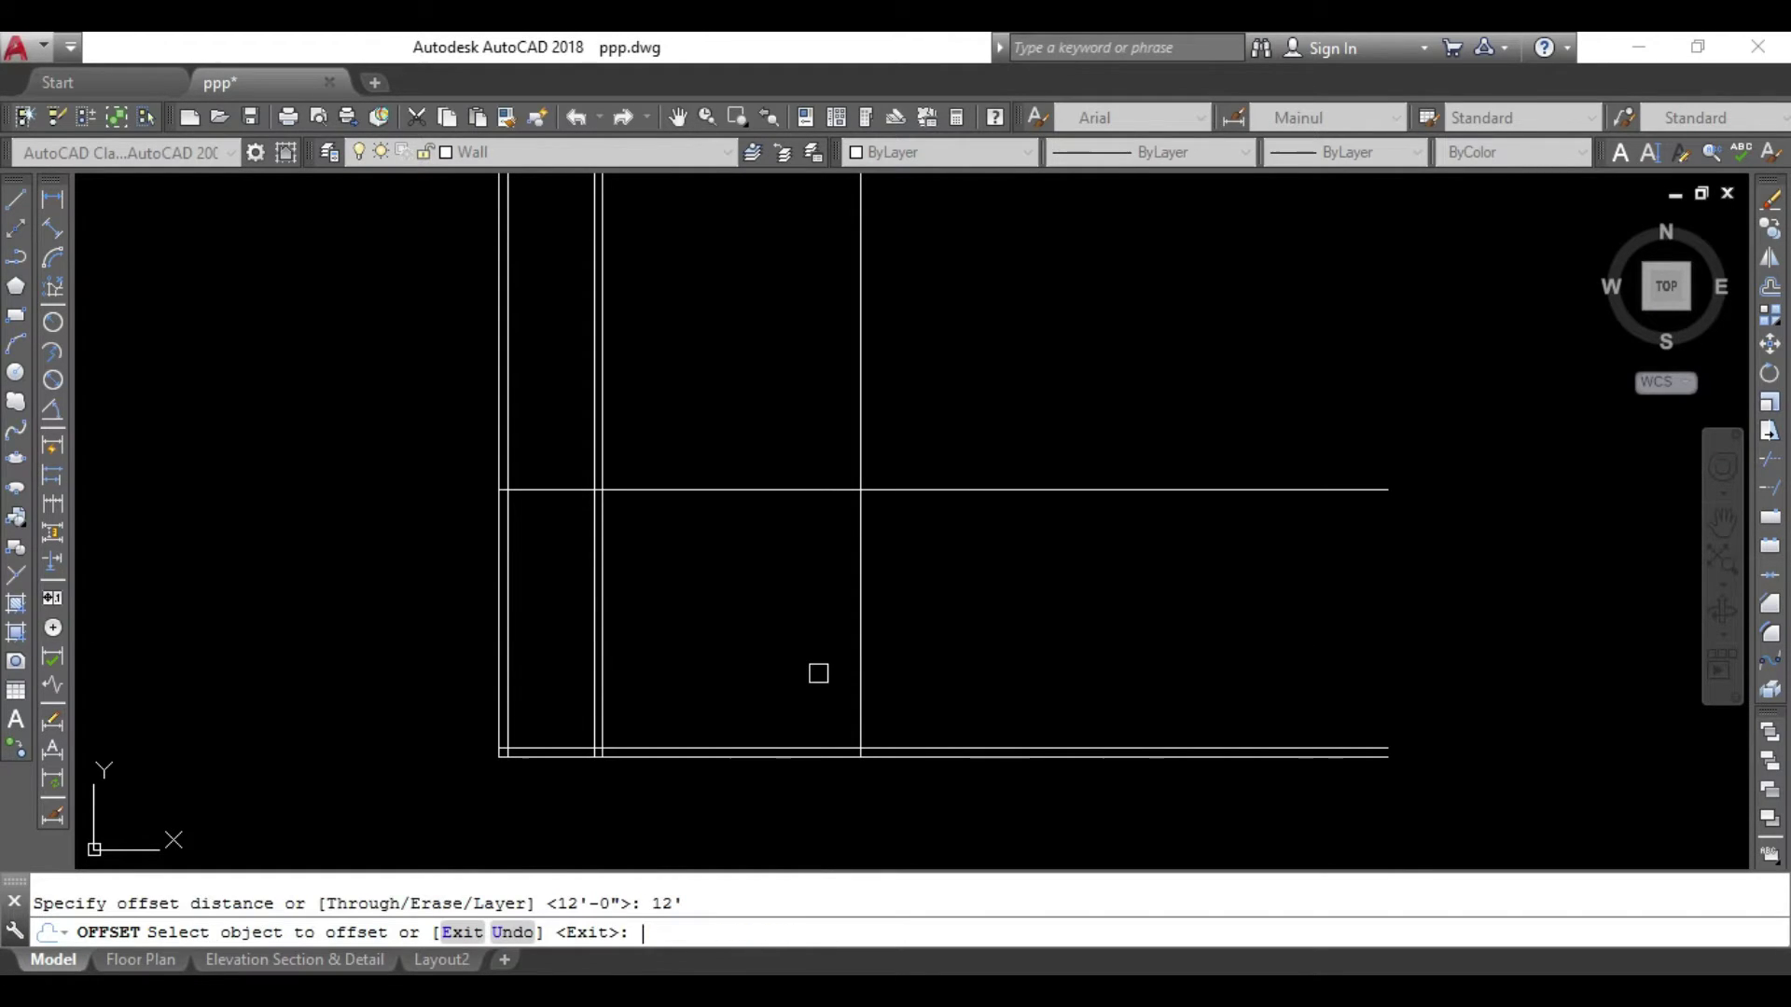
left_click(857, 612)
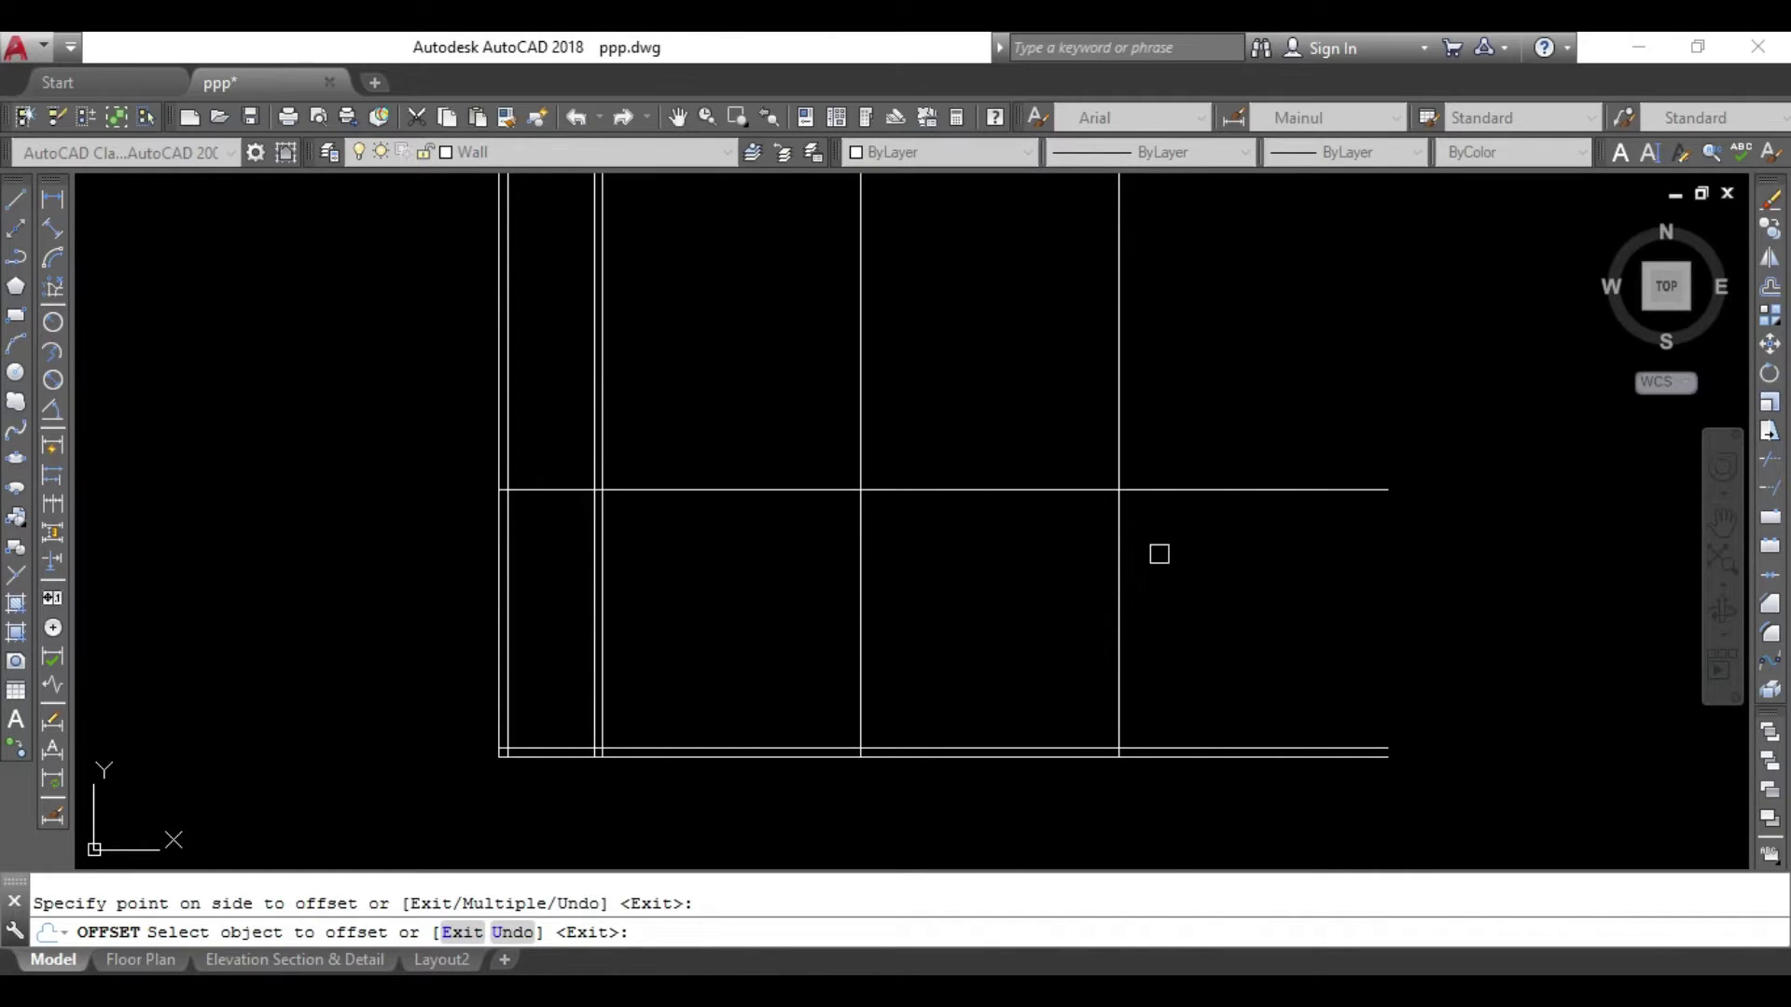
key("Escape")
left_click(1118, 587)
left_click(1100, 612)
key("Delete")
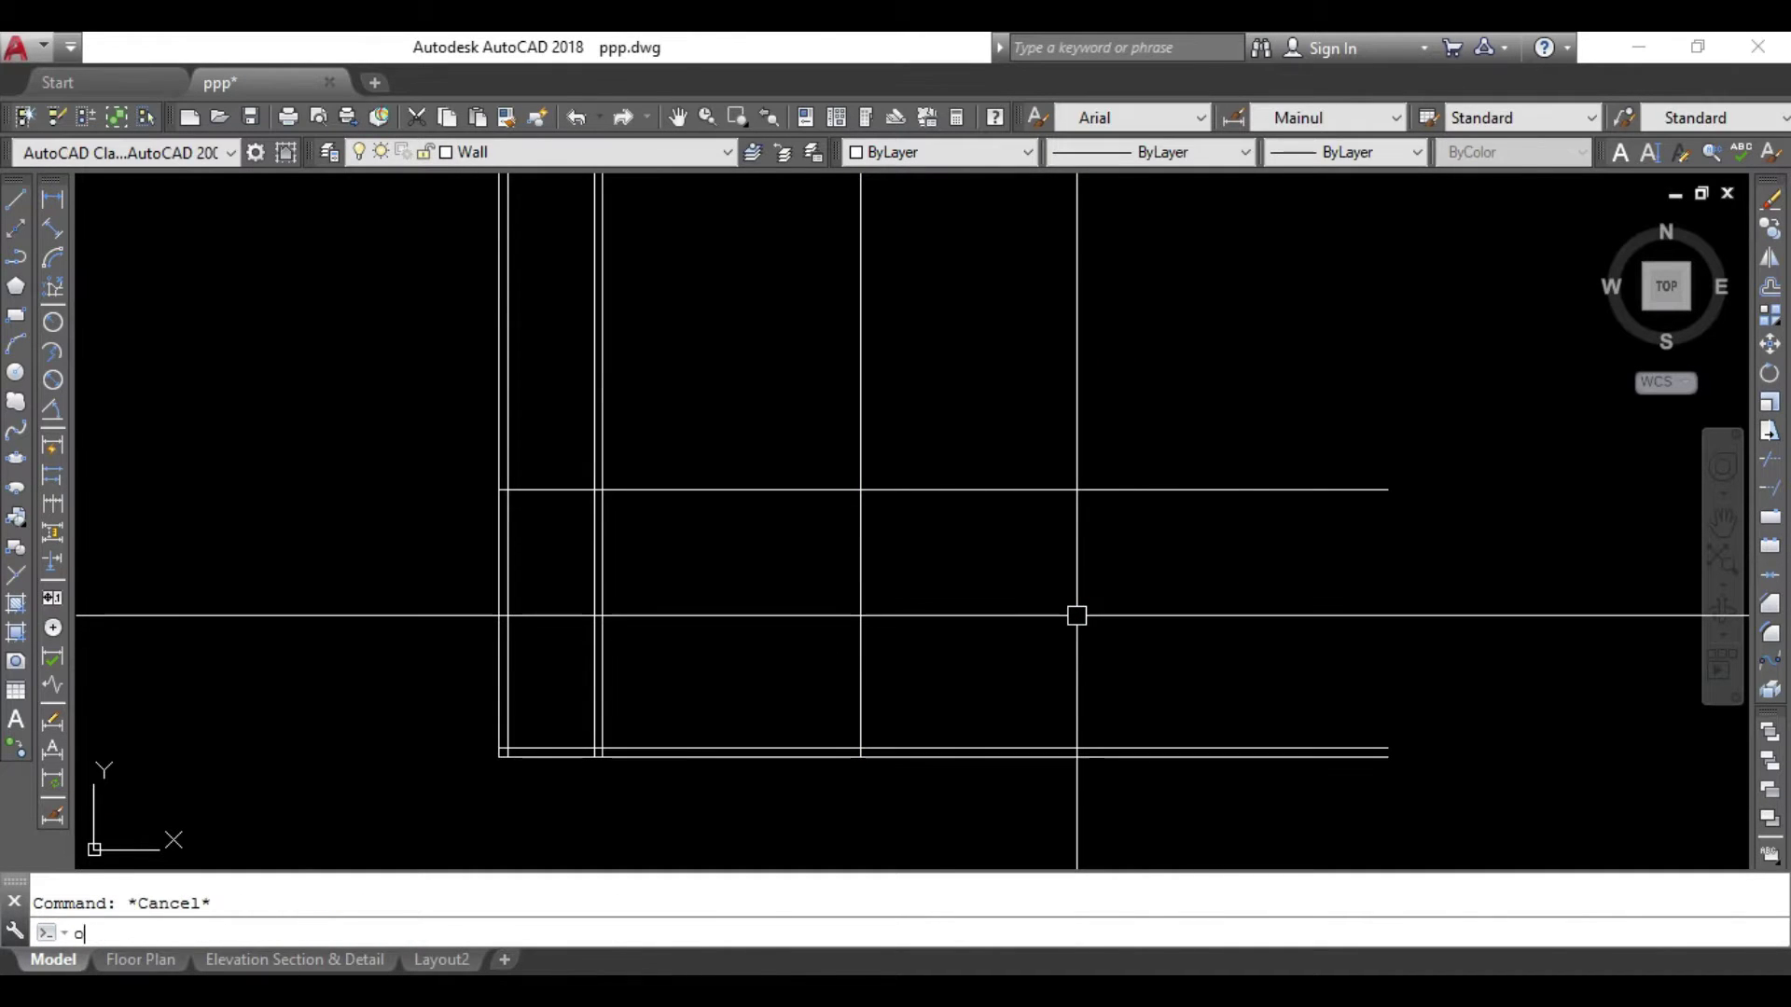
key("Return")
key("Return")
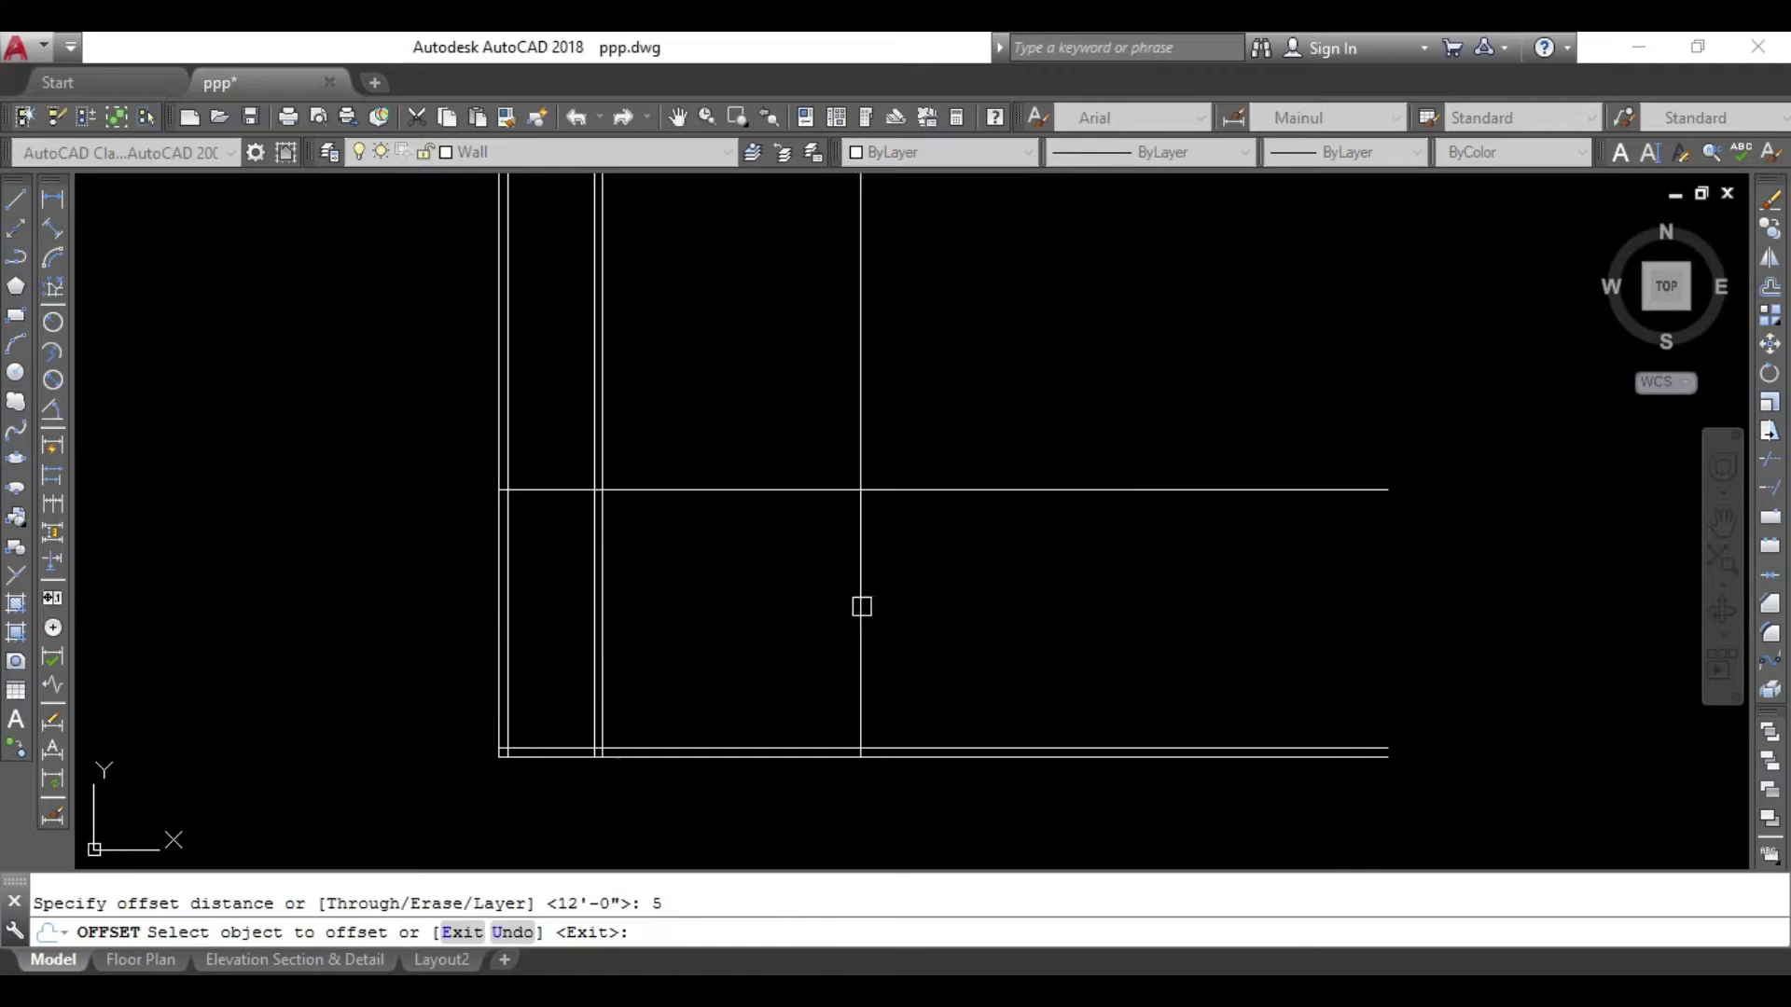
mouse_move(1007, 520)
middle_mouse_down()
mouse_move(1044, 583)
mouse_move(960, 564)
middle_mouse_up()
key("Escape")
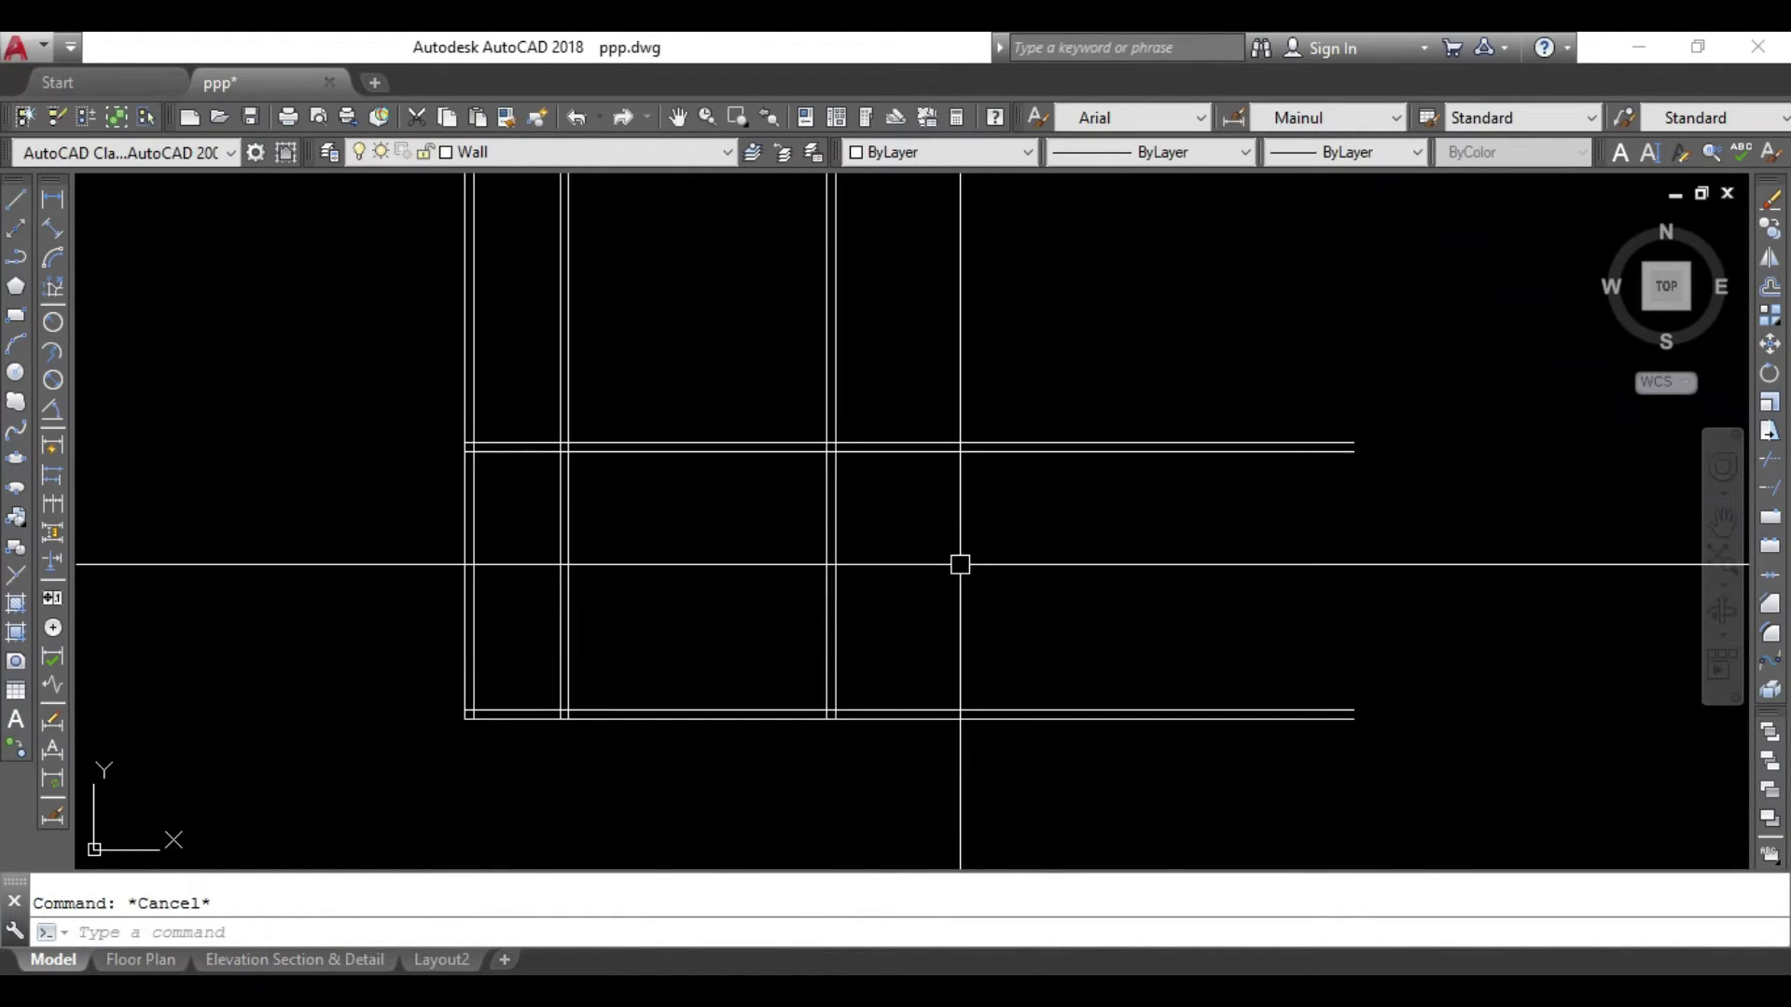
Offset a wall line 5' to the right.
scroll(1208, 672, "down", 3)
scroll(728, 640, "up", 2)
scroll(623, 633, "up", 3)
scroll(800, 700, "down", 3)
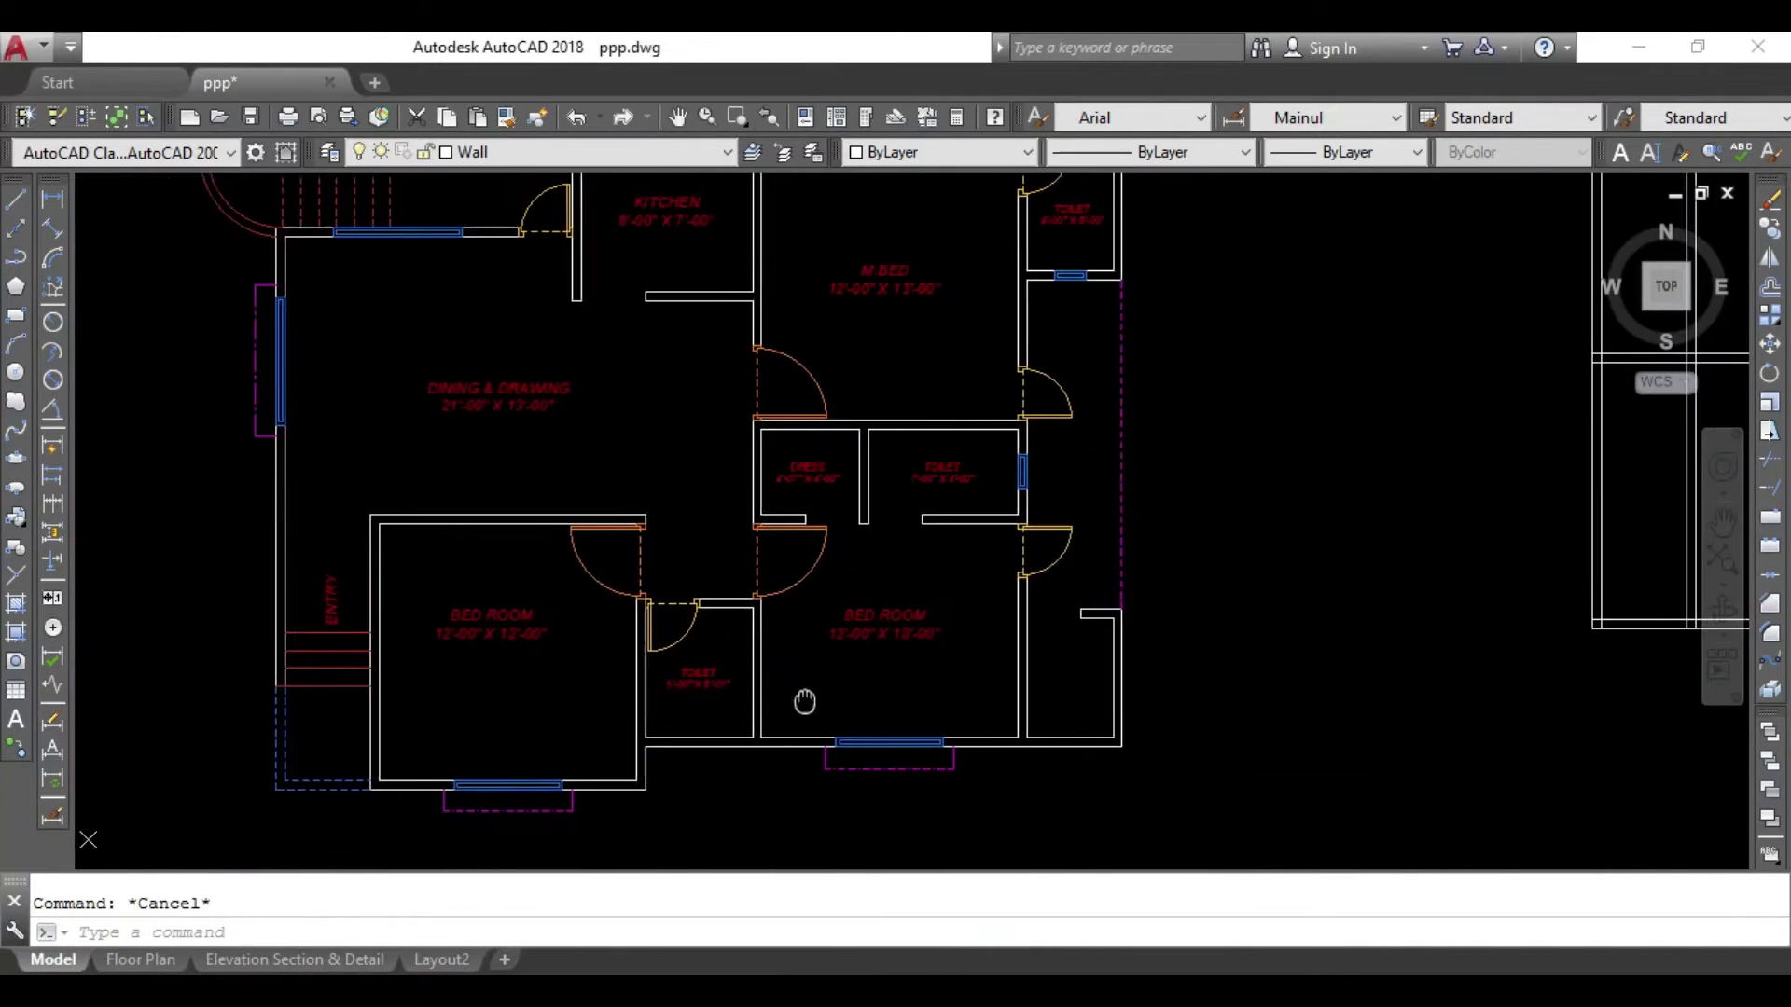
scroll(999, 691, "up", 2)
scroll(1253, 577, "up", 1)
scroll(1172, 503, "up", 2)
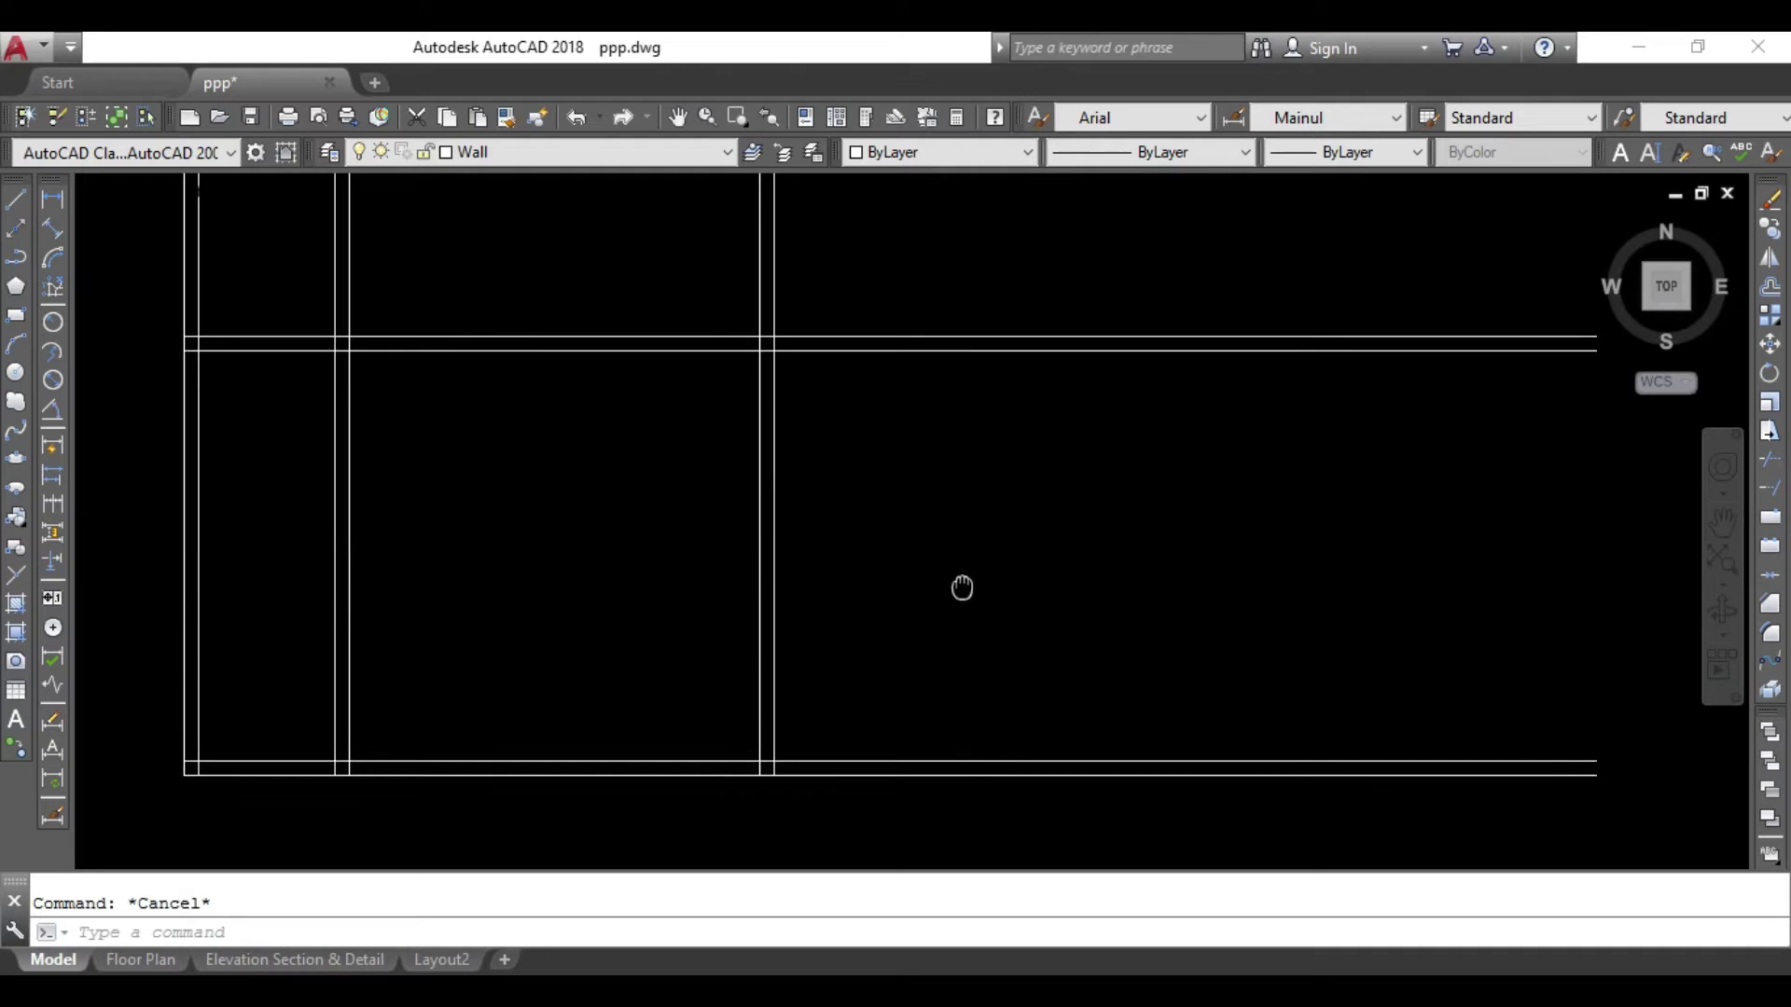
type("o")
key("Return")
type("5'")
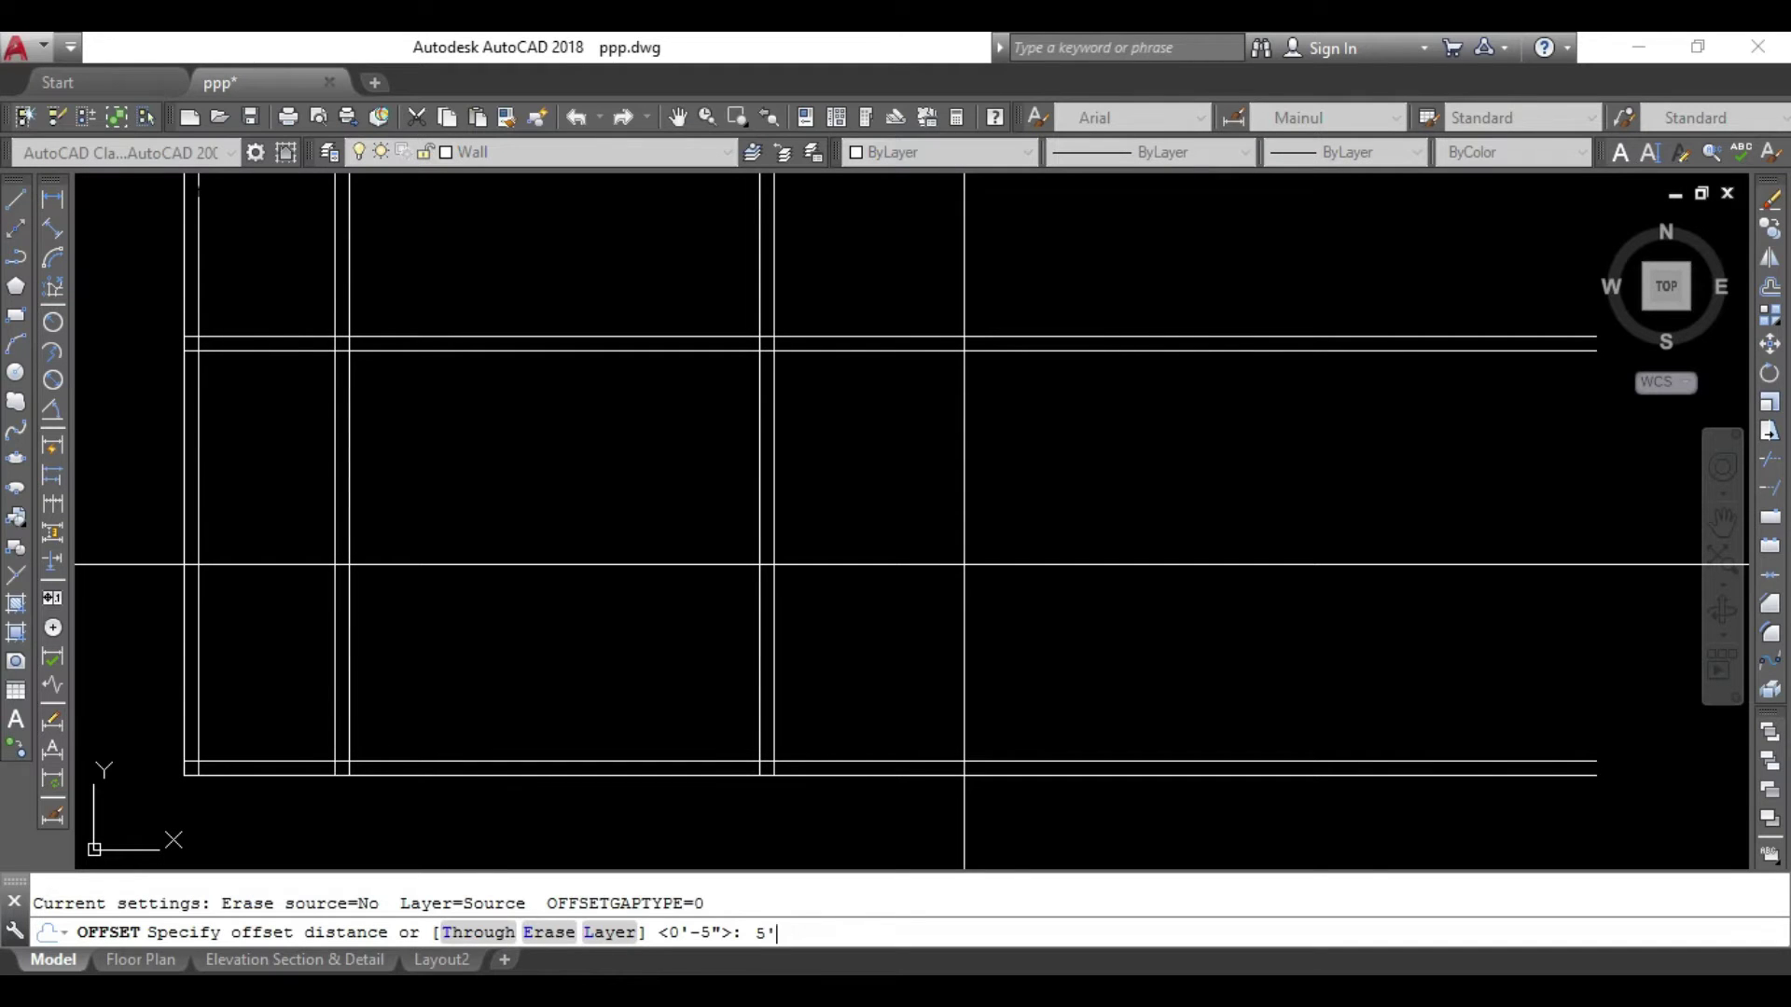
key("Return")
left_click(762, 575)
left_click(1067, 560)
middle_click_drag(1067, 577, 1056, 587)
key("Escape")
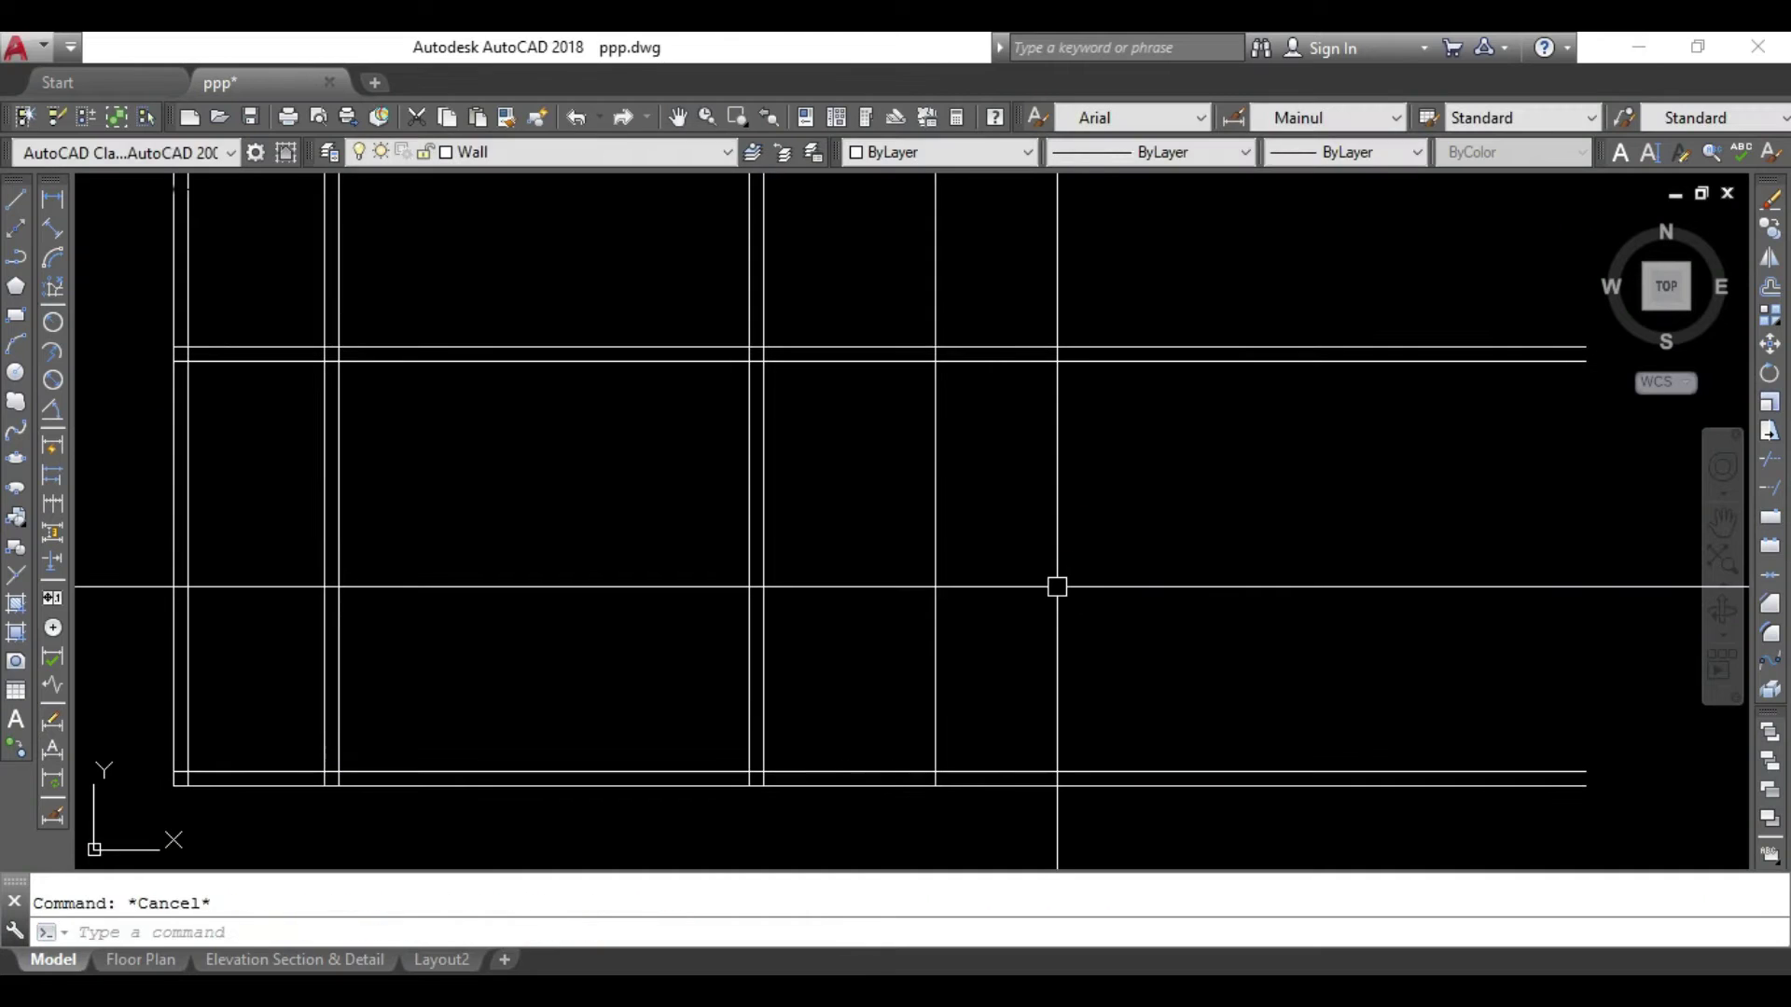
type("o")
Double the new vertical line with a 5-unit copy to its right.
key("Return")
type("5")
key("Return")
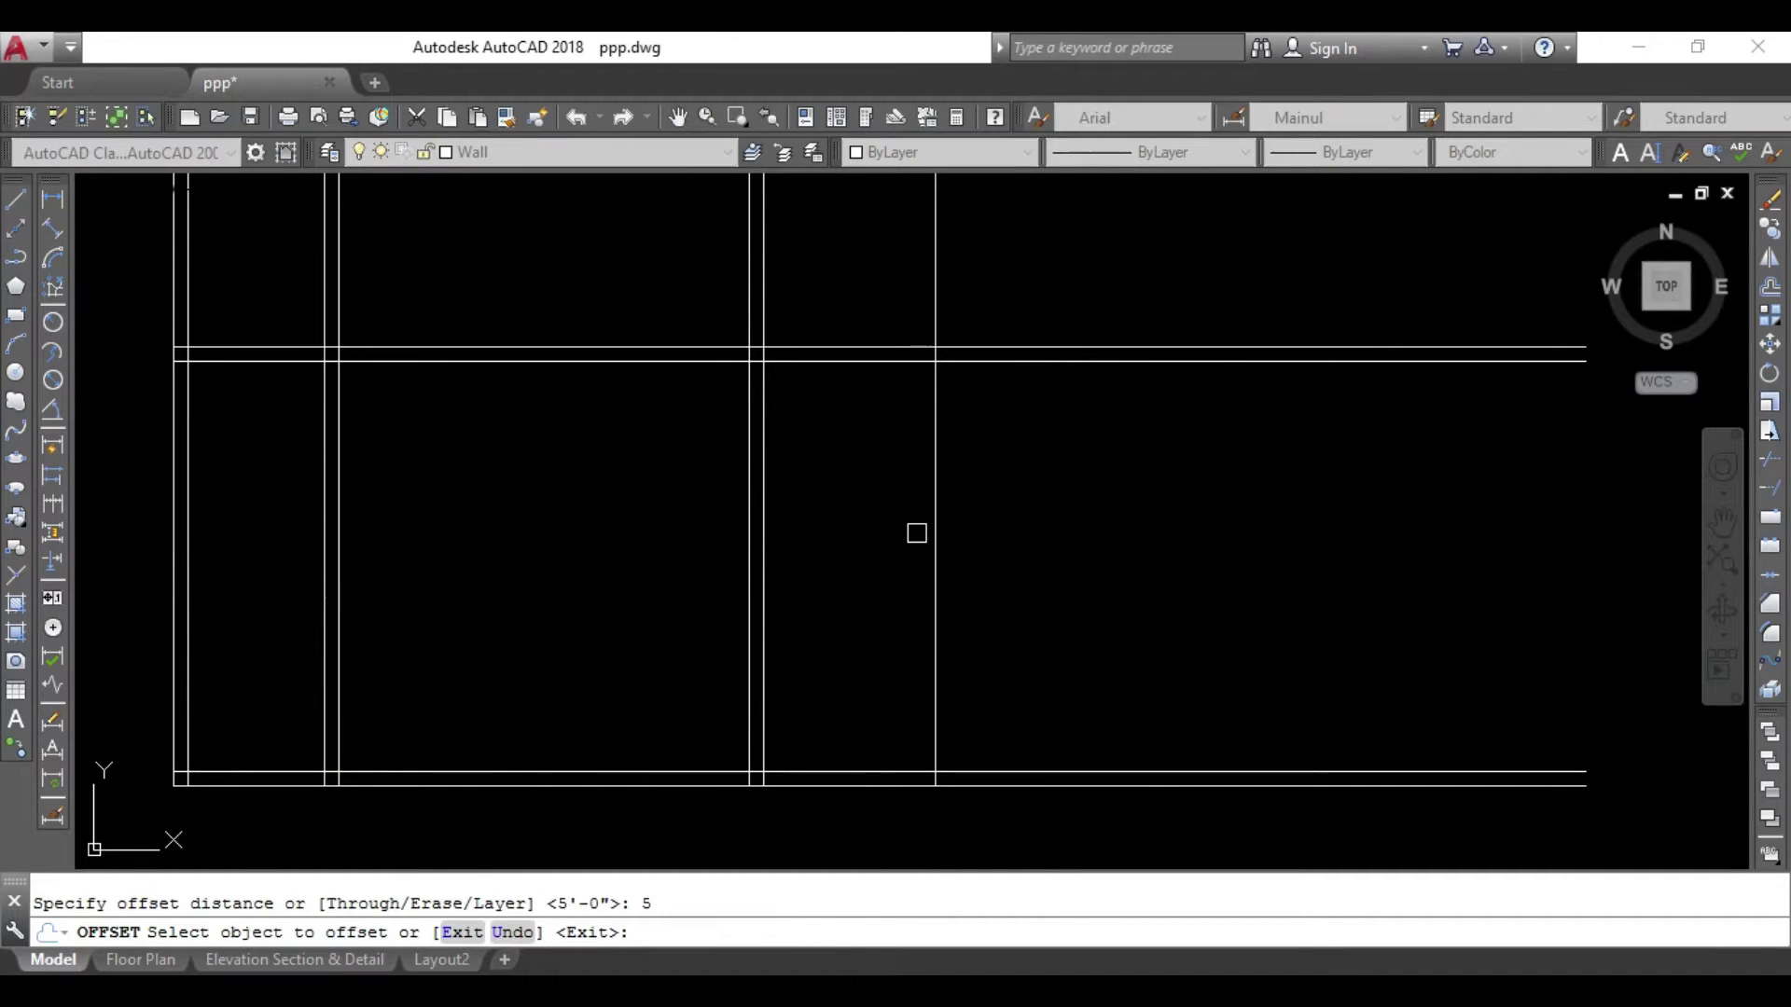
left_click(927, 534)
left_click(1119, 550)
scroll(1195, 568, "down", 3)
middle_click_drag(1195, 568, 988, 600)
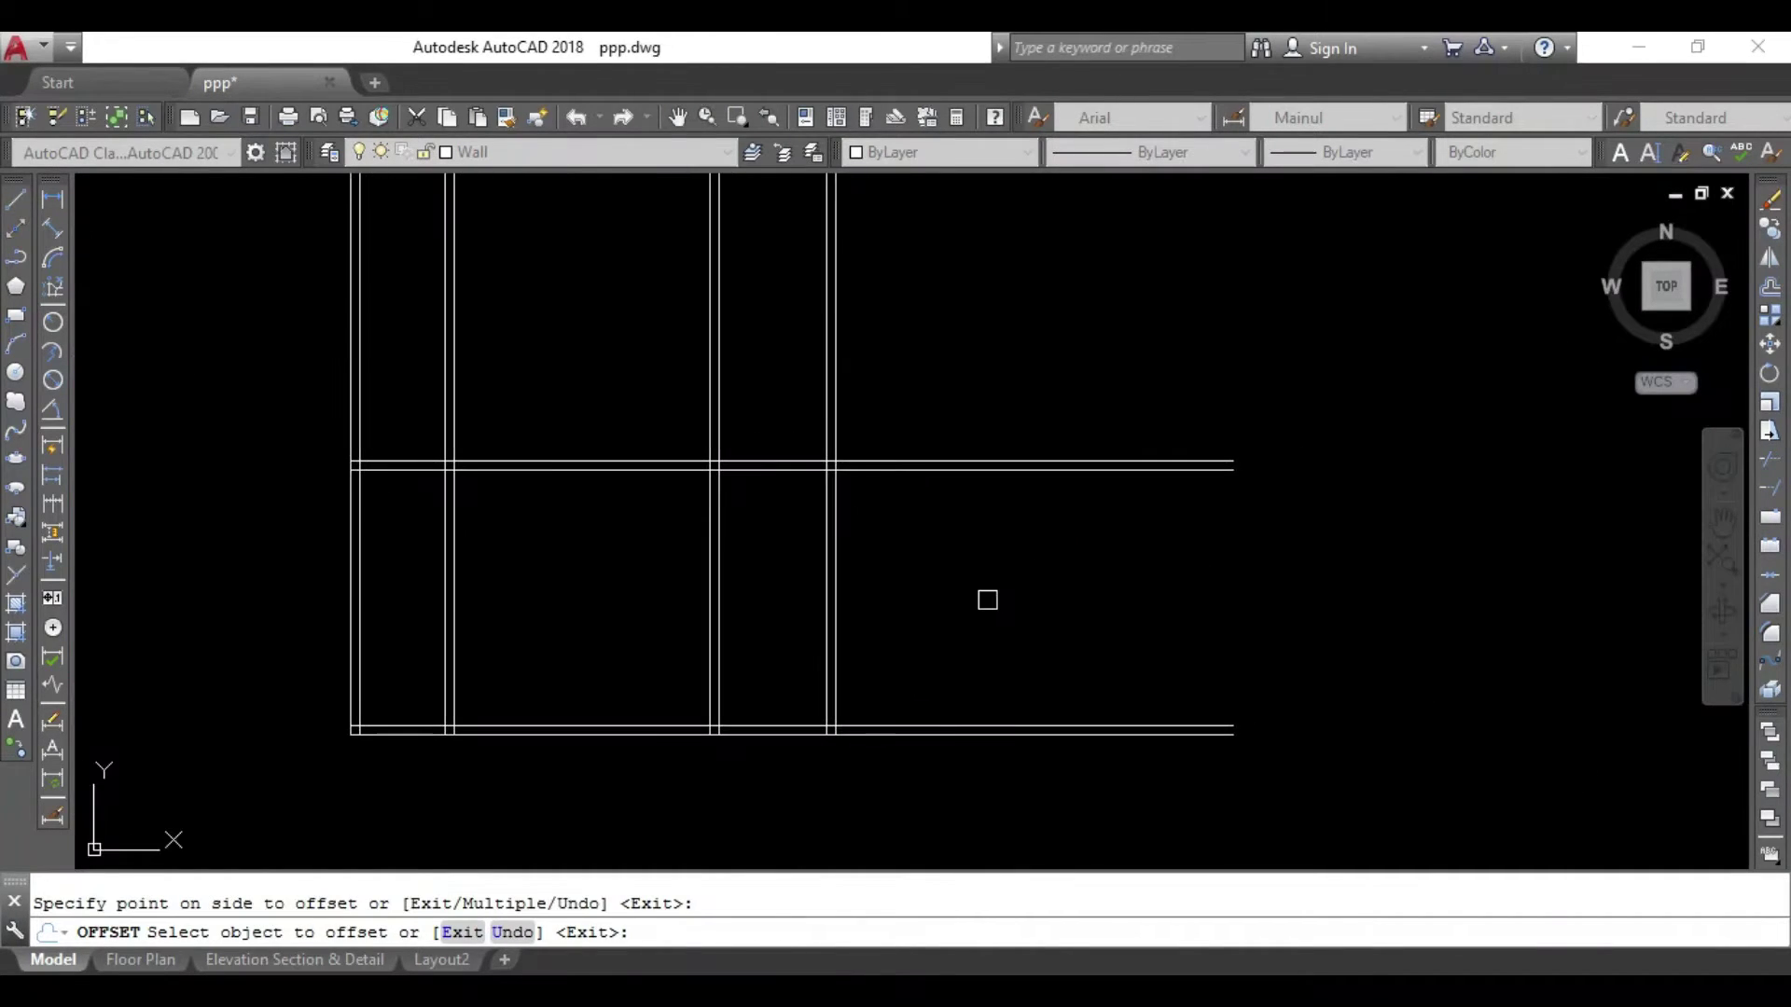
key("Escape")
Offset the right-hand wall line 12' further right.
key("Return")
type("12")
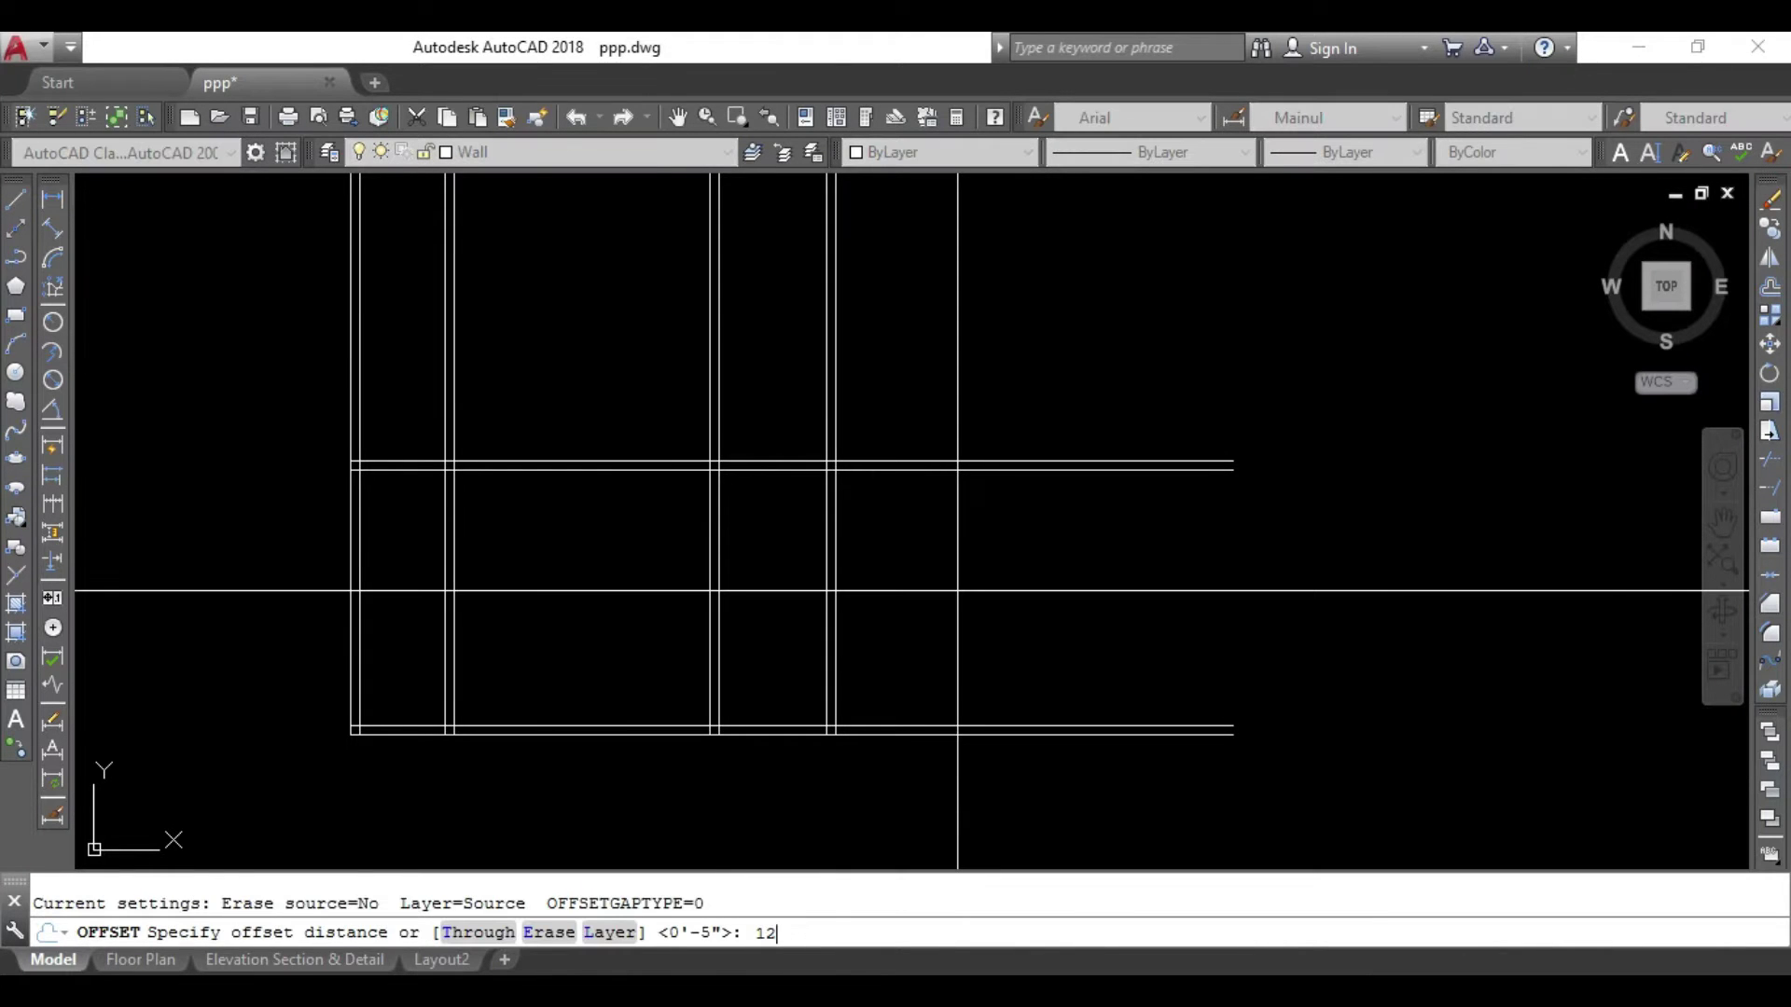
key("Return")
left_click(833, 591)
left_click(1115, 556)
key("Escape")
Double that new vertical line with a 4-unit copy beside it.
key("Return")
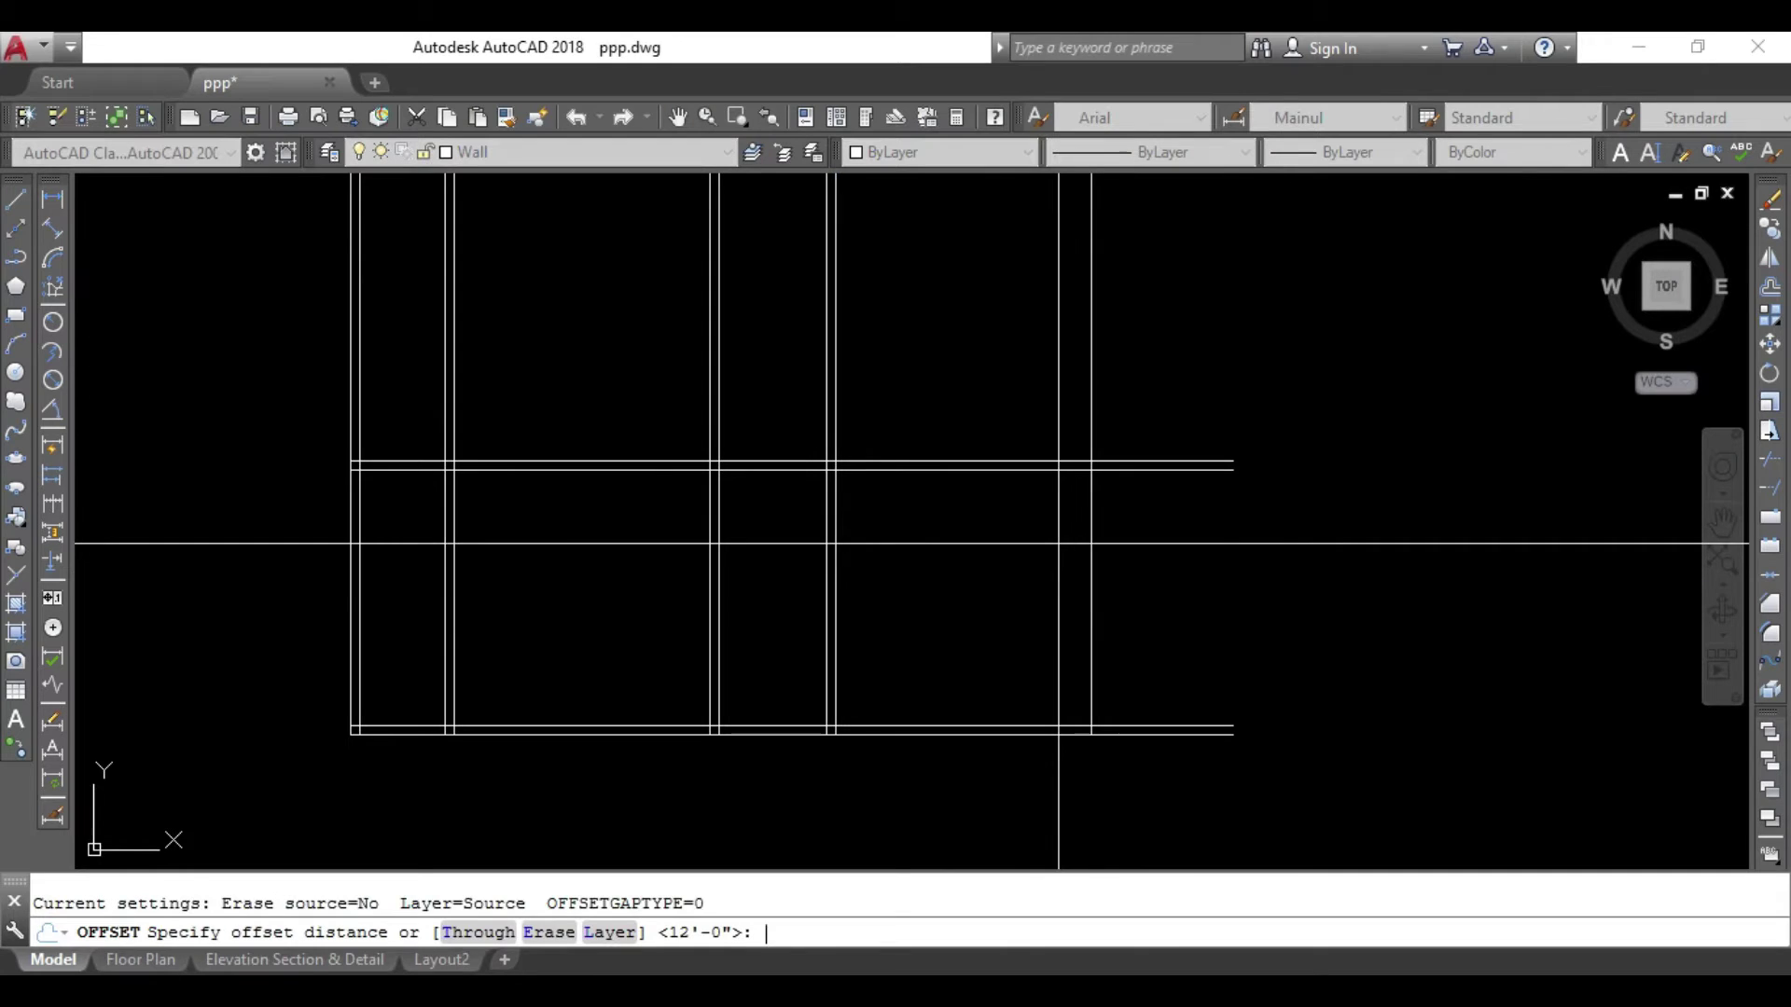
type("4")
key("Return")
key("Escape")
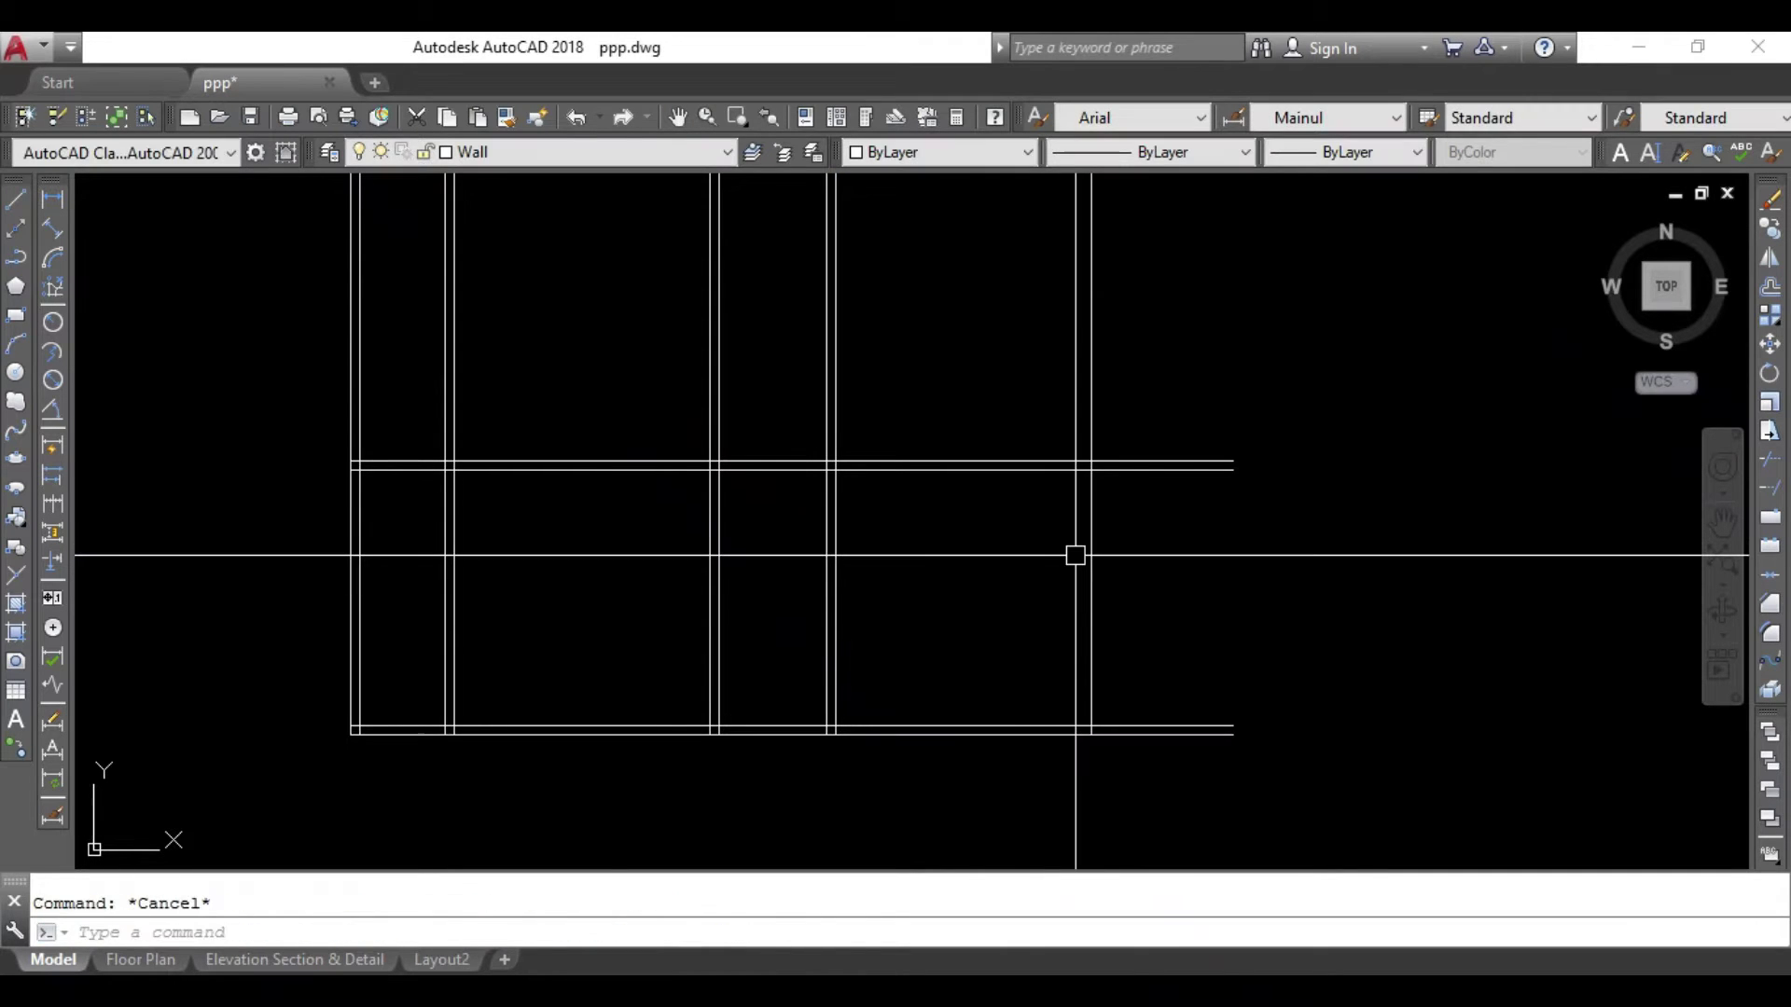
type("o")
key("Return")
type("4")
key("Return")
left_click(1091, 564)
left_click(1210, 561)
scroll(1100, 652, "down", 2)
middle_click_drag(1100, 652, 1032, 644)
scroll(1140, 643, "up", 2)
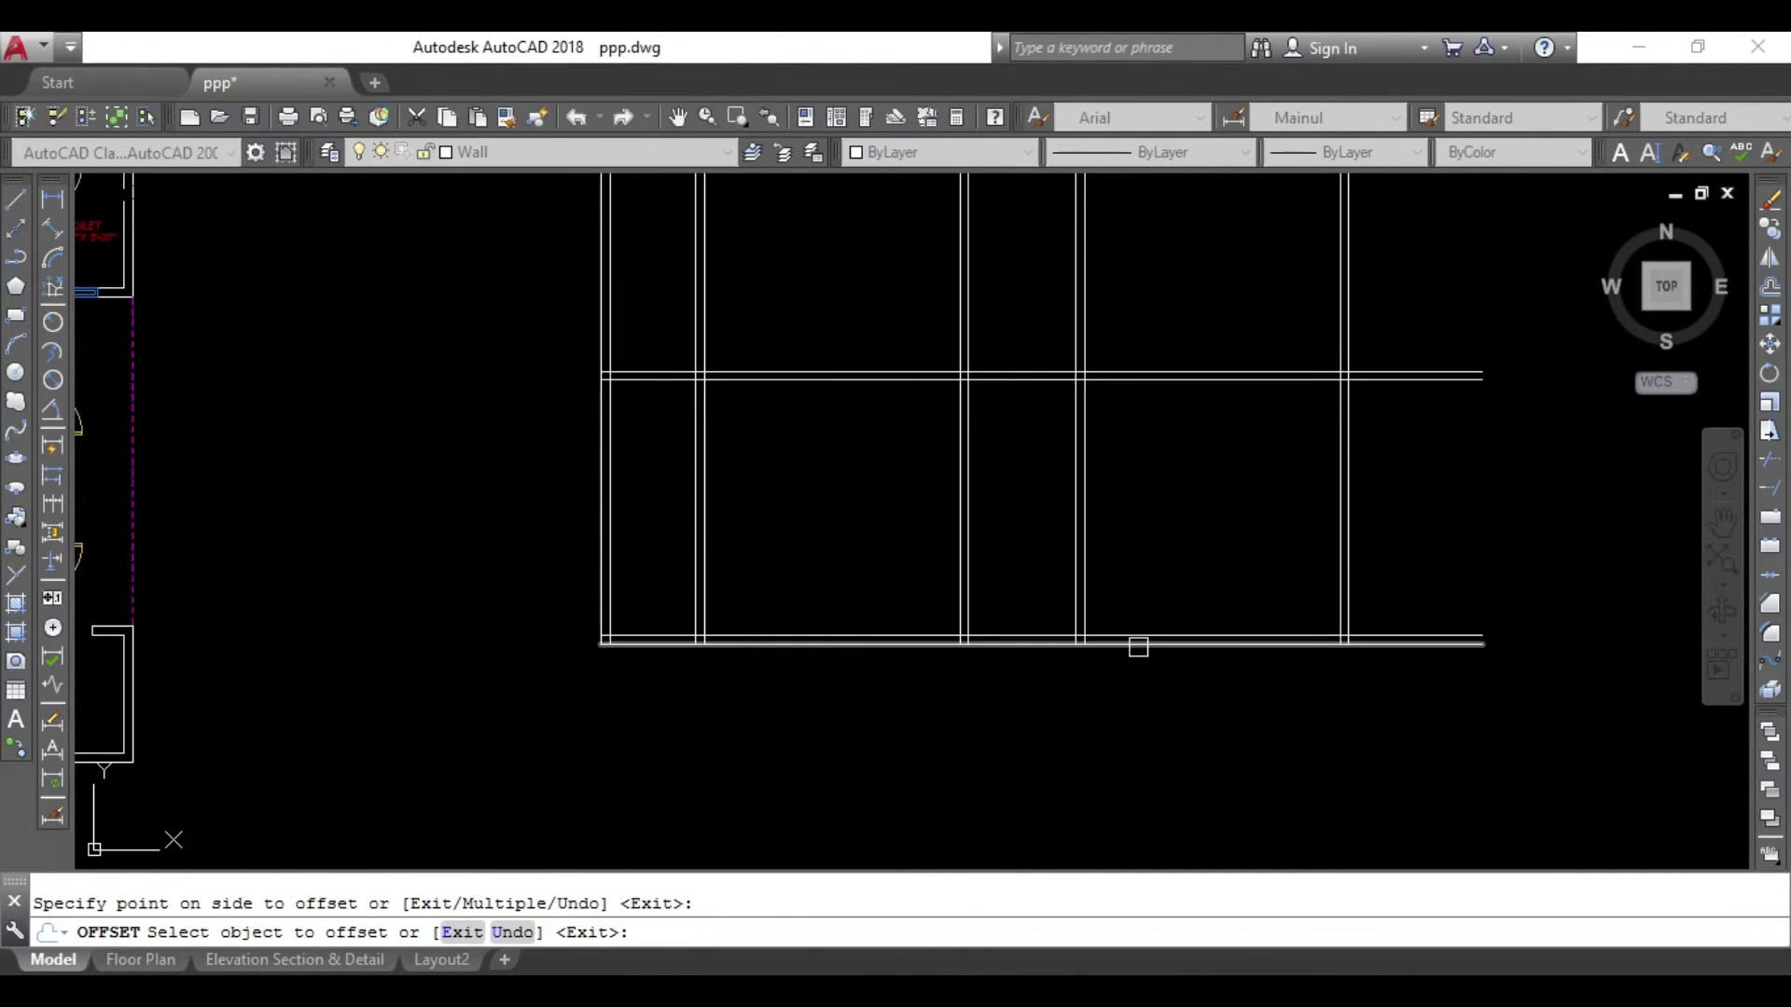
middle_click_drag(1140, 643, 954, 701)
key("Escape")
scroll(887, 700, "up", 3)
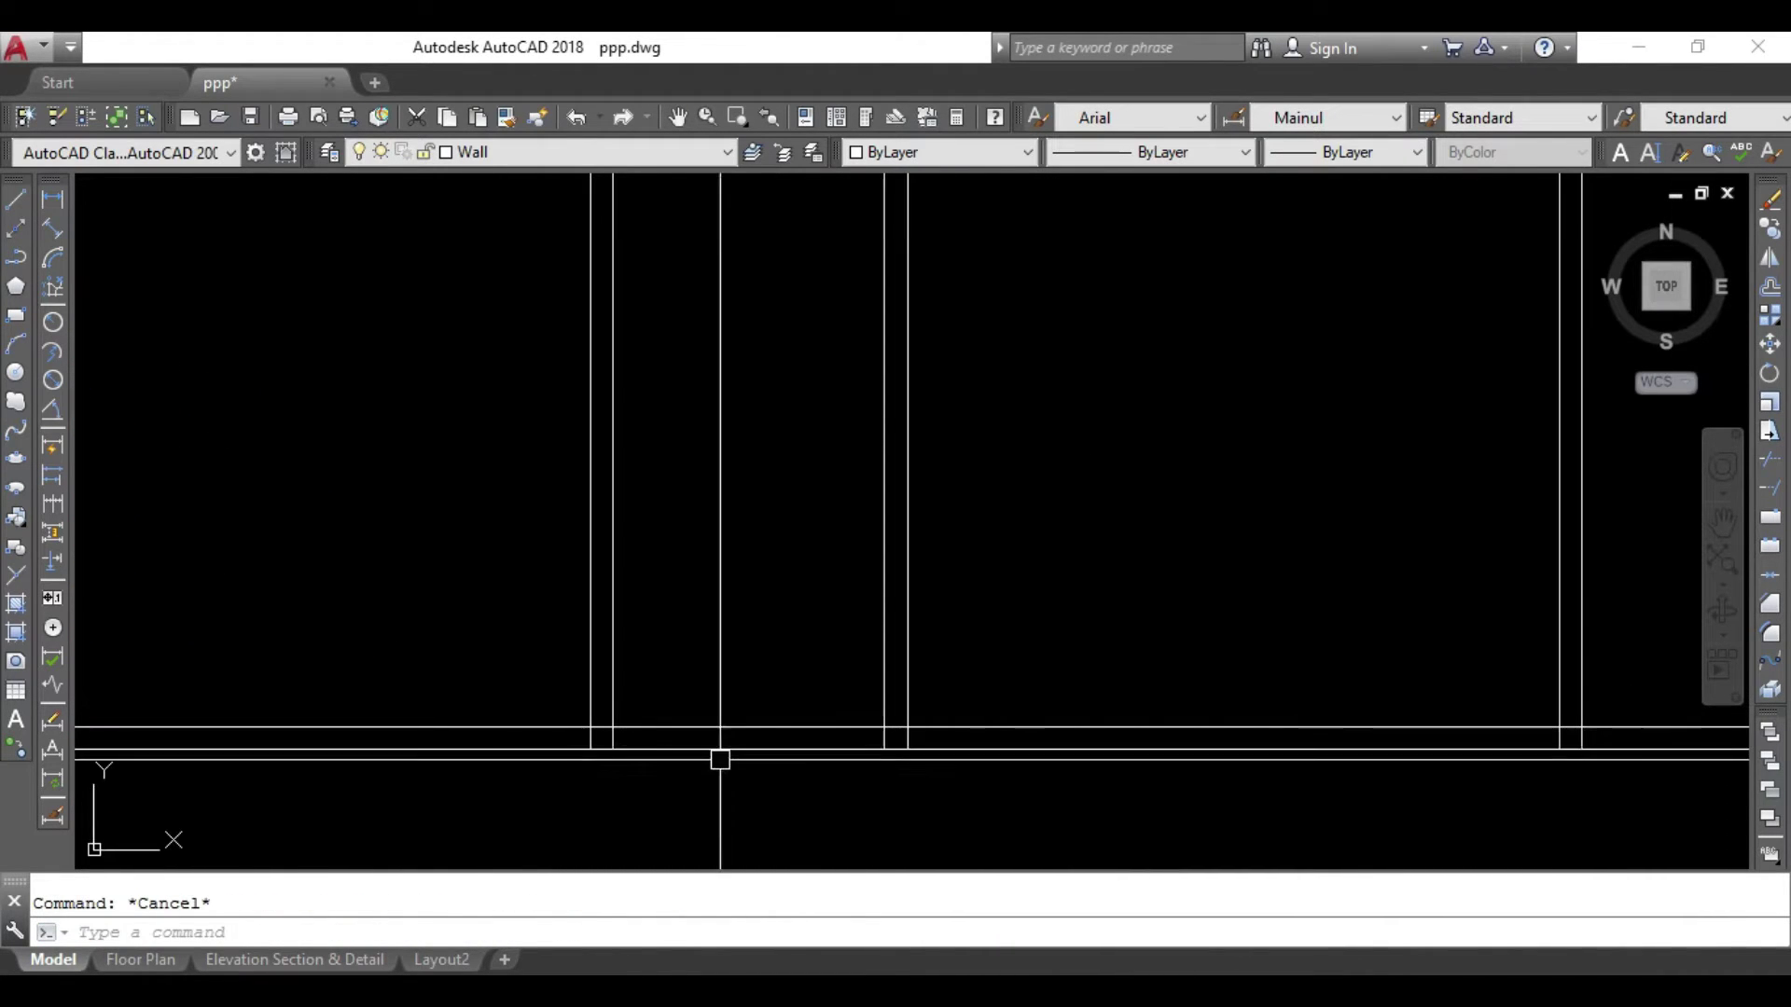
type("tr")
Try trimming and moving the two bottom wall lines, then undo both.
key("Return")
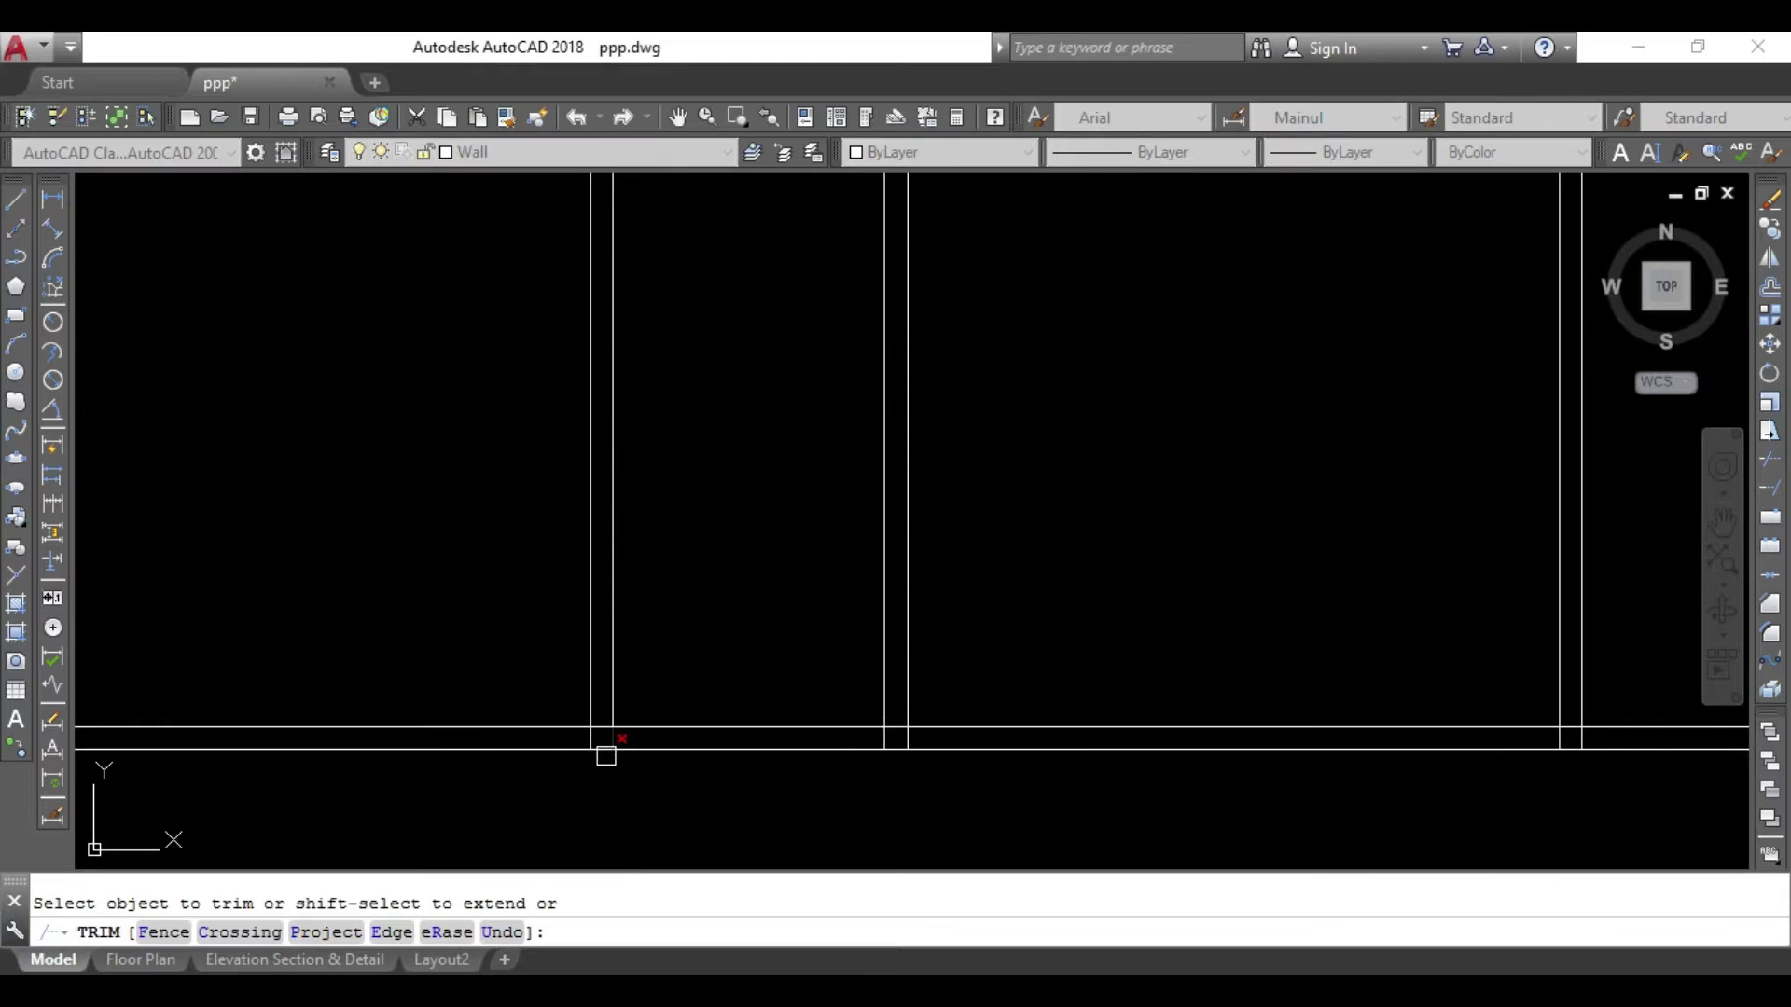
scroll(606, 753, "up", 2)
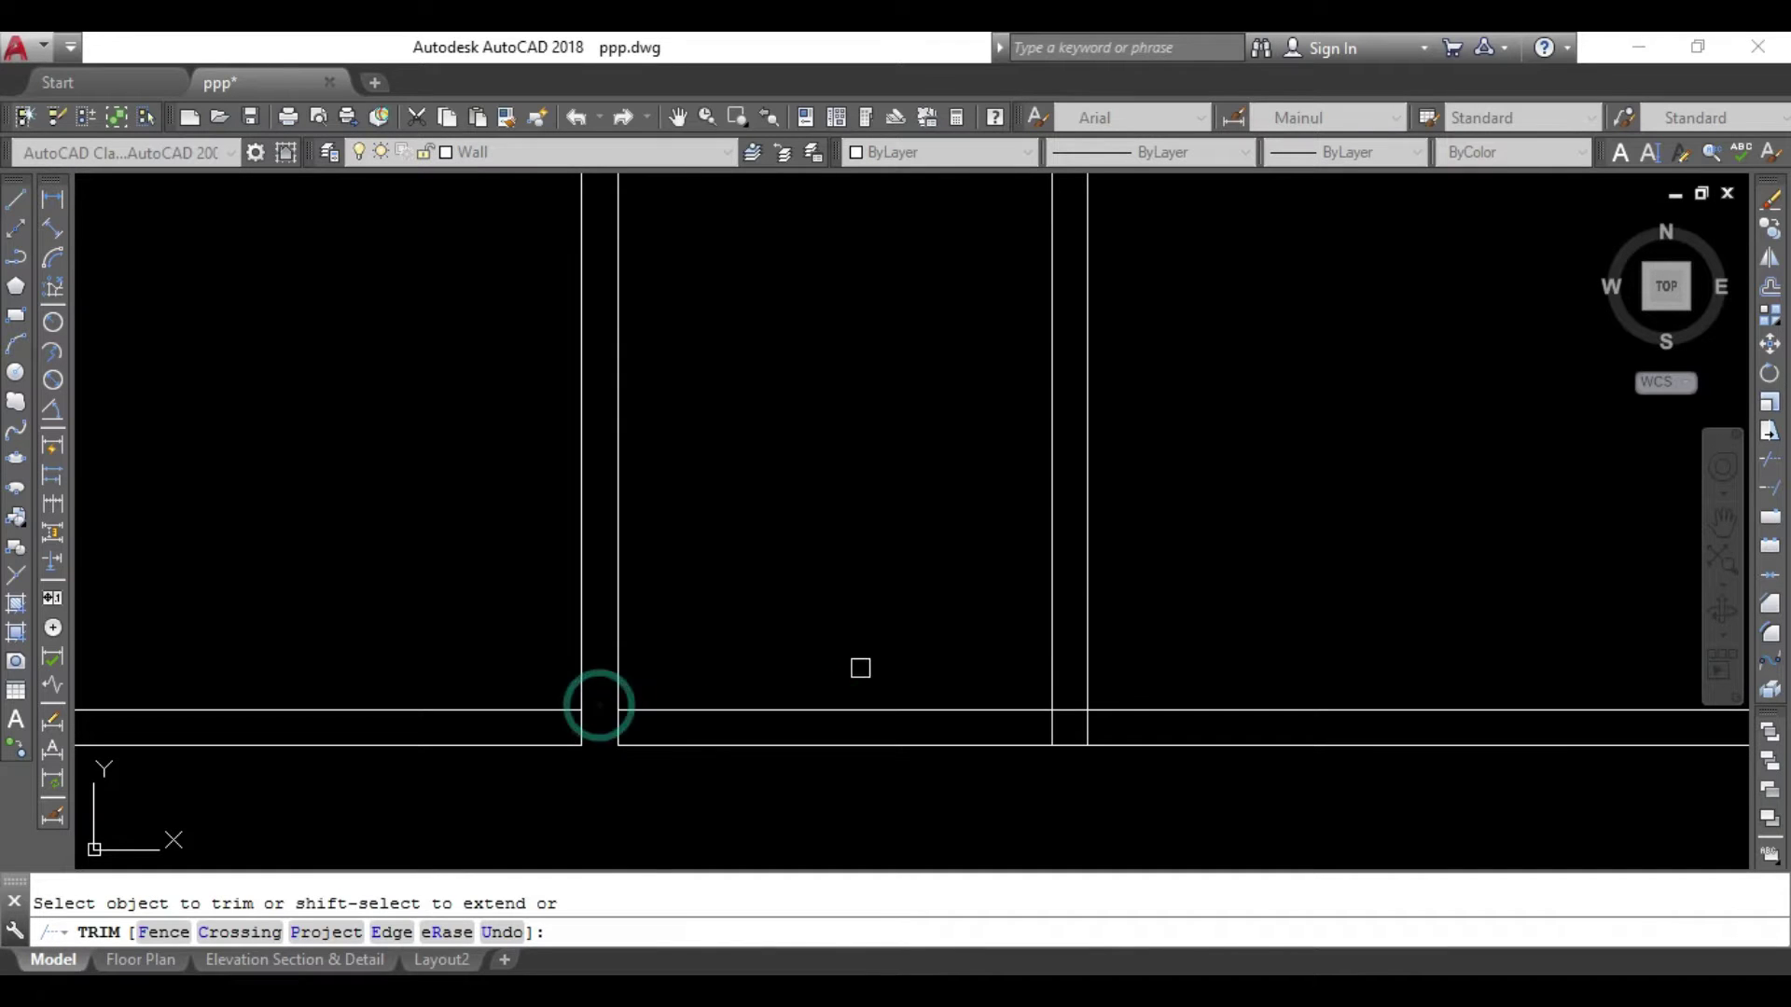
scroll(860, 668, "down", 3)
key("Escape")
left_click(1367, 647)
left_click(1194, 775)
type("m")
key("Return")
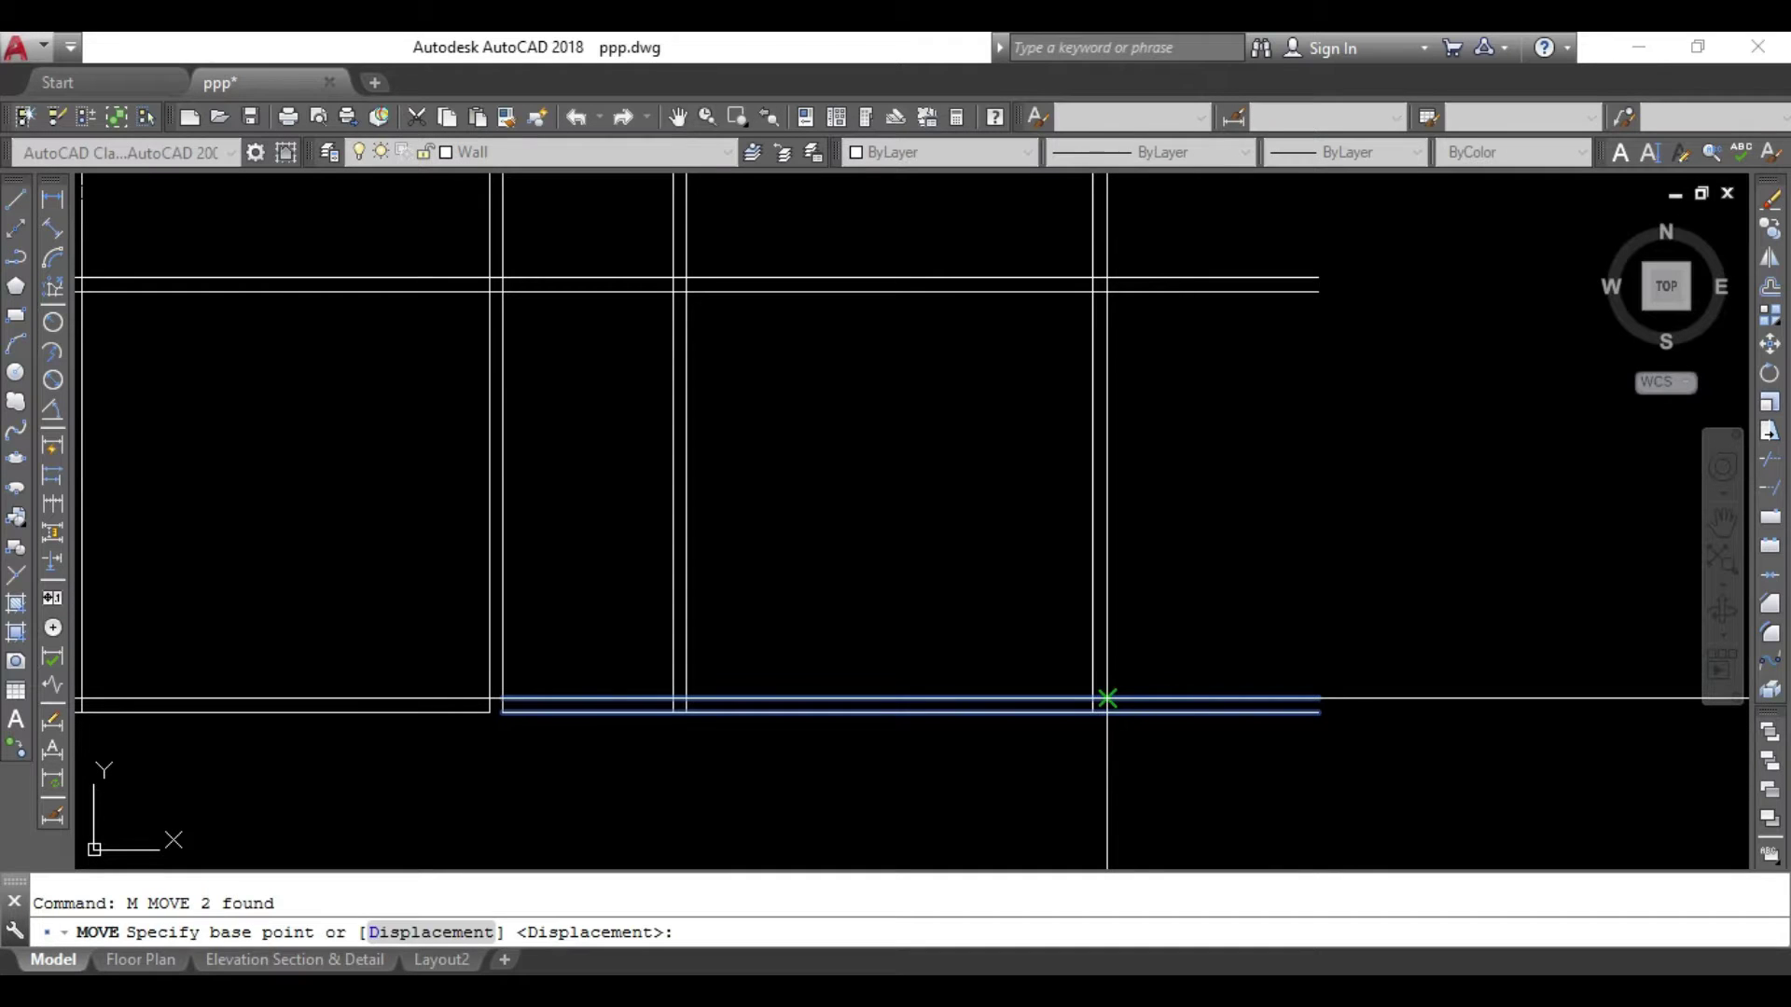
key("Escape")
key("ctrl+z")
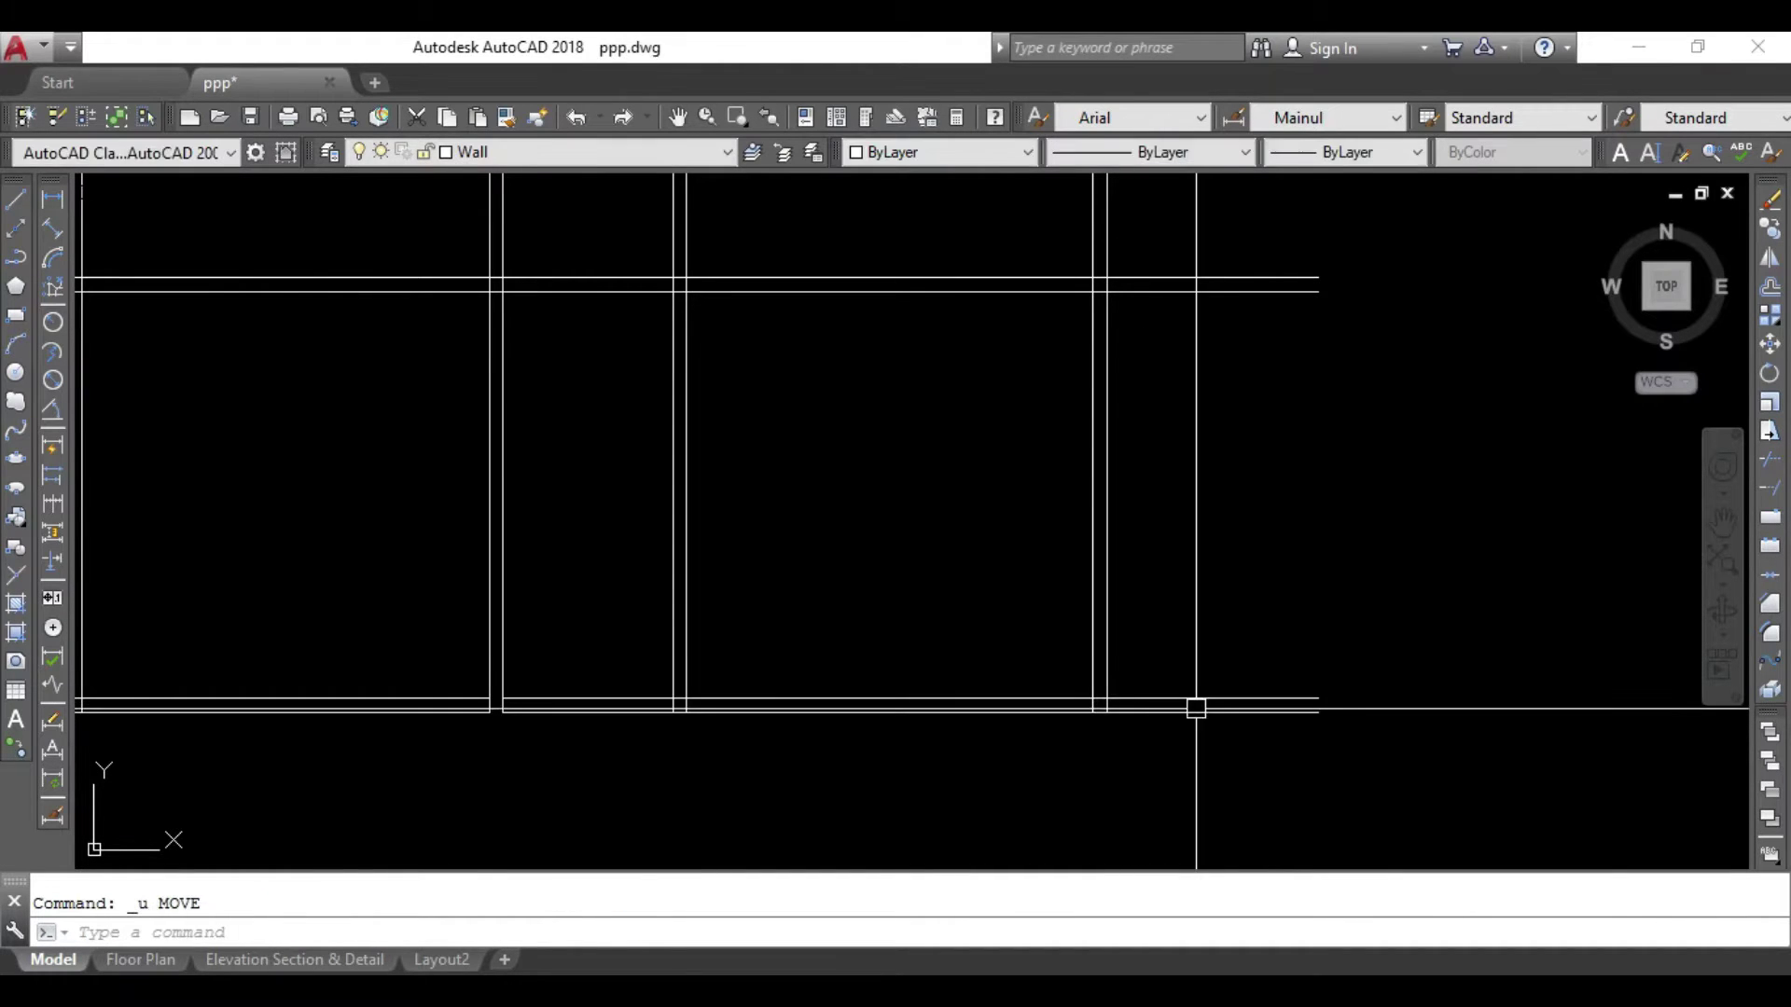
key("ctrl+z")
scroll(1102, 657, "down", 3)
key("Escape")
type("o")
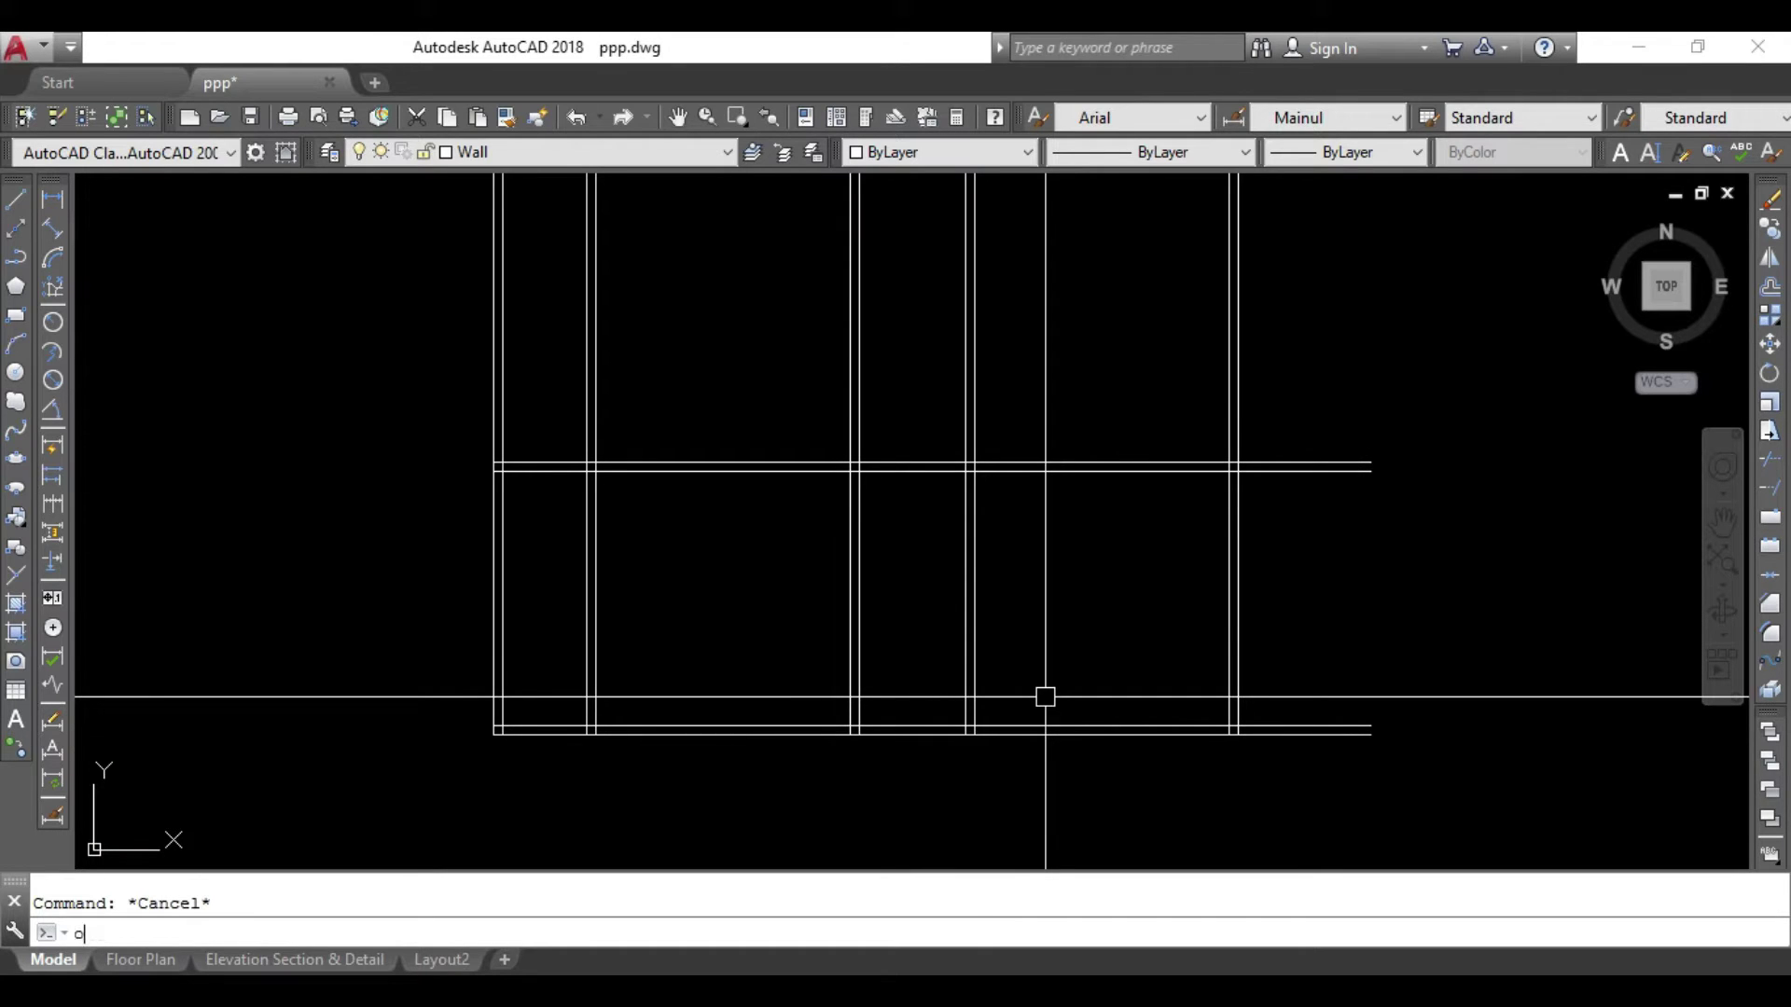
Offset the upper wall line 10' down, then offset that copy 5 lower to form a double wall.
key("Return")
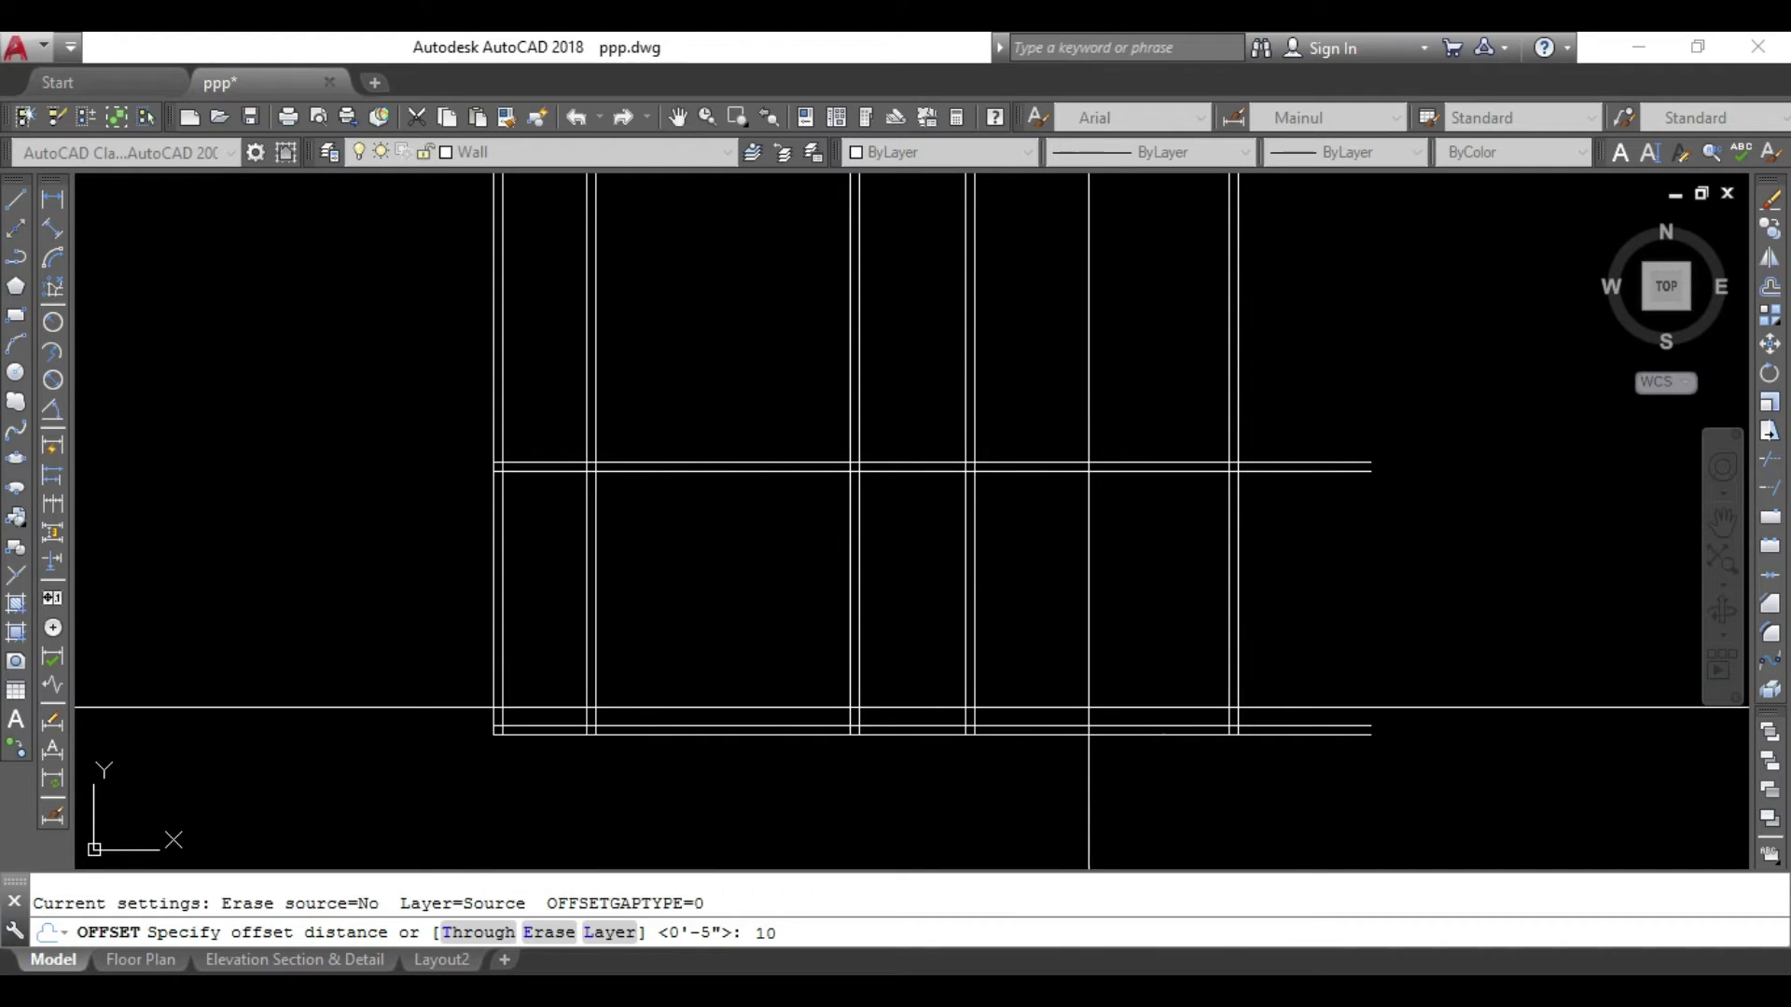
key("Return")
left_click(1091, 473)
left_click(1080, 648)
key("Escape")
key("Return")
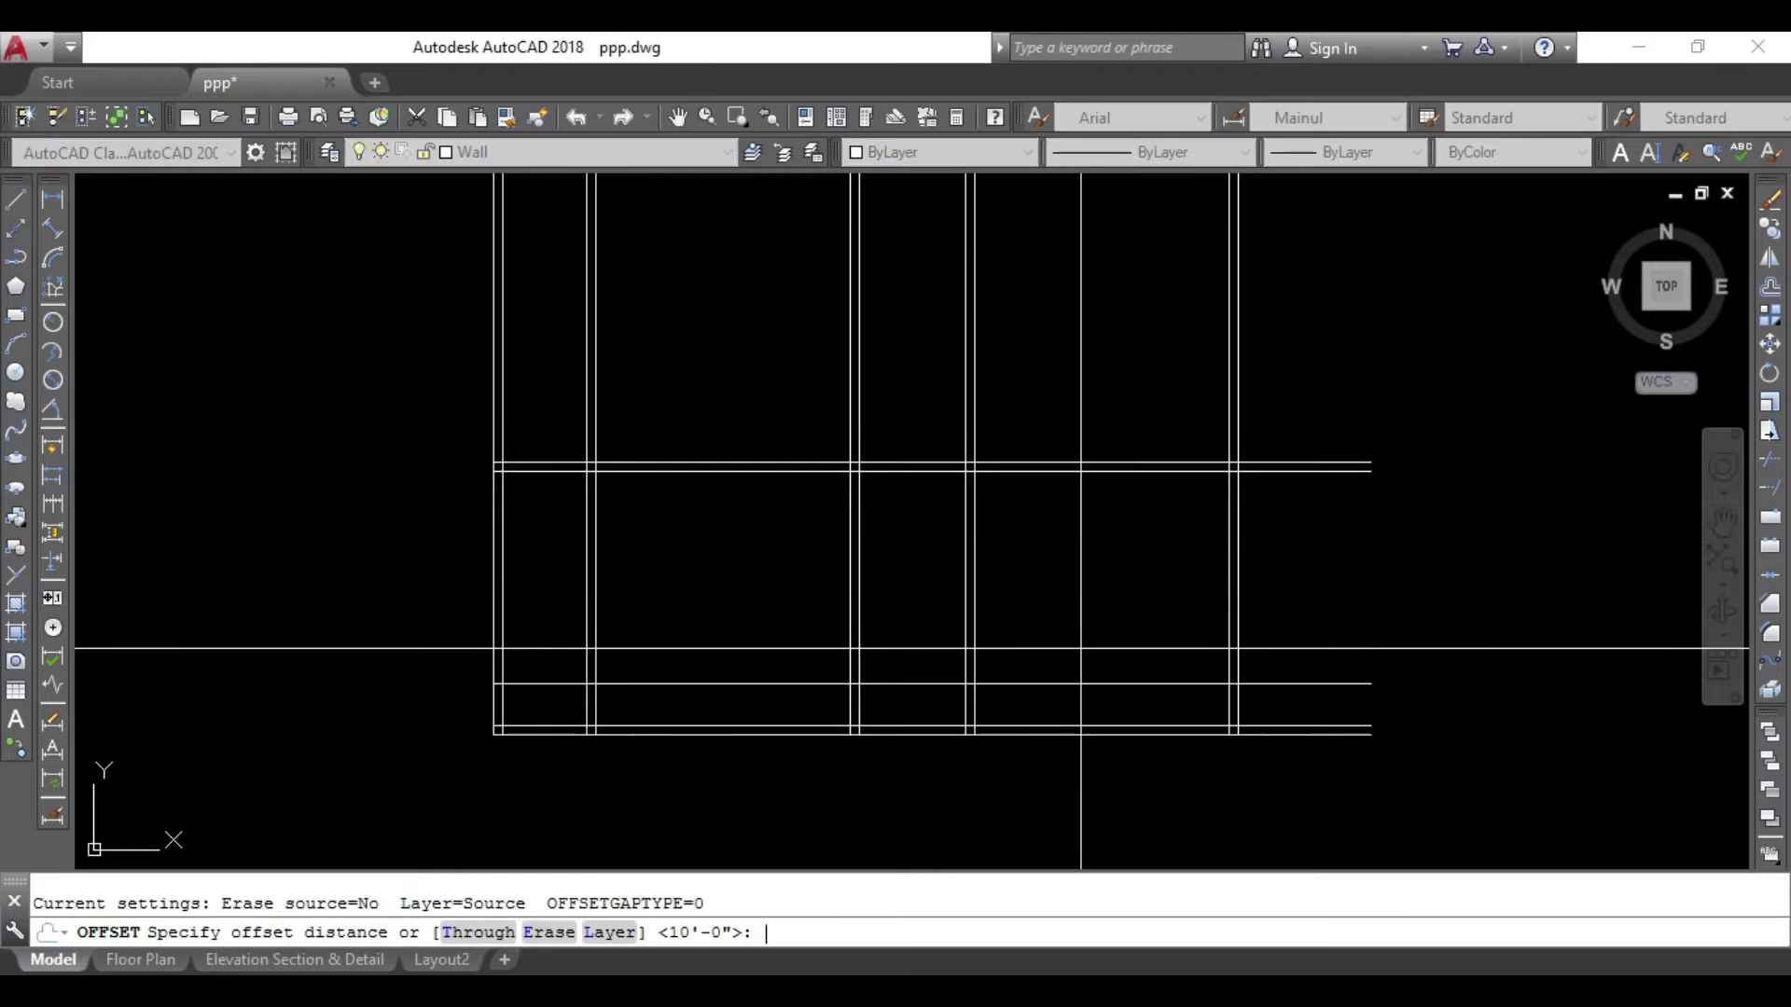
type("5")
key("Return")
left_click(1098, 685)
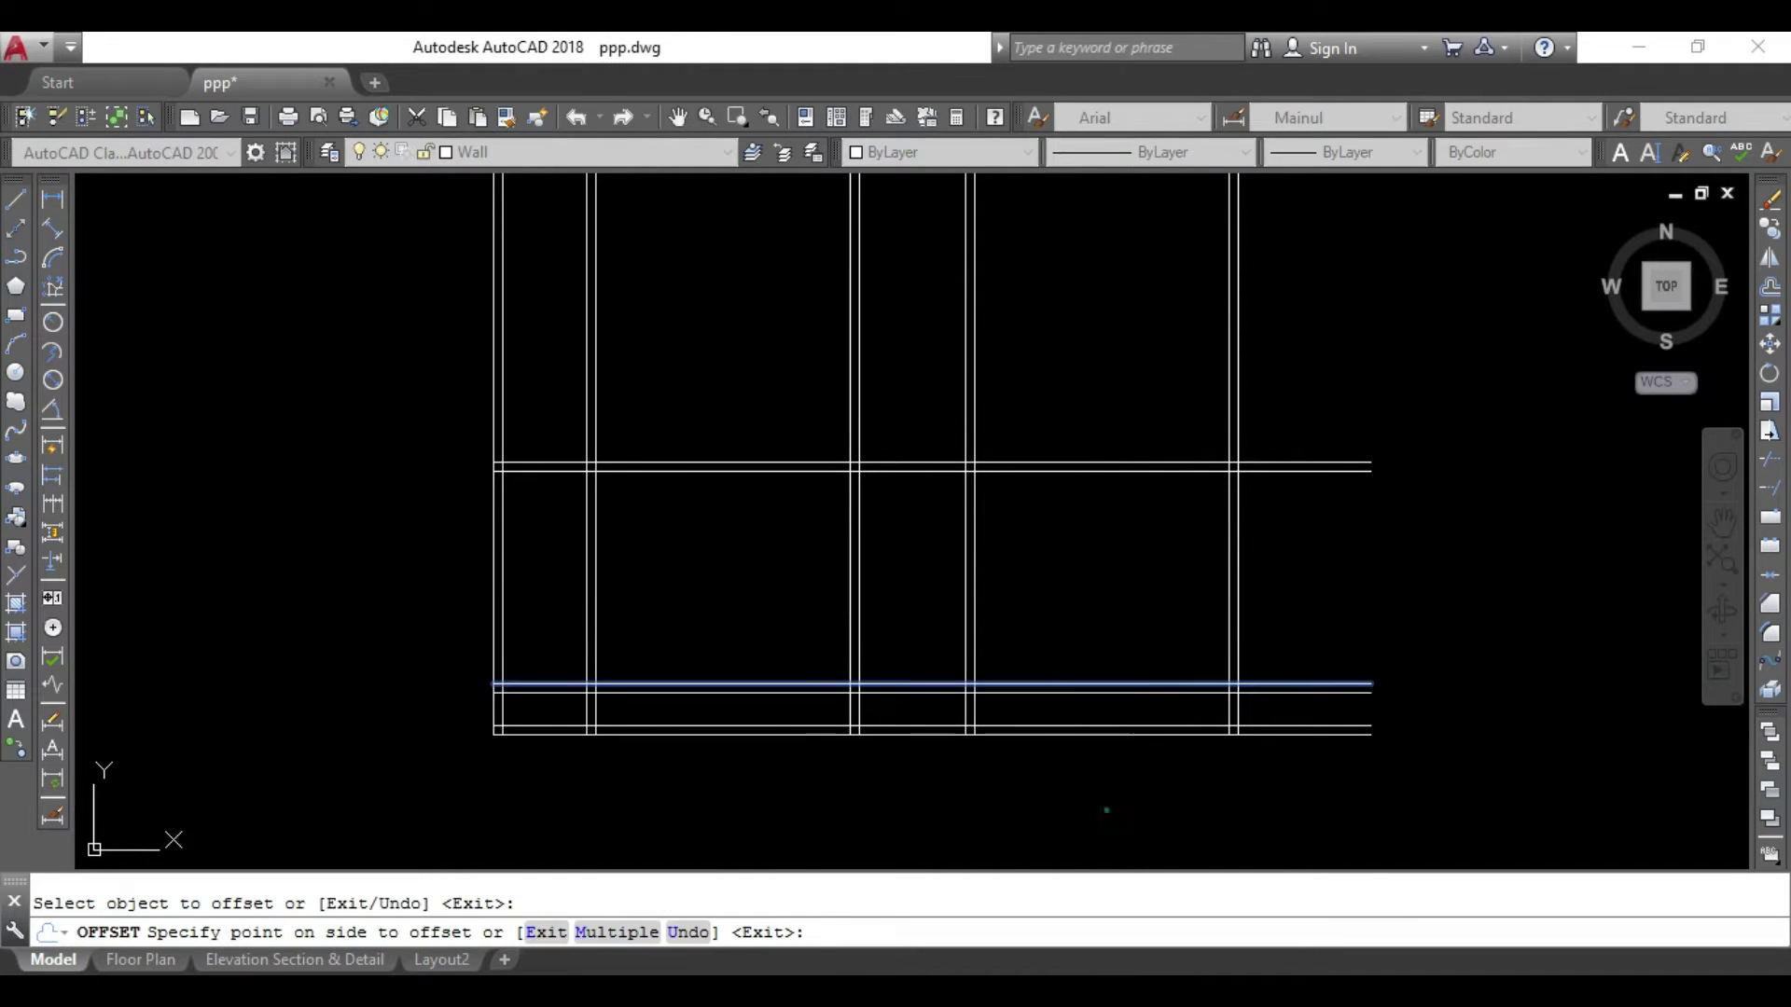
left_click(1082, 736)
key("Escape")
Trim the new wall between the left rooms and the old bottom wall on the right.
type("tr")
key("Return")
key("Return")
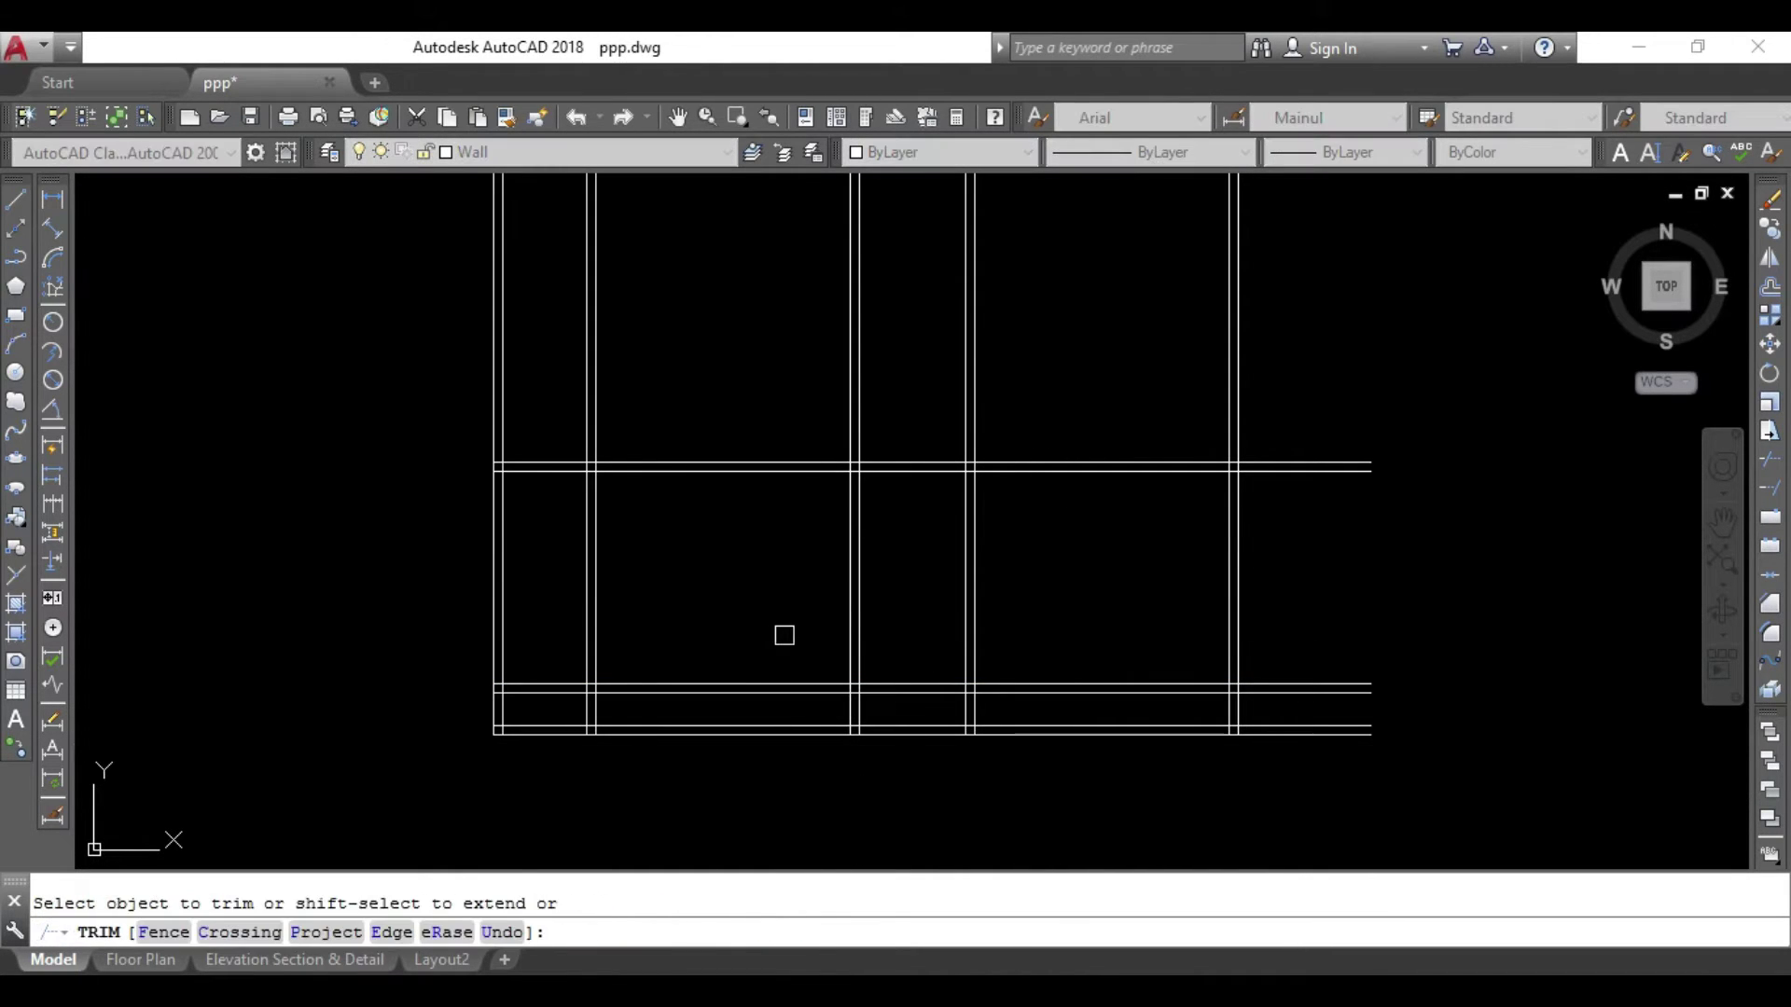
left_click(791, 644)
left_click(715, 705)
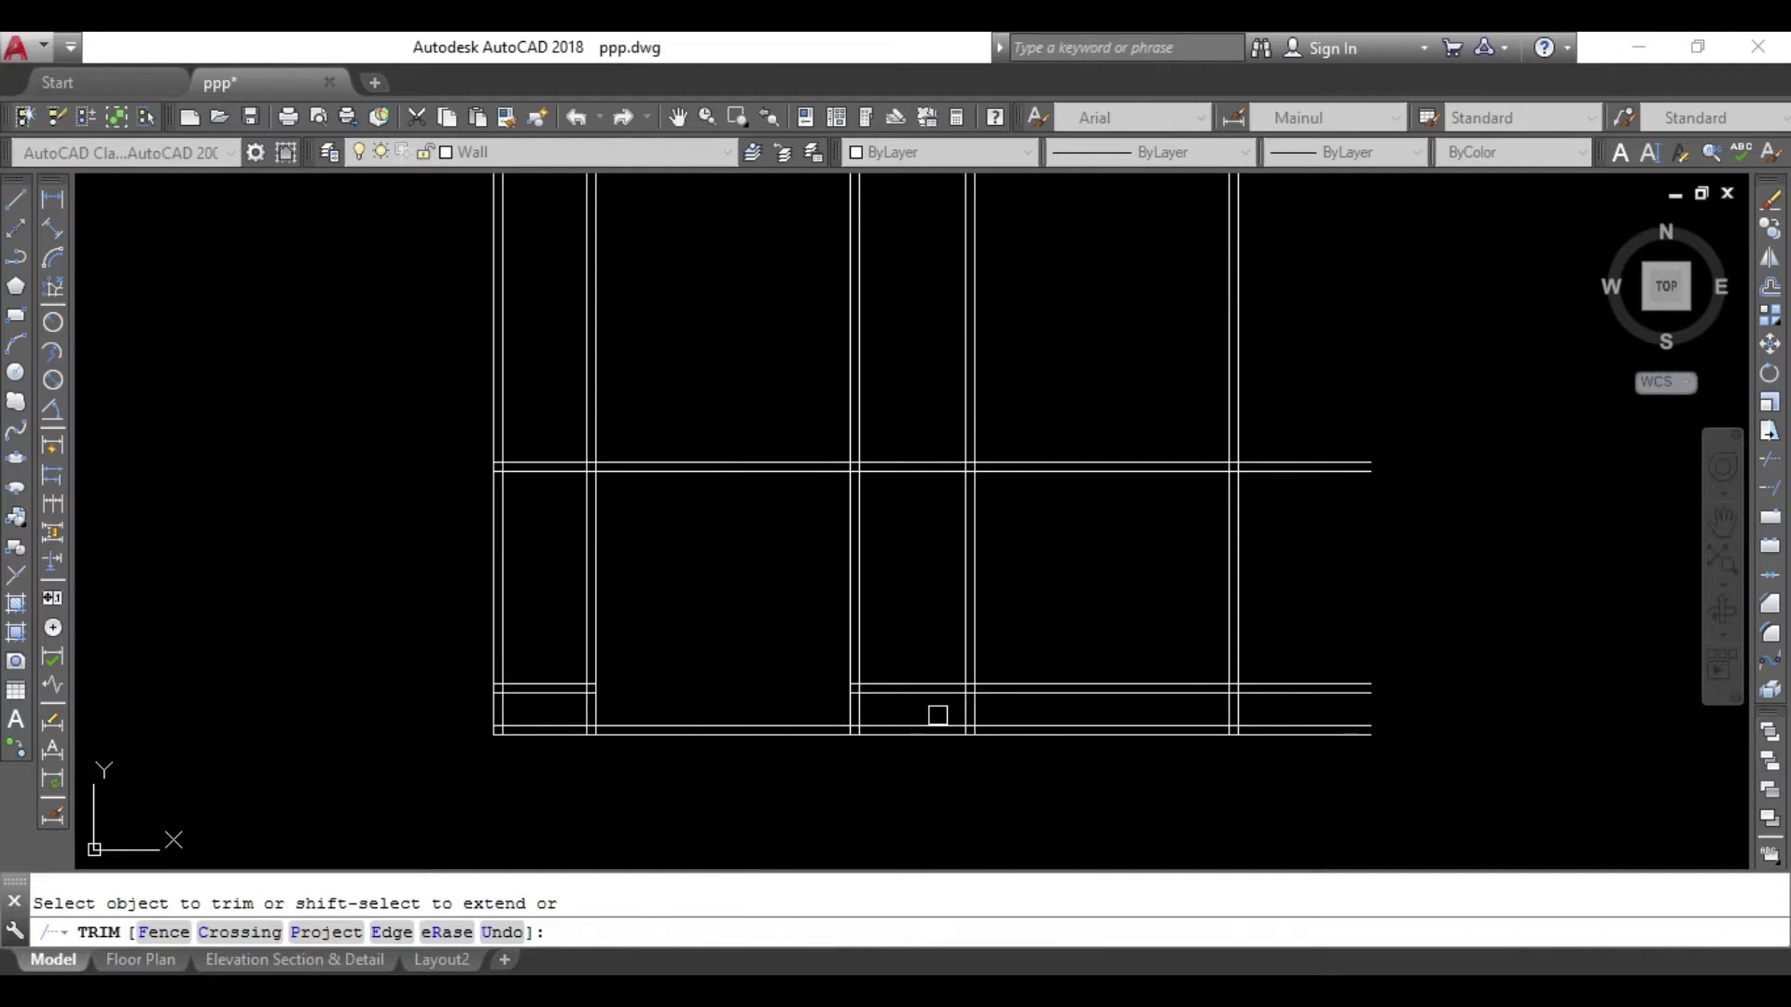
left_click(1384, 716)
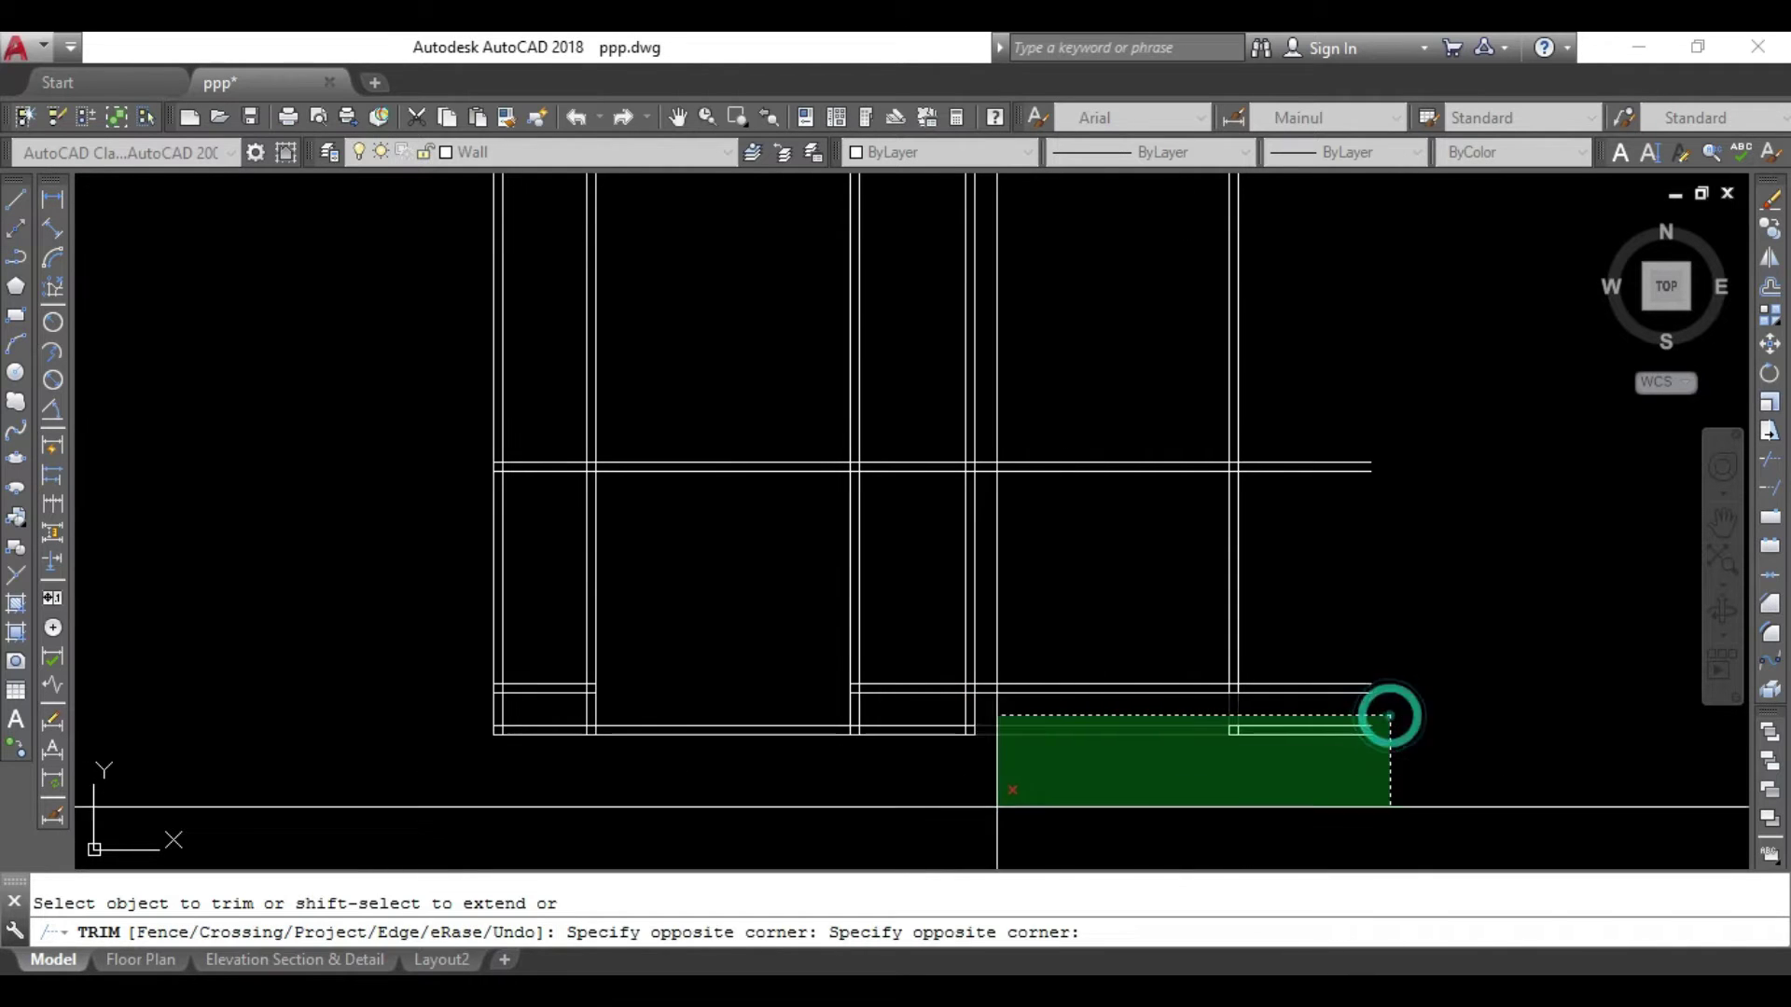
left_click(911, 815)
key("Escape")
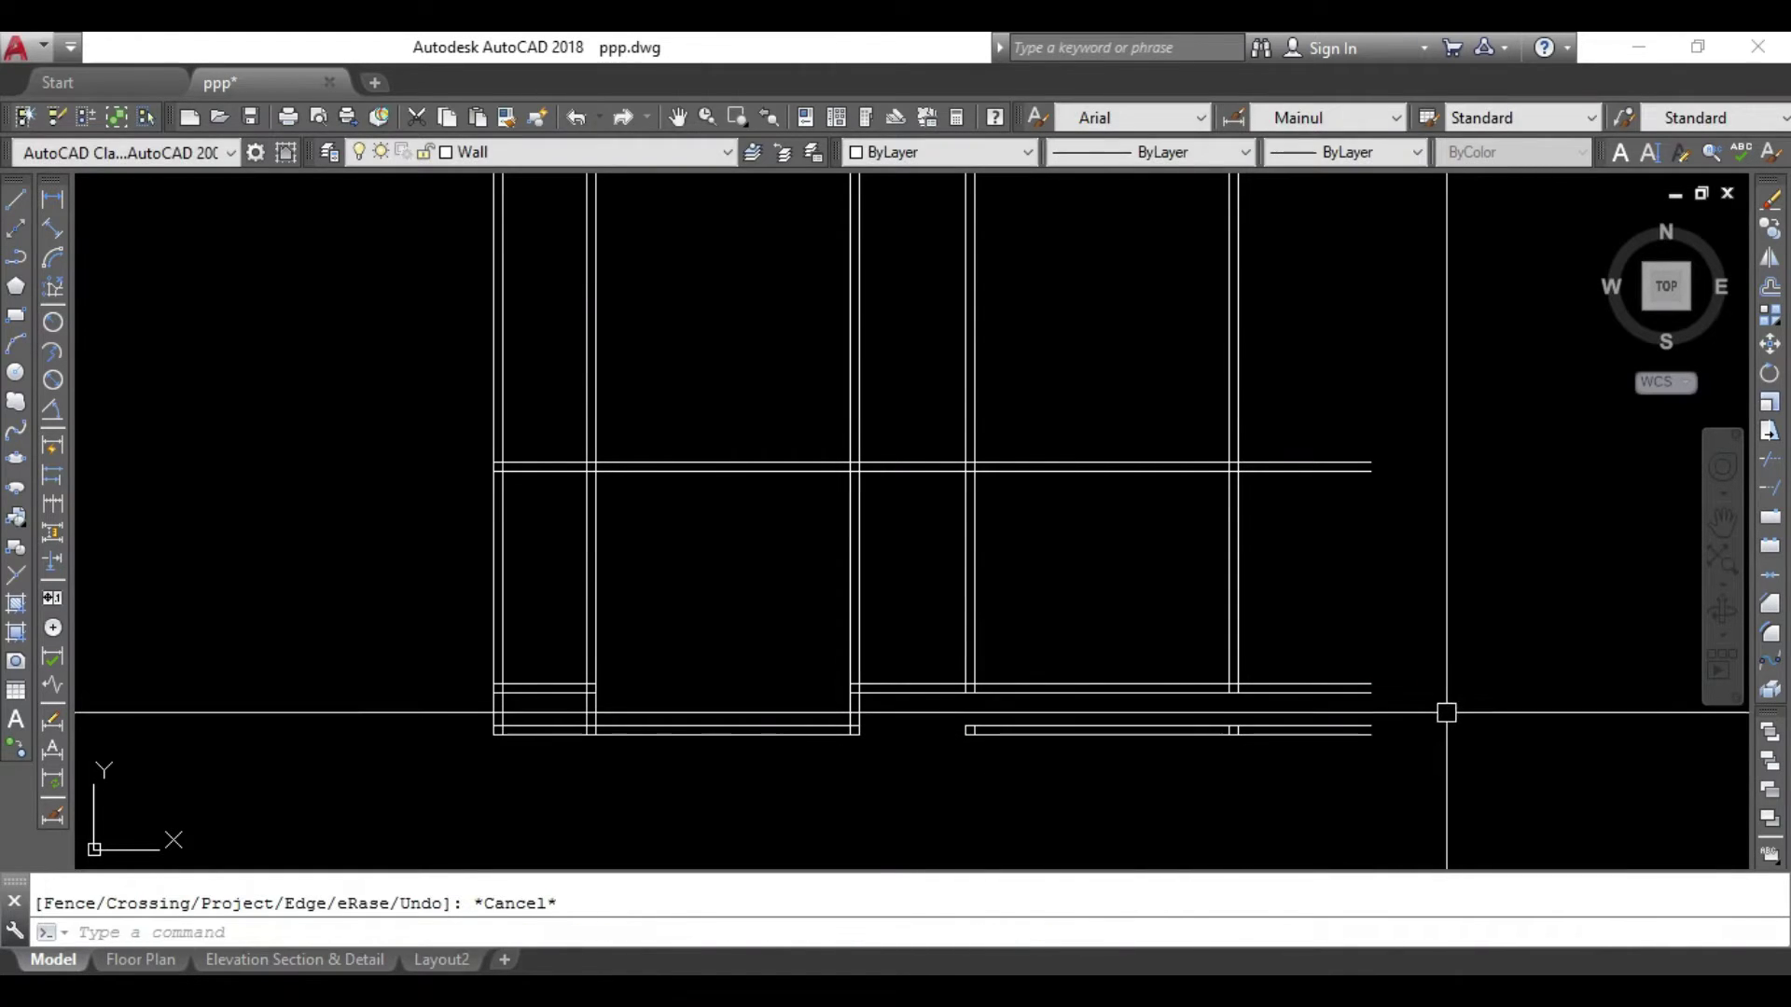
Erase the leftover lower-right wall lines and trim the ends overhanging the right side.
left_click(1447, 718)
left_click(899, 842)
key("Delete")
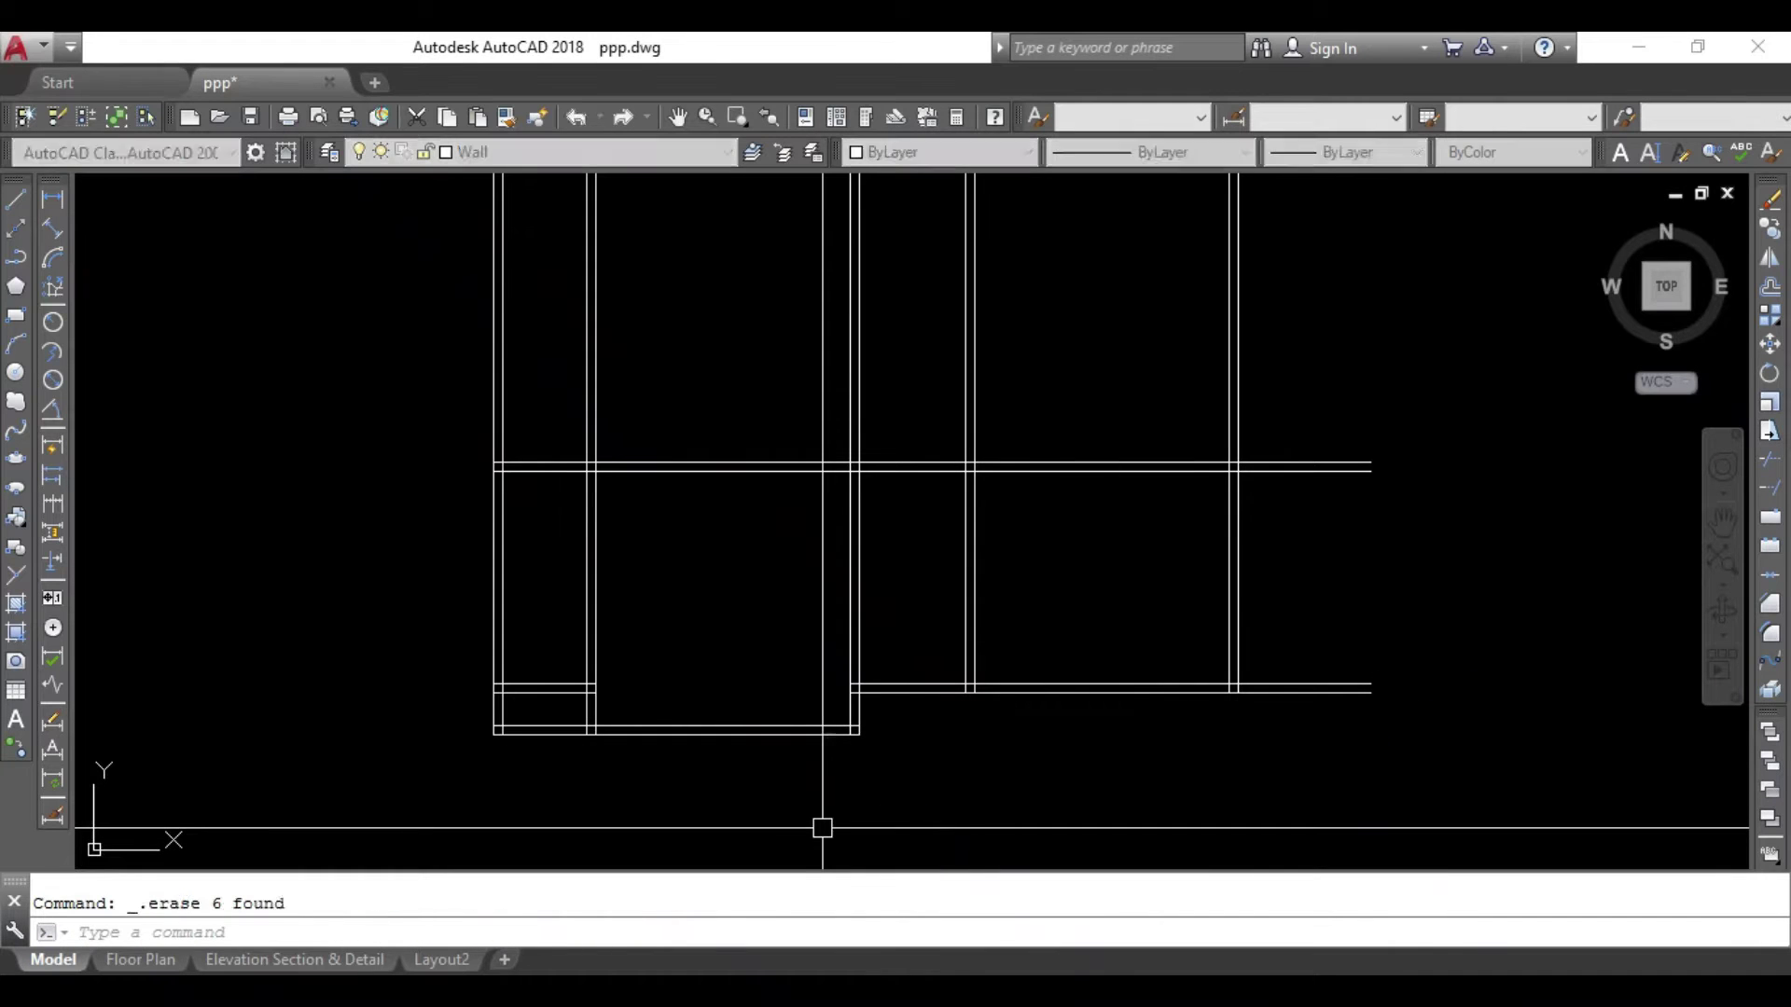
key("Escape")
type("tr")
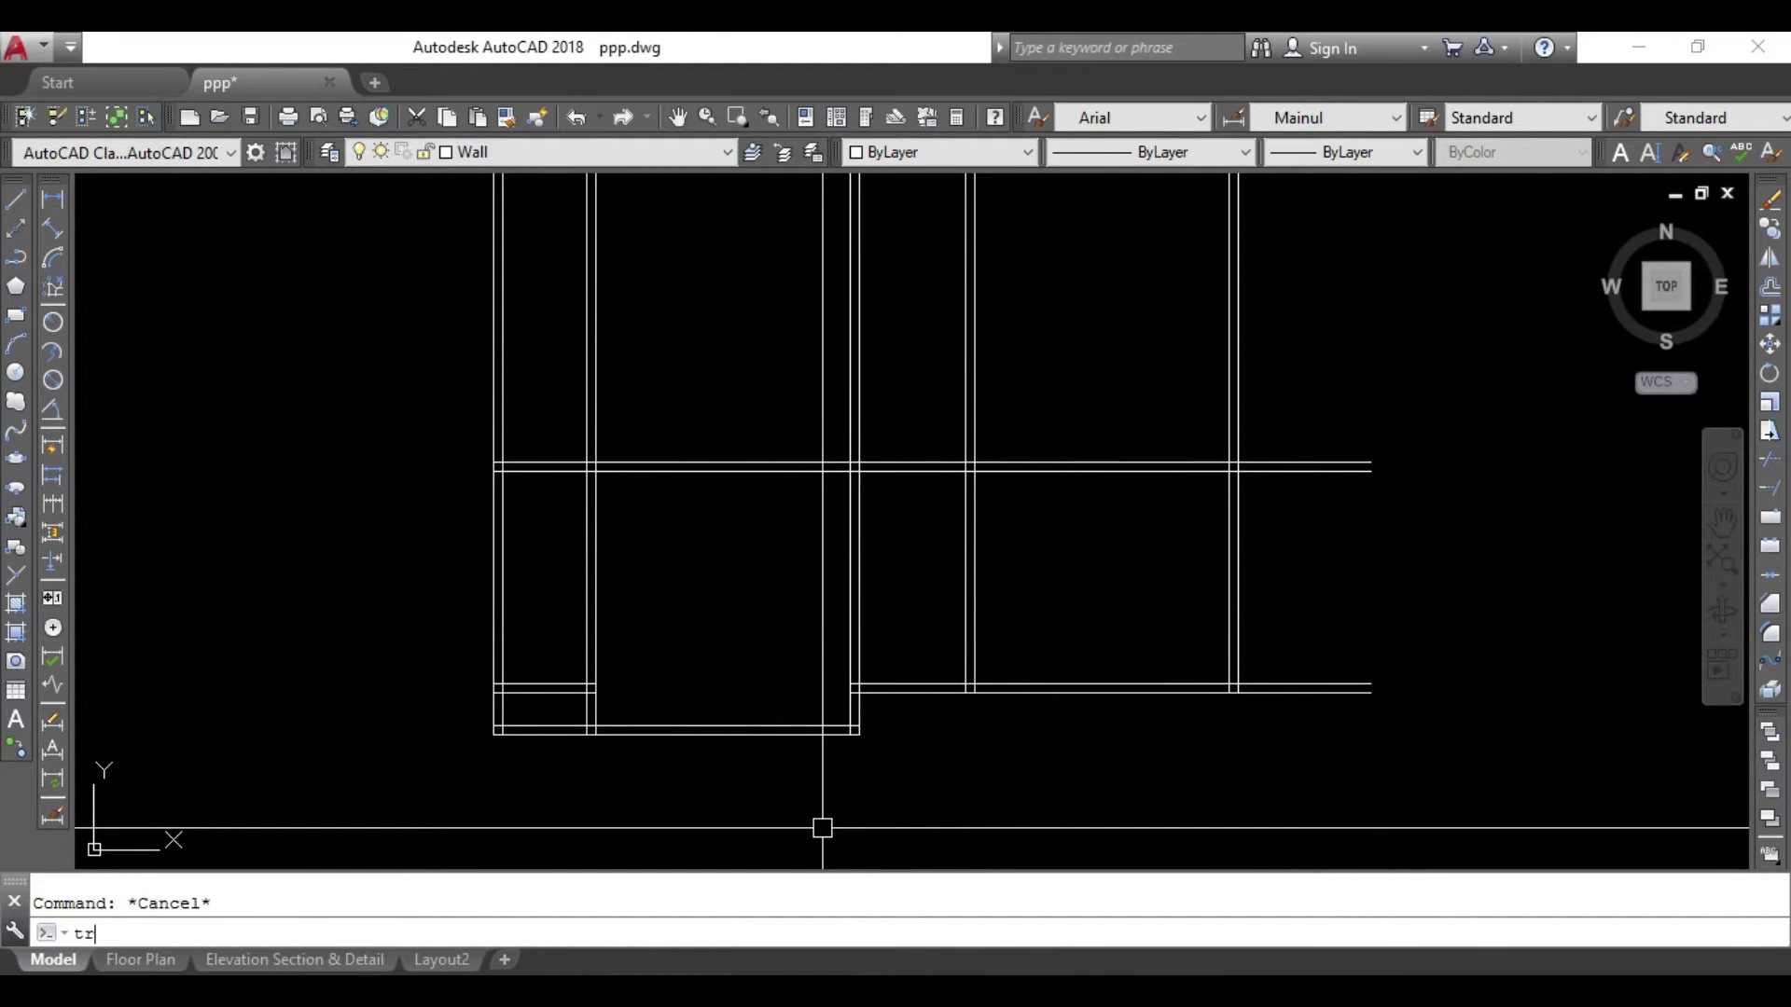
key("Return")
left_click(1465, 385)
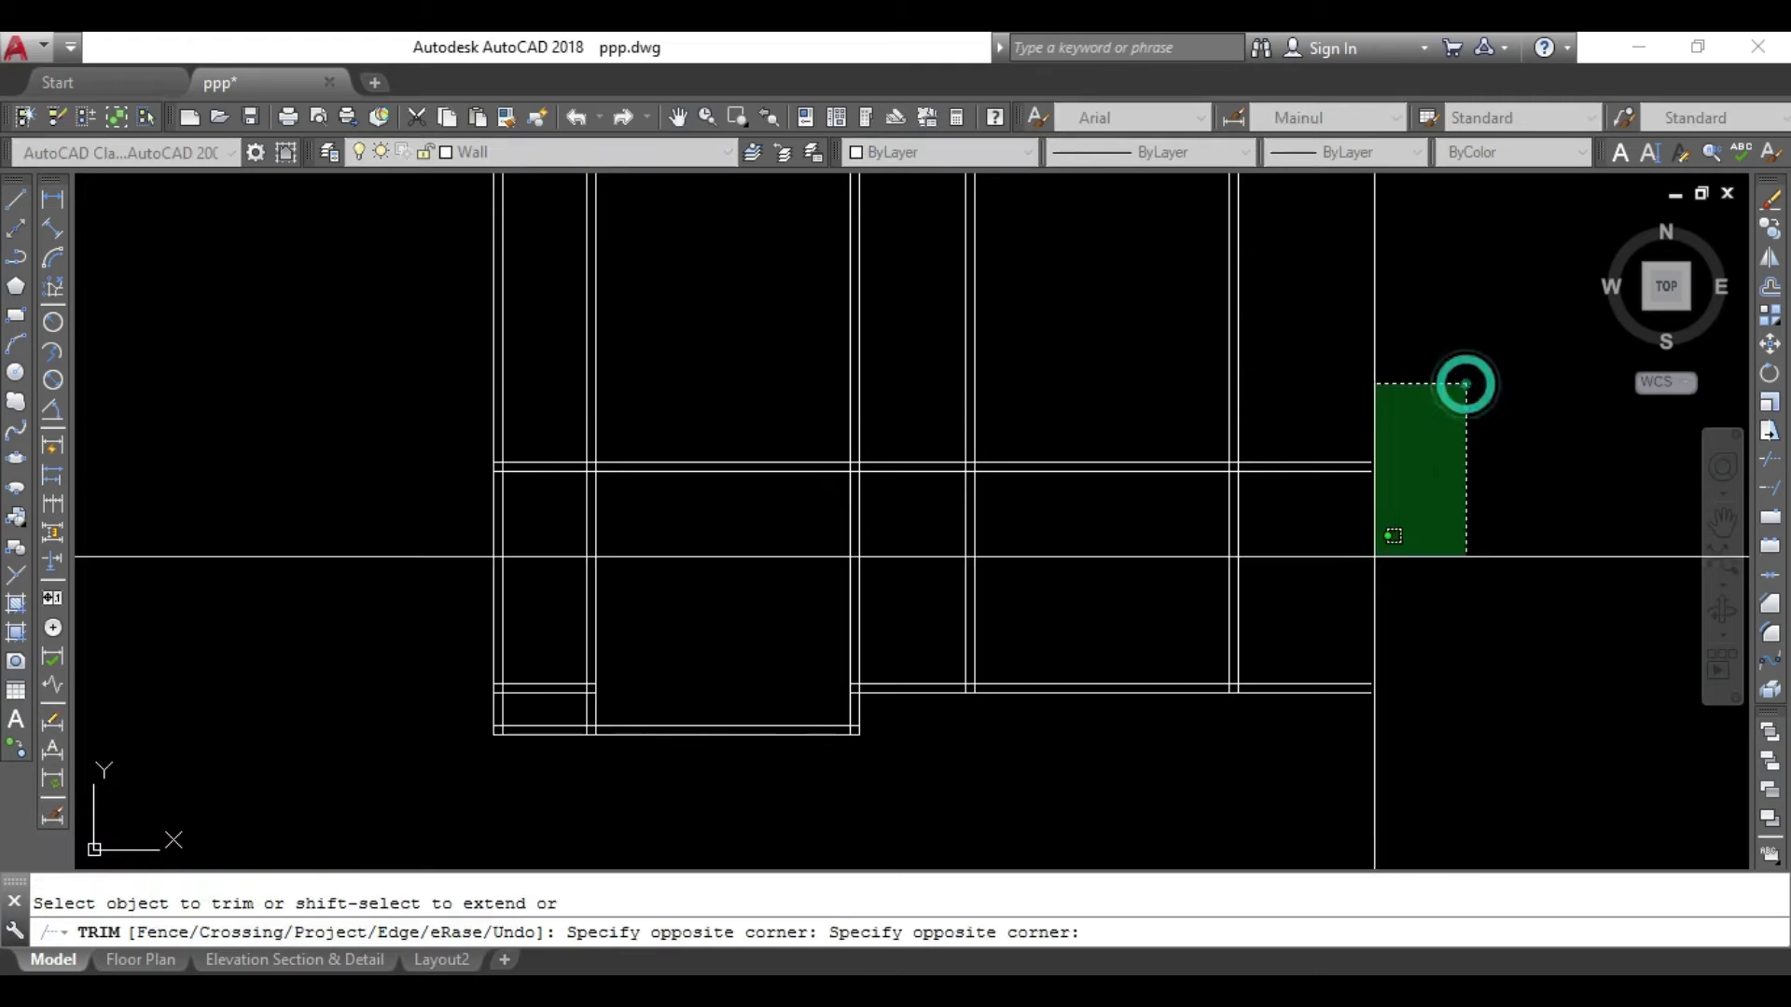
left_click(1277, 782)
Pan across the reference plan's DRESS, TOILET and kitchen areas, then over to the right-hand wall drawing.
middle_click_drag(859, 645, 1110, 548)
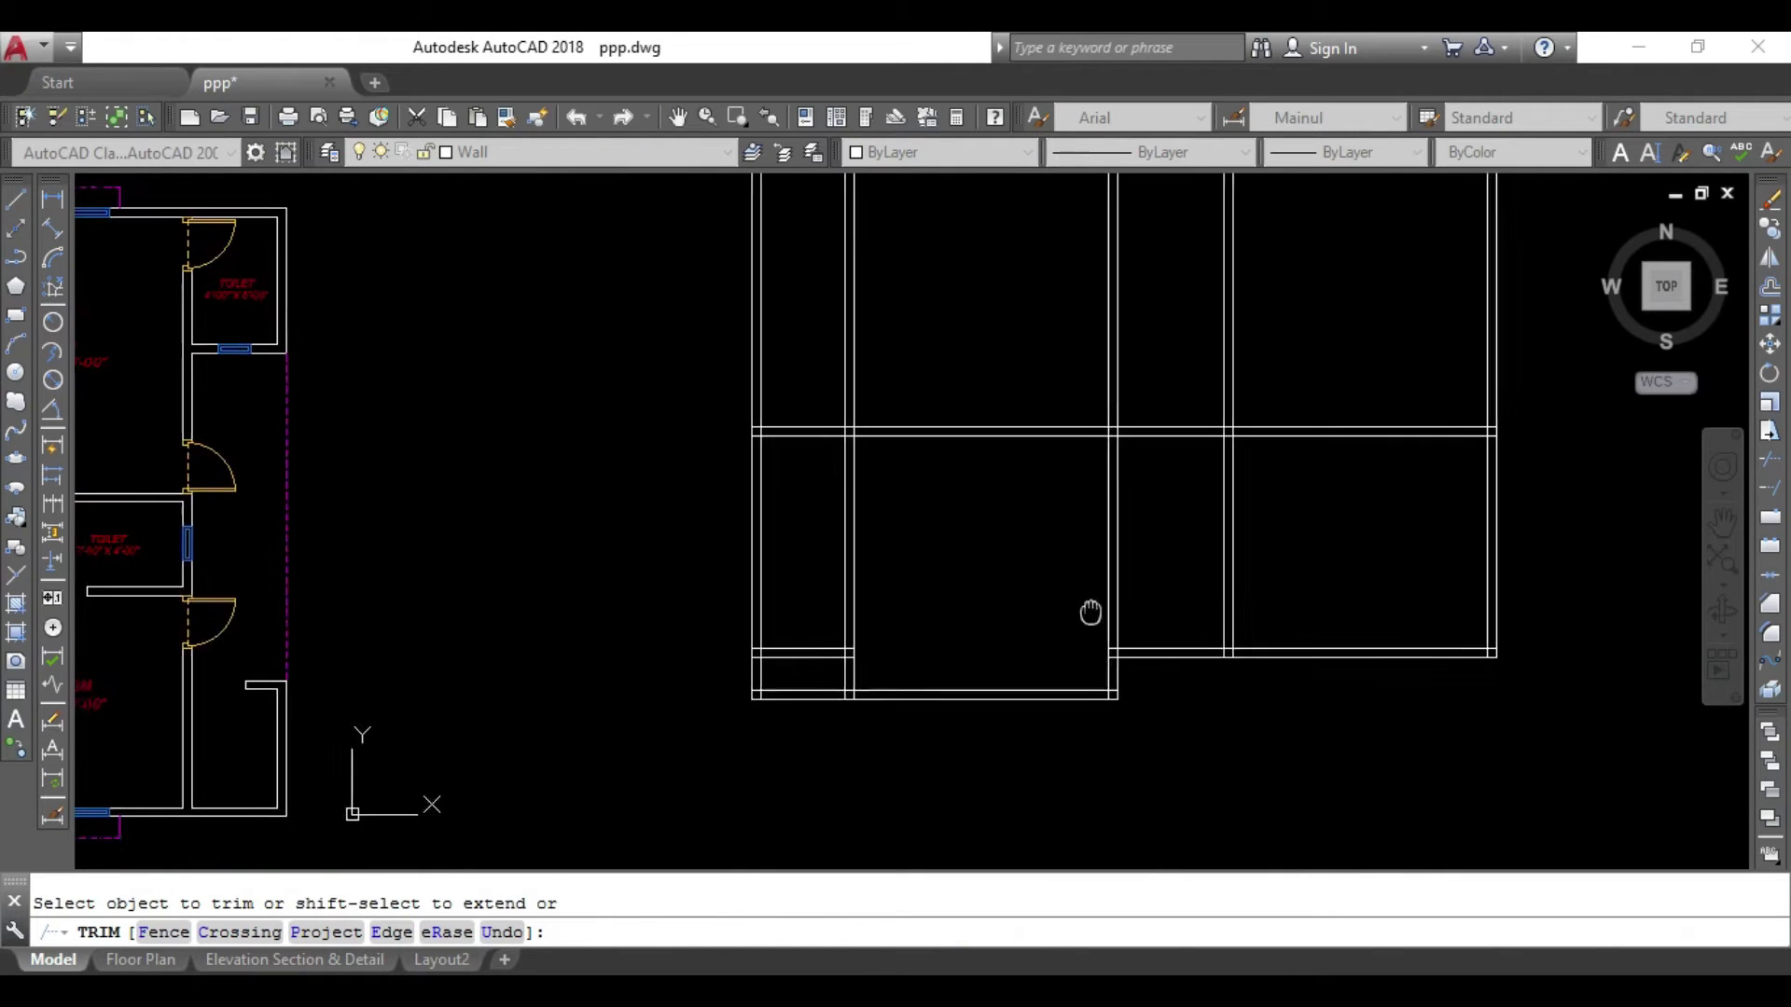
mouse_move(967, 606)
middle_mouse_down()
mouse_move(814, 651)
mouse_move(1607, 547)
middle_mouse_up()
key("Escape")
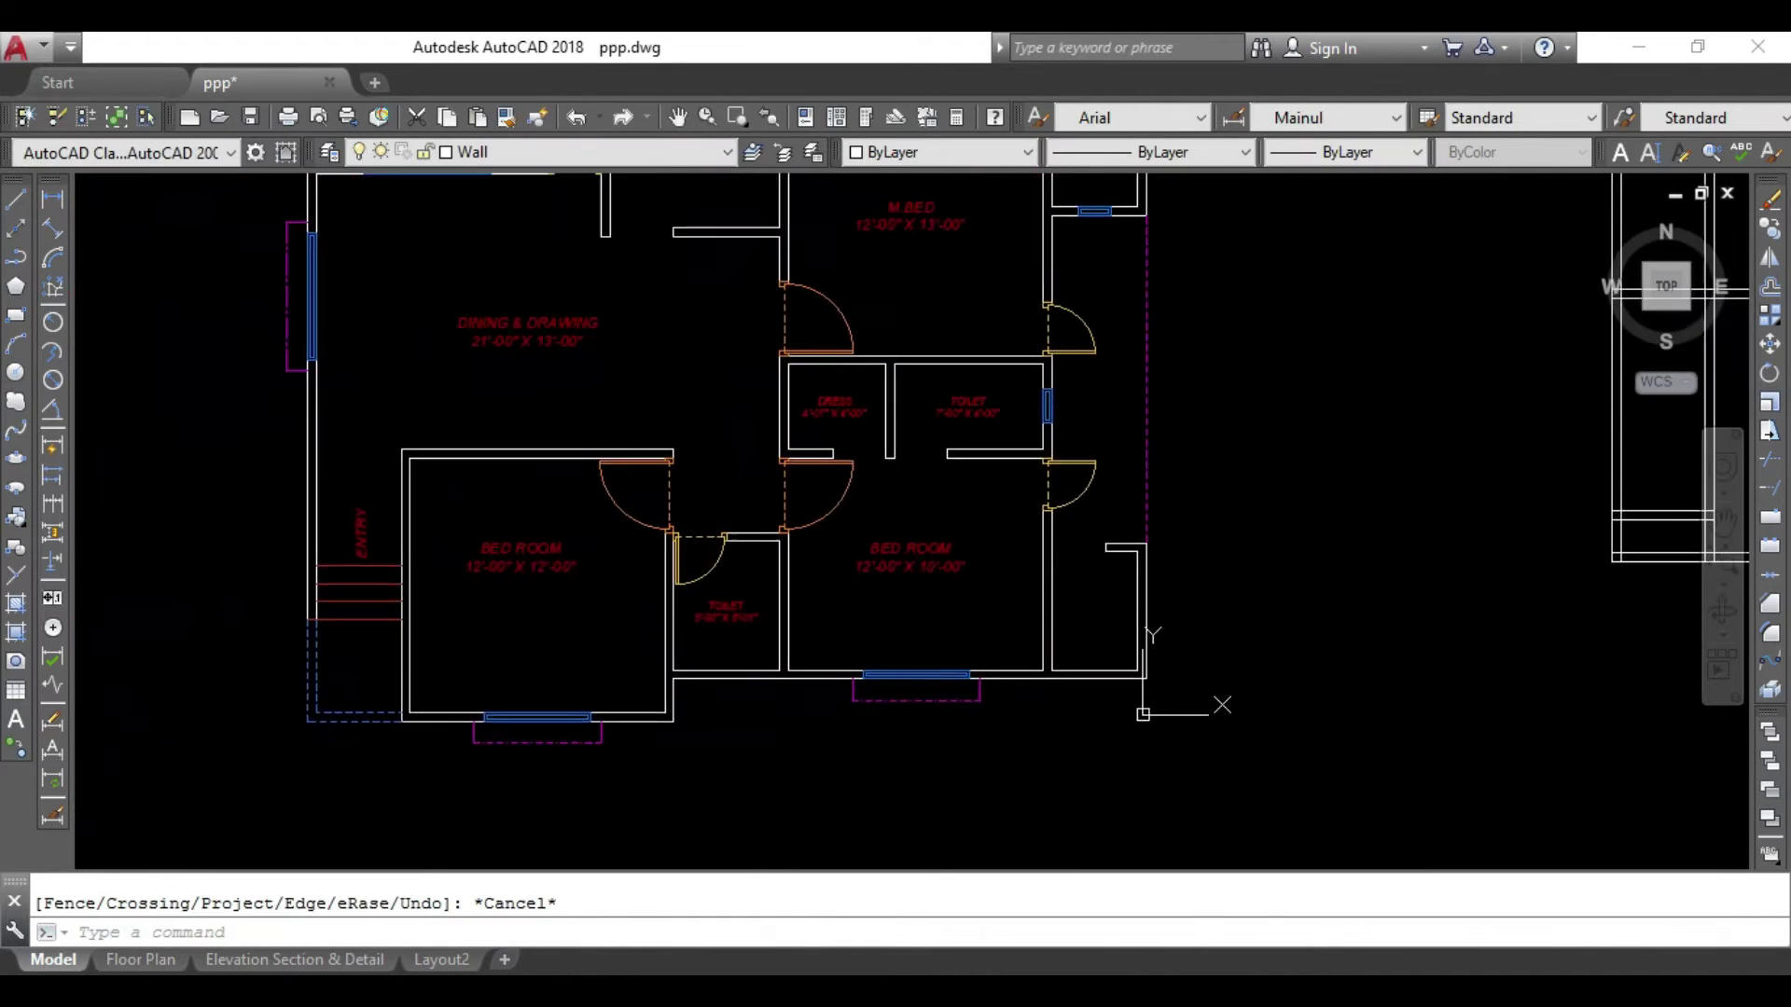
mouse_move(1387, 585)
middle_mouse_down()
mouse_move(1255, 672)
mouse_move(1279, 692)
middle_mouse_up()
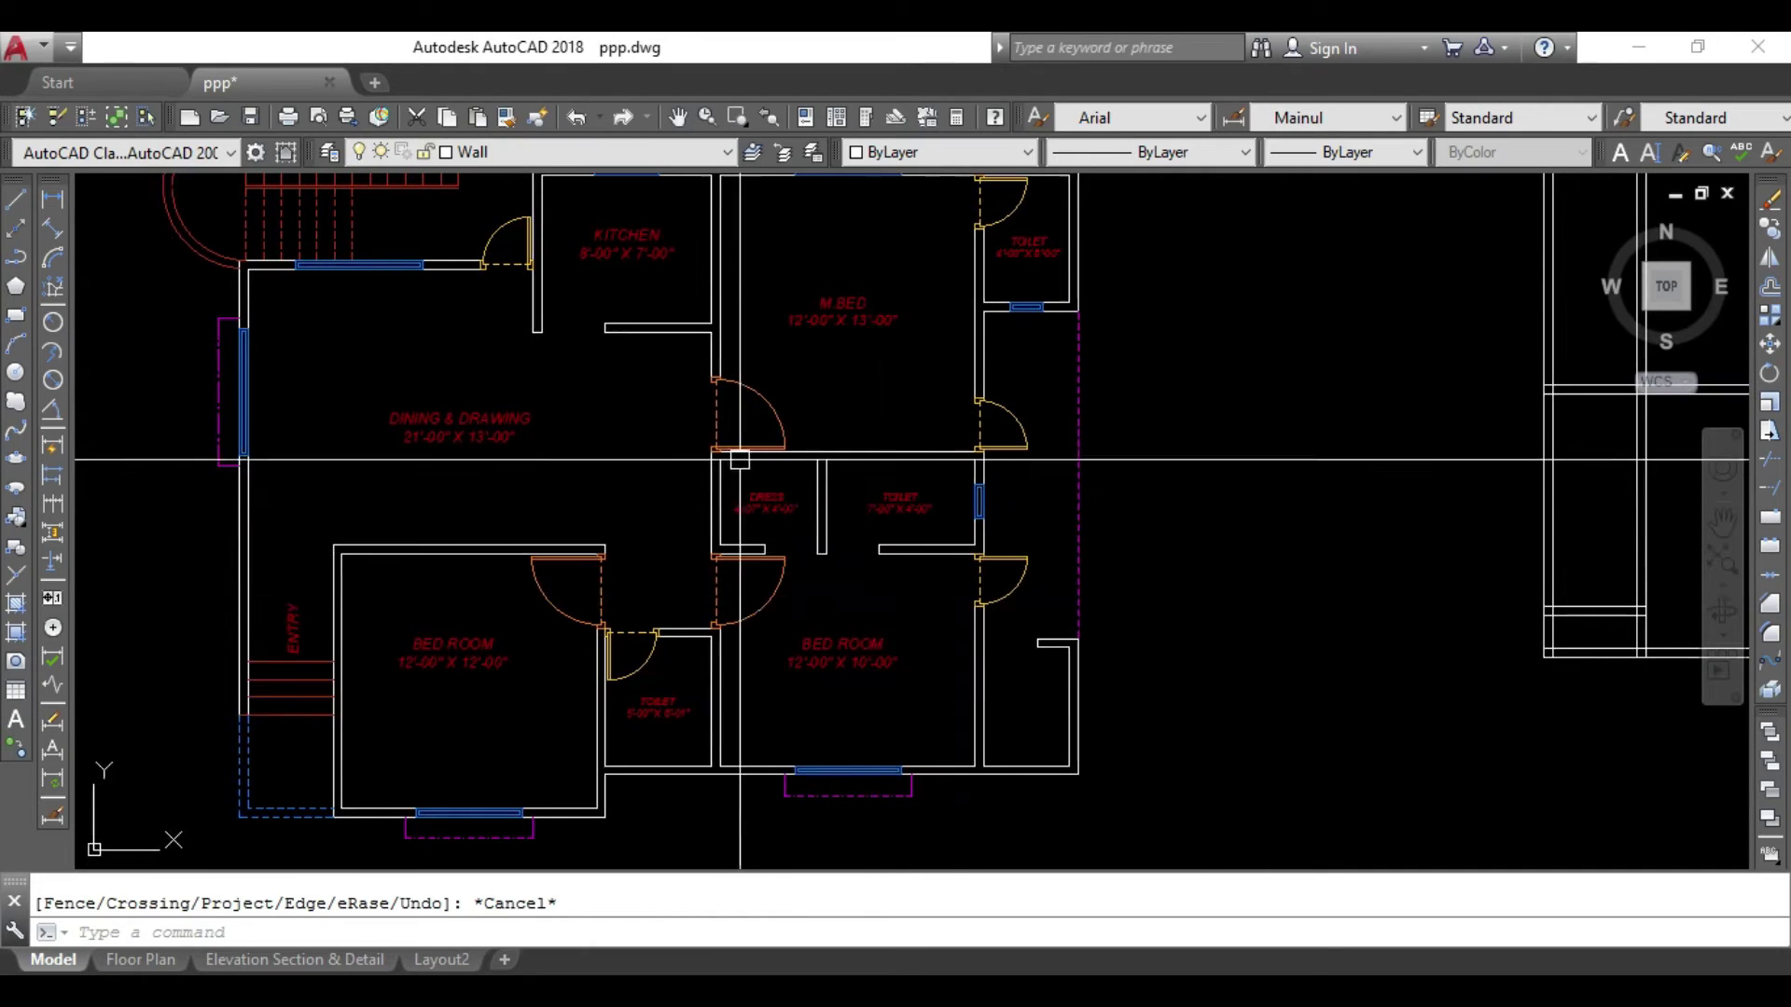
scroll(885, 523, "up", 4)
scroll(827, 484, "down", 3)
scroll(831, 532, "down", 3)
scroll(992, 612, "up", 2)
middle_click_drag(991, 612, 221, 661)
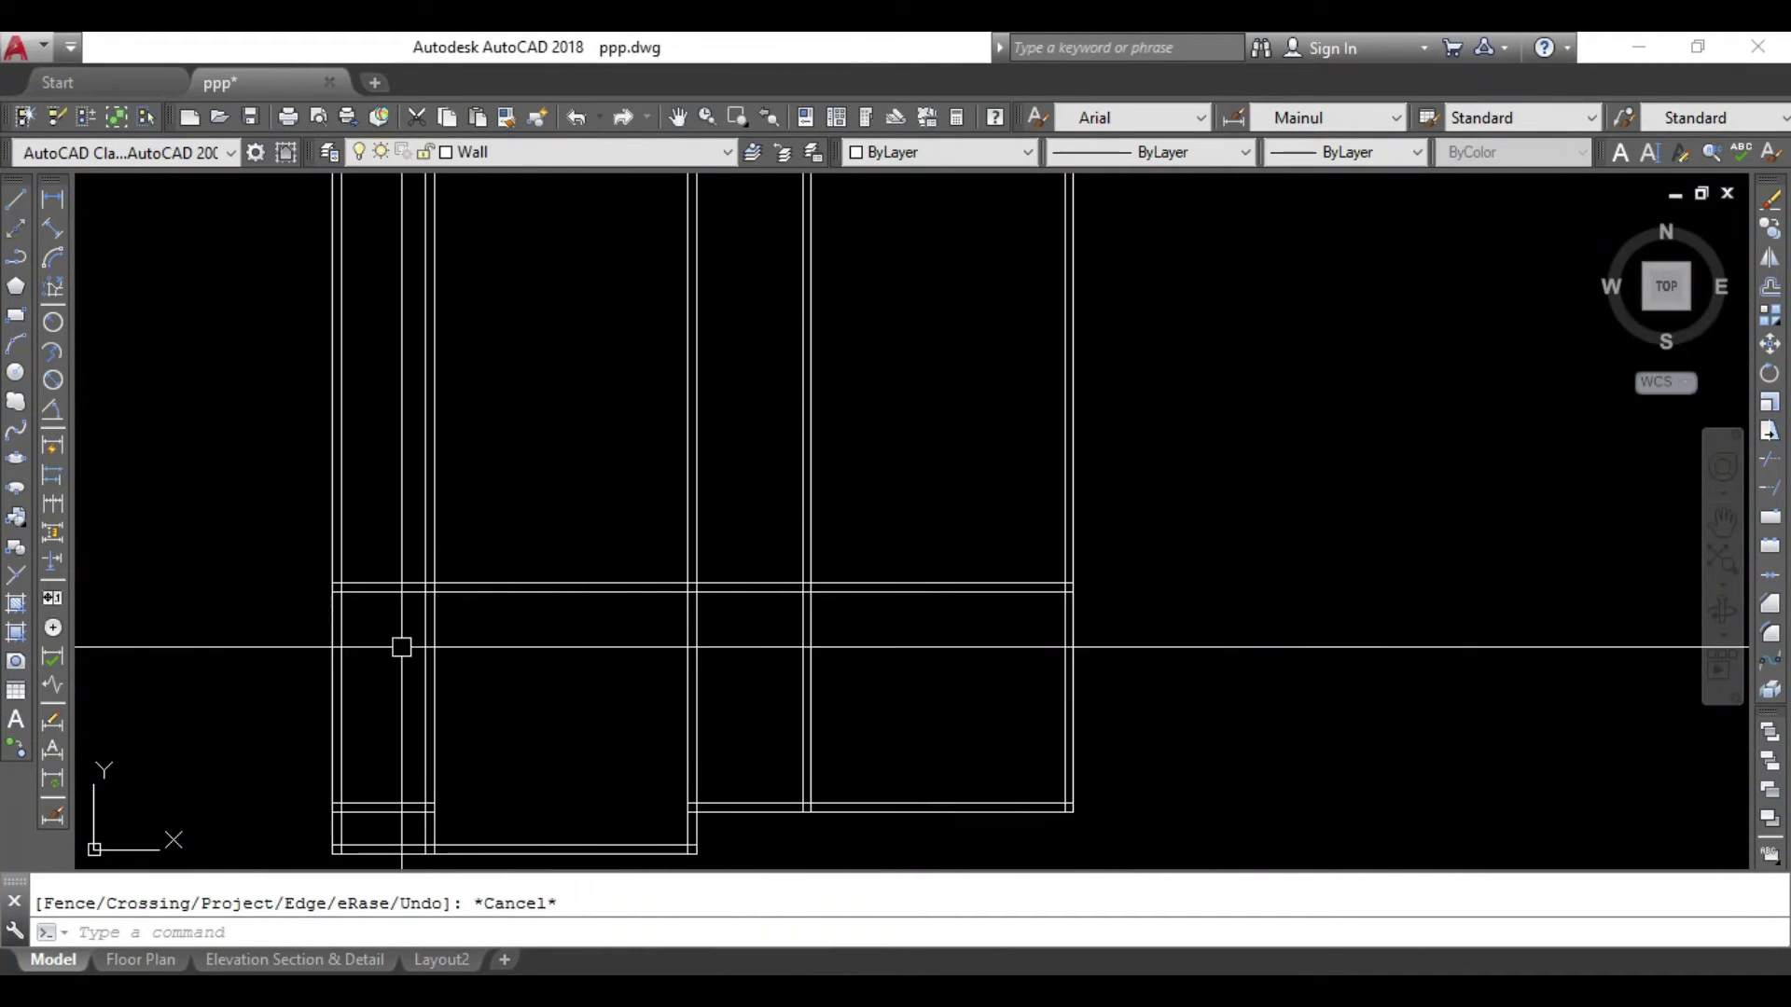
Offset a wall line 4' upward.
key("Return")
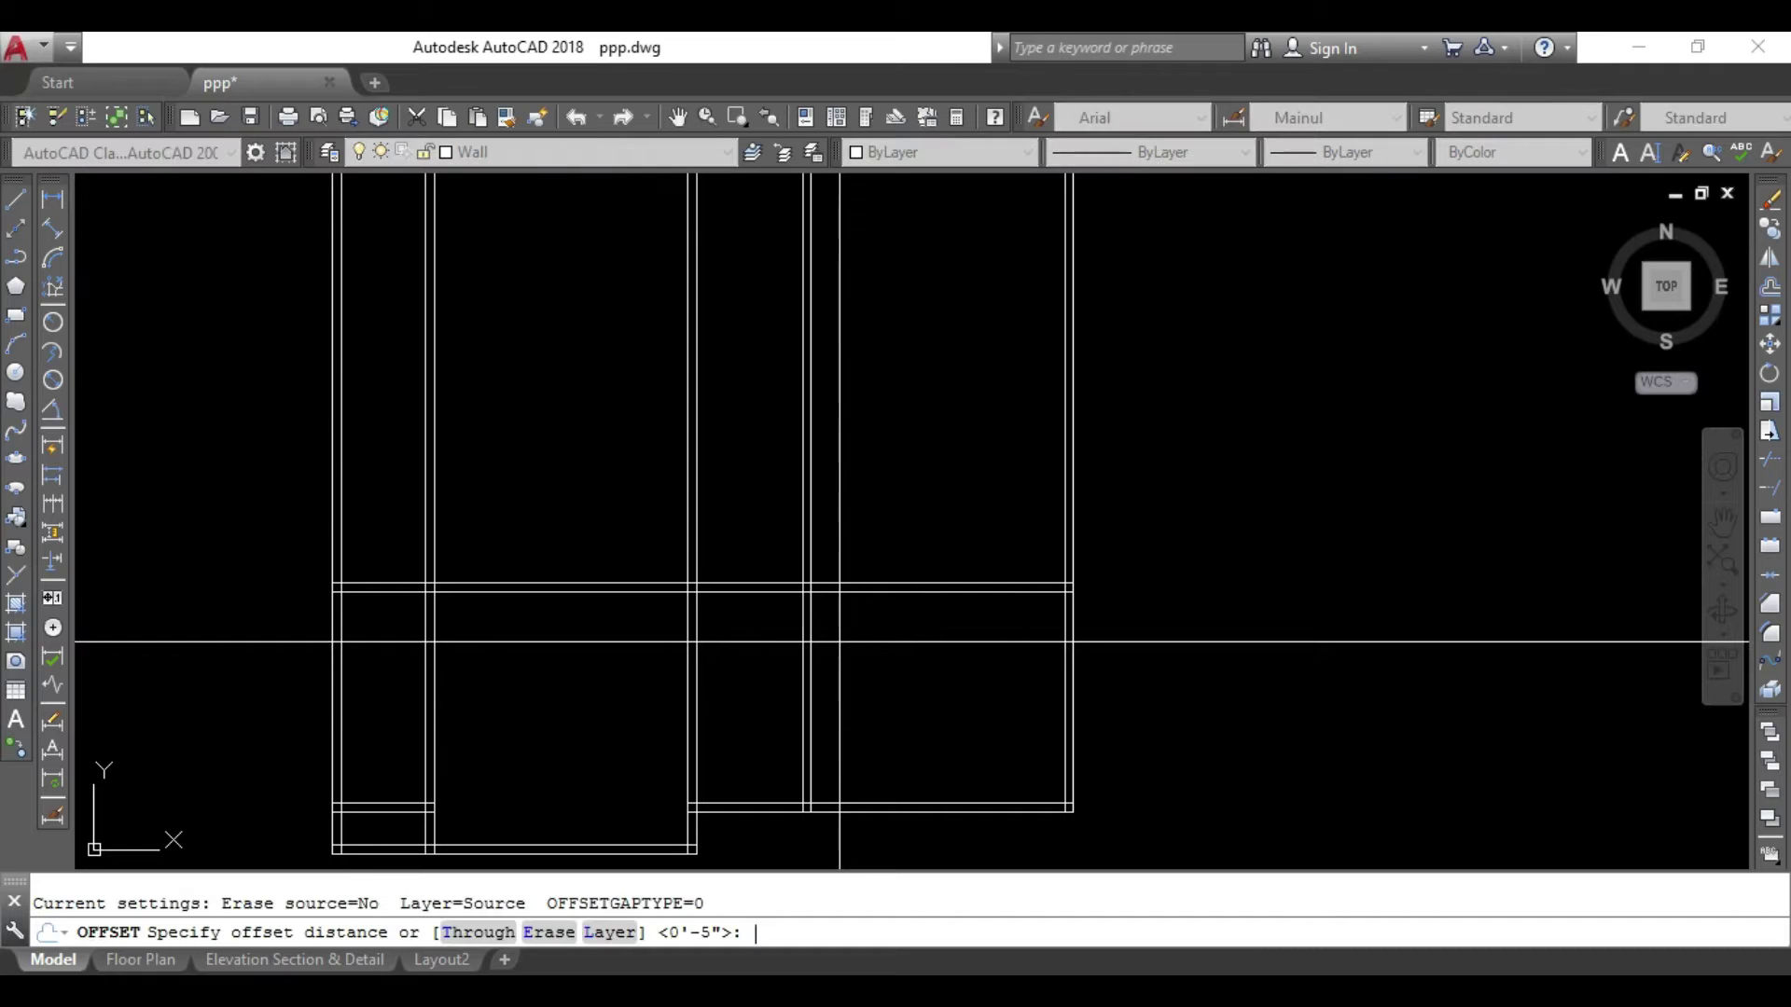
type("4'")
key("Return")
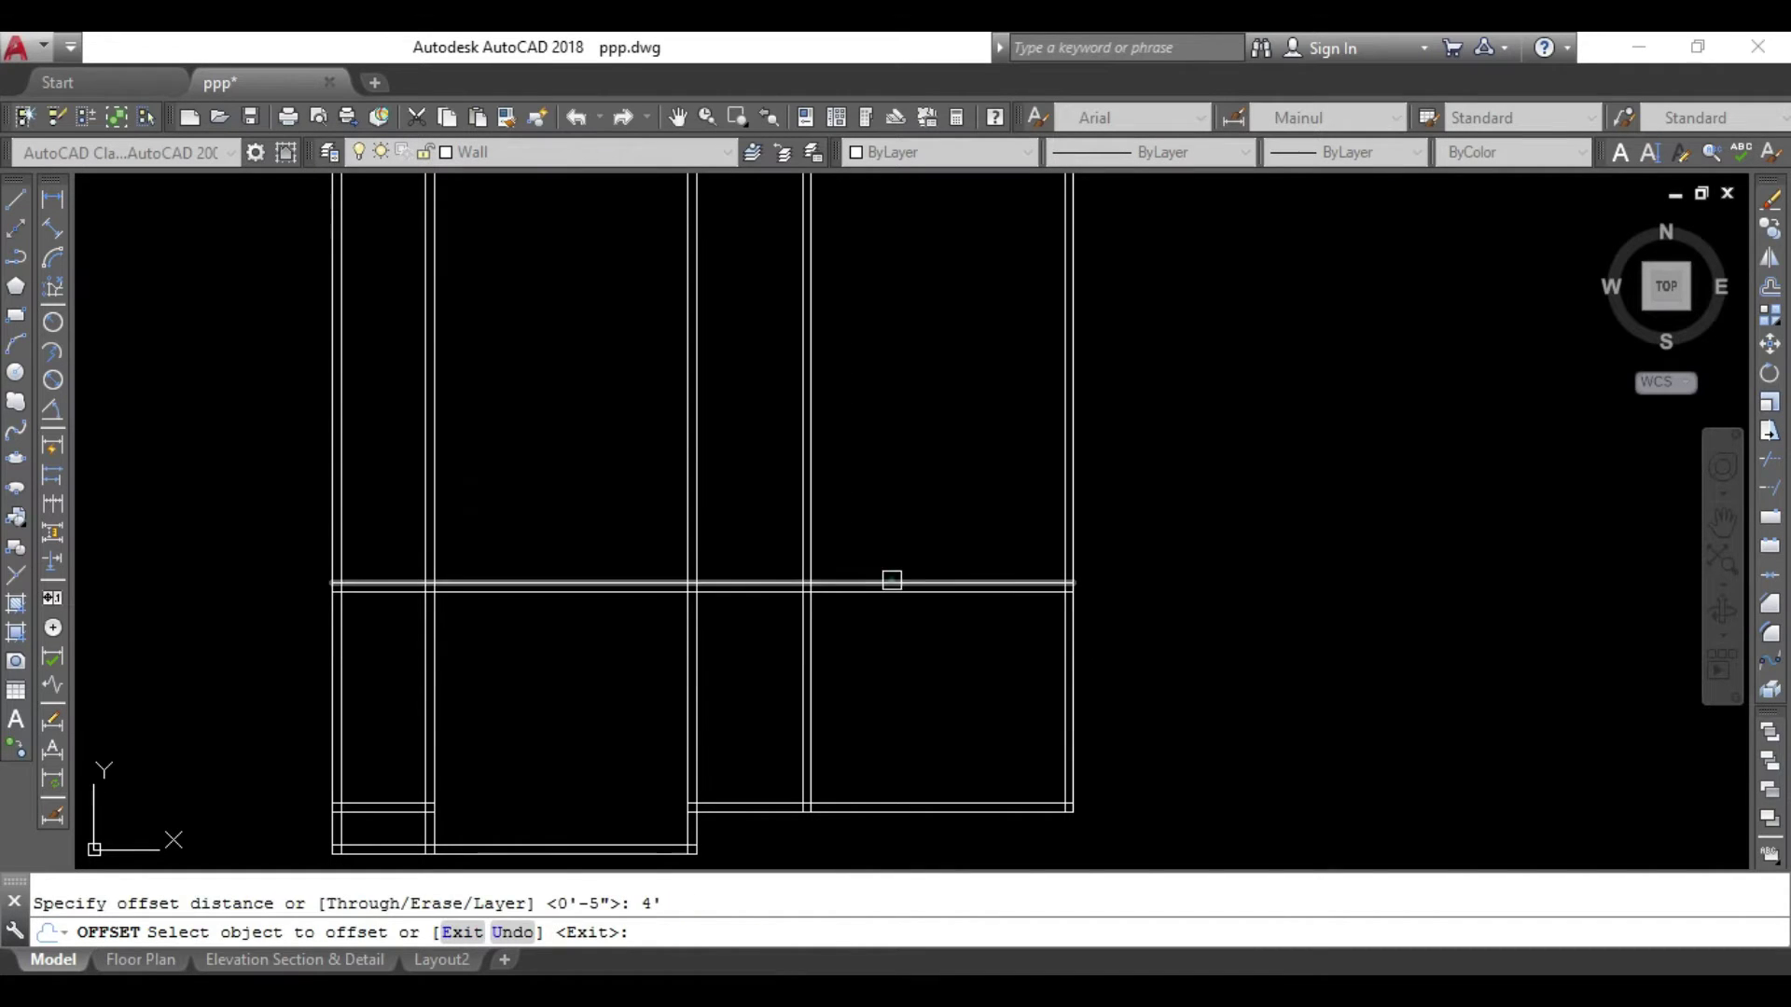
left_click(884, 590)
left_click(940, 407)
middle_click_drag(961, 496, 1002, 538)
key("Escape")
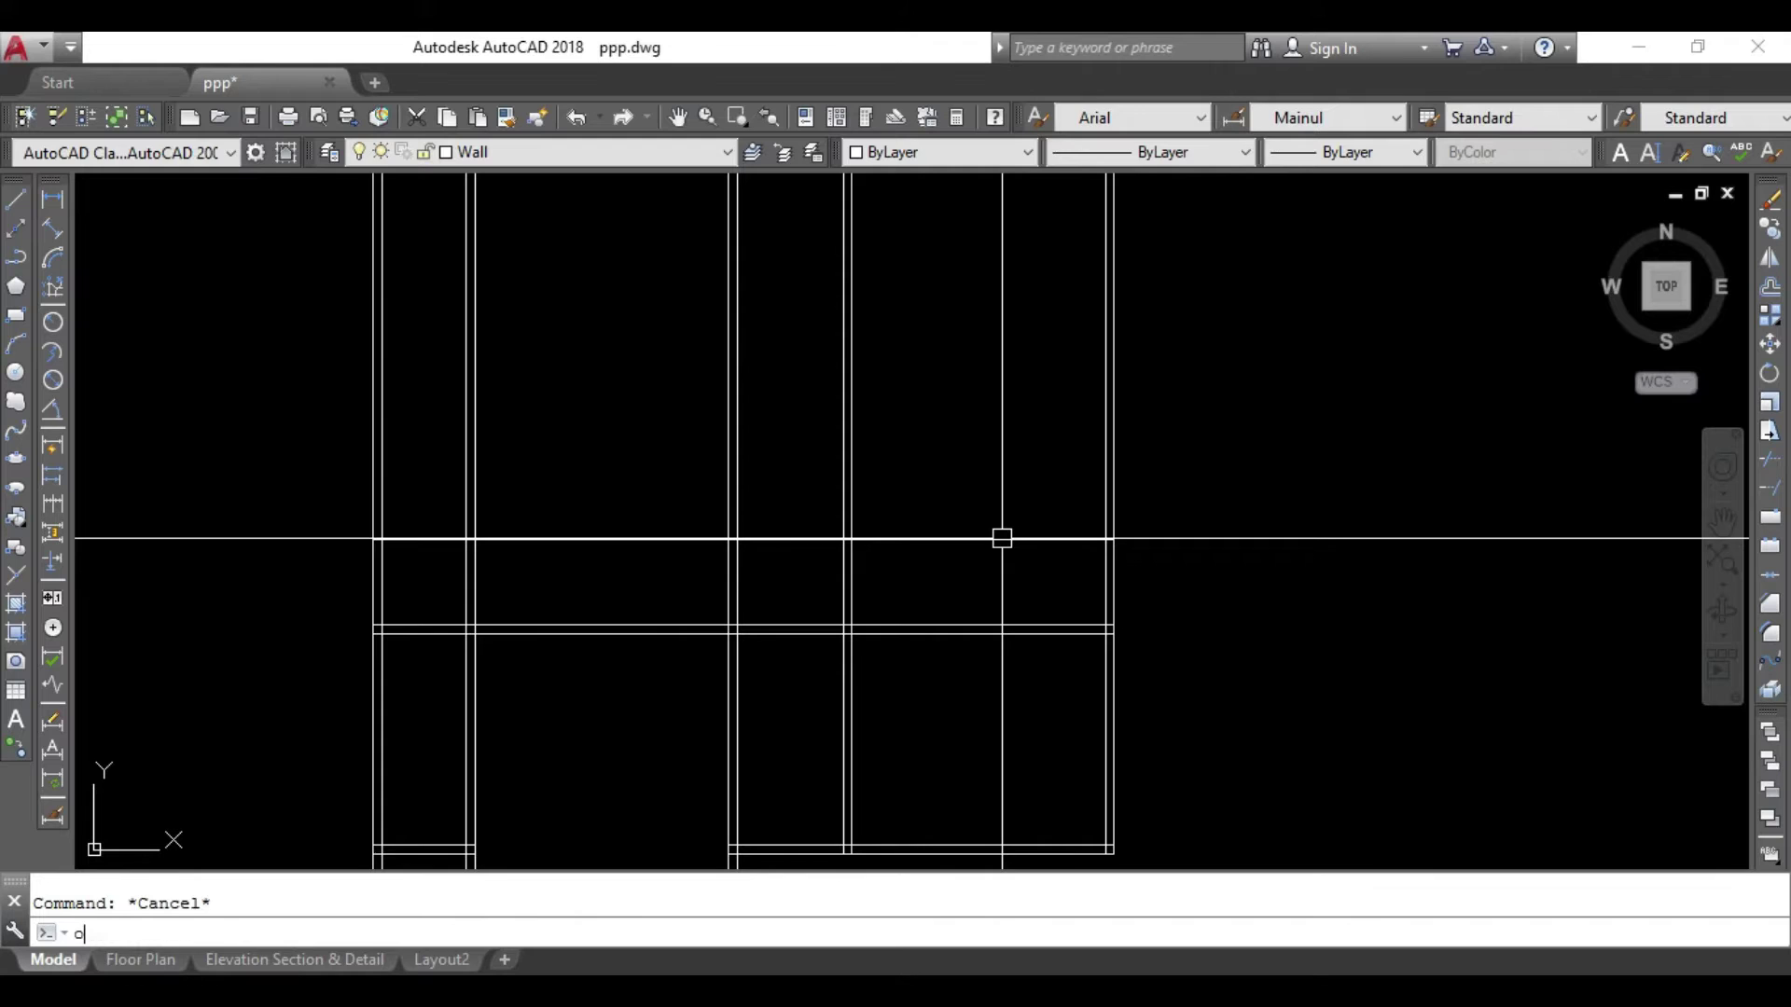
Offset a line 5 inches upward, then reframe the view over the plan and walls.
key("Return")
key("Return")
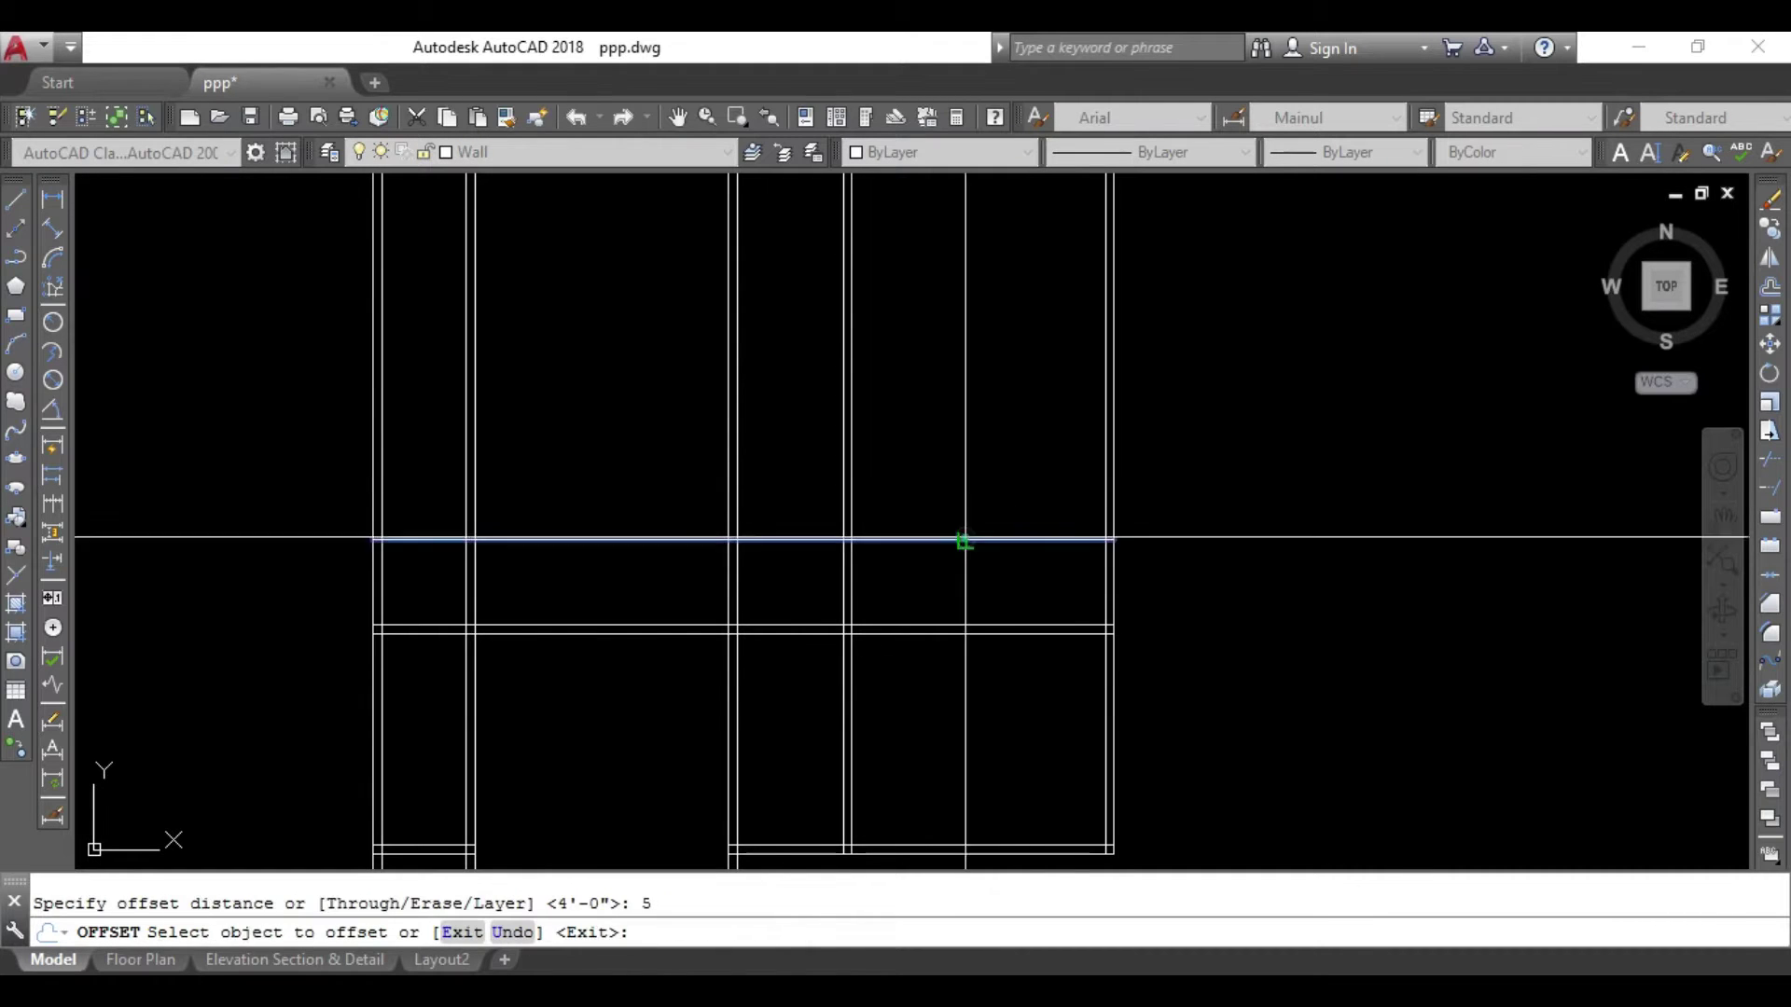
left_click(959, 540)
left_click(991, 395)
middle_click_drag(1007, 492, 1135, 475)
scroll(971, 612, "down", 2)
scroll(939, 607, "down", 2)
mouse_move(939, 607)
middle_mouse_down()
mouse_move(1149, 611)
mouse_move(1103, 588)
middle_mouse_up()
scroll(1095, 508, "up", 4)
key("Escape")
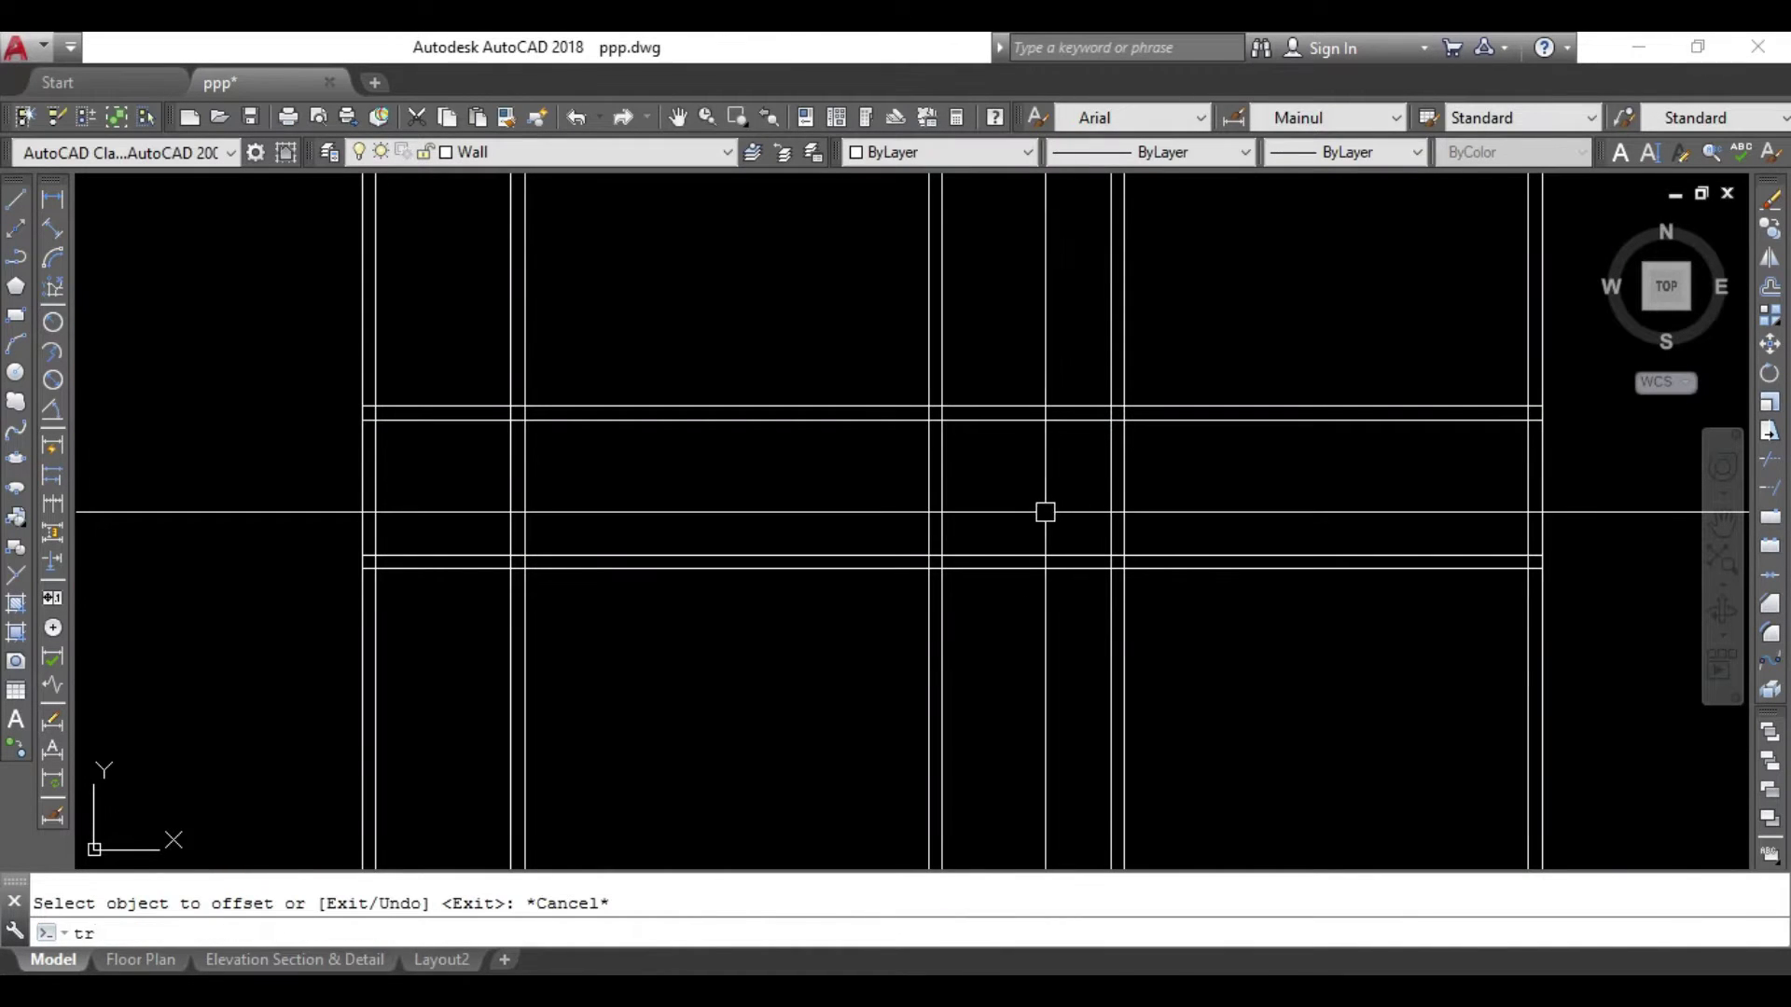
Trim the line segments inside the opening, including a crossing window over the wall pieces.
key("Return")
key("Return")
left_click(999, 468)
left_click(803, 488)
left_click(867, 311)
left_click(647, 455)
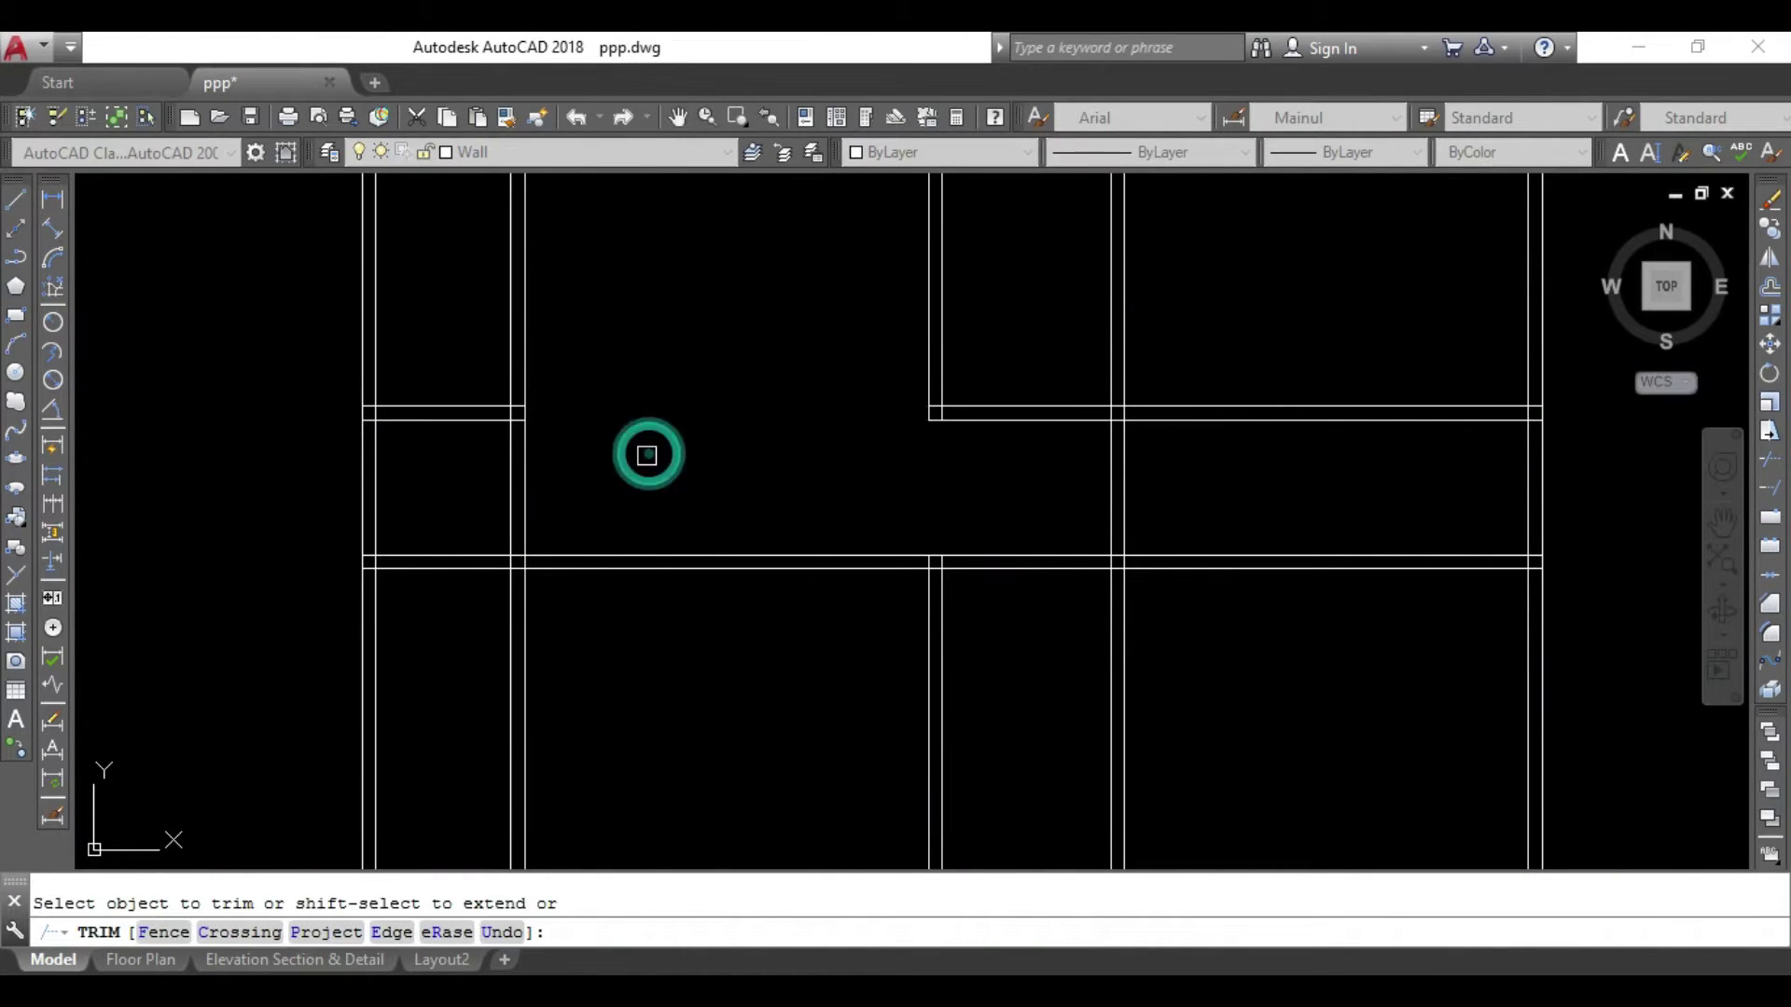
scroll(731, 575, "down", 2)
left_click(733, 445)
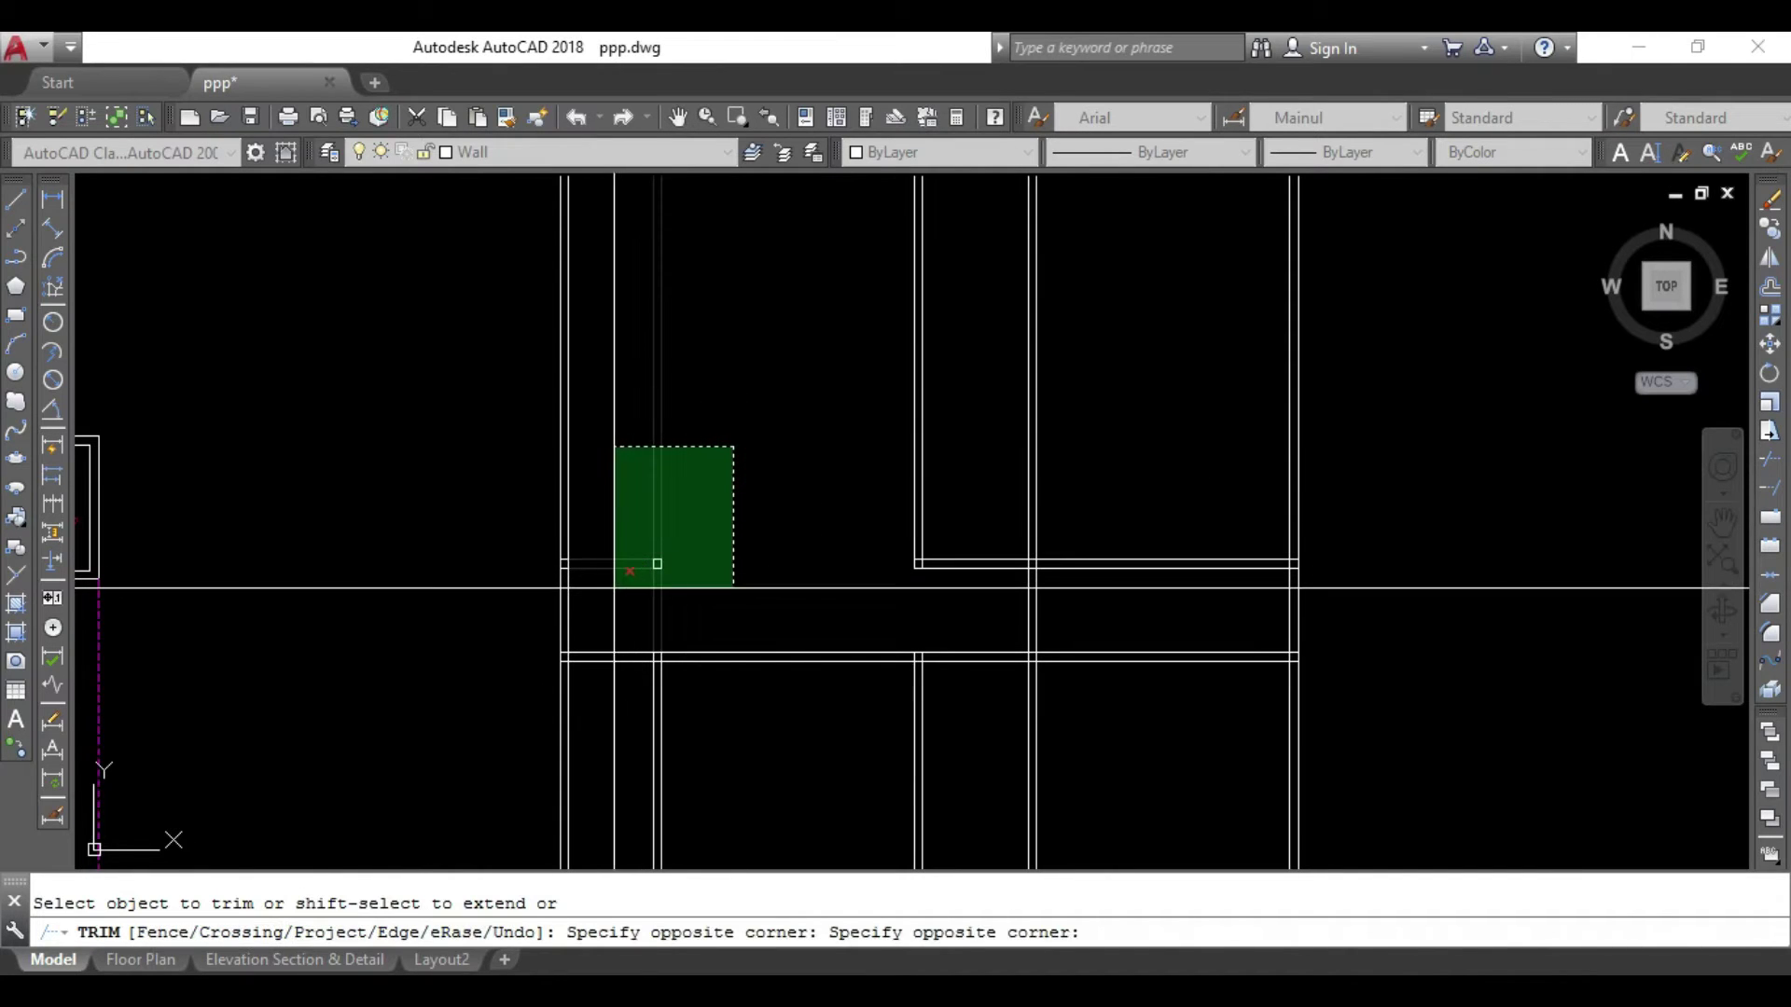
left_click(615, 587)
middle_click_drag(764, 460, 773, 550)
key("Escape")
Select the leftover line pieces for erasing and zoom out to the whole floor plan.
left_click(618, 697)
left_click(755, 581)
middle_click_drag(701, 581, 700, 607)
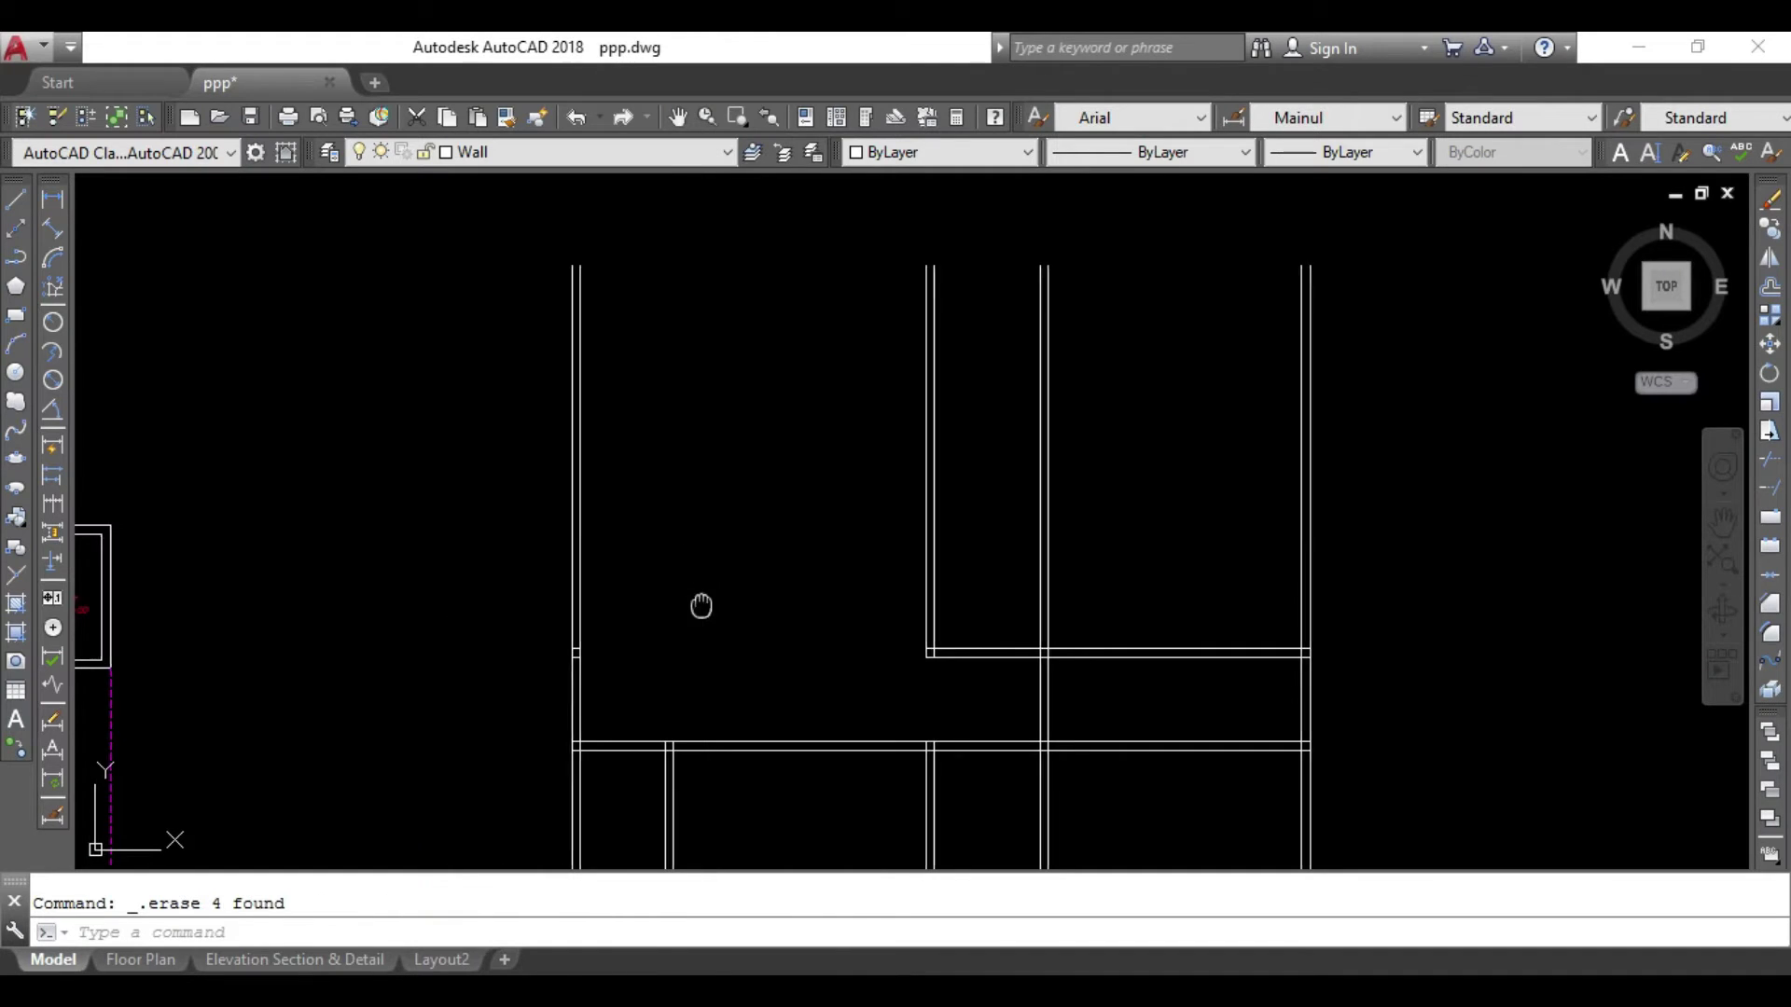
scroll(1187, 519, "down", 2)
scroll(1213, 522, "down", 1)
scroll(1235, 523, "down", 2)
Delete the stray vertical wall line.
middle_click_drag(1235, 523, 1055, 547)
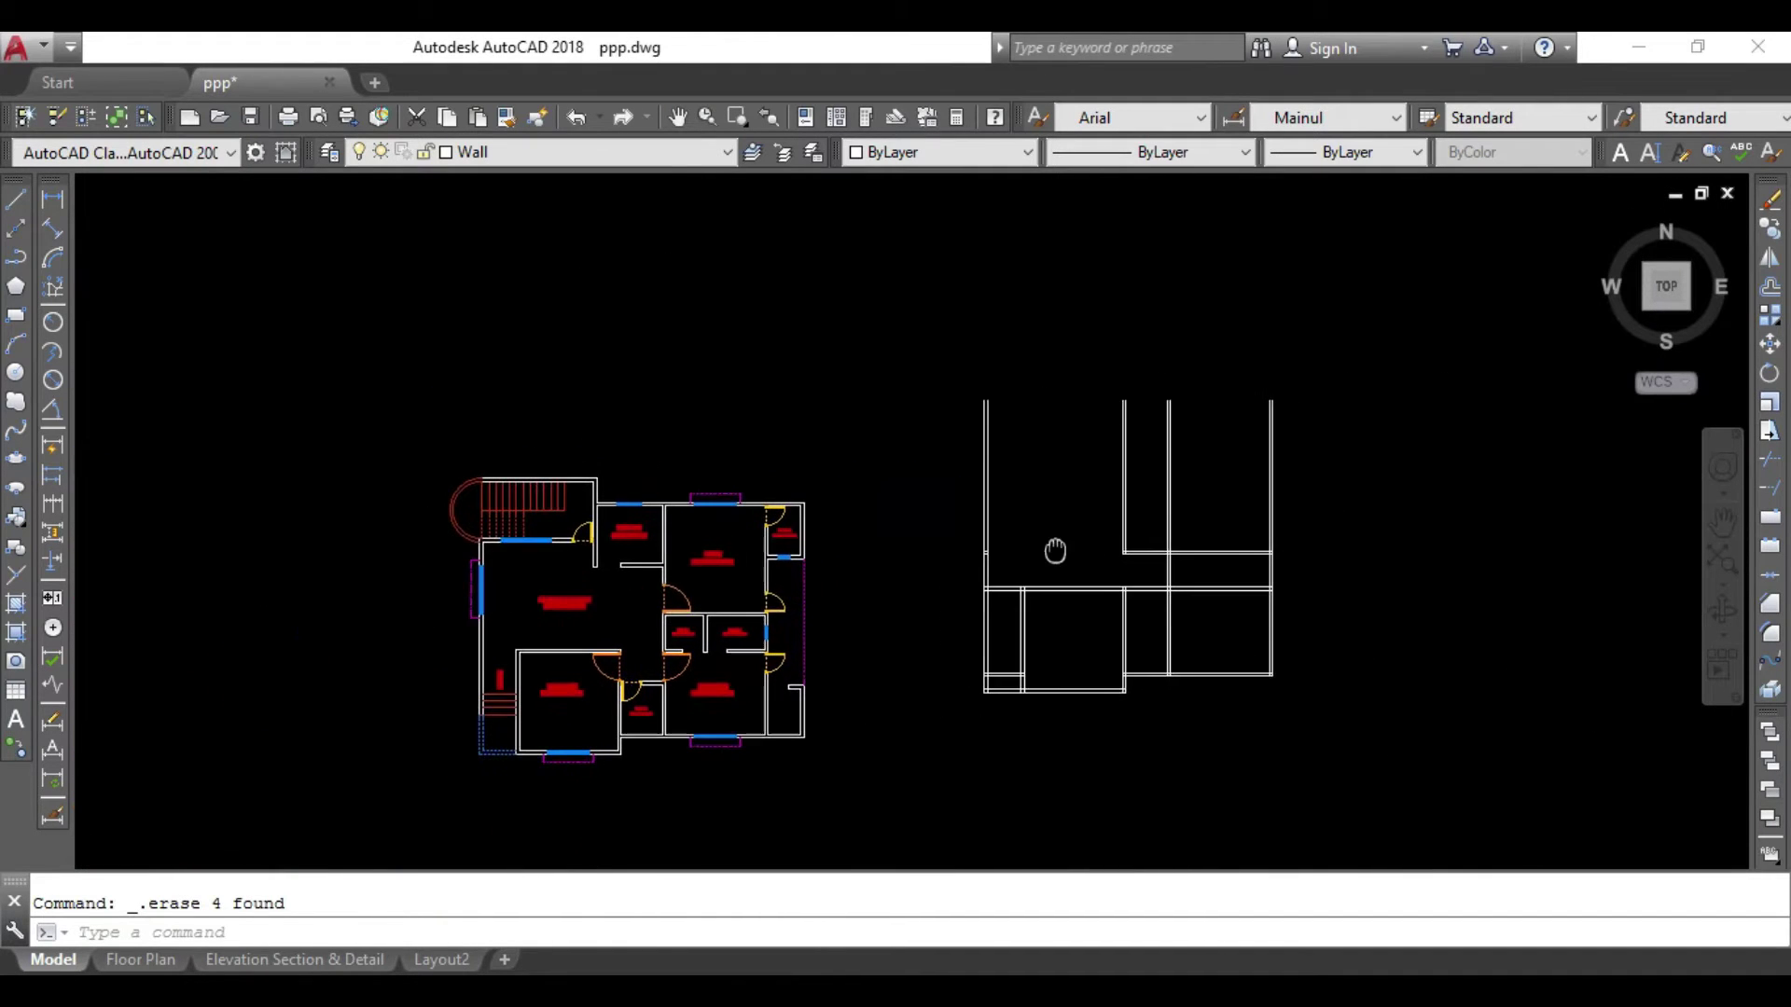
scroll(1187, 532, "up", 2)
key("Escape")
left_click(1082, 471)
left_click(1031, 509)
key("Delete")
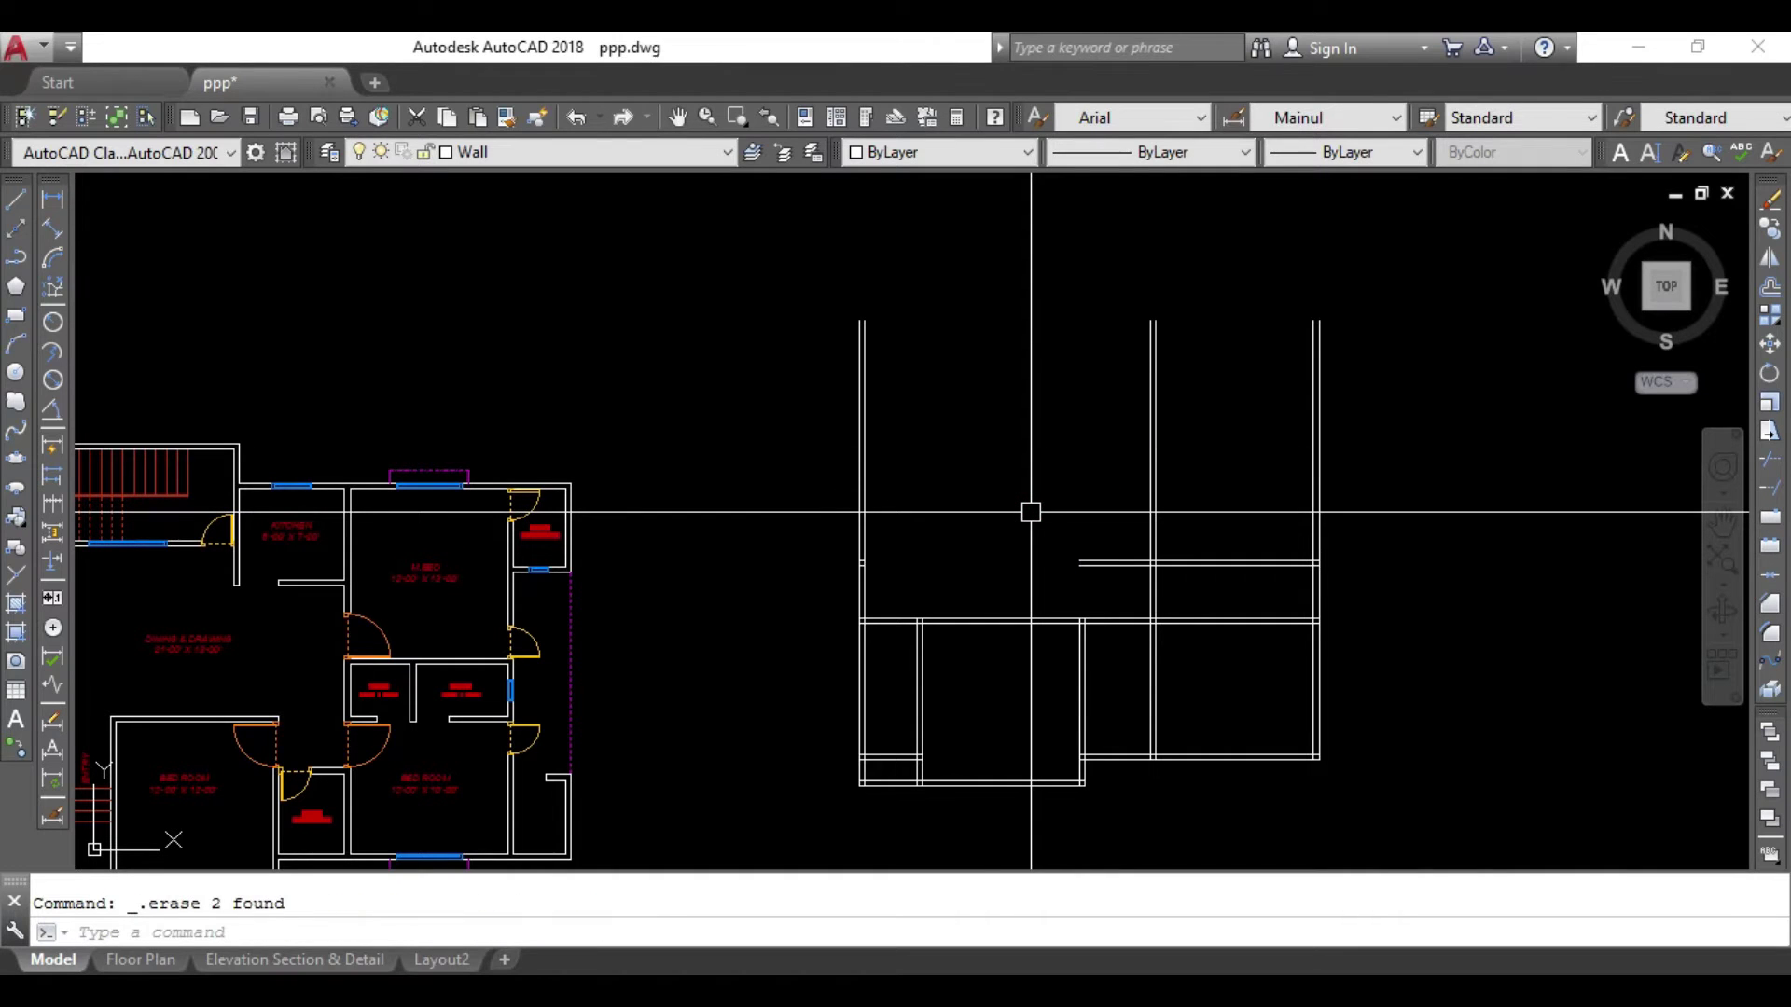
type("tr")
Trim away the left part of the horizontal wall with a crossing window.
key("Return")
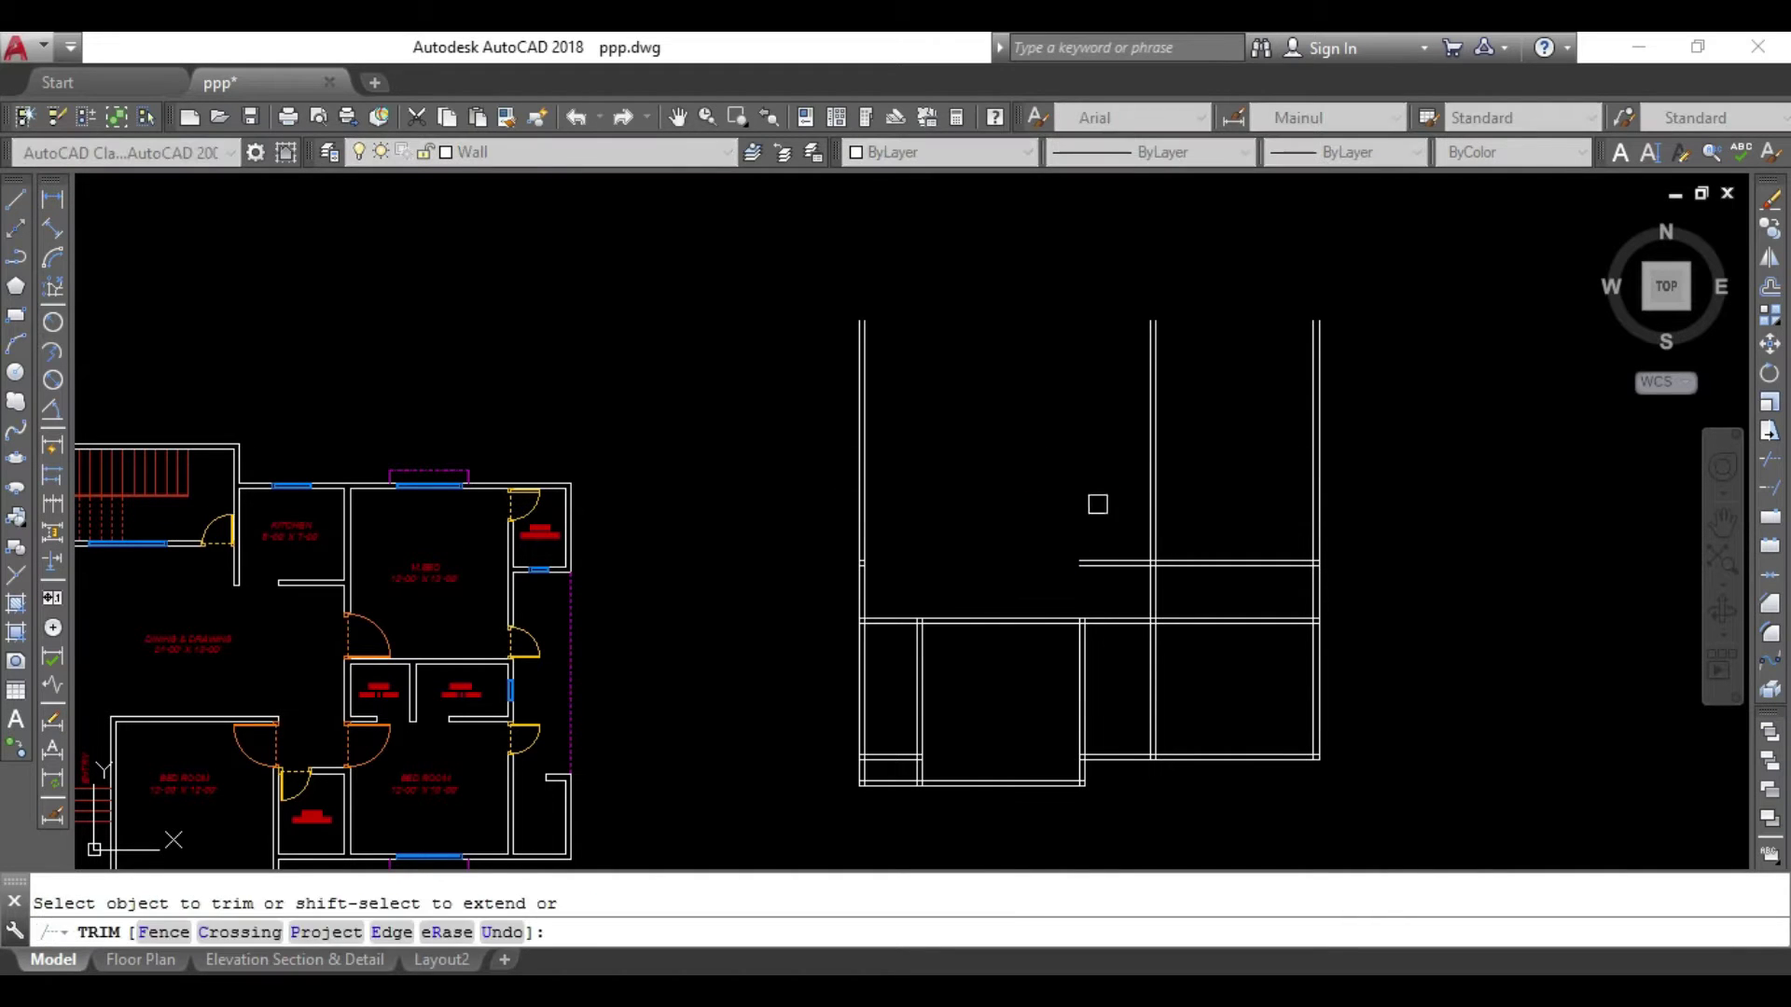
left_click(1111, 528)
left_click(1047, 568)
mouse_move(1128, 548)
middle_mouse_down()
mouse_move(1105, 562)
mouse_move(1254, 547)
middle_mouse_up()
scroll(479, 588, "up", 3)
scroll(628, 599, "up", 2)
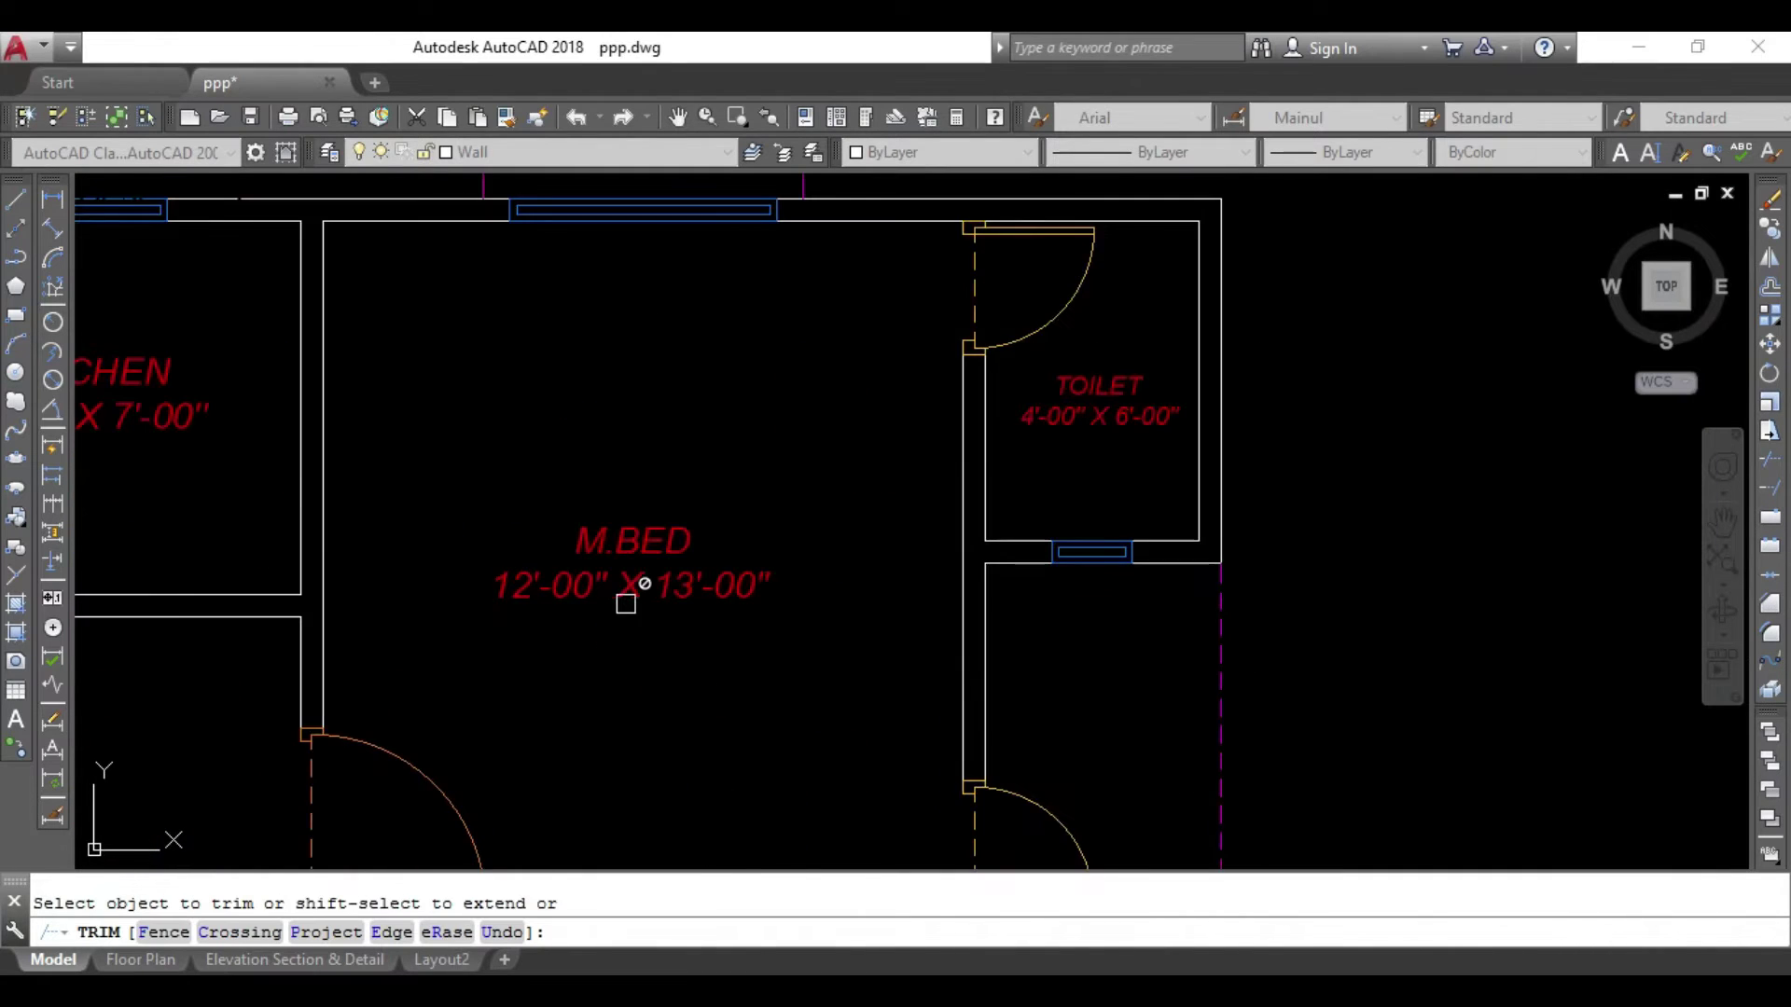
scroll(616, 609, "down", 2)
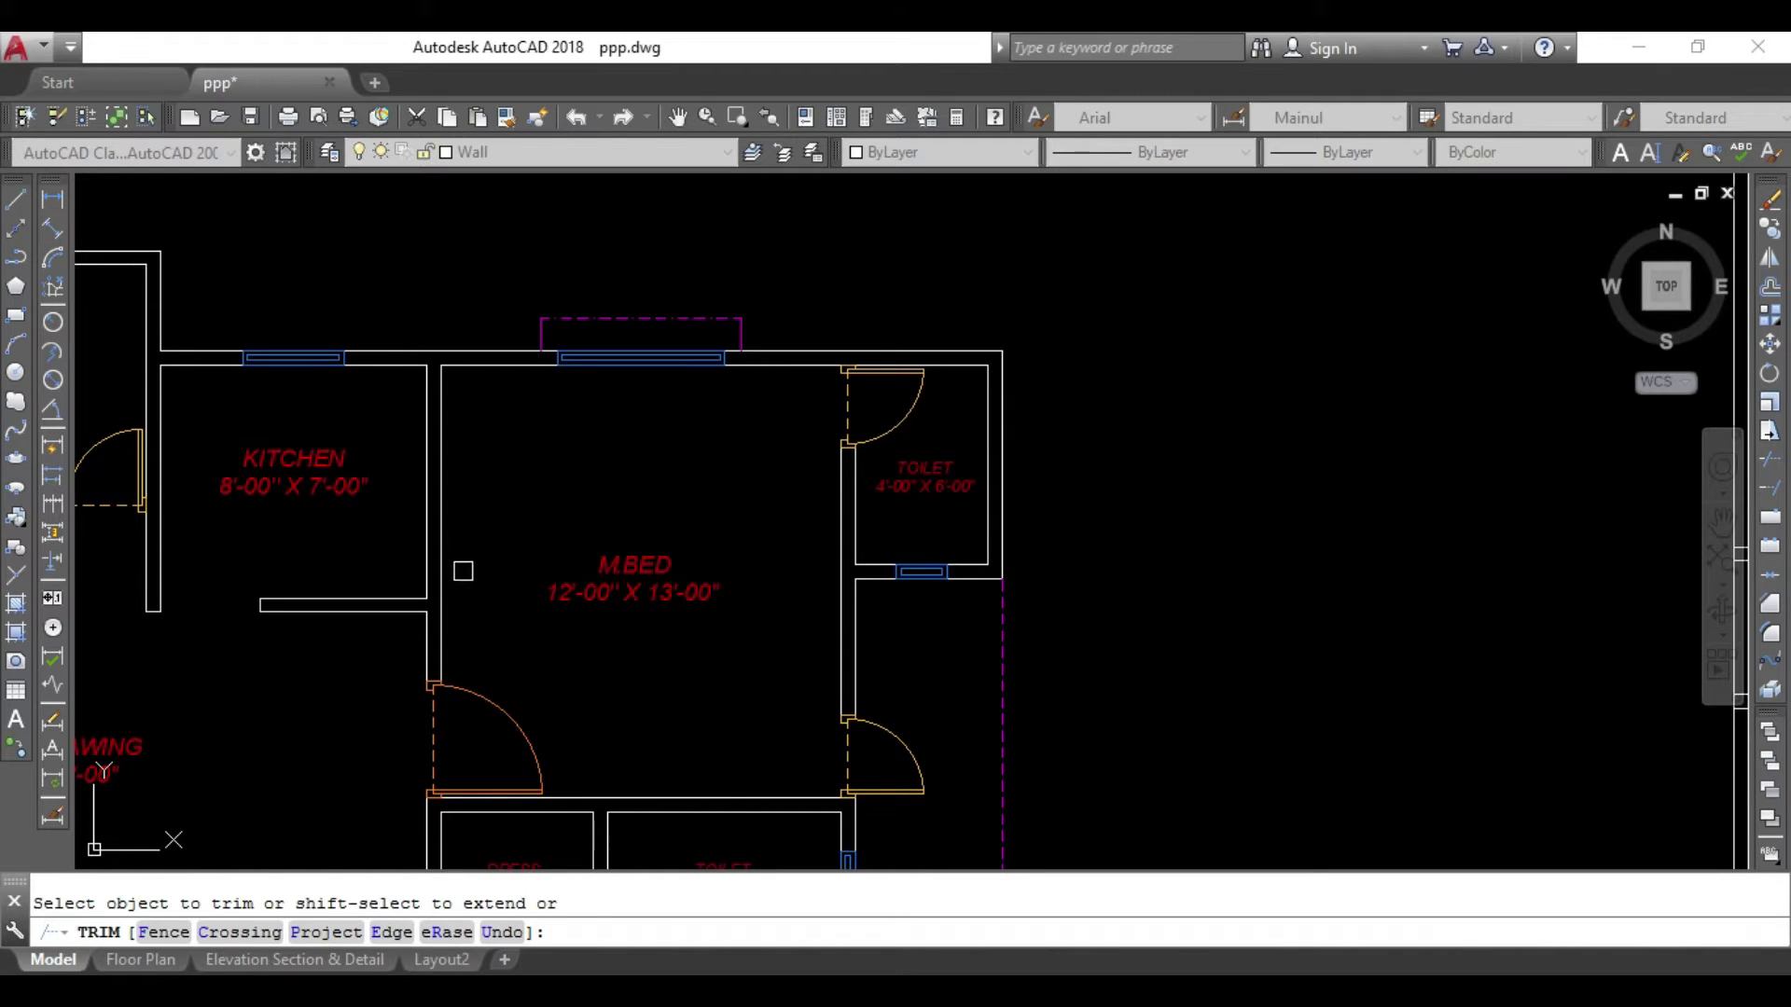
key("Escape")
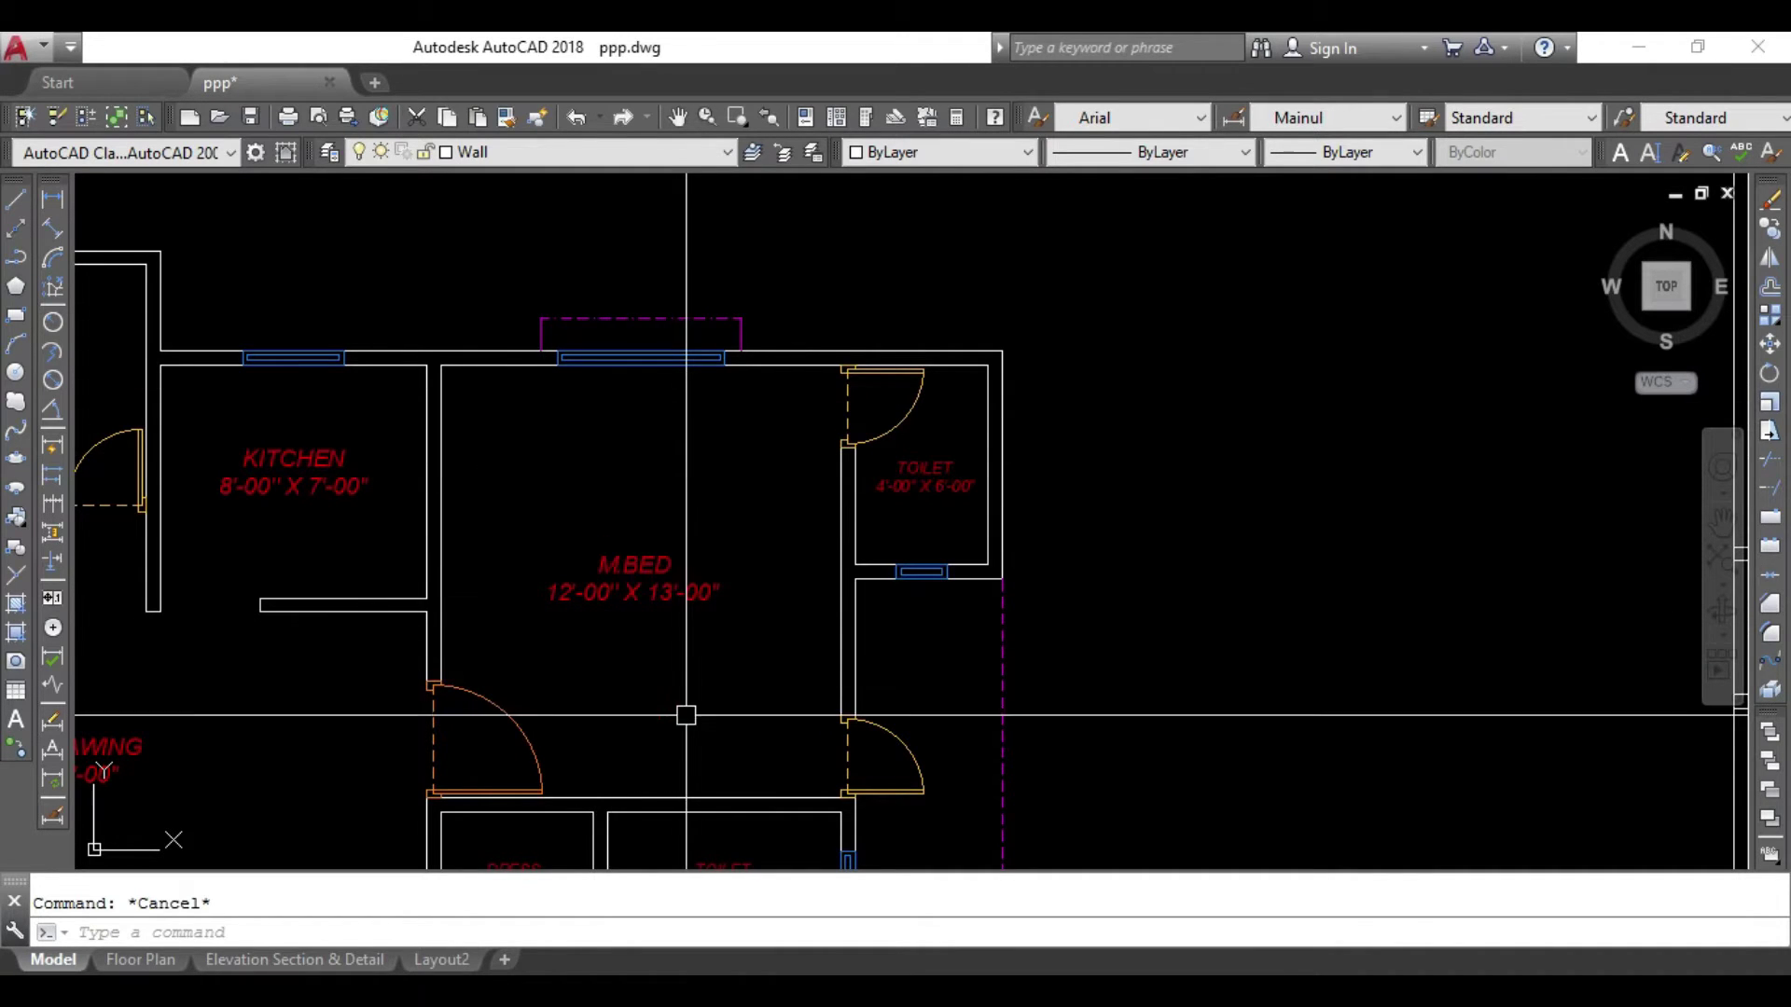
scroll(1035, 559, "down", 5)
scroll(724, 575, "up", 5)
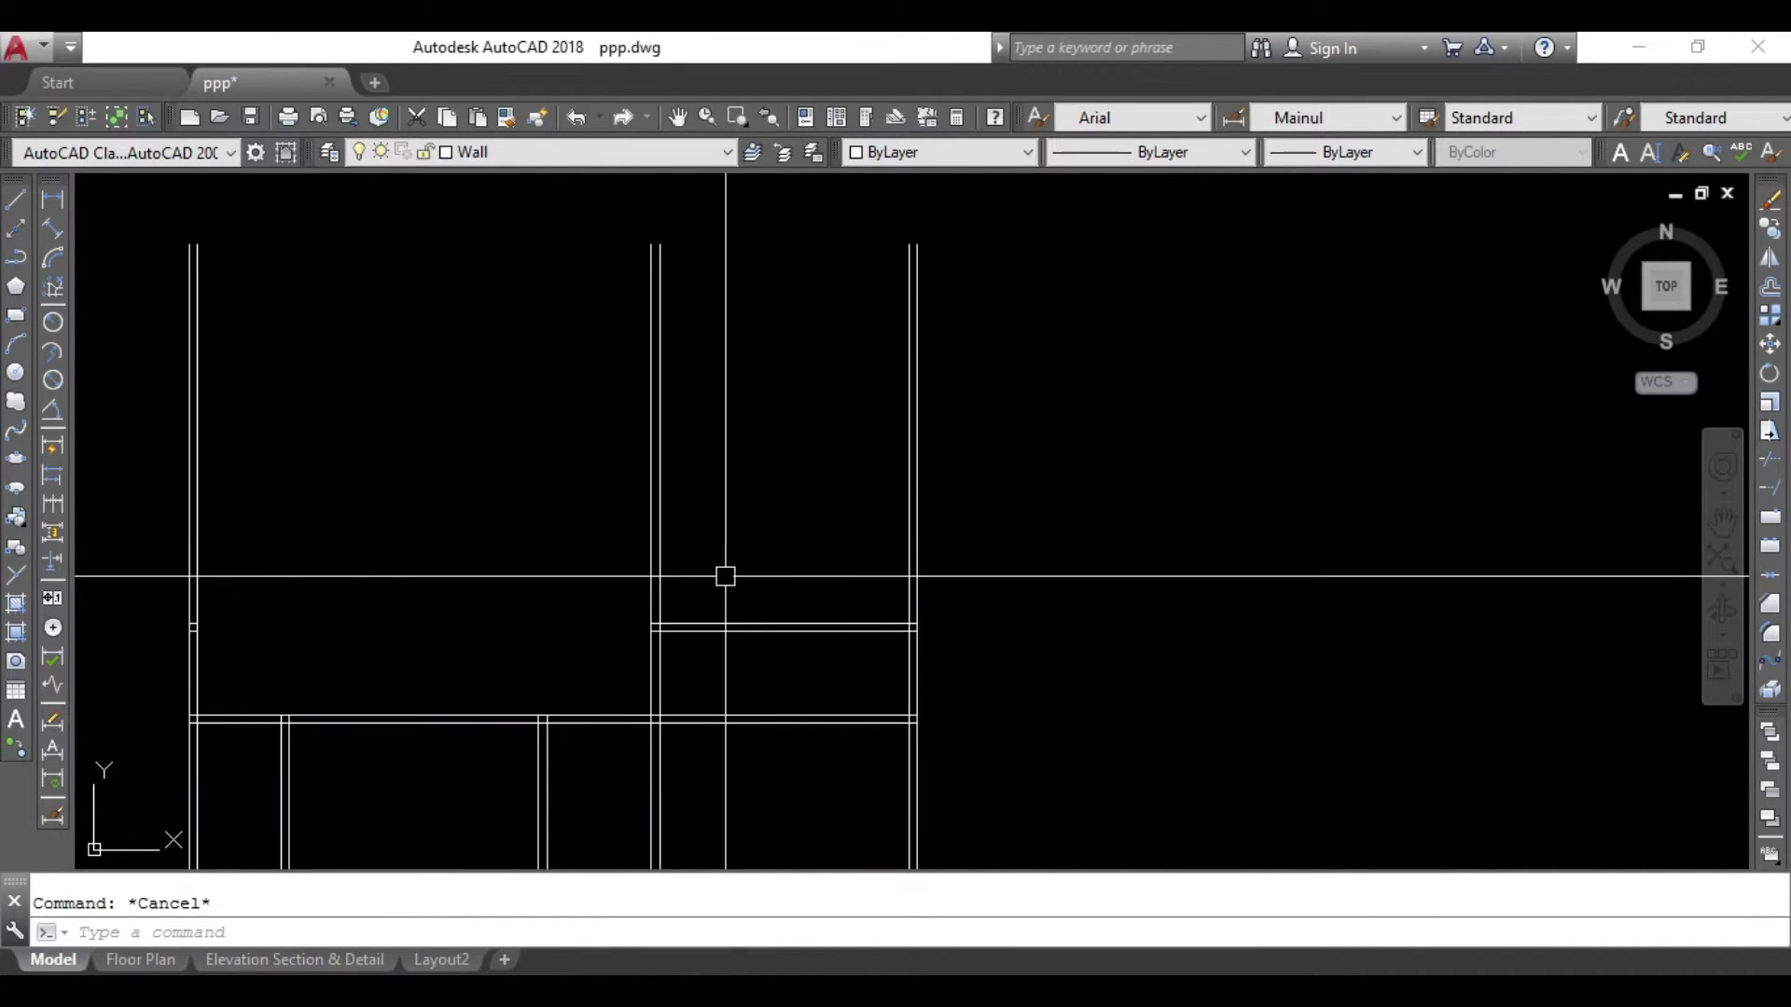
middle_click_drag(724, 575, 897, 622)
Offset a wall line 13' to create a new wall line.
type("o")
key("Return")
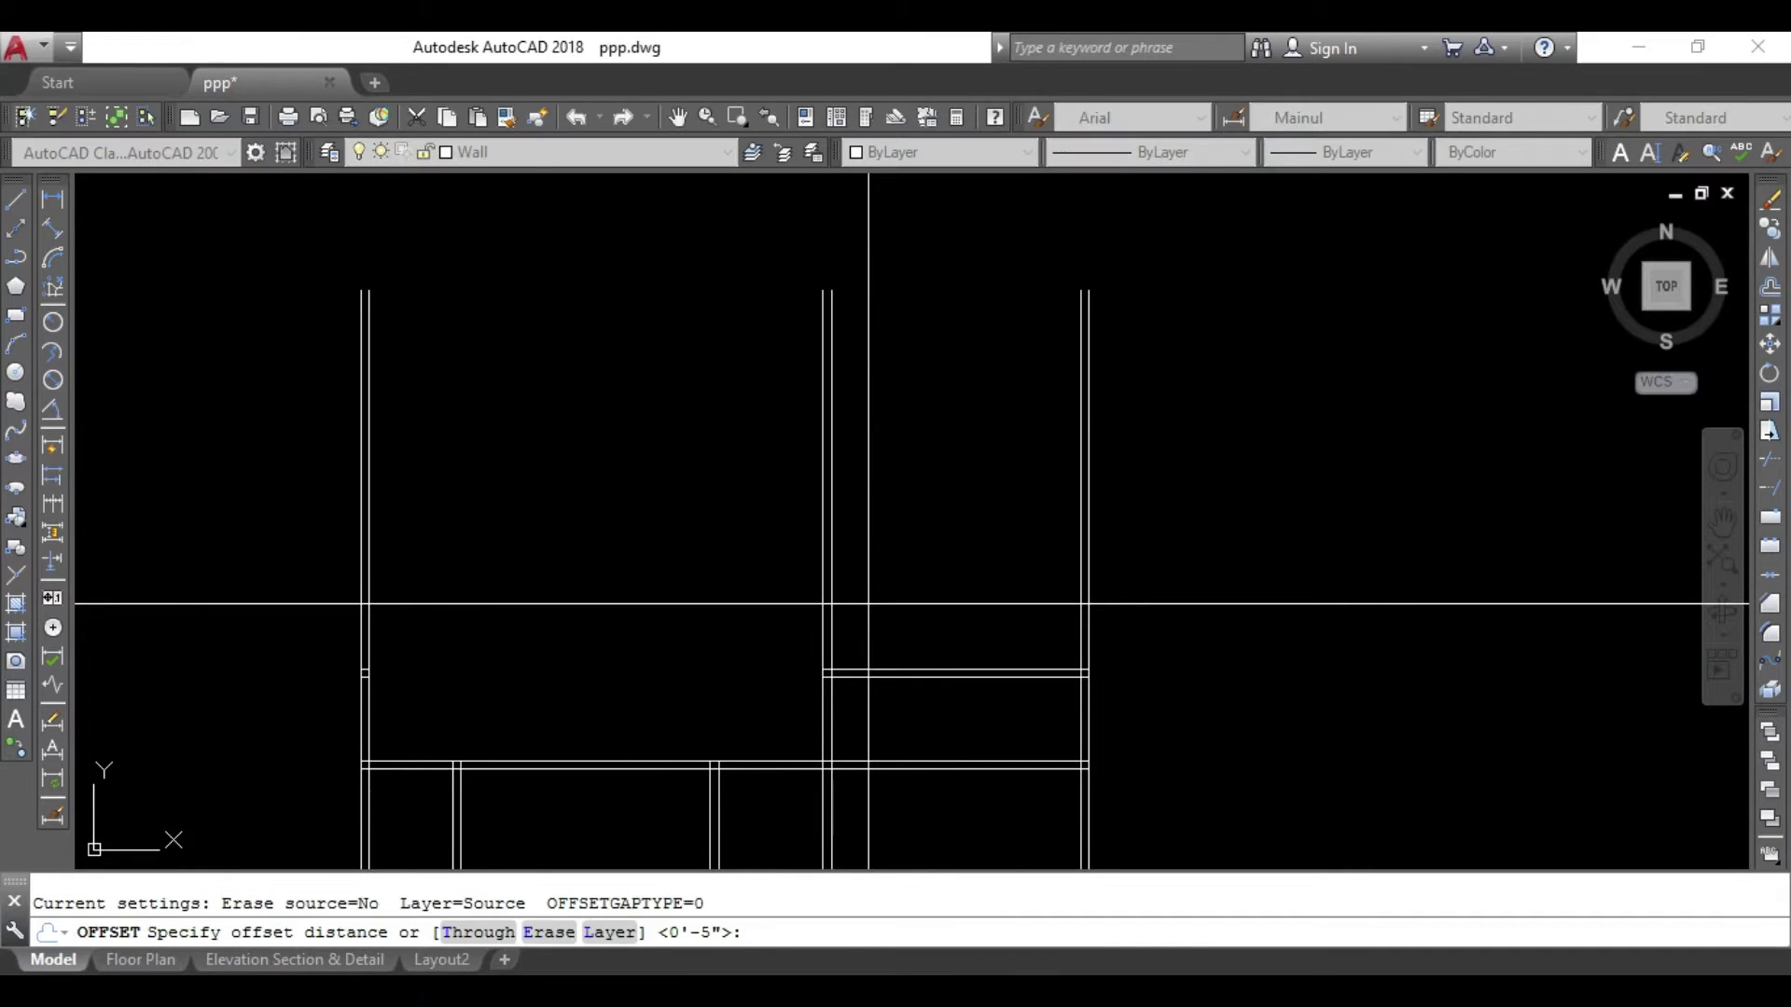
key("Return")
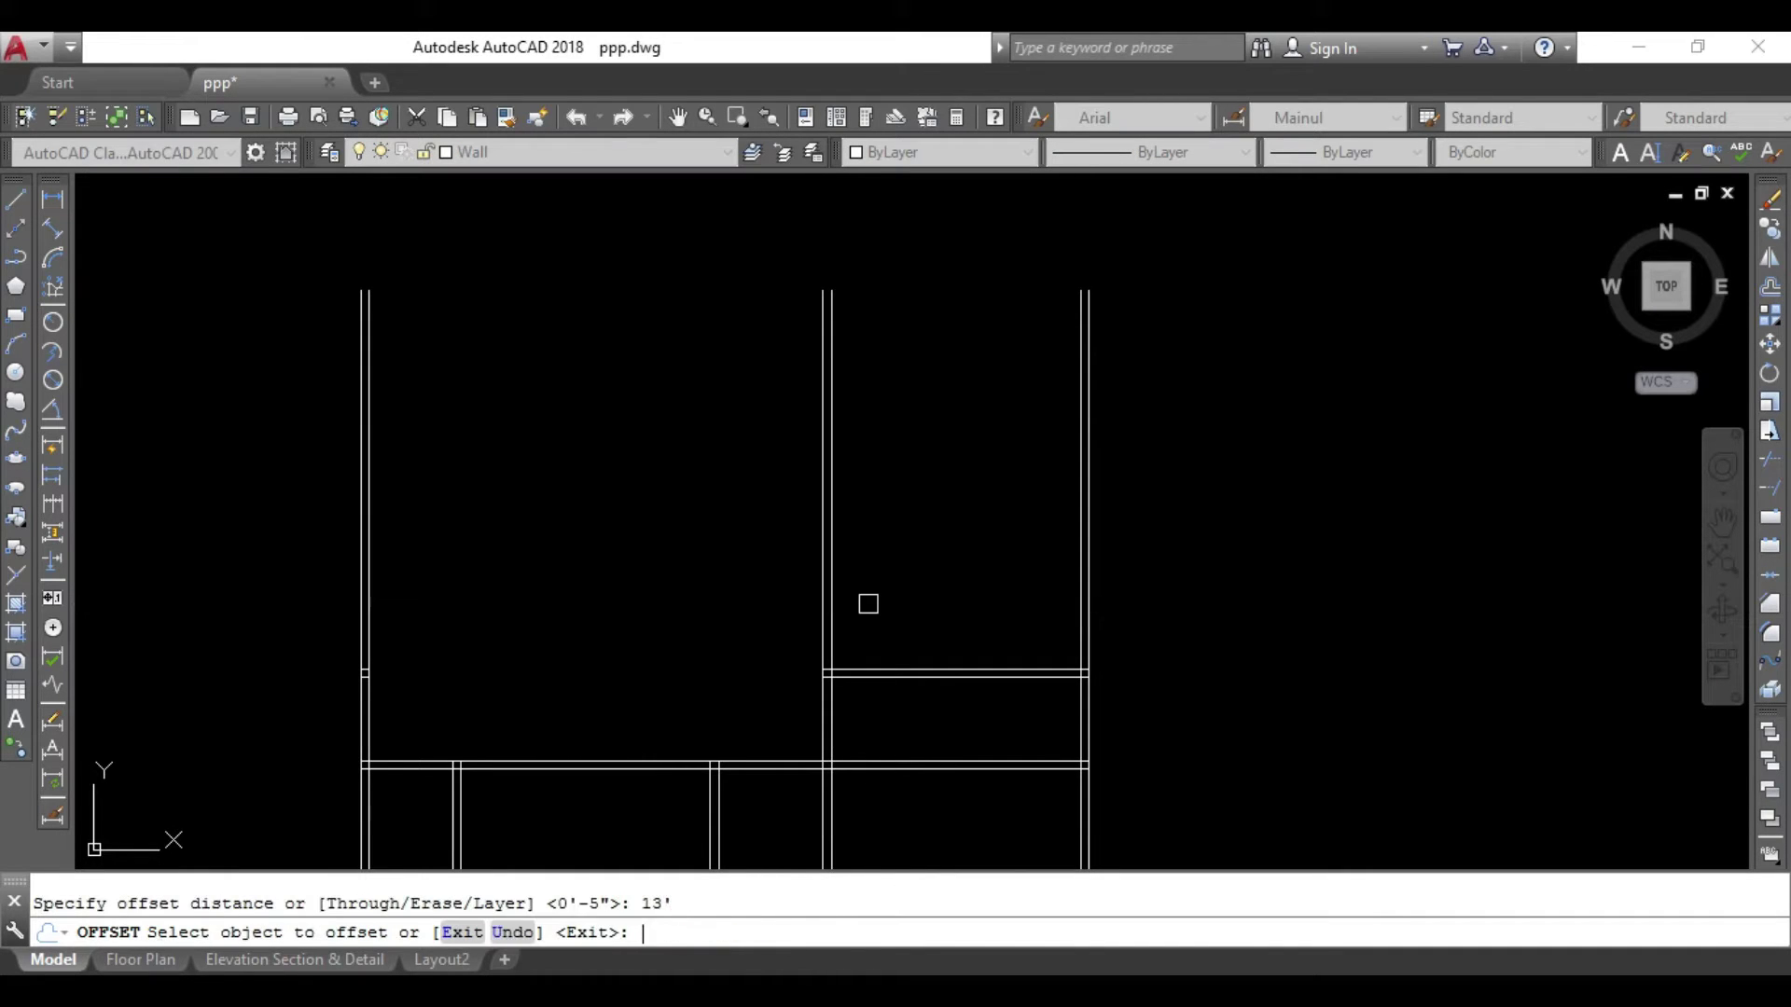
left_click(915, 670)
left_click(983, 373)
key("Escape")
middle_click_drag(923, 497, 965, 564)
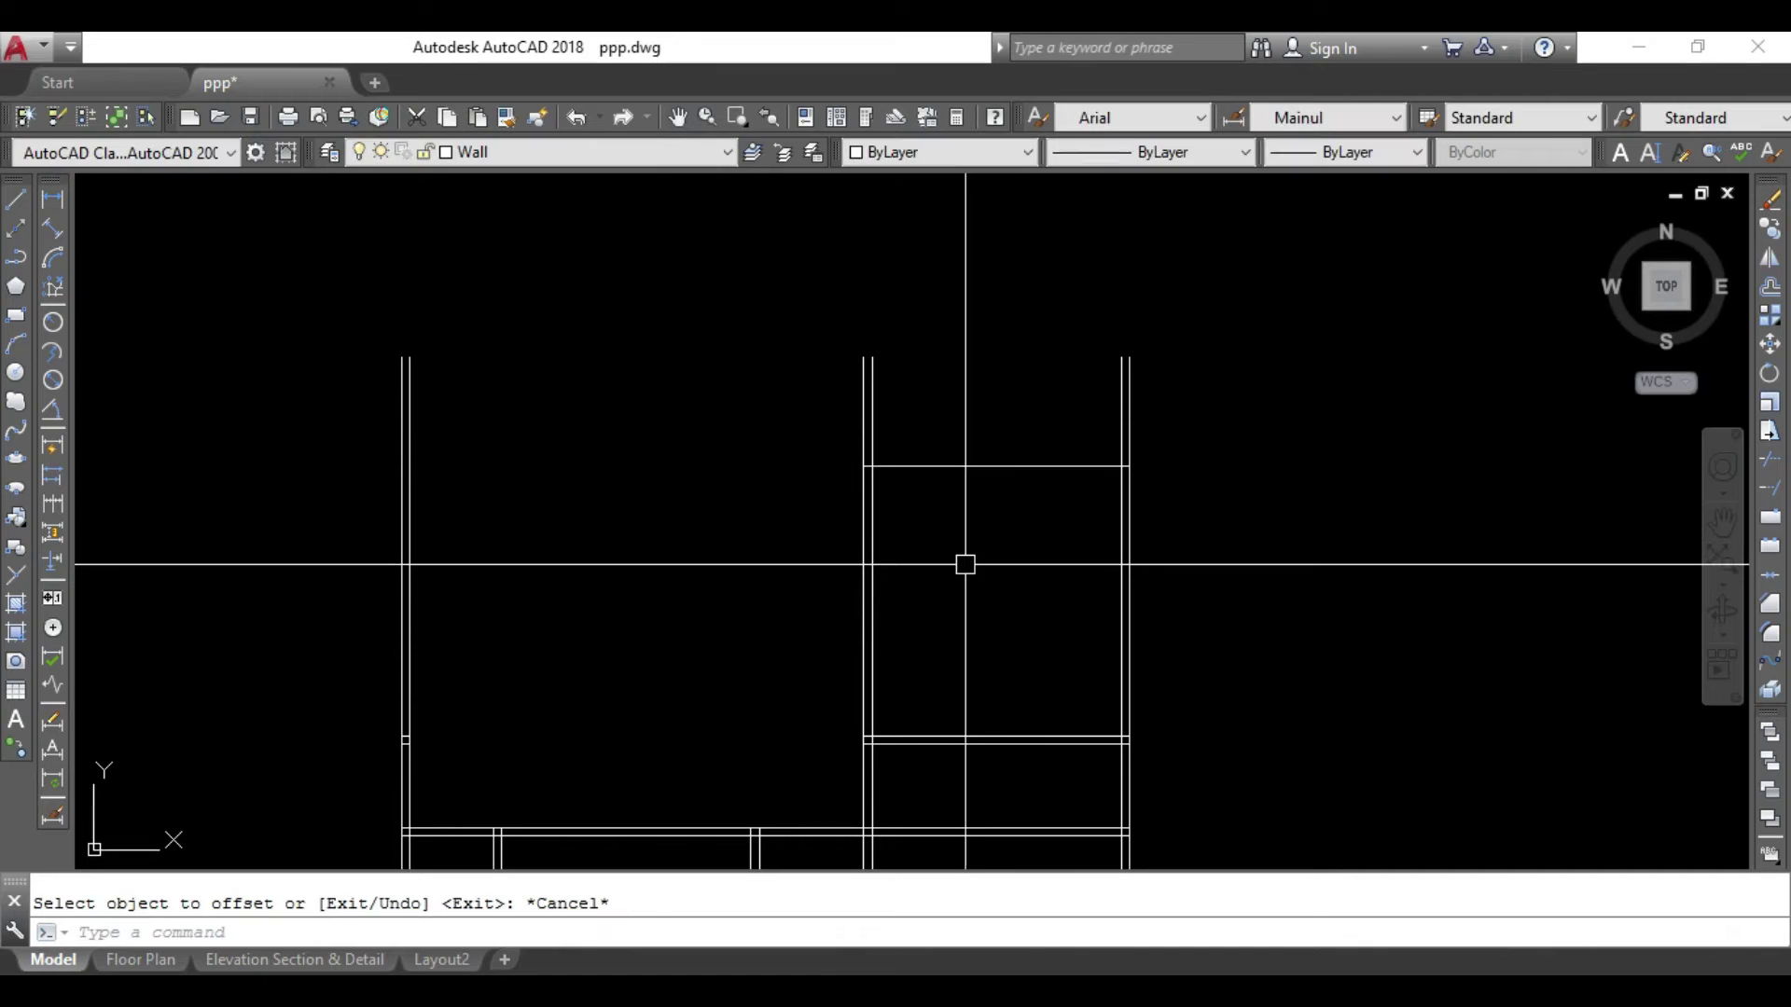
Begin a 5-inch offset of a line, then cancel it while checking the floor plan.
type("o")
key("Return")
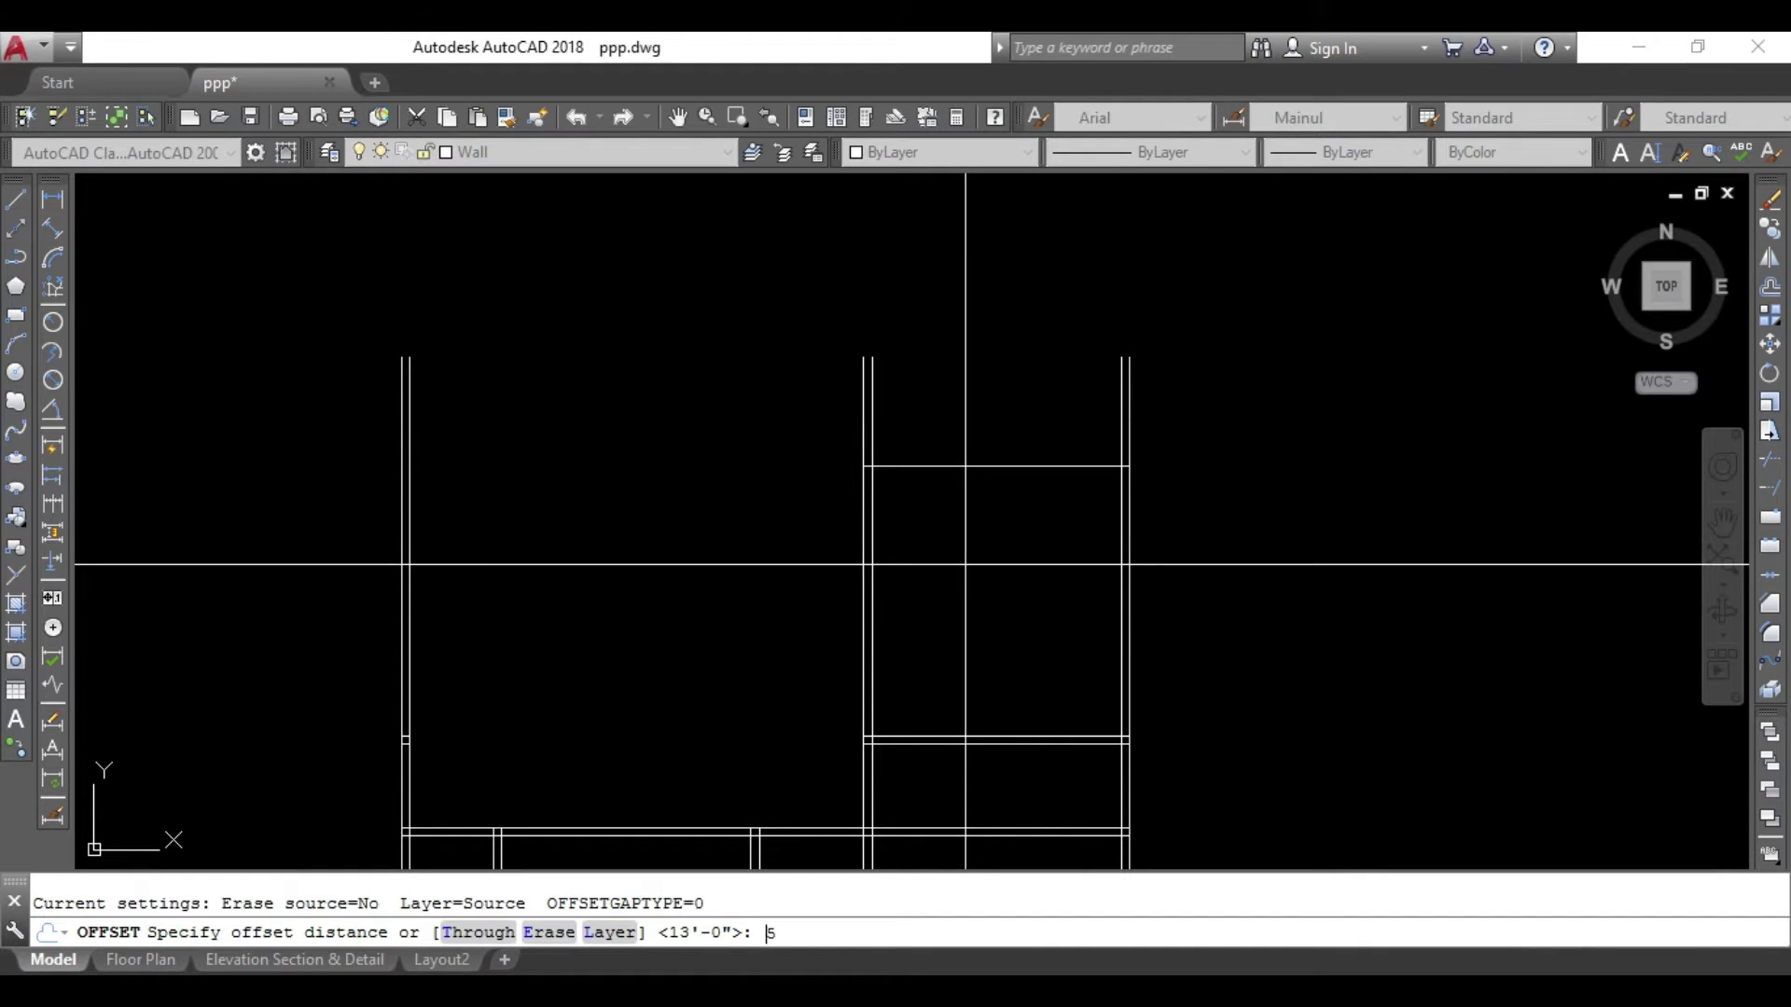
key("Return")
left_click(989, 468)
scroll(620, 608, "down", 3)
scroll(620, 608, "down", 2)
middle_click_drag(1287, 569, 1109, 503)
key("Escape")
left_click(1343, 420)
key("Escape")
Extend the horizontal line left to meet the wall.
type("x")
key("Return")
left_click(1370, 364)
left_click(1339, 471)
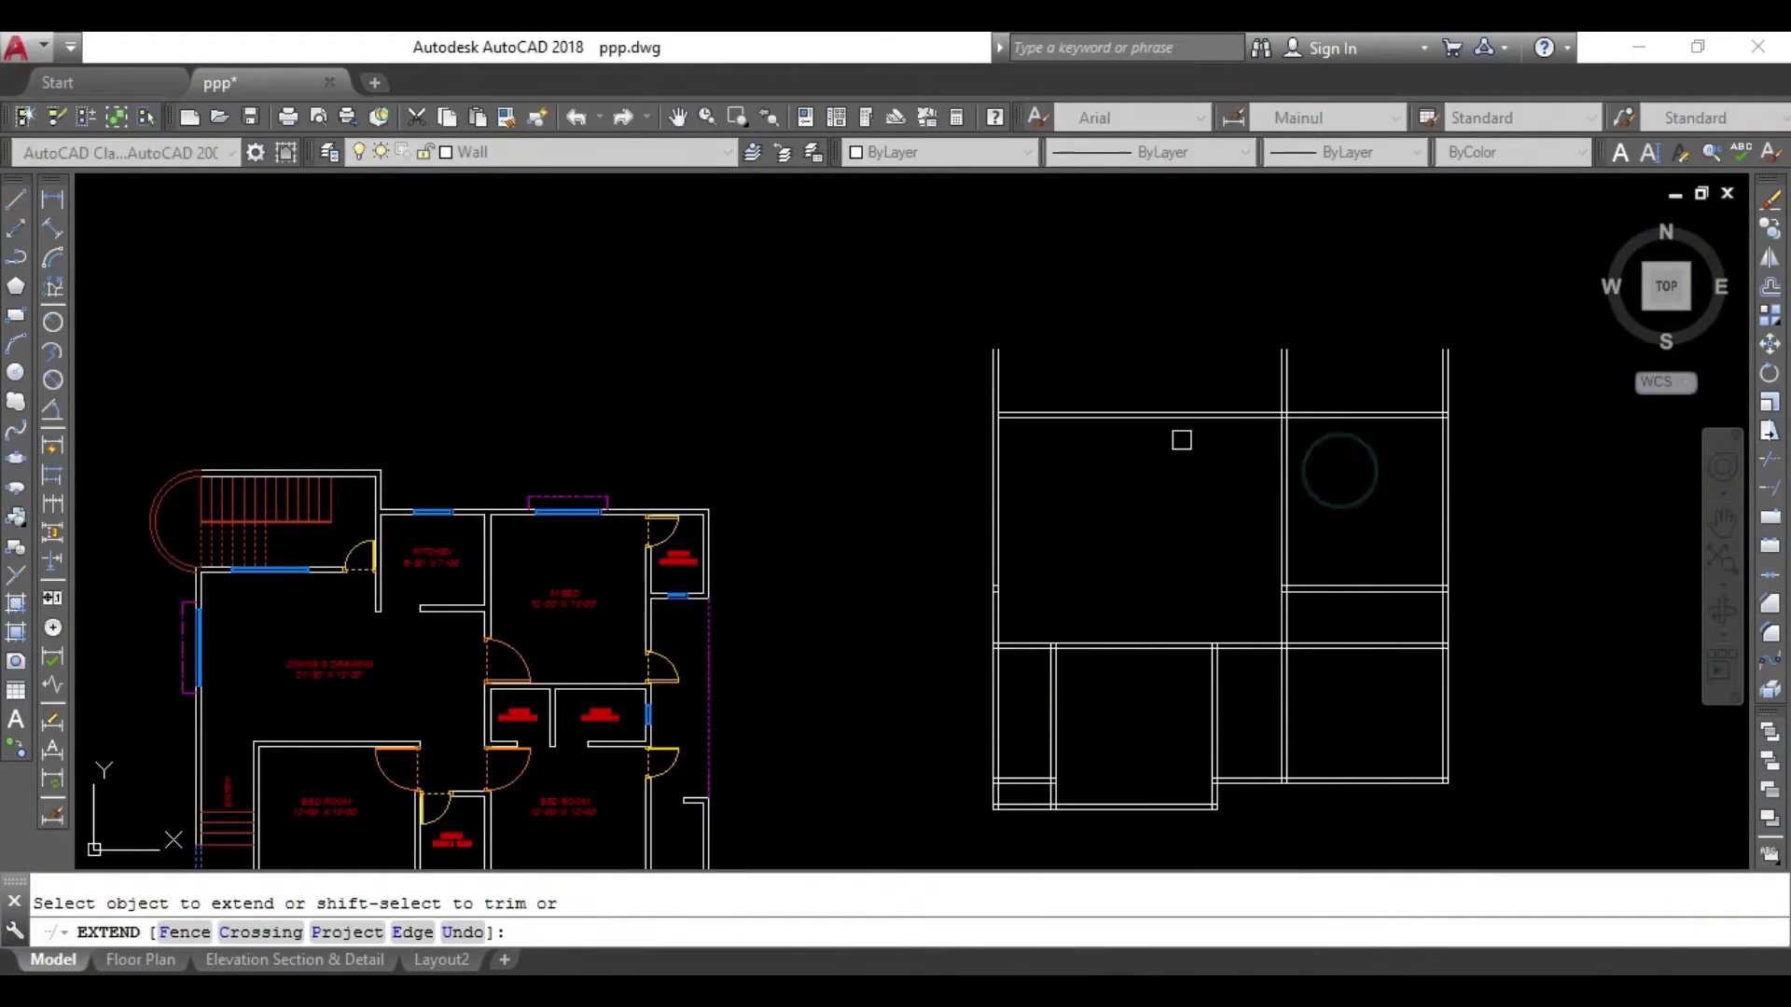
middle_click_drag(1147, 496, 1154, 495)
scroll(555, 509, "up", 2)
scroll(555, 509, "up", 2)
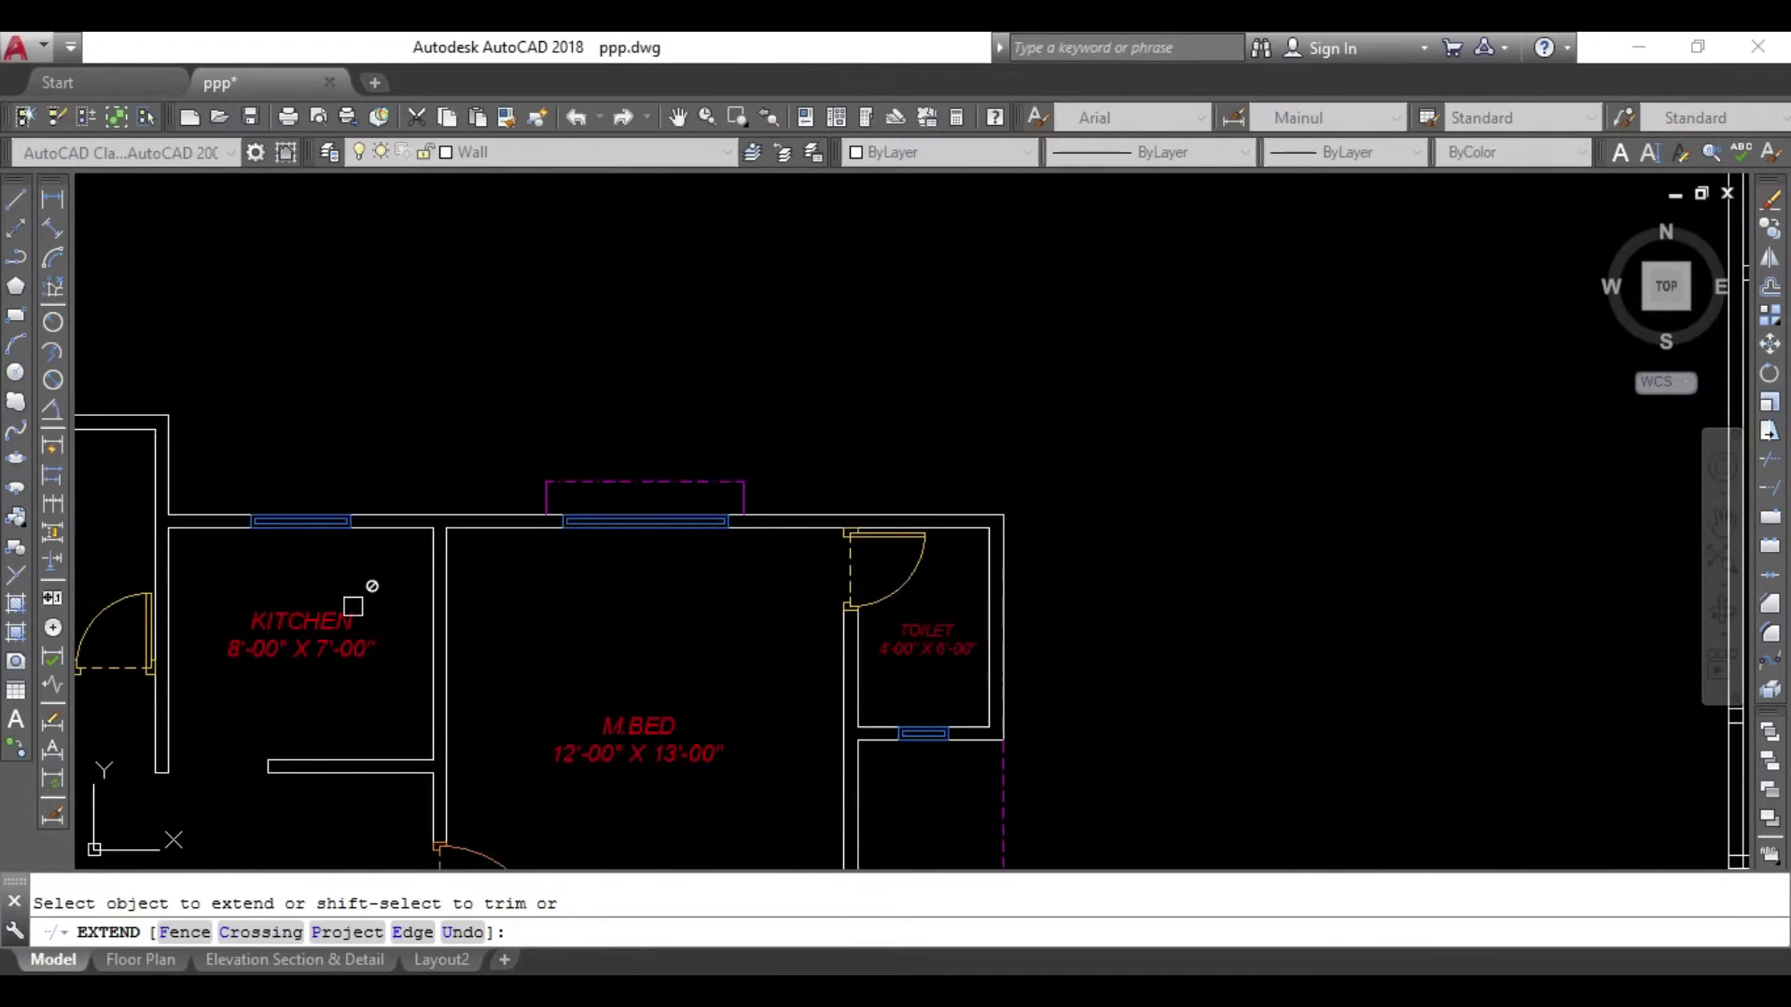
scroll(935, 645, "down", 2)
middle_click_drag(1016, 645, 920, 628)
key("Escape")
middle_click_drag(1511, 551, 1079, 535)
Offset the vertical wall line 8' to the left.
key("Return")
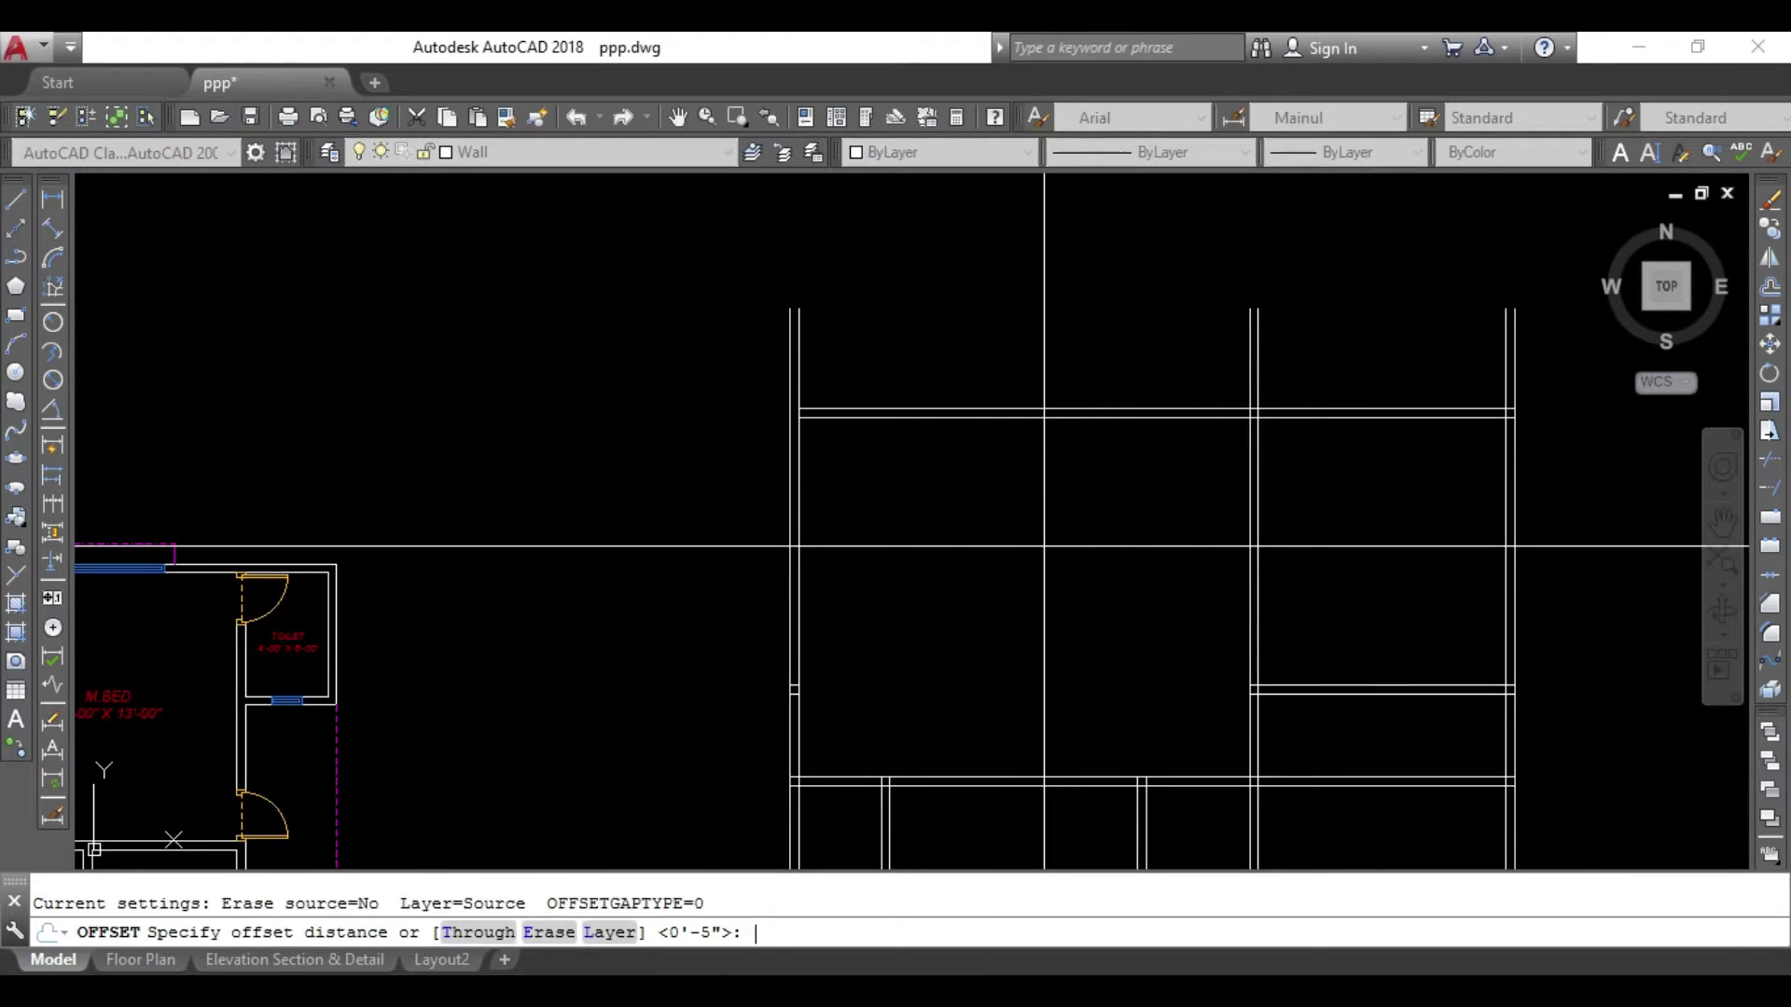
type("8'")
key("Return")
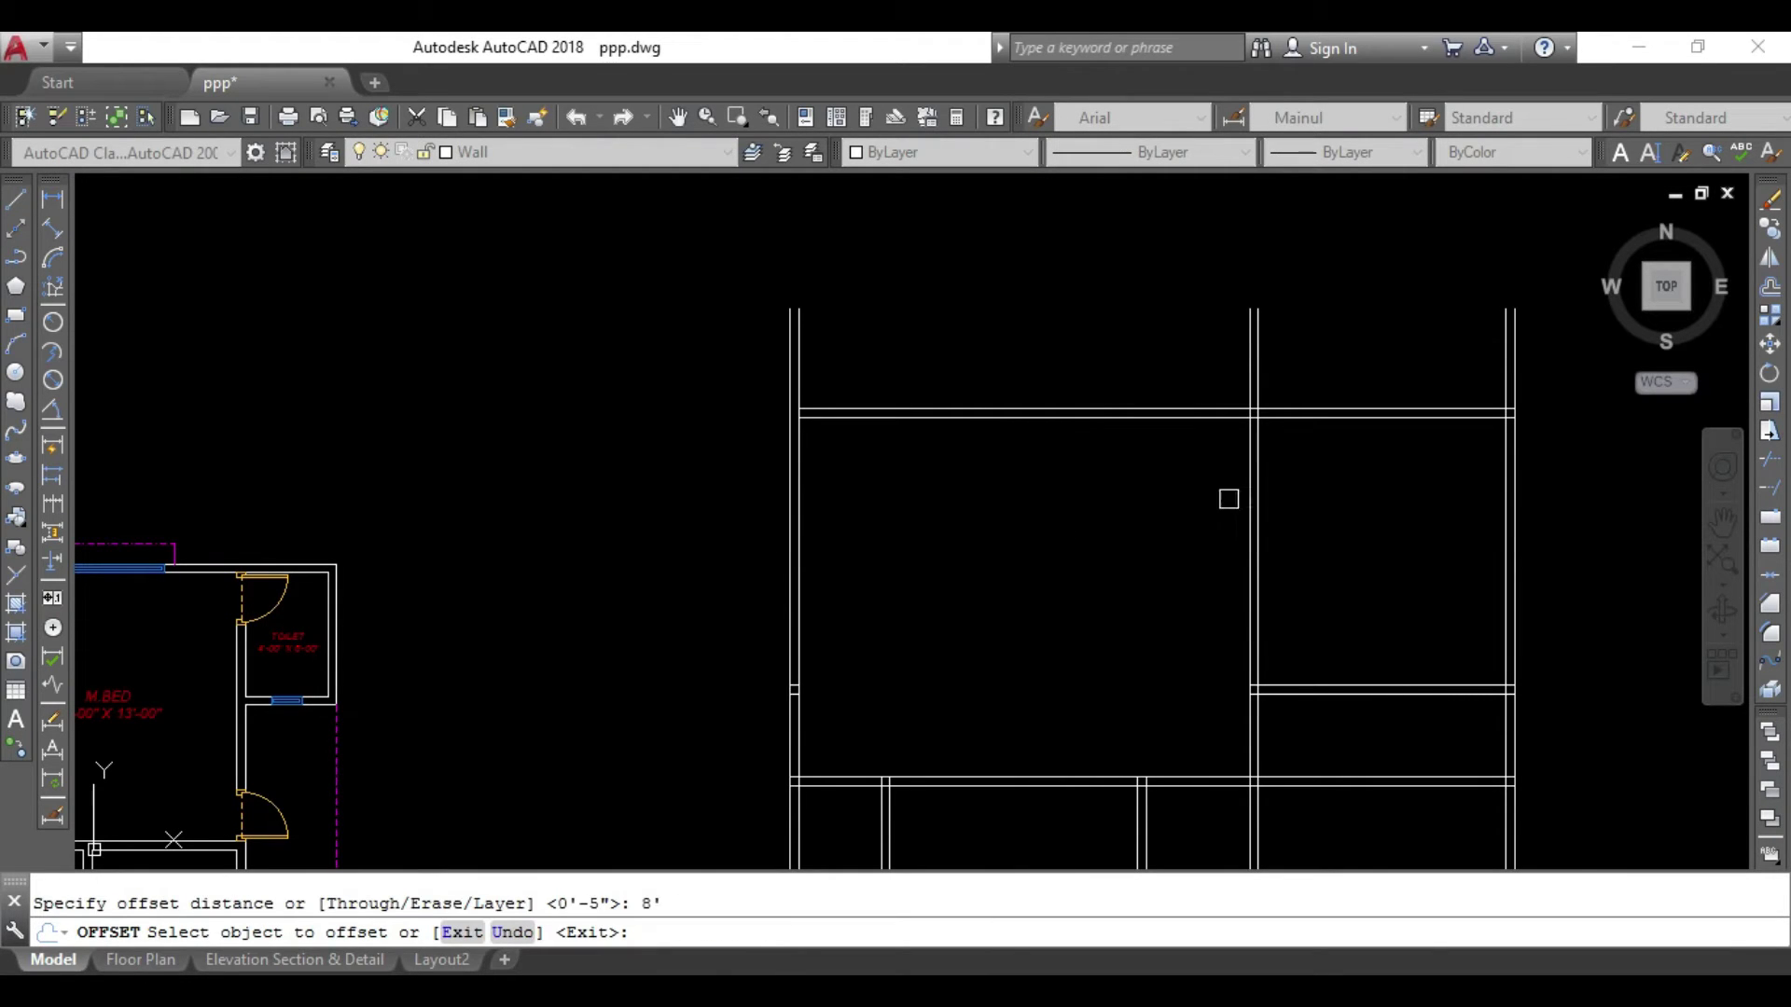
left_click(1250, 500)
key("Escape")
key("Return")
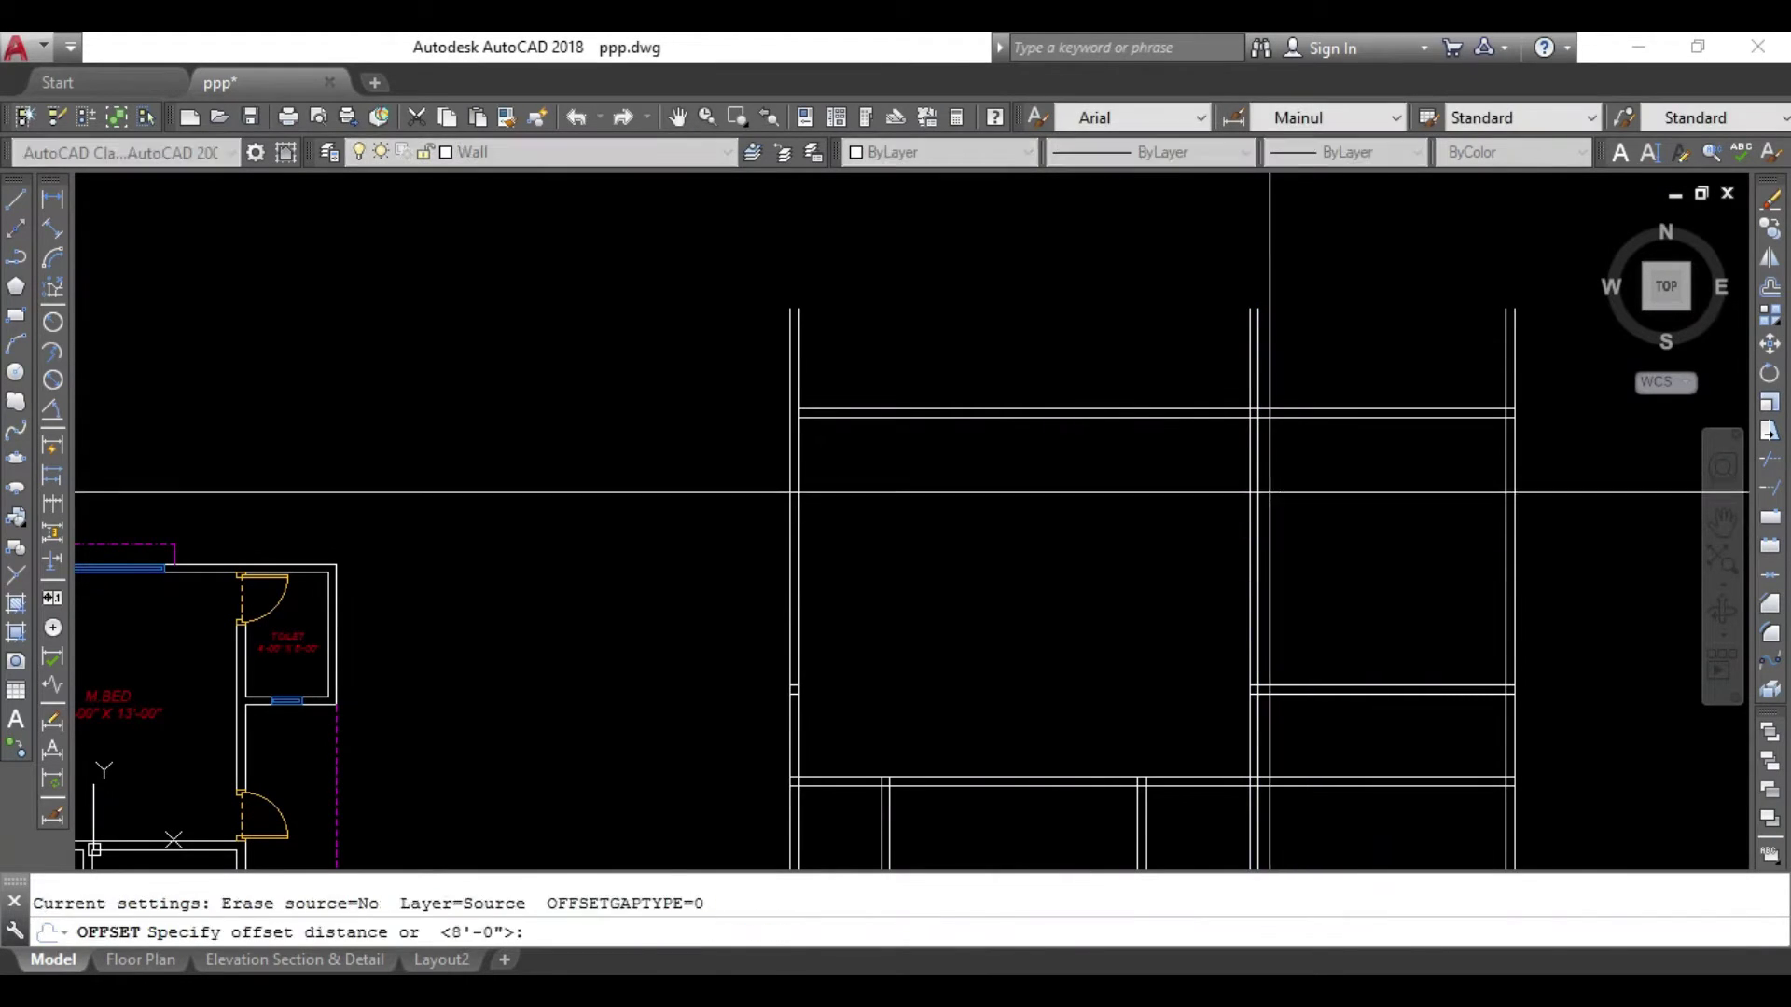
key("Return")
left_click(1251, 499)
left_click(1037, 497)
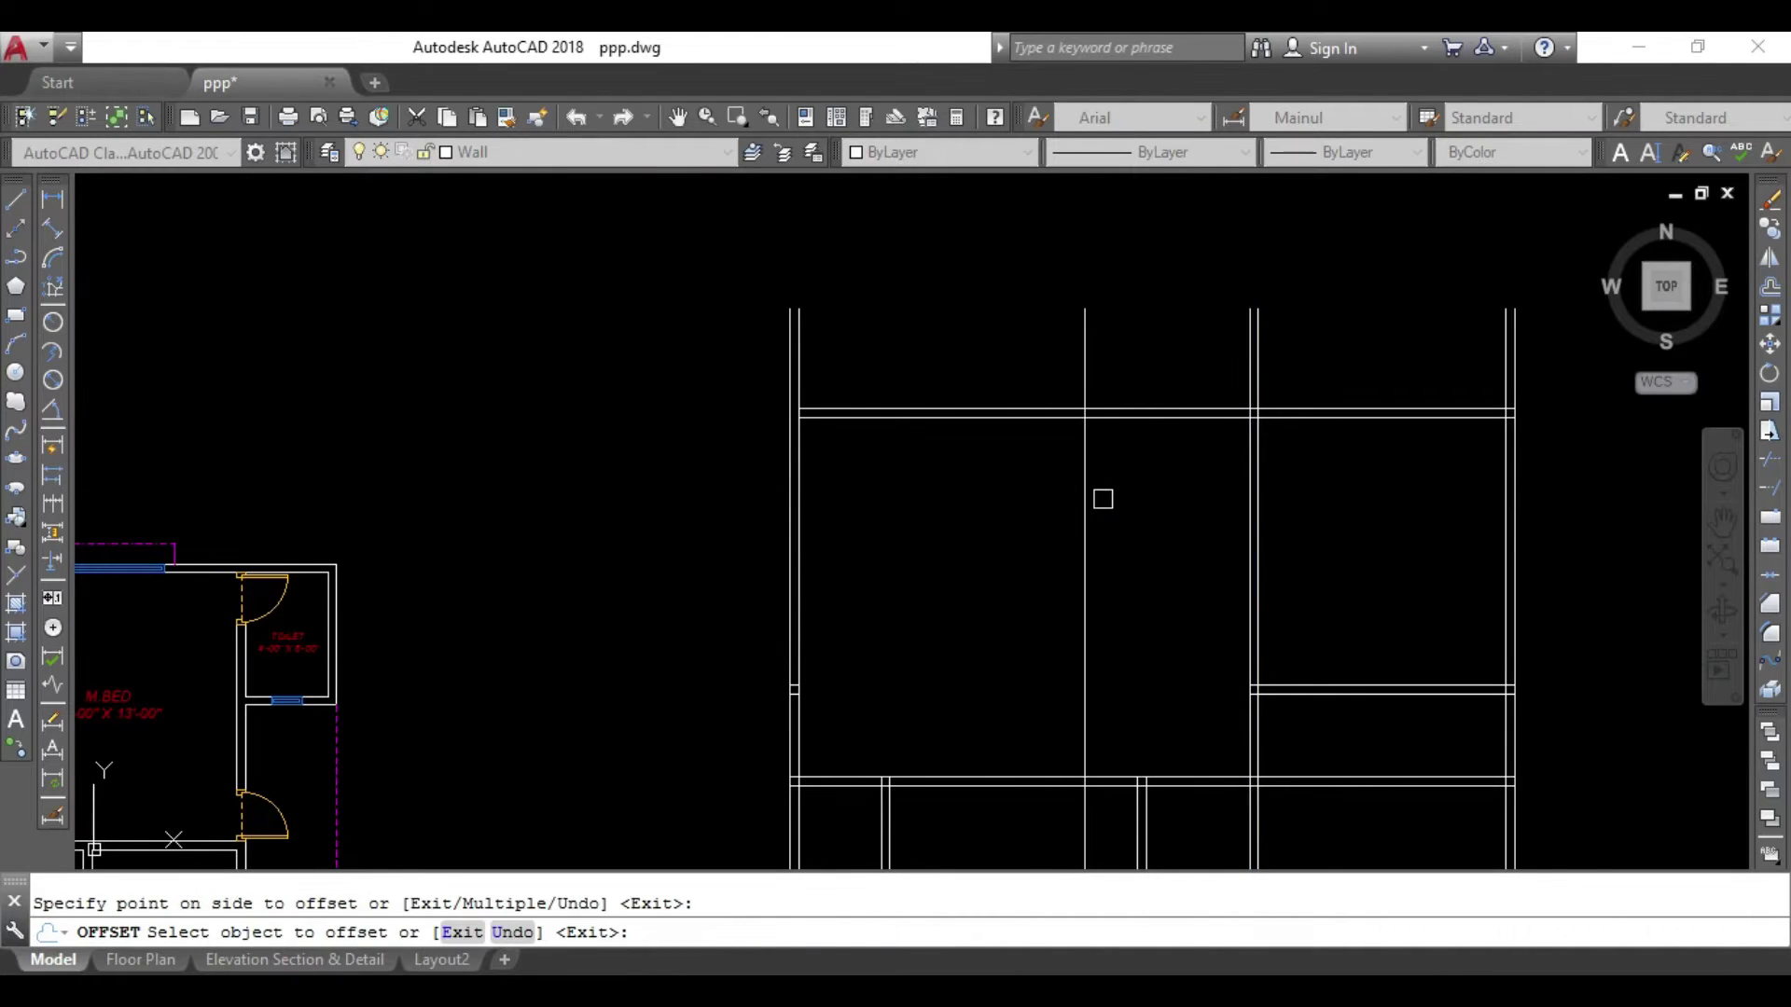
key("Escape")
Offset a wall line by 5 and double the new vertical line 5 inches to its left.
key("Return")
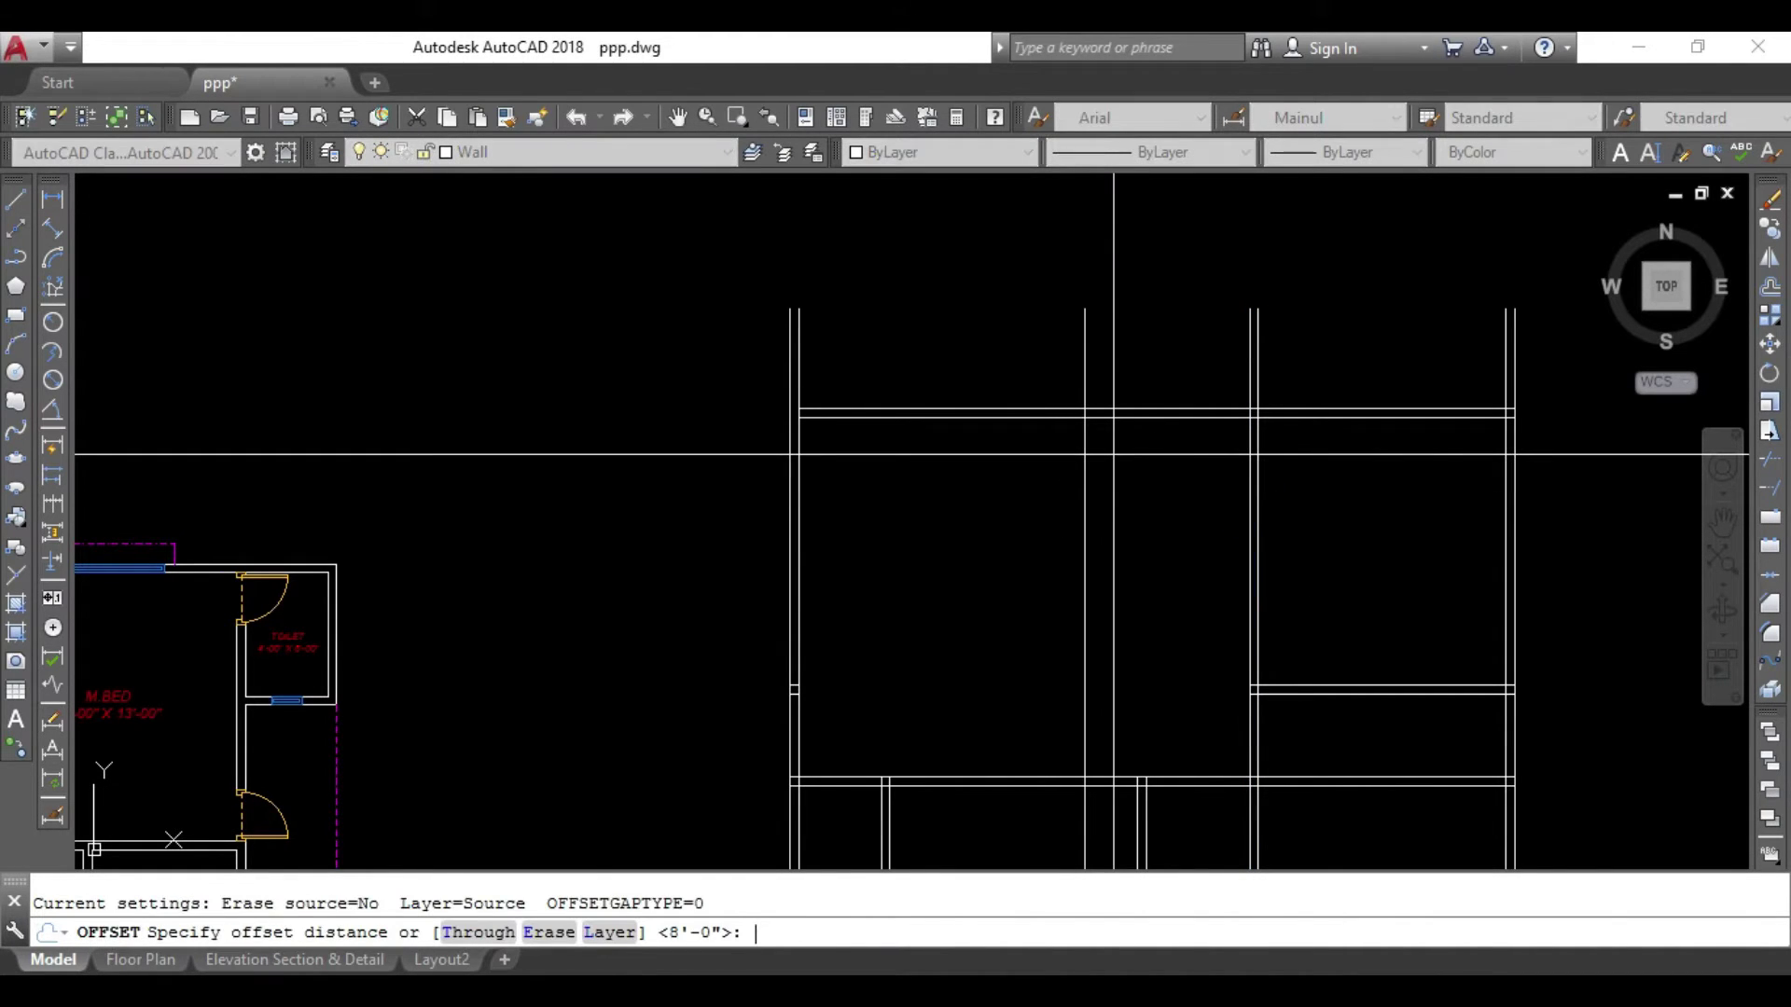
type("7'")
left_click(1133, 416)
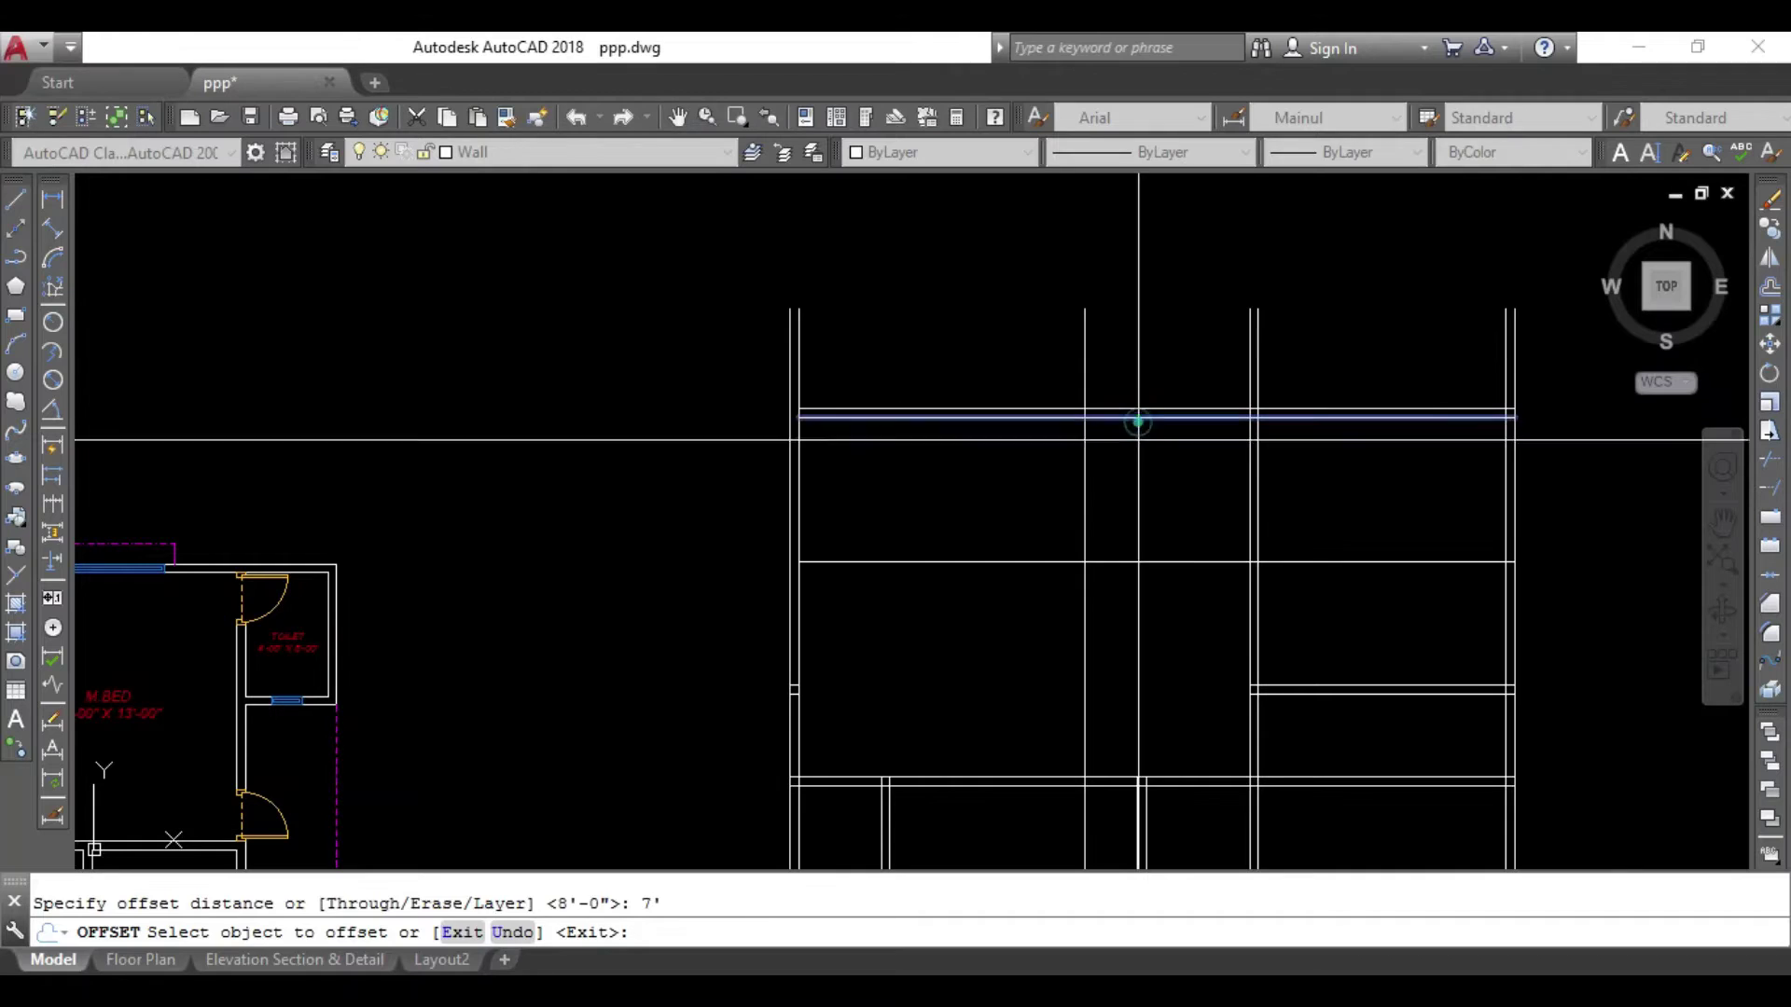
key("Escape")
key("Return")
type("5")
key("Return")
left_click(1146, 562)
left_click(1145, 671)
left_click(1077, 503)
left_click(989, 482)
Trim the overlapping wall-line pieces near the centre of the plan.
key("Escape")
scroll(1091, 699, "up", 2)
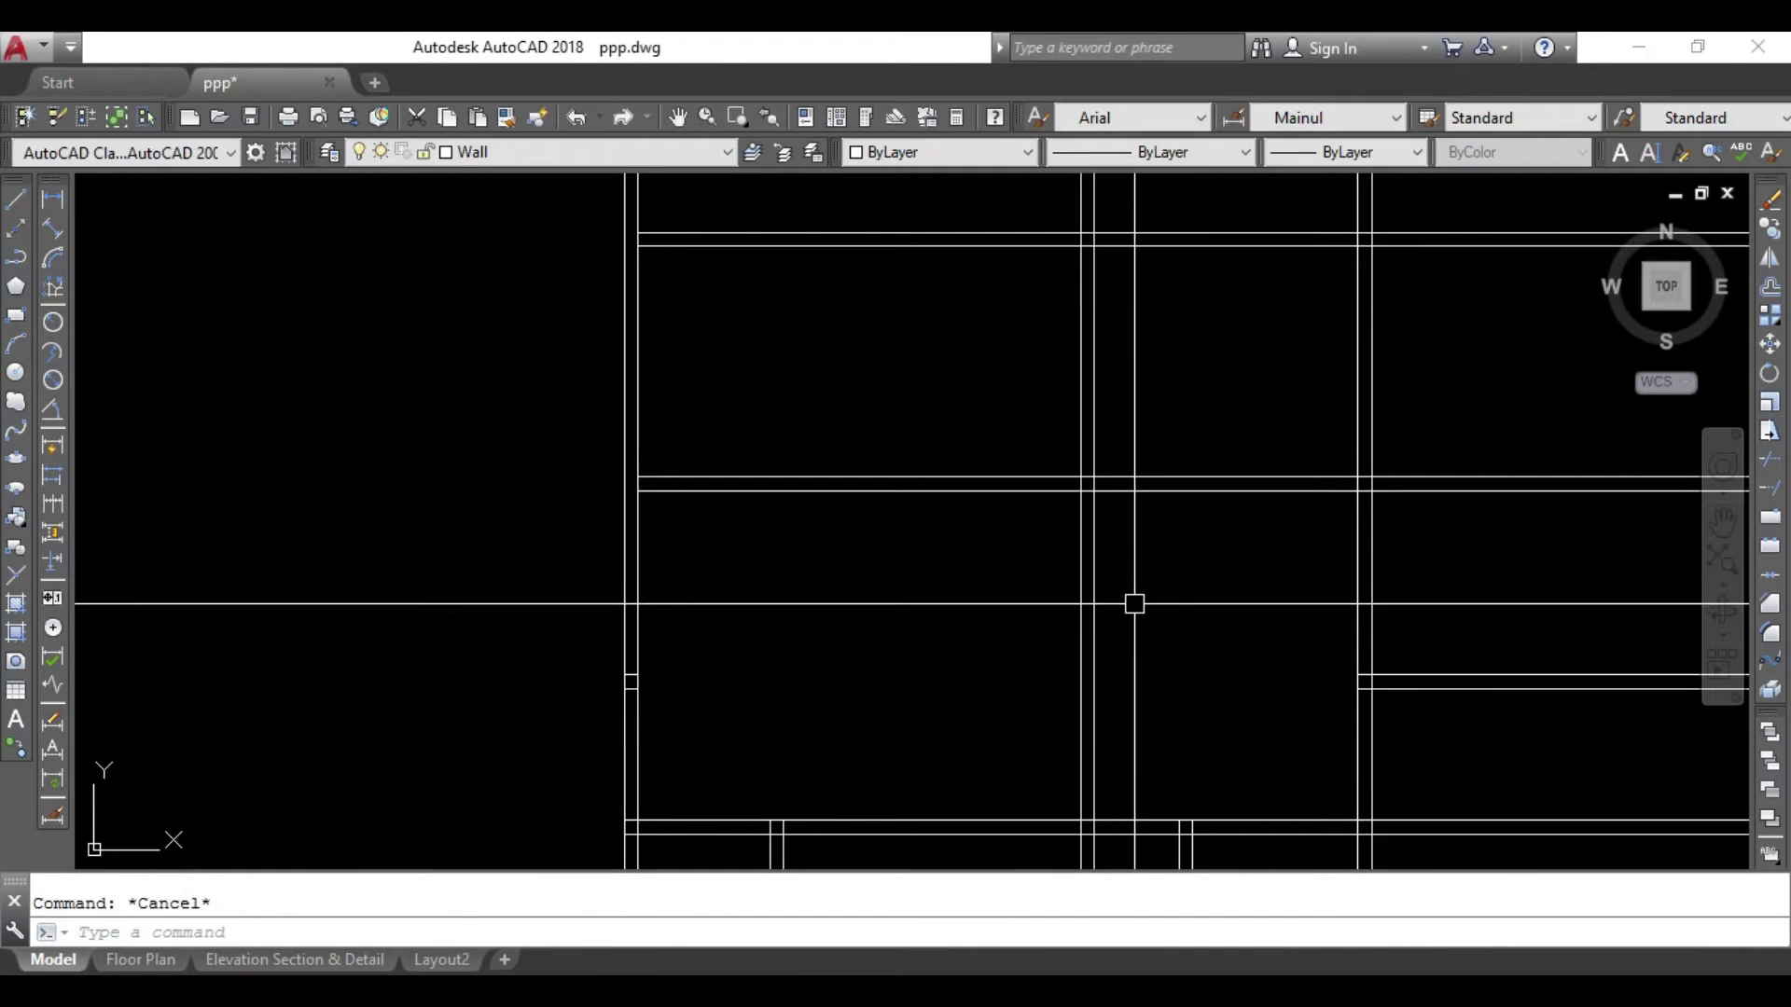
key("Return")
key("Return")
left_click(1150, 551)
left_click(1007, 615)
left_click(951, 379)
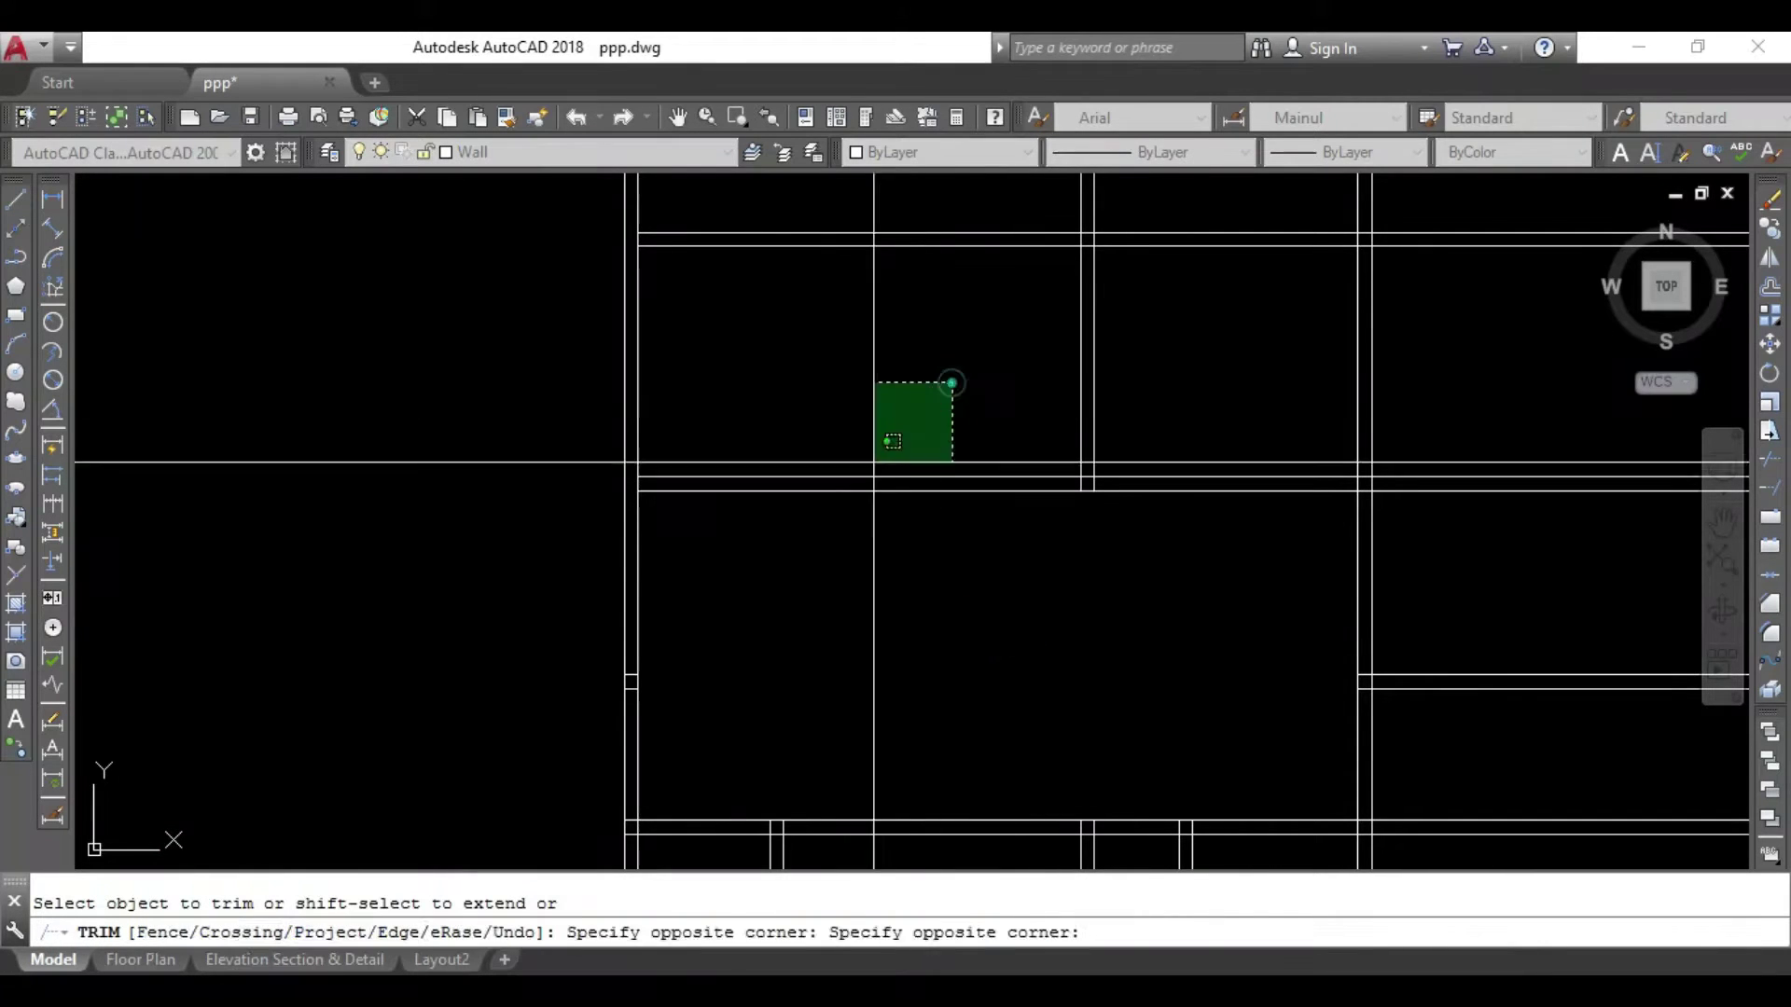
left_click(757, 550)
scroll(870, 606, "down", 2)
key("Escape")
Erase the stray vertical wall line and frame the wall plan's left side.
left_click(1085, 522)
left_click(985, 579)
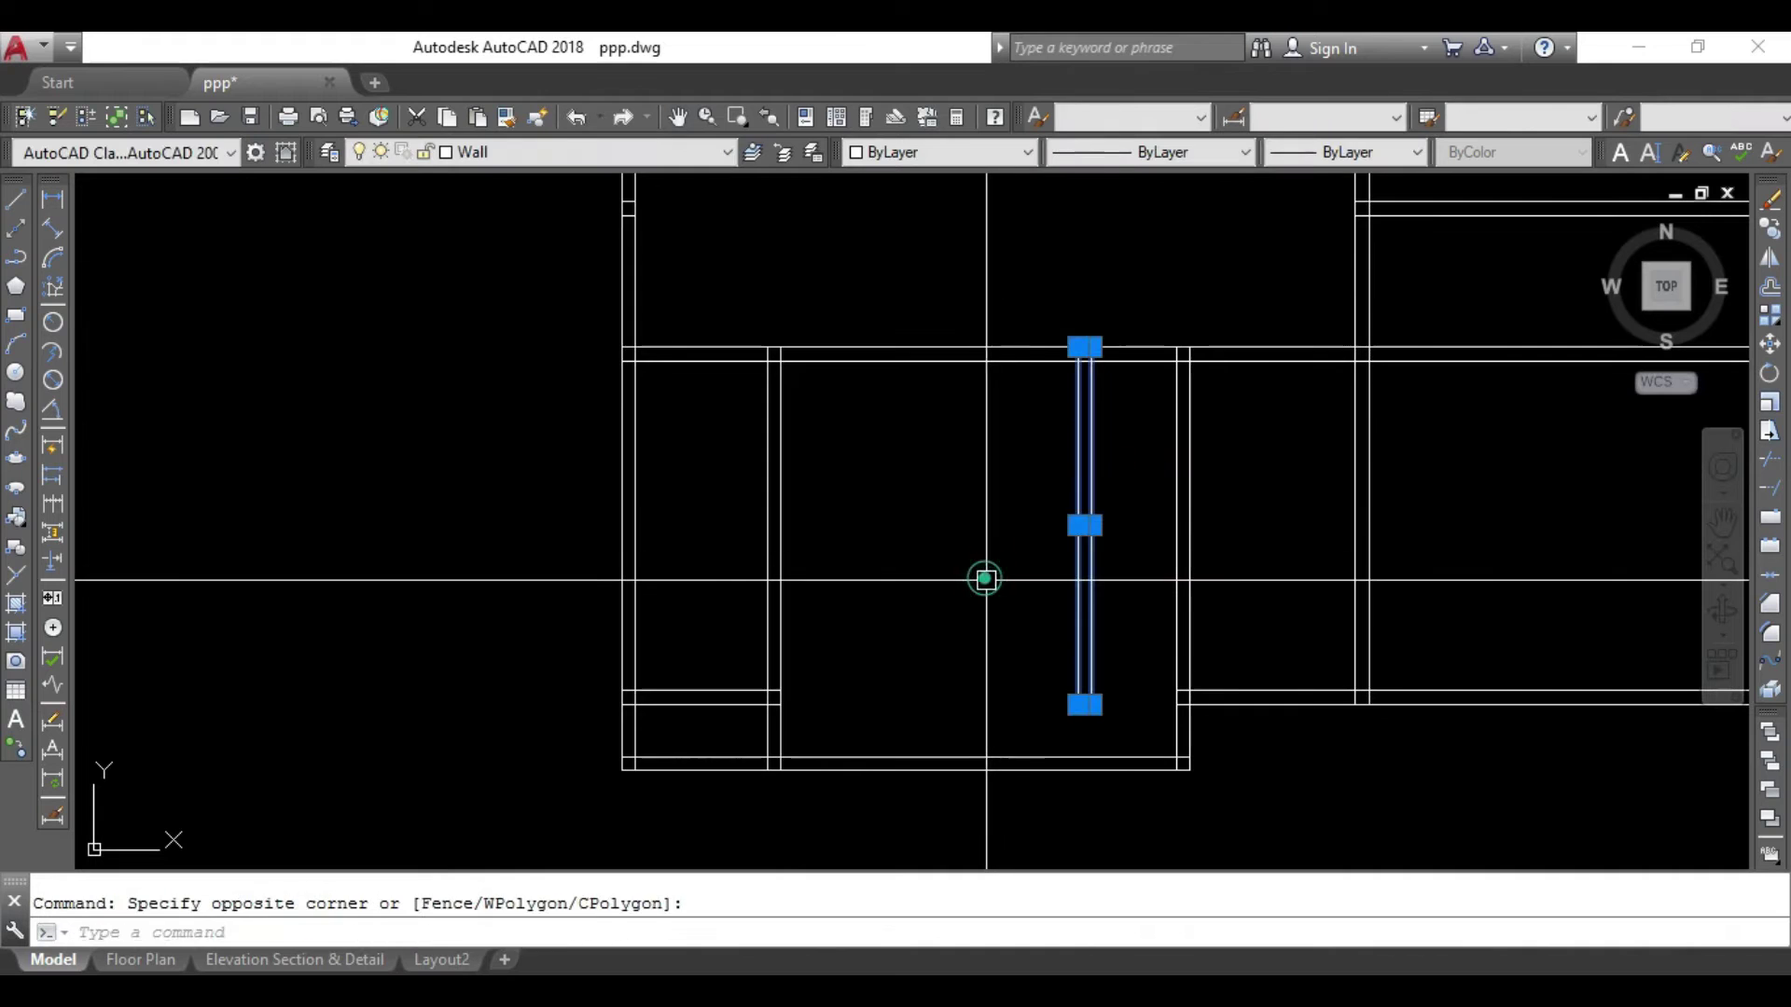
key("Delete")
scroll(986, 579, "down", 3)
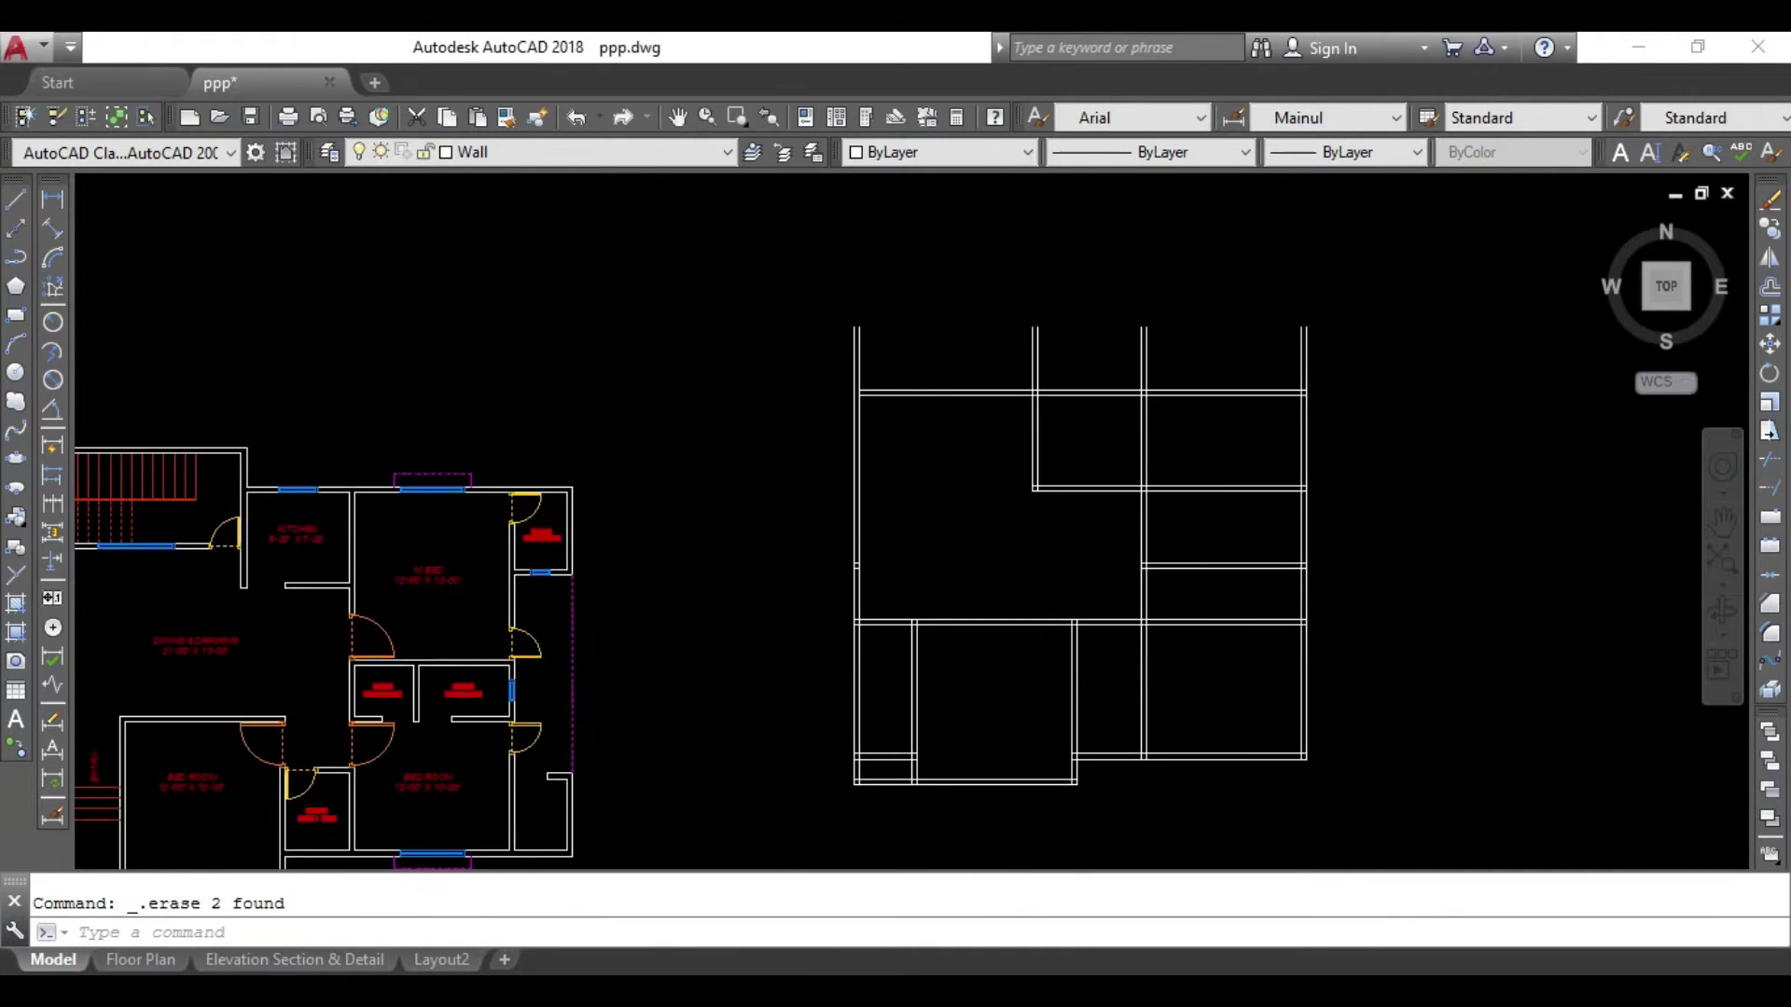
middle_click_drag(1004, 591, 1095, 728)
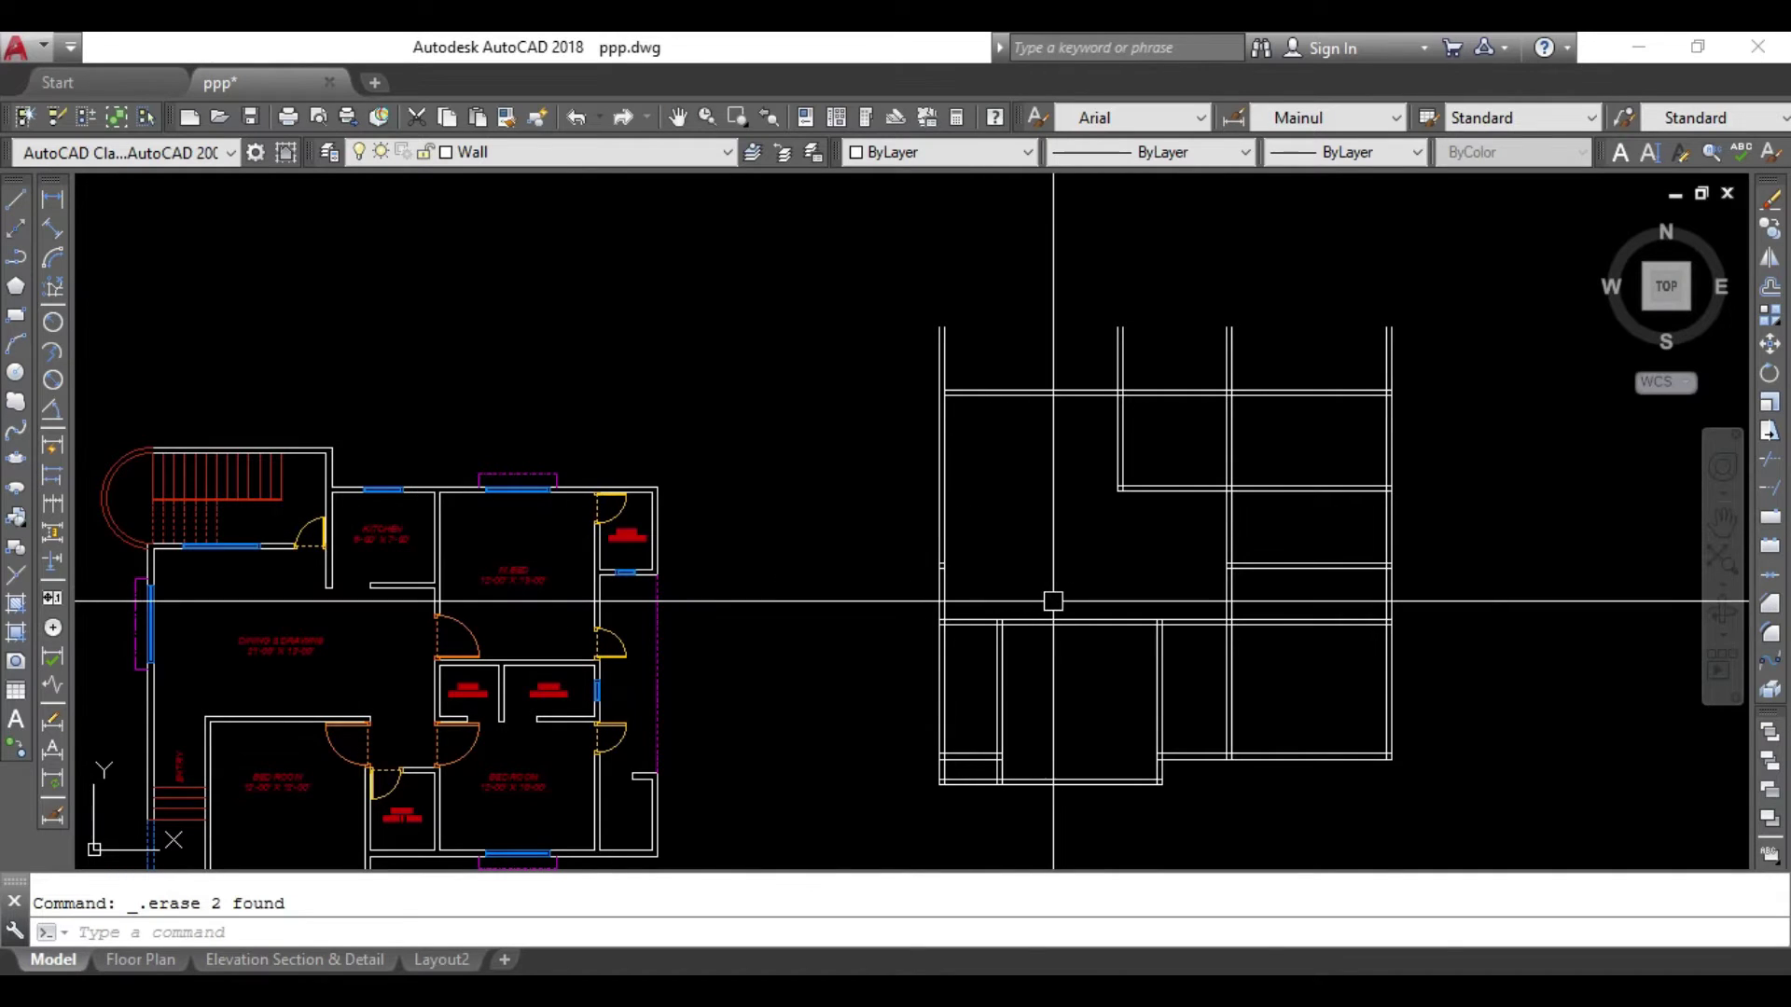
scroll(484, 607, "up", 2)
scroll(703, 620, "up", 3)
scroll(703, 599, "up", 2)
scroll(695, 609, "down", 5)
middle_click_drag(695, 609, 271, 640)
middle_click_drag(1111, 631, 831, 631)
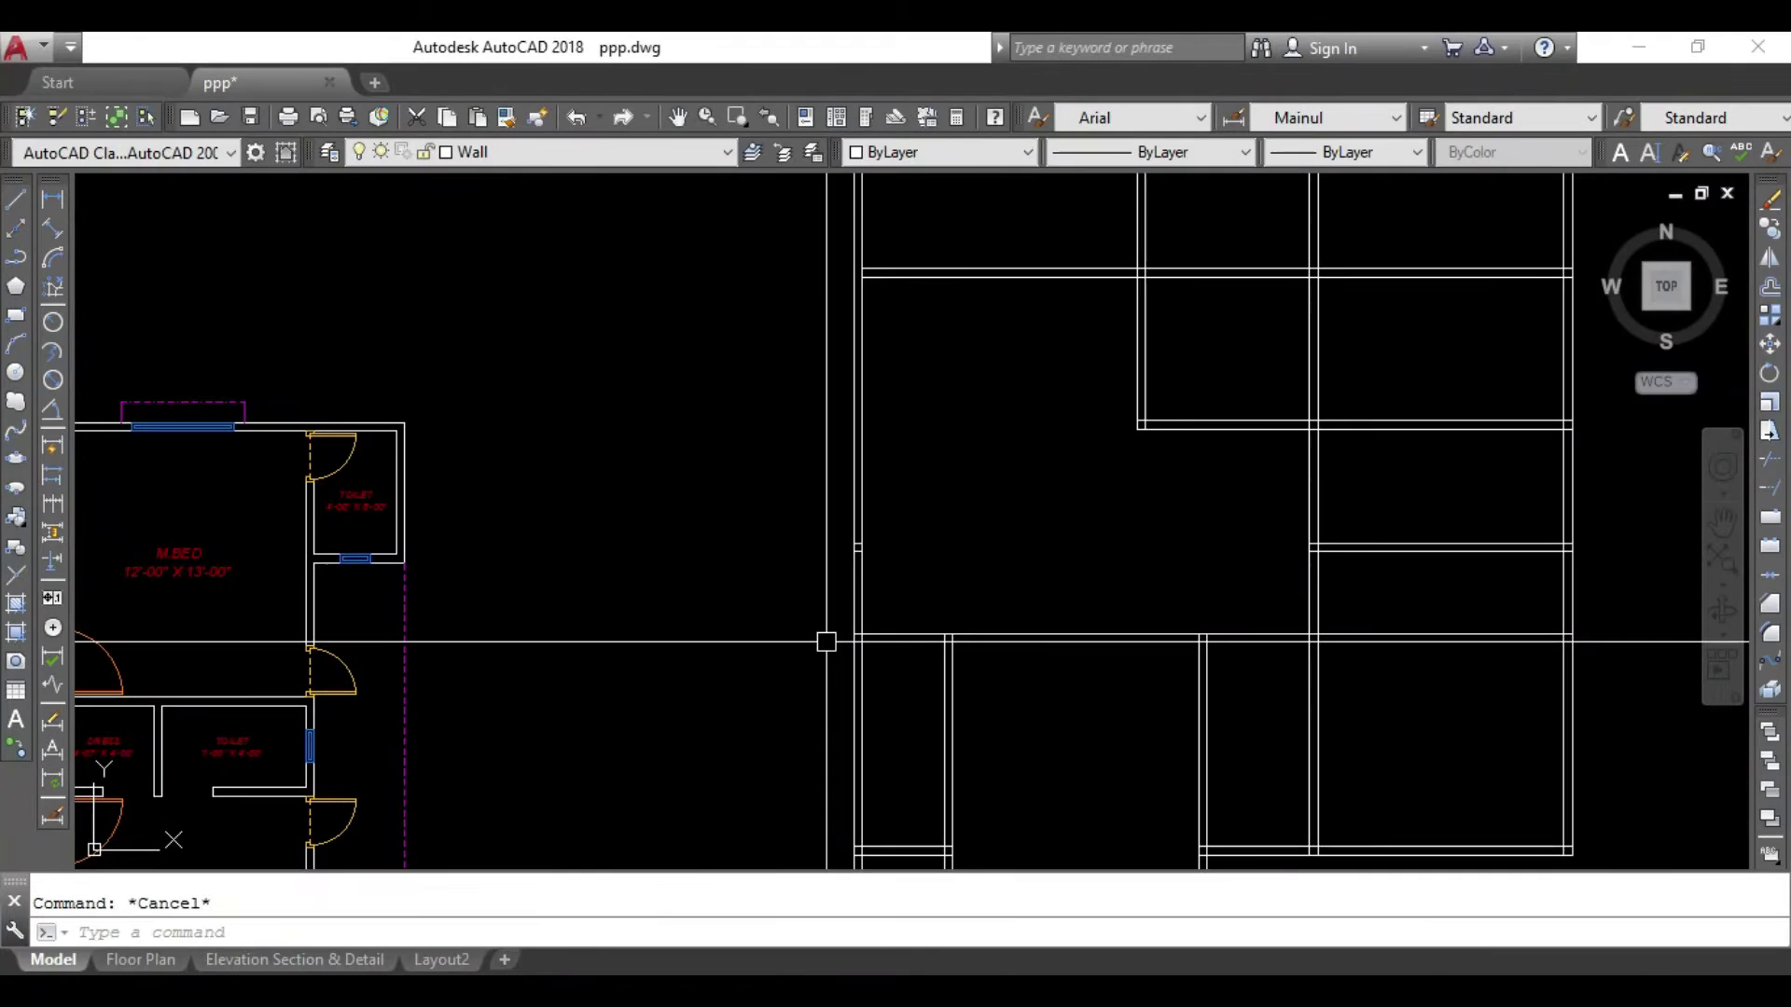
type("o")
Offset the horizontal wall line 13' upward.
key("Return")
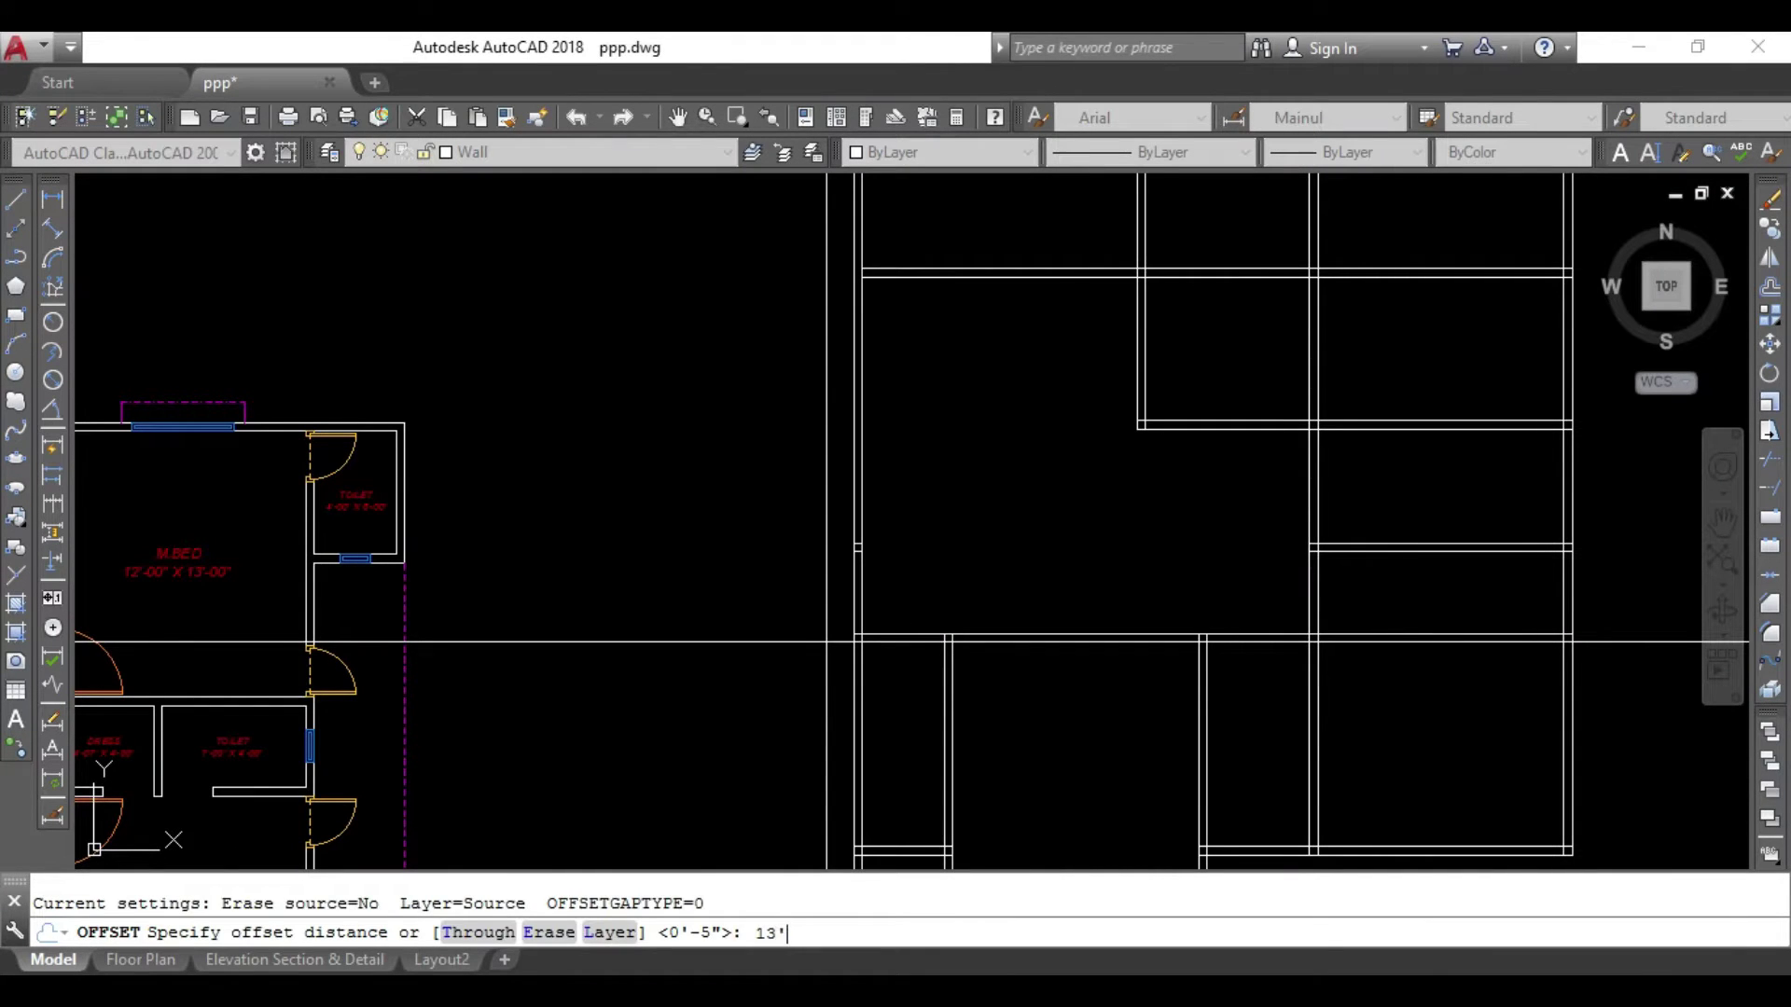
key("Return")
left_click(1021, 632)
left_click(971, 339)
middle_click_drag(1043, 467, 1063, 616)
key("Escape")
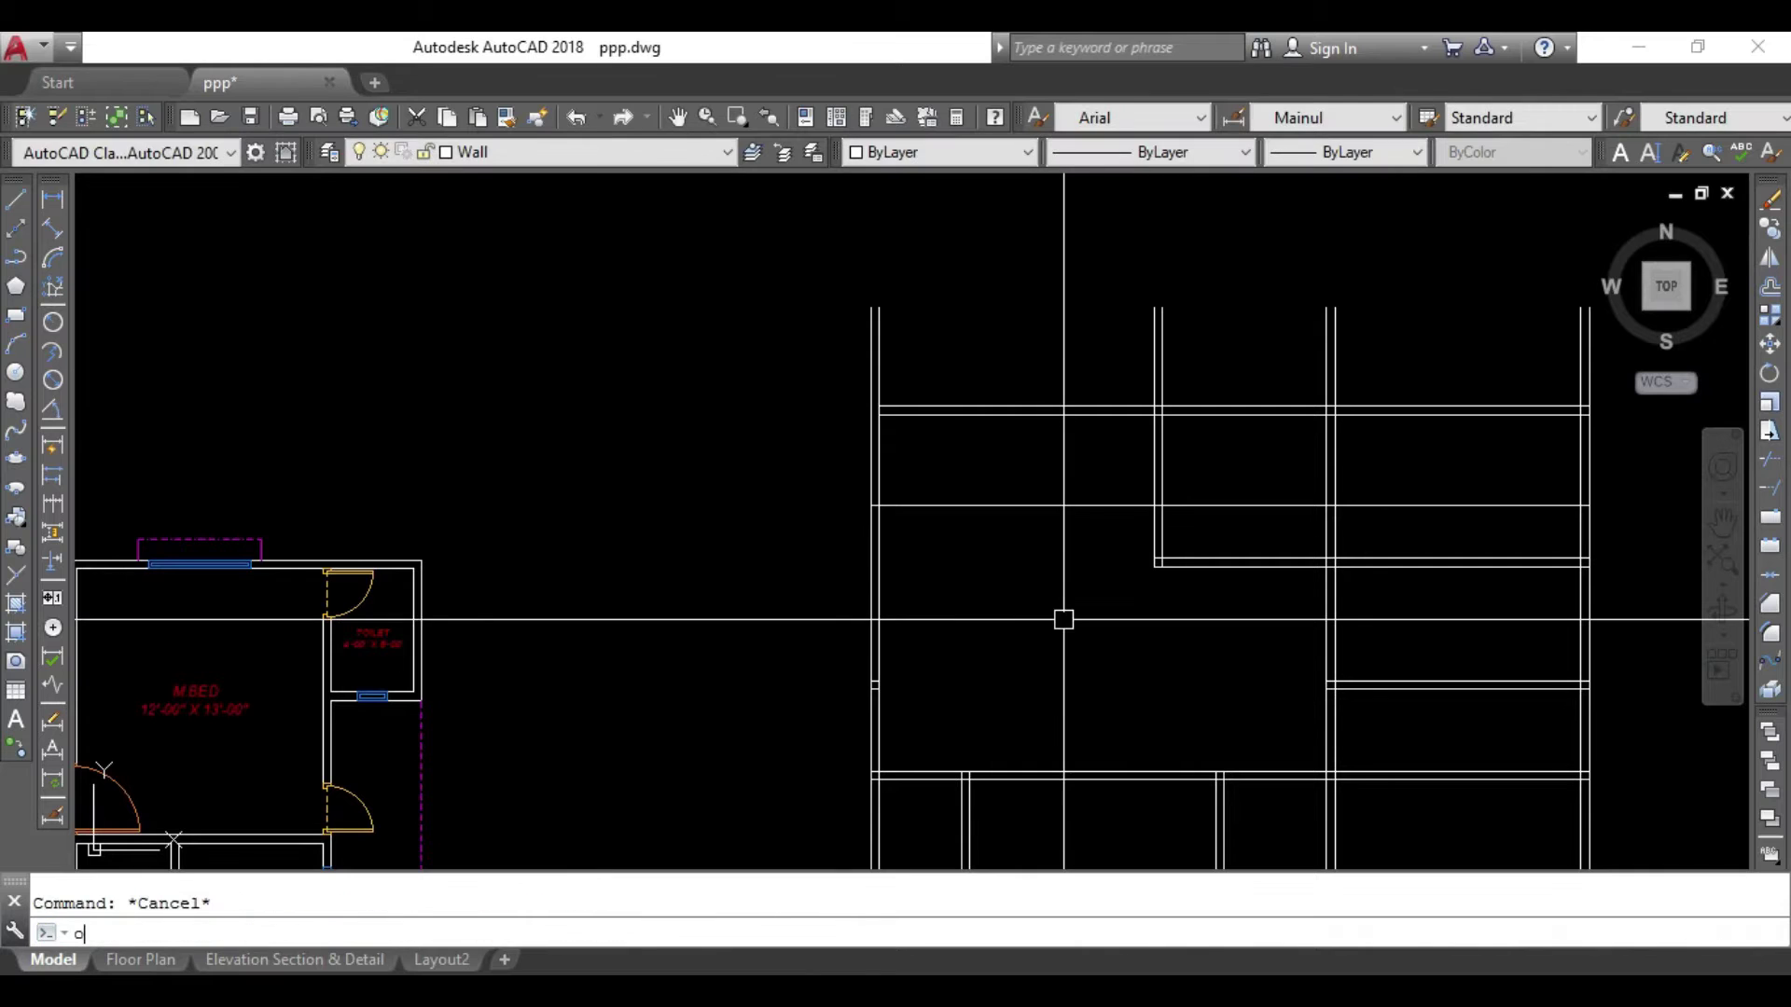
Double the new wall with a 5 offset above it and trim the left overhangs.
key("Return")
type("5")
key("Return")
left_click(1040, 505)
left_click(1031, 251)
scroll(817, 555, "down", 3)
middle_click_drag(1027, 470, 1106, 484)
key("Escape")
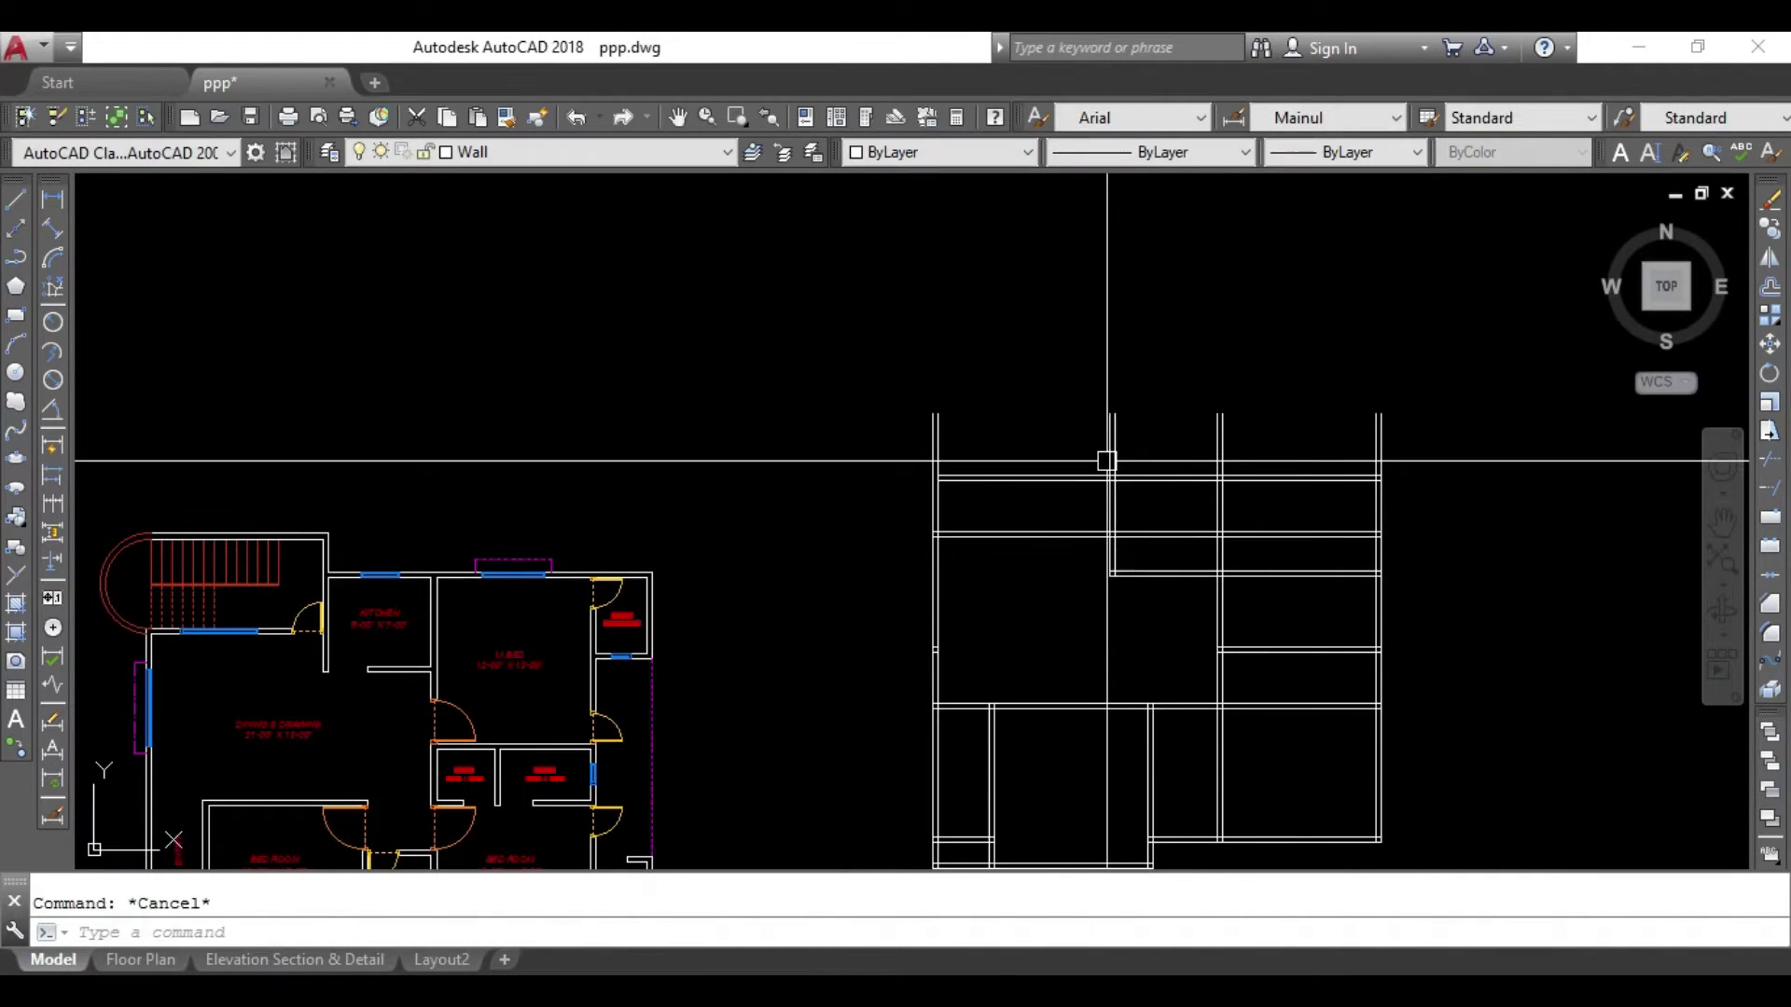
key("Return")
key("Return")
left_click_drag(1081, 455, 1020, 484)
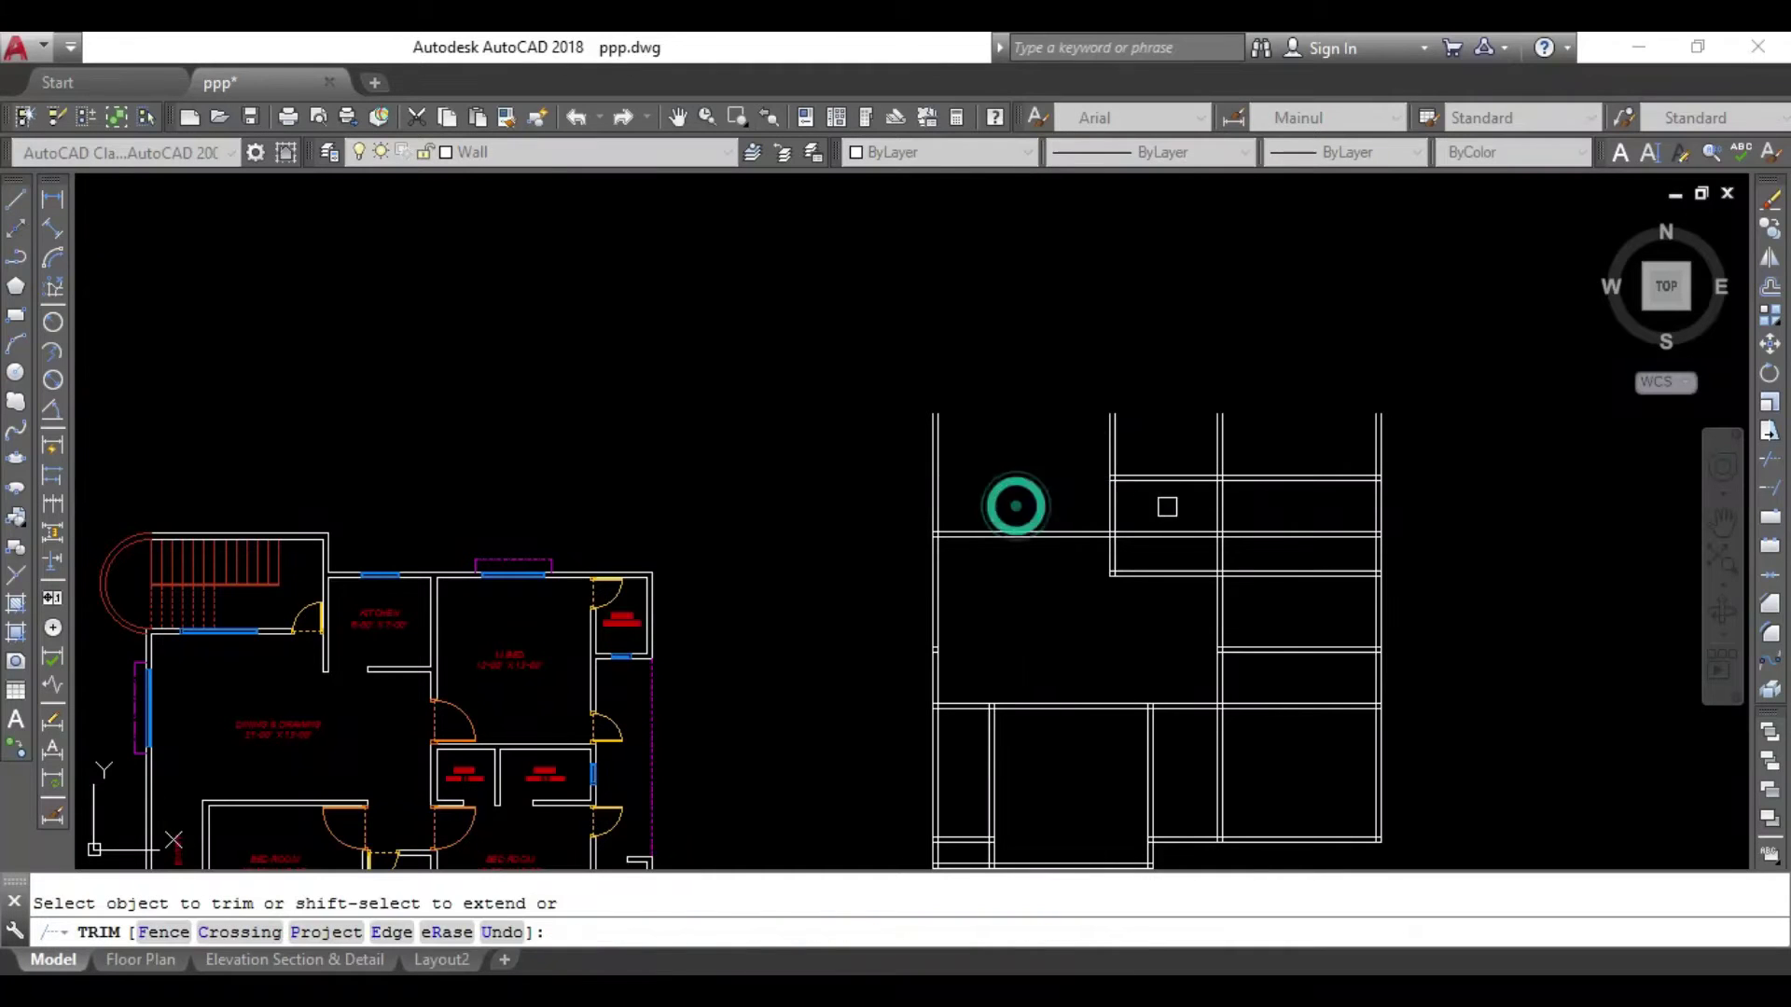
key("Escape")
Offset an upper-room horizontal wall line 7' upward.
left_click(1331, 514)
left_click(1296, 559)
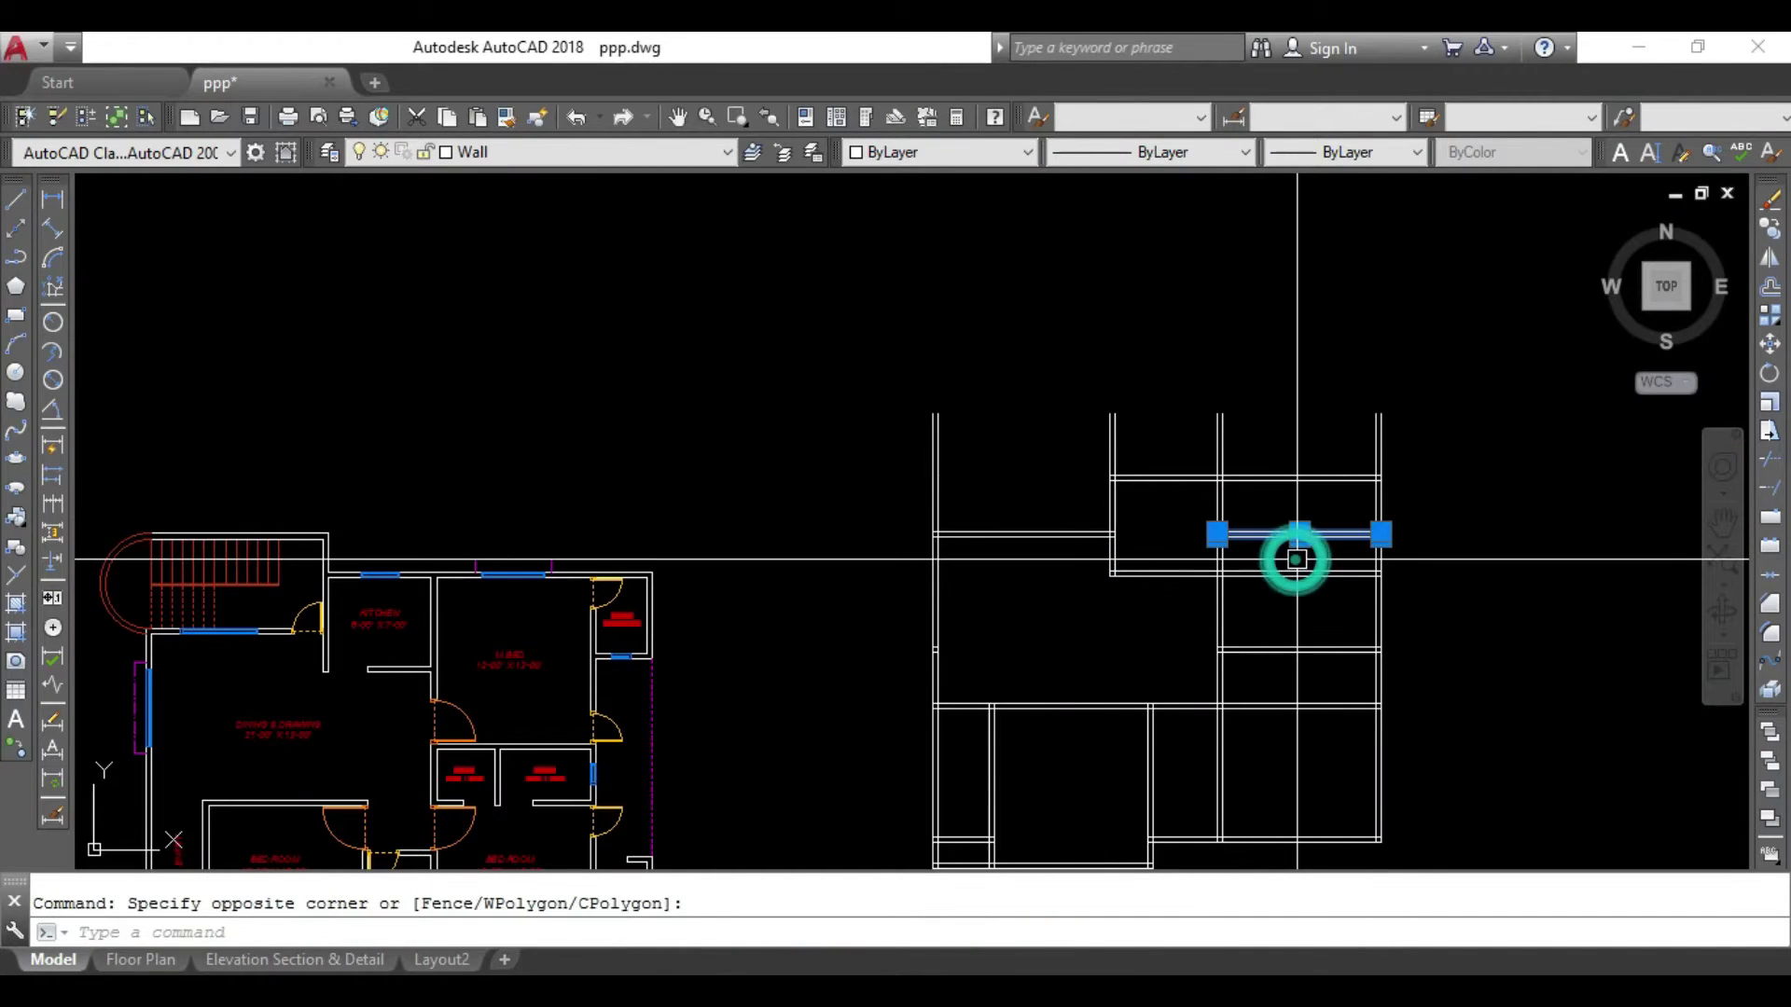
type("o")
key("Return")
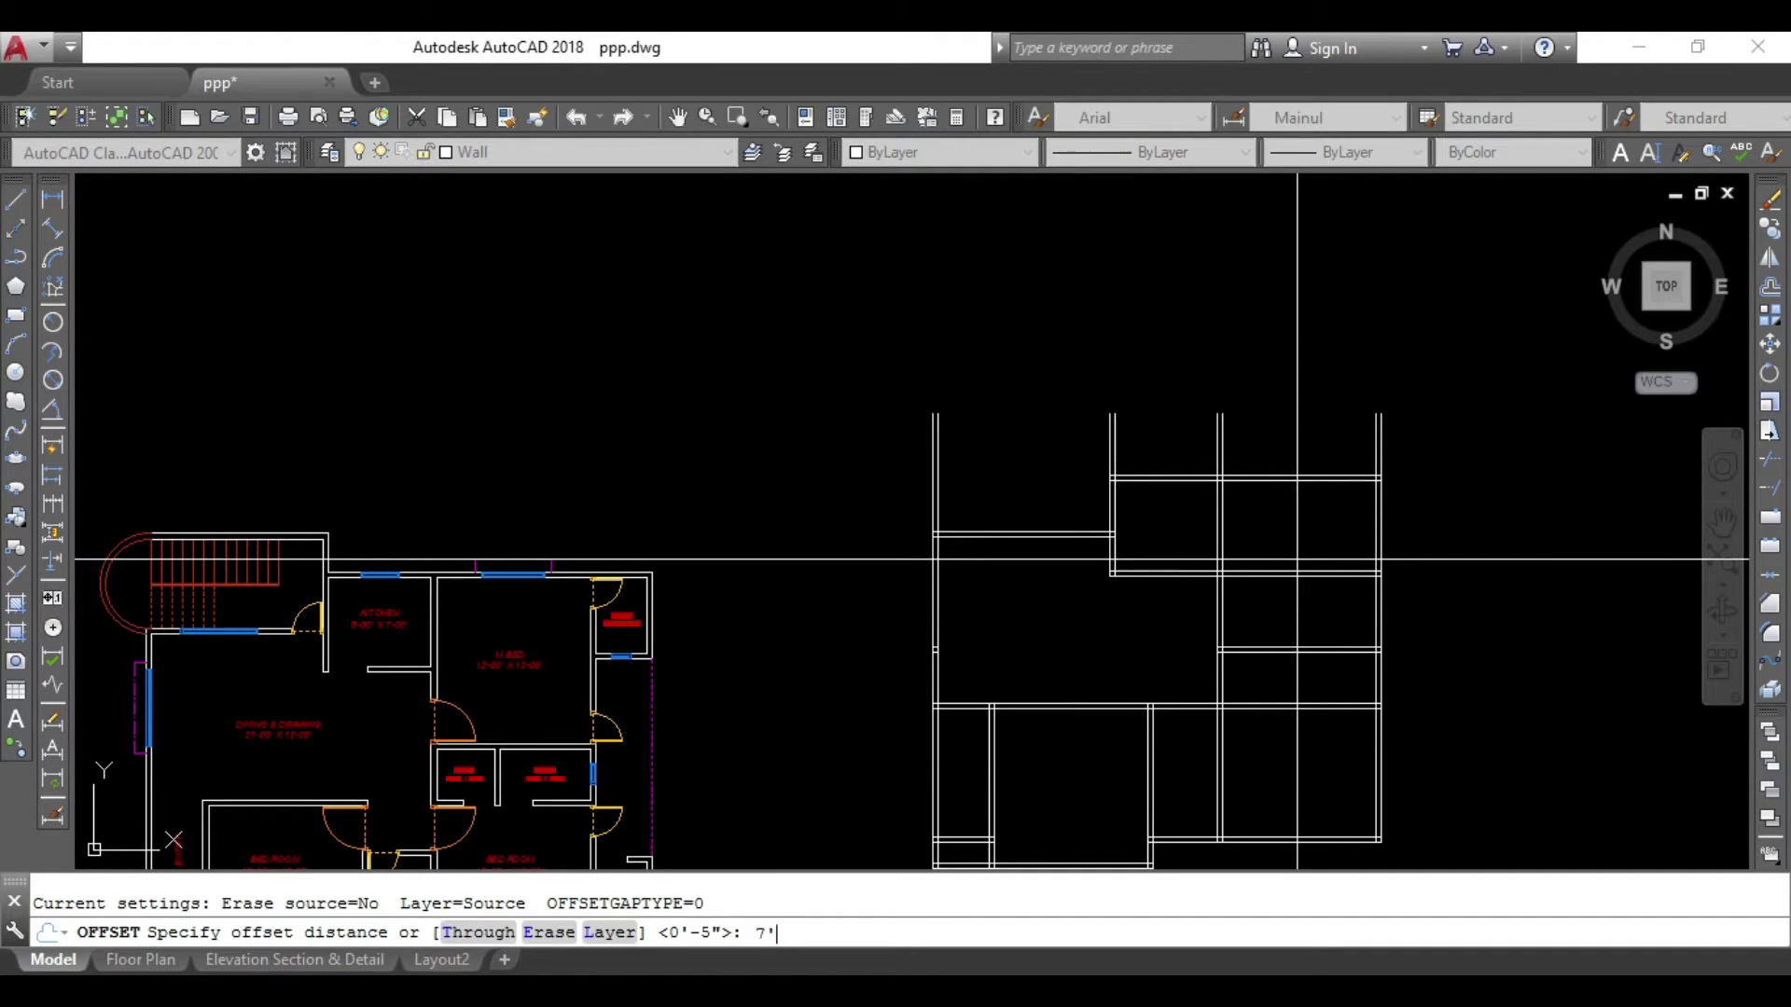
key("Return")
left_click(1039, 533)
left_click(1030, 383)
key("Escape")
Offset that new 7' wall line by 5 to form its second face.
key("Return")
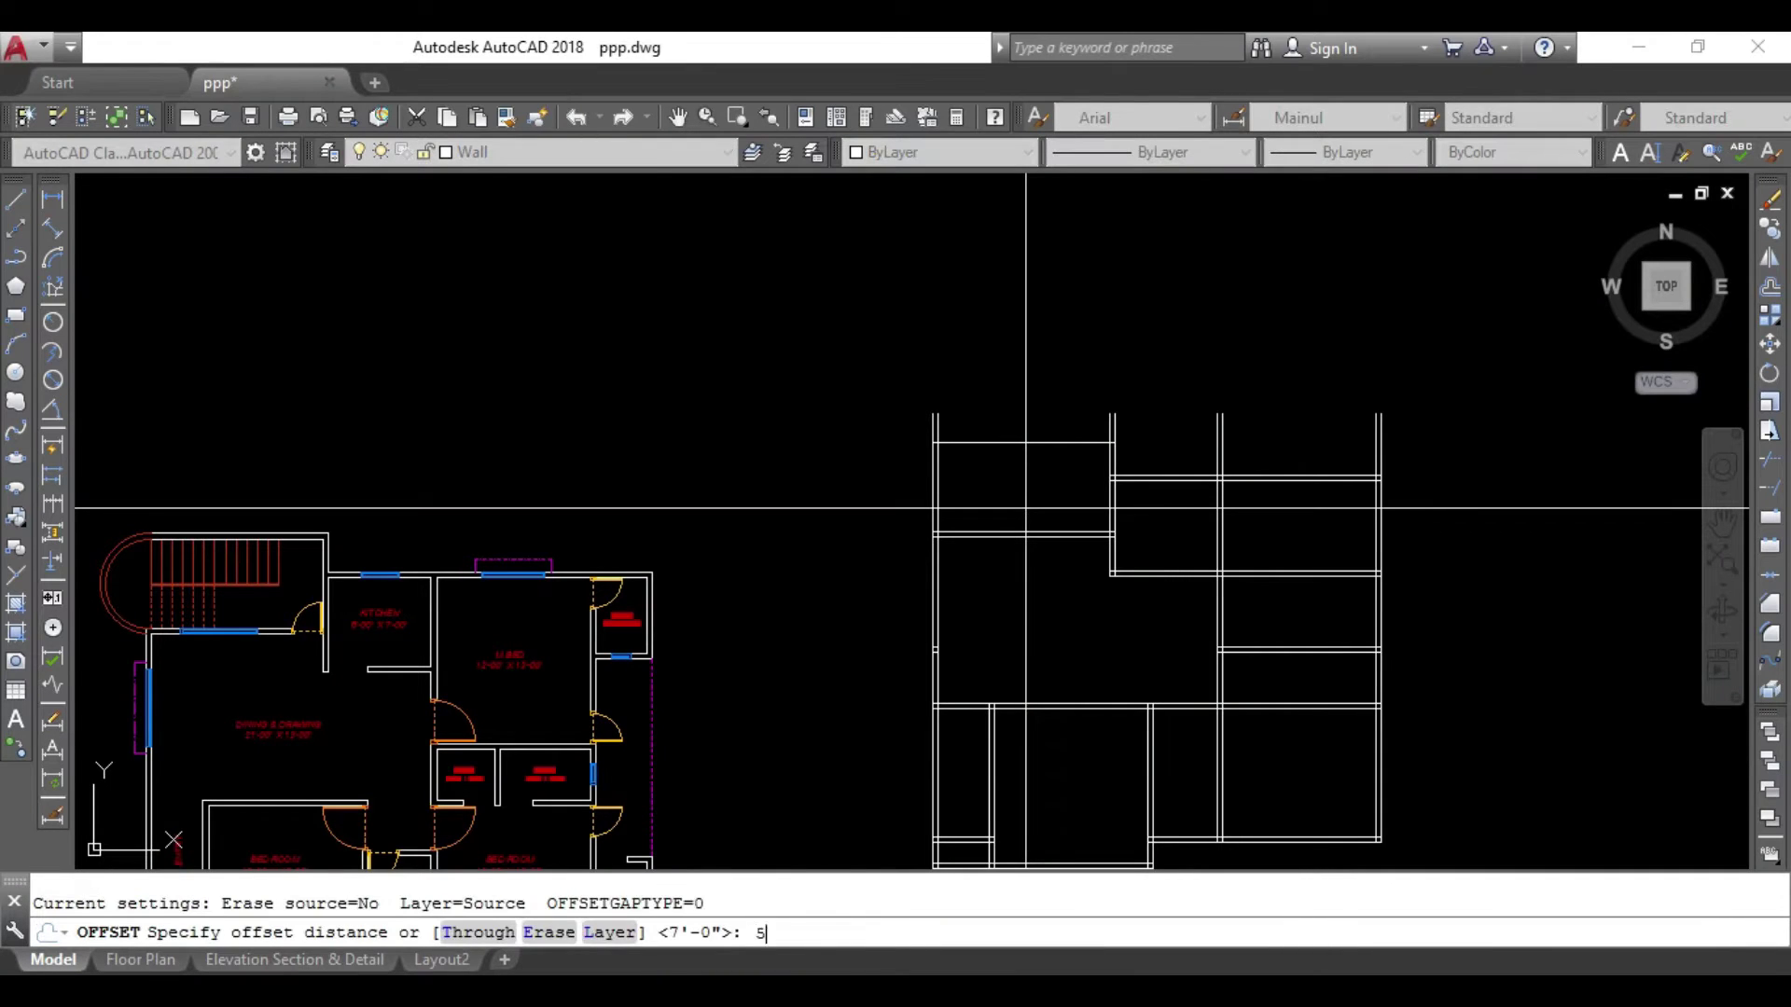
key("Return")
left_click(996, 445)
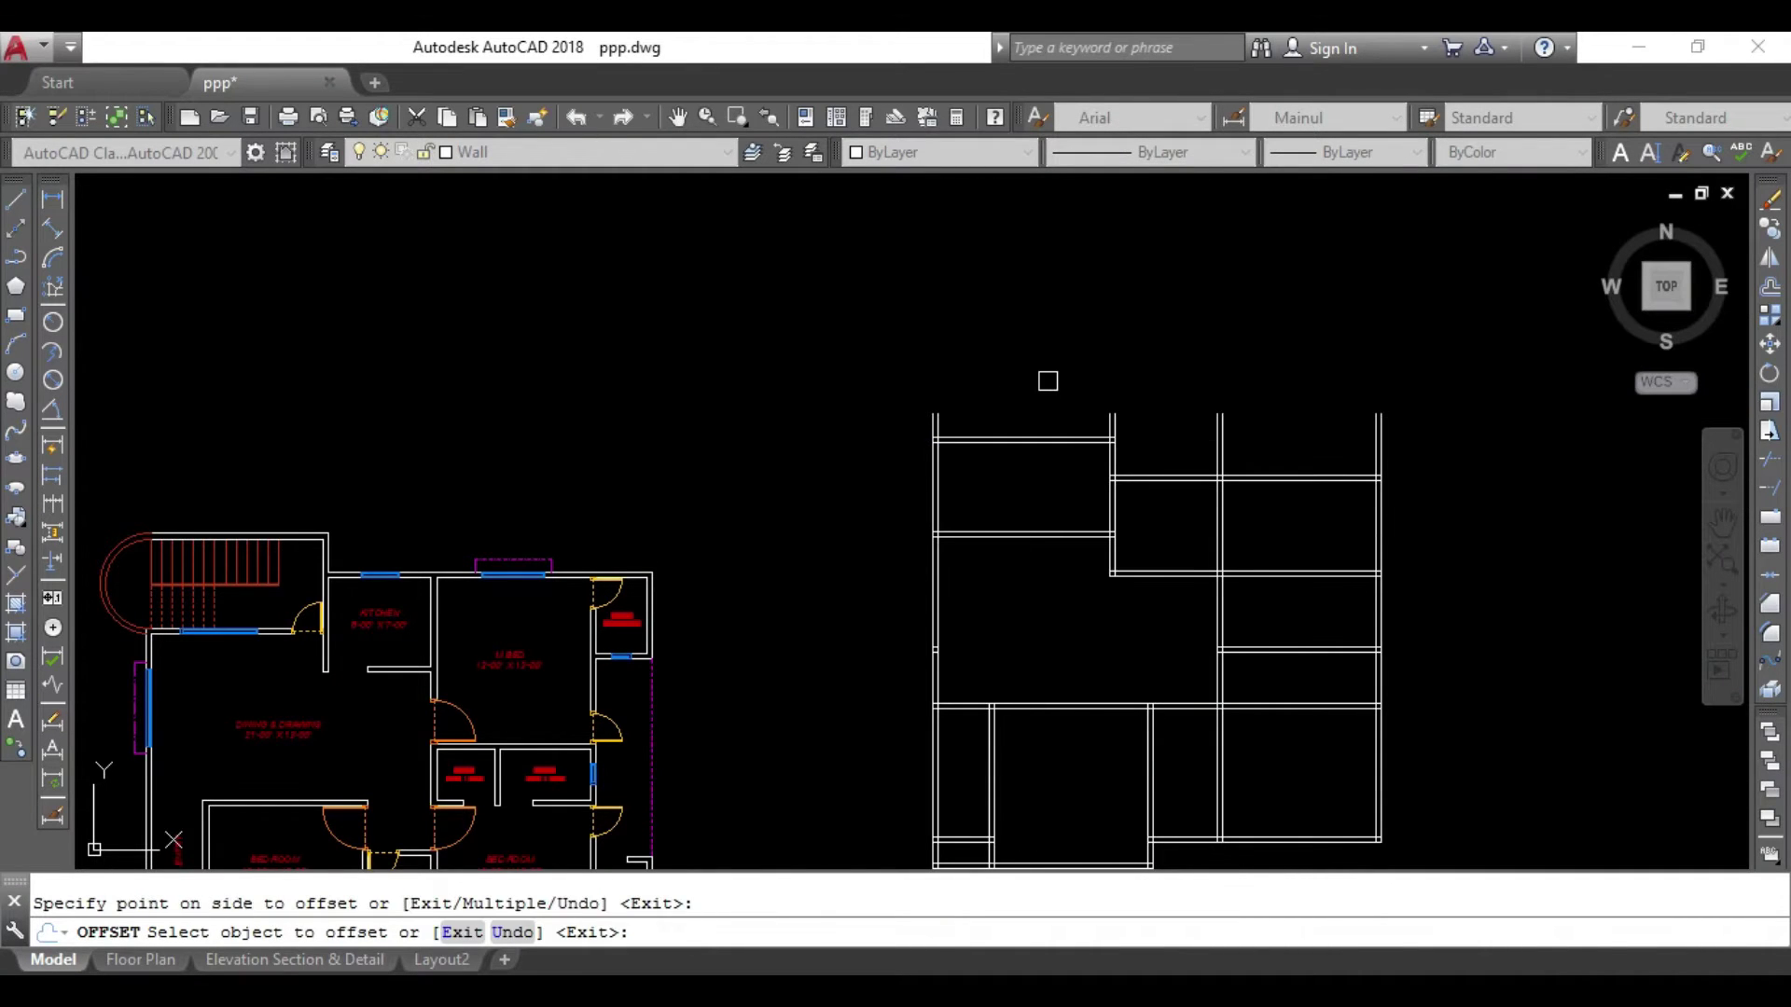
middle_click_drag(1047, 381, 1099, 395)
key("Escape")
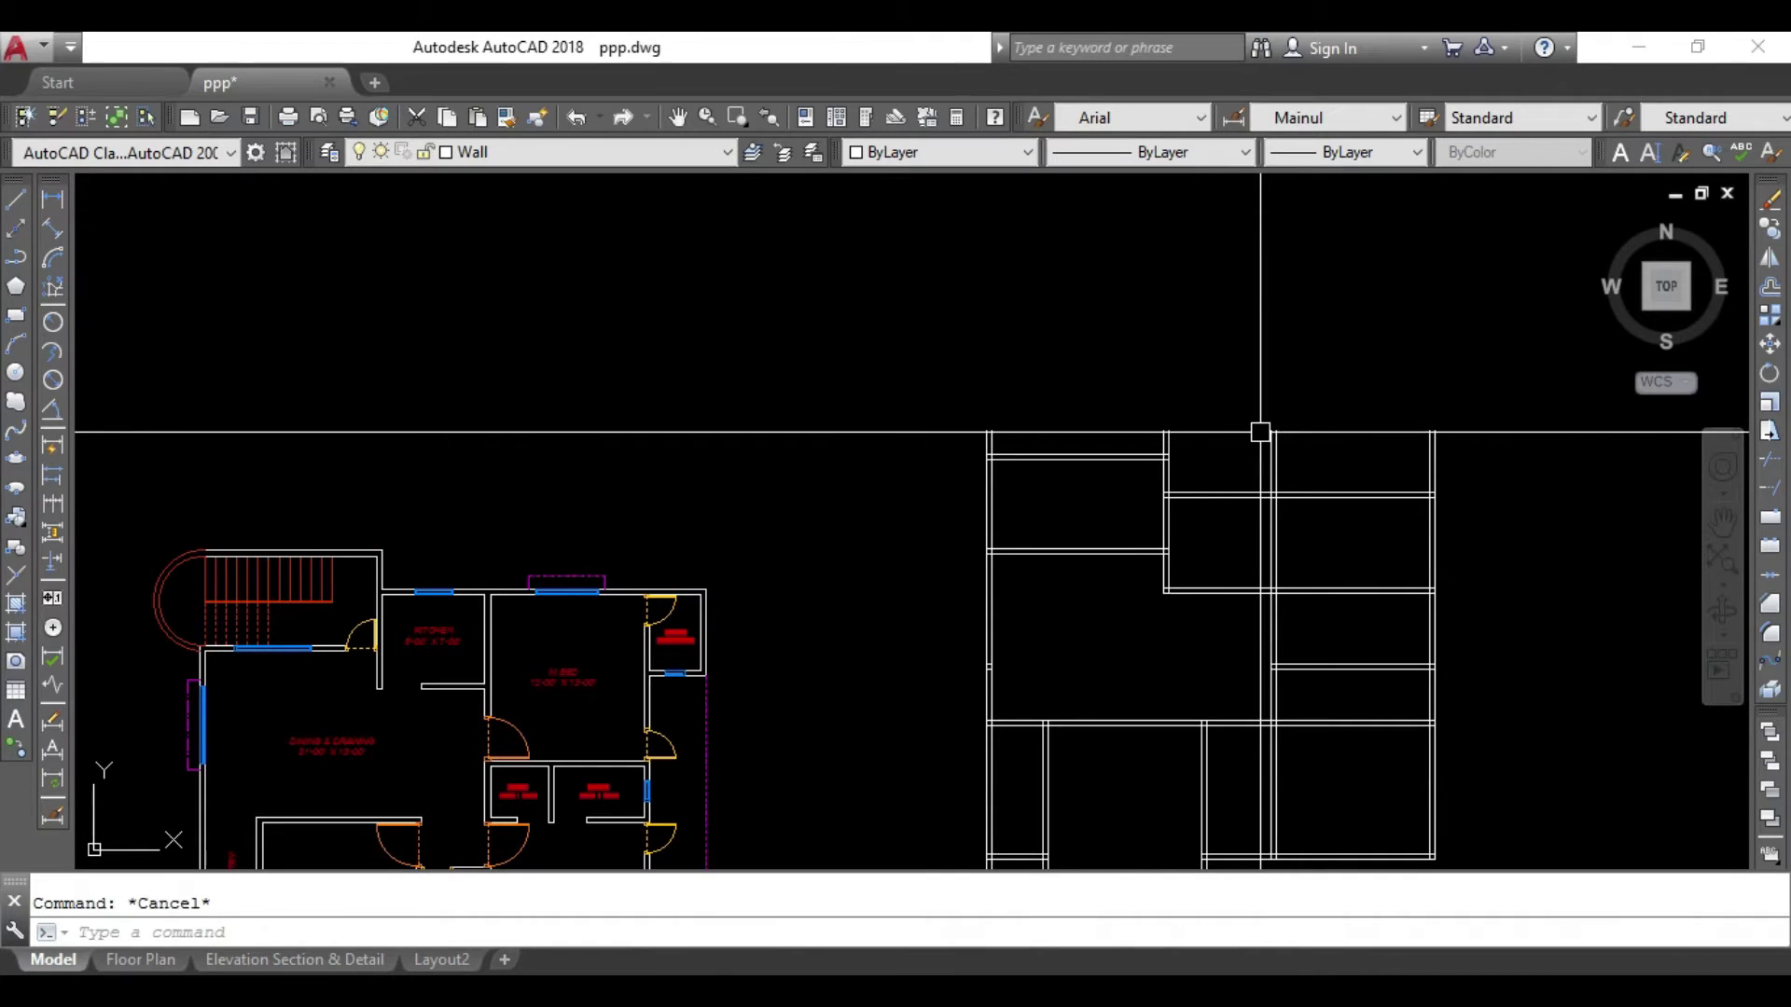
type("tr")
Crossing-trim the wall-line stubs sticking out above the top wall.
key("Return")
key("Return")
left_click(1516, 400)
left_click(1251, 463)
left_click(1204, 385)
left_click(919, 440)
middle_click_drag(1078, 526, 1064, 438)
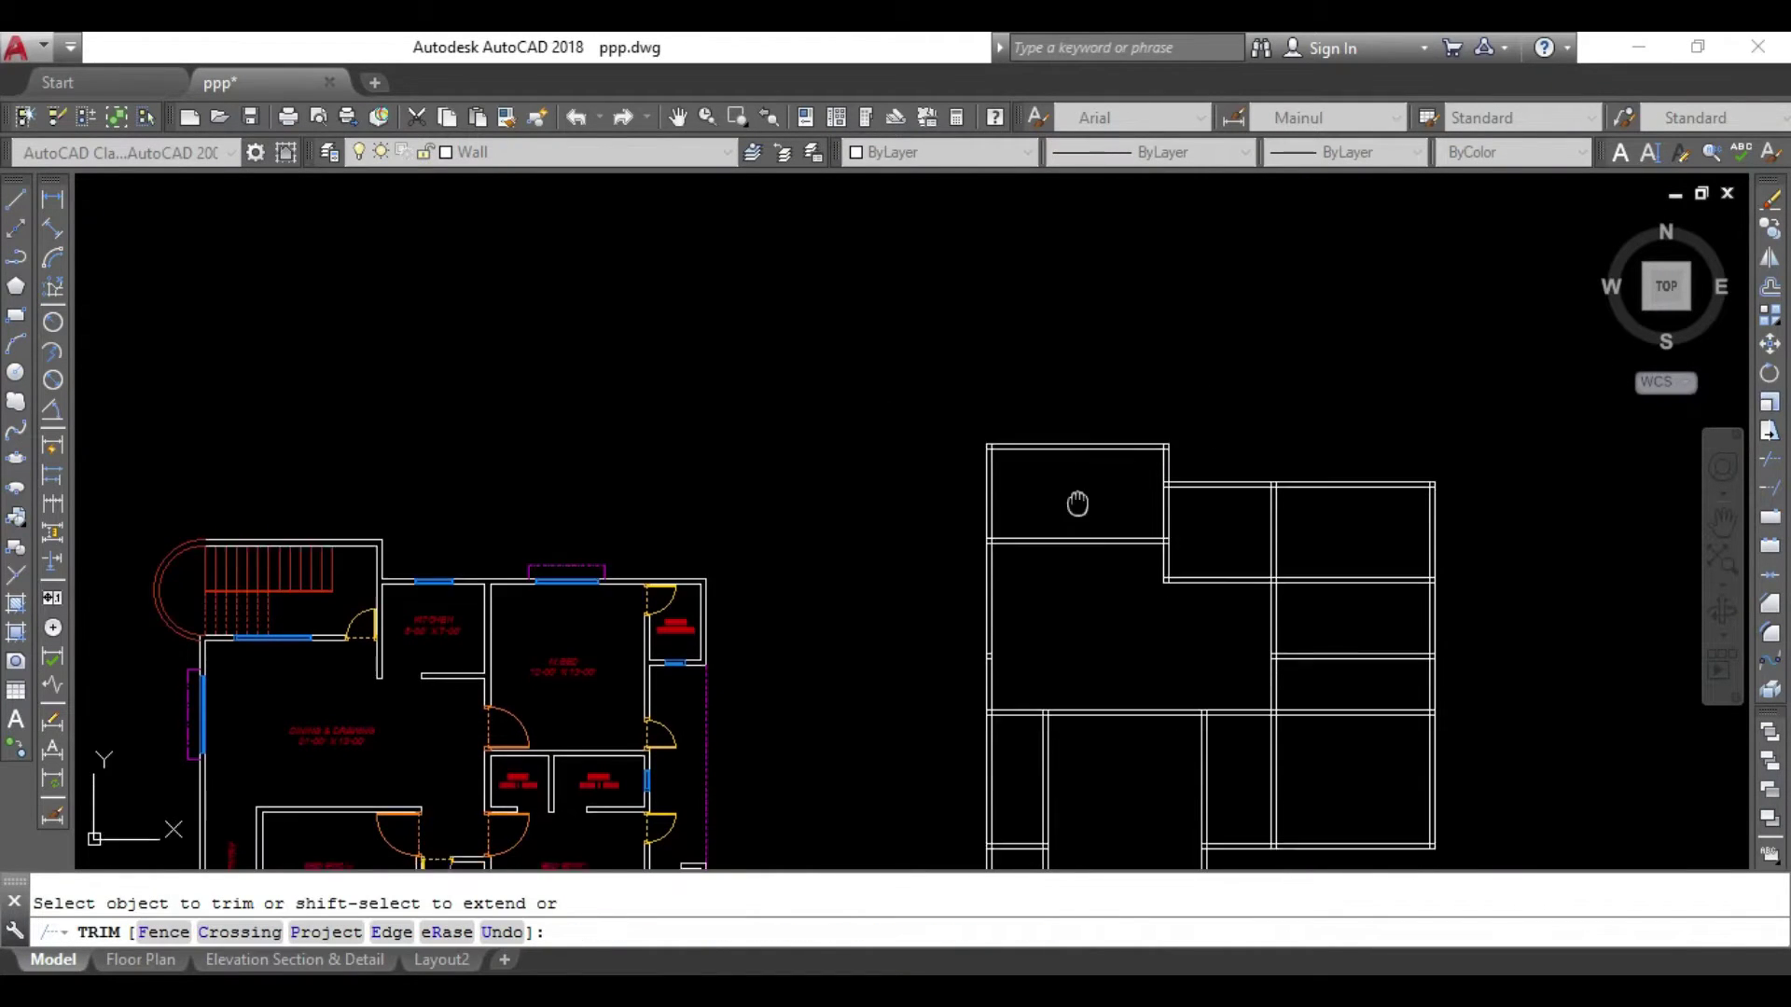
middle_click_drag(1113, 560, 1096, 458)
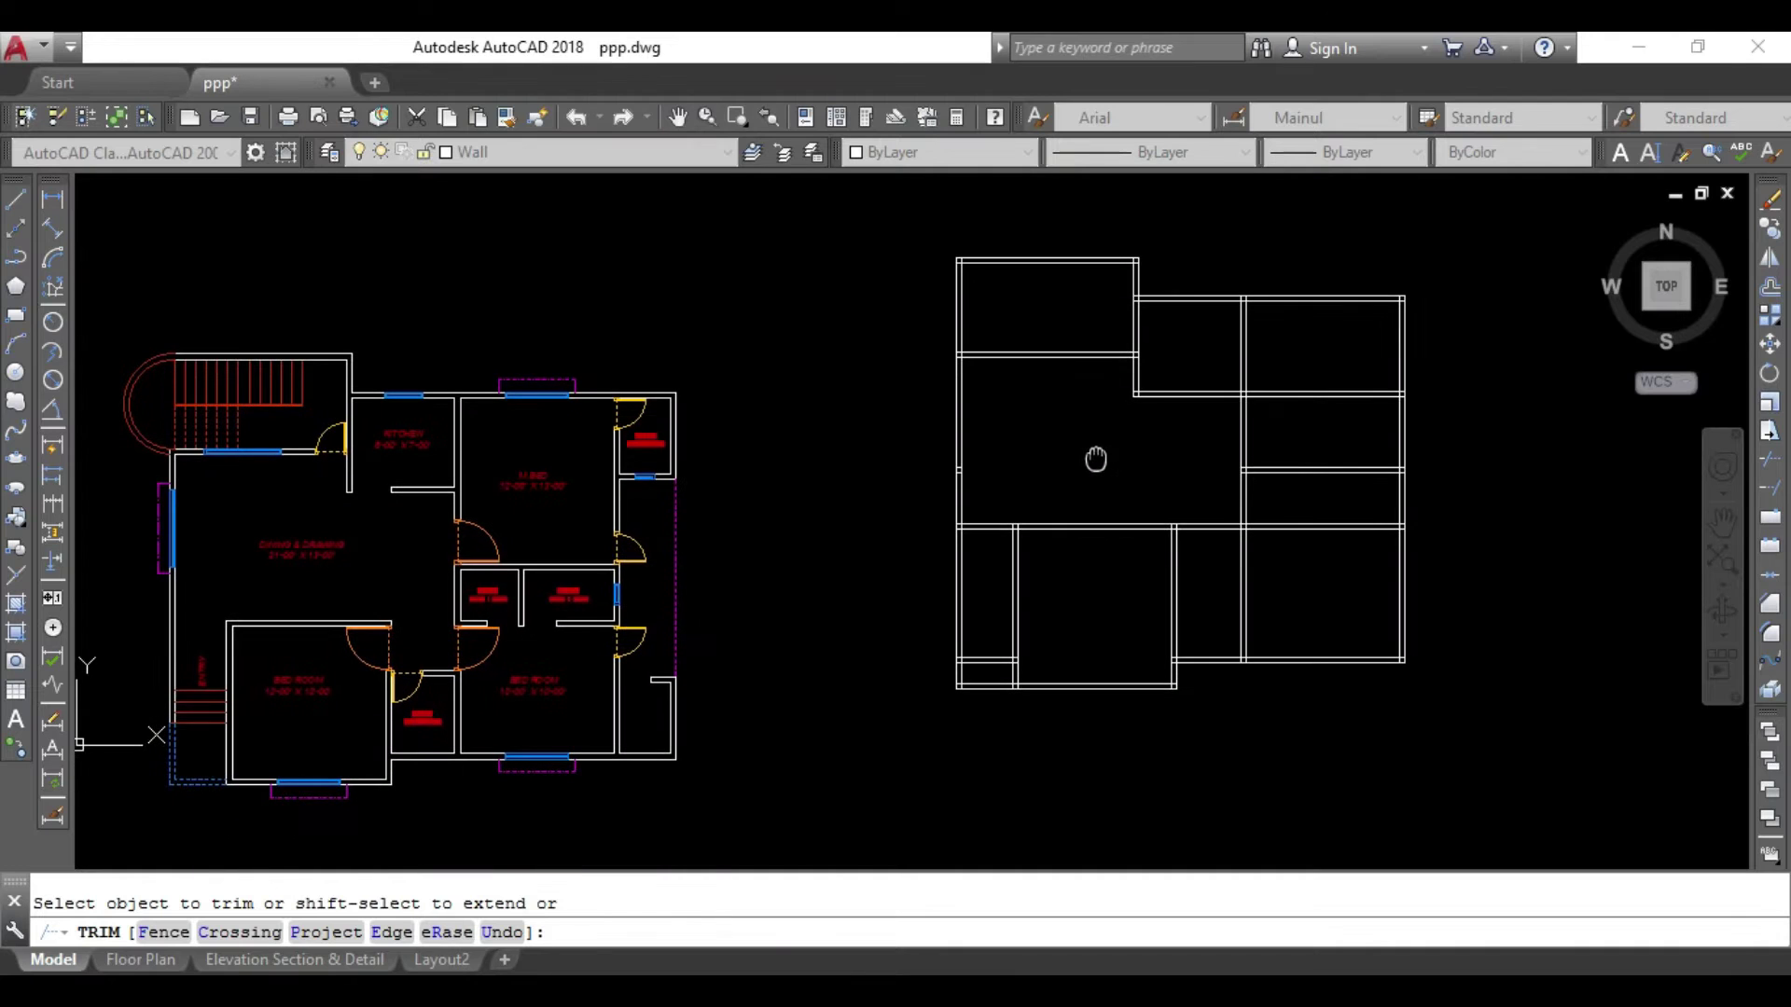
Trim further junctions while panning across the right-hand wall plan.
scroll(1062, 474, "up", 2)
scroll(991, 467, "up", 3)
left_click(970, 559)
left_click(992, 467)
scroll(947, 612, "down", 3)
mouse_move(947, 612)
middle_mouse_down()
mouse_move(1186, 609)
mouse_move(1138, 579)
middle_mouse_up()
scroll(1147, 583, "down", 2)
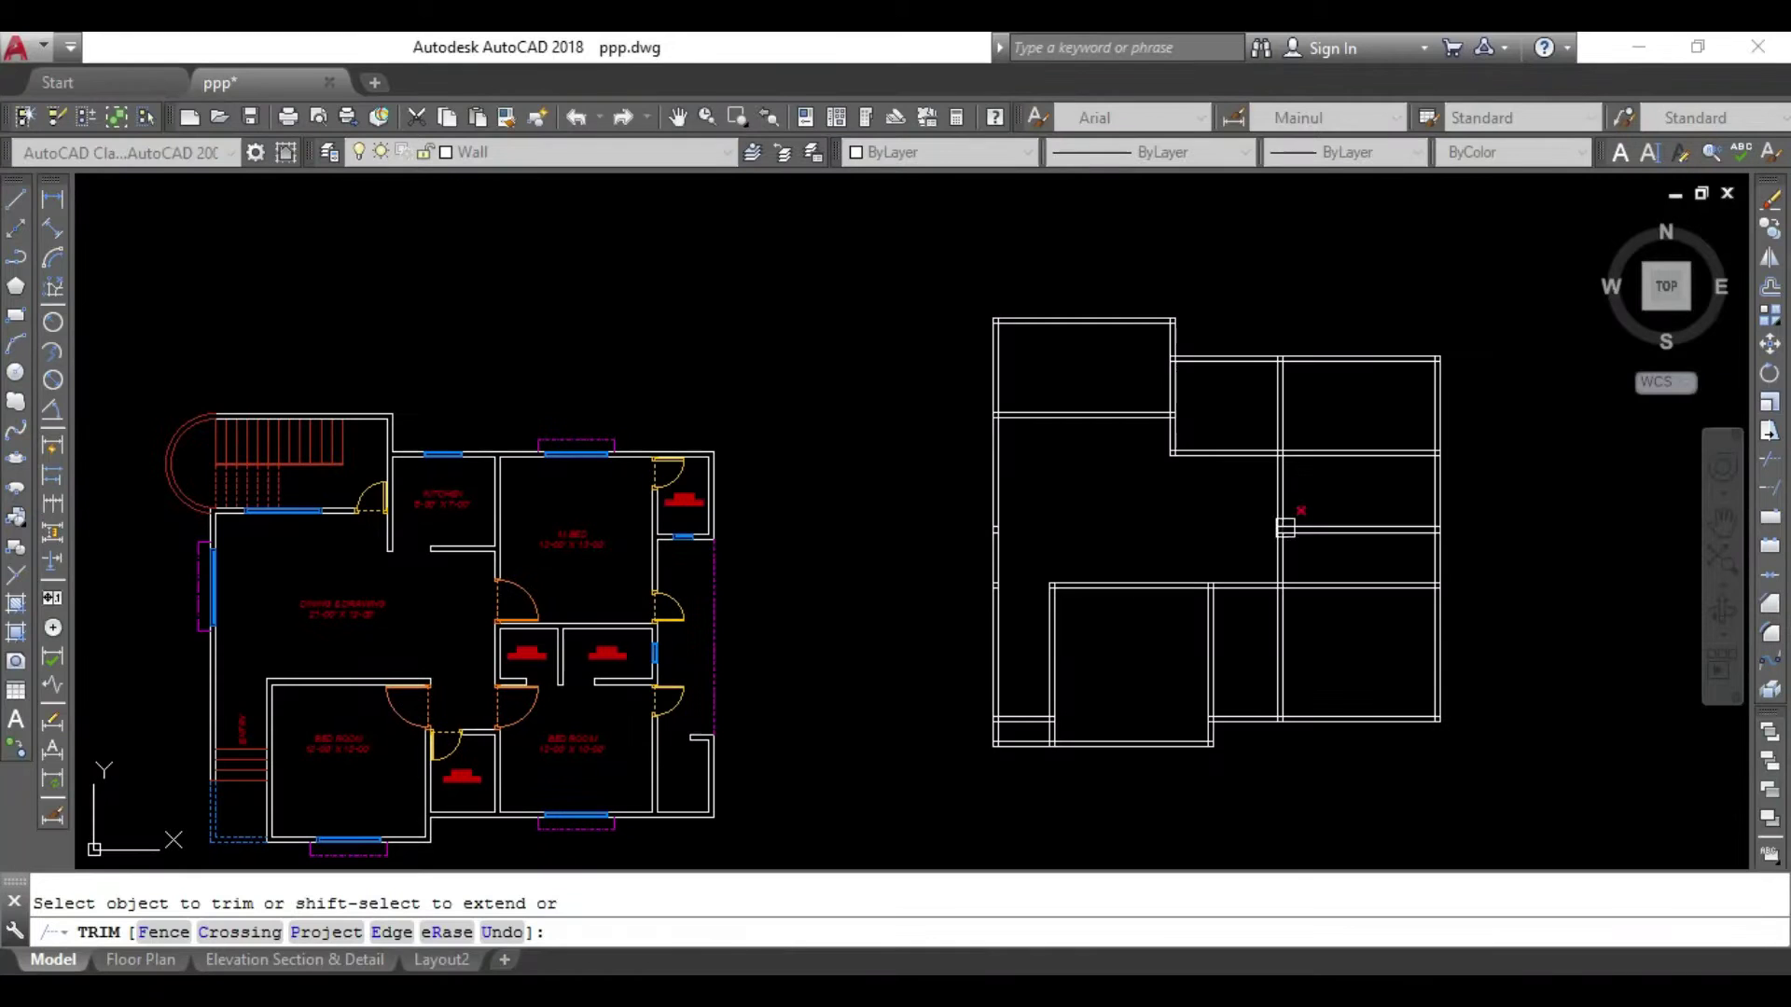
scroll(1305, 564, "up", 2)
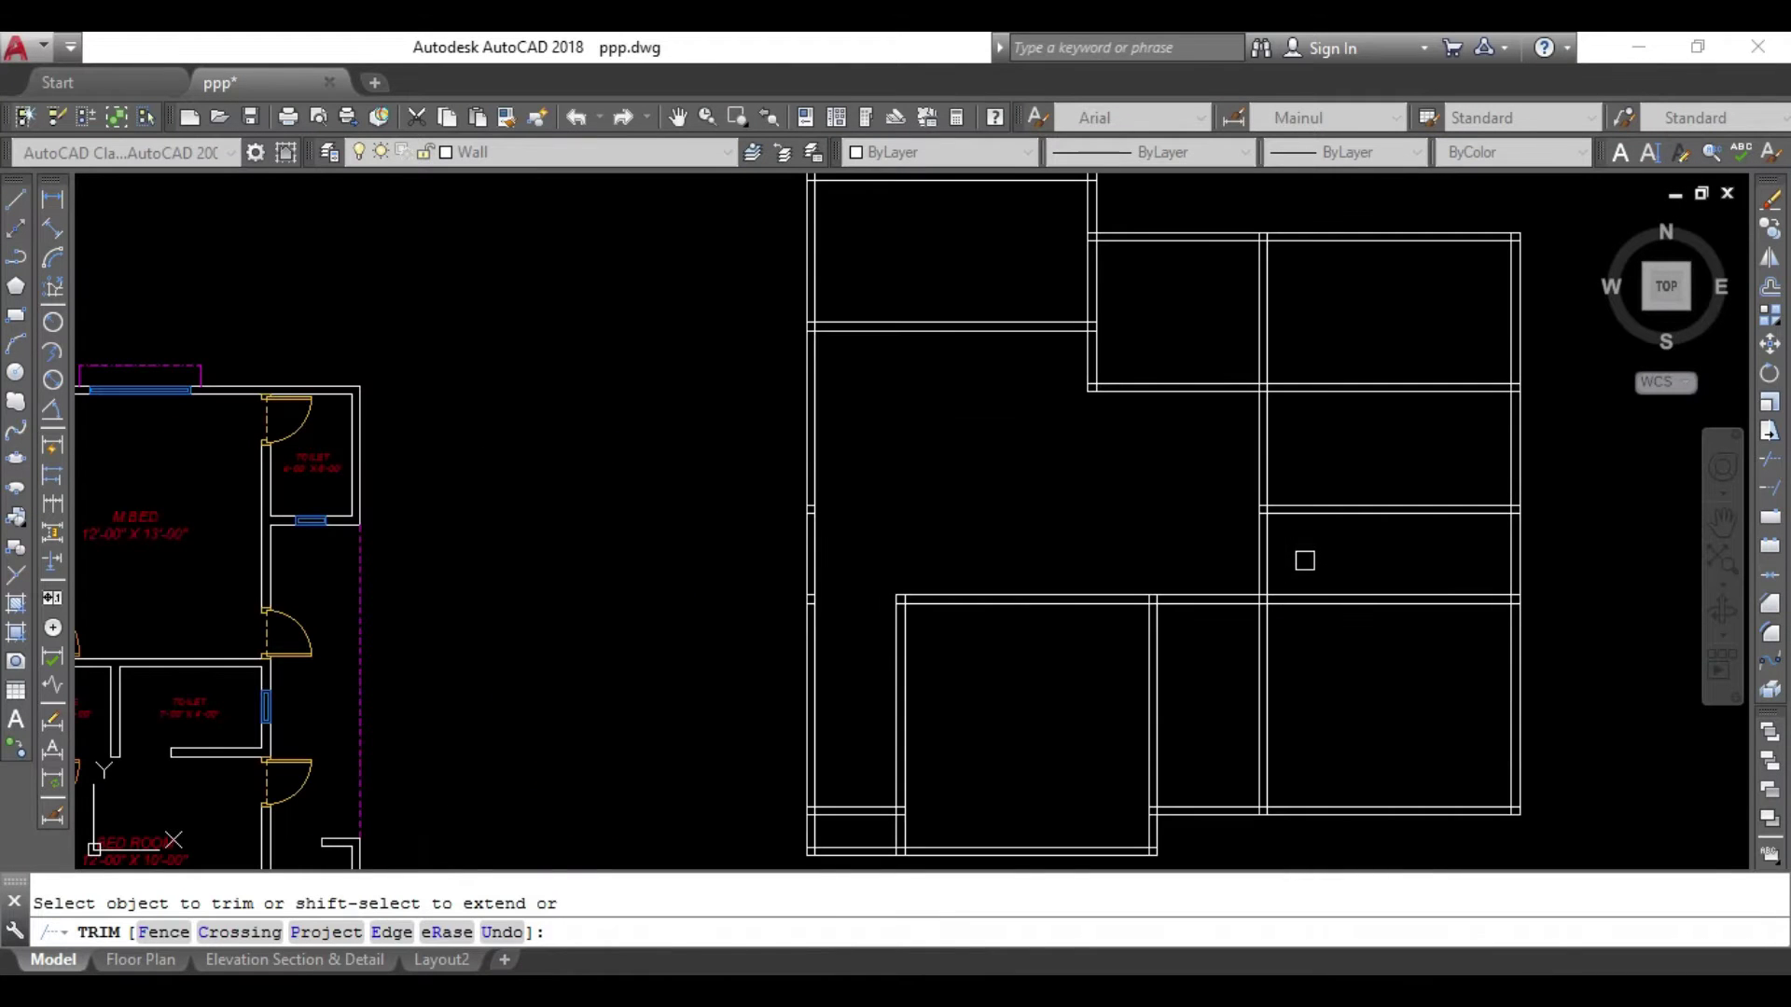
scroll(1305, 560, "down", 1)
scroll(1310, 606, "down", 1)
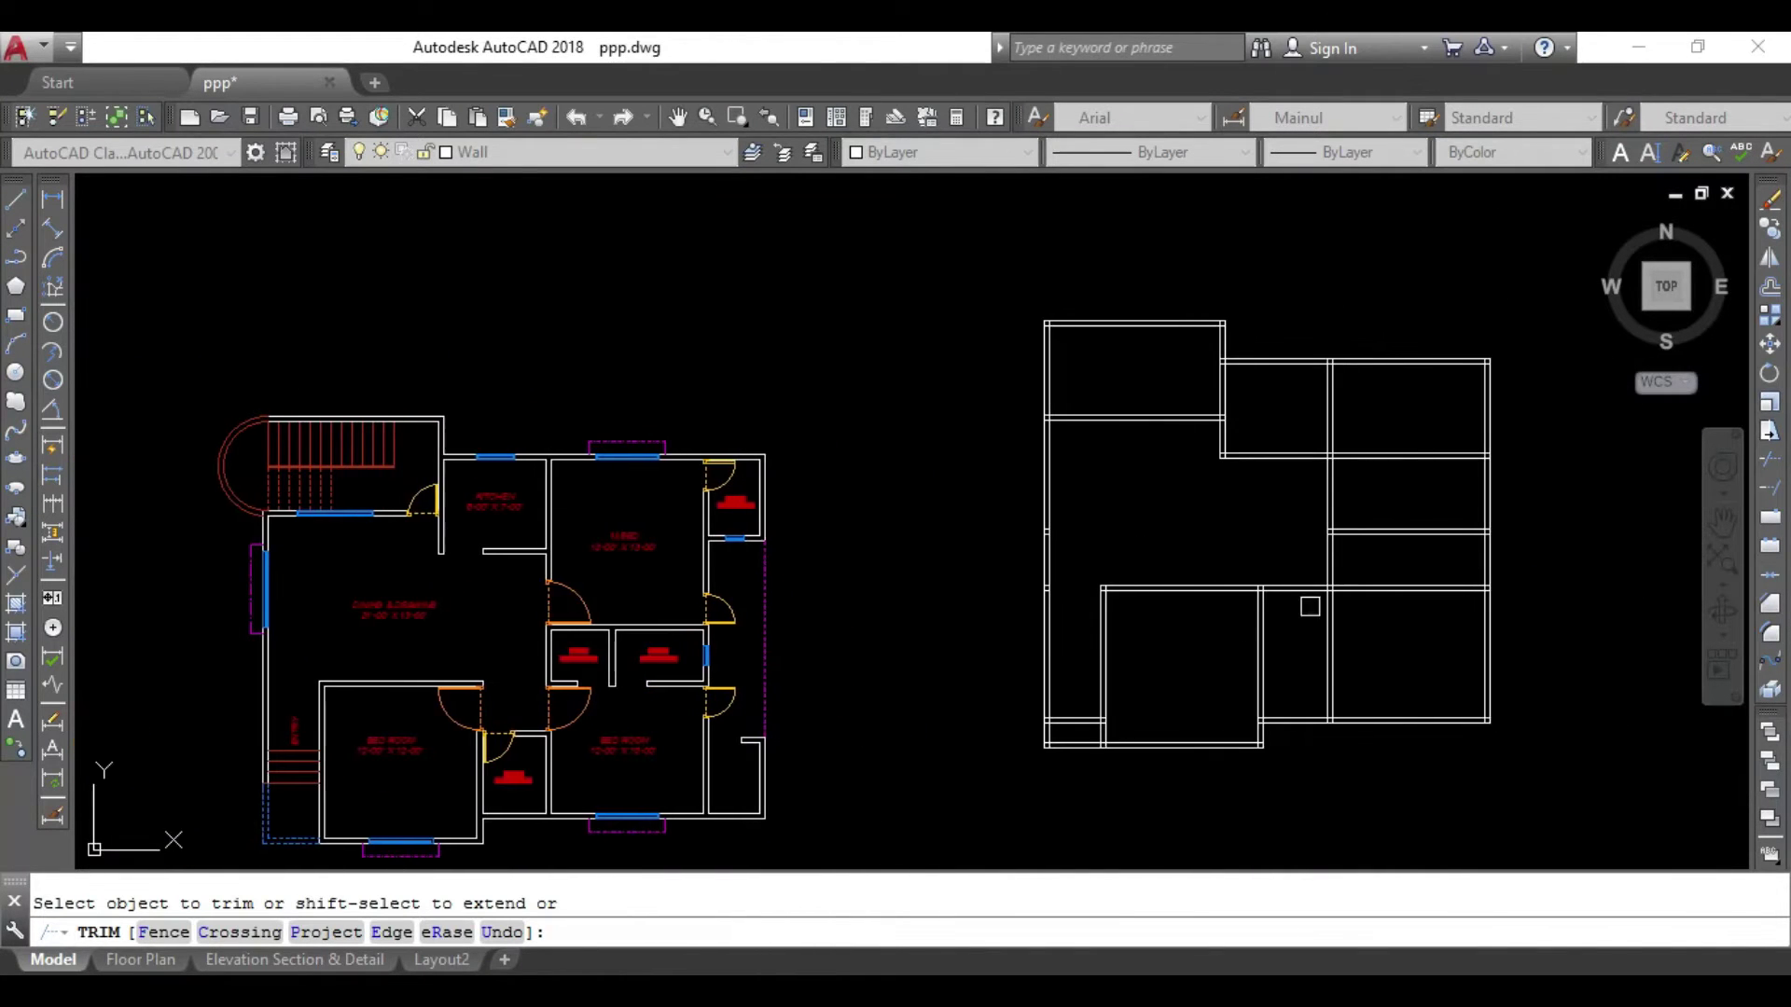
scroll(746, 690, "up", 5)
Check the reference plan's toilet wall, end trimming, and return to the right-hand plan.
middle_click_drag(680, 687, 687, 647)
middle_click_drag(460, 531, 820, 581)
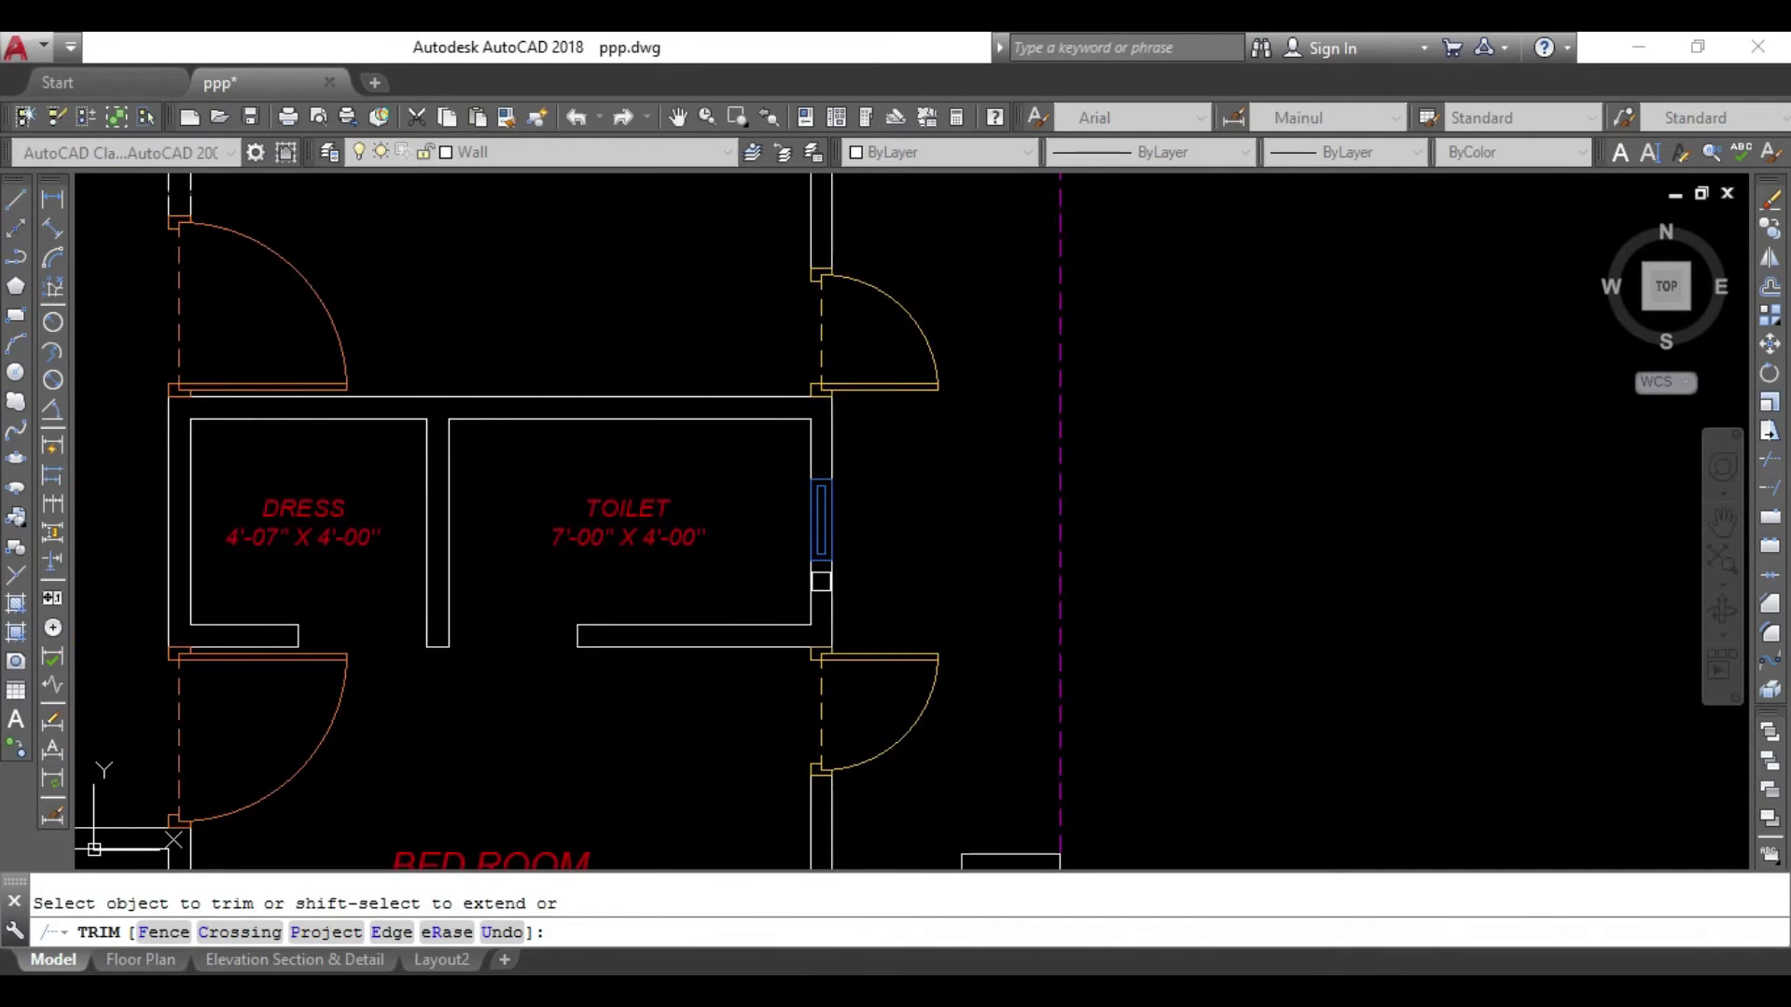
key("Escape")
scroll(1200, 571, "down", 3)
scroll(1367, 607, "down", 1)
scroll(1675, 609, "down", 1)
middle_click_drag(1675, 609, 1191, 547)
scroll(1109, 545, "up", 2)
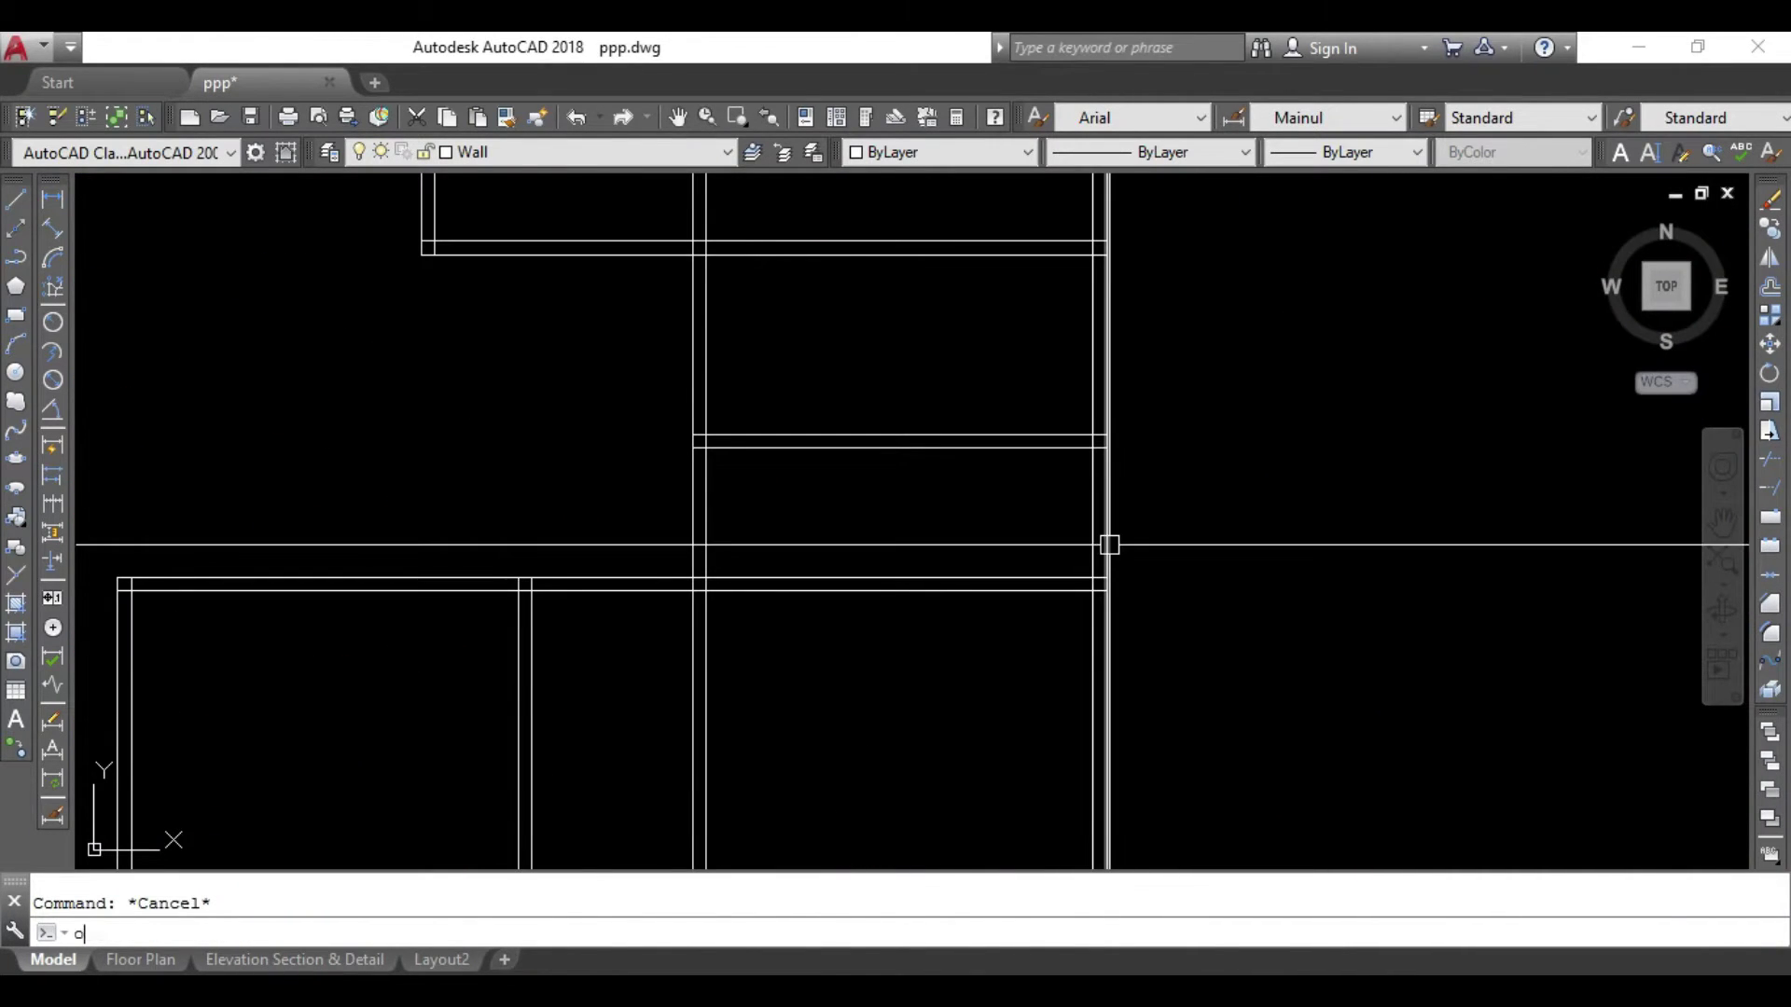
Offset the right outer wall 7' inward, then 5 further to form a new wall.
key("Return")
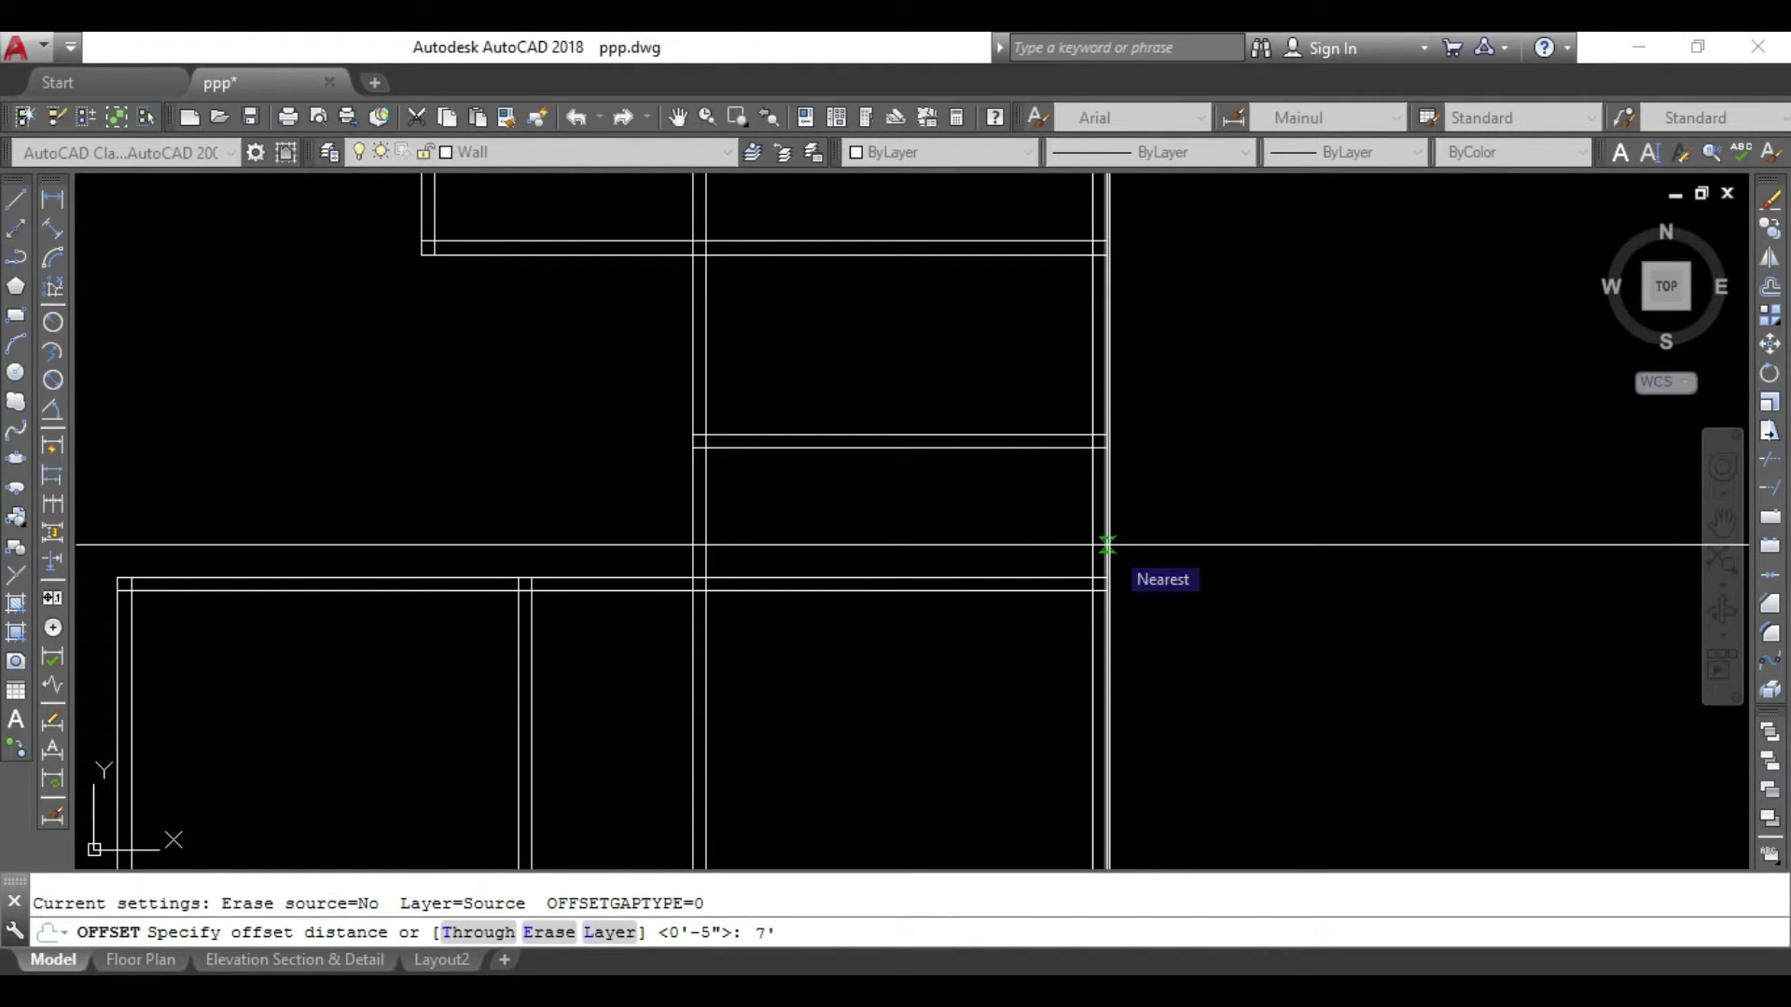
key("Return")
left_click(1093, 520)
left_click(985, 508)
key("Escape")
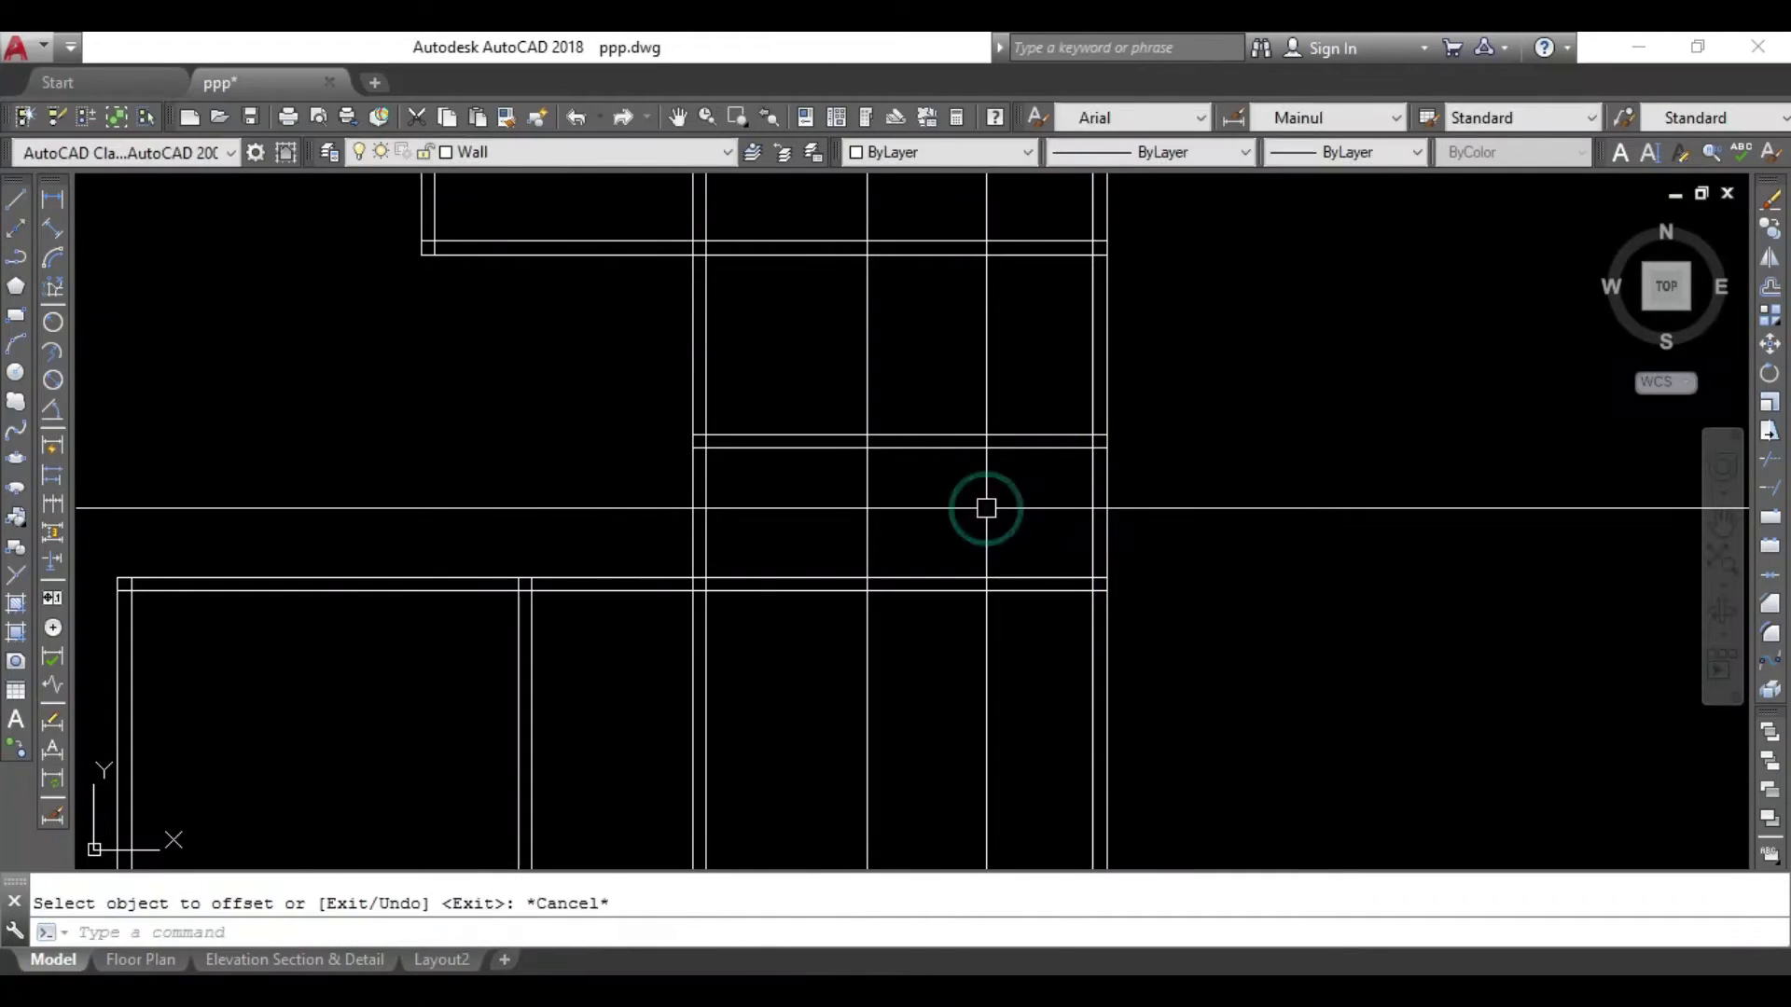
type("o")
key("Return")
key("Return")
left_click(867, 509)
key("Escape")
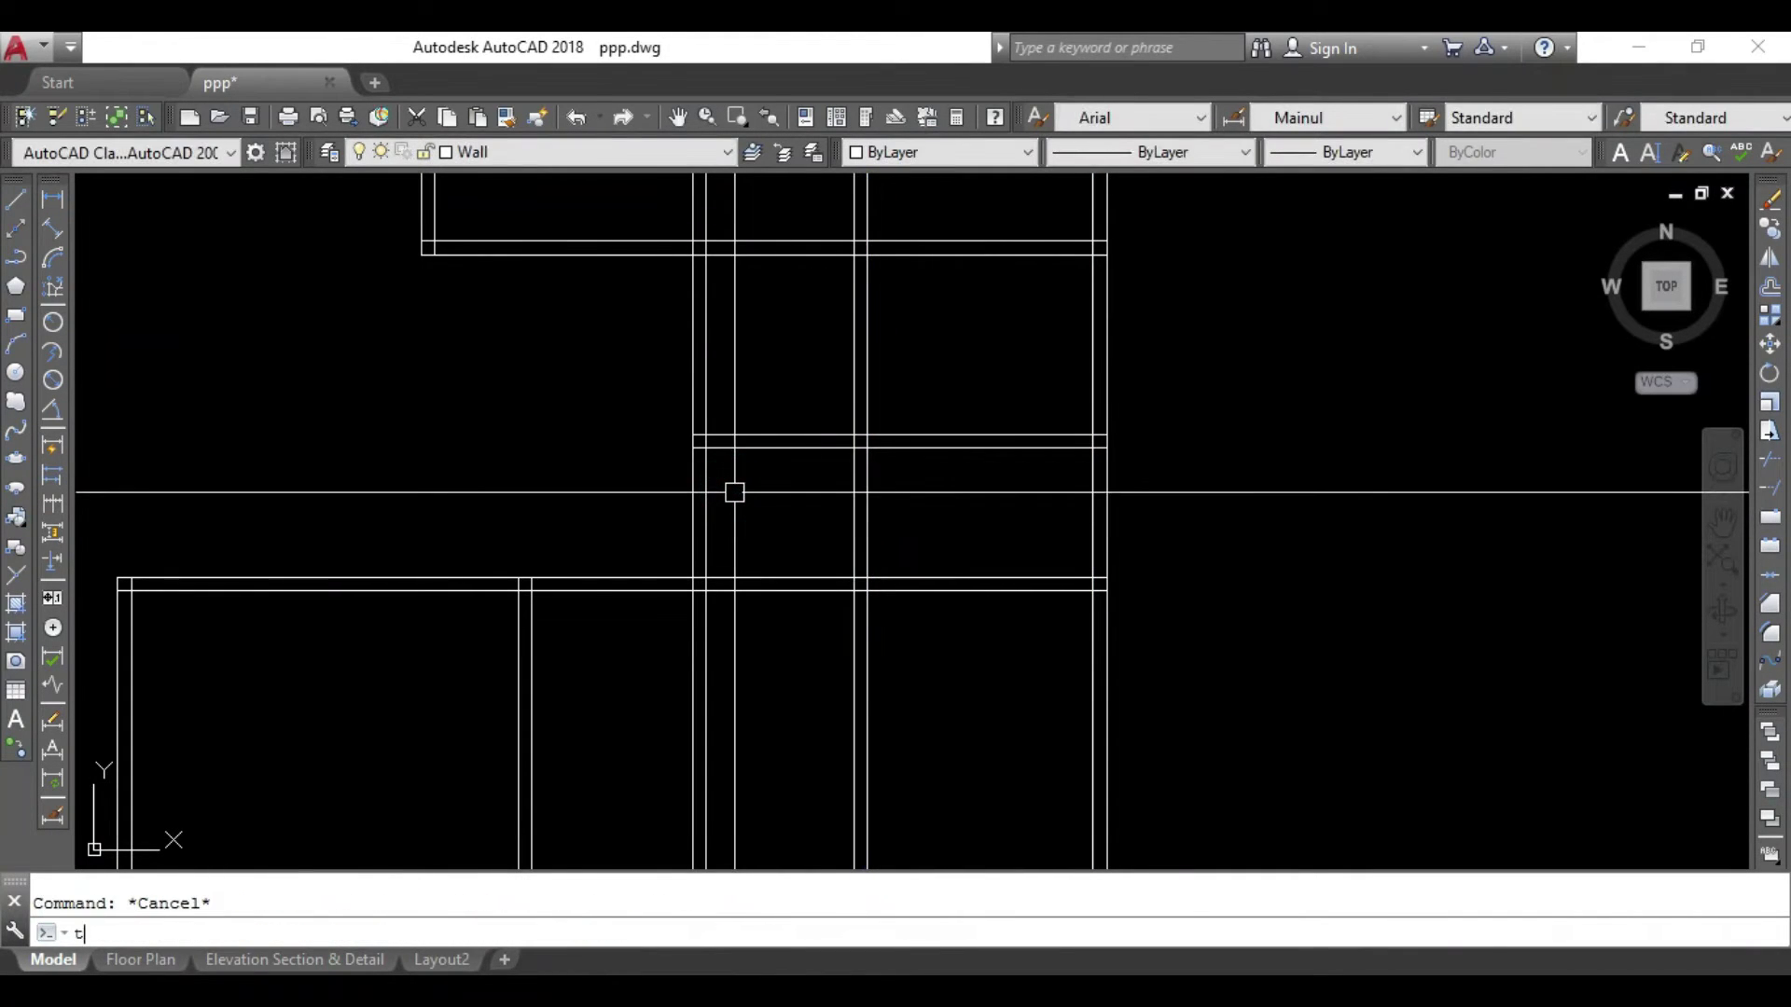
Trim the new wall line where it crosses the existing walls.
type("r")
key("Return")
key("Return")
left_click_drag(899, 327, 858, 354)
left_click_drag(899, 659, 856, 691)
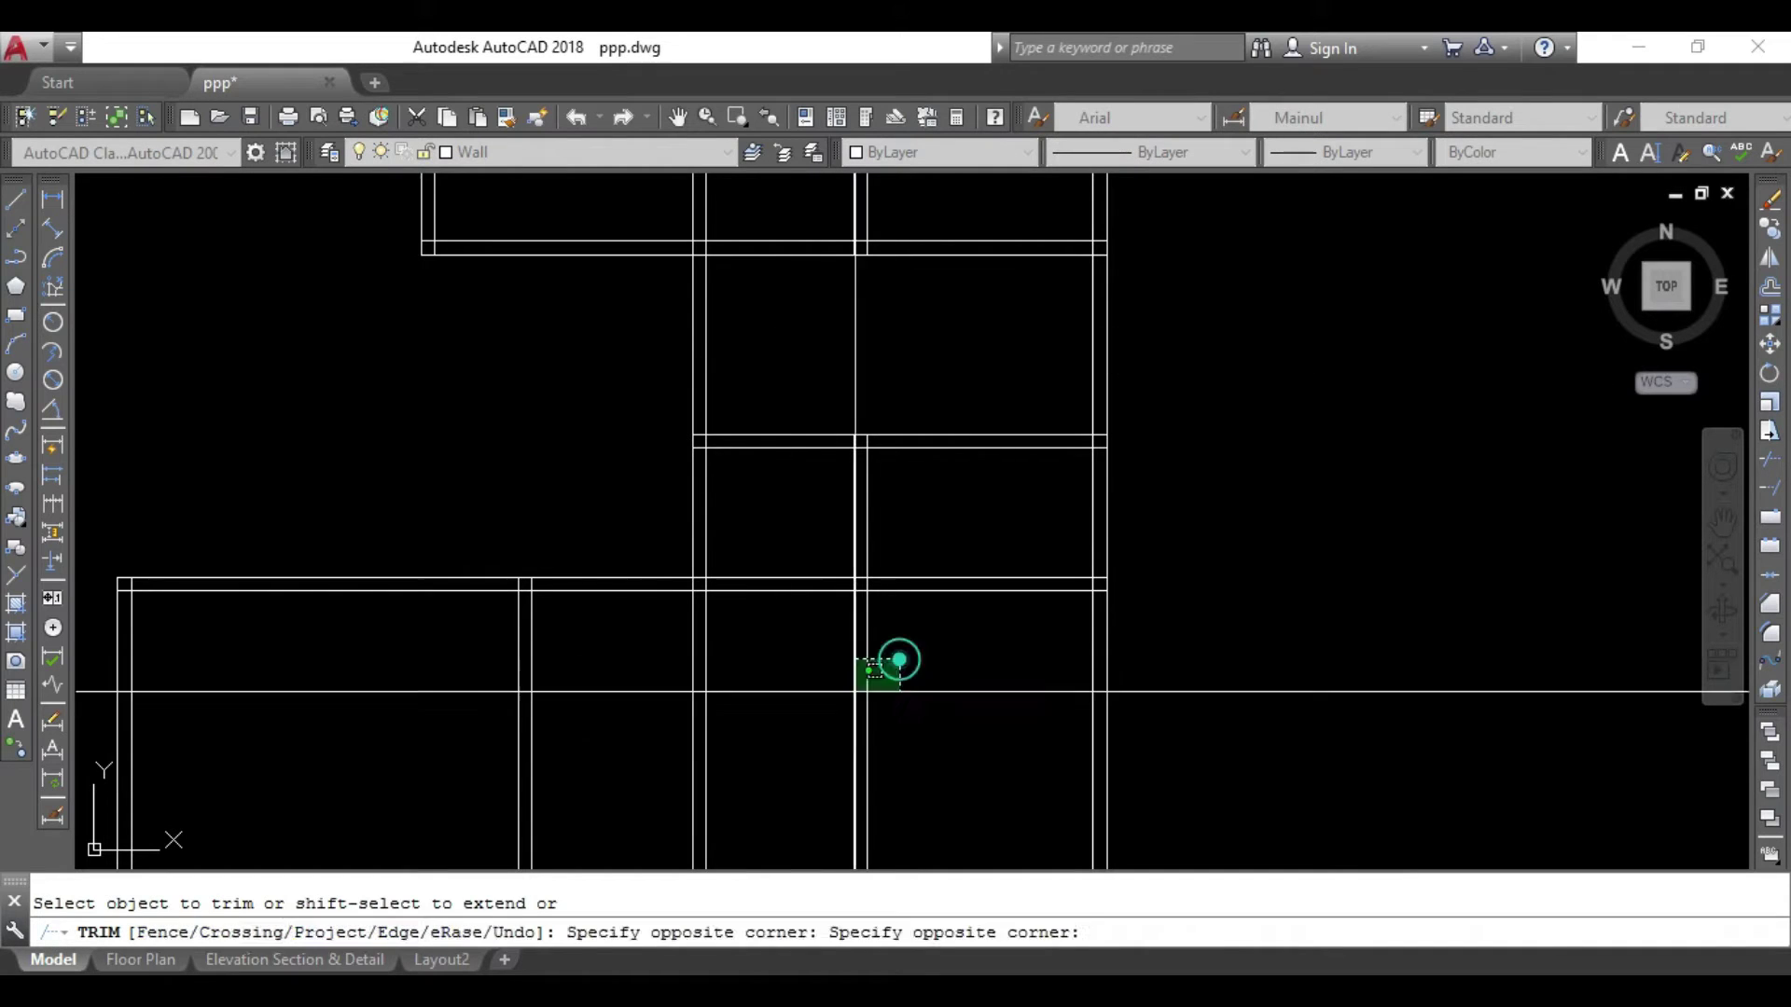
left_click(857, 691)
scroll(839, 686, "down", 3)
key("Escape")
Trim the remaining wall segments around the new wall in the right-hand plan.
left_click(886, 300)
left_click(816, 344)
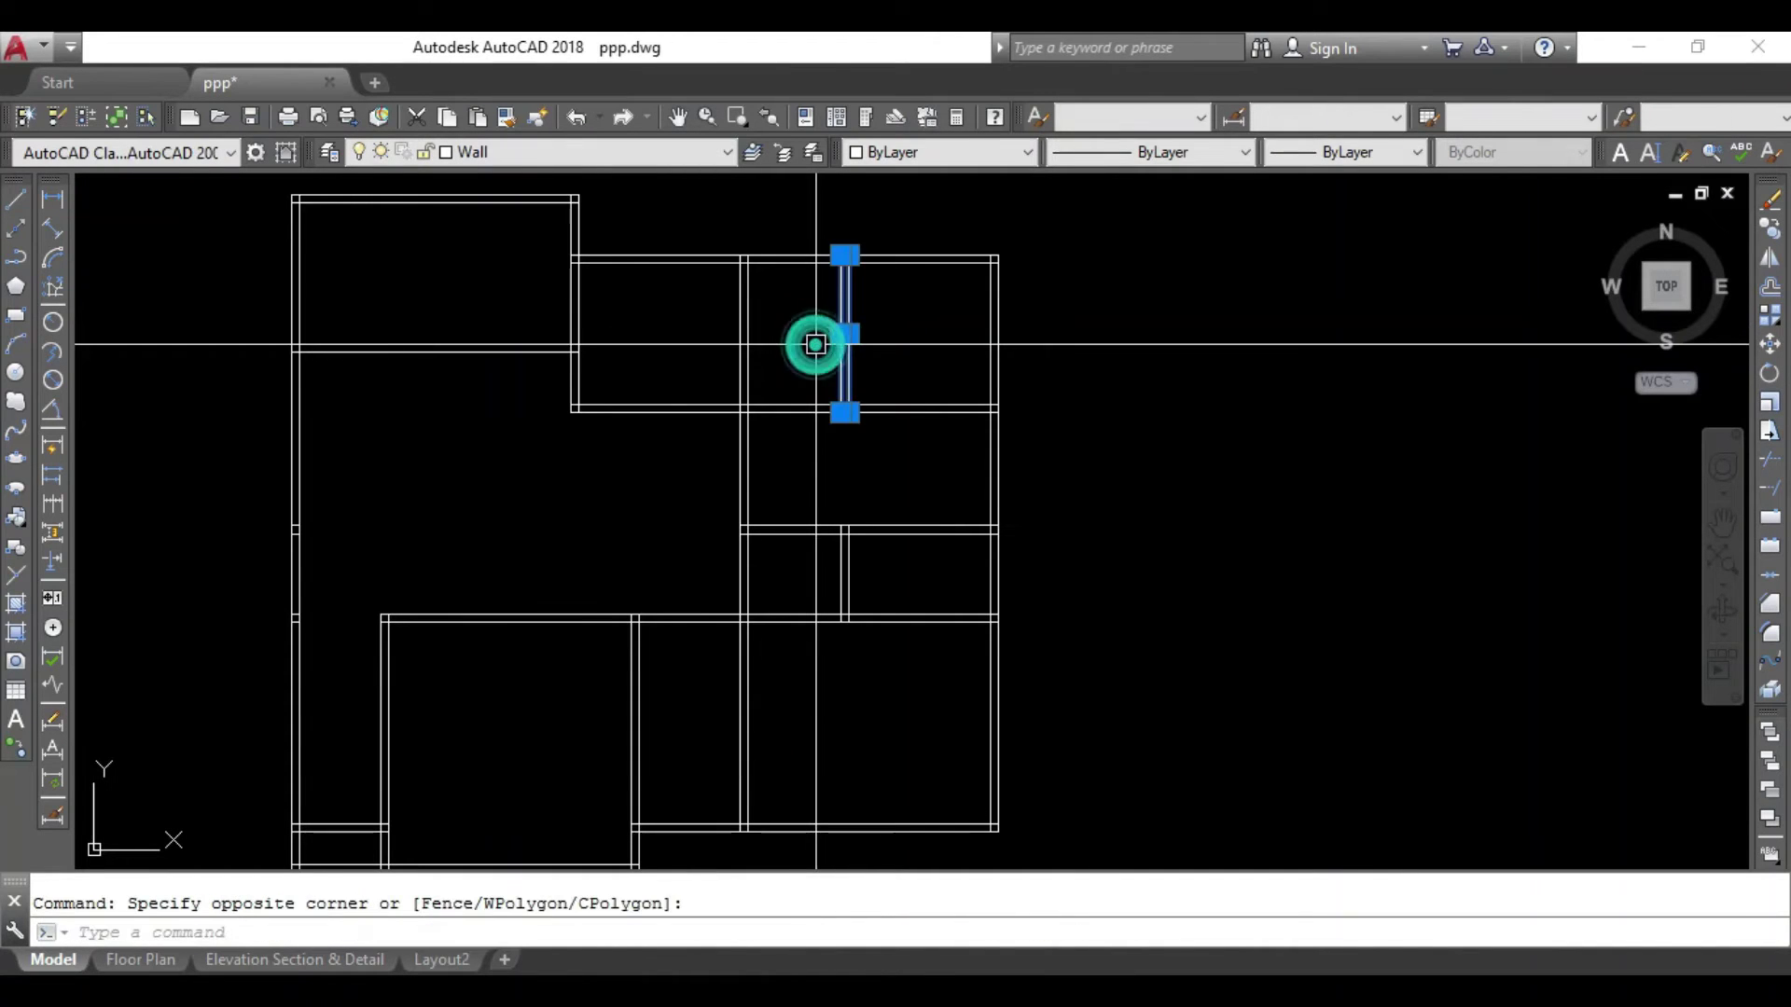
type("tr")
key("Return")
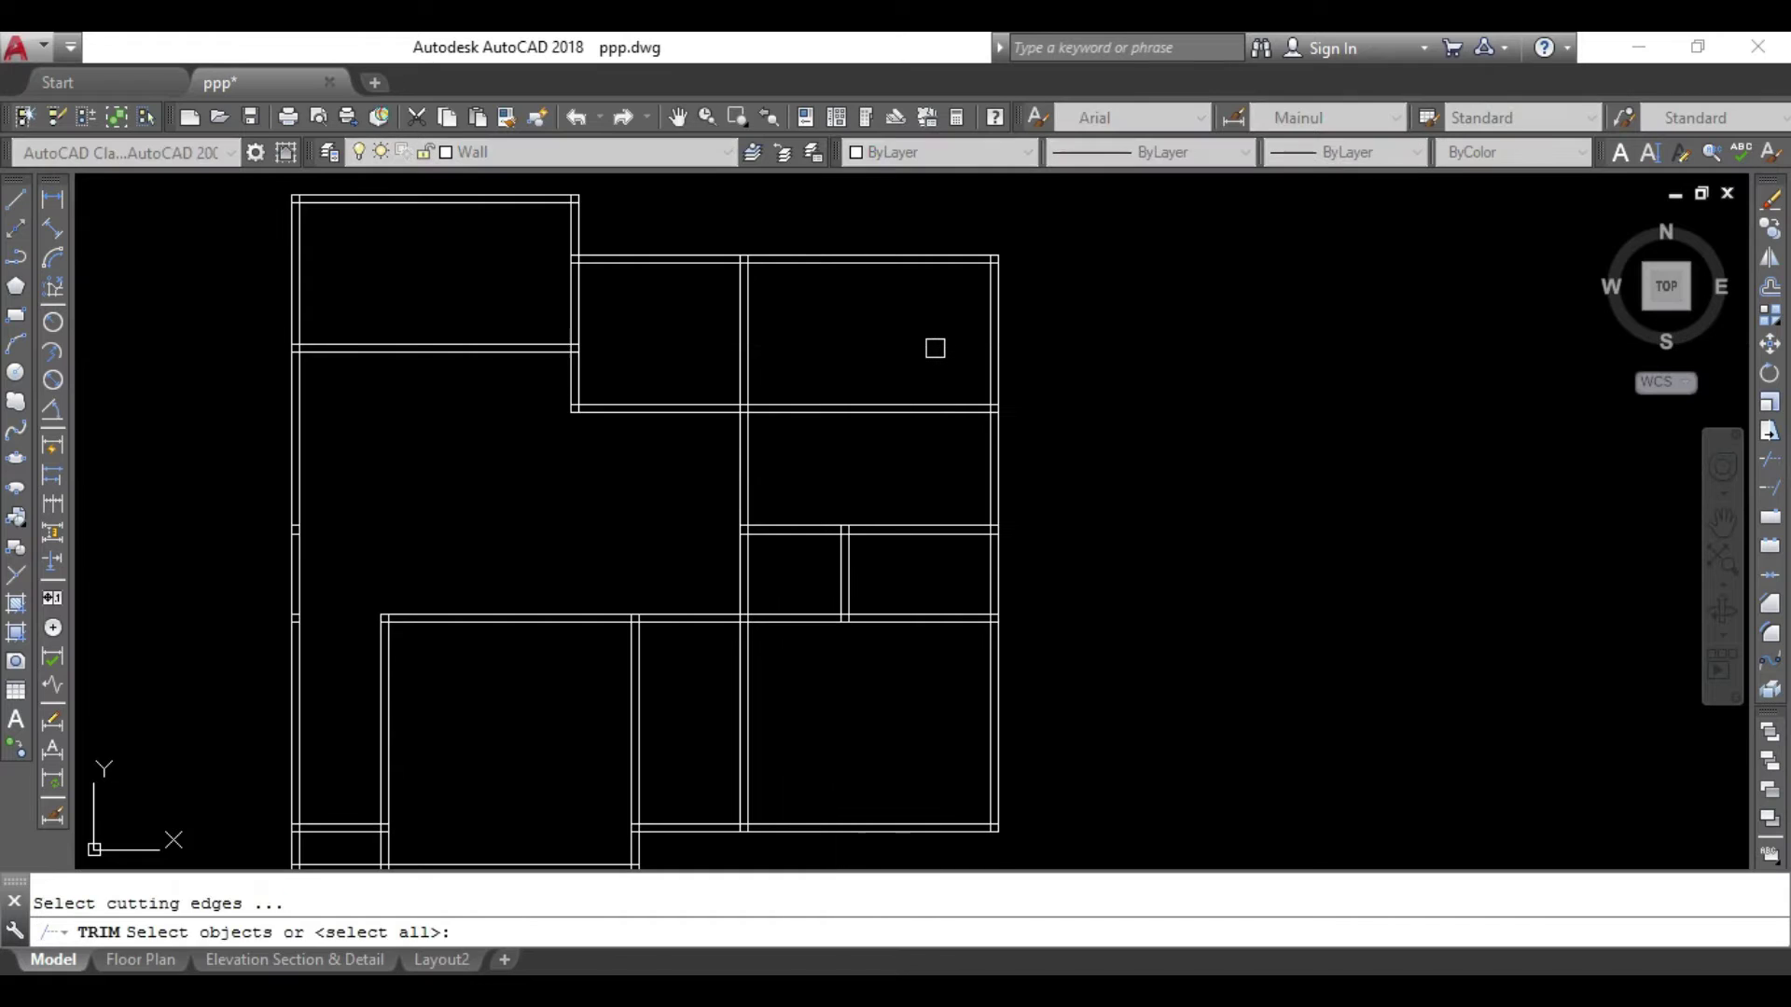
key("Return")
left_click_drag(936, 352, 848, 456)
scroll(847, 456, "down", 2)
middle_click_drag(848, 456, 784, 477)
scroll(920, 516, "up", 2)
scroll(959, 568, "up", 1)
middle_click_drag(960, 568, 1105, 566)
mouse_move(851, 612)
middle_mouse_down()
mouse_move(1070, 571)
mouse_move(1095, 452)
middle_mouse_up()
left_click_drag(1258, 410, 1243, 500)
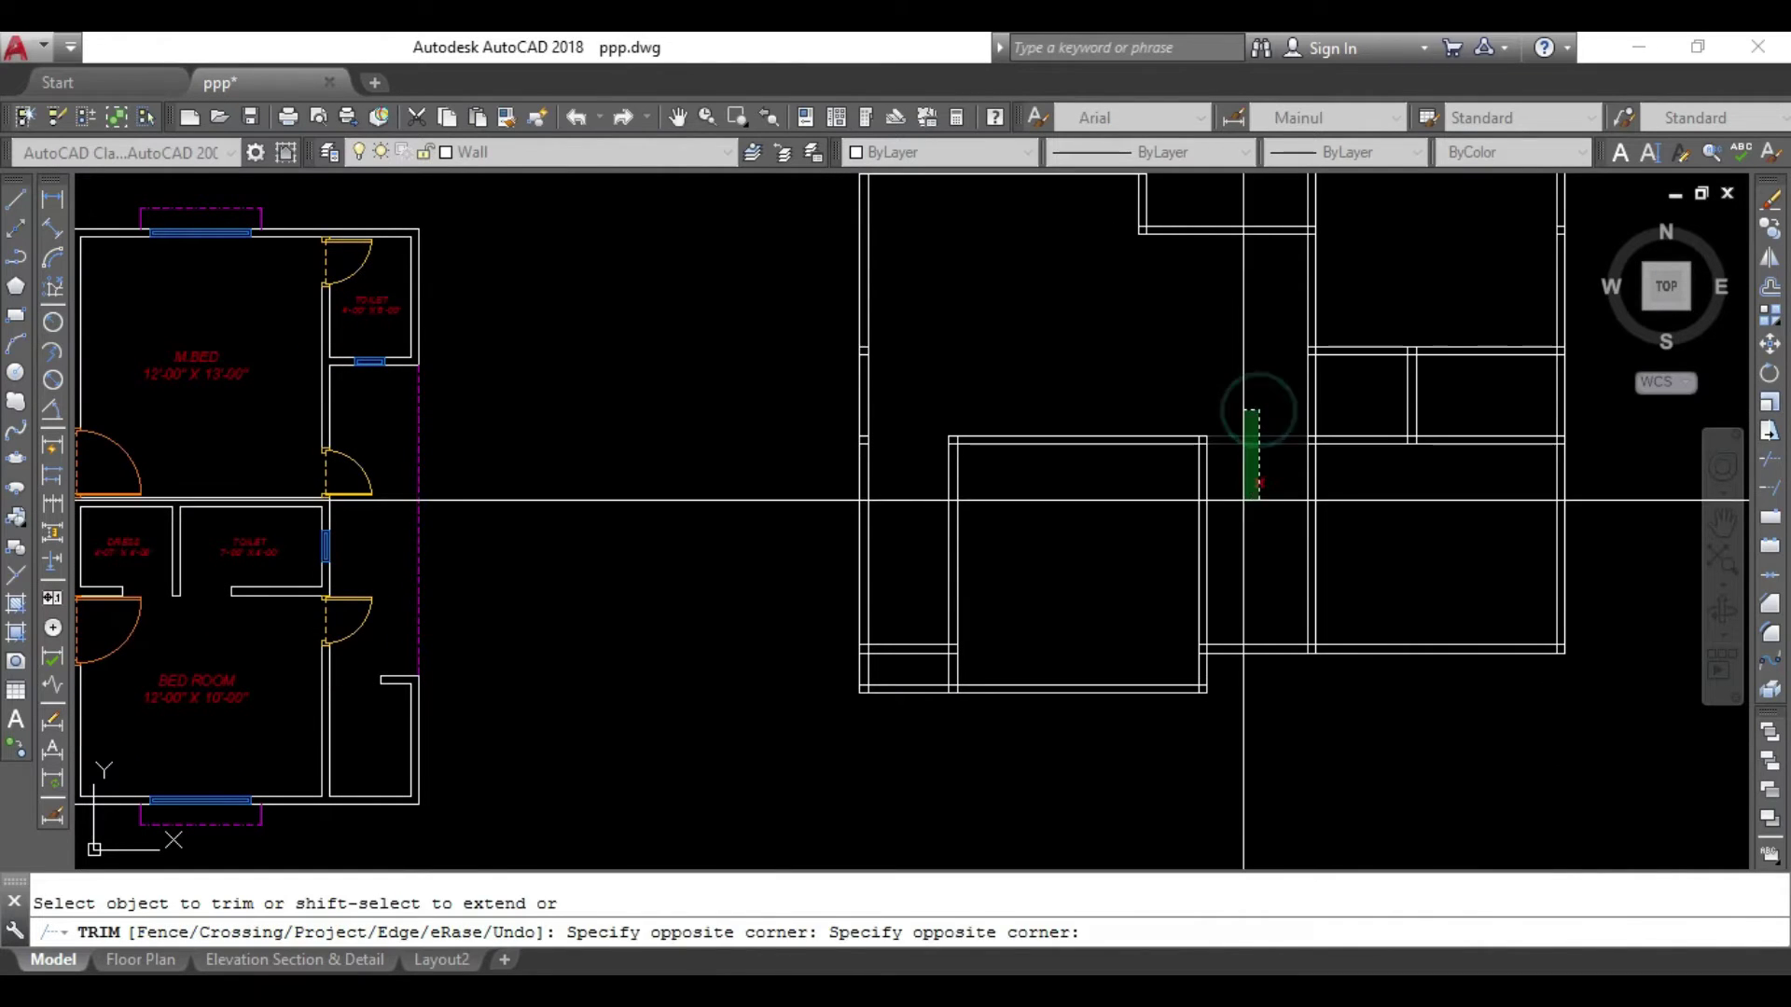
Pan between the reference rooms and the right-hand wall plan to compare them.
scroll(724, 563, "up", 2)
scroll(324, 781, "up", 2)
scroll(728, 680, "down", 2)
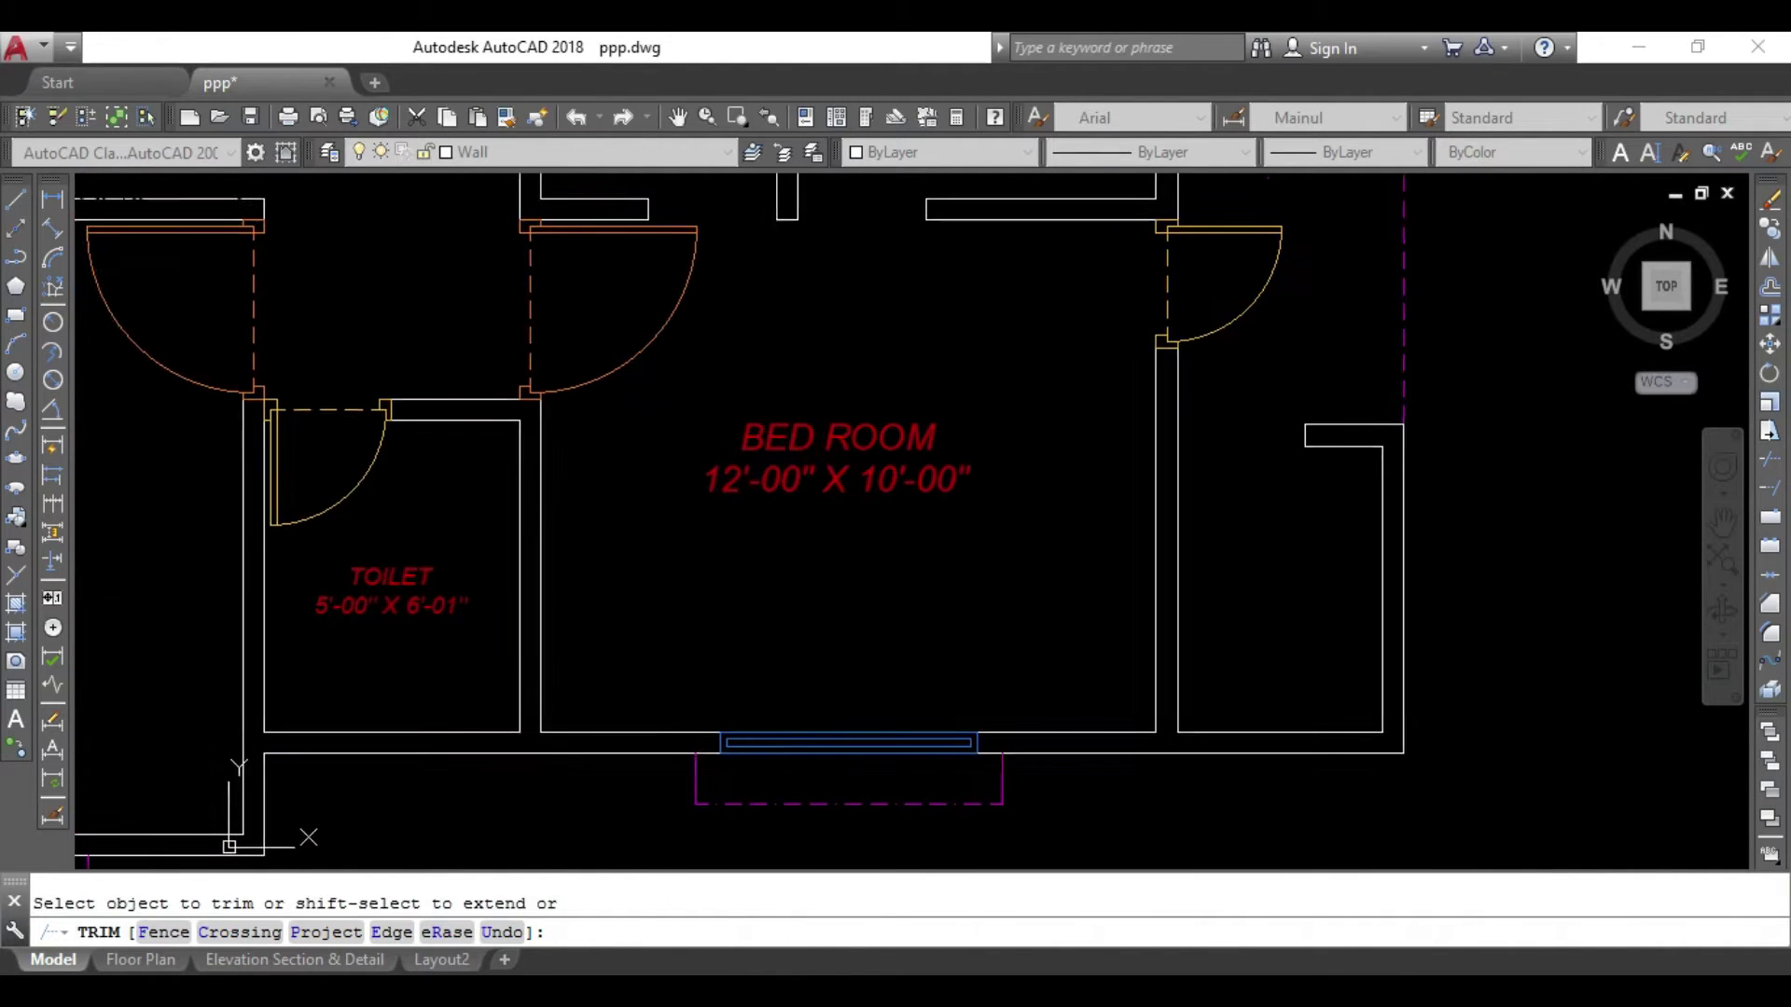
scroll(751, 680, "down", 2)
middle_click_drag(752, 680, 690, 693)
scroll(690, 694, "down", 3)
mouse_move(1436, 467)
middle_mouse_down()
mouse_move(983, 467)
mouse_move(914, 499)
middle_mouse_up()
scroll(956, 489, "up", 4)
scroll(955, 488, "down", 4)
mouse_move(854, 564)
middle_mouse_down()
mouse_move(1021, 548)
mouse_move(990, 635)
middle_mouse_up()
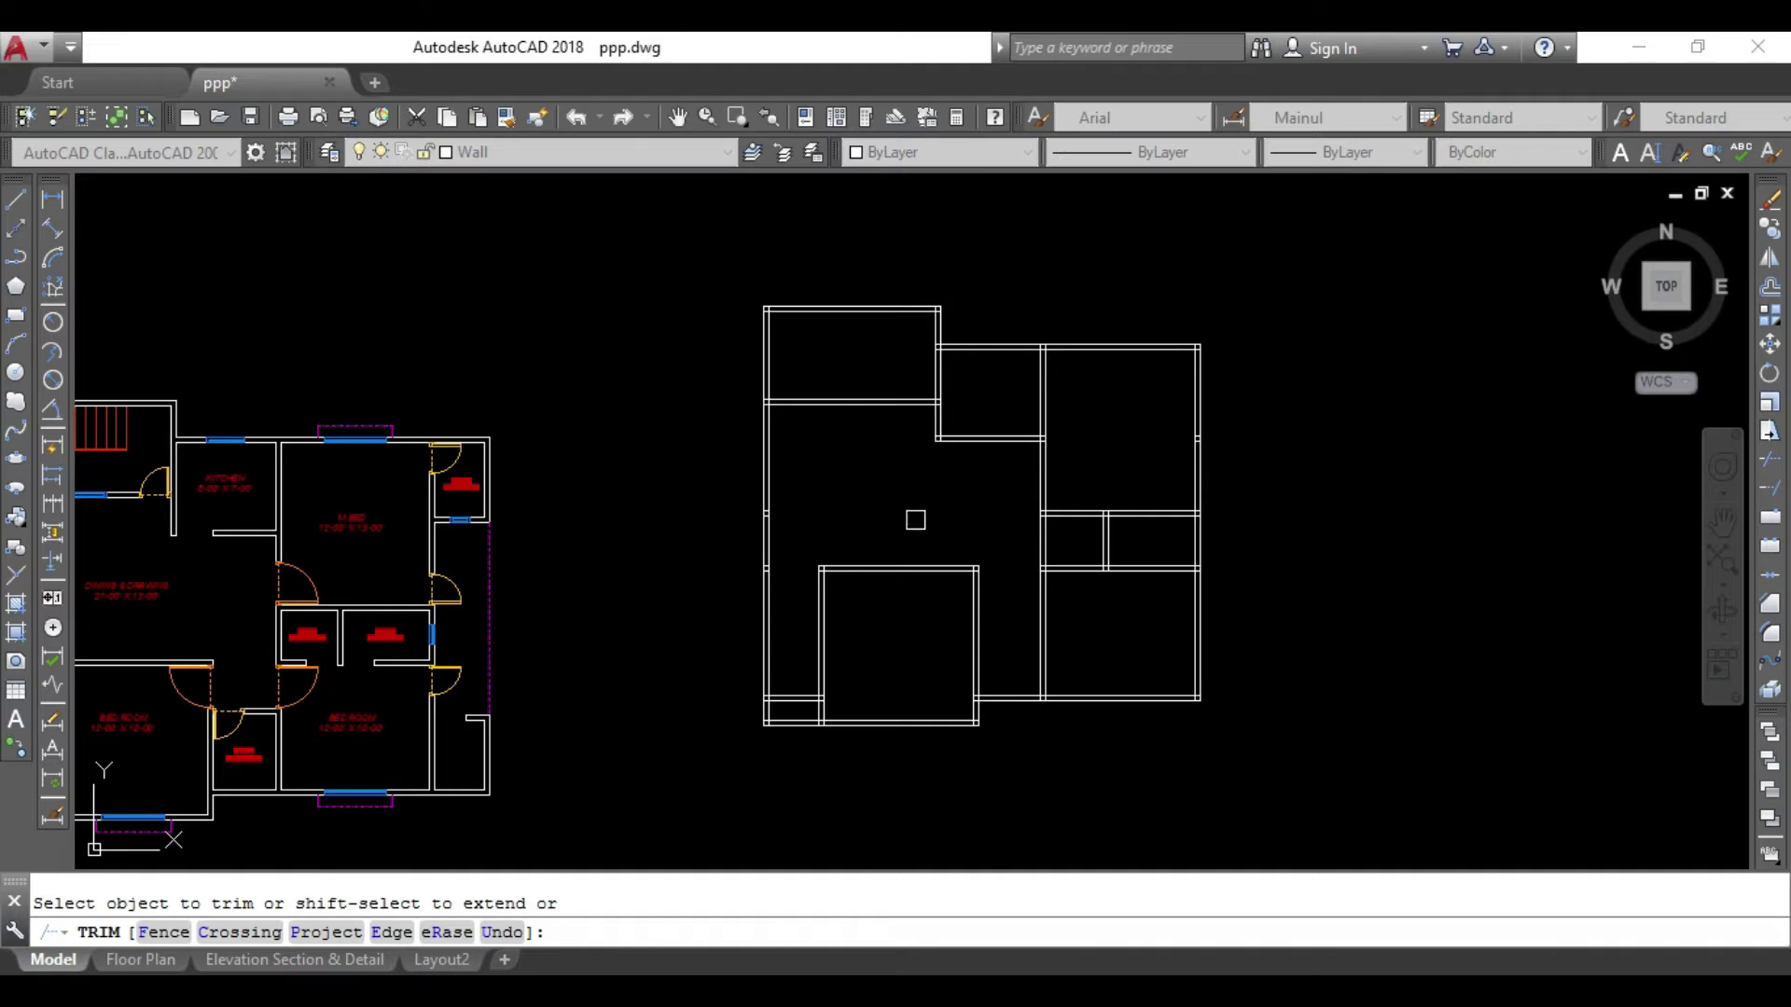
scroll(915, 519, "up", 3)
scroll(934, 652, "down", 2)
scroll(1031, 609, "up", 4)
Start a crossing trim below the lower wall, then cancel it.
left_click(934, 641)
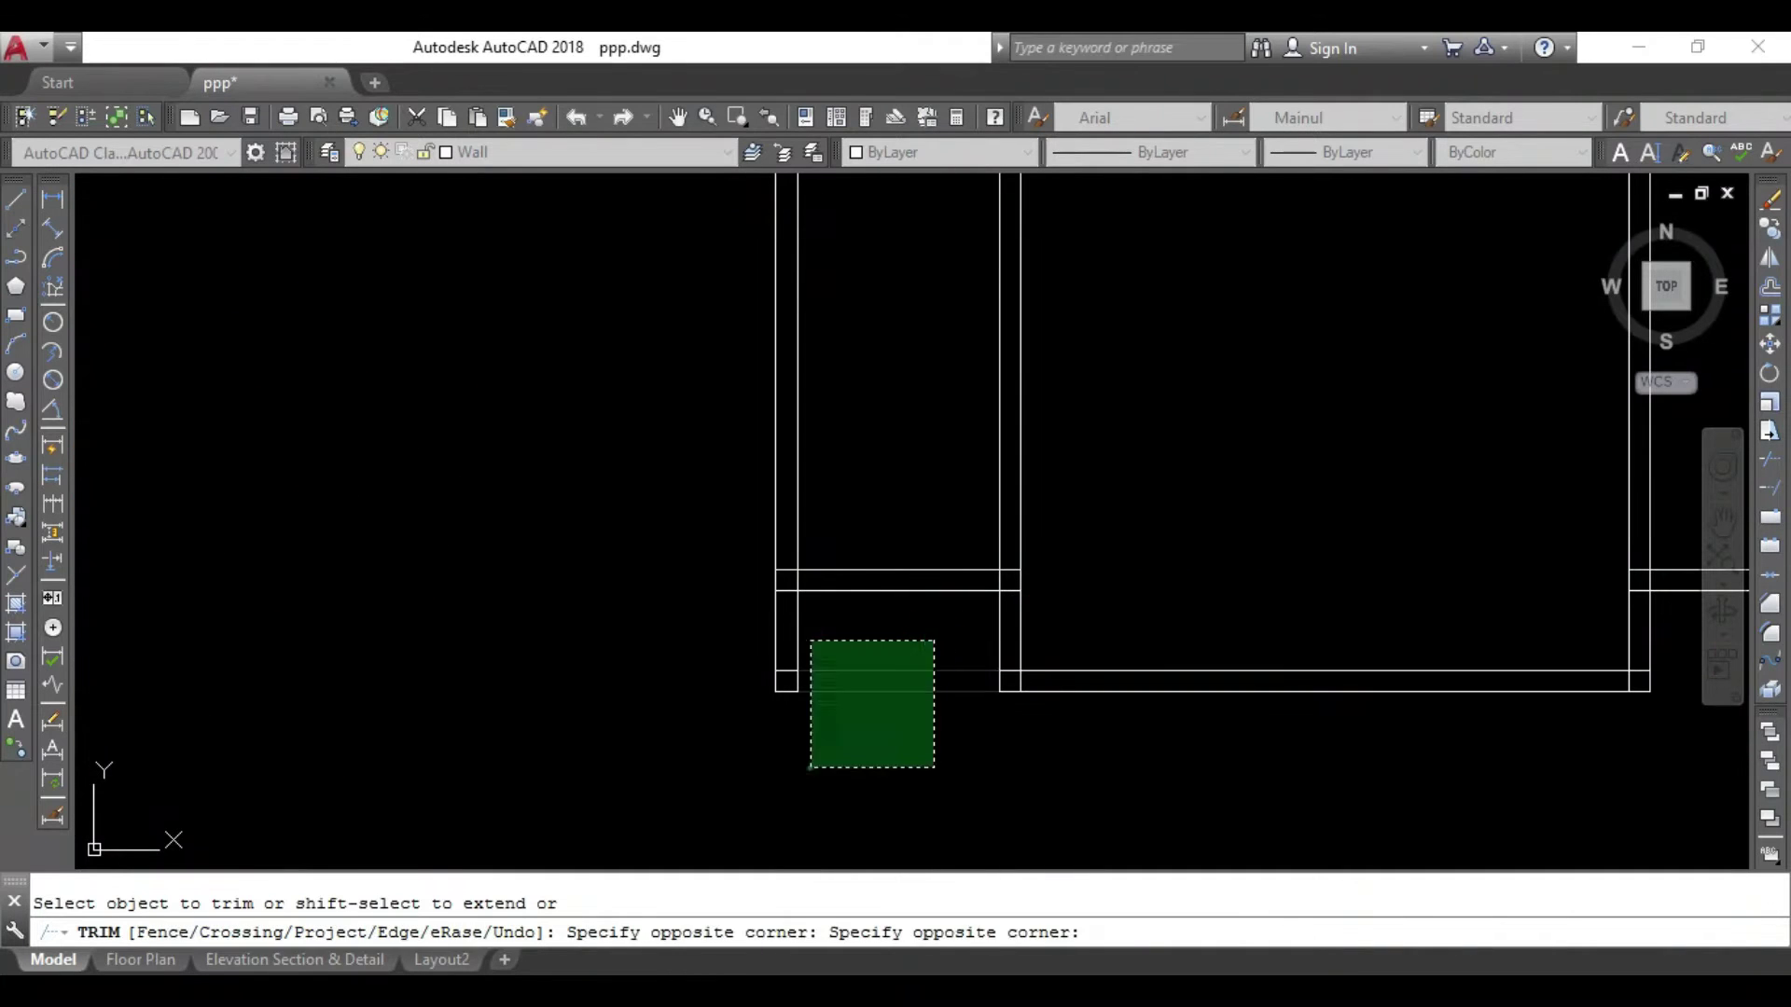
scroll(810, 767, "down", 4)
scroll(975, 768, "up", 3)
scroll(824, 819, "down", 2)
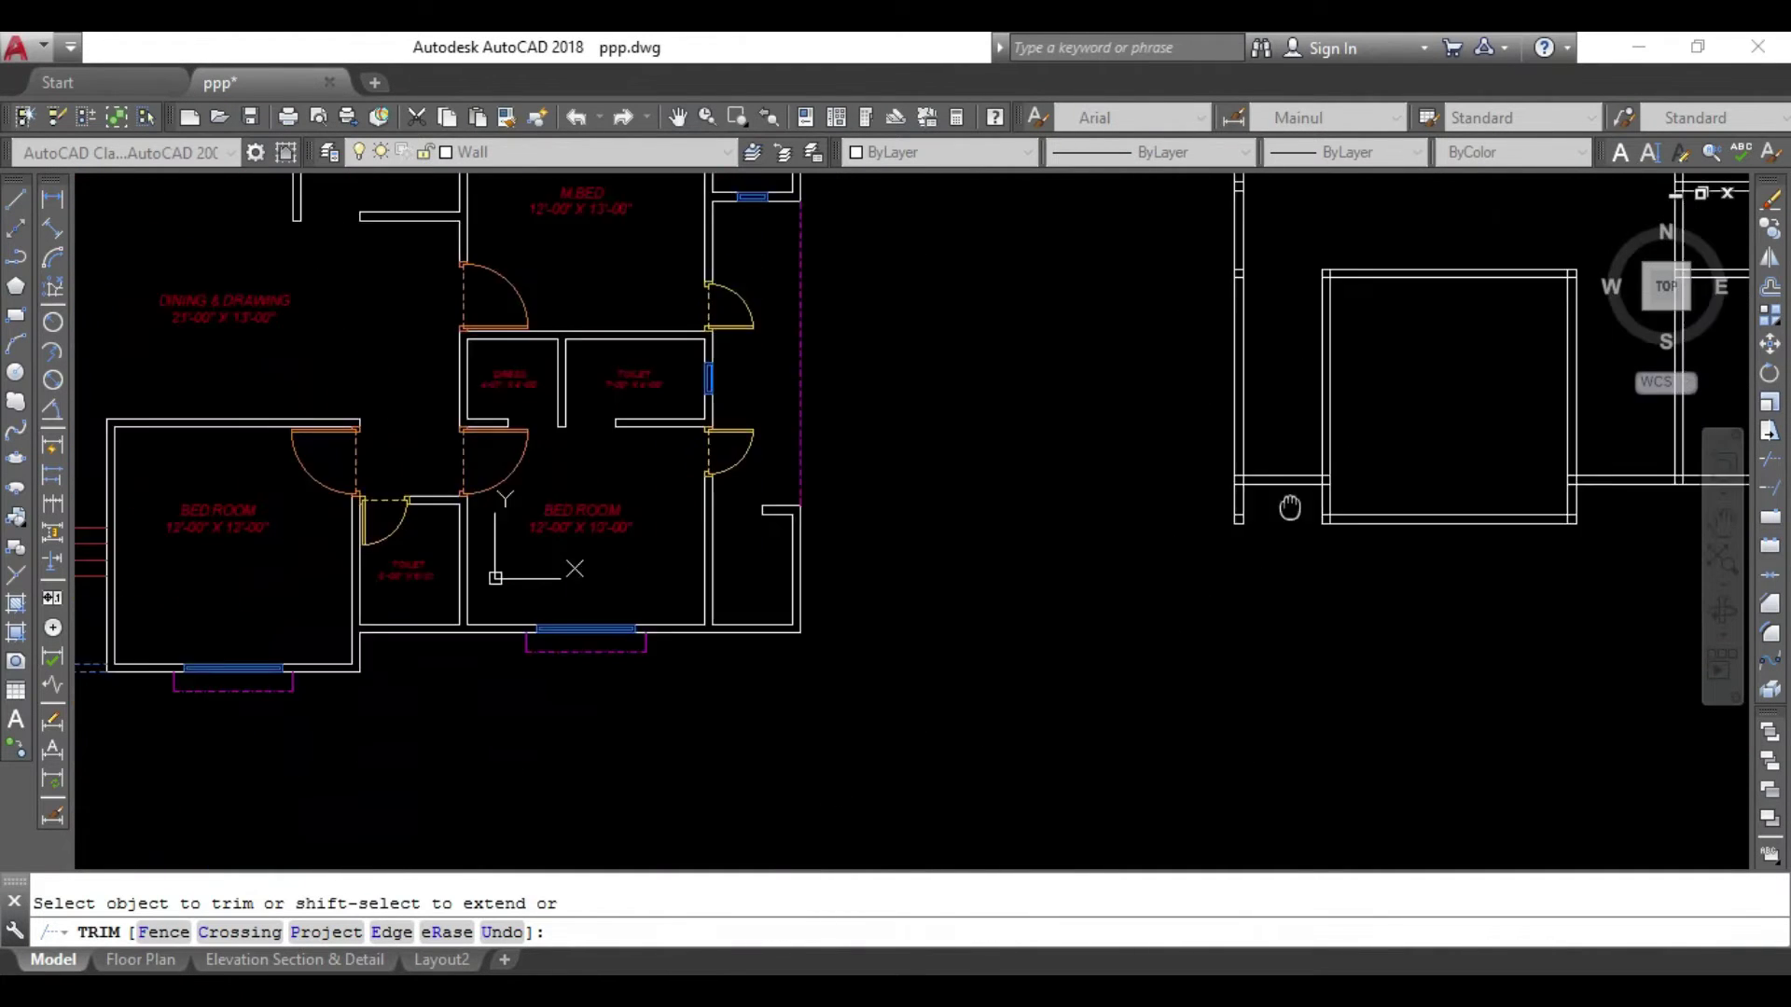
scroll(1099, 579, "up", 1)
scroll(1121, 558, "up", 1)
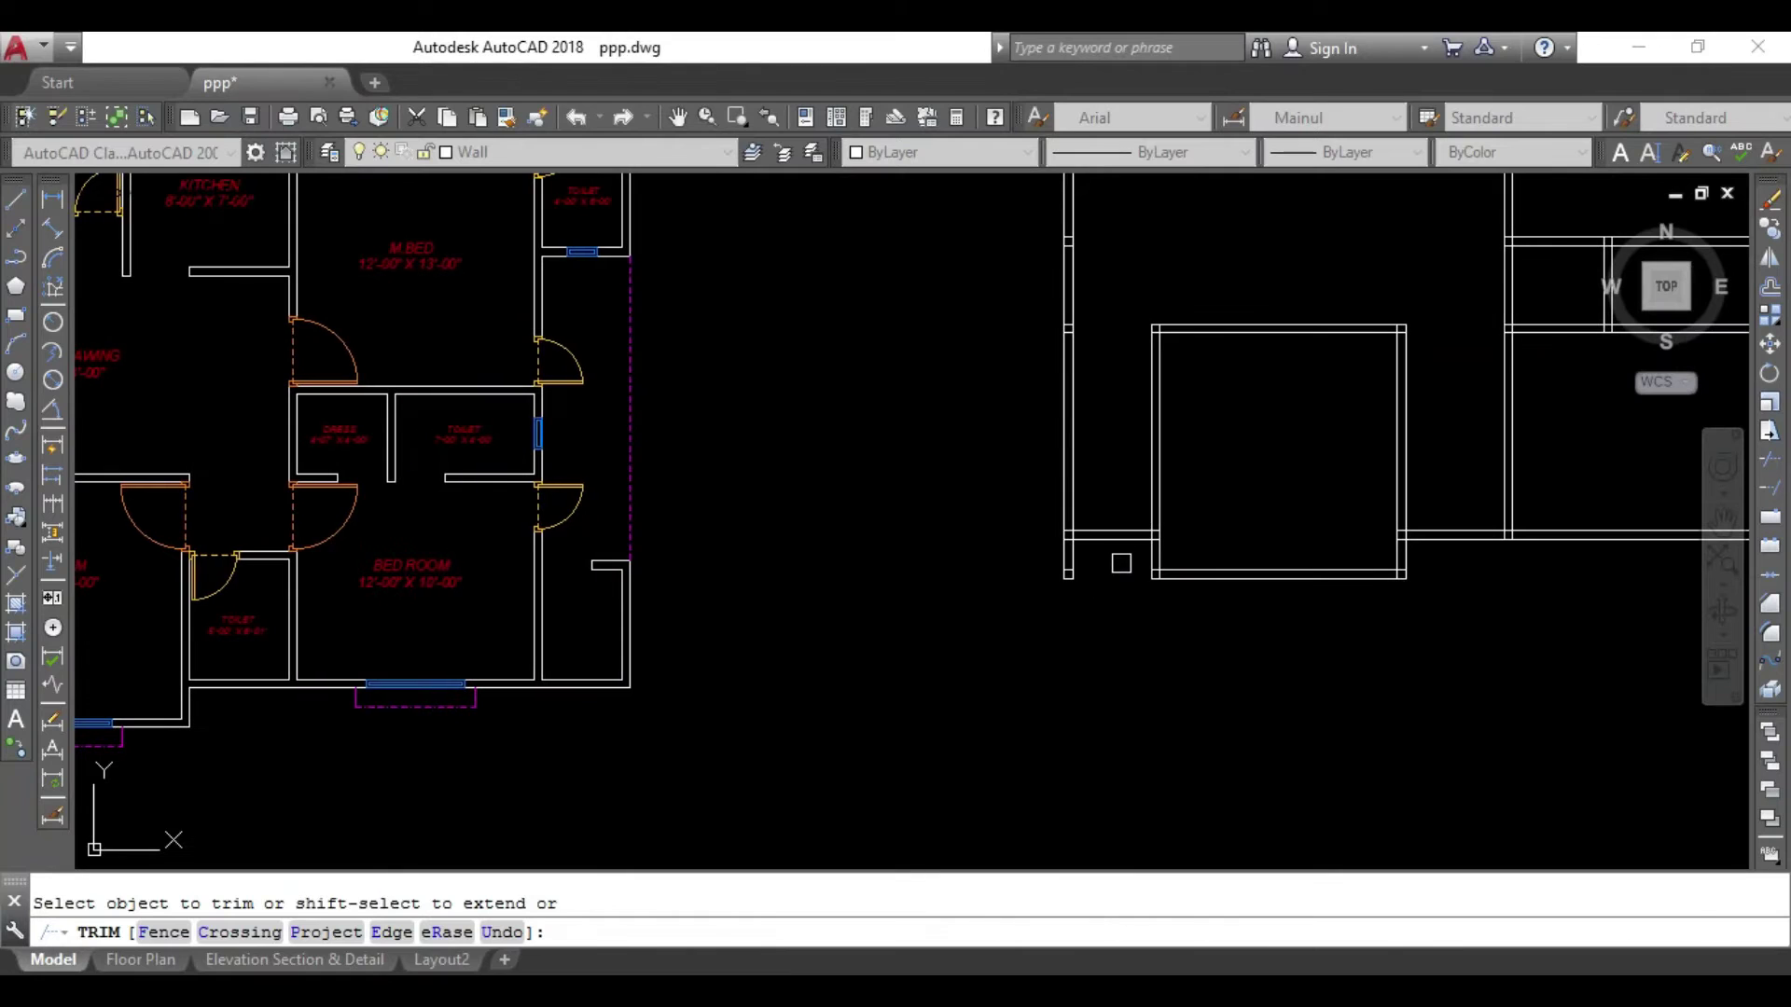
scroll(1121, 563, "down", 1)
scroll(1121, 563, "up", 1)
scroll(933, 606, "up", 2)
scroll(903, 647, "up", 2)
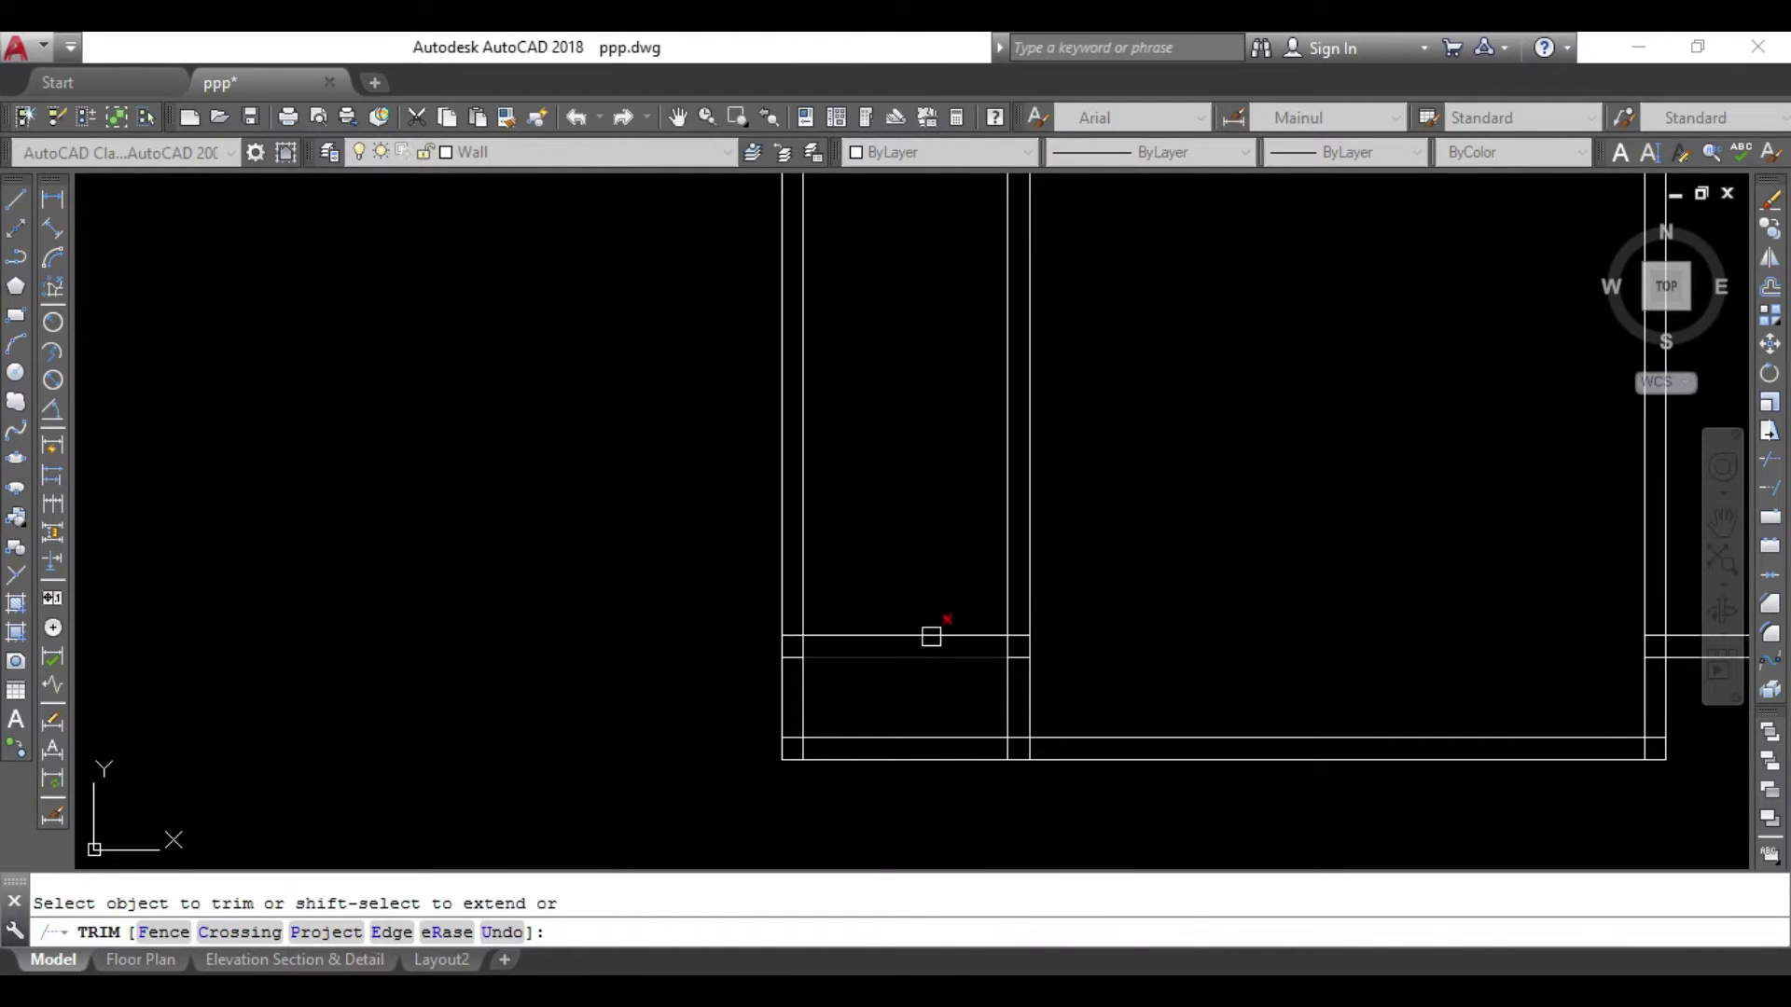
key("Escape")
Erase the two stray lines crossing the lower wall and reframe the whole plan.
left_click(951, 600)
left_click(878, 675)
key("Delete")
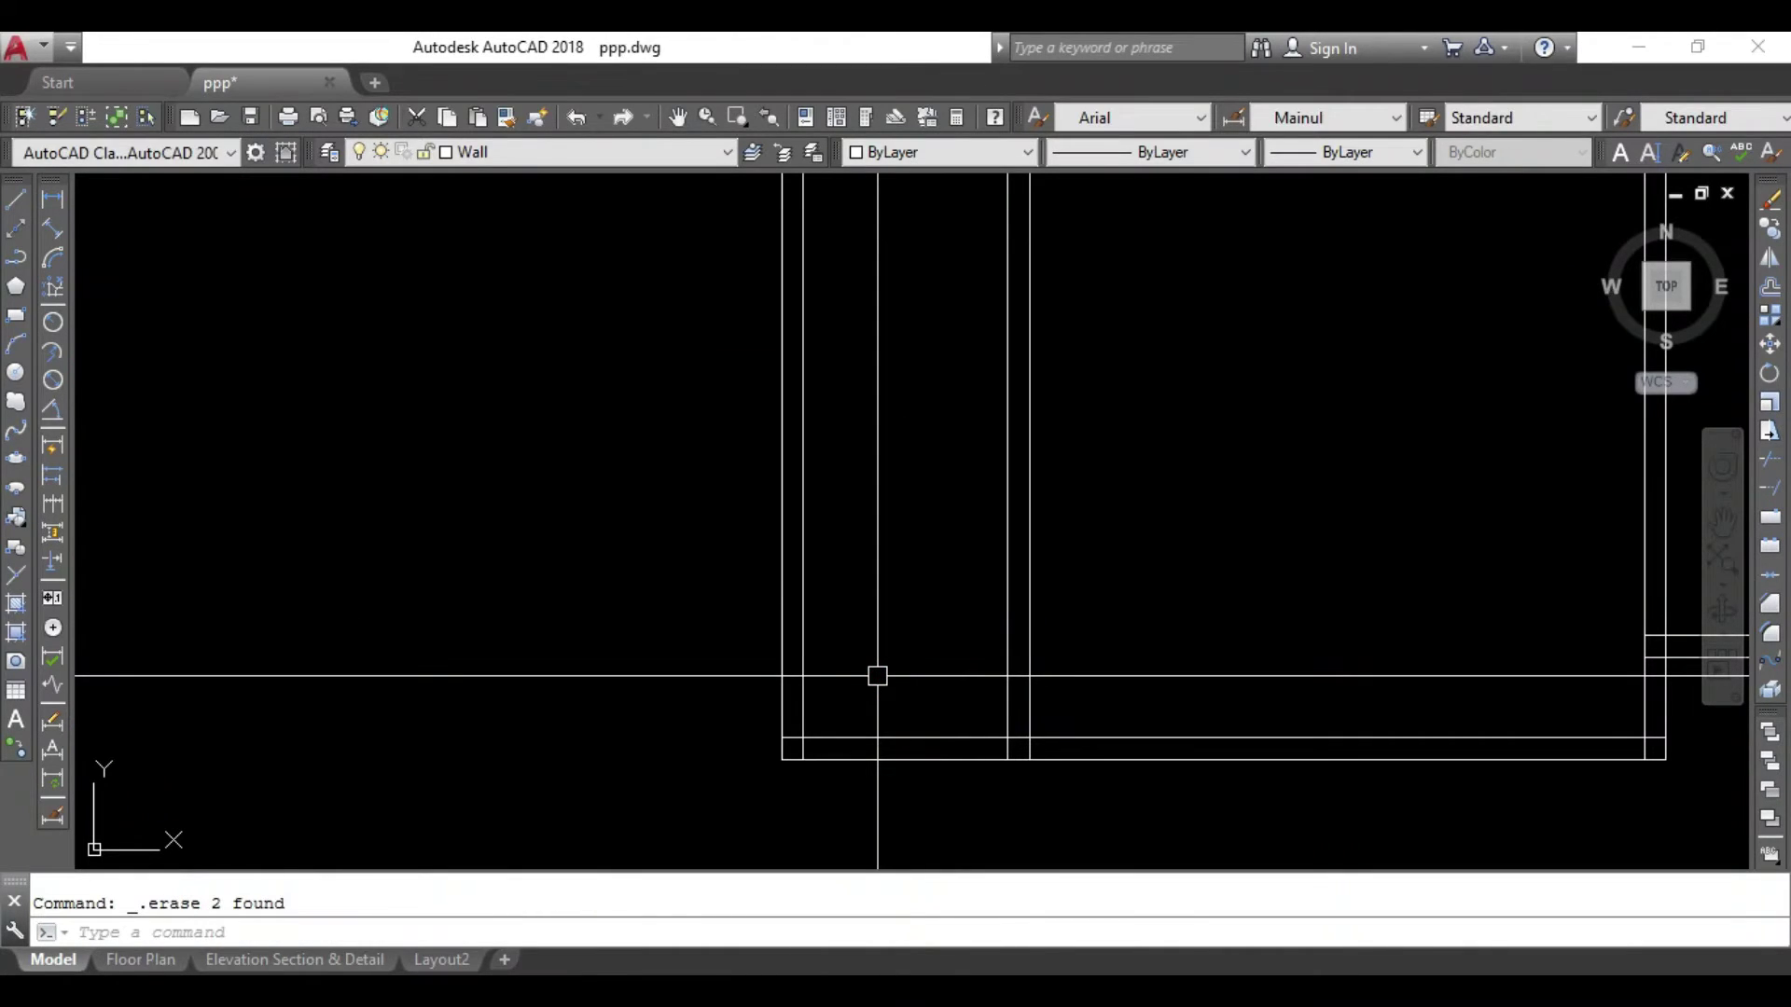
scroll(877, 676, "down", 5)
middle_click_drag(1210, 600, 923, 747)
scroll(914, 751, "down", 2)
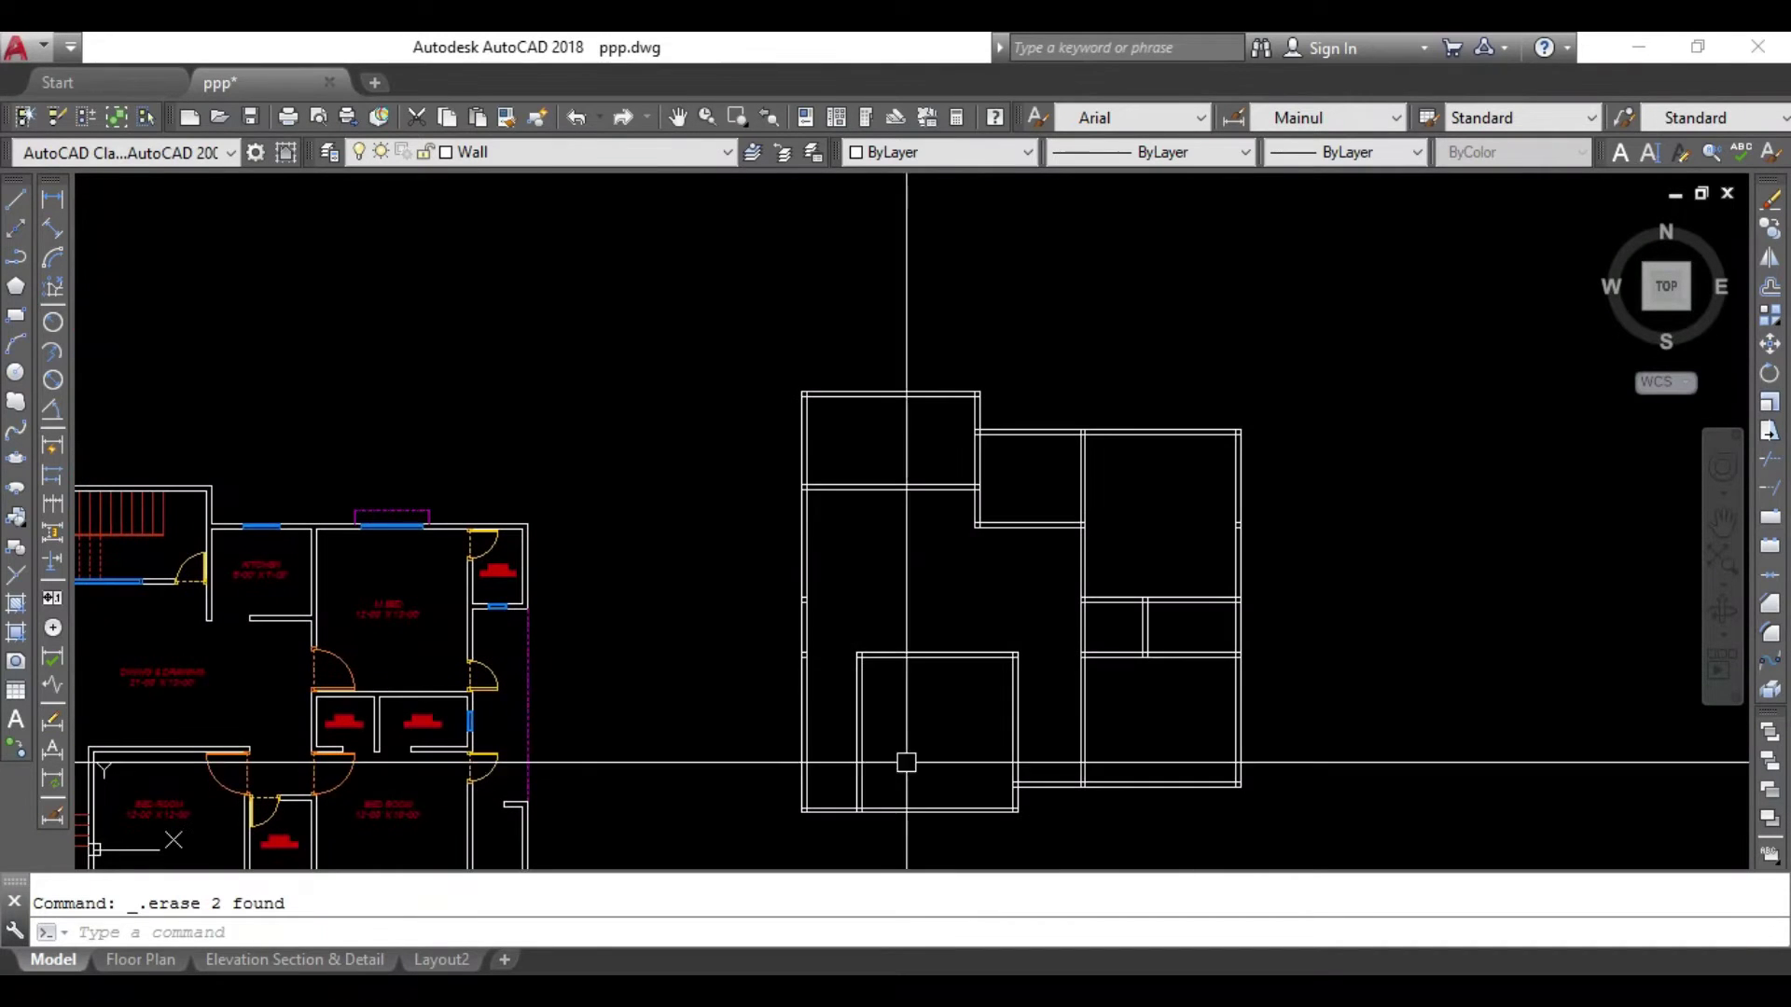
middle_click_drag(963, 600, 914, 495)
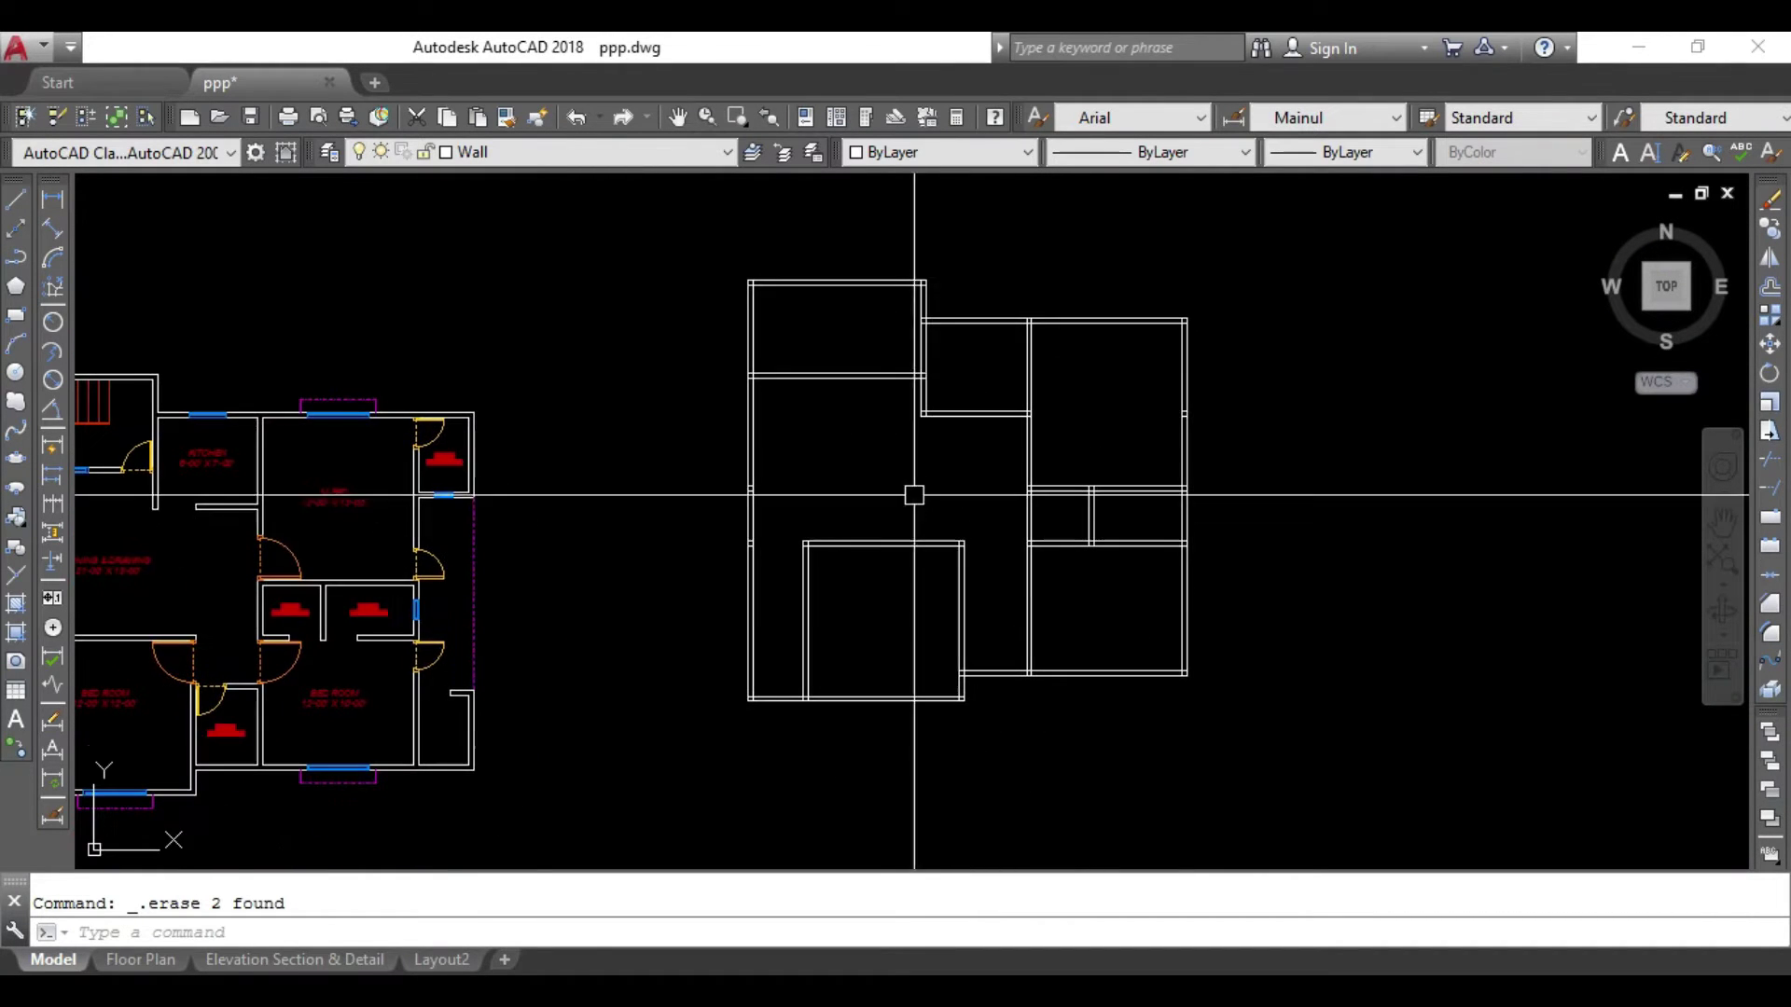
scroll(797, 695, "up", 4)
scroll(830, 711, "up", 5)
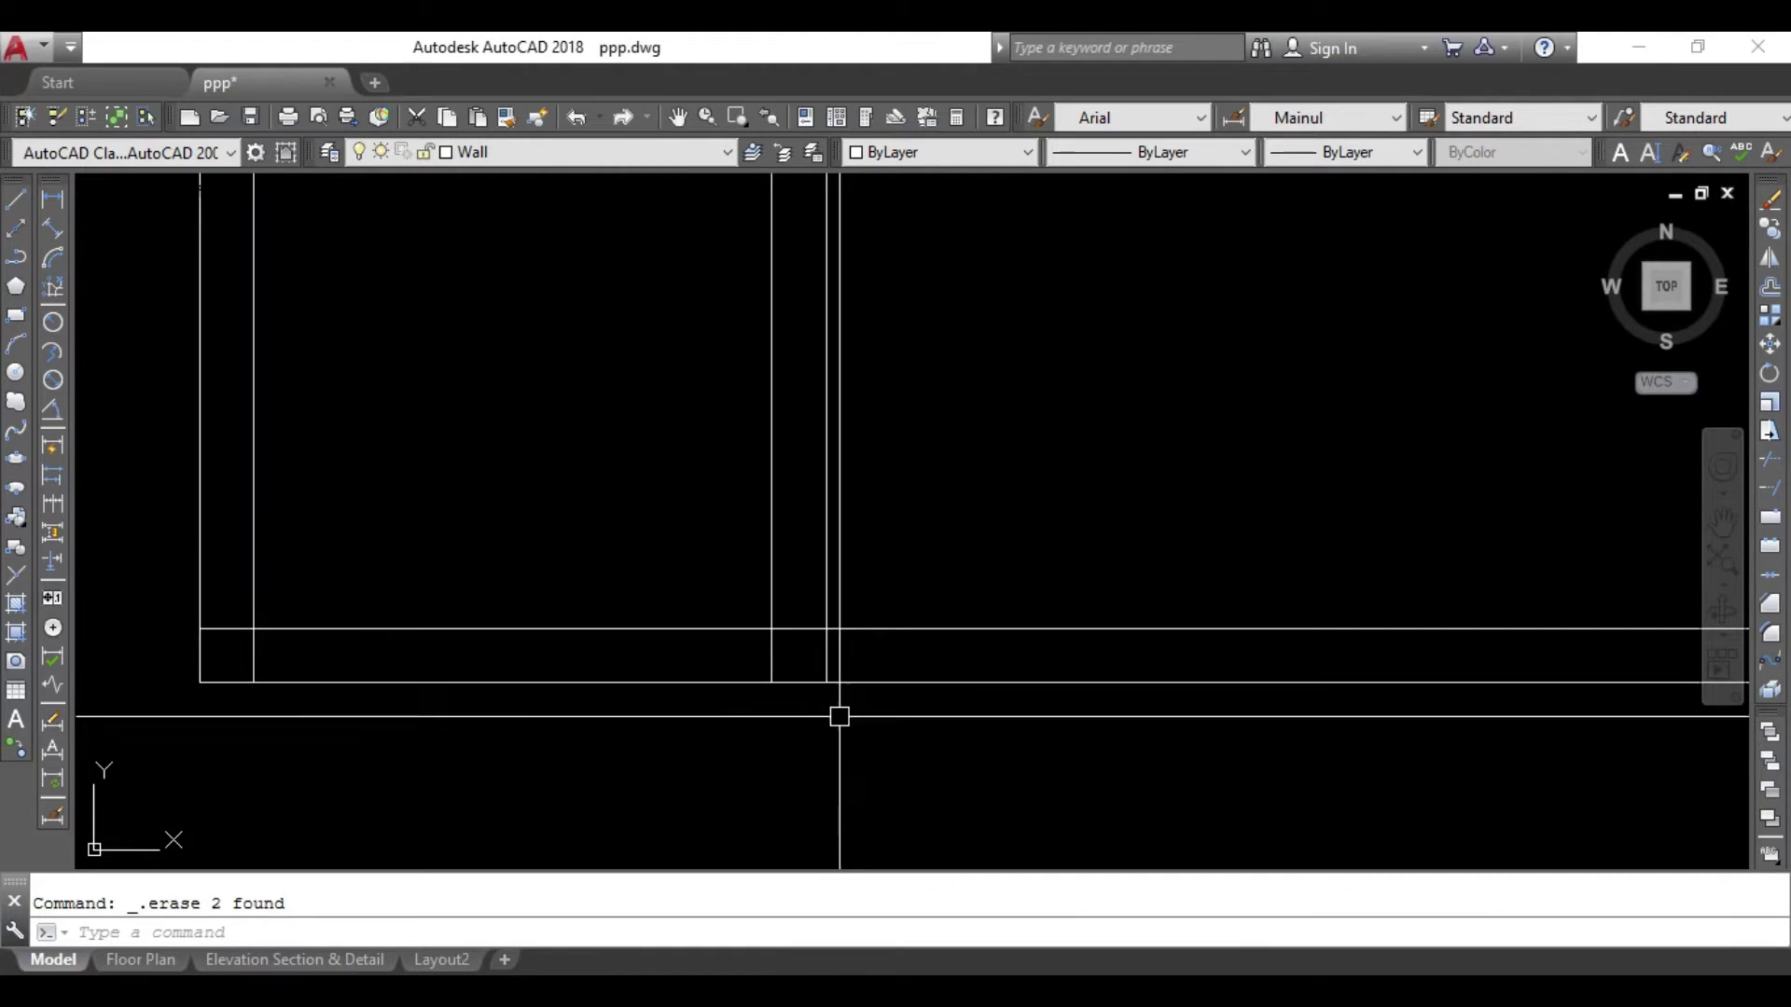
scroll(795, 746, "down", 1)
Cancel the current command and restart TRIM with all objects as cutting edges.
middle_click_drag(763, 728, 565, 706)
scroll(566, 706, "up", 2)
key("Escape")
key("Return")
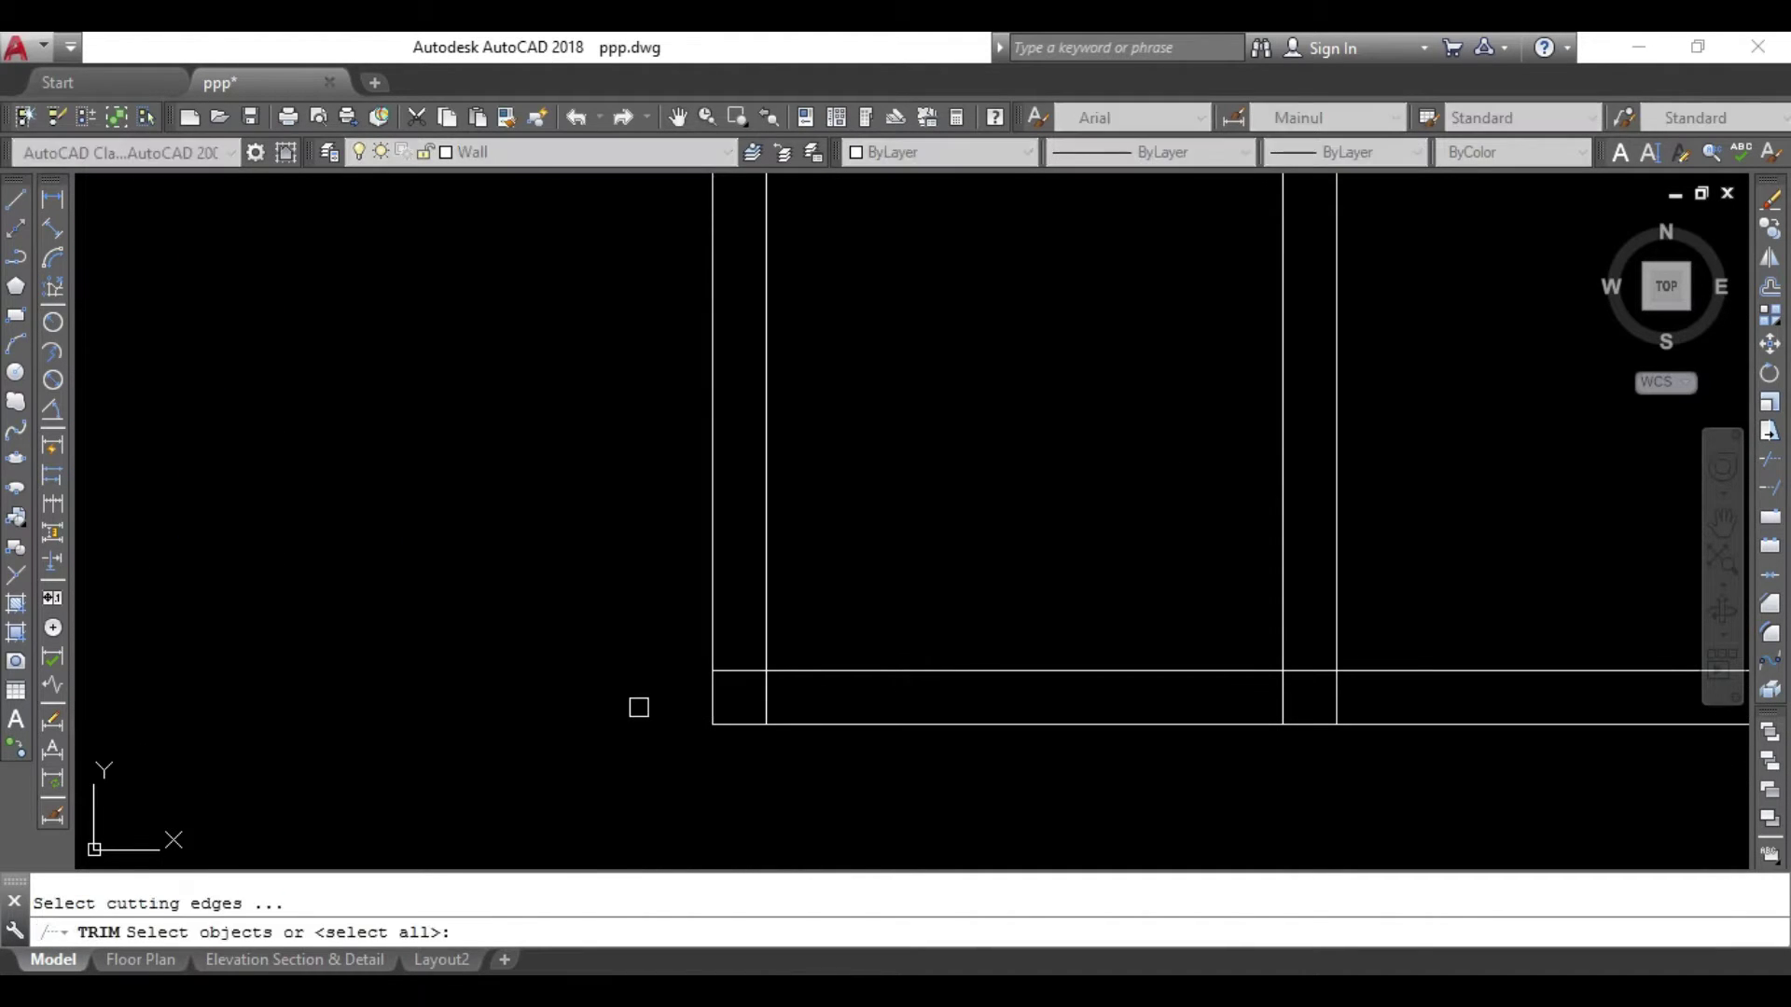
key("Return")
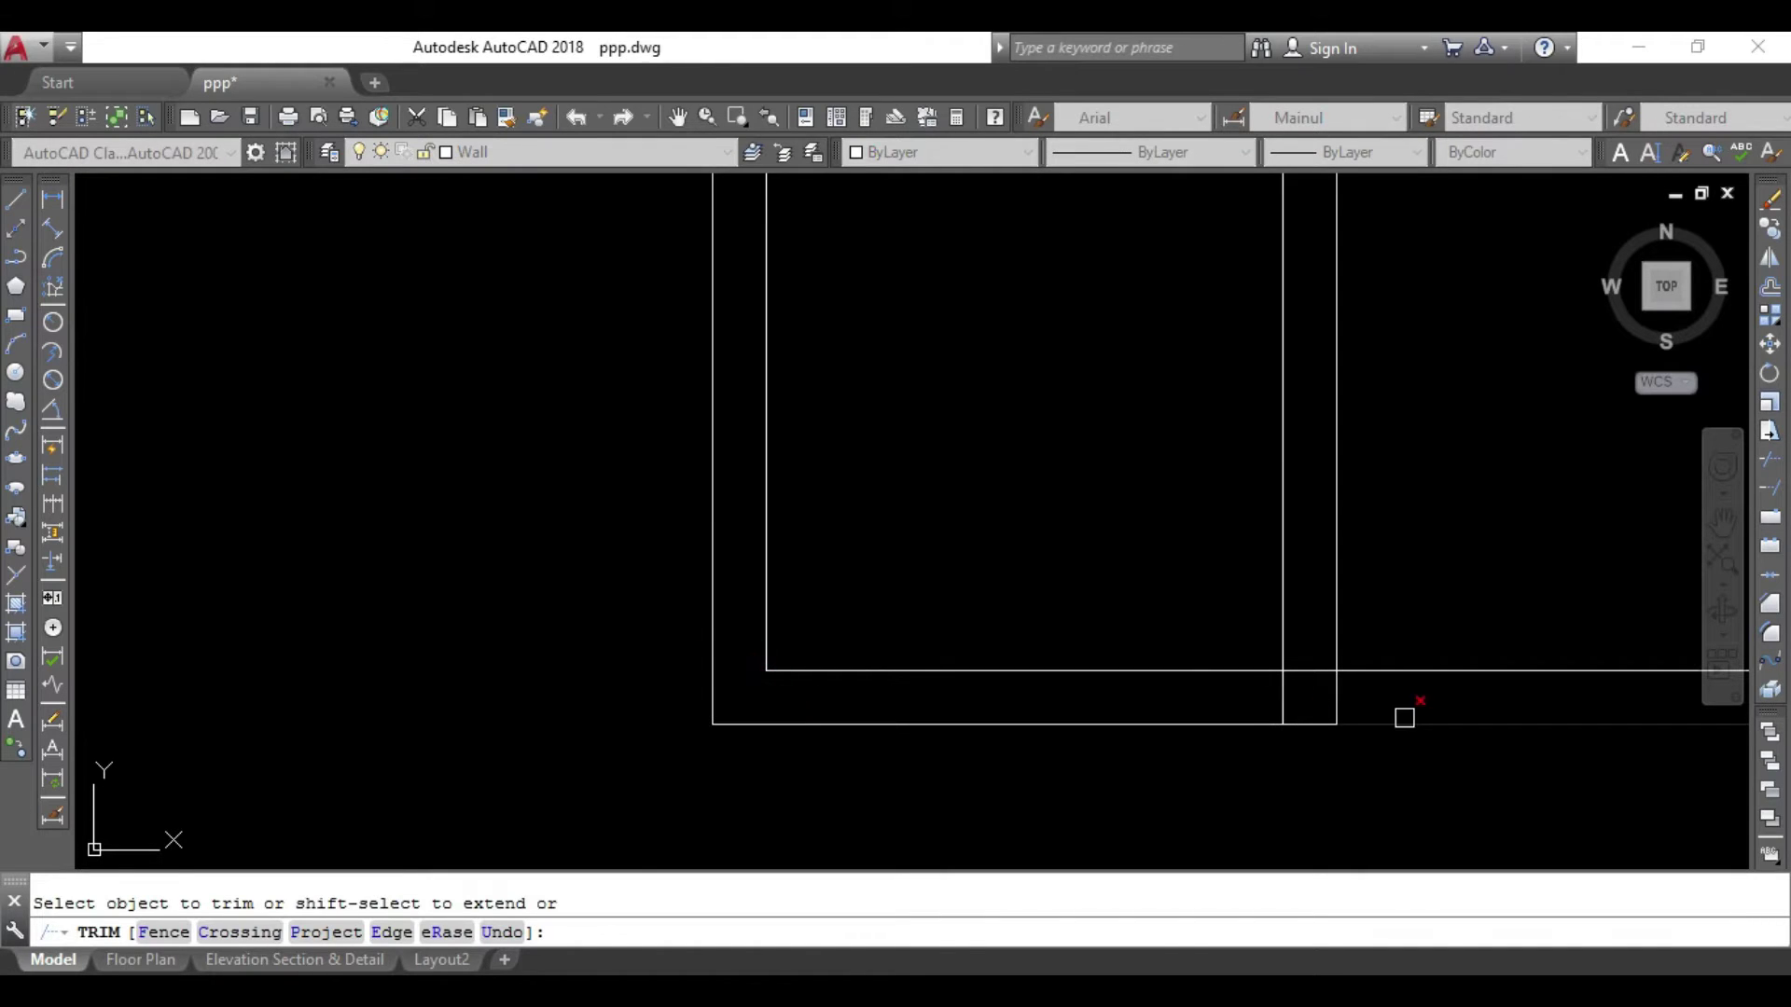
Trim the segment between the horizontal wall lines and the two vertical lines at the next junction.
mouse_move(1426, 657)
middle_mouse_down()
mouse_move(839, 679)
mouse_move(931, 690)
middle_mouse_up()
scroll(840, 679, "down", 2)
scroll(930, 690, "up", 2)
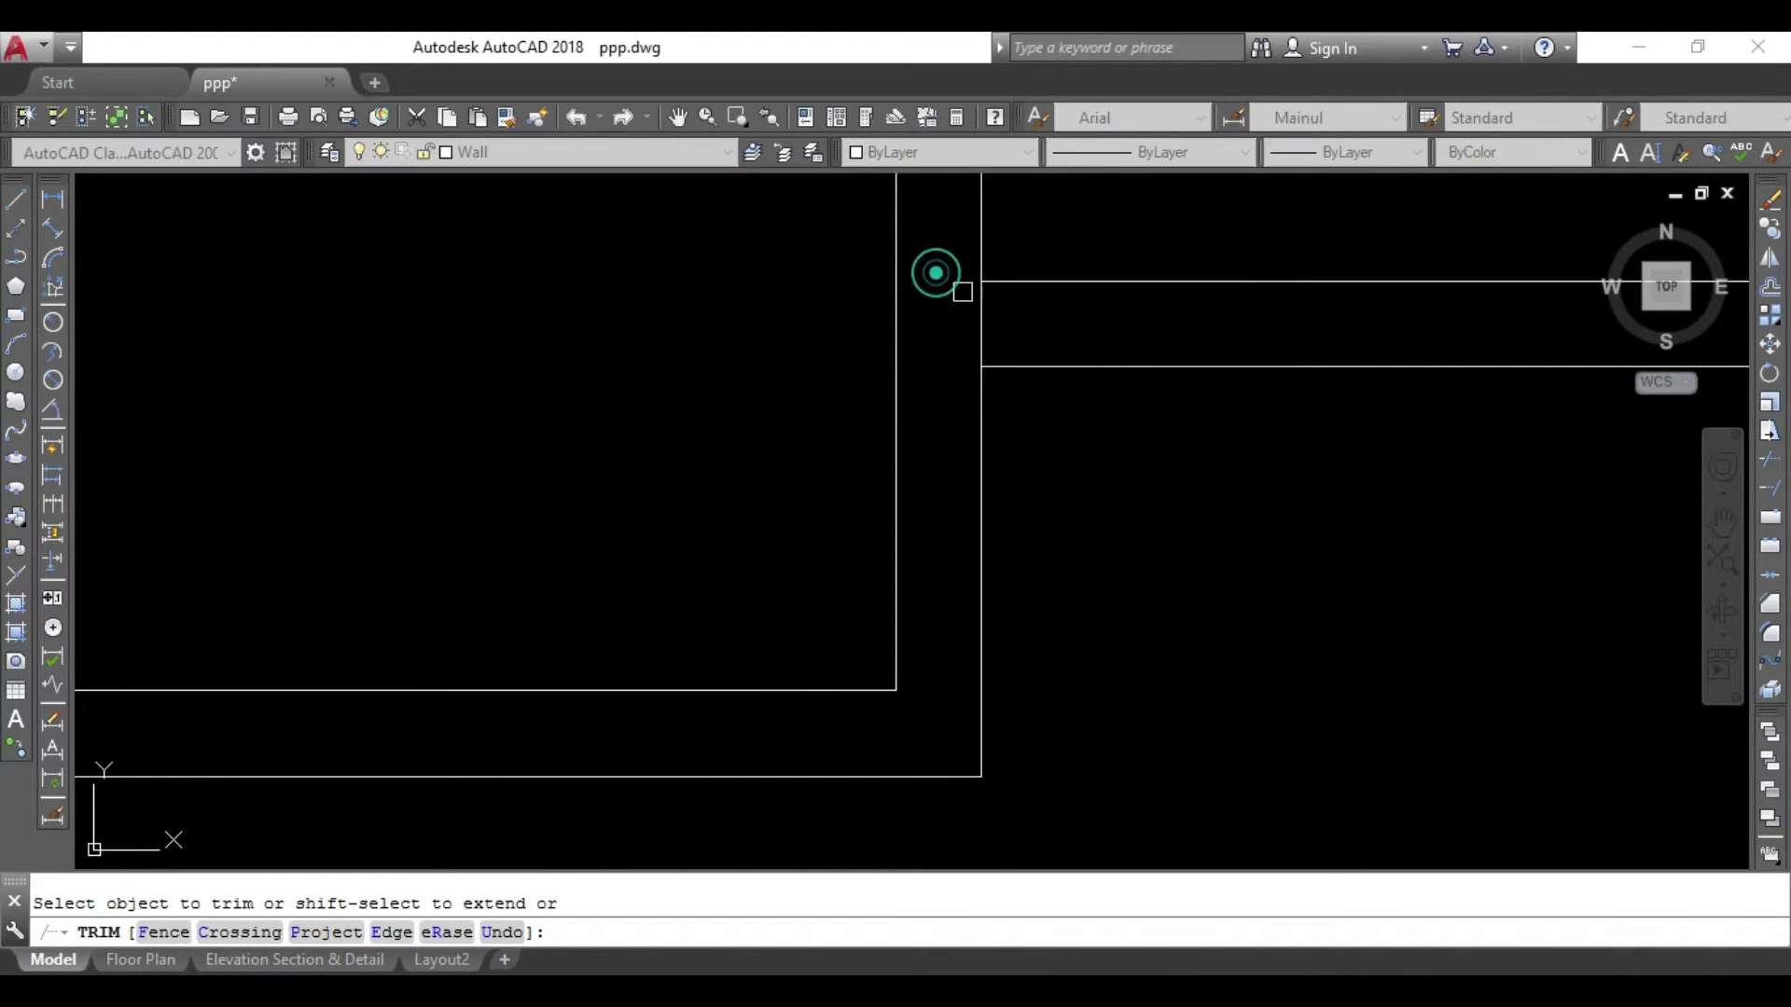
left_click(989, 322)
scroll(1007, 336, "down", 2)
middle_click_drag(1047, 380, 662, 571)
scroll(851, 552, "up", 2)
left_click_drag(935, 520, 1103, 512)
Trim the crossing and overlapping wall lines at two more wall junctions.
scroll(923, 547, "down", 2)
mouse_move(1144, 531)
middle_mouse_down()
mouse_move(1099, 647)
mouse_move(971, 544)
middle_mouse_up()
scroll(971, 544, "up", 2)
mouse_move(991, 504)
left_mouse_down()
mouse_move(961, 564)
mouse_move(819, 597)
left_mouse_up()
scroll(914, 560, "down", 2)
middle_click_drag(888, 513, 955, 788)
scroll(883, 460, "down", 2)
middle_click_drag(883, 459, 927, 572)
scroll(975, 548, "up", 2)
mouse_move(938, 444)
left_mouse_down()
mouse_move(886, 576)
mouse_move(779, 564)
left_mouse_up()
Trim a junction into a clean T and remove the lines left between two walls.
scroll(780, 563, "down", 1)
middle_click_drag(724, 580, 1044, 576)
scroll(804, 560, "up", 3)
scroll(827, 576, "up", 2)
left_click_drag(1219, 572, 751, 631)
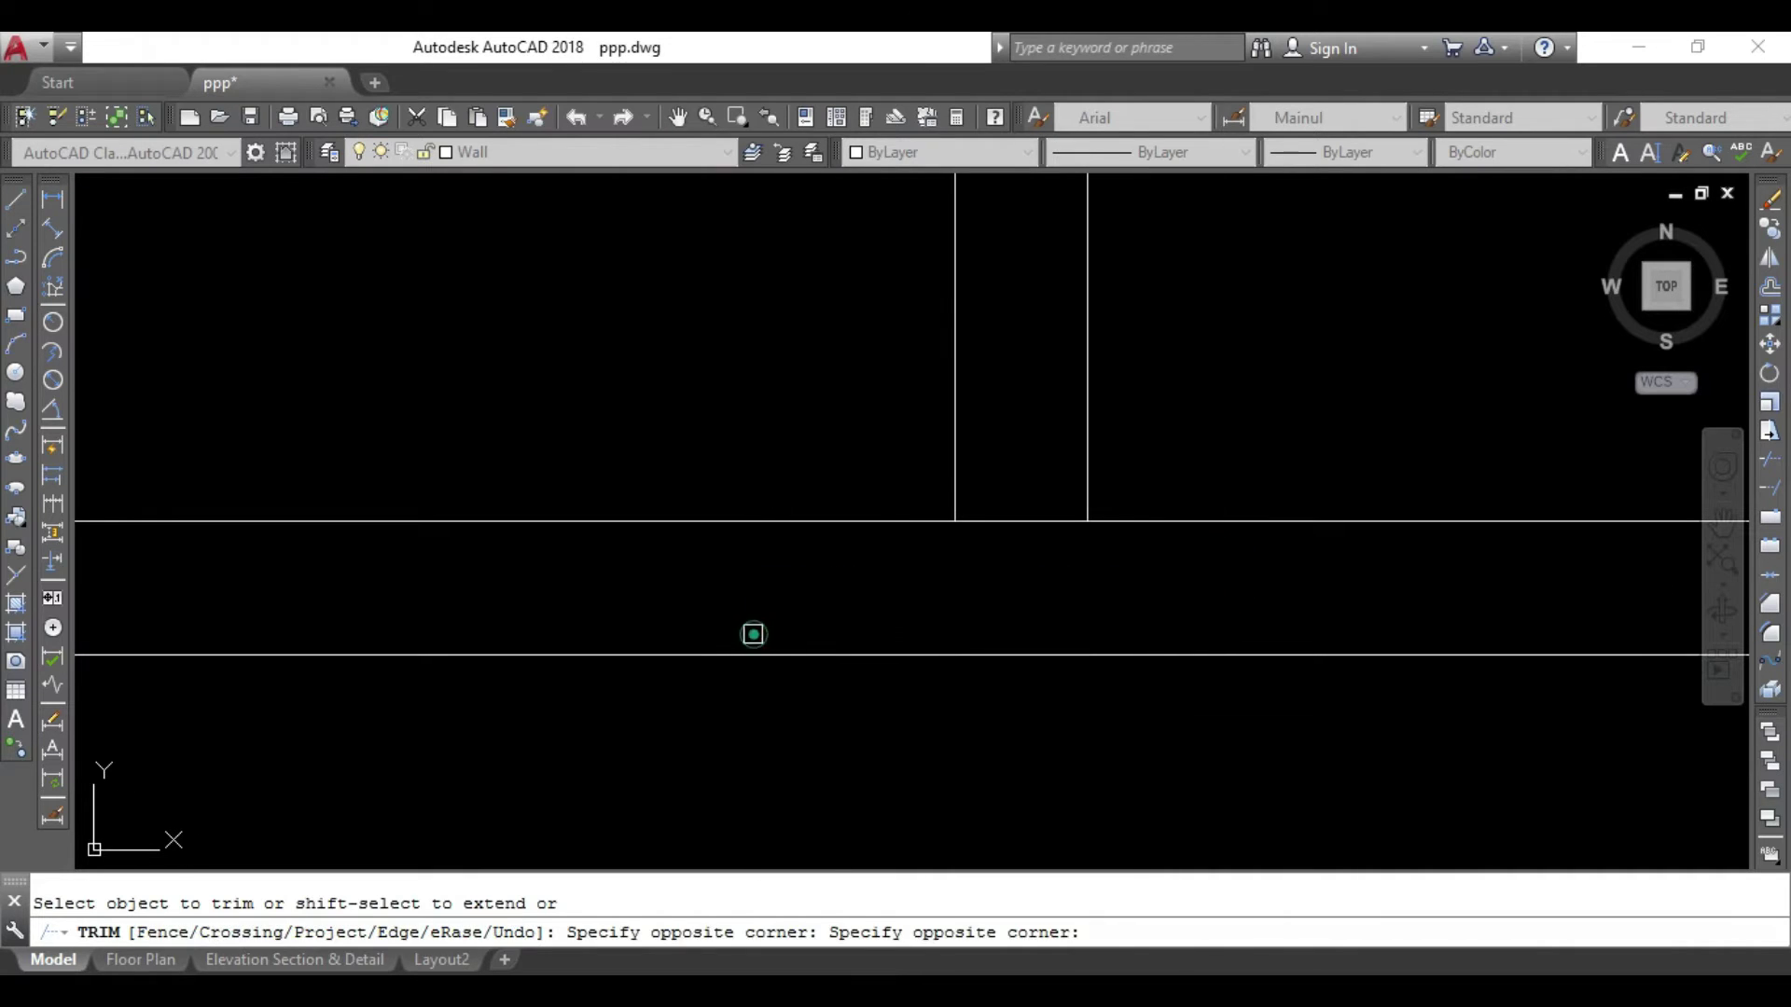
left_click_drag(1047, 472, 987, 599)
scroll(595, 595, "down", 4)
mouse_move(595, 595)
middle_mouse_down()
mouse_move(1205, 567)
mouse_move(919, 572)
mouse_move(897, 516)
middle_mouse_up()
scroll(895, 537, "up", 5)
left_click_drag(921, 354, 876, 761)
left_click_drag(1087, 501, 785, 588)
Open up two further junctions by trimming their leftover wall segments.
scroll(1199, 464, "down", 3)
scroll(1199, 464, "up", 2)
middle_click_drag(1200, 463, 614, 756)
scroll(975, 414, "up", 5)
left_click_drag(1008, 416, 806, 424)
left_click_drag(845, 605, 561, 585)
scroll(560, 585, "down", 3)
middle_click_drag(1159, 540, 735, 463)
scroll(767, 383, "up", 2)
left_click_drag(772, 377, 707, 737)
left_click(707, 737)
left_click(1039, 523)
left_click(807, 612)
Trim the horizontal segment left between two vertical wall lines at another corner.
scroll(807, 612, "down", 2)
middle_click_drag(135, 644, 368, 637)
scroll(1256, 652, "up", 1)
scroll(1063, 592, "up", 8)
left_click(1044, 519)
left_click(954, 666)
scroll(439, 771, "down", 5)
scroll(947, 632, "up", 5)
scroll(913, 523, "up", 4)
scroll(911, 519, "down", 3)
scroll(909, 594, "down", 3)
Trim the overlapping wall lines at the next corner.
left_click(897, 571)
scroll(900, 601, "down", 3)
scroll(936, 518, "down", 3)
scroll(936, 518, "up", 4)
scroll(768, 558, "down", 4)
scroll(1135, 416, "up", 4)
left_click(1016, 601)
scroll(820, 503, "down", 4)
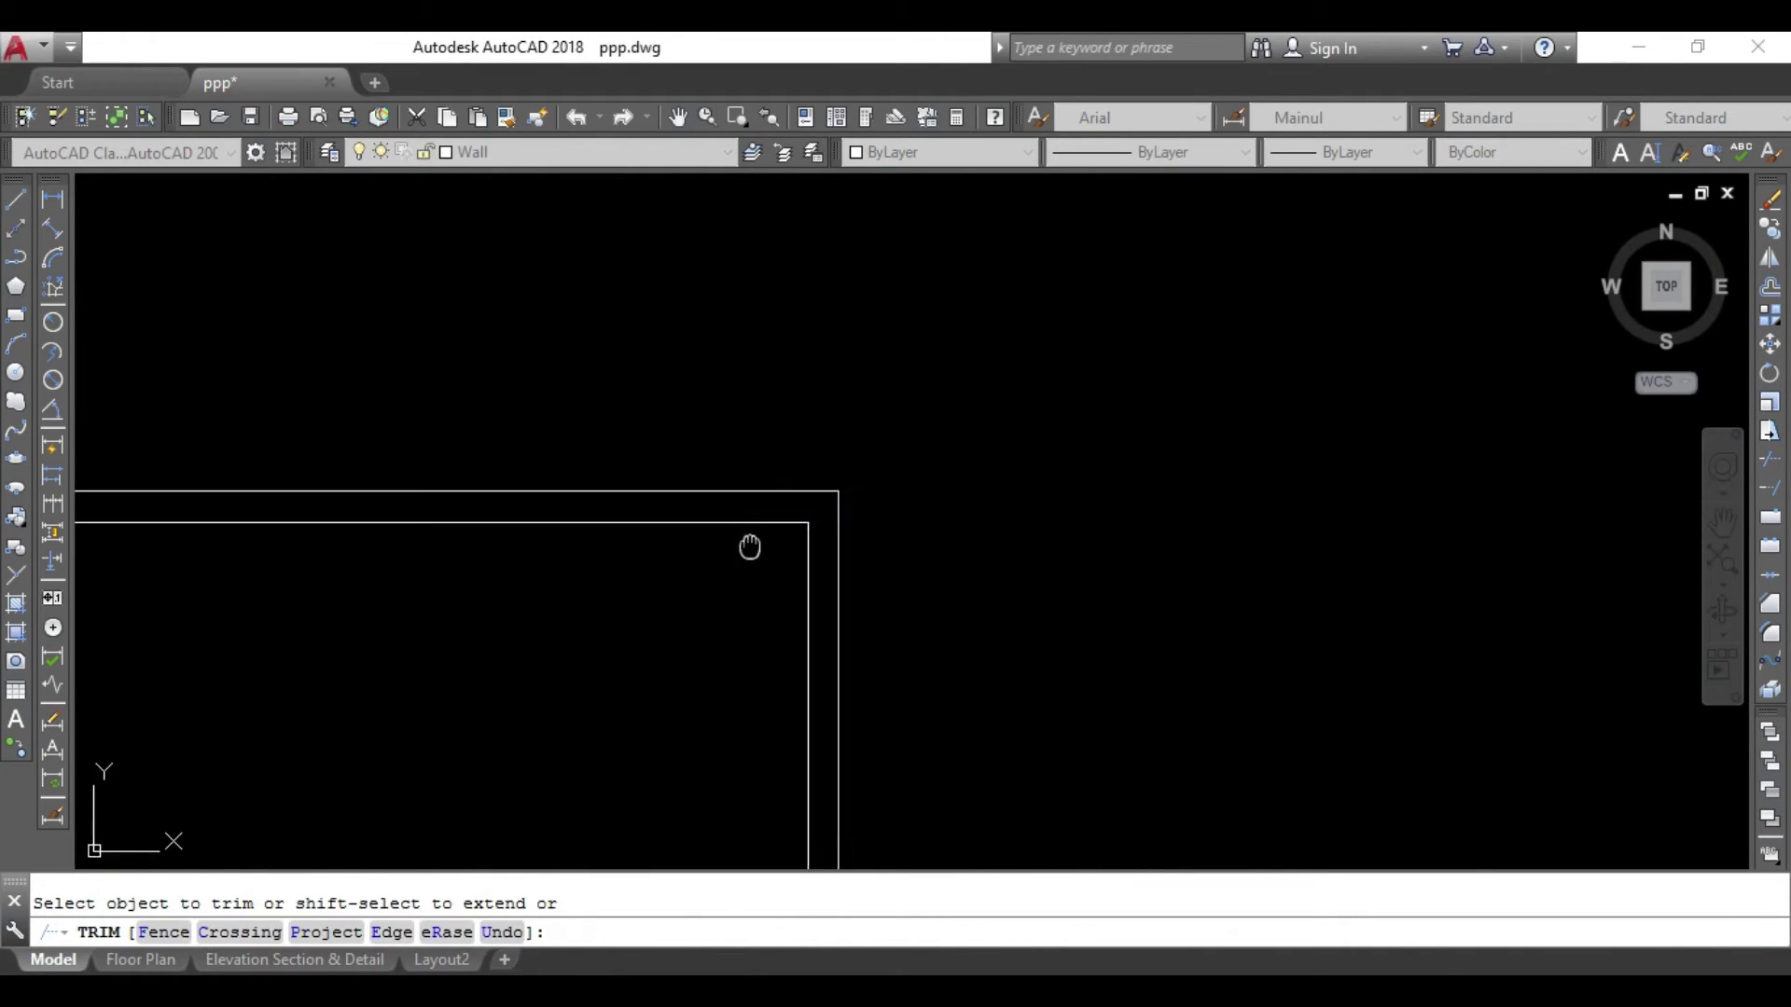
scroll(968, 511, "up", 1)
scroll(968, 511, "up", 5)
Trim the vertical and horizontal overlaps at a T-junction.
left_click_drag(628, 409, 1008, 408)
left_click_drag(860, 471, 774, 615)
scroll(722, 574, "down", 5)
scroll(718, 672, "up", 1)
scroll(880, 309, "up", 1)
scroll(876, 641, "down", 1)
scroll(967, 520, "up", 1)
scroll(967, 519, "up", 6)
Clean the next junction by trimming the crossing wall line and short vertical segment.
left_click_drag(947, 488, 767, 540)
scroll(671, 563, "down", 2)
scroll(786, 449, "down", 3)
scroll(774, 425, "up", 8)
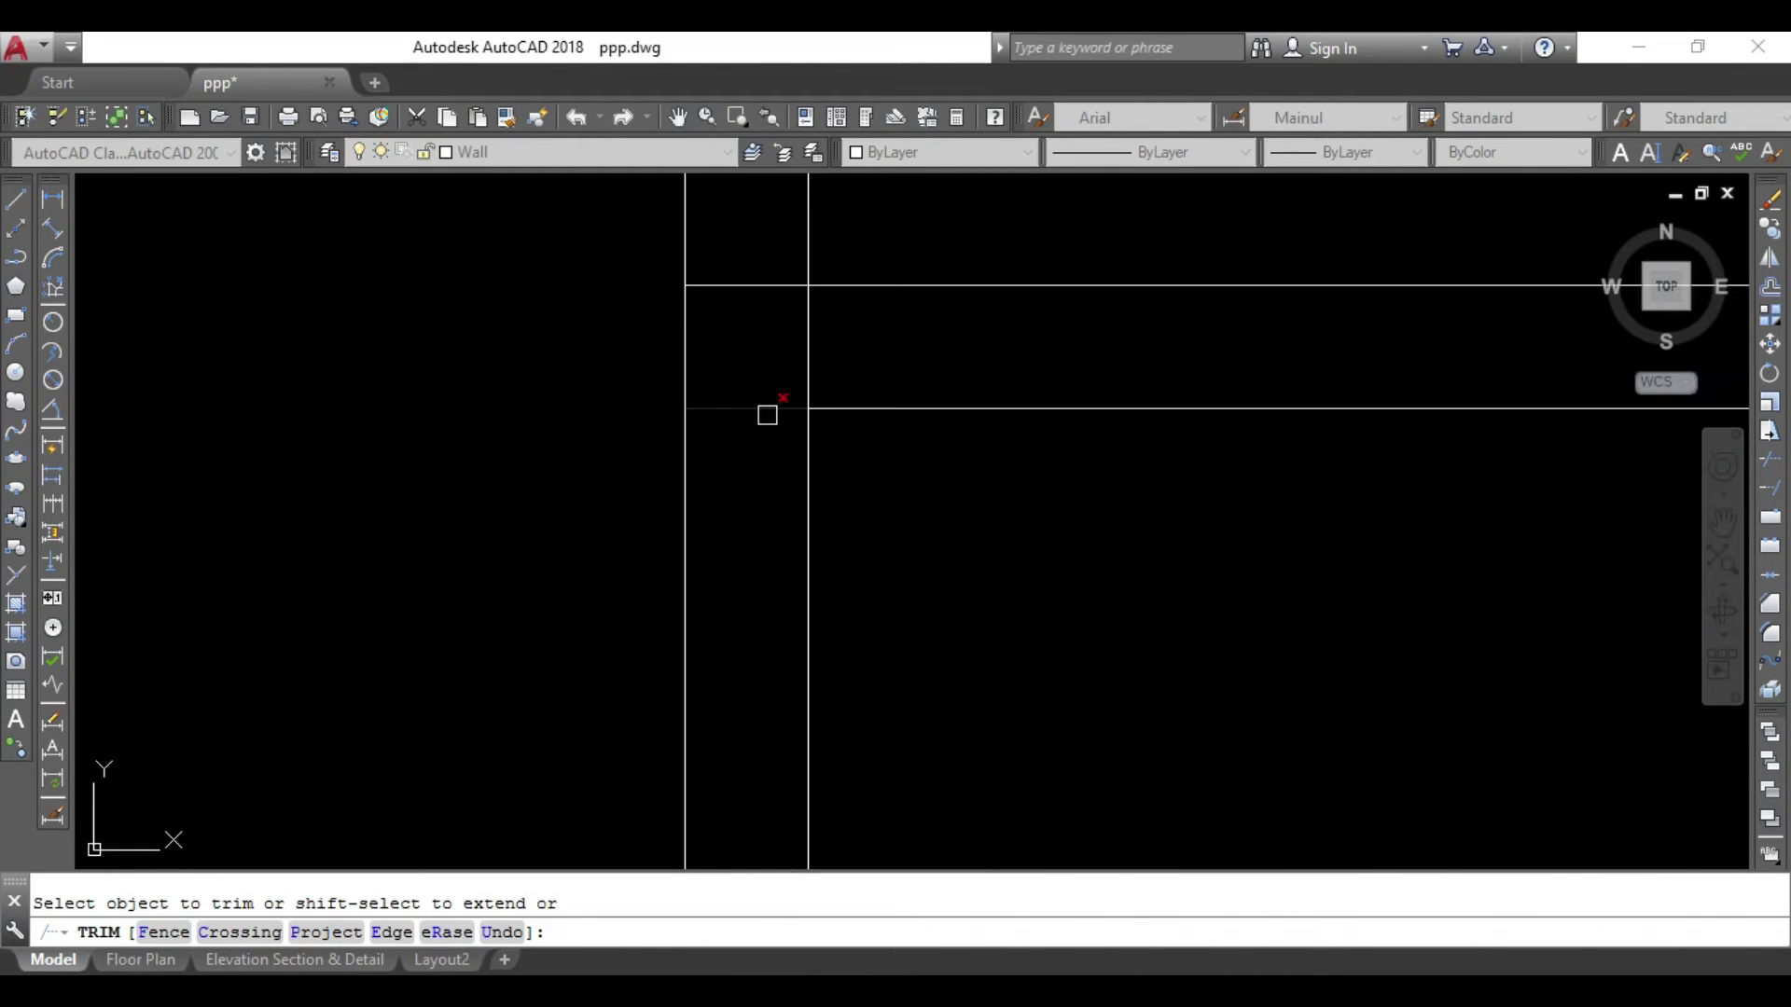
left_click_drag(752, 359, 707, 479)
left_click_drag(868, 299, 780, 372)
scroll(746, 326, "down", 2)
scroll(731, 368, "down", 2)
Trim the crossing wall lines and segments between vertical wall lines at two junctions.
middle_click_drag(787, 522, 788, 607)
scroll(787, 410, "up", 4)
left_click_drag(882, 504, 774, 368)
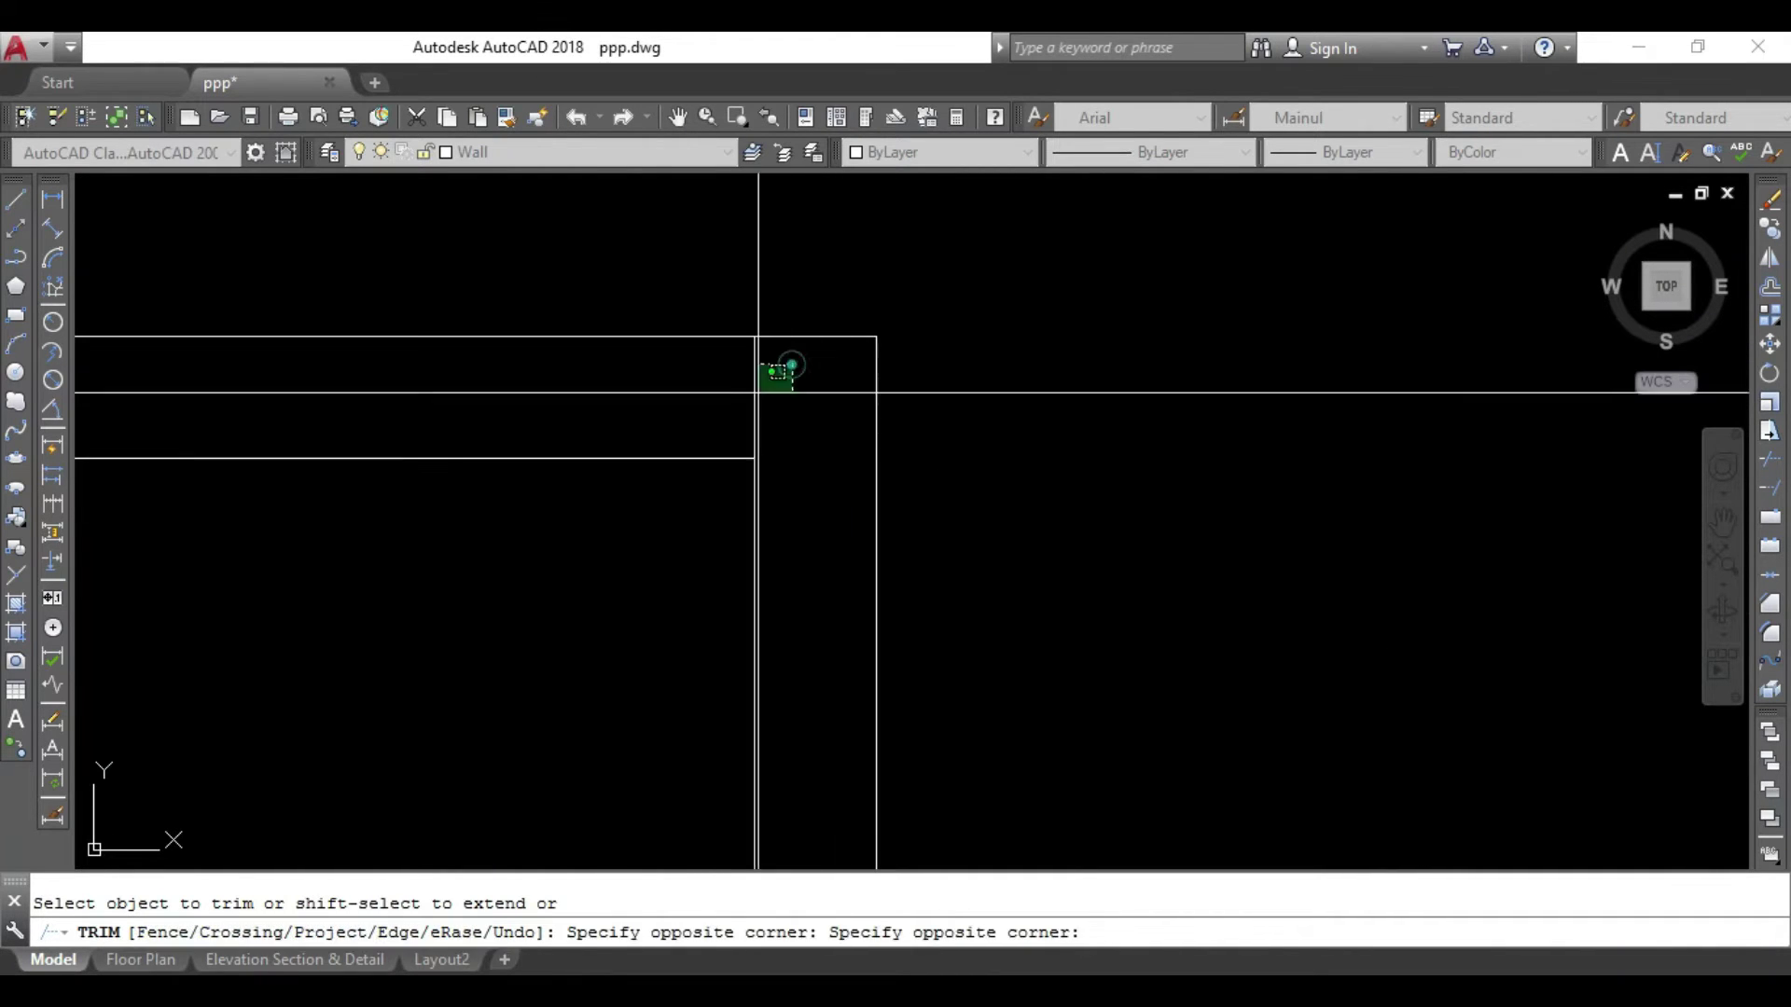
scroll(608, 458, "down", 3)
scroll(607, 458, "up", 2)
middle_click_drag(607, 458, 828, 264)
scroll(828, 263, "up", 2)
scroll(835, 252, "up", 5)
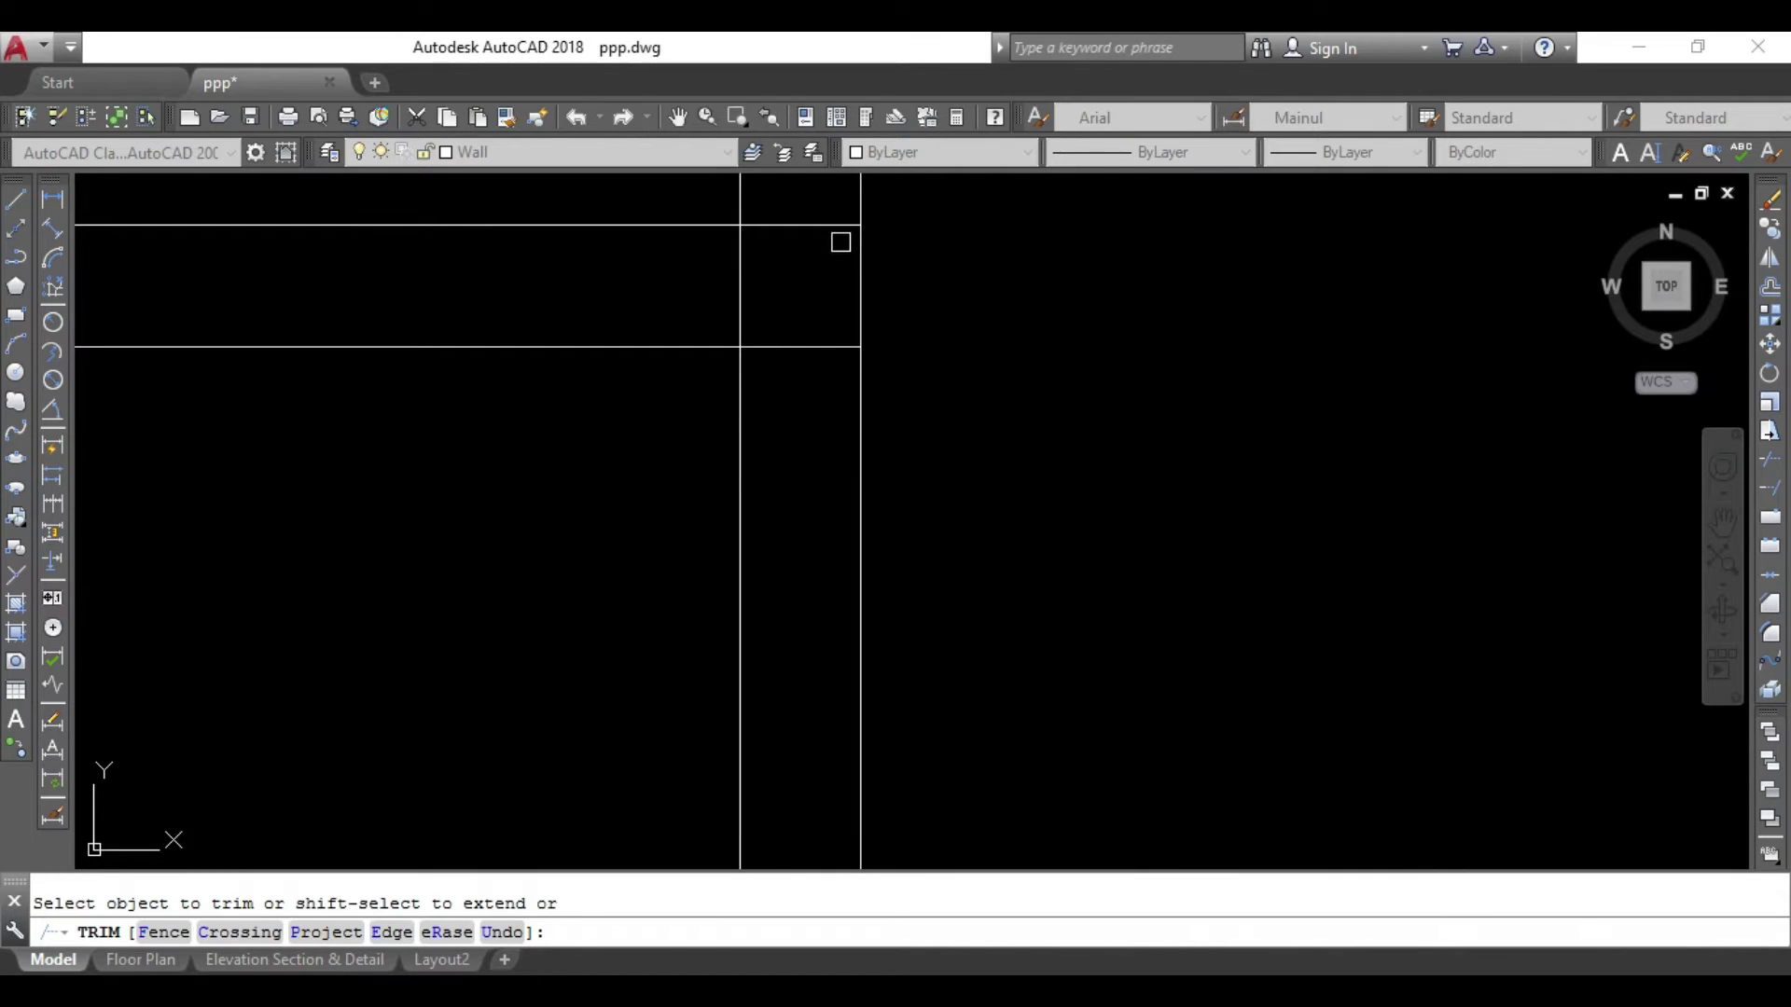
mouse_move(824, 194)
left_mouse_down()
mouse_move(784, 436)
mouse_move(647, 311)
left_mouse_up()
scroll(775, 500, "down", 2)
Trim the inner corner segments, including those near the building's top-left corner.
middle_click_drag(775, 500, 787, 433)
scroll(799, 483, "up", 4)
scroll(799, 493, "up", 2)
mouse_move(799, 492)
left_mouse_down()
mouse_move(787, 612)
mouse_move(943, 619)
left_mouse_up()
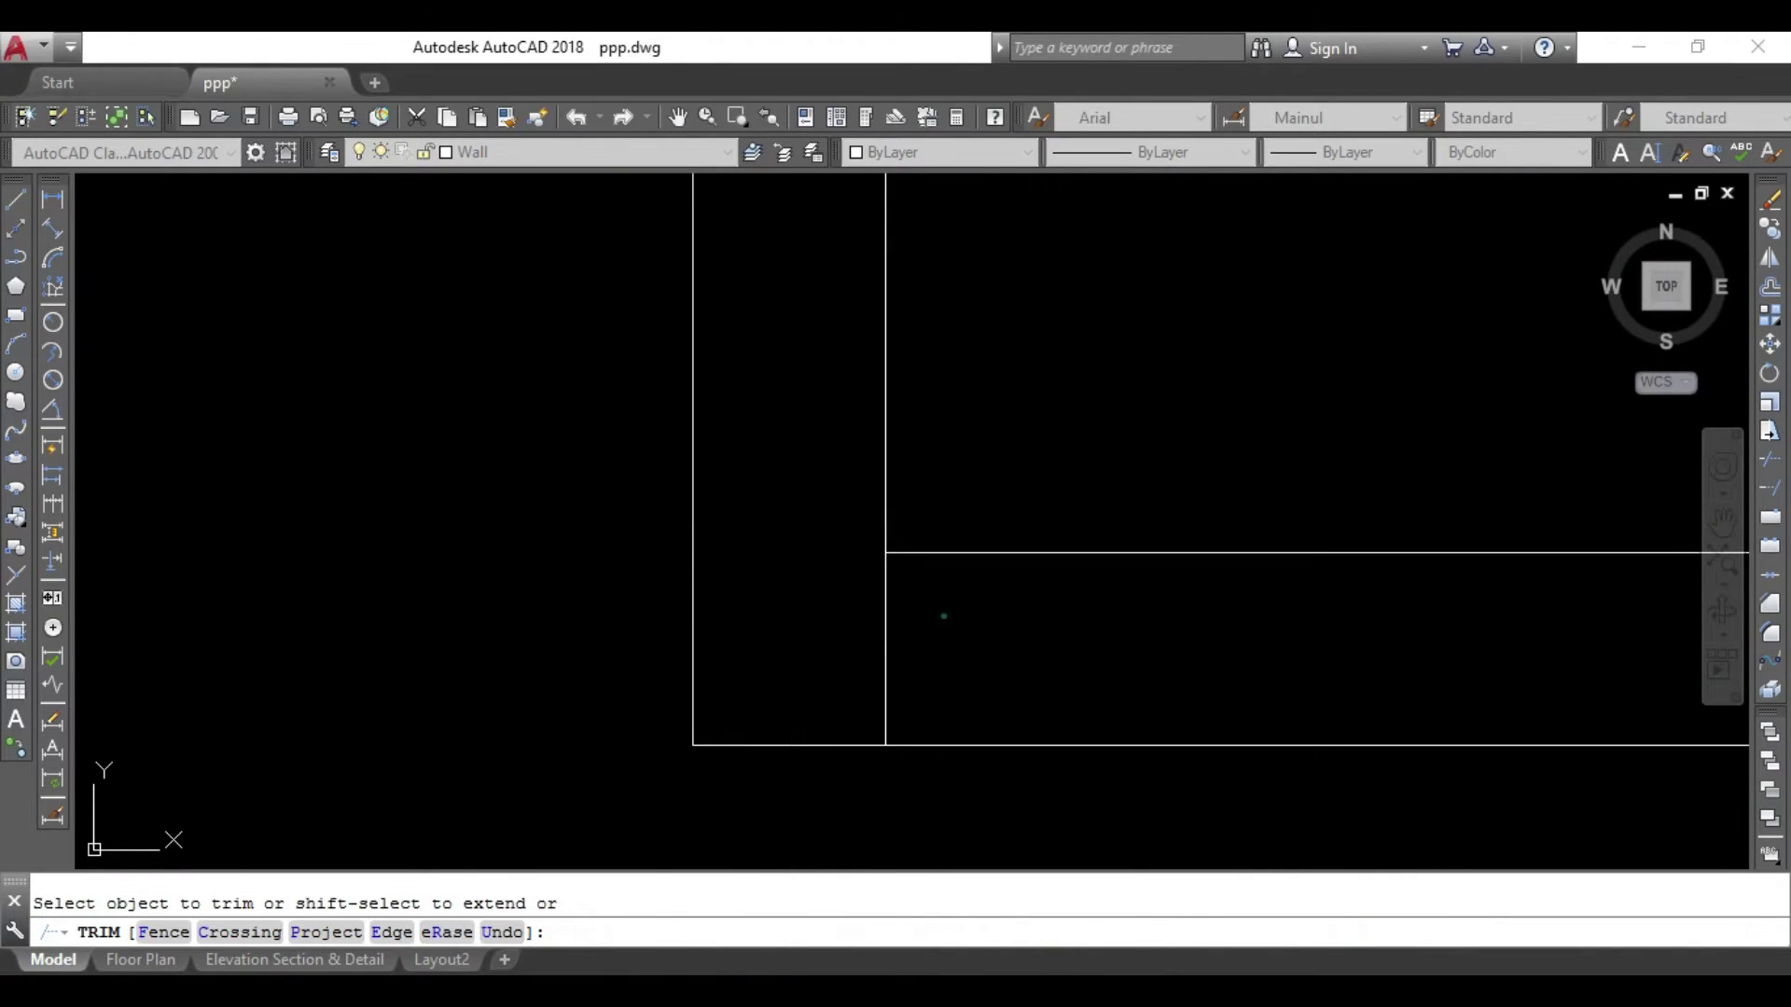
scroll(956, 608, "down", 3)
mouse_move(1140, 608)
middle_mouse_down()
mouse_move(893, 400)
mouse_move(909, 428)
mouse_move(1228, 504)
middle_mouse_up()
mouse_move(943, 417)
middle_mouse_down()
mouse_move(1059, 627)
mouse_move(1235, 615)
middle_mouse_up()
scroll(892, 367, "up", 1)
scroll(892, 367, "up", 3)
left_click_drag(495, 411, 495, 540)
scroll(559, 391, "down", 5)
Trim the wall segments across one more junction and at a wall corner.
middle_click_drag(563, 404, 675, 537)
scroll(675, 537, "up", 3)
scroll(661, 313, "up", 2)
left_click_drag(676, 233, 673, 476)
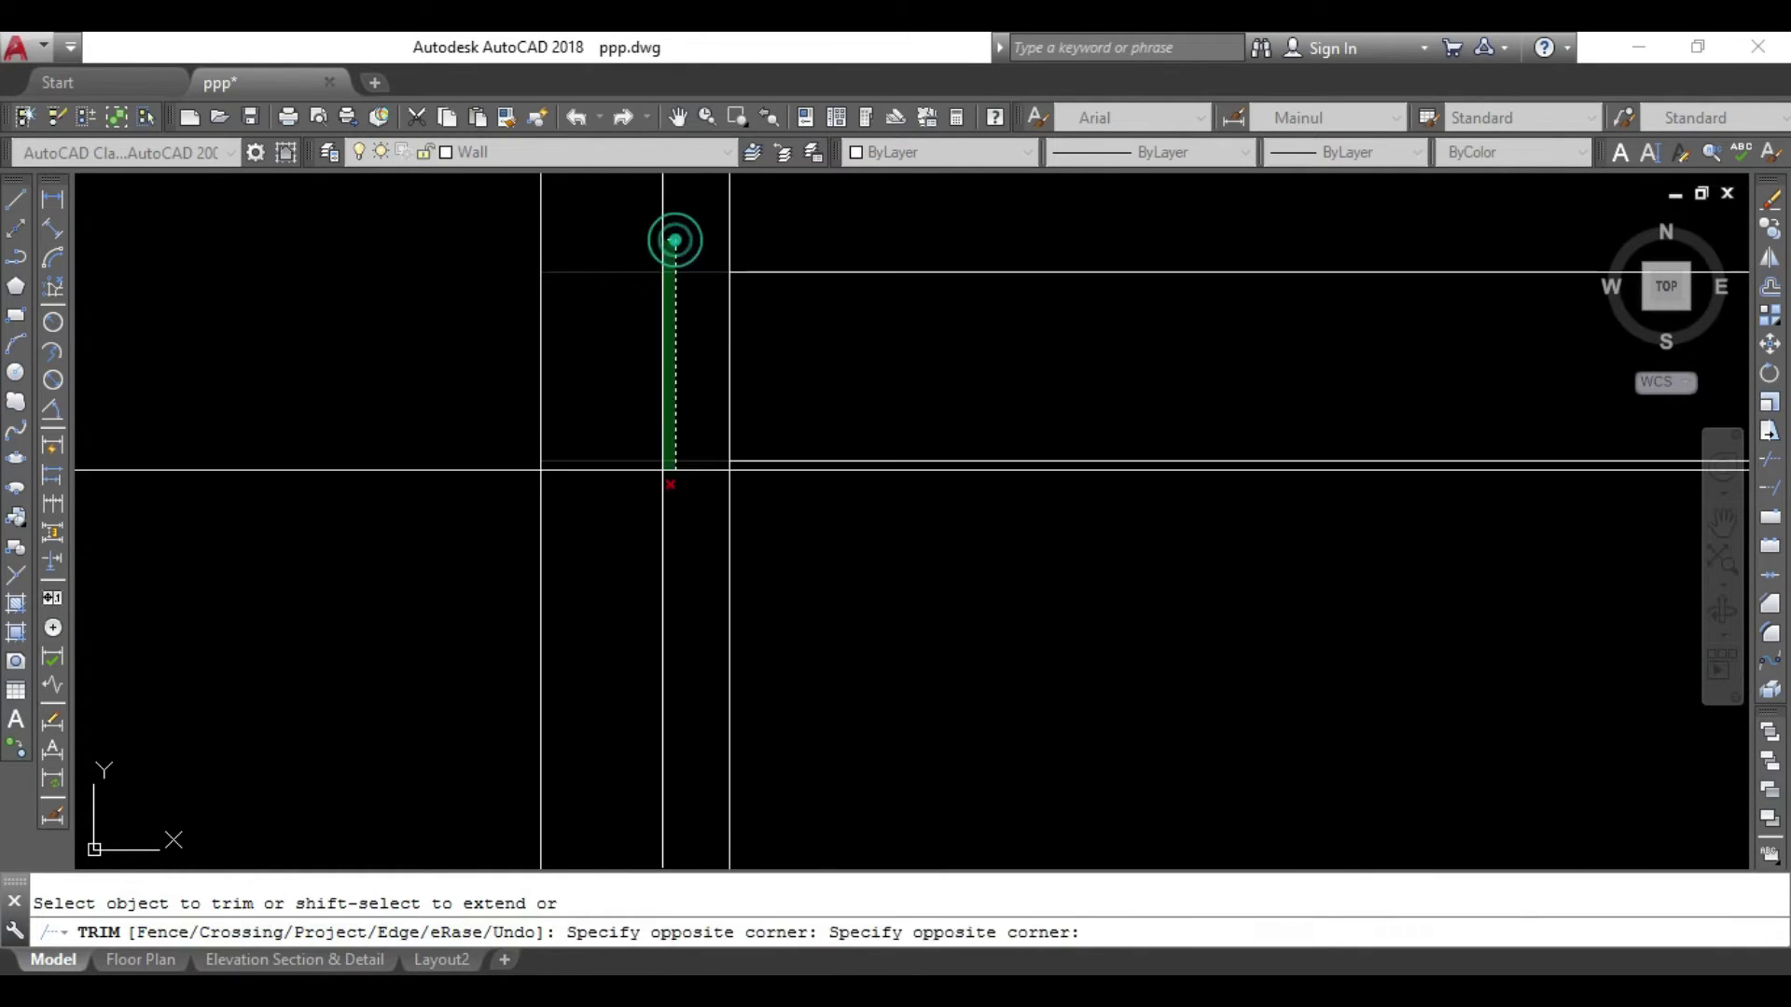
scroll(680, 392, "down", 3)
middle_click_drag(644, 556, 744, 180)
middle_click_drag(720, 613, 731, 367)
middle_click_drag(876, 627, 775, 322)
scroll(993, 397, "up", 5)
middle_click_drag(1007, 271, 1008, 448)
left_click(991, 388)
left_click(849, 650)
Pan and zoom over the plan to centre the room in view.
scroll(629, 657, "down", 3)
middle_click_drag(630, 658, 643, 336)
scroll(1309, 312, "up", 2)
scroll(1309, 311, "up", 2)
scroll(1055, 471, "down", 5)
scroll(1055, 472, "down", 2)
mouse_move(1019, 547)
middle_mouse_down()
mouse_move(983, 368)
mouse_move(927, 516)
mouse_move(937, 594)
mouse_move(911, 659)
middle_mouse_up()
Window-select the short end lines at the left wall opening, then pan toward the left rooms.
key("Escape")
left_click(507, 612)
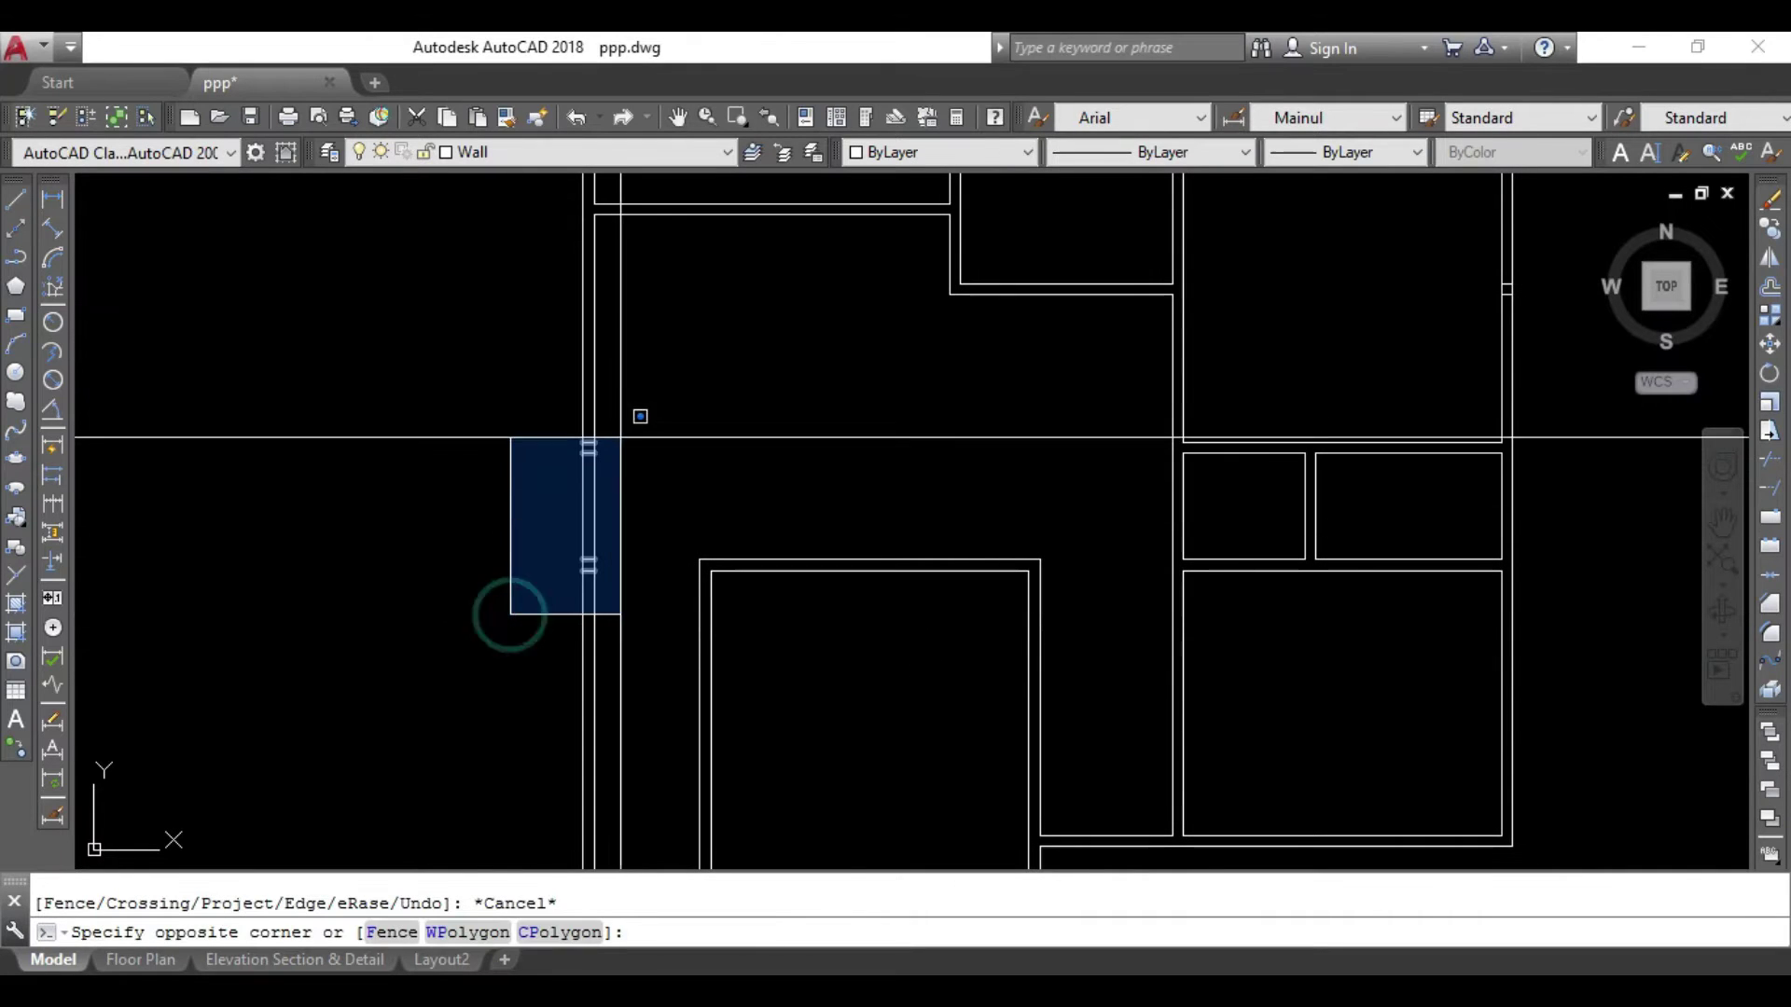
left_click(632, 389)
mouse_move(926, 385)
middle_mouse_down()
mouse_move(903, 420)
mouse_move(429, 578)
middle_mouse_up()
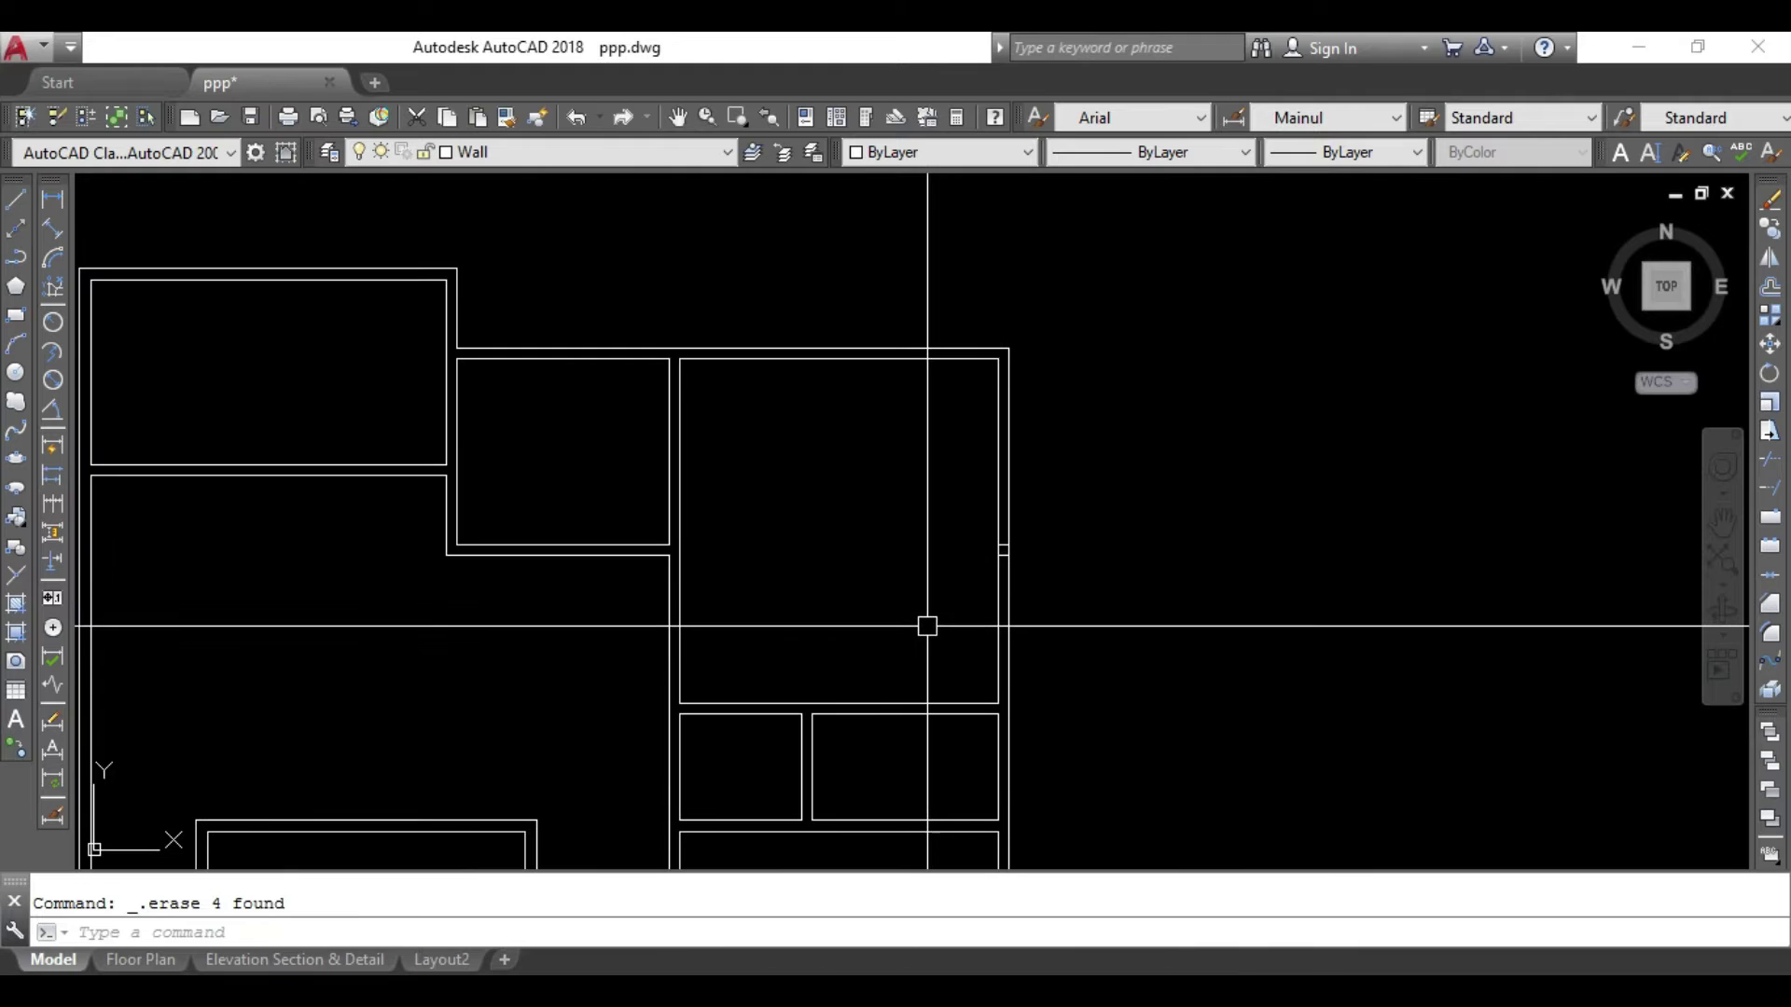
scroll(979, 559, "up", 2)
scroll(986, 607, "up", 3)
middle_click_drag(987, 607, 1020, 425)
Try a trim, cancel it, and clear an accidental lasso selection.
key("Escape")
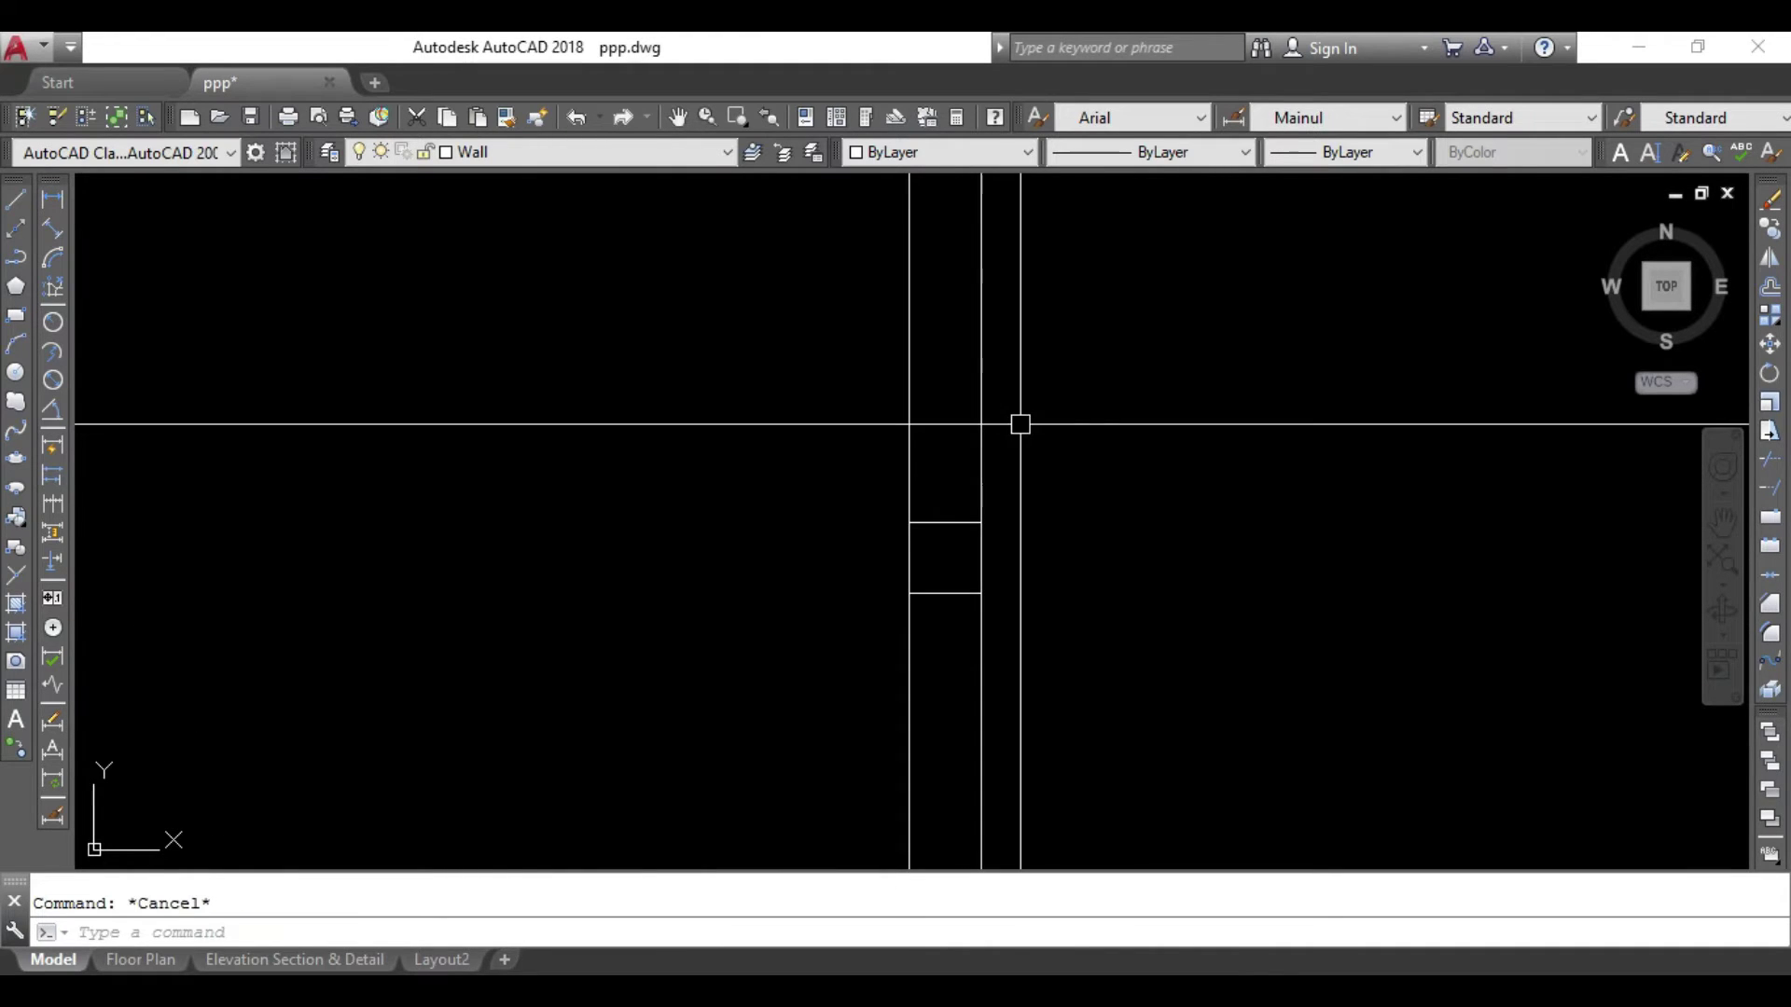
type("r")
key("Return")
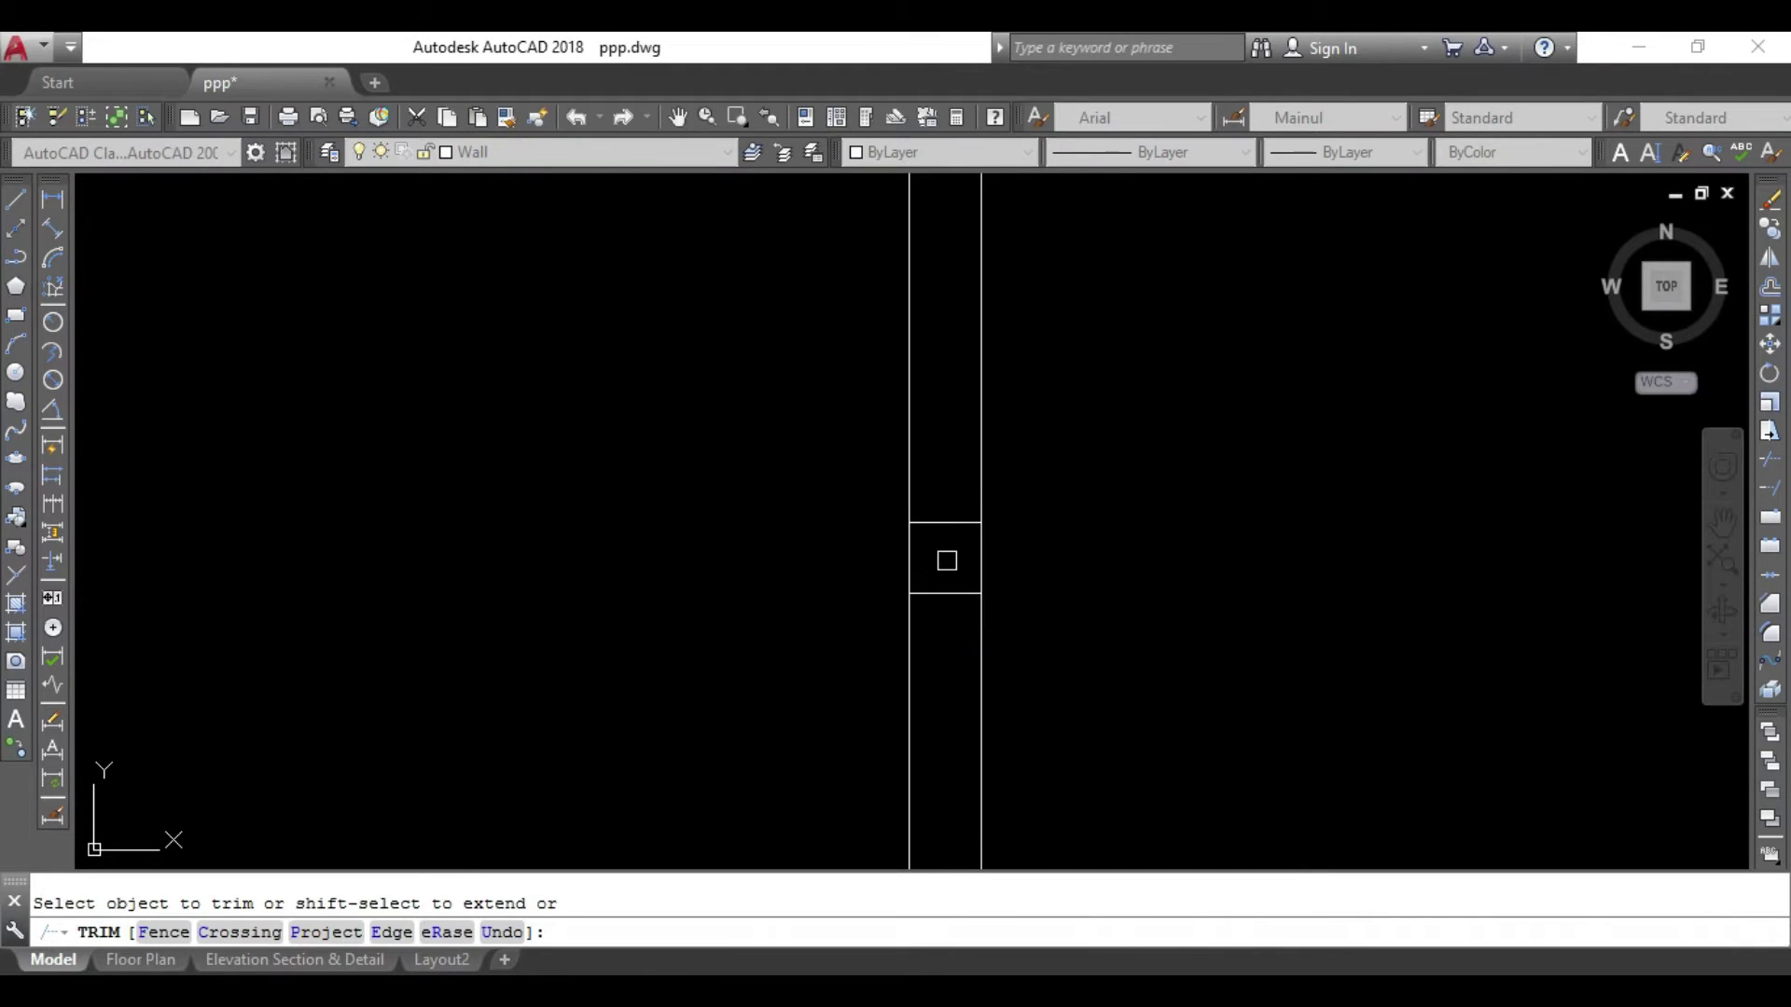
key("Escape")
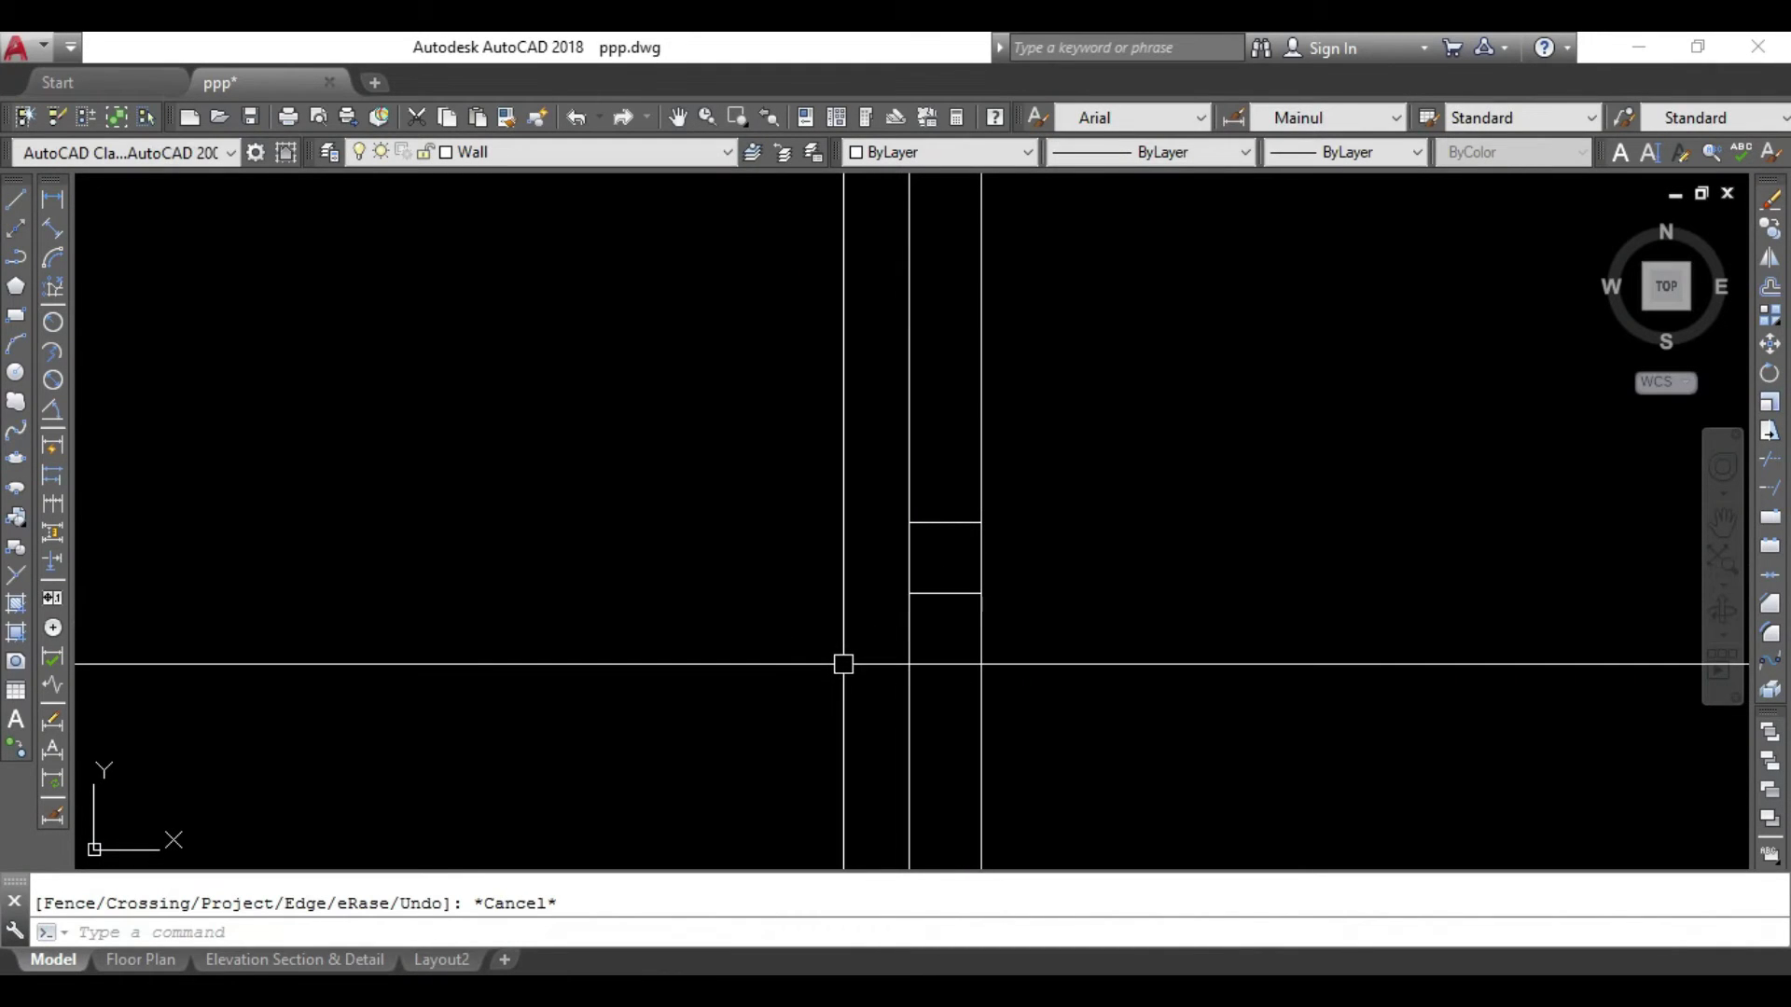
left_click_drag(840, 665, 992, 488)
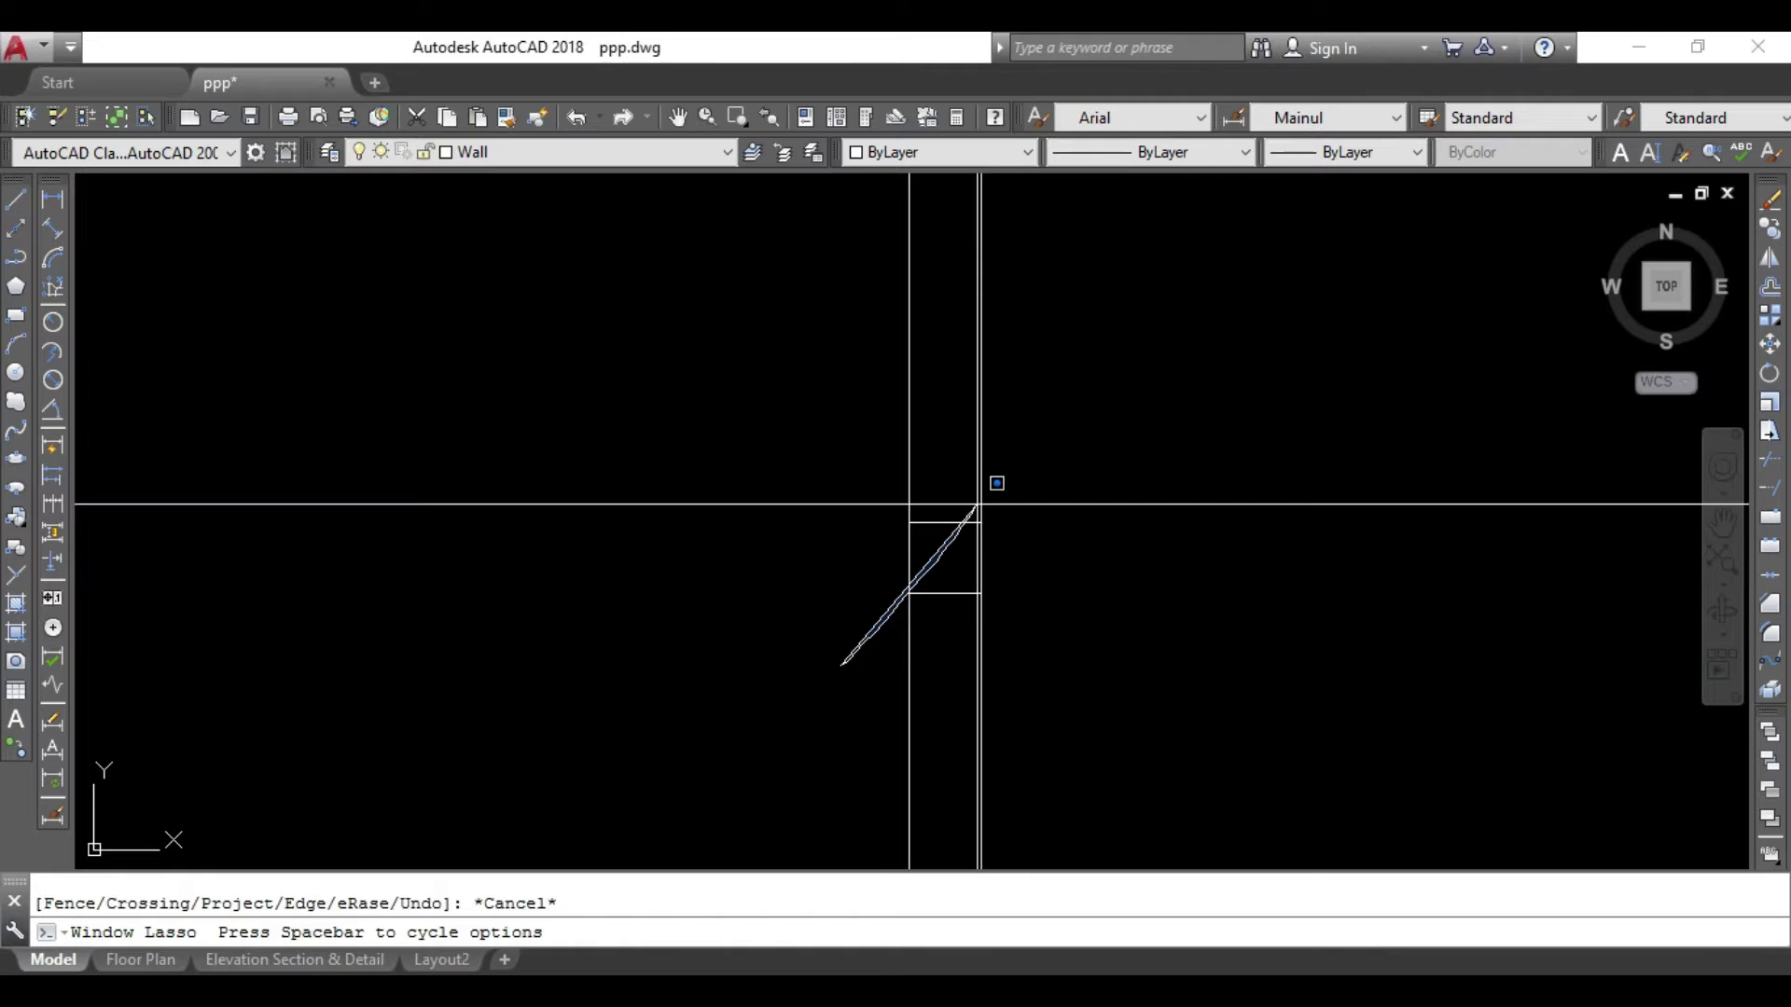
key("Escape")
Window-select and erase the two short leftover lines across the vertical wall pair.
left_click(825, 671)
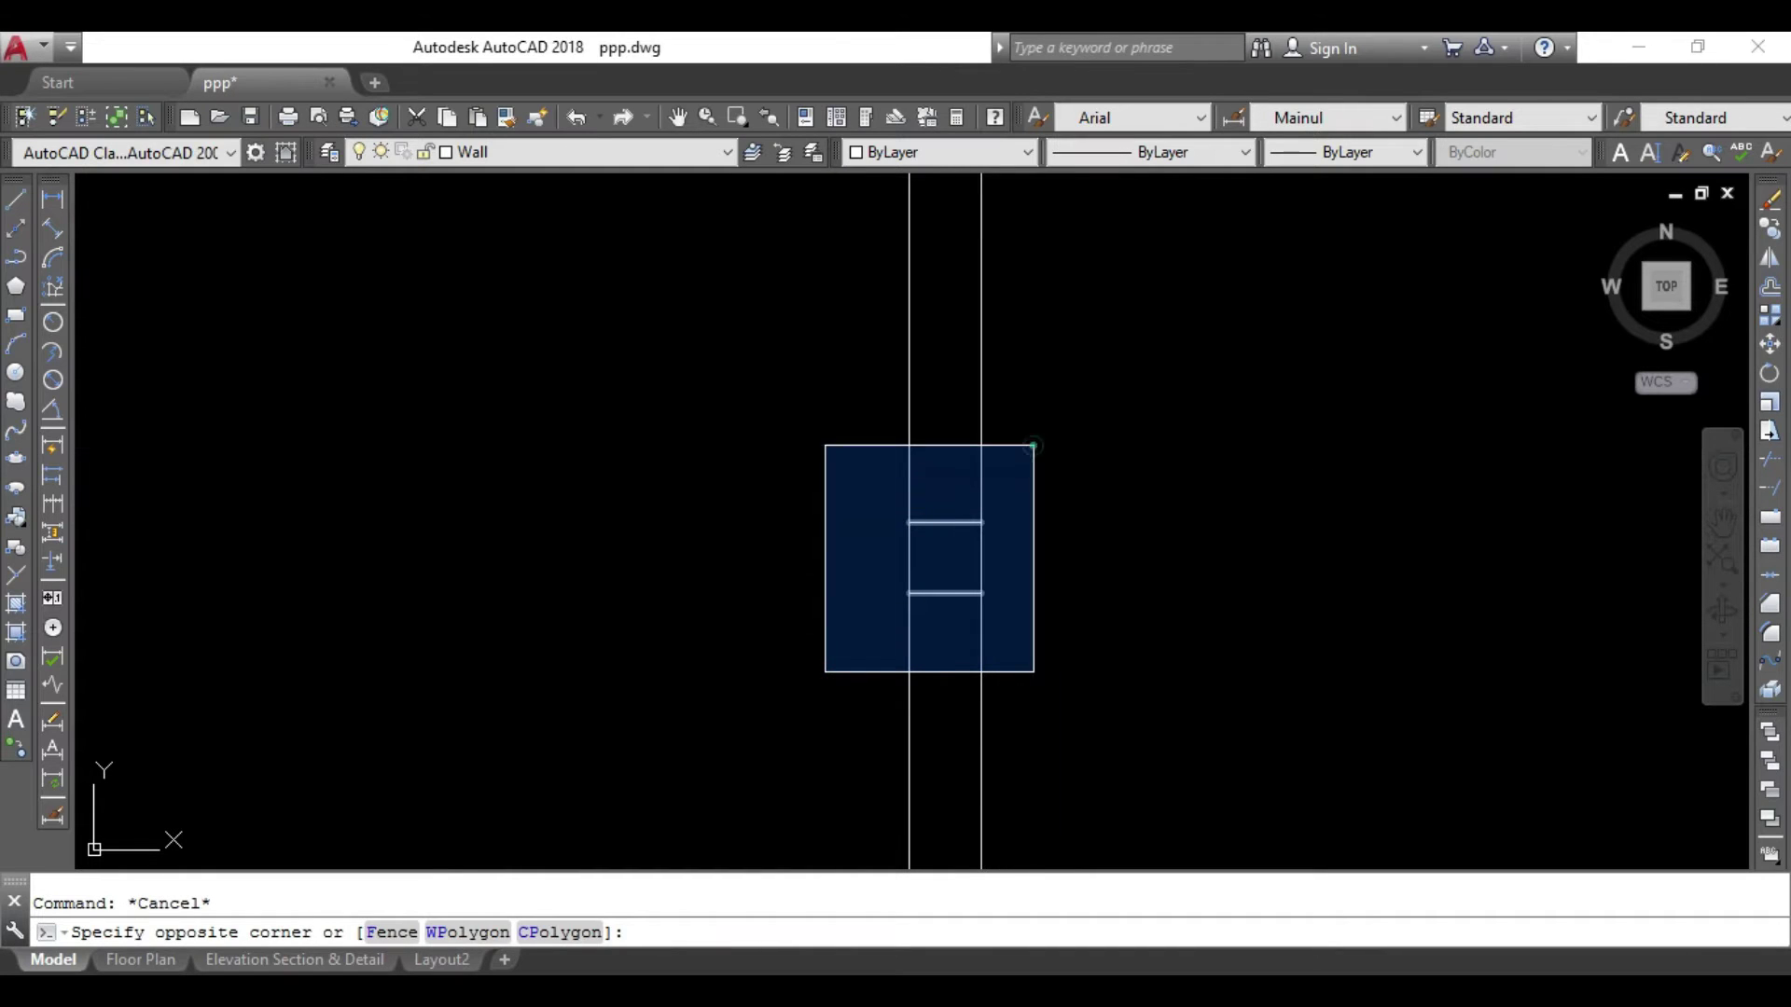
left_click(1033, 443)
left_click_drag(812, 669, 1017, 472)
left_click_drag(784, 688, 919, 532)
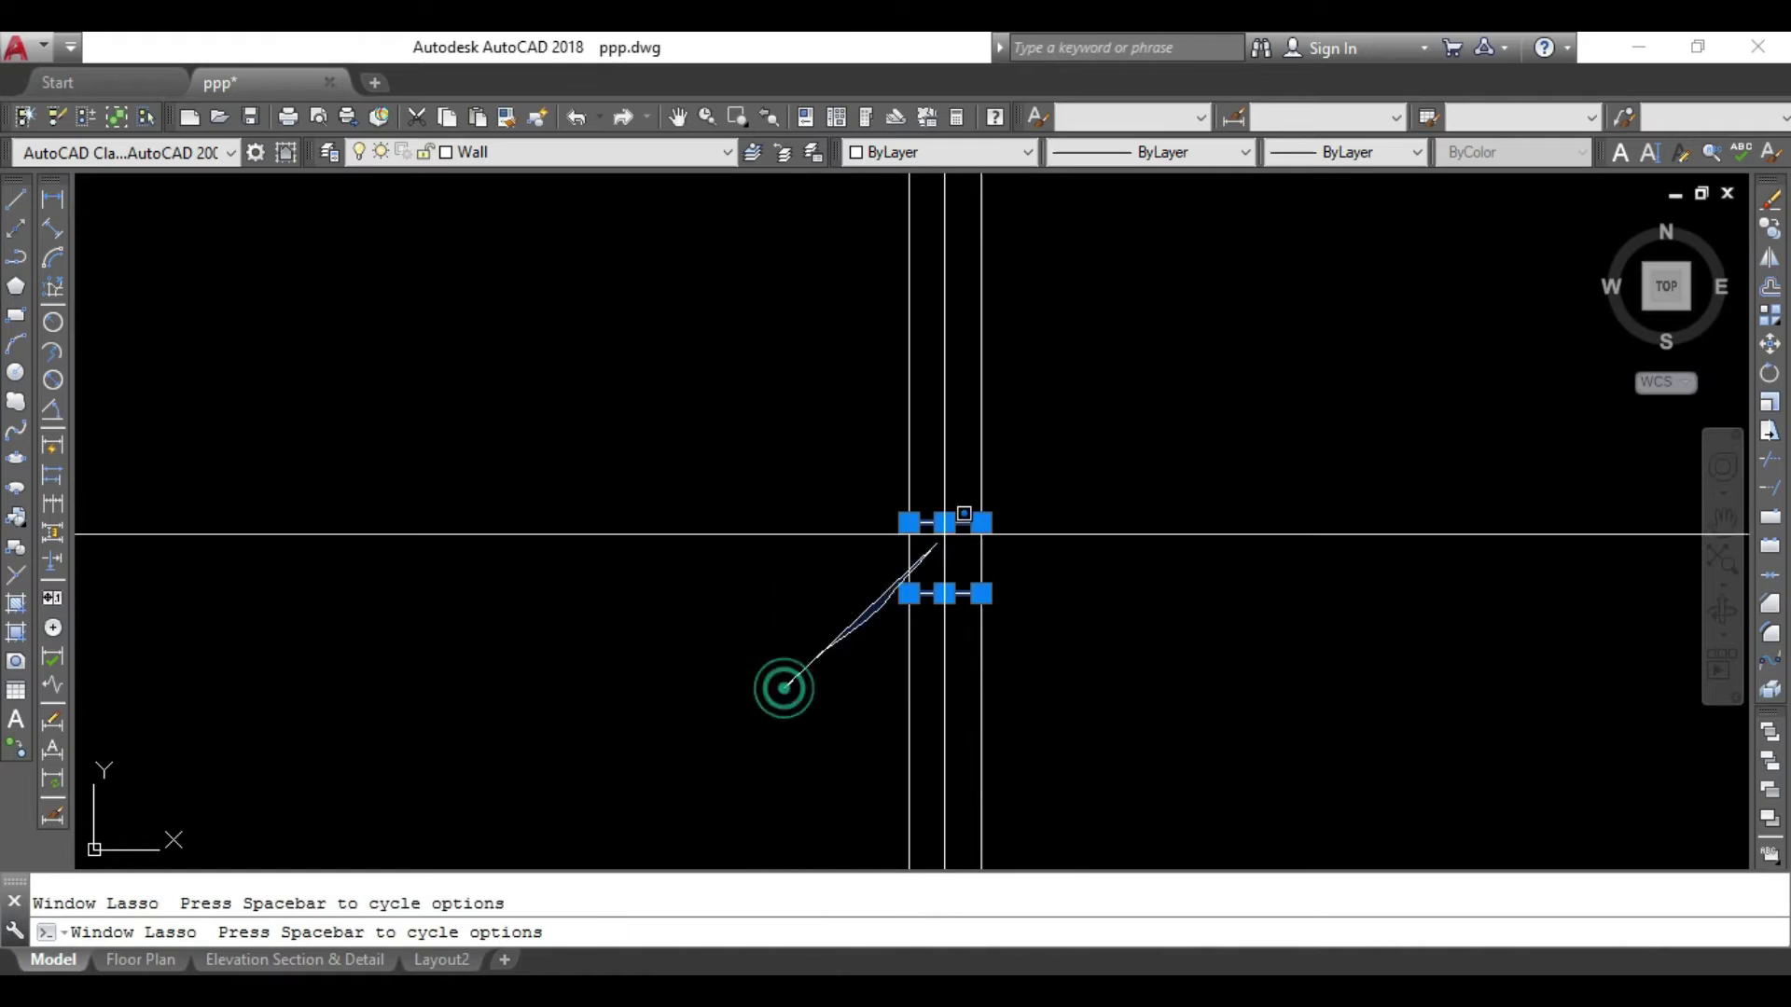
left_click(711, 751)
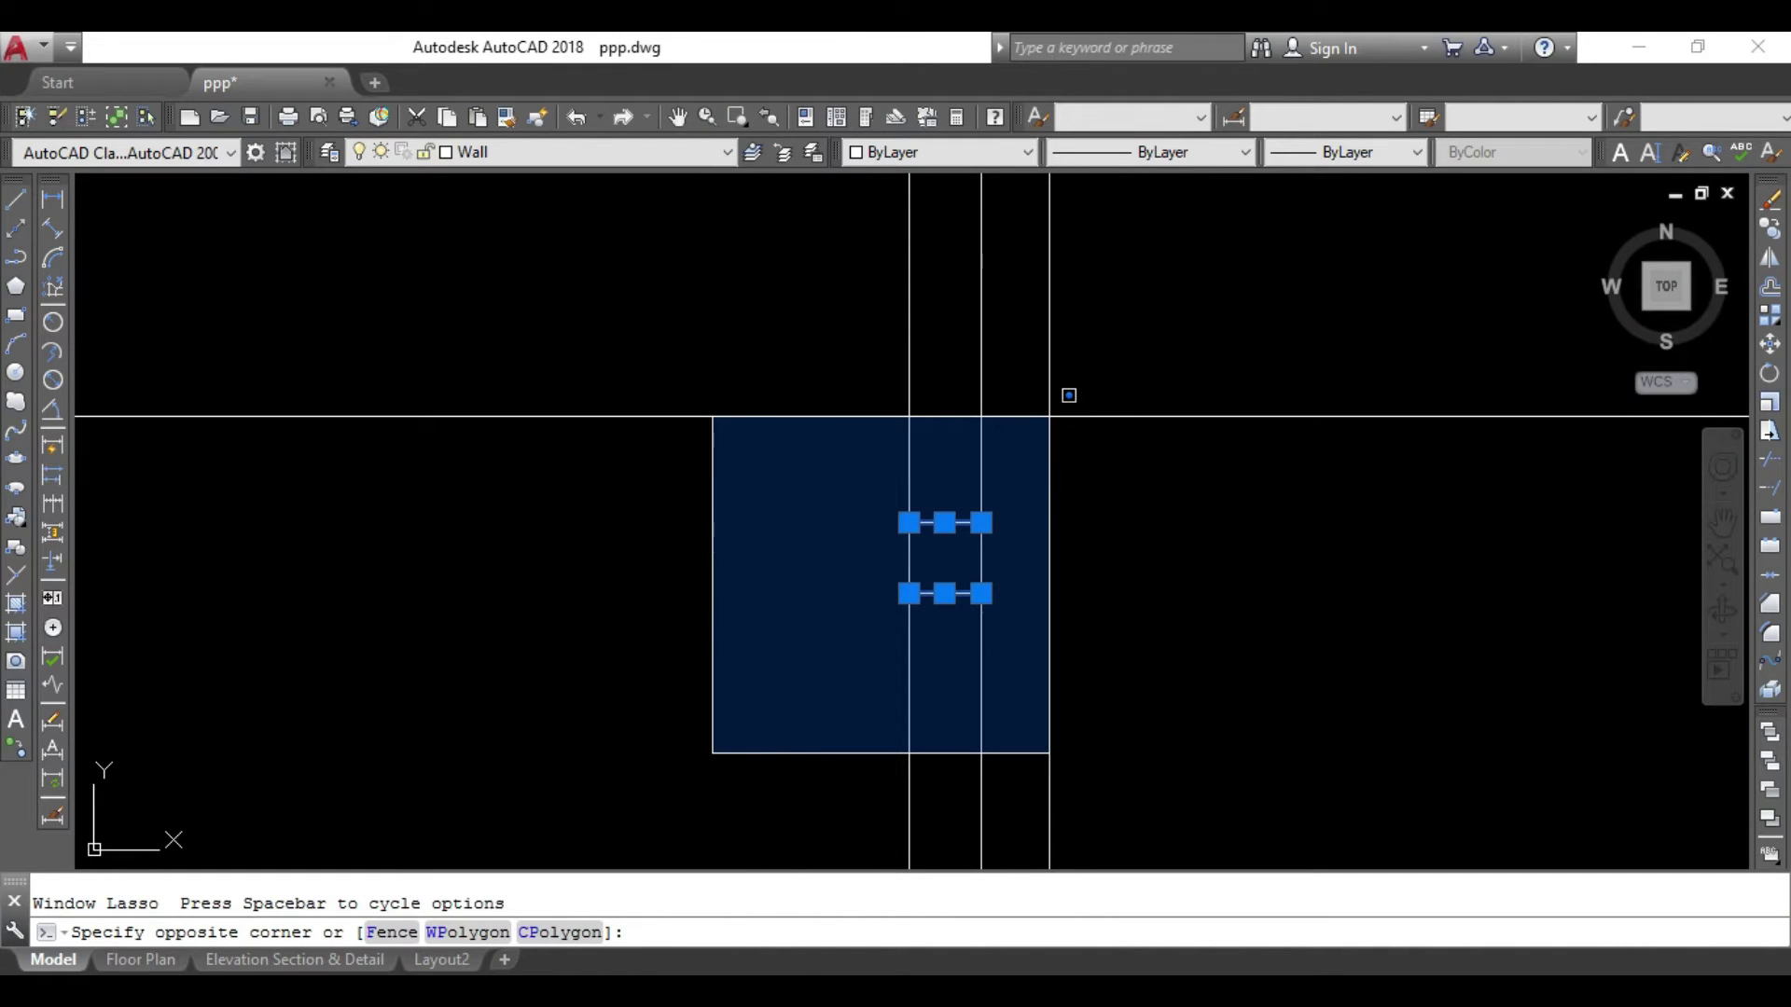
left_click(1089, 410)
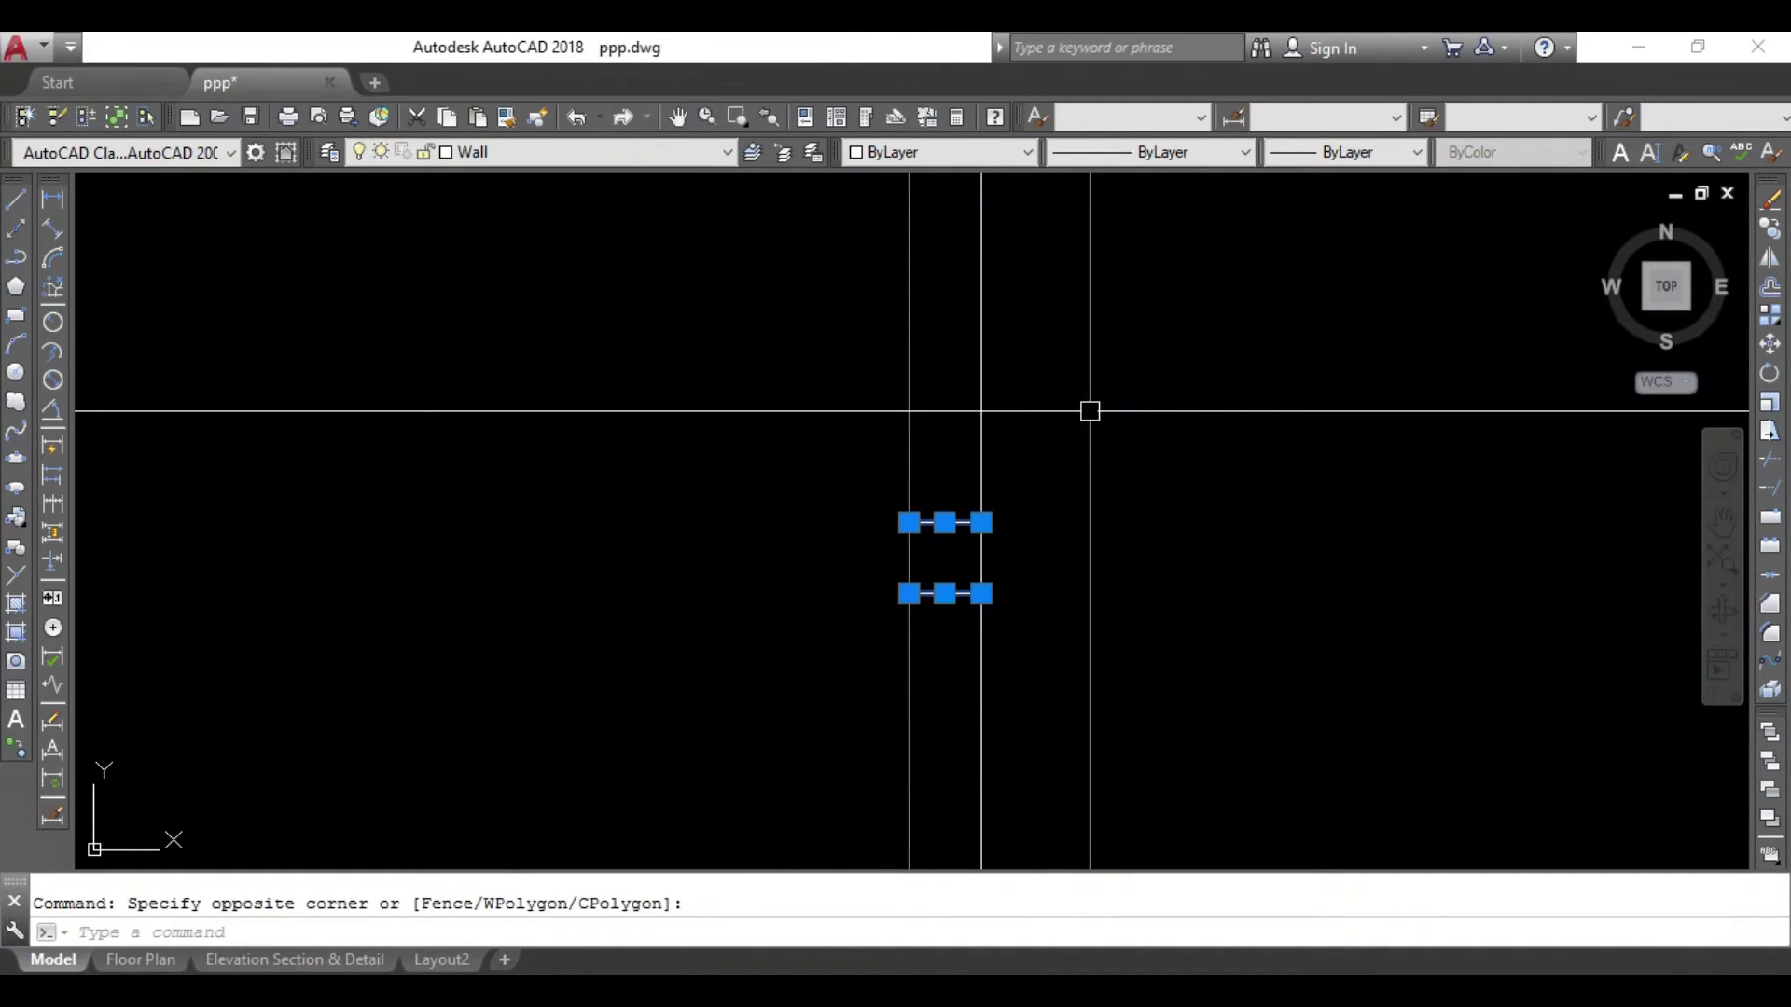
scroll(1089, 407, "down", 3)
middle_click_drag(1111, 428, 1222, 504)
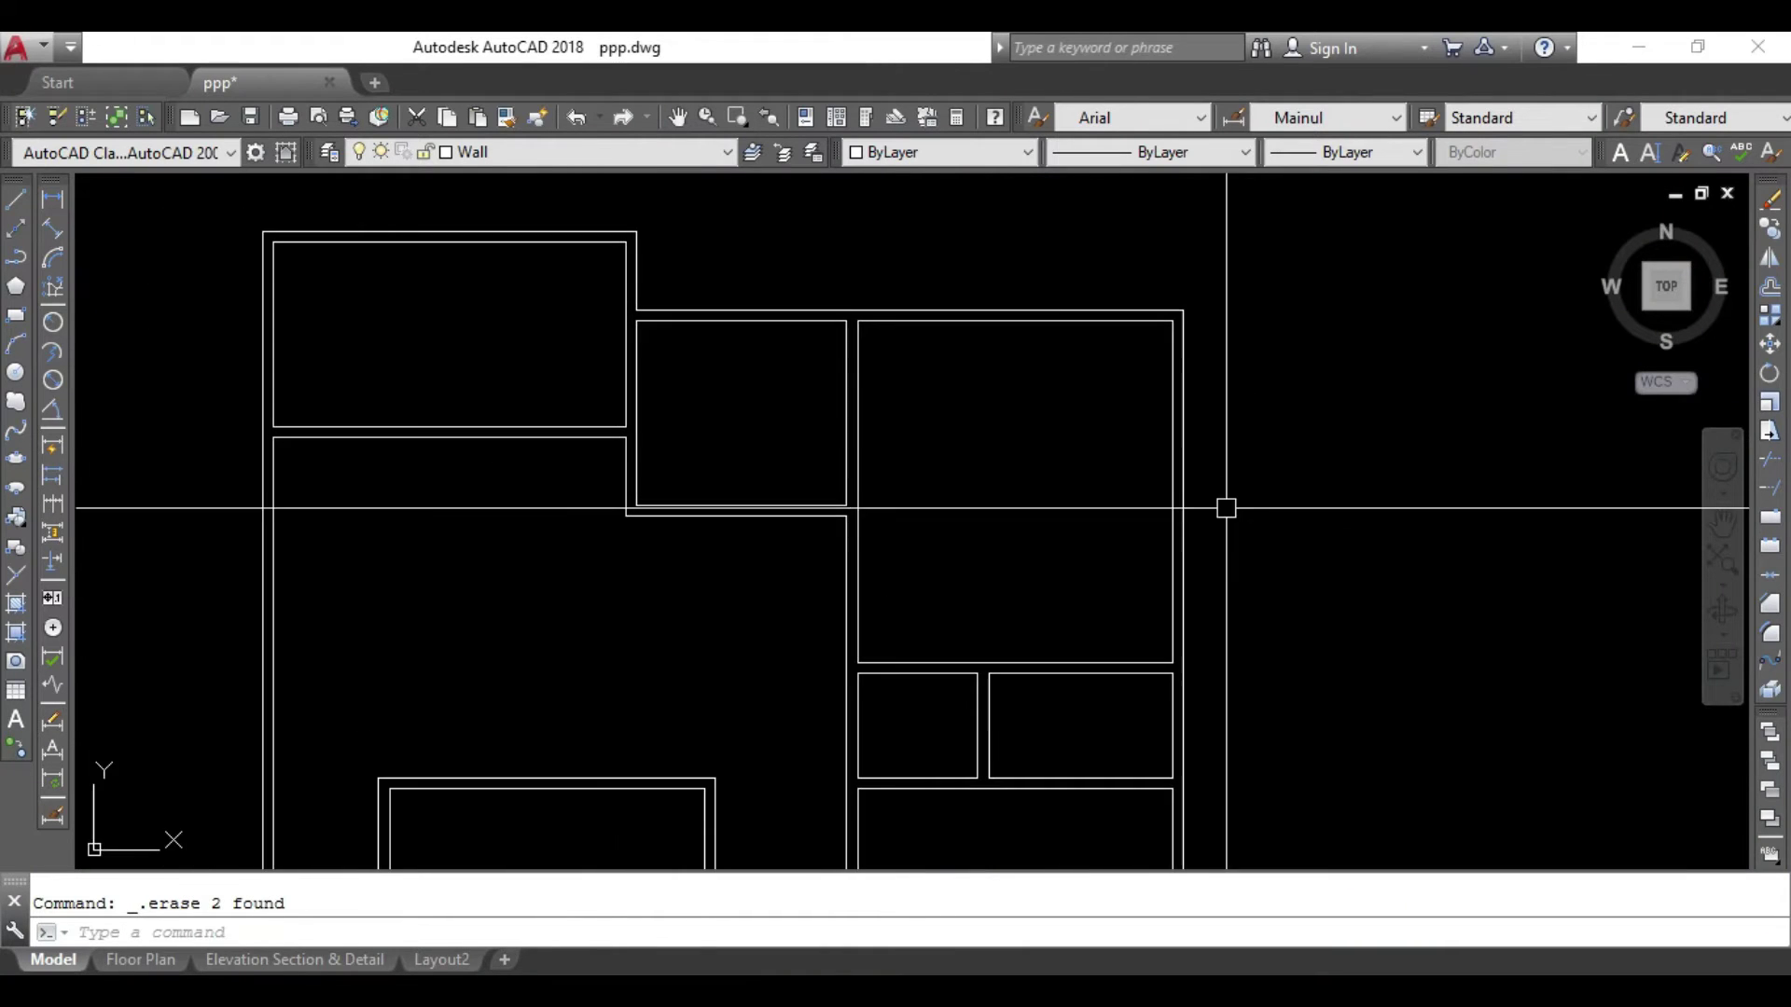
scroll(1055, 491, "down", 2)
mouse_move(1055, 492)
middle_mouse_down()
mouse_move(1011, 420)
mouse_move(1114, 602)
middle_mouse_up()
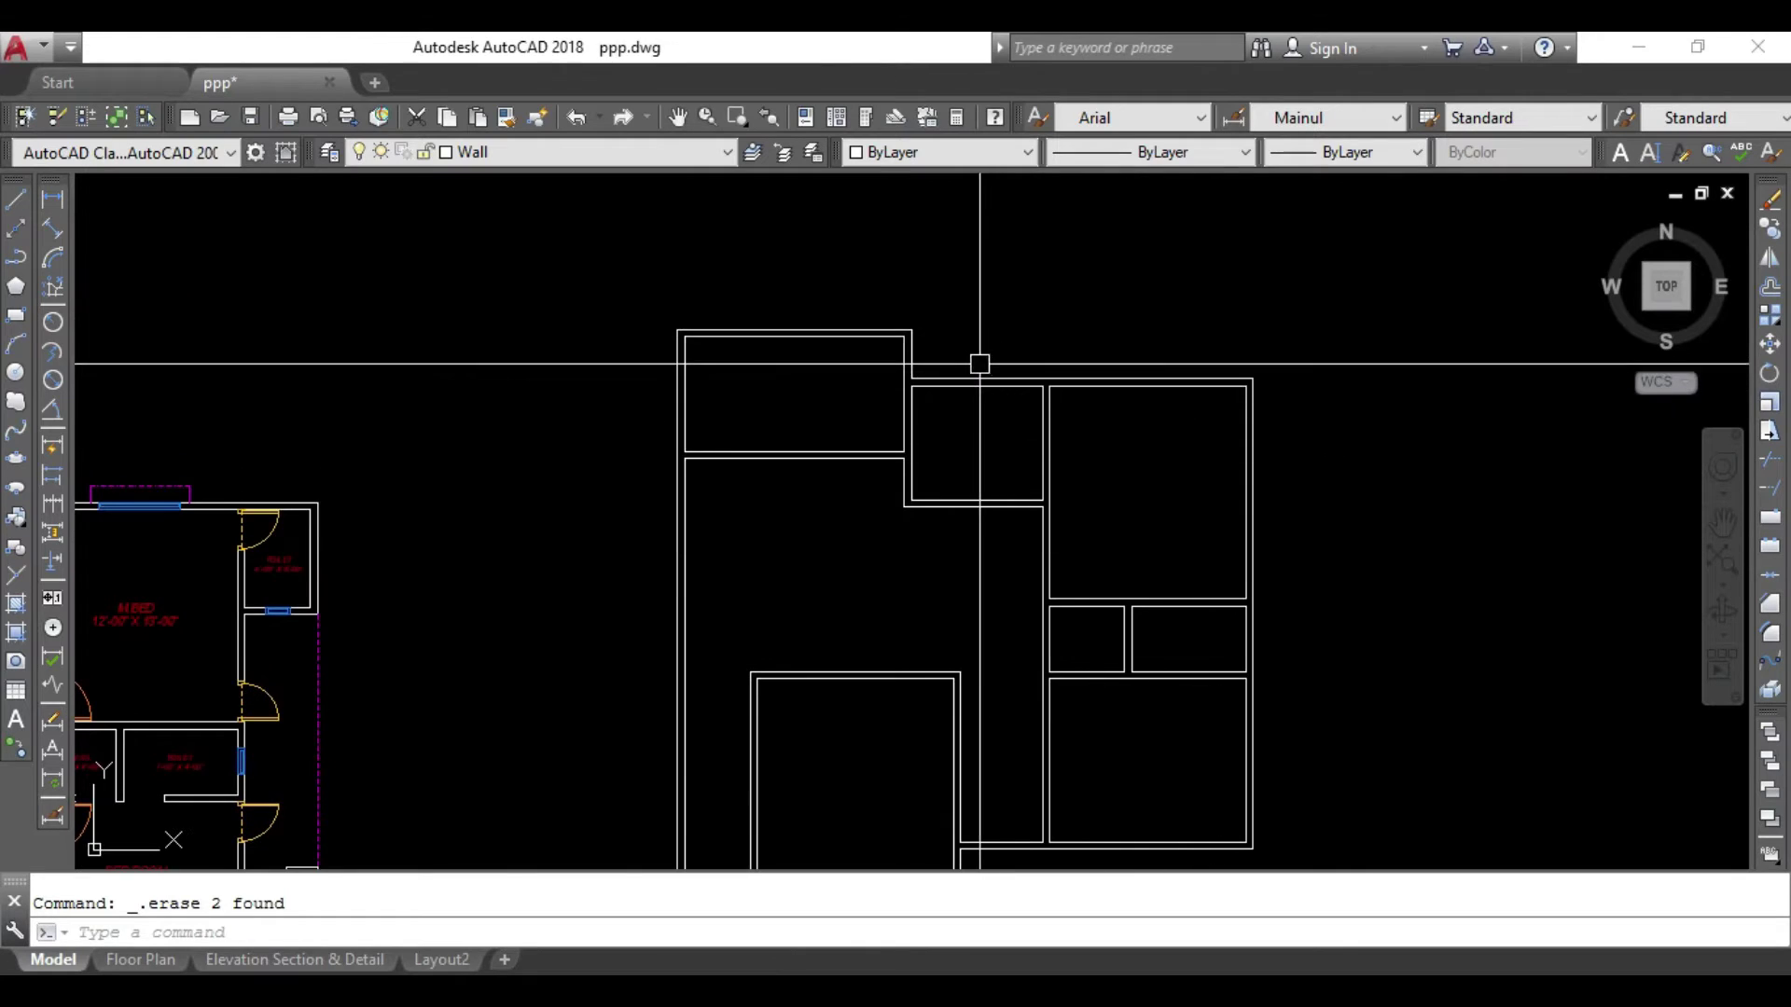
Start TR with every object as a cutting edge, then cancel without trimming.
scroll(951, 451, "up", 4)
scroll(934, 481, "up", 2)
key("Escape")
middle_click_drag(934, 480, 905, 431)
type("tr")
key("Return")
key("Return")
key("Escape")
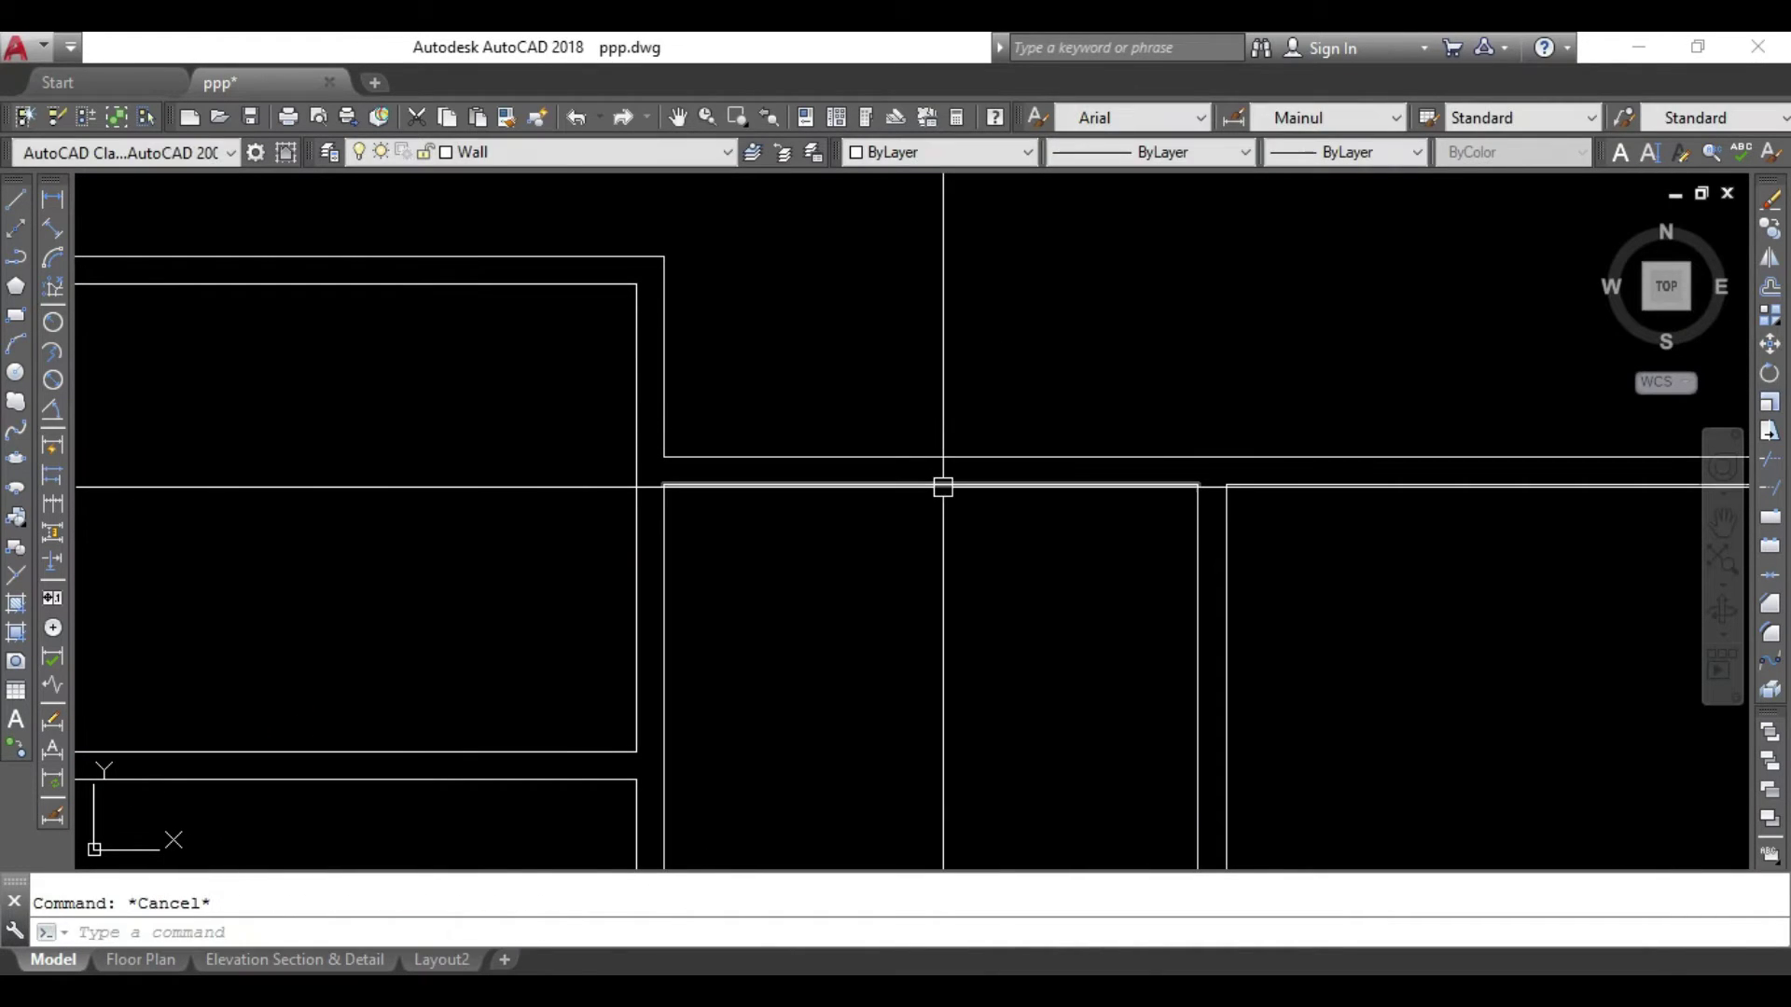
Make WINDOW-1 the current layer and draw a short vertical glass line across the top wall.
left_click(597, 151)
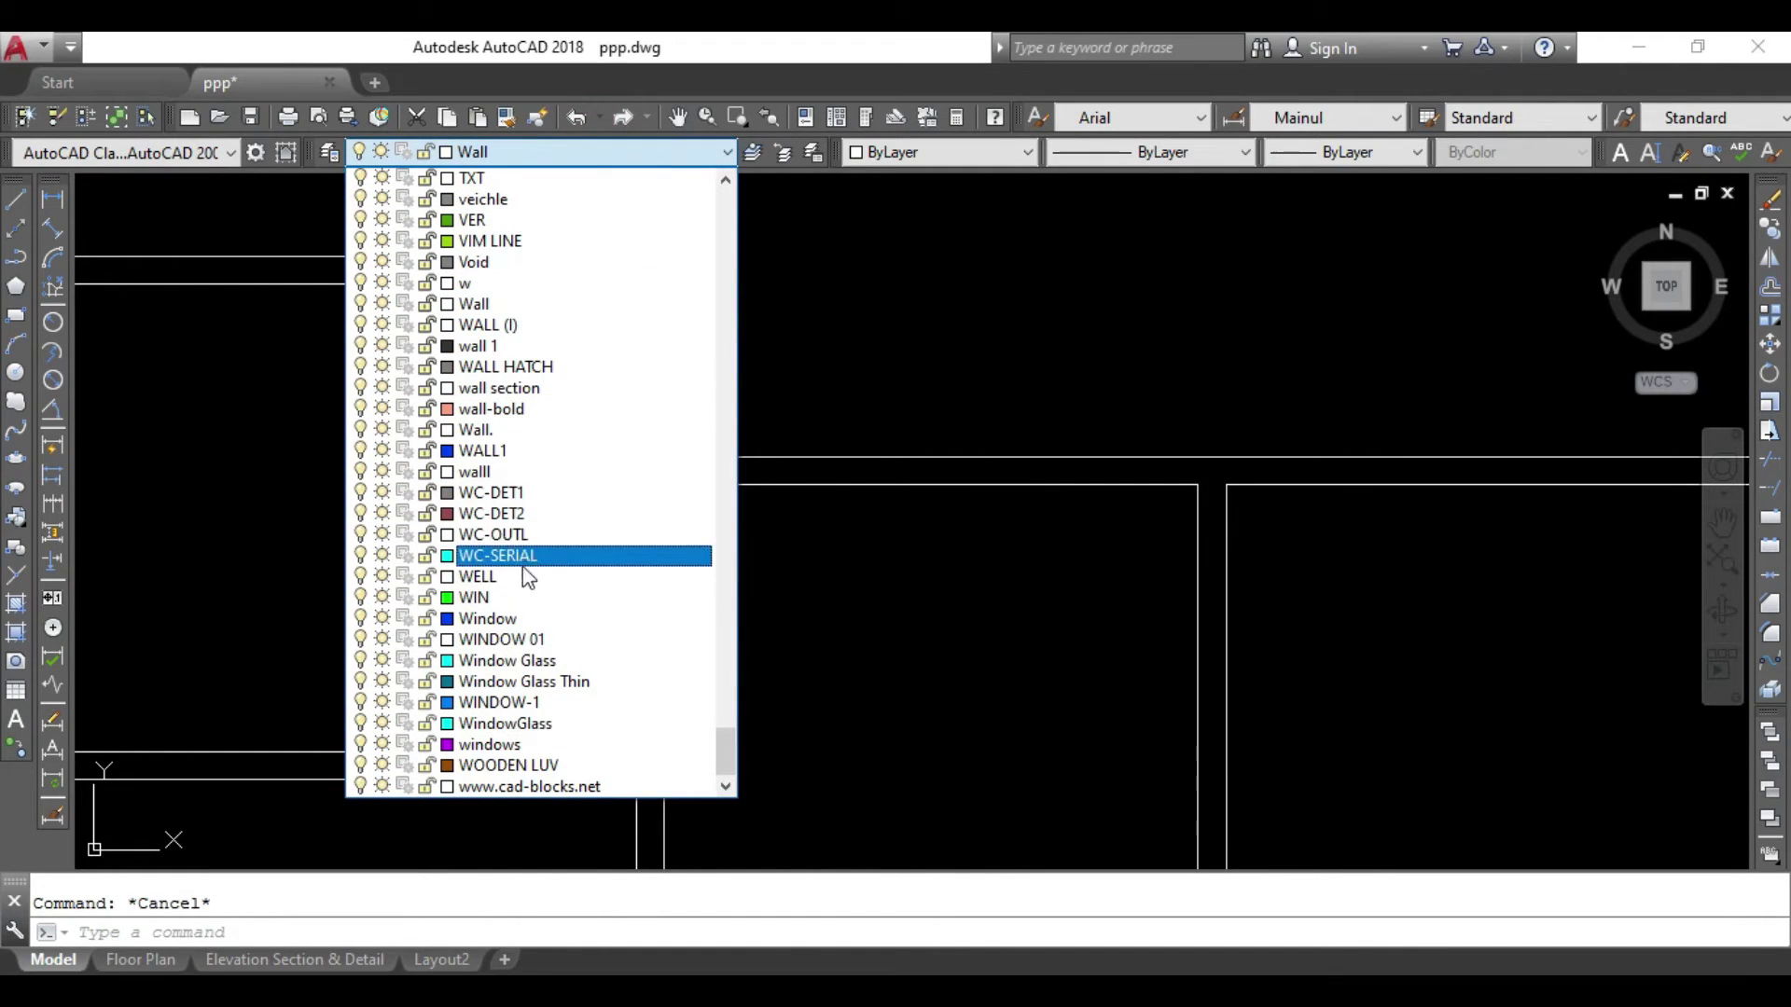
left_click(516, 705)
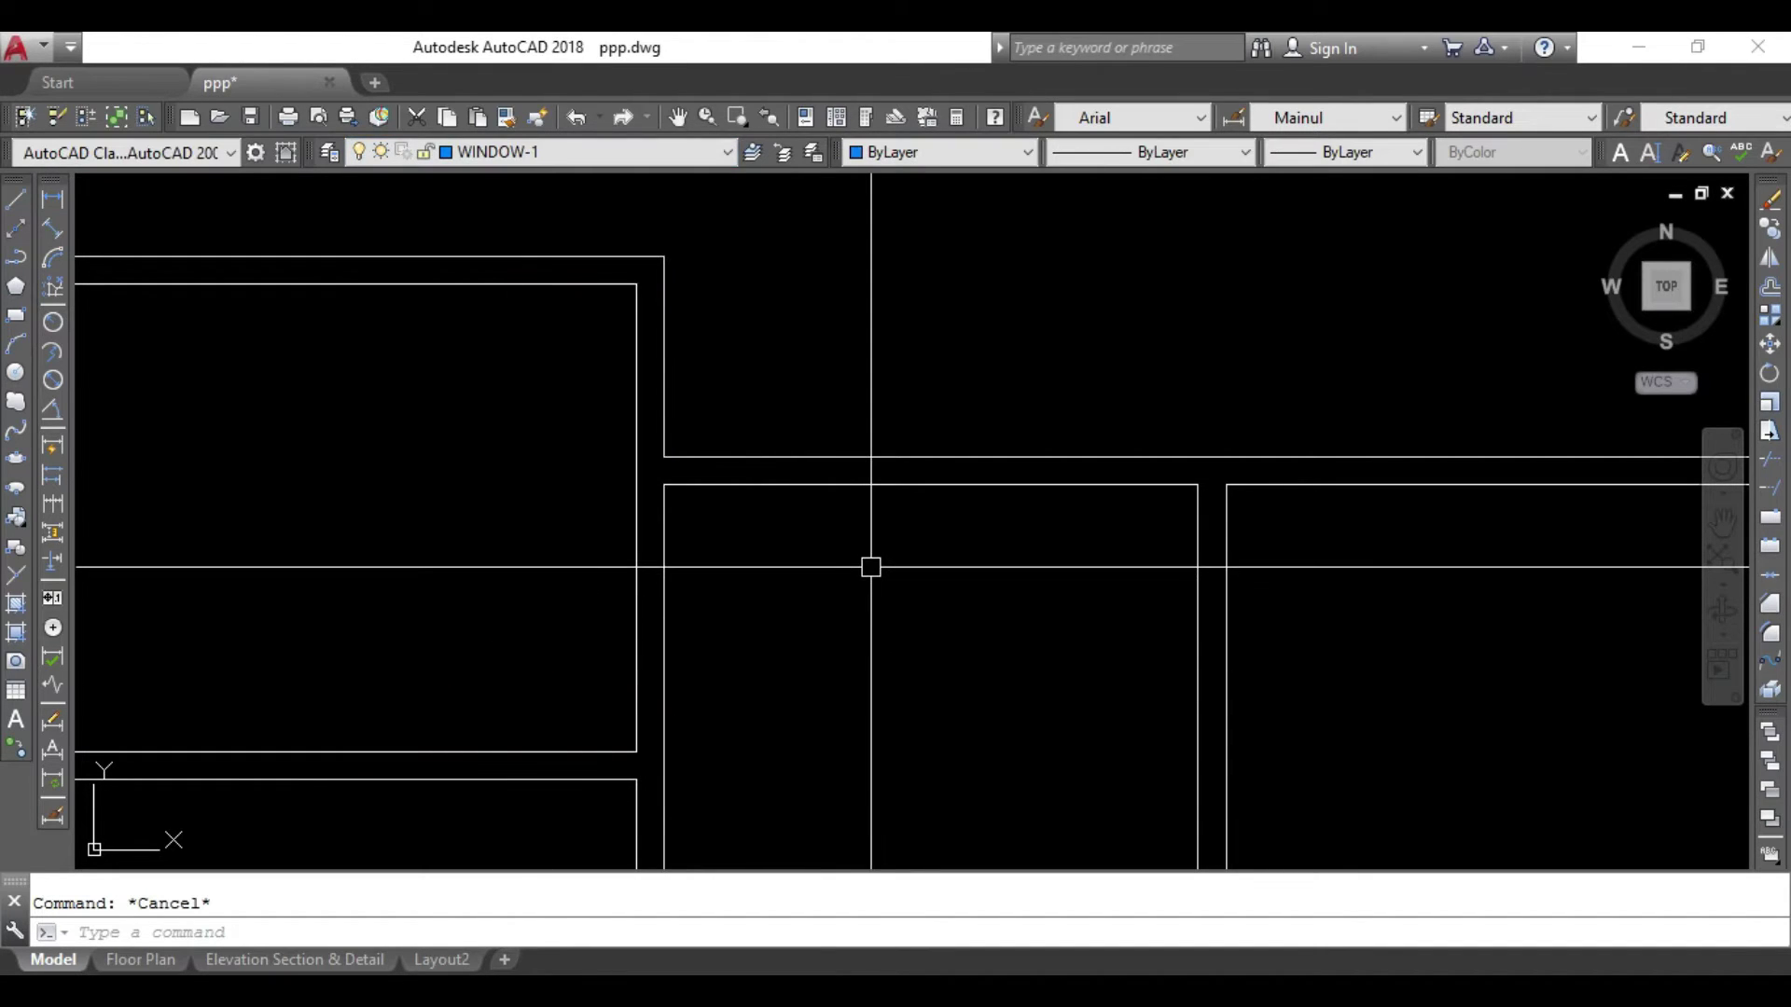
type("l")
key("Return")
left_click(930, 486)
left_click(931, 428)
key("Escape")
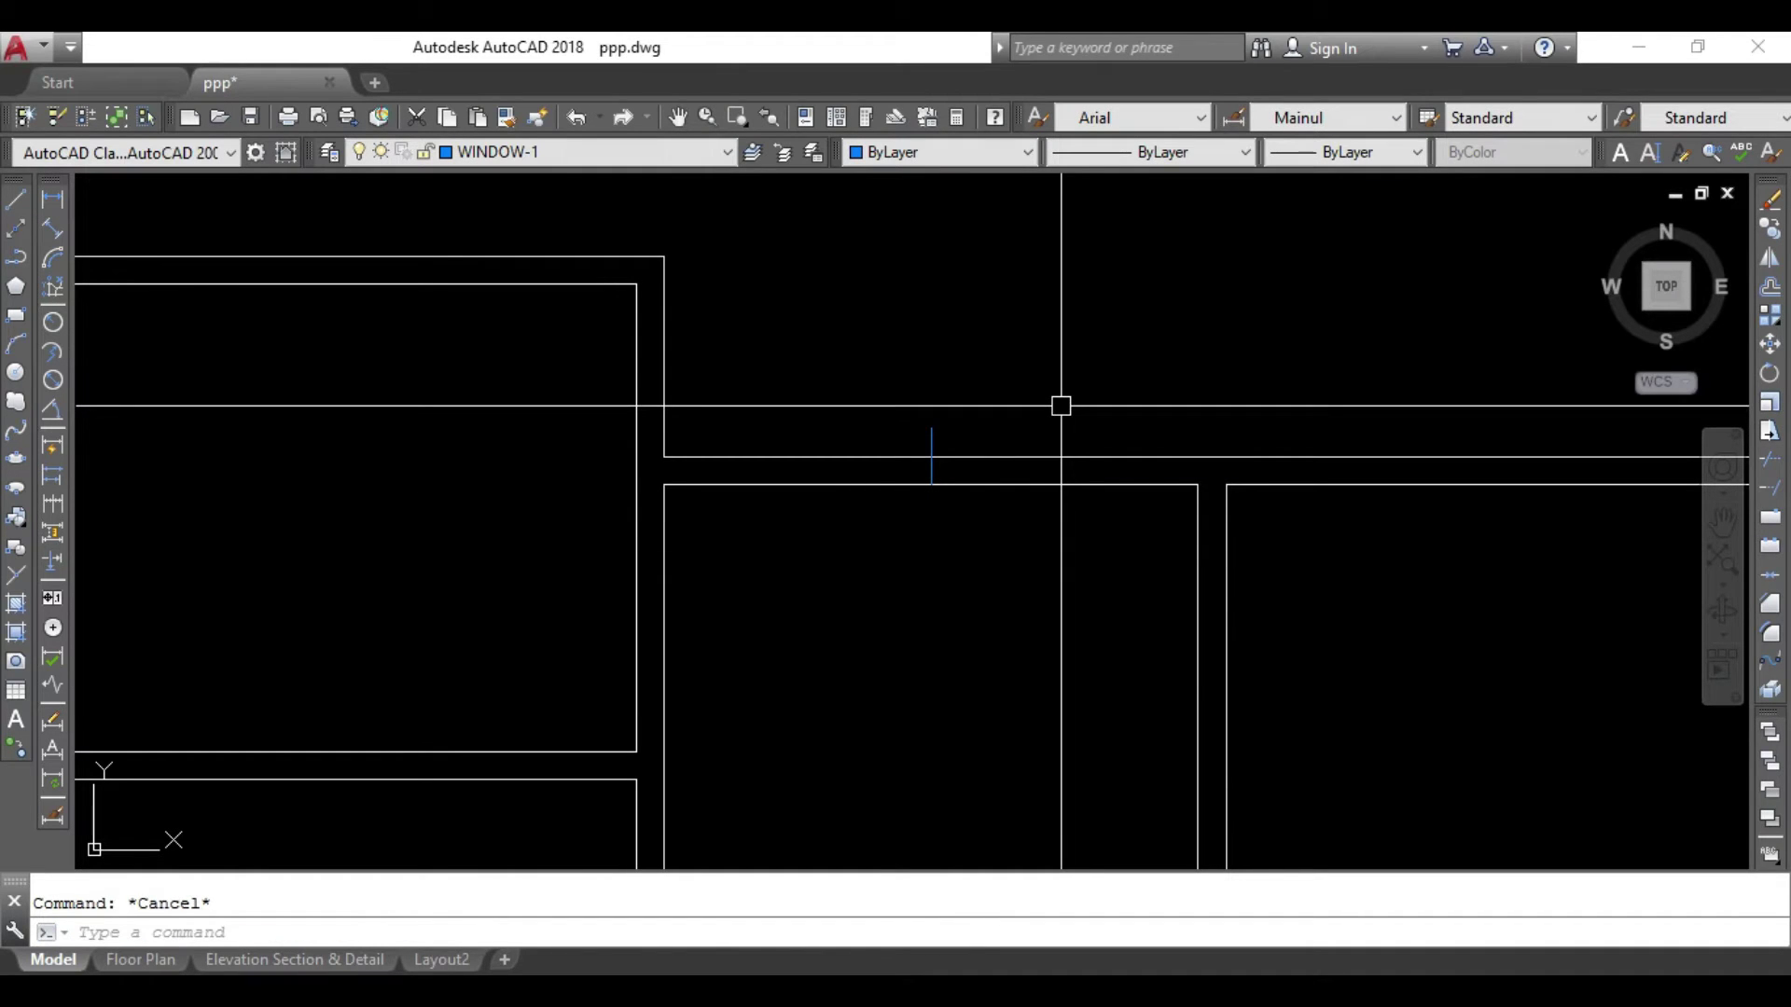
middle_click_drag(979, 547, 954, 502)
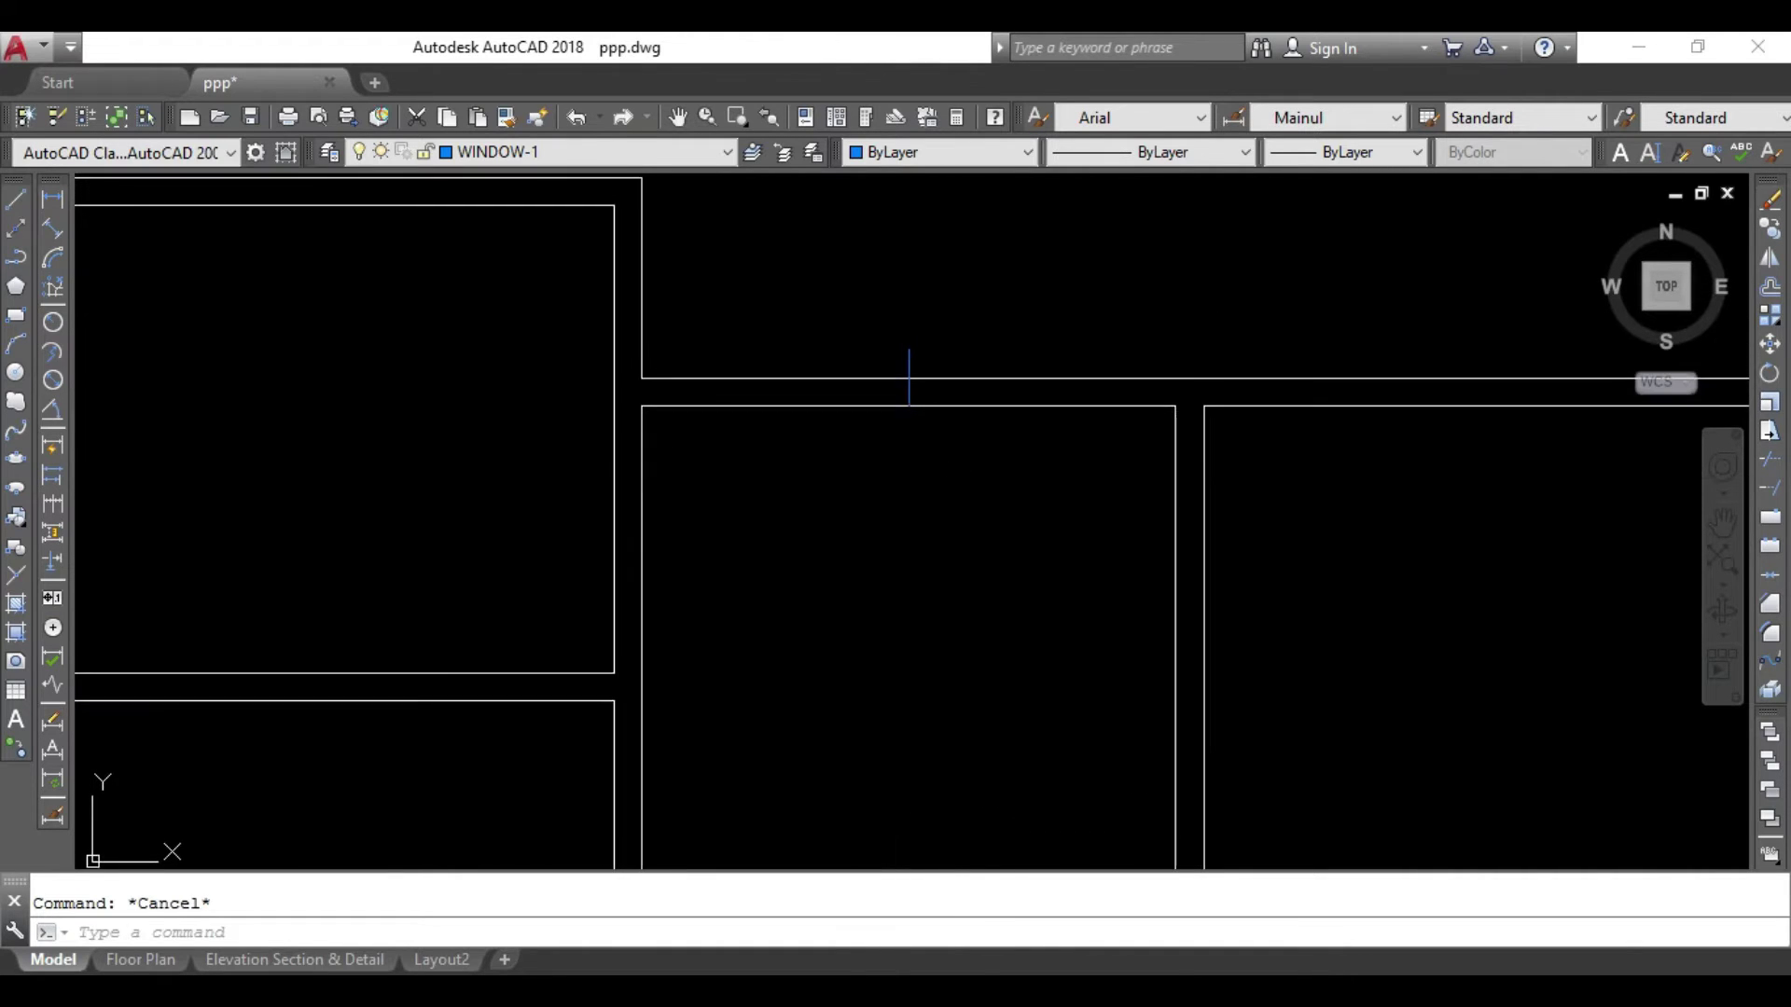
scroll(921, 340, "up", 2)
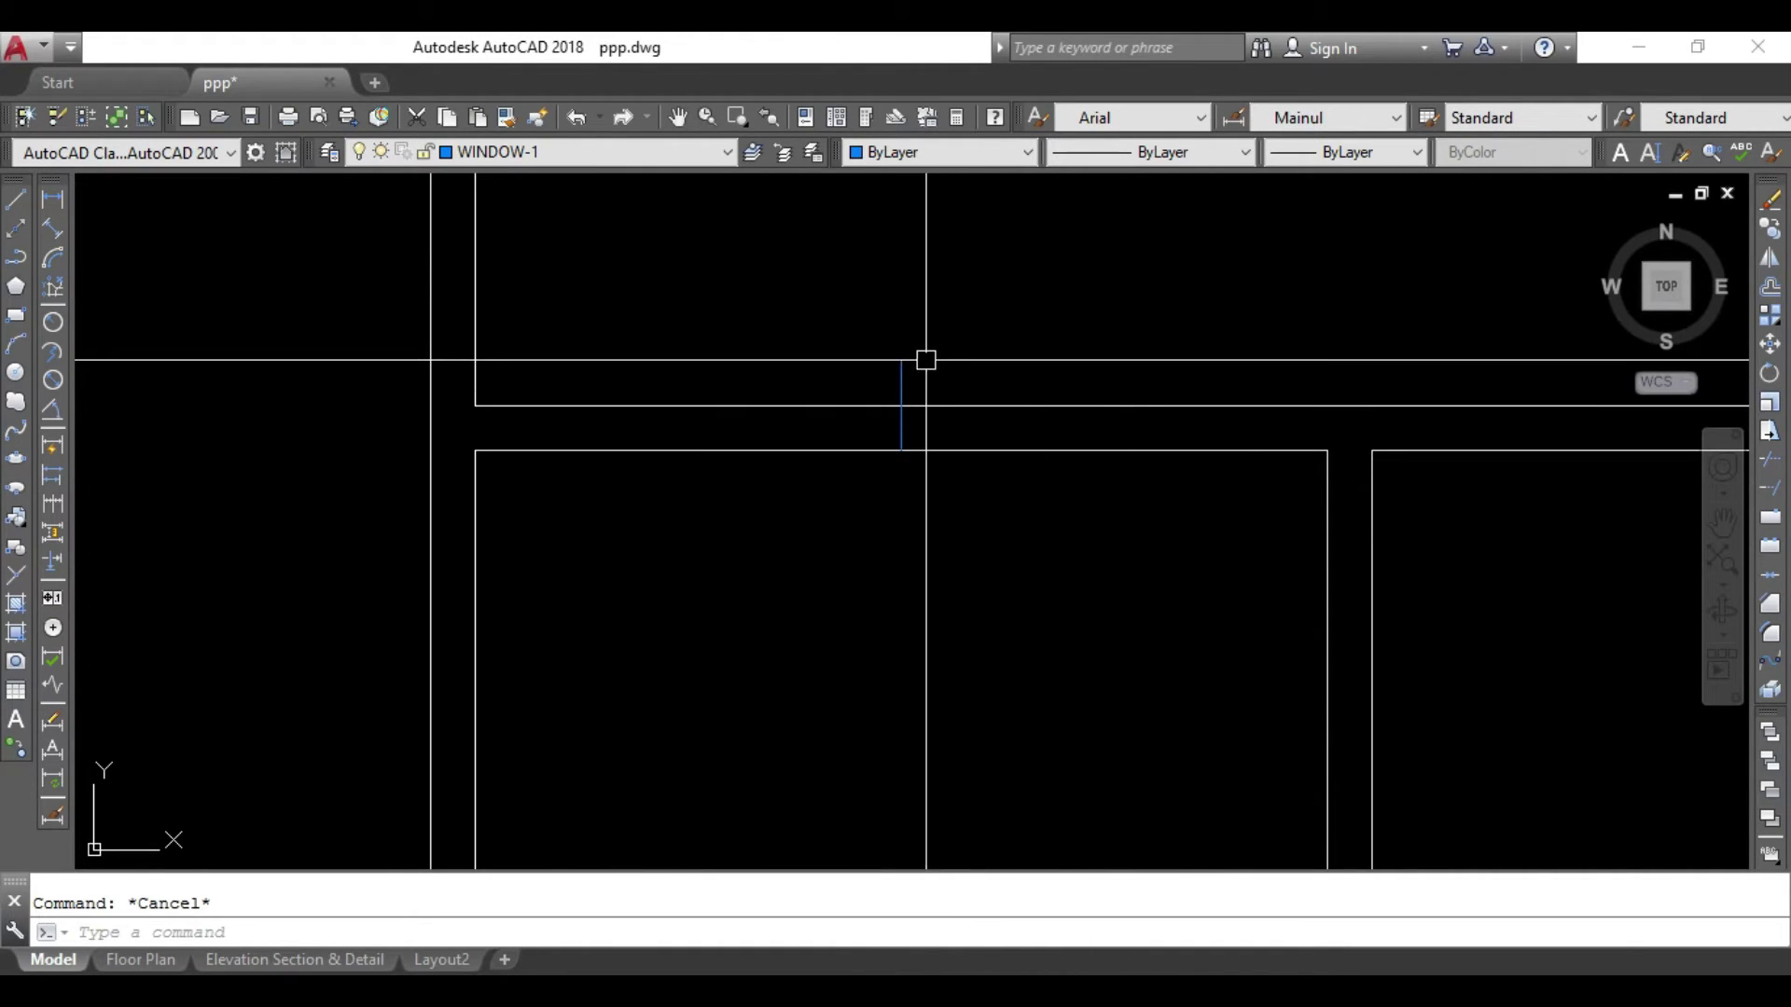
Offset the top-wall marker line 18 to both the left and right.
type("o")
key("Return")
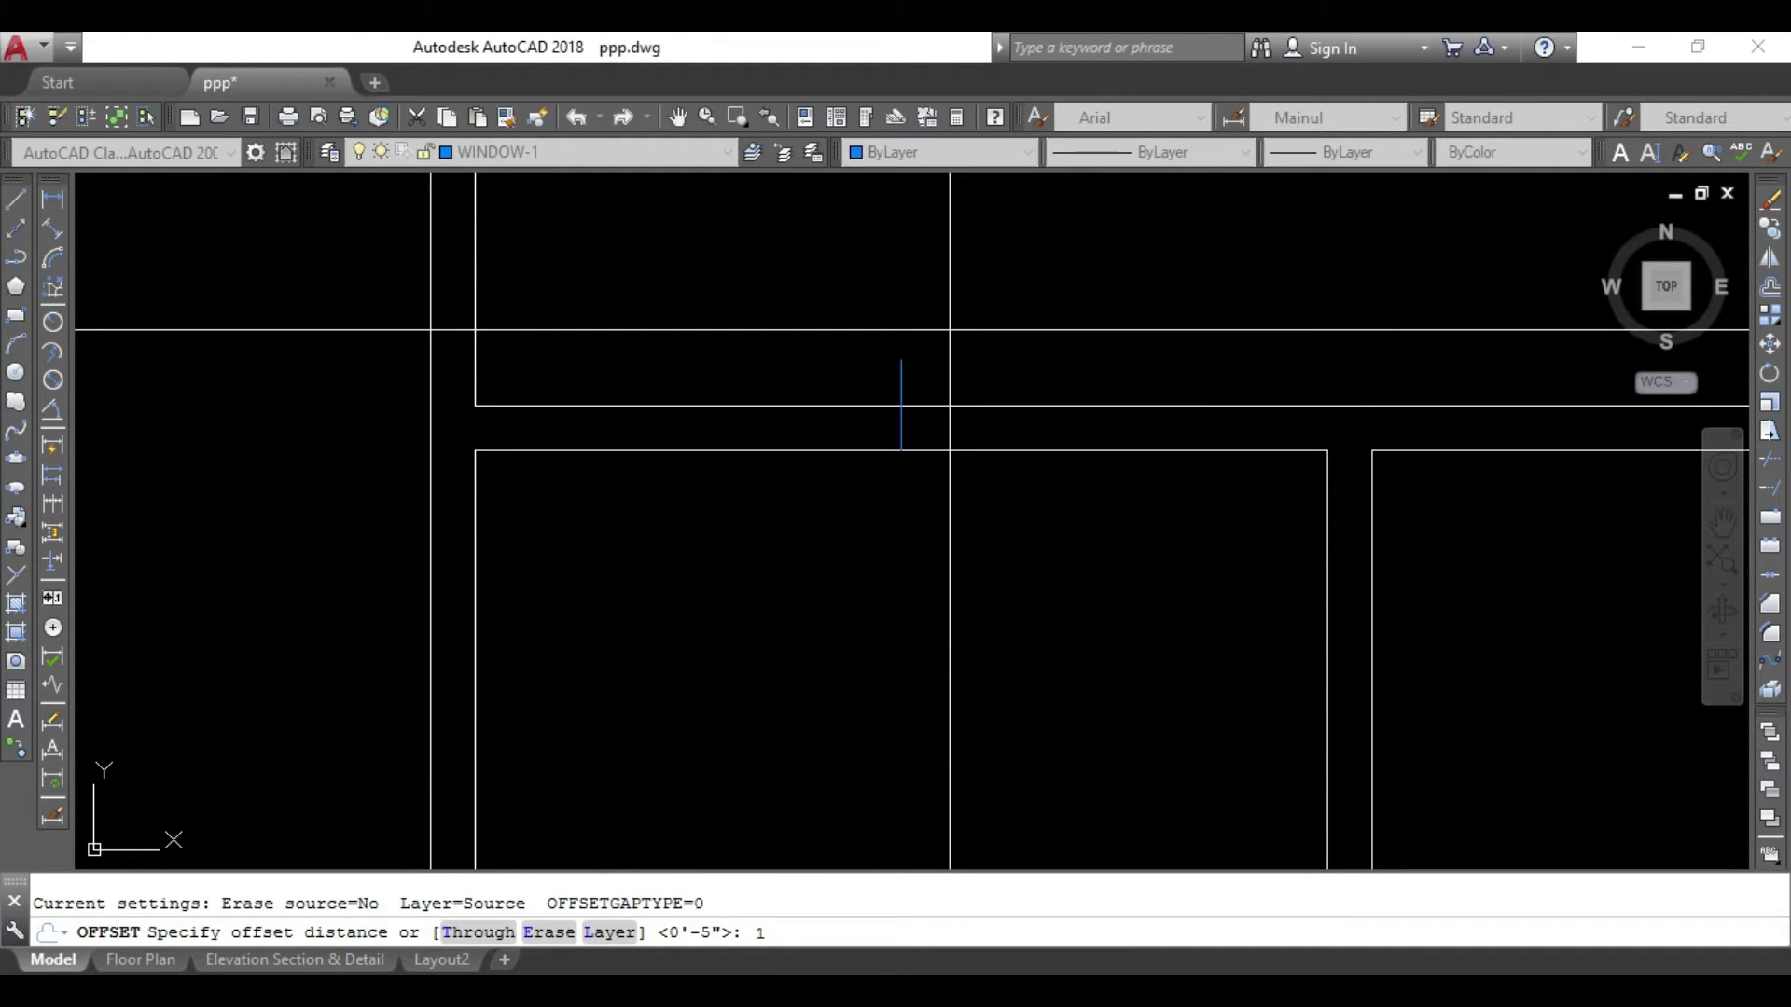
key("Return")
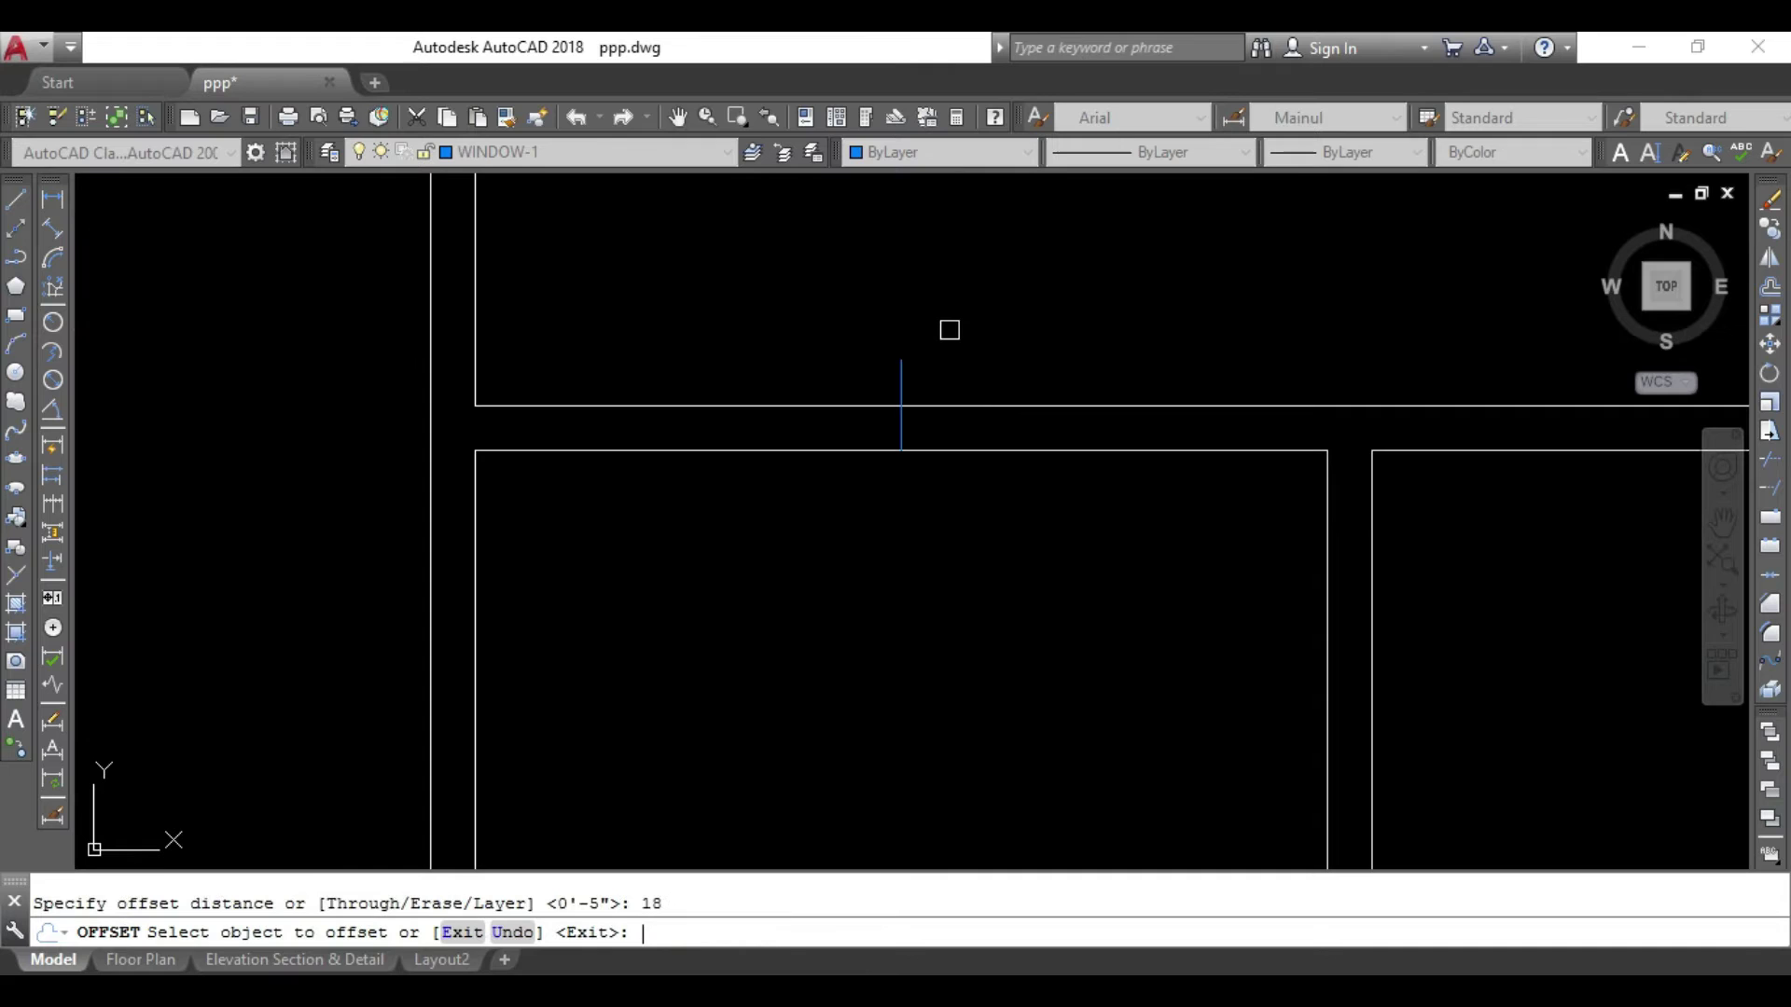
left_click(901, 360)
left_click(1039, 328)
left_click(901, 360)
left_click(776, 362)
scroll(776, 362, "down", 2)
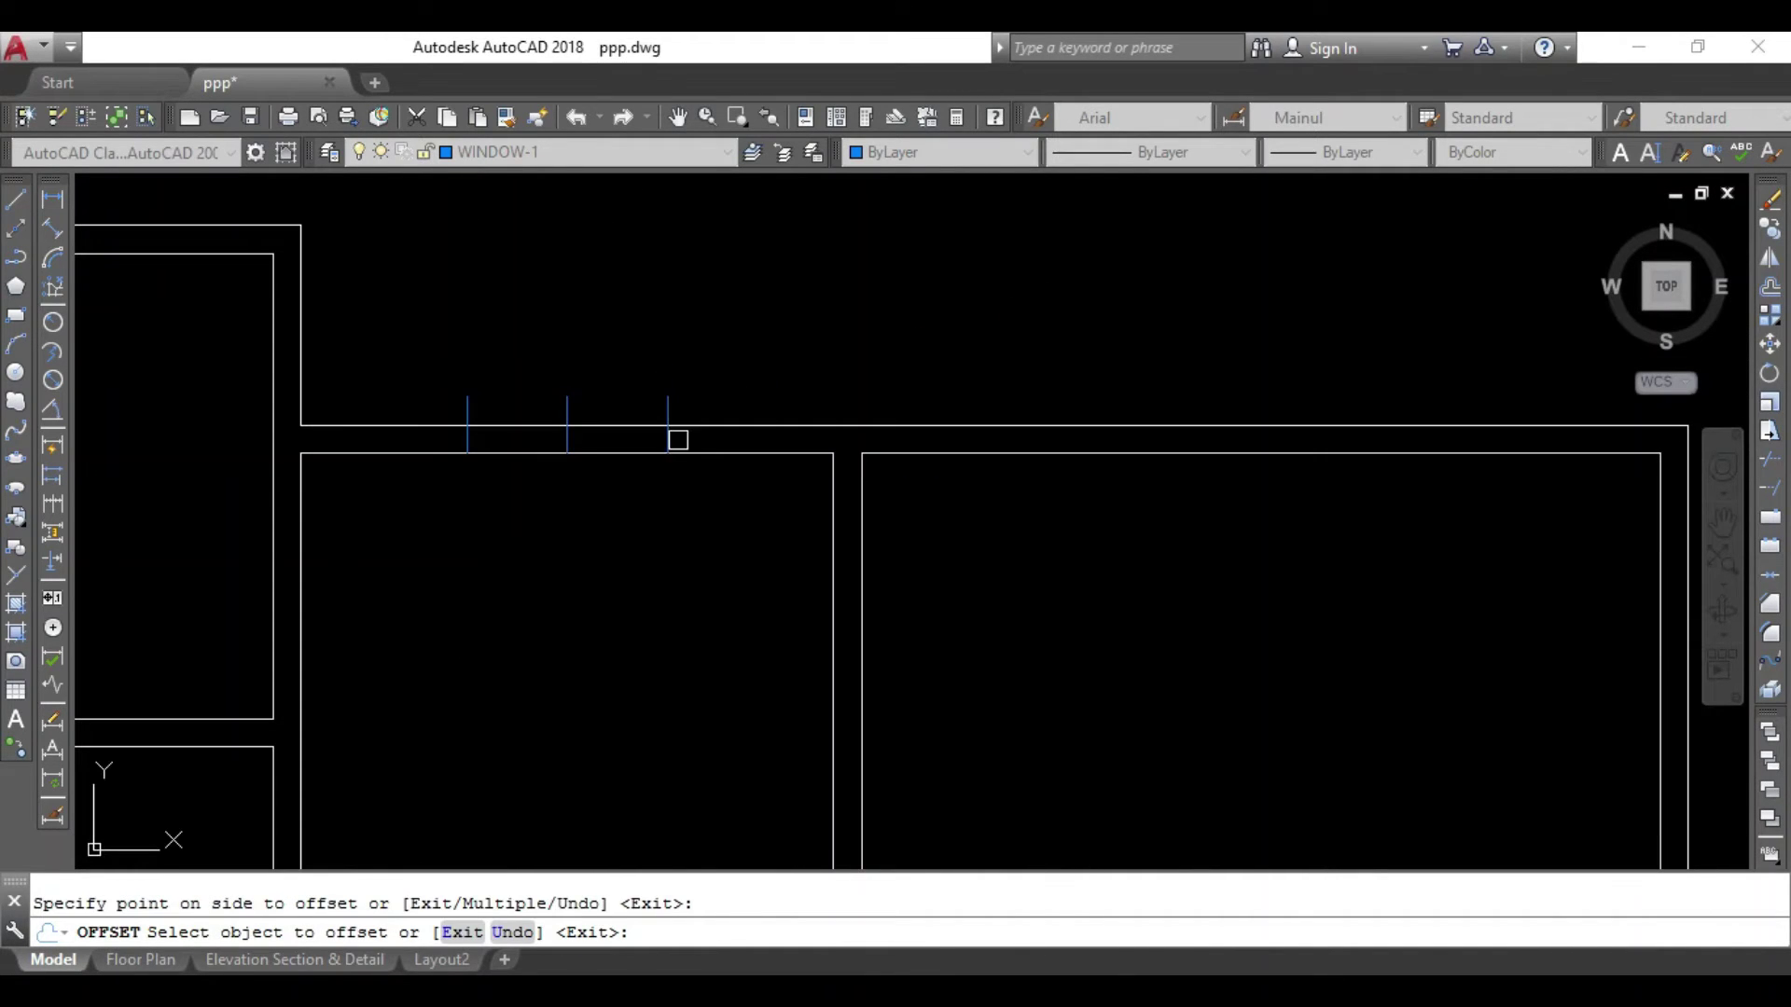
key("Escape")
middle_click_drag(1057, 525, 785, 516)
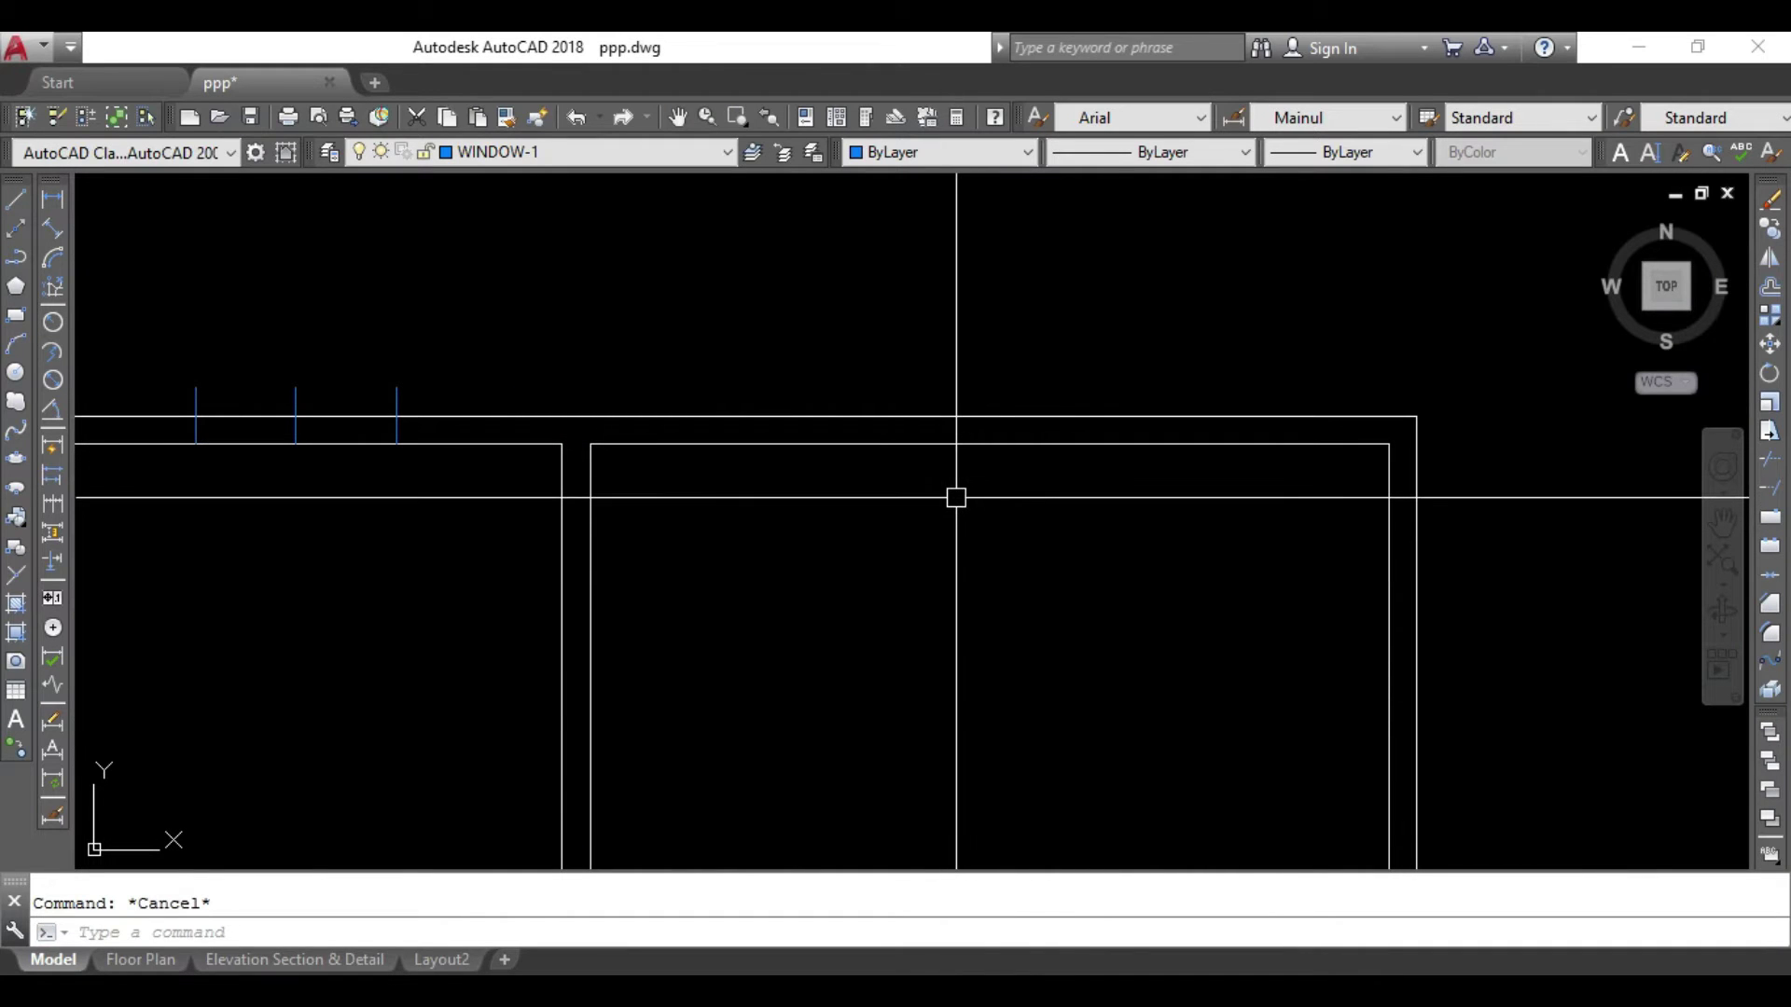
type("l")
type("L")
Draw a second top-wall marker line and offset it 2'6 to both sides.
key("Return")
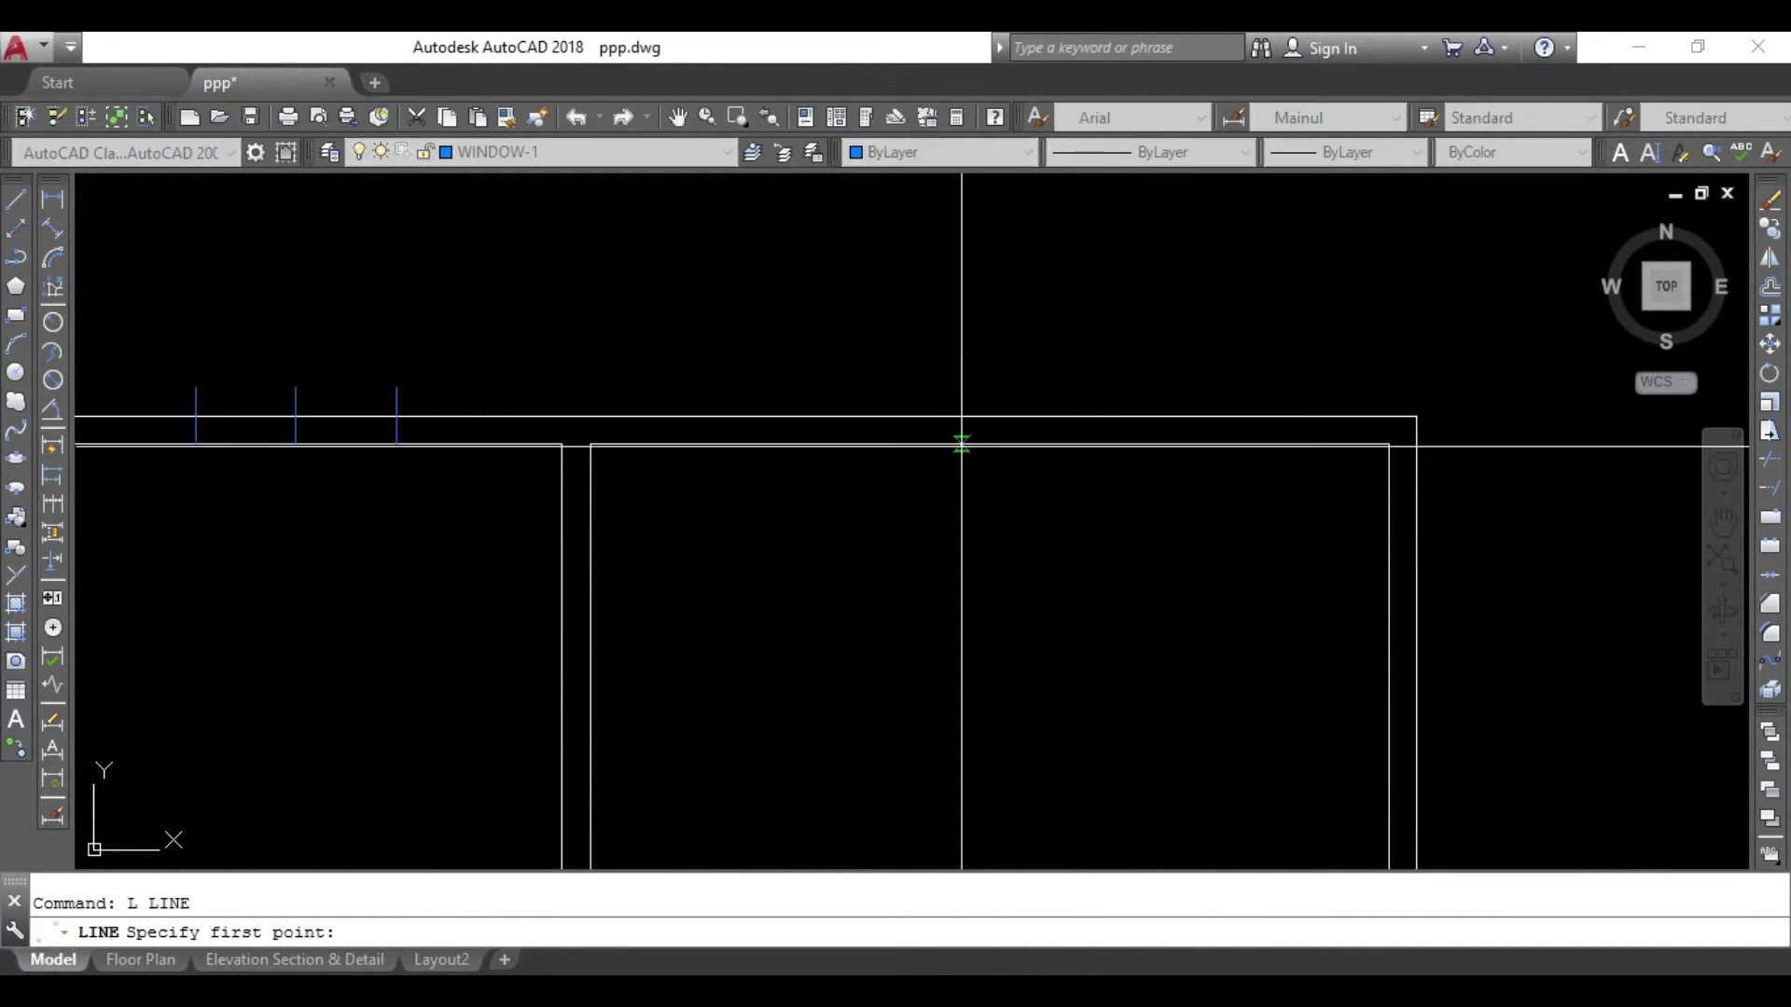
left_click(989, 445)
left_click(989, 383)
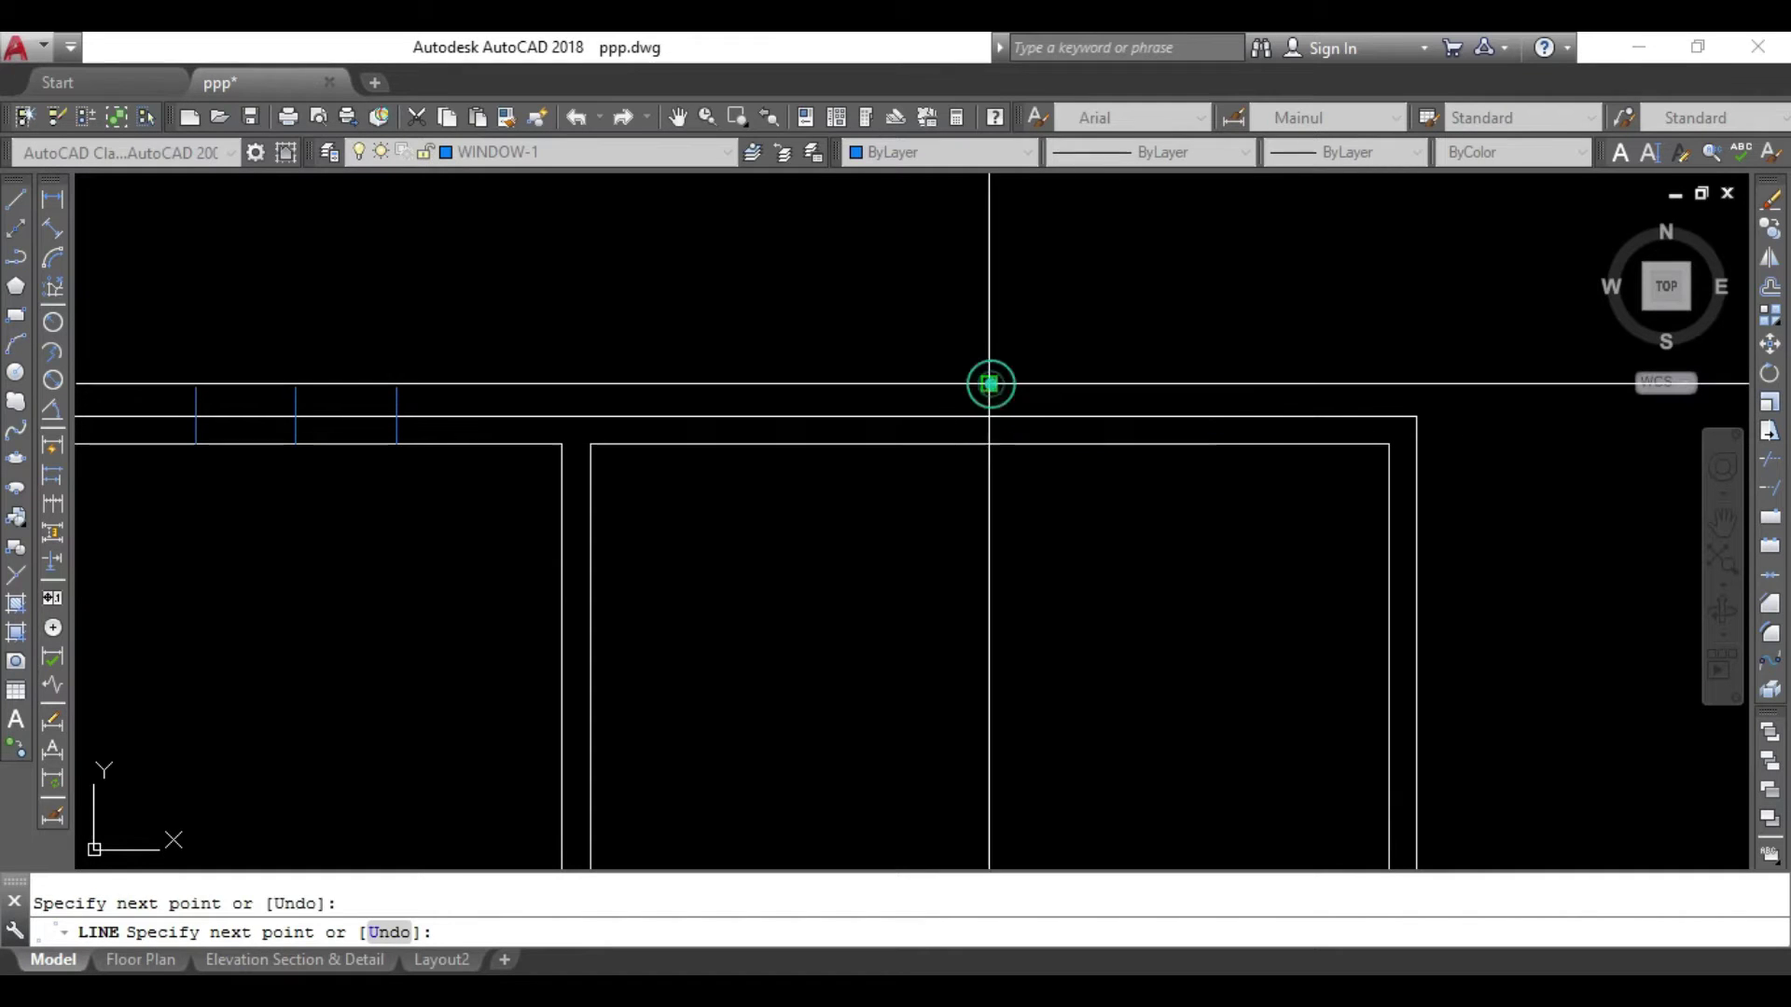
key("Escape")
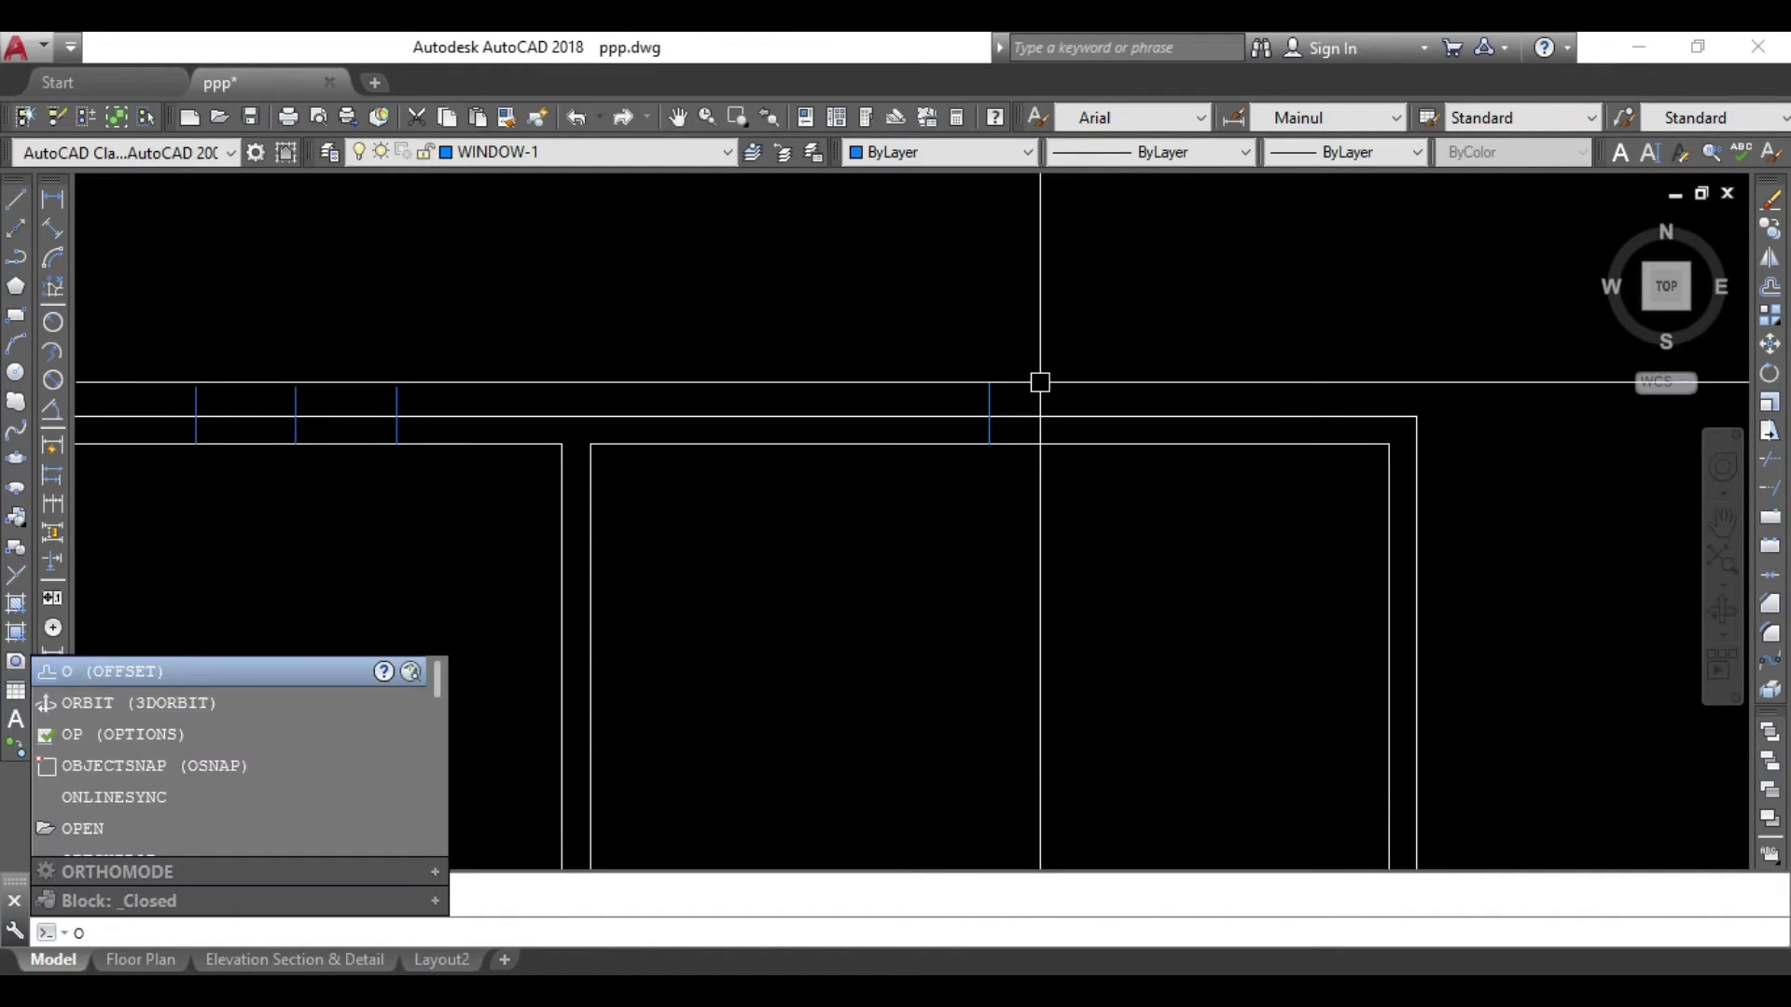
key("Return")
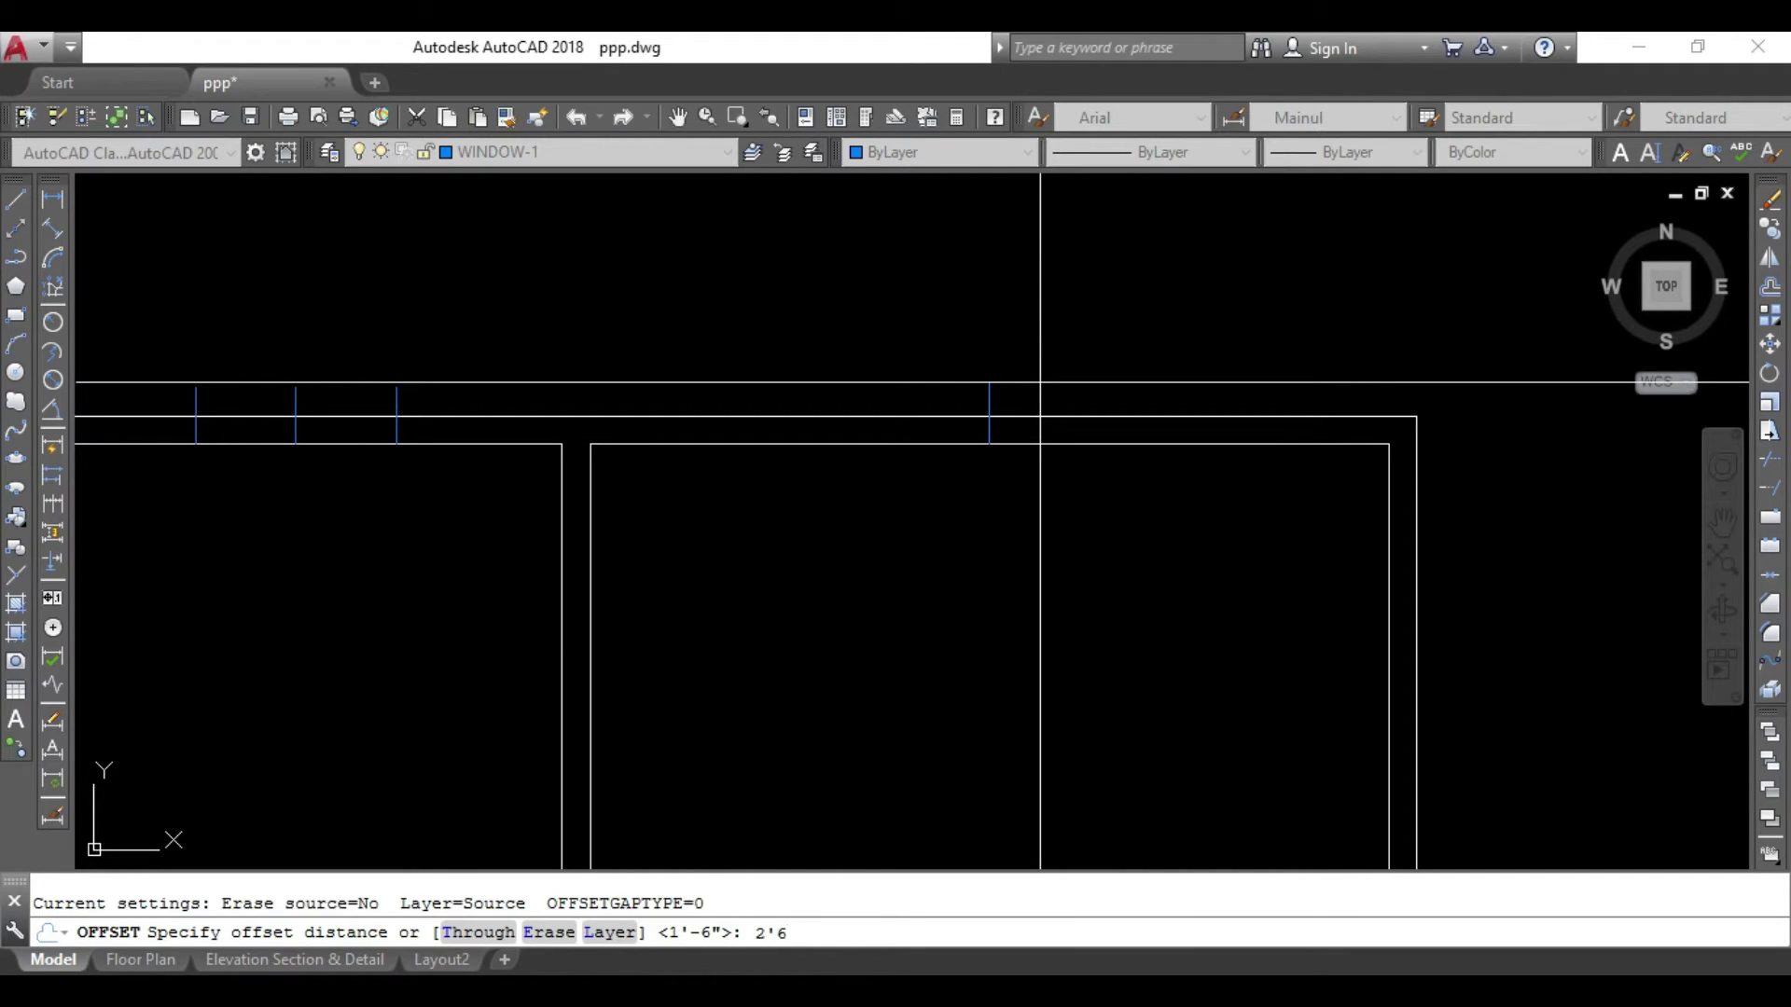
key("Return")
left_click(989, 387)
left_click(1273, 342)
left_click(992, 384)
left_click(794, 365)
scroll(916, 287, "down", 4)
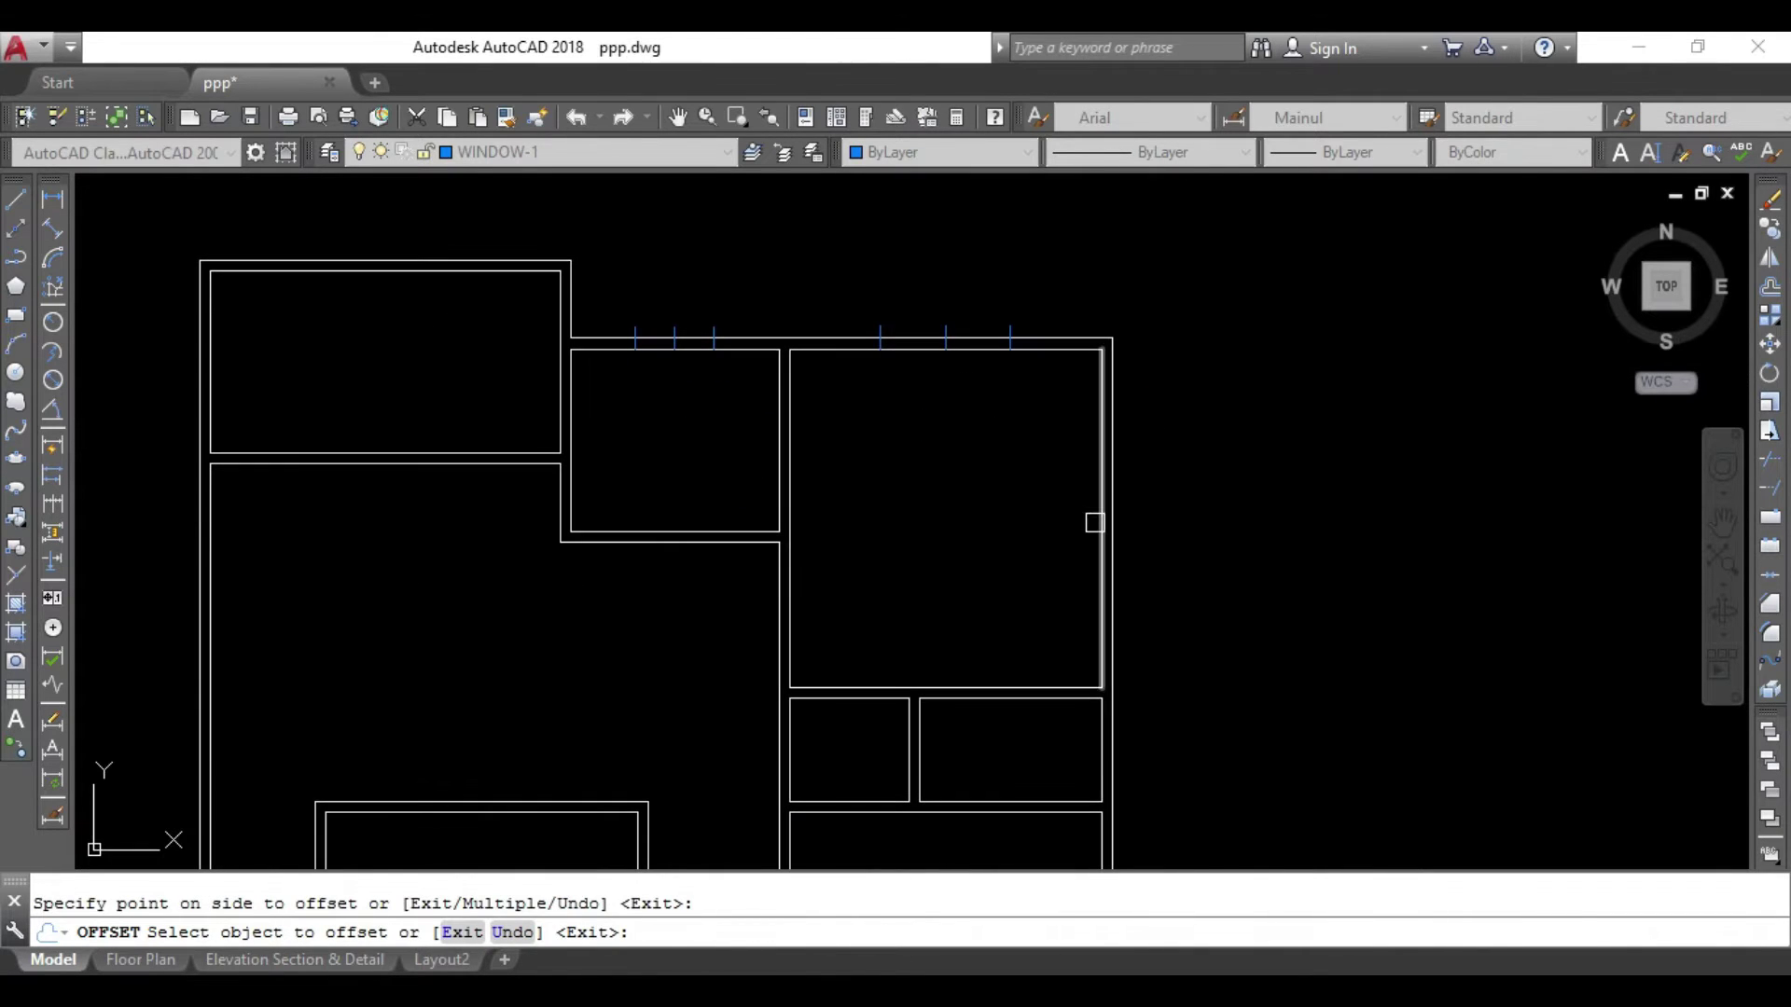
key("Escape")
Draw a marker line on the right wall and offset it 2'6 both ways.
key("Return")
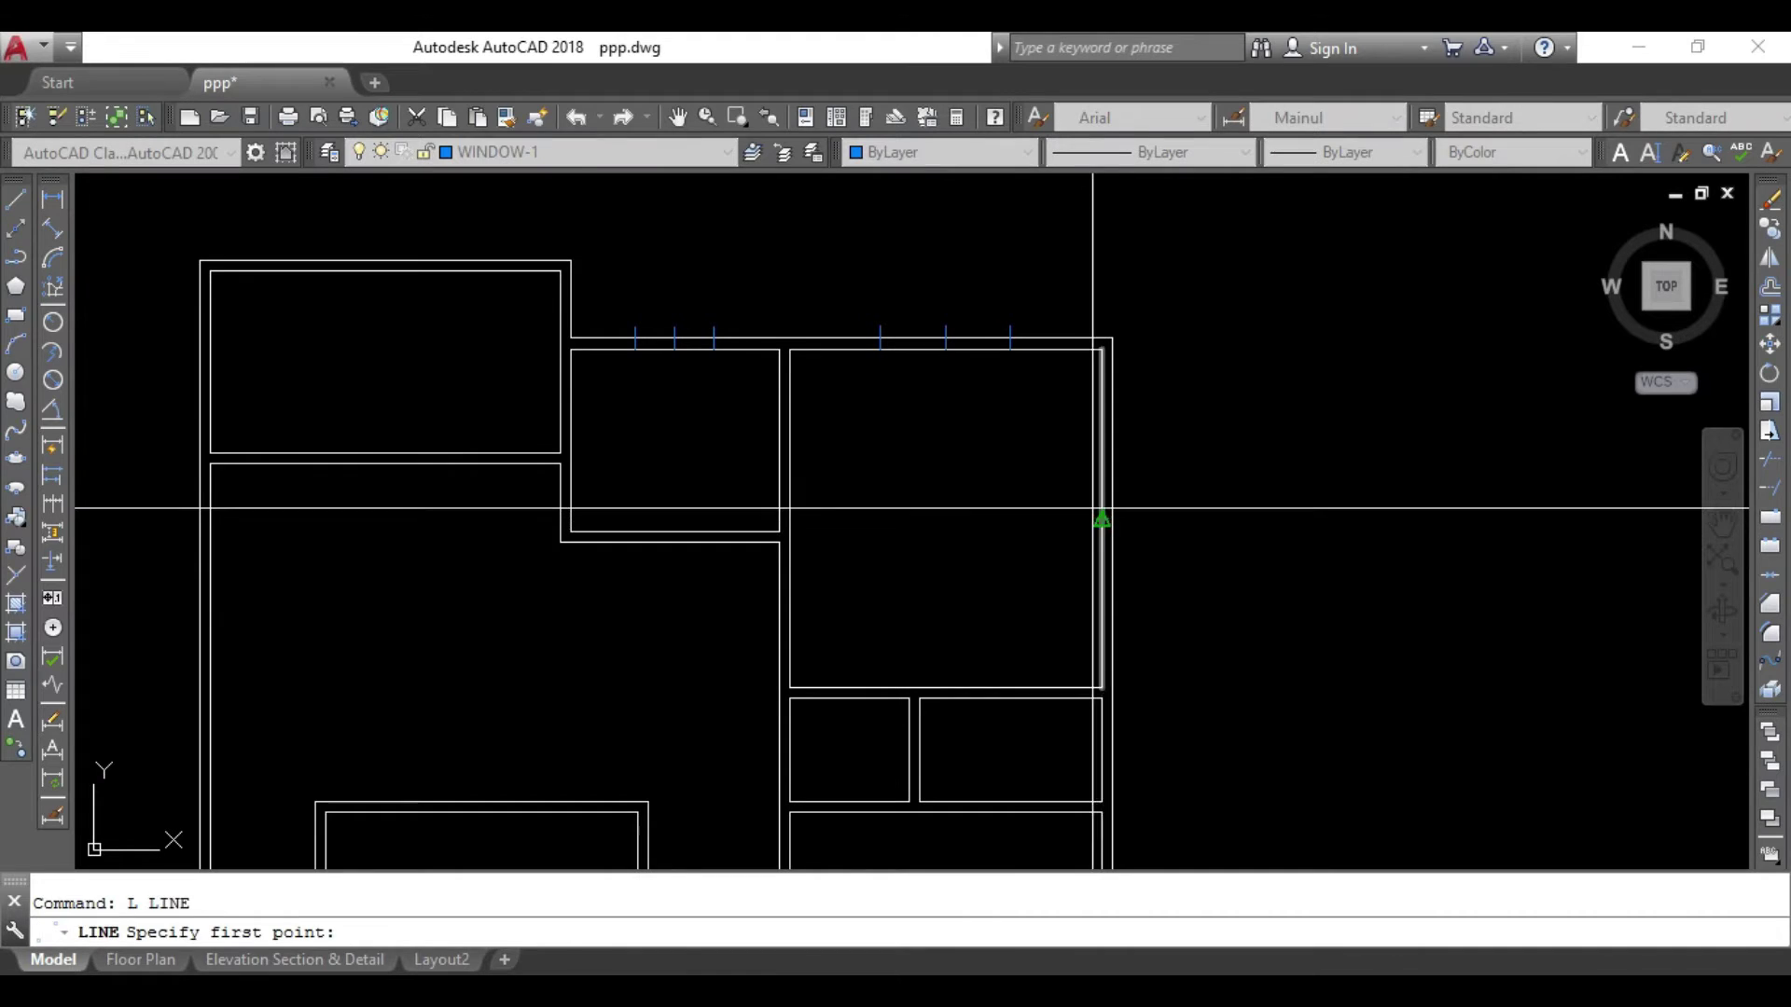
left_click(1101, 521)
key("Escape")
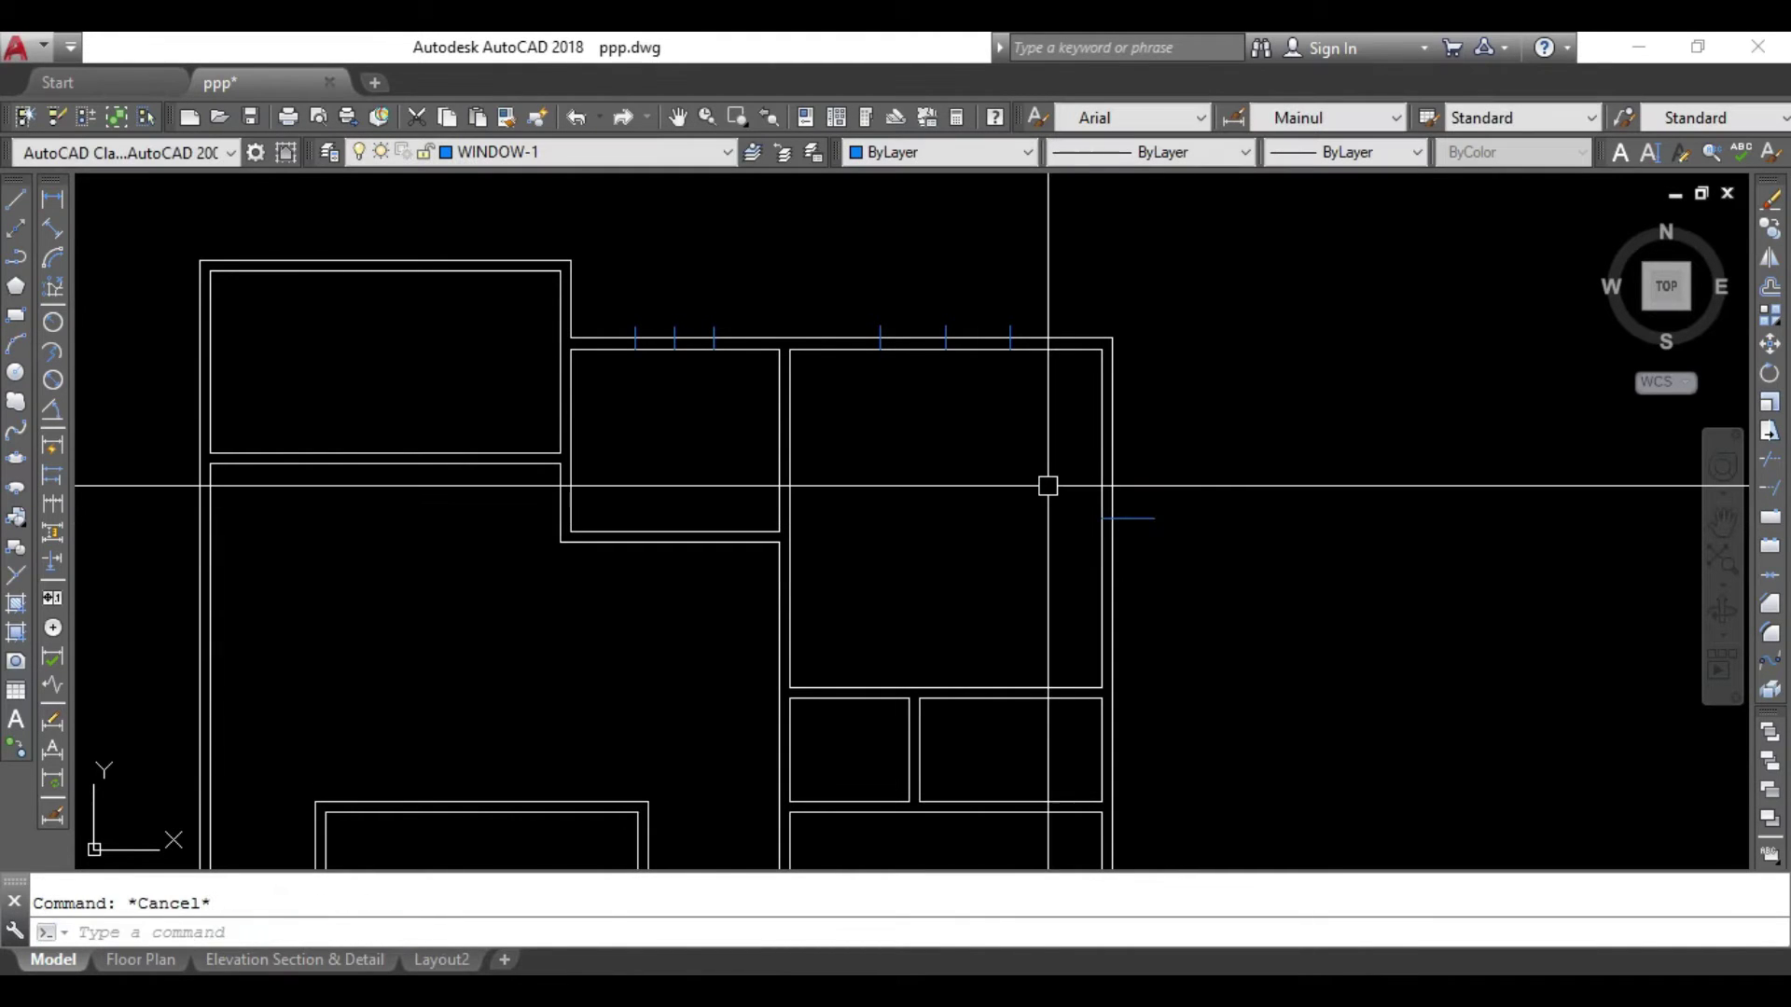
type("o")
key("Return")
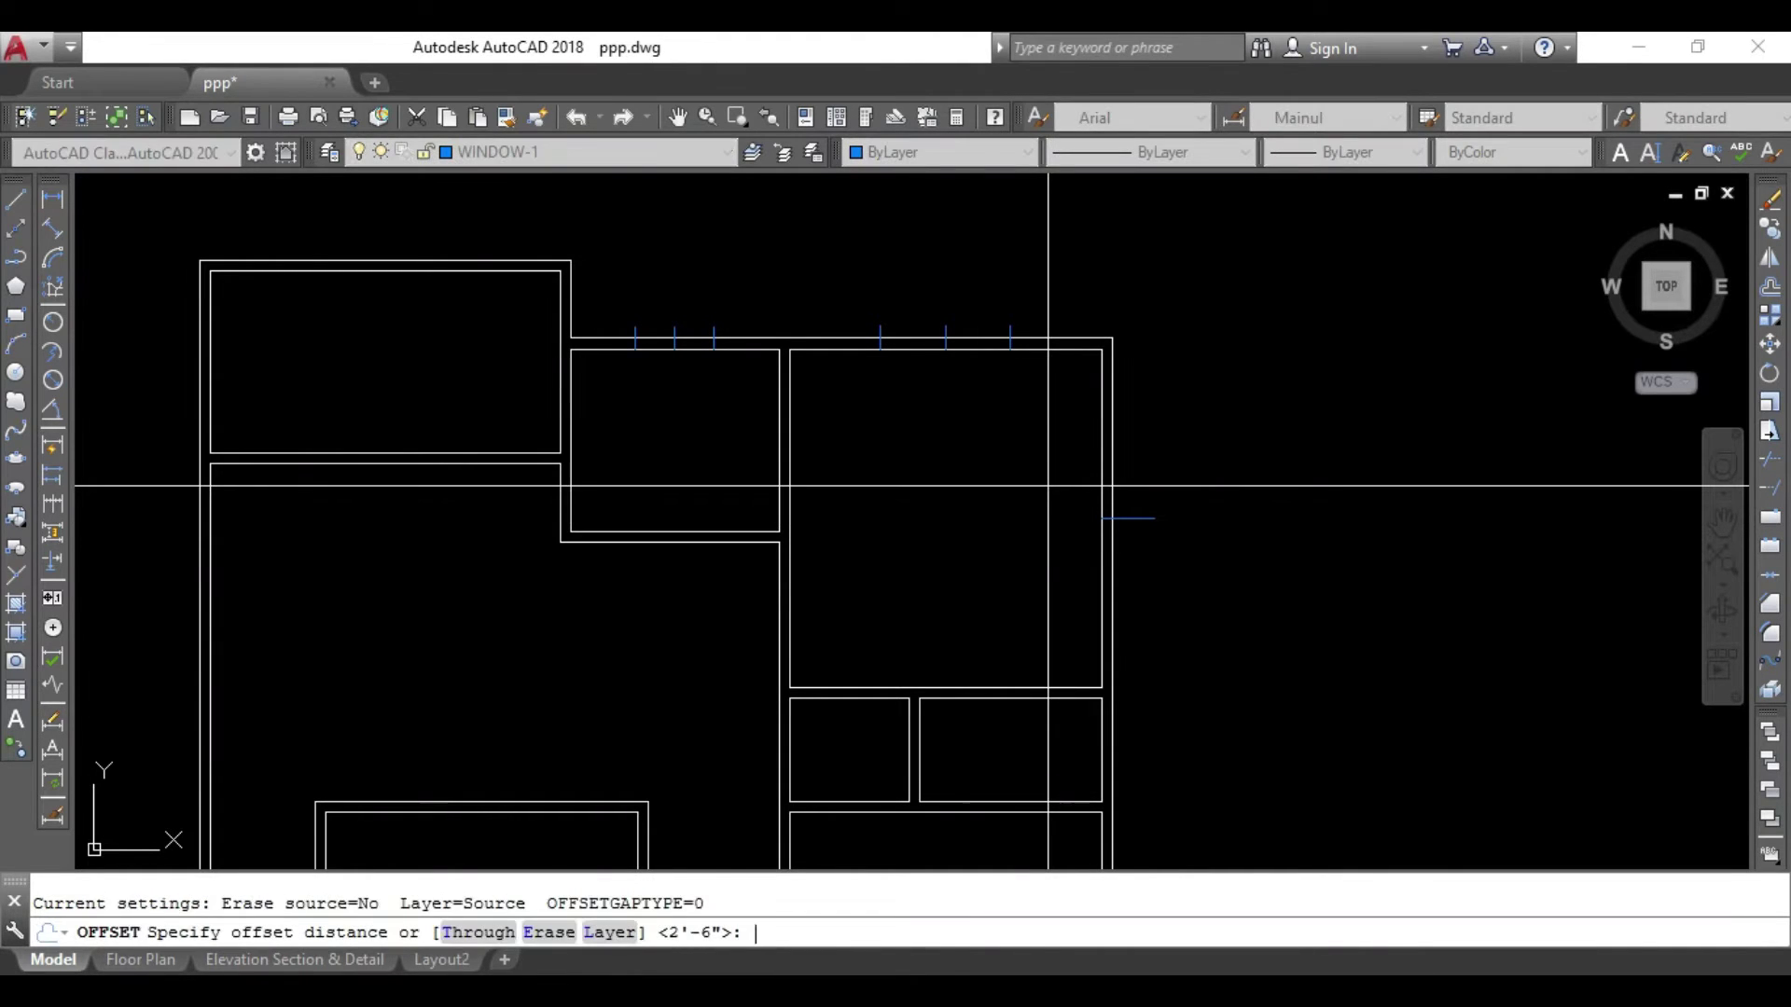
key("Return")
left_click(1126, 517)
left_click(1176, 419)
left_click(1143, 520)
left_click(1144, 611)
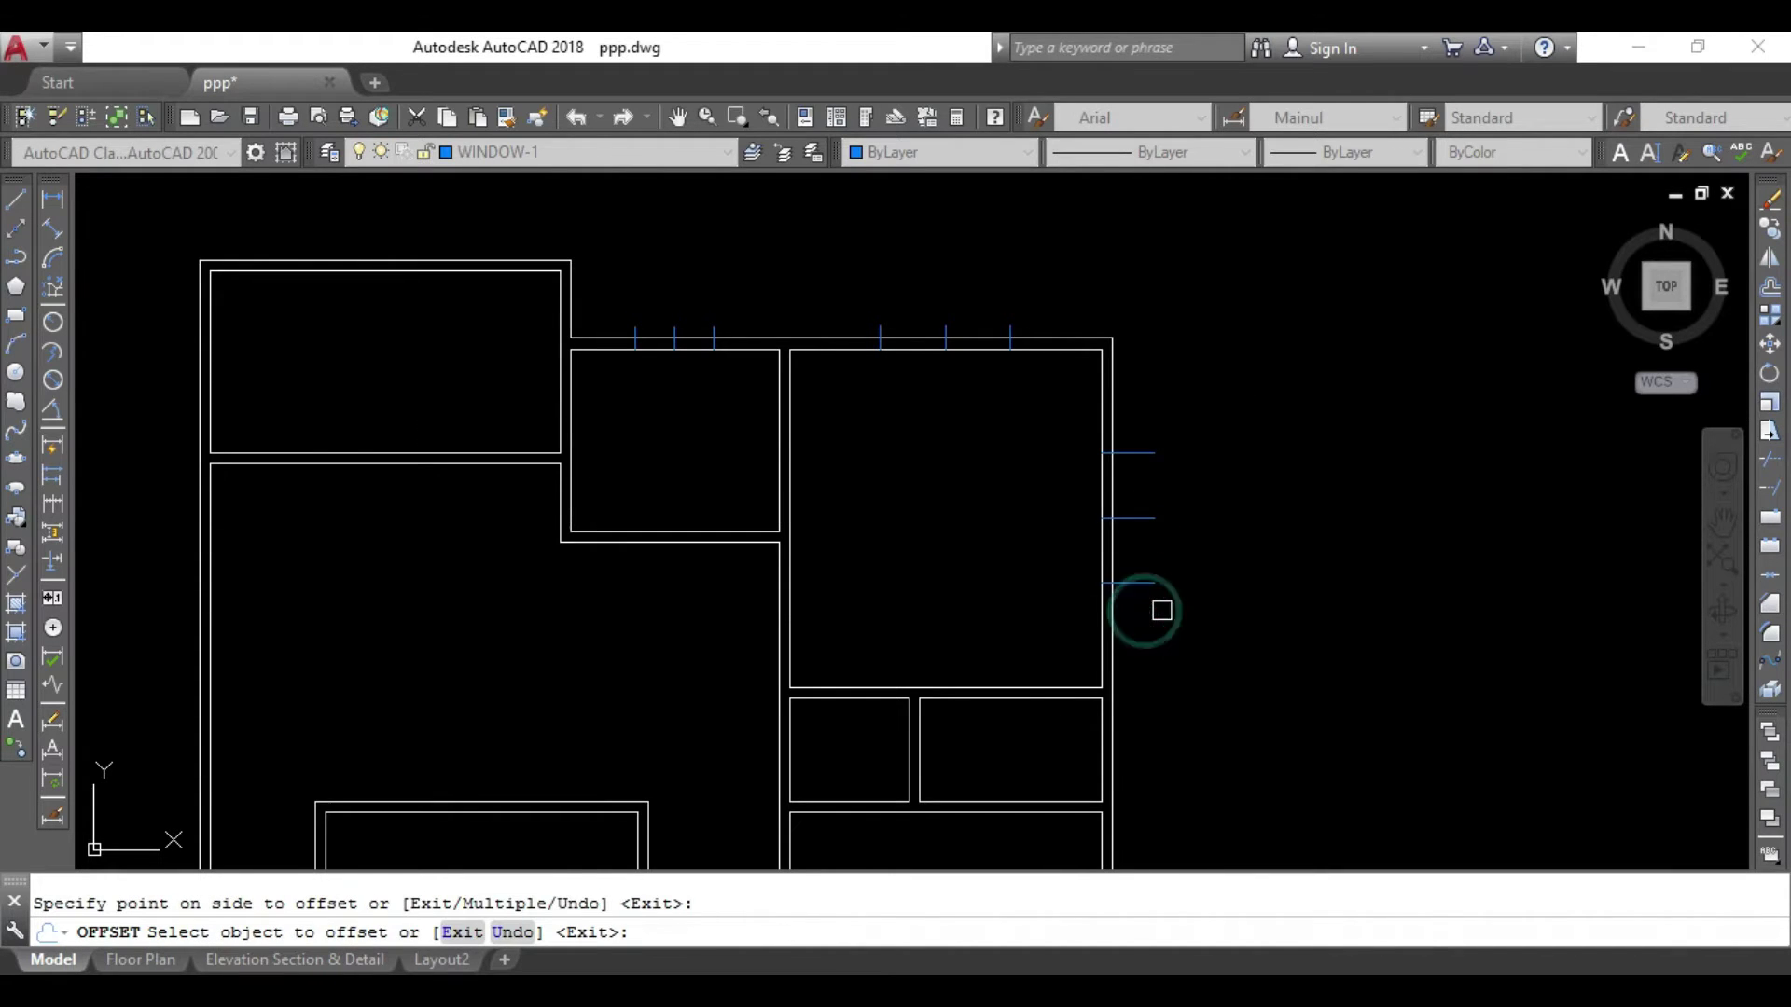
scroll(899, 488, "down", 2)
middle_click_drag(1021, 554, 1025, 467)
key("Escape")
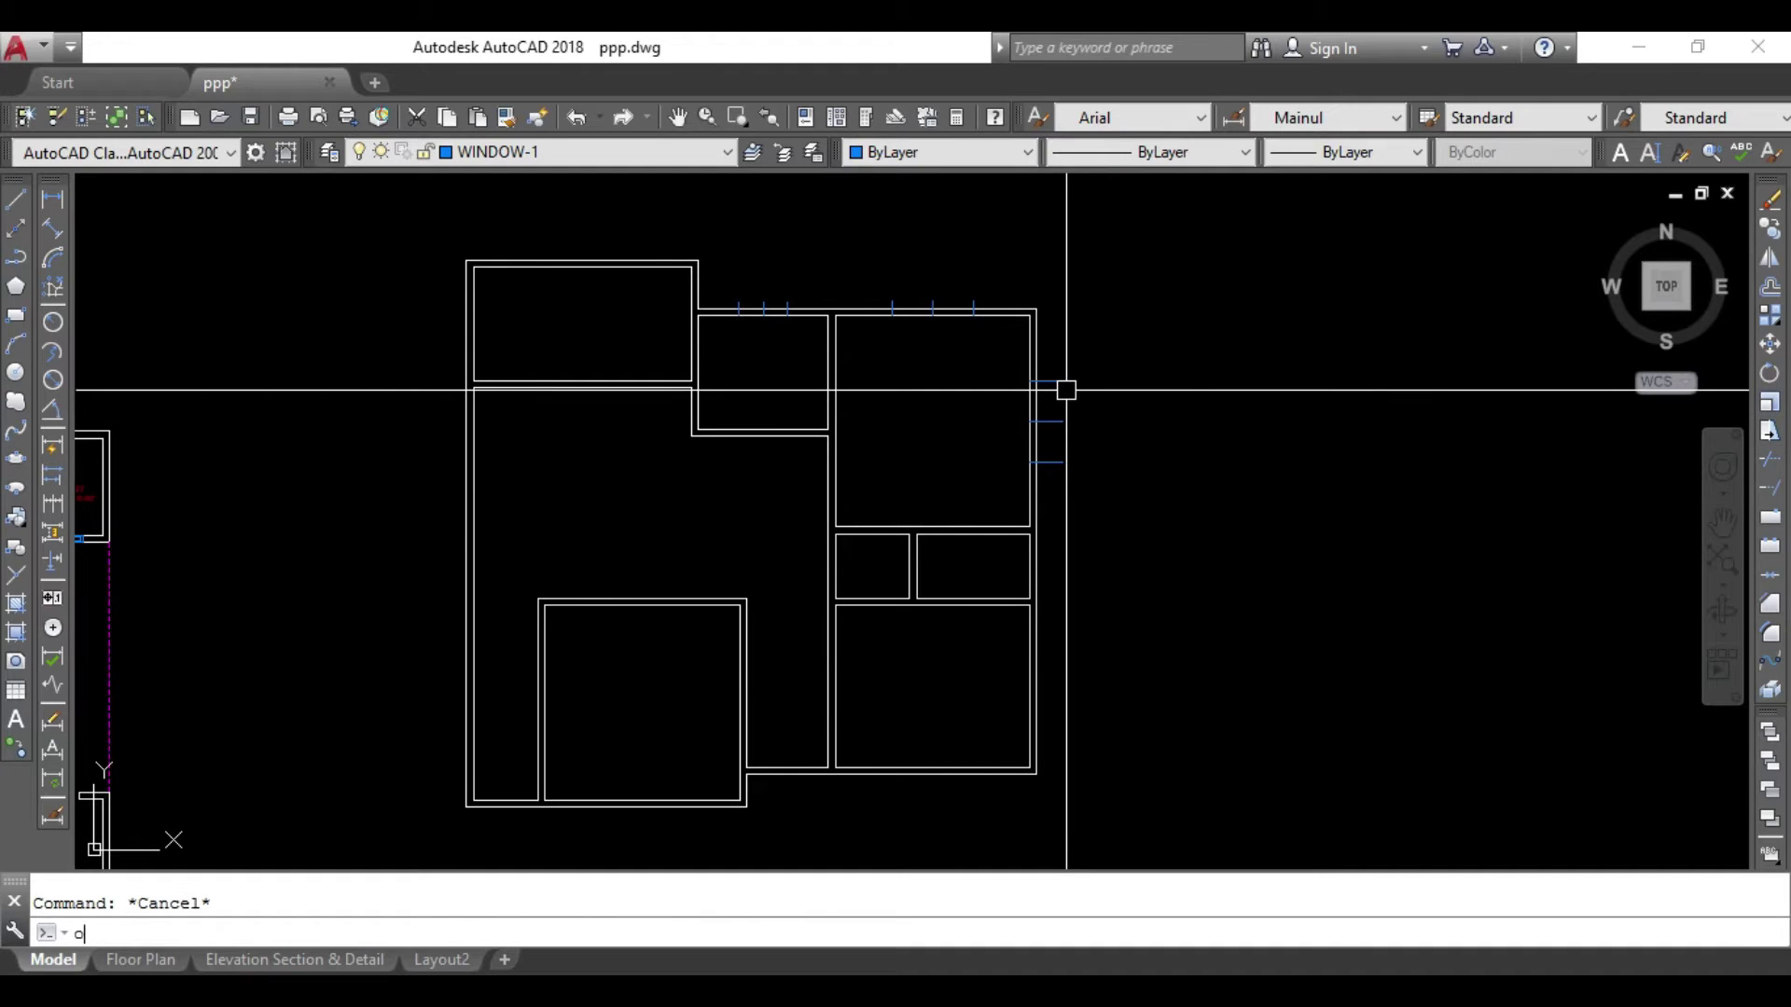
Offset the right outer wall line 4'6 outward, then offset that new line again.
key("Return")
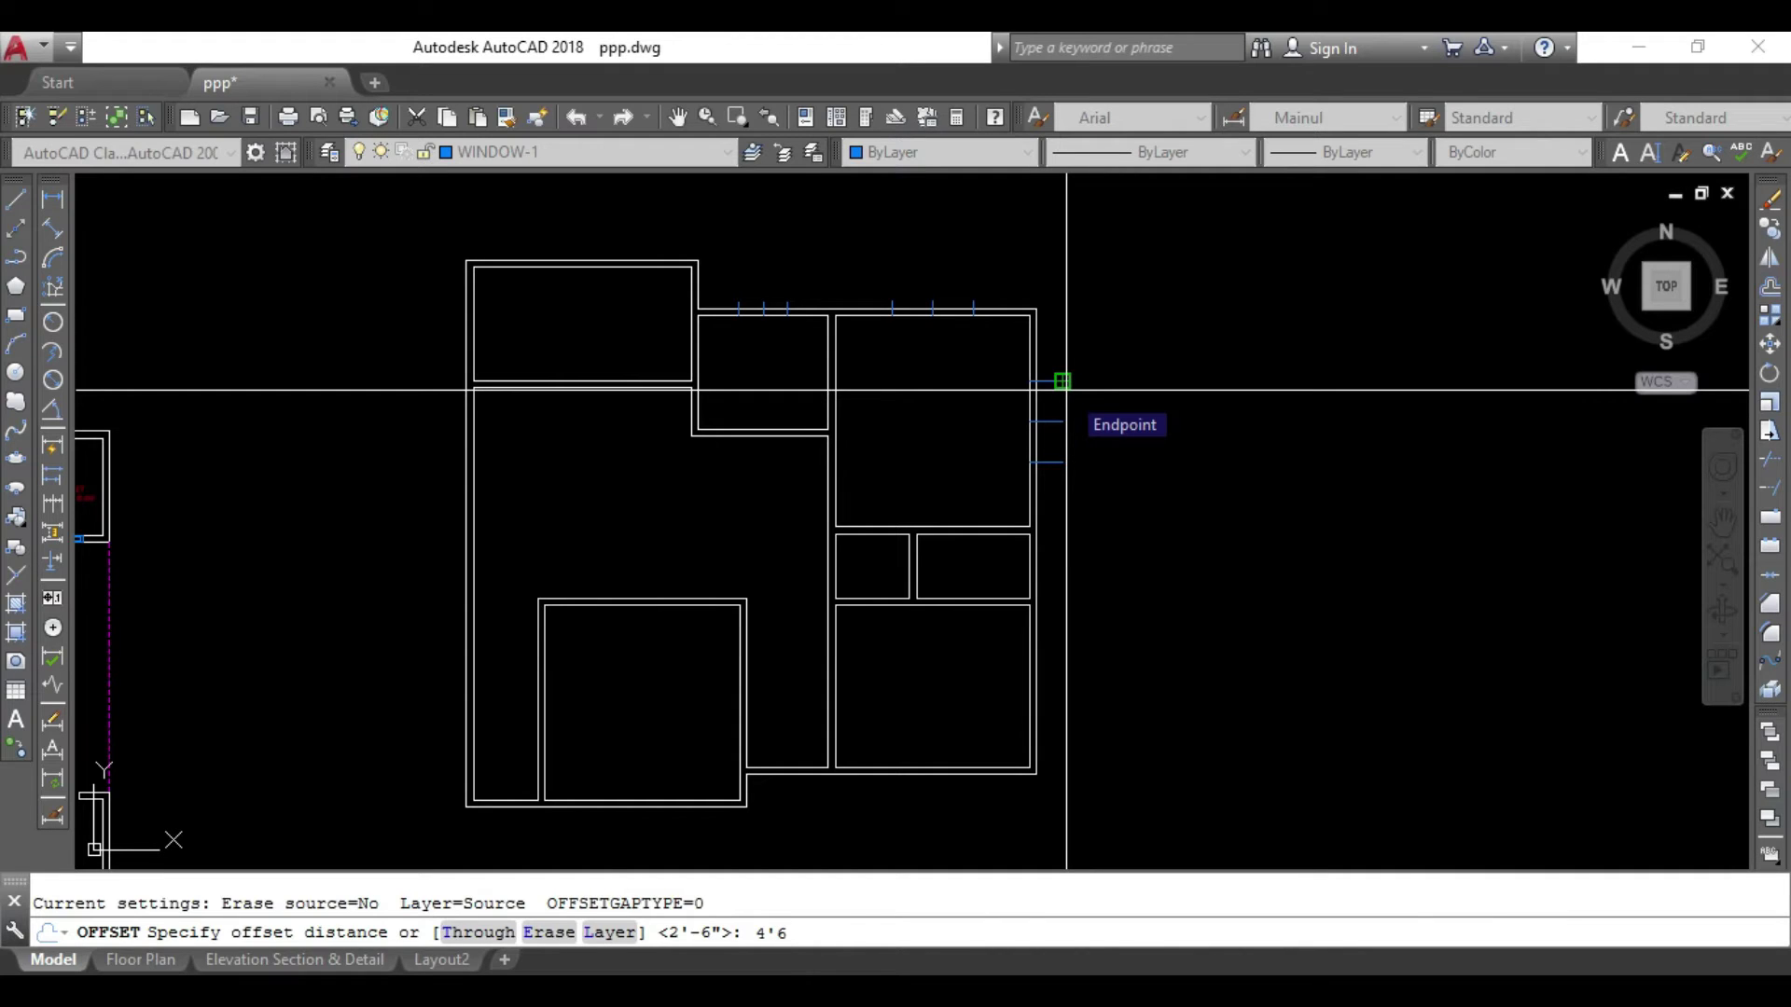
key("Return")
left_click(1033, 336)
left_click(1165, 322)
key("Escape")
key("Return")
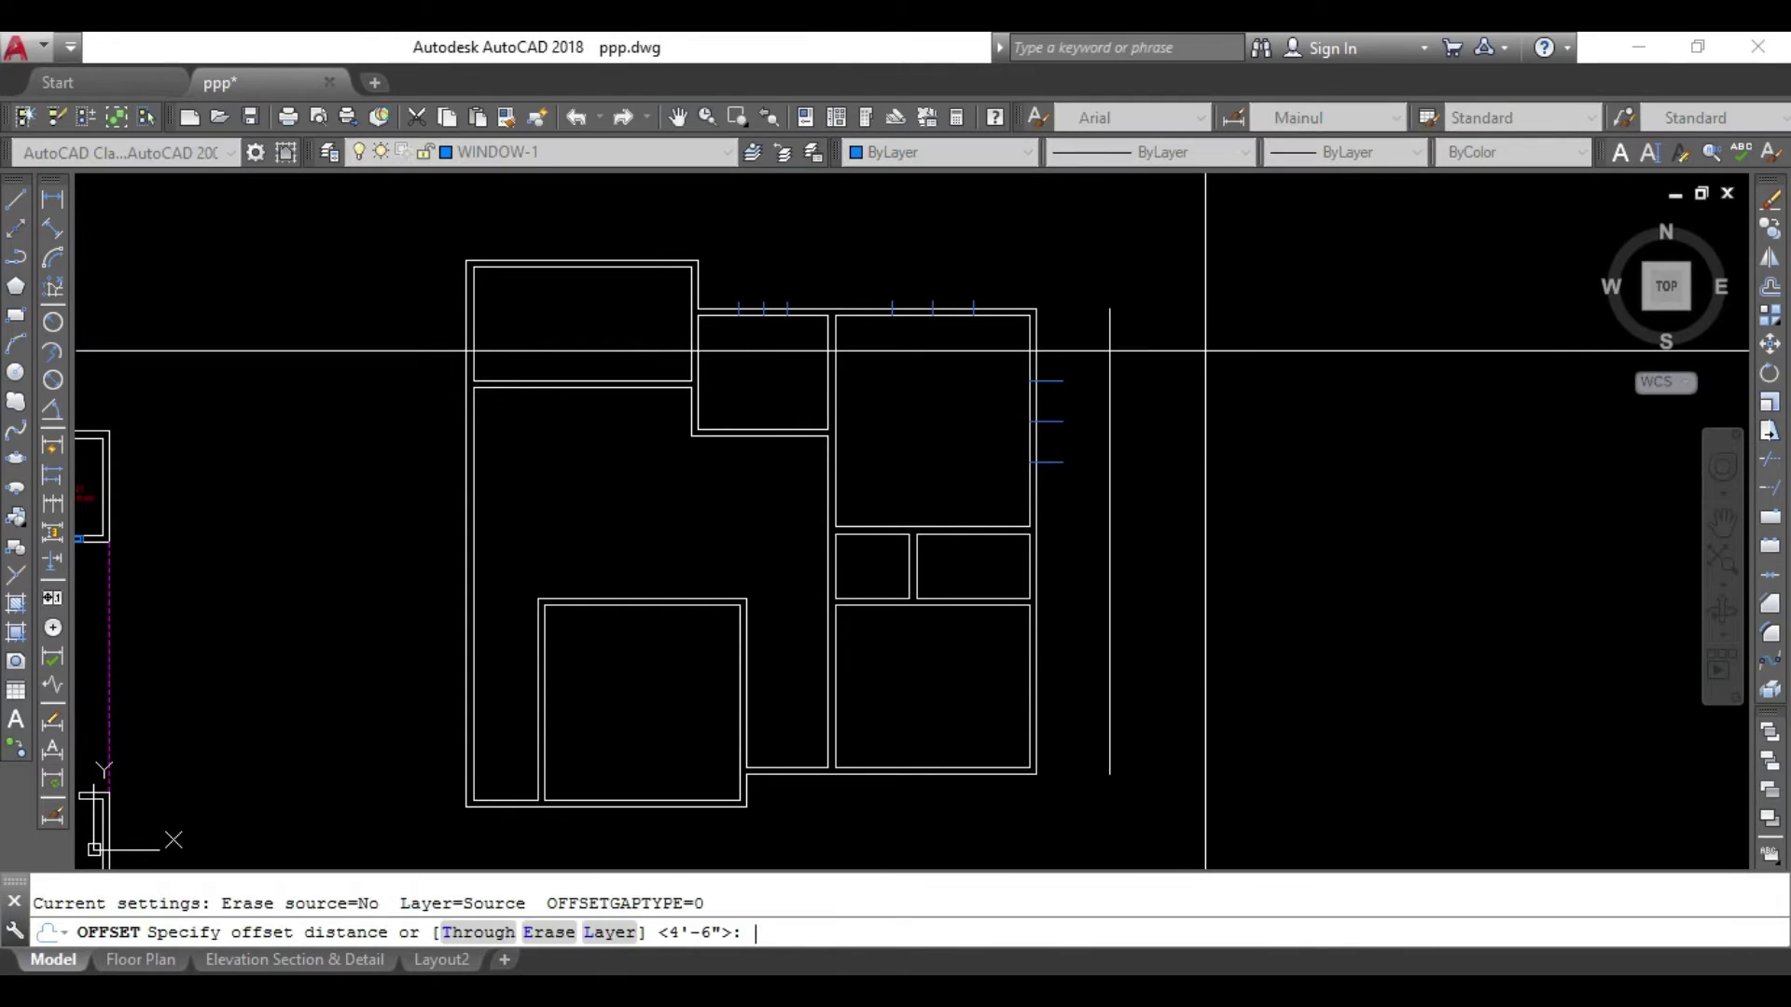
left_click(1105, 360)
left_click(1256, 358)
scroll(1024, 299, "up", 3)
Extend the inner top wall line and a bottom wall line to the new outer wall.
left_click(997, 321)
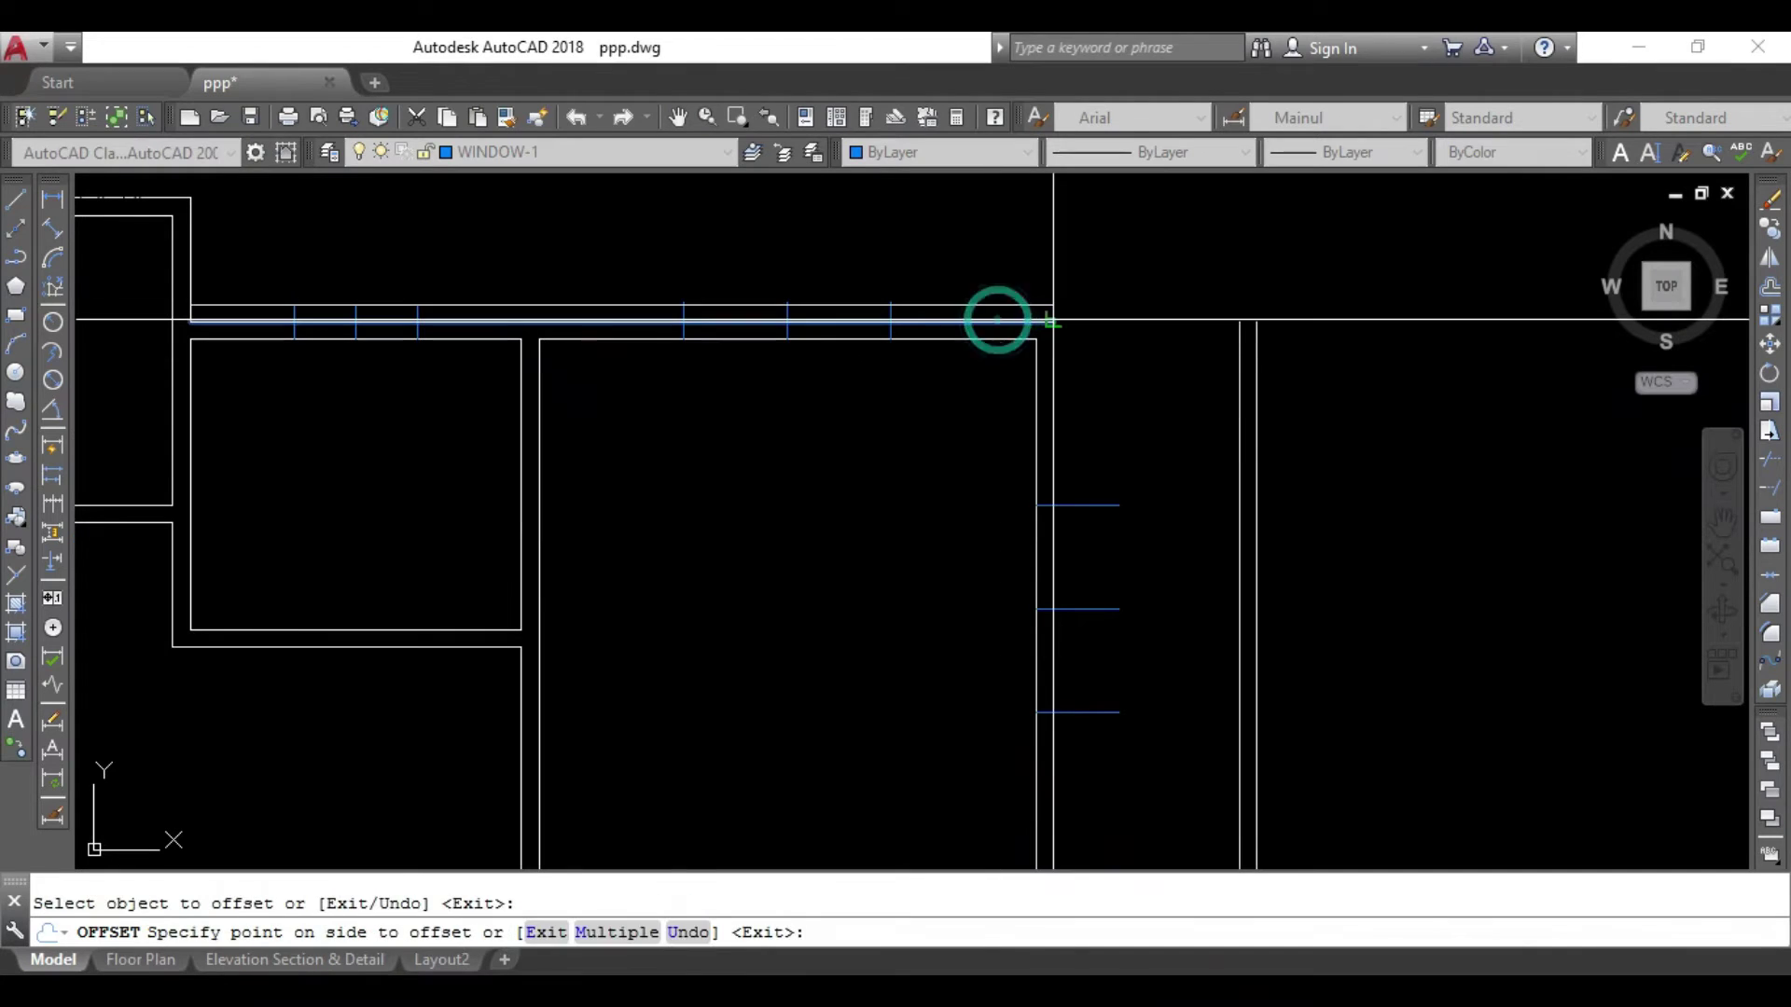
key("Escape")
type("ex")
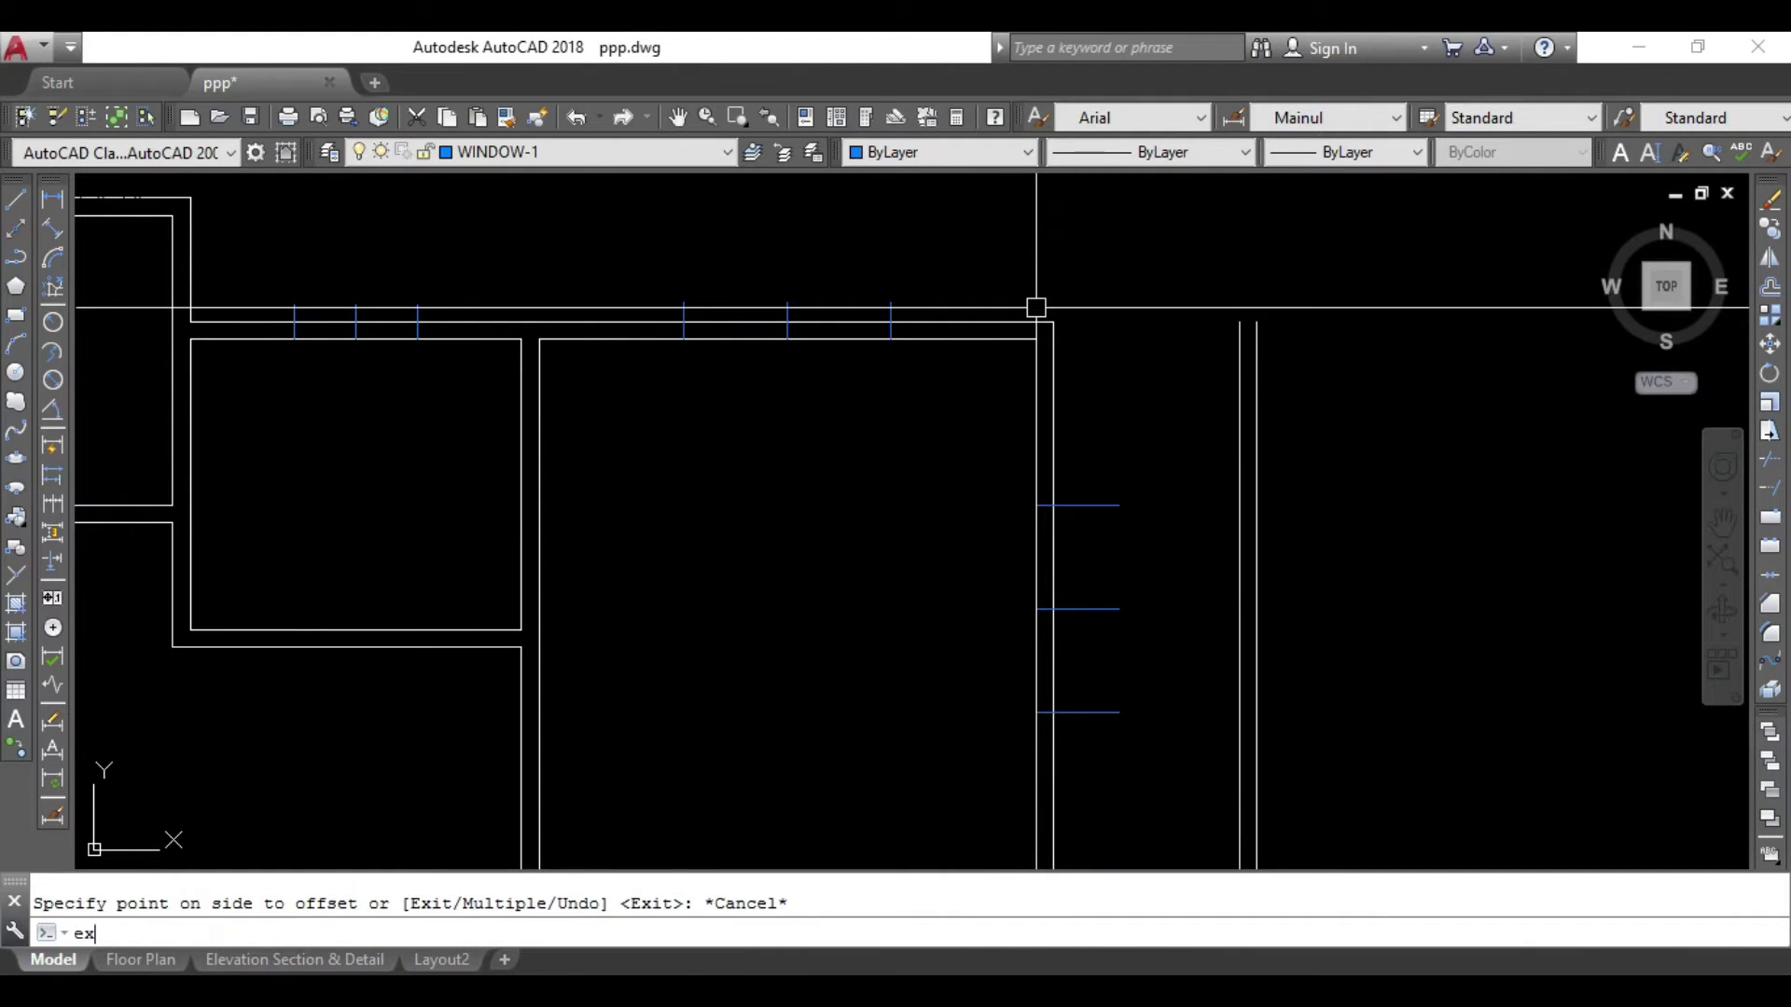
key("Return")
key("Return")
left_click(1014, 337)
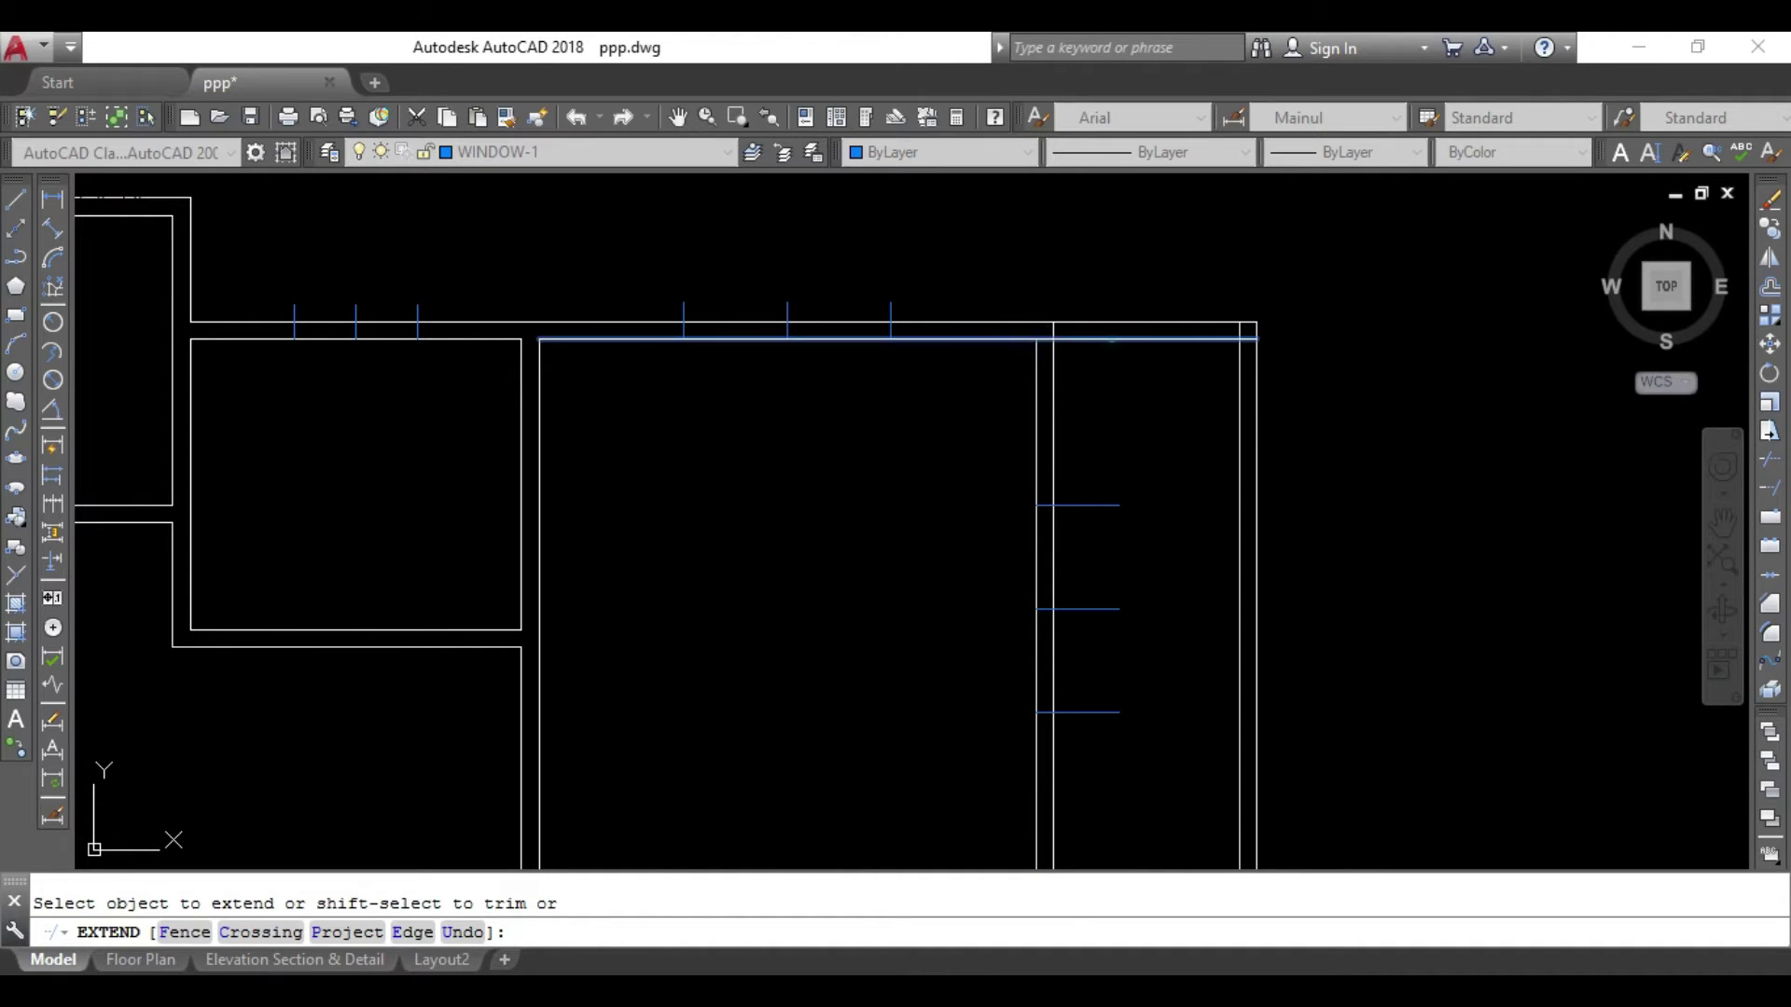
scroll(1052, 335, "down", 5)
scroll(1212, 306, "up", 2)
scroll(1116, 564, "up", 4)
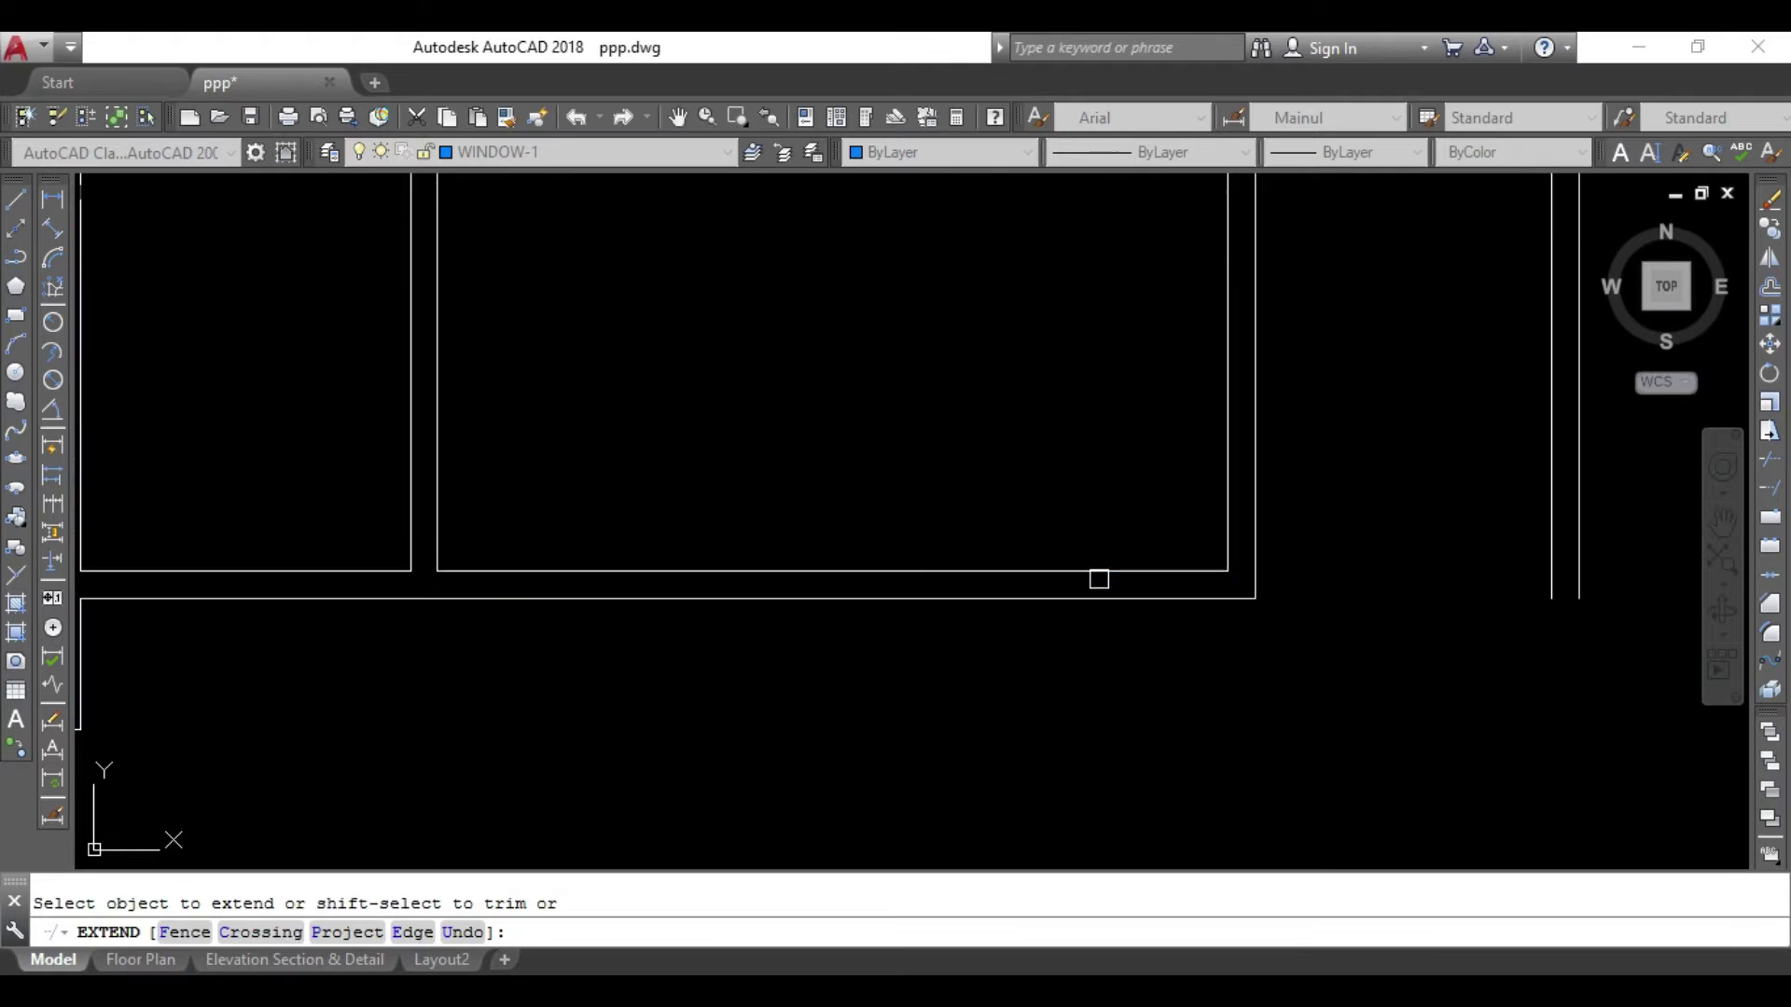
left_click(1322, 591)
scroll(1379, 487, "down", 5)
scroll(1315, 352, "up", 5)
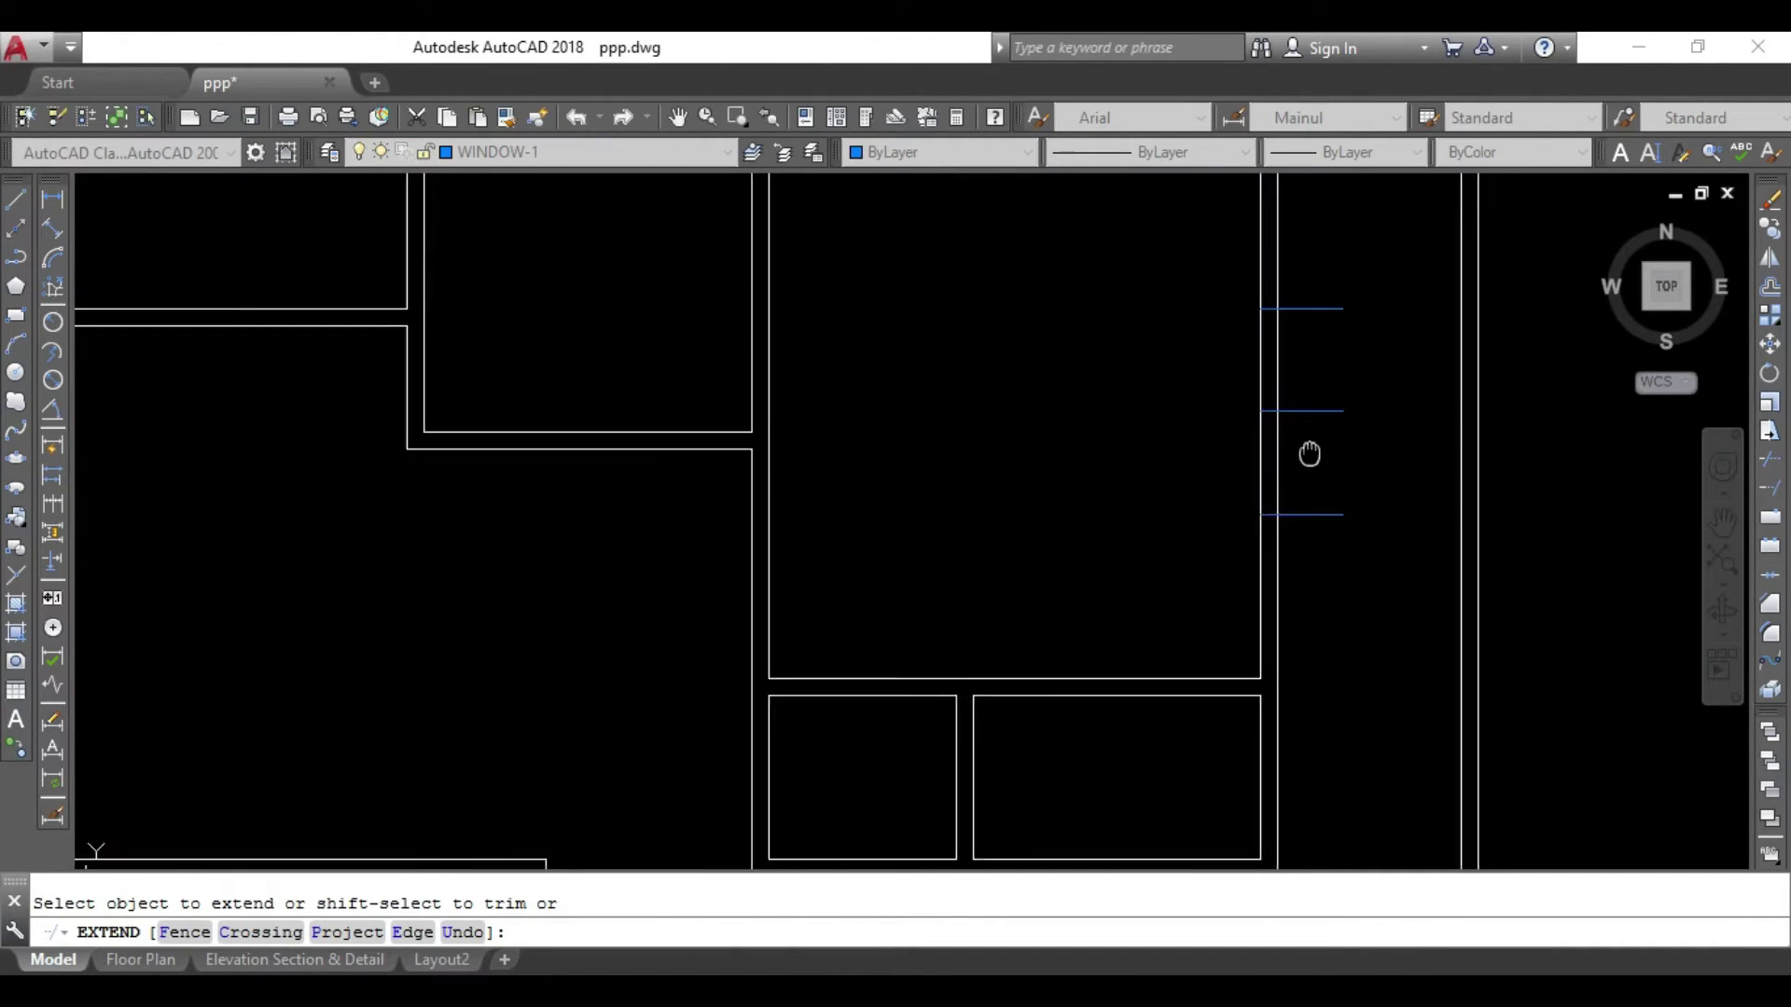
key("Escape")
scroll(1314, 452, "down", 2)
middle_click_drag(1341, 414, 1330, 376)
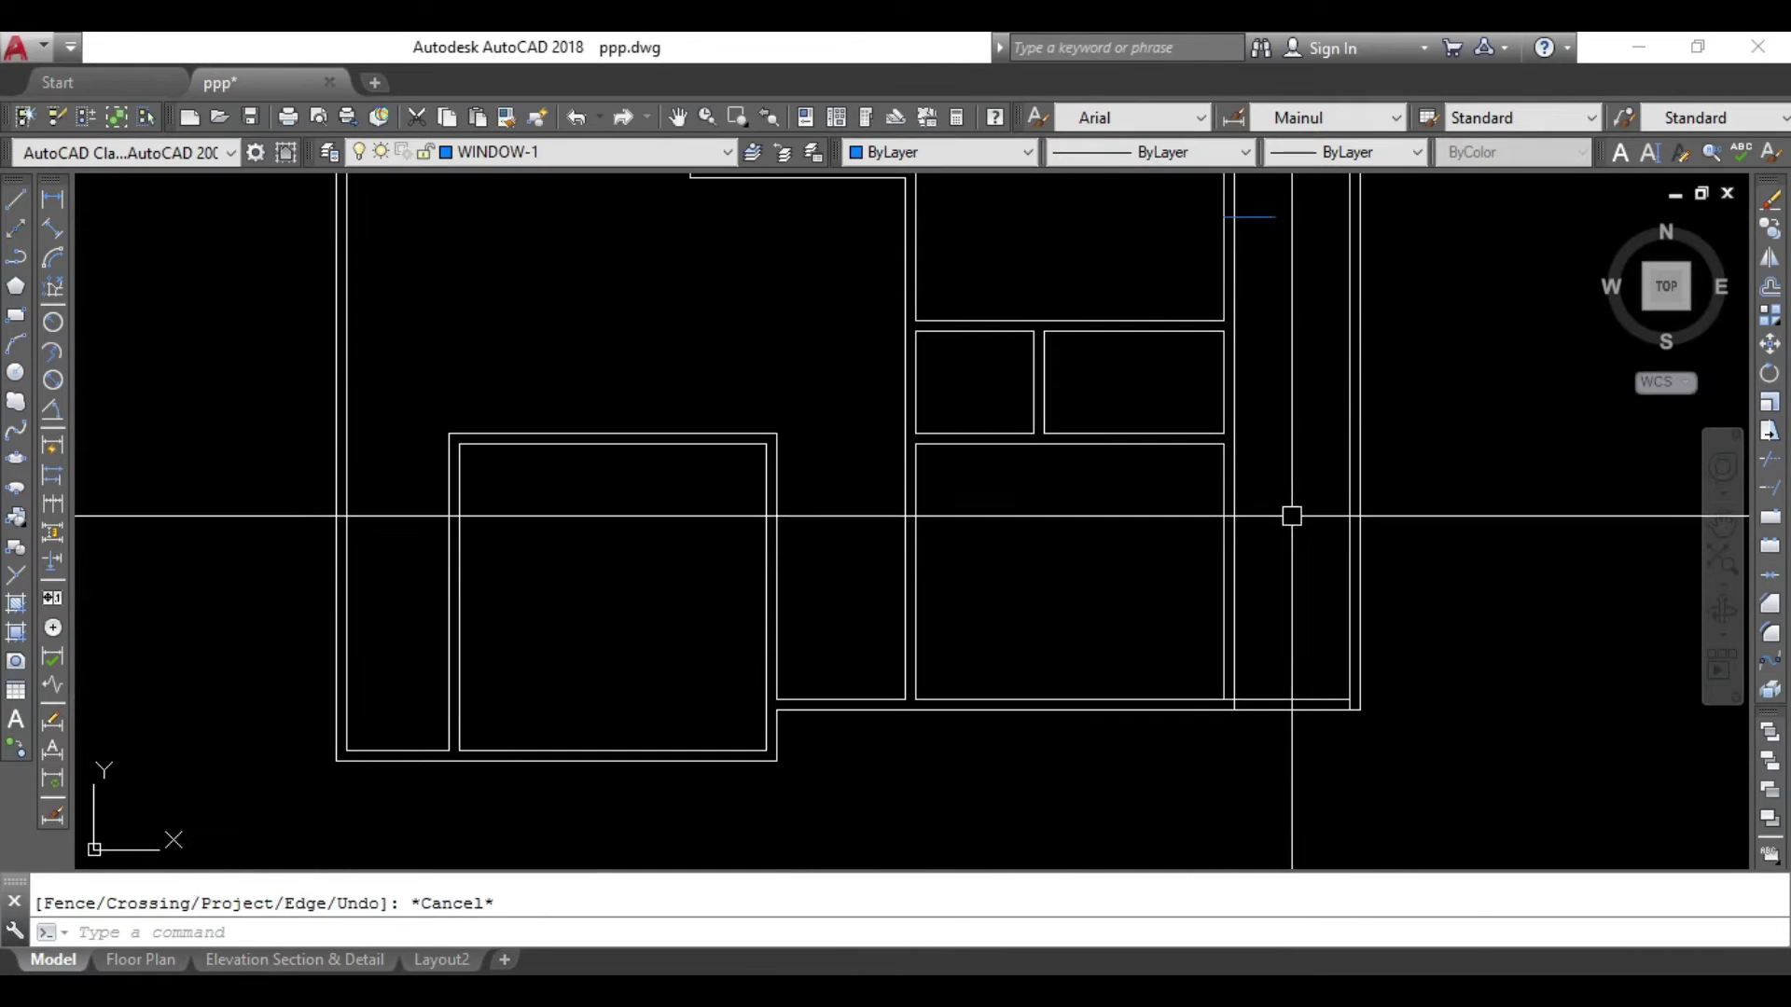
scroll(1179, 648, "up", 5)
Start TR, zoom around the new wall junctions, then cancel without trimming.
key("Escape")
type("tr")
key("Return")
key("Return")
scroll(1361, 627, "down", 5)
scroll(1171, 567, "up", 5)
scroll(1279, 421, "up", 1)
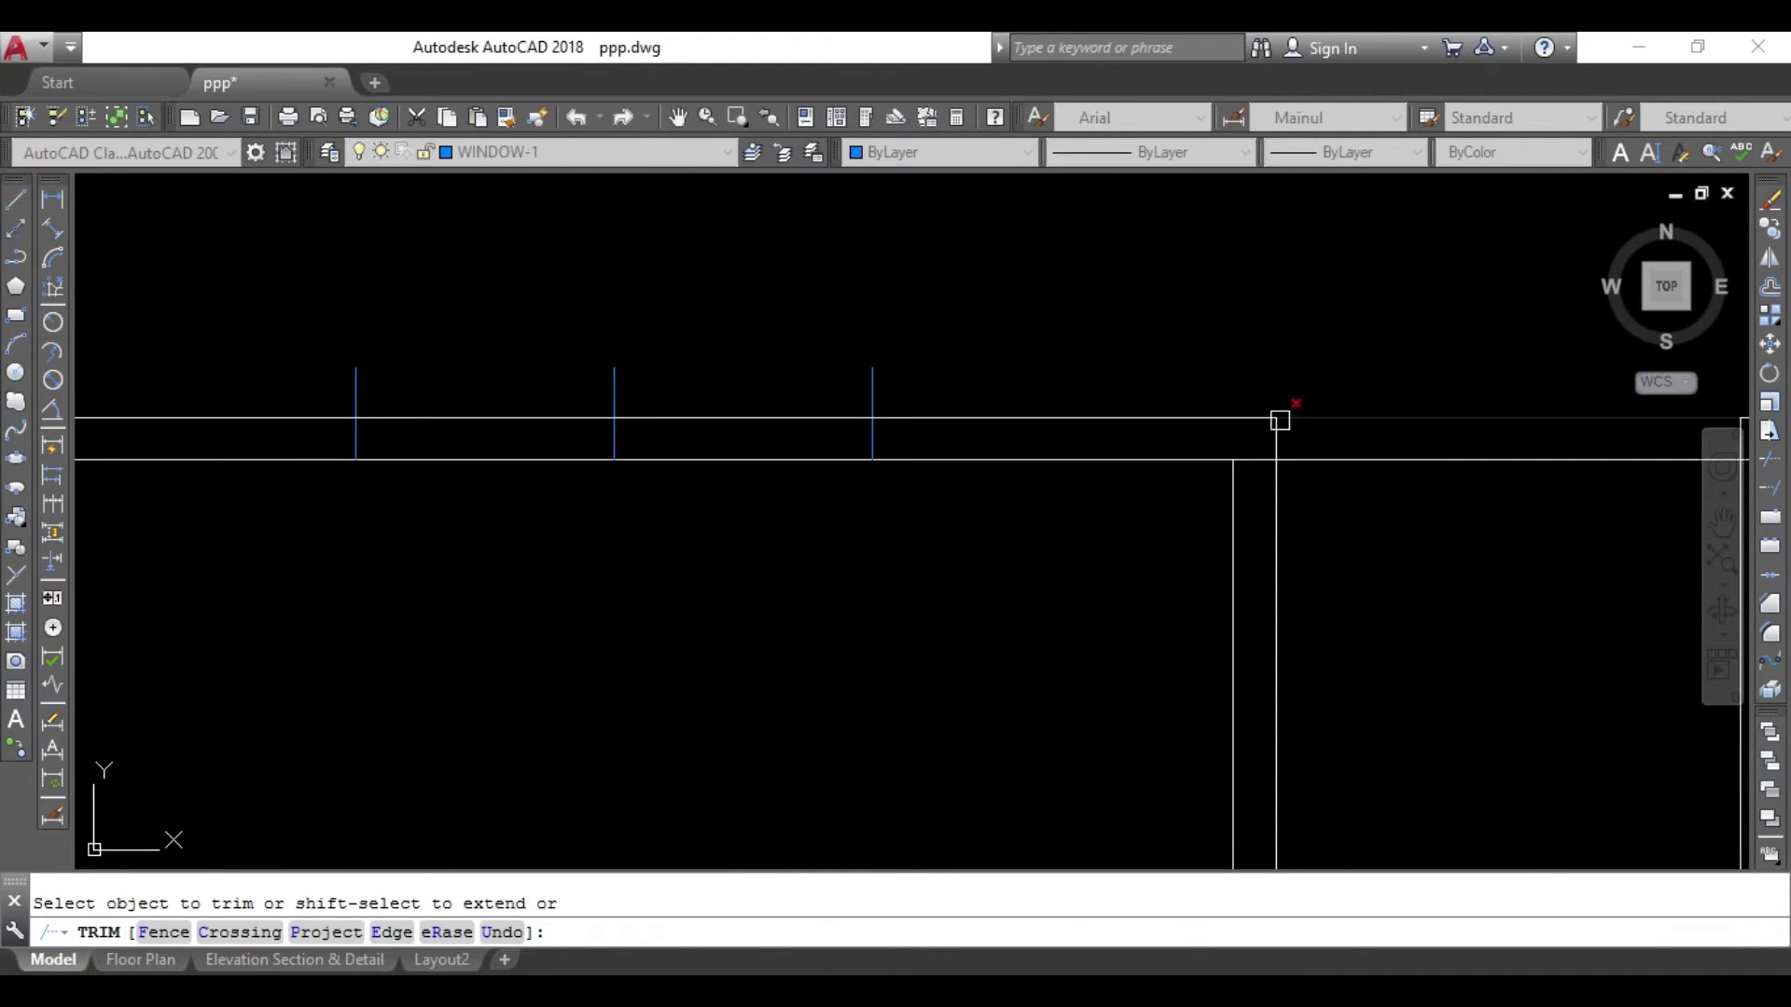
scroll(1250, 462, "down", 4)
scroll(1119, 597, "down", 2)
scroll(1110, 597, "up", 5)
scroll(1150, 520, "up", 2)
key("Escape")
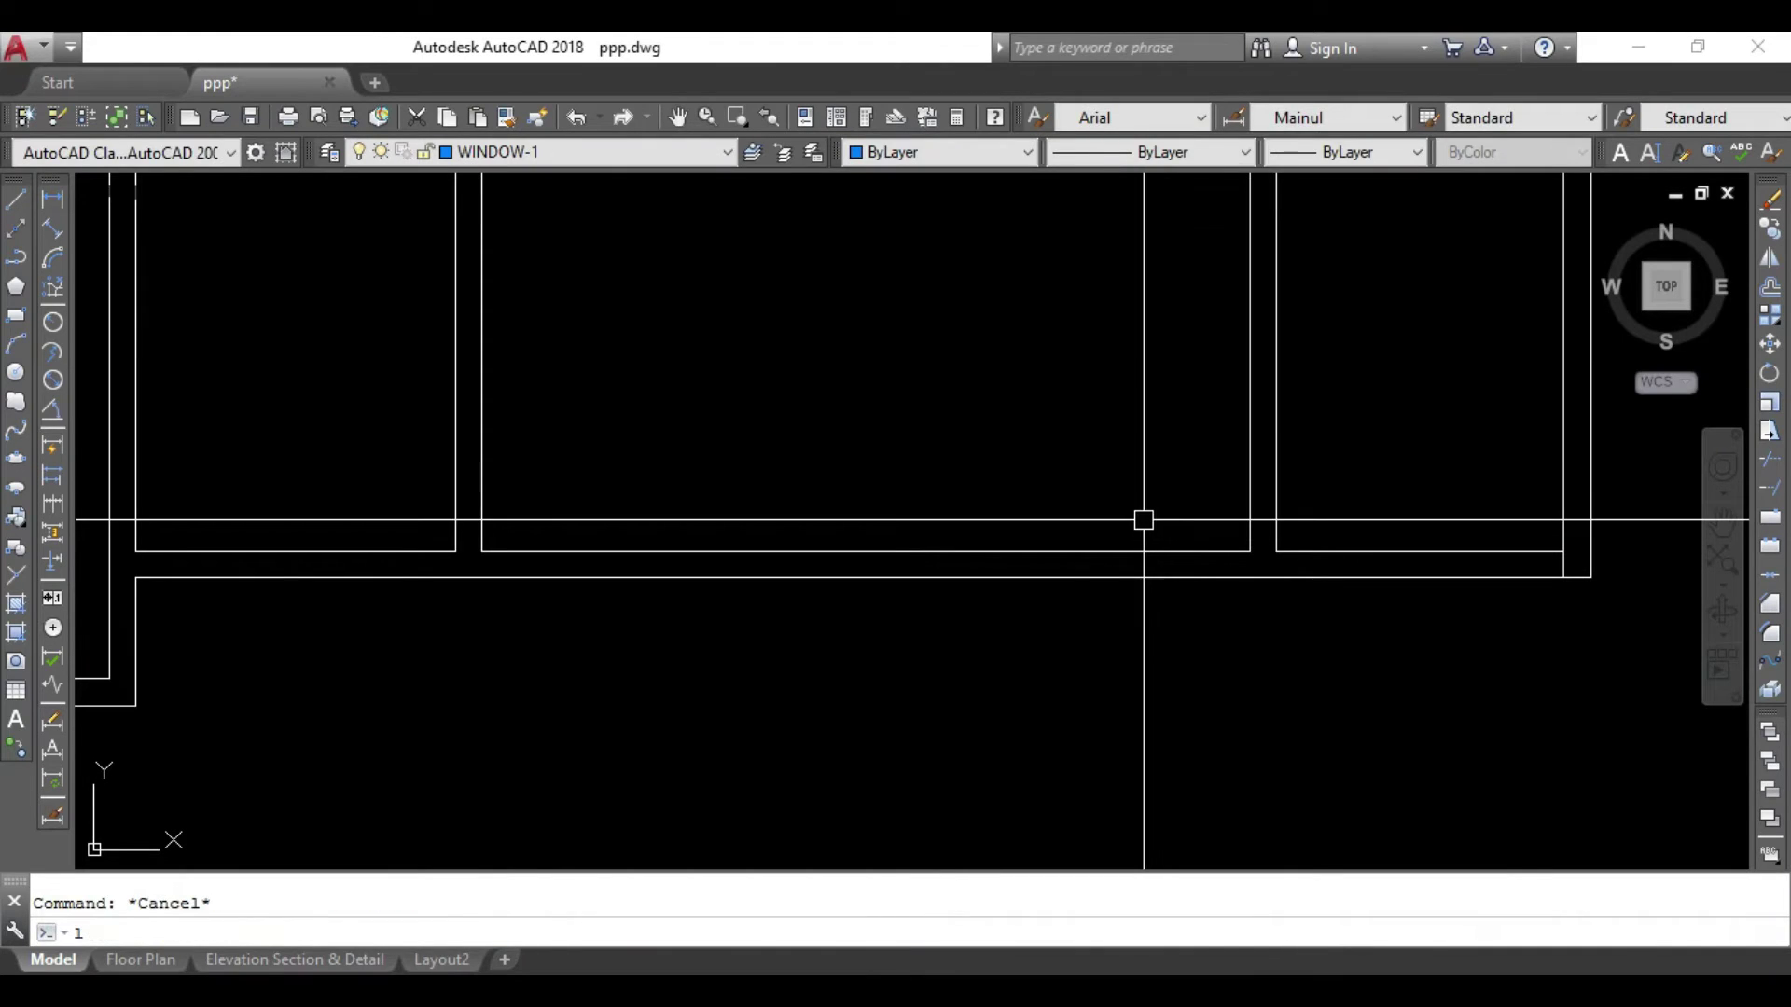
Draw a marker line across the lower room's bottom wall and offset it to both sides.
key("Return")
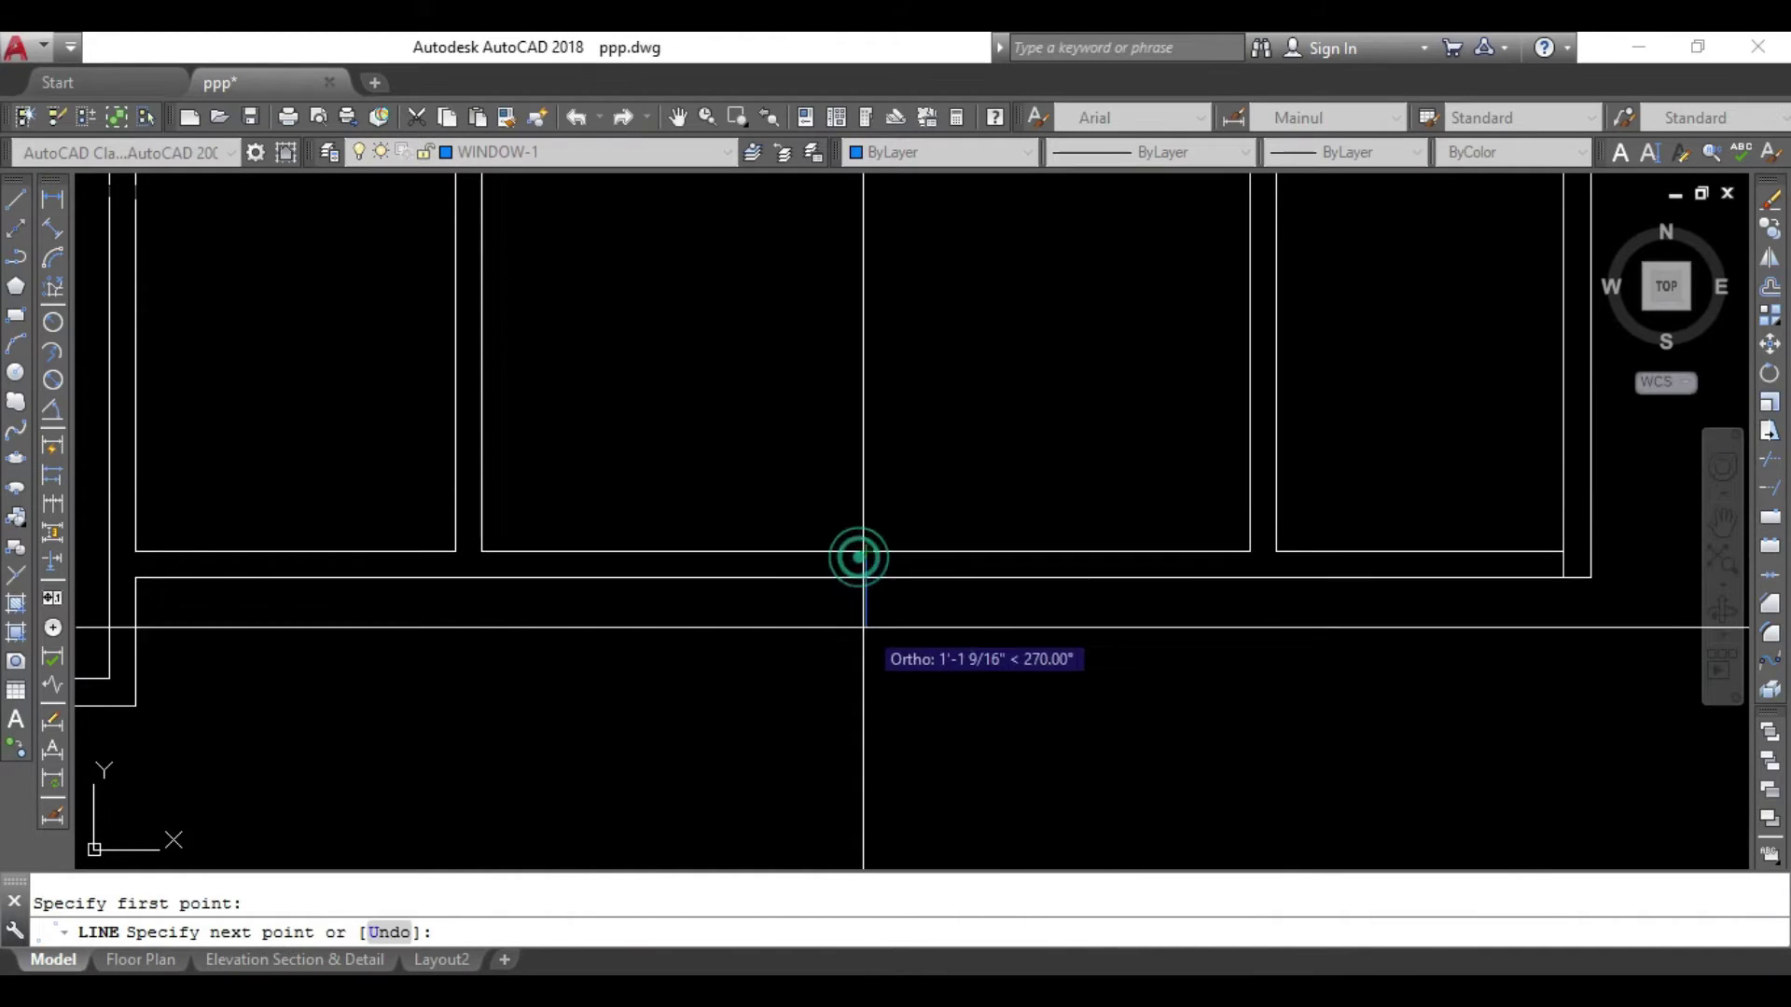
left_click(863, 637)
key("Escape")
key("Return")
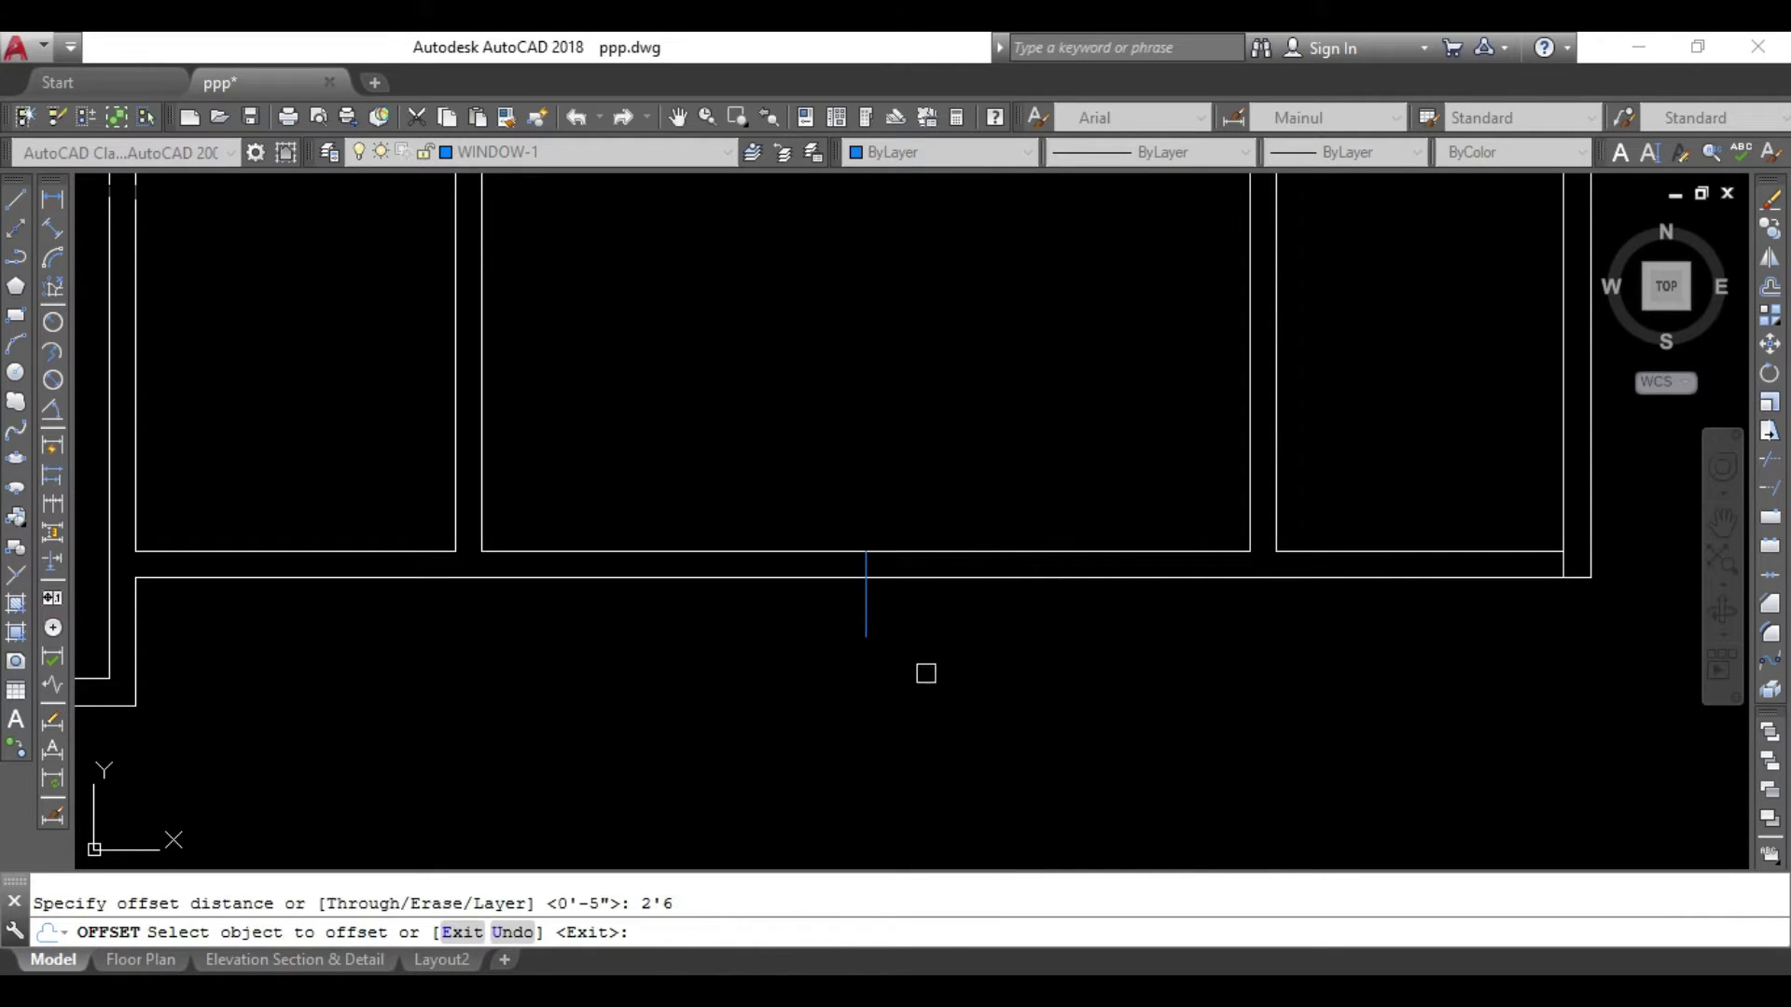
left_click(865, 627)
left_click(980, 633)
left_click(865, 620)
left_click(653, 643)
scroll(584, 656, "down", 2)
scroll(949, 811, "down", 1)
middle_click_drag(787, 730, 843, 655)
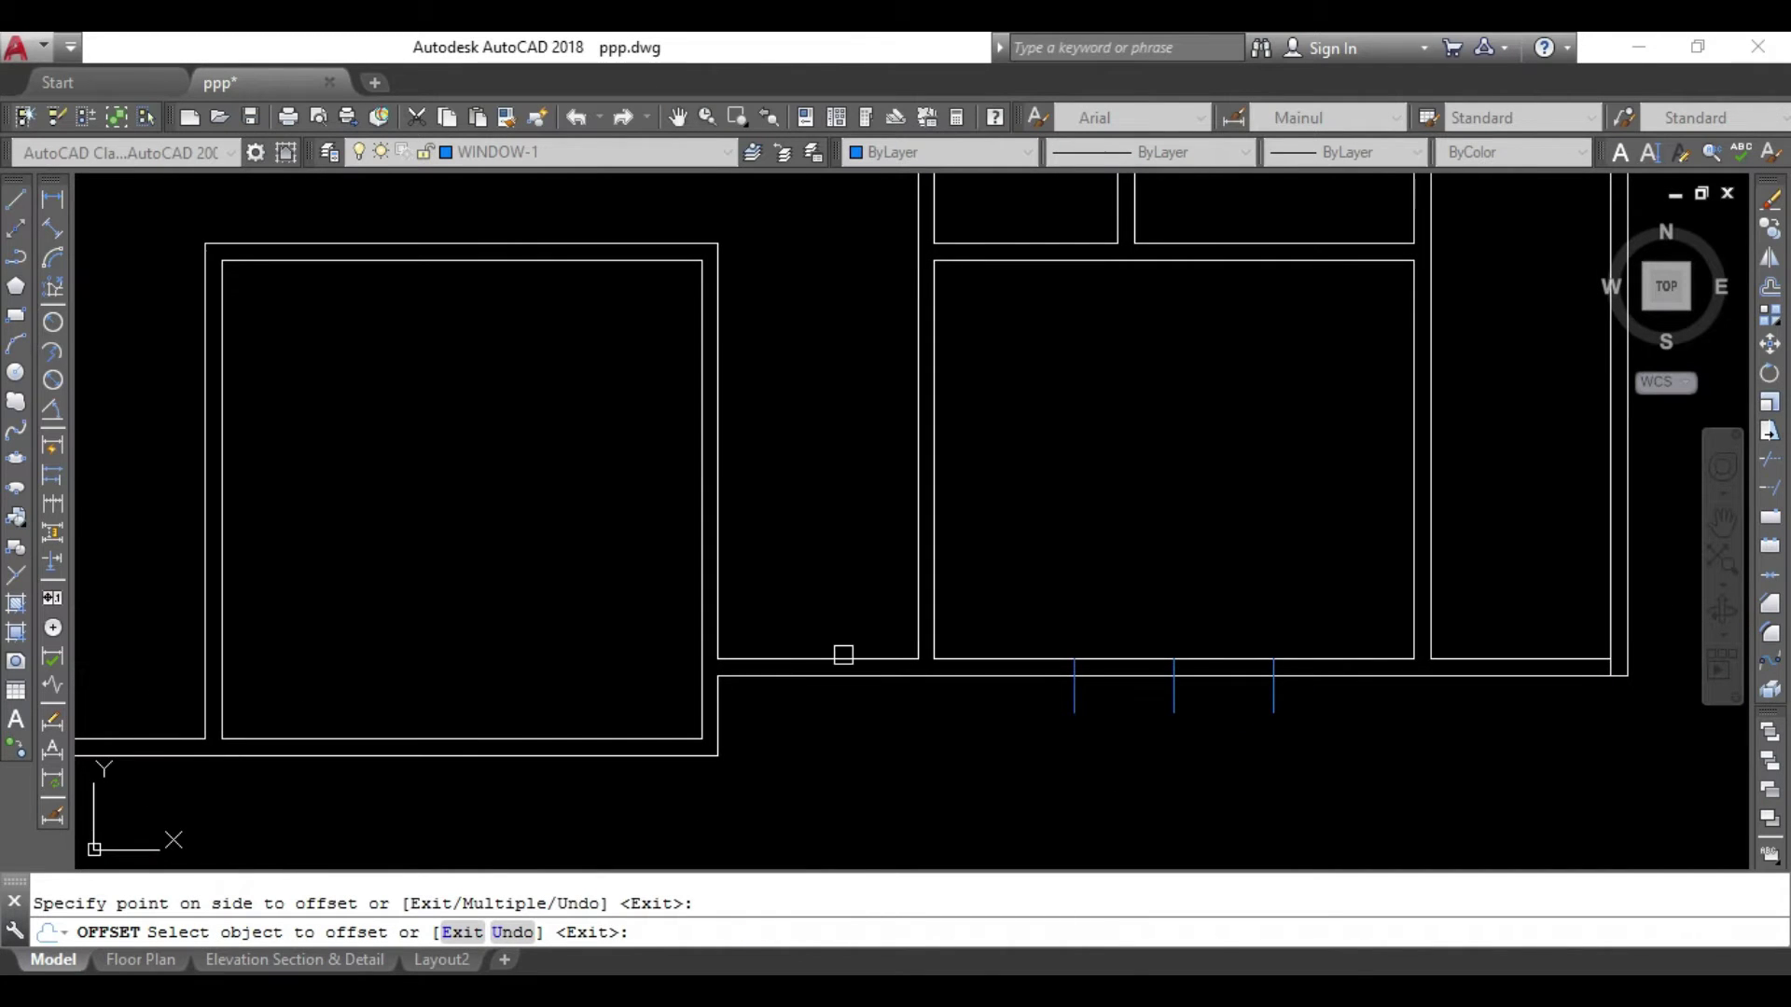
scroll(876, 736, "down", 1)
middle_click_drag(880, 731, 943, 544)
Attempt another line below the lower wall, then abandon it.
key("Escape")
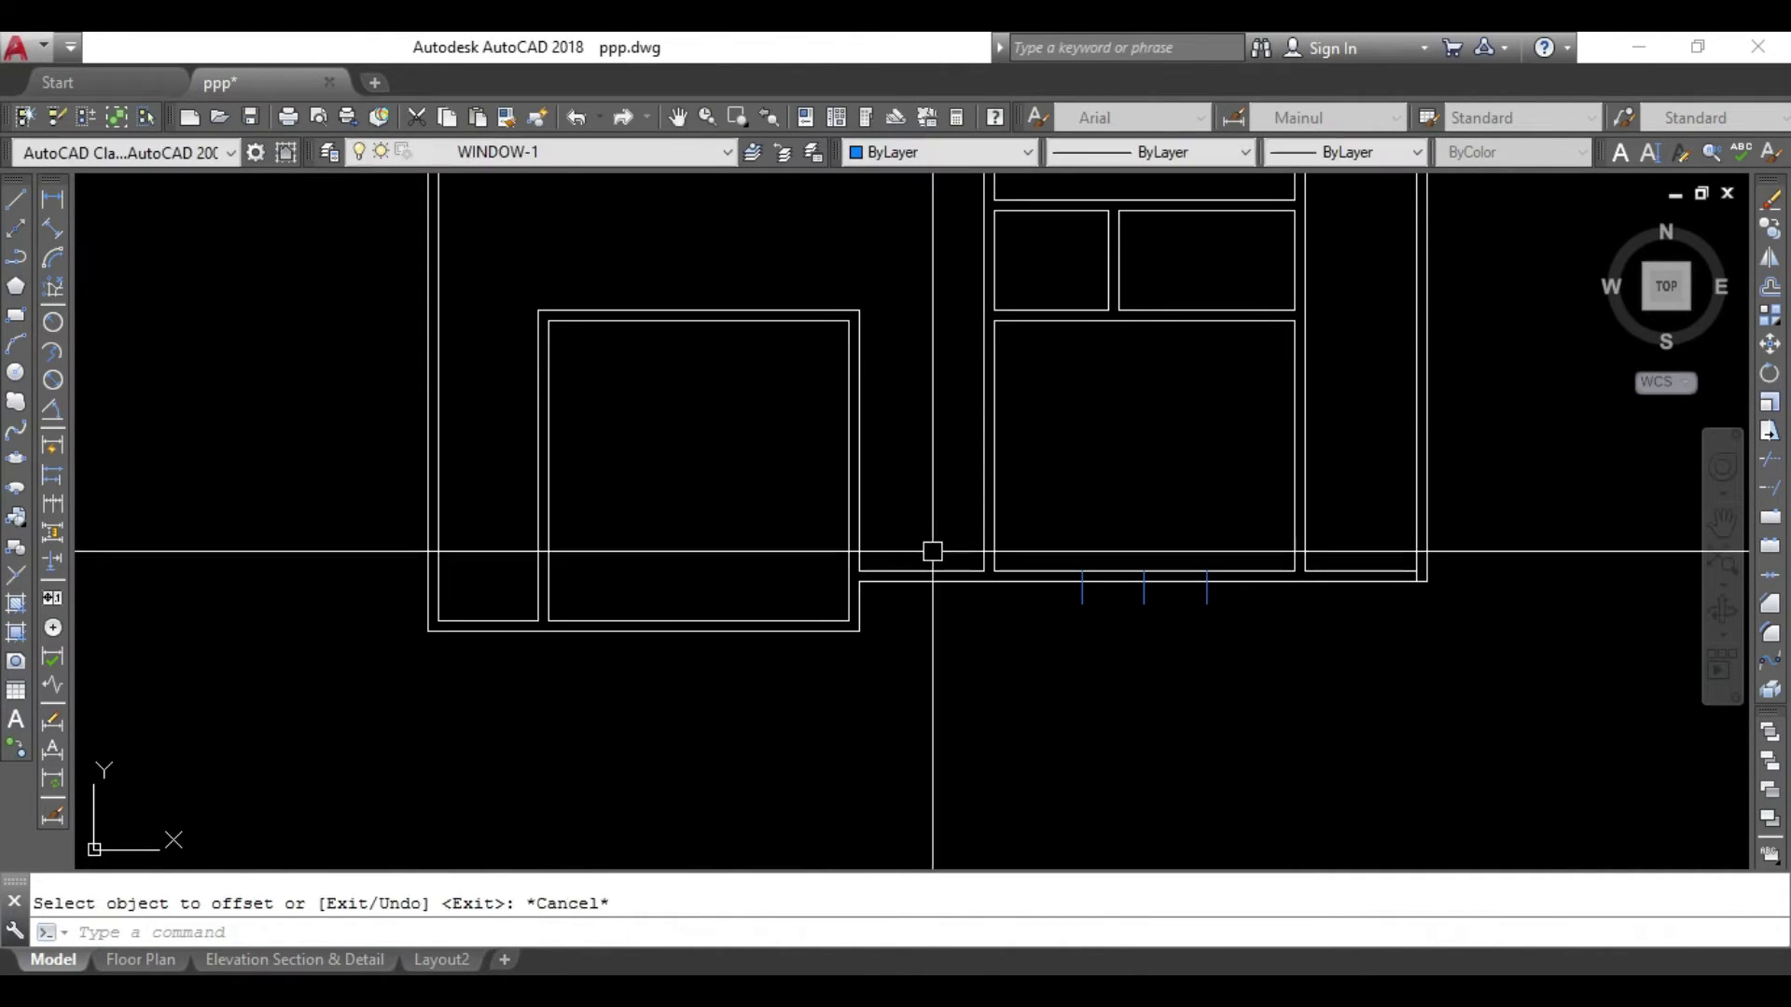
type("l")
key("Return")
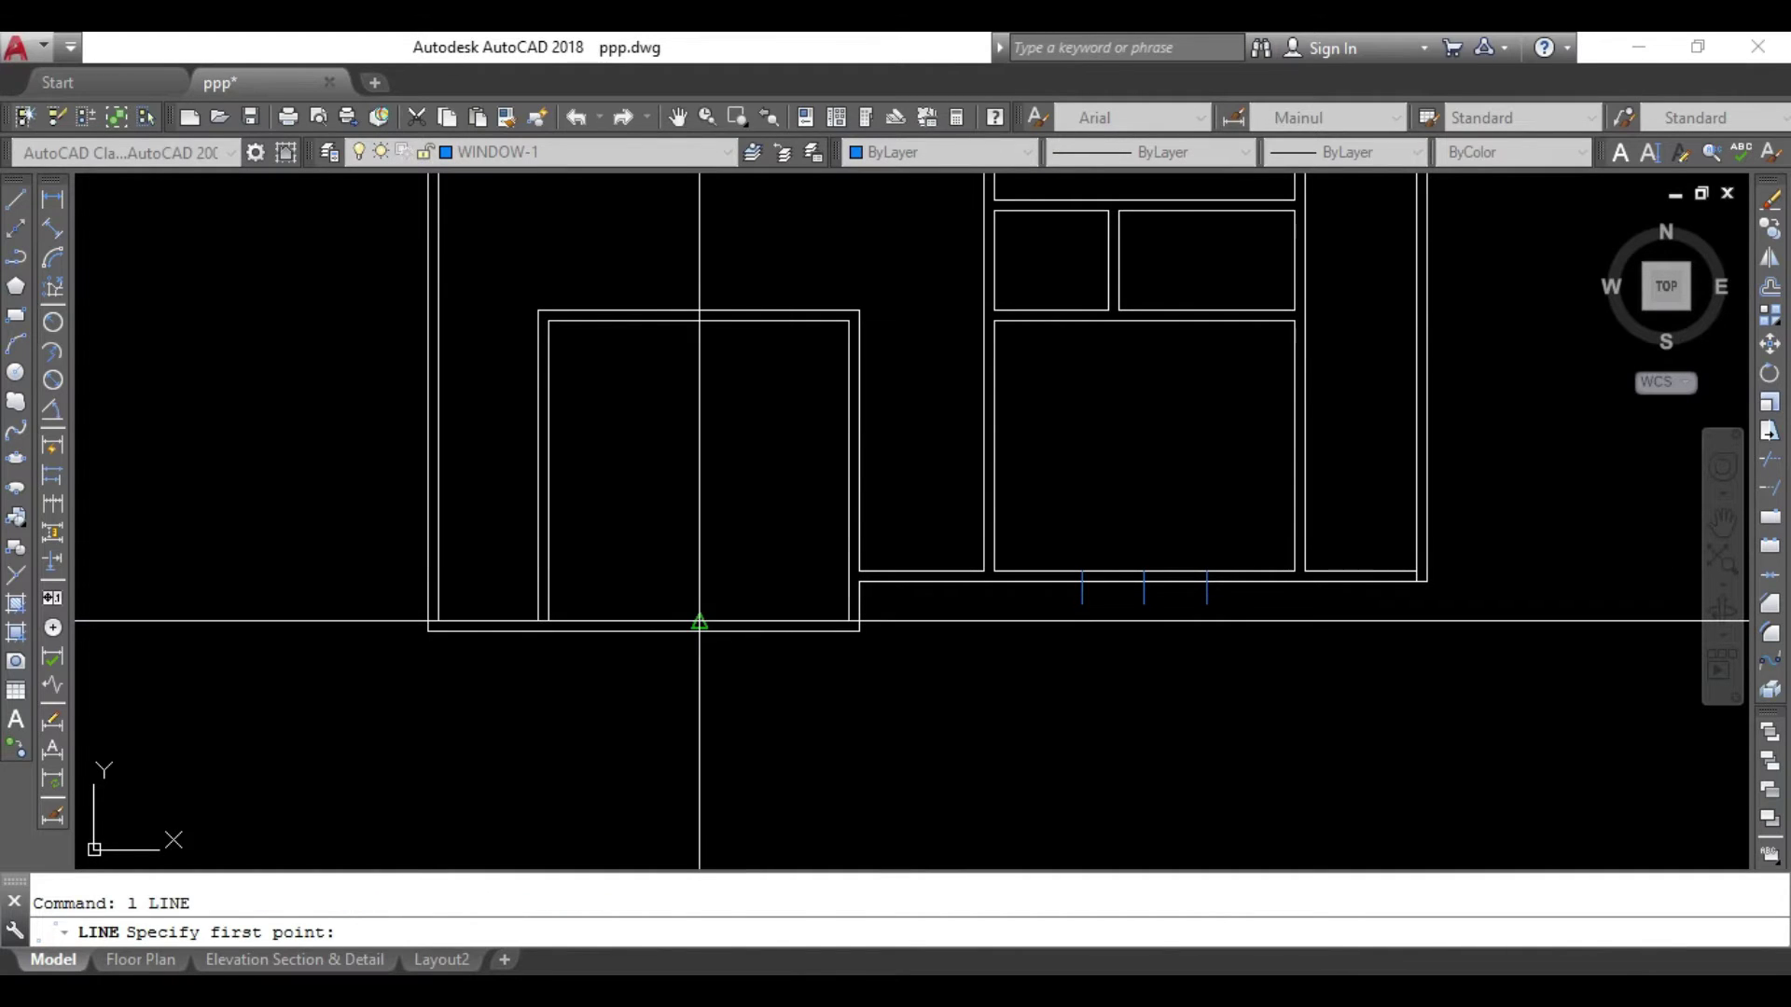
key("Escape")
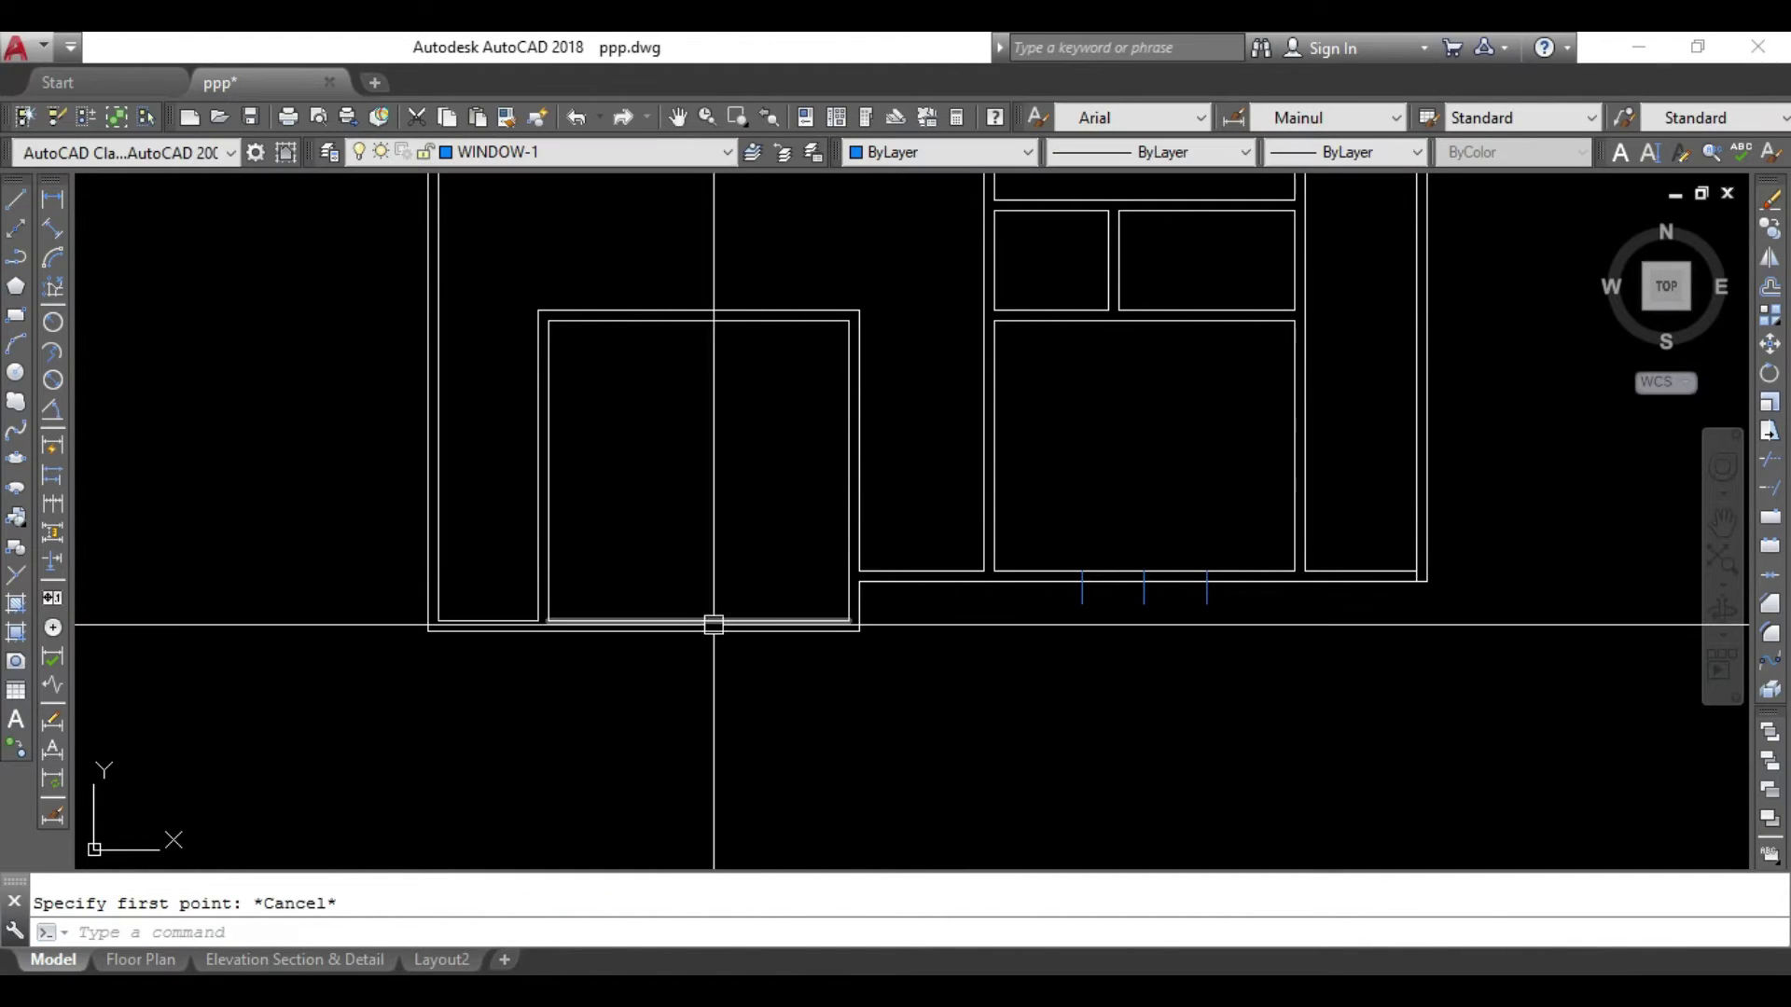
key("Return")
left_click(700, 622)
key("Escape")
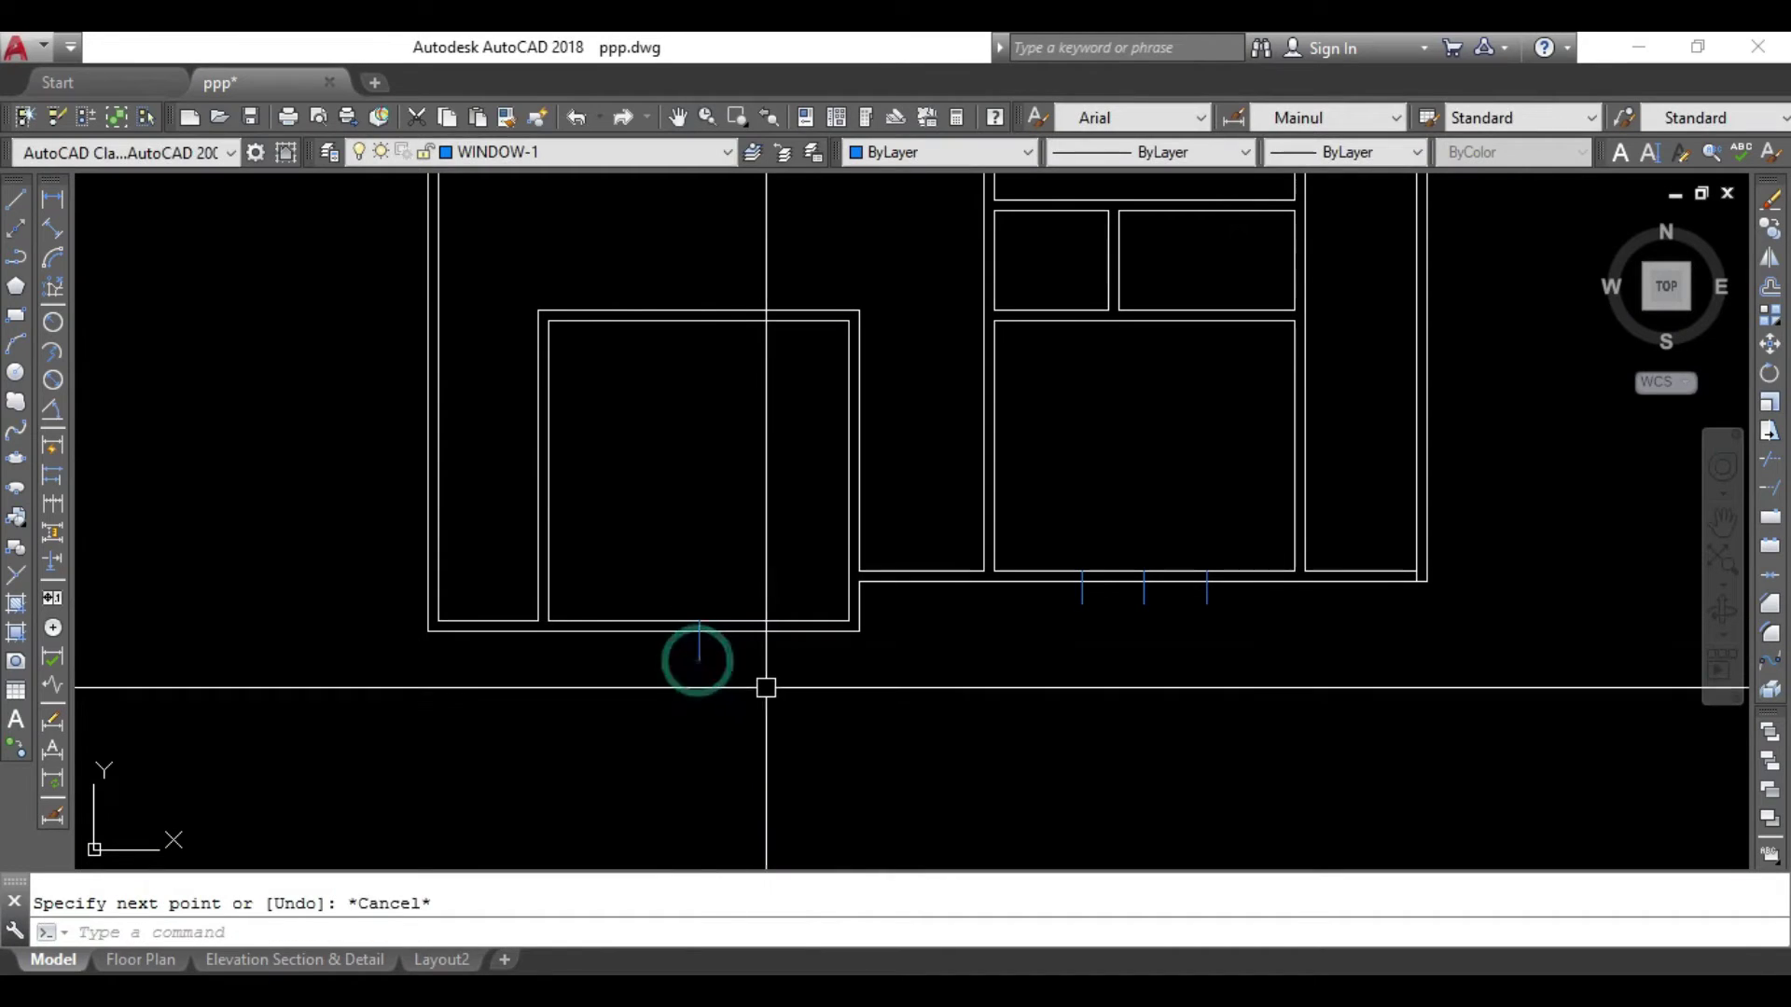
type("o")
Offset the existing tick line 2'-6" to the right to make the third tick.
key("Return")
key("Return")
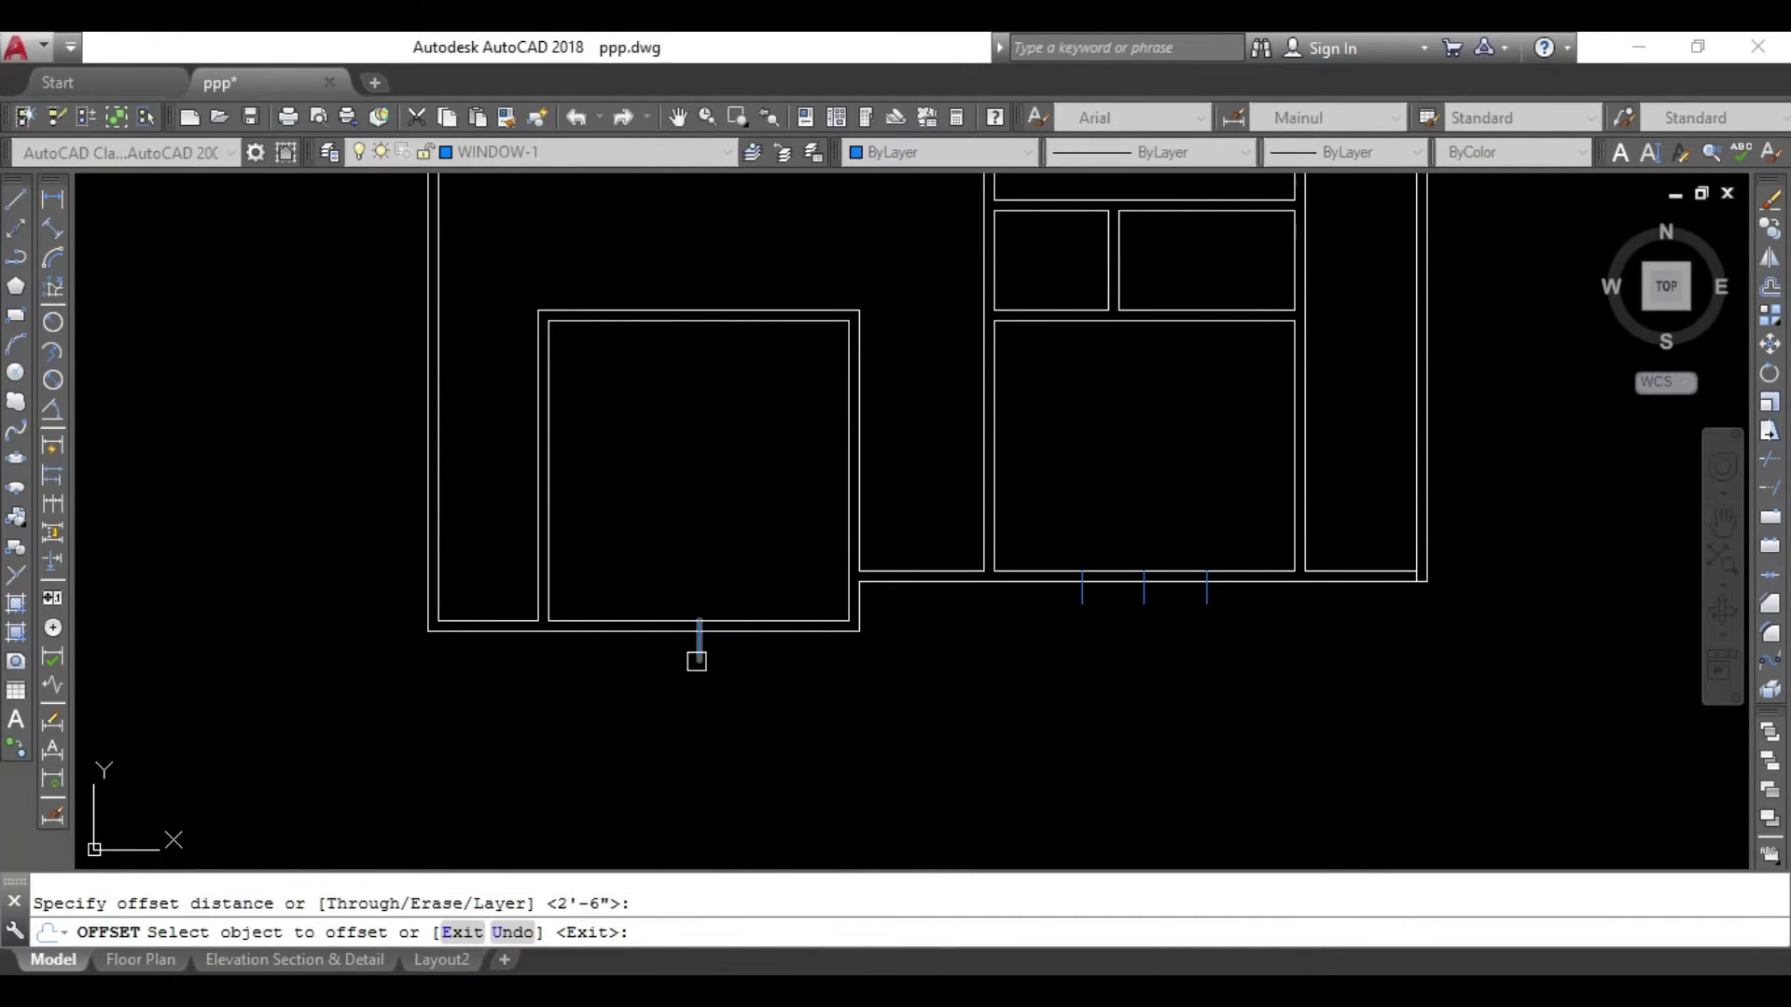
left_click(697, 661)
left_click(701, 648)
left_click(783, 664)
key("Escape")
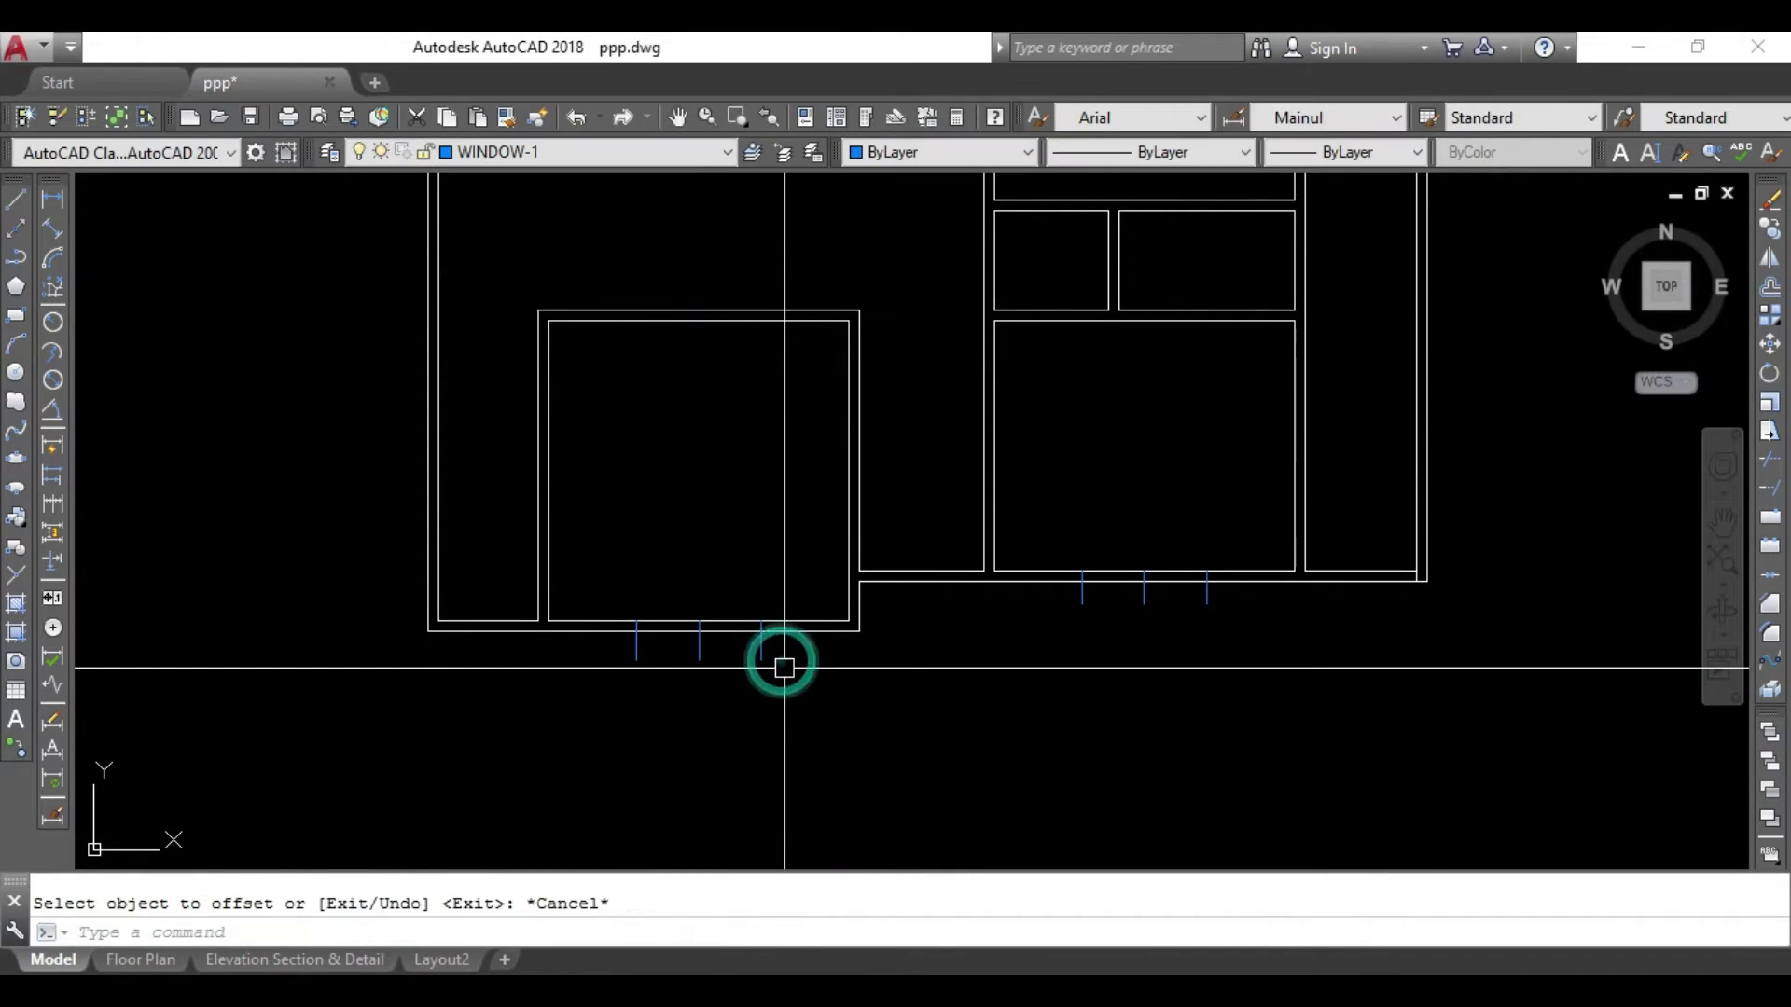
type("TR")
Trim the wall lines between the tick marks of the bottom wall openings.
key("Return")
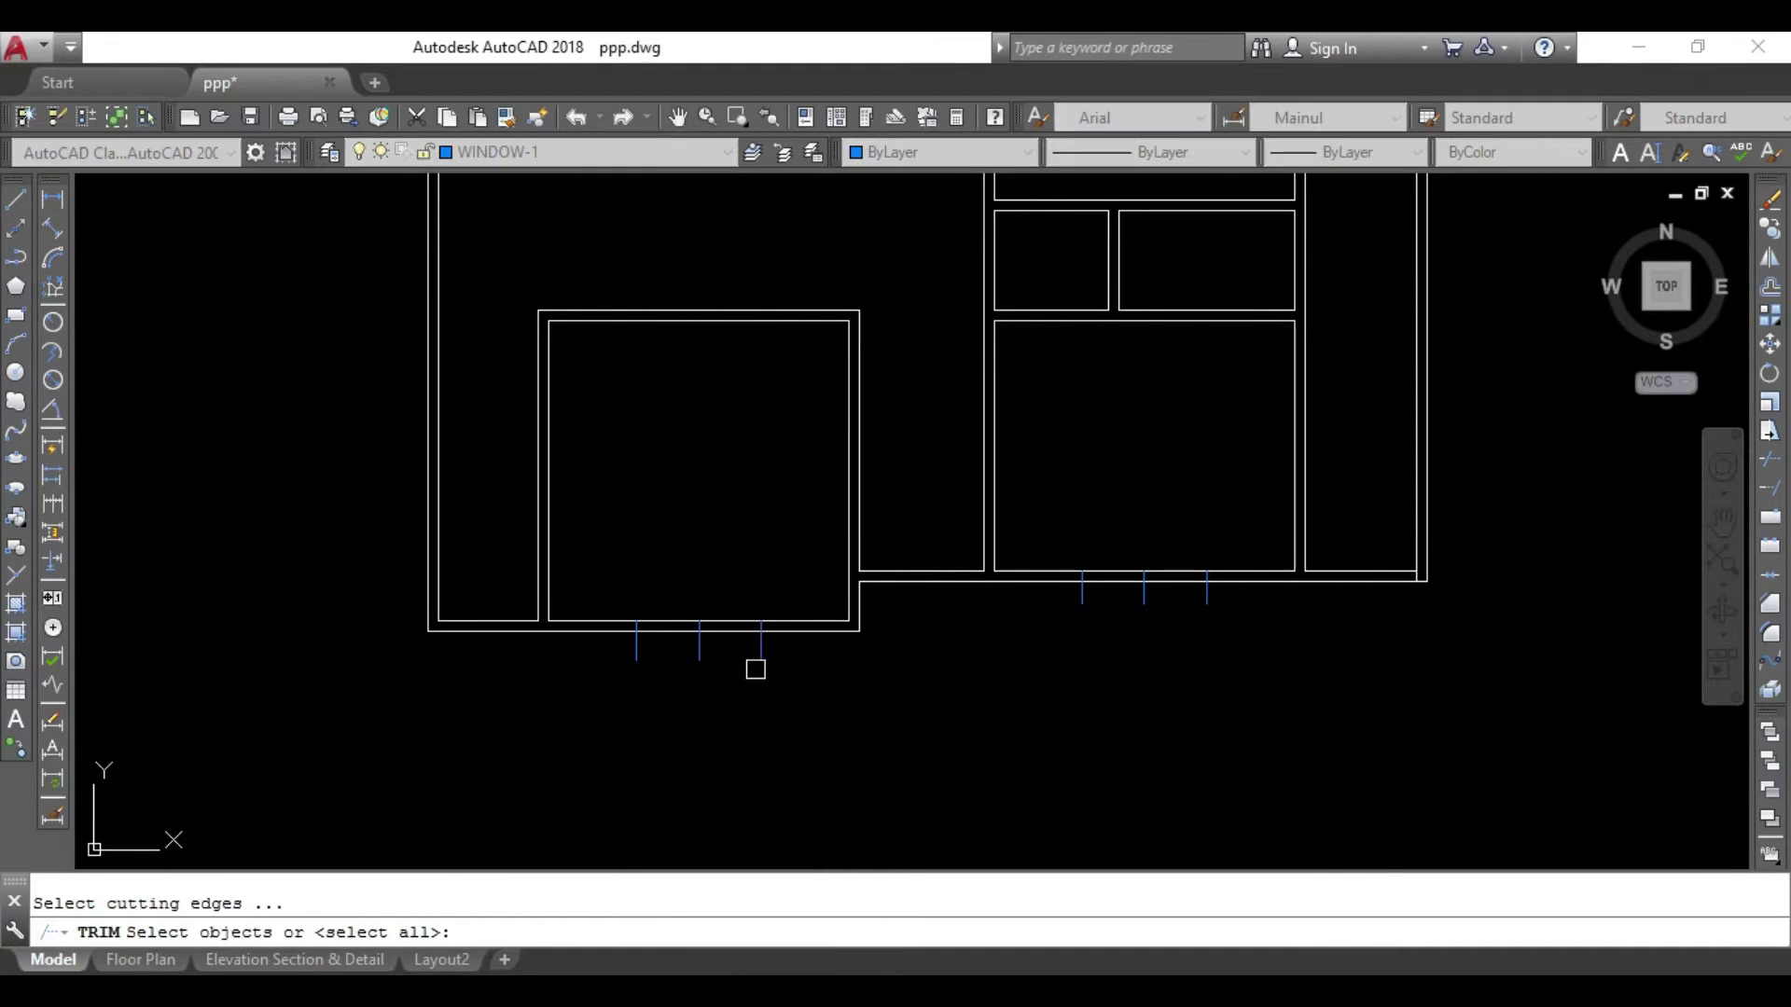
key("Return")
scroll(770, 668, "up", 4)
left_click_drag(738, 570, 708, 658)
left_click(571, 681)
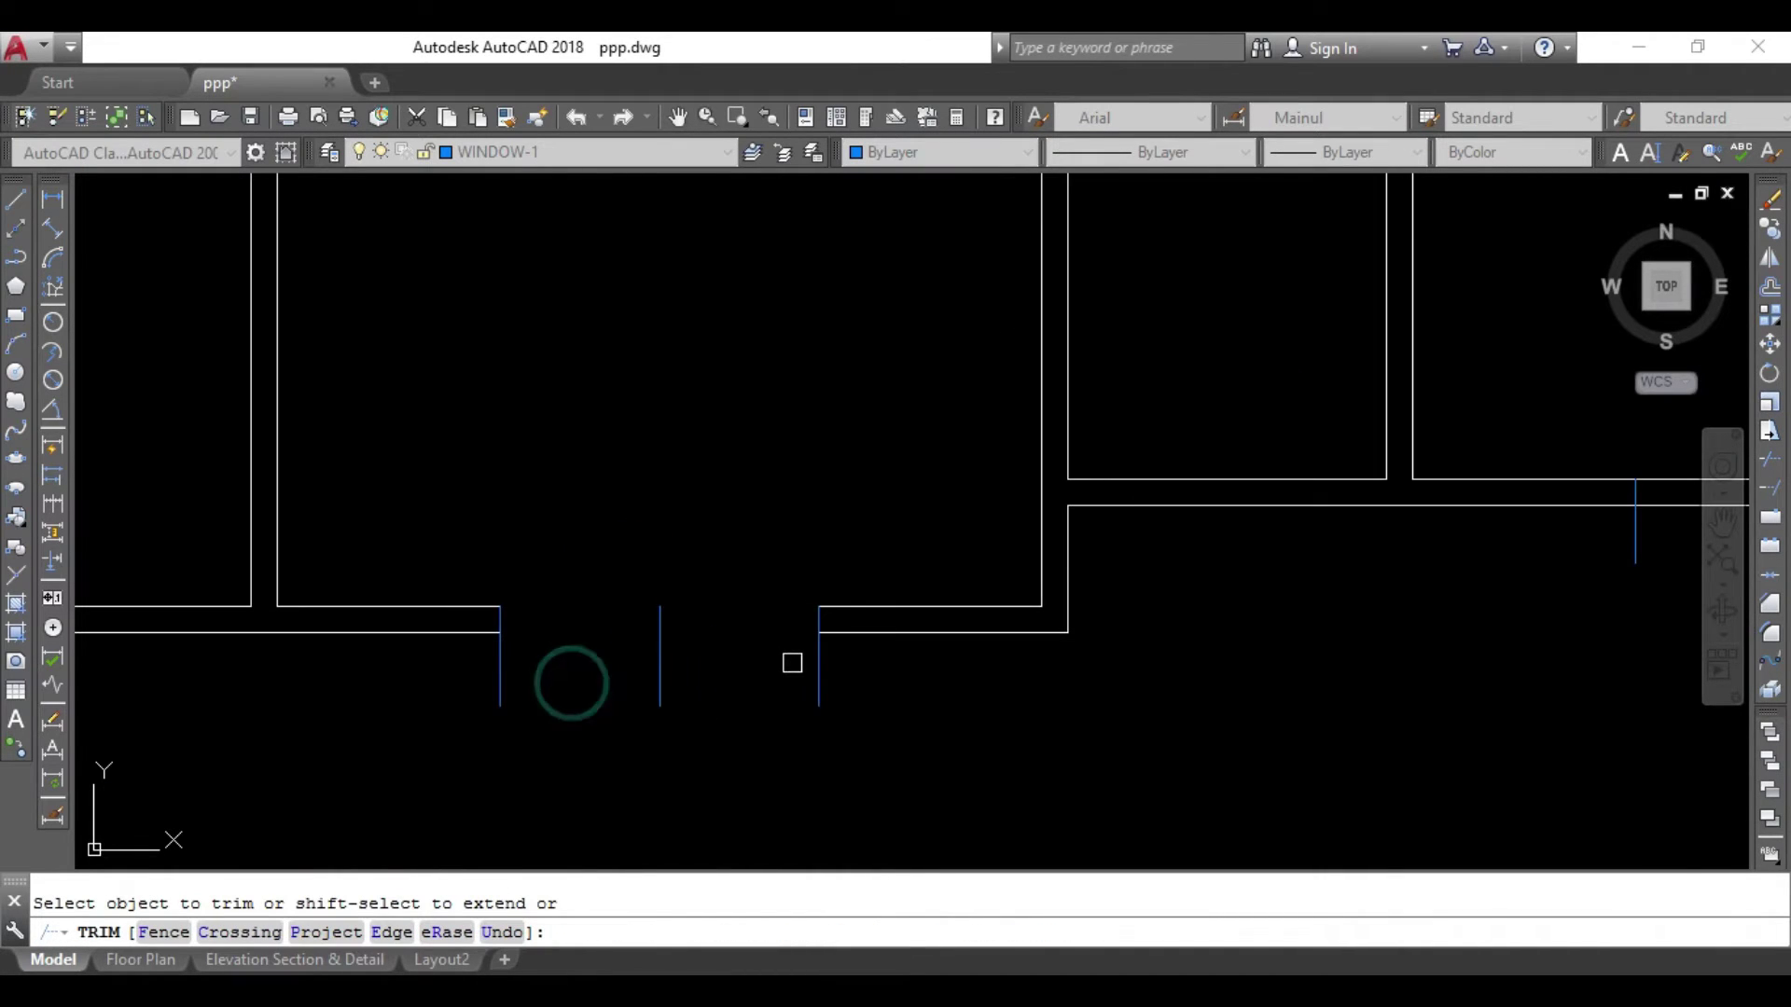
scroll(732, 696, "down", 3)
scroll(898, 661, "up", 4)
scroll(920, 622, "up", 2)
left_click(983, 548)
left_click(960, 688)
left_click(1296, 516)
left_click(1255, 663)
left_click(1492, 656)
left_click(748, 788)
Cut the right-wall window openings between their tick marks.
scroll(824, 720, "down", 2)
mouse_move(933, 692)
middle_mouse_down()
mouse_move(800, 536)
mouse_move(712, 733)
mouse_move(692, 865)
middle_mouse_up()
scroll(827, 516, "up", 3)
left_click(859, 380)
left_click(755, 382)
left_click(887, 484)
left_click(660, 364)
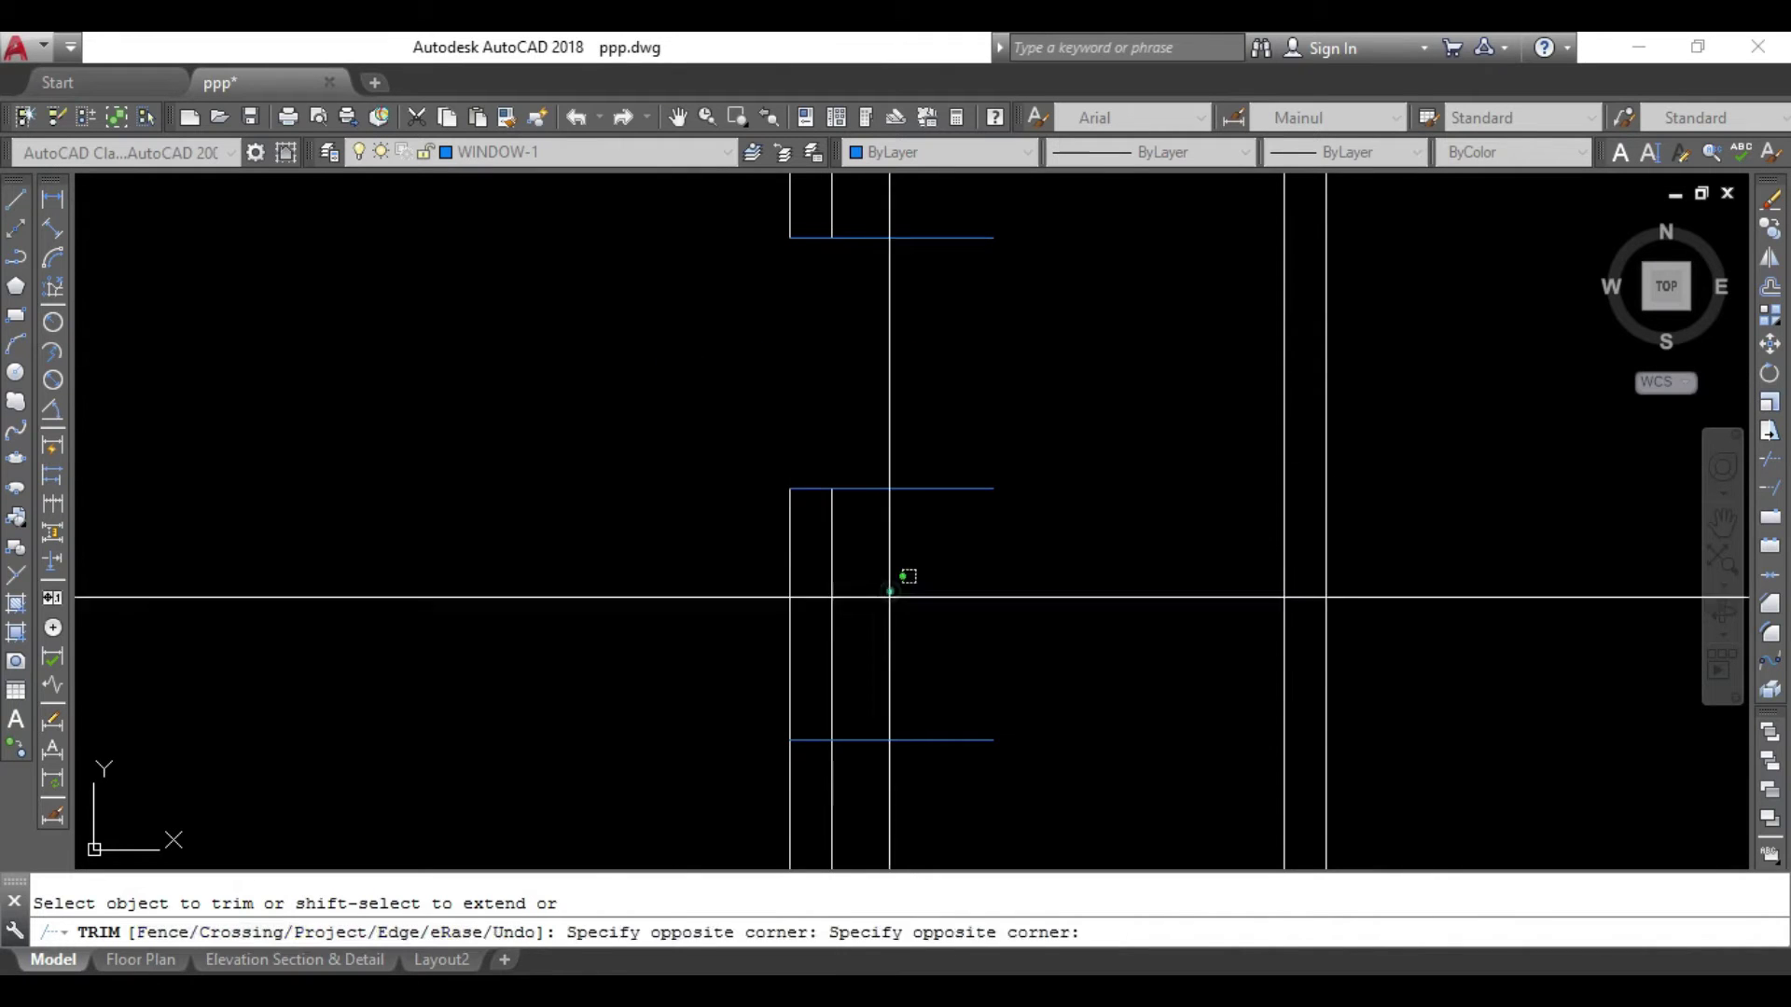
Cut the top-wall openings between their tick marks and end the trim.
scroll(550, 572, "down", 2)
scroll(547, 572, "down", 4)
middle_click_drag(547, 572, 836, 741)
scroll(771, 528, "up", 2)
left_click(763, 548)
left_click(742, 626)
left_click(320, 552)
left_click(320, 633)
left_click(245, 552)
left_click(244, 632)
mouse_move(331, 652)
middle_mouse_down()
mouse_move(628, 636)
mouse_move(927, 523)
middle_mouse_up()
scroll(909, 560, "down", 3)
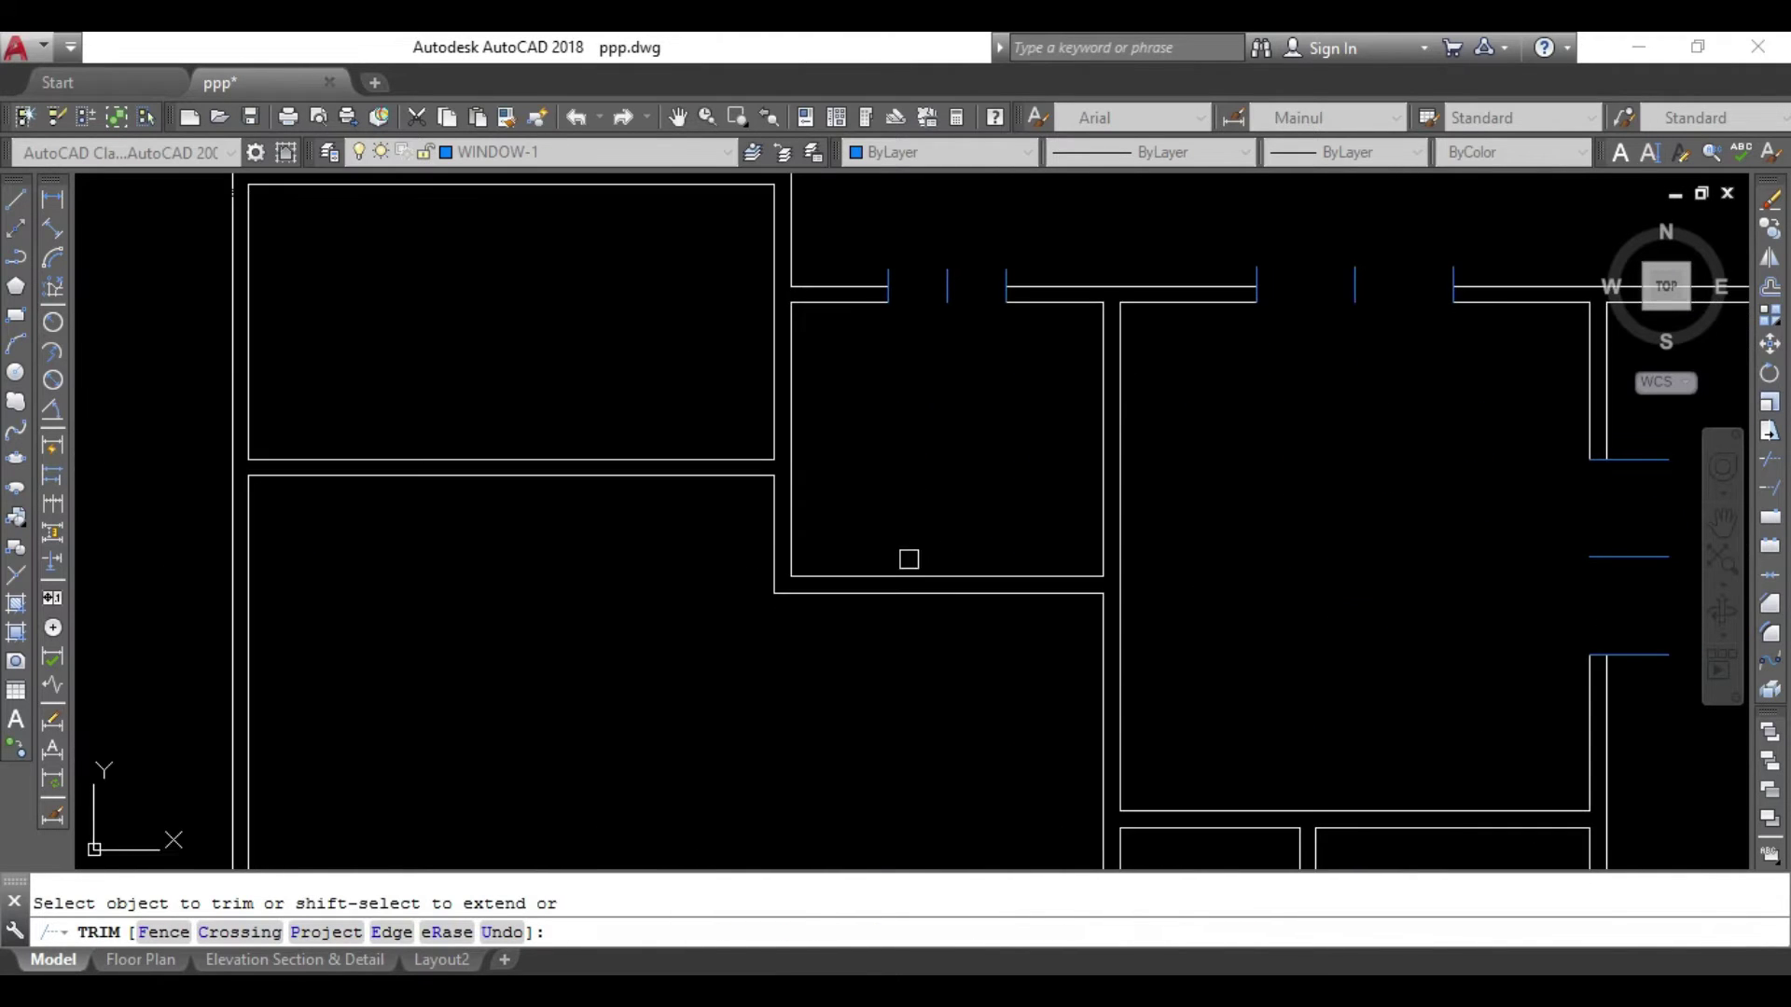
scroll(860, 532, "down", 2)
scroll(834, 547, "up", 3)
scroll(803, 731, "up", 2)
key("Escape")
Select the tick lines around the bottom wall openings.
left_click(883, 571)
left_click(508, 663)
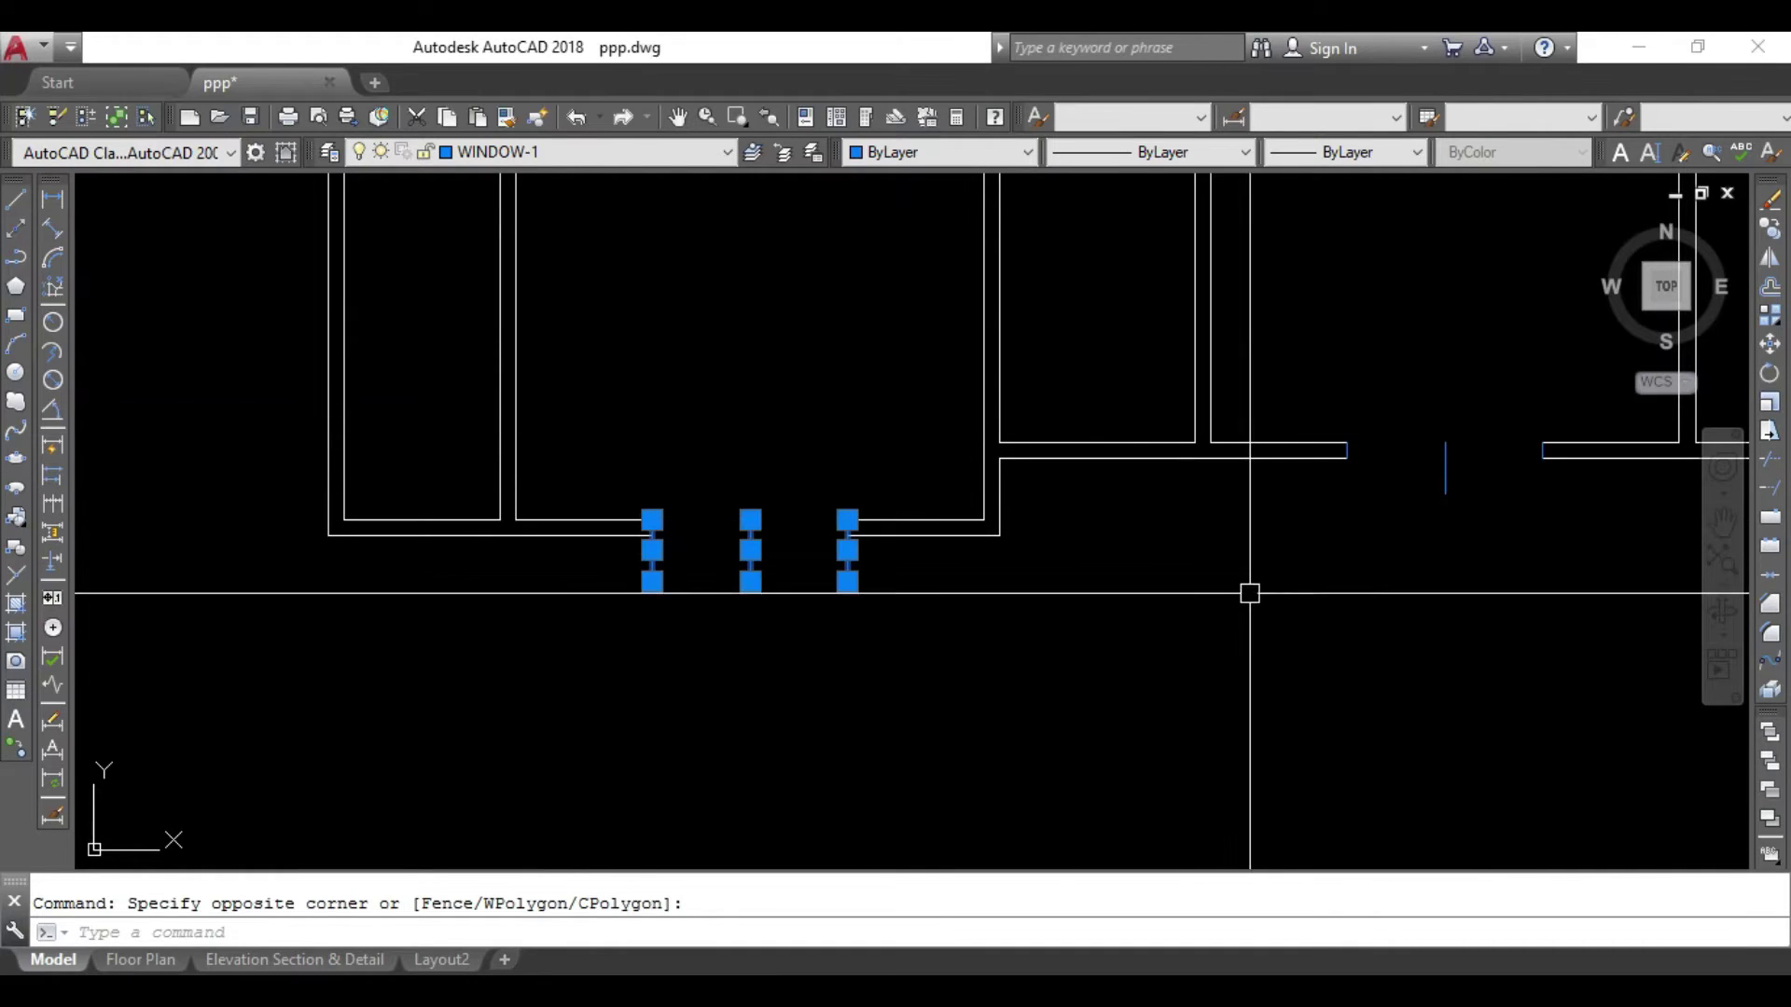
left_click(1287, 564)
left_click(1568, 371)
middle_click_drag(1514, 523, 291, 680)
scroll(560, 606, "down", 2)
middle_click_drag(628, 600, 707, 912)
Add the right and top wall ticks to the selection and delete all 15 tick lines.
left_click(661, 262)
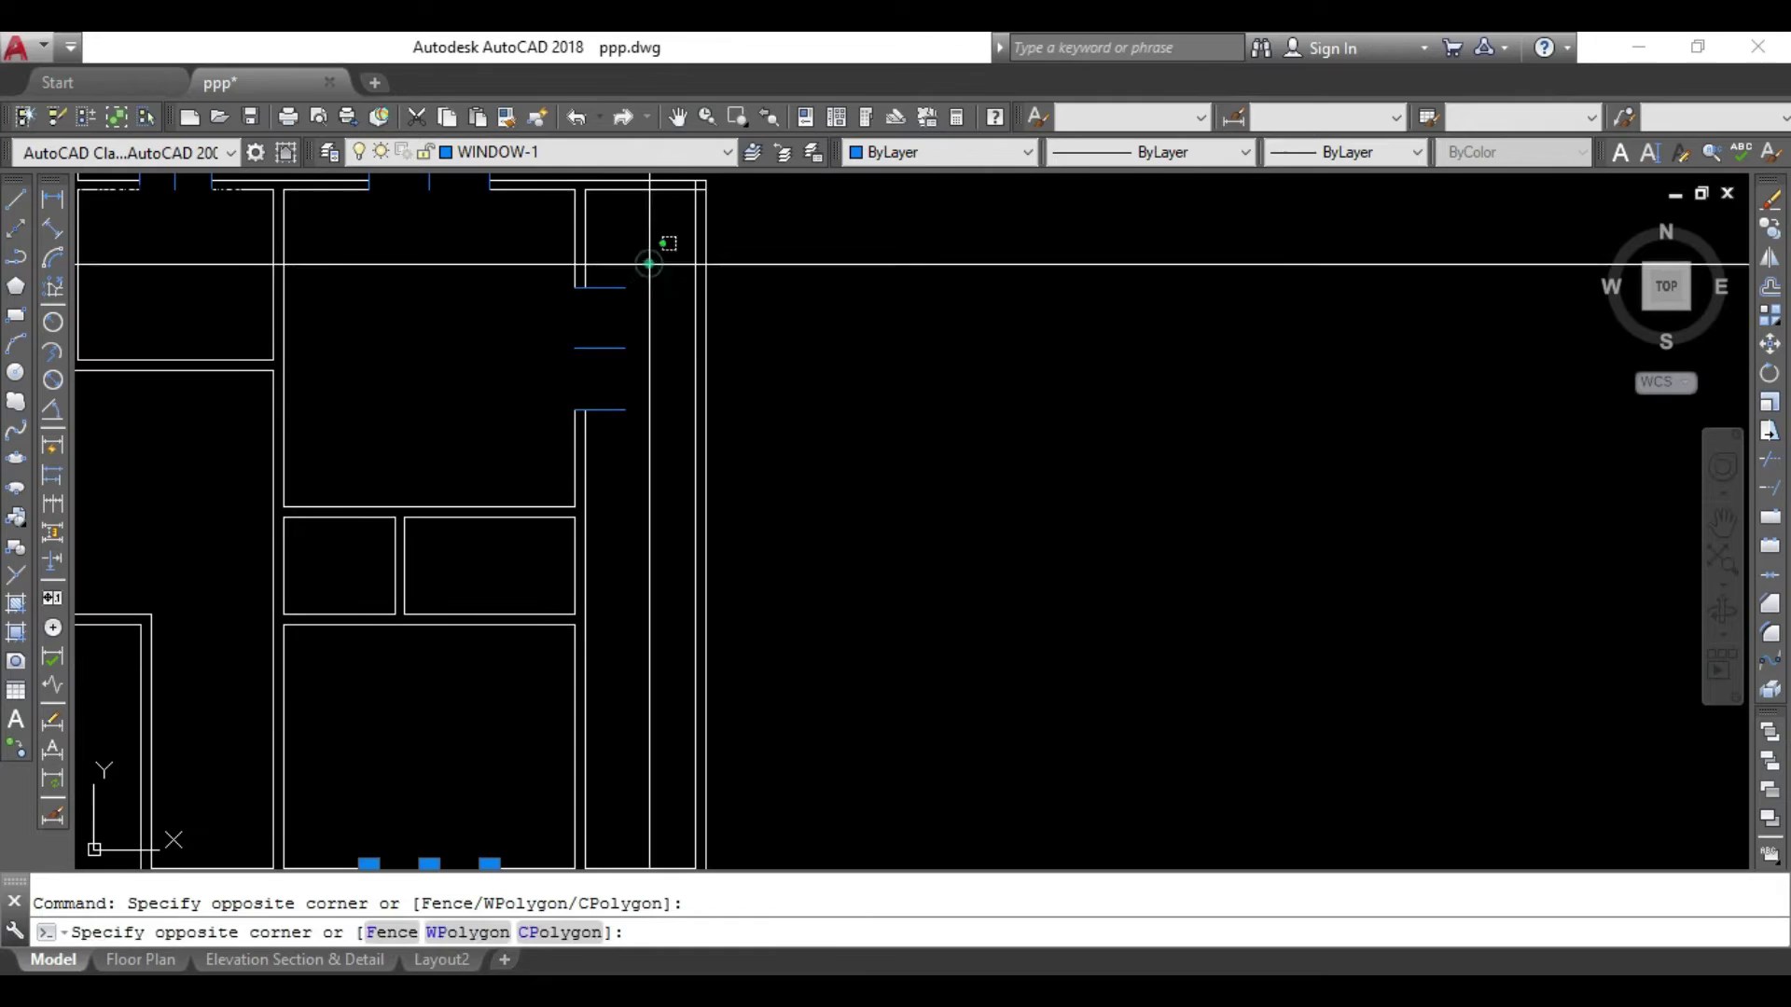
left_click(589, 458)
middle_click_drag(448, 391, 951, 648)
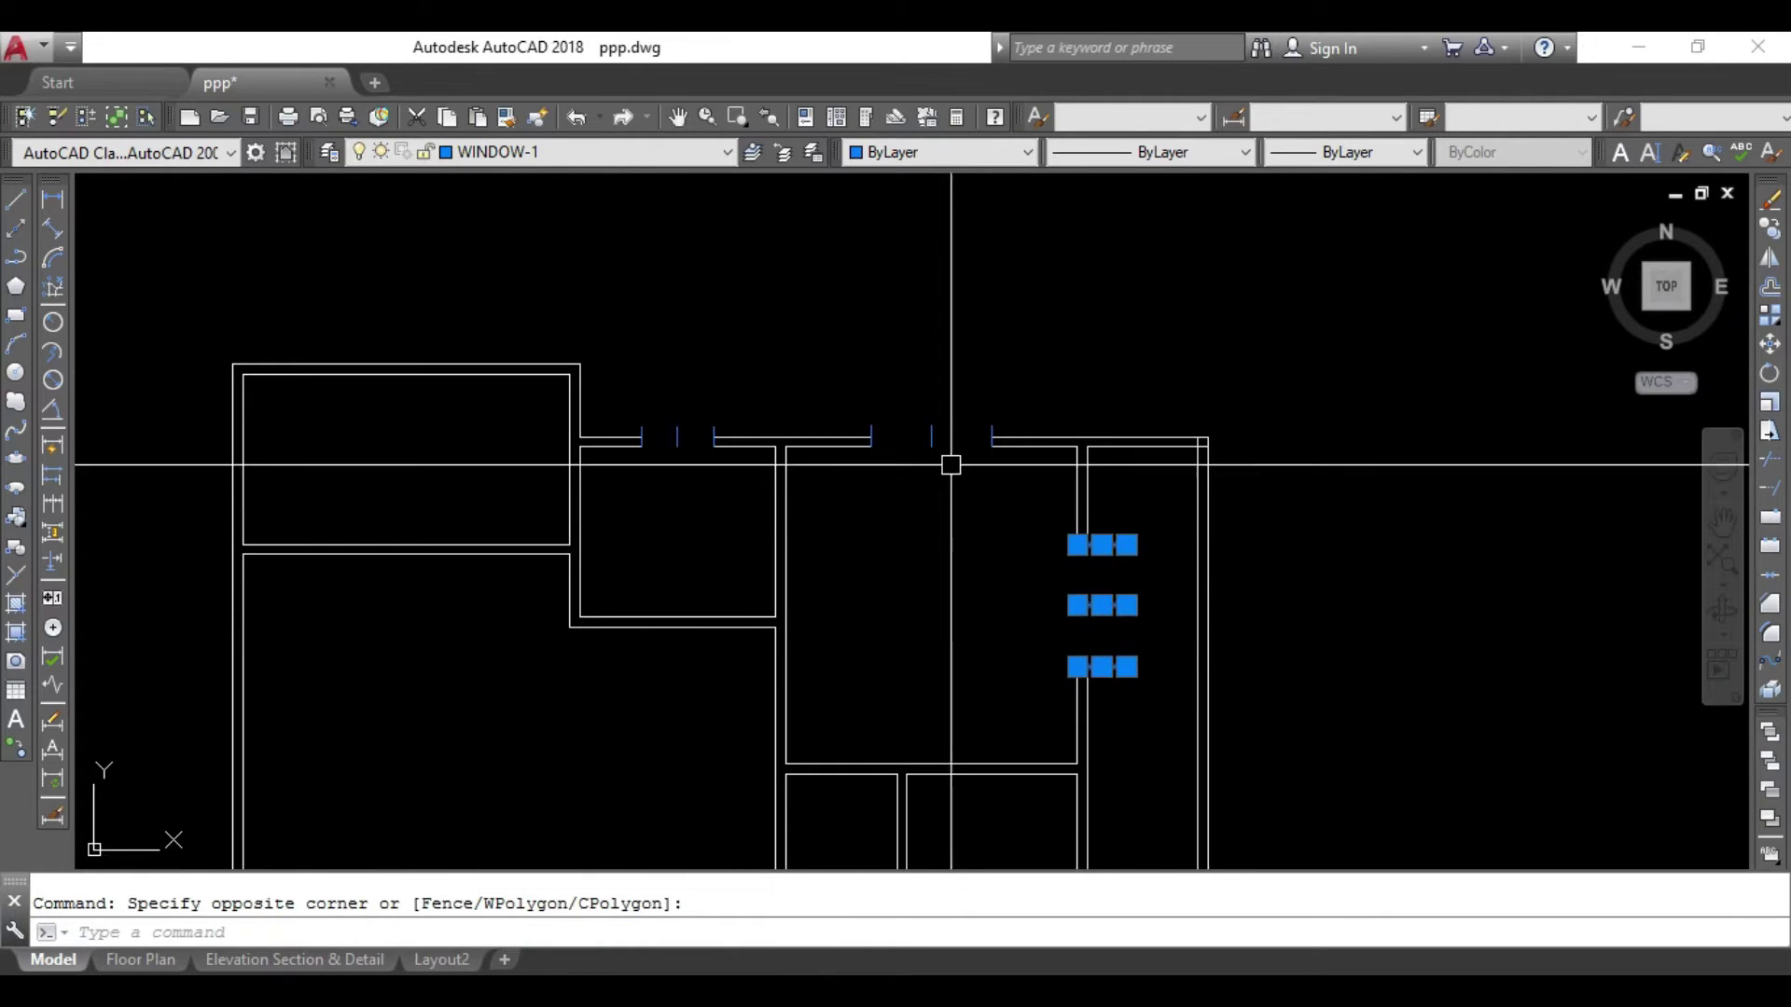
left_click(855, 483)
left_click(1003, 380)
left_click(607, 493)
left_click(731, 394)
key("Delete")
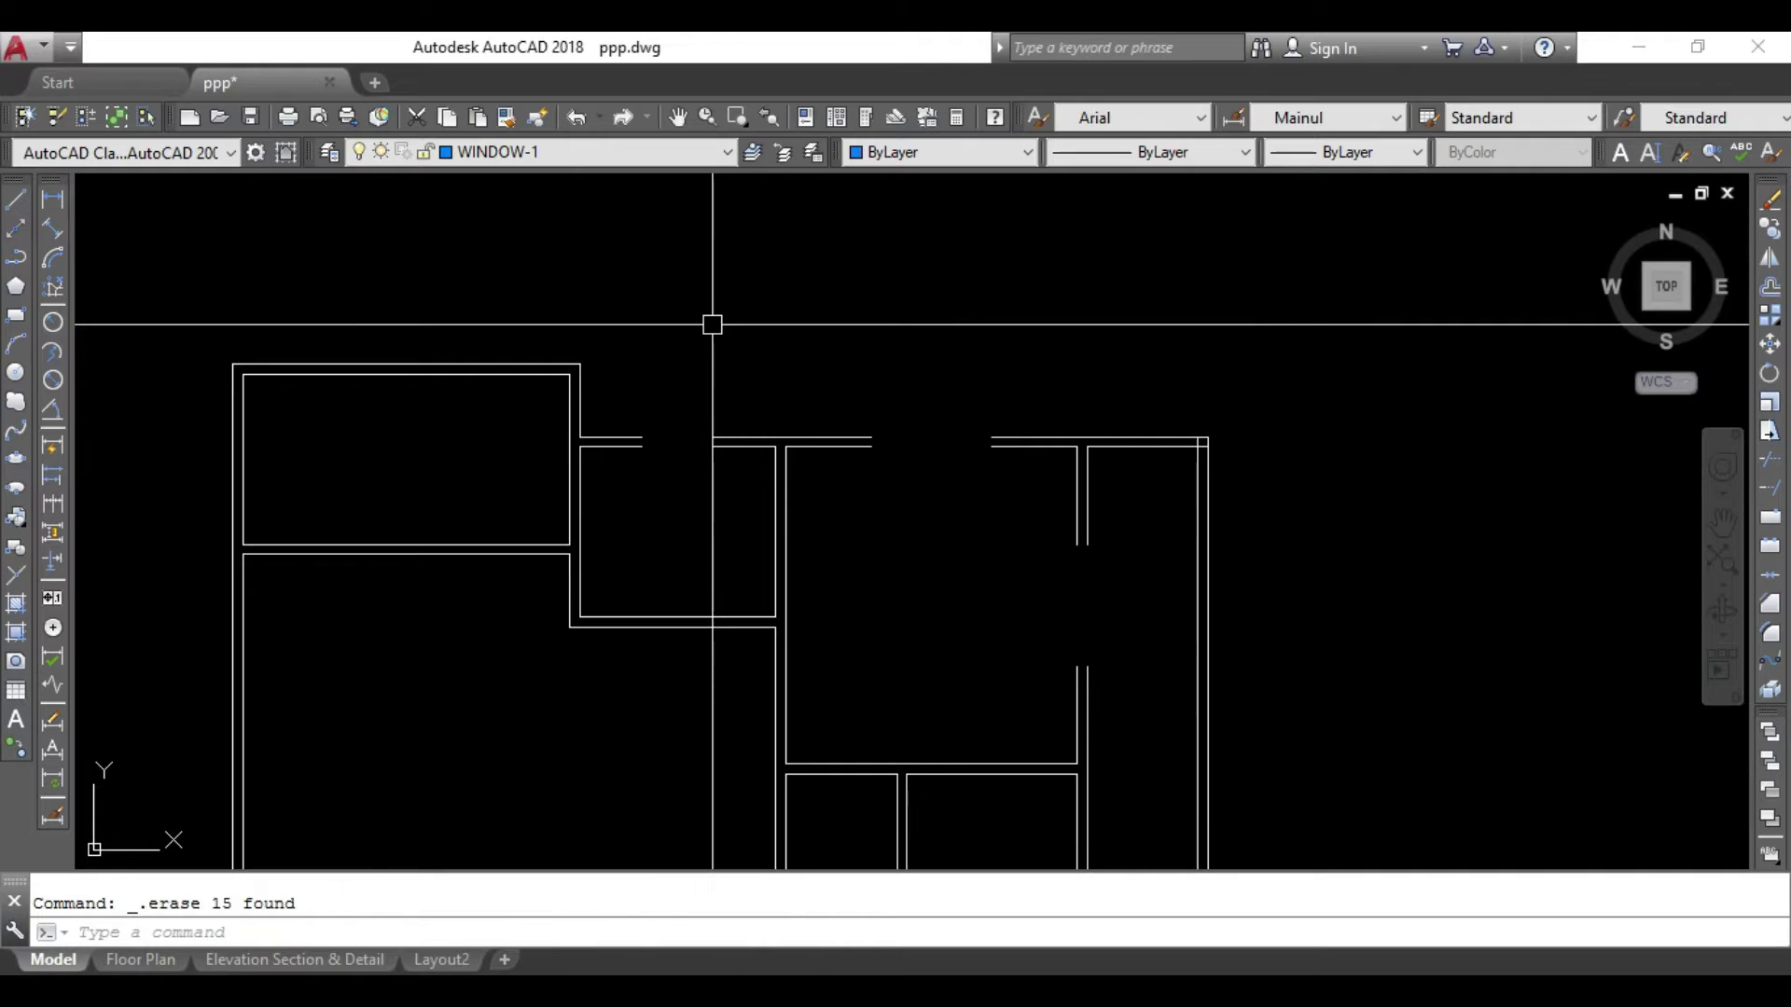
middle_click_drag(544, 380, 624, 337)
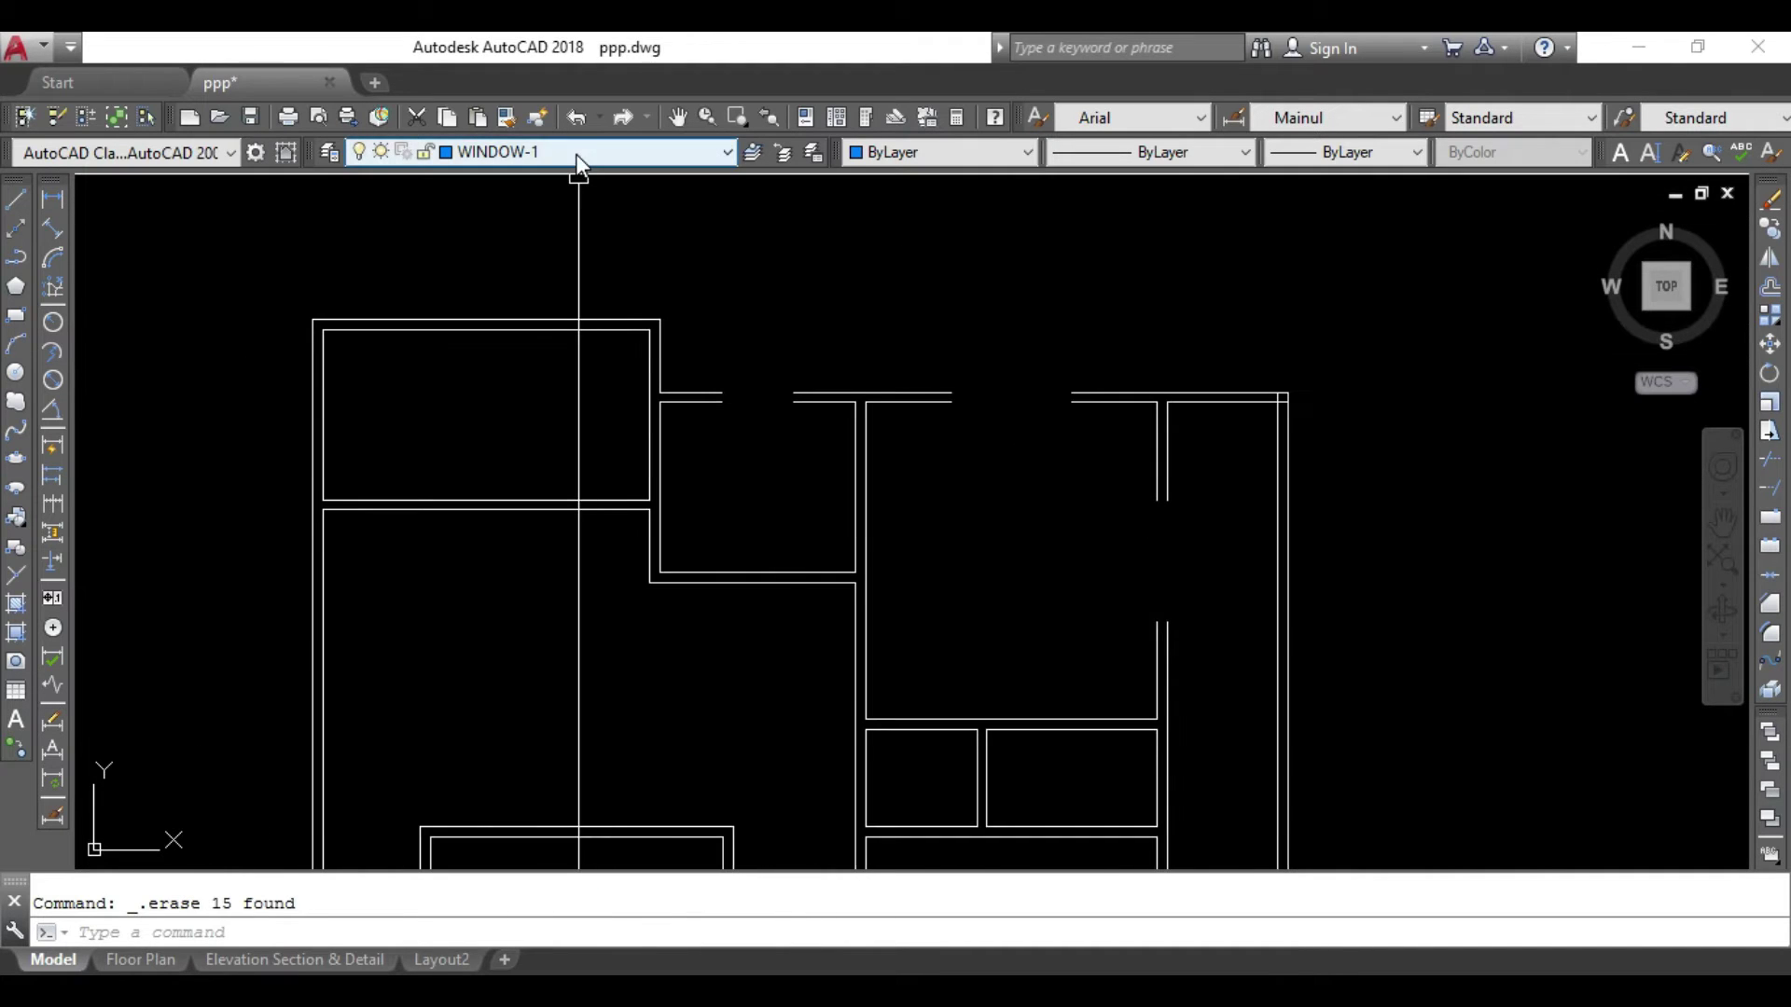
Make WindowGlass the current layer and draw a glass rectangle across the first opening.
left_click(574, 154)
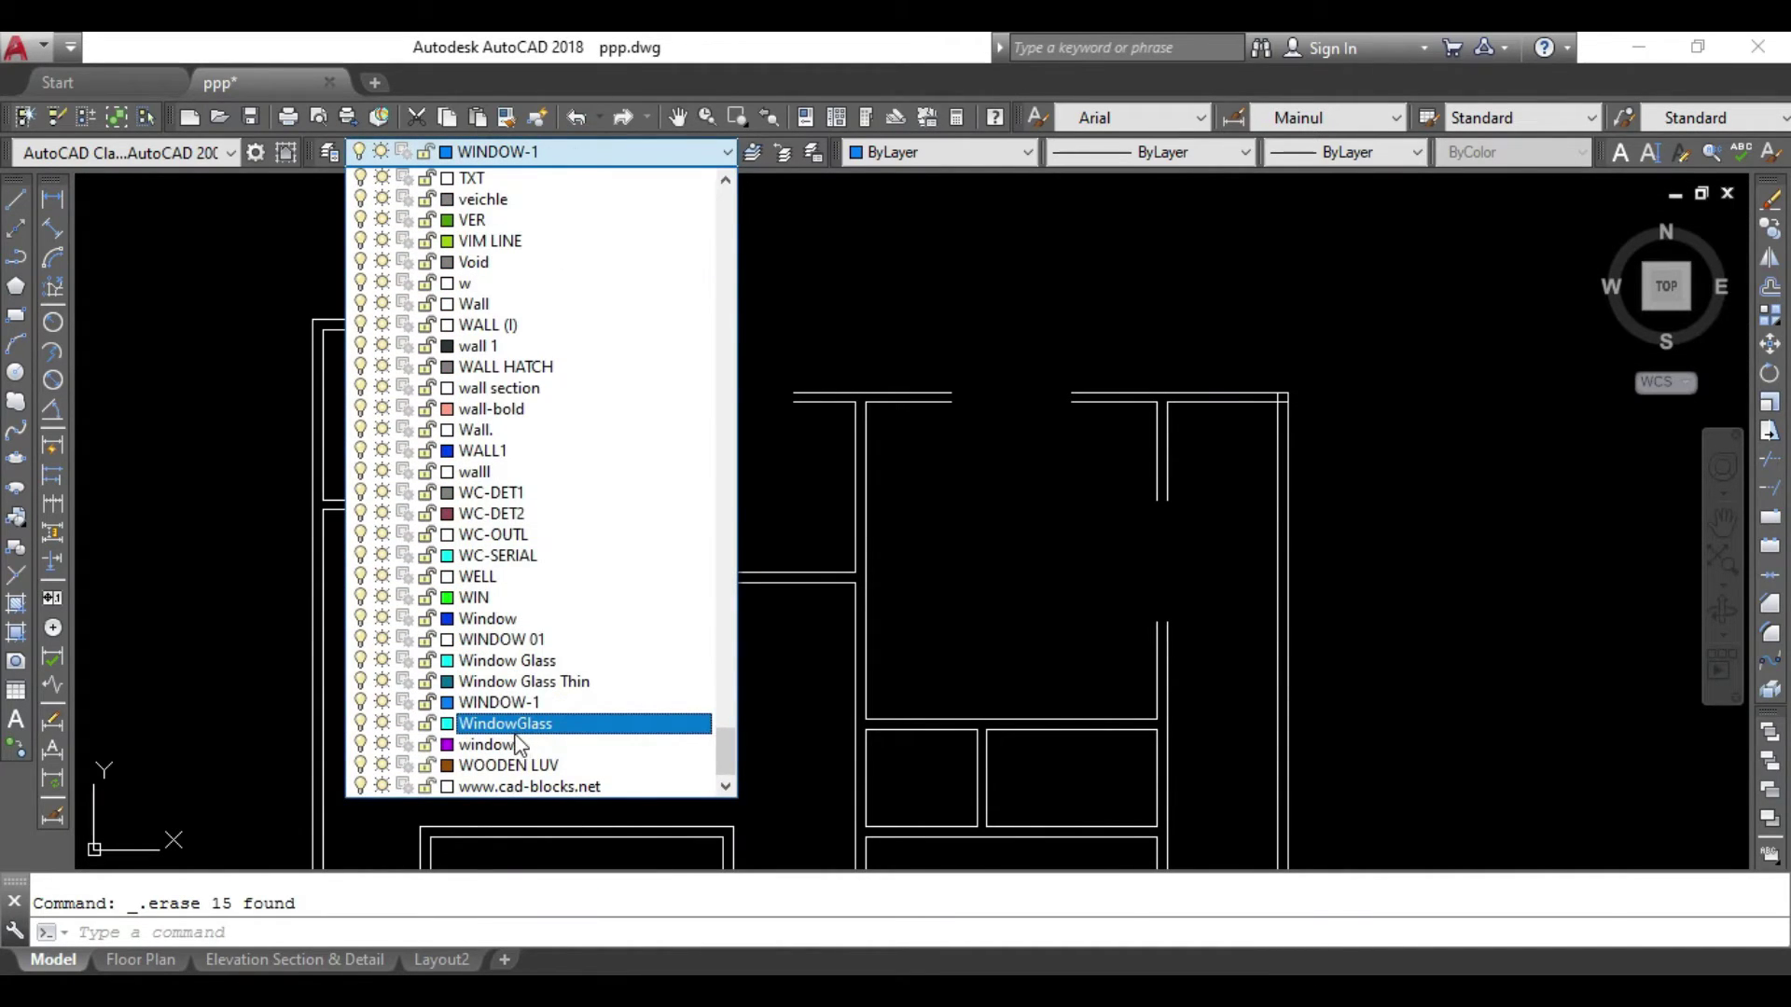
left_click(513, 728)
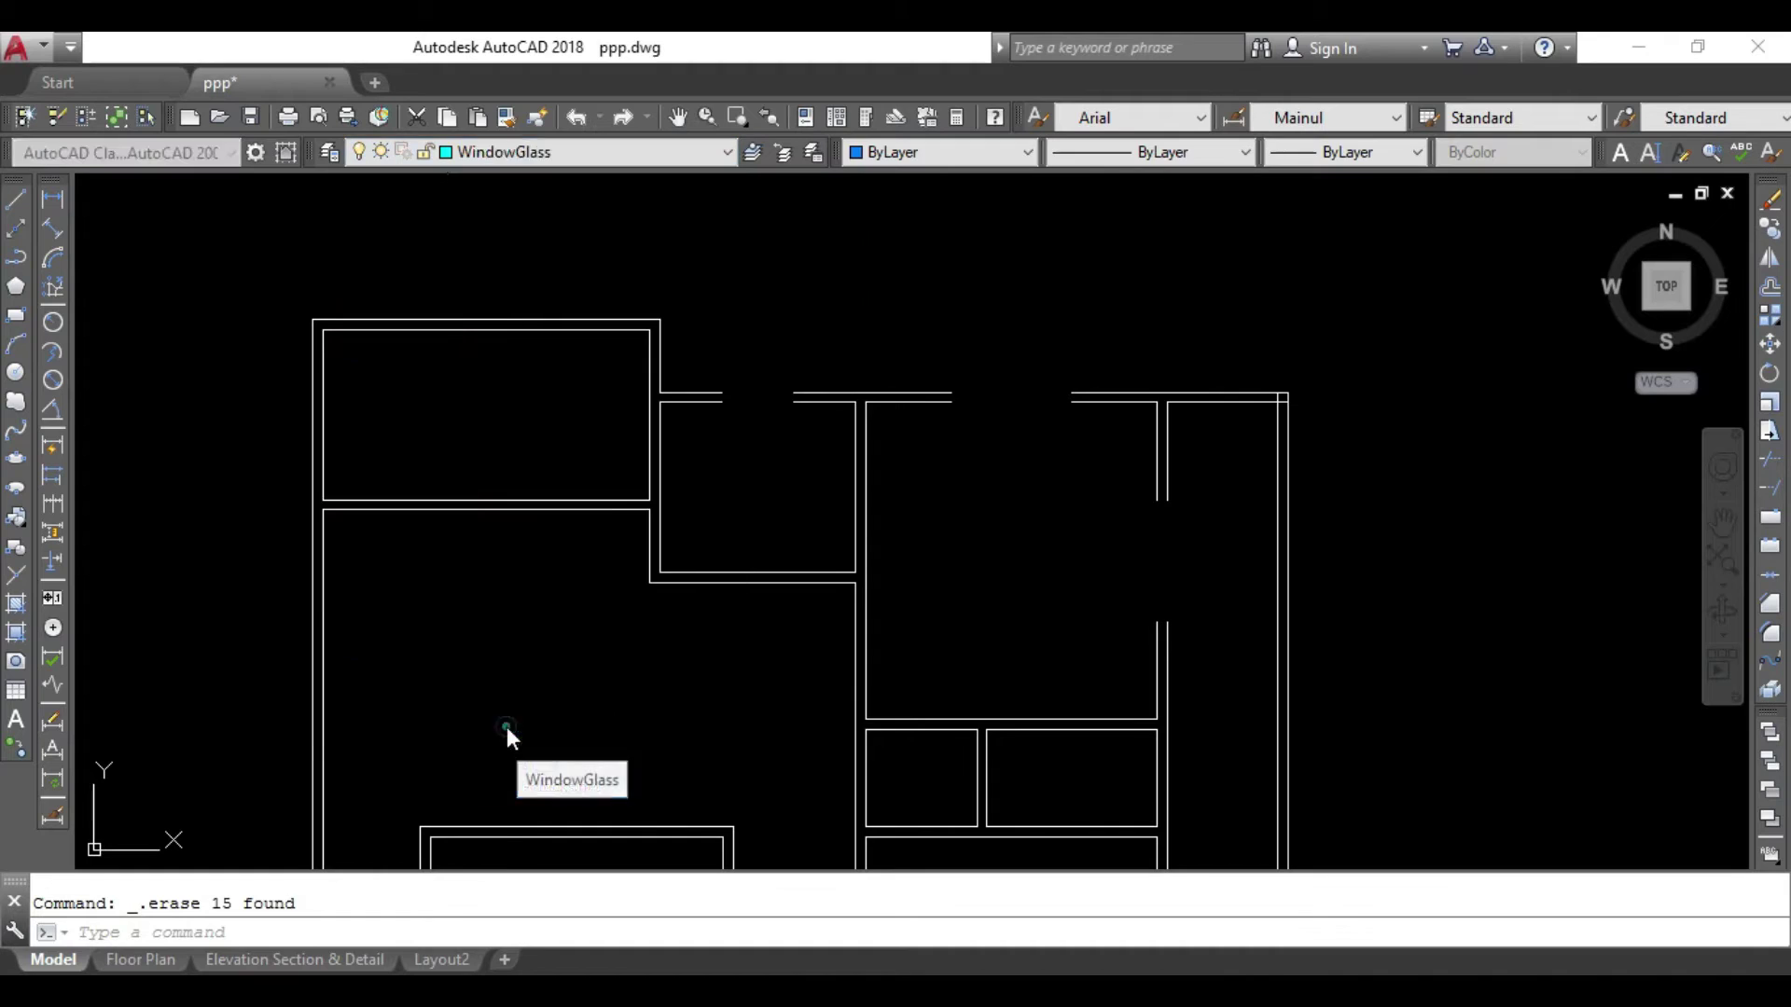
left_click(18, 321)
scroll(802, 410, "up", 5)
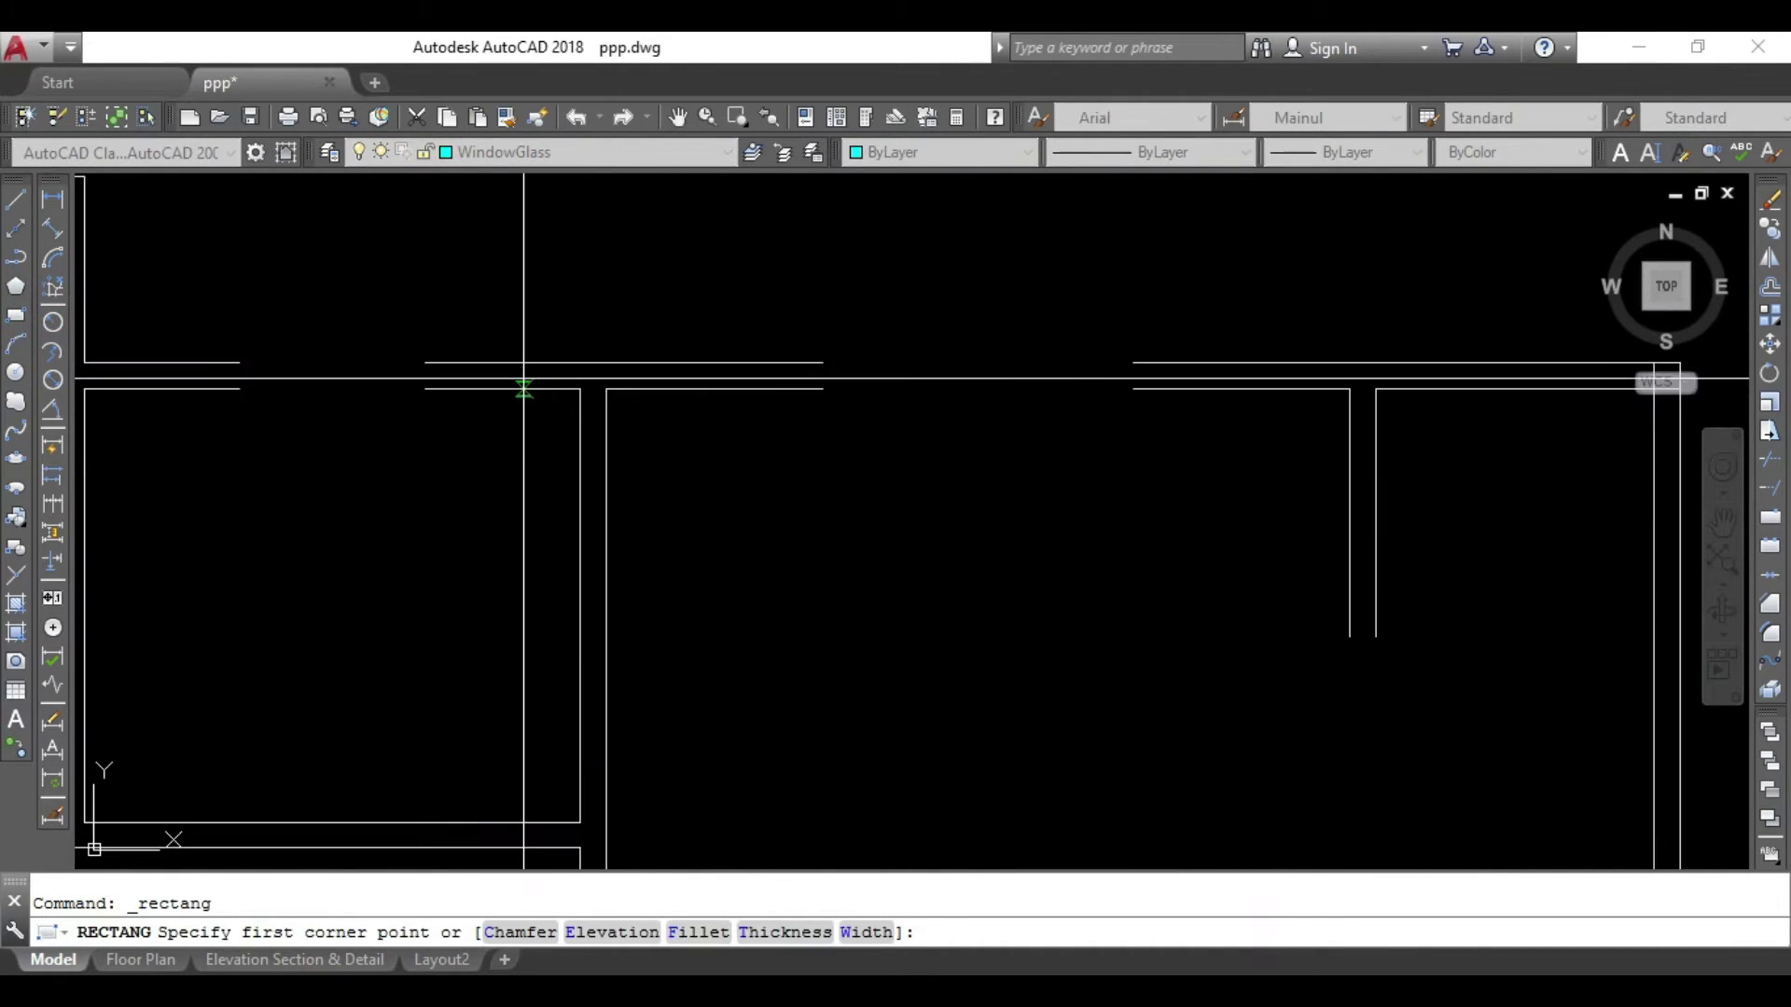
left_click(565, 384)
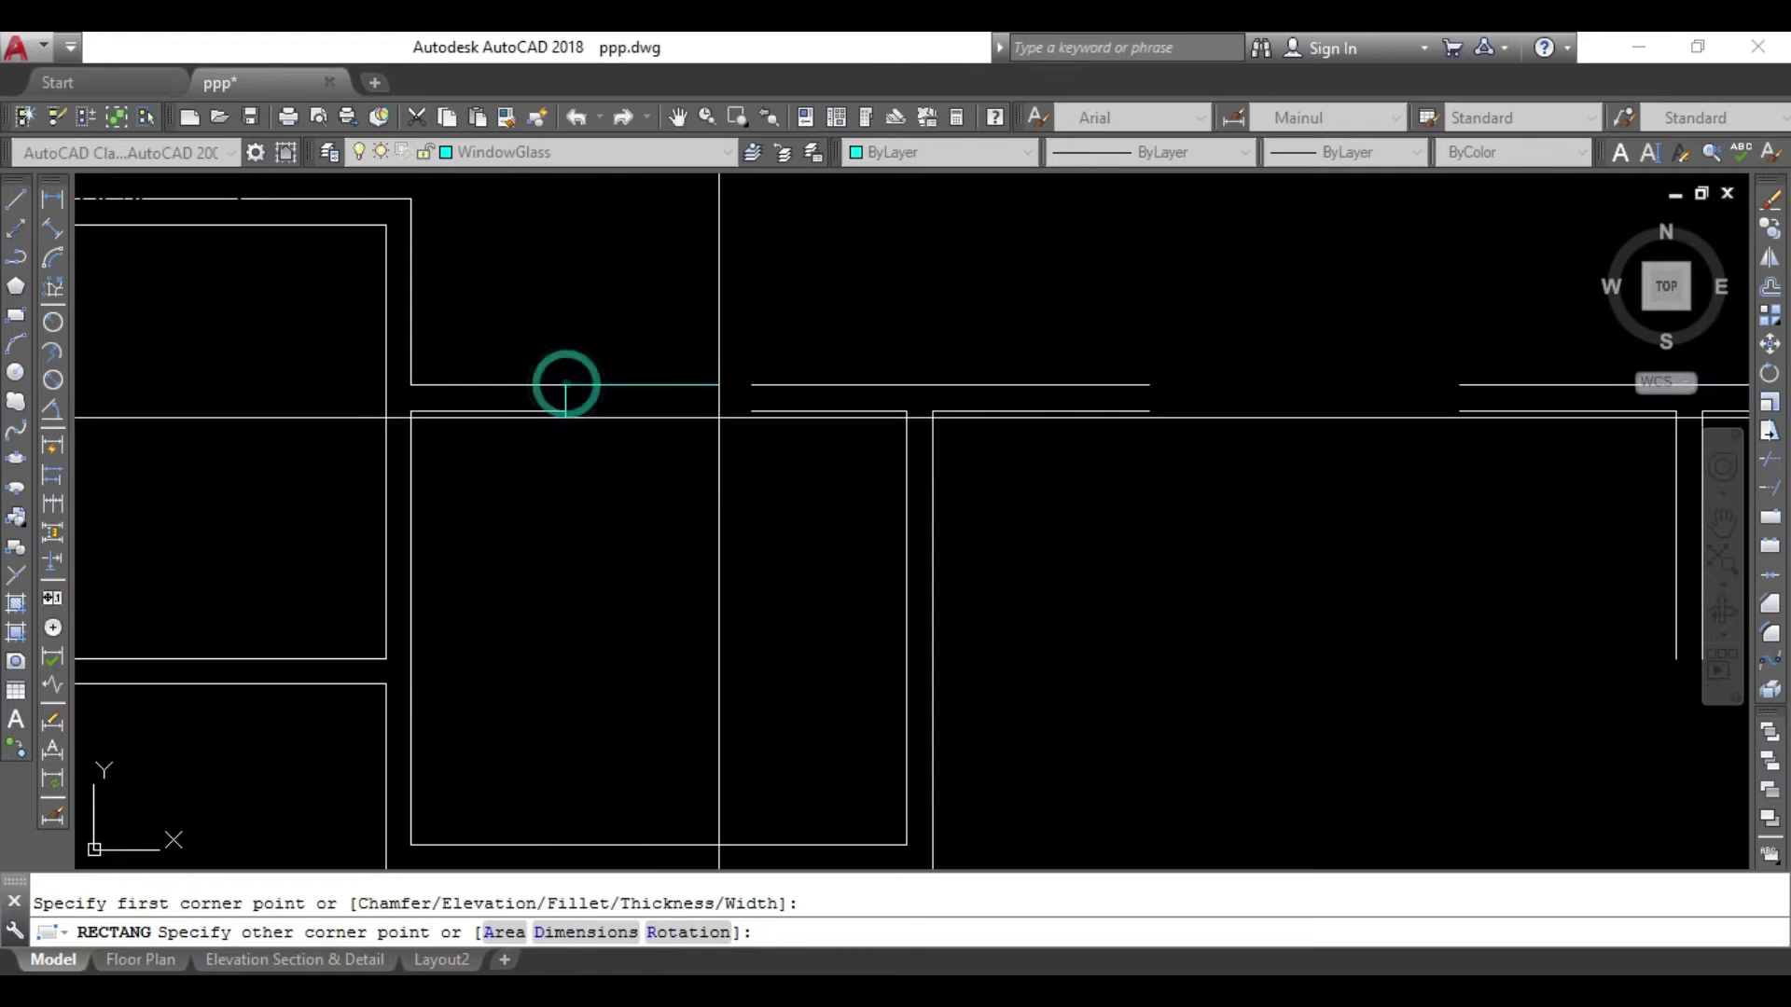
middle_click_drag(1091, 461, 680, 460)
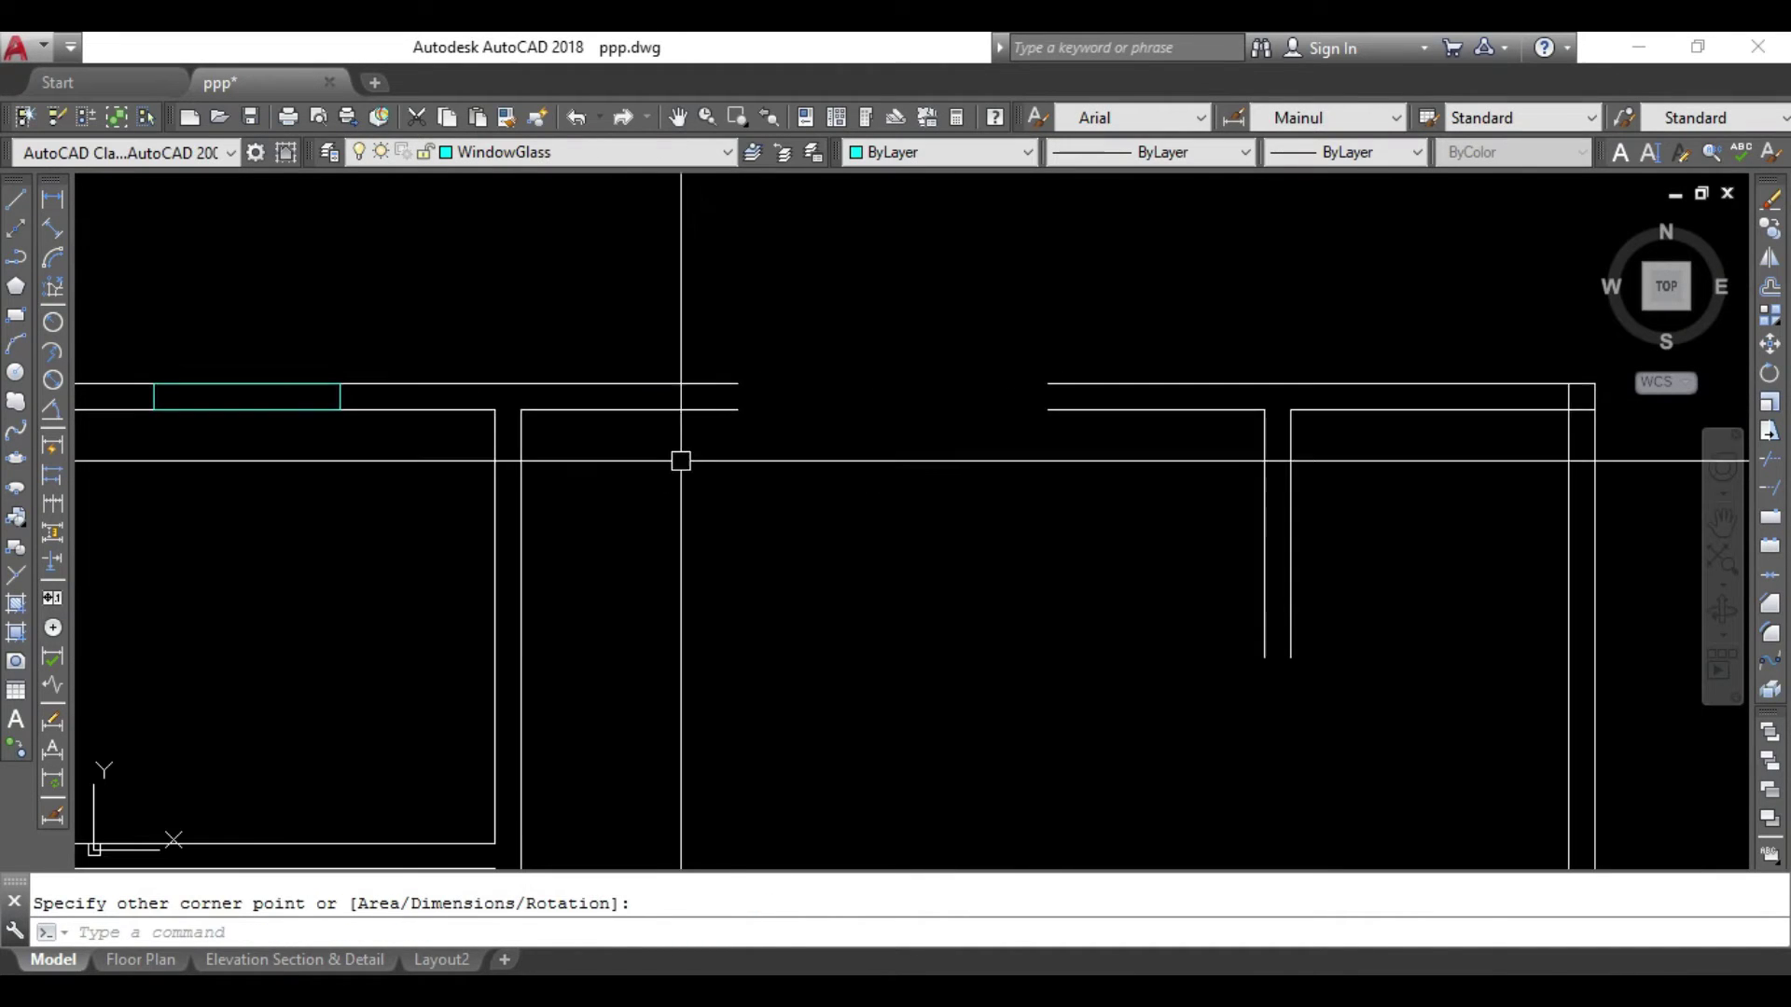
left_click(1050, 410)
scroll(1051, 407, "down", 2)
Draw a vertical glass rectangle in the right-wall opening.
mouse_move(851, 403)
middle_mouse_down()
mouse_move(886, 488)
mouse_move(883, 452)
middle_mouse_up()
key("Return")
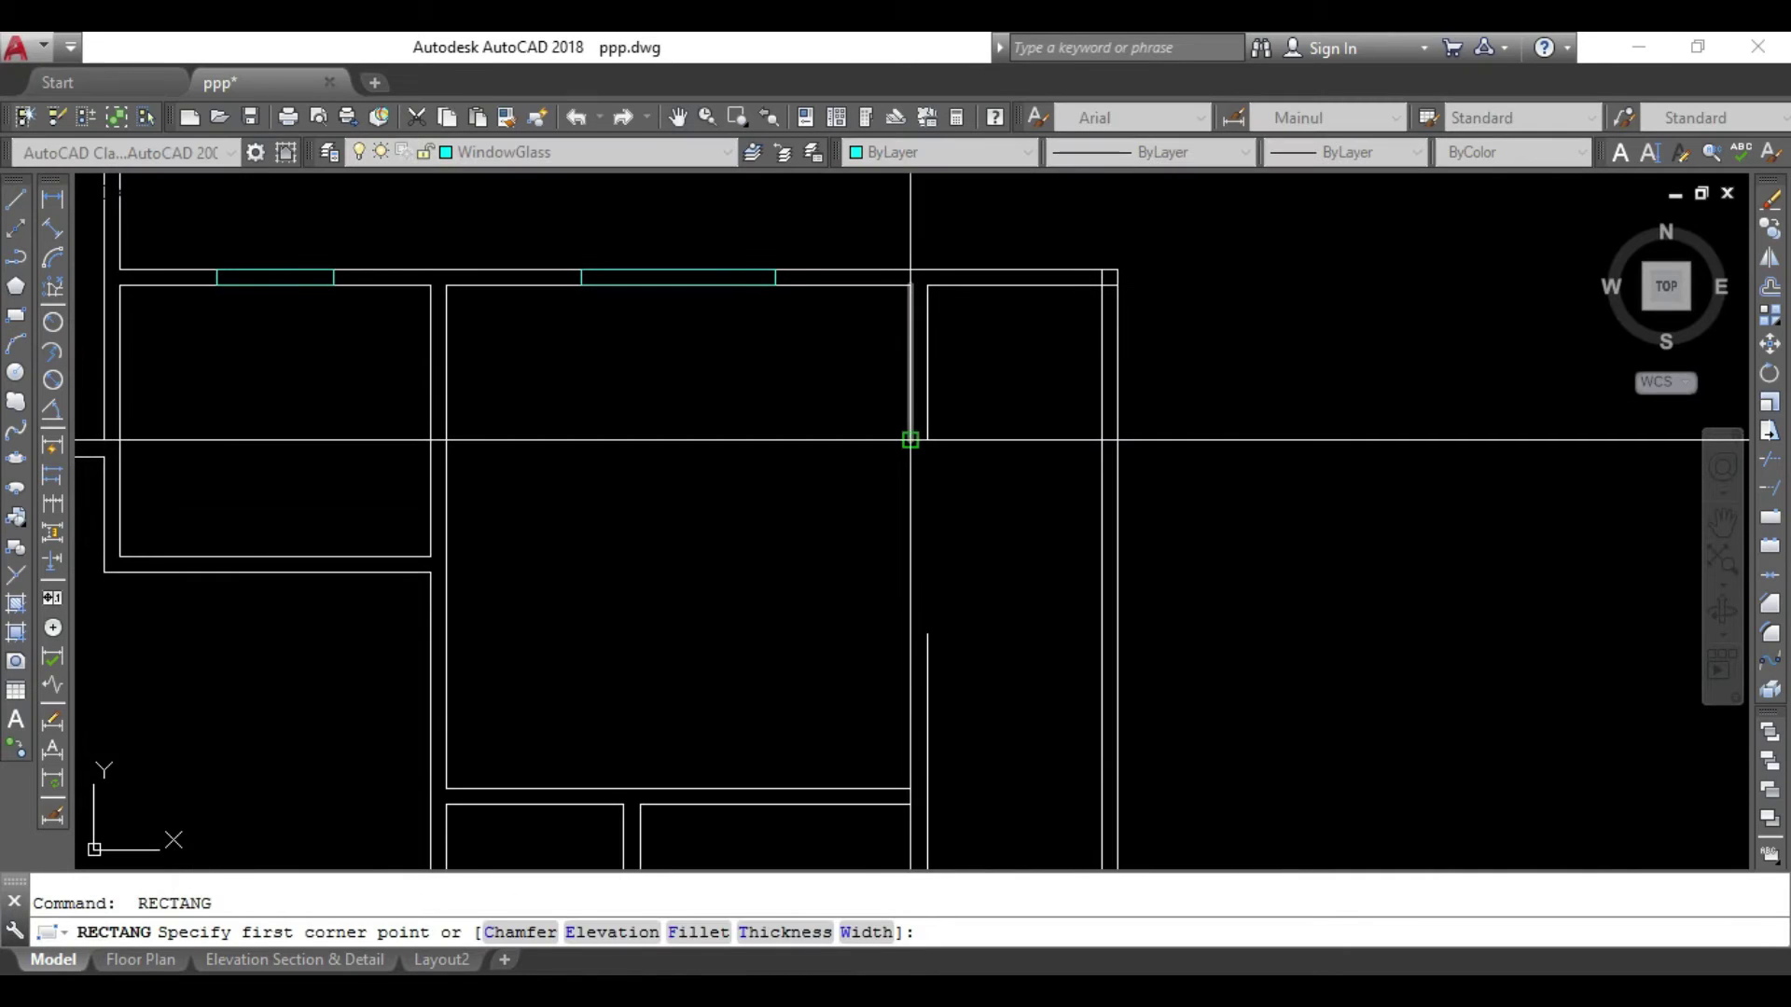
left_click(911, 439)
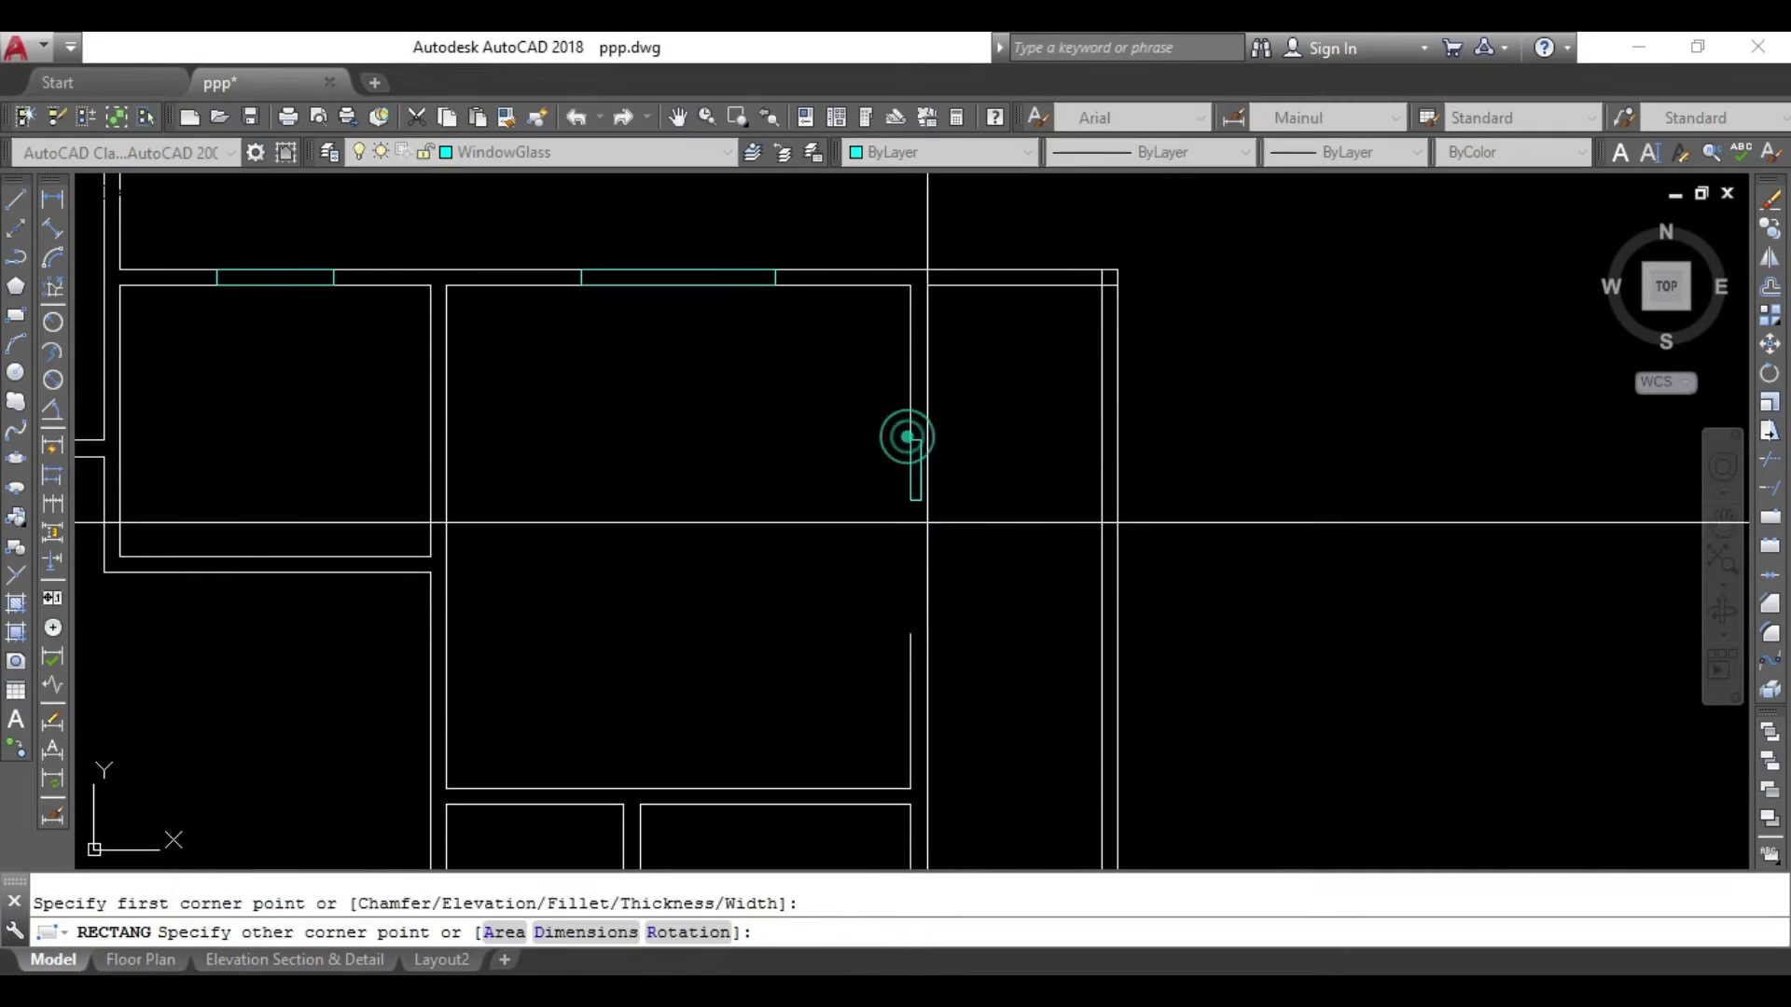
left_click(927, 634)
scroll(1072, 232, "down", 2)
middle_click_drag(1072, 233, 1095, 320)
scroll(903, 642, "up", 2)
scroll(759, 551, "up", 1)
scroll(711, 556, "up", 1)
Draw glass rectangles across the remaining opening and the bottom opening.
key("Return")
left_click(706, 565)
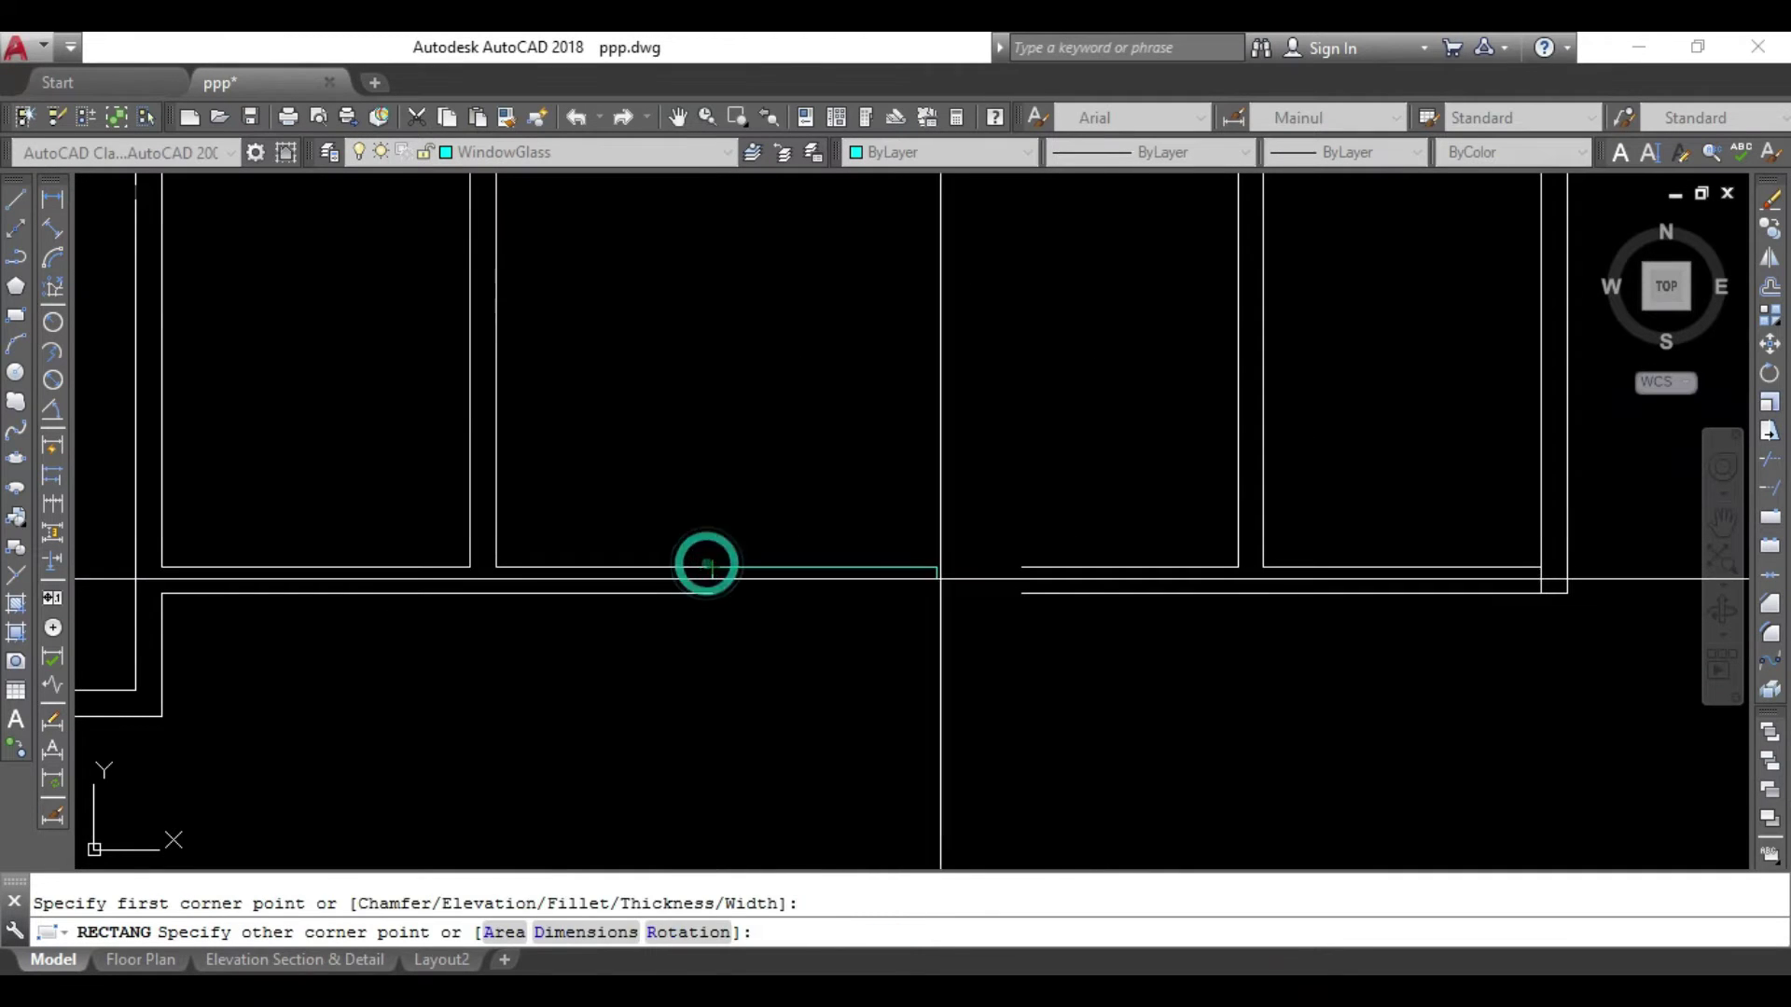
left_click(1021, 593)
middle_click_drag(585, 607, 1311, 451)
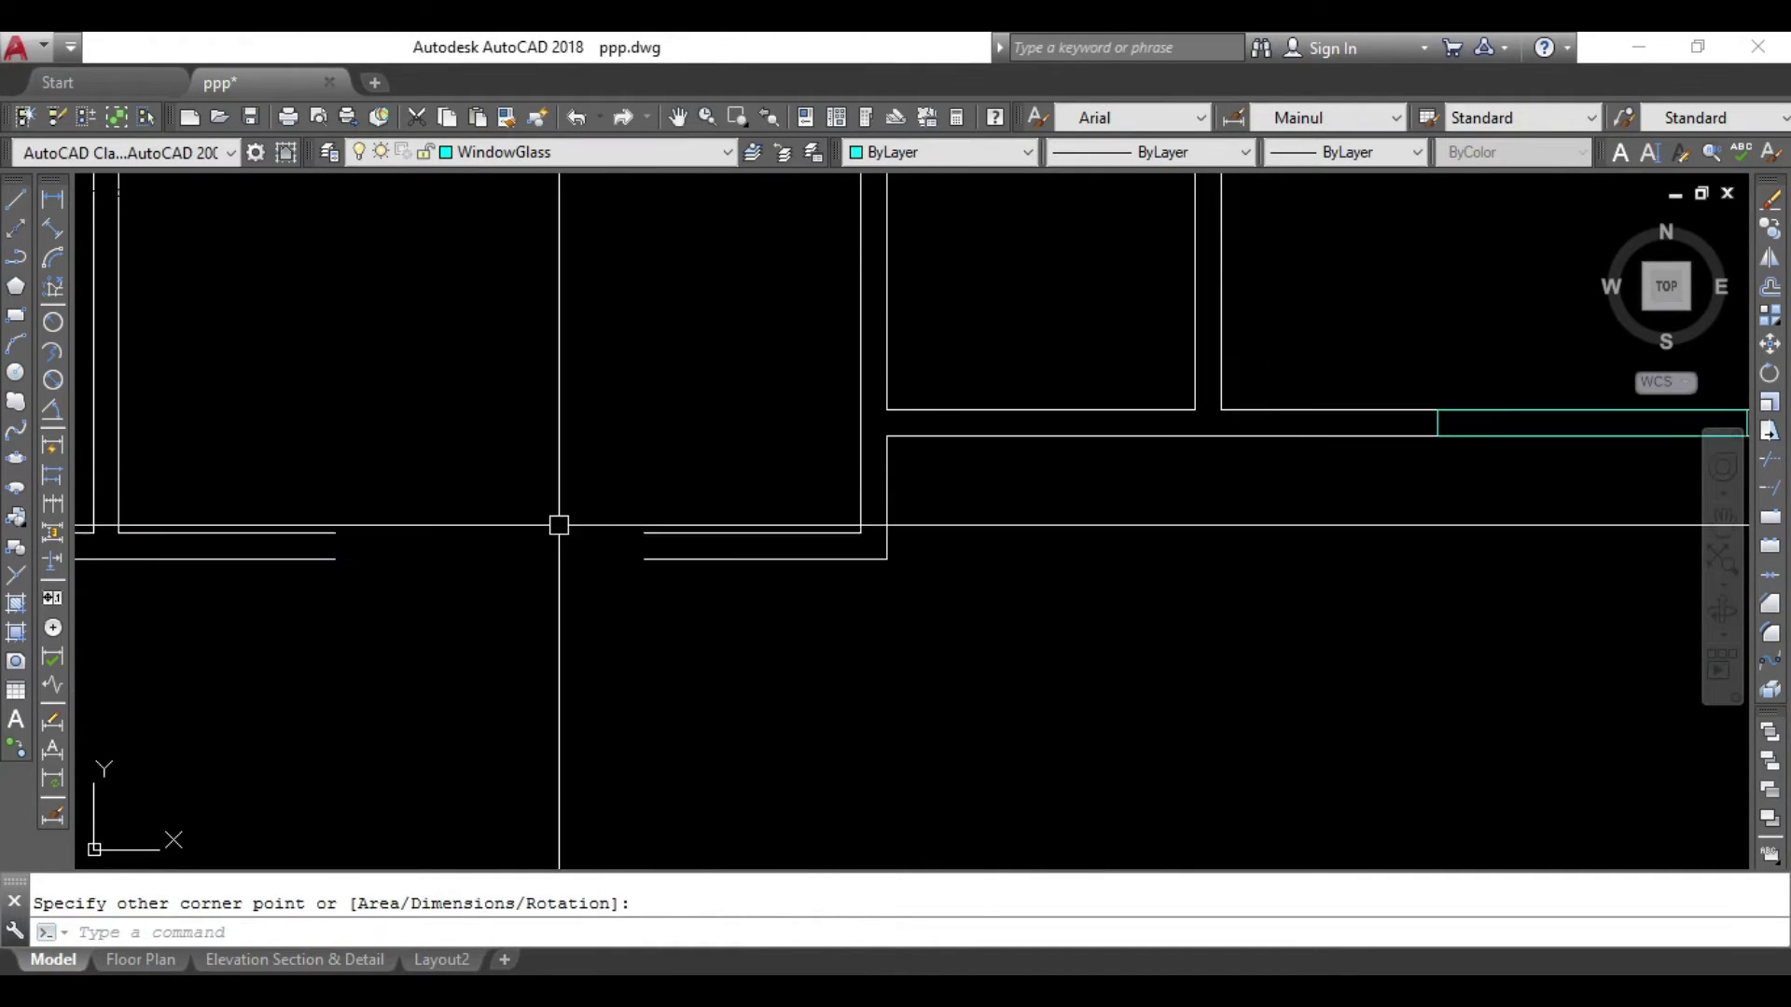
key("Return")
left_click(335, 533)
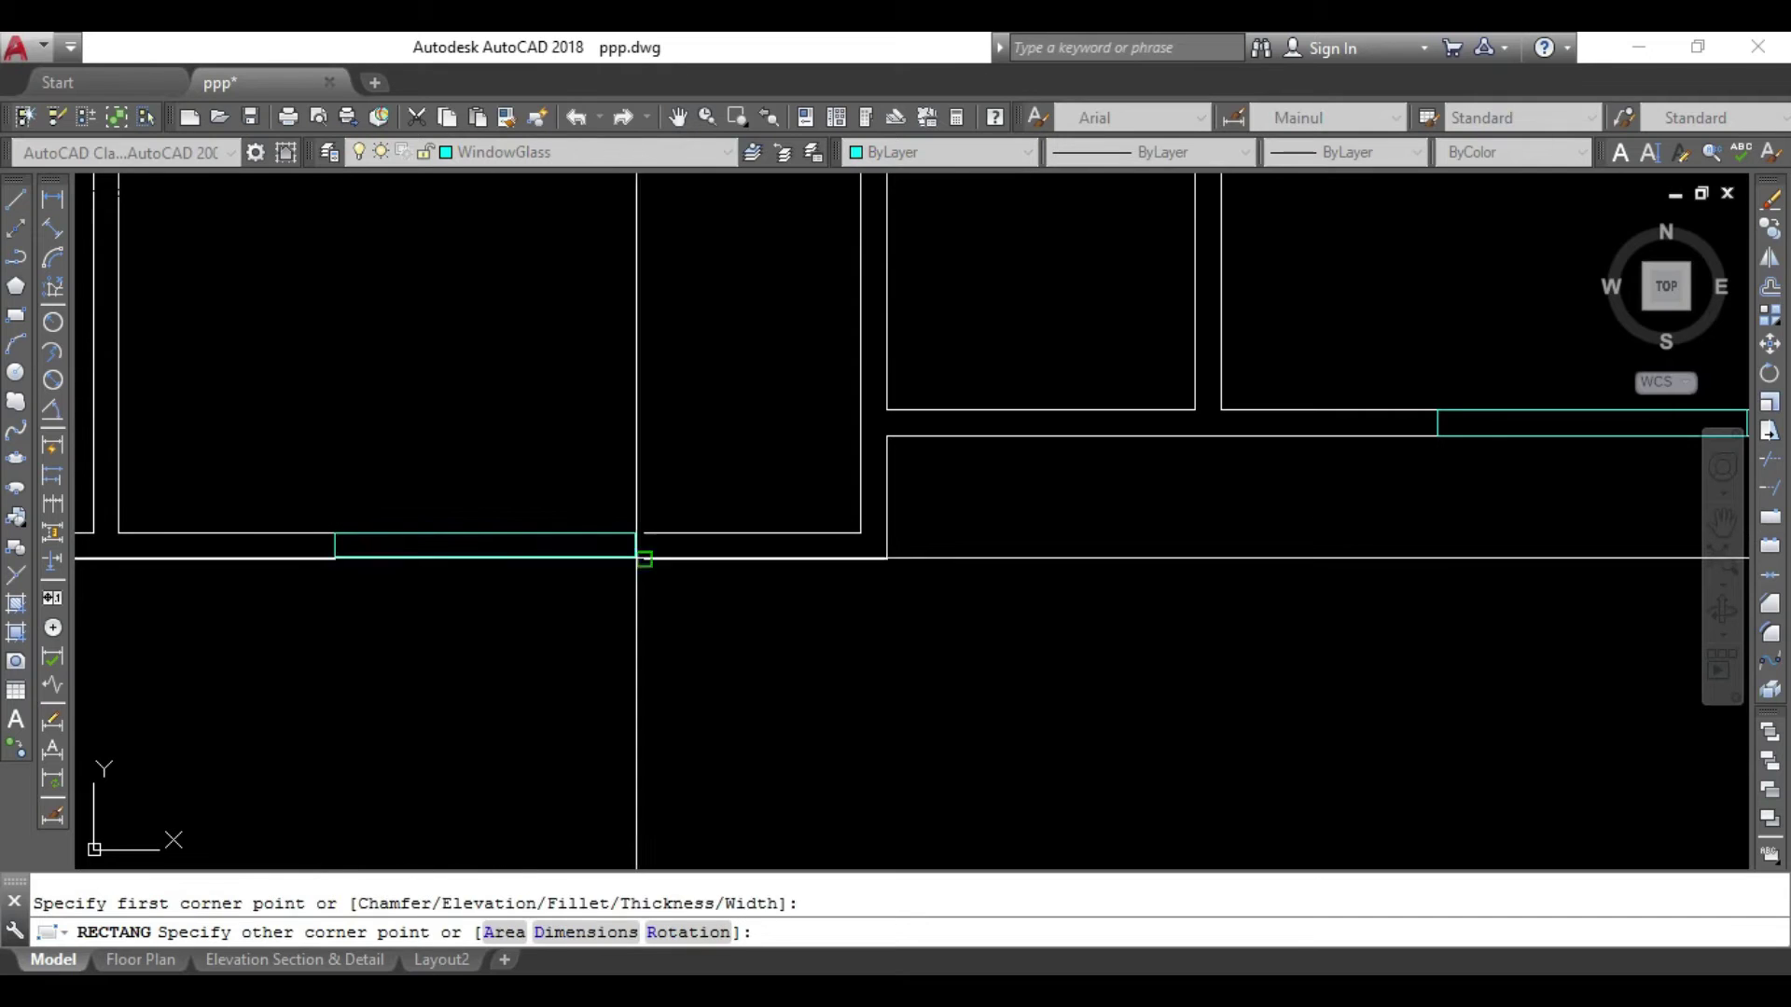
left_click(644, 559)
key("Escape")
middle_click_drag(1471, 540, 1192, 501)
scroll(1197, 500, "up", 1)
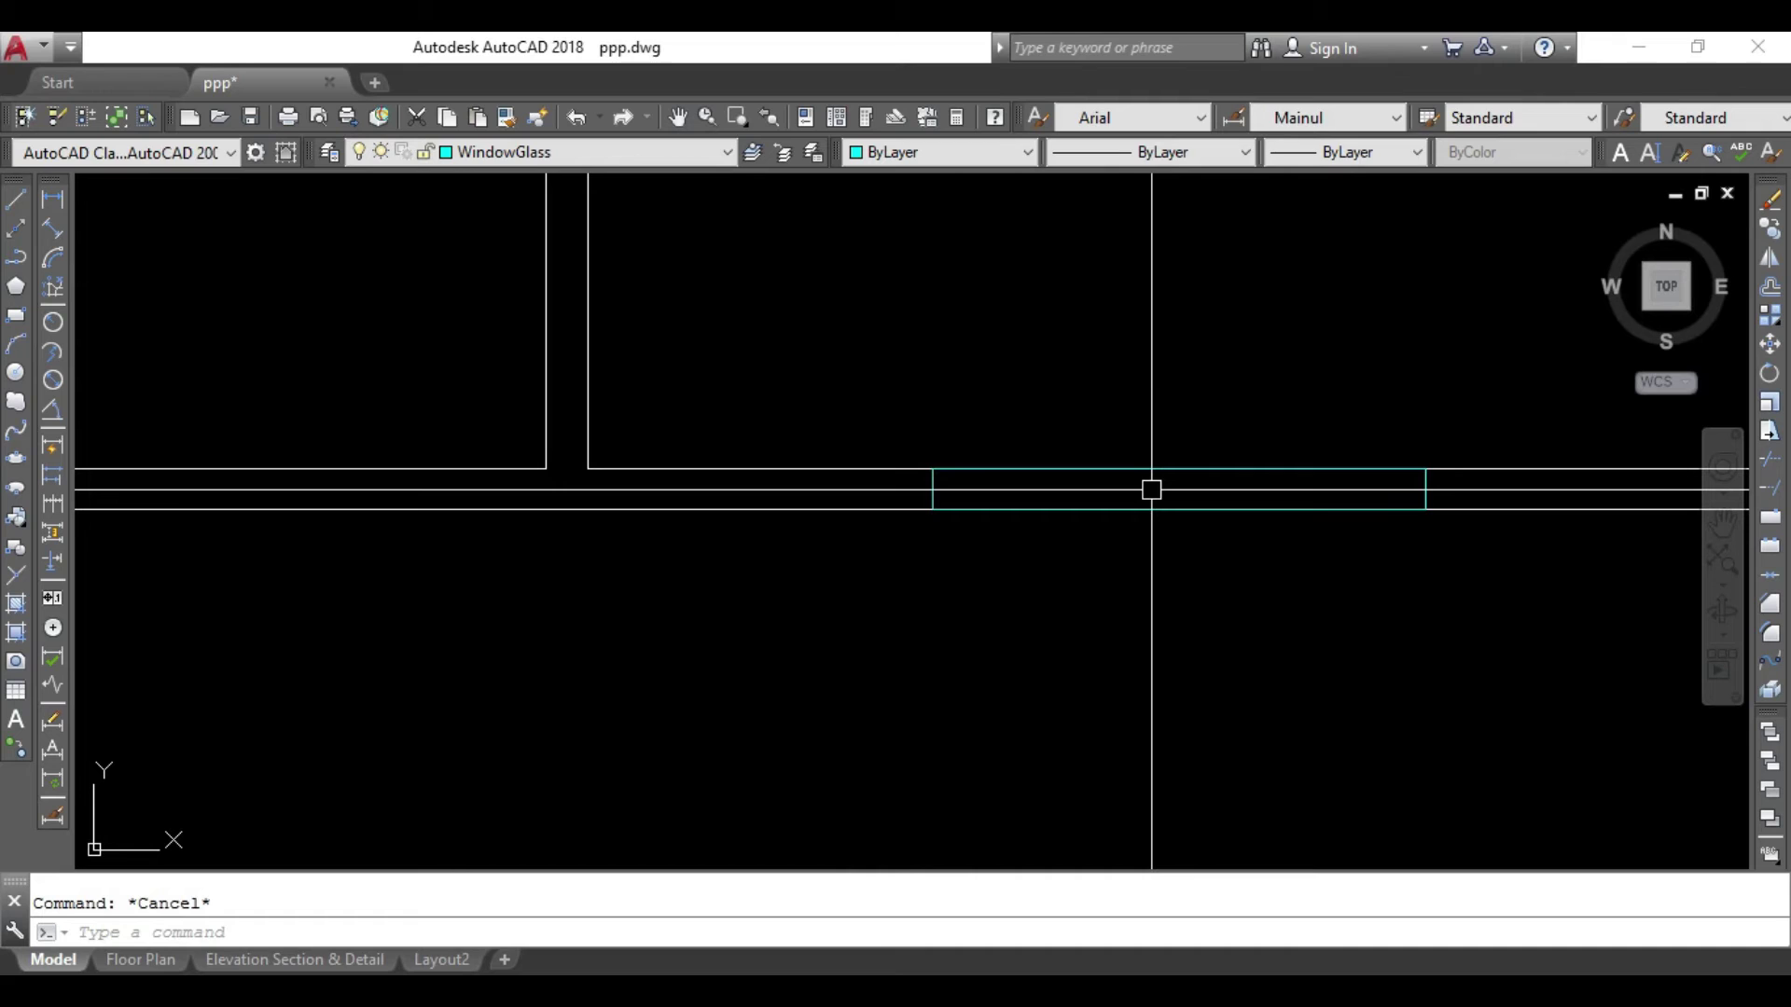
type("o")
Offset the first window rectangle 1.5 inward to make double-line glazing.
key("Return")
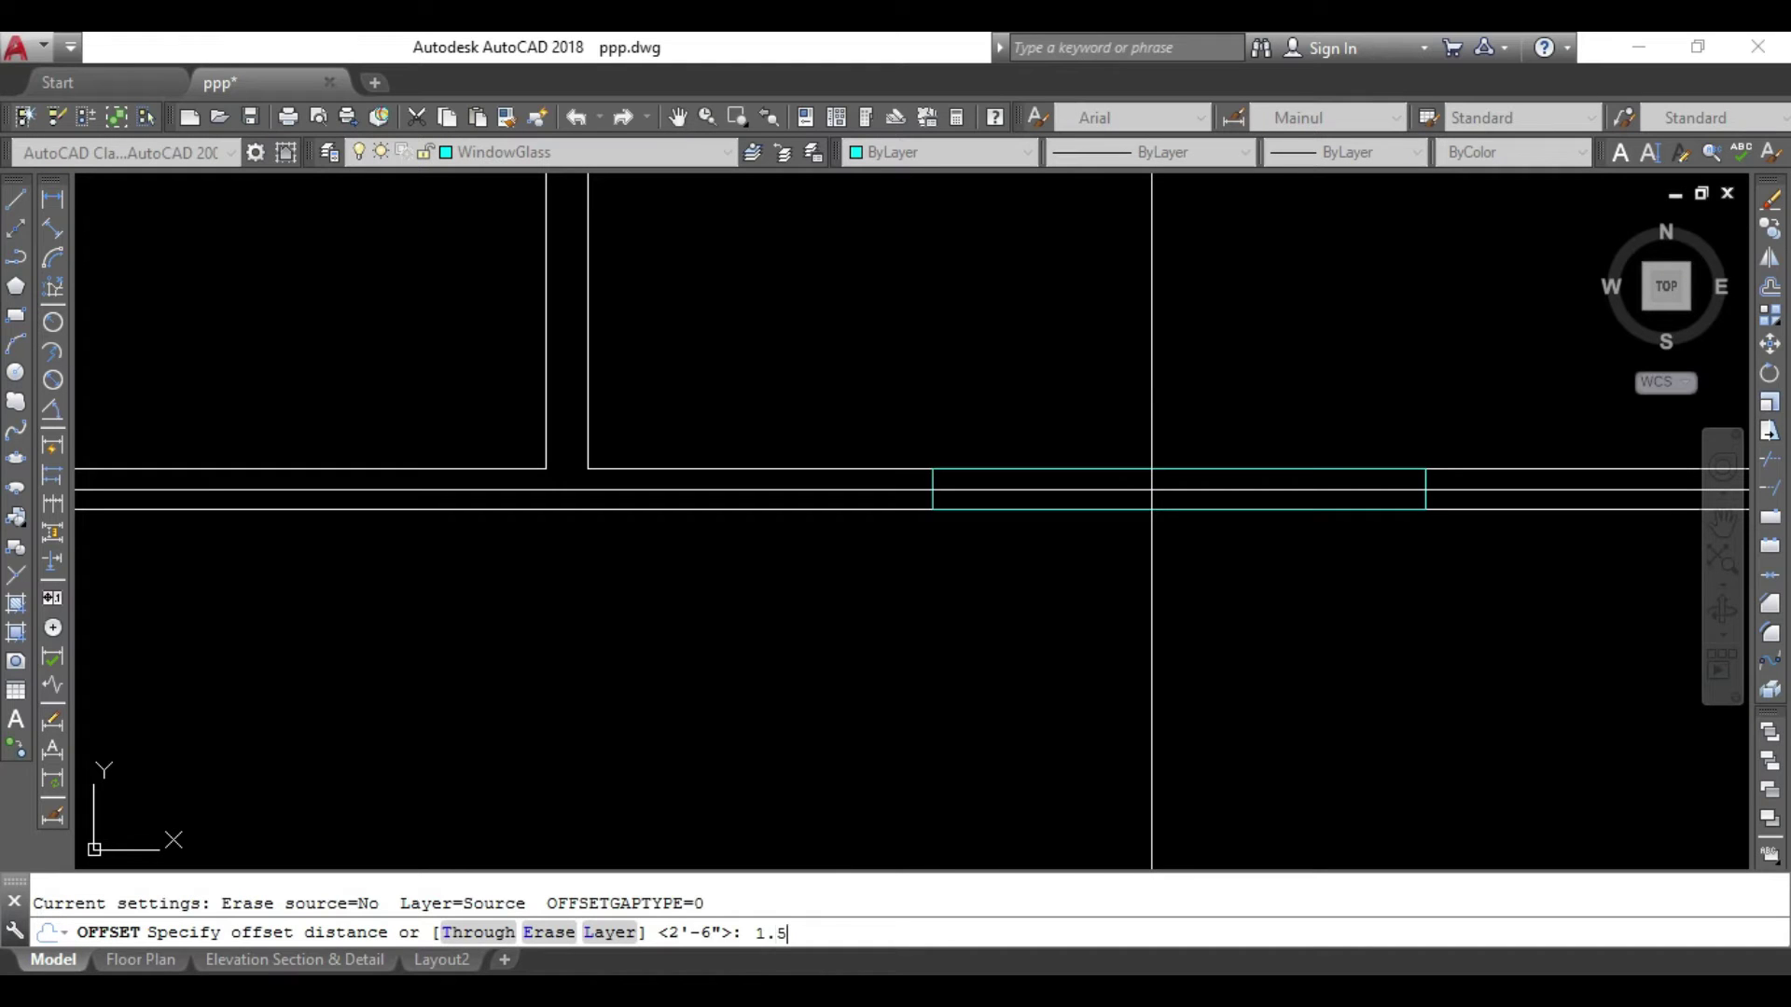
key("Return")
left_click(1148, 473)
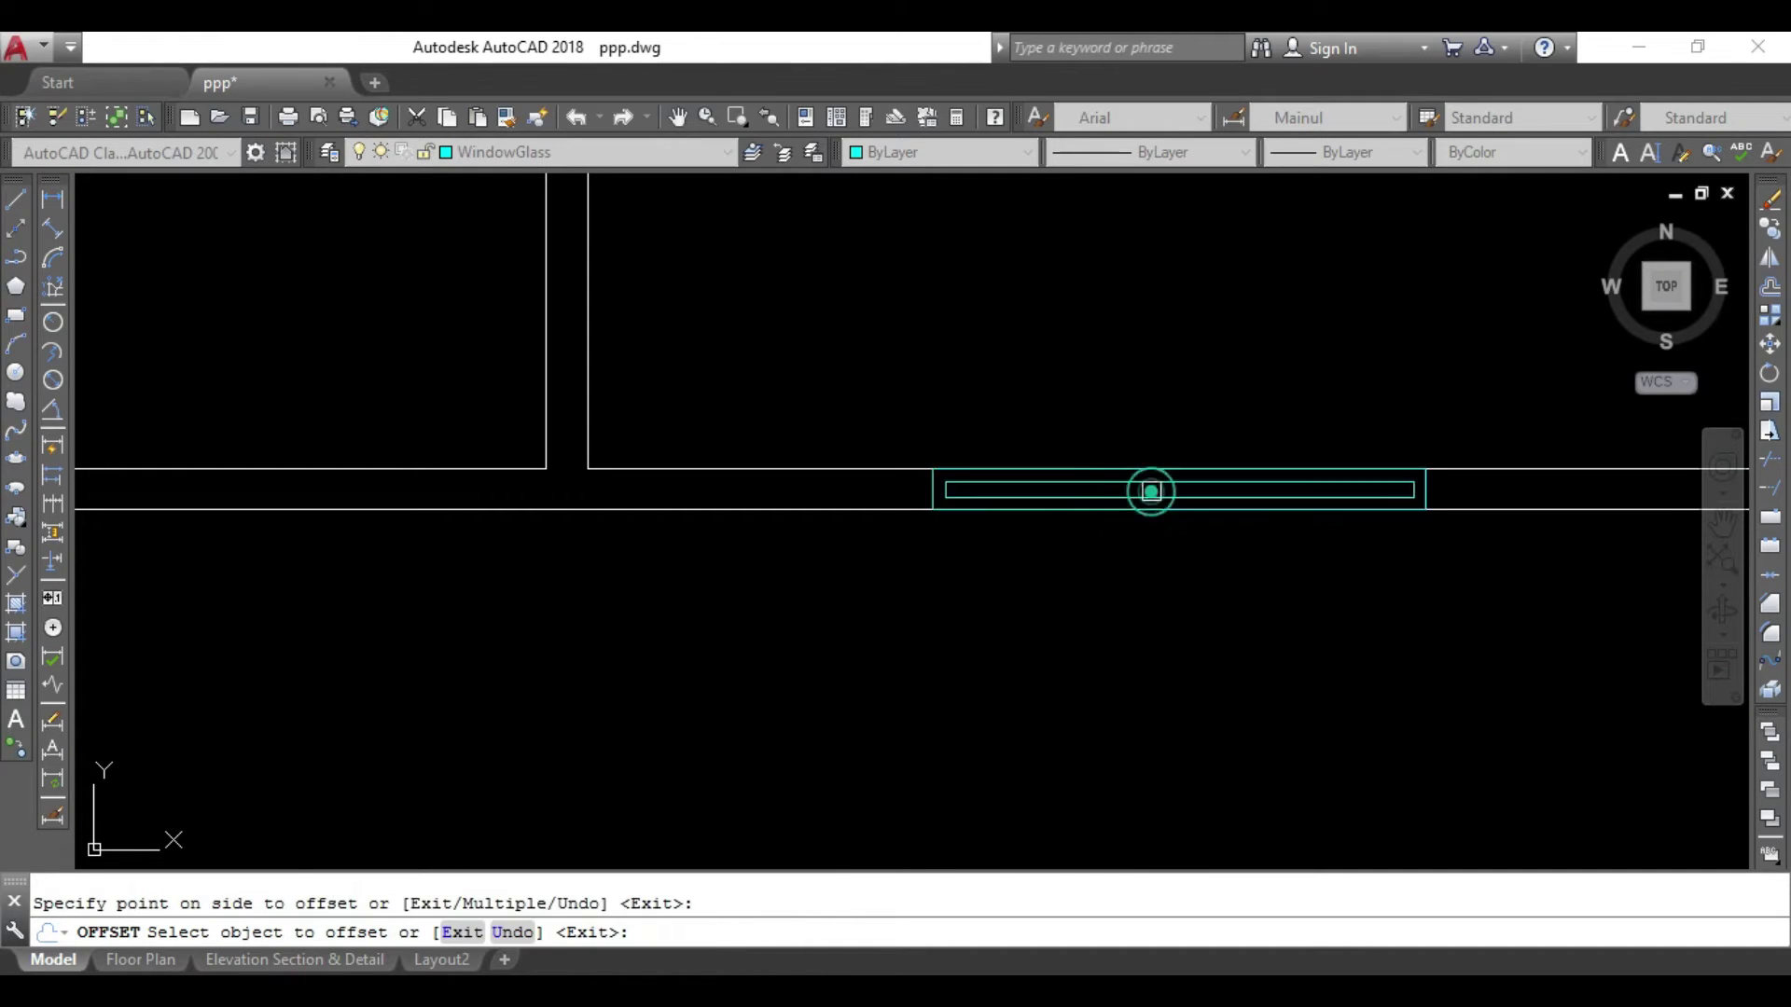
scroll(1114, 650, "down", 2)
mouse_move(1235, 442)
middle_mouse_down()
mouse_move(1334, 439)
mouse_move(416, 535)
middle_mouse_up()
scroll(416, 536, "up", 2)
left_click(464, 495)
scroll(464, 523, "down", 1)
scroll(451, 687, "down", 5)
mouse_move(451, 687)
middle_mouse_down()
mouse_move(796, 528)
mouse_move(650, 800)
middle_mouse_up()
scroll(881, 386, "up", 2)
scroll(870, 502, "up", 3)
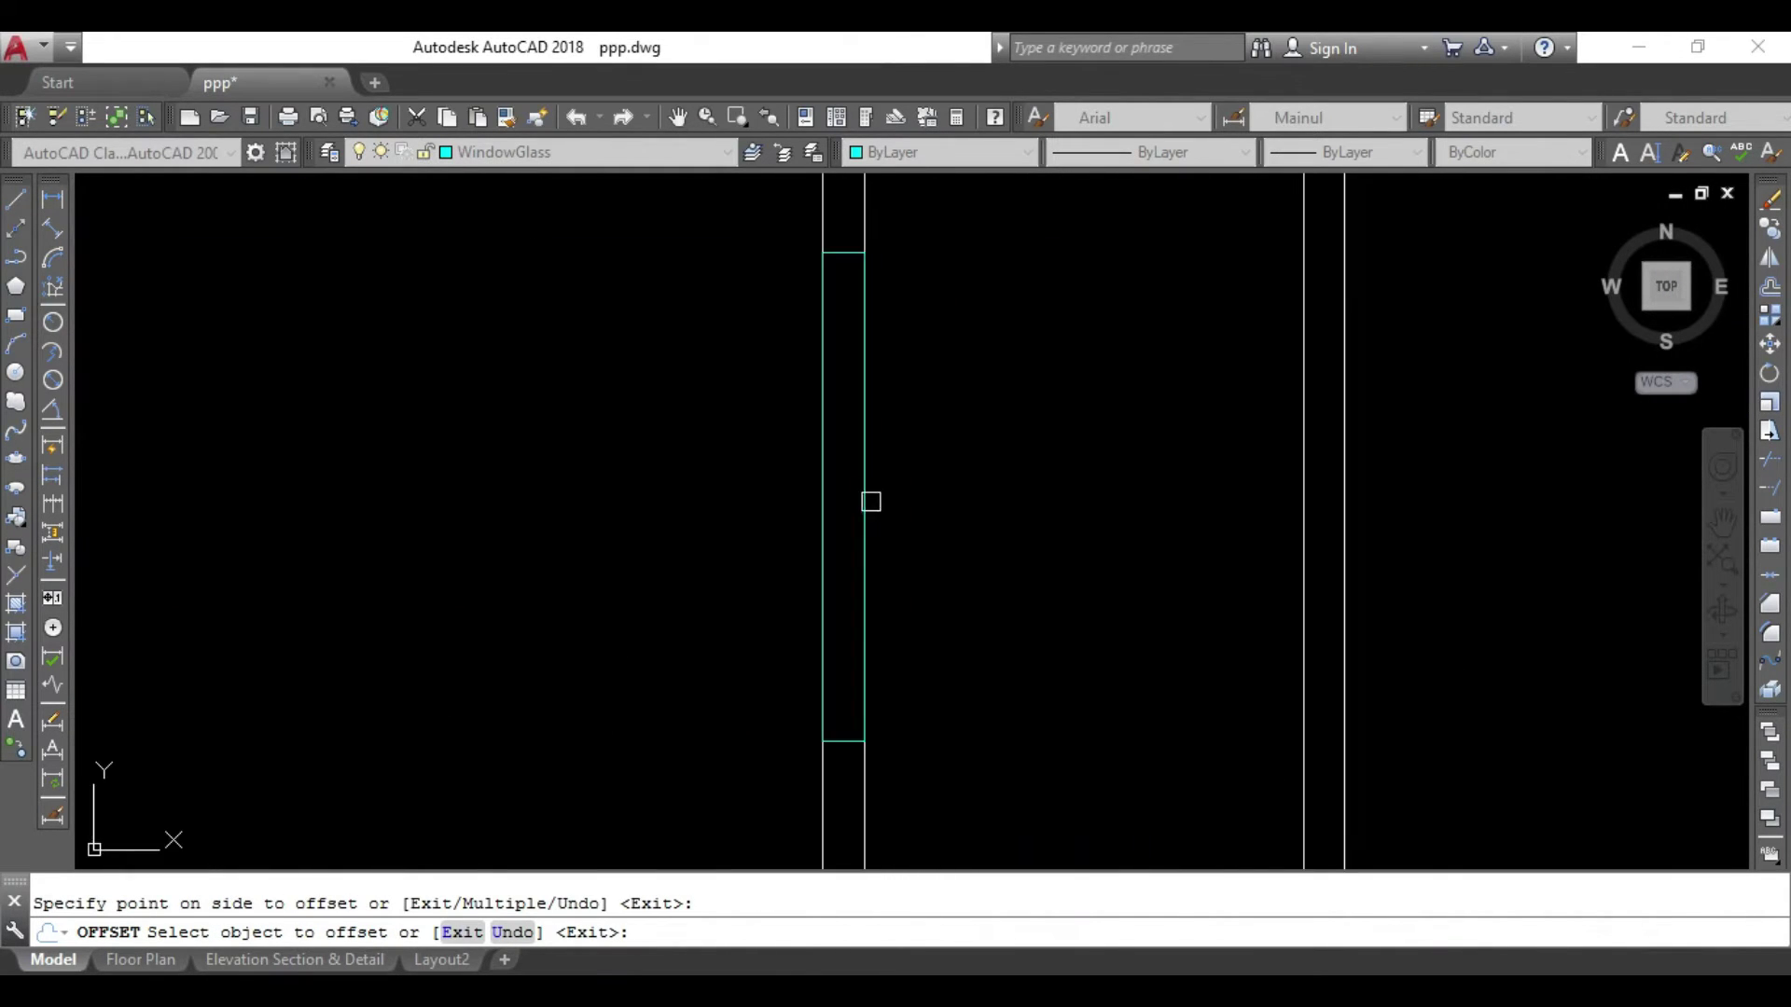
Add 1.5 inner offset copies to the next three window rectangles.
left_click(803, 463)
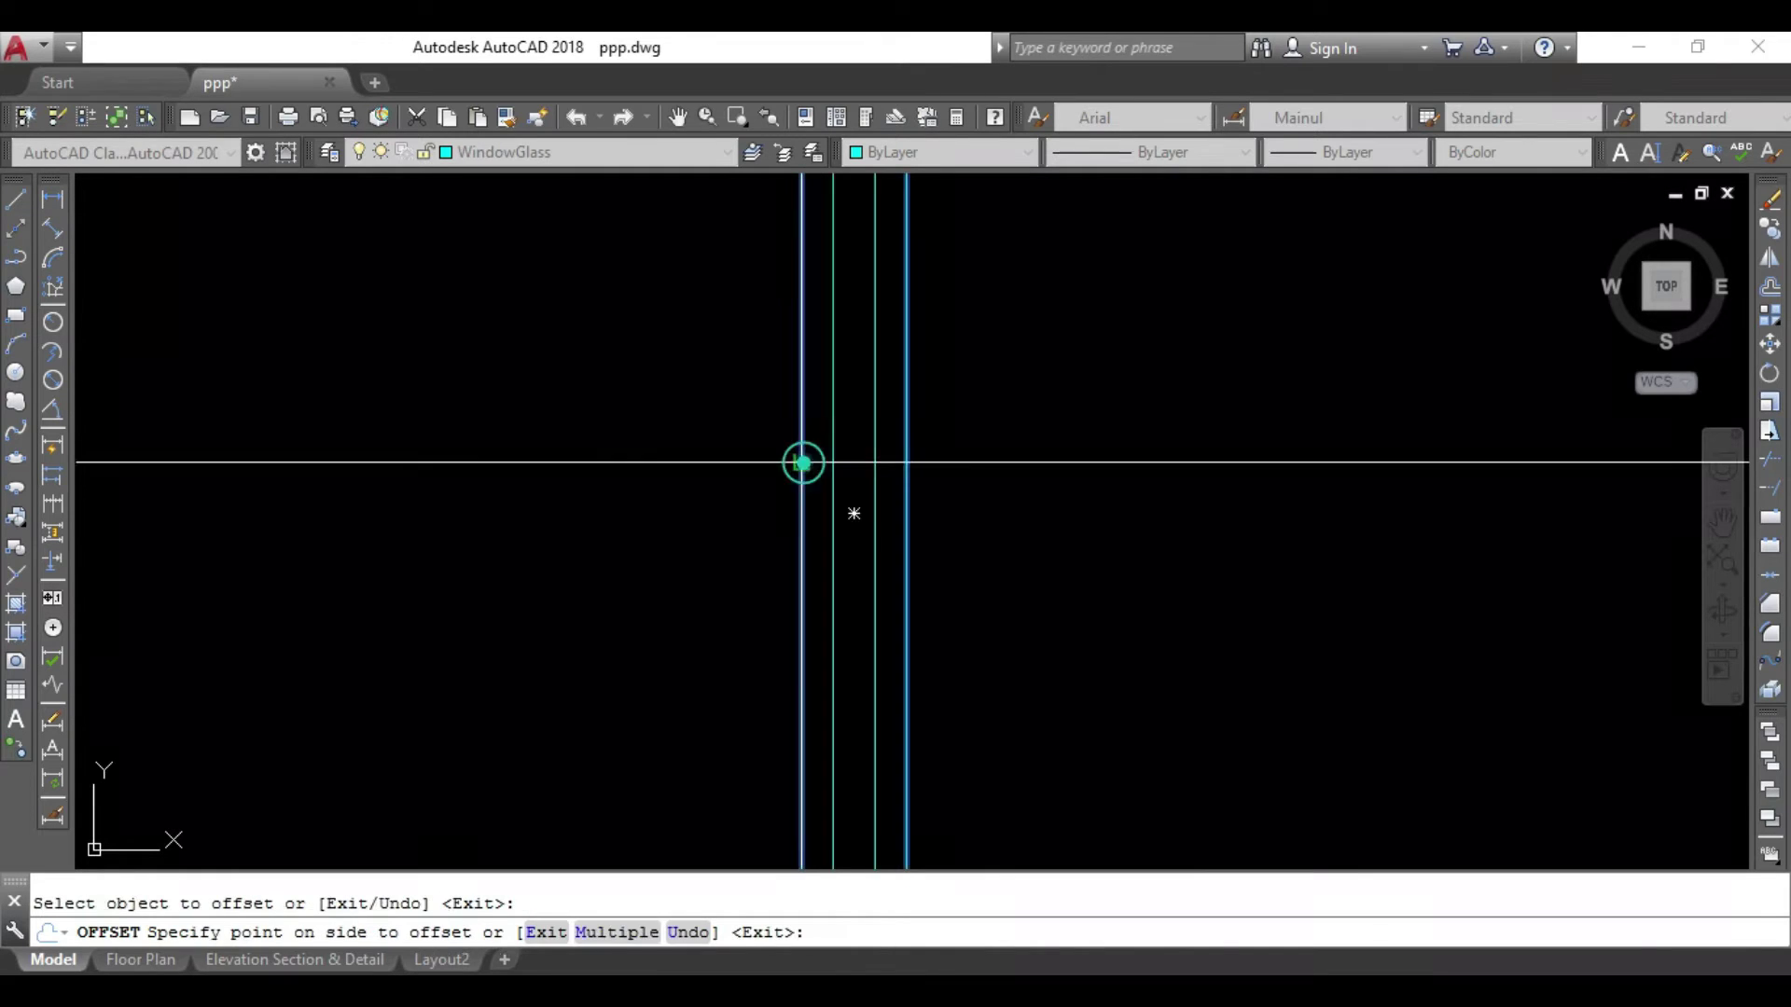
left_click(853, 513)
scroll(619, 555, "down", 3)
middle_click_drag(709, 559, 747, 596)
scroll(697, 434, "up", 5)
left_click(697, 434)
left_click(684, 479)
scroll(635, 507, "down", 3)
scroll(1170, 499, "up", 2)
scroll(1150, 471, "up", 3)
left_click(1160, 470)
left_click(1143, 512)
End the offset and zoom in on the wall corner.
scroll(774, 489, "down", 3)
middle_click_drag(772, 488, 728, 432)
scroll(727, 432, "down", 3)
middle_click_drag(1007, 709, 986, 407)
scroll(987, 407, "down", 2)
middle_click_drag(974, 568, 1007, 607)
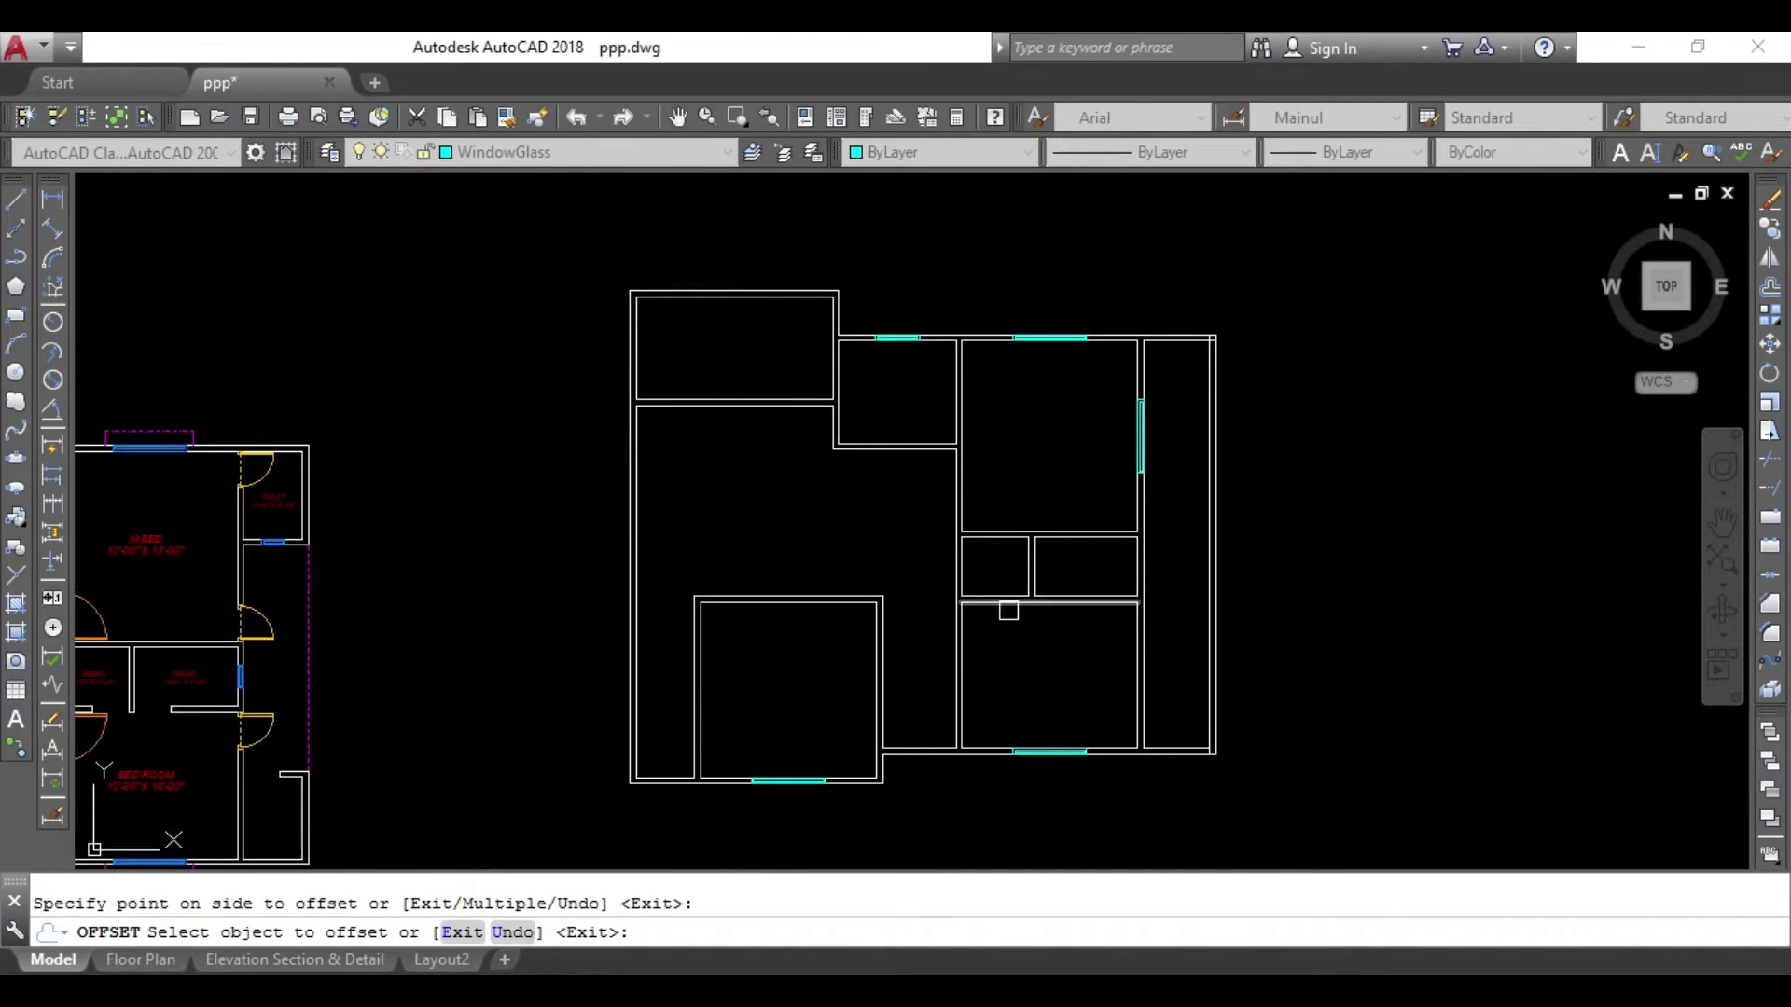
middle_click_drag(908, 635, 1065, 619)
key("Escape")
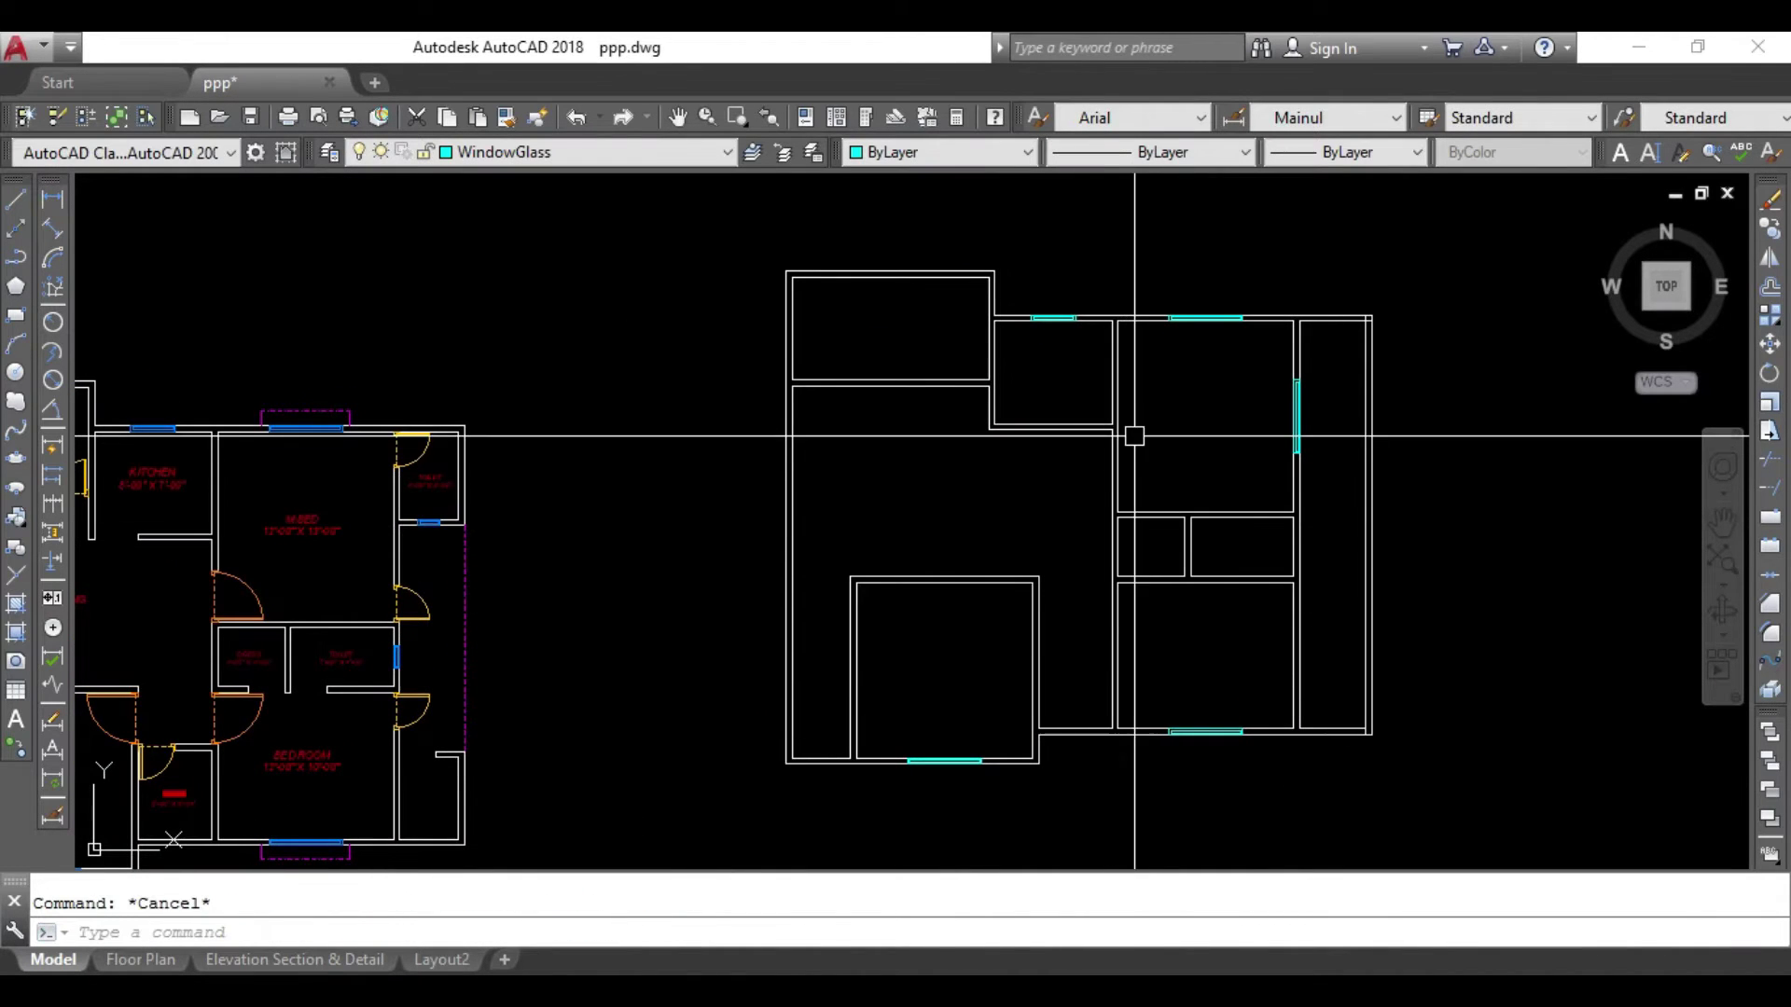
scroll(1132, 520, "up", 4)
mouse_move(1132, 524)
middle_mouse_down()
mouse_move(1131, 568)
mouse_move(1095, 516)
mouse_move(1079, 400)
middle_mouse_up()
scroll(899, 523, "up", 4)
middle_click_drag(899, 523, 1071, 563)
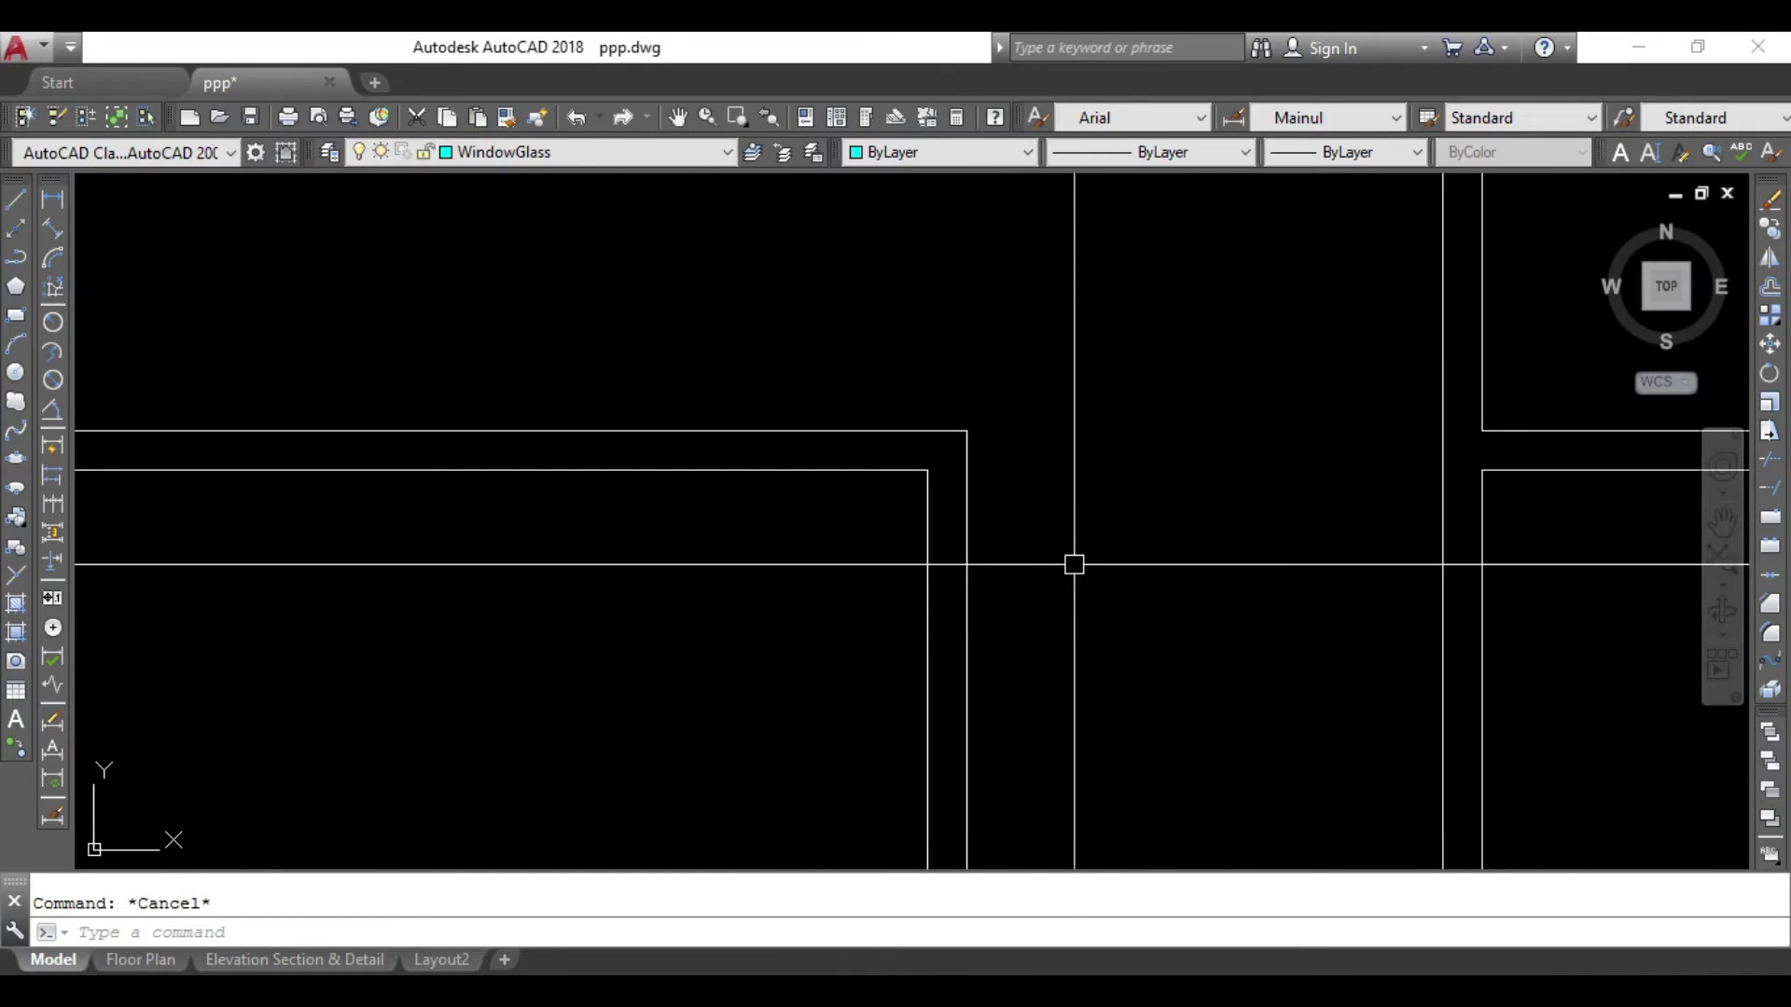
Make D1 the current layer.
left_click(561, 154)
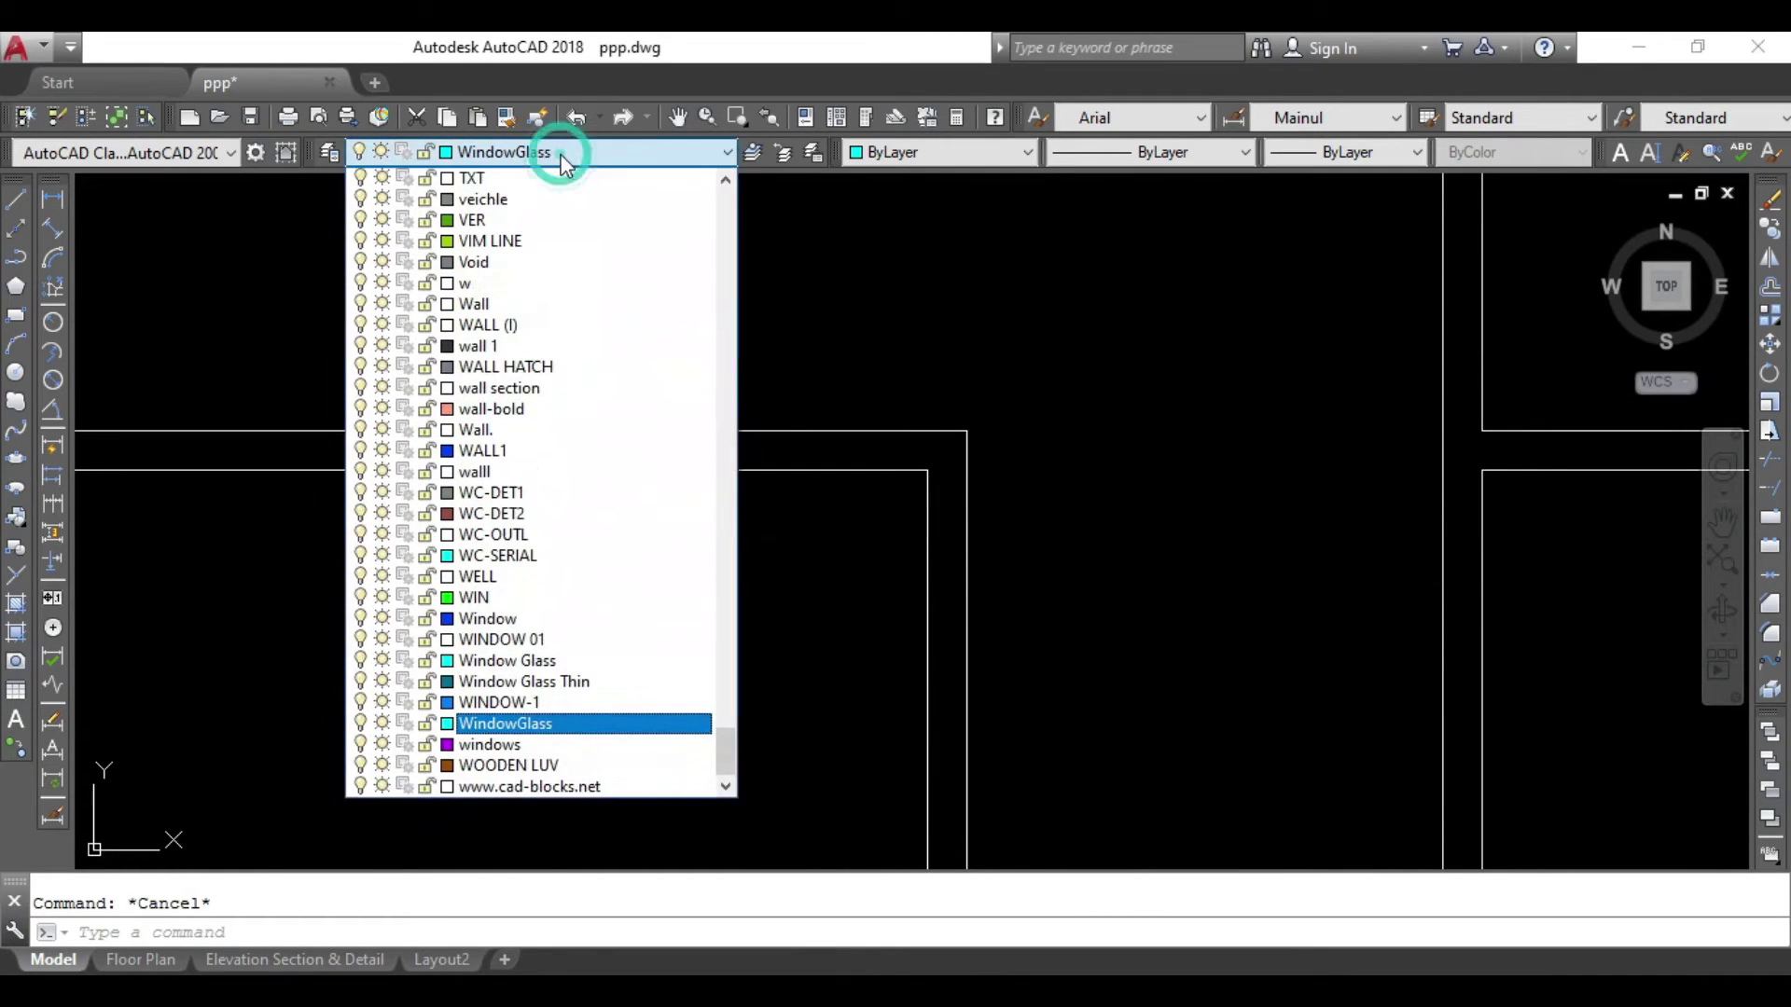
key("d")
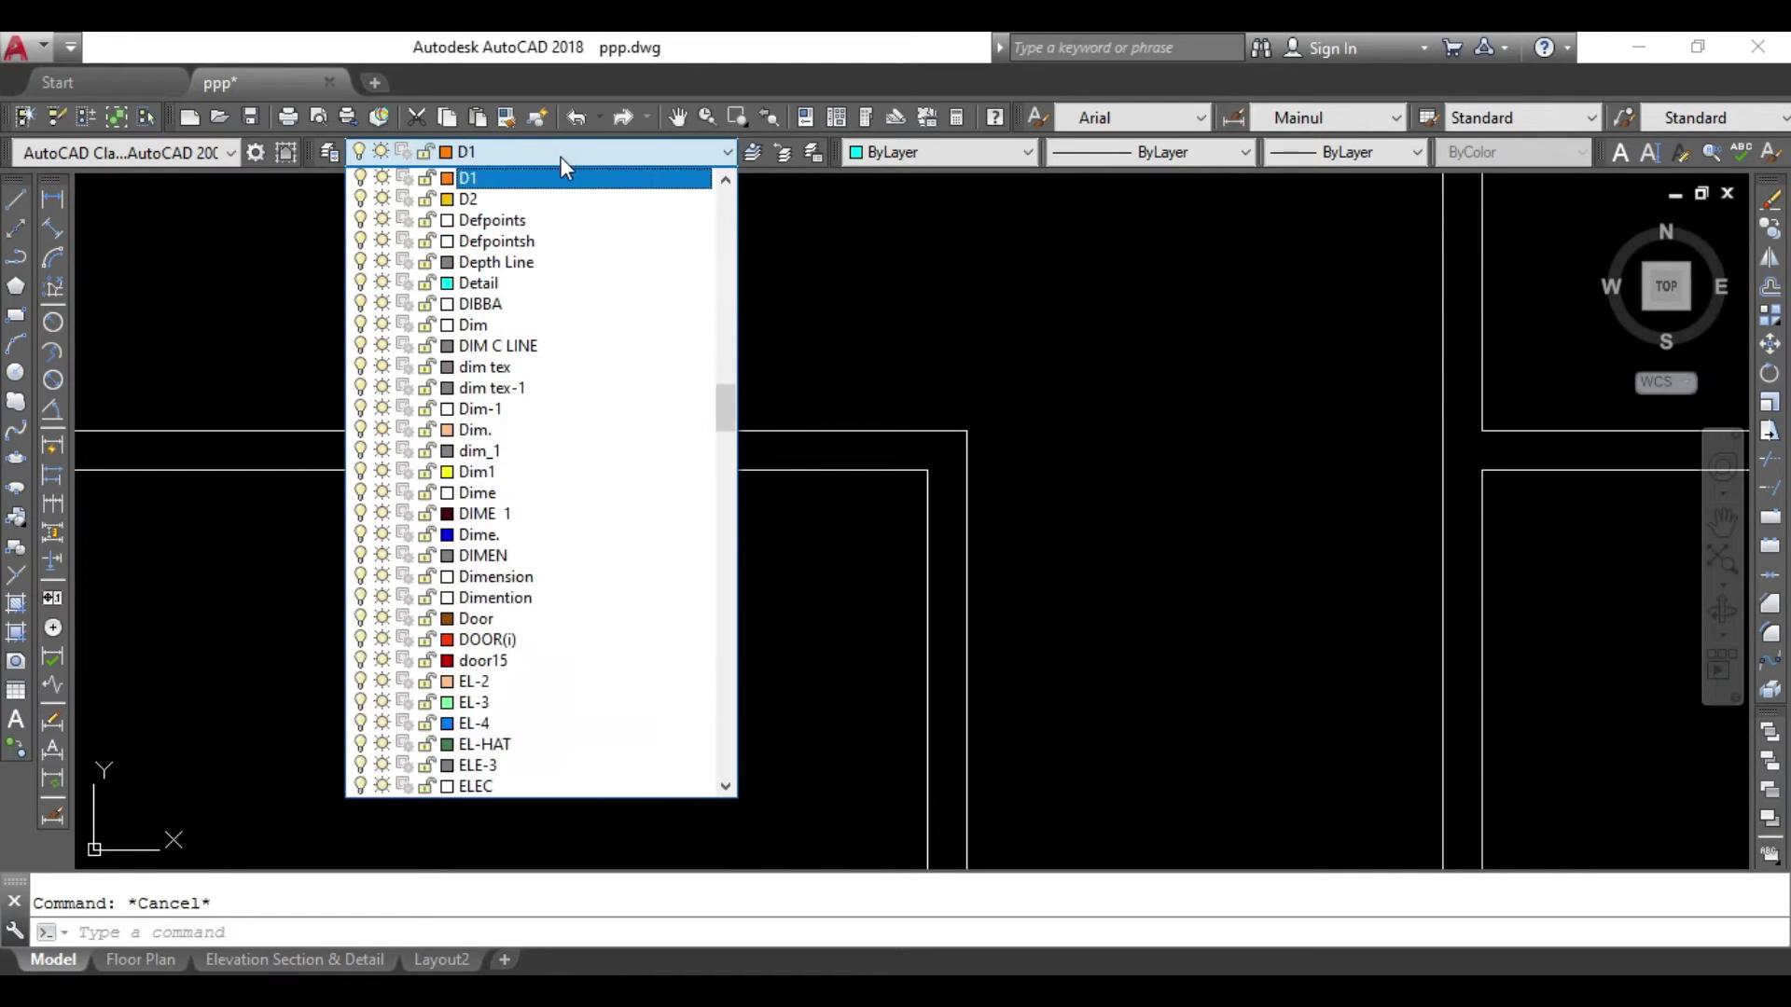
left_click(513, 179)
scroll(767, 420, "down", 3)
scroll(757, 379, "up", 2)
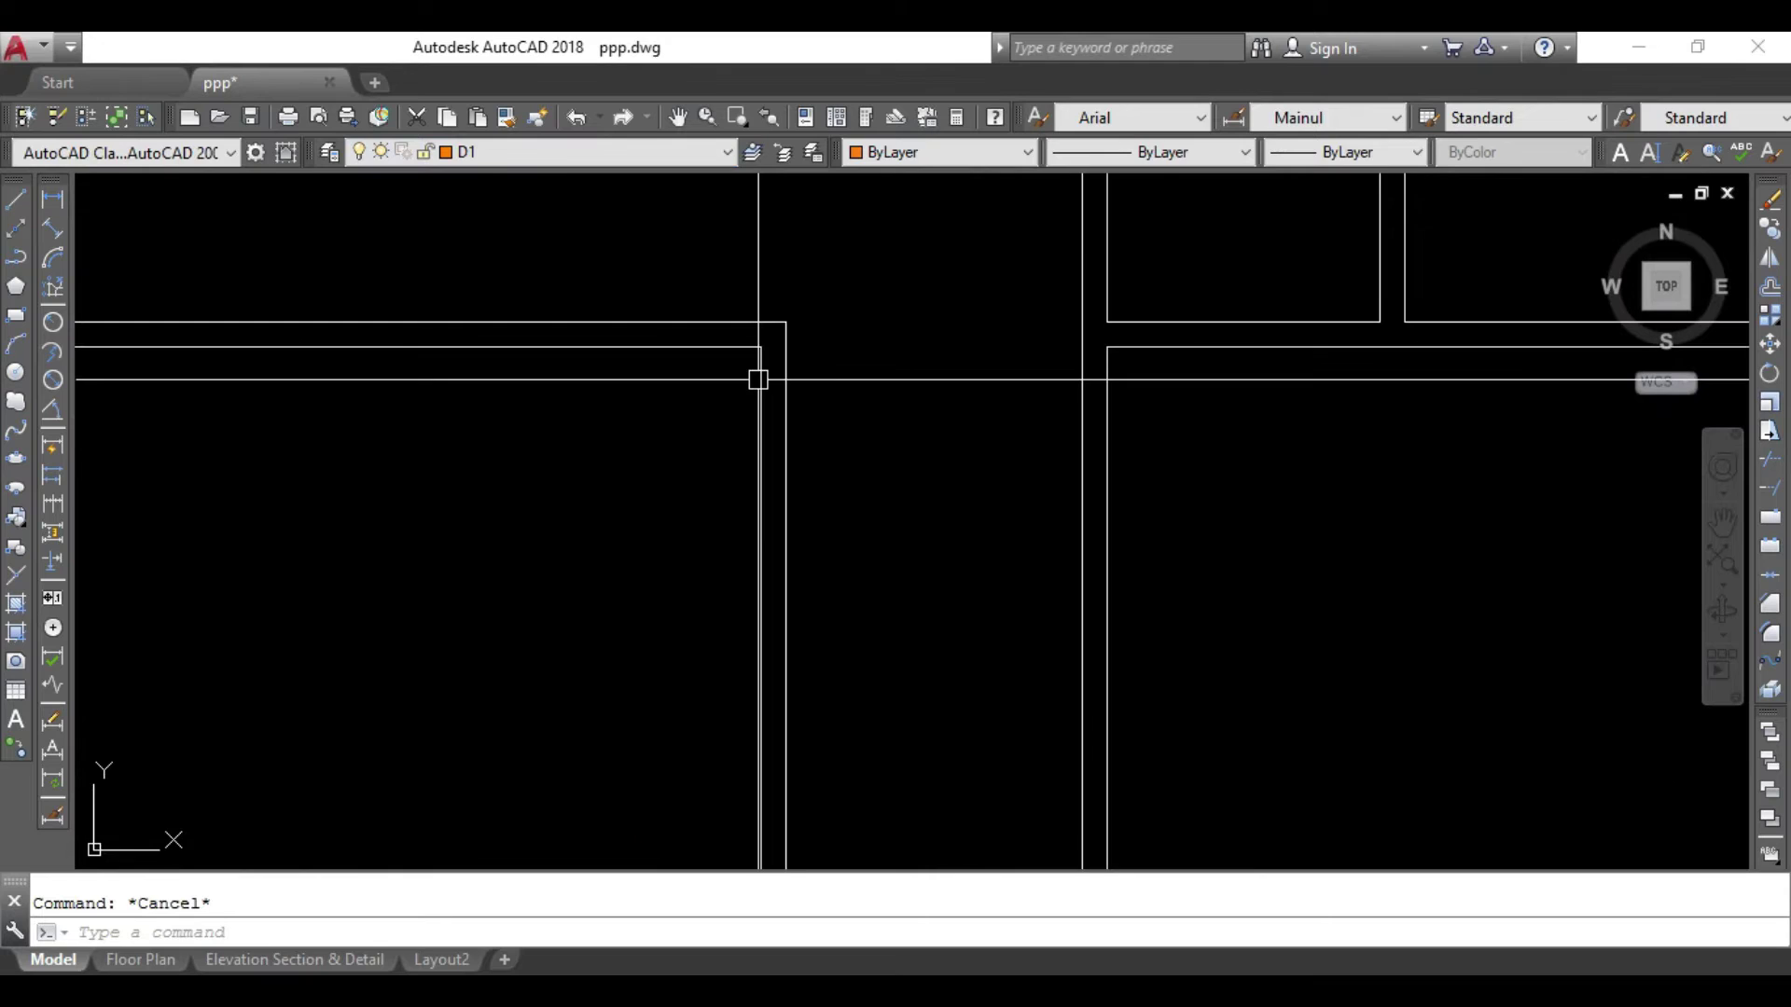
Offset a wall line 3'-4" to mark the first door opening.
key("Return")
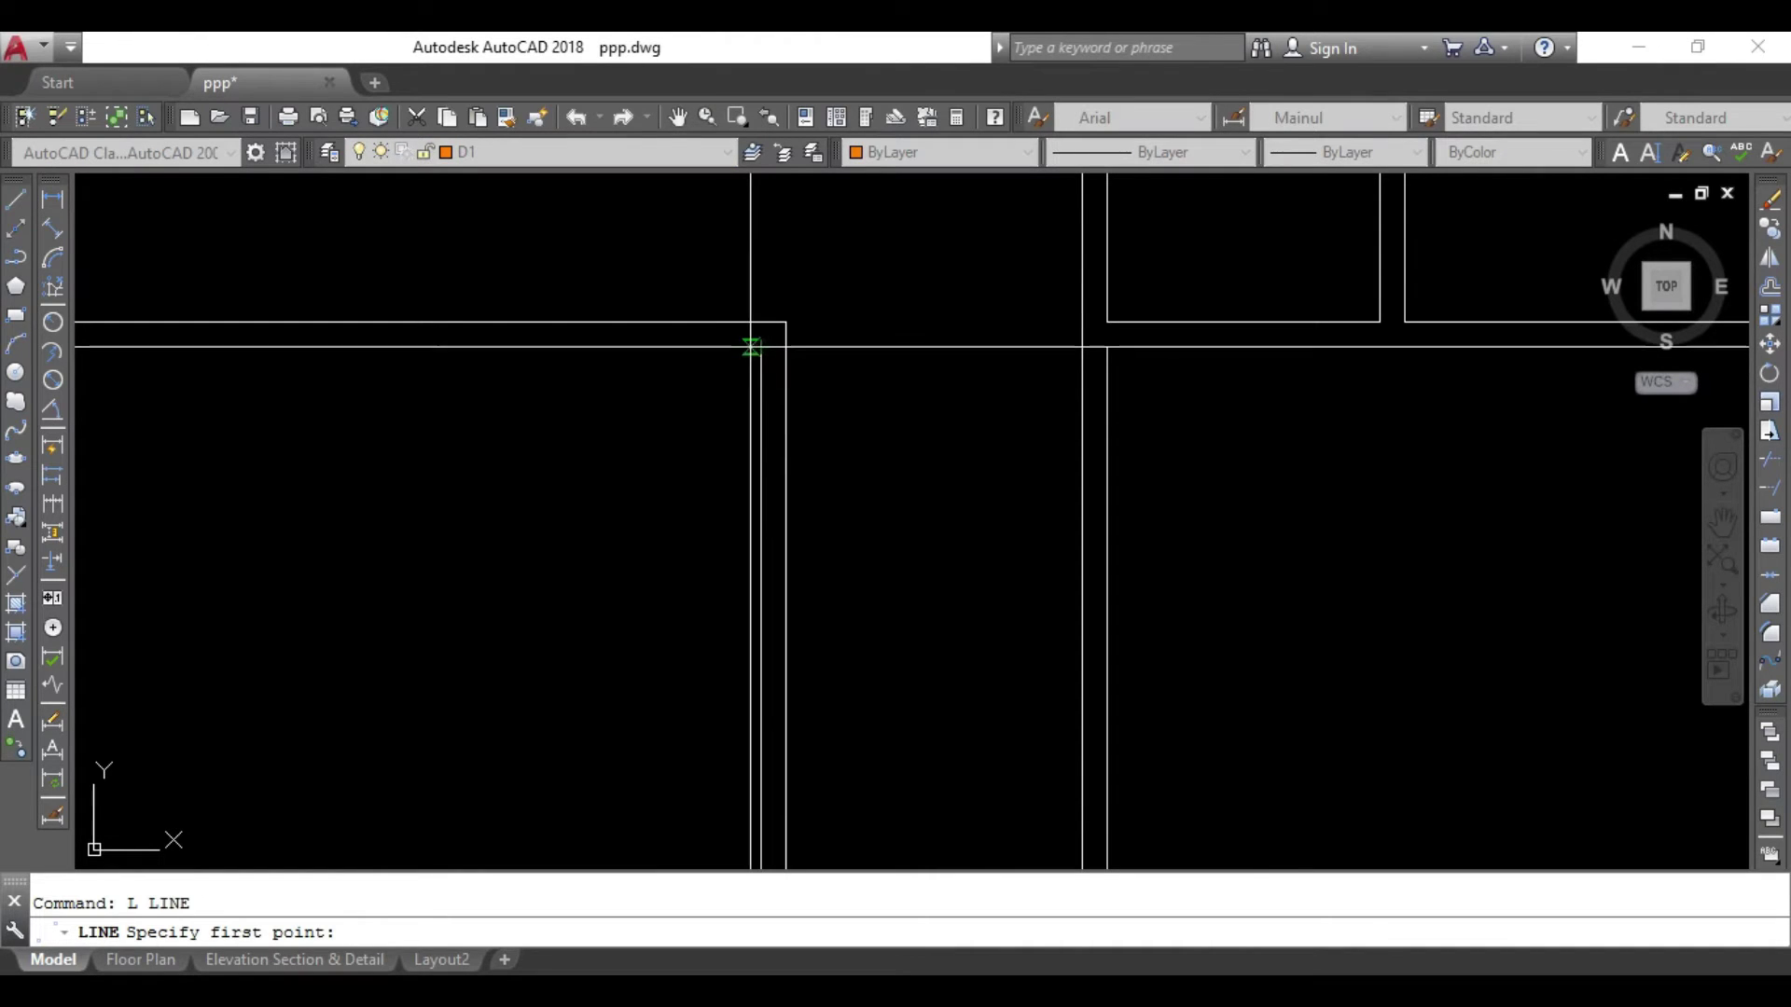
key("Escape")
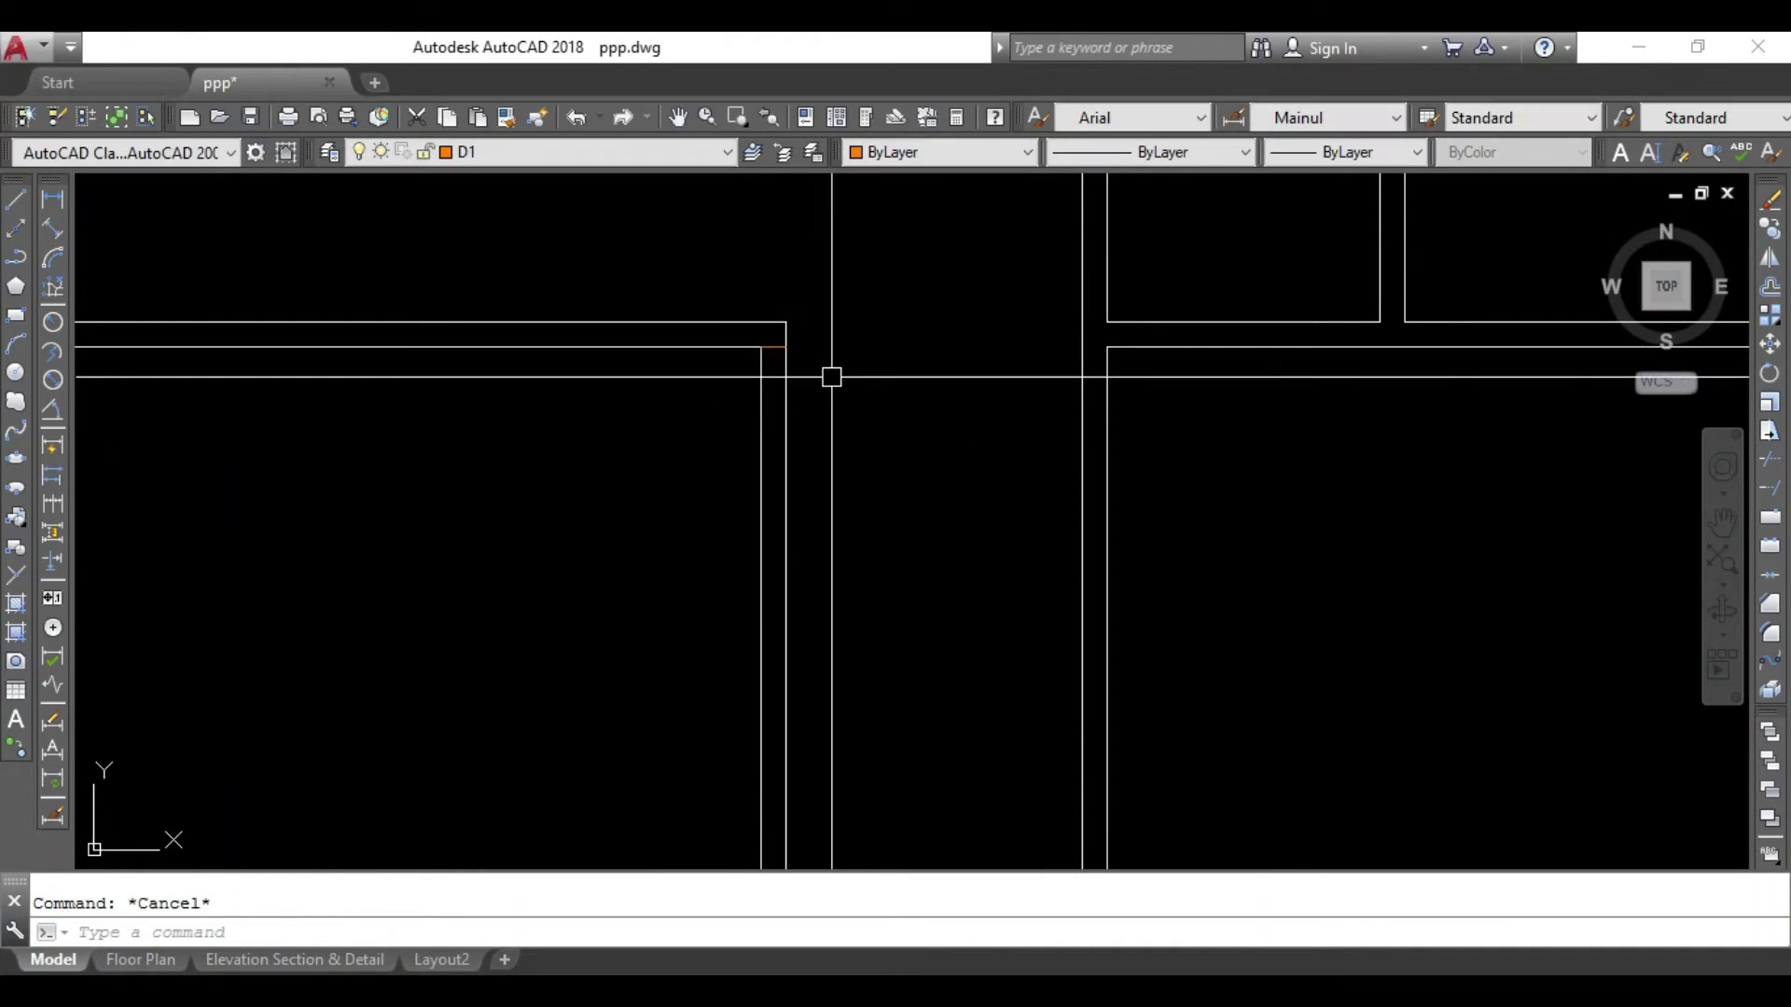
scroll(795, 360, "up", 2)
scroll(793, 396, "up", 2)
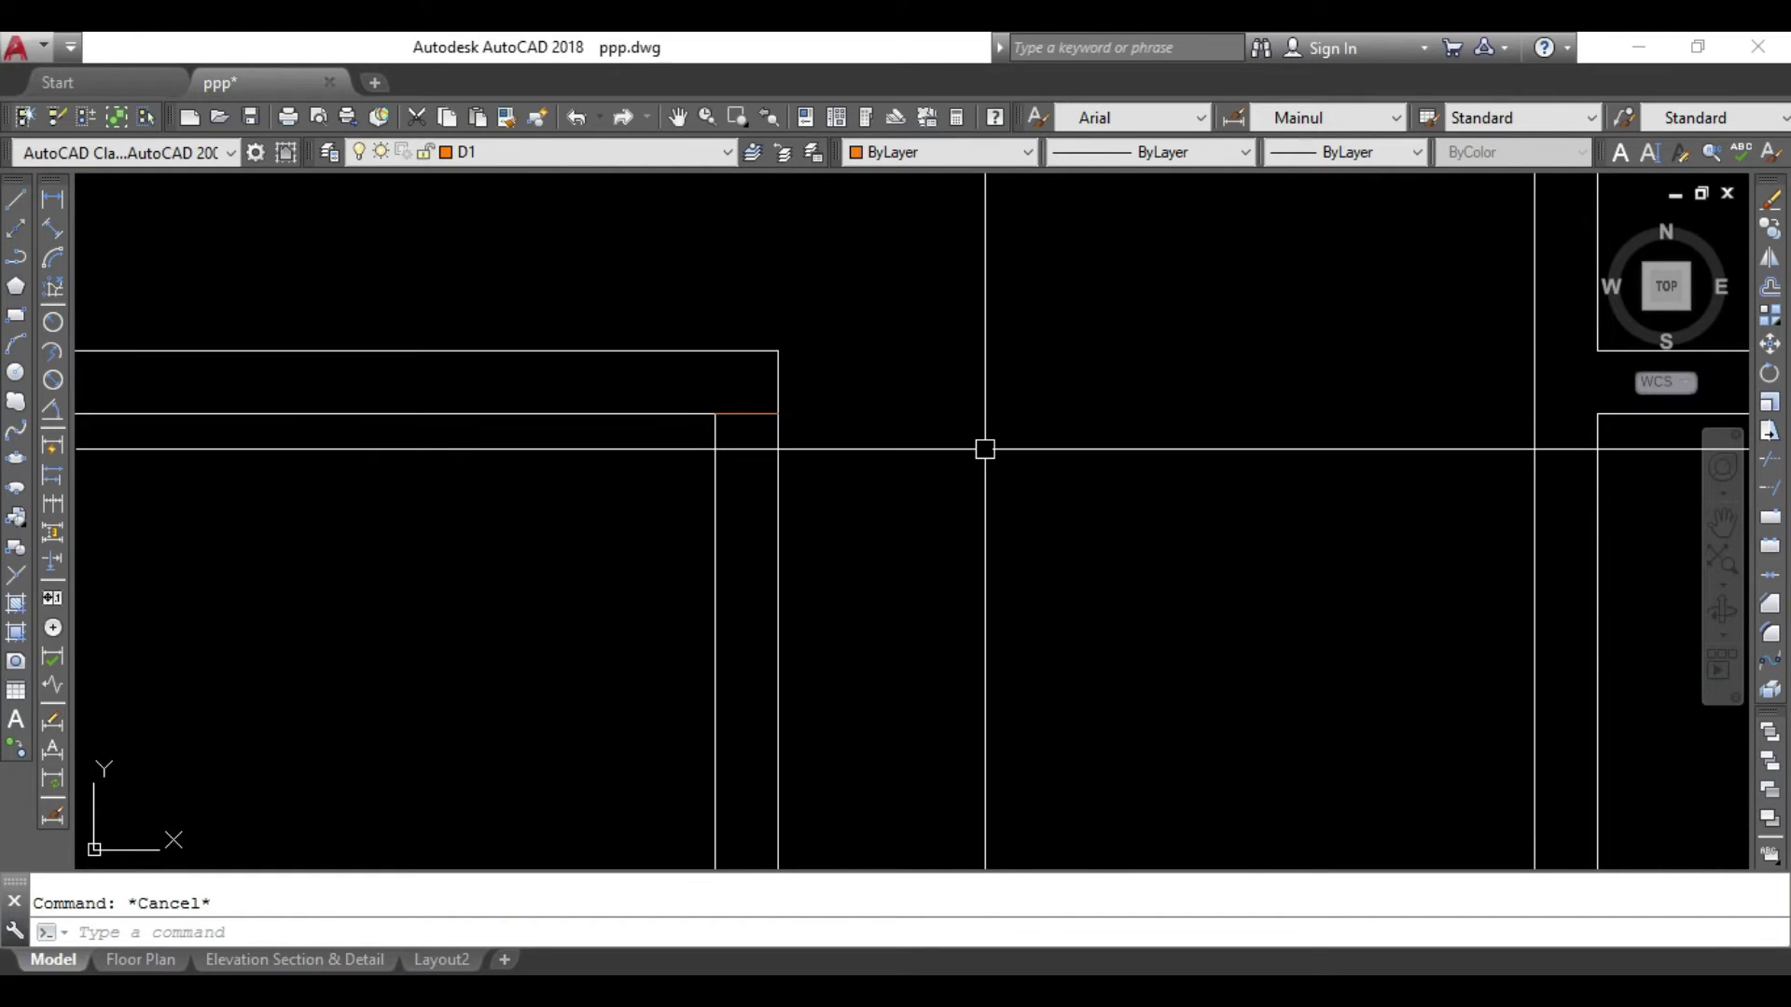
type("o")
key("Return")
type("3'4")
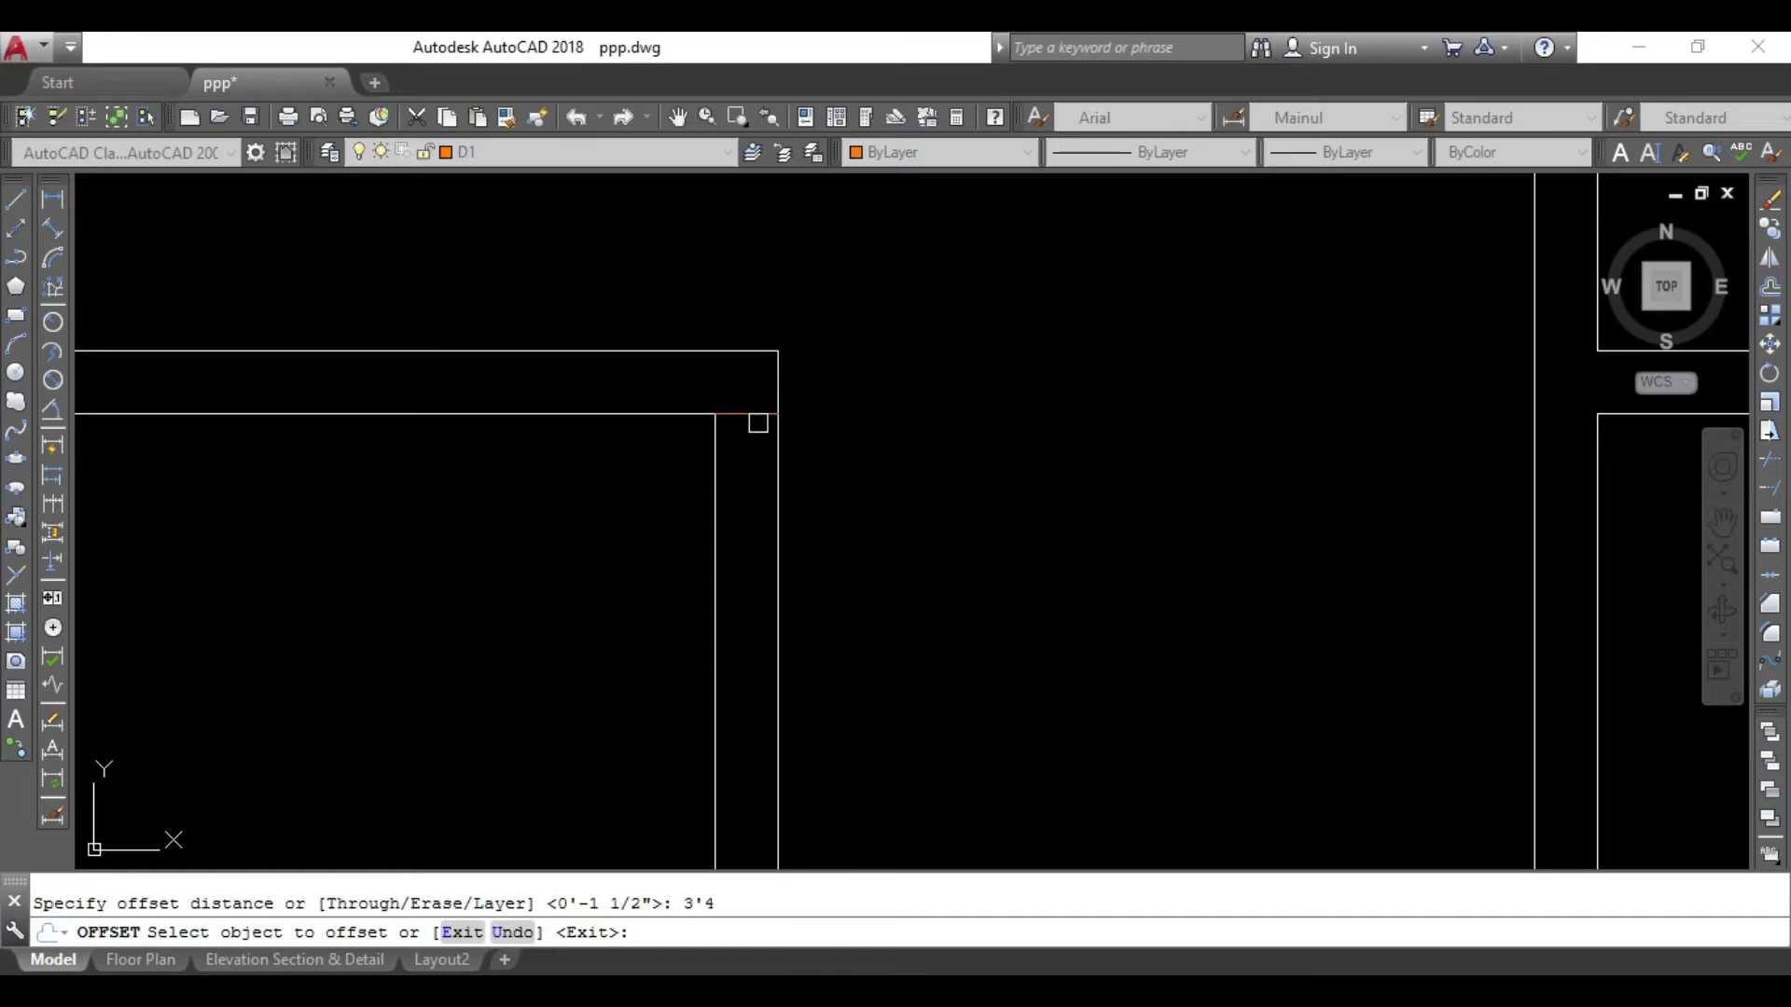
left_click(747, 411)
scroll(973, 502, "down", 5)
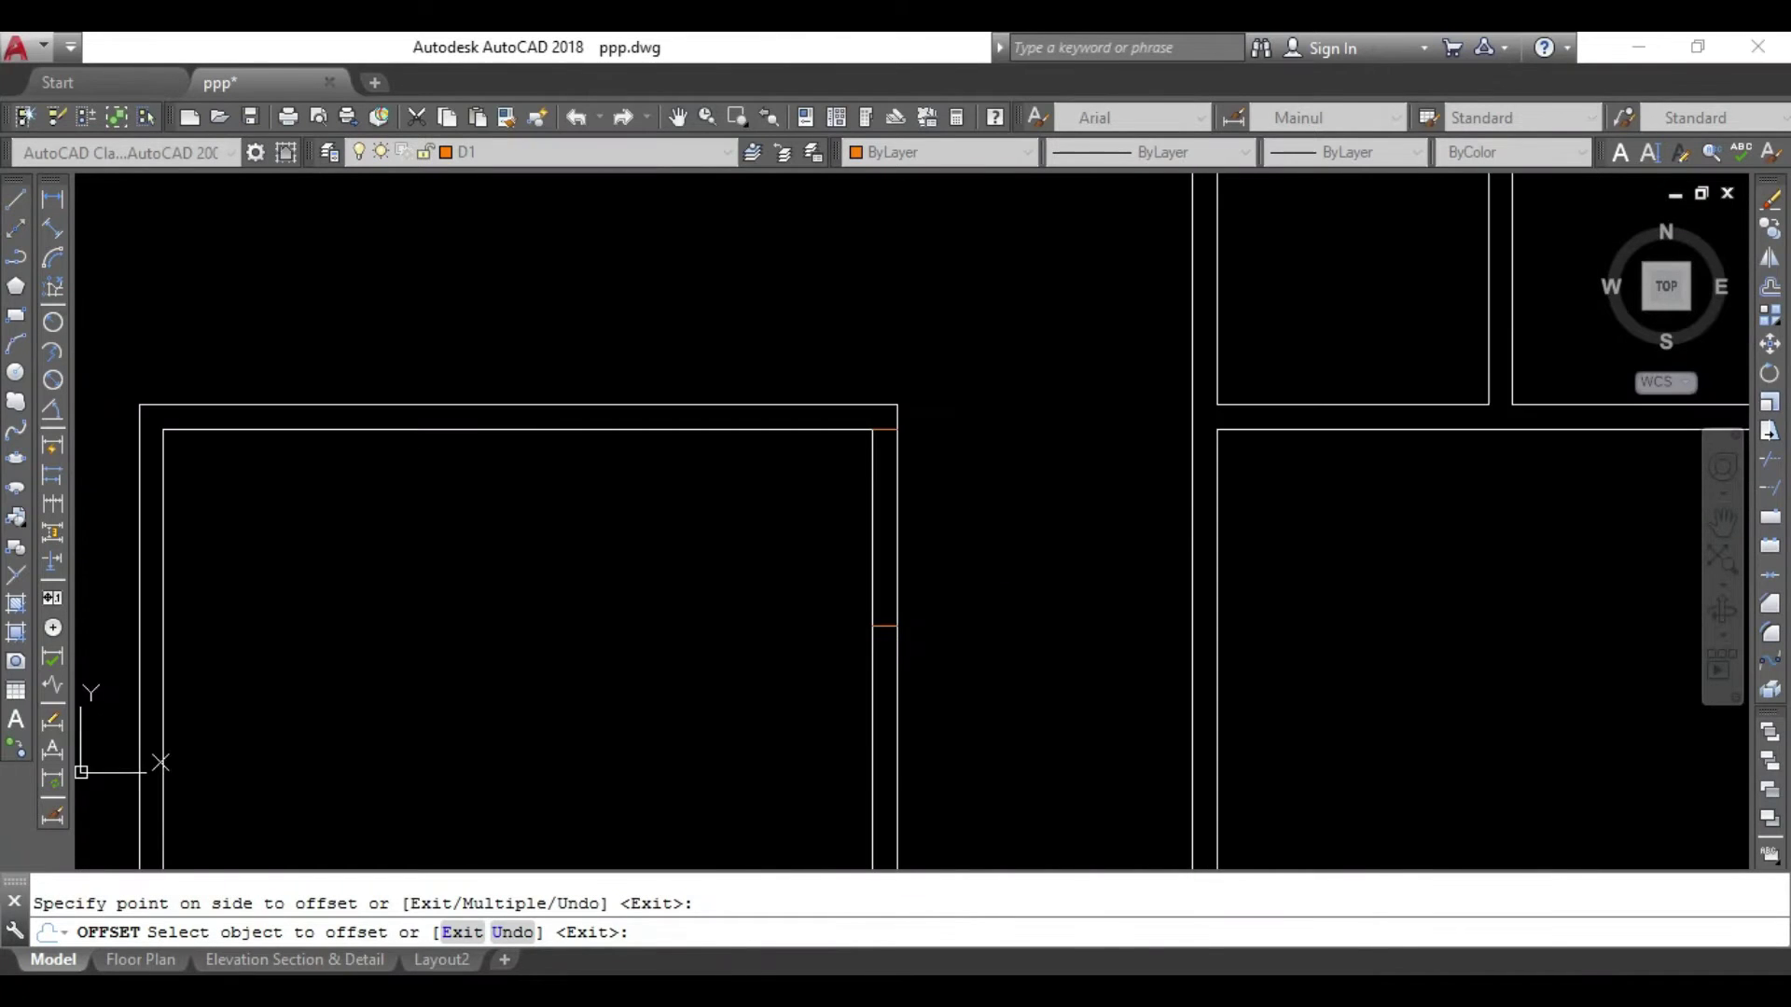
middle_click_drag(973, 503, 970, 545)
key("Escape")
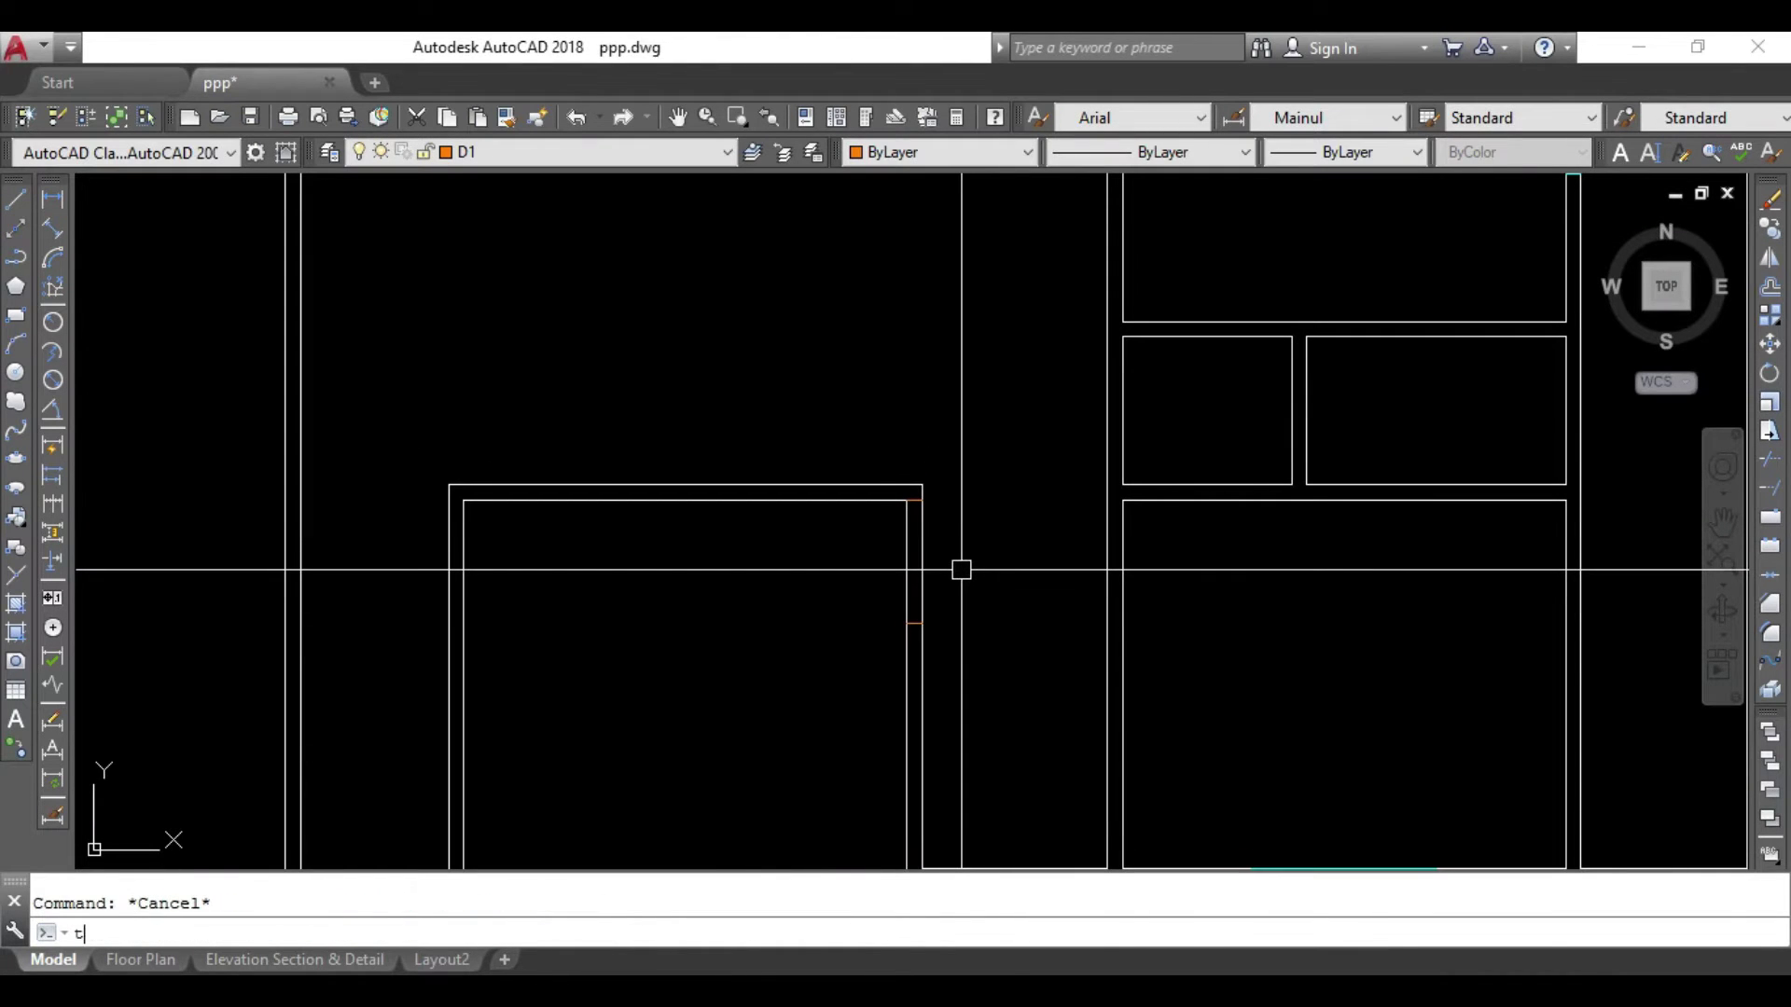
Trim the wall lines inside the first 3'-4" opening.
type("r")
key("Return")
key("Return")
left_click_drag(970, 522, 947, 544)
scroll(1011, 556, "down", 2)
mouse_move(1011, 555)
middle_mouse_down()
mouse_move(892, 523)
mouse_move(847, 640)
mouse_move(875, 516)
middle_mouse_up()
scroll(859, 612, "up", 4)
key("Escape")
key("Return")
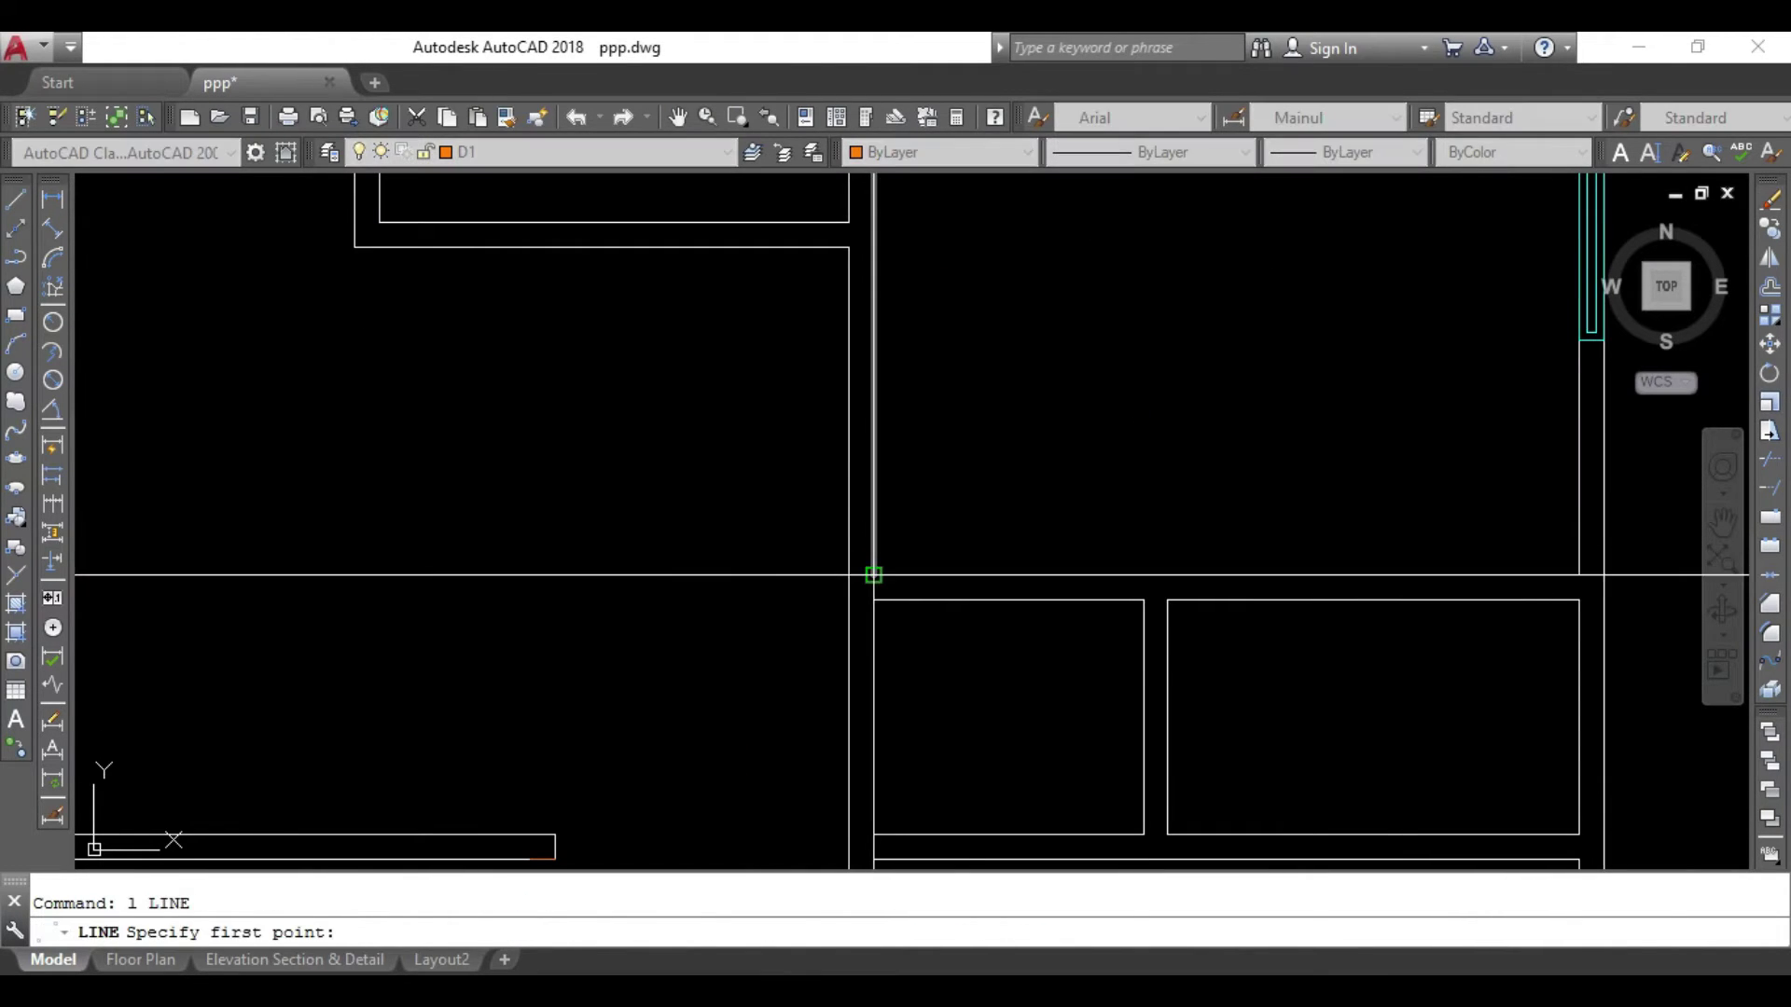
Offset the short wall segment 3'-4" upward to mark the second opening.
key("Escape")
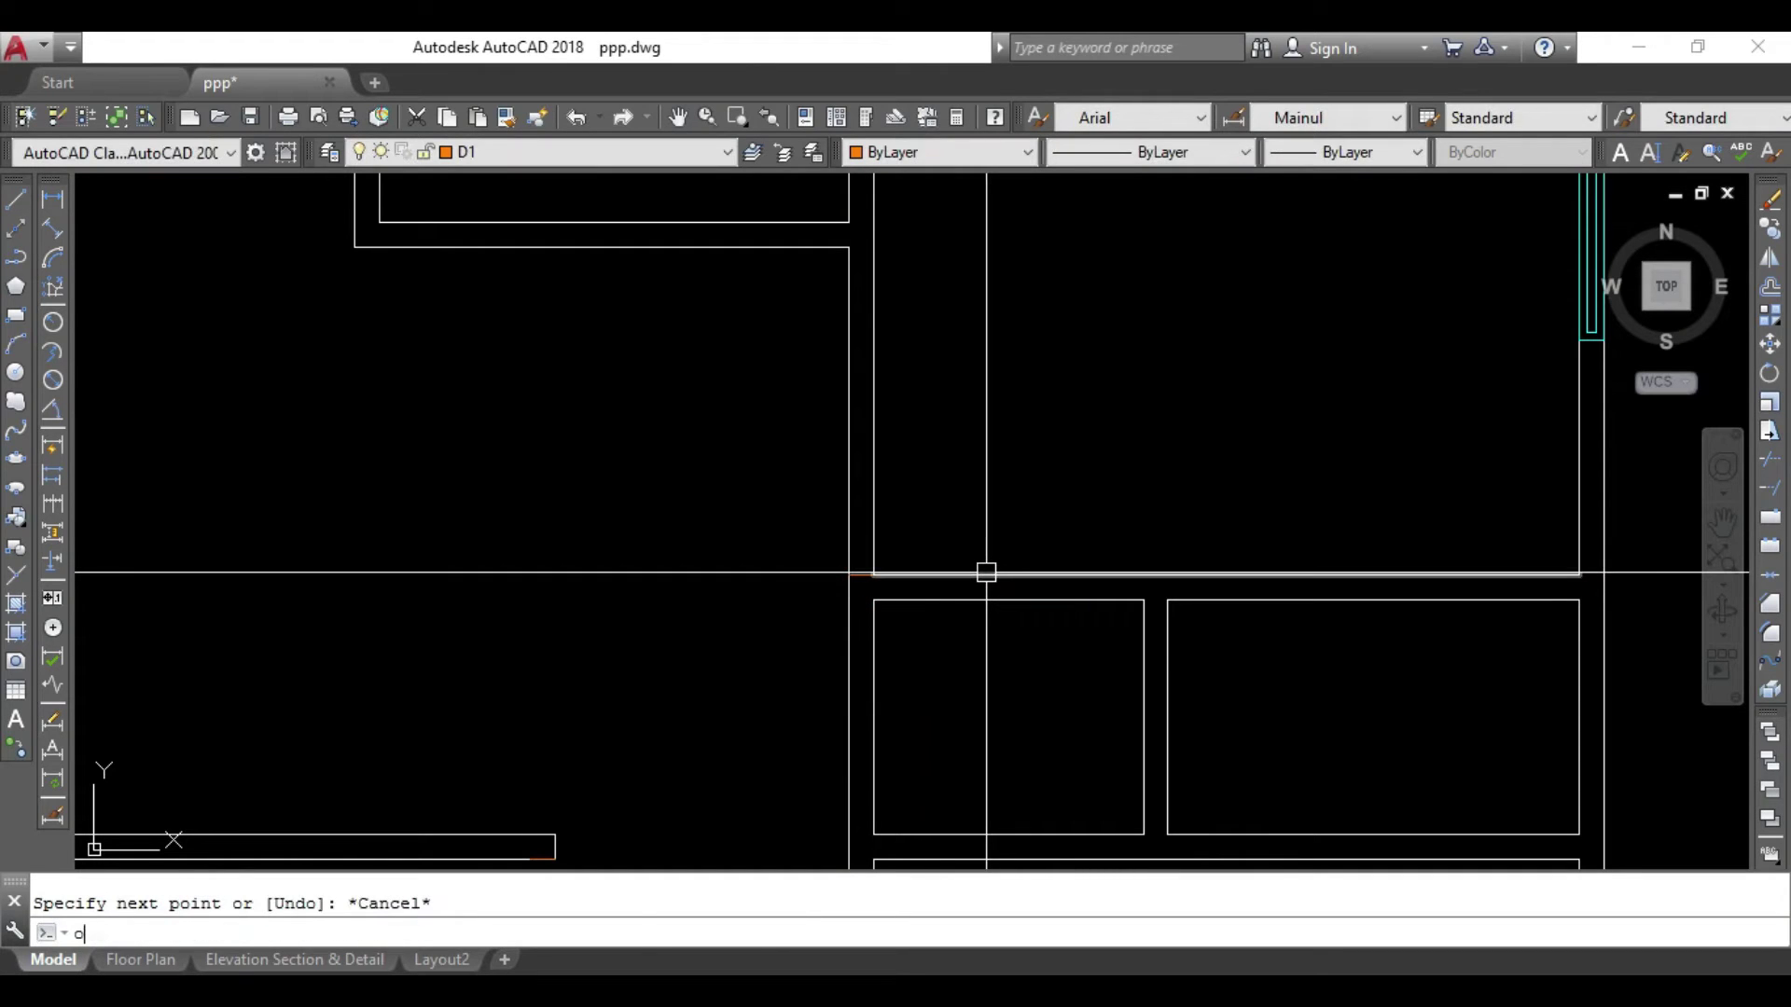
key("Return")
key("Return")
left_click(861, 576)
left_click(814, 492)
key("Escape")
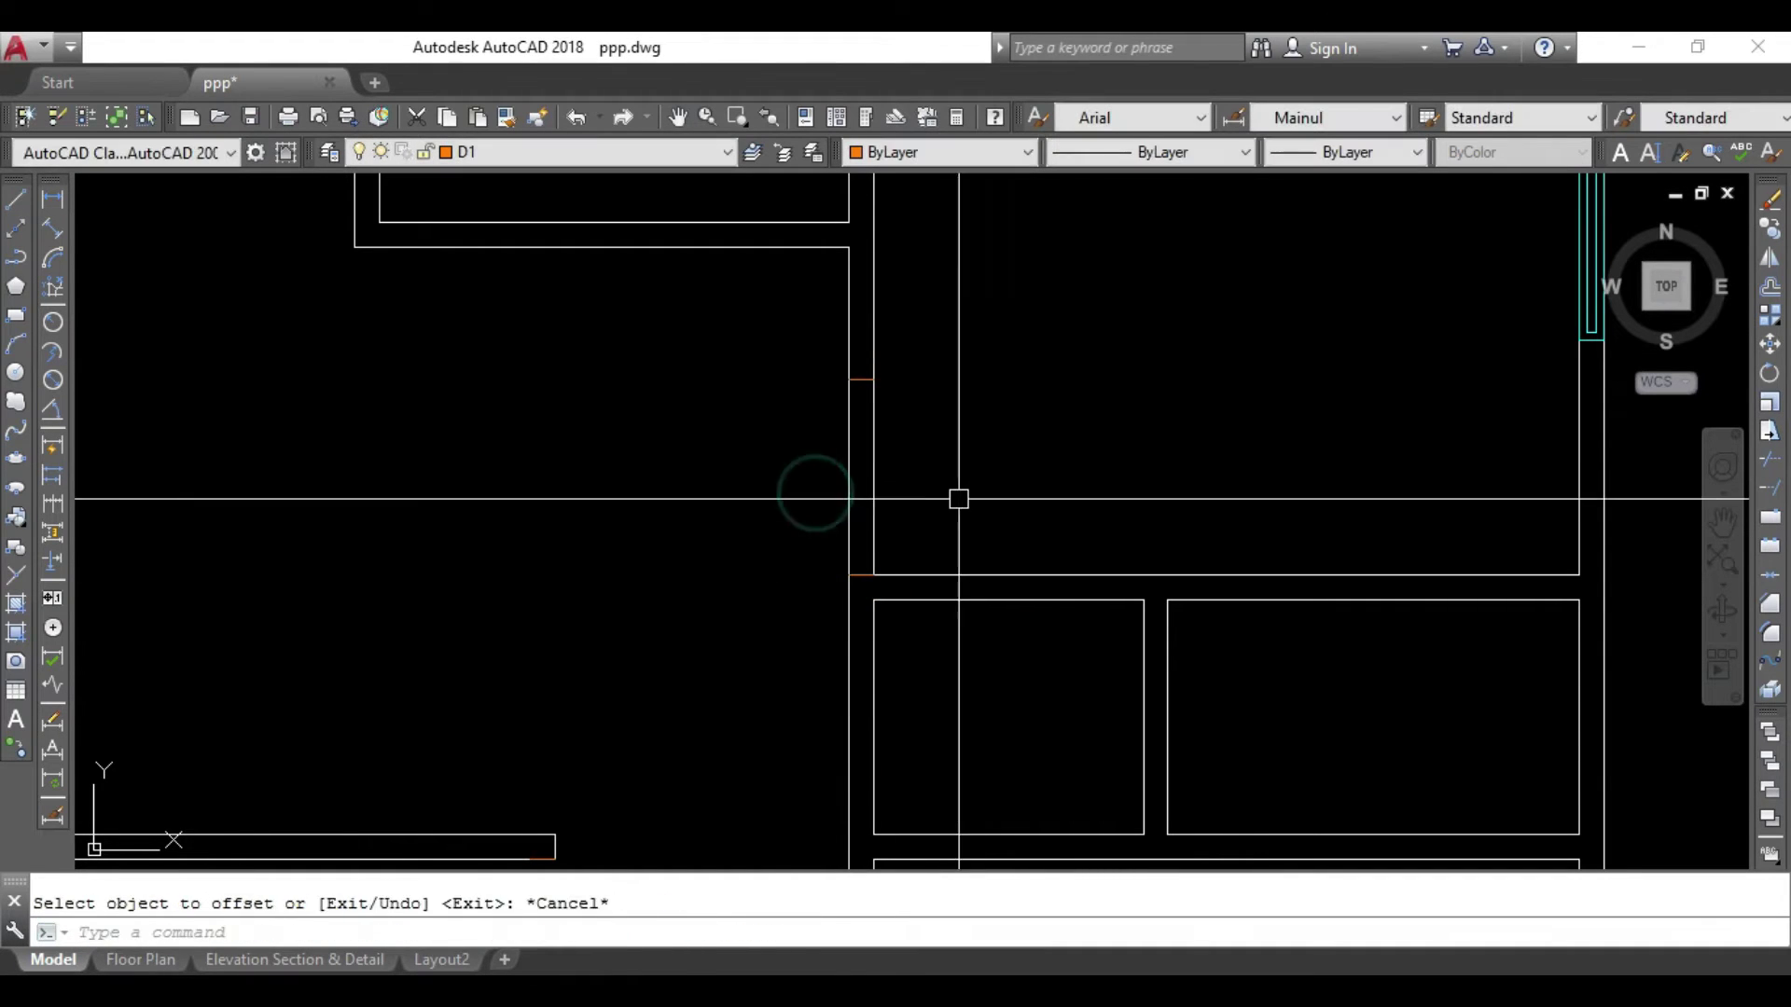
type("tr")
Trim the wall lines to open the second doorway.
key("Return")
key("Return")
left_click(942, 442)
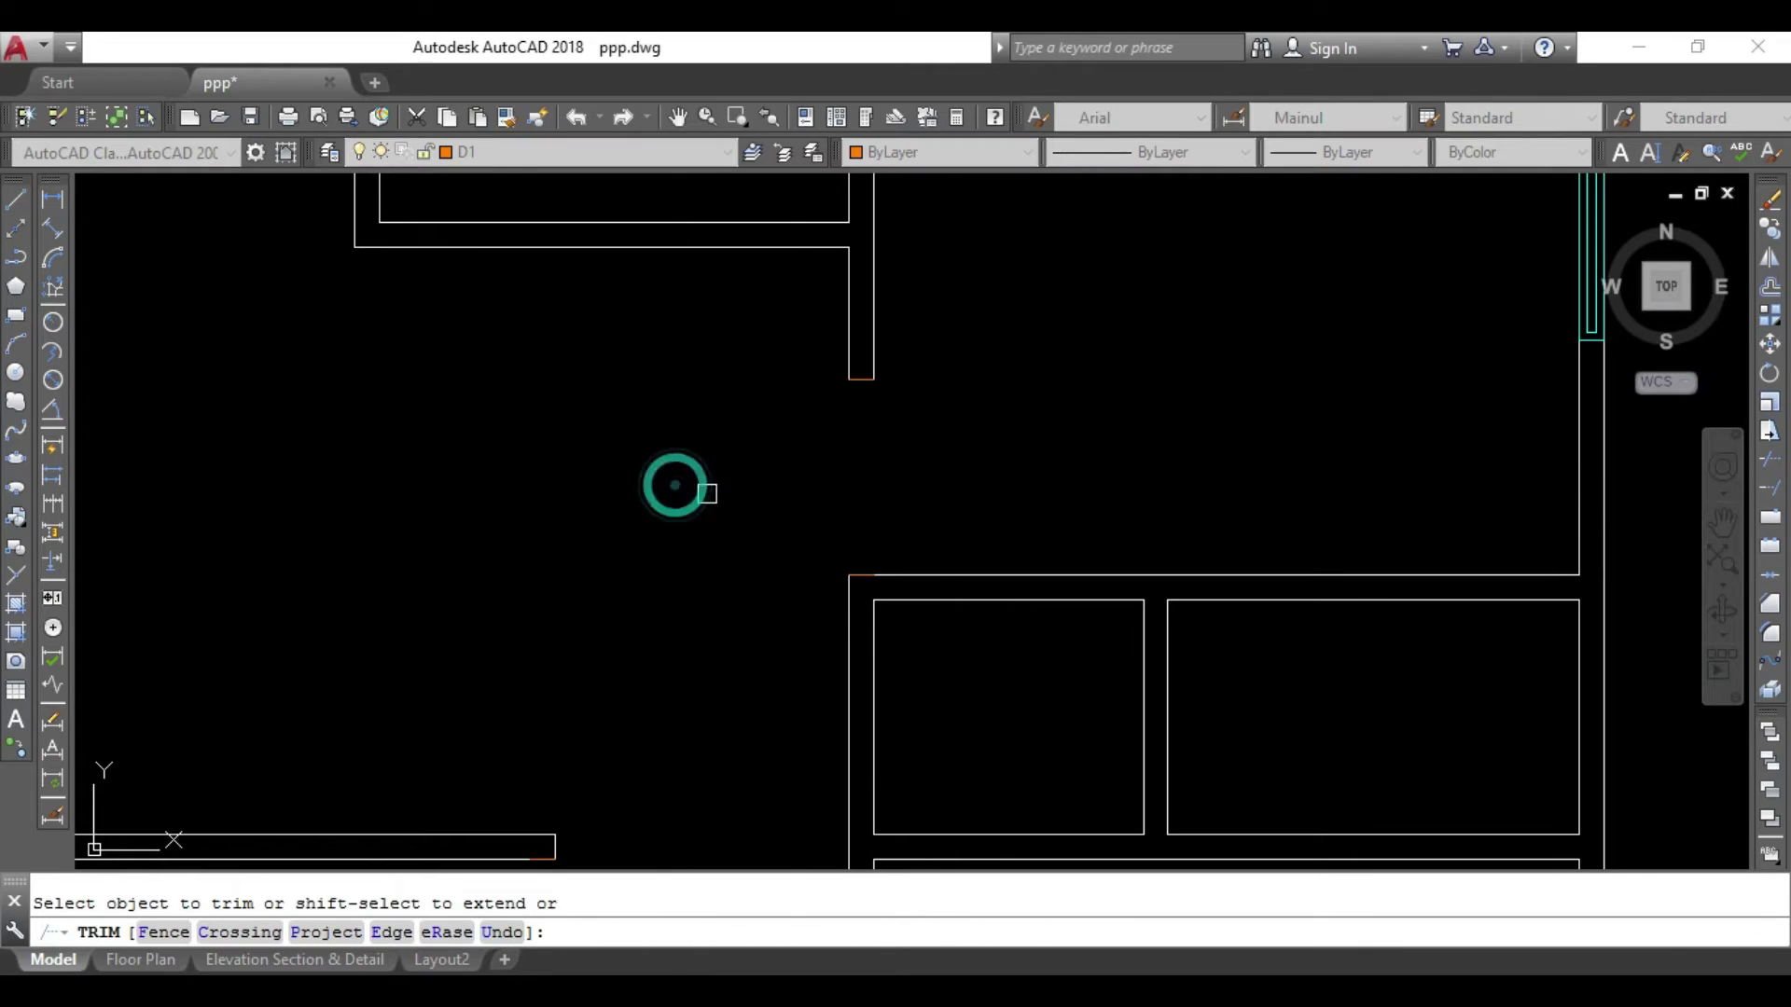
scroll(675, 485, "down", 6)
middle_click_drag(755, 587, 736, 404)
scroll(792, 510, "up", 6)
key("Escape")
Draw a short line across a wall and offset it 3'-4" along the wall.
type("l")
key("Return")
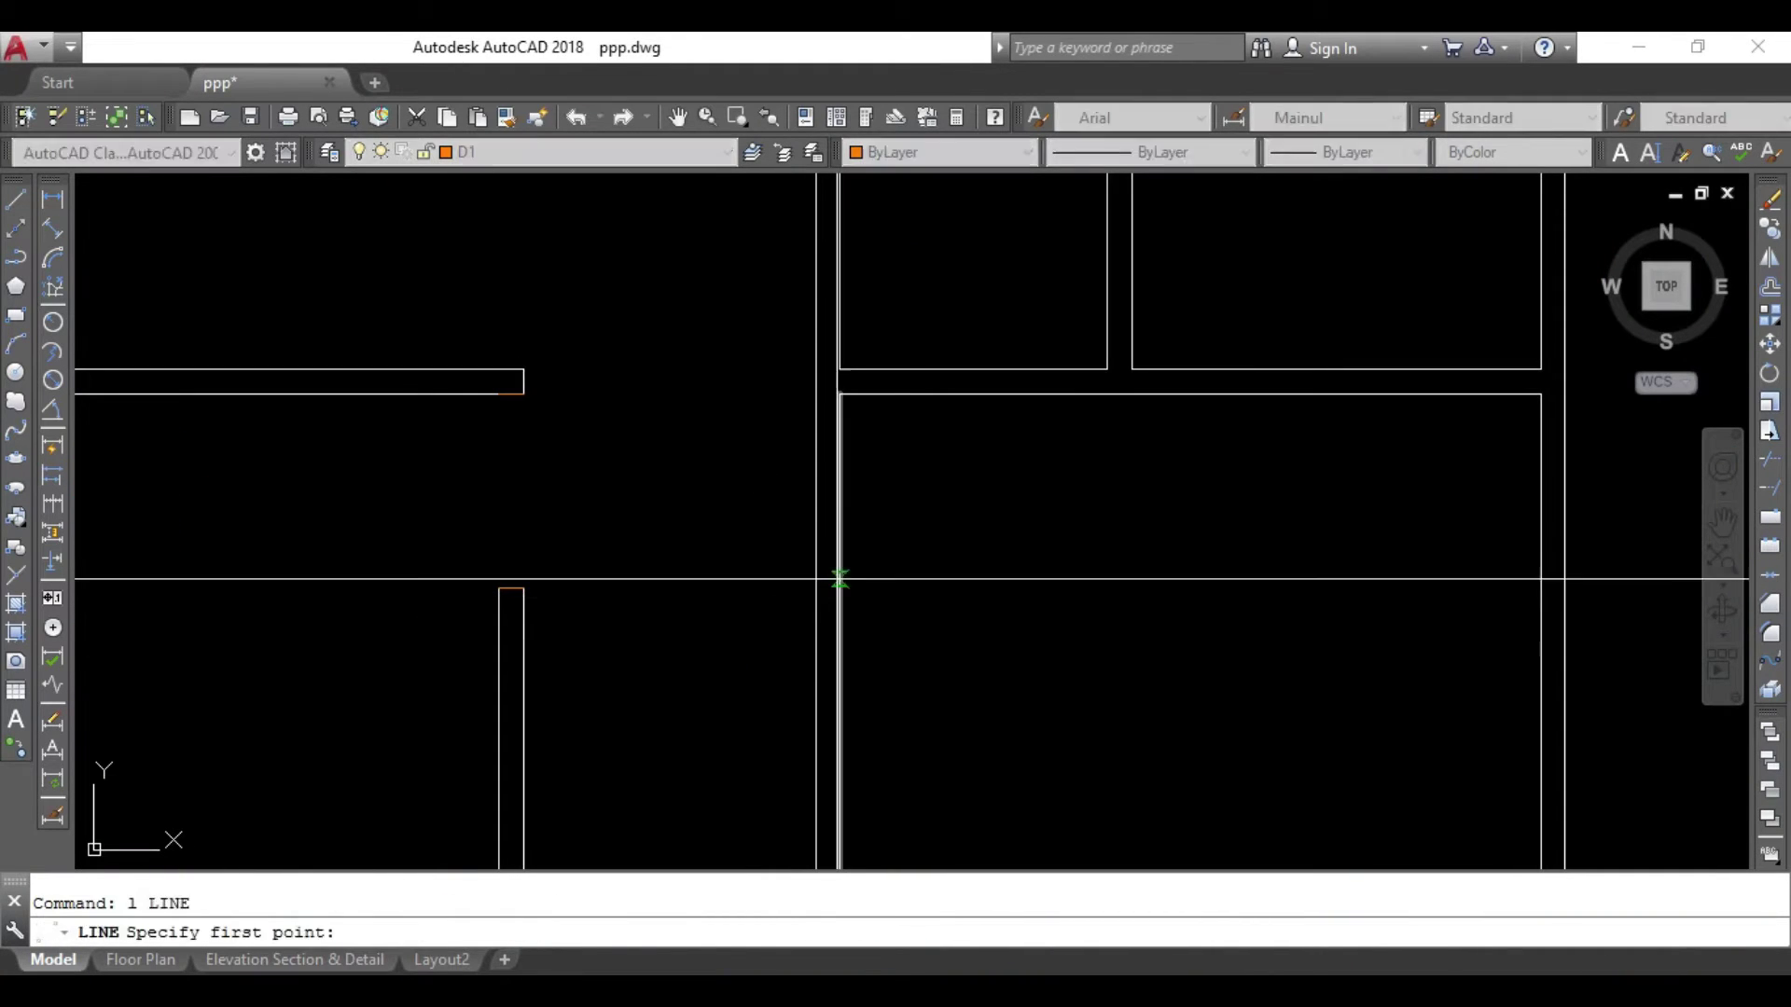
left_click(816, 393)
key("Escape")
key("Return")
key("Return")
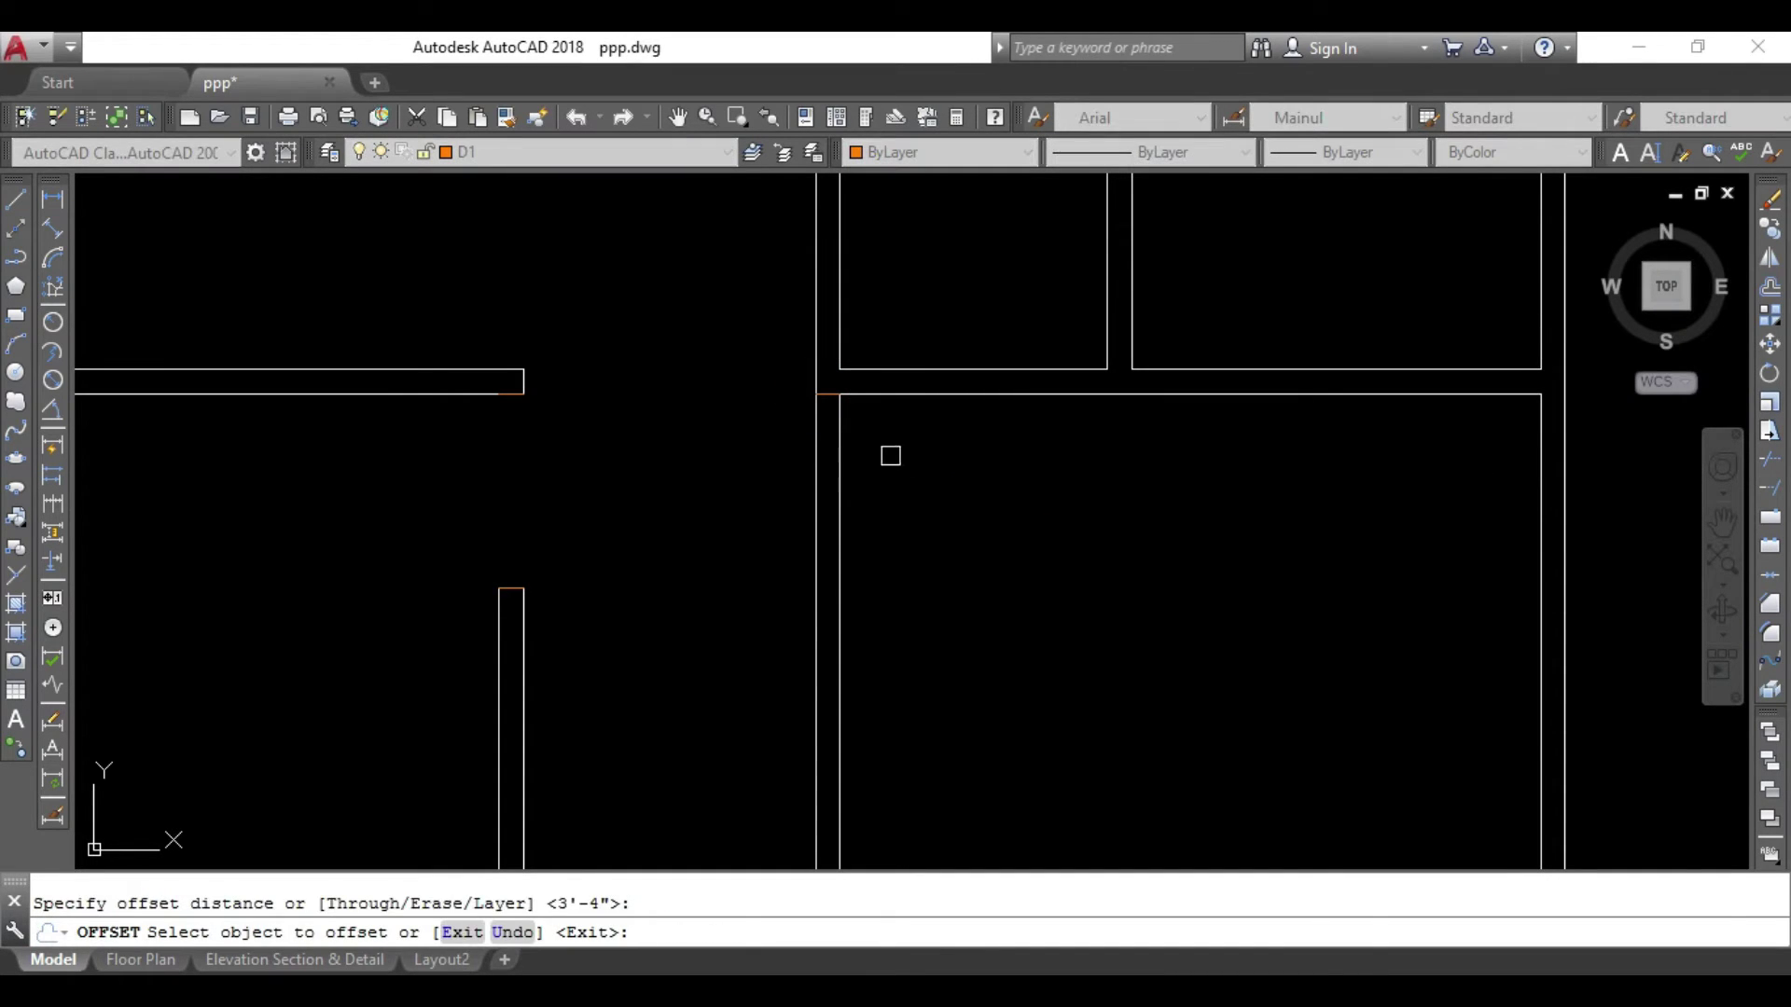
left_click(832, 392)
left_click(920, 571)
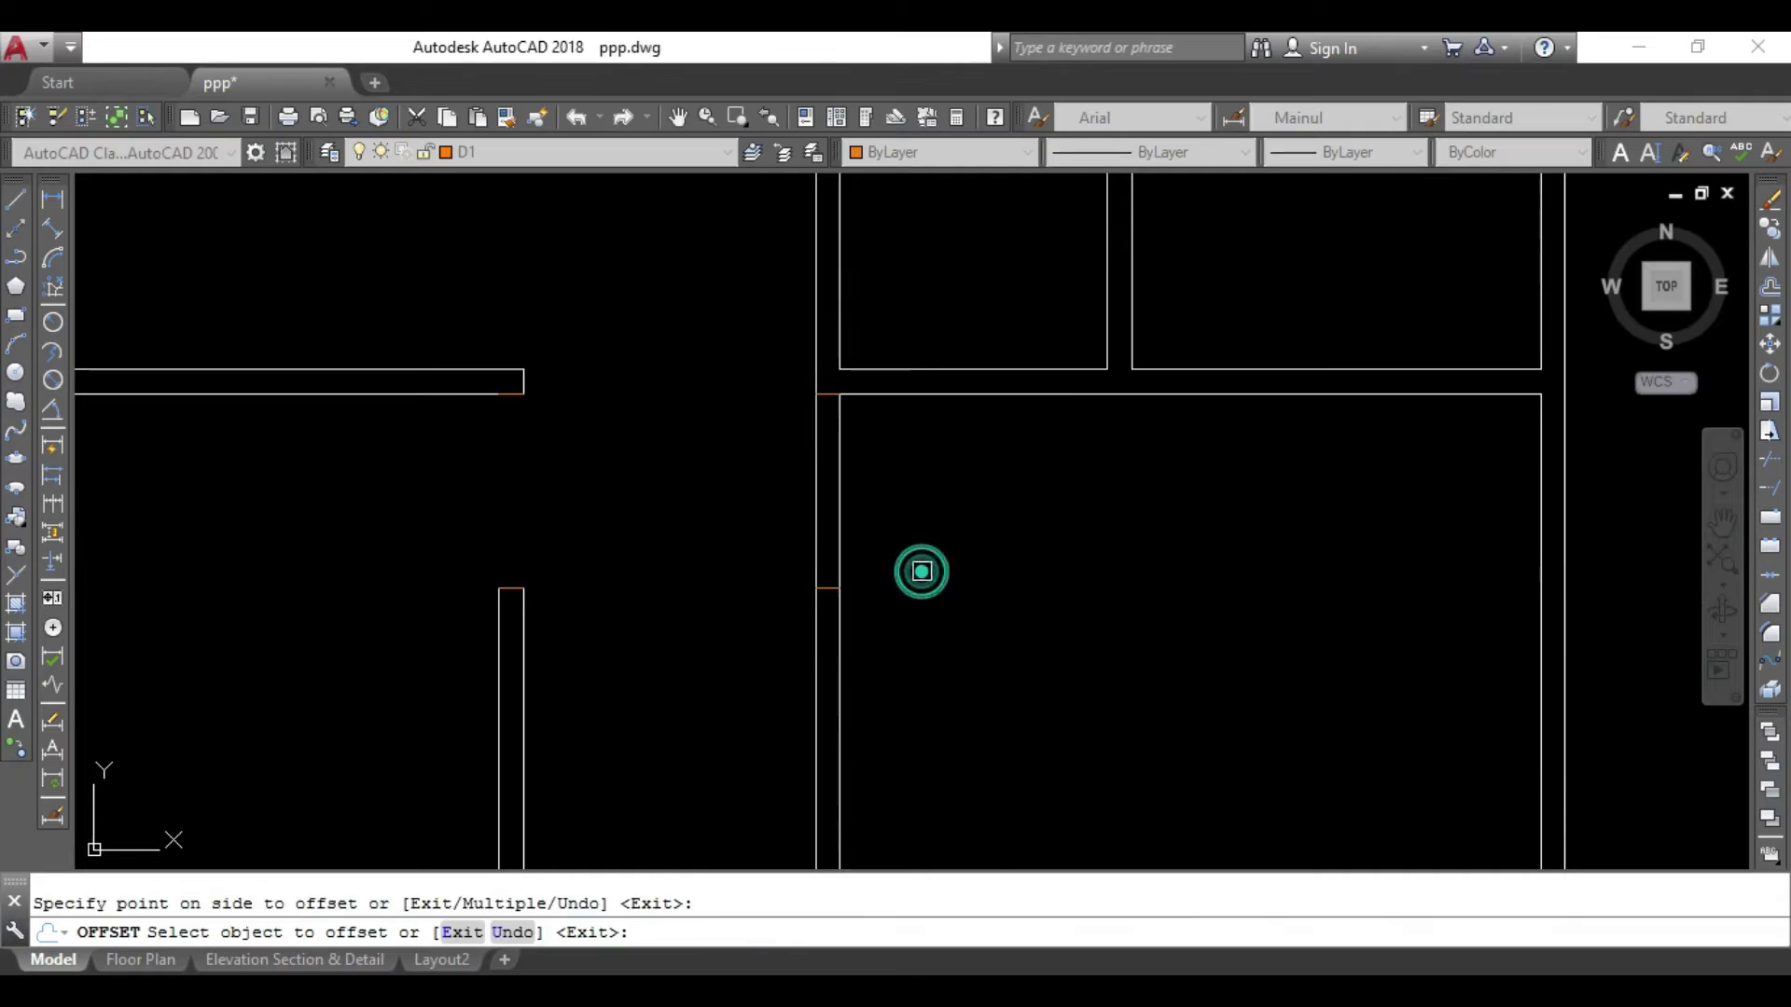
key("Escape")
Trim the third door opening, then pan over to the small rooms.
key("Return")
key("Return")
scroll(724, 520, "down", 2)
scroll(752, 551, "down", 3)
scroll(833, 757, "up", 2)
middle_click_drag(834, 613, 976, 464)
mouse_move(875, 607)
middle_mouse_down()
mouse_move(908, 451)
mouse_move(863, 625)
middle_mouse_up()
middle_click_drag(997, 465, 980, 601)
key("Escape")
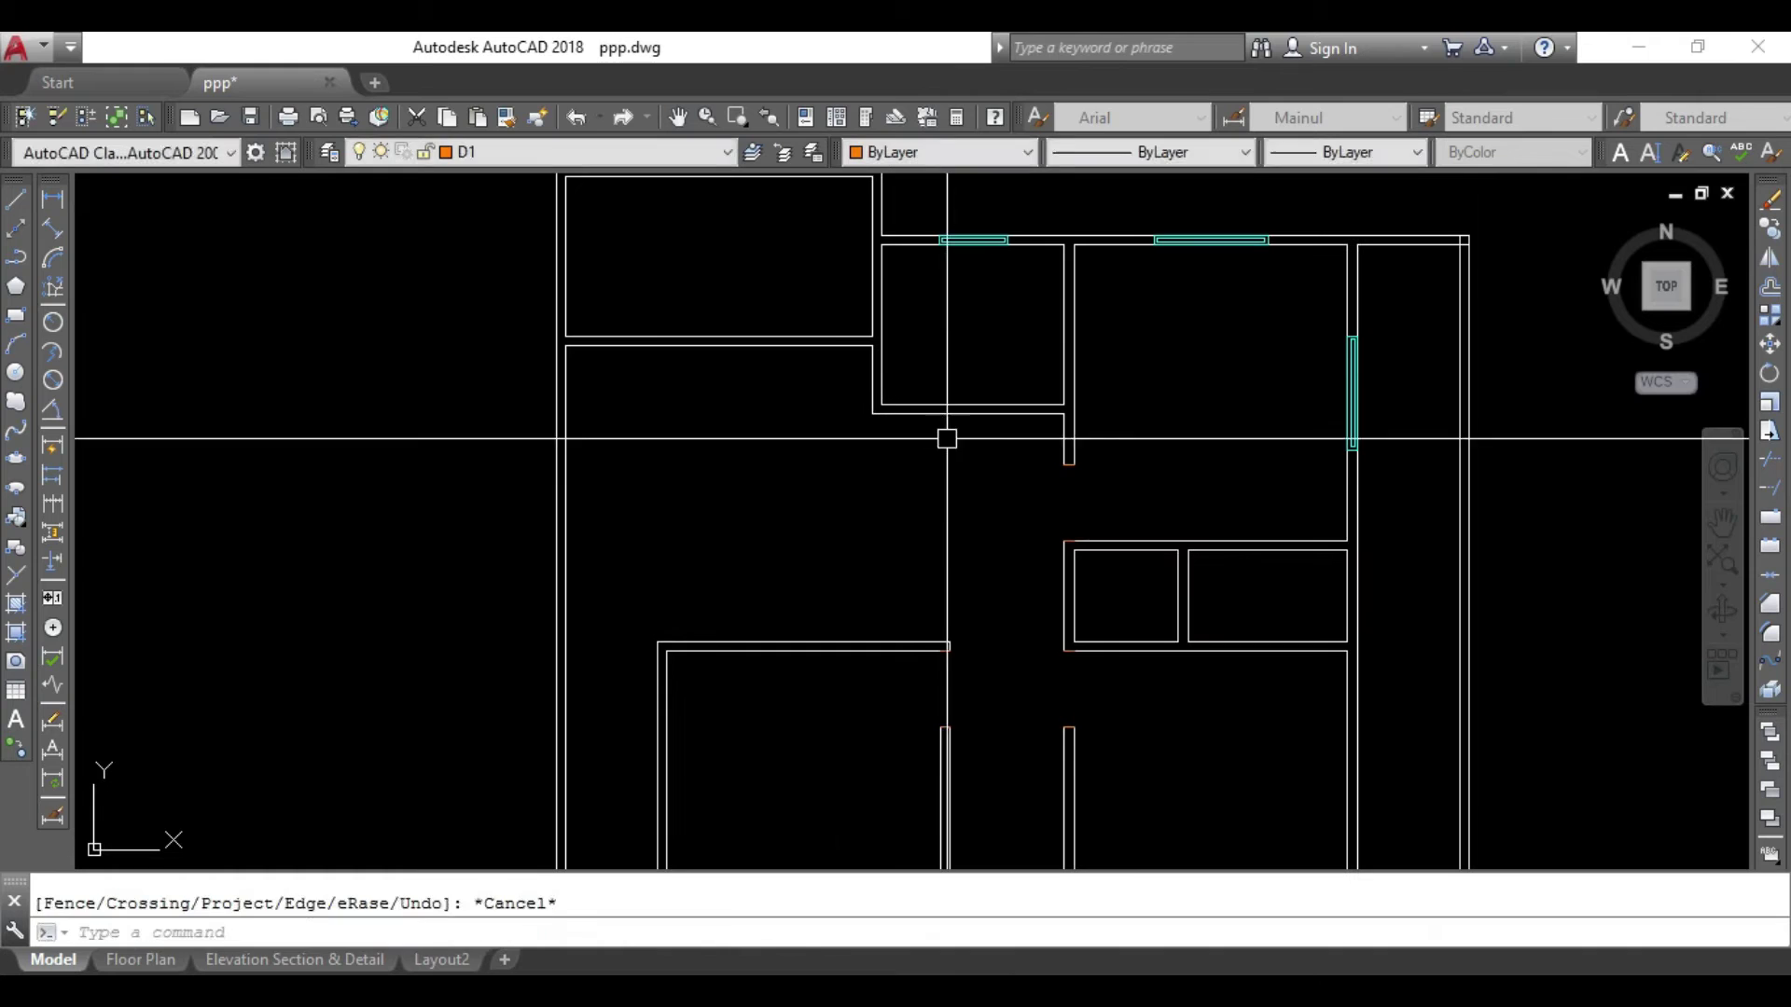
middle_click_drag(1142, 603, 1100, 463)
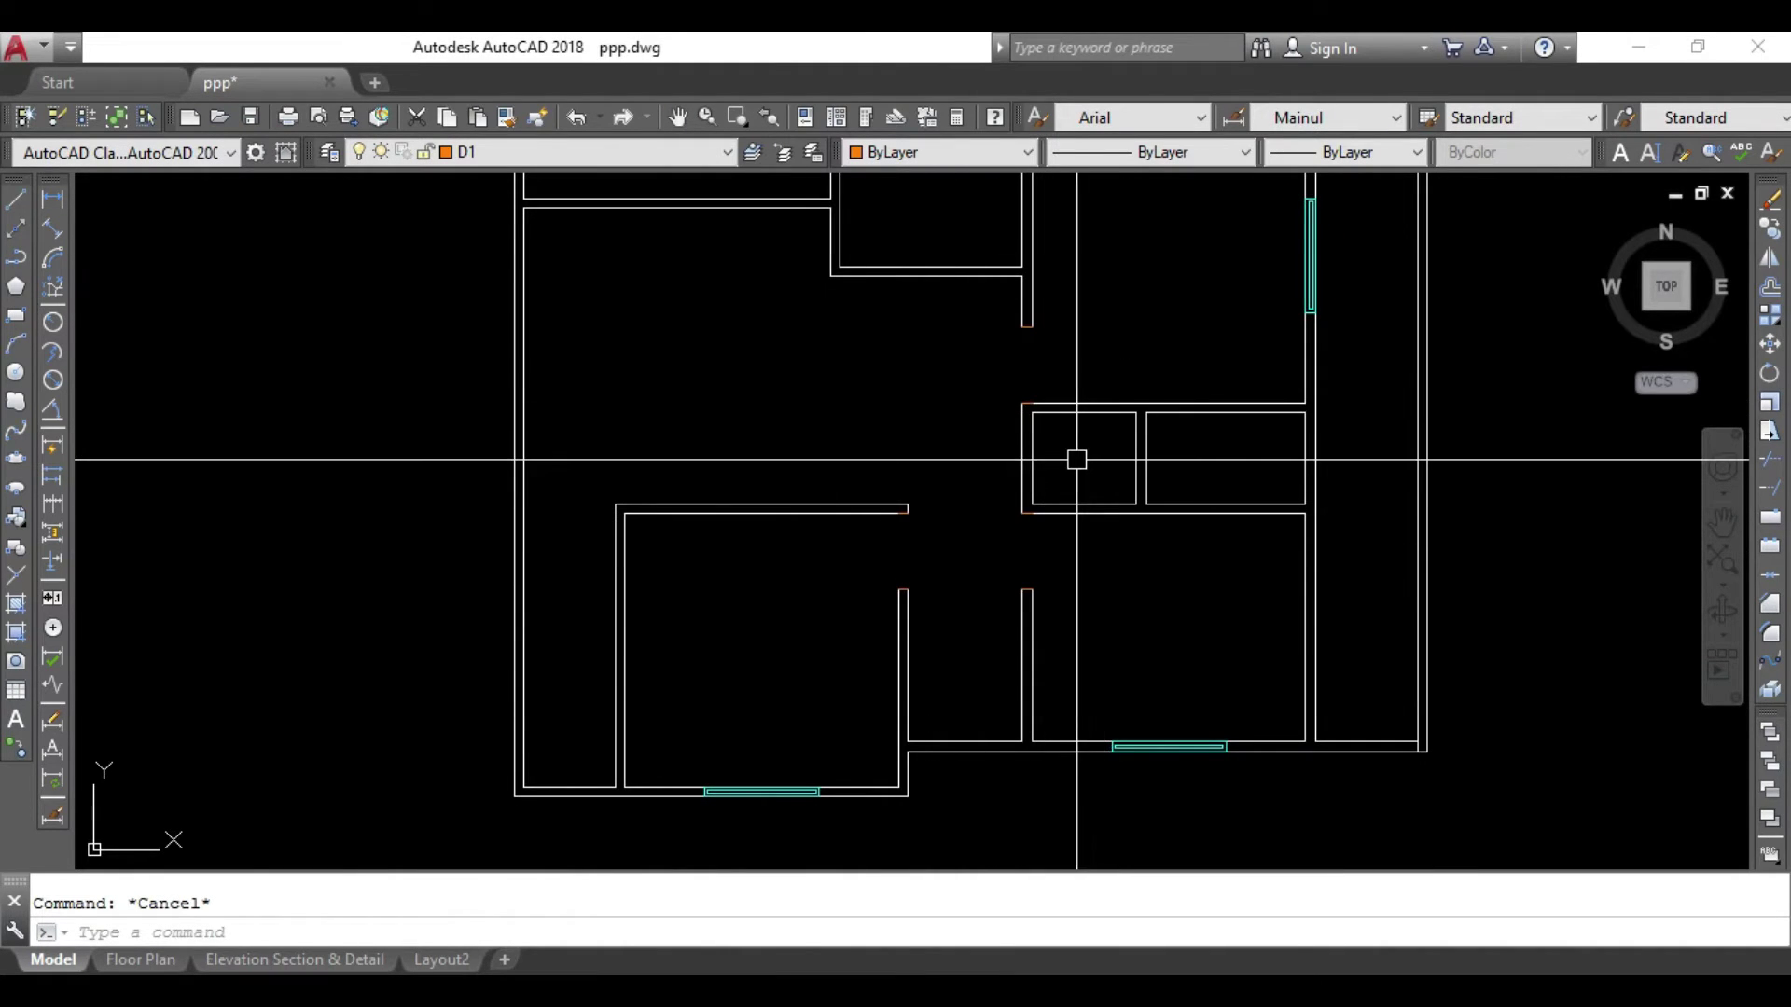
scroll(1071, 459, "up", 3)
middle_click_drag(979, 460, 724, 418)
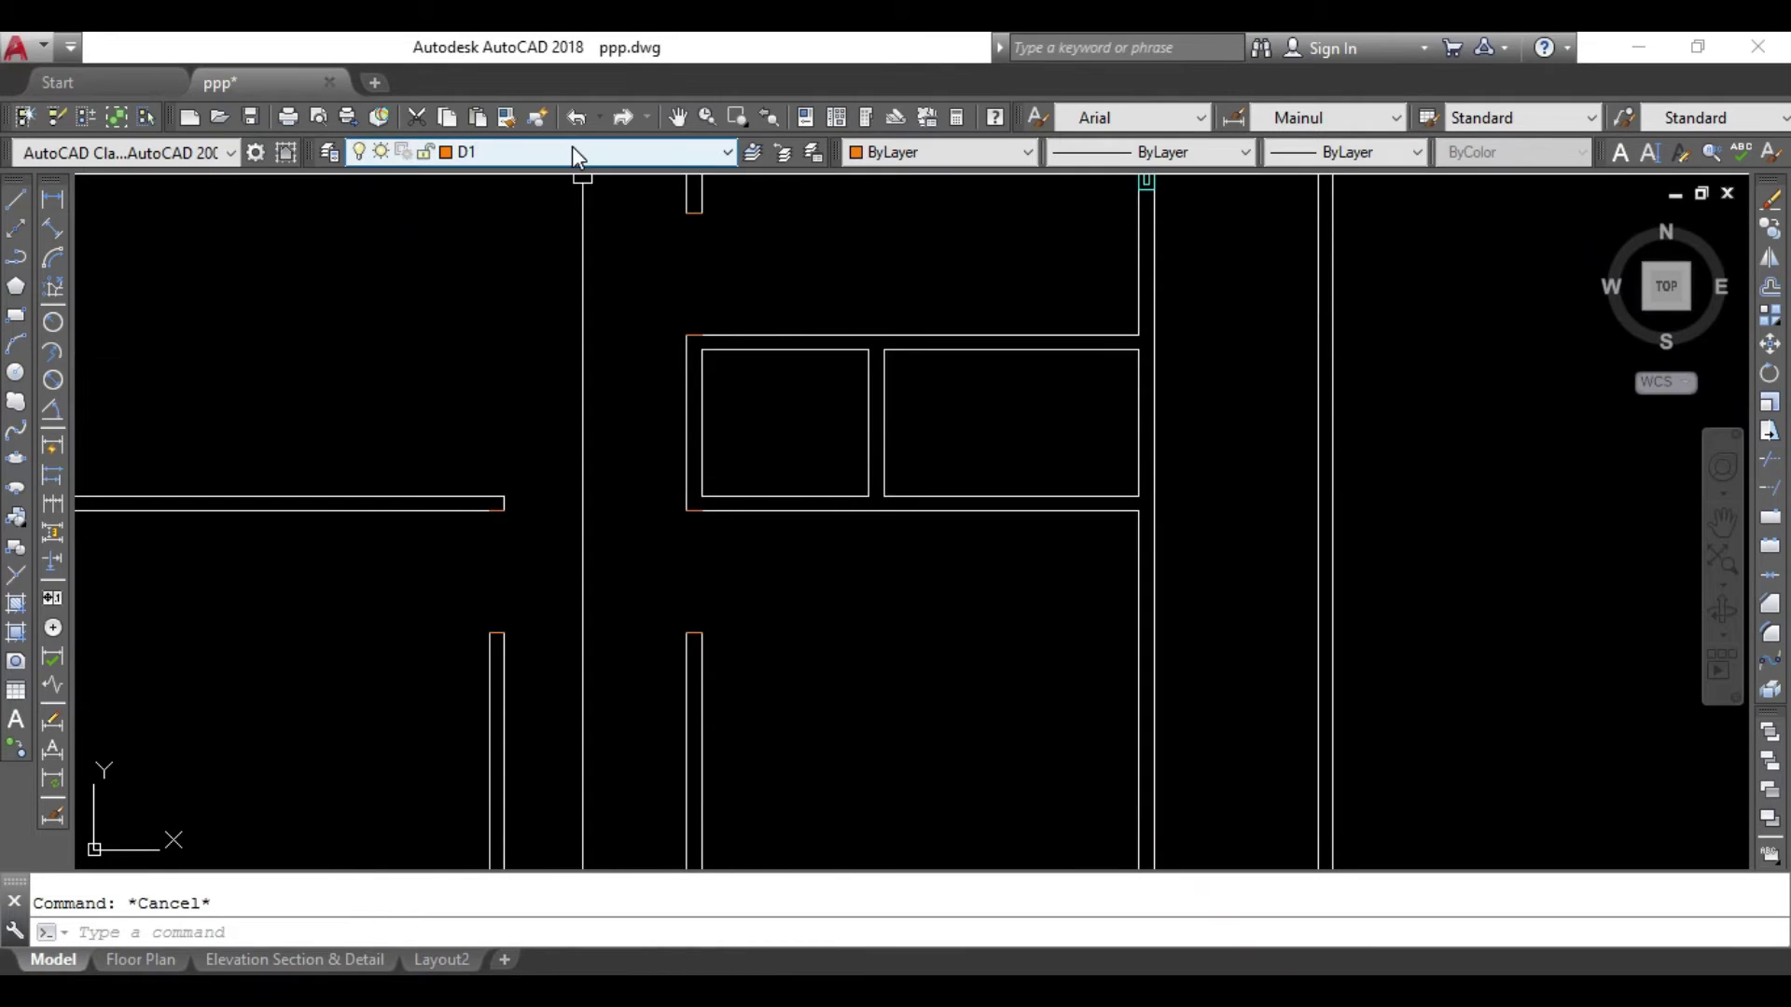
Make D2 current and draw a guide line ending at the wall corner.
left_click(573, 147)
left_click(565, 199)
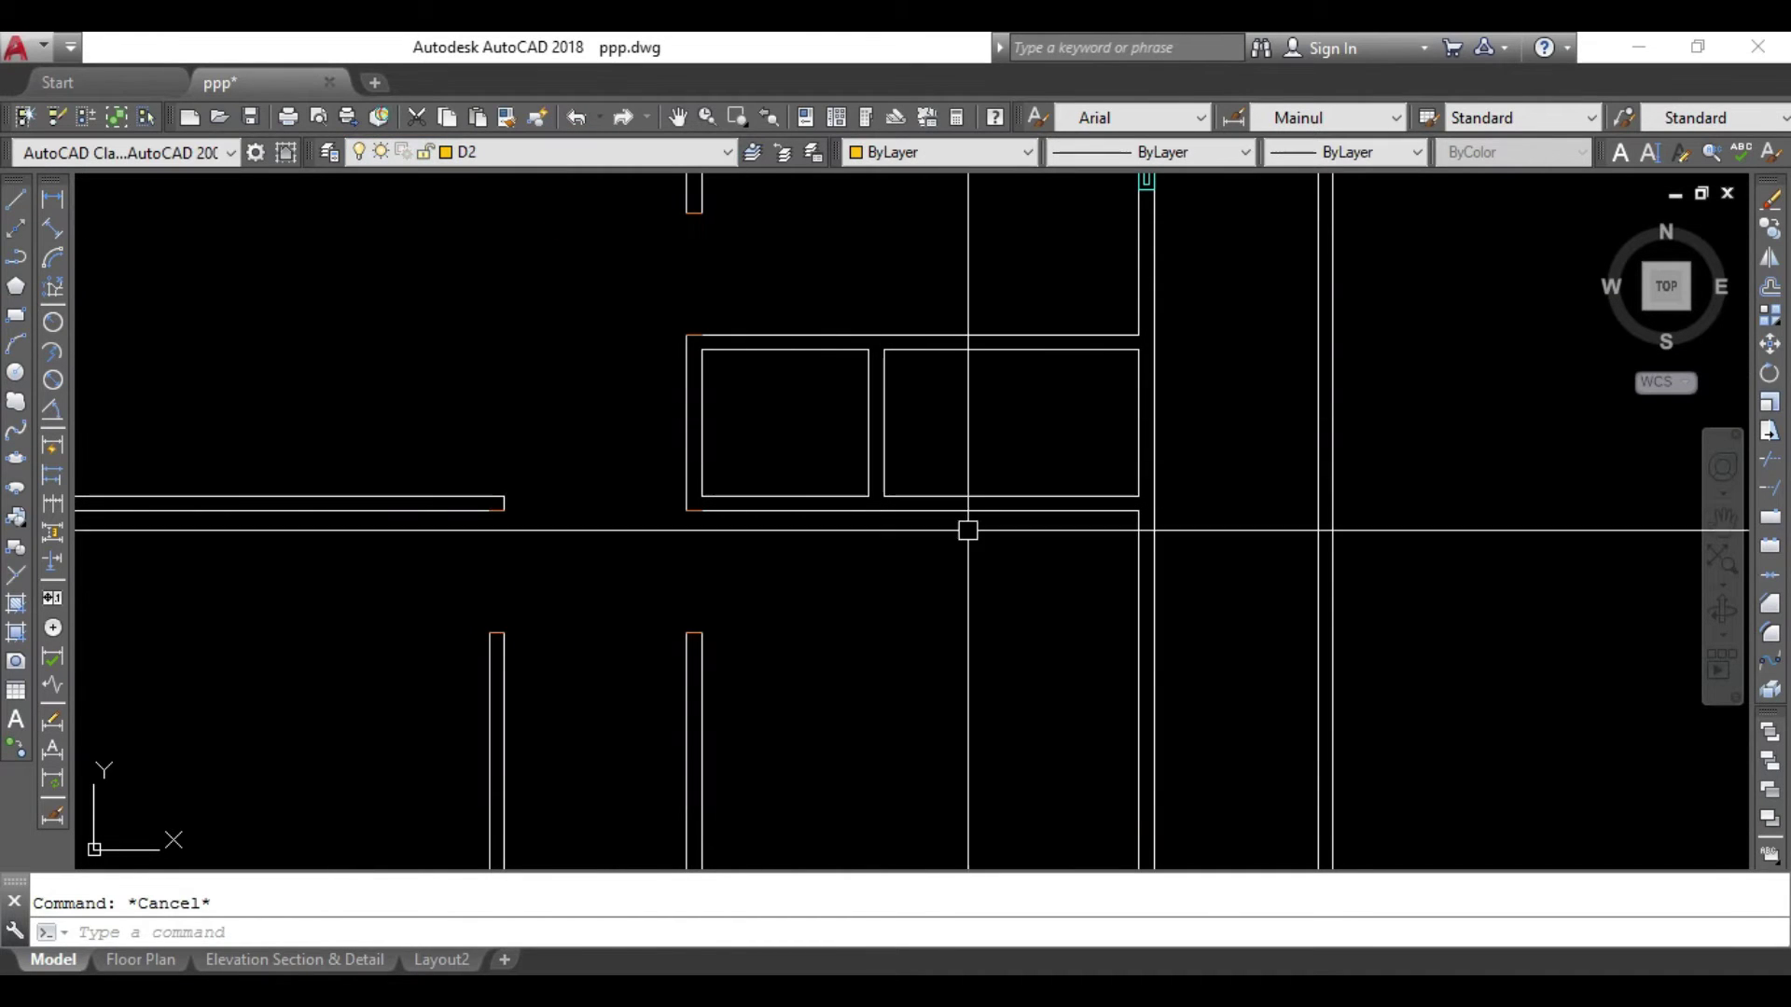
type("l")
key("Return")
scroll(903, 522, "up", 4)
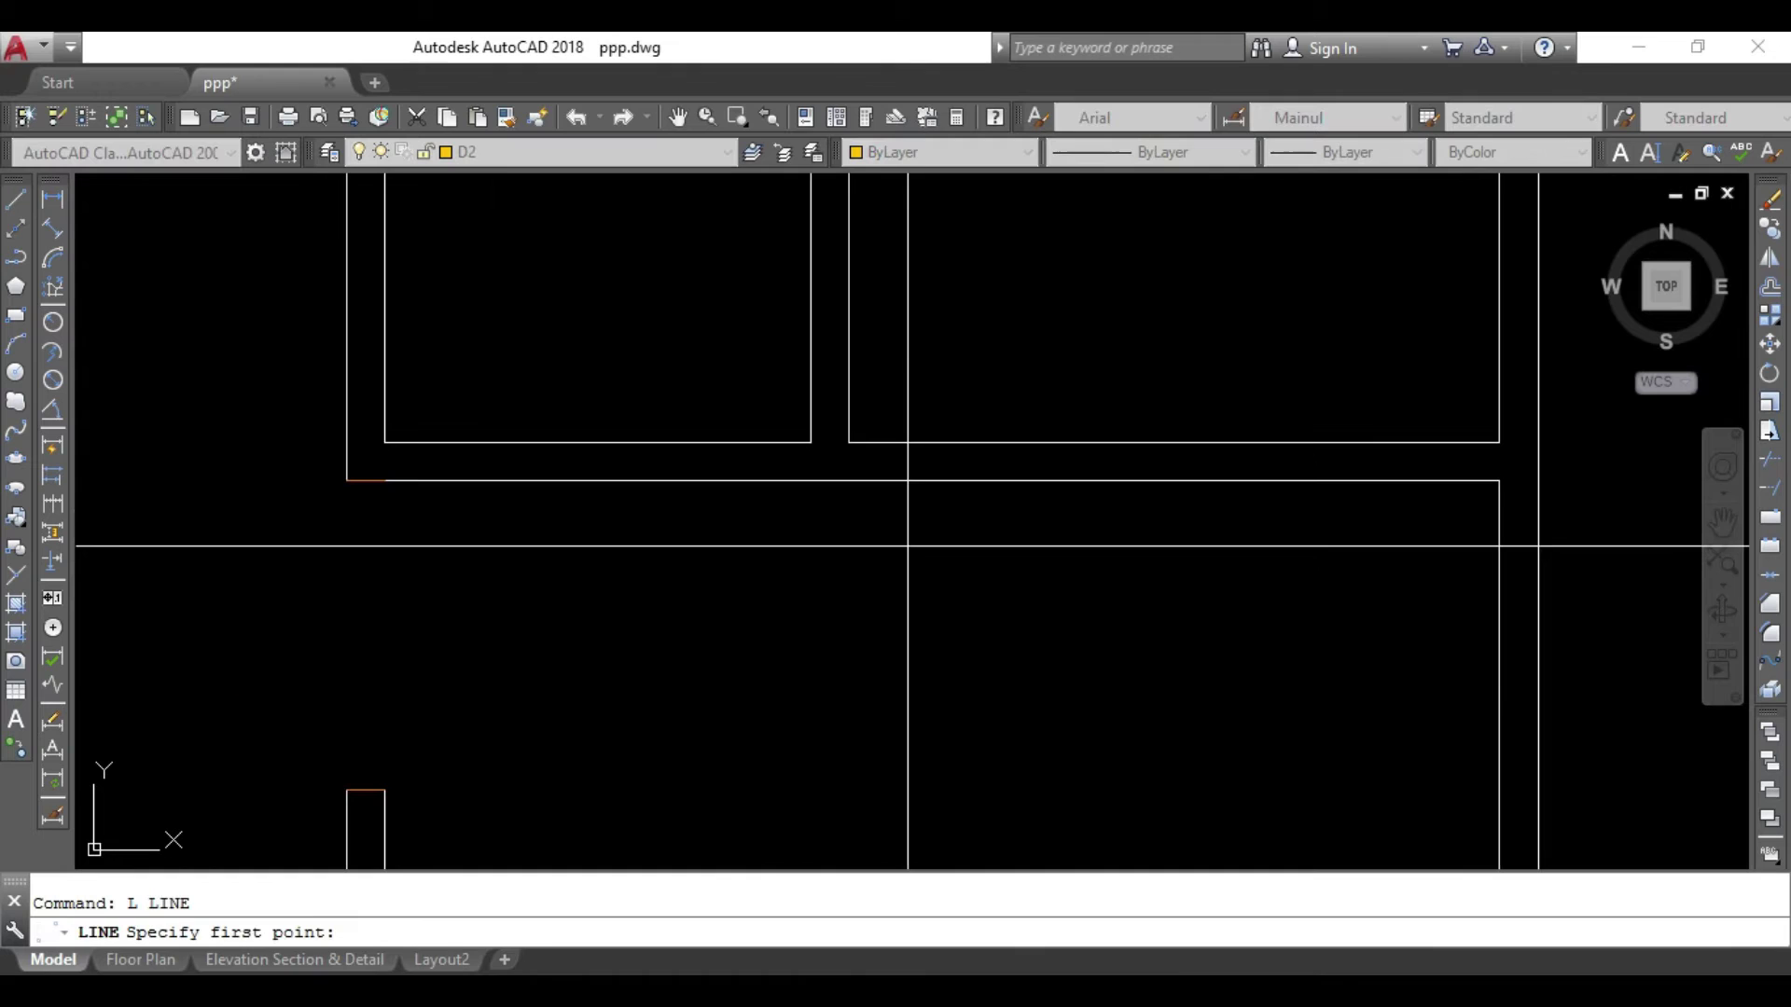
scroll(1451, 480, "down", 2)
middle_click_drag(1200, 552, 1168, 480)
left_click(1184, 472)
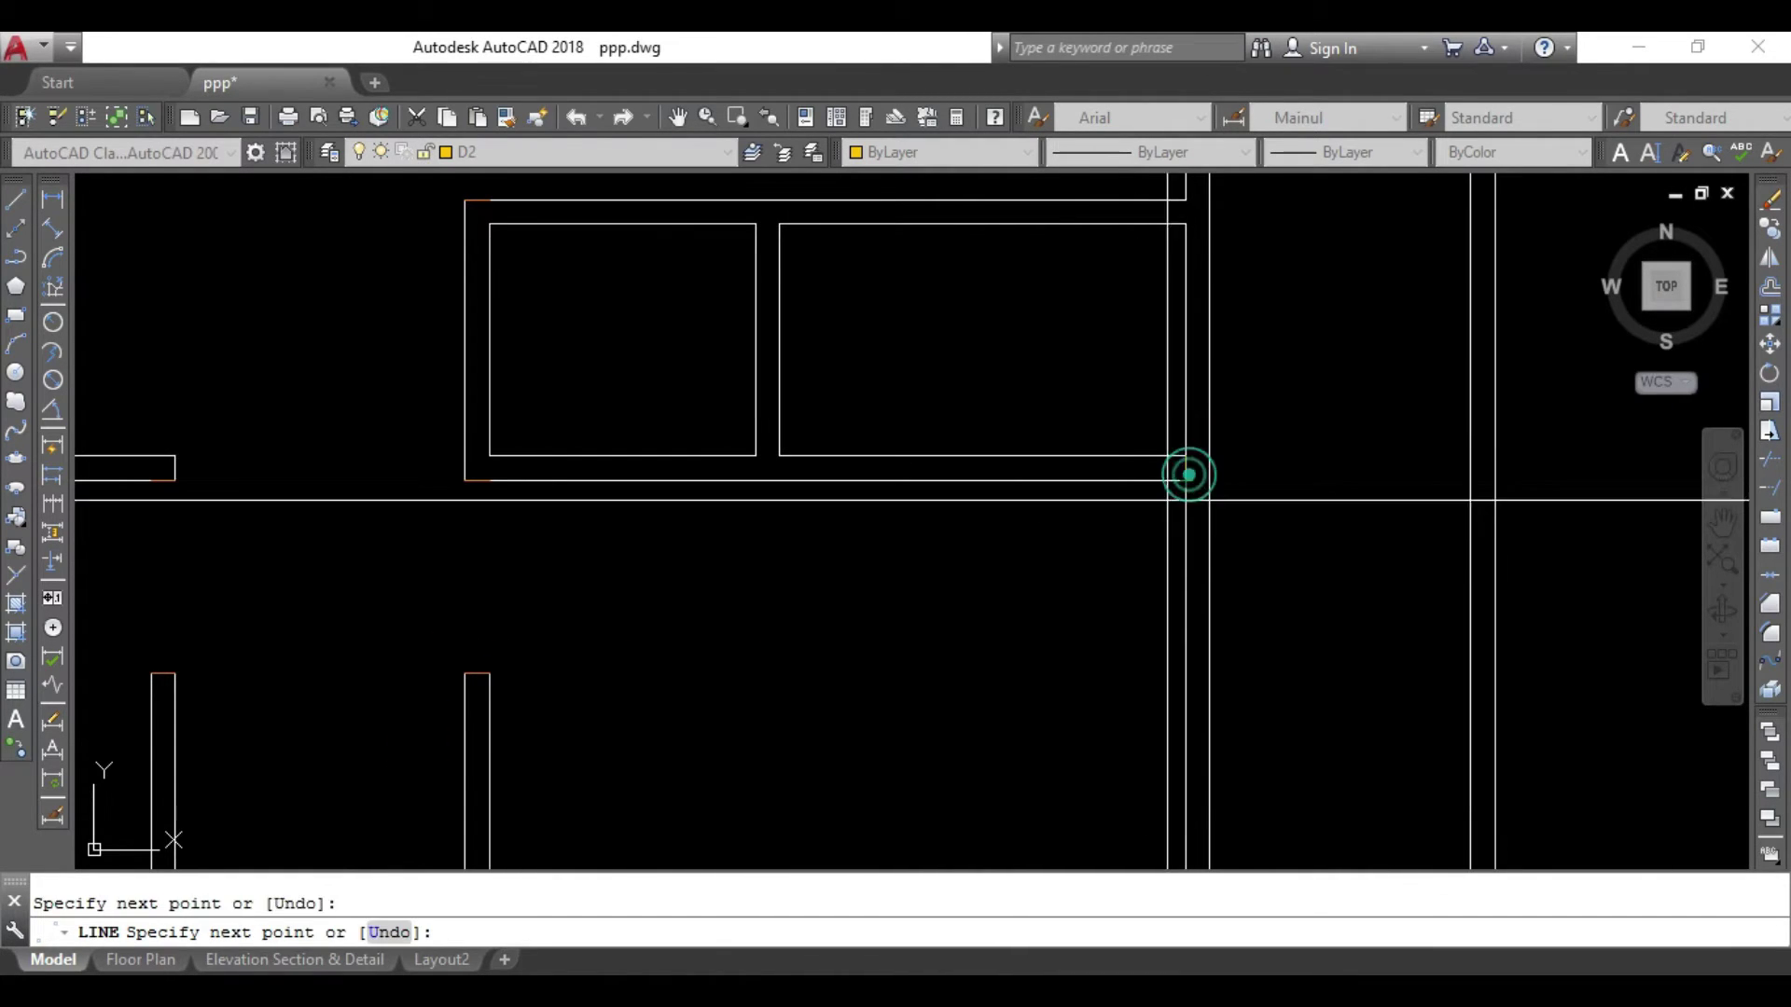
key("Escape")
type("o")
key("Return")
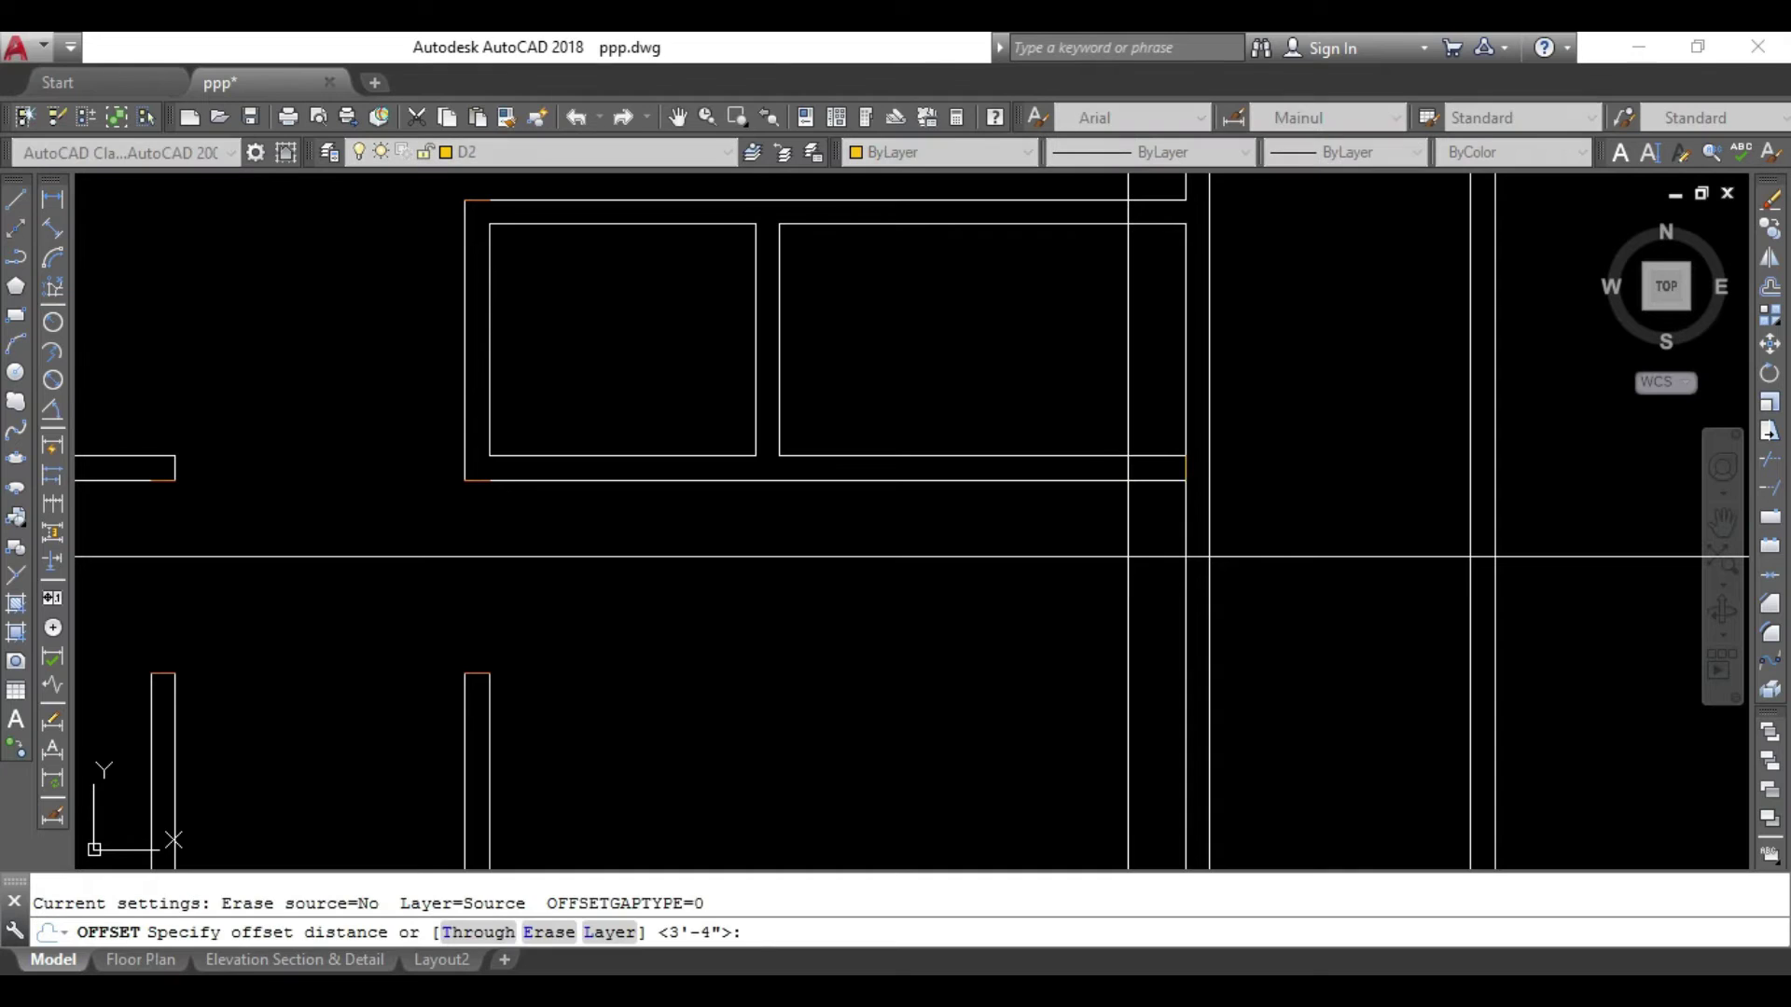
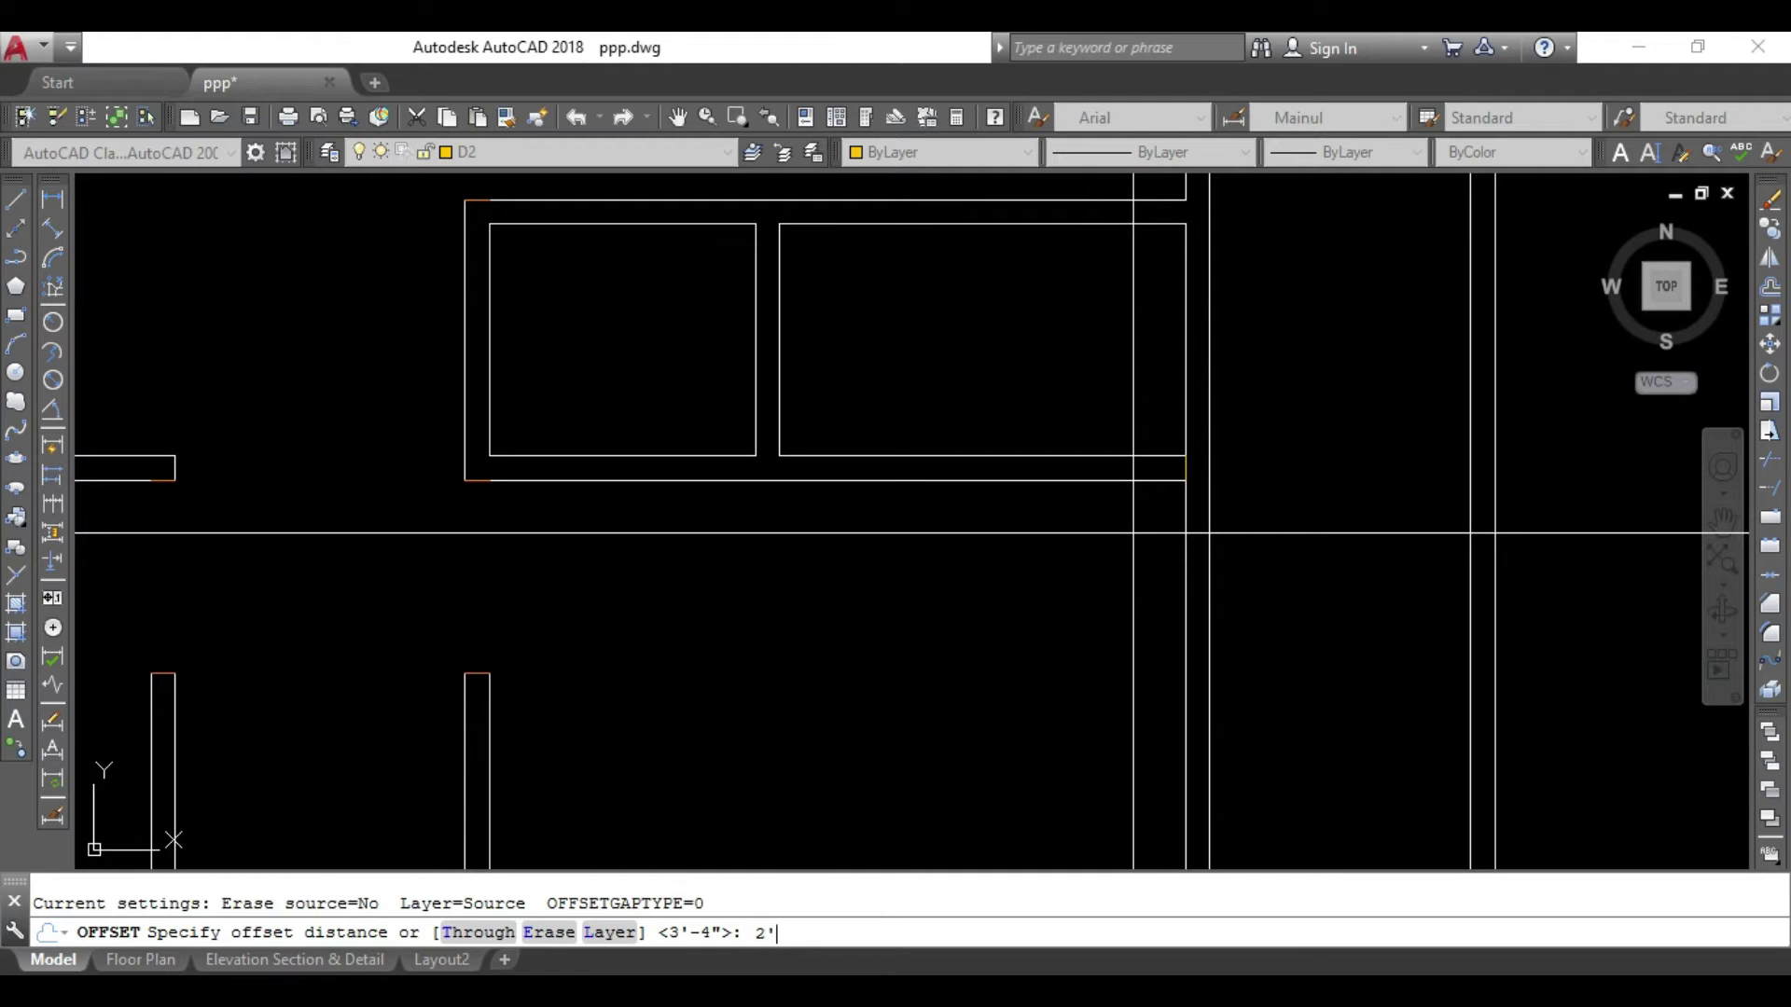
Try offsetting a wall line by 2'6", then cancel the offset.
key("Return")
left_click(1182, 466)
scroll(1019, 401, "down", 2)
key("Escape")
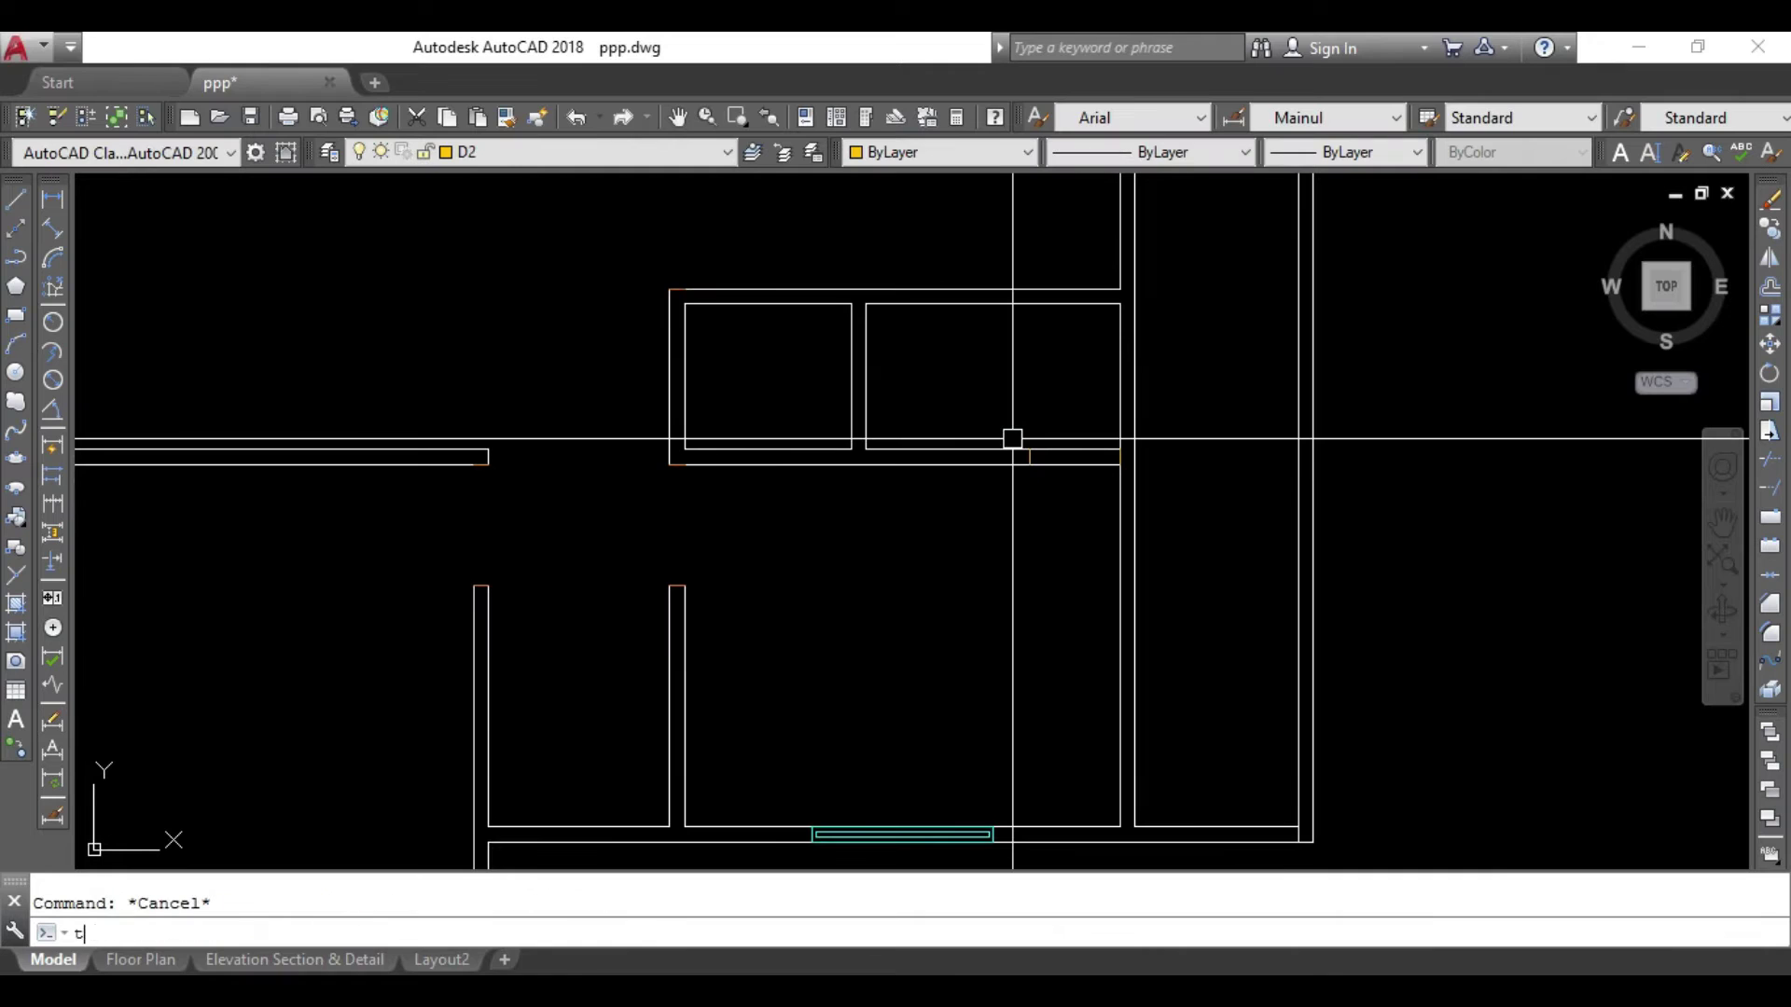
Start a trim with all lines as cutting edges, adjust the view, then cancel it.
type("r")
key("Return")
key("Return")
left_click(1083, 424)
scroll(1083, 427, "down", 3)
scroll(927, 519, "up", 3)
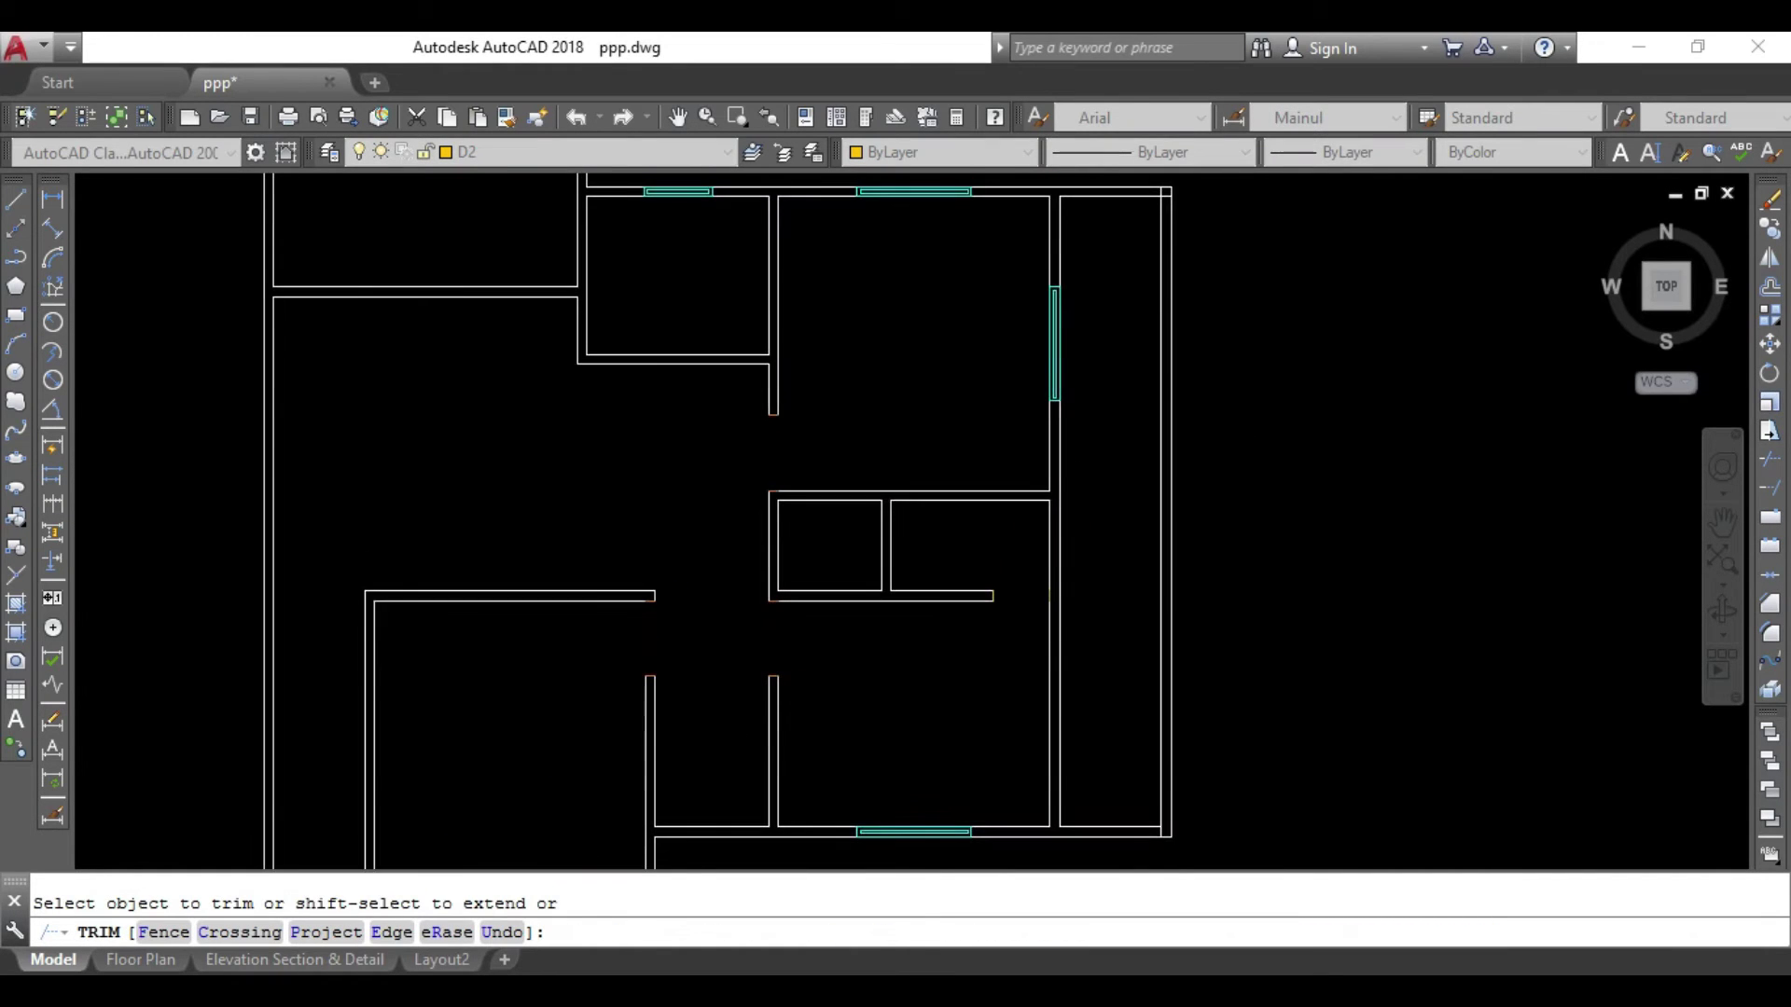
middle_click_drag(995, 391, 1005, 478)
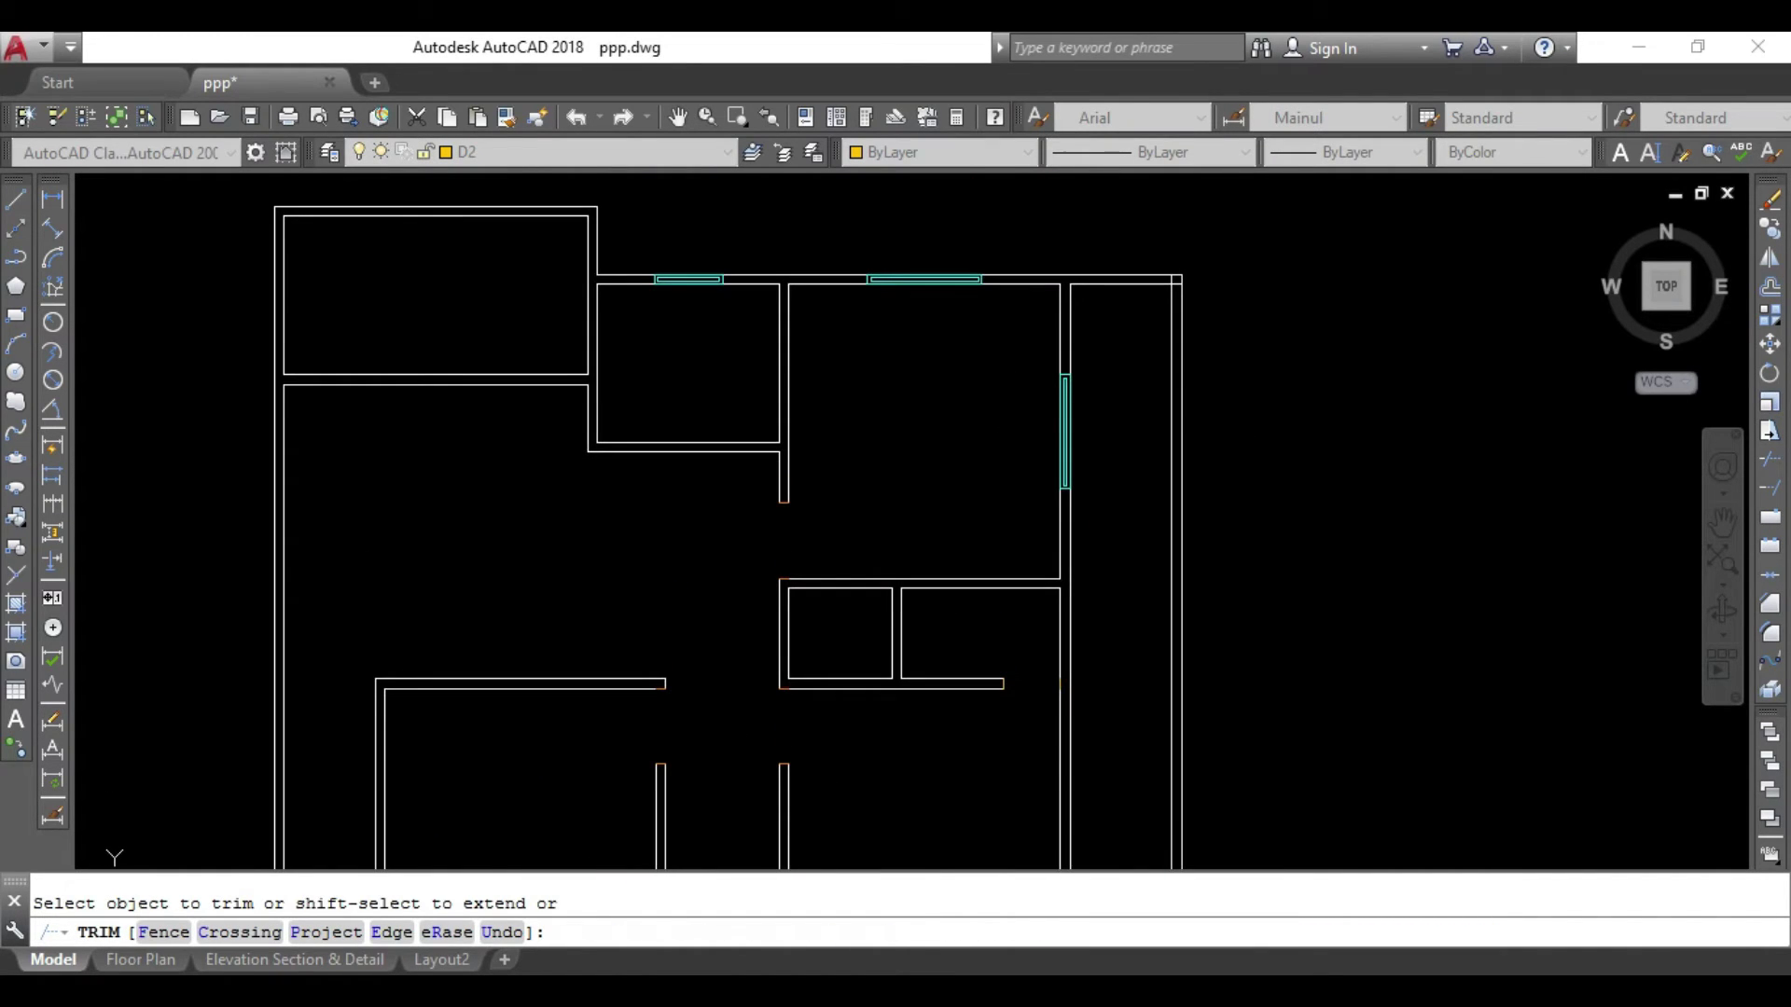
scroll(999, 399, "down", 1)
scroll(999, 399, "up", 3)
scroll(982, 726, "down", 2)
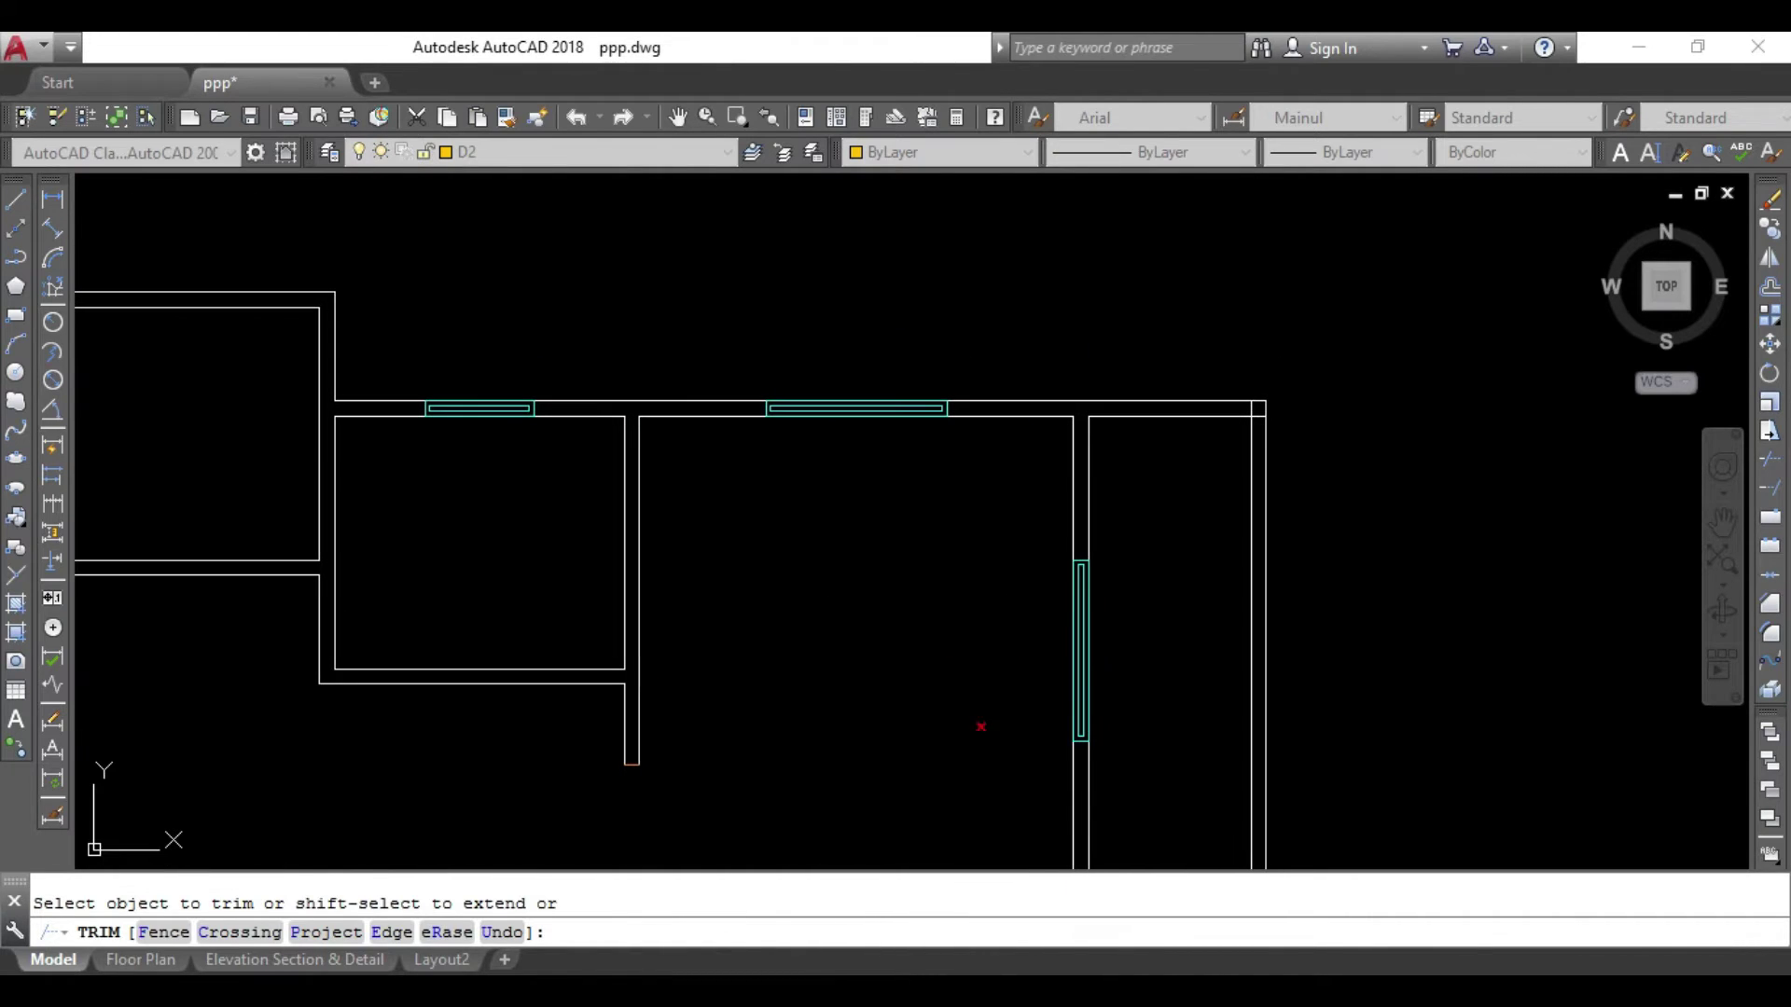
key("Escape")
Draw a short line closing the inner wall corner beside the right-hand rooms.
type("l")
key("Return")
scroll(1081, 414, "up", 4)
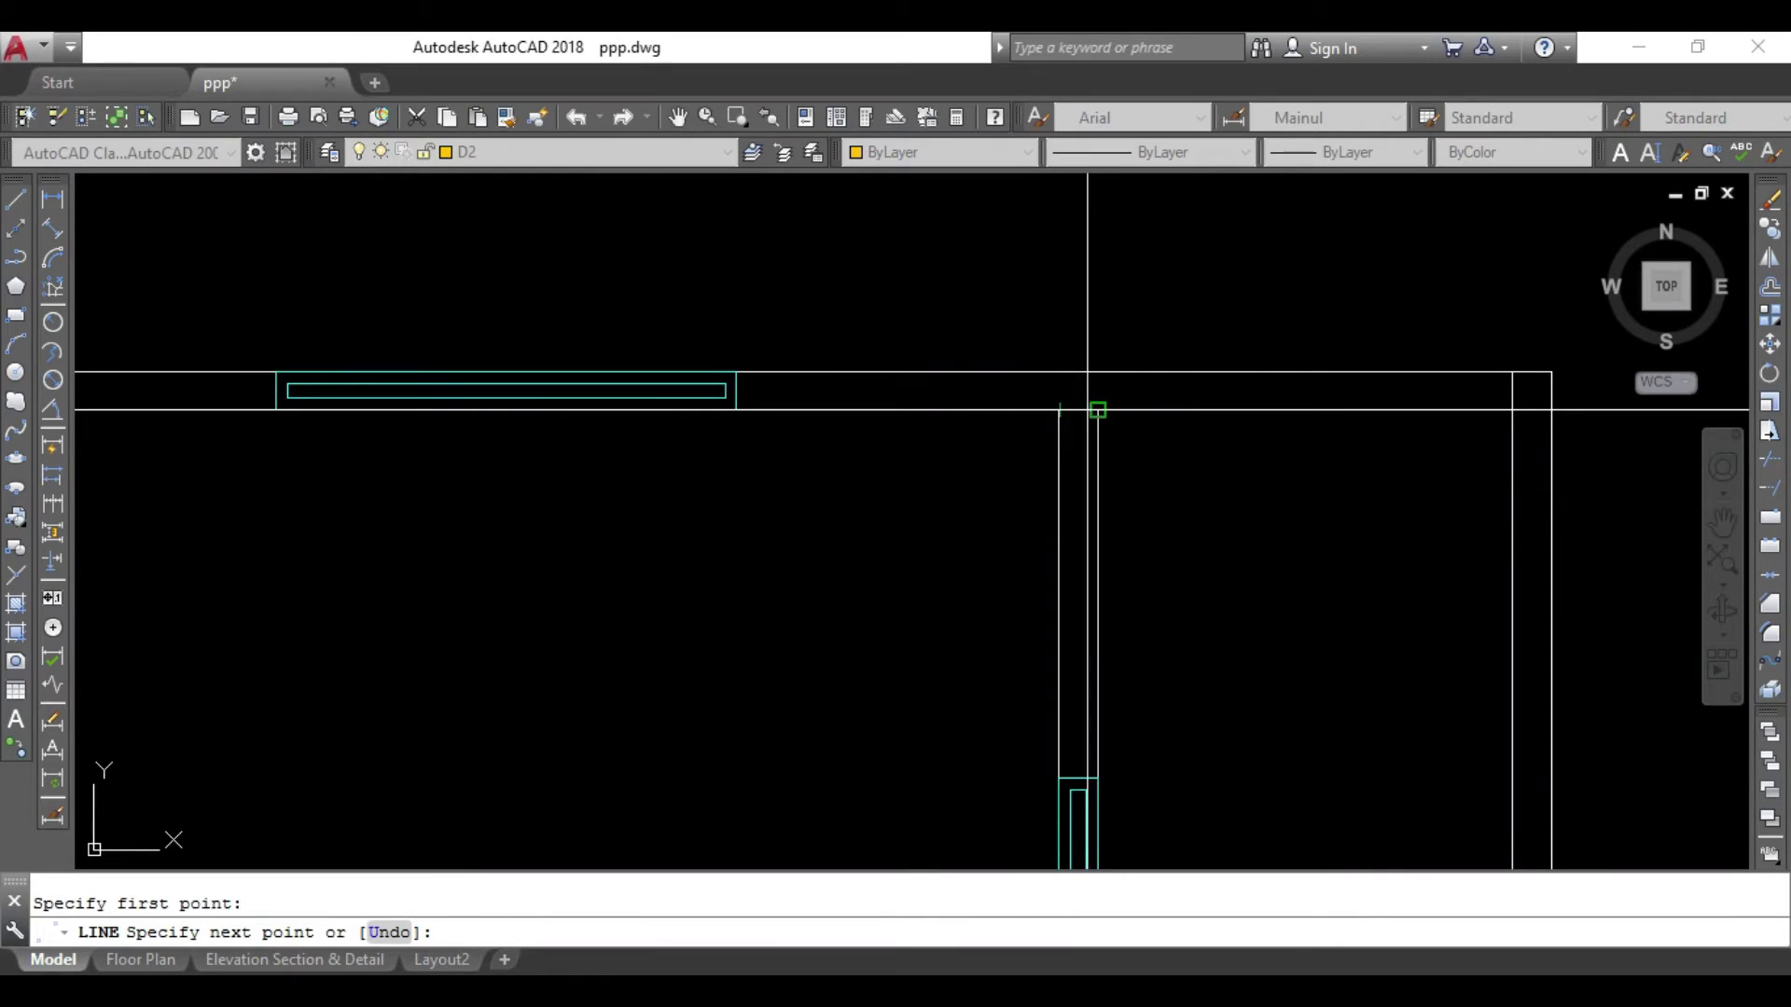
left_click(1097, 408)
key("Escape")
Try offsetting the wall segment by 2'-6" again, then cancel.
type("o")
key("Return")
key("Return")
left_click(1074, 412)
scroll(1072, 420, "down", 2)
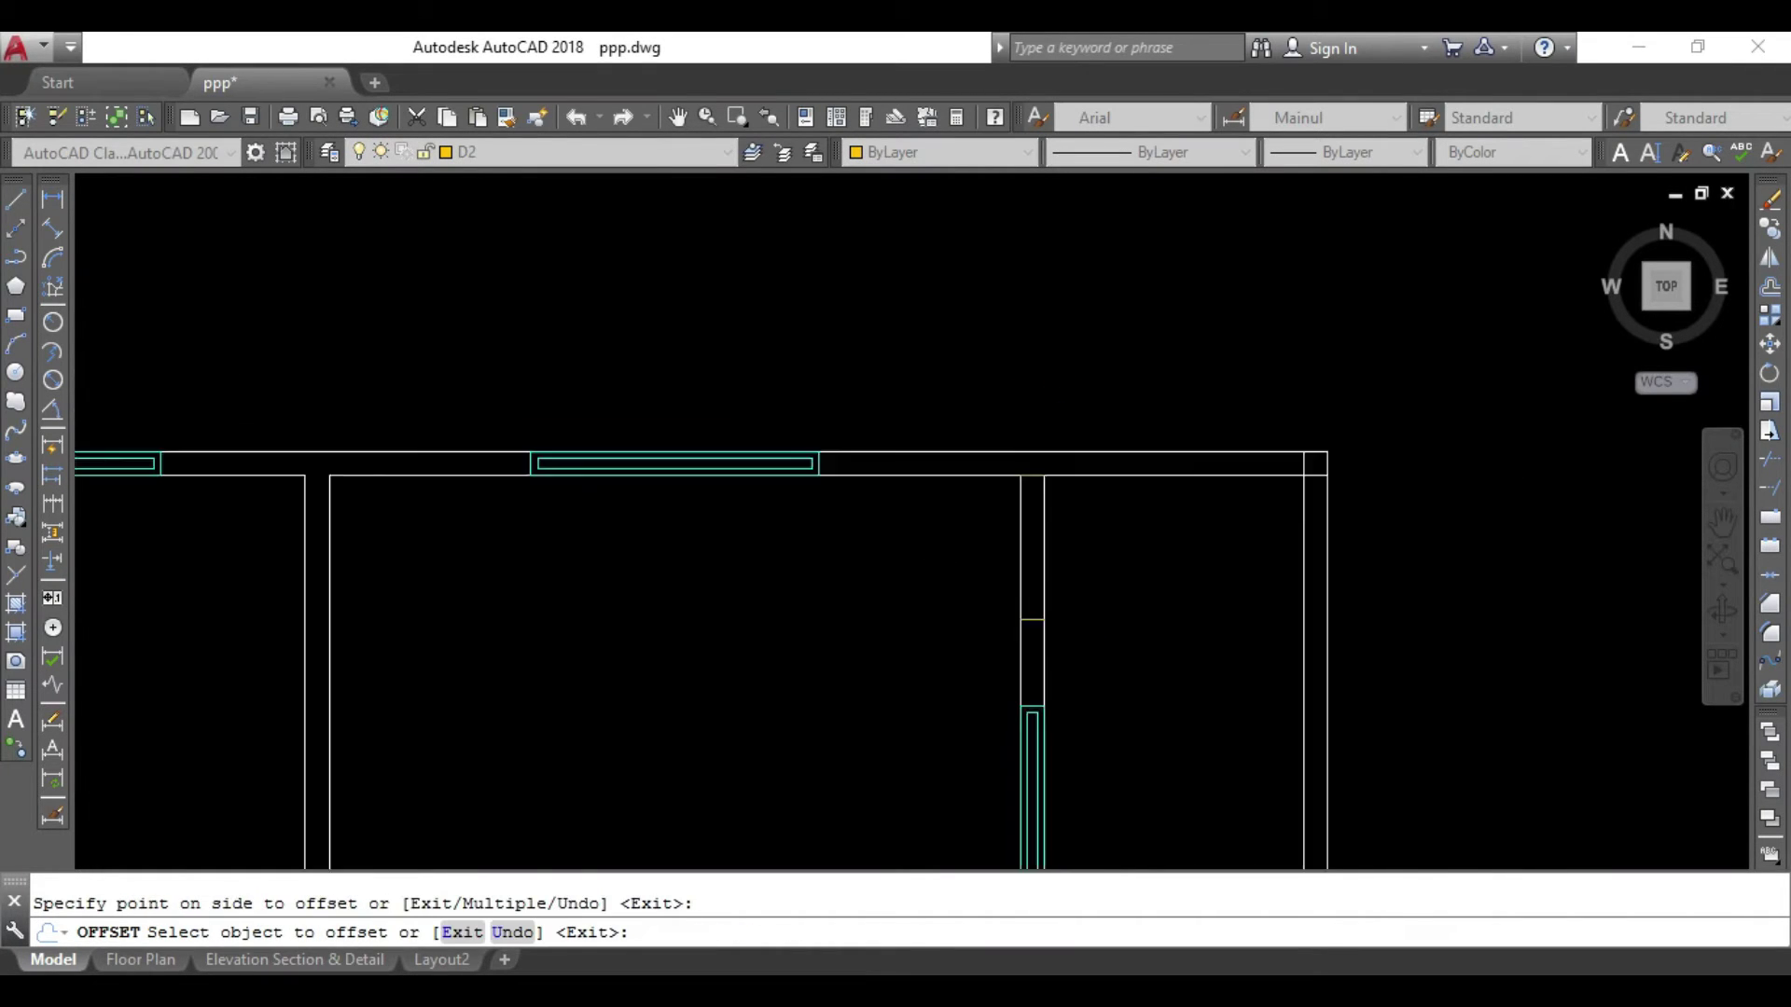
scroll(973, 458, "down", 2)
key("Escape")
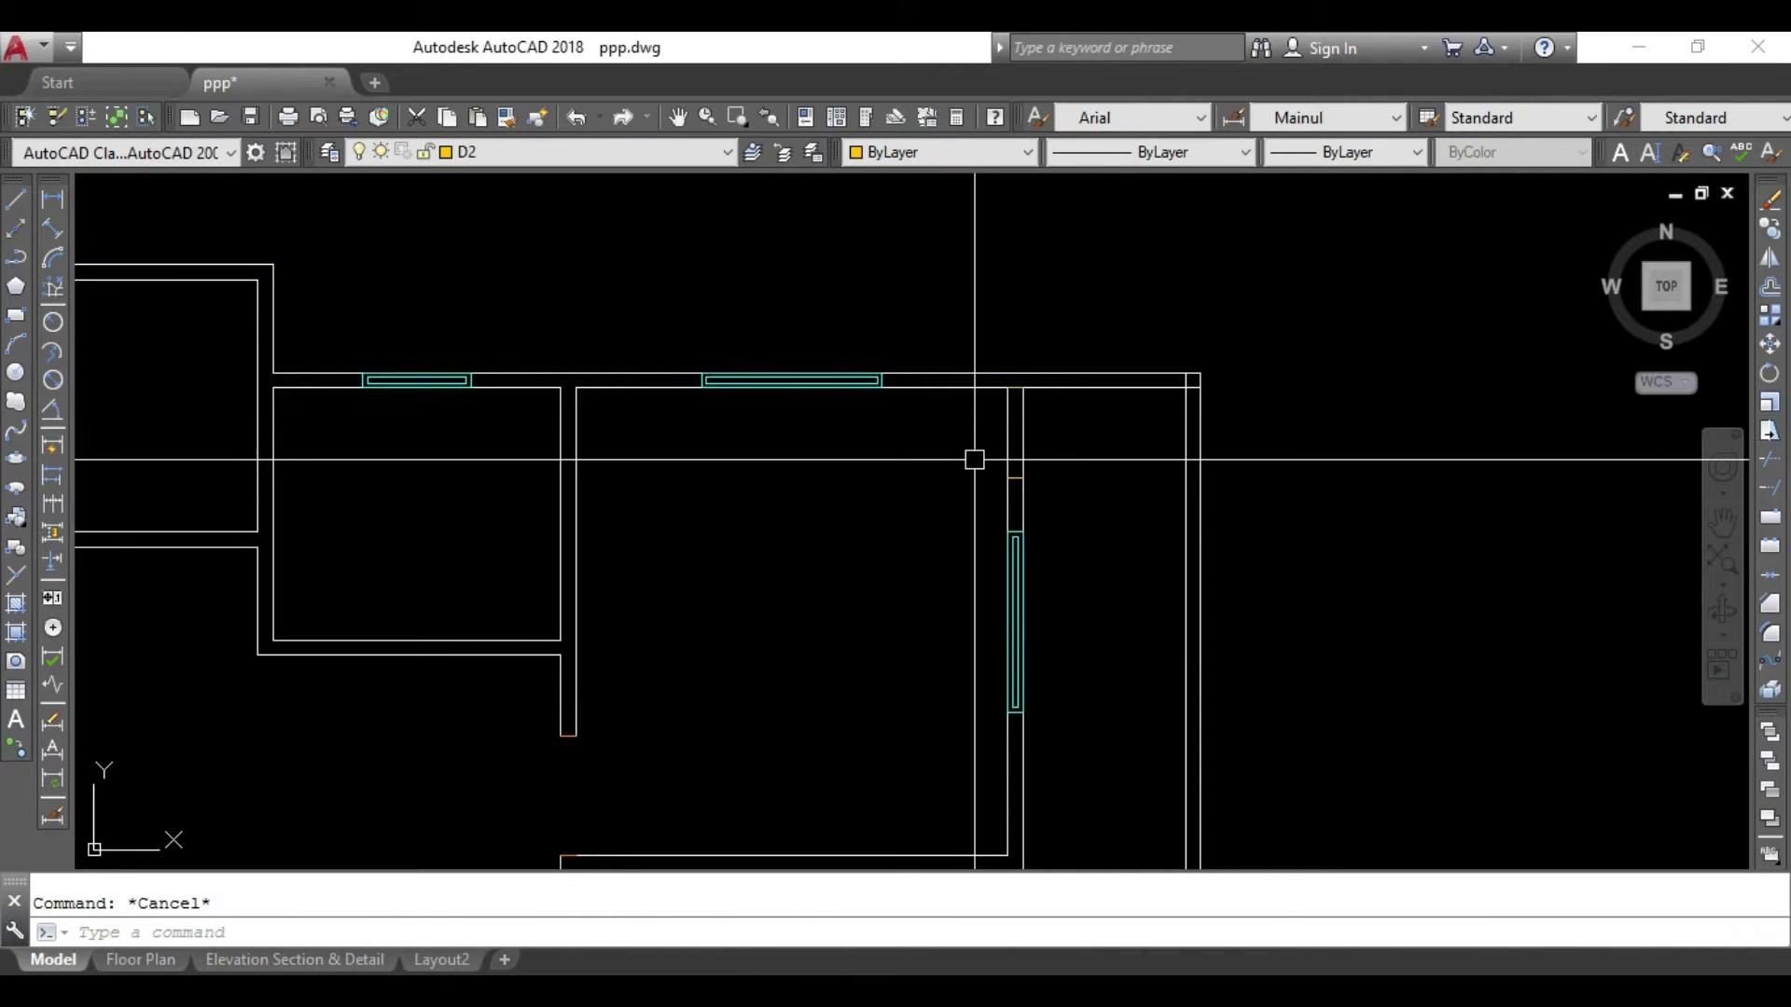
type("tr")
Start and cancel another trim with all lines as cutting edges.
key("Return")
key("Return")
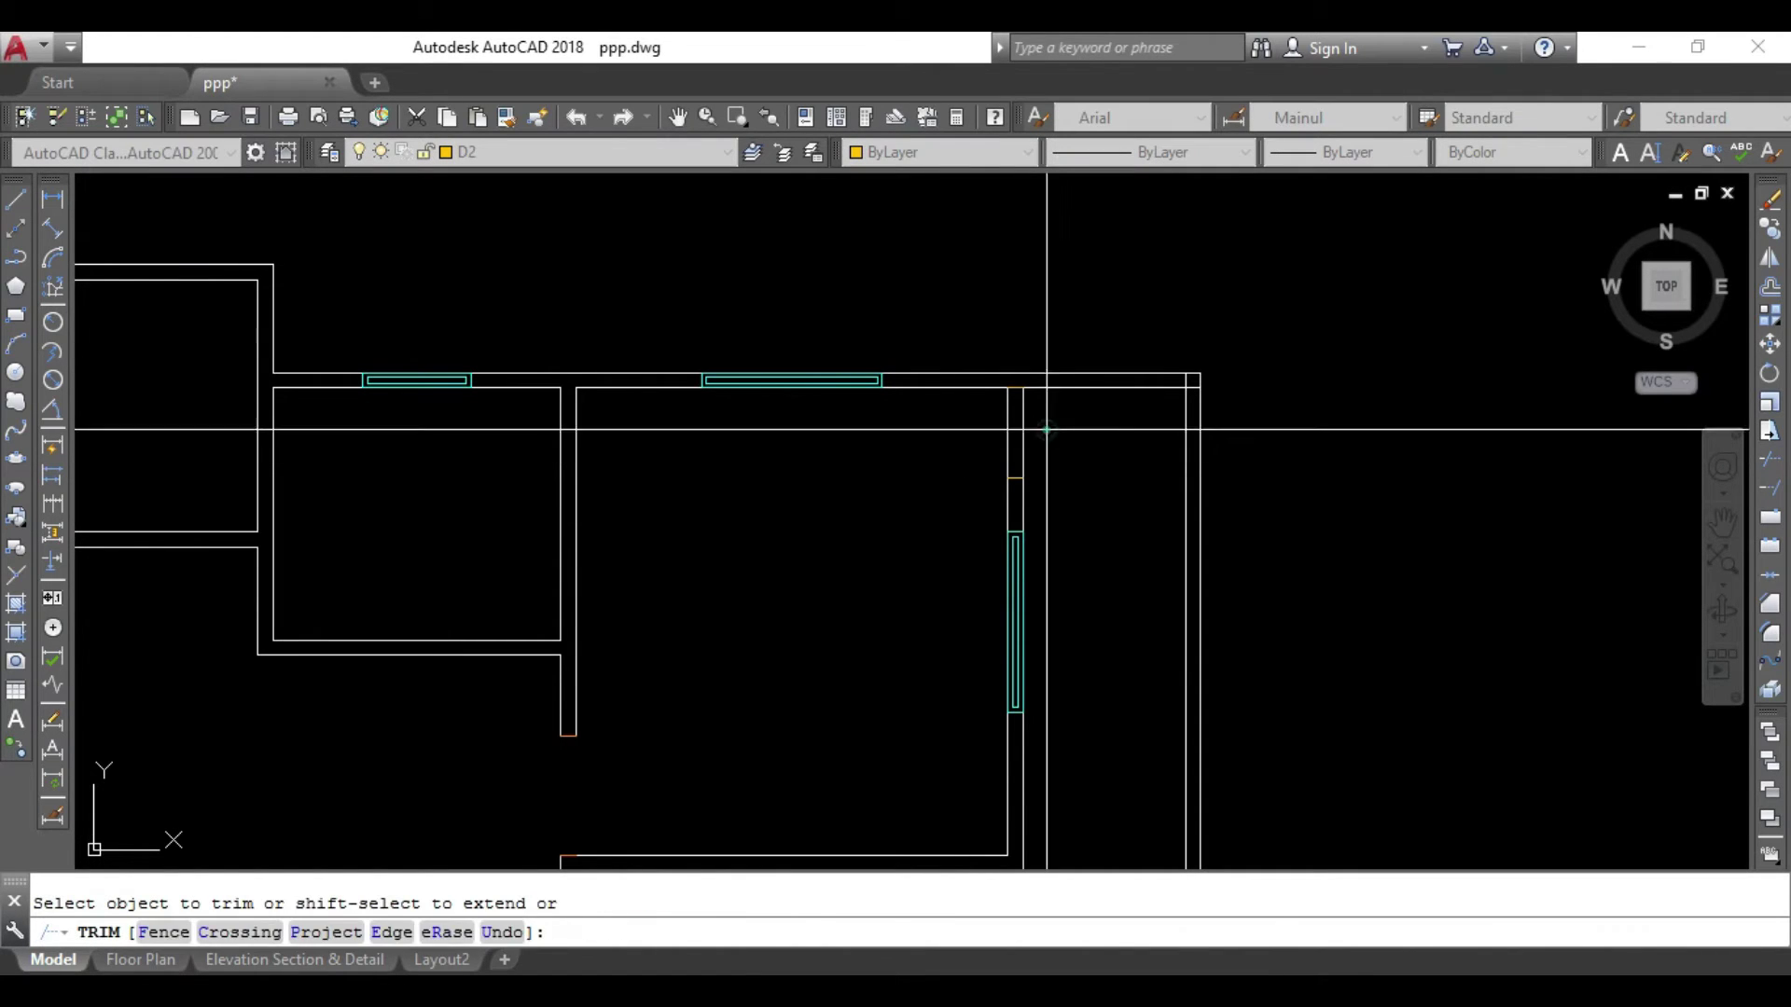
middle_click_drag(1125, 525, 1050, 456)
key("Escape")
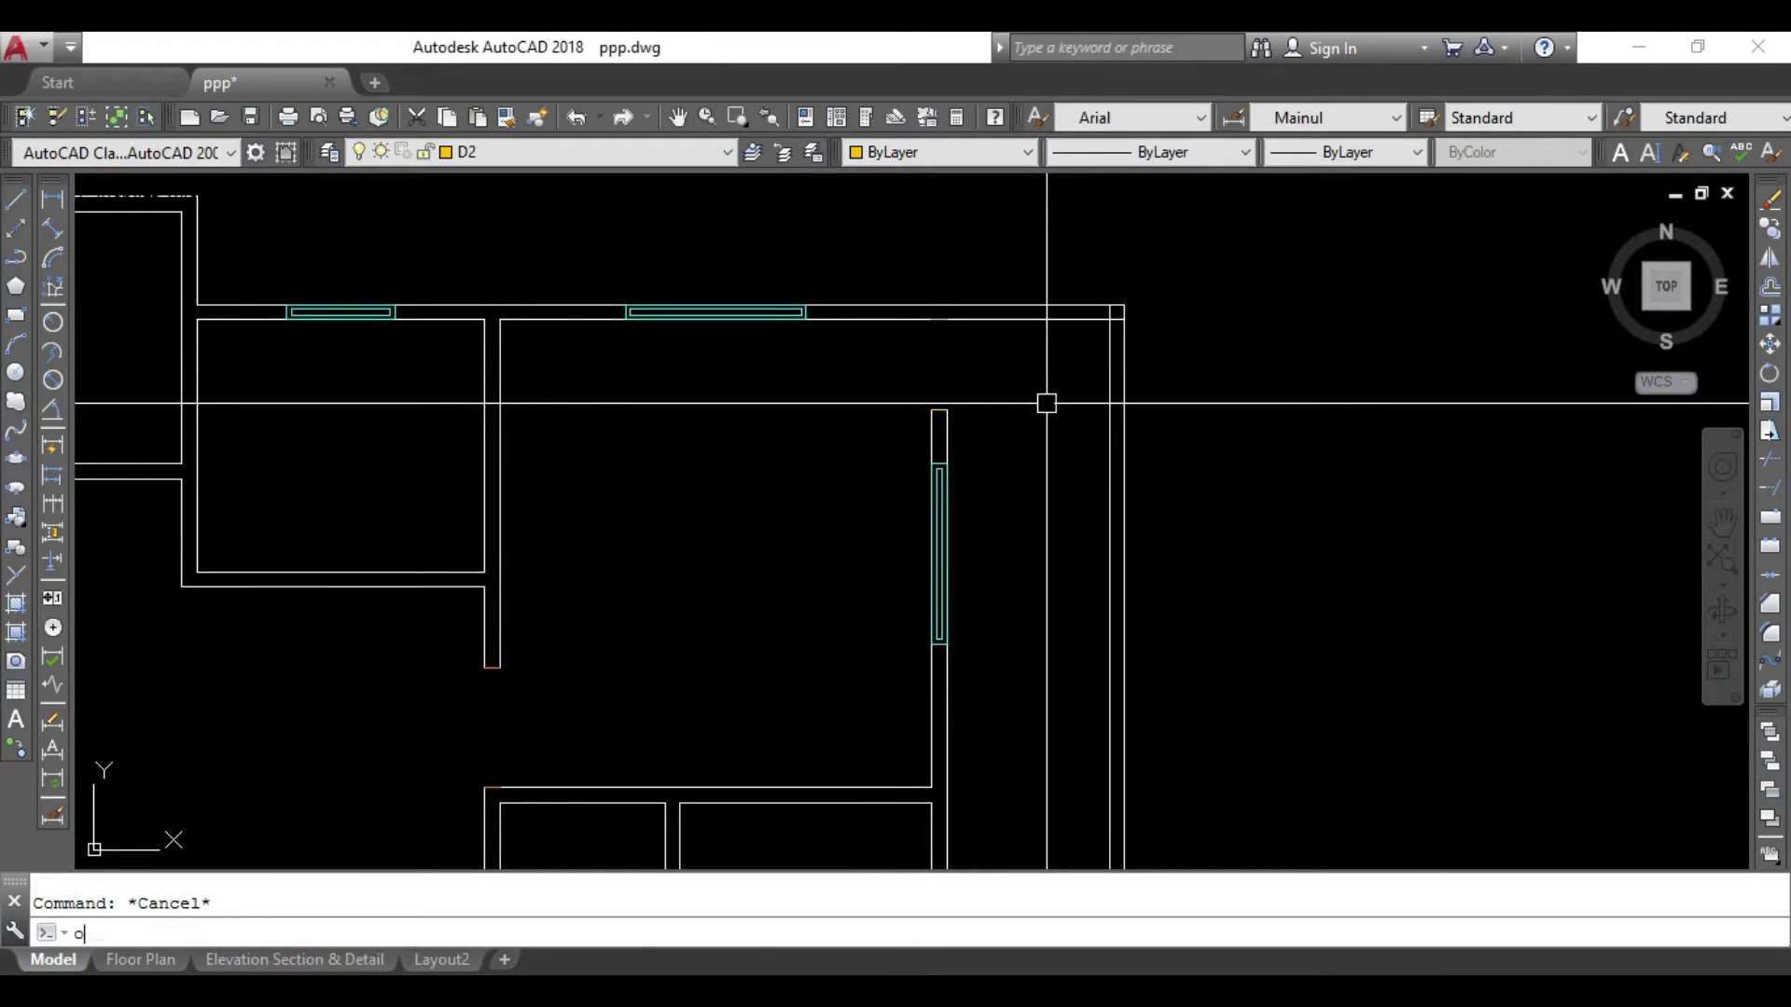
key("Return")
Offset guide lines from the top wall: one at 6', another 5 below it.
key("Return")
left_click(1012, 318)
left_click(1053, 454)
key("Escape")
key("Return")
type("5")
key("Return")
left_click(1047, 536)
left_click(1035, 640)
key("Escape")
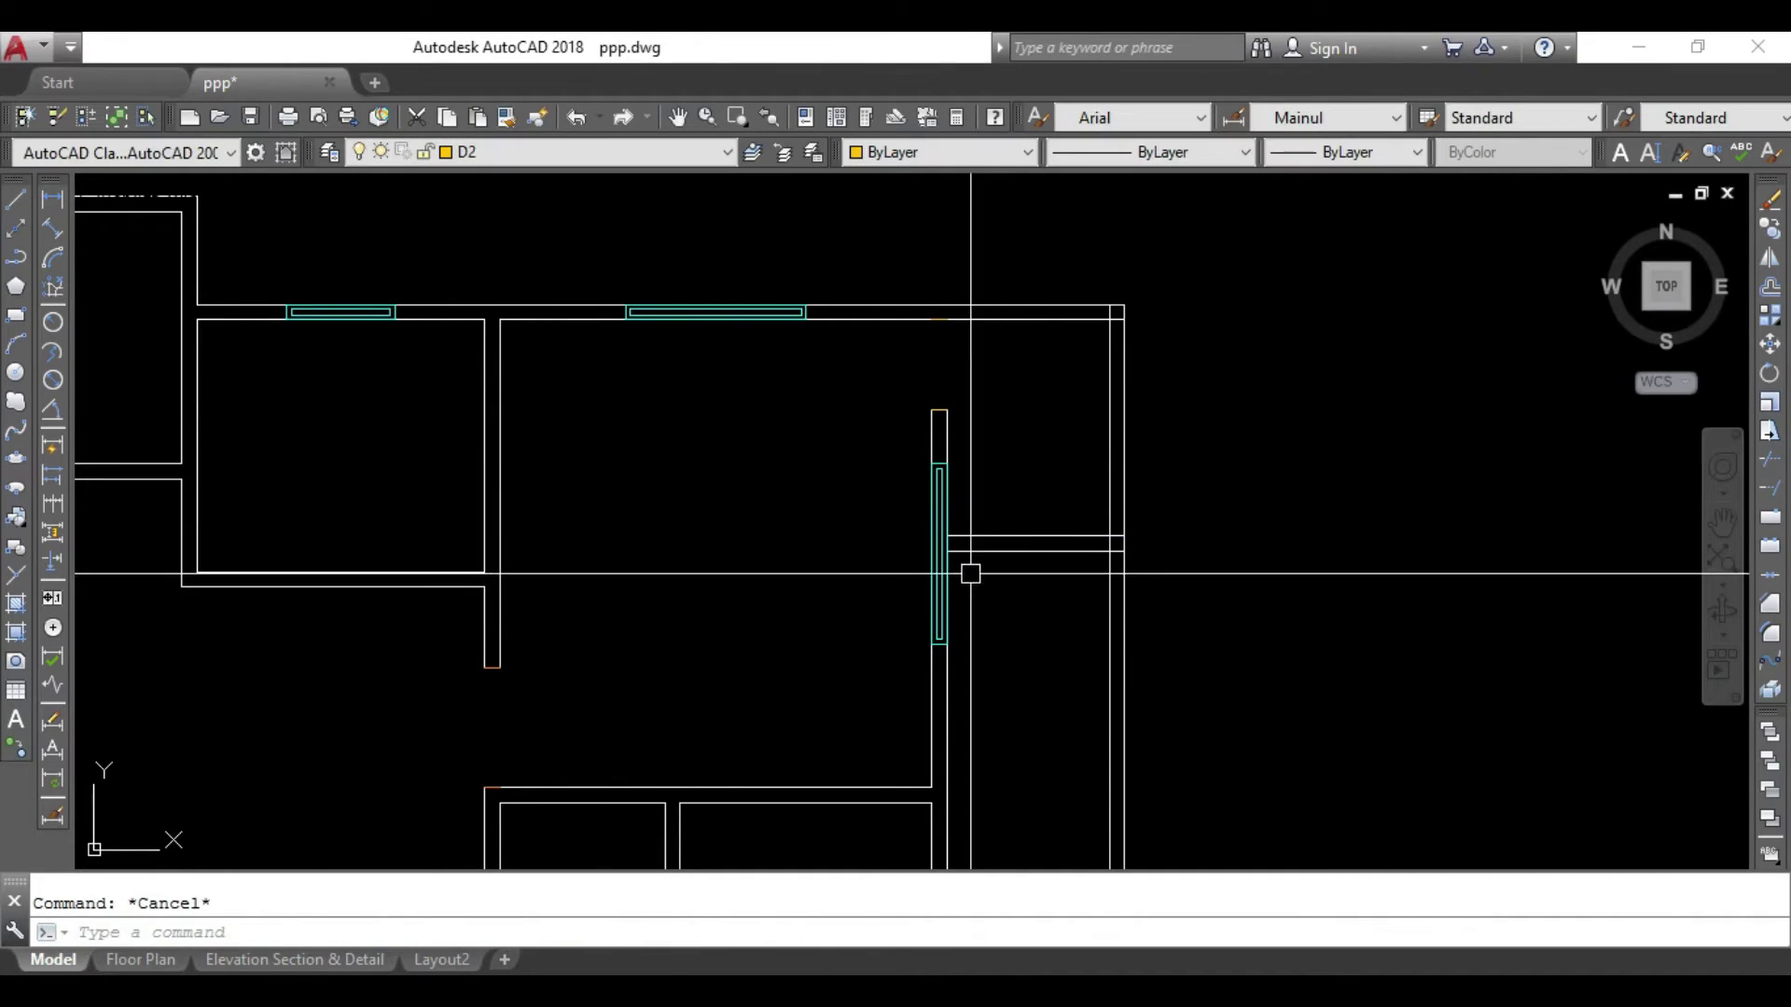
Crossing-select the right wall lines and start a stretch, then cancel it.
left_click(906, 679)
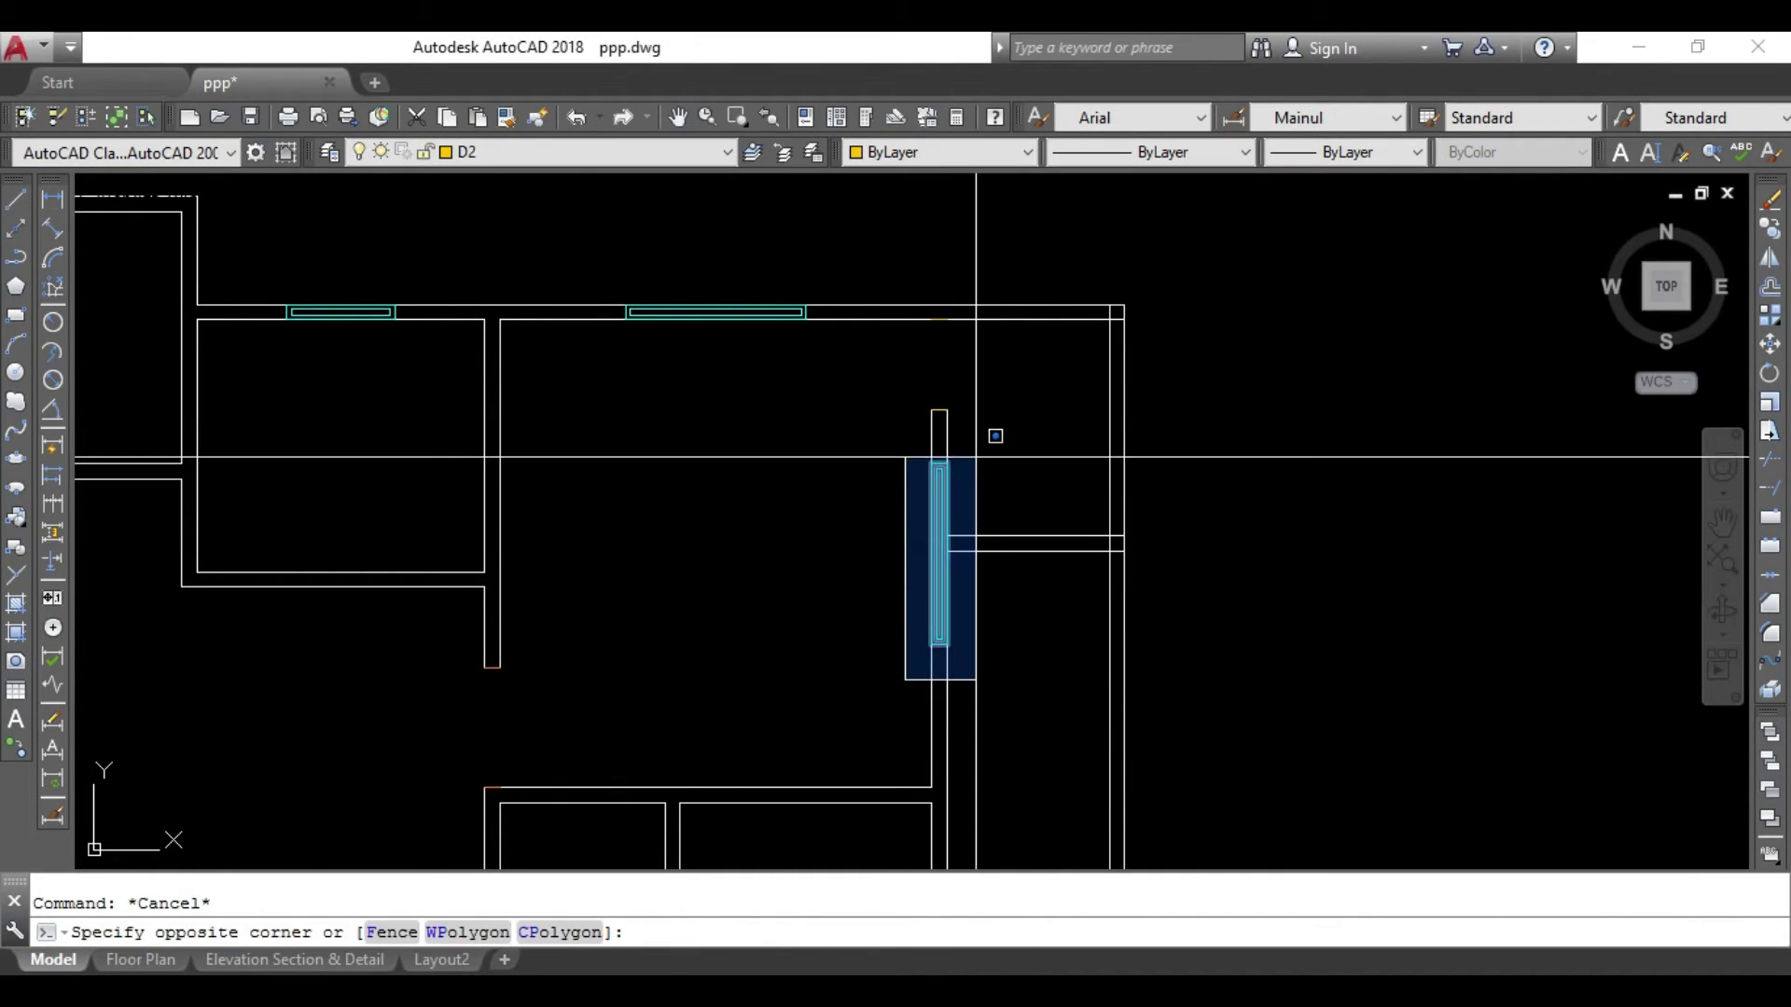
key("Escape")
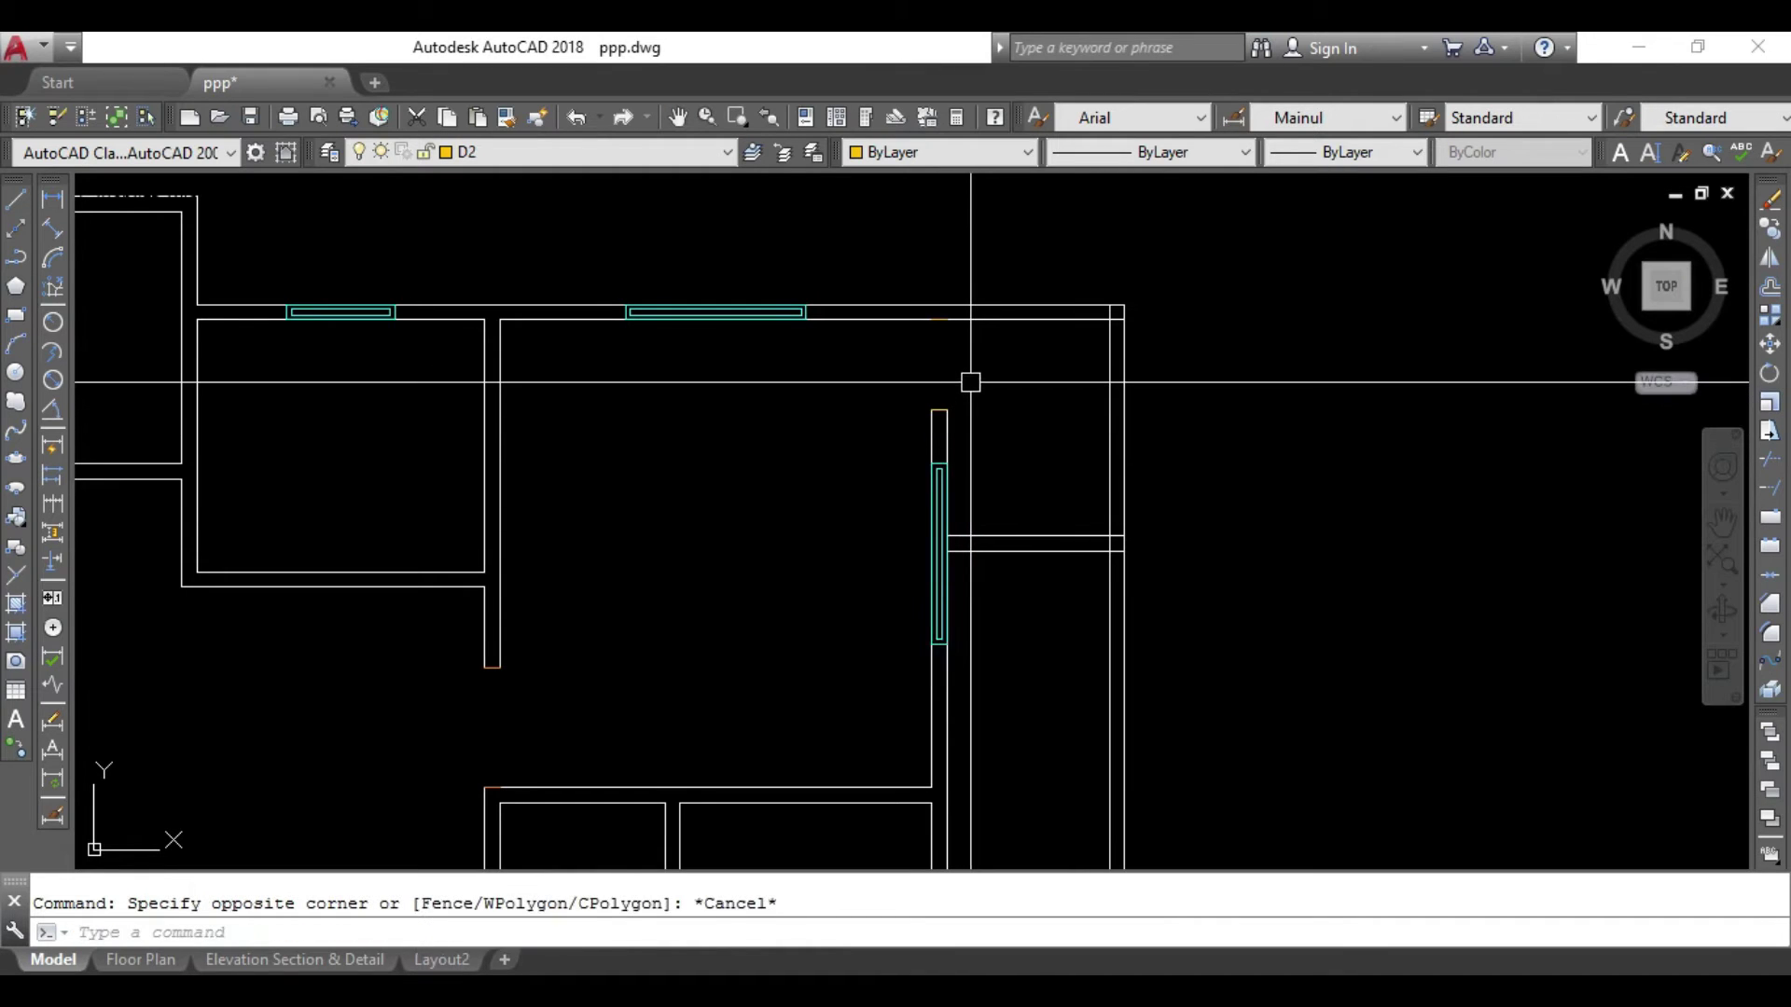
left_click(971, 382)
left_click(846, 682)
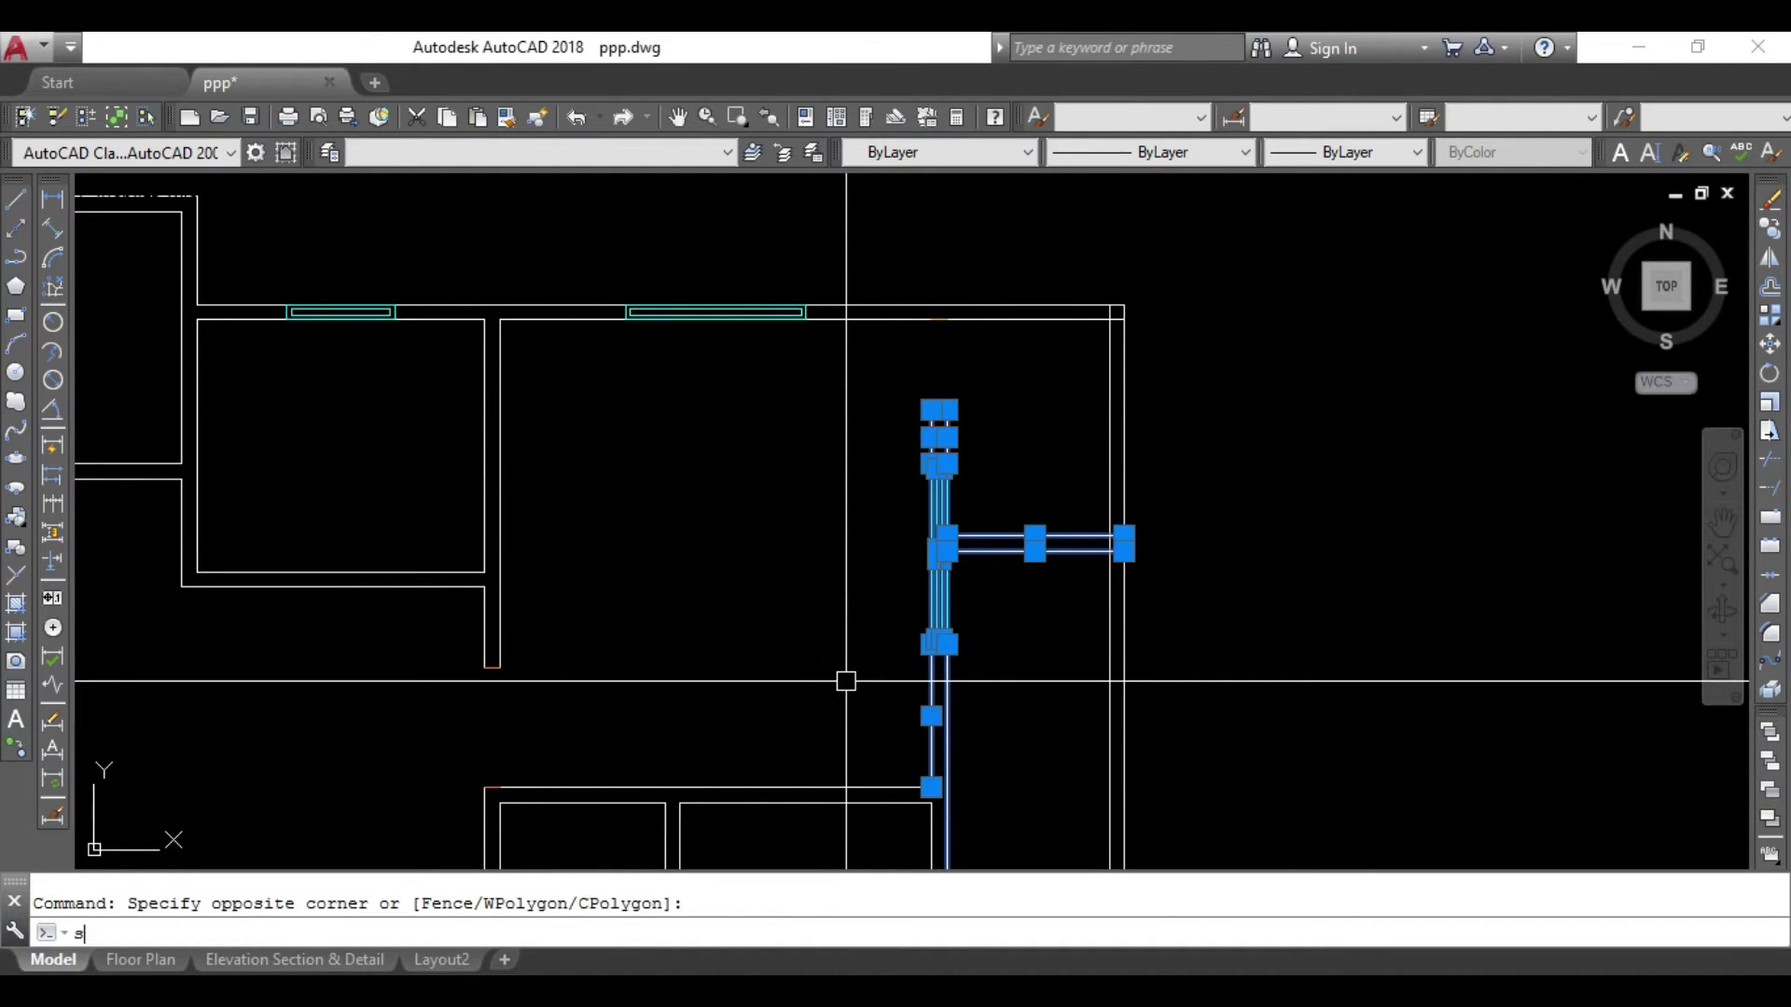
key("Return")
left_click(945, 650)
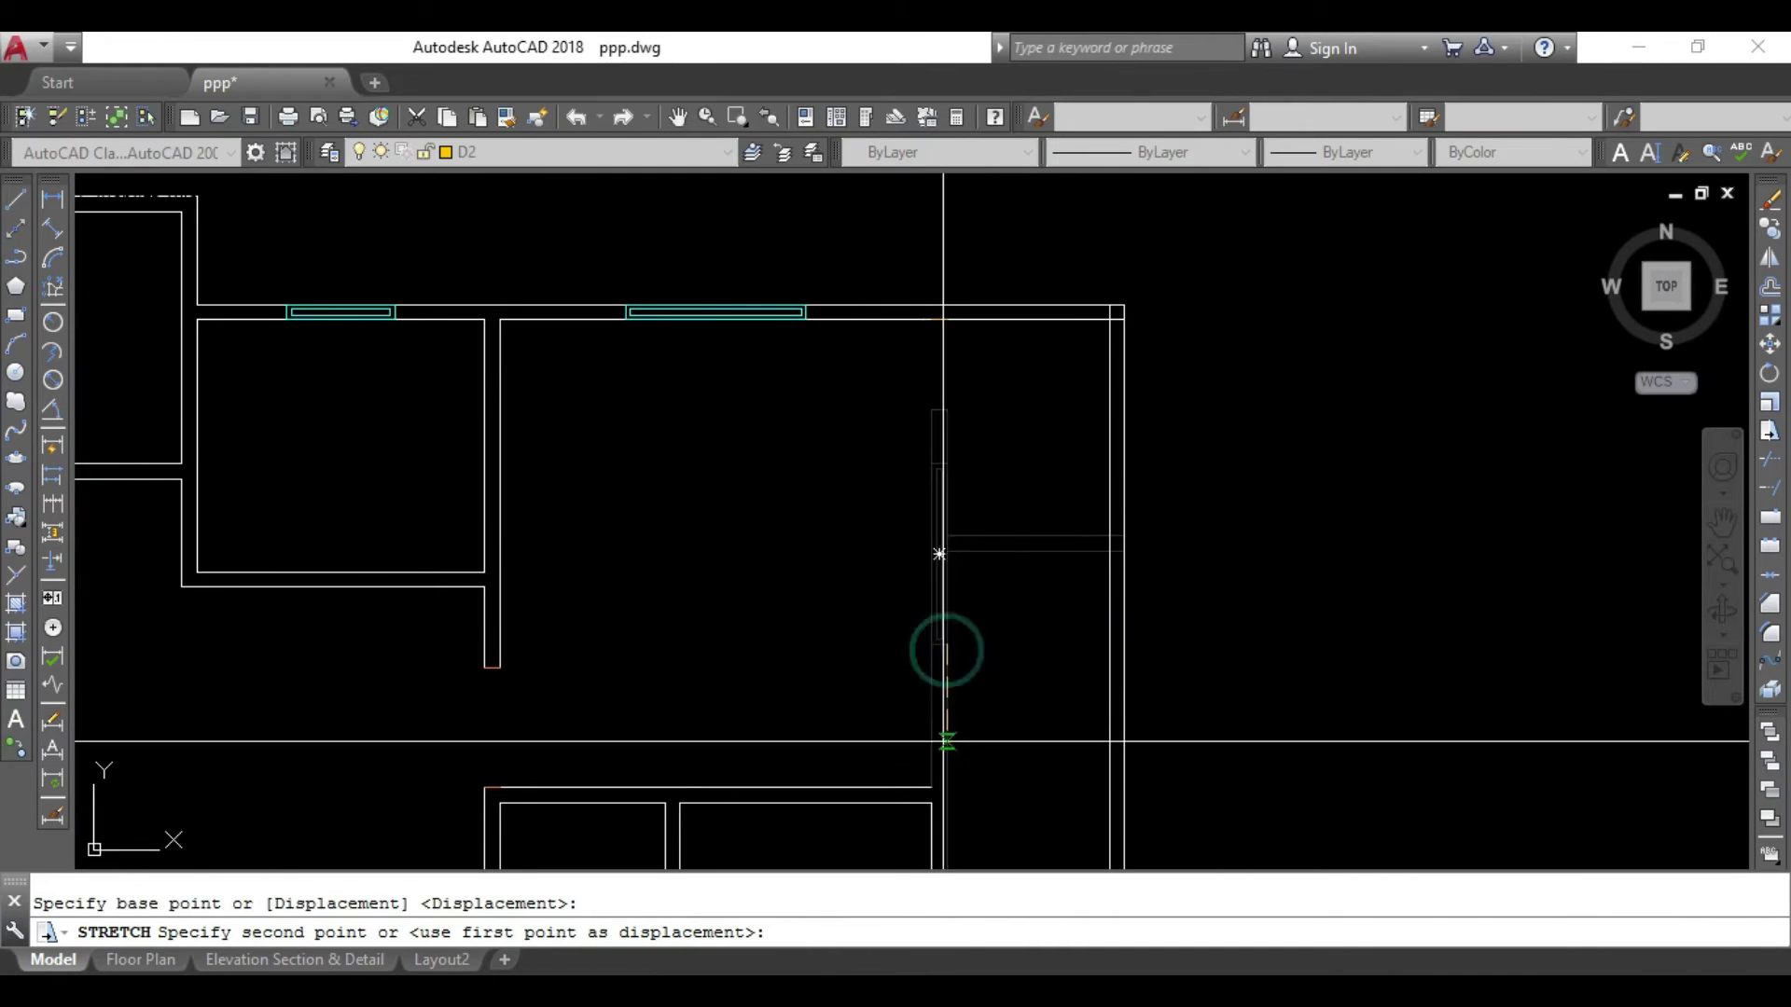
key("Escape")
Delete the two temporary horizontal guide lines.
left_click(1040, 471)
left_click(1004, 594)
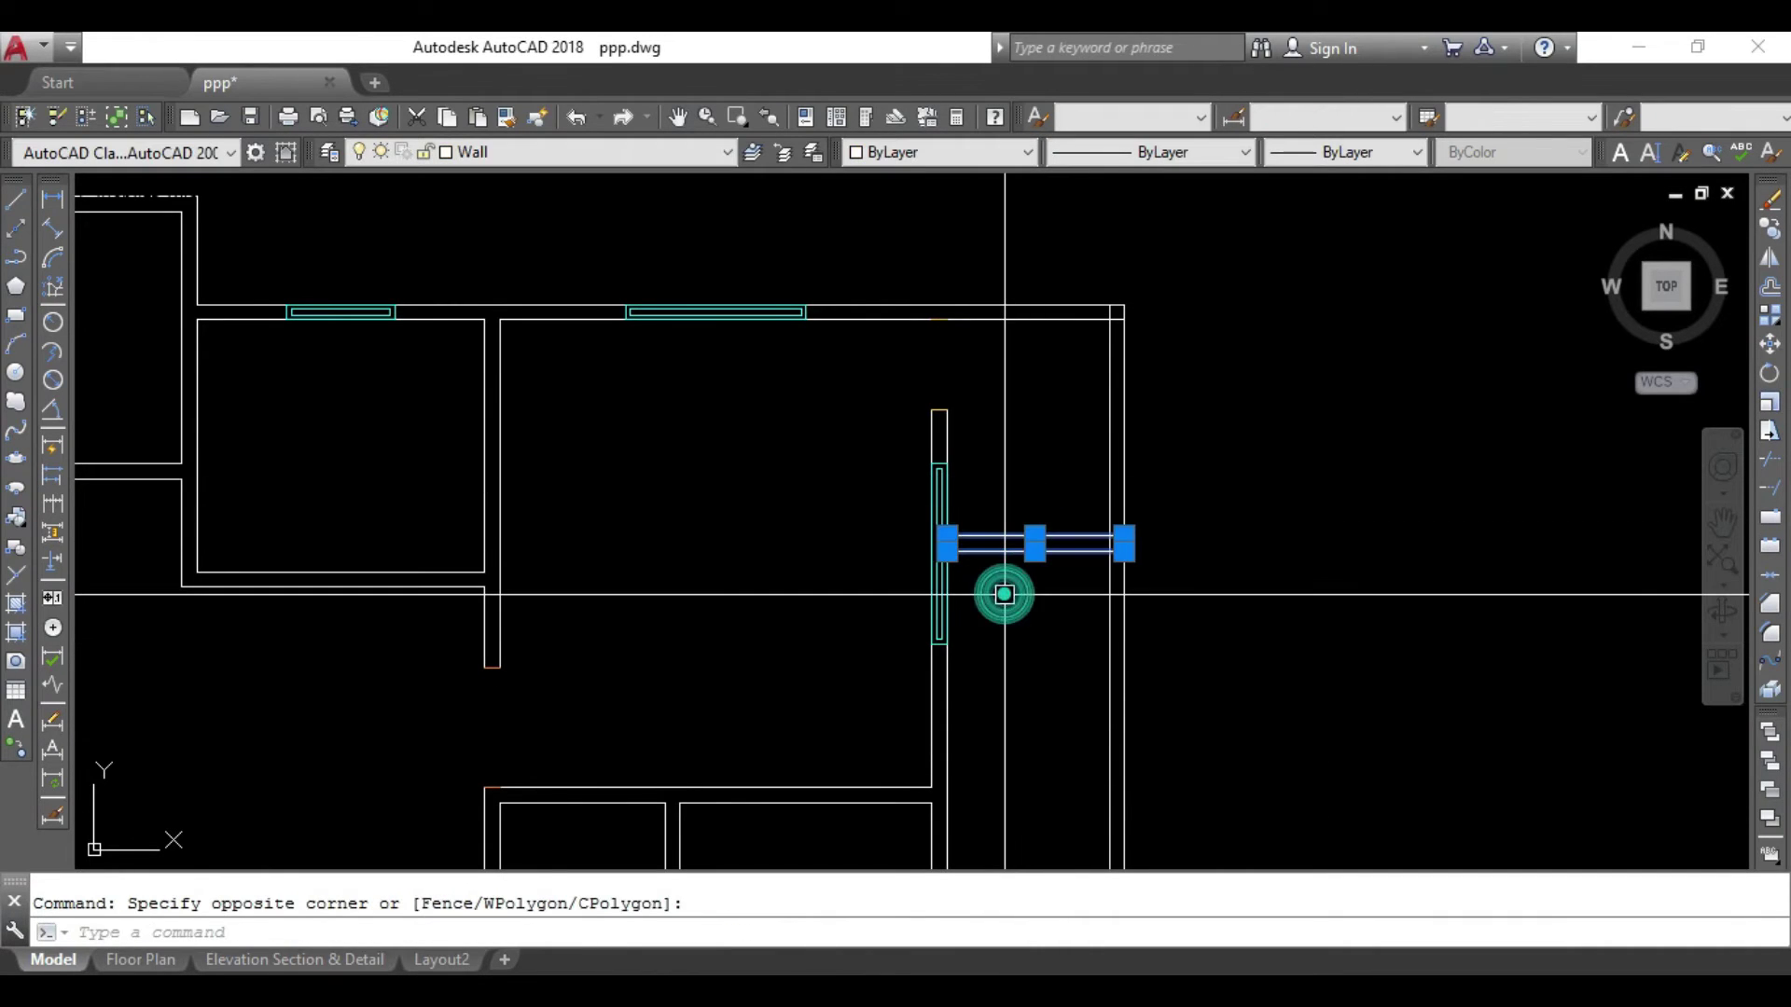
key("Delete")
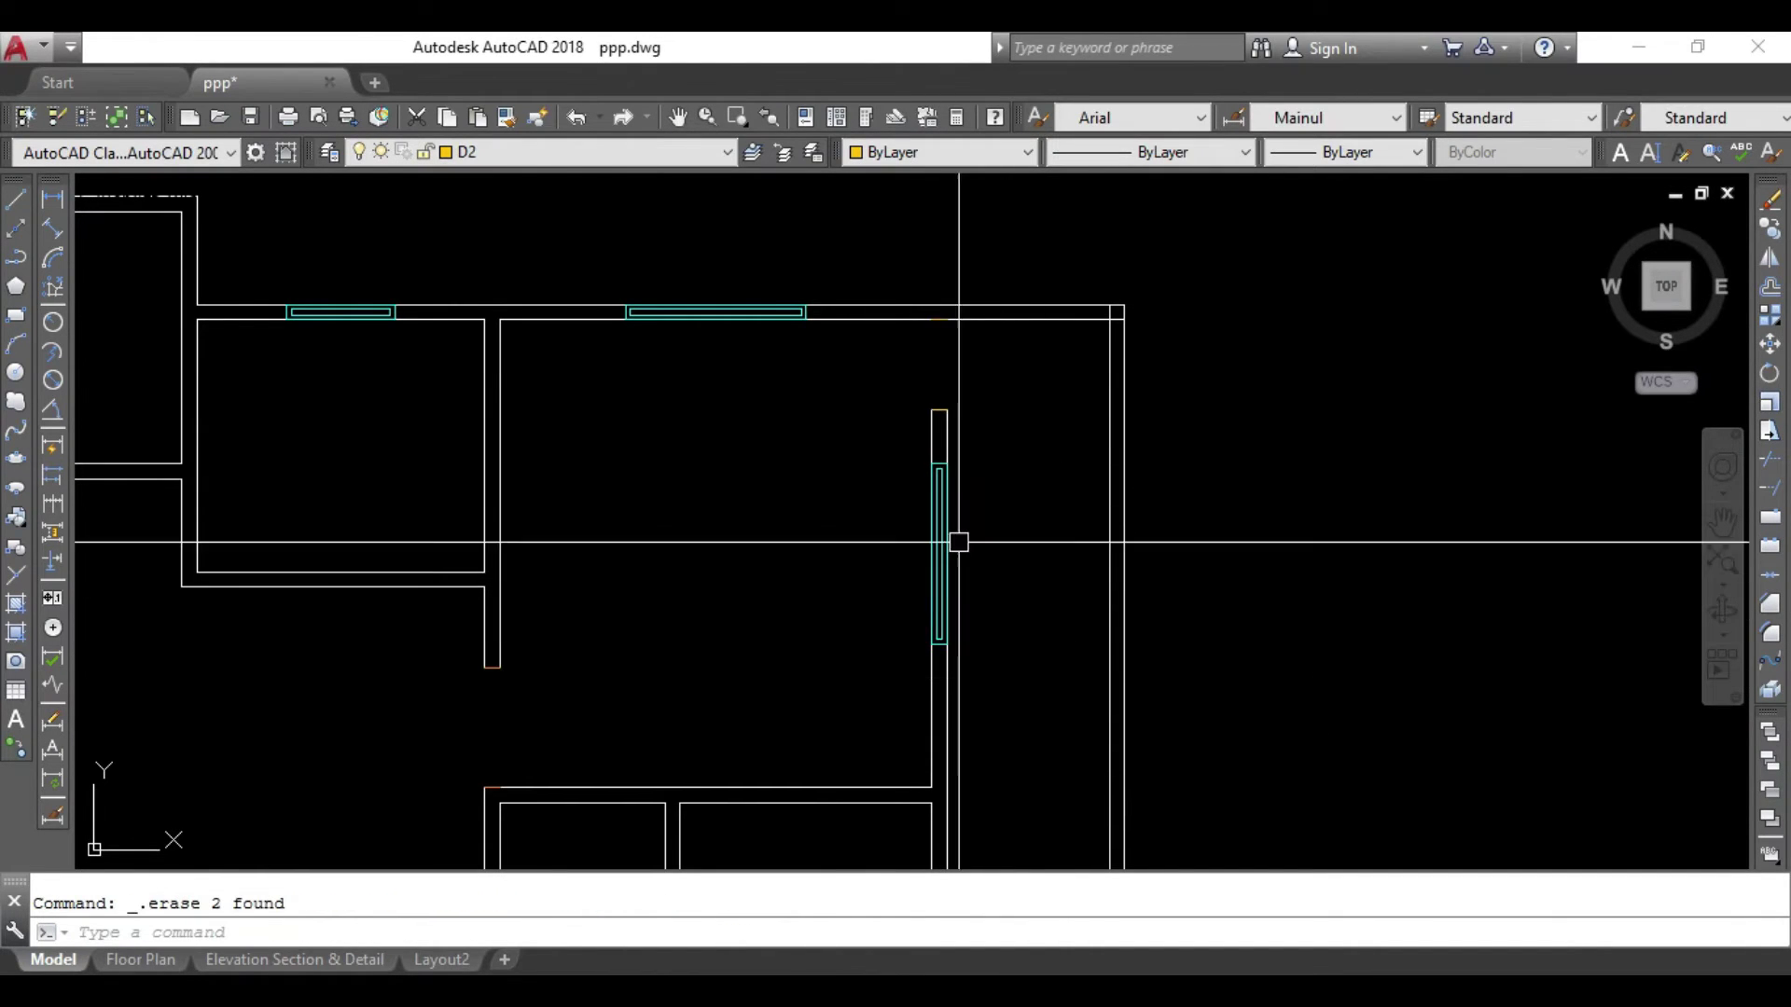
middle_click_drag(936, 624, 931, 562)
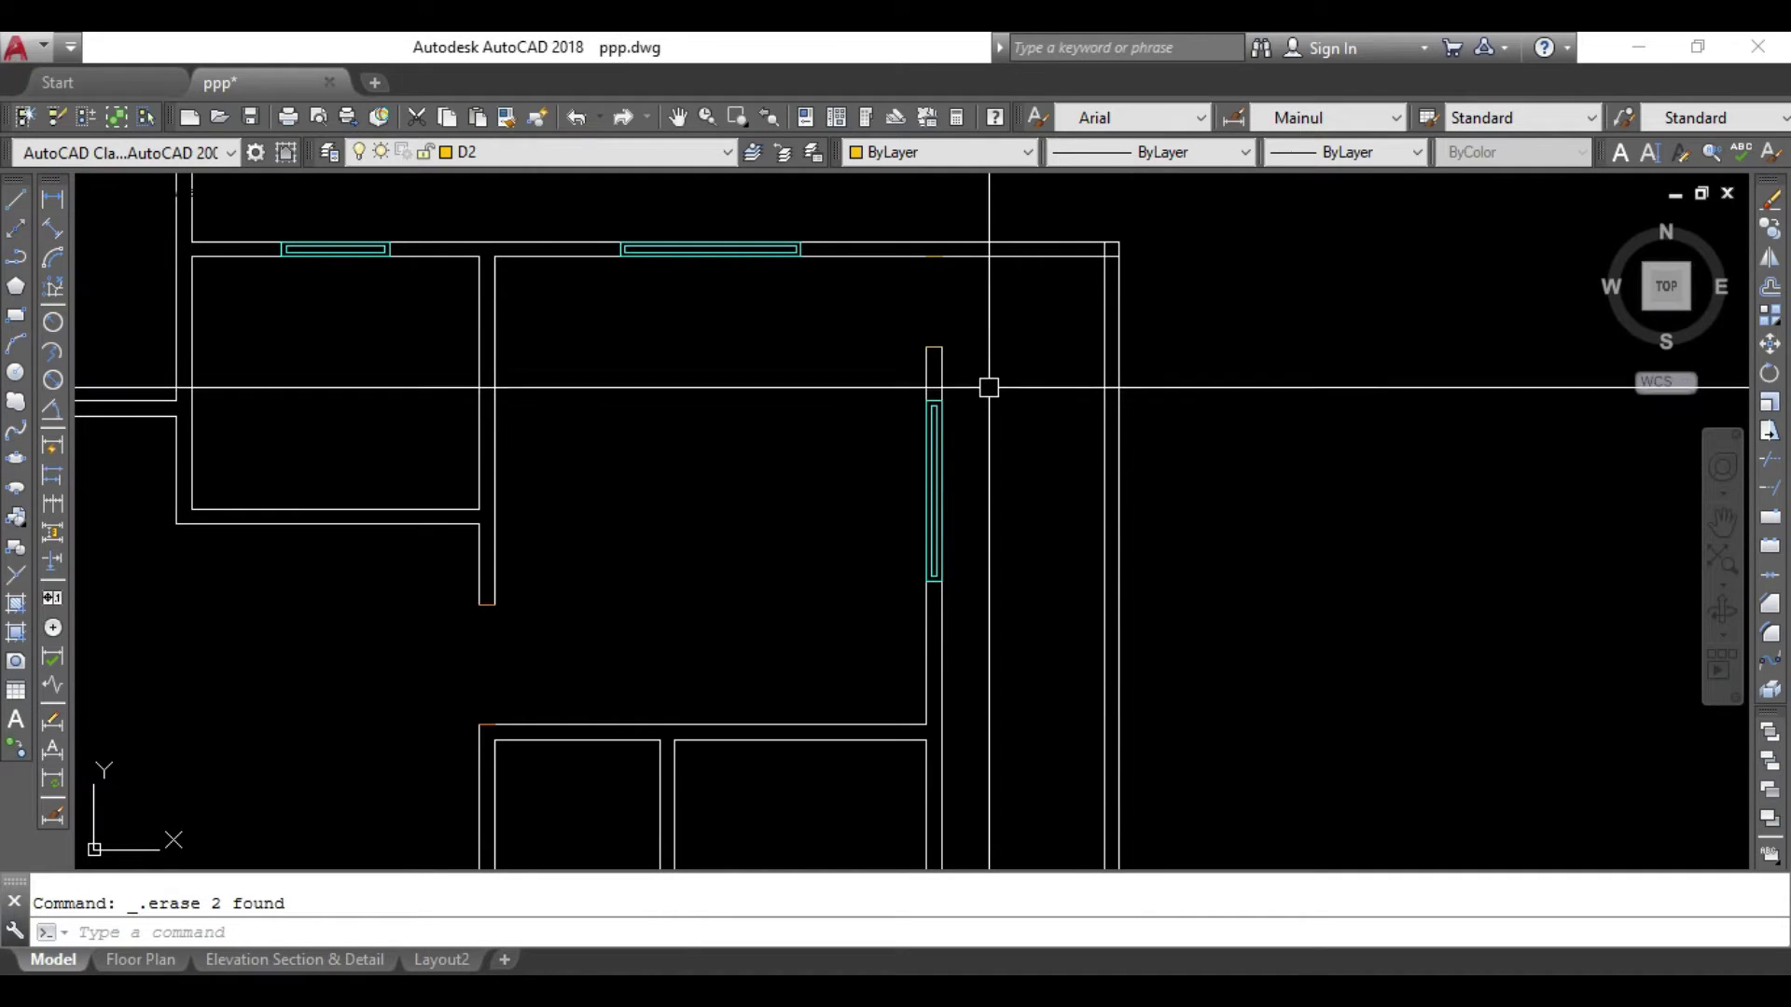
Move the window in the right-hand wall 3' downward.
left_click(888, 634)
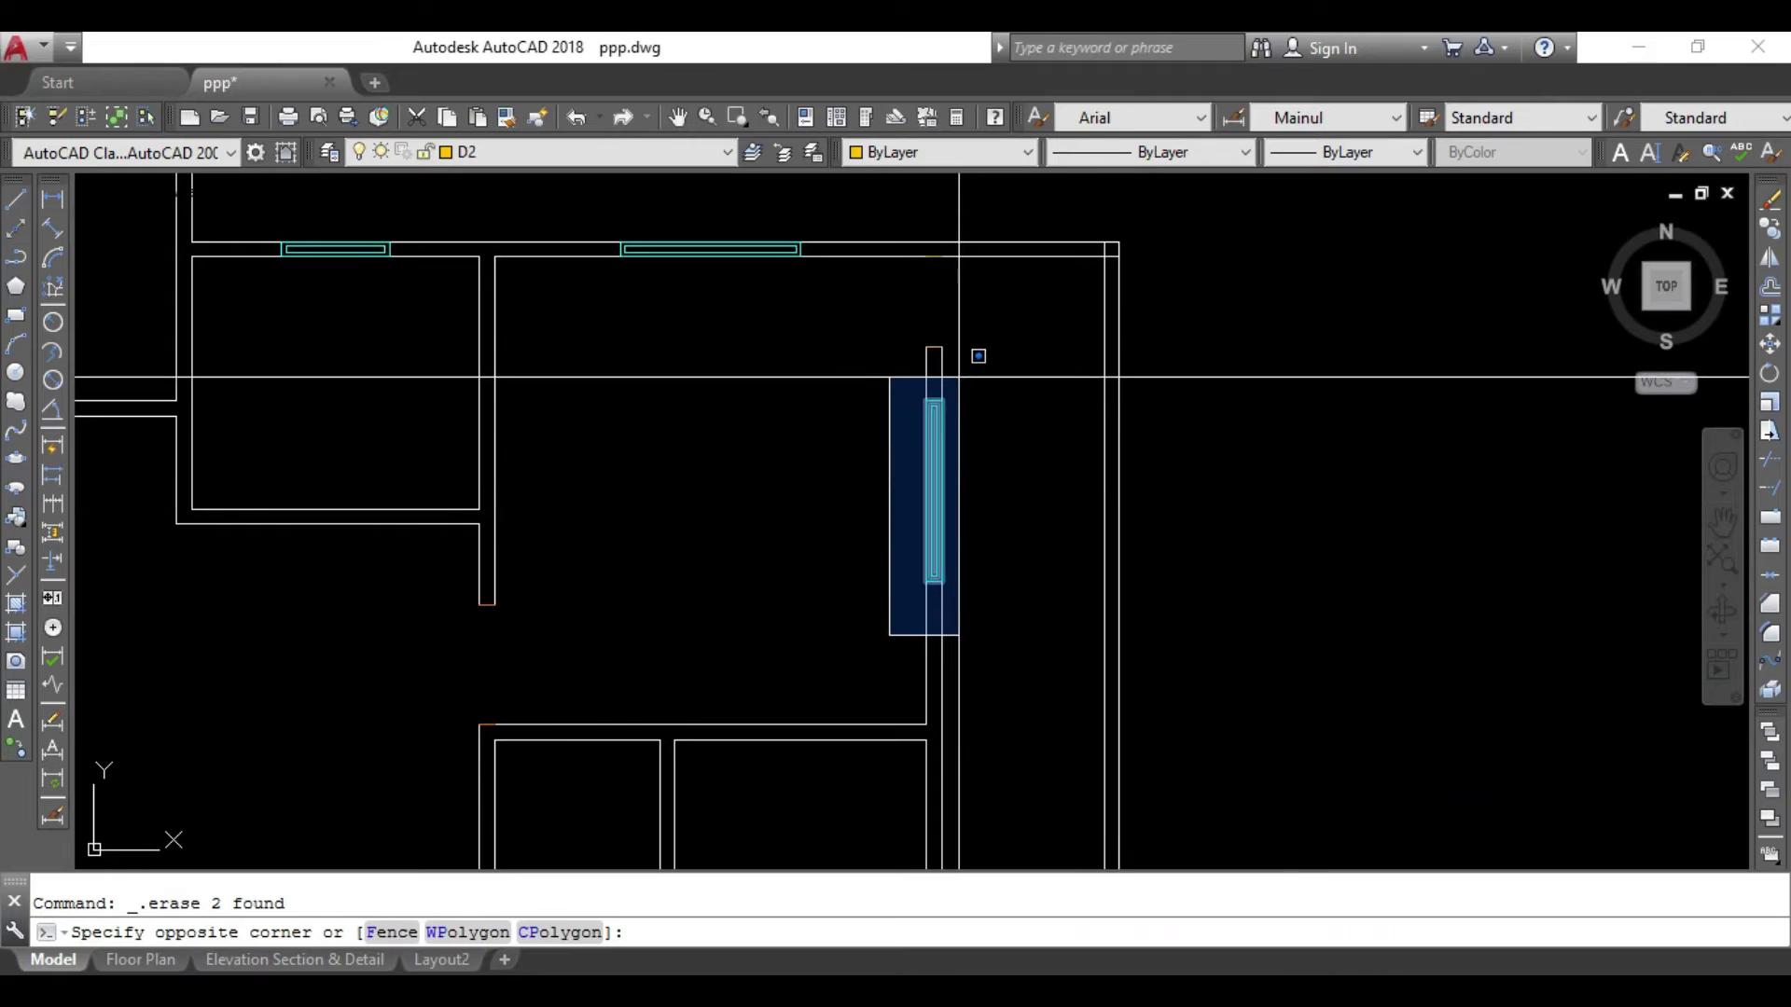
left_click(976, 354)
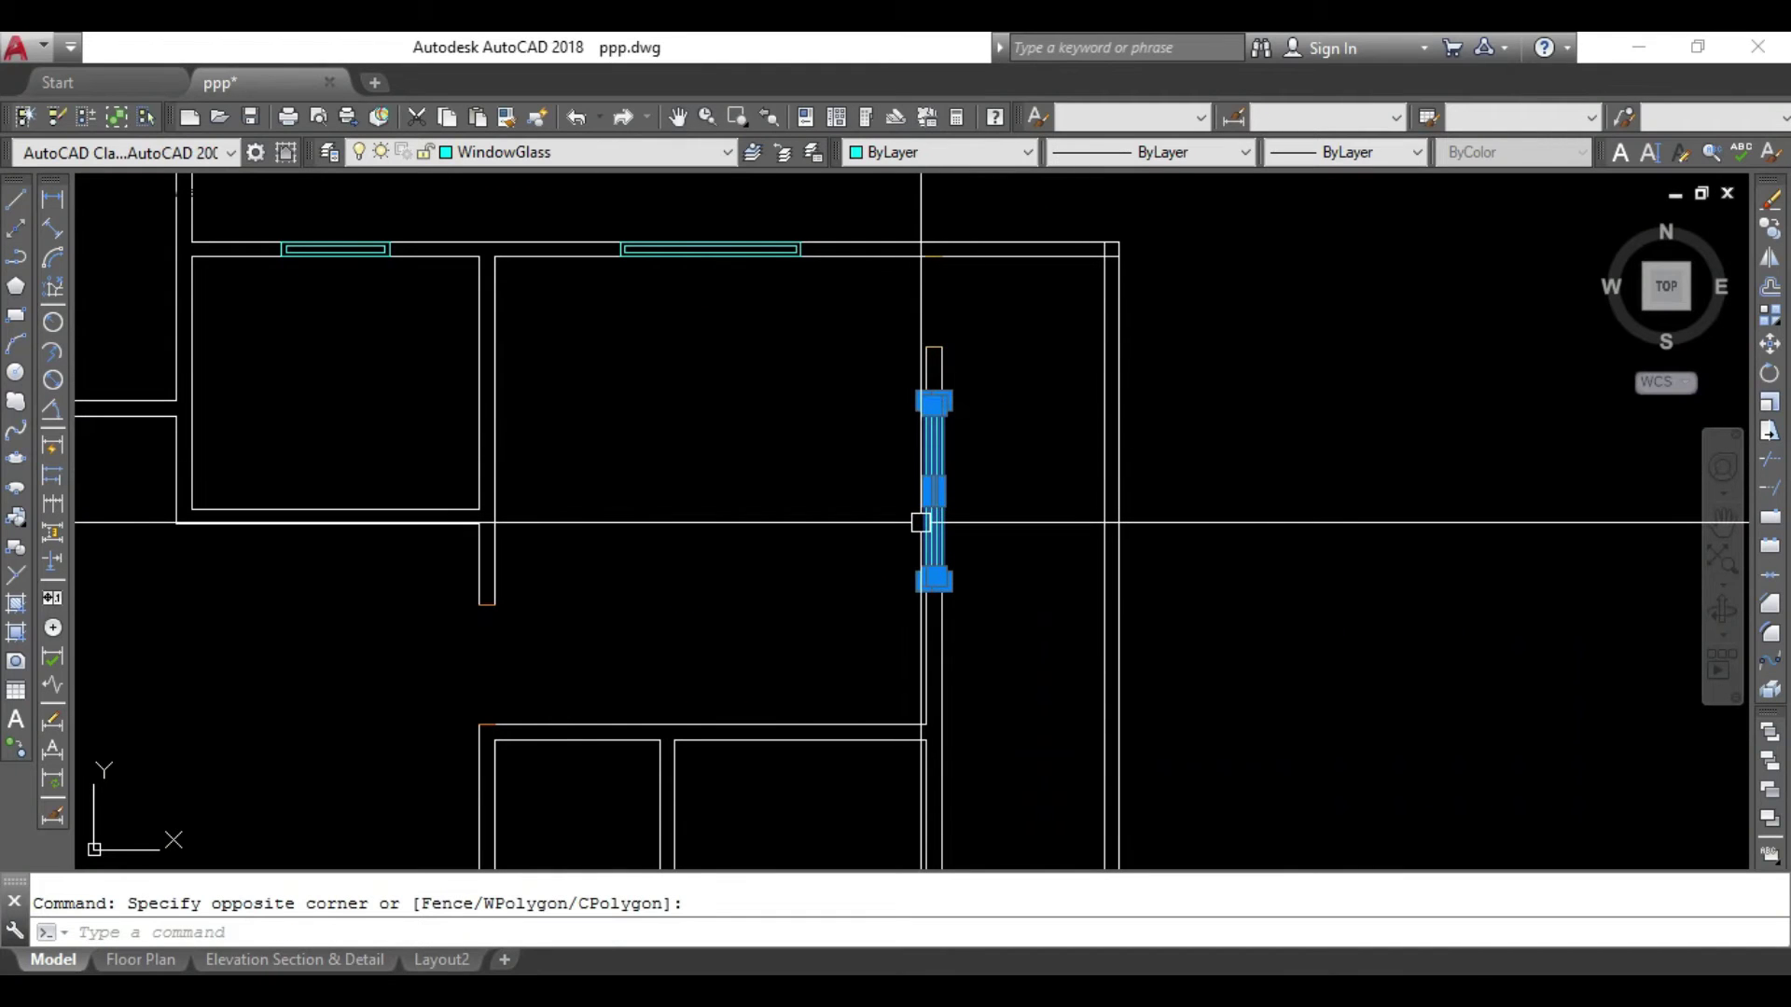
type("m")
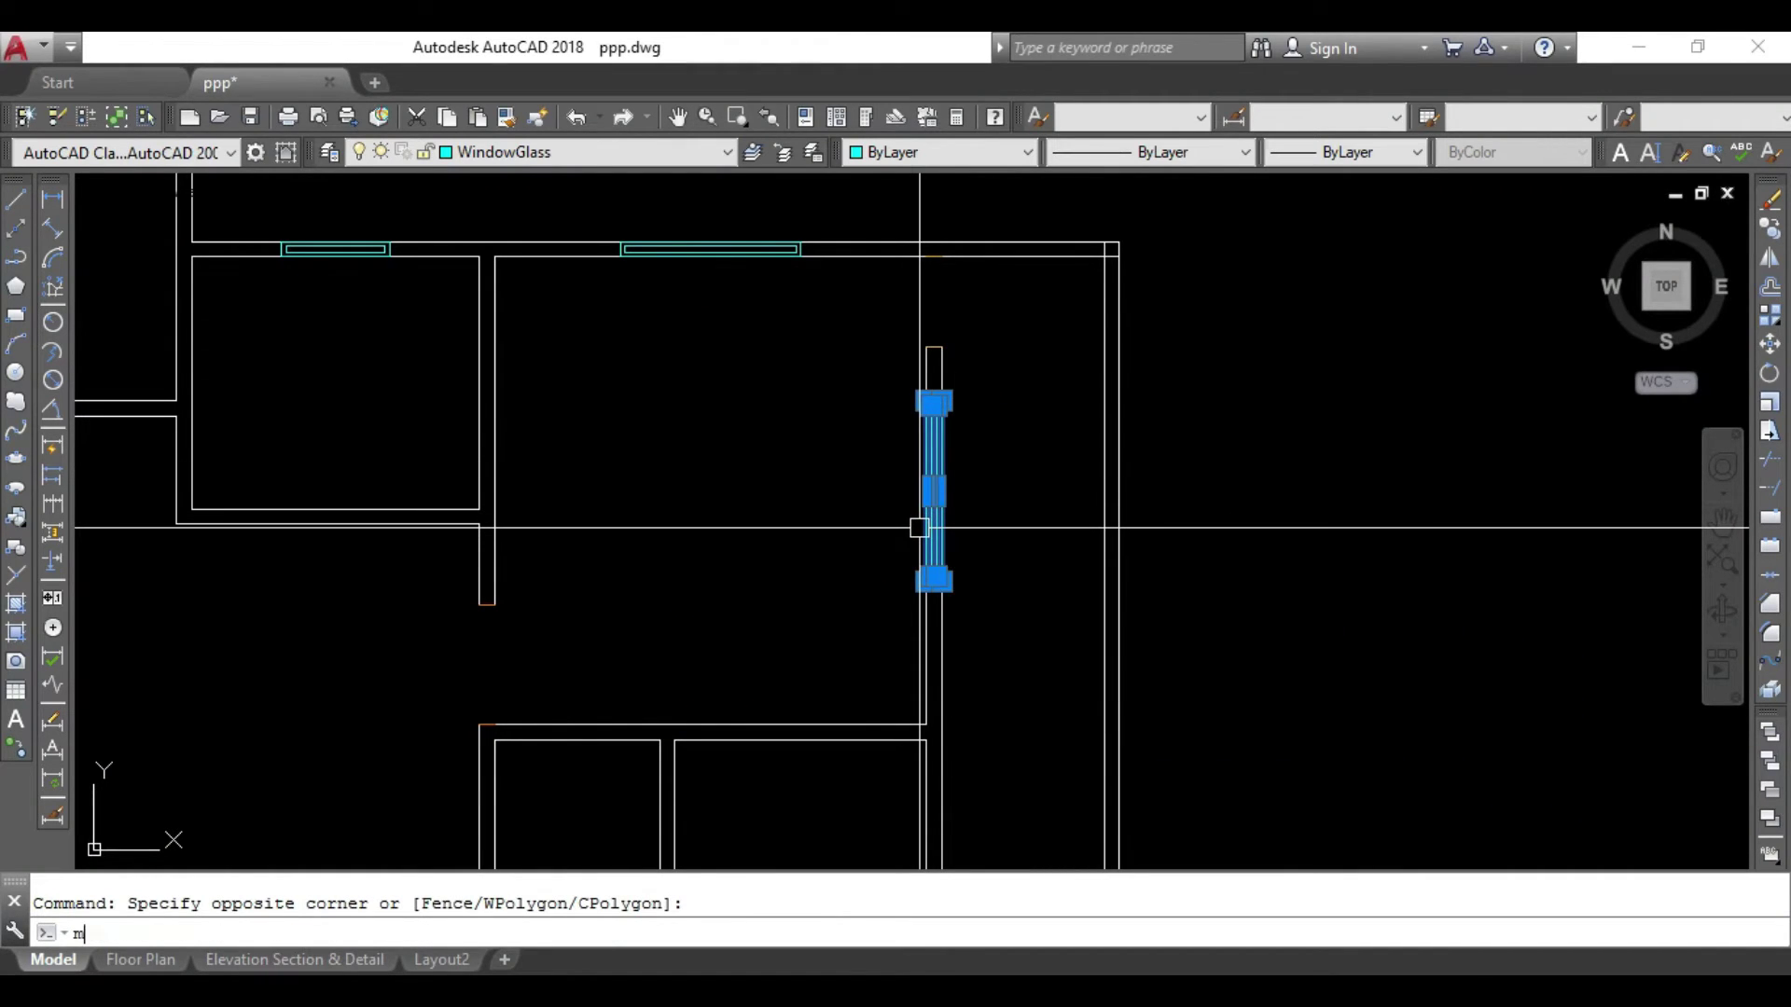
key("Return")
scroll(930, 597, "up", 3)
left_click(940, 537)
scroll(967, 679, "down", 4)
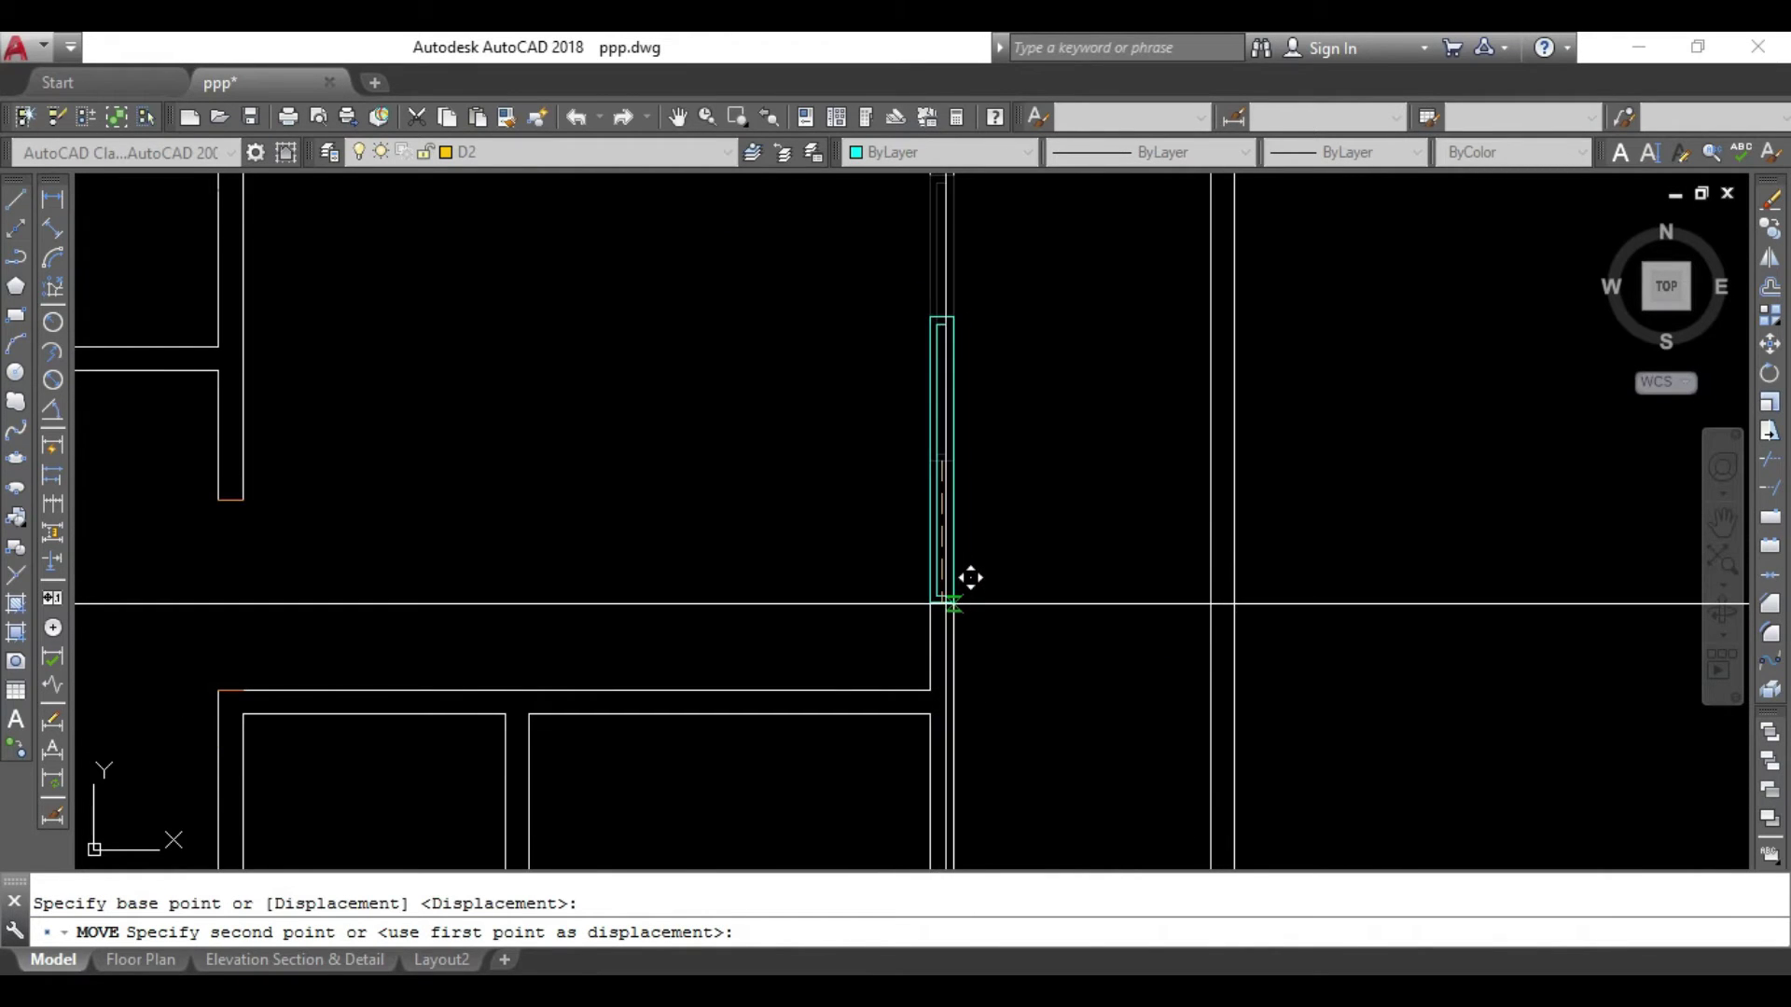
scroll(966, 551, "up", 4)
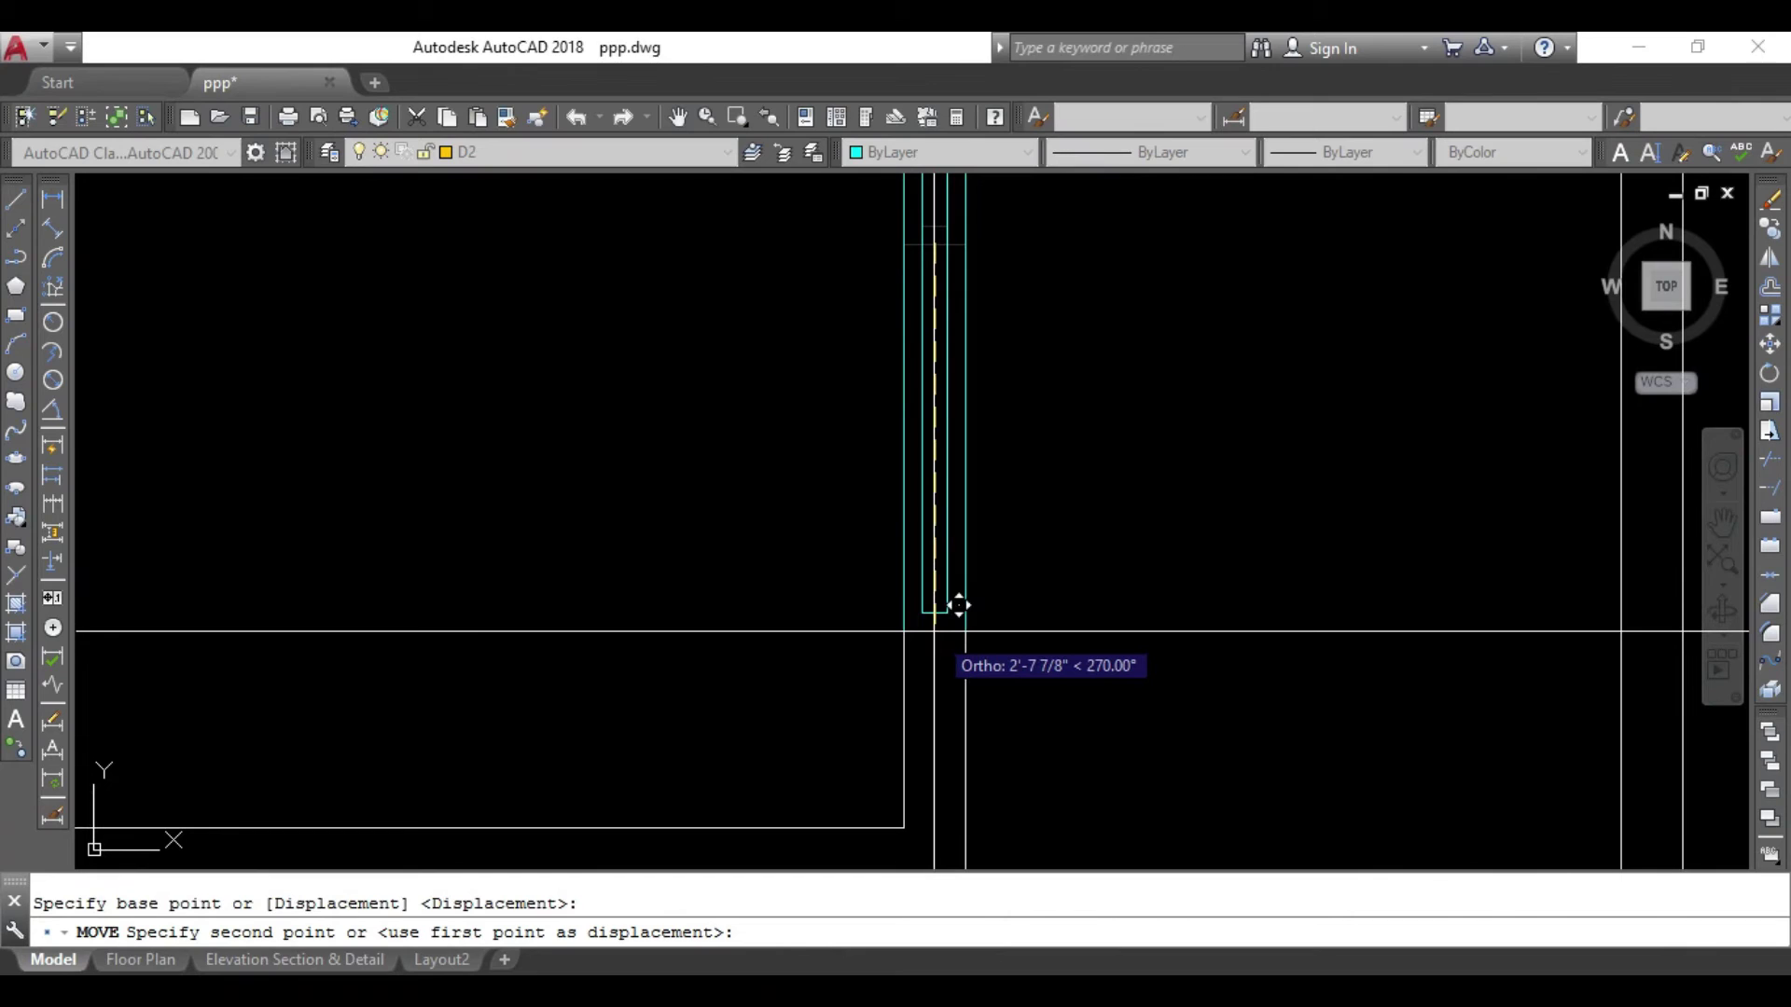
type("3'")
key("Return")
scroll(1059, 627, "down", 4)
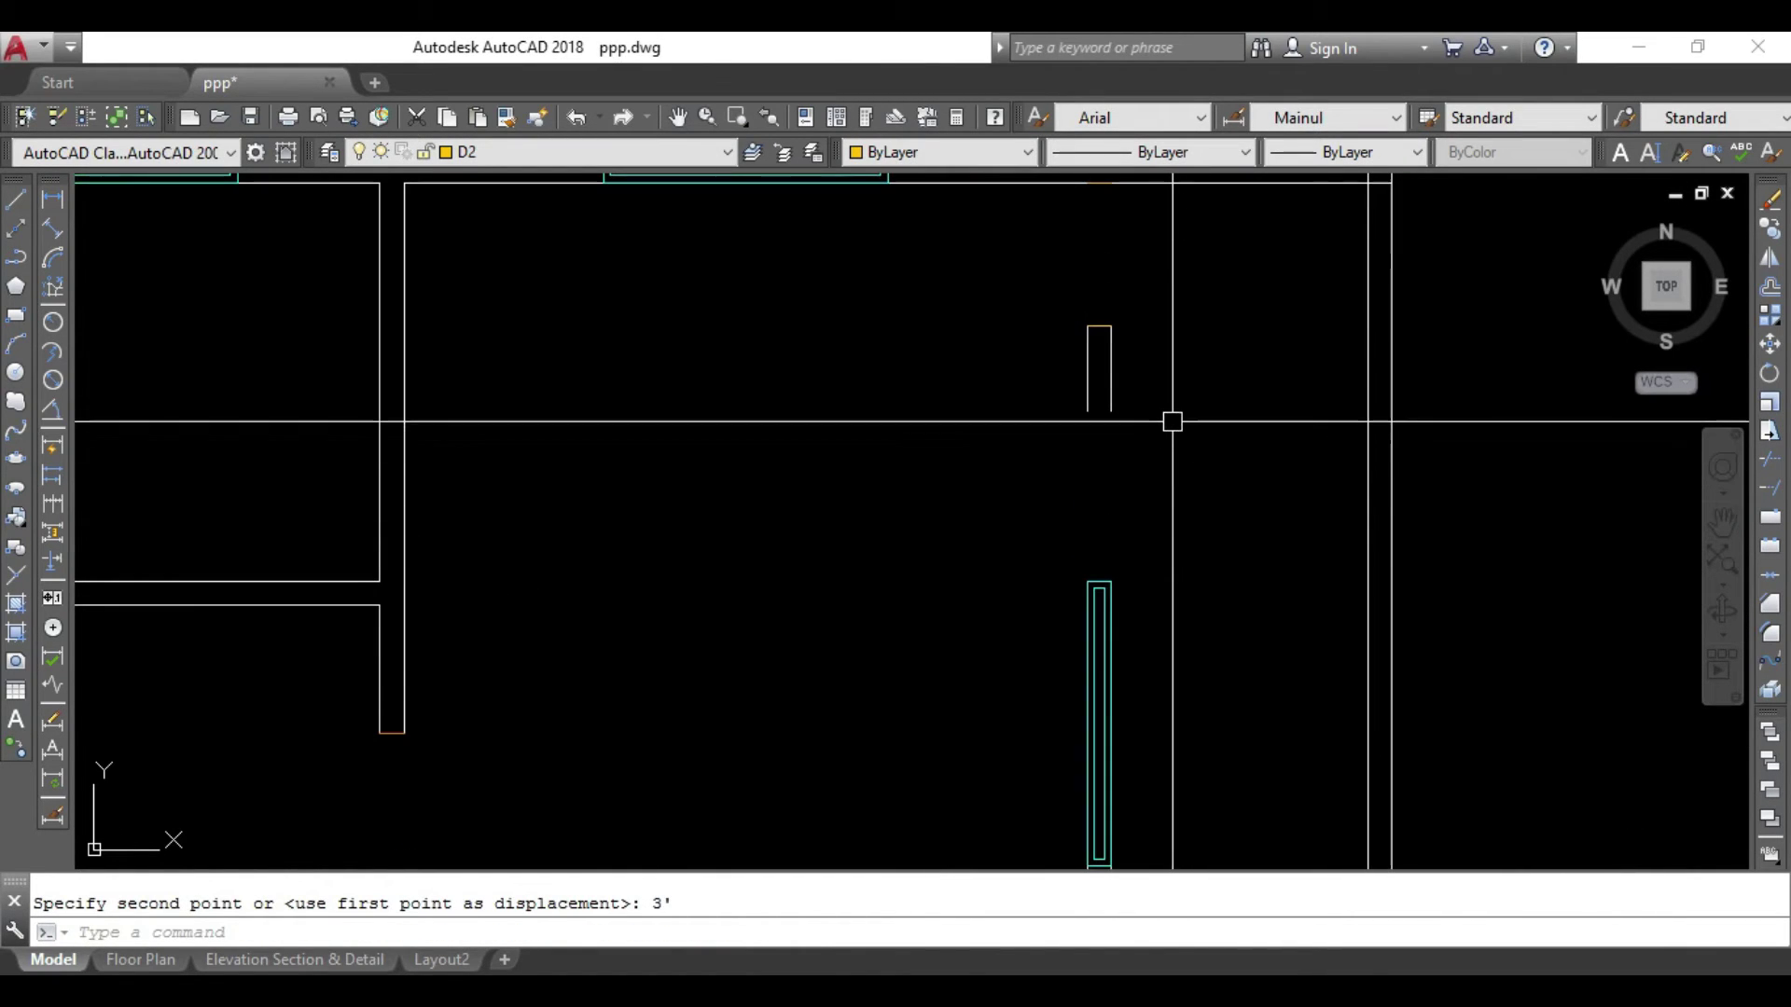
Start EXTEND with crossing-selected boundary edges, then cancel it.
type("ex")
key("Return")
left_click(1140, 372)
left_click(1064, 441)
key("Escape")
Offset the top wall line 6' downward.
middle_click_drag(1162, 490, 1064, 590)
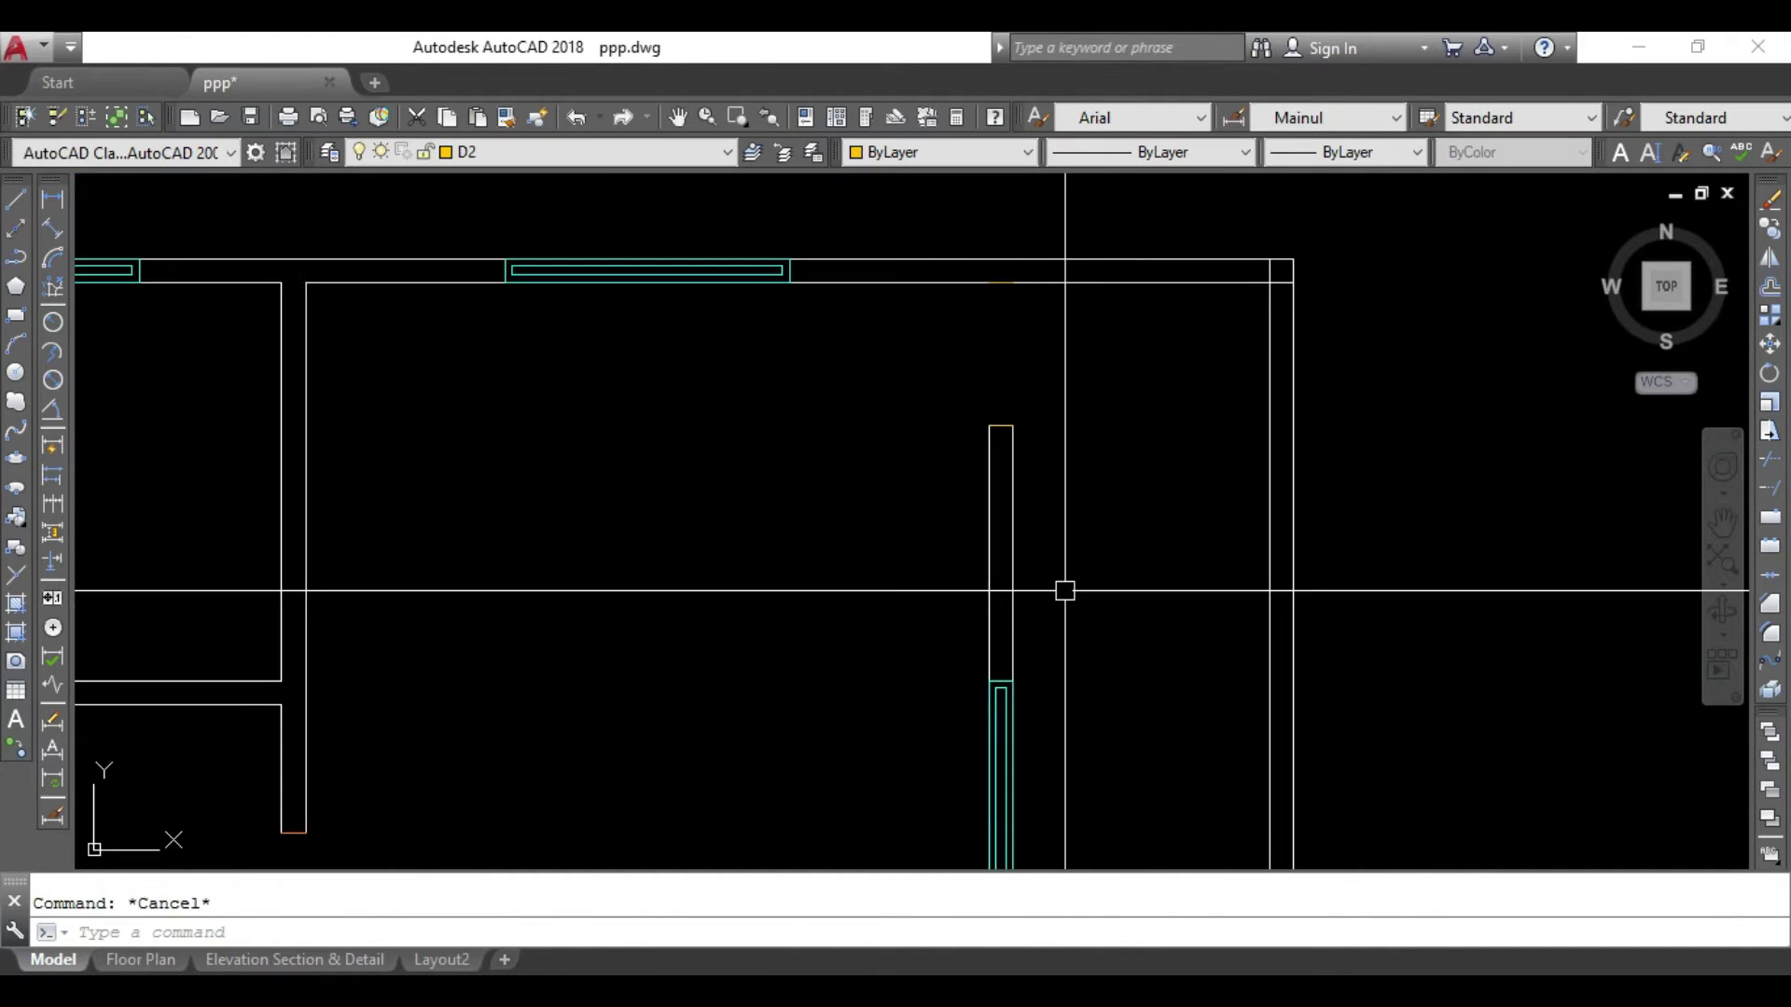
key("Return")
type("'")
key("Return")
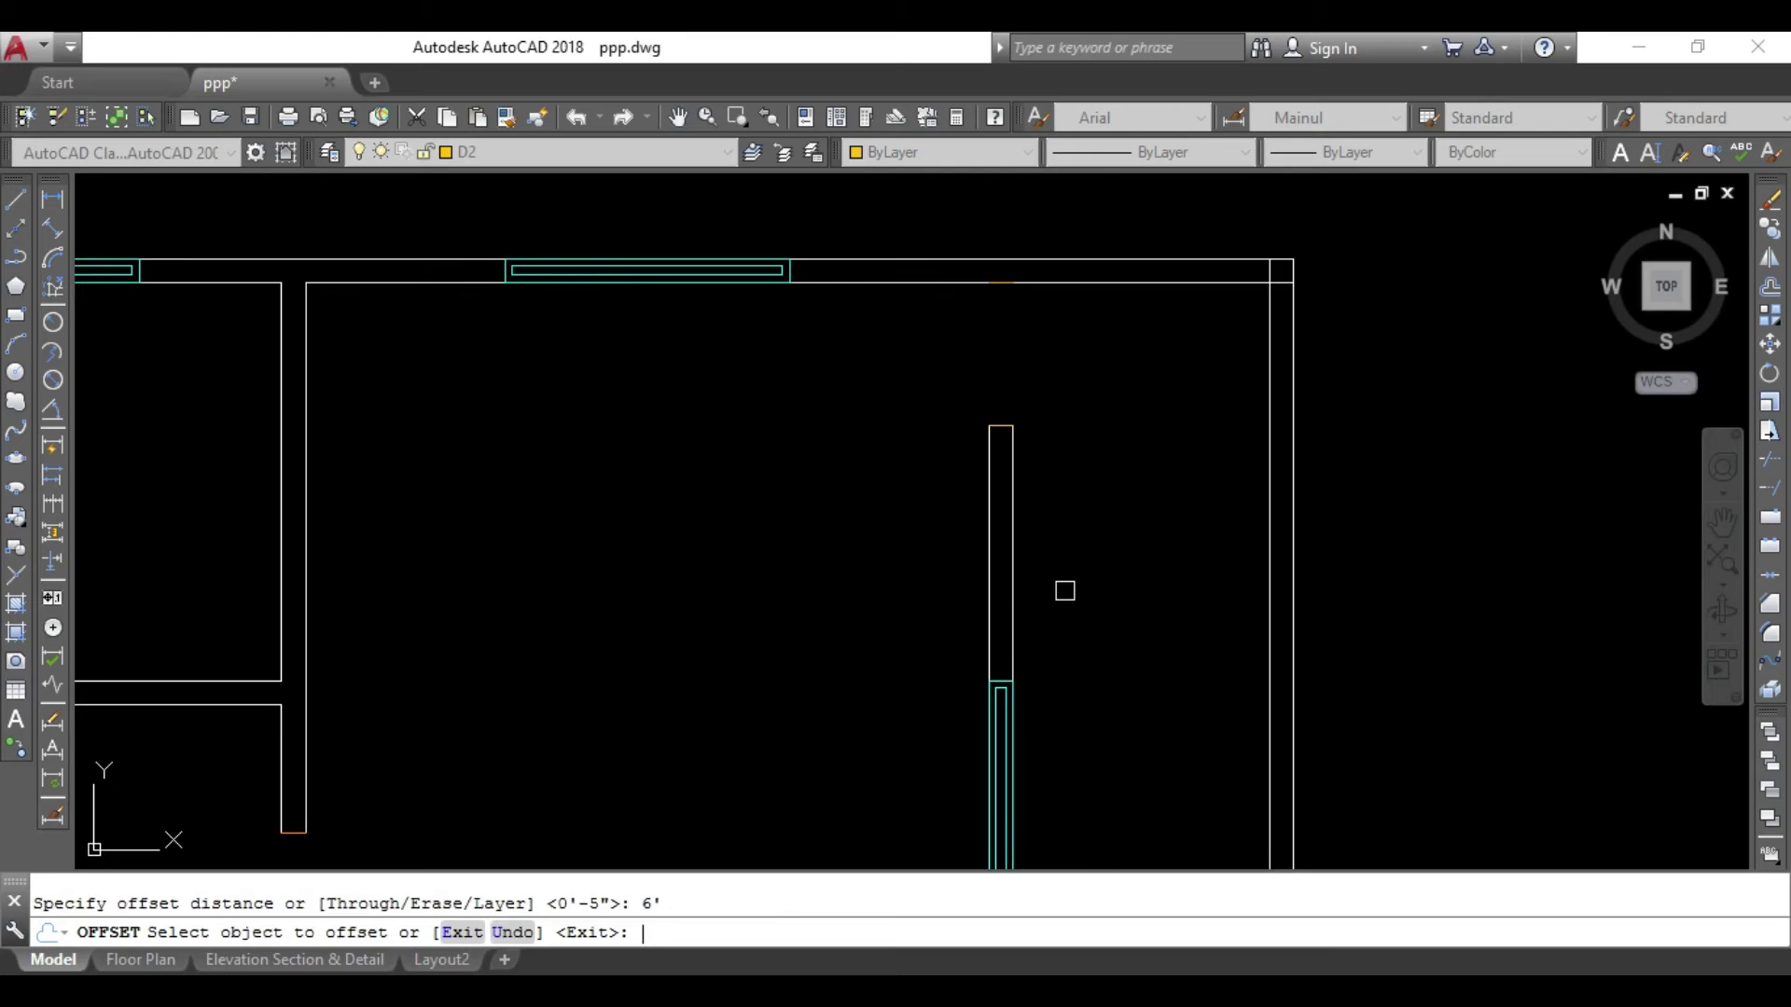
left_click(1138, 284)
left_click(1139, 475)
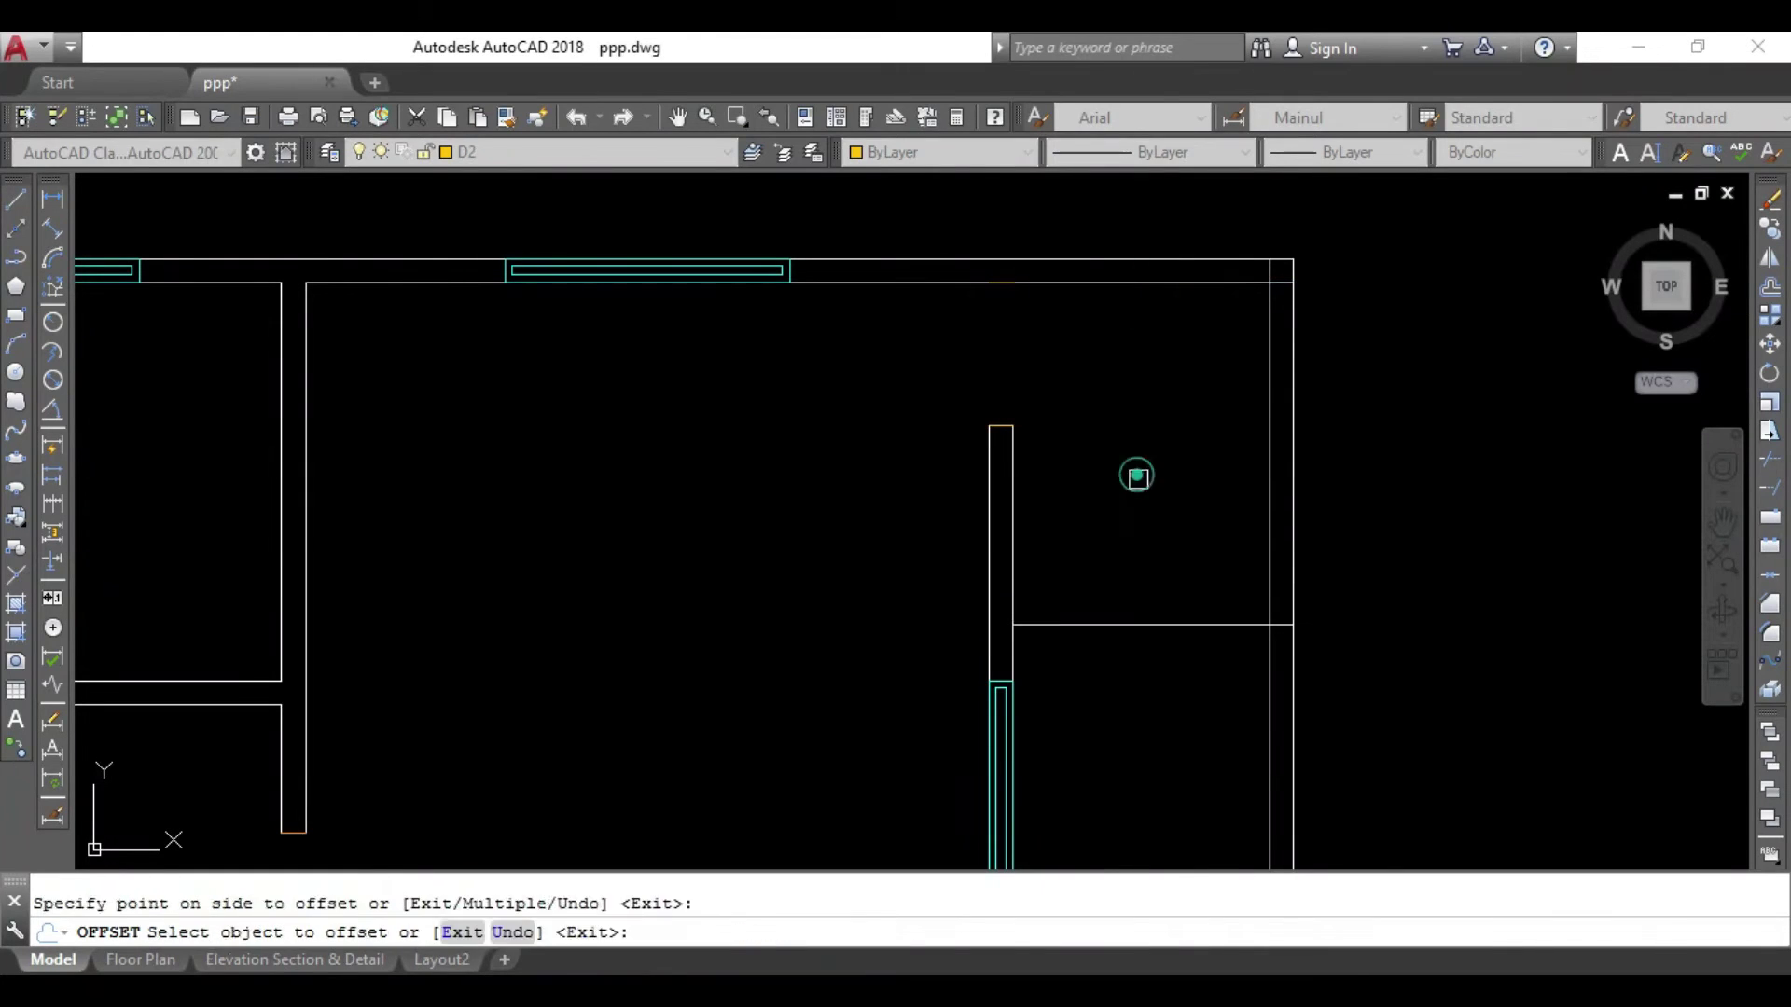
key("Escape")
Begin a 5 offset on the new line, then cancel it.
key("Return")
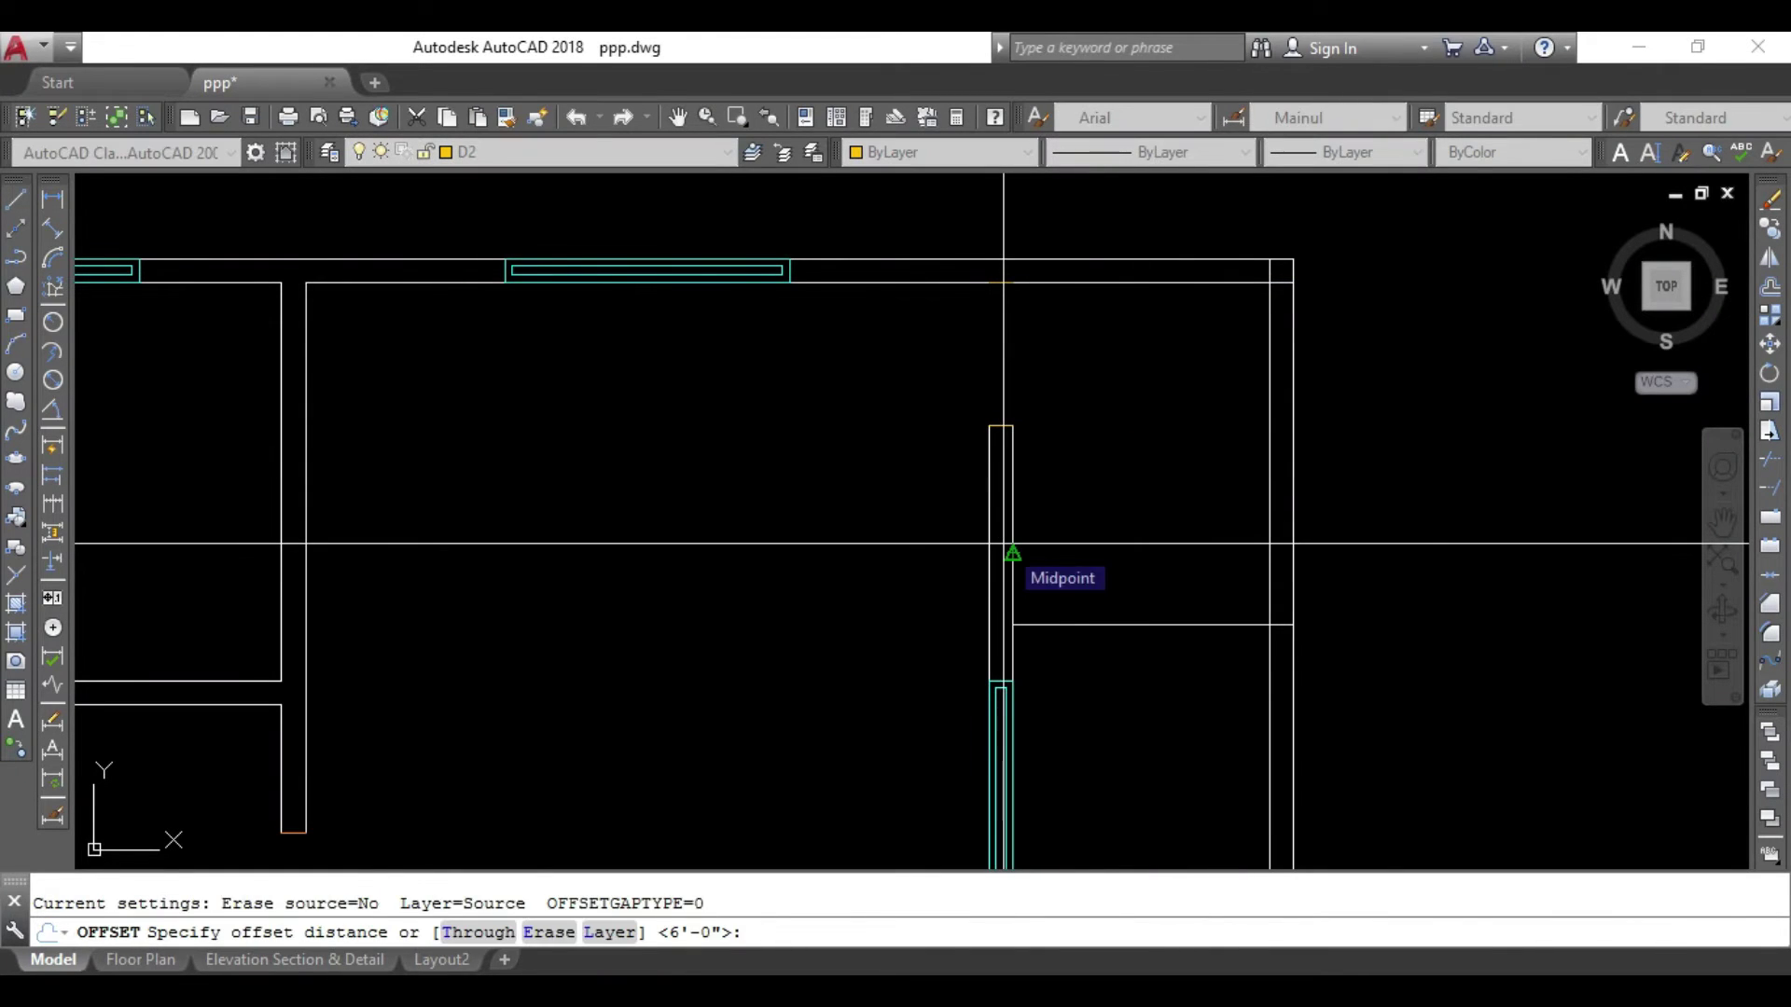
type("5")
key("Return")
left_click(1116, 623)
scroll(1142, 672, "down", 2)
middle_click_drag(1150, 647, 1157, 272)
key("Escape")
Offset the bottom wall line 7' upward to start a new partition.
mouse_move(1167, 544)
middle_mouse_down()
mouse_move(1167, 460)
mouse_move(1173, 643)
mouse_move(1172, 619)
mouse_move(1200, 628)
middle_mouse_up()
scroll(1161, 578, "down", 2)
scroll(1098, 587, "up", 4)
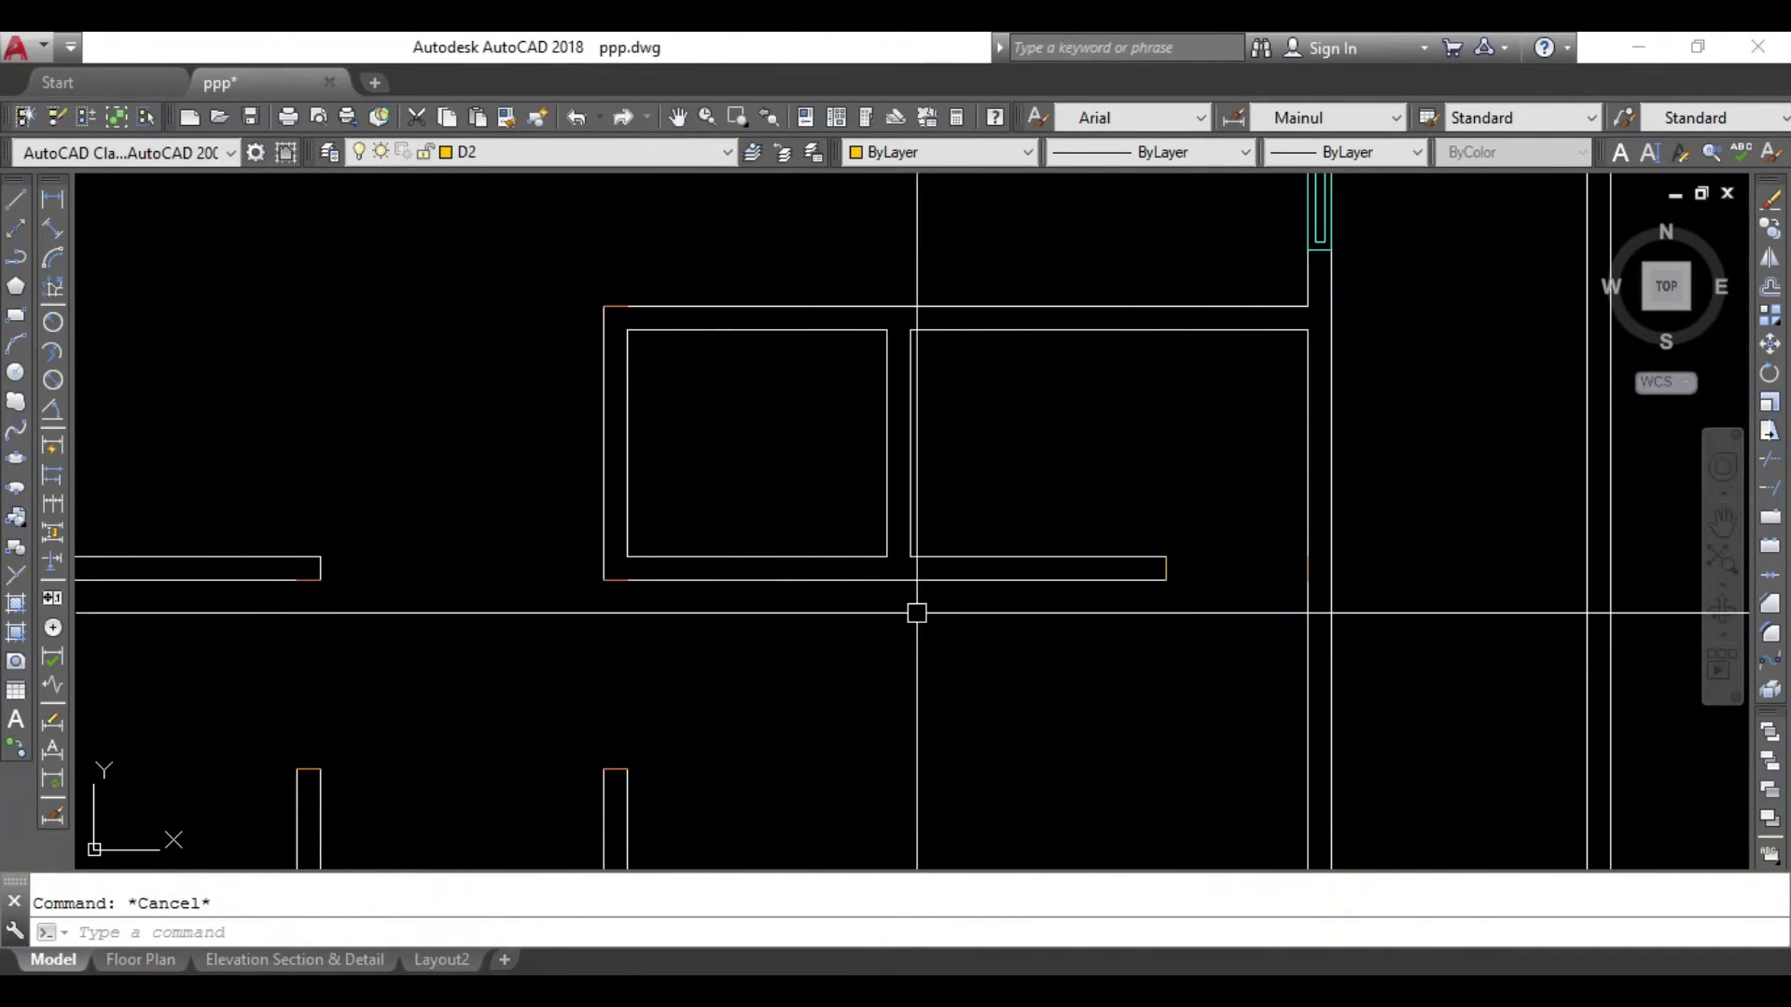
middle_click_drag(955, 601, 838, 507)
scroll(991, 504, "down", 3)
scroll(1088, 639, "up", 3)
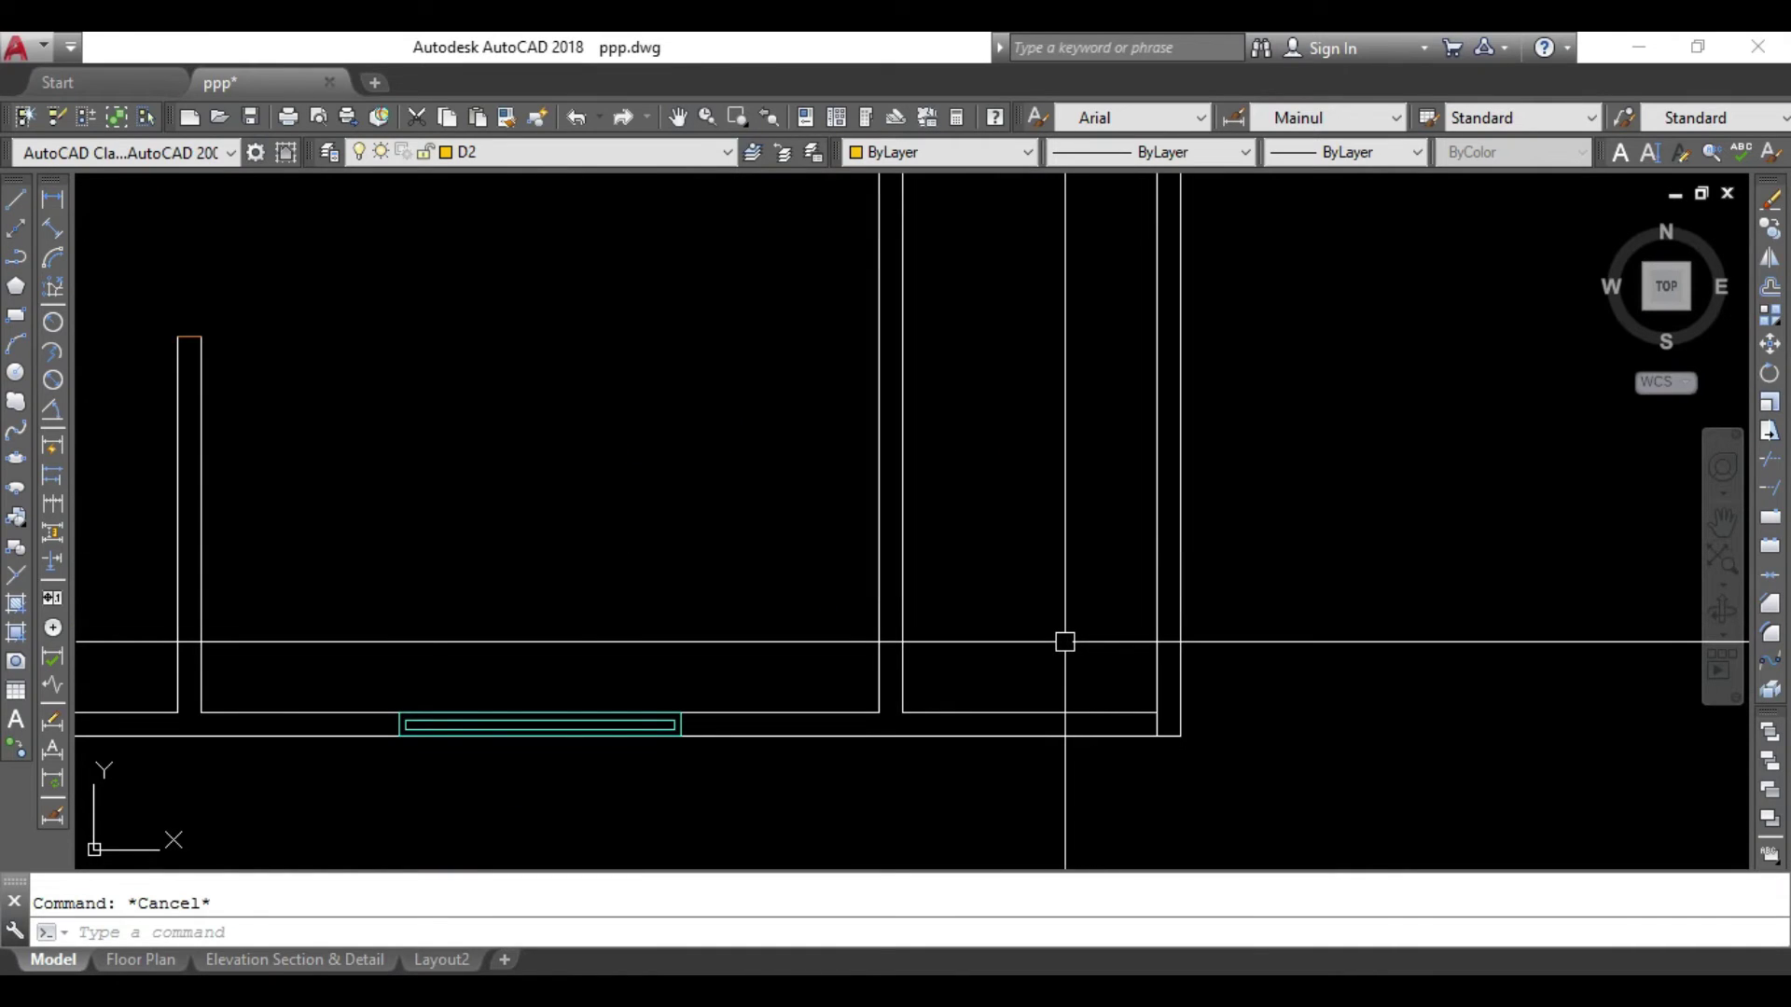
type("o")
key("Return")
type("'")
key("Return")
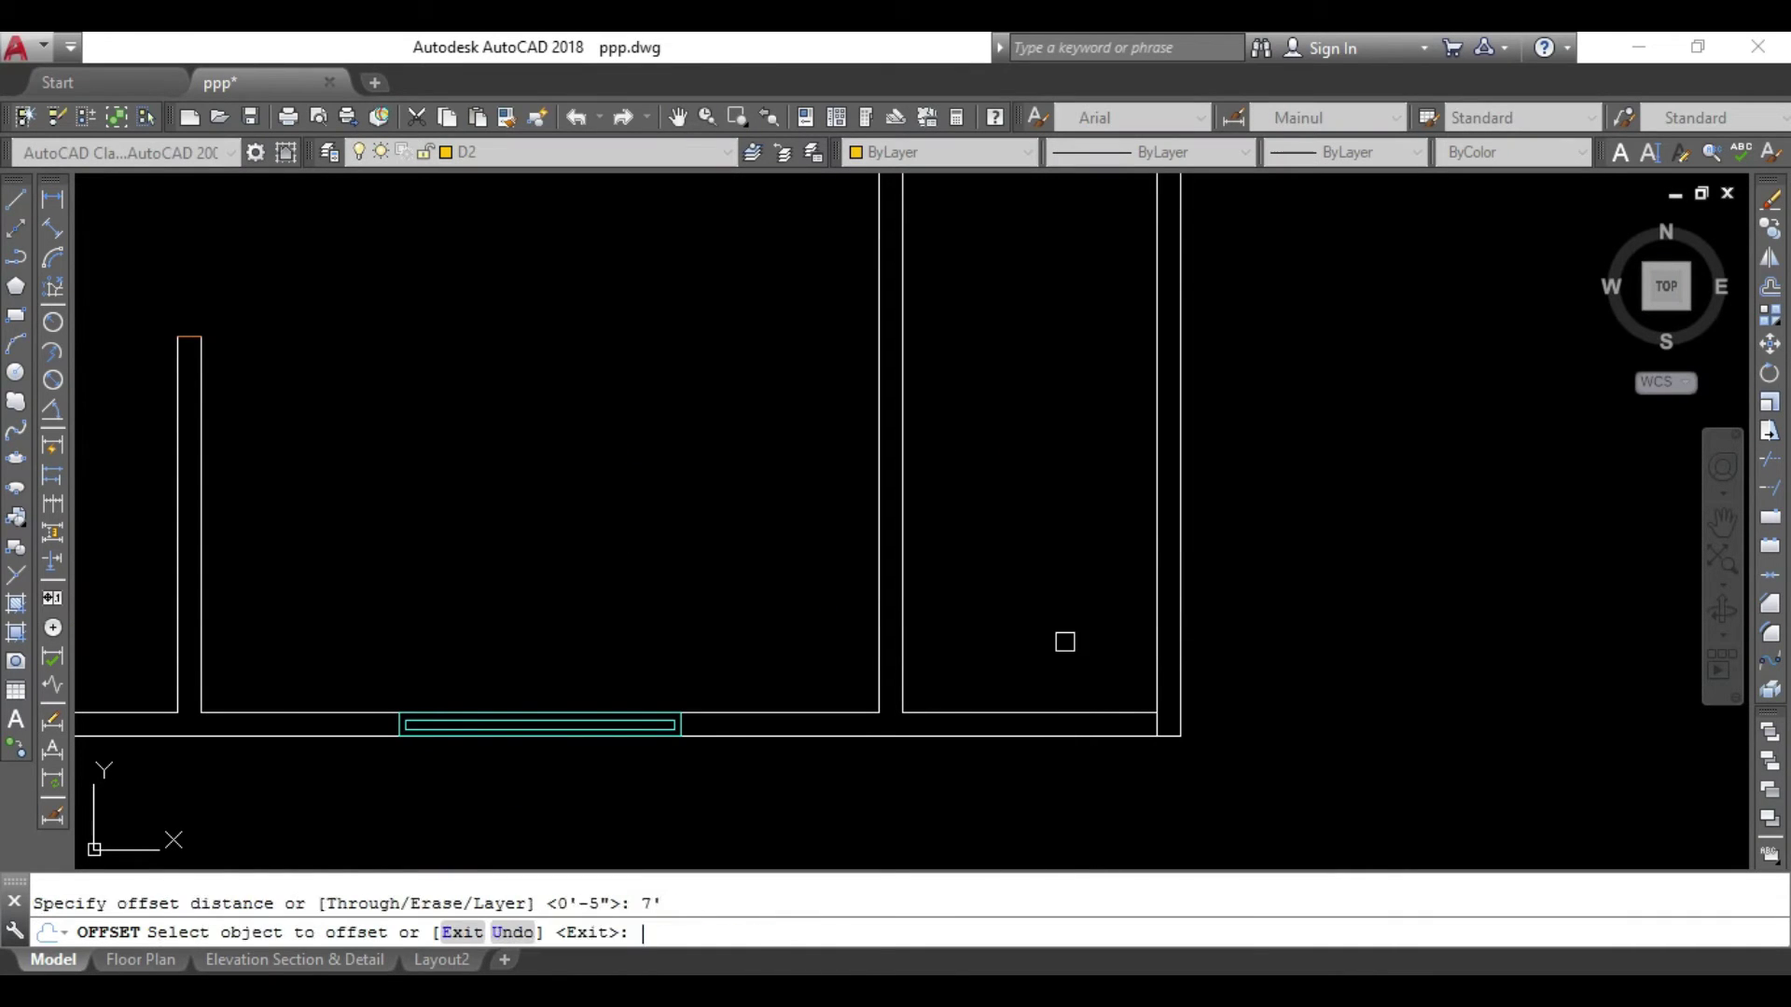
left_click(1040, 715)
left_click(1000, 451)
scroll(1044, 711, "down", 5)
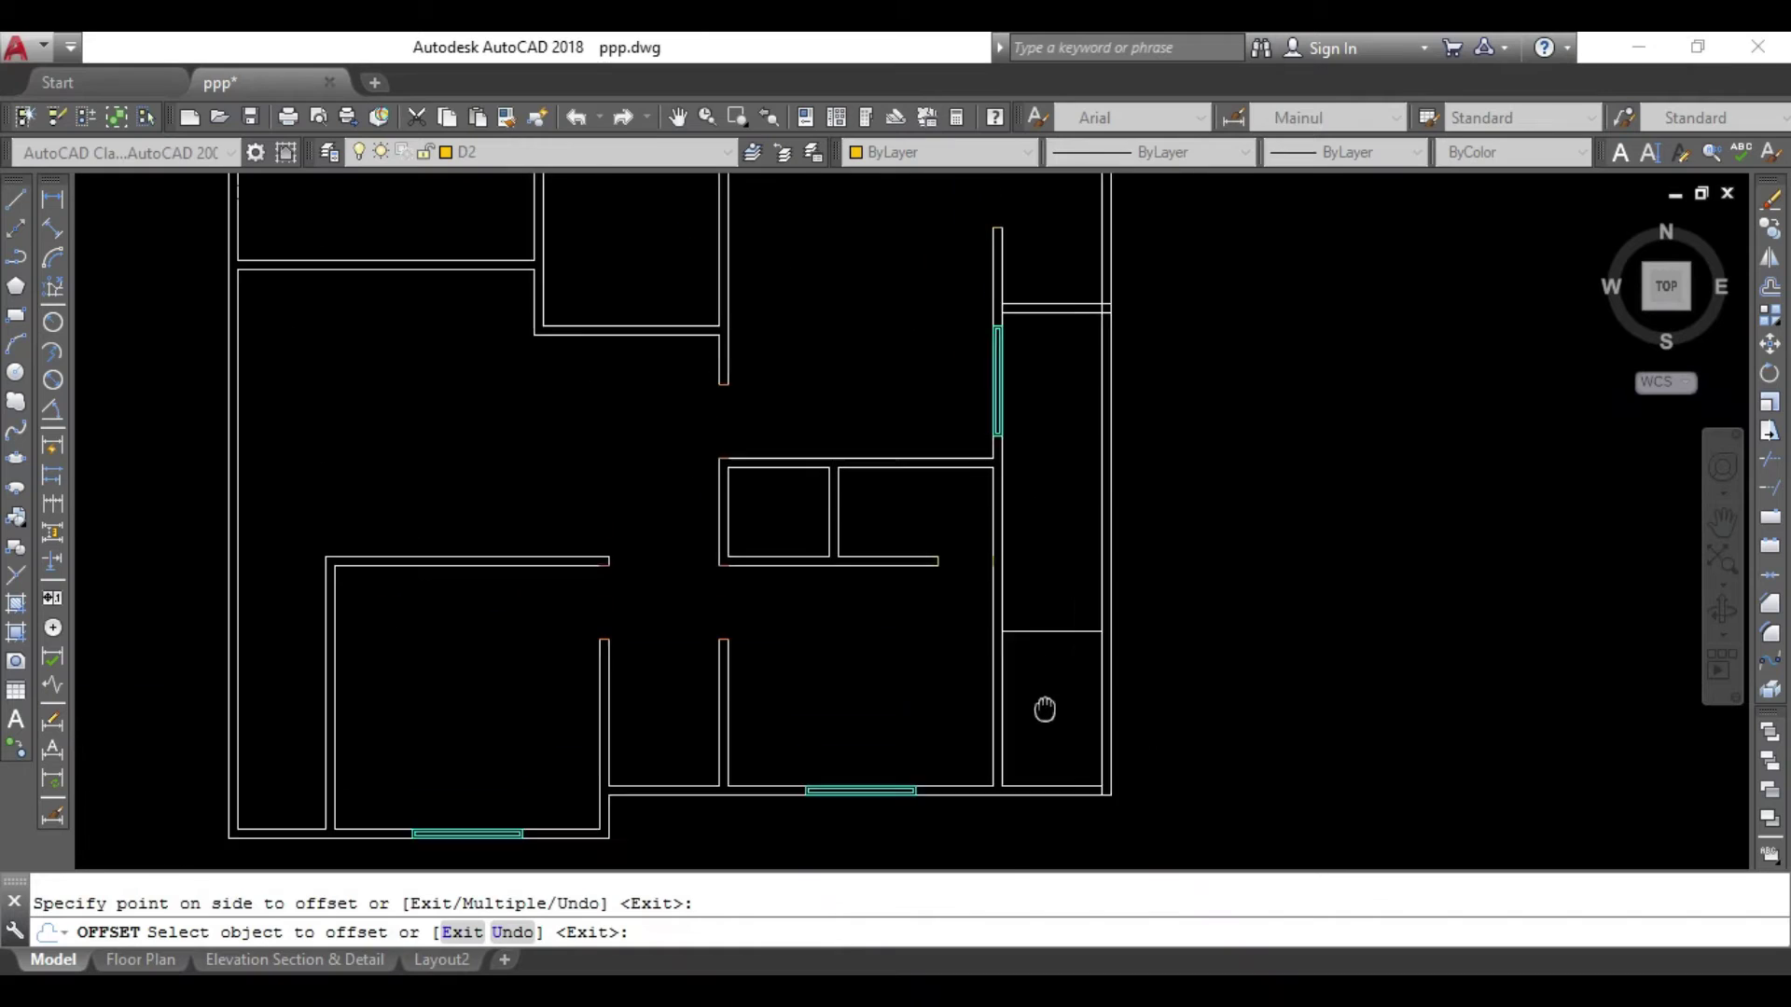
key("Escape")
Offset the horizontal wall line 5 upward to complete the double-line partition.
key("Return")
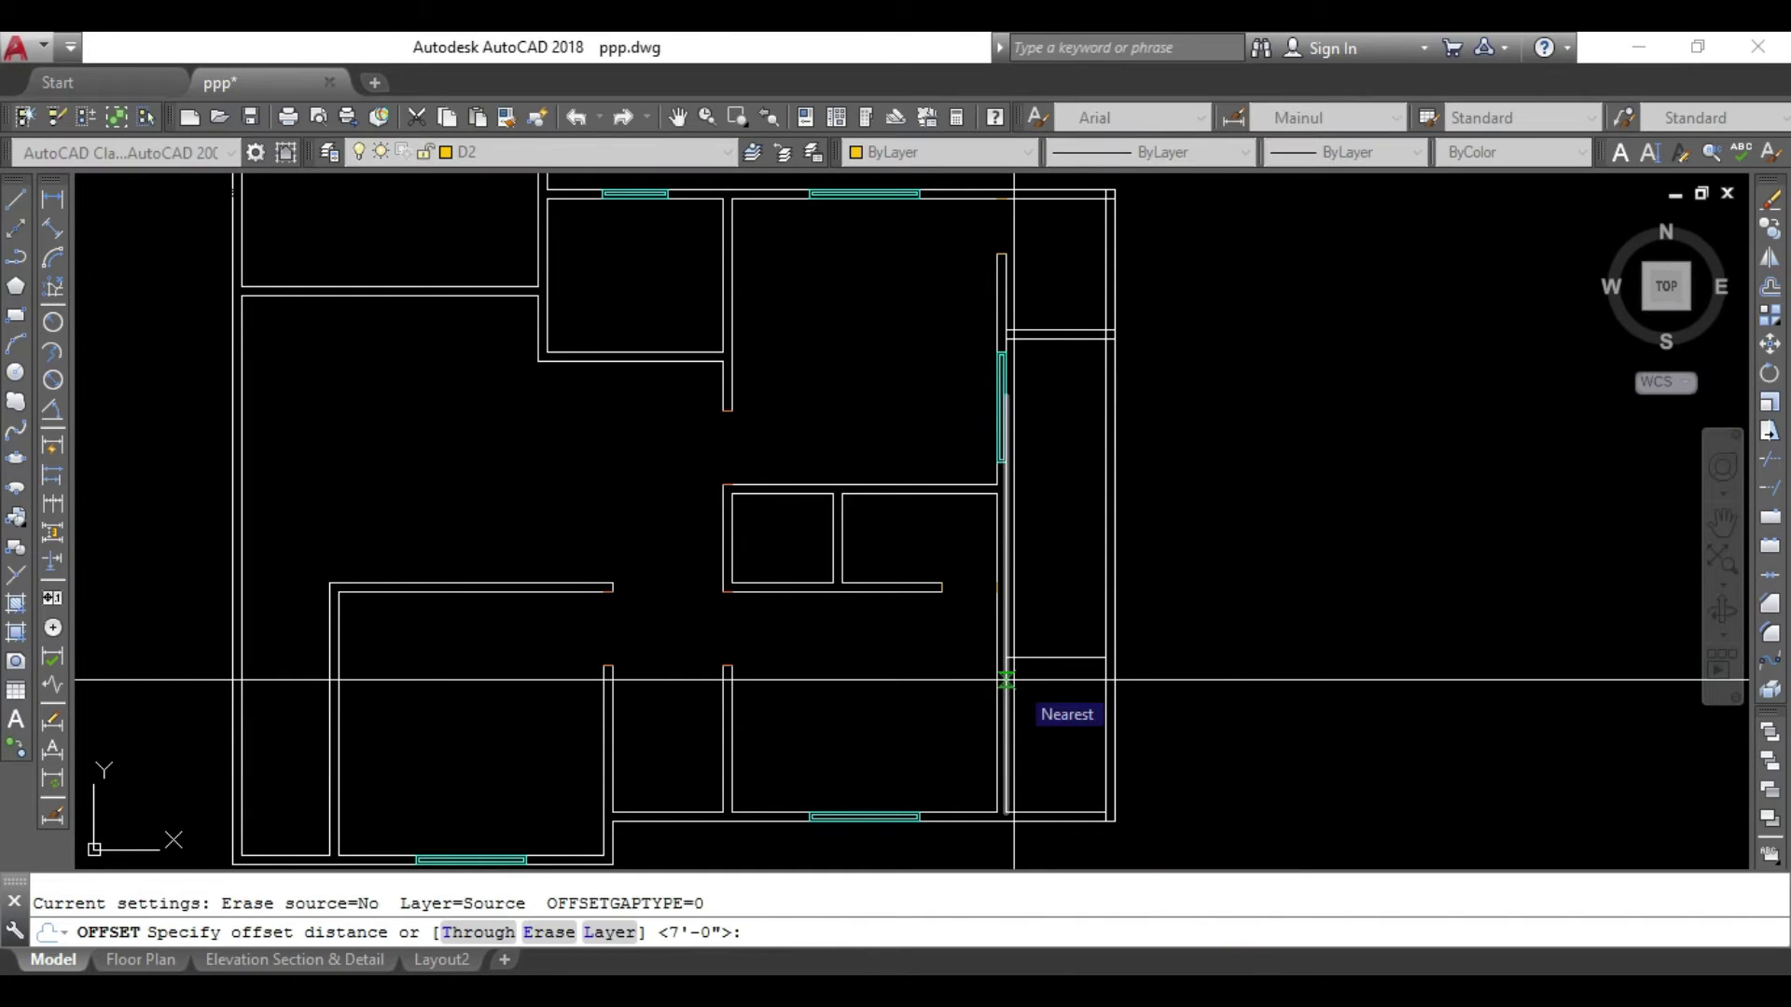
type("5")
key("Return")
left_click(1072, 659)
left_click(1063, 560)
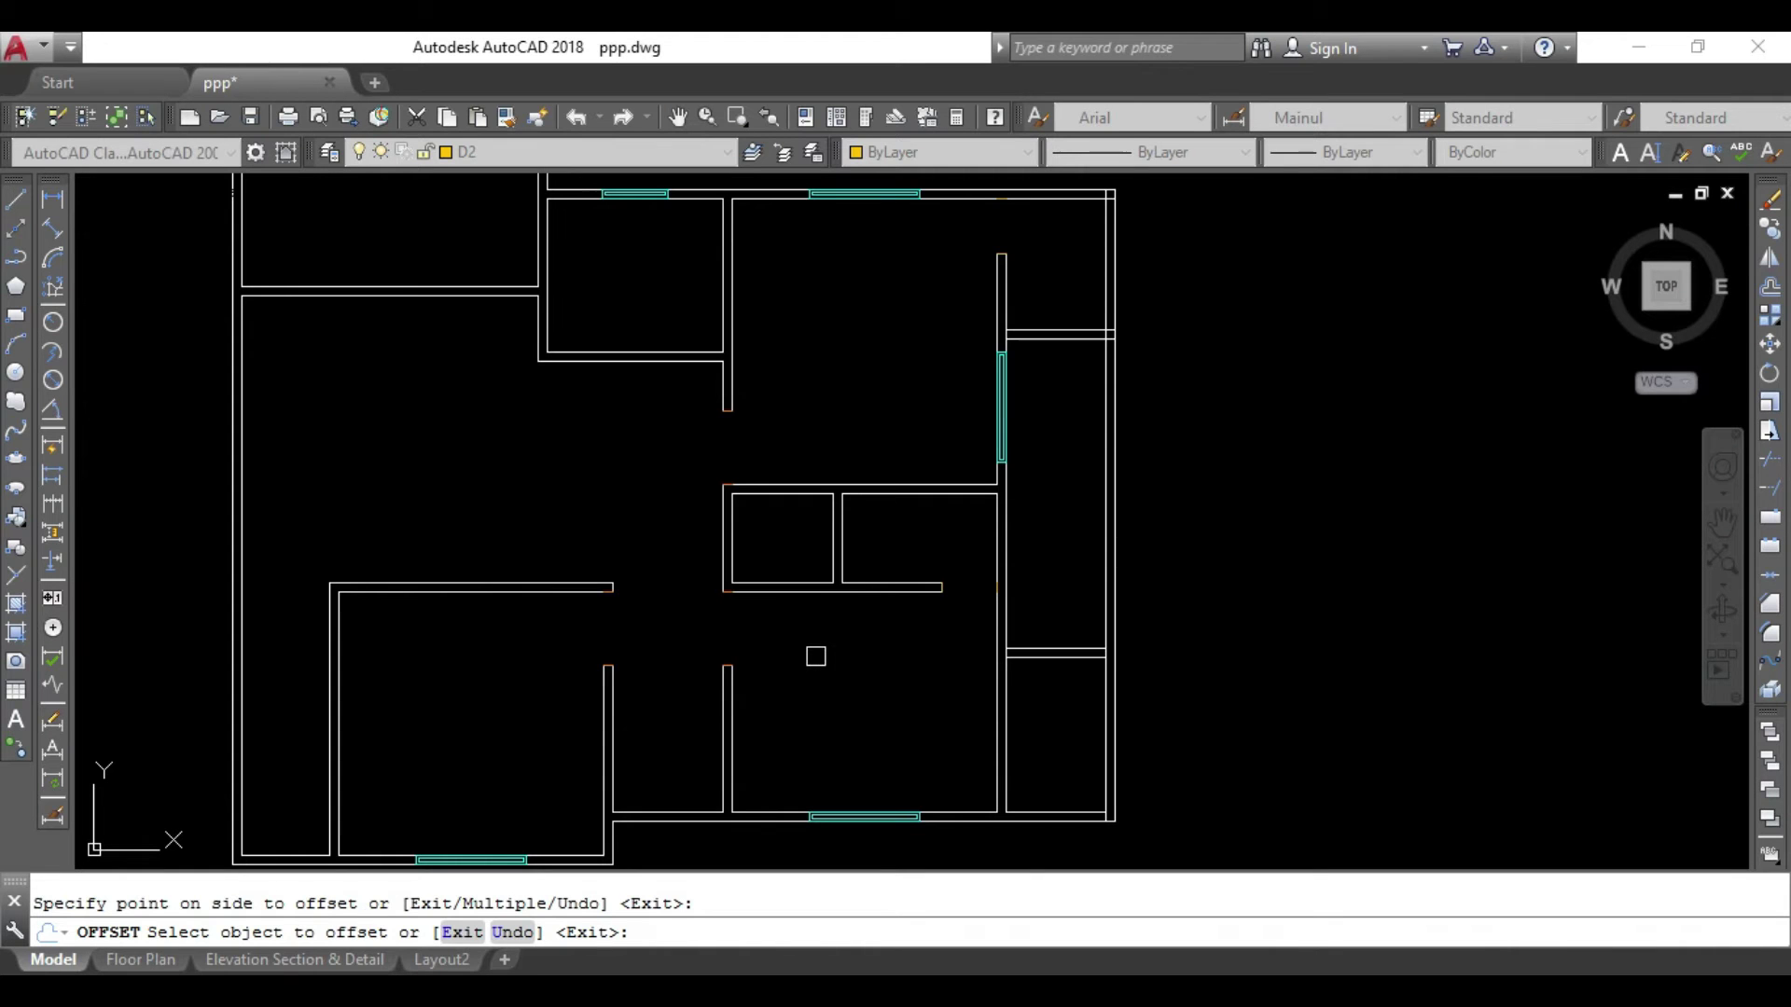
mouse_move(577, 687)
middle_mouse_down()
mouse_move(615, 708)
mouse_move(803, 679)
middle_mouse_up()
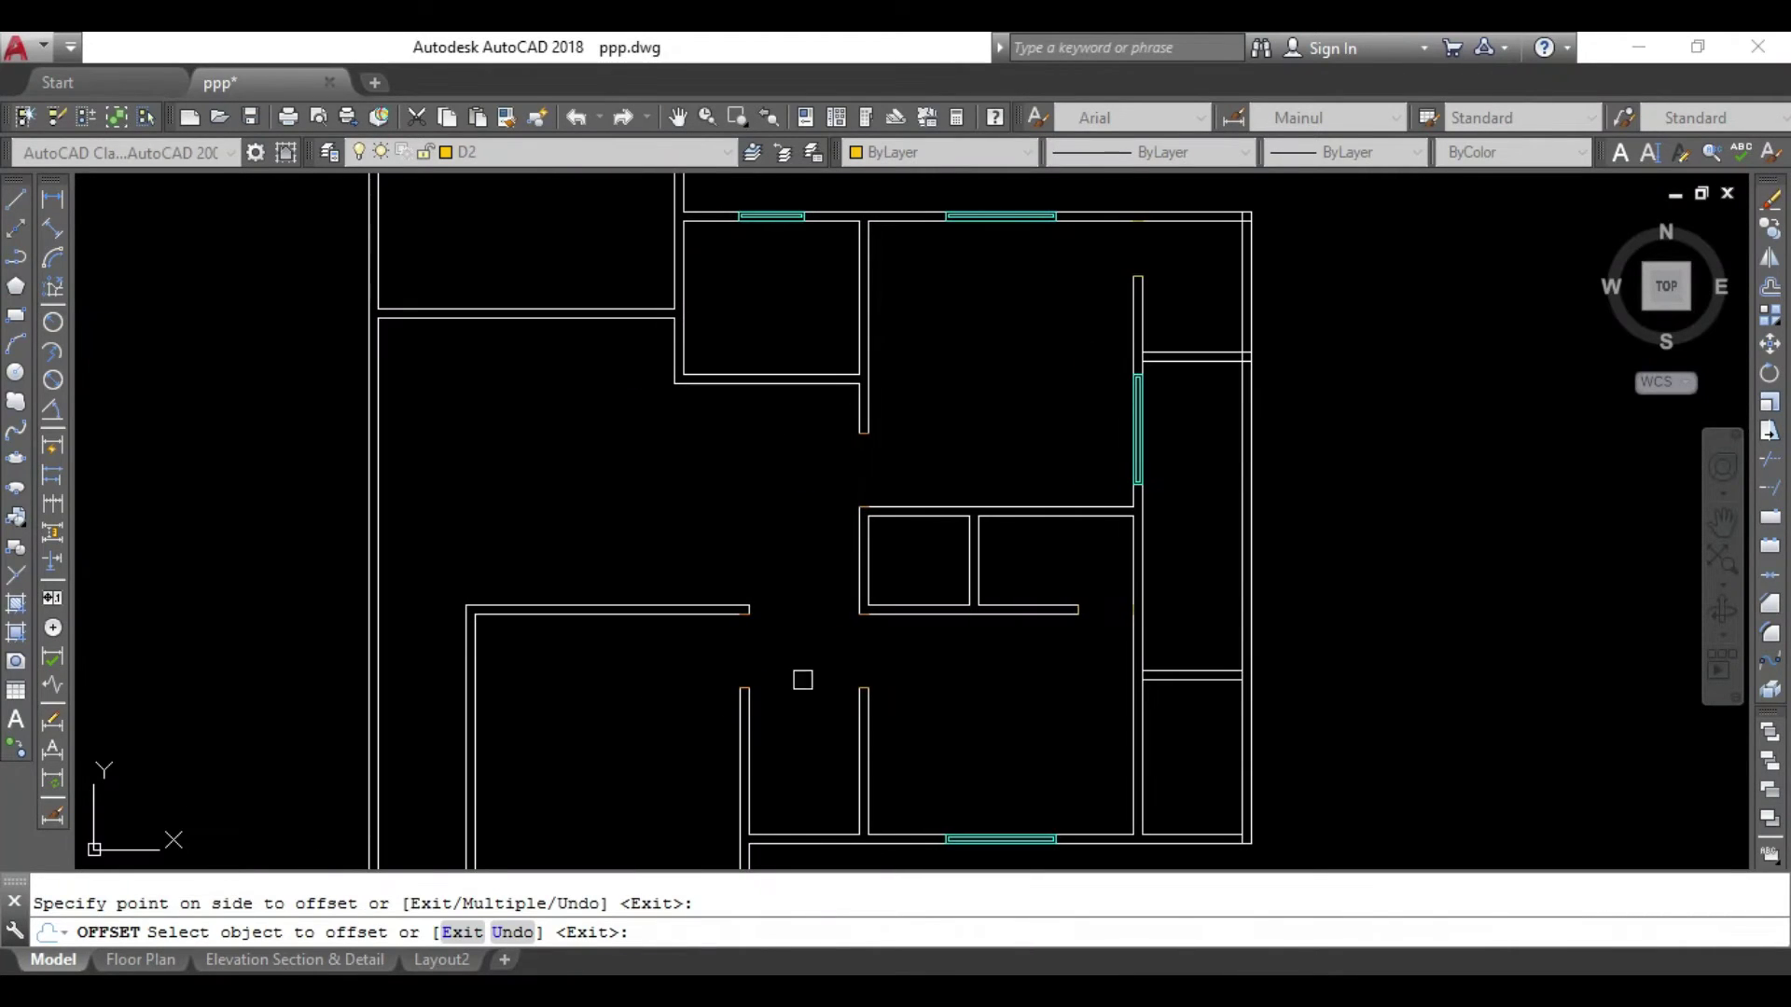
key("Escape")
middle_click_drag(1107, 712, 1091, 632)
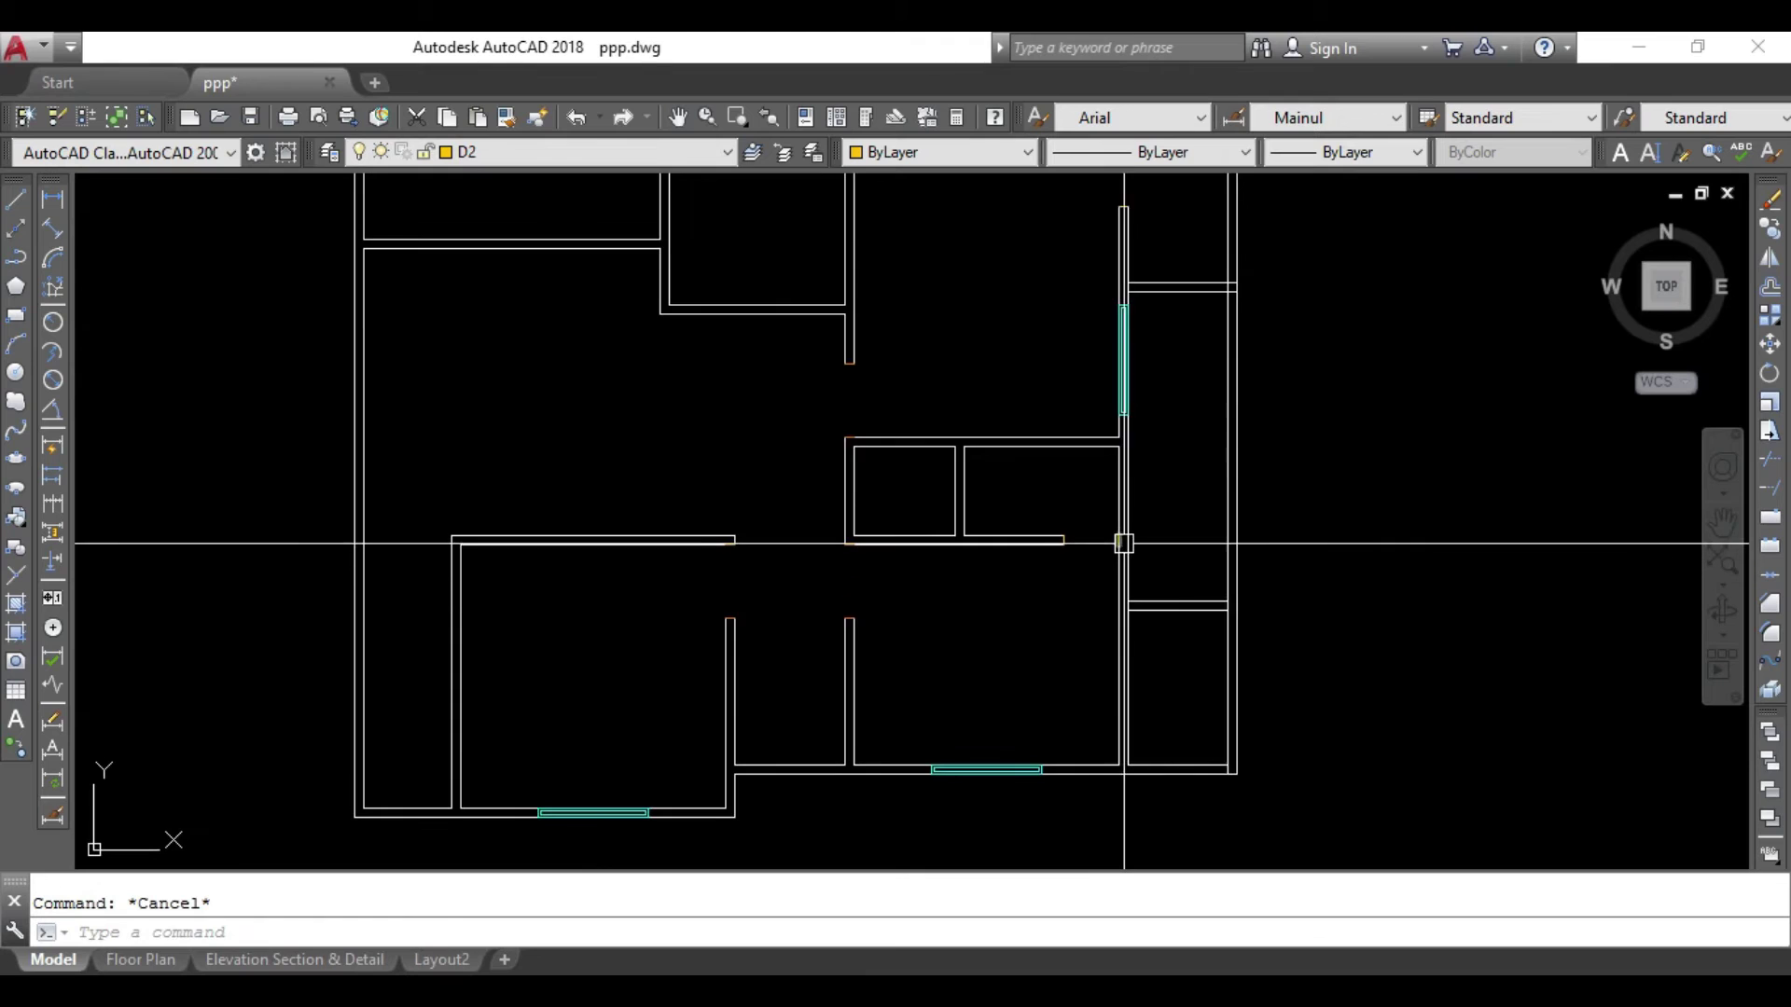
scroll(1124, 542, "up", 2)
Offset the short wall segment 2'6 downward.
scroll(1143, 602, "up", 2)
middle_click_drag(1146, 613, 1127, 571)
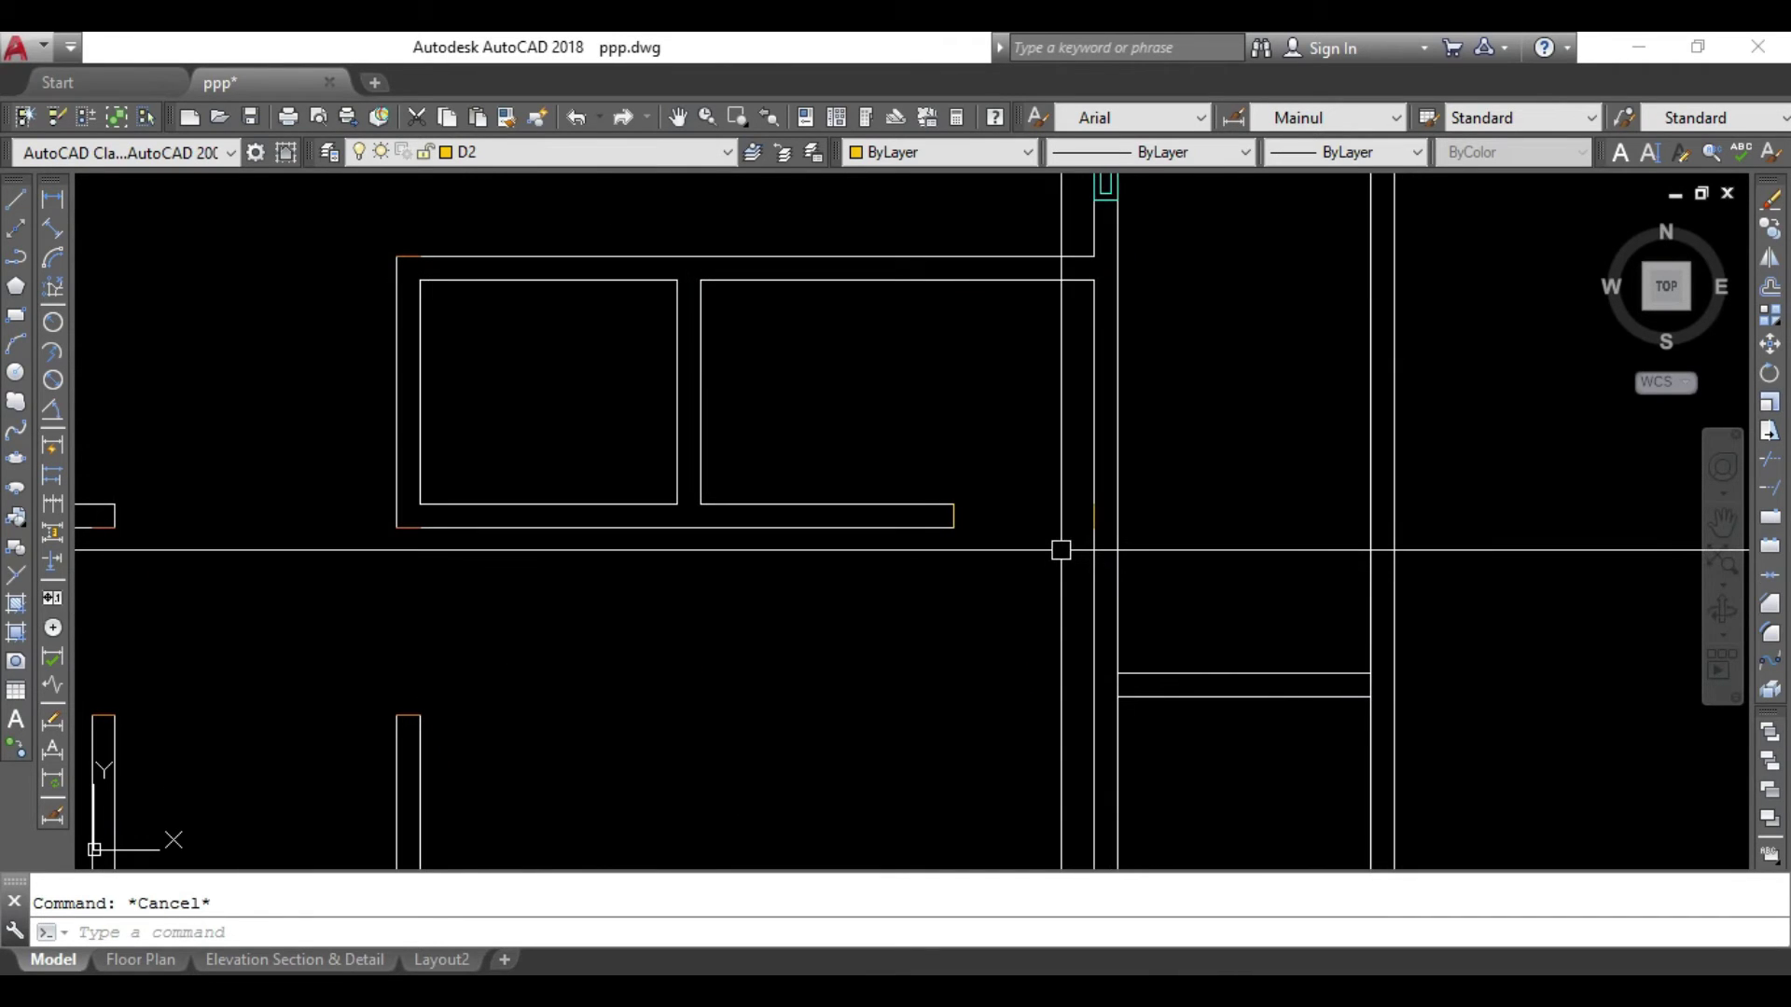
type("l")
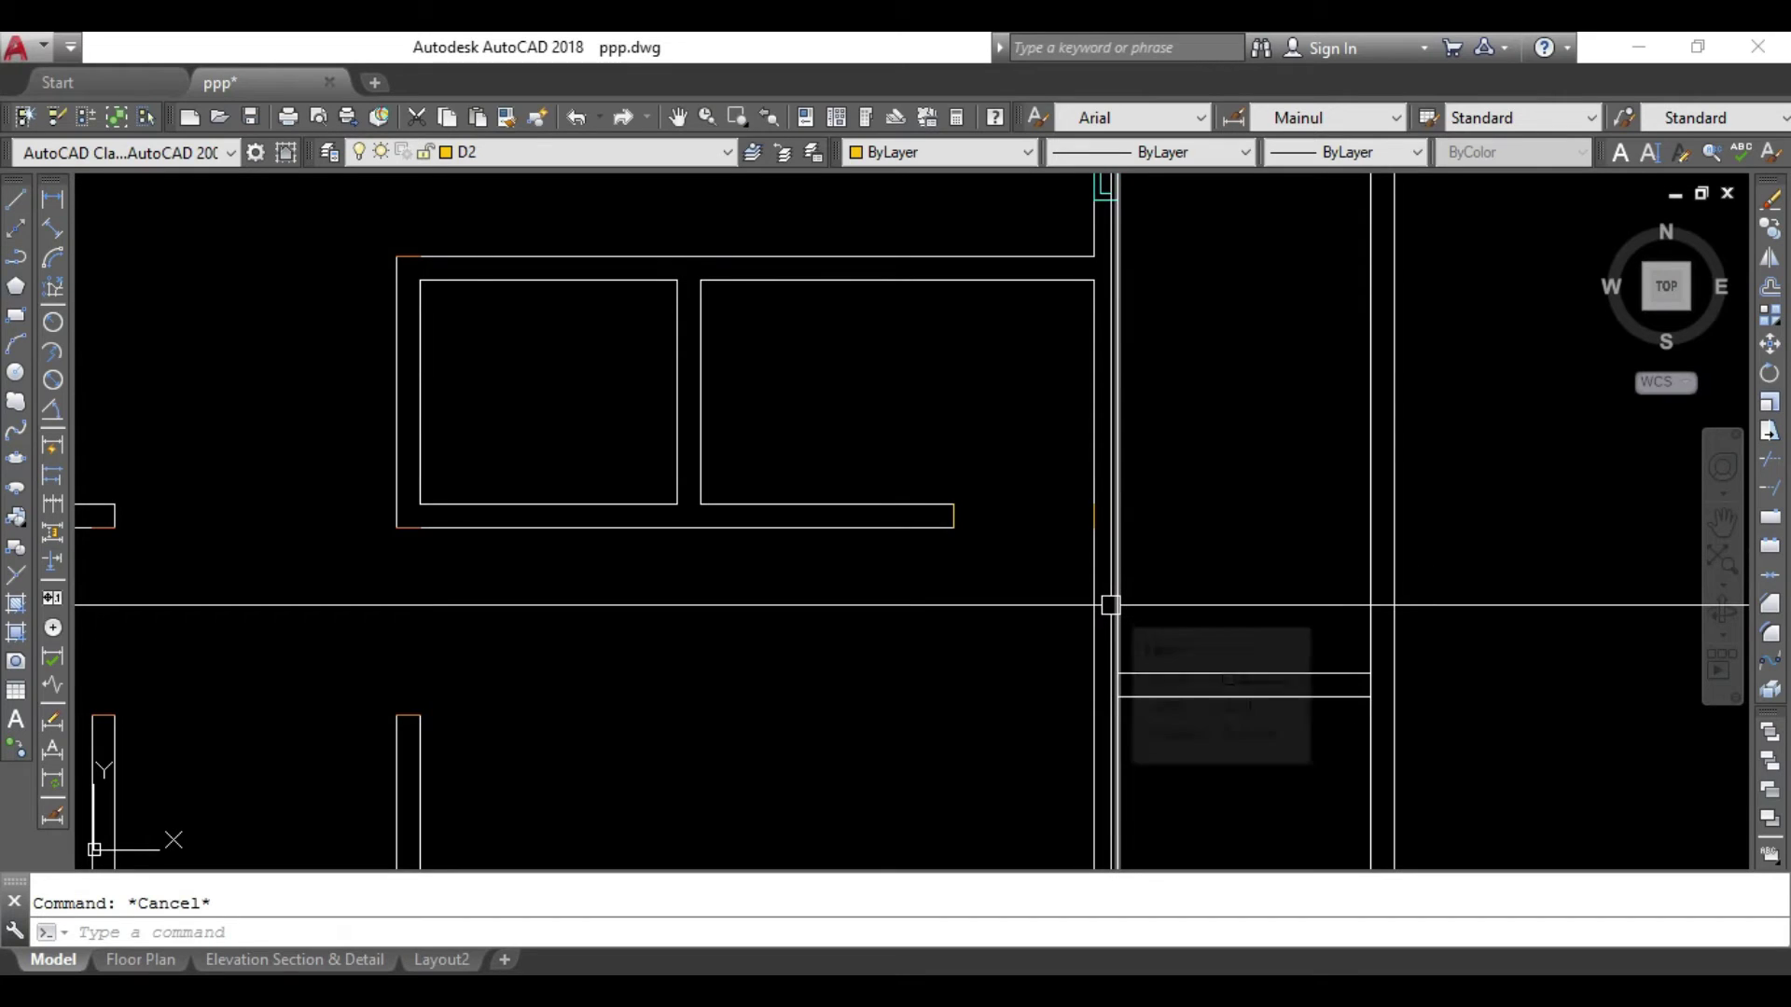
key("Return")
left_click(1094, 527)
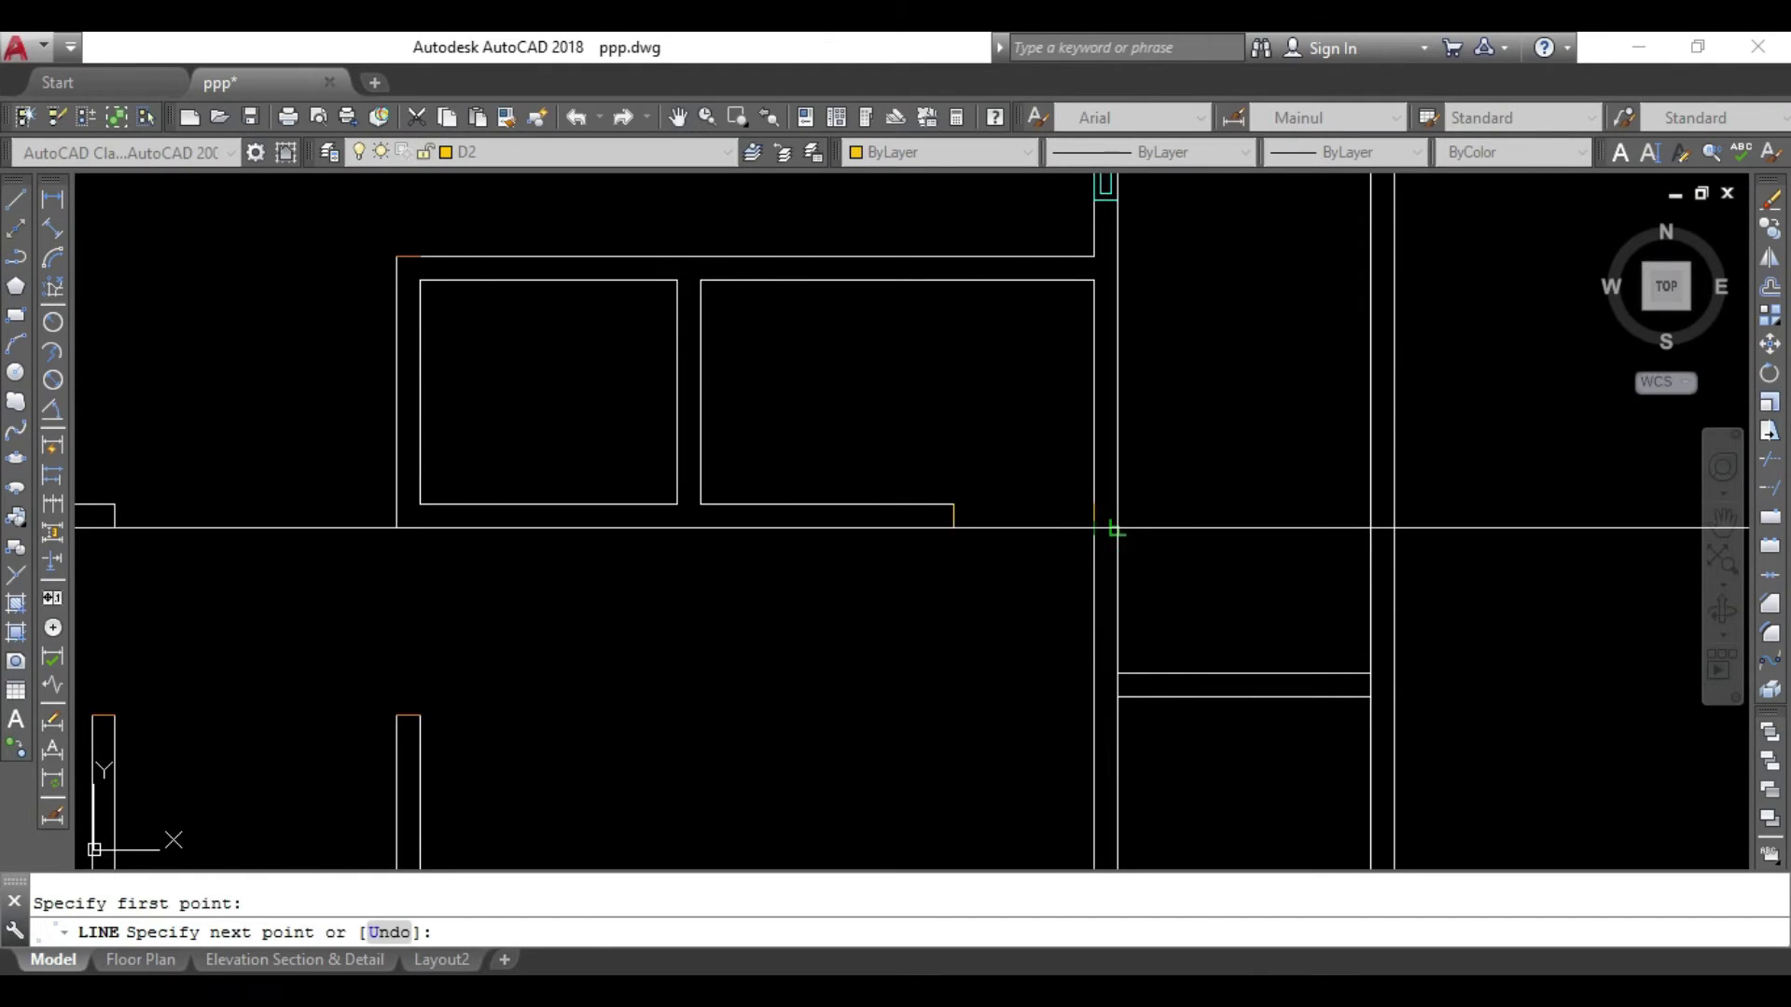
key("Escape")
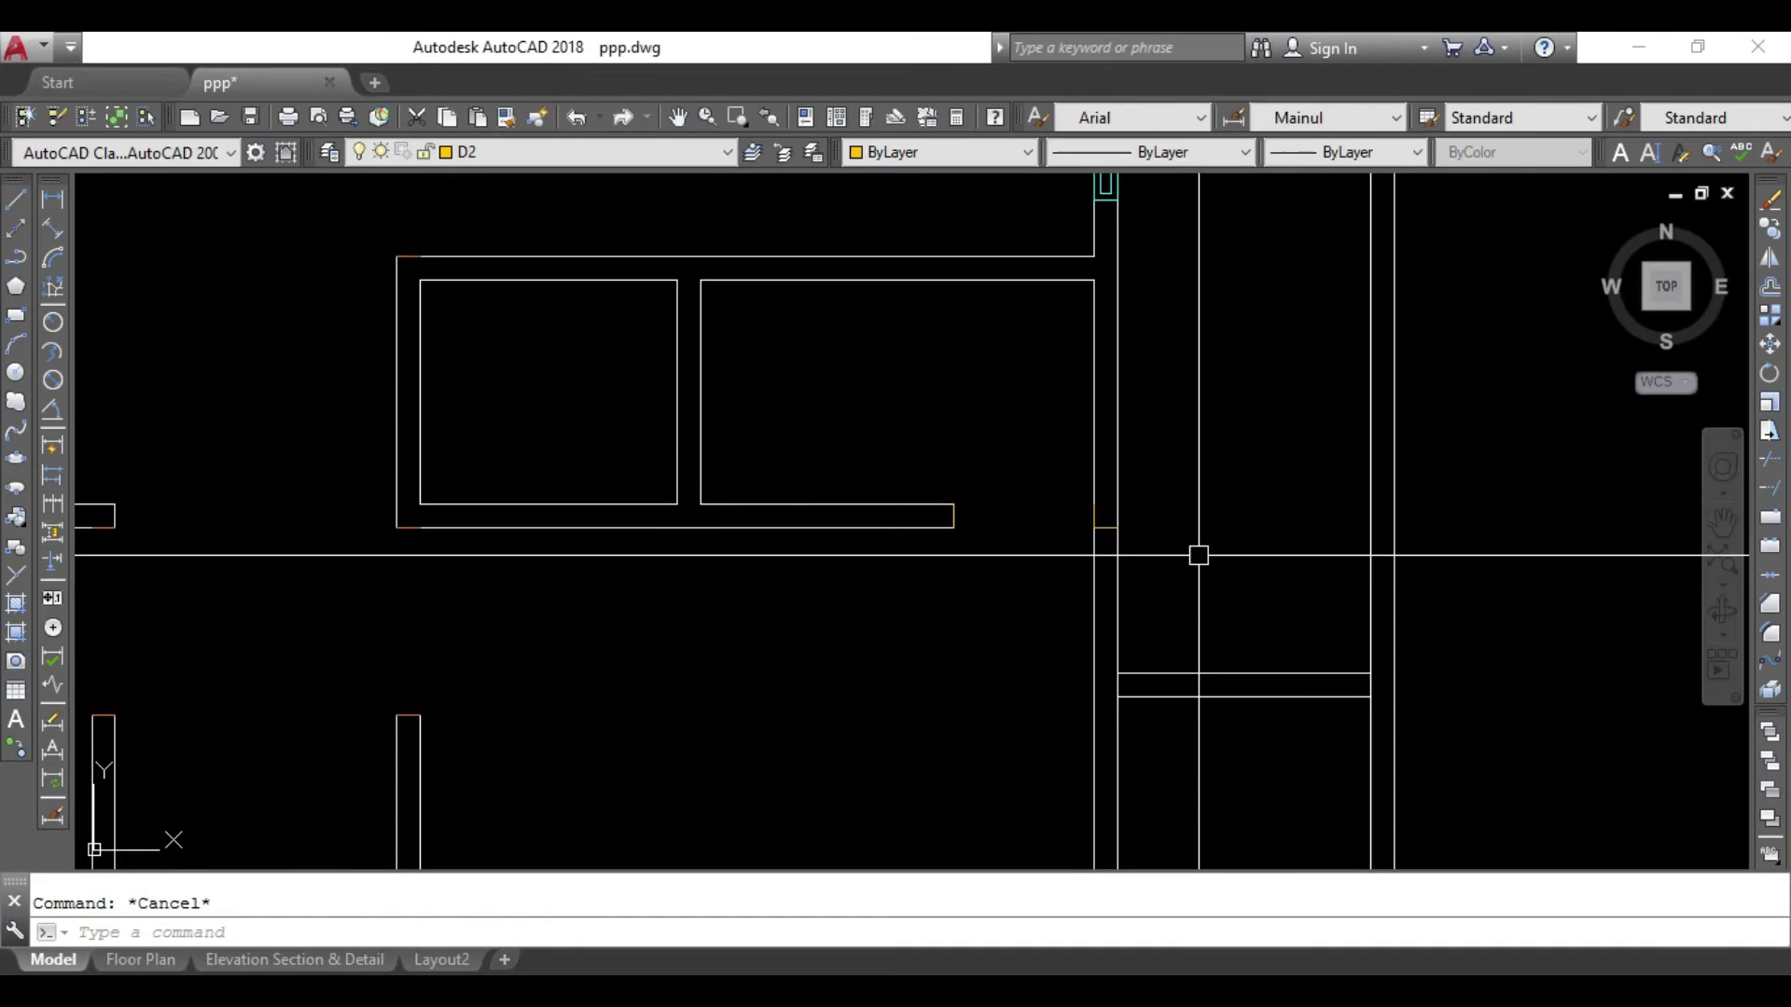
type("o")
key("Return")
type("2'6")
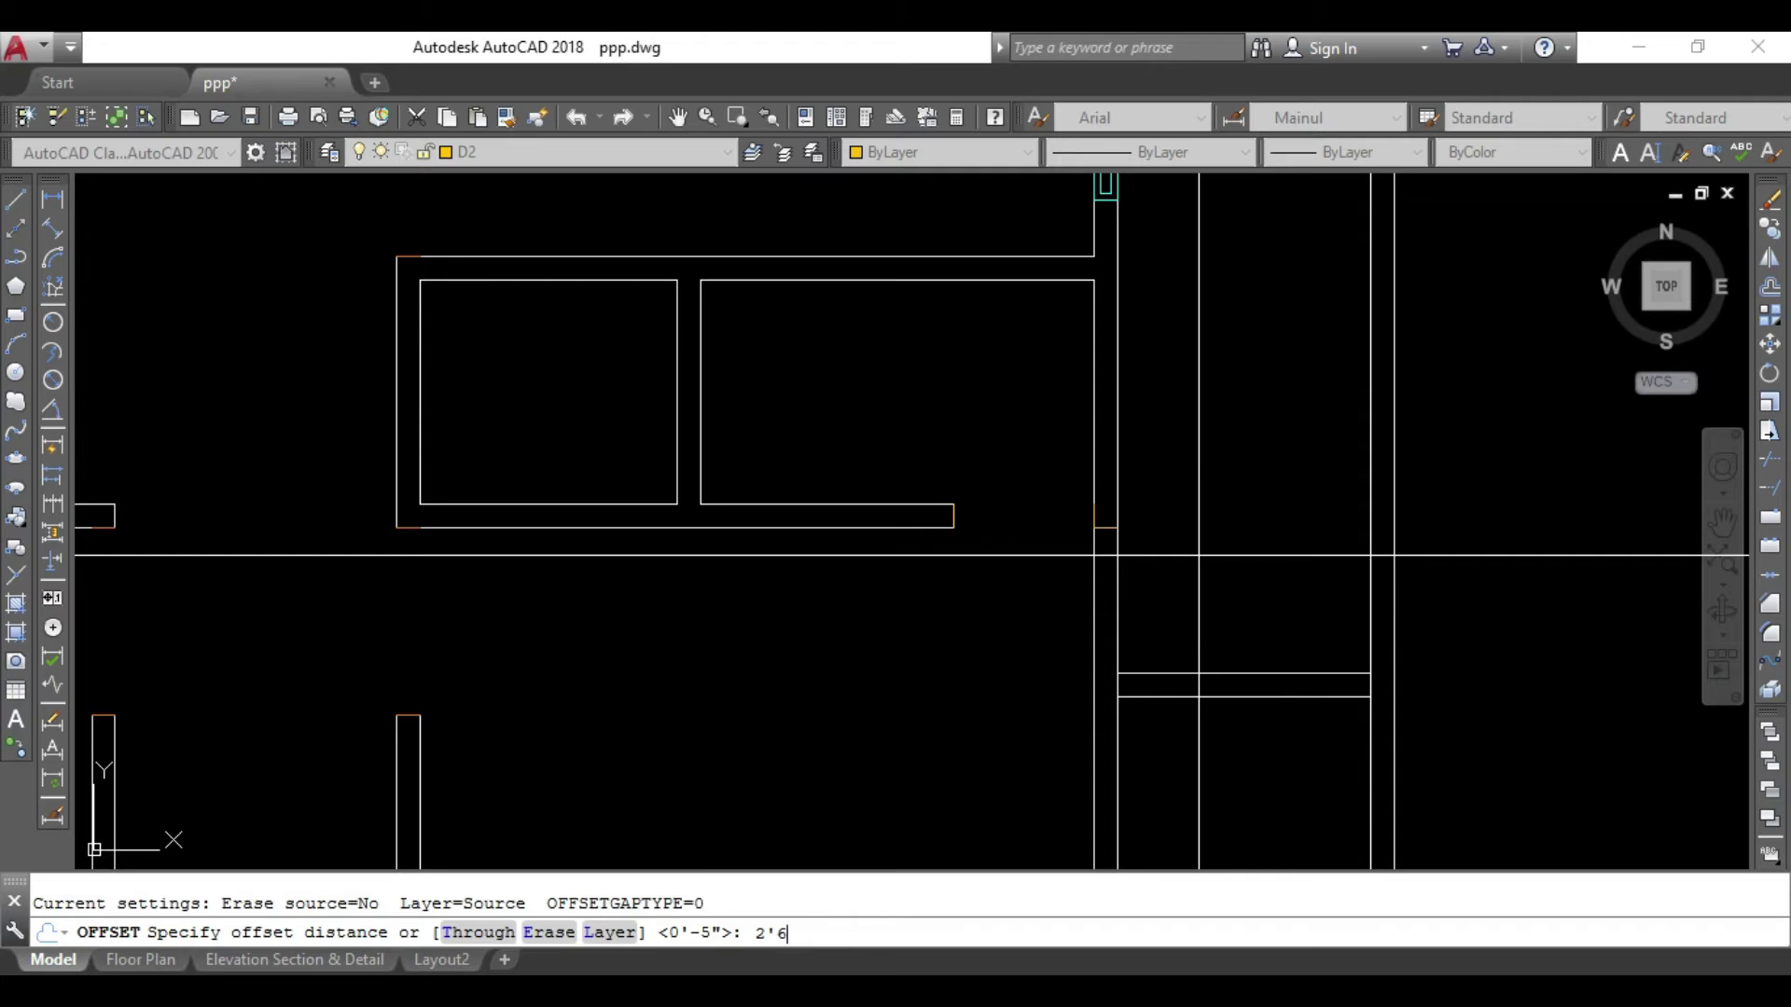
key("Return")
left_click(1105, 527)
left_click(980, 649)
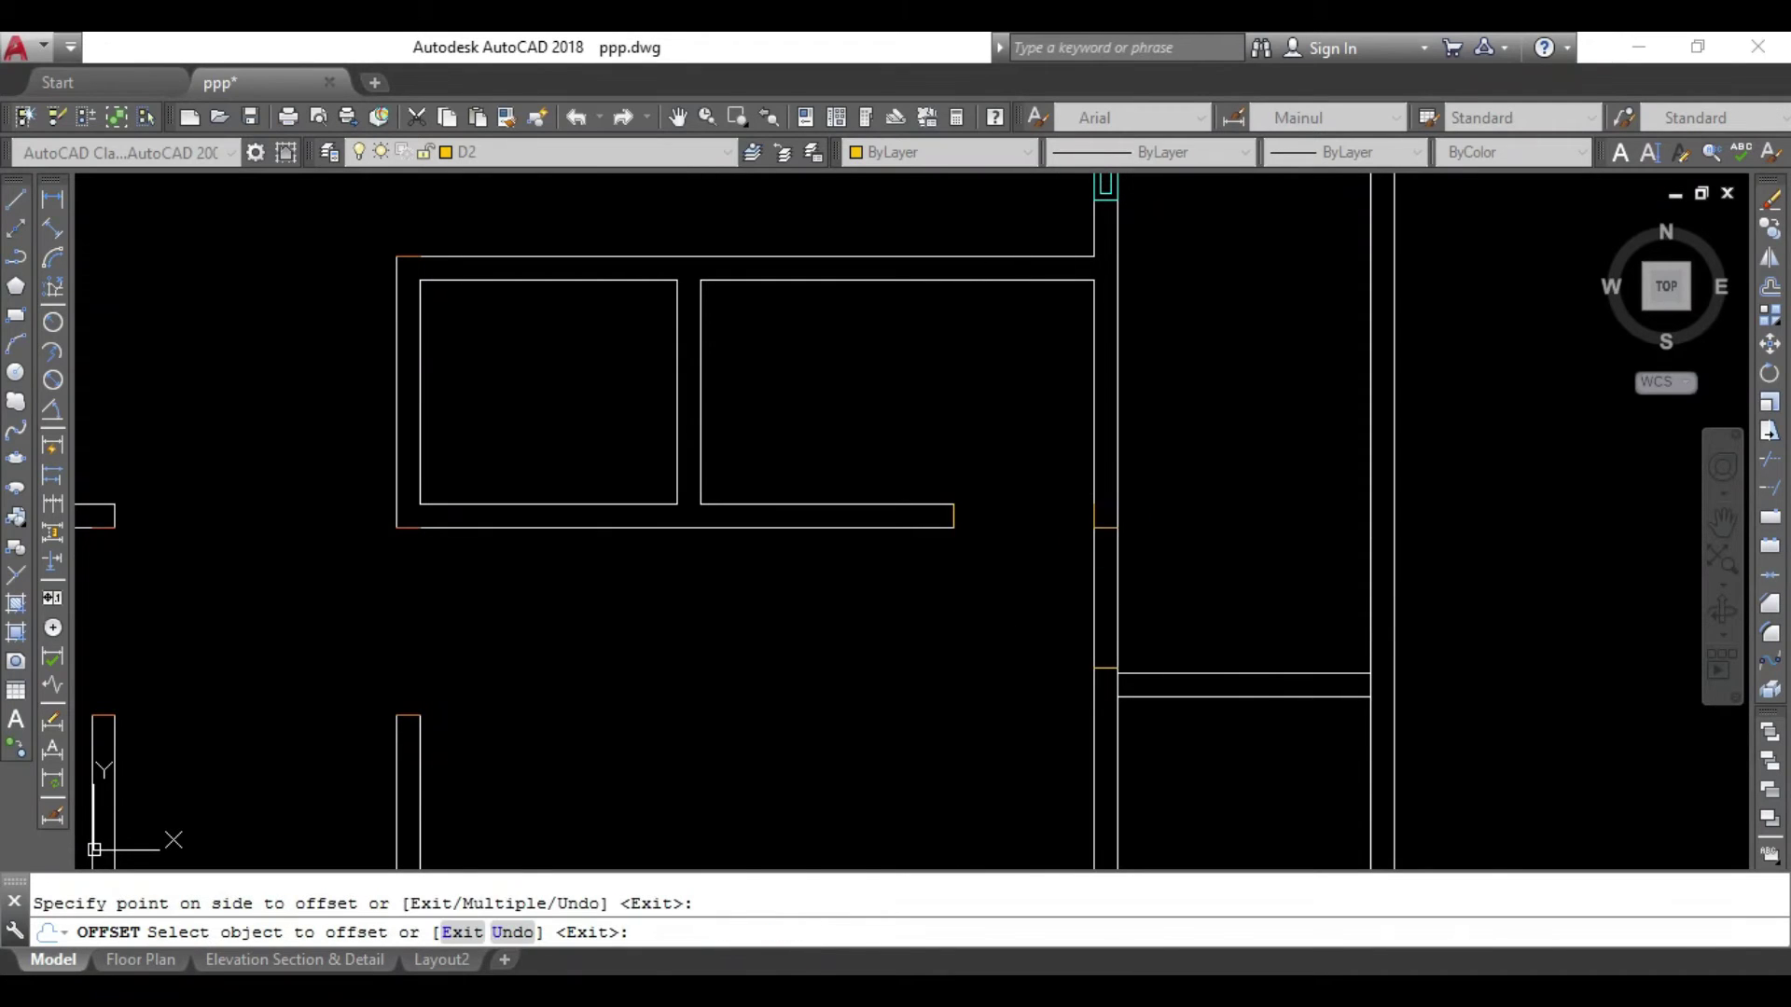
key("Escape")
Pan across the floor plan to the vertical interior wall, abandoning a trim.
scroll(1110, 522, "up", 2)
type("r")
key("Return")
scroll(1026, 569, "down", 3)
mouse_move(838, 599)
middle_mouse_down()
mouse_move(946, 632)
mouse_move(955, 567)
middle_mouse_up()
scroll(963, 628, "down", 3)
scroll(974, 623, "up", 3)
key("Escape")
key("Escape")
Stretch both vertical wall lines' lower ends down to the bottom wall line.
left_click(1082, 583)
scroll(1092, 616, "up", 3)
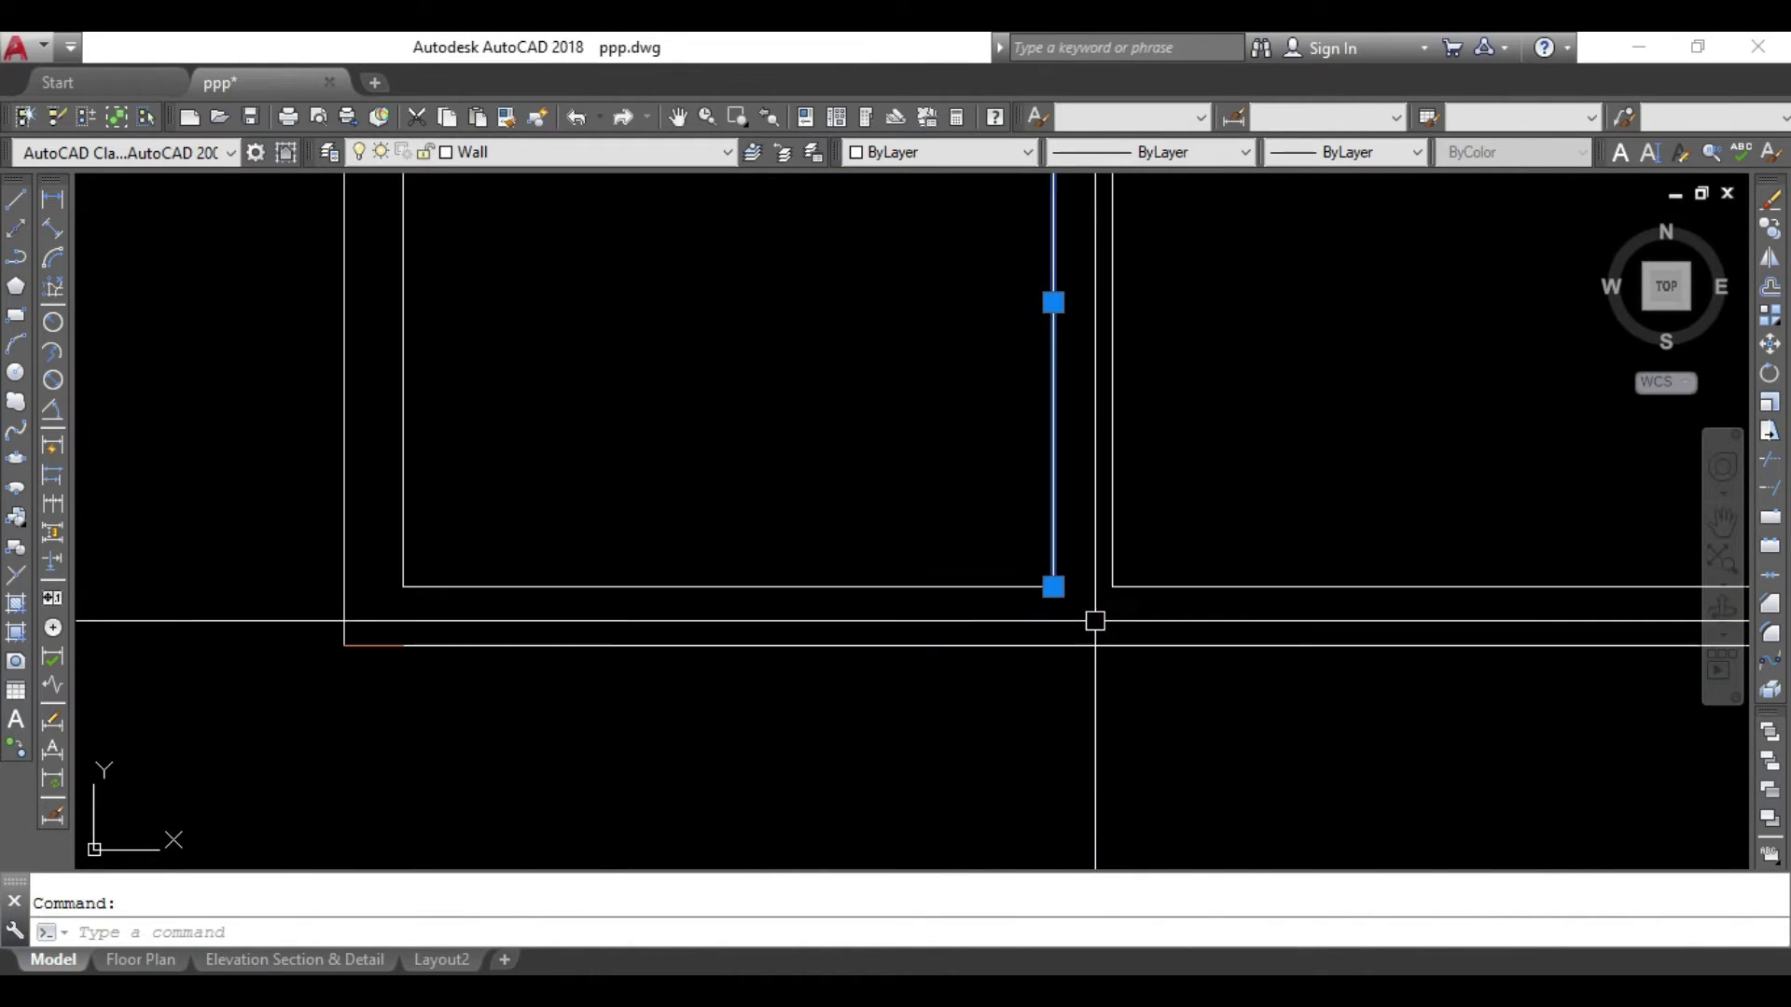
left_click(1053, 585)
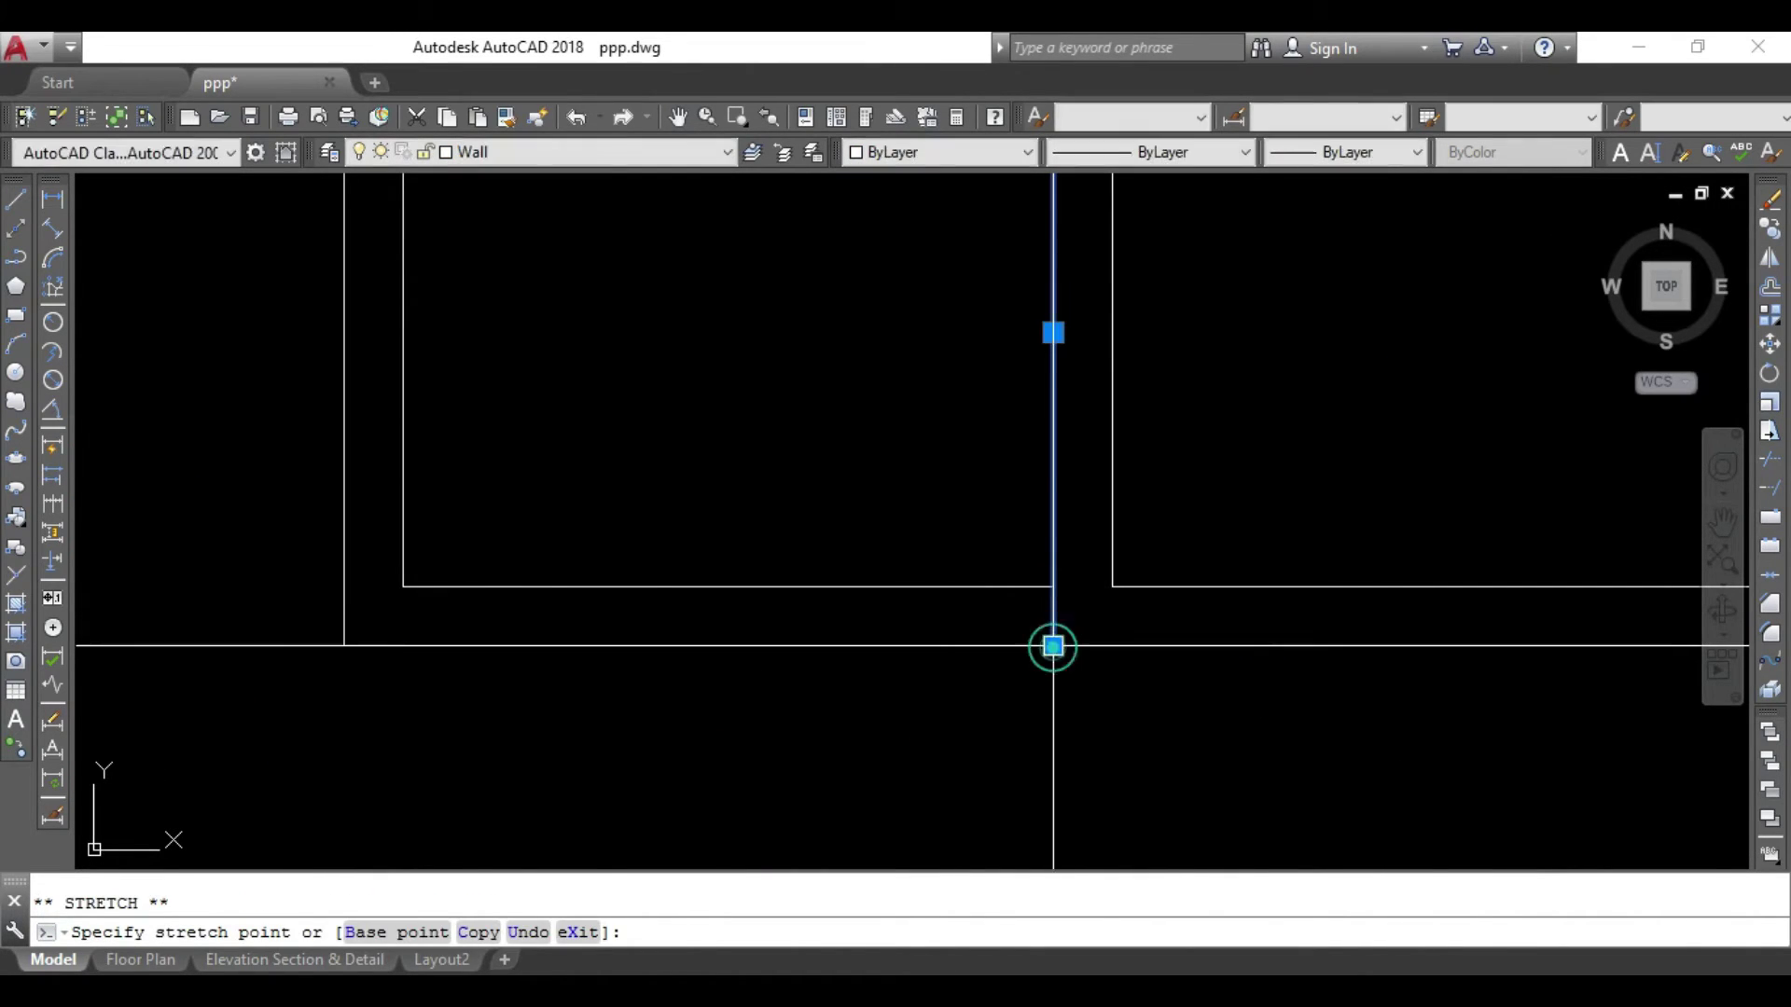
left_click(1053, 645)
key("Escape")
left_click(404, 502)
left_click(403, 587)
left_click(403, 645)
key("Escape")
Erase the stray horizontal line at the wall junction.
type("tr")
key("Return")
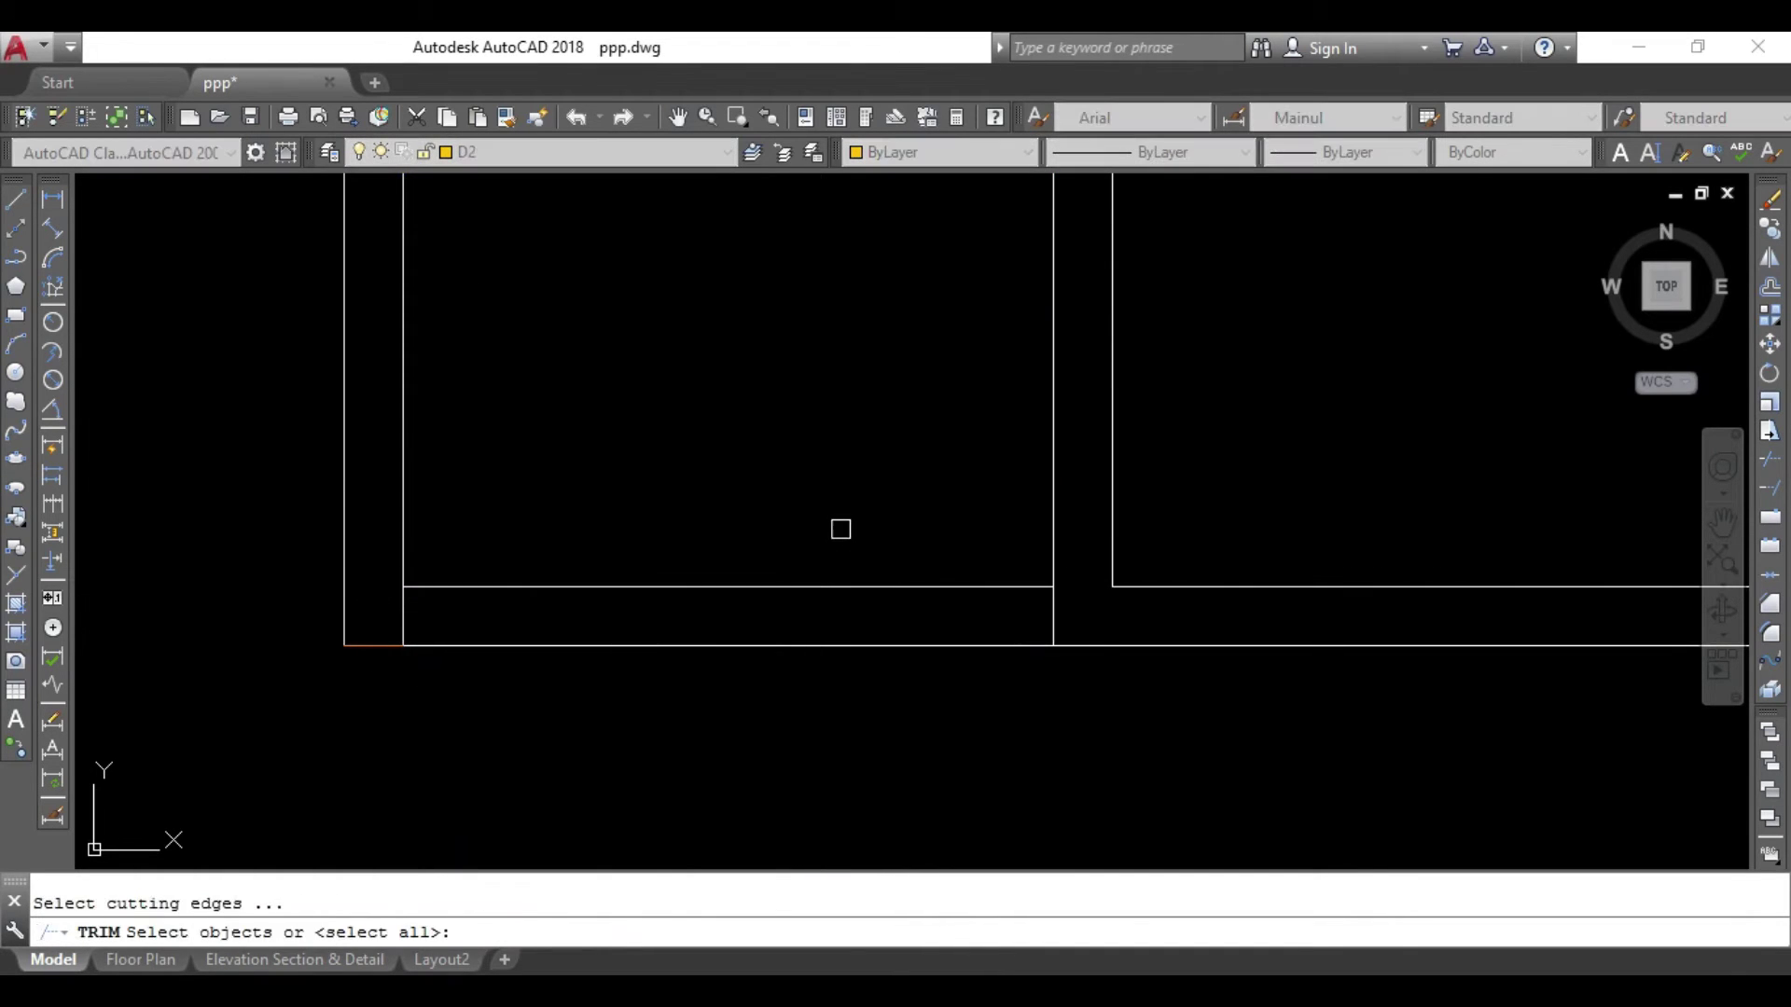
right_click(736, 699)
key("Escape")
left_click(766, 587)
left_click(680, 663)
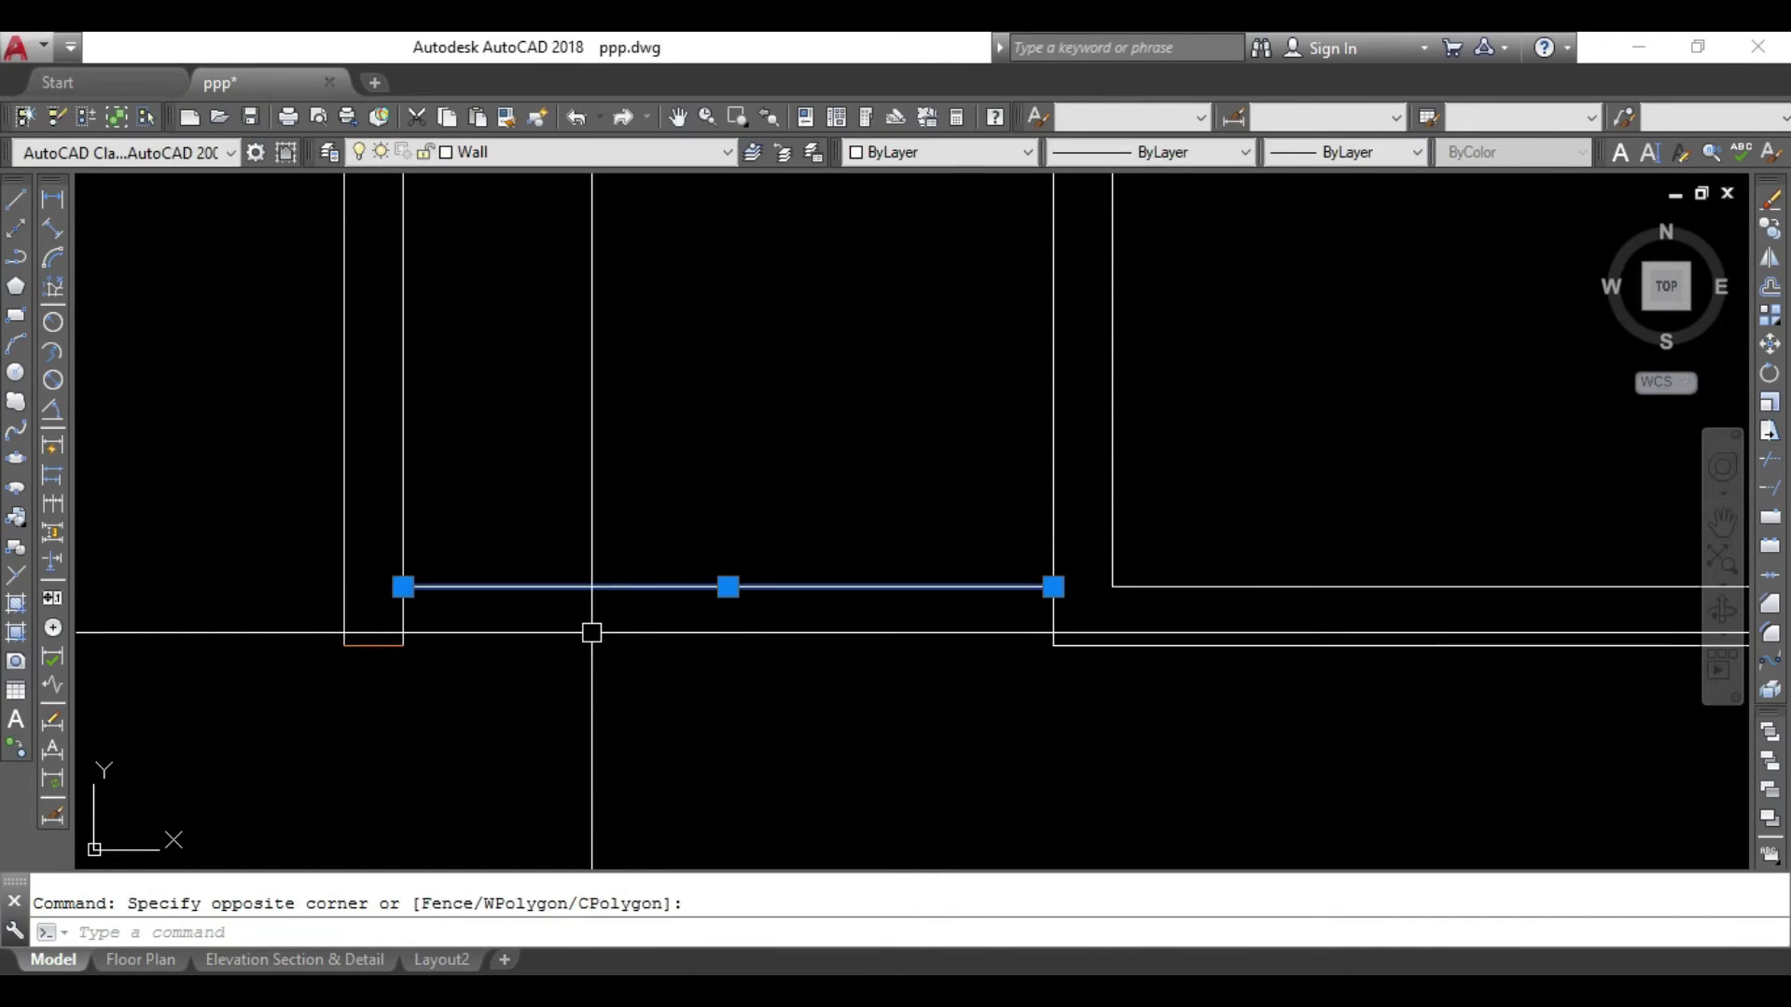
key("Delete")
Zoom out to show the whole floor plan.
scroll(724, 544, "down", 5)
scroll(724, 611, "down", 2)
middle_click_drag(724, 611, 746, 526)
key("Escape")
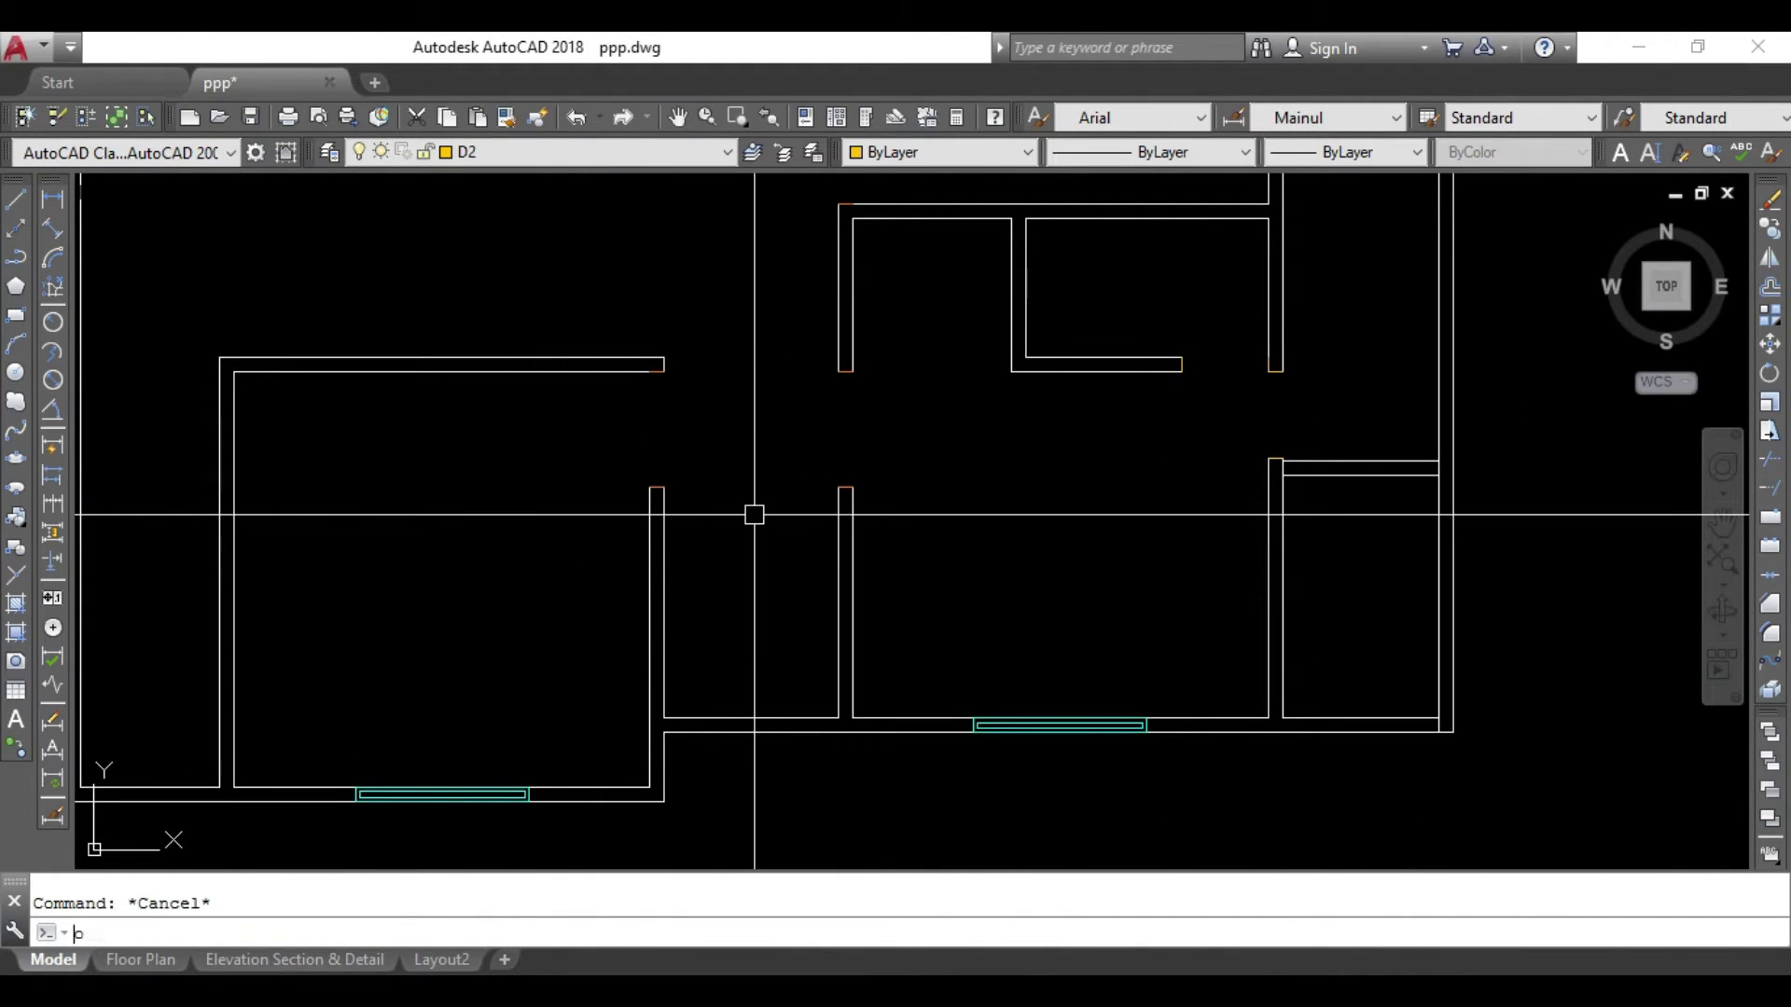
key("Return")
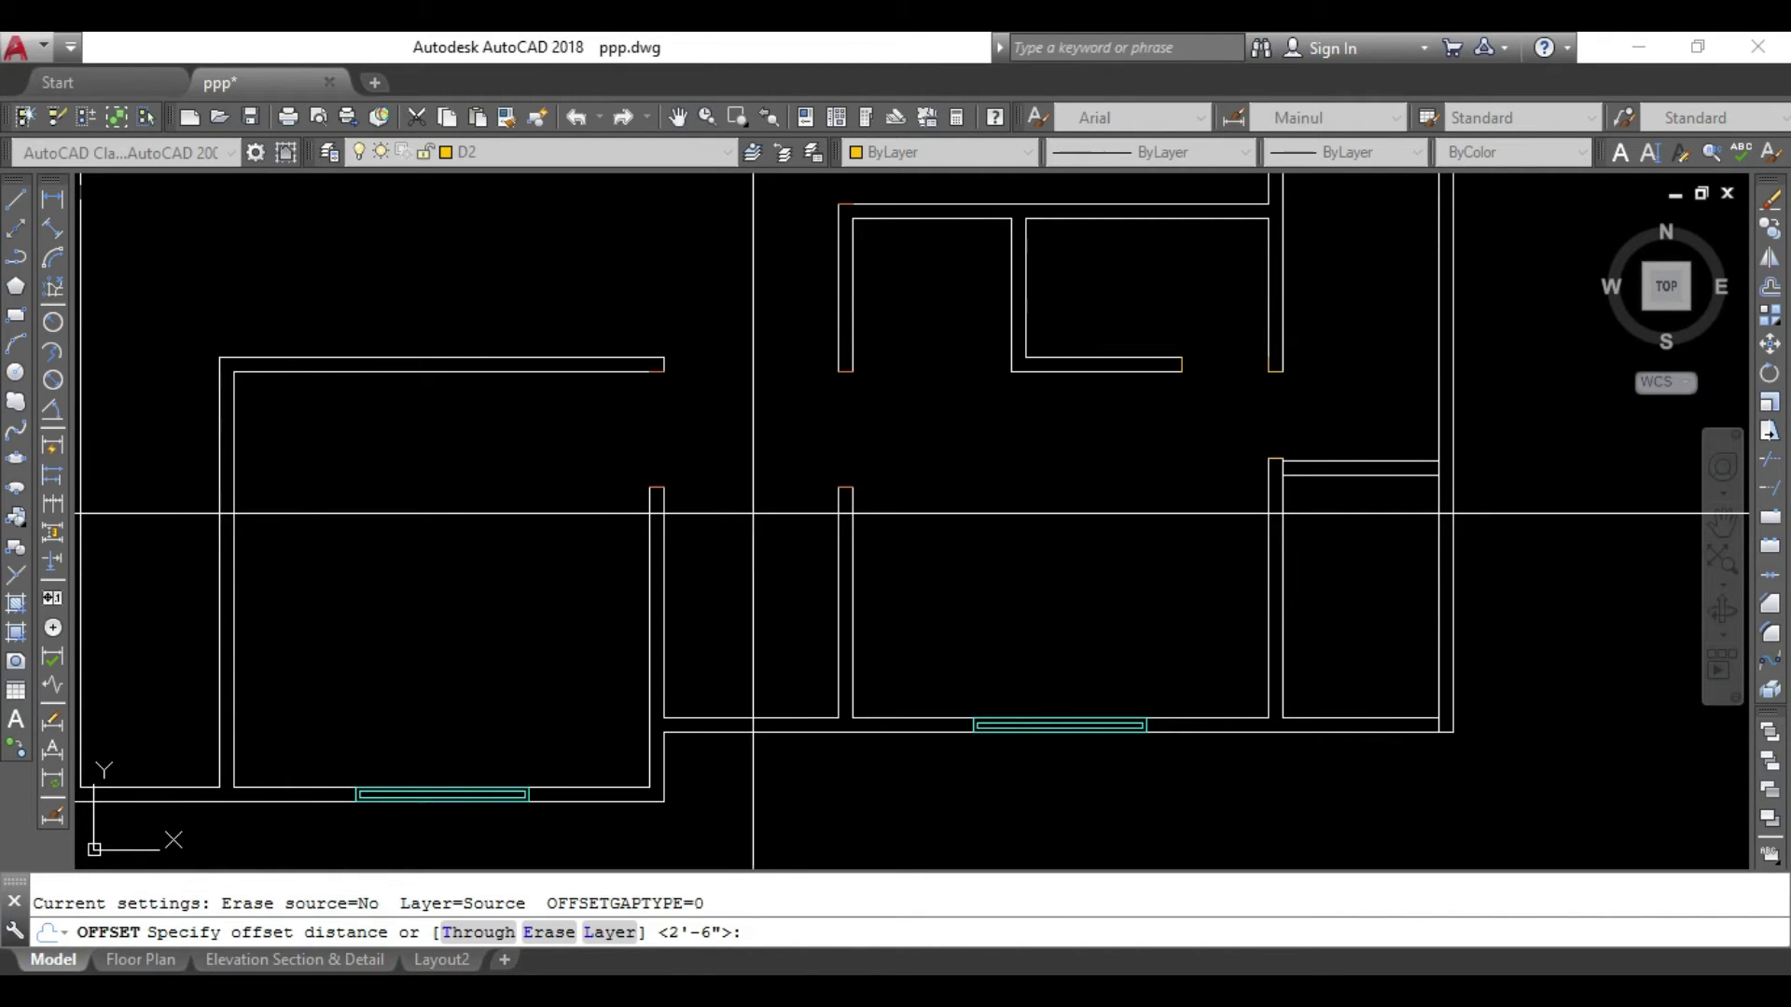
key("Escape")
Measure the opening, then offset the bottom wall line 6' upward.
left_click(52, 203)
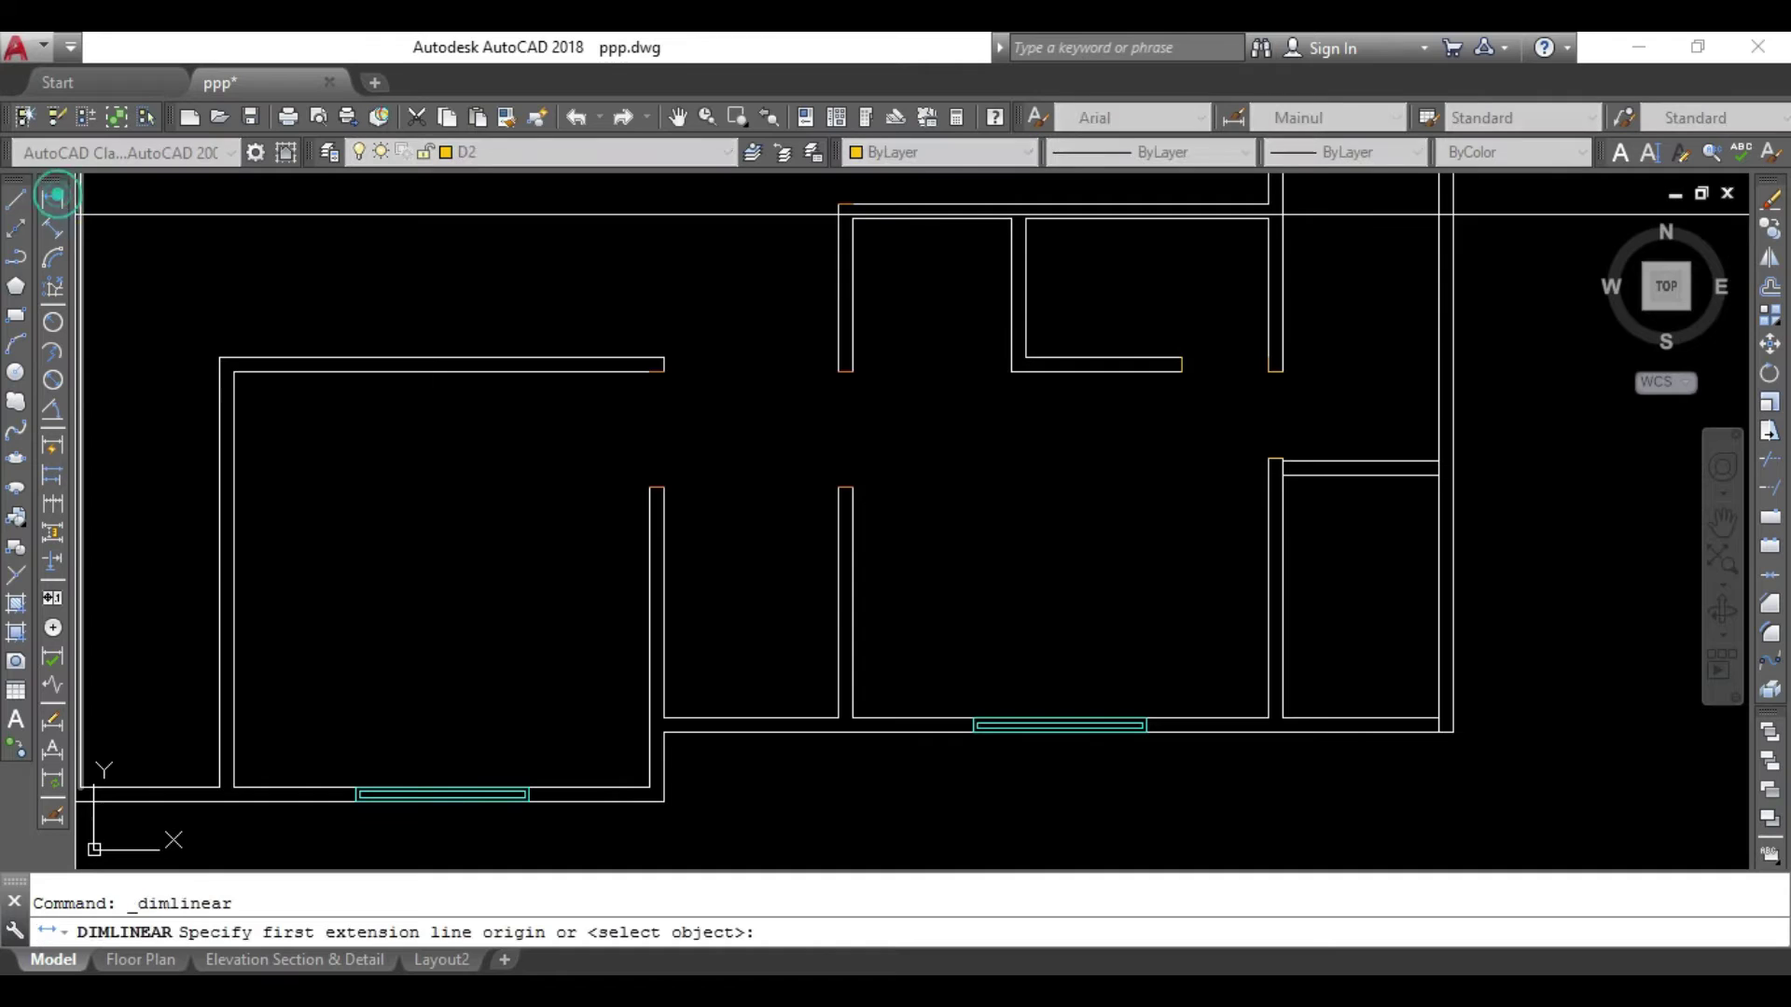
left_click(663, 487)
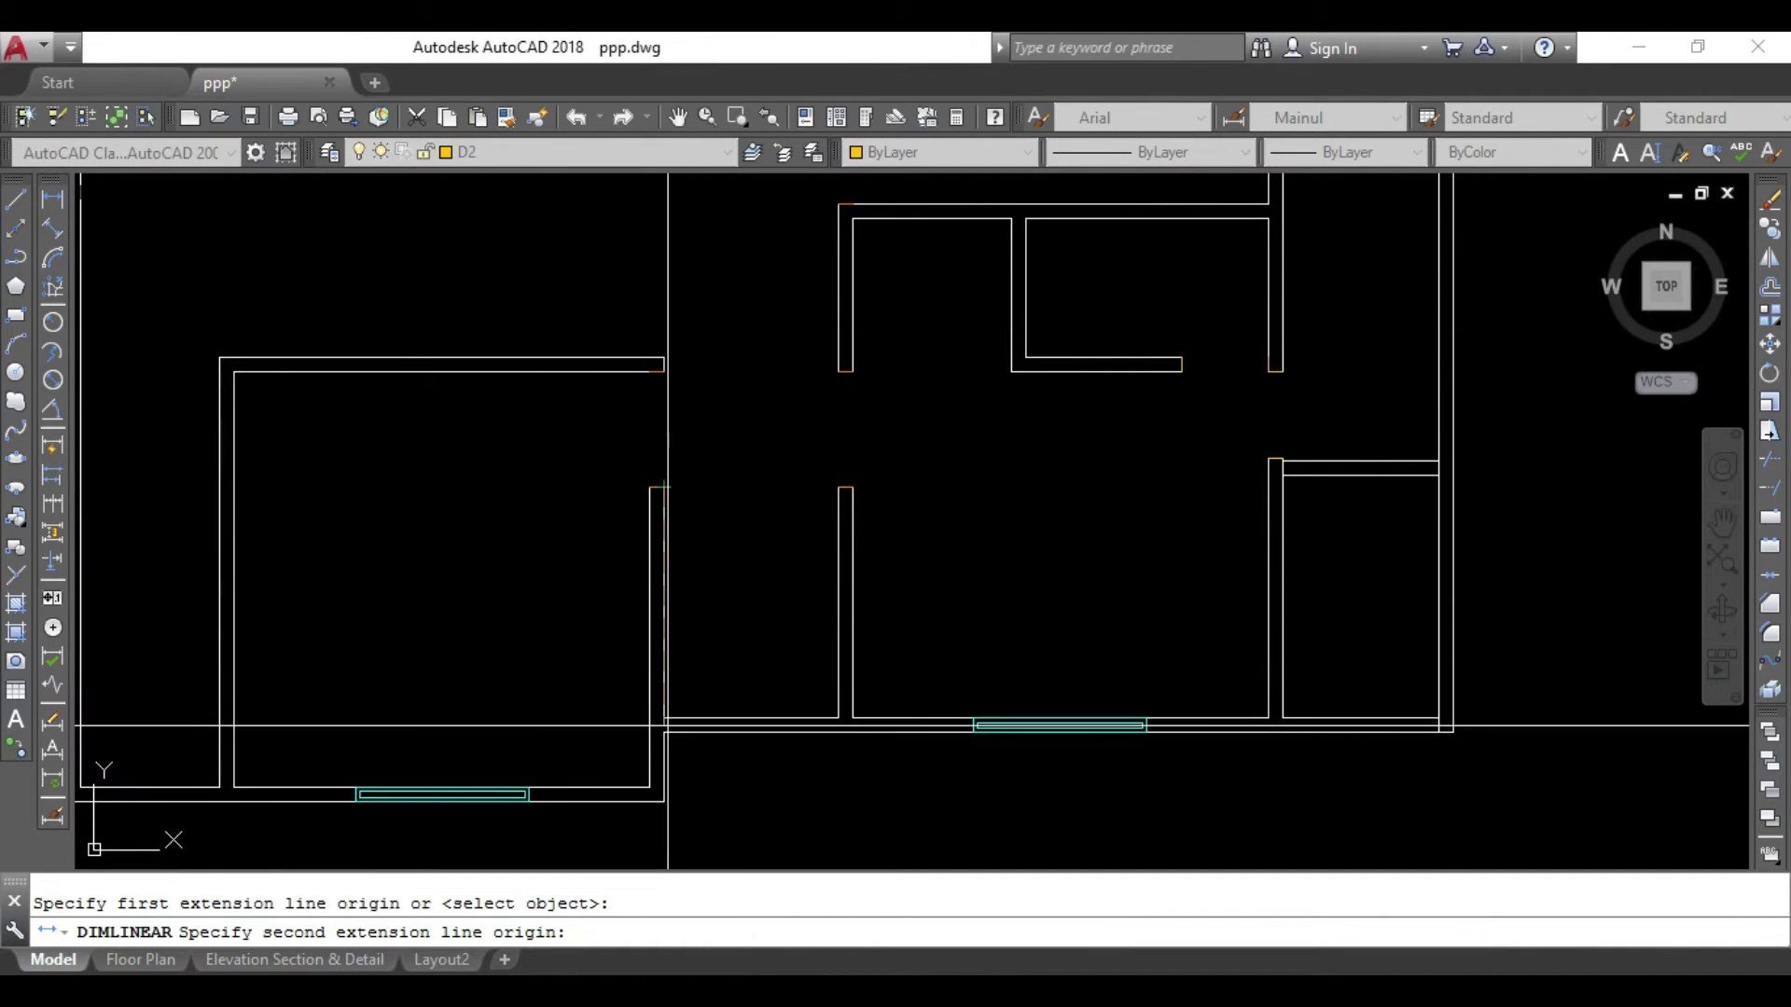
left_click(662, 721)
key("Escape")
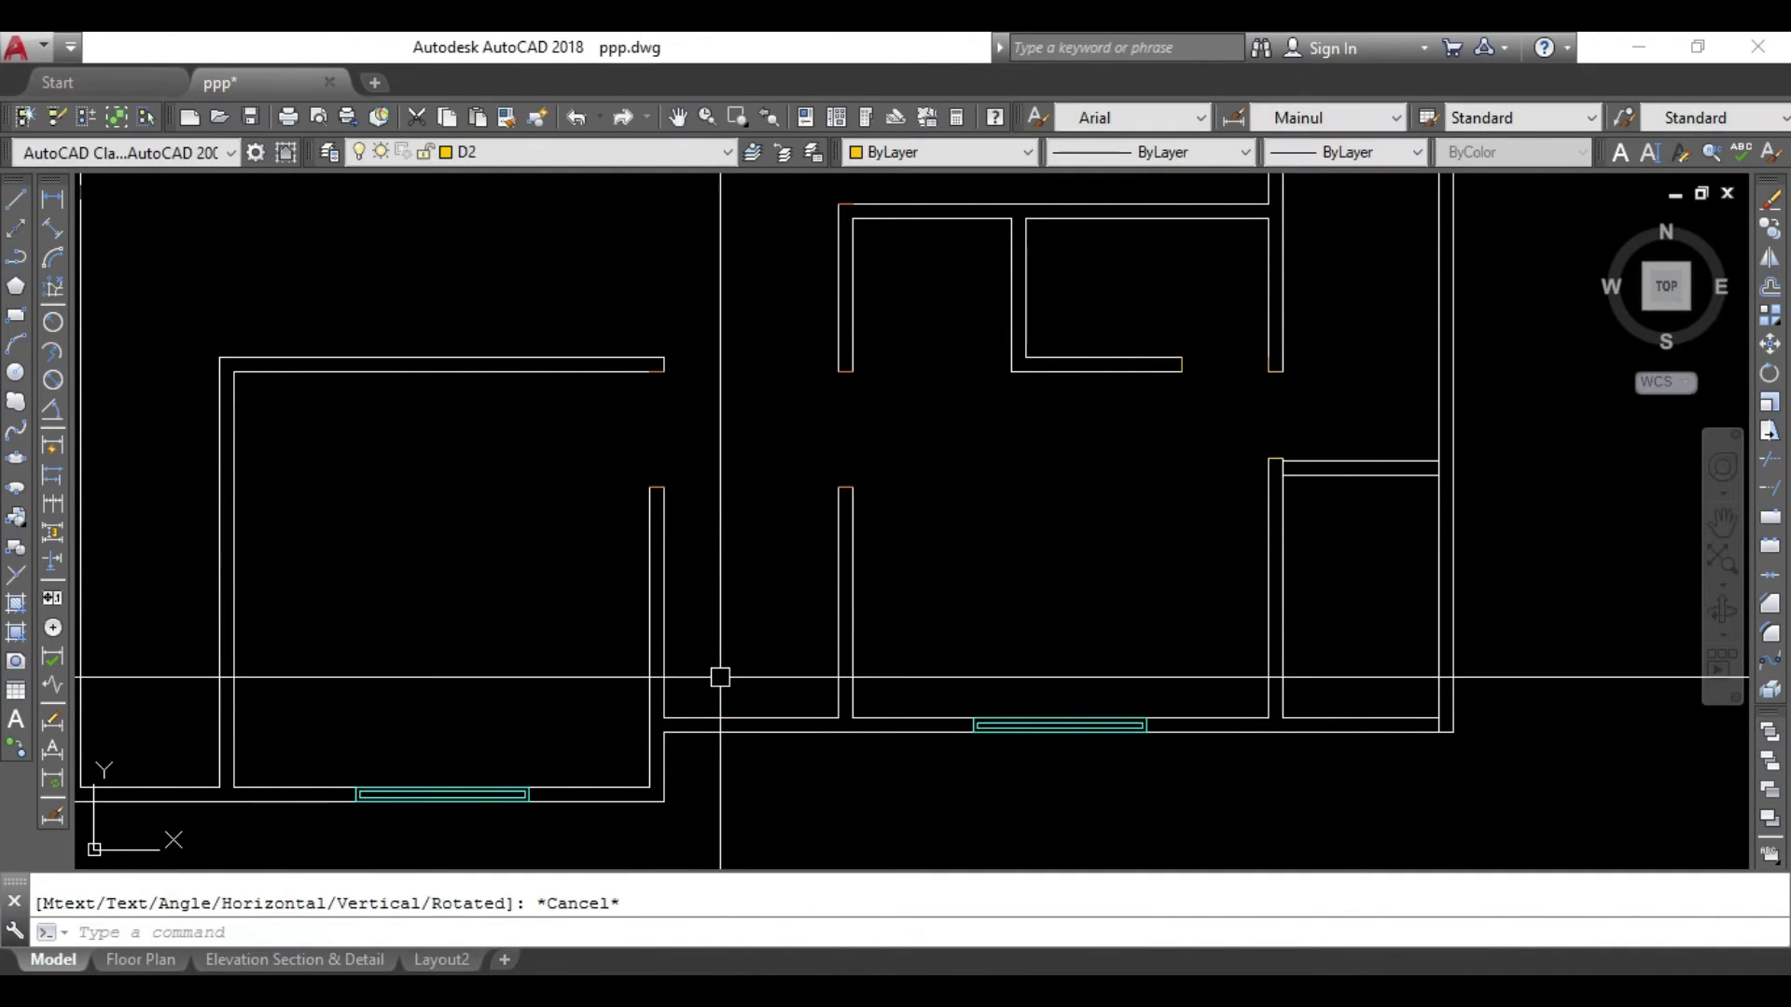
type("o")
key("Return")
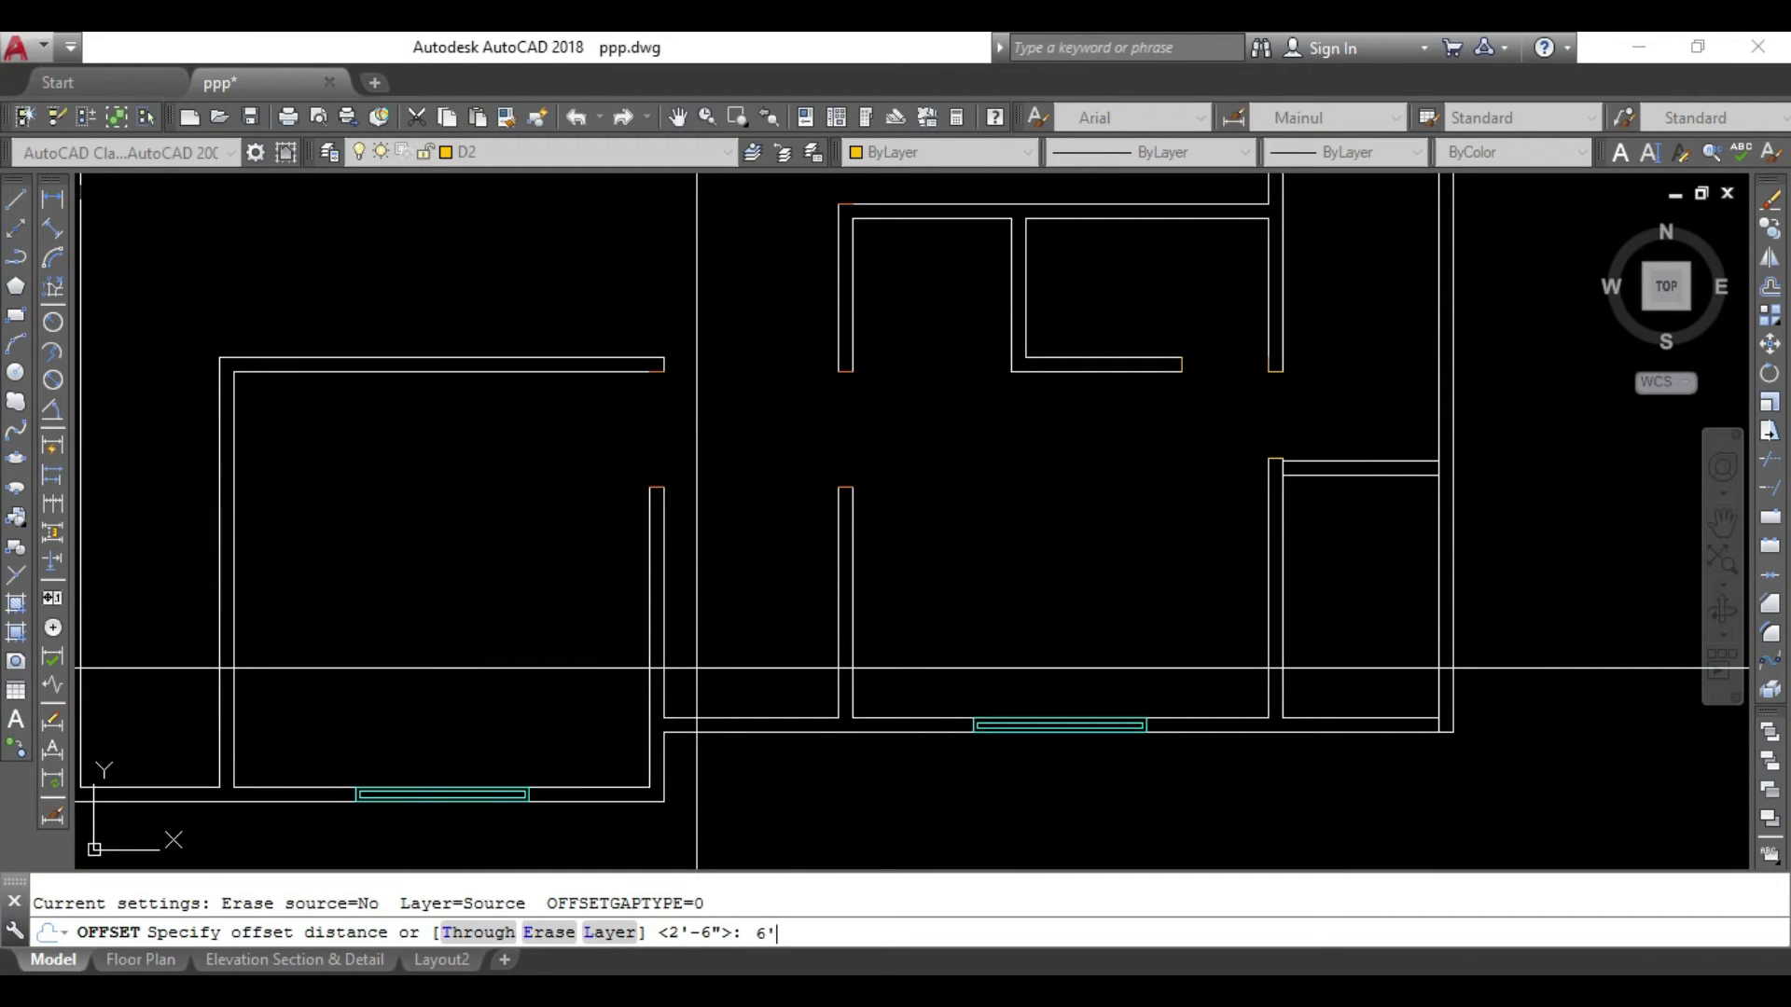
key("Return")
left_click(748, 718)
left_click(750, 594)
key("Escape")
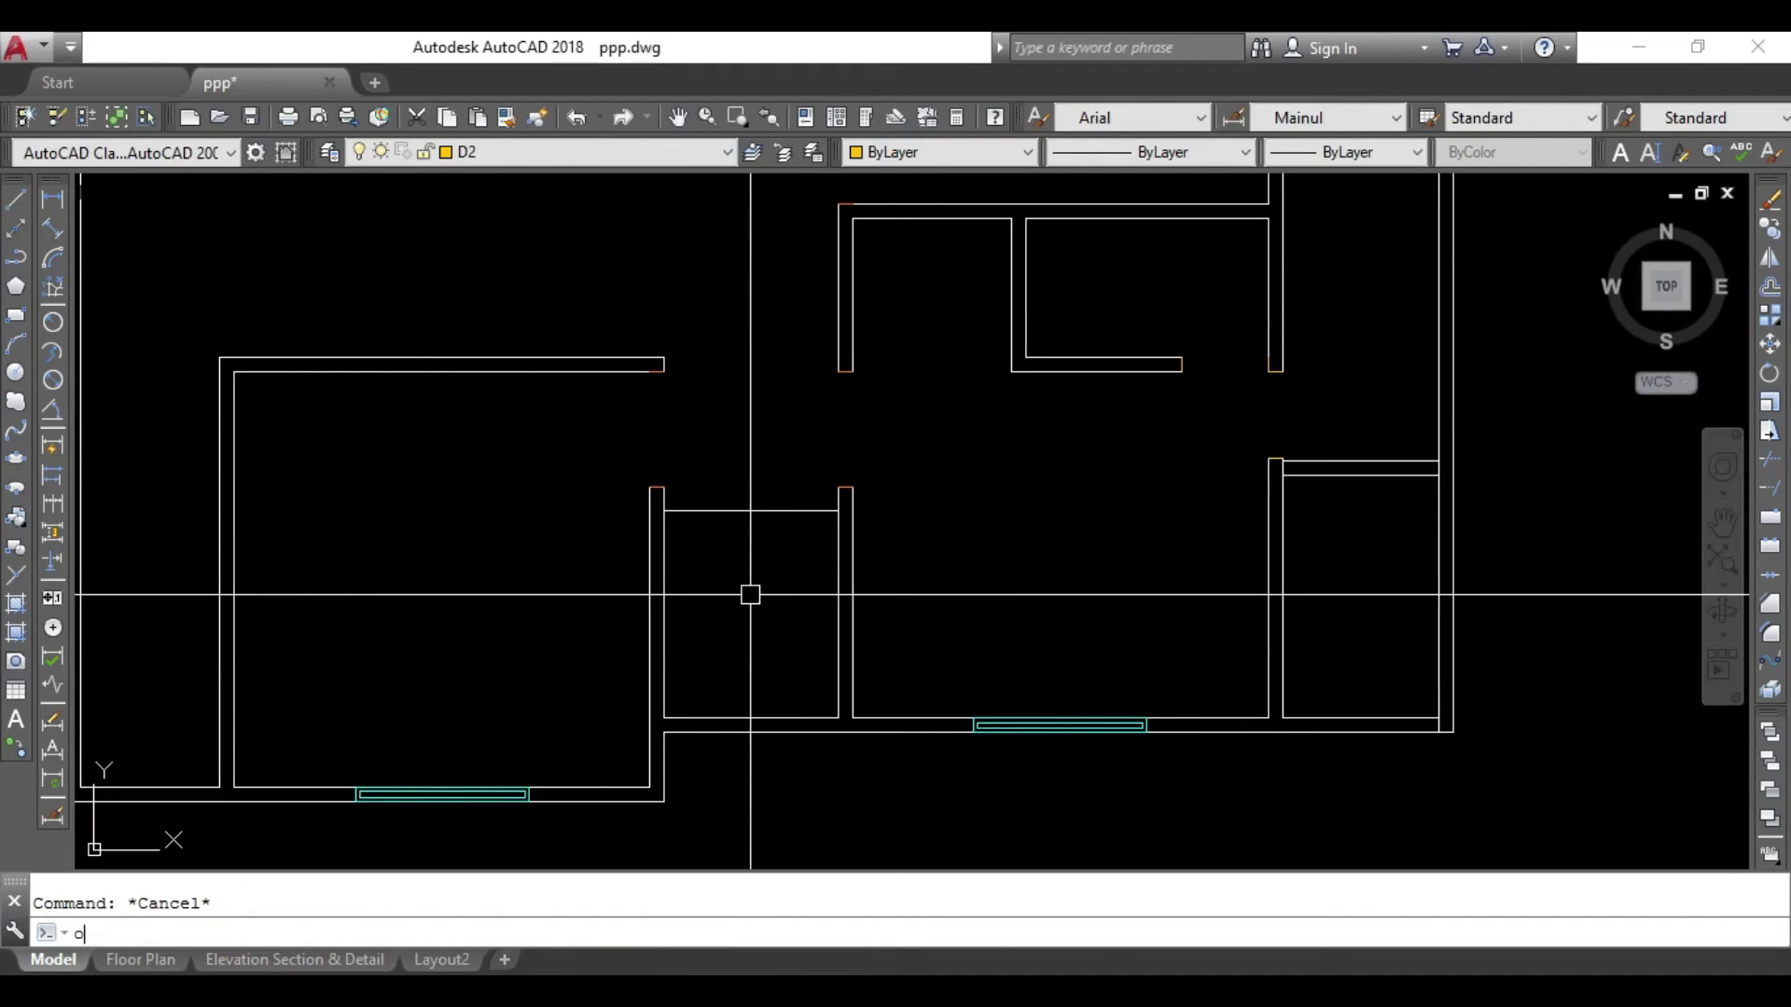
Offset the new line across the opening by 5 to form a thin band.
key("Return")
key("Return")
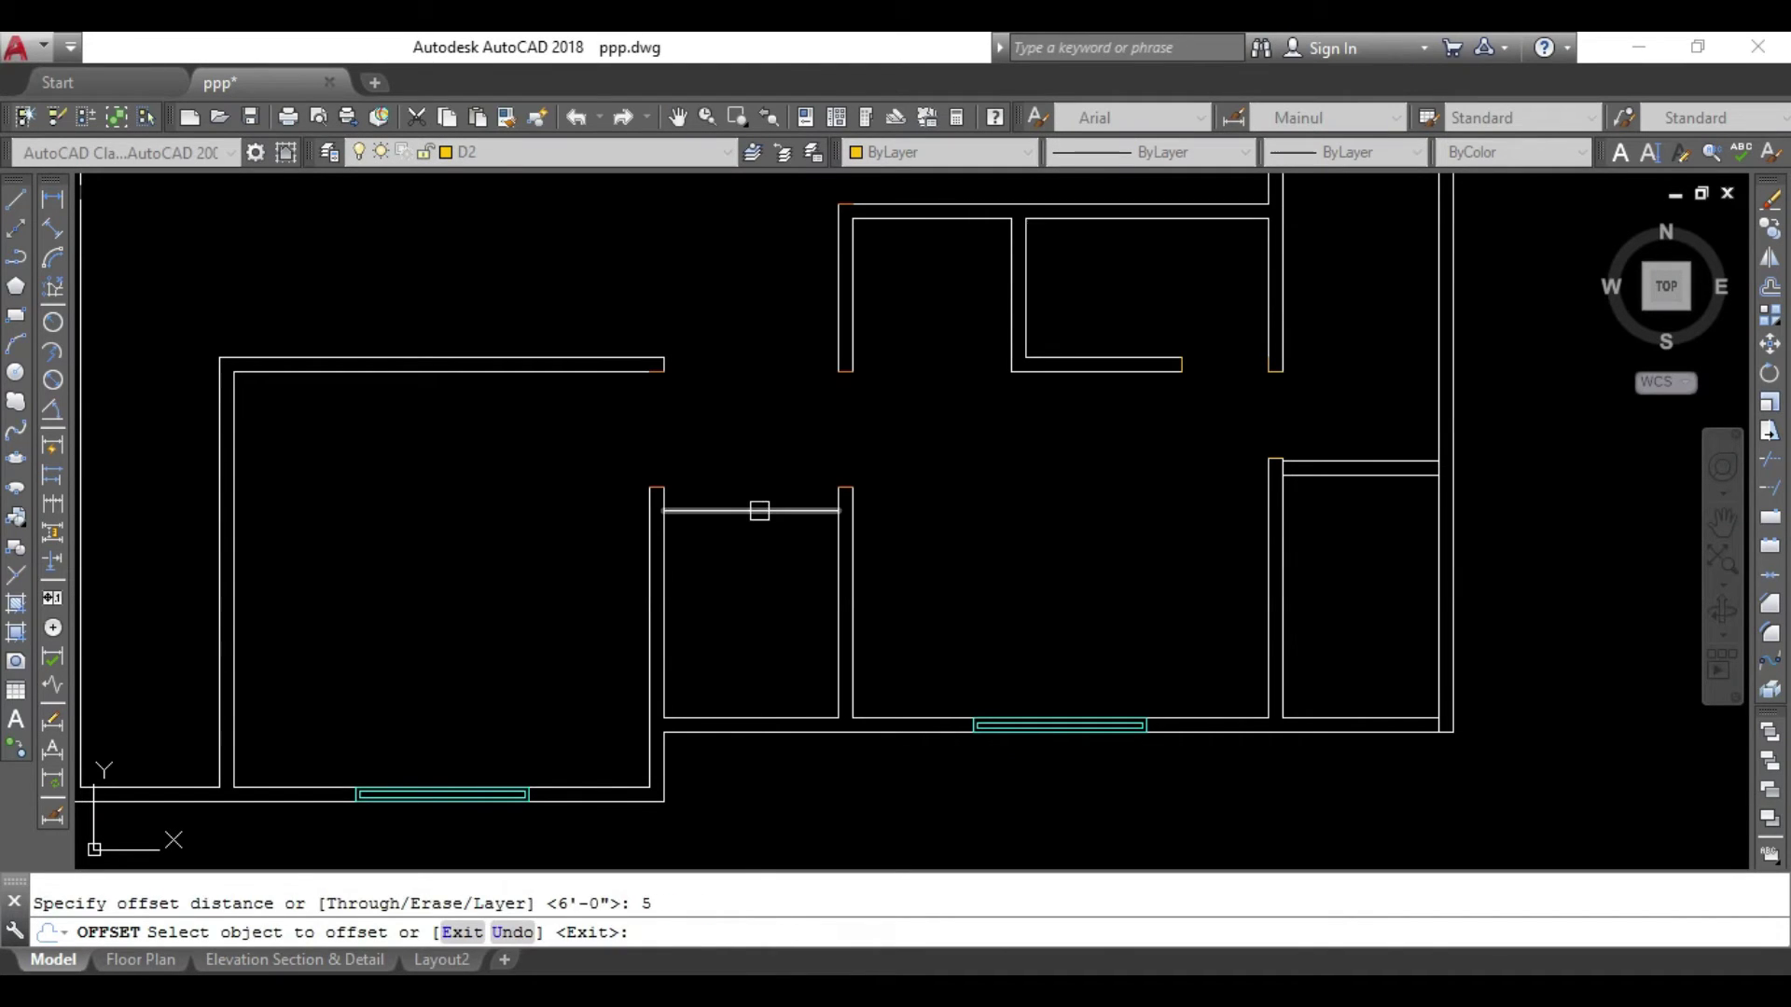
left_click(759, 510)
scroll(719, 457, "up", 3)
middle_click_drag(716, 463, 731, 472)
key("Escape")
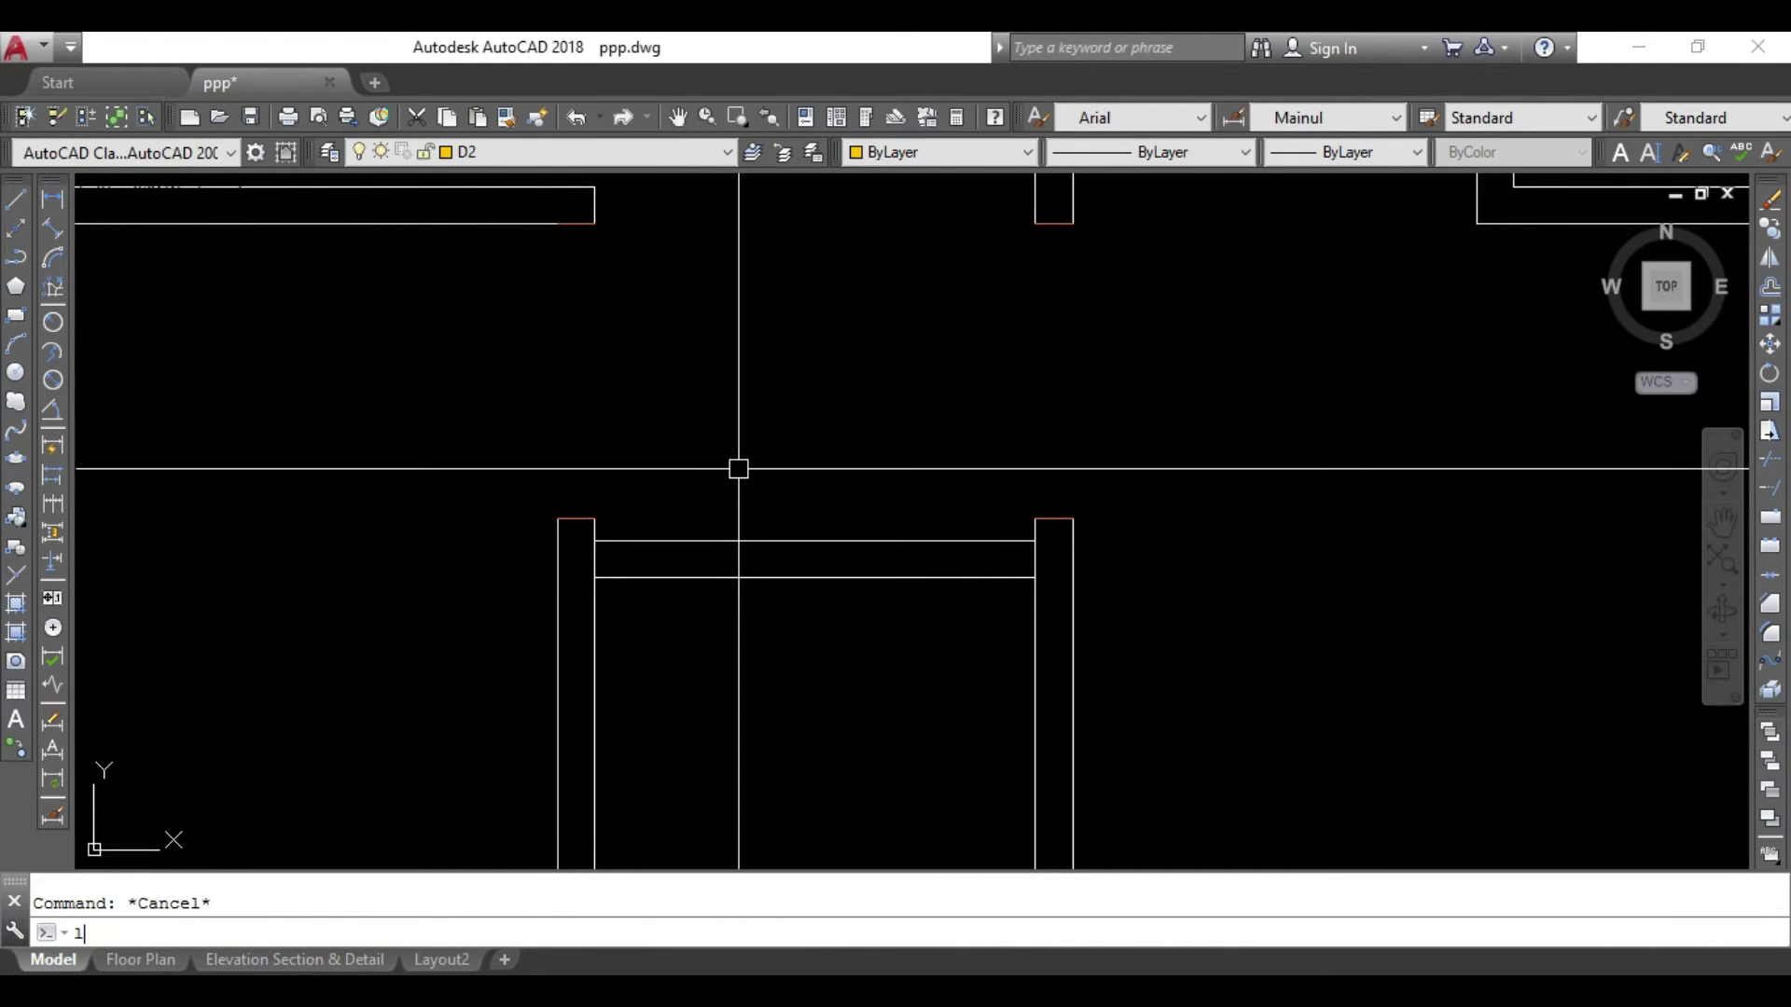
key("Return")
left_click(592, 542)
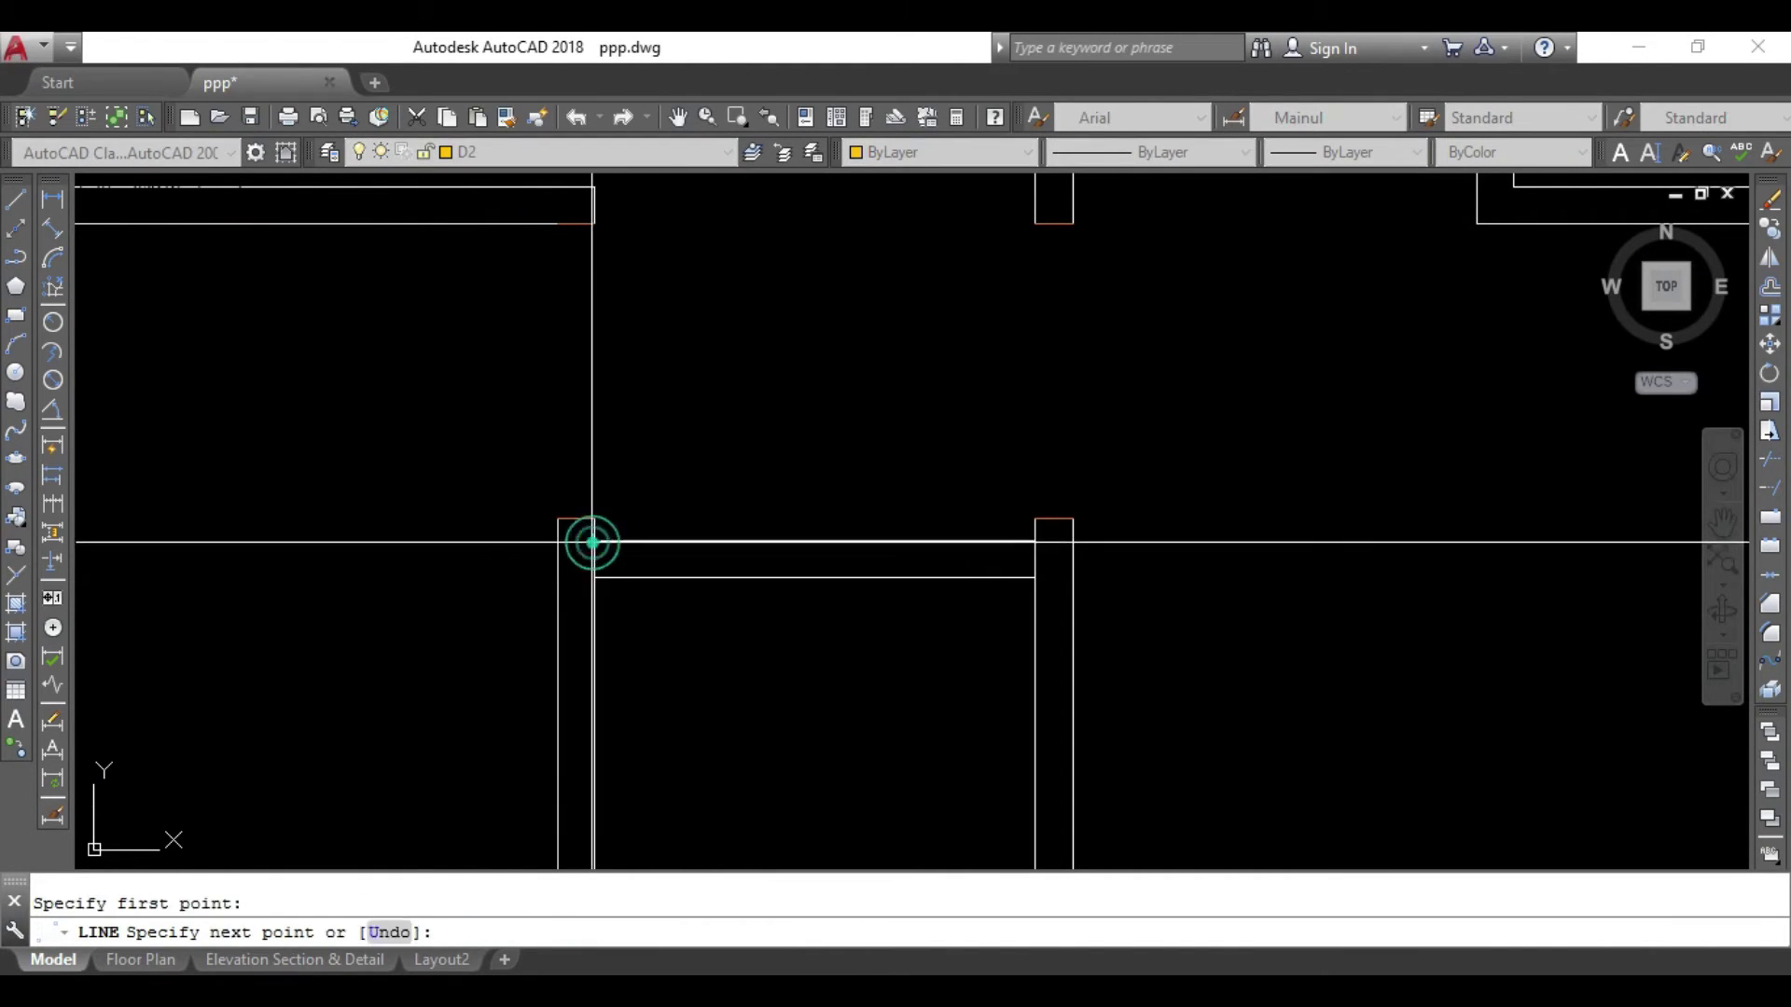
key("Escape")
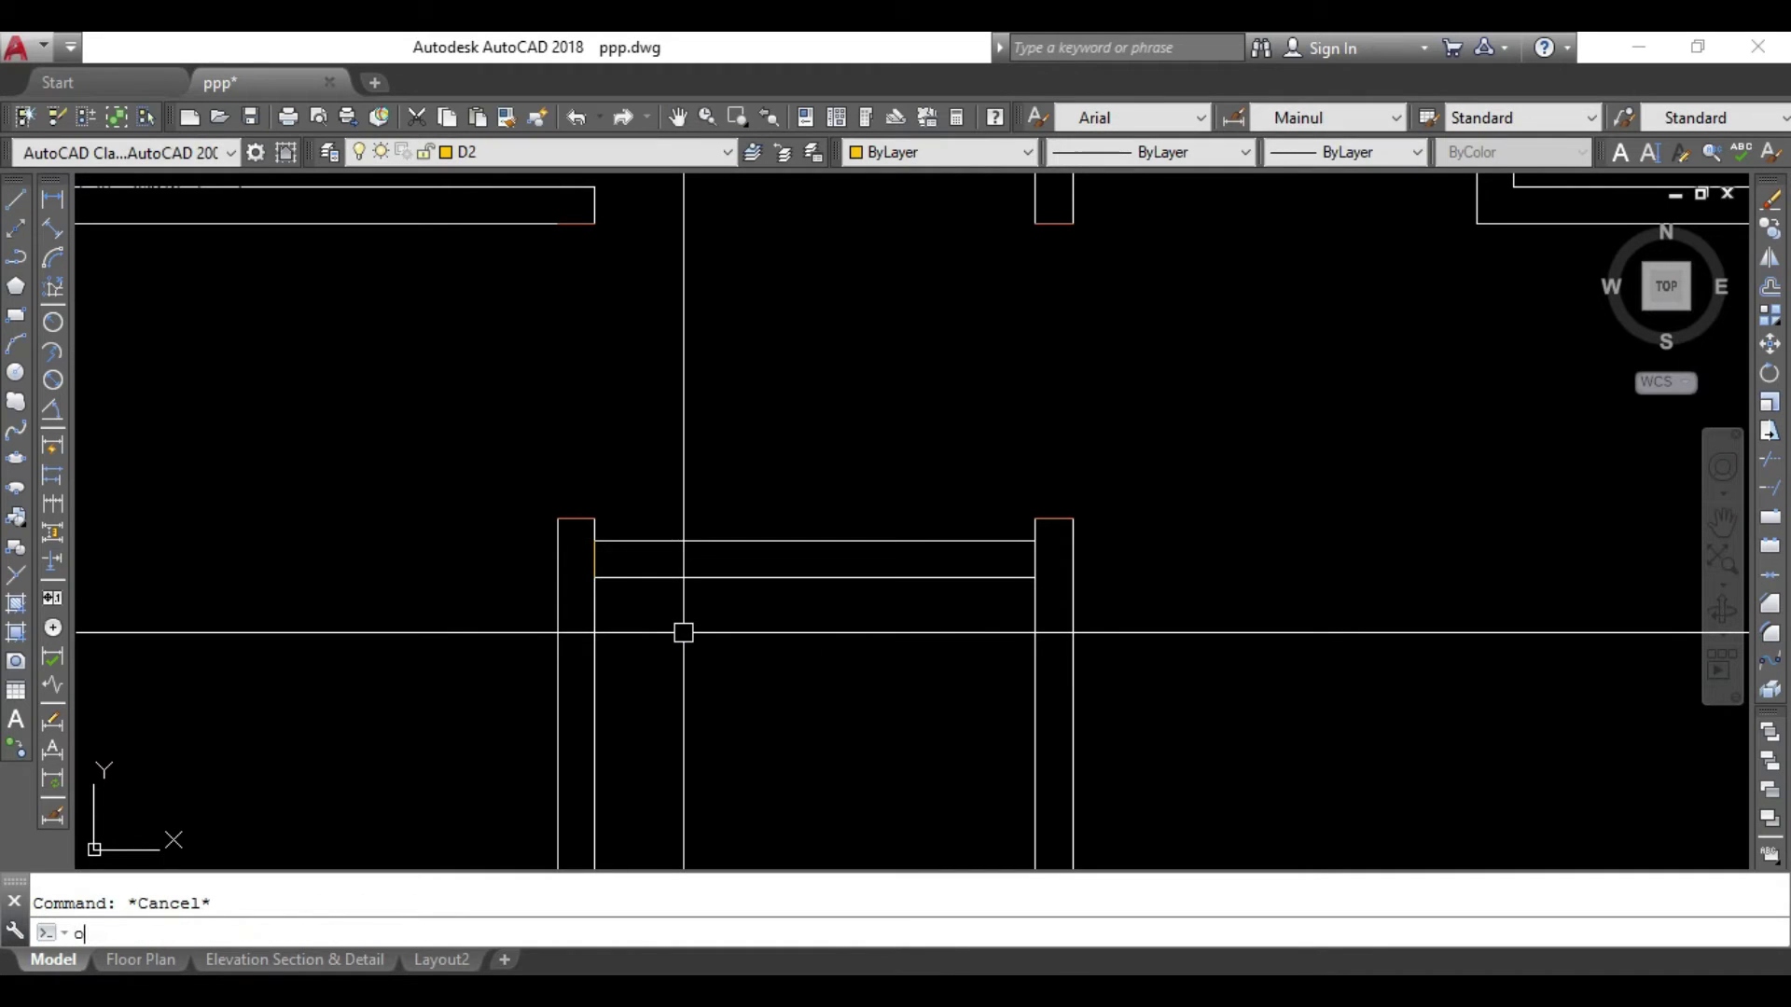
Offset the band's left edge 2'6 to the right and trim the excess band segment.
key("Return")
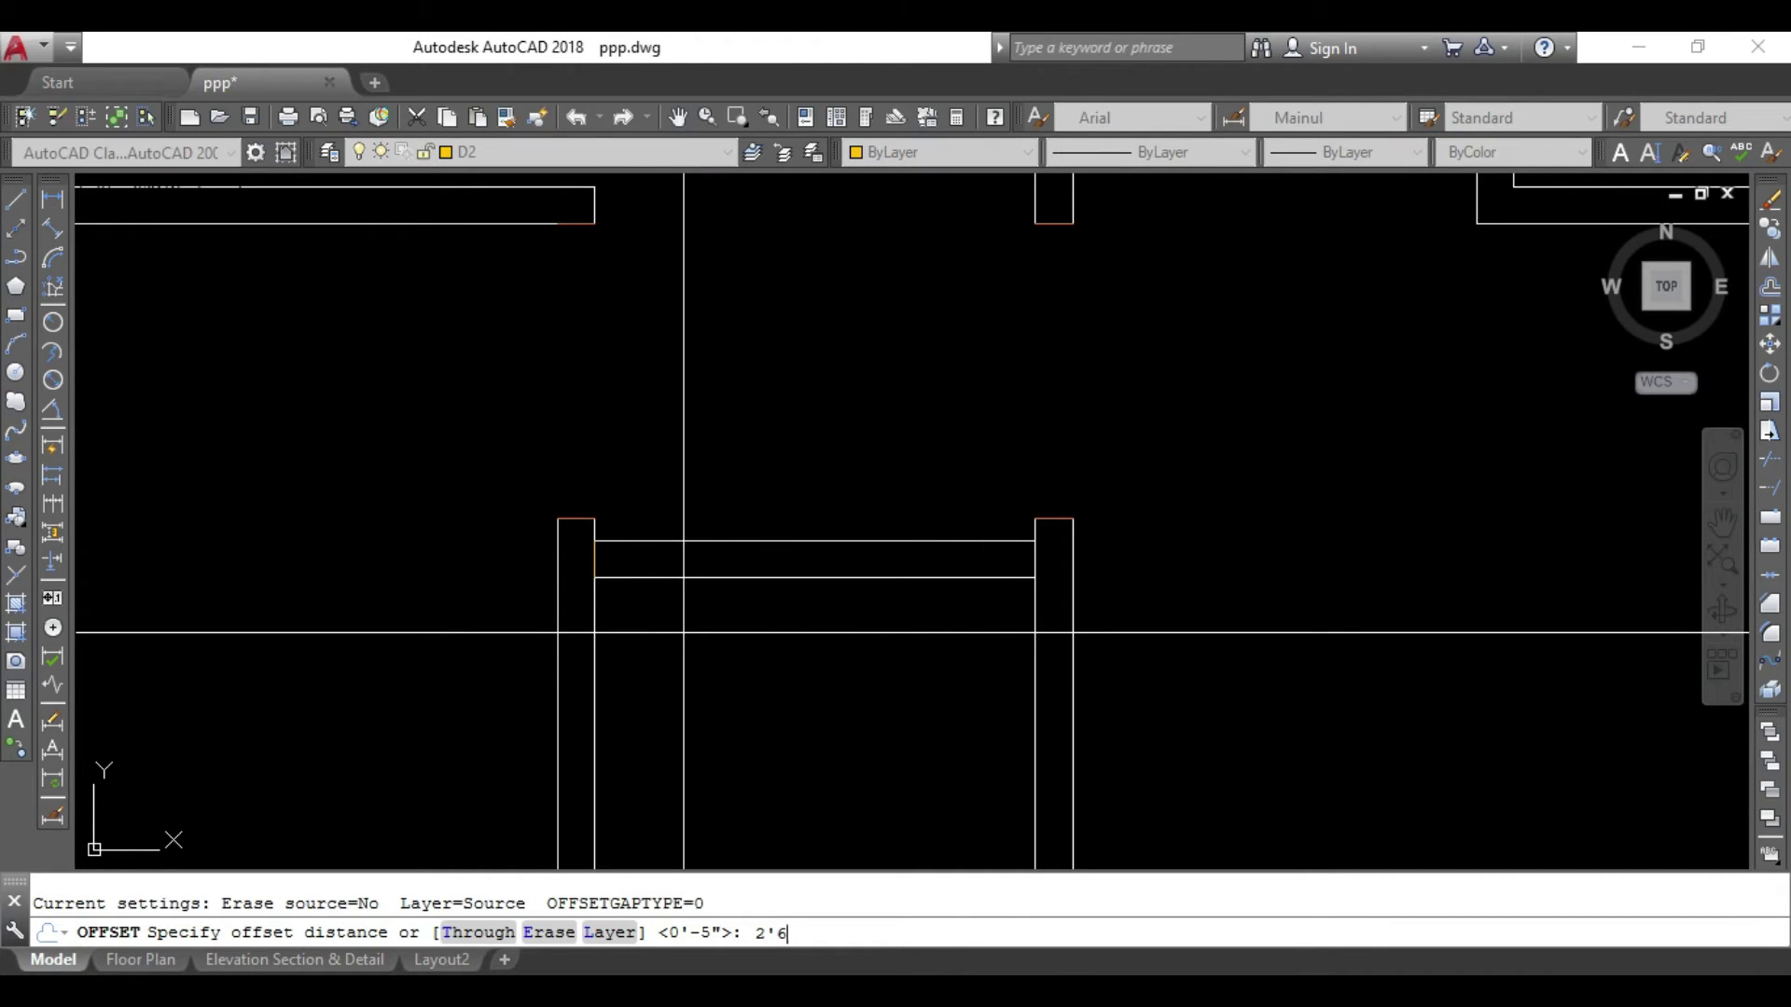
key("Return")
left_click(594, 564)
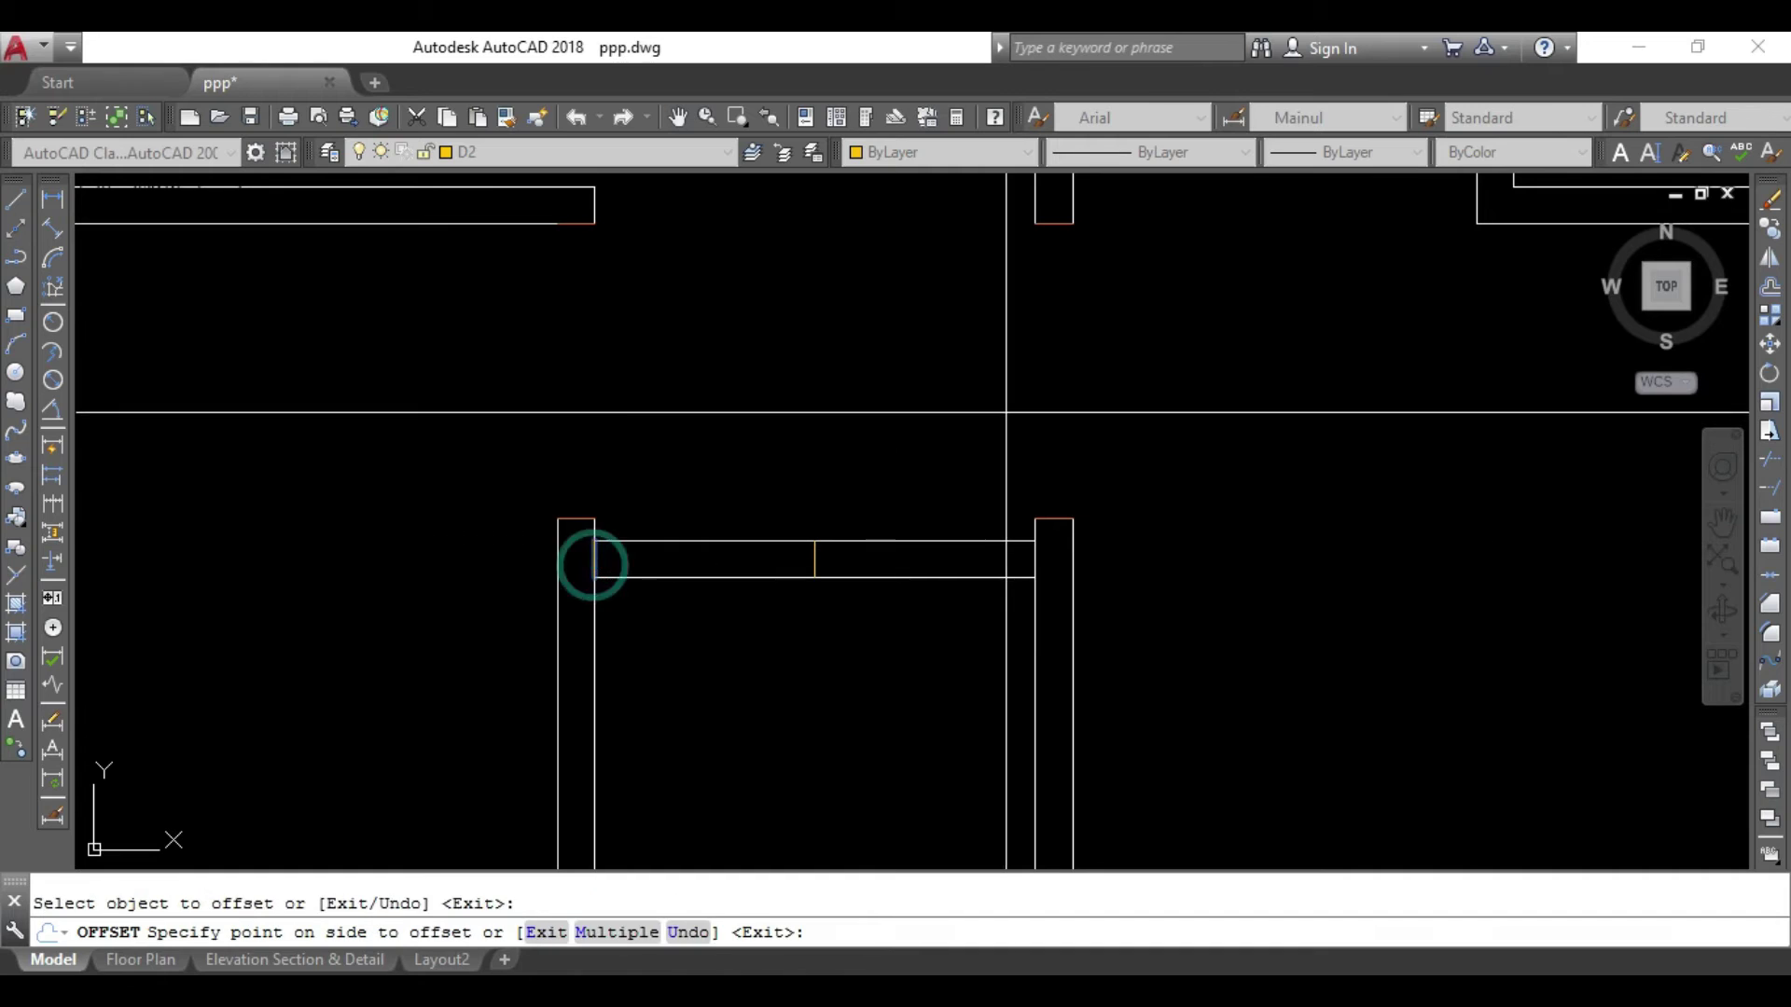
left_click(746, 503)
key("Escape")
type("tr")
key("Return")
left_click(709, 564)
Zoom to the upper wall corner and draw a short jamb line across the wall.
scroll(716, 664, "down", 3)
scroll(846, 719, "up", 2)
scroll(877, 618, "down", 3)
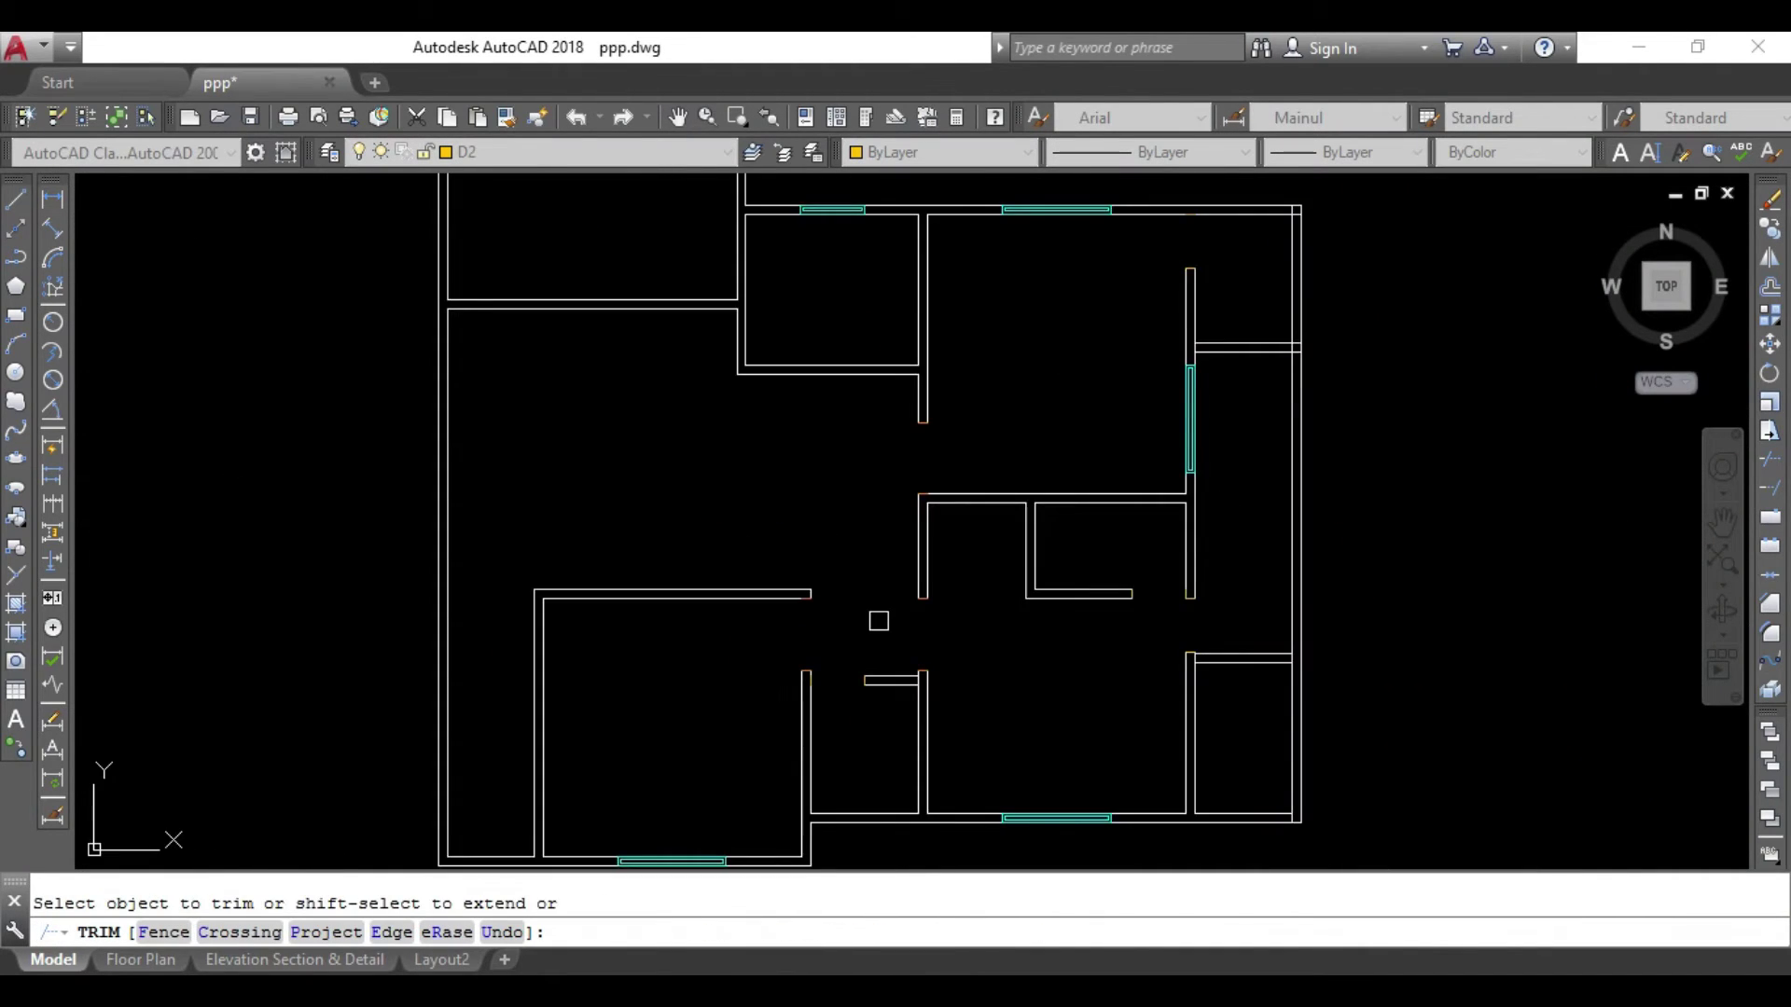
scroll(893, 654, "up", 1)
middle_click_drag(896, 622, 973, 541)
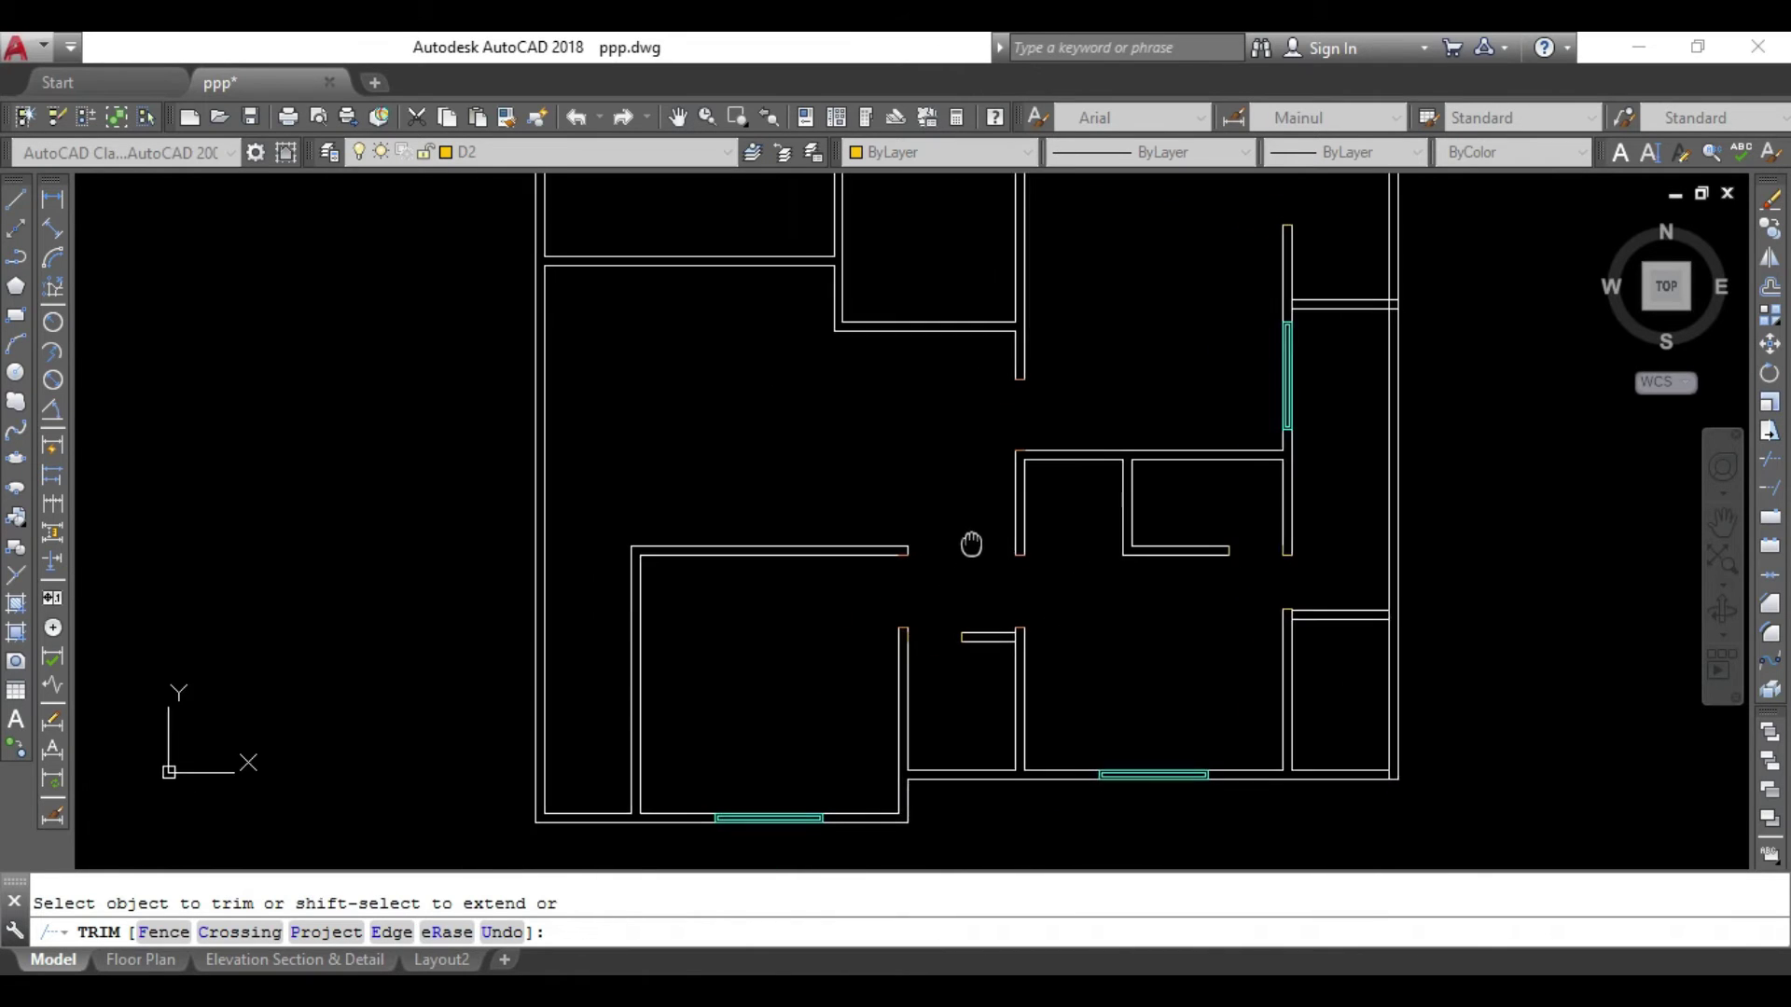
mouse_move(891, 433)
middle_mouse_down()
mouse_move(931, 443)
mouse_move(939, 408)
middle_mouse_up()
scroll(931, 443, "up", 4)
key("Escape")
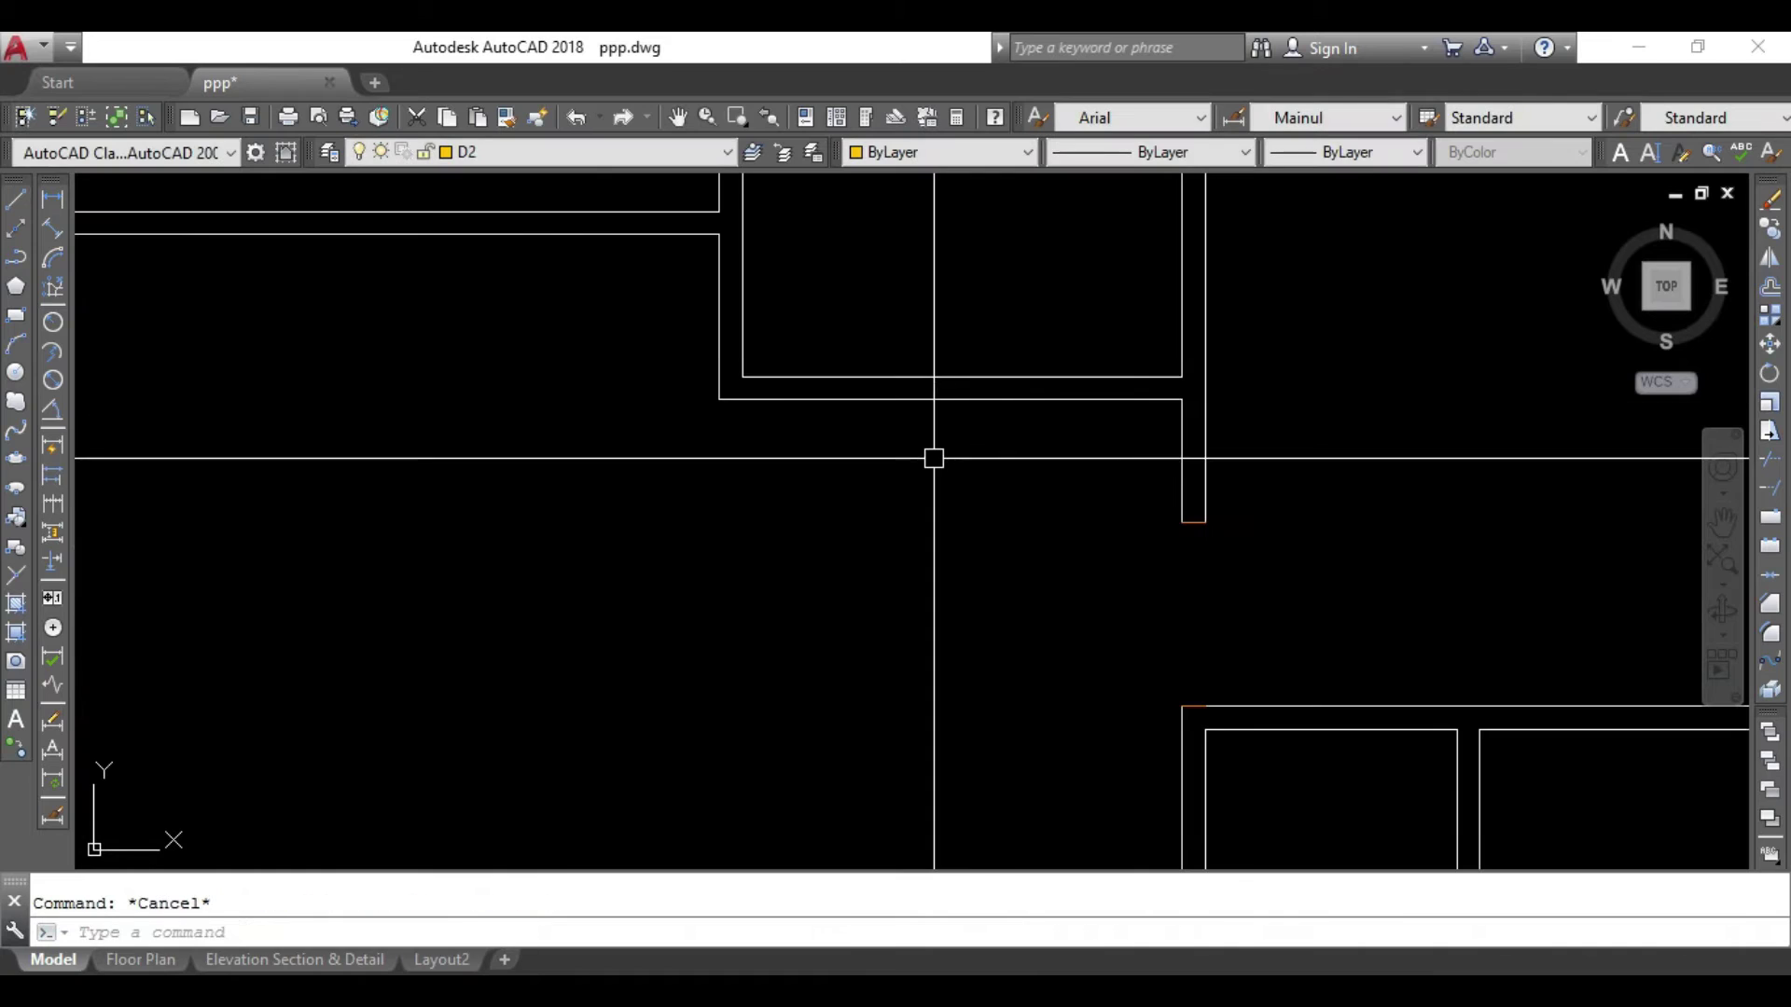
mouse_move(783, 439)
middle_mouse_down()
mouse_move(736, 567)
mouse_move(717, 571)
middle_mouse_up()
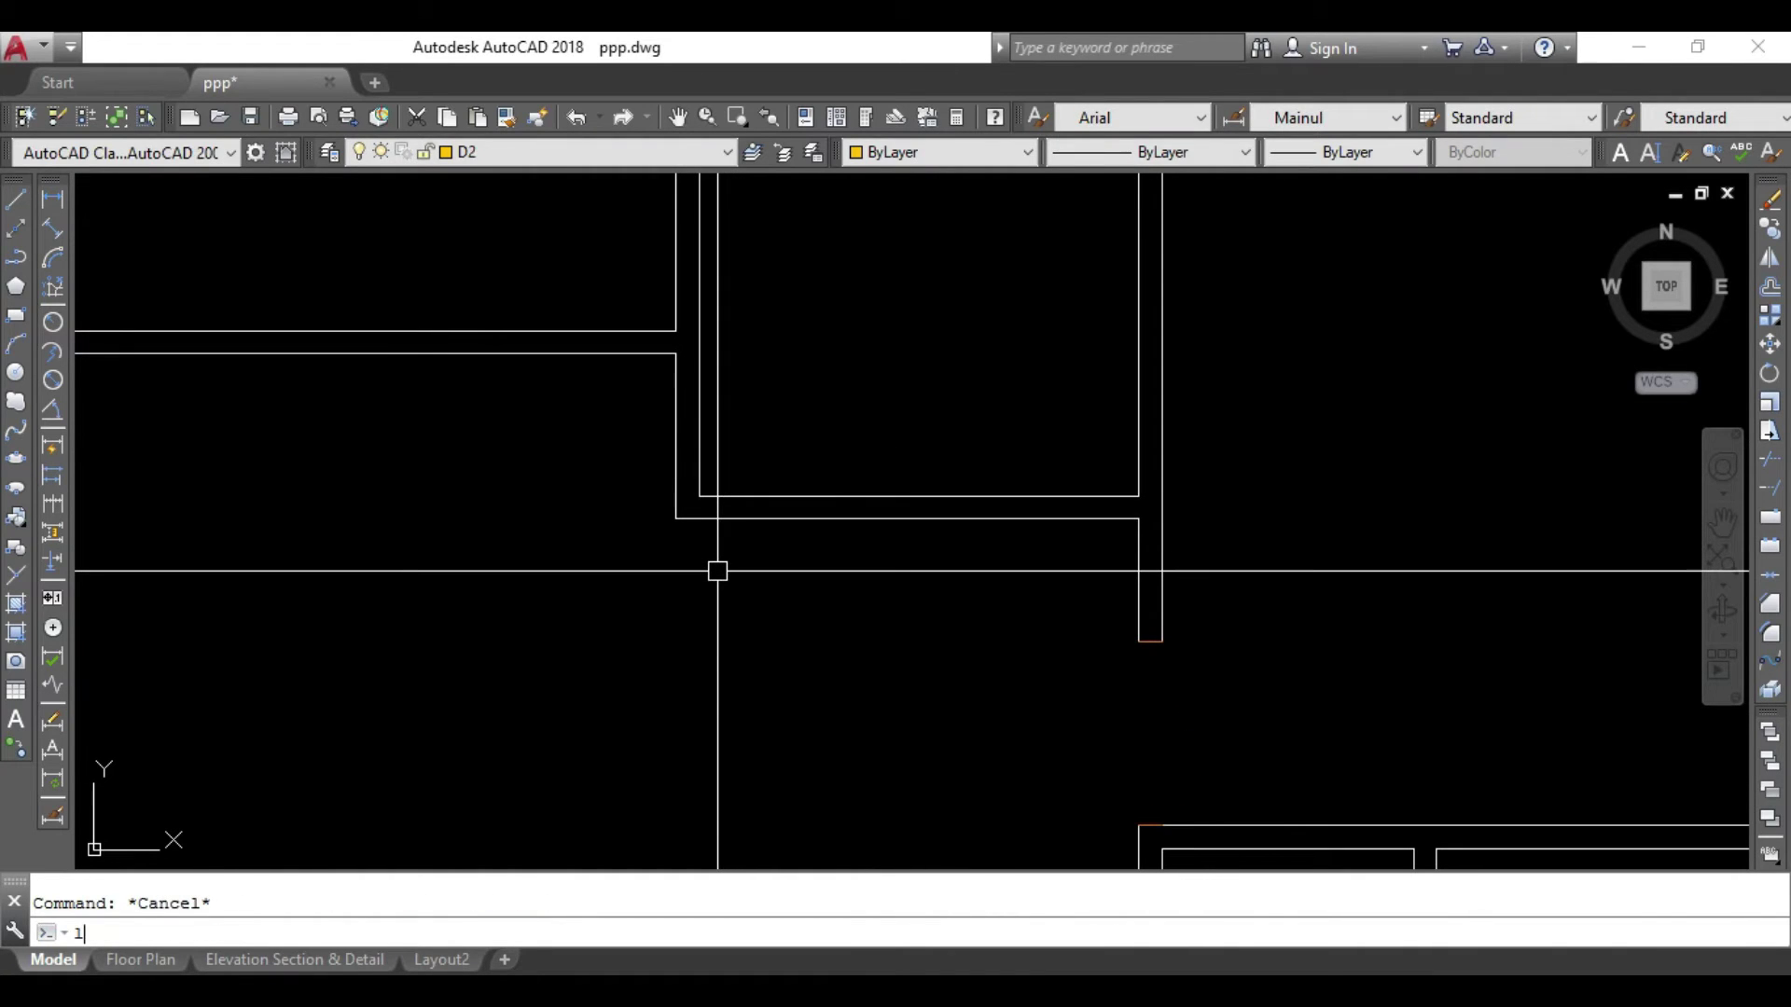
key("Return")
left_click(700, 495)
key("Escape")
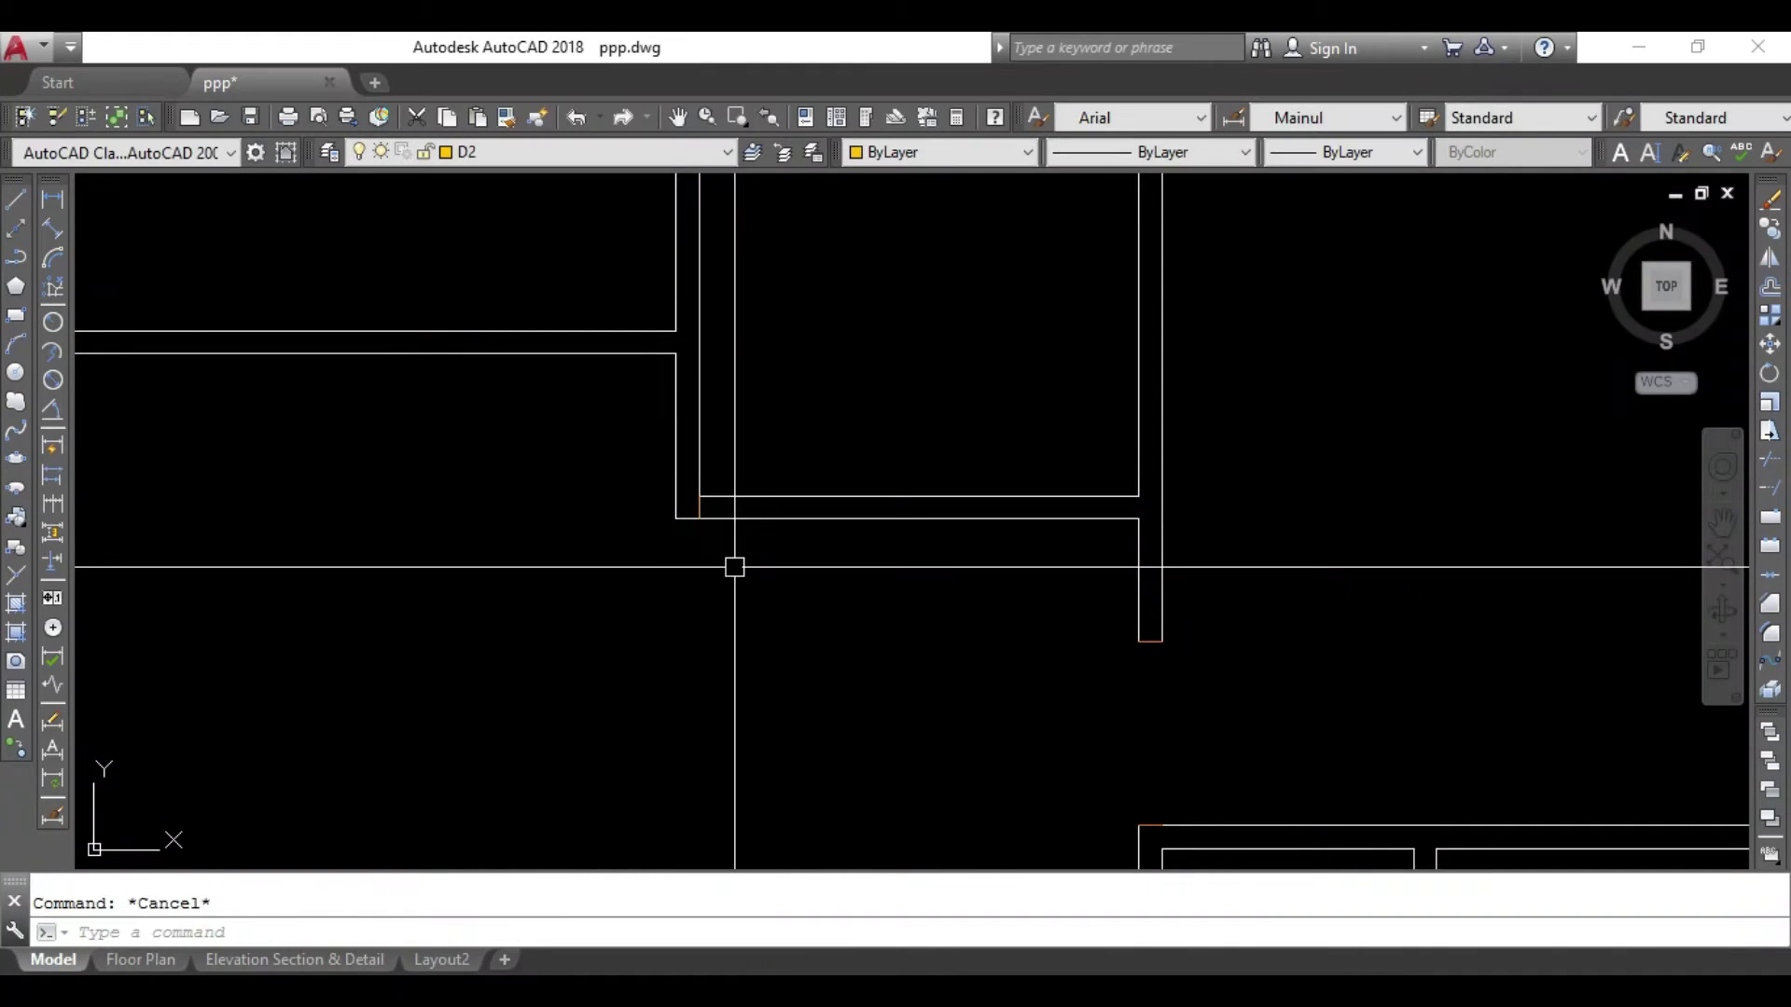
Offset the jamb line 3' along the wall for the second jamb.
type("o")
key("Return")
type("3'")
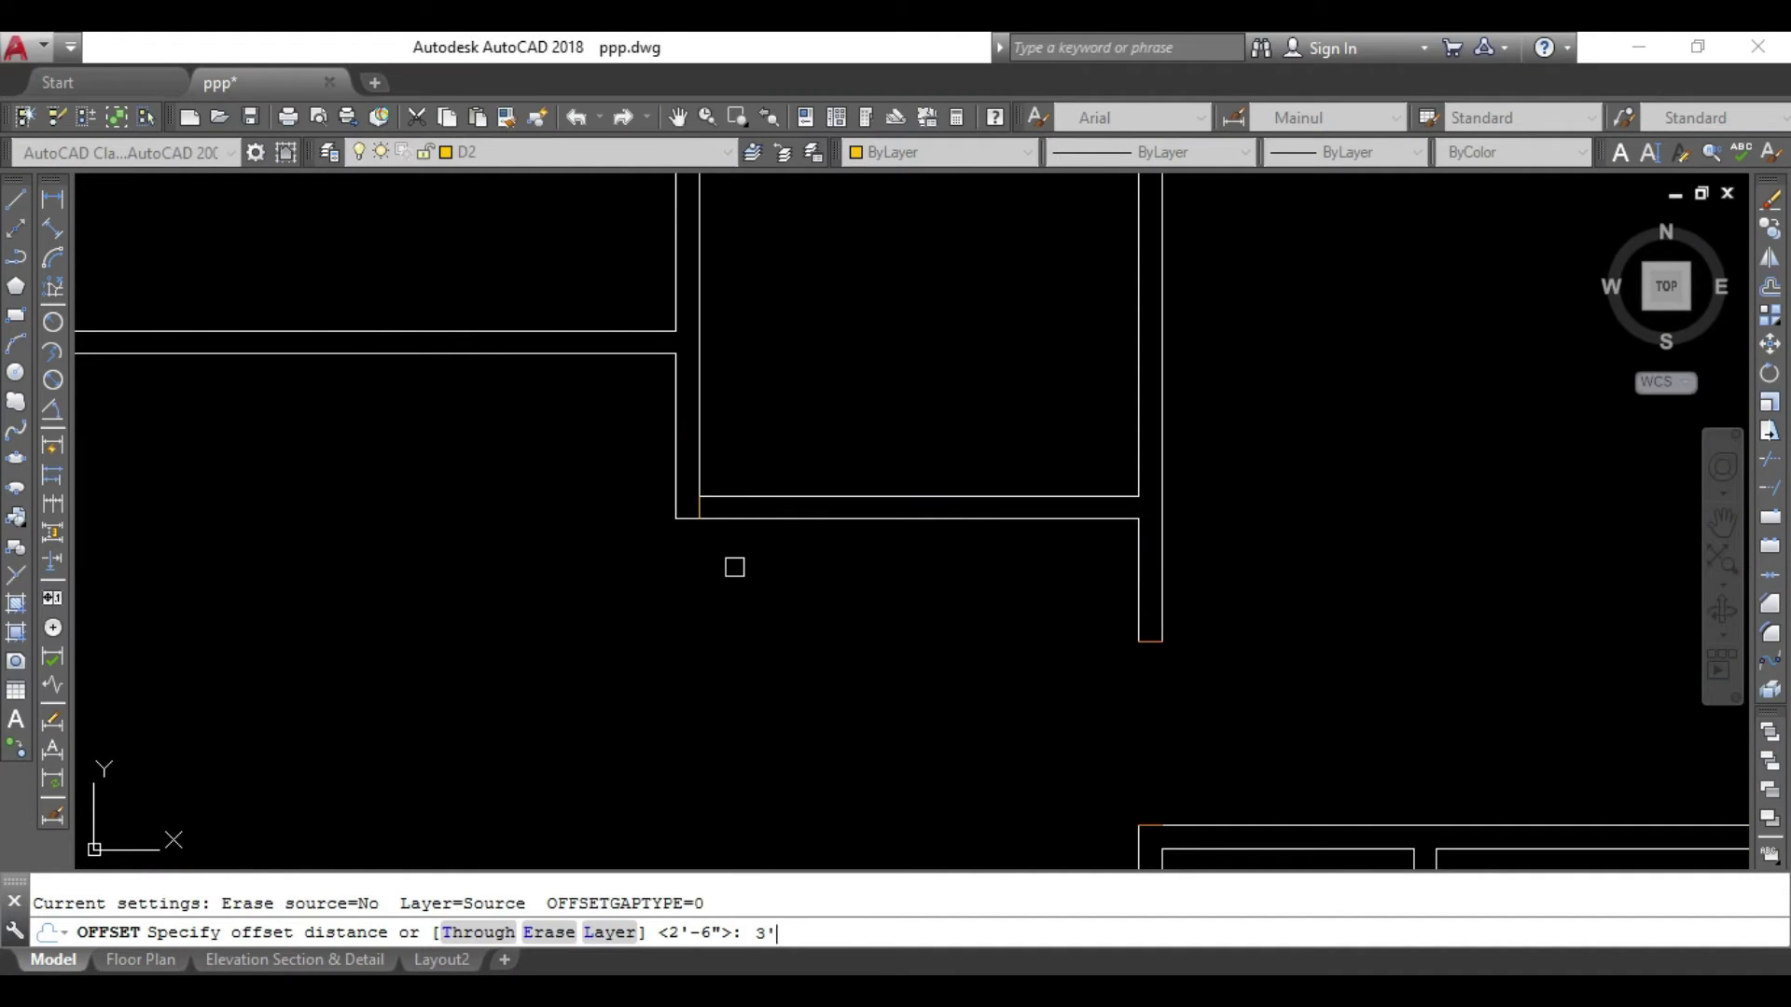
key("Return")
scroll(727, 523, "up", 3)
scroll(690, 513, "up", 3)
left_click(697, 522)
left_click(1154, 436)
key("Escape")
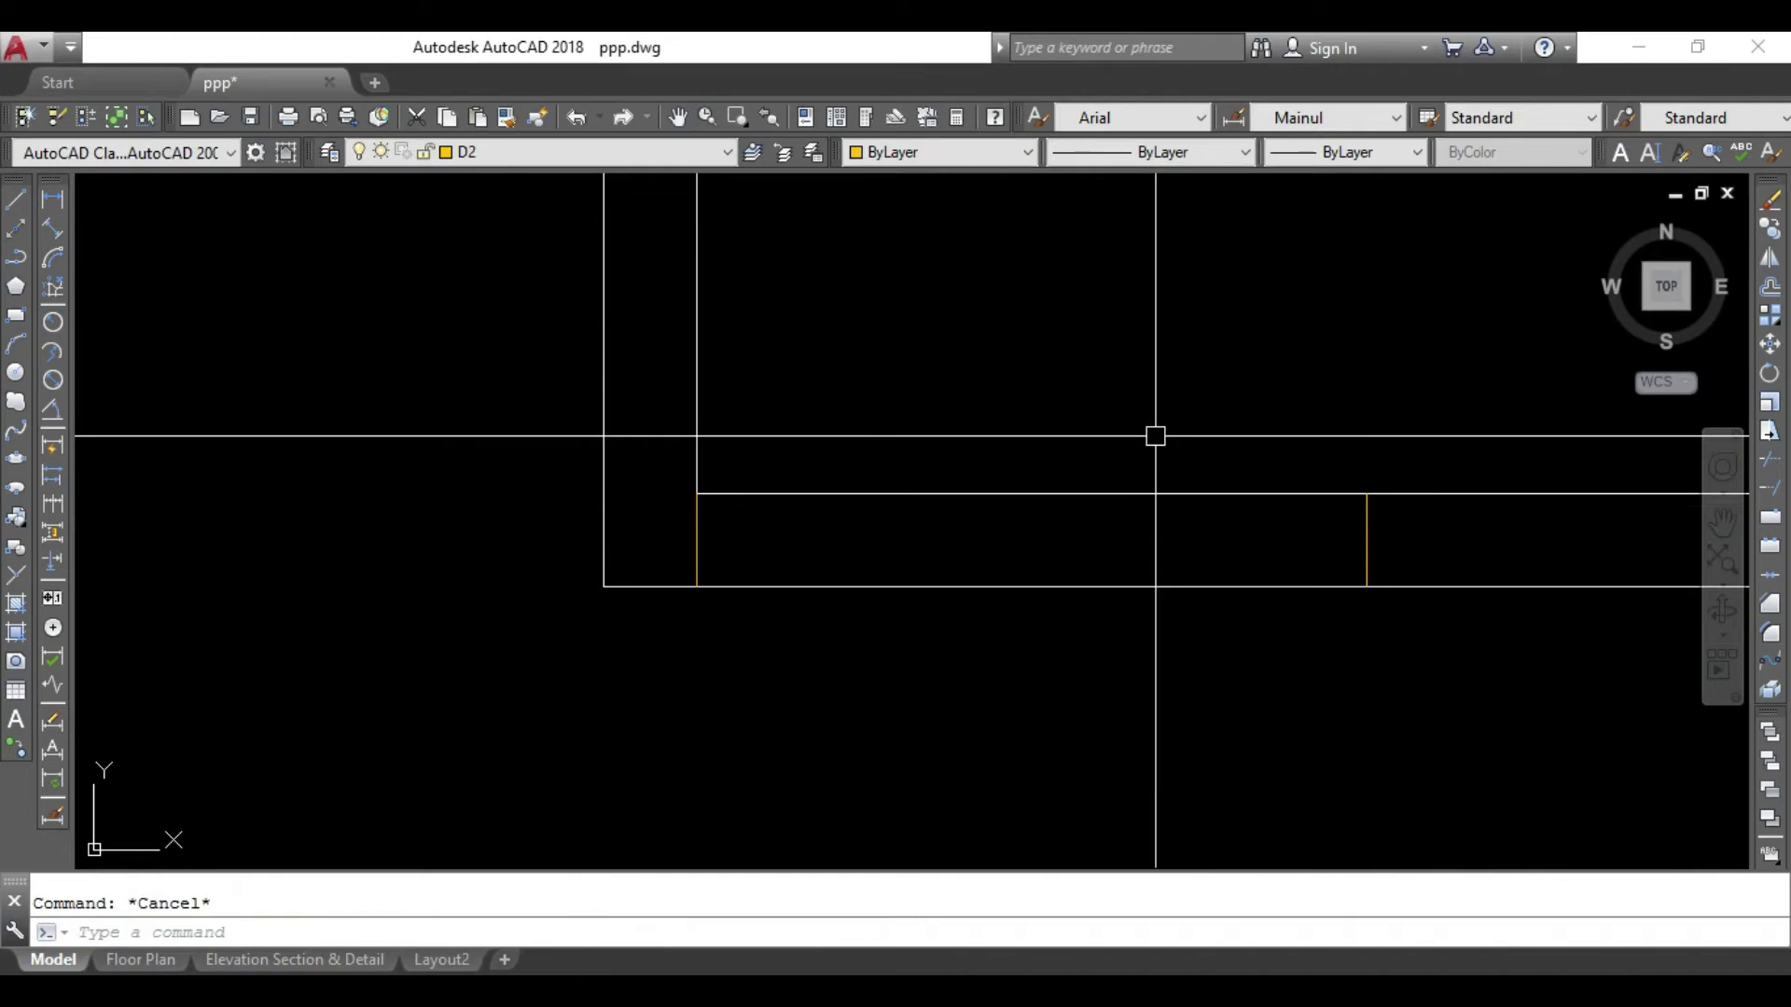
Trim the wall segment between the two jambs.
type("tr")
key("Return")
left_click(1155, 436)
scroll(1154, 437, "down", 5)
middle_click_drag(1007, 691, 911, 532)
Zoom in on the upper-left rooms and start a jamb line at the wall corner.
scroll(922, 338, "up", 4)
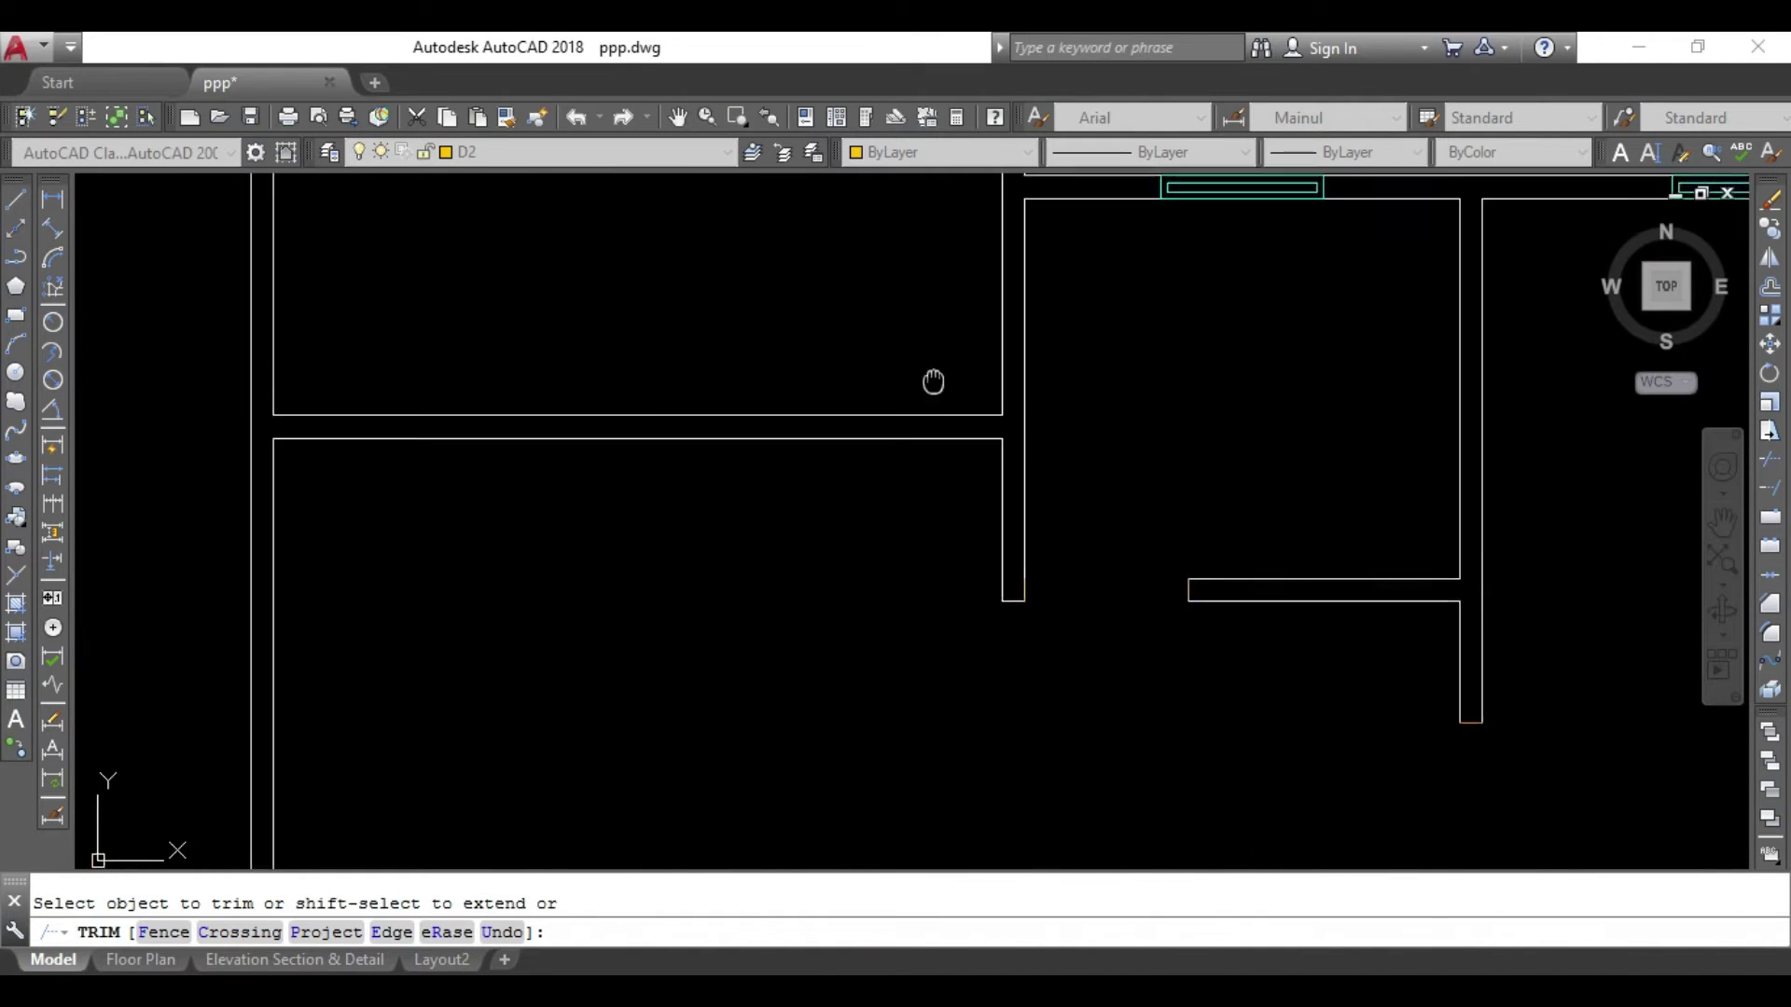
middle_click_drag(931, 379, 996, 483)
key("Escape")
type("l")
key("Return")
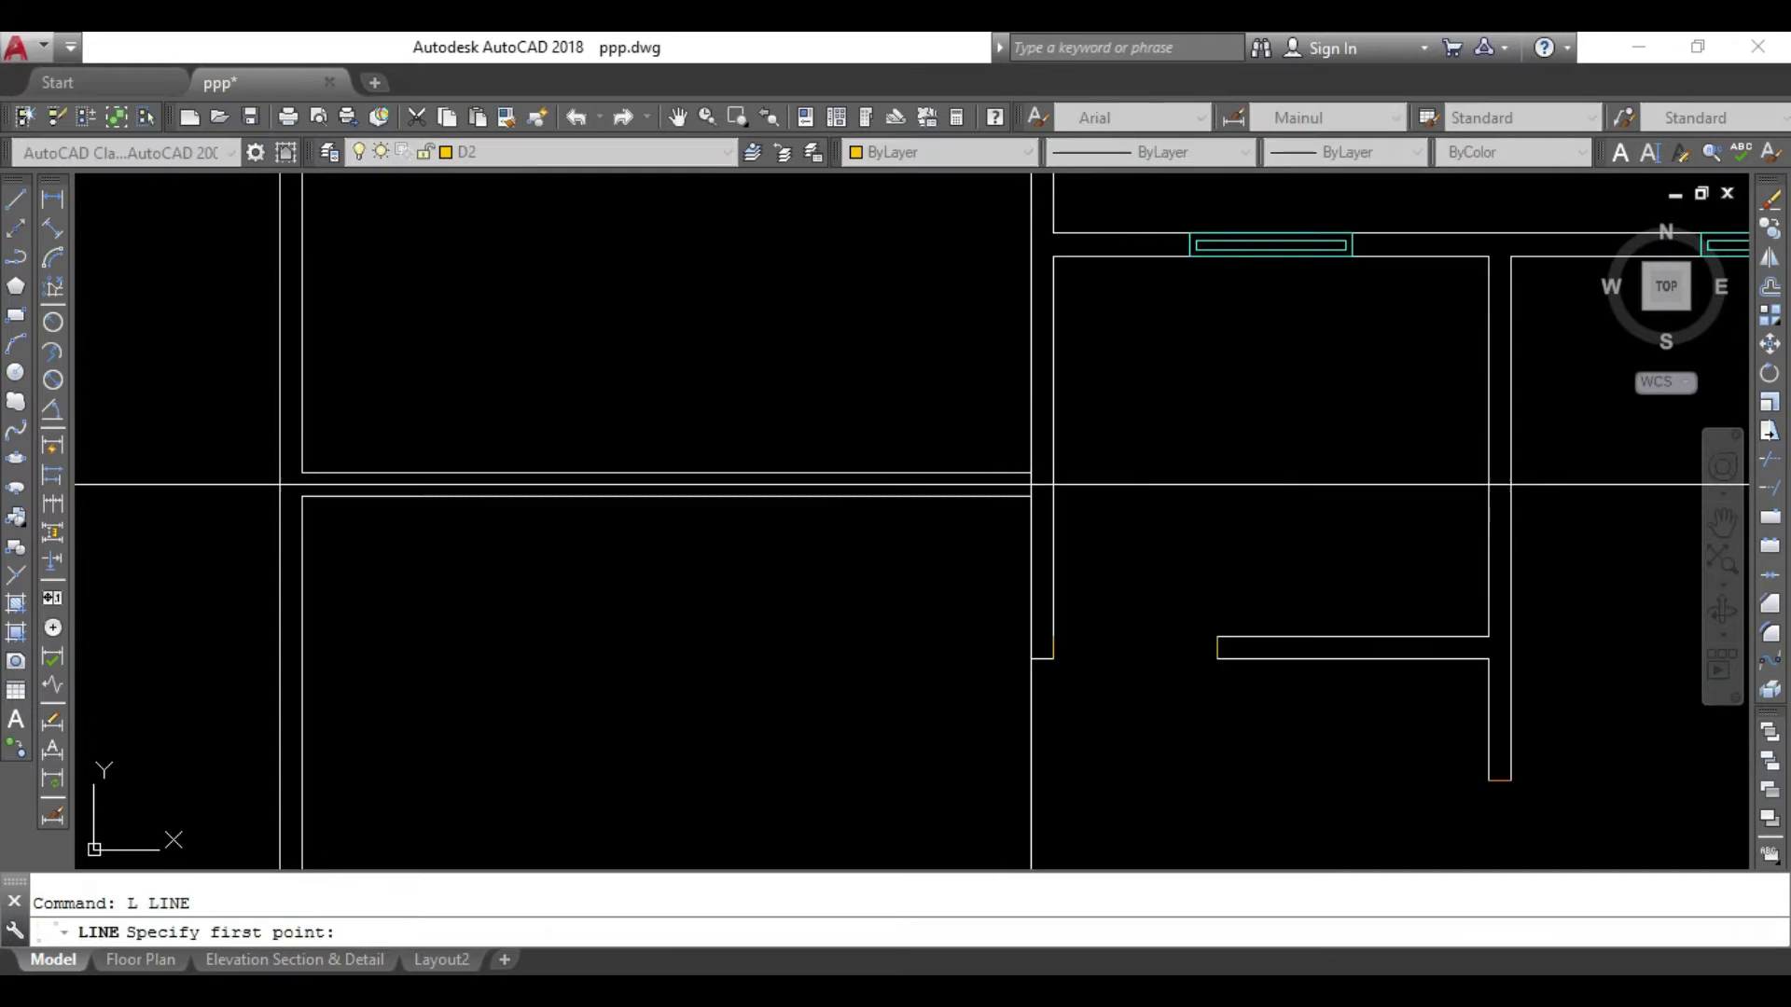
left_click(1029, 475)
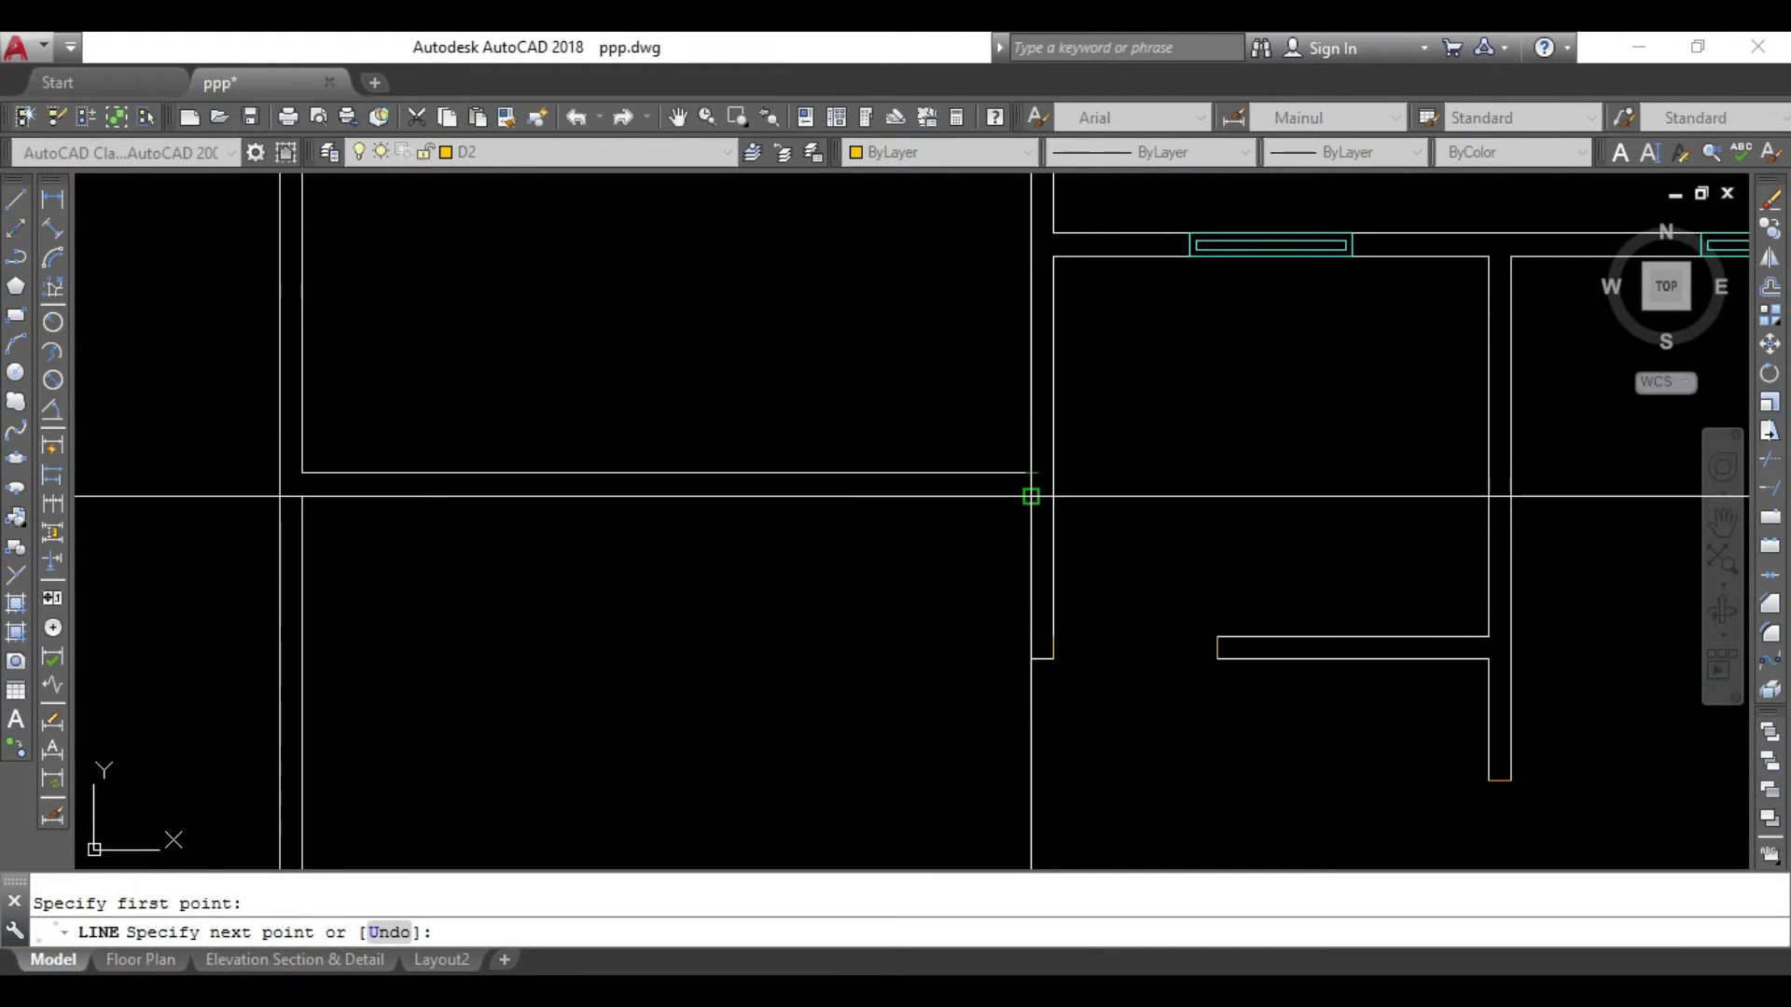
key("Escape")
key("Escape")
Offset the jamb line 3' along the wall.
type("o")
key("Return")
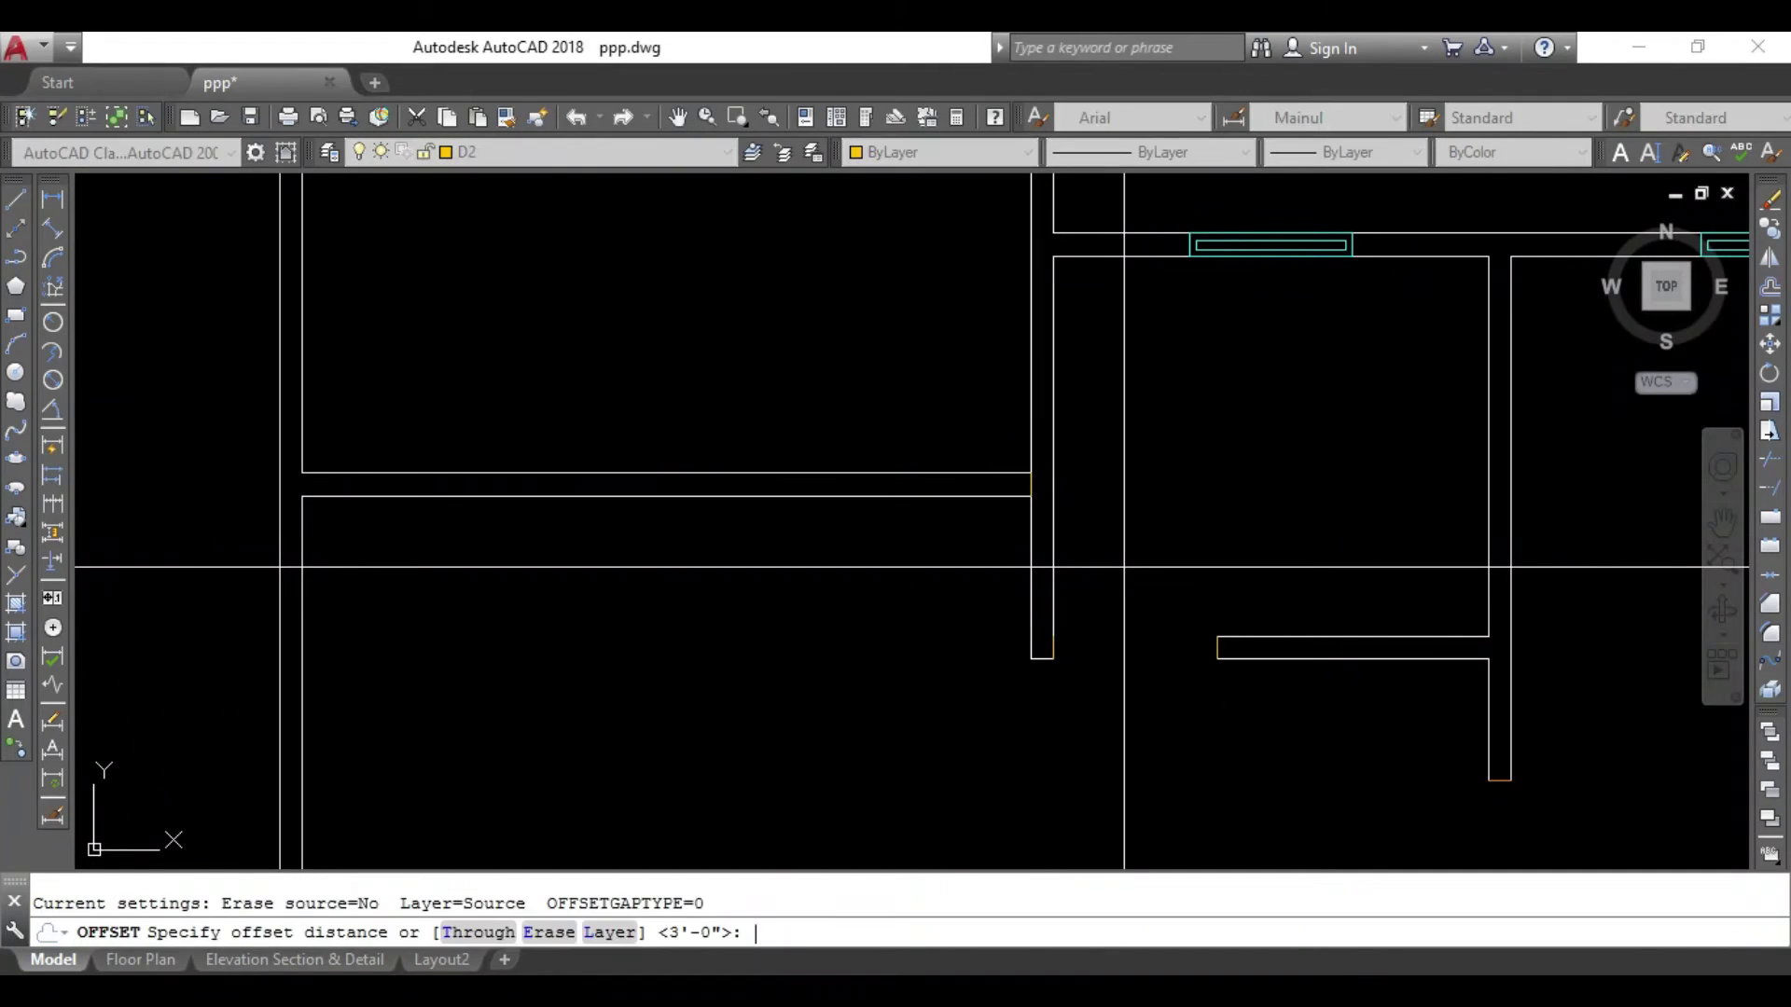
type("'")
key("Return")
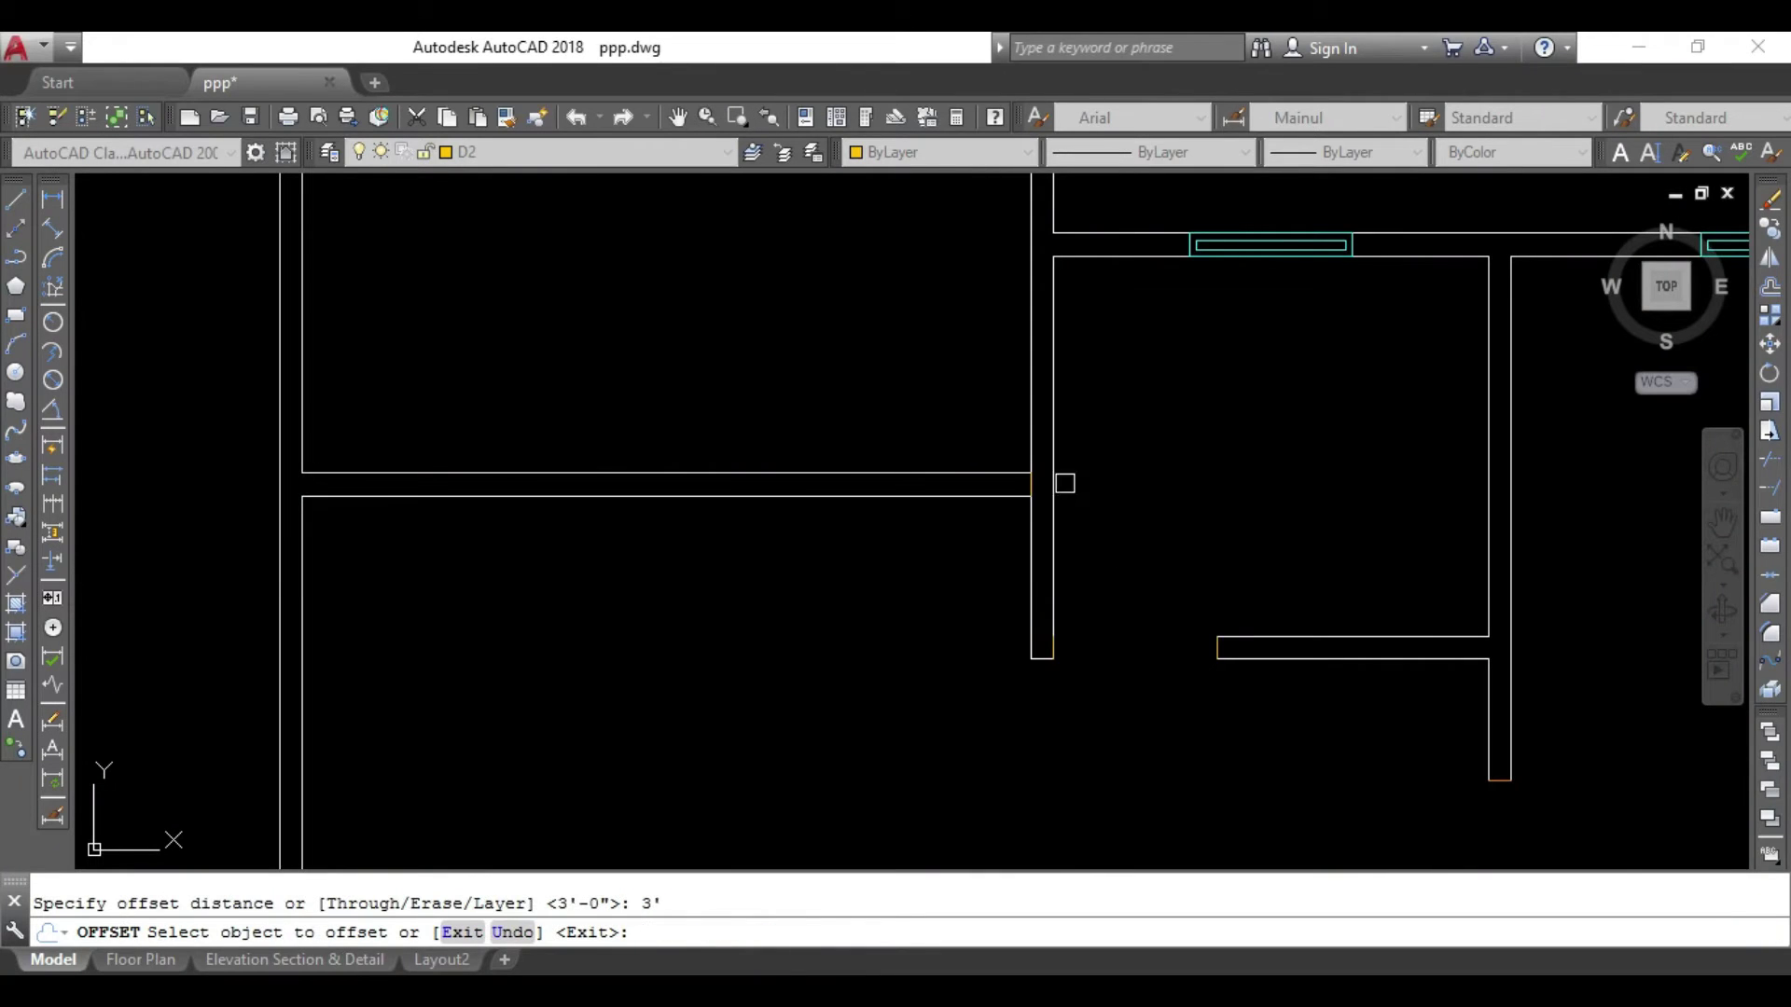
scroll(1058, 476, "up", 3)
left_click(990, 501)
scroll(699, 466, "down", 3)
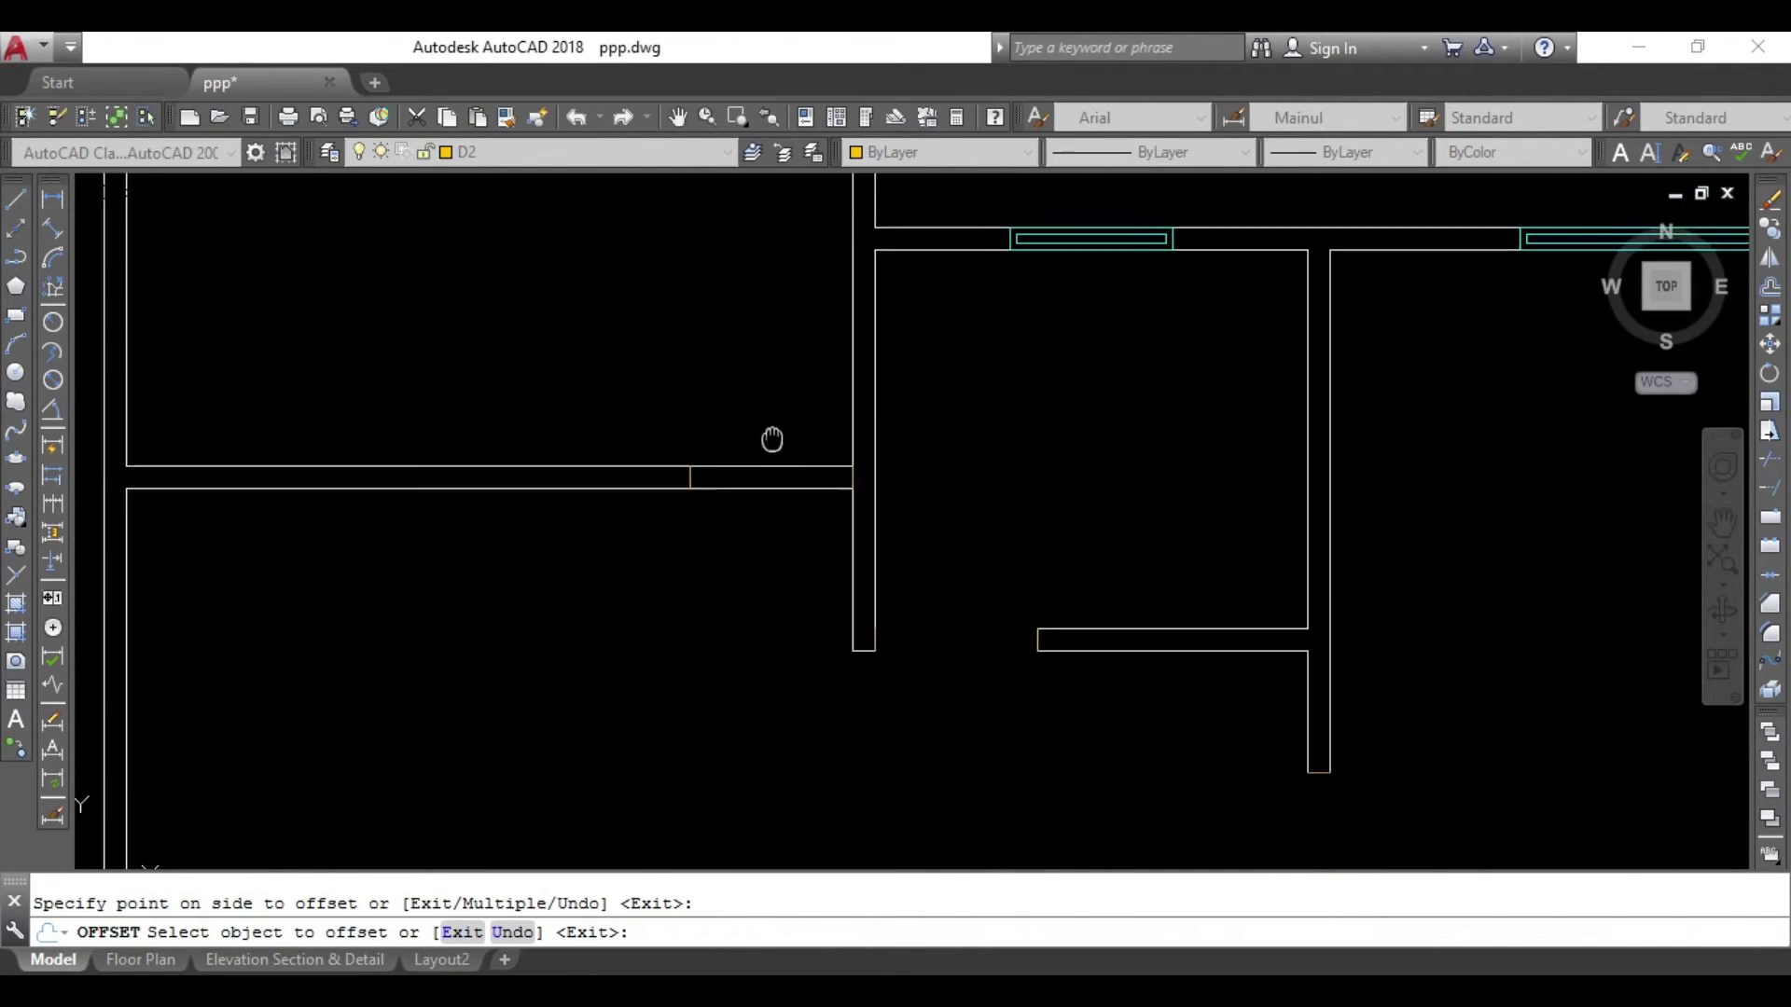
key("Escape")
Trim out the wall between the two jamb lines.
key("Return")
key("Return")
left_click_drag(804, 440, 731, 591)
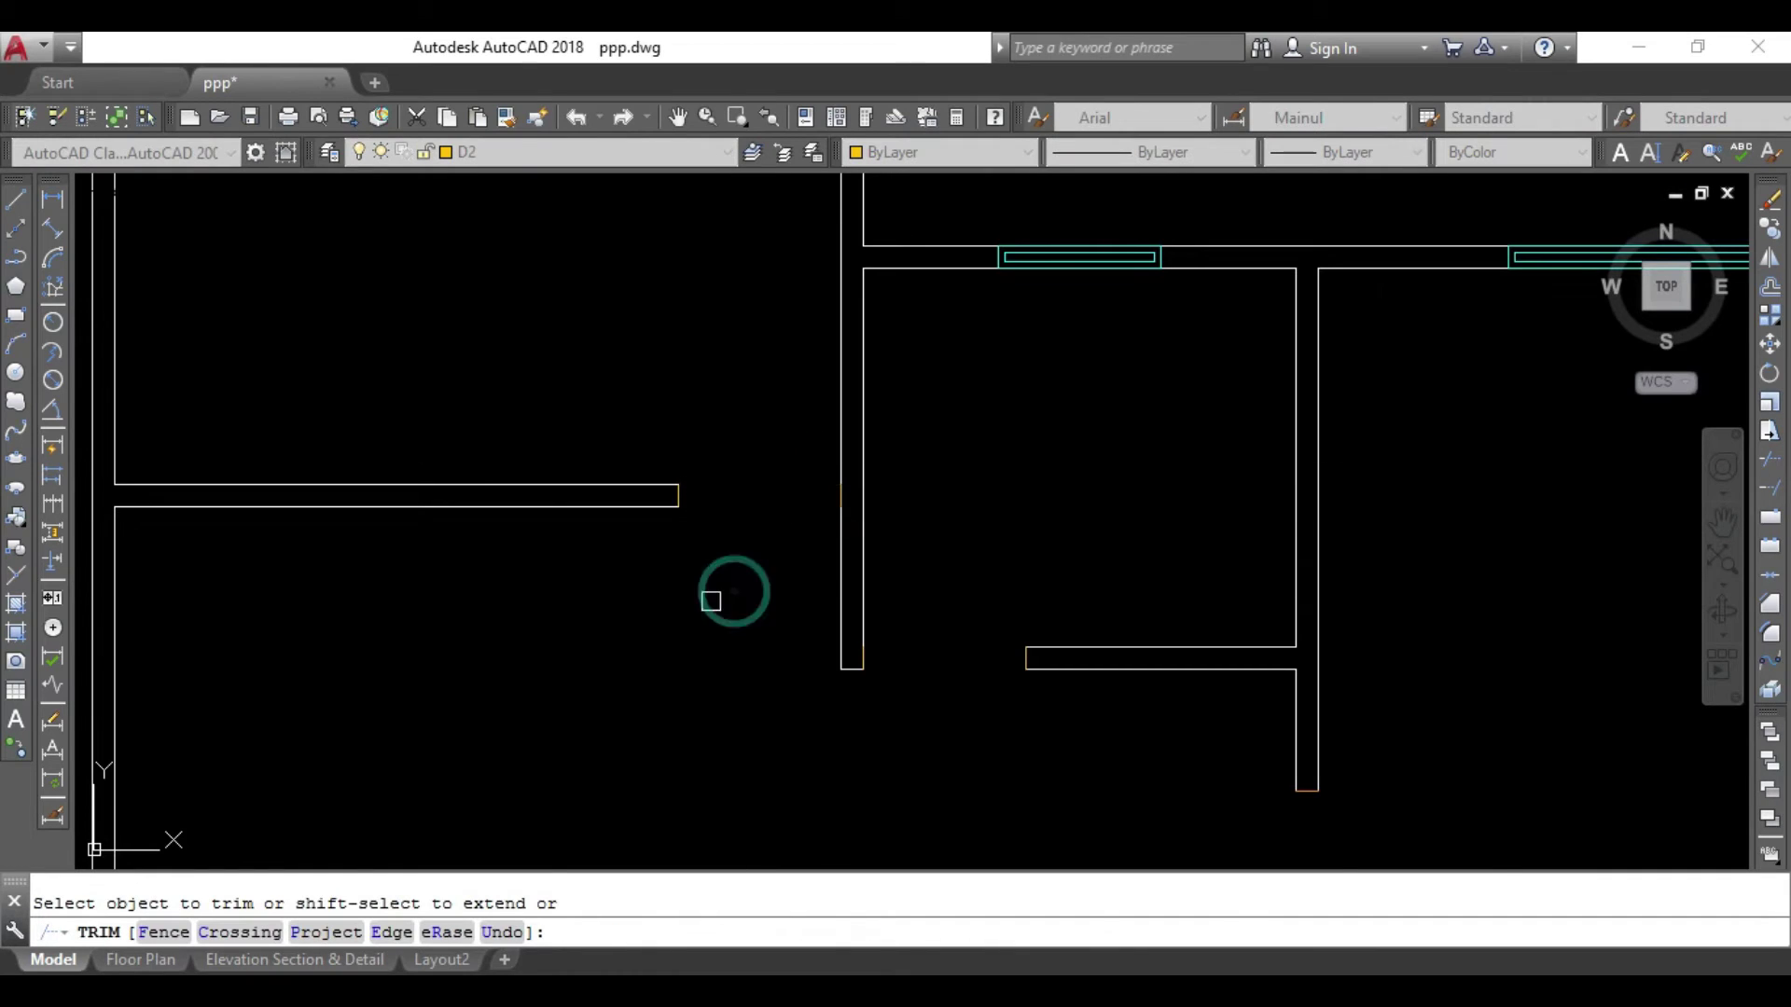
scroll(731, 591, "down", 4)
middle_click_drag(690, 684, 882, 595)
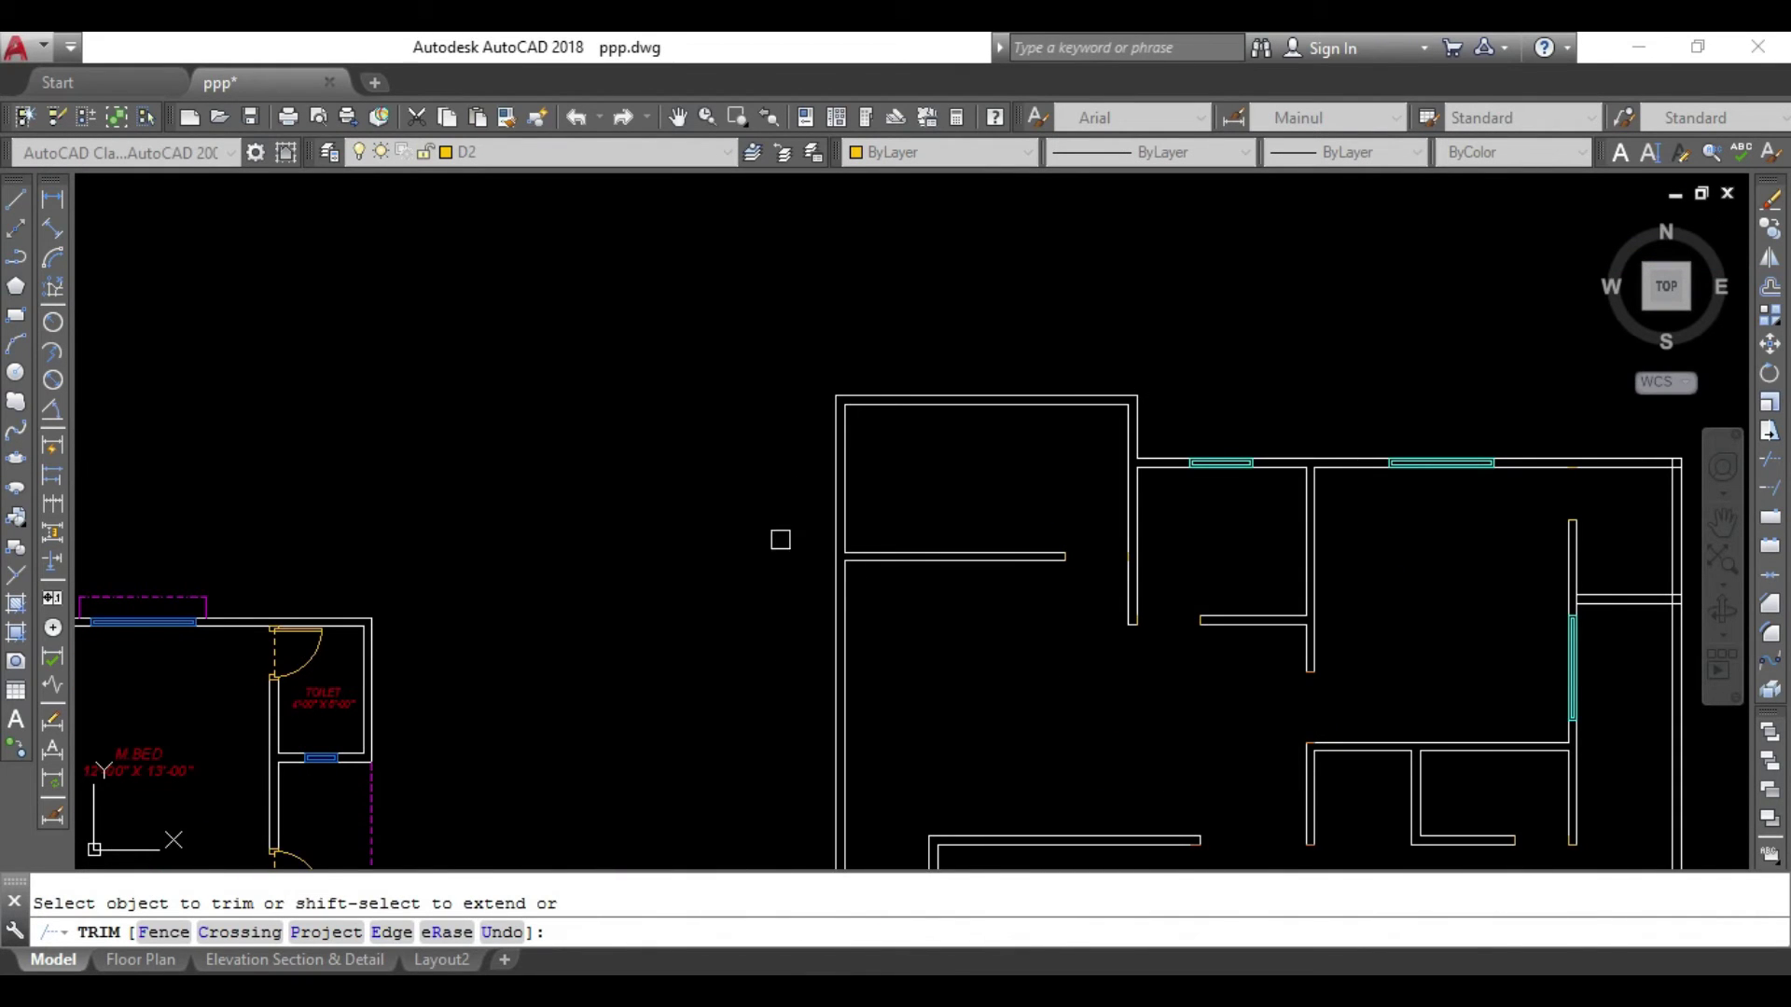
scroll(781, 540, "down", 2)
mouse_move(1227, 388)
middle_mouse_down()
mouse_move(1586, 388)
mouse_move(1391, 368)
middle_mouse_up()
scroll(1391, 368, "up", 1)
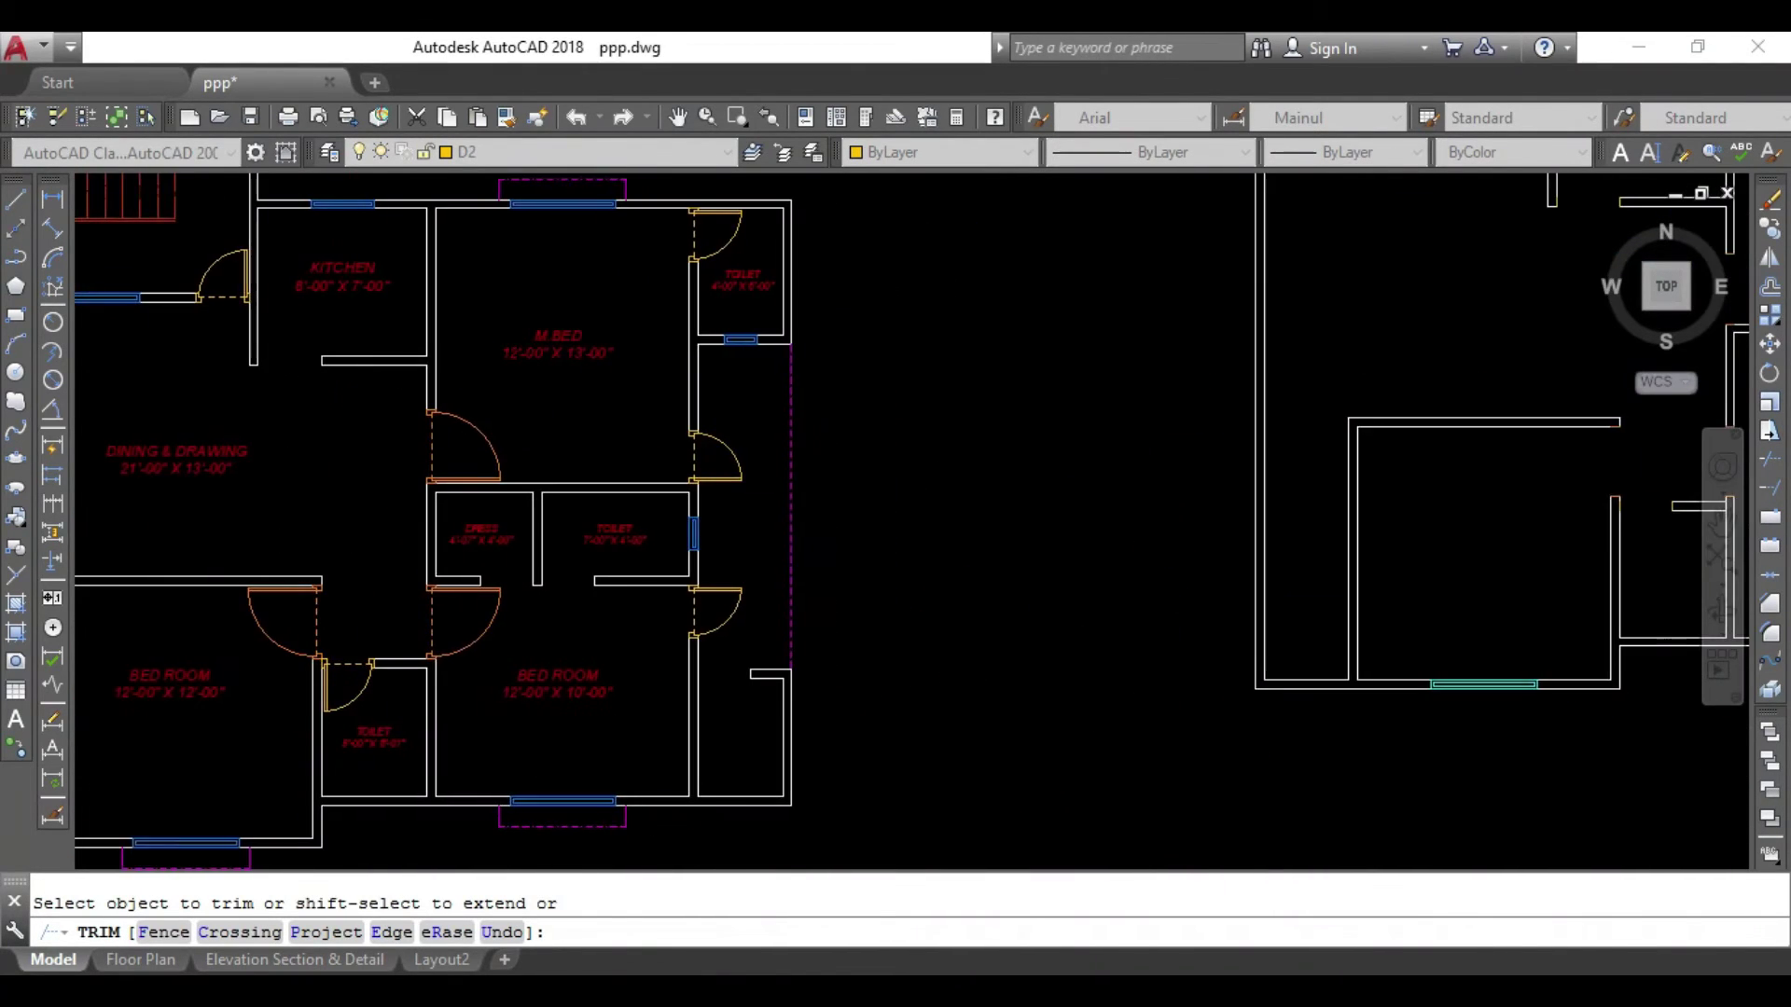
Pan and zoom to bring the central interior walls into close view.
scroll(1102, 531, "down", 2)
scroll(1155, 572, "up", 5)
middle_click_drag(1155, 572, 1051, 590)
scroll(1046, 712, "down", 2)
scroll(931, 715, "down", 1)
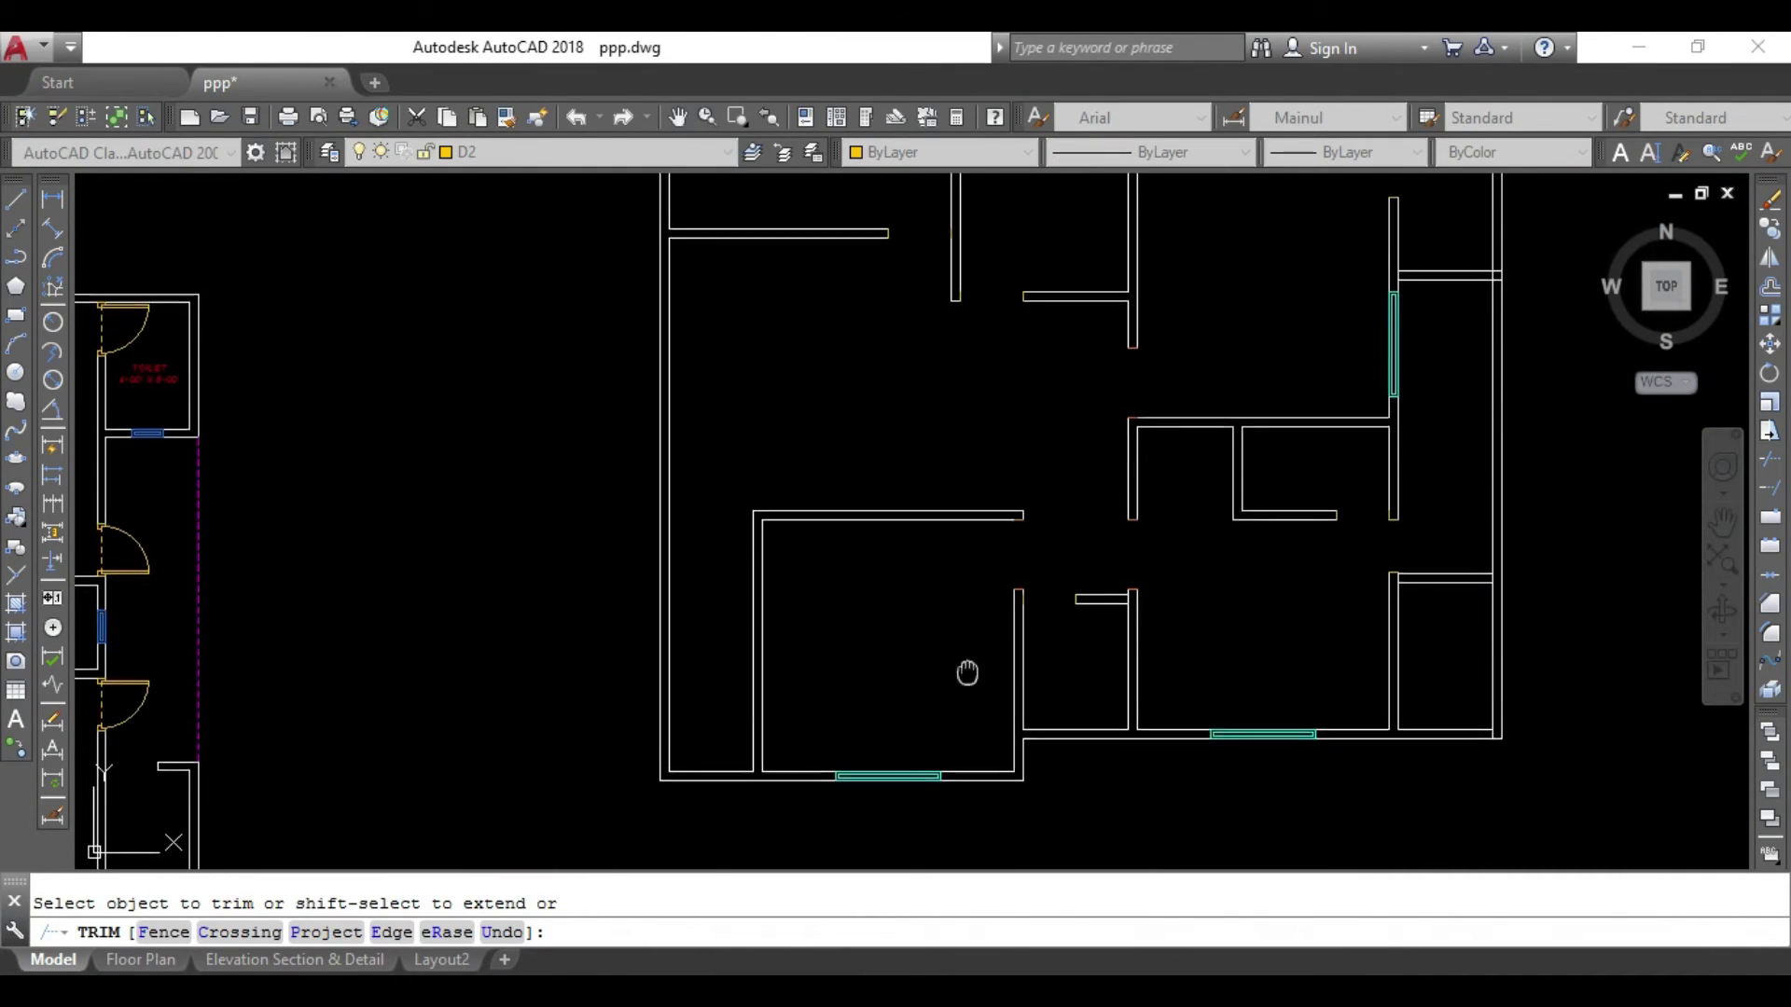
mouse_move(911, 759)
middle_mouse_down()
mouse_move(1034, 626)
mouse_move(1014, 601)
middle_mouse_up()
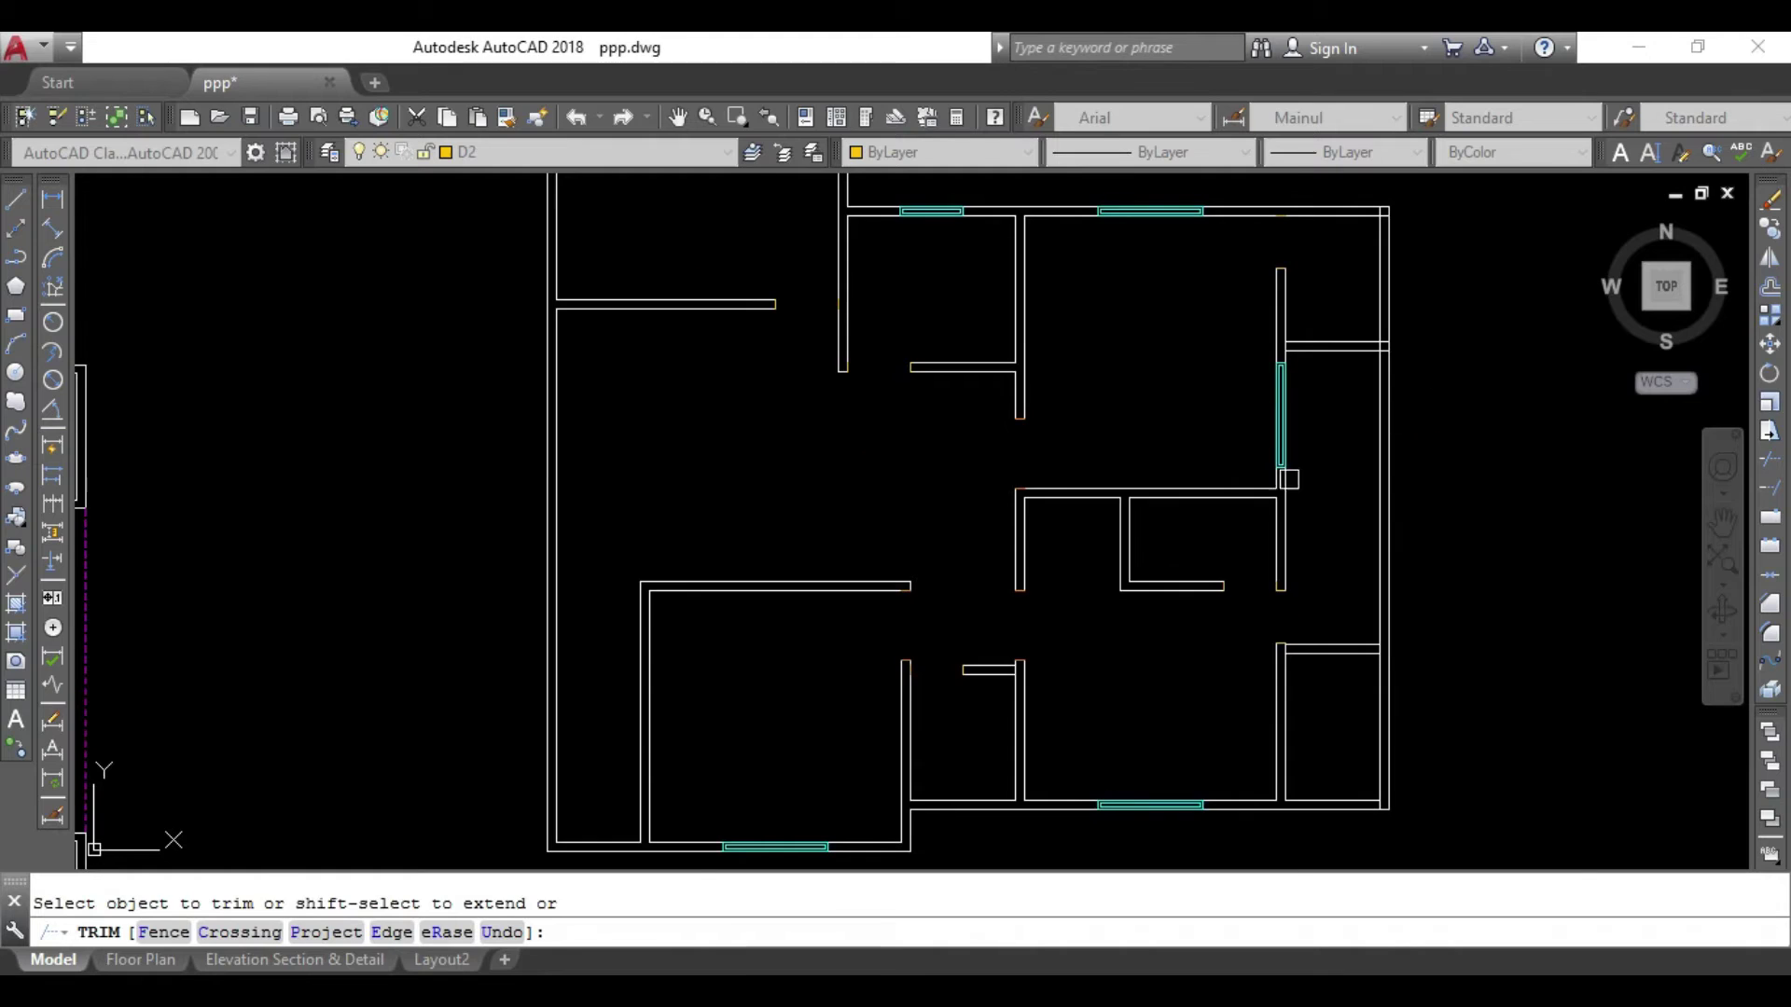
scroll(1288, 478, "up", 4)
middle_click_drag(1247, 559, 1059, 539)
key("Escape")
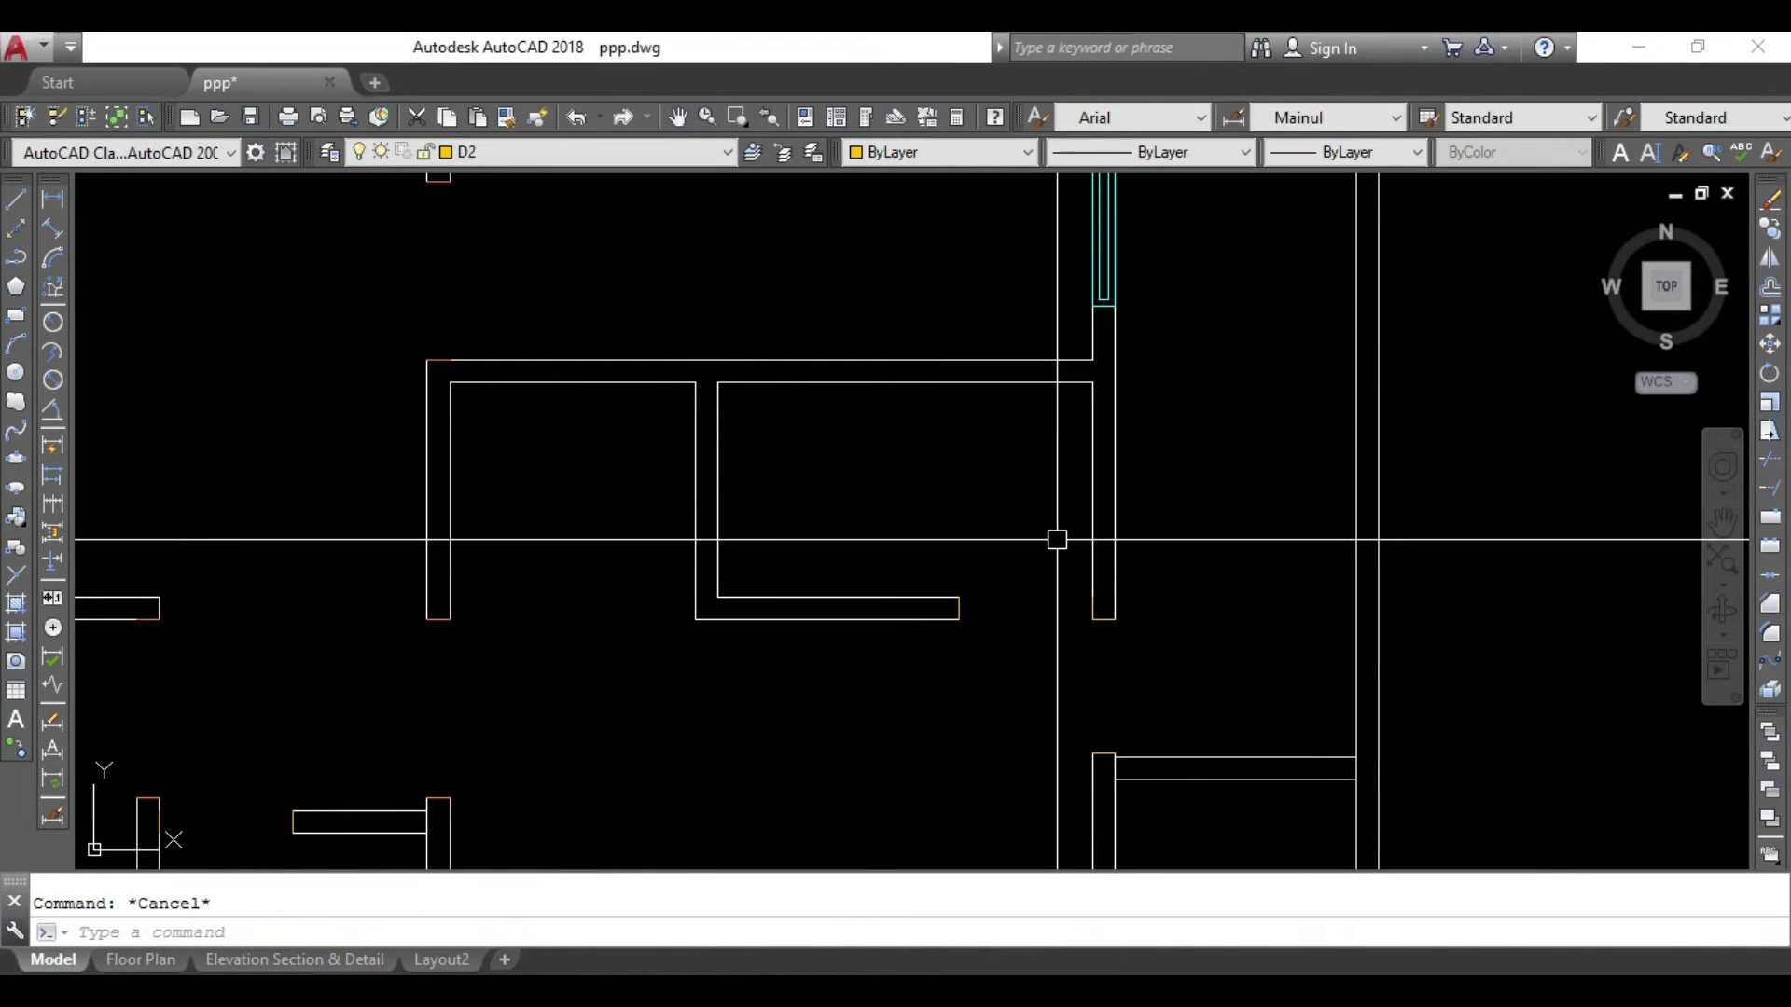
type("l")
Erase the stray horizontal line near the central walls.
key("Return")
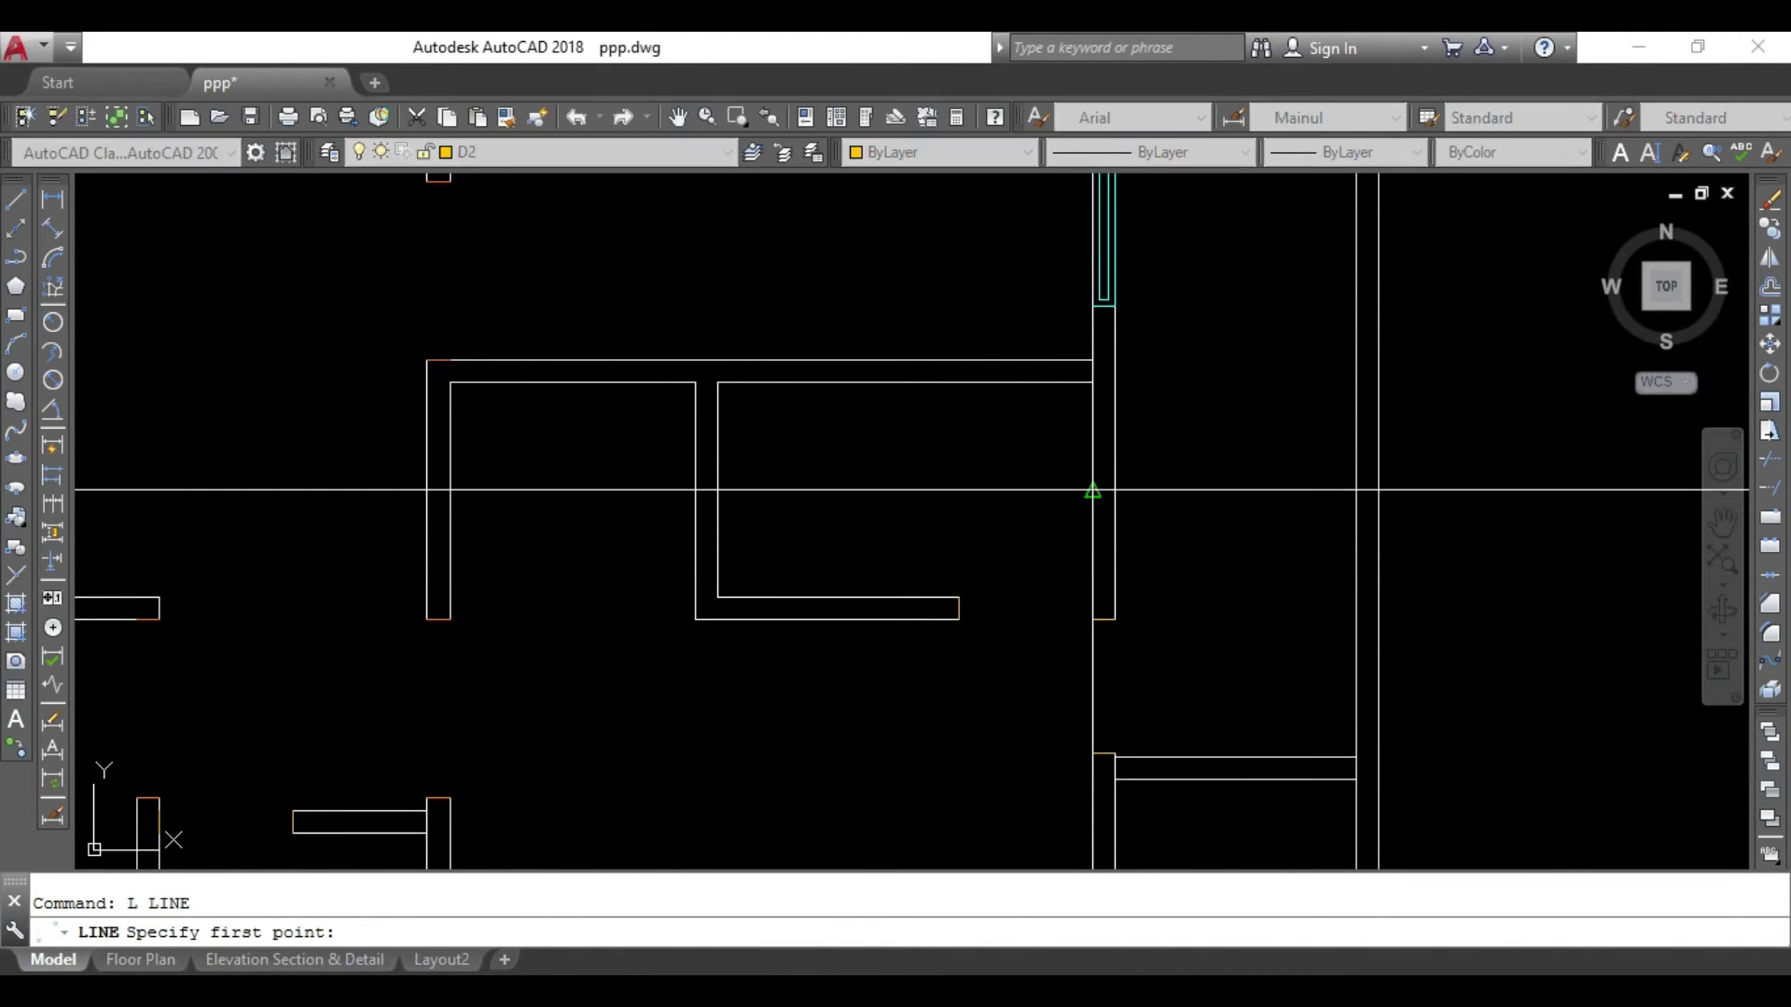
left_click(1092, 490)
key("Escape")
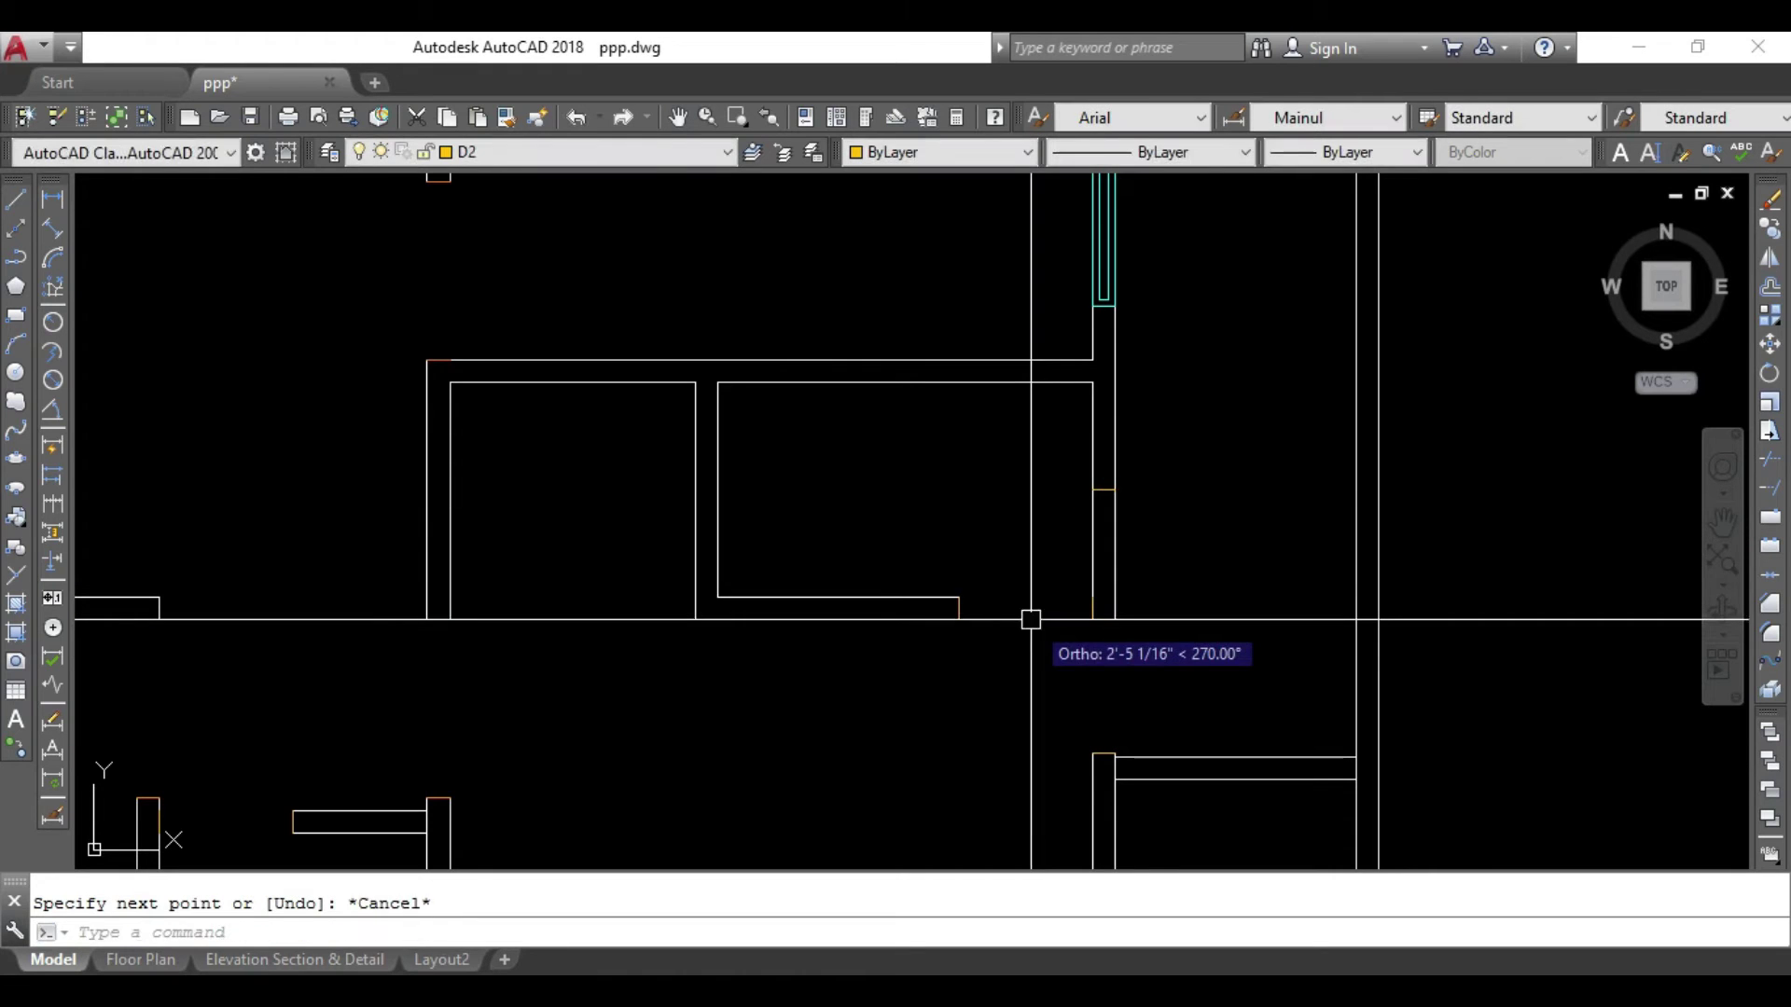
scroll(1105, 482, "up", 5)
left_click(1104, 510)
left_click(1099, 564)
key("Delete")
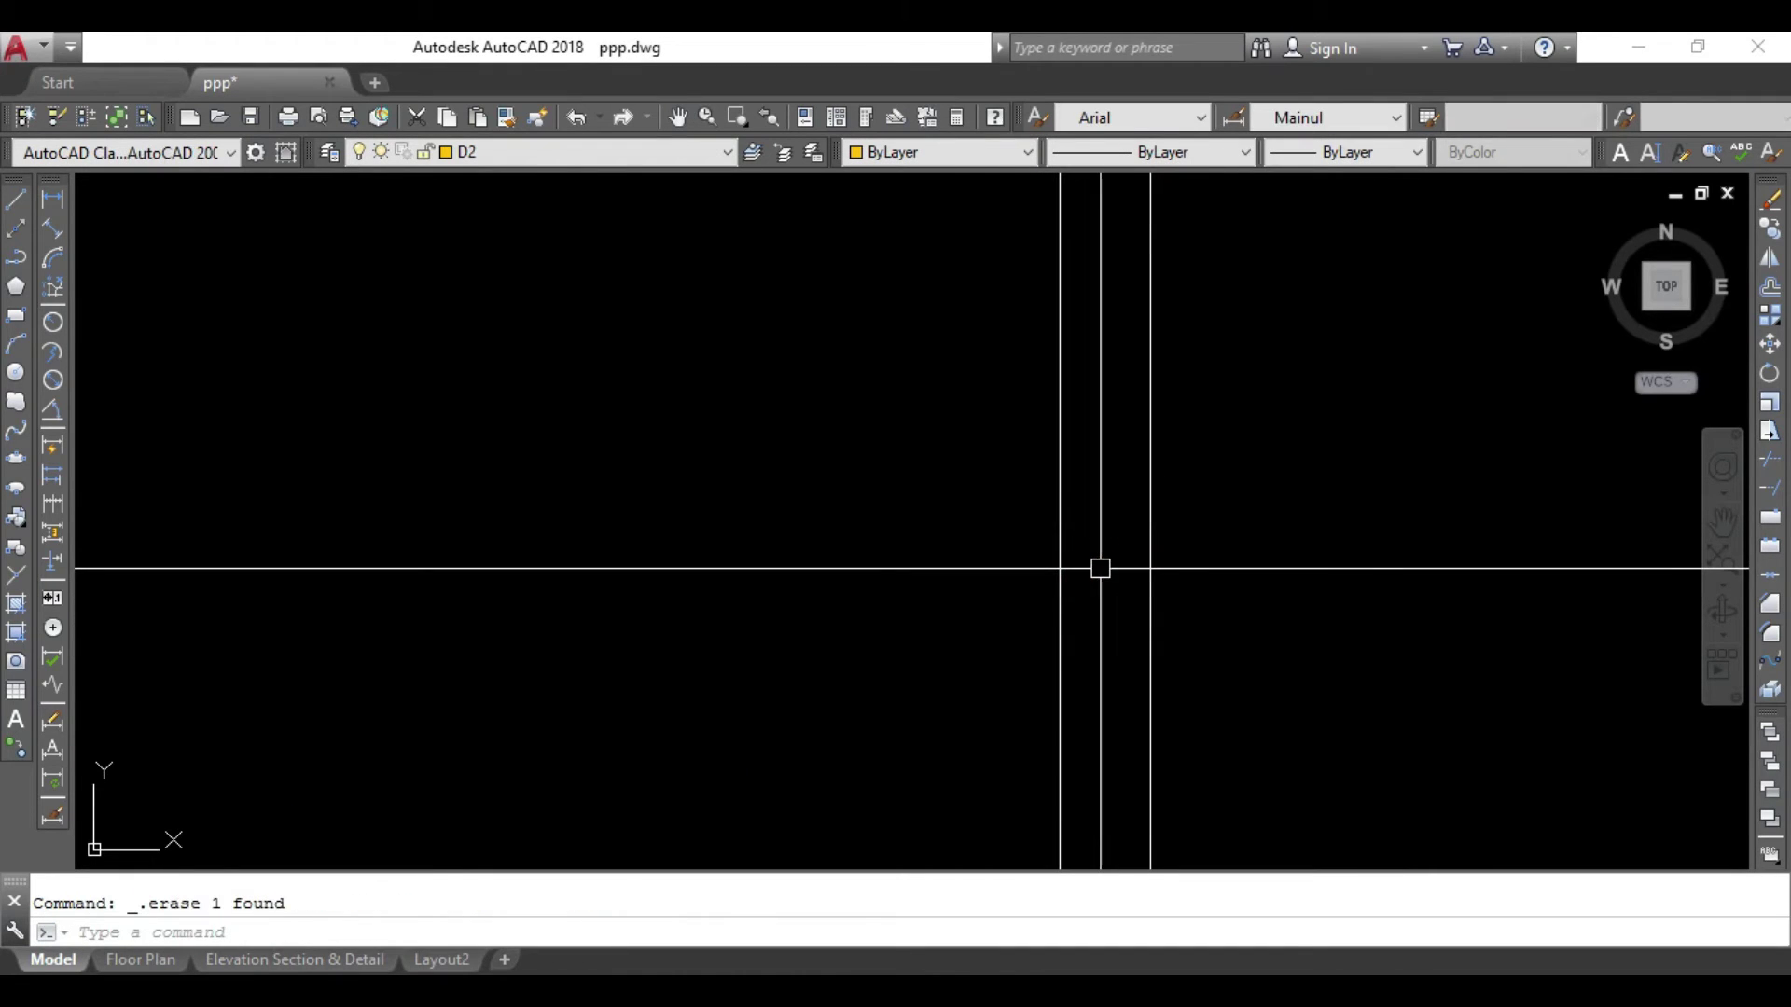
Make Window the current layer.
left_click(490, 149)
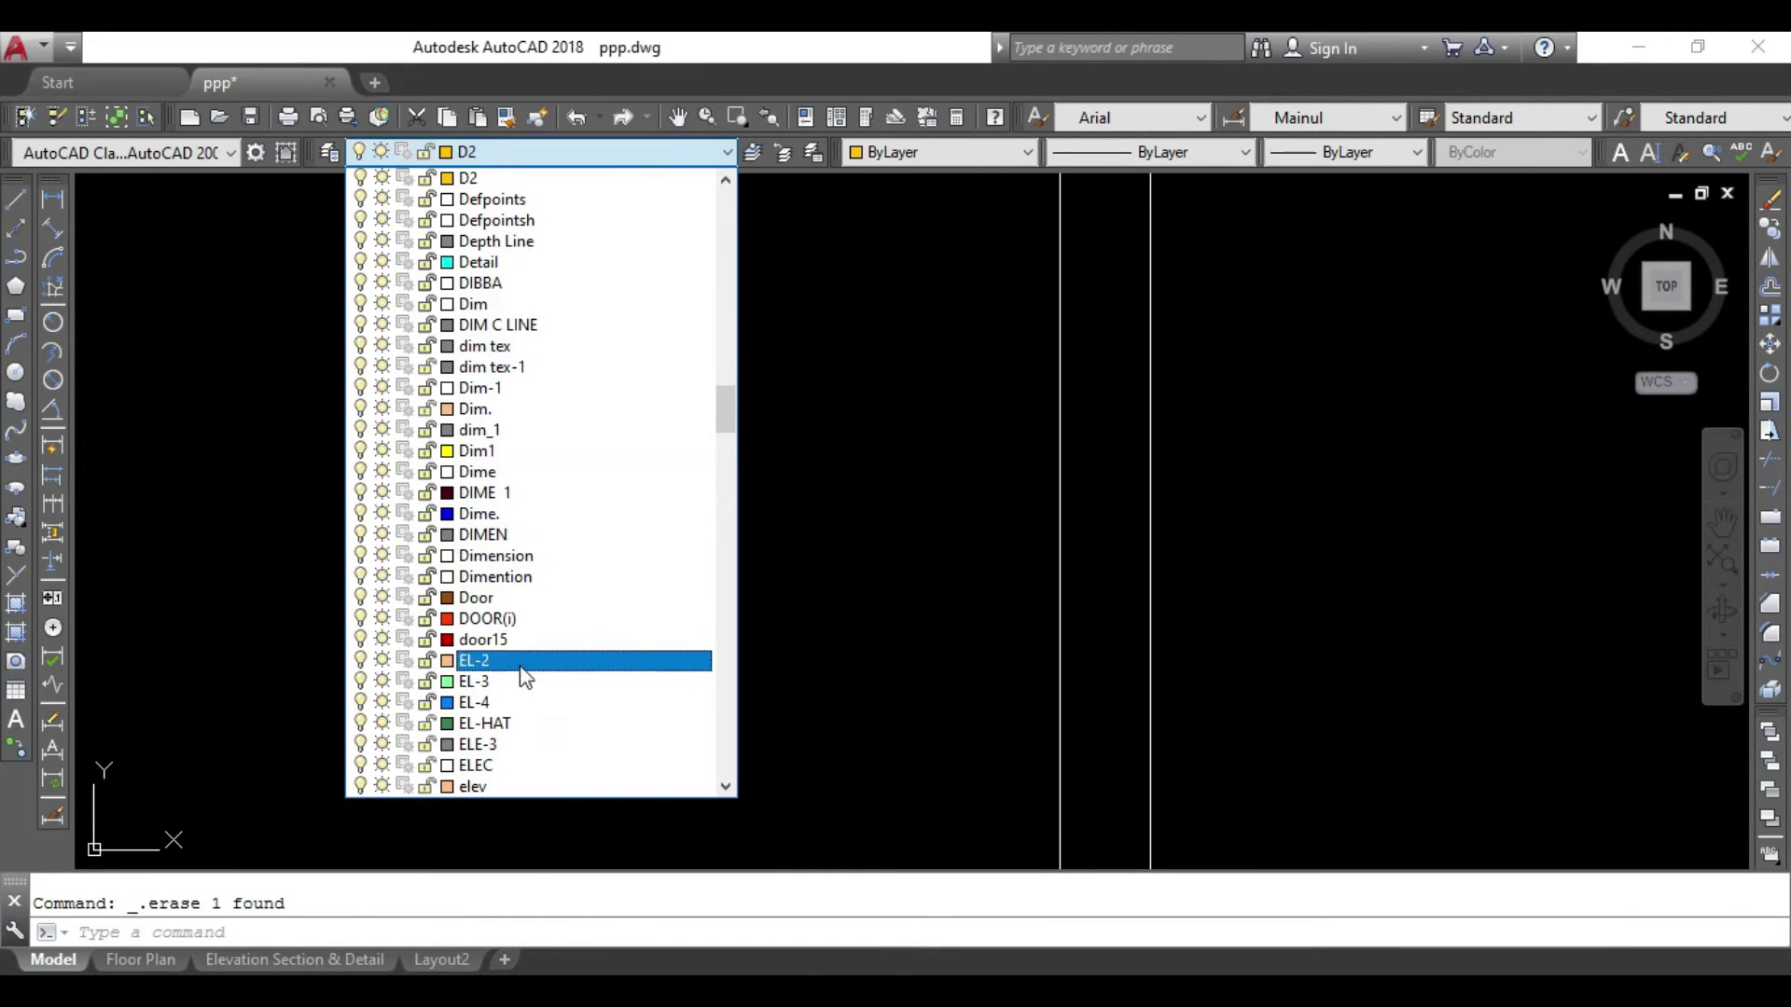
scroll(548, 362, "up", 1)
scroll(548, 362, "up", 1)
scroll(548, 362, "up", 1)
scroll(548, 362, "down", 15)
key("w")
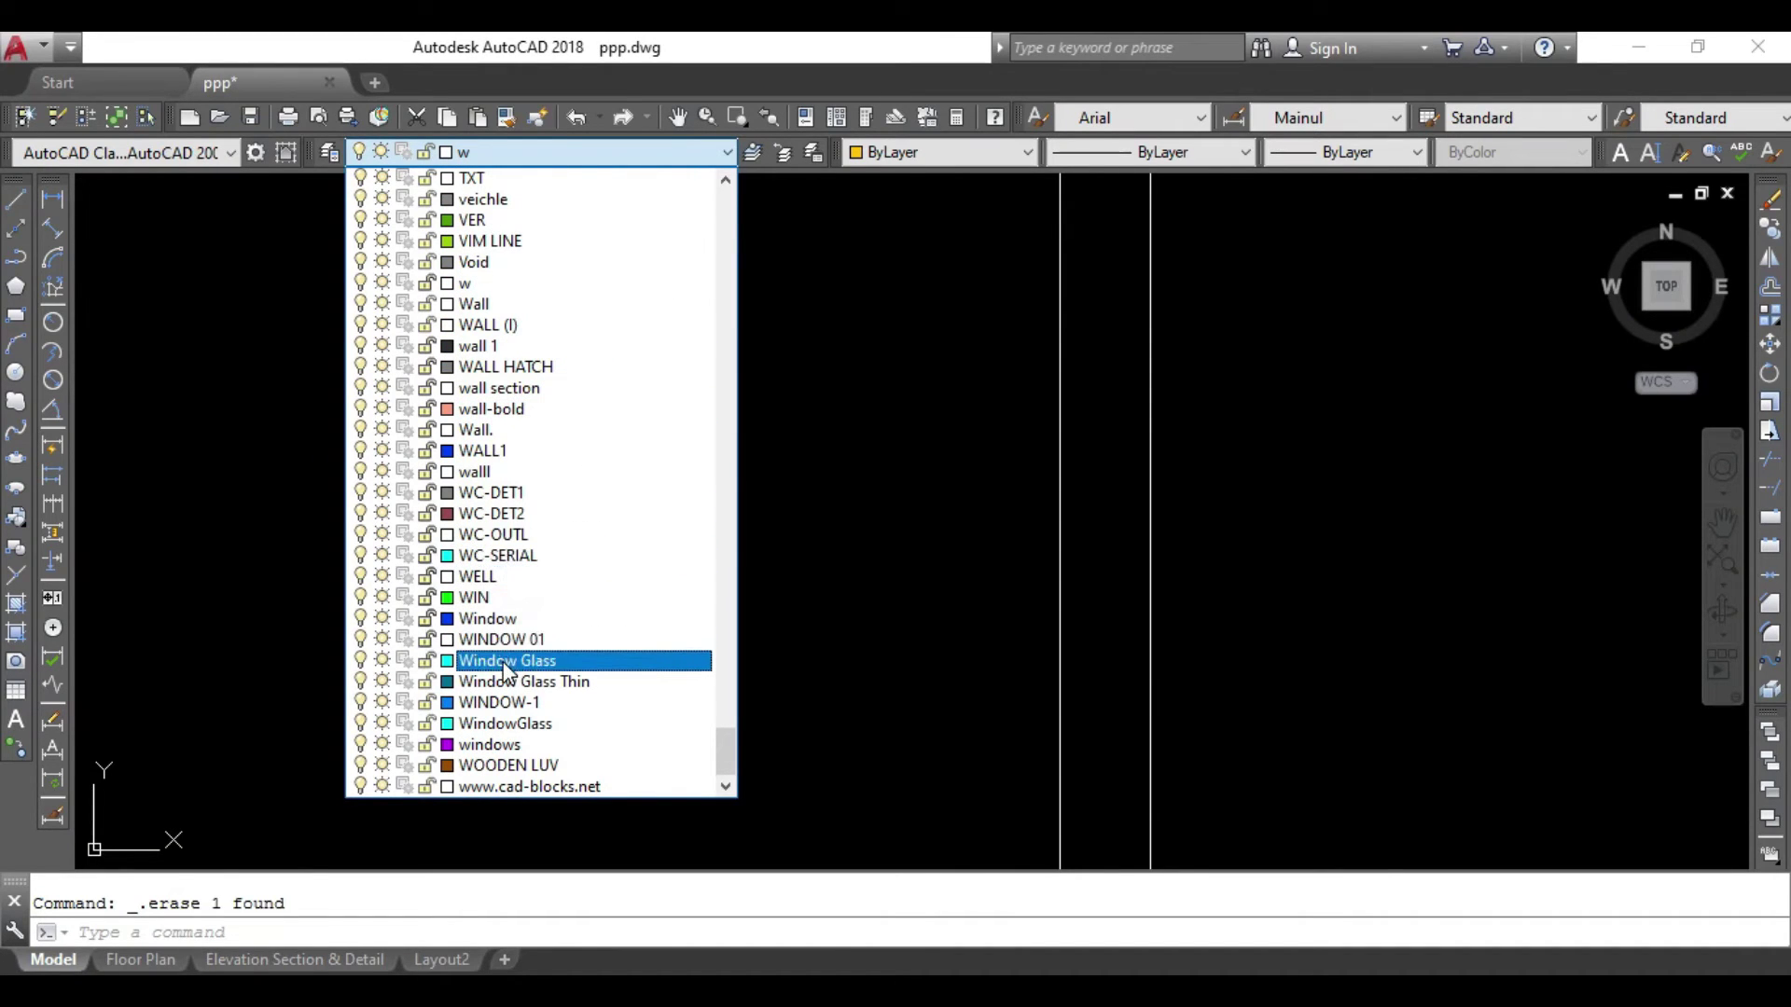
left_click(511, 619)
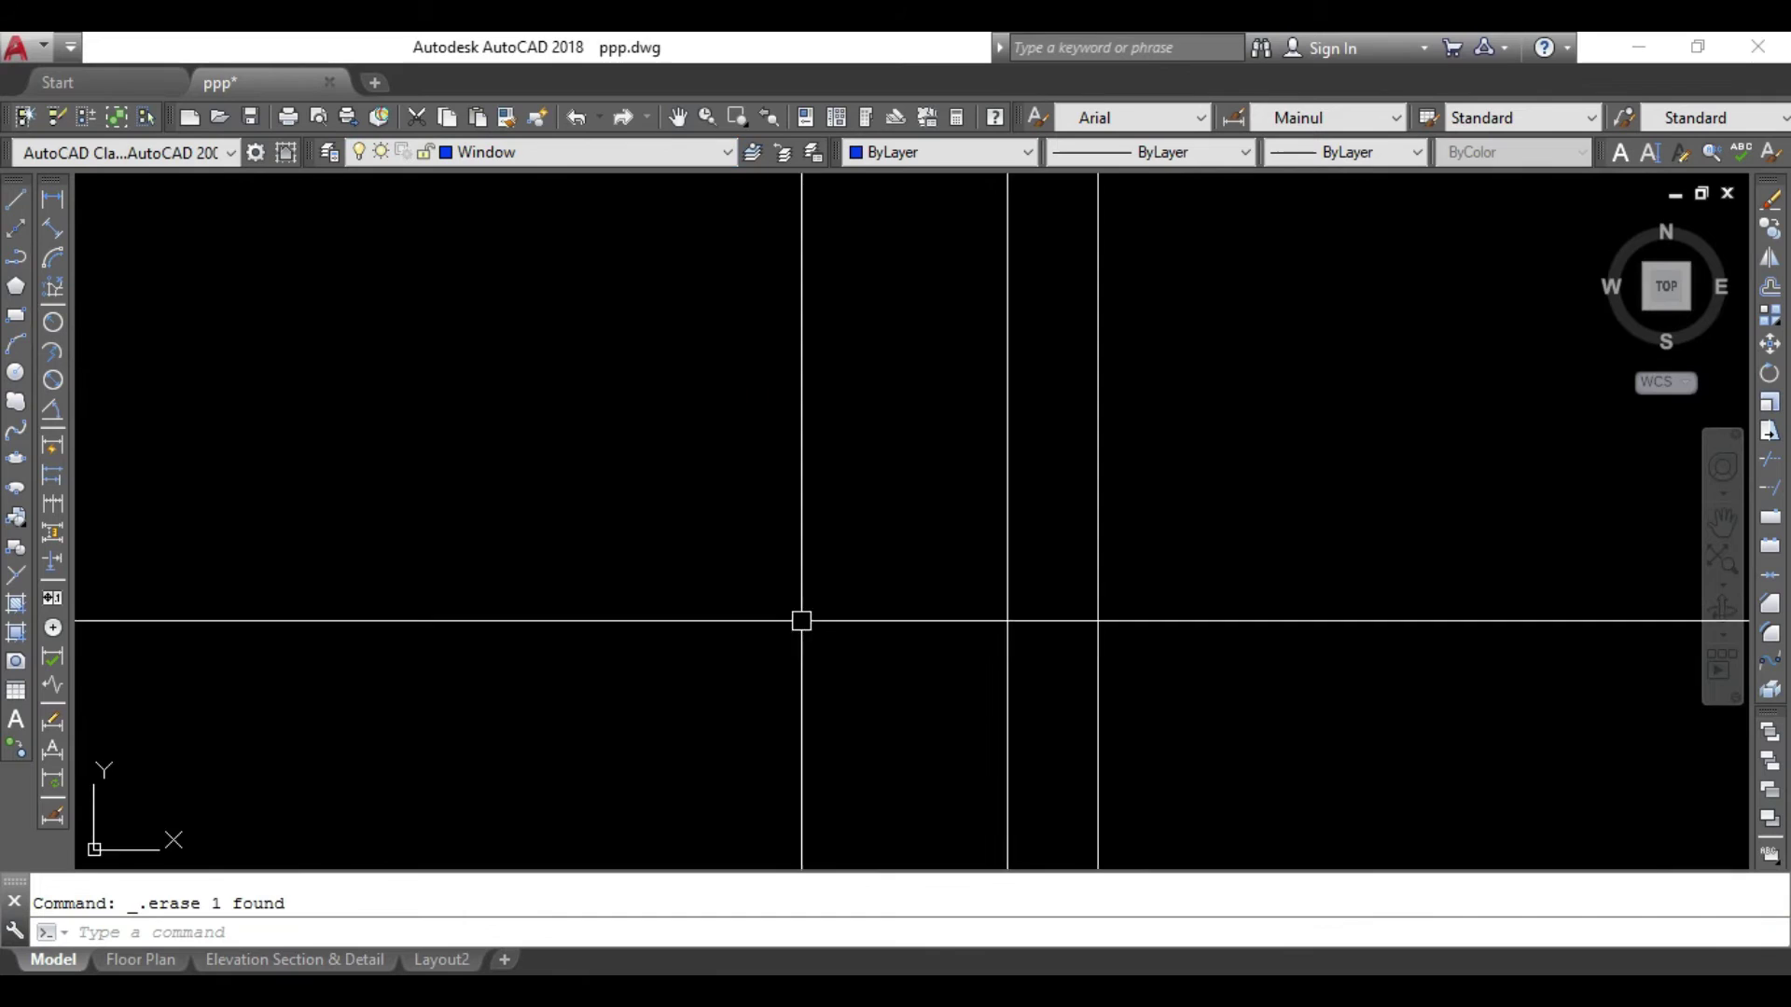
scroll(800, 620, "down", 3)
Offset the new window line 9 units to create parallel copies above and below it.
key("Return")
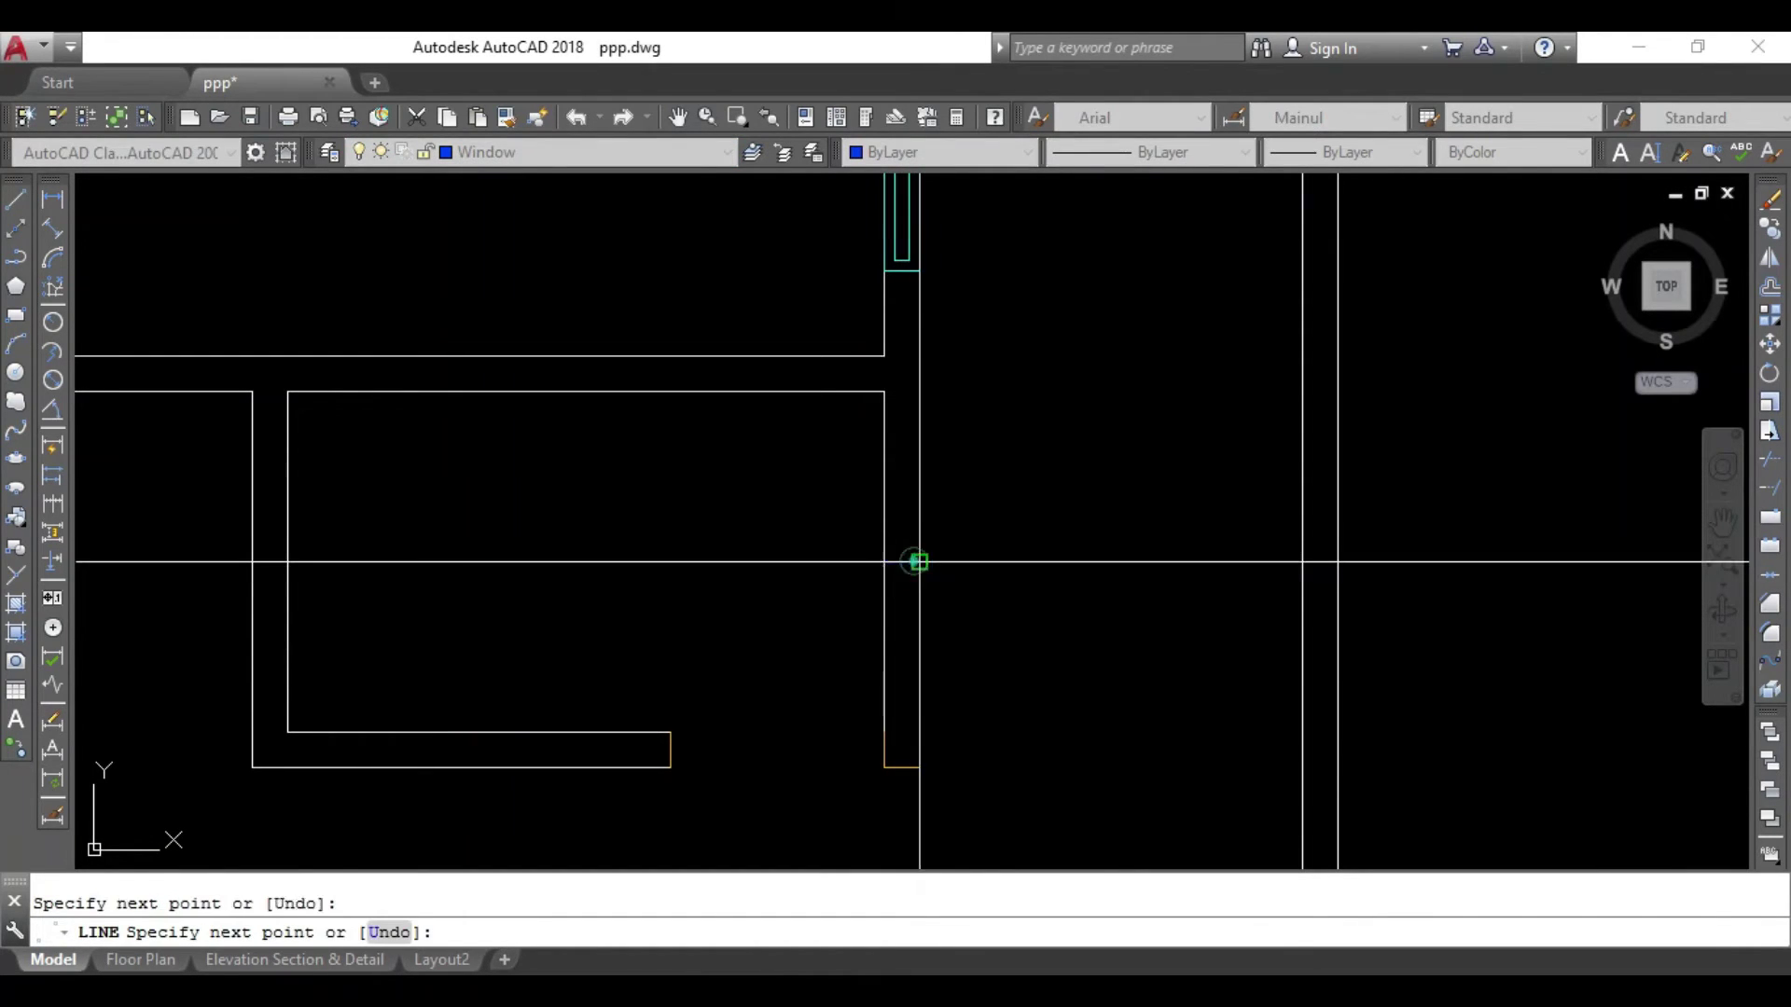
key("Escape")
type("o")
key("Return")
type("9")
key("Return")
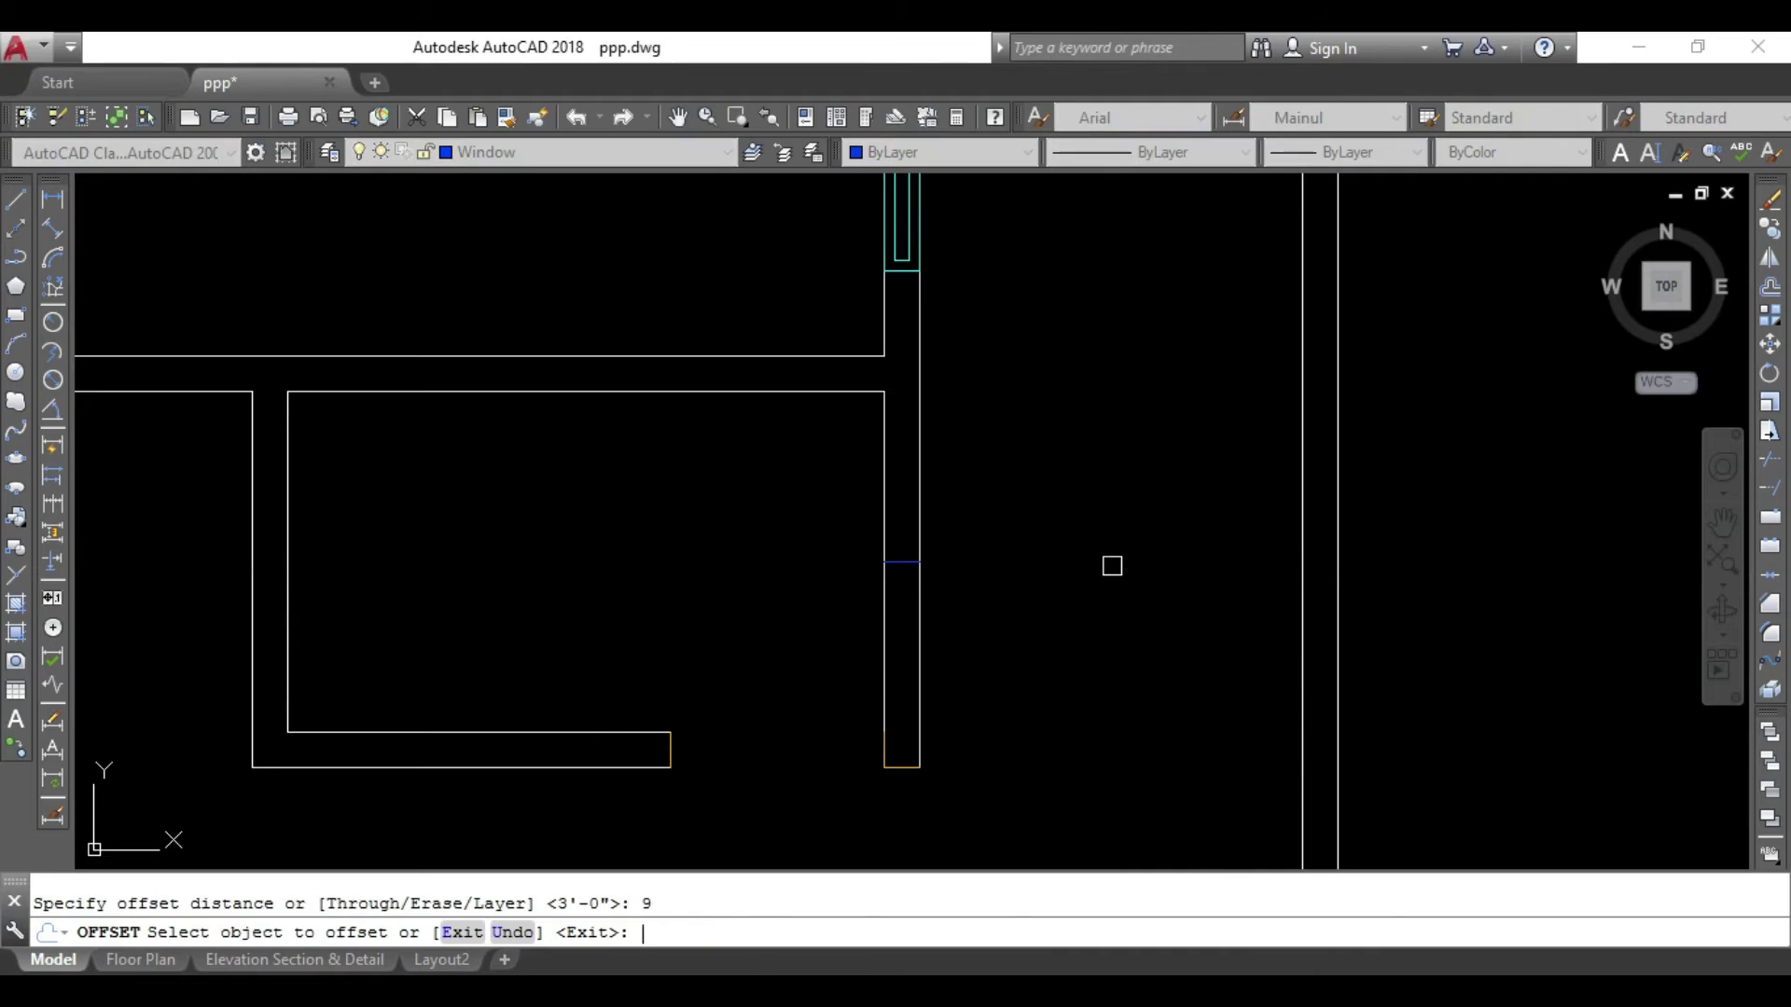
scroll(912, 551, "up", 3)
left_click(899, 575)
left_click(903, 448)
left_click(887, 574)
left_click(847, 730)
scroll(847, 731, "down", 3)
mouse_move(597, 765)
middle_mouse_down()
mouse_move(861, 705)
mouse_move(899, 572)
middle_mouse_up()
key("Escape")
key("Escape")
Draw a short window line across the wall and offset a copy 9 to its right.
type("1")
key("Return")
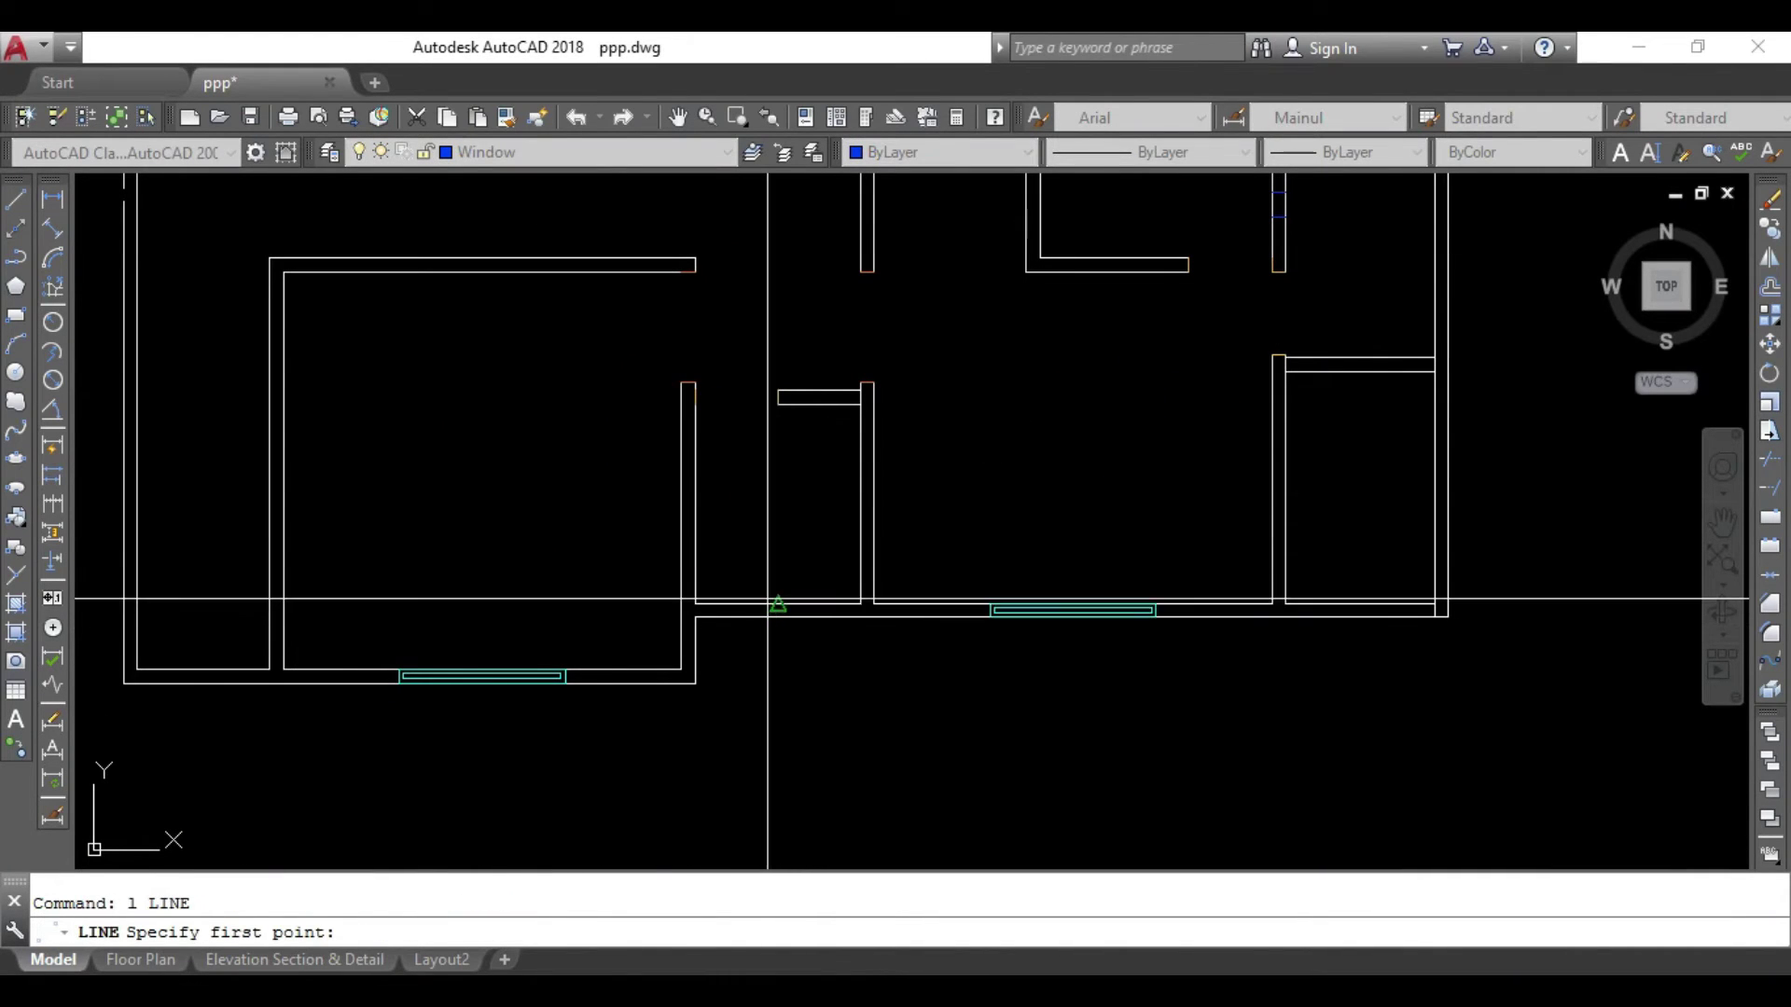
left_click(777, 604)
left_click(778, 647)
key("Escape")
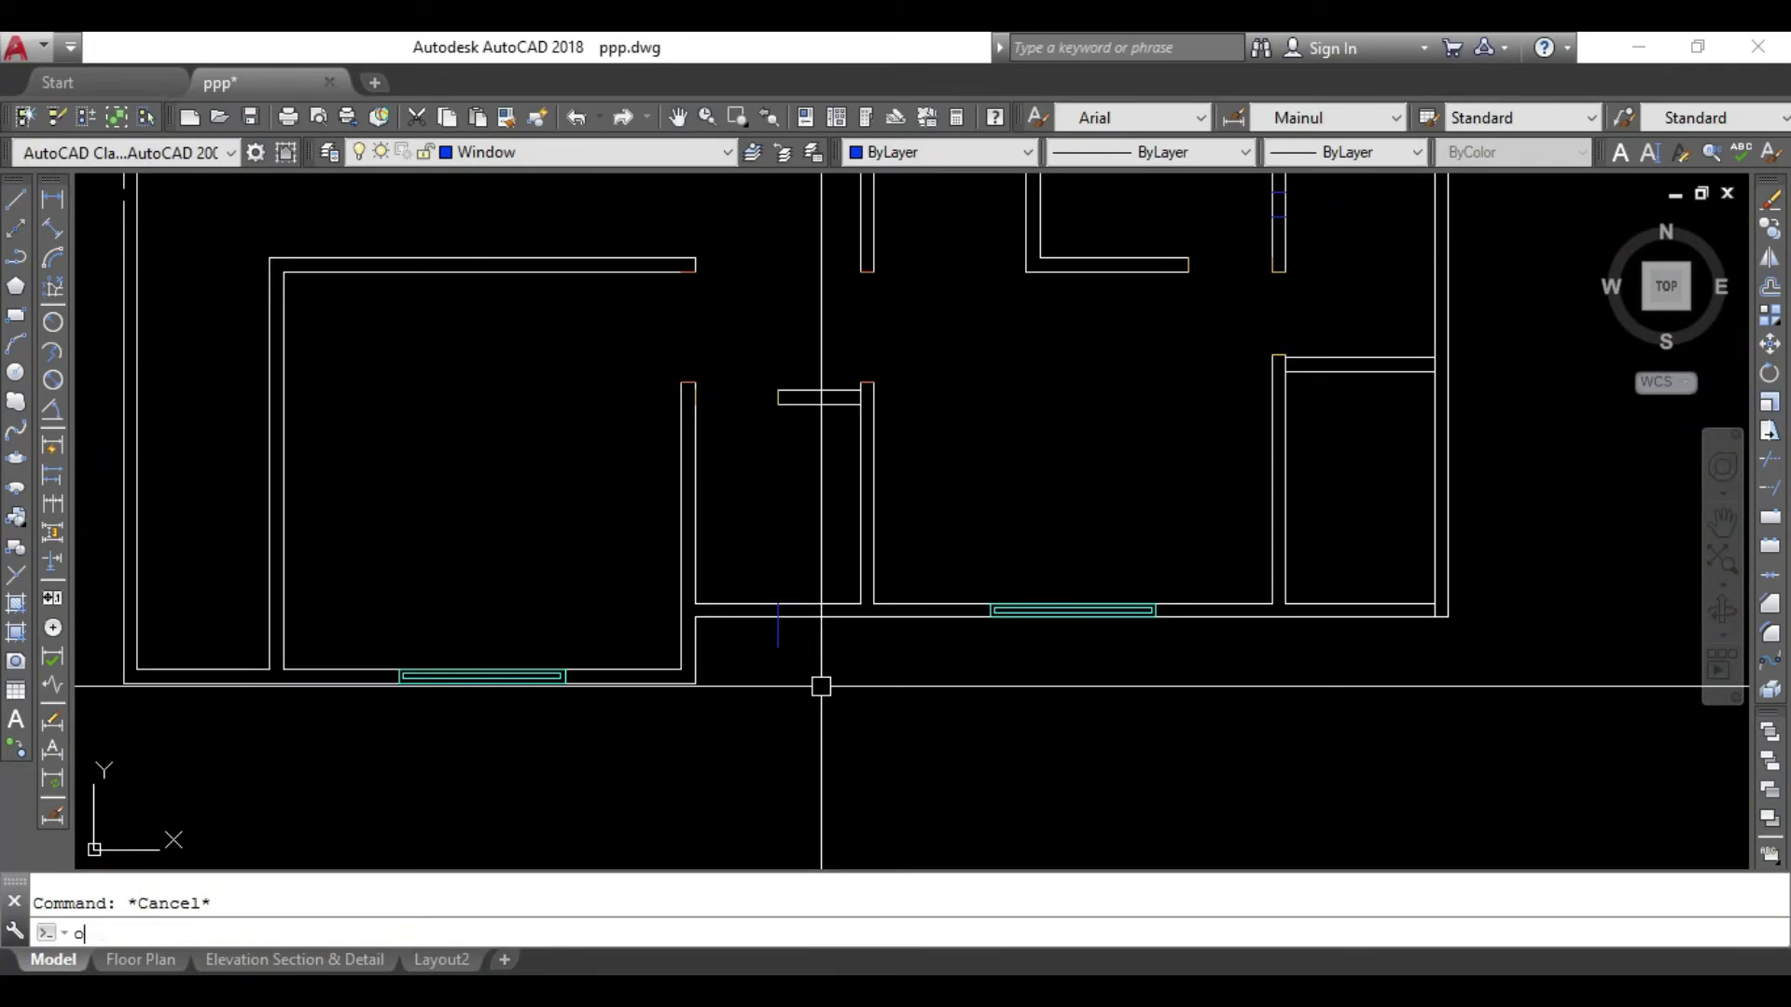
key("Return")
key("Return")
left_click(778, 631)
left_click(864, 633)
scroll(964, 795, "down", 5)
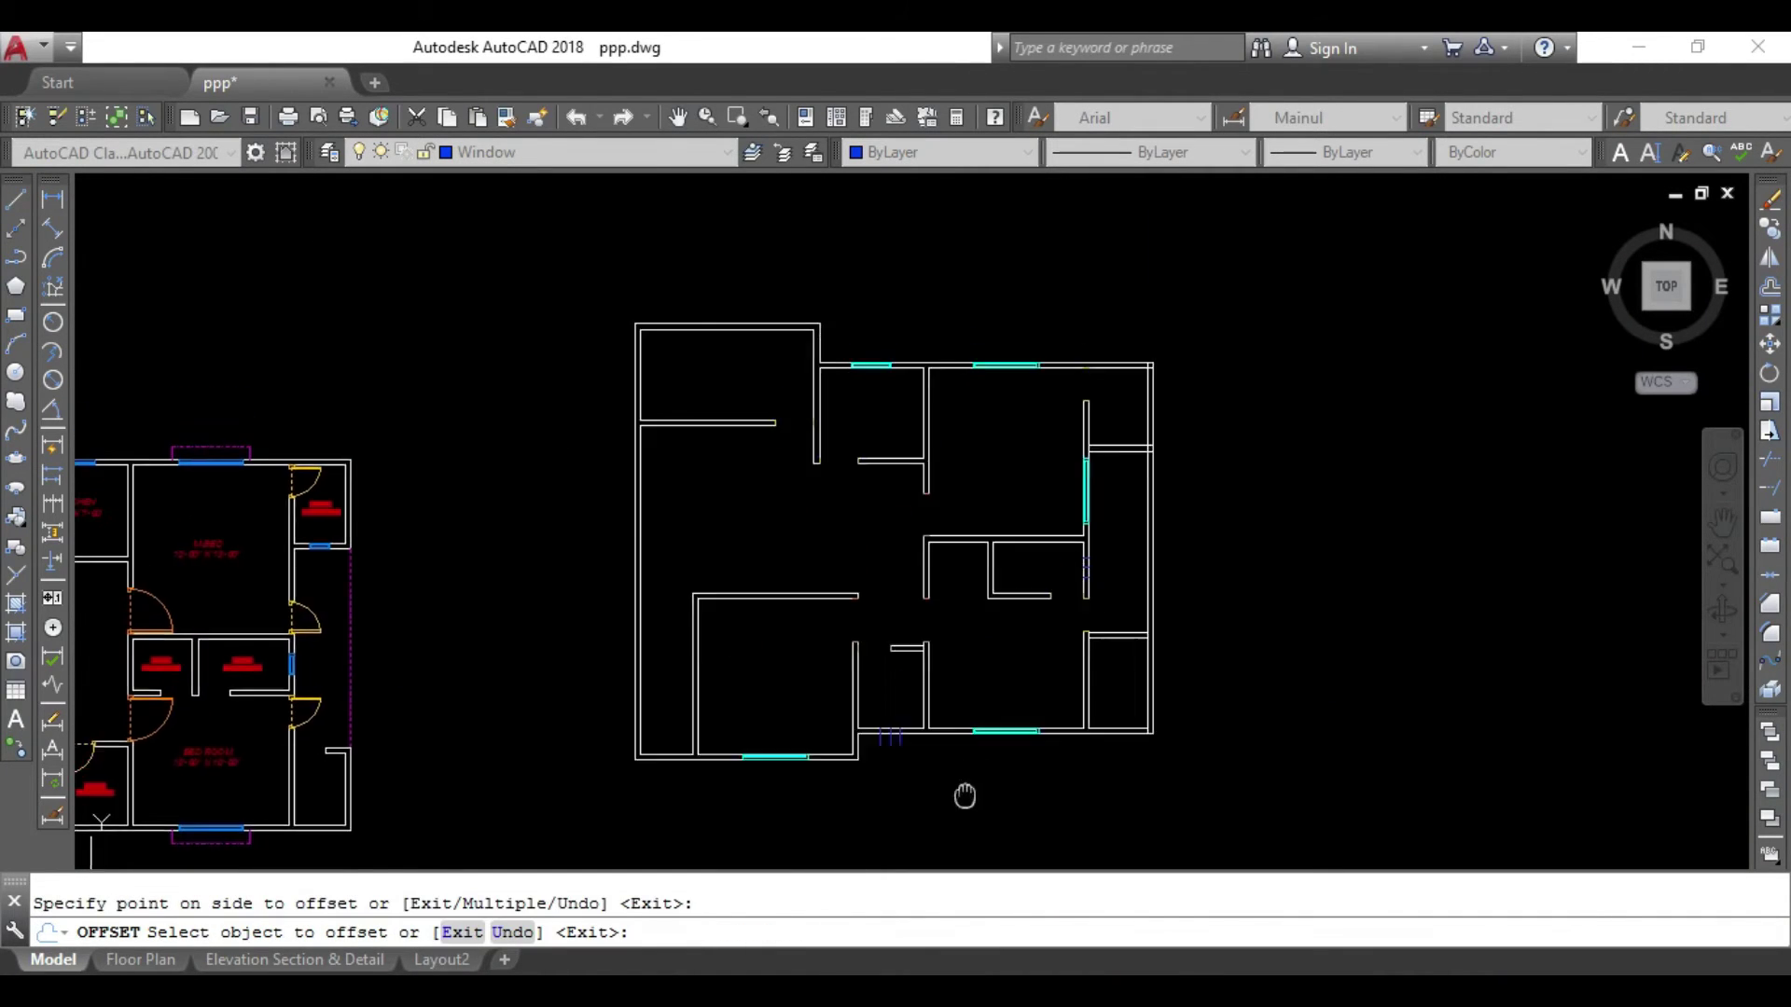
middle_click_drag(934, 577, 965, 490)
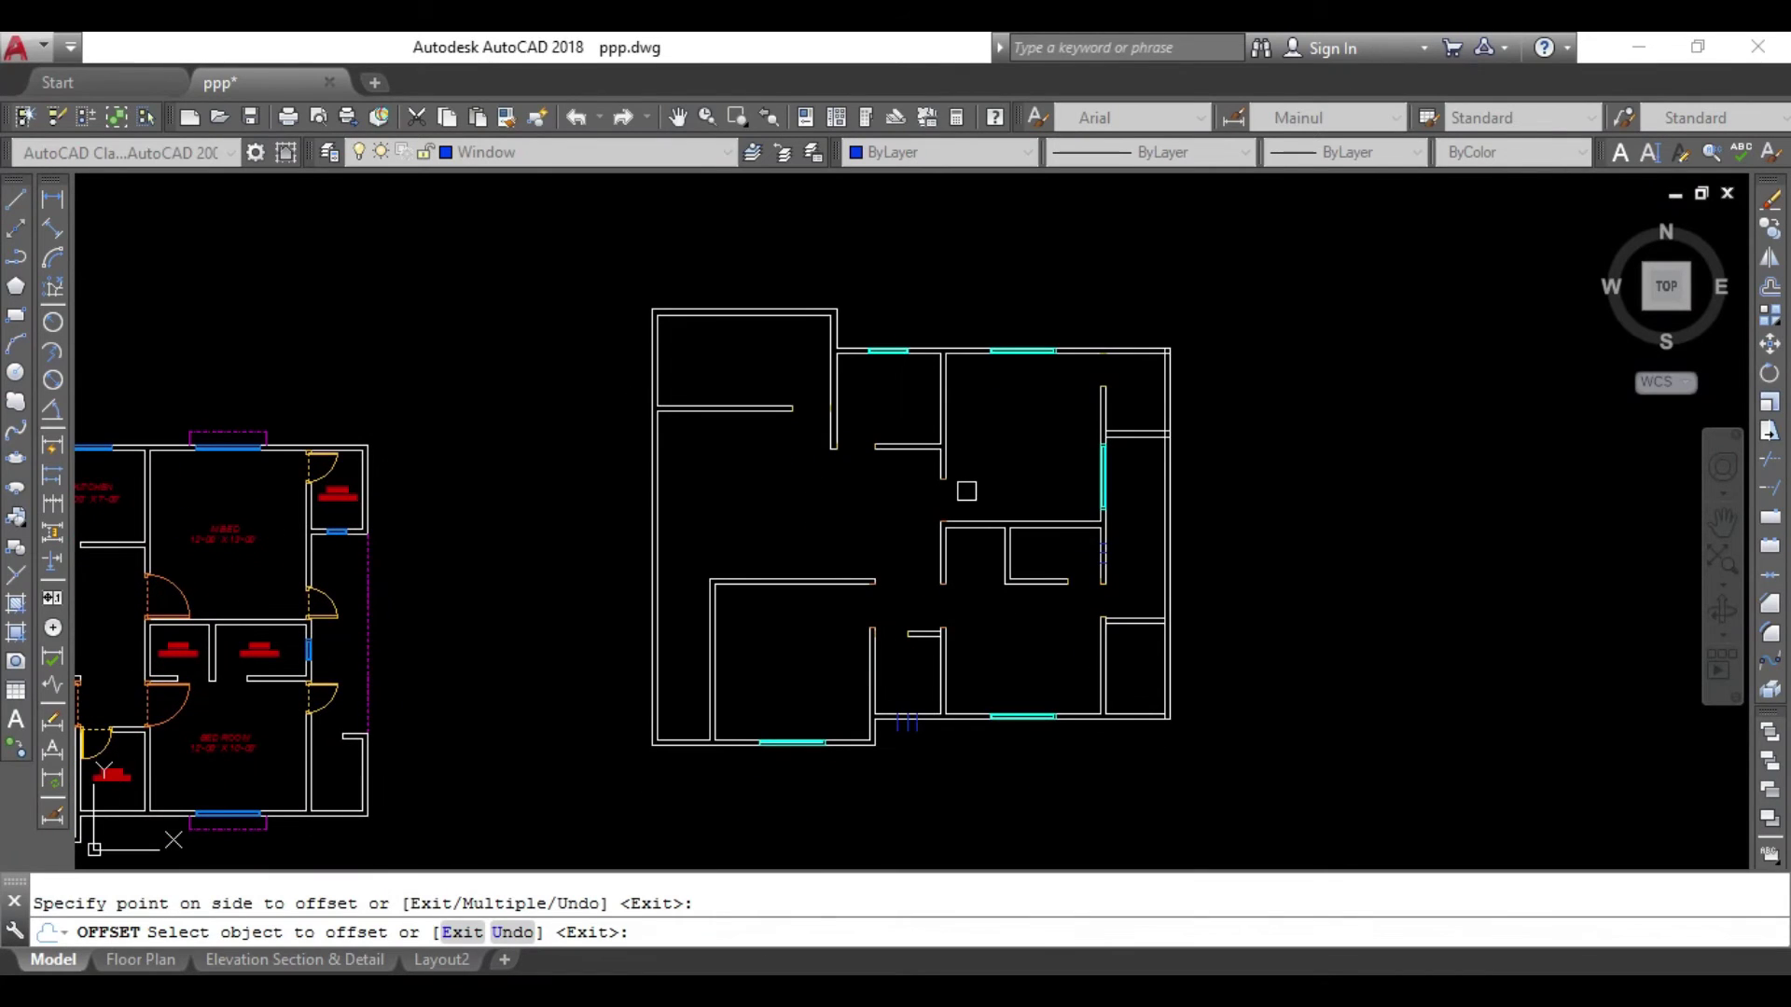
scroll(1198, 408, "up", 4)
middle_click_drag(1187, 404, 1172, 500)
key("Escape")
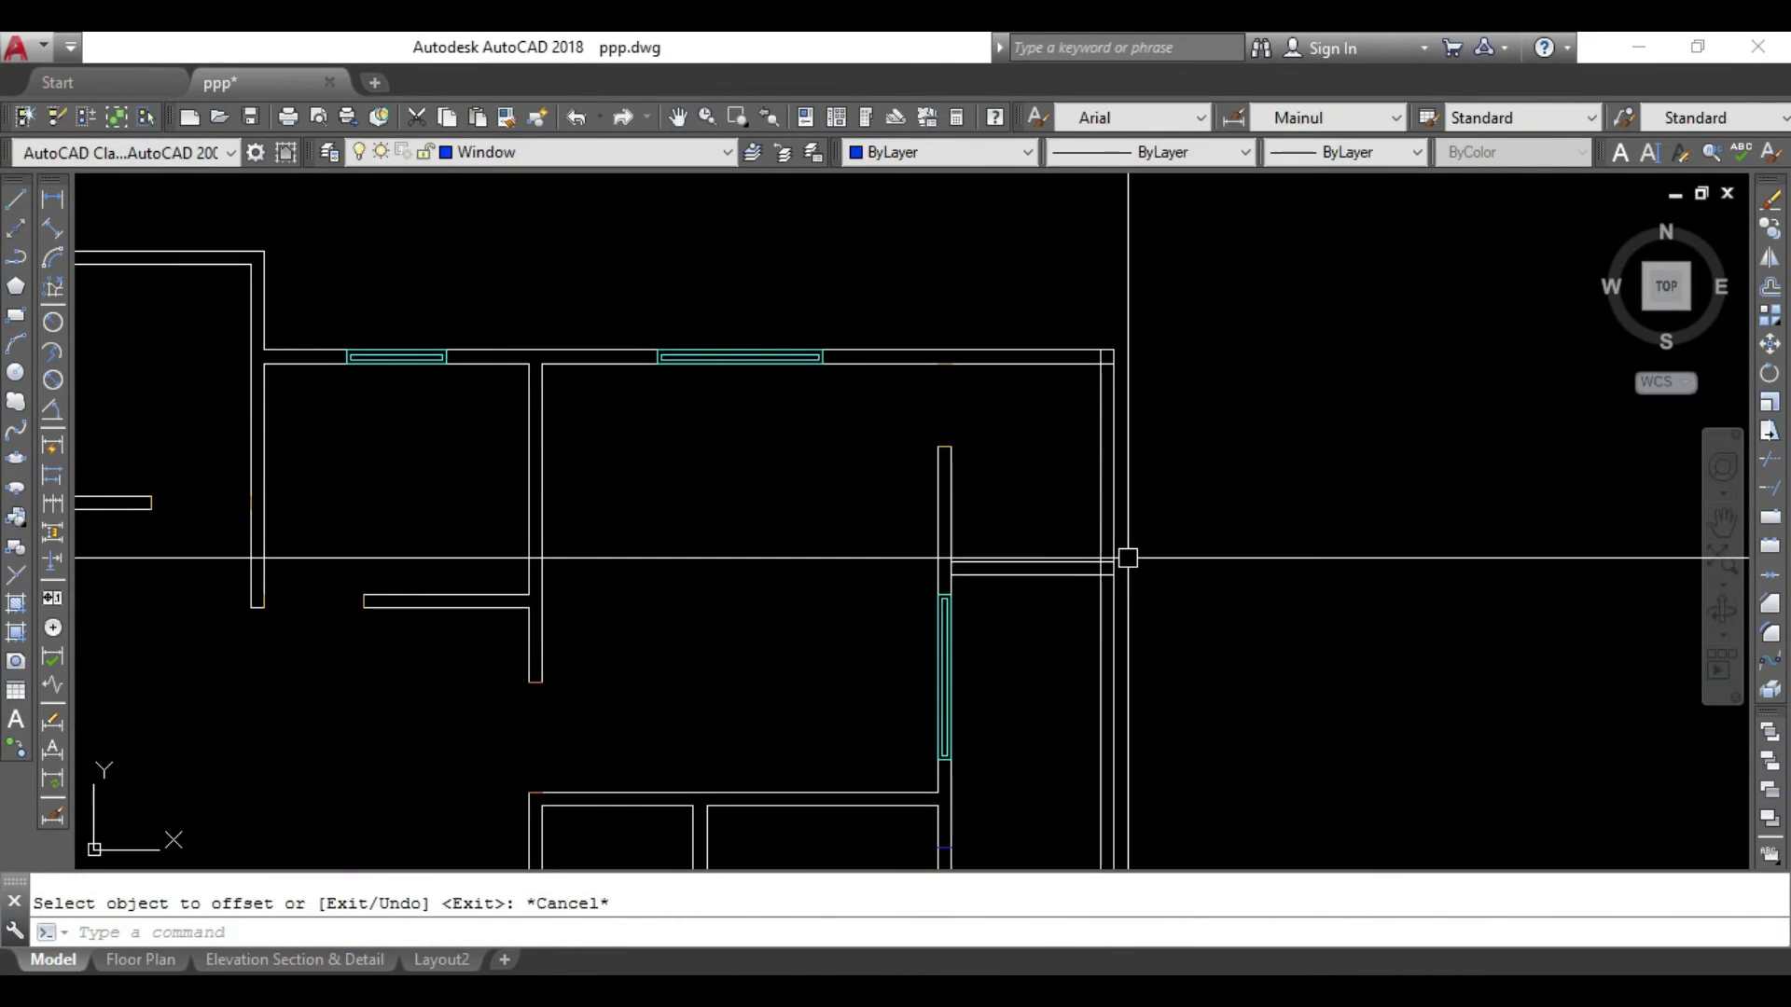
type("tr")
Trim the overlapping wall lines at the junctions with a crossing box.
key("Return")
scroll(1107, 563, "up", 8)
left_click(1087, 651)
left_click(1091, 519)
scroll(992, 579, "down", 3)
middle_click_drag(992, 579, 933, 420)
scroll(1051, 667, "up", 3)
middle_click_drag(1051, 668, 1061, 408)
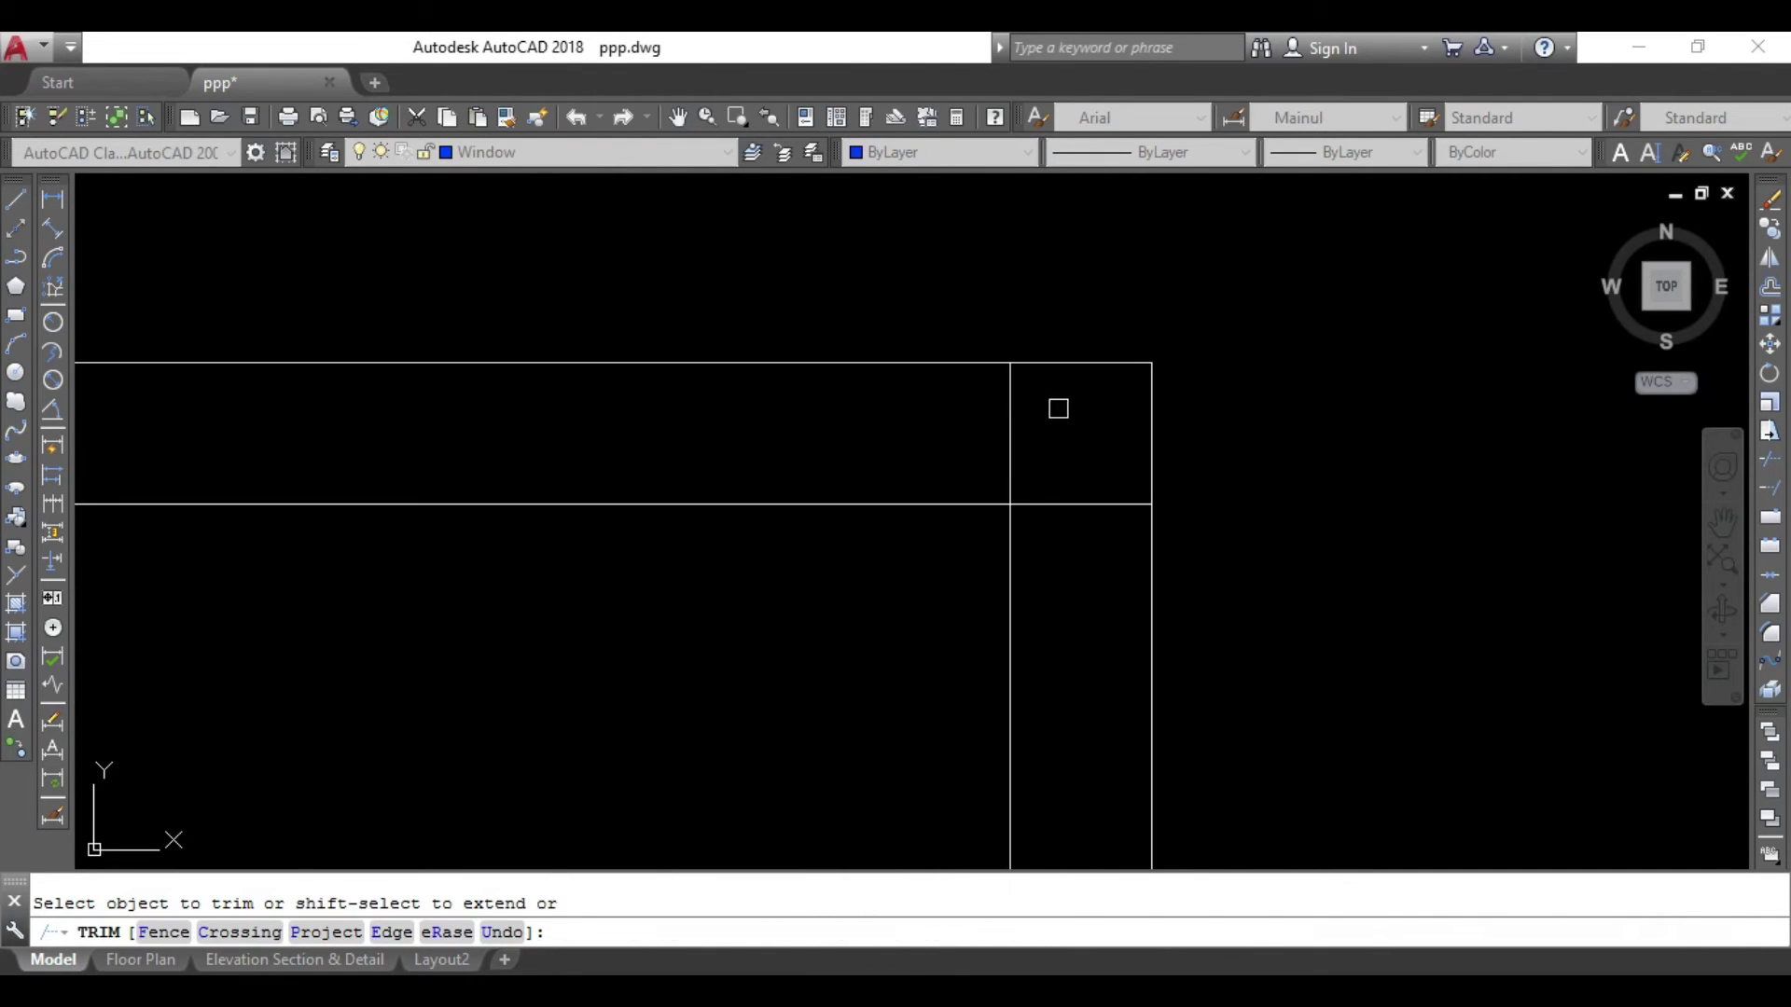
scroll(1042, 586, "down", 2)
middle_click_drag(1041, 587, 1063, 359)
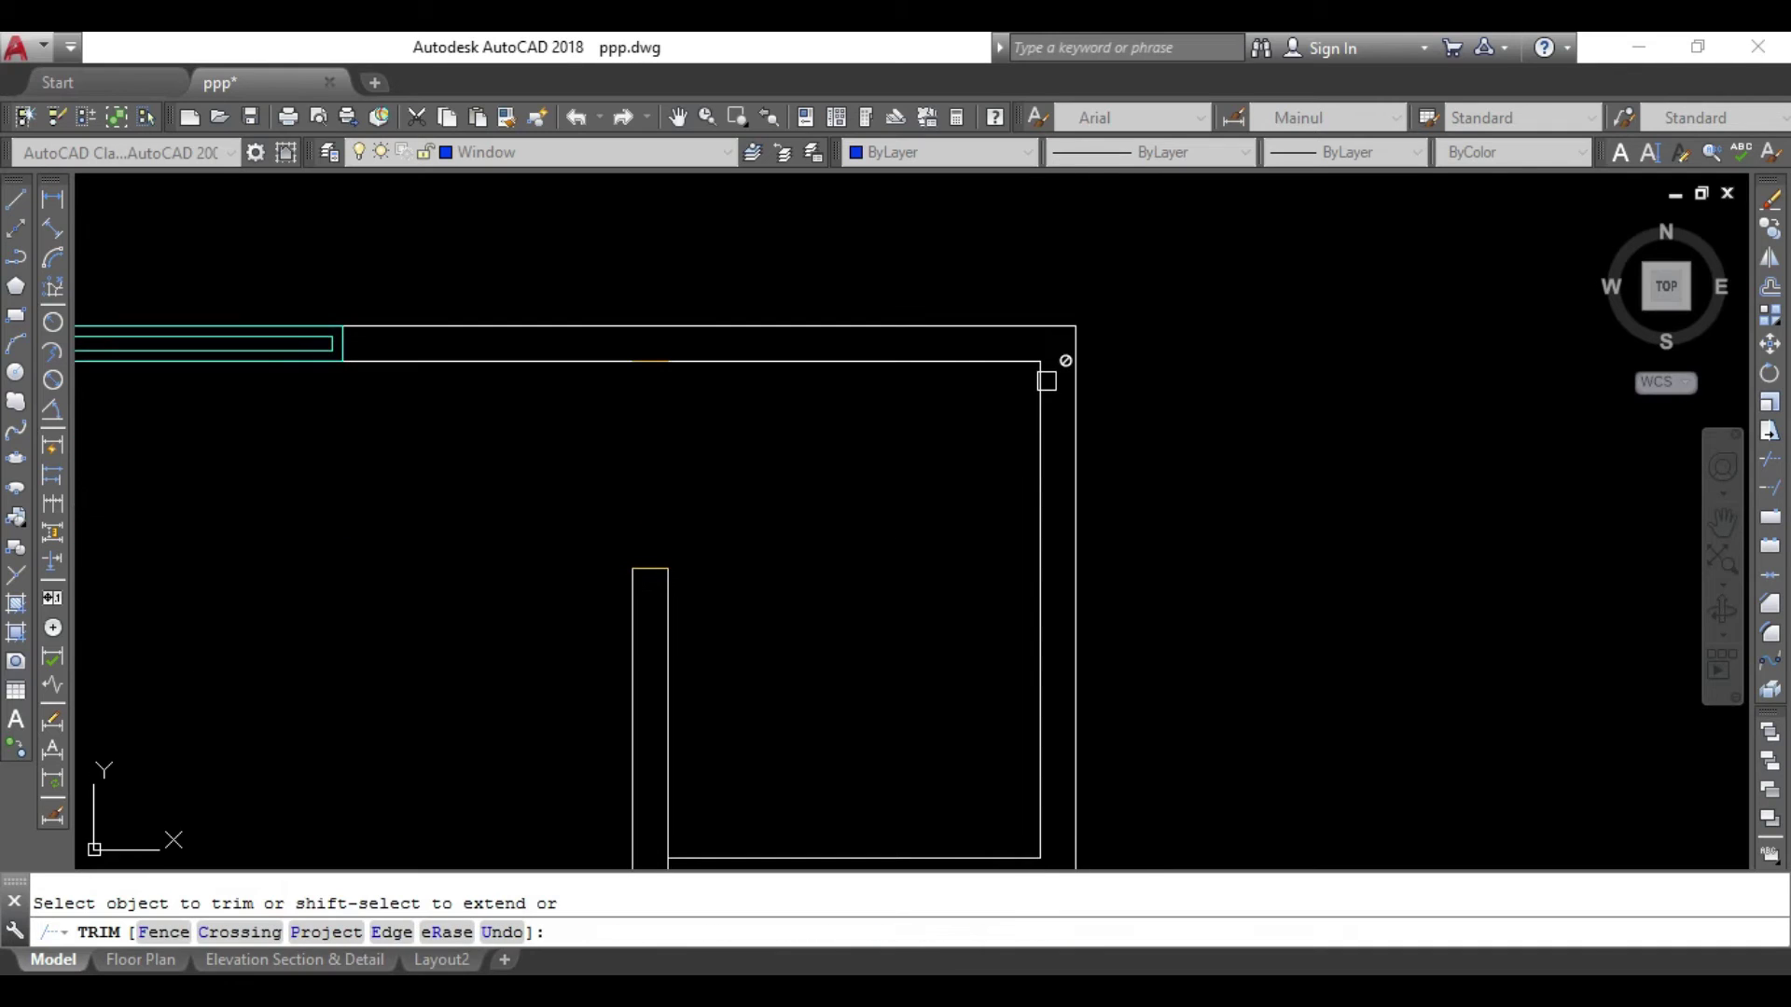
key("Escape")
key("space")
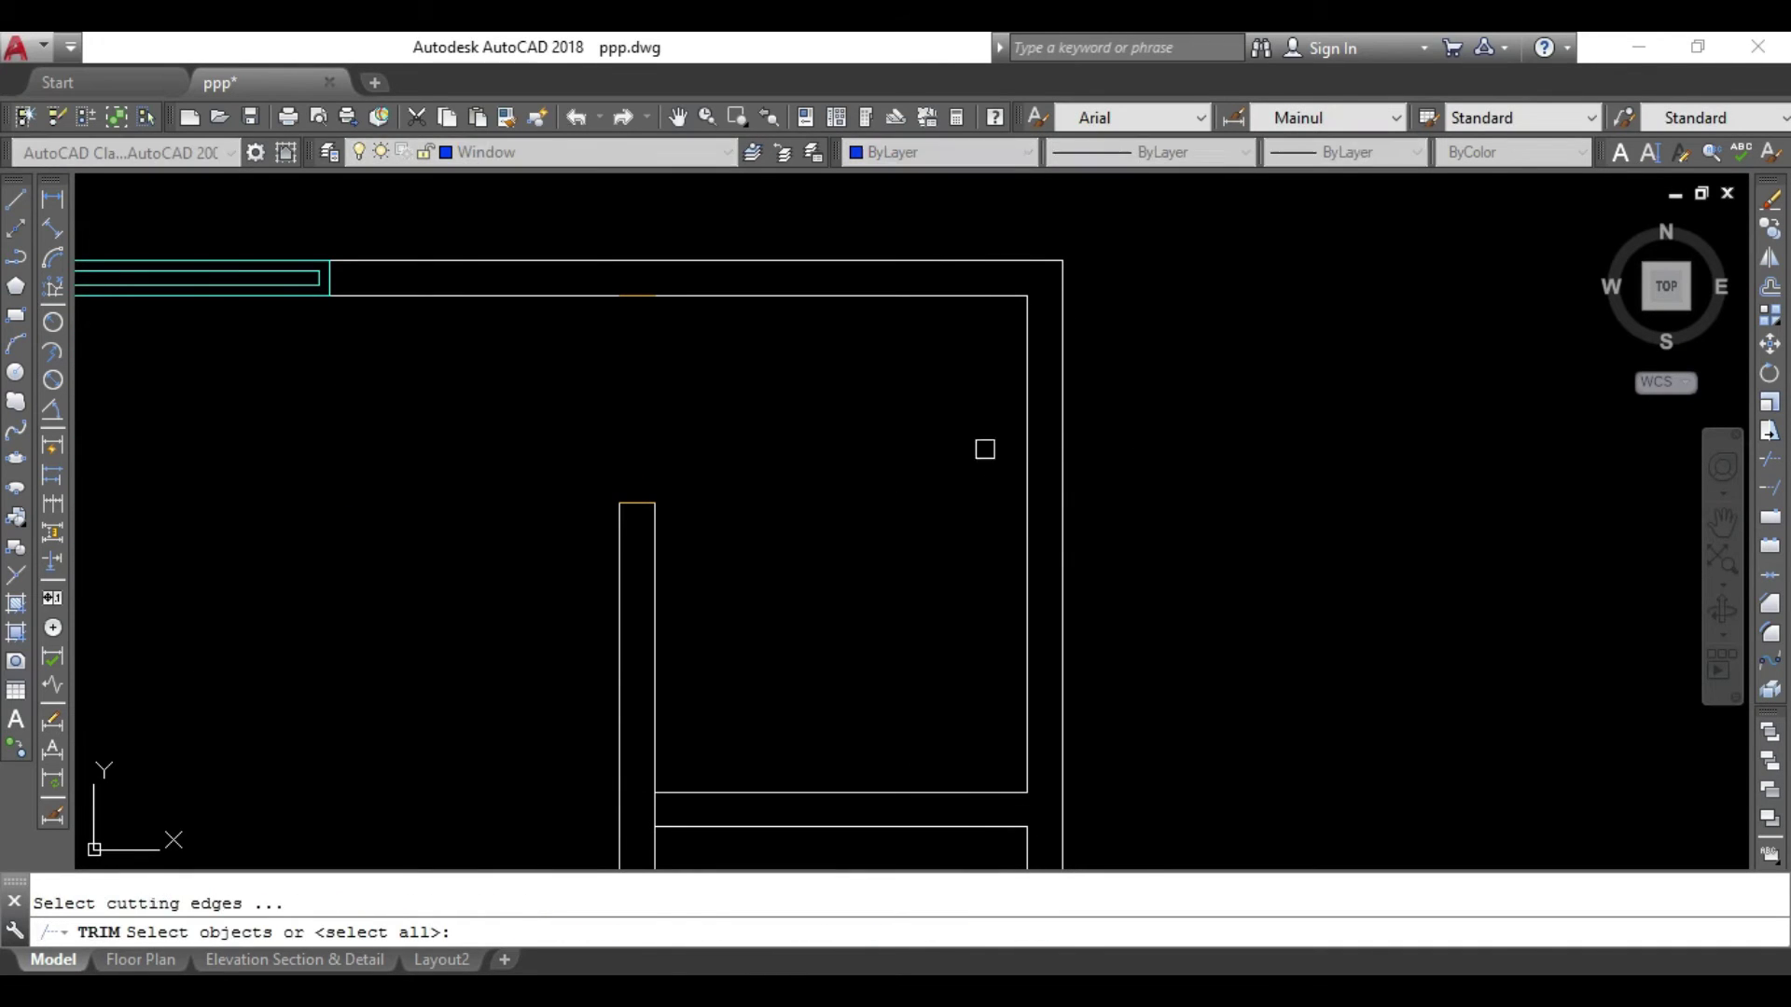
key("Escape")
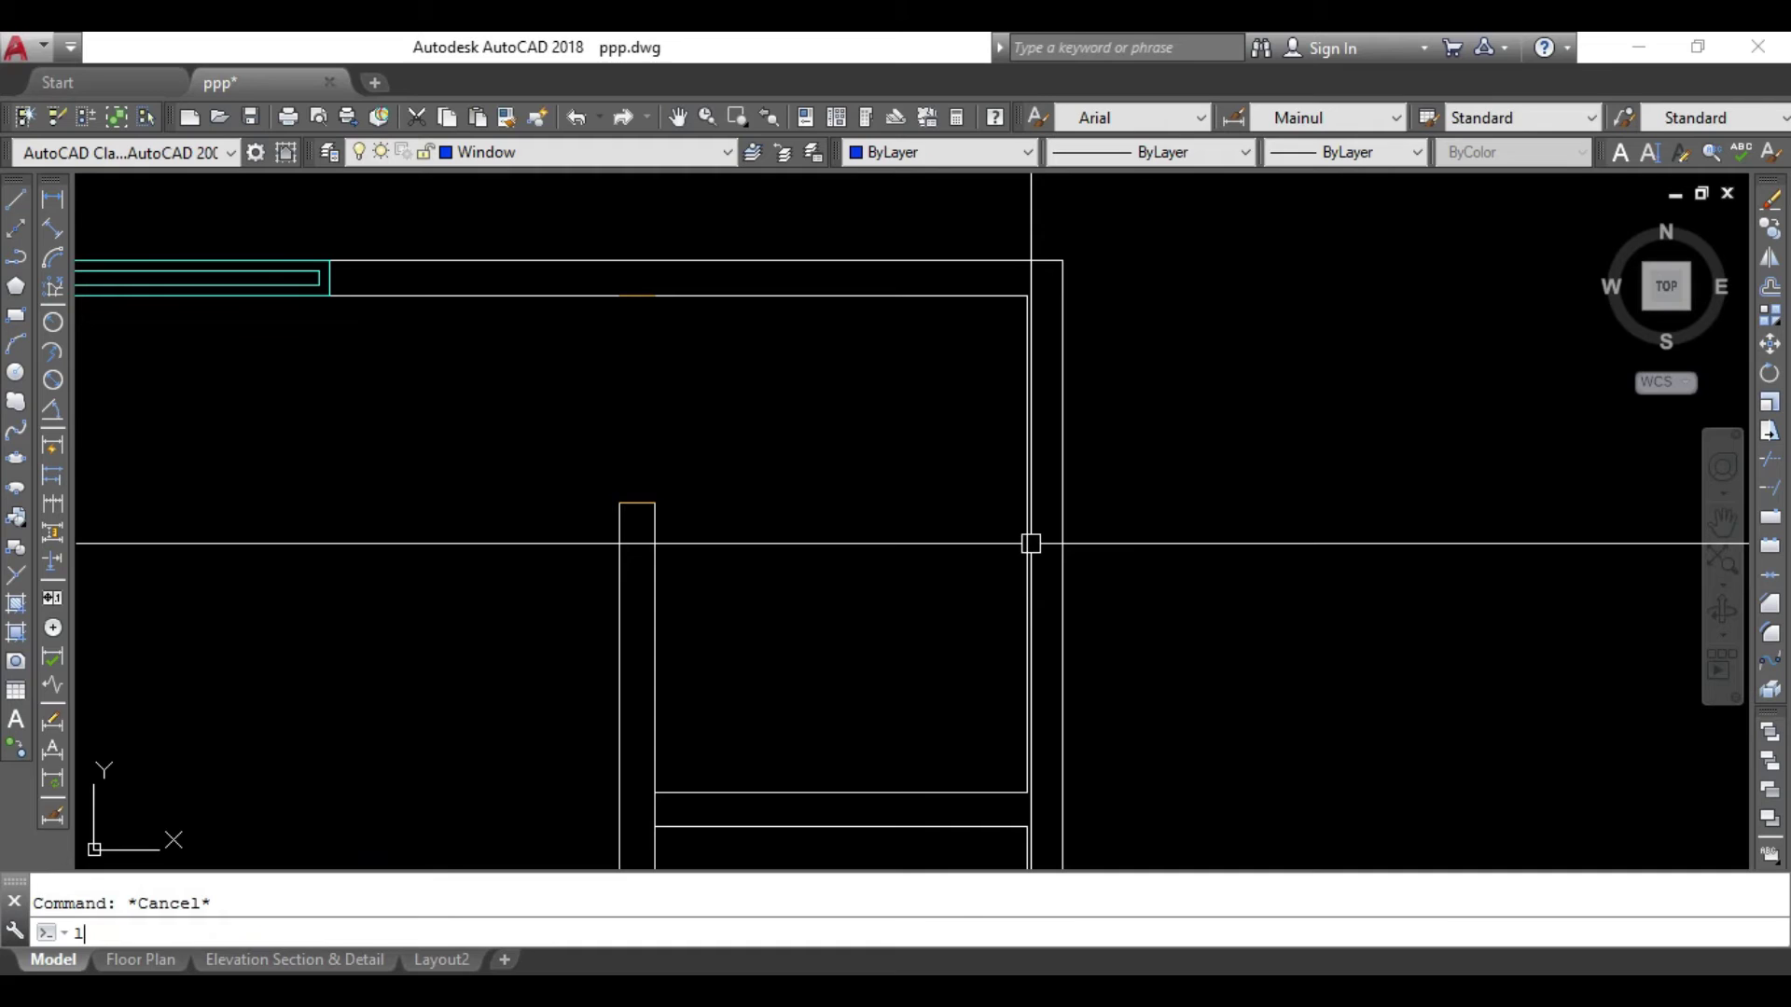
Draw a short jamb line across the right wall and set an offset distance of 9.
key("Return")
left_click(1062, 544)
key("Escape")
key("Return")
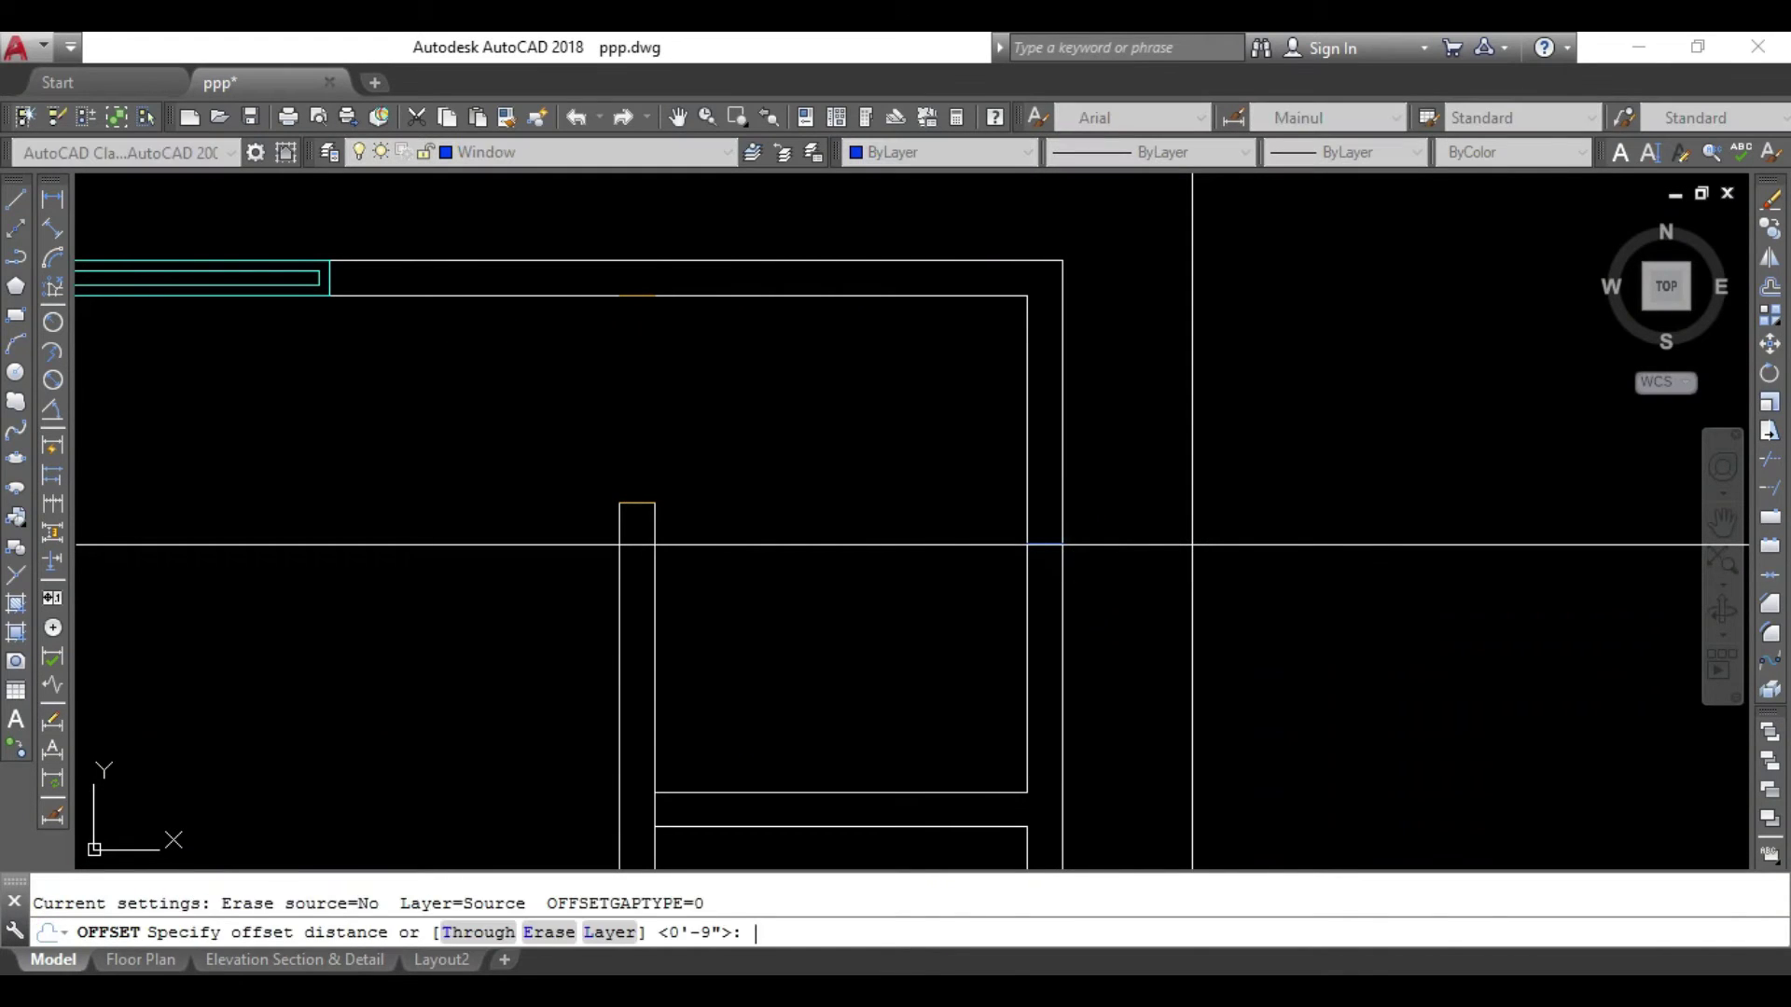
type("9")
key("Return")
Offset the marker line 9 units above and below it.
left_click(1046, 542)
left_click(1082, 401)
left_click(1048, 540)
left_click(1027, 699)
key("Escape")
type("tr")
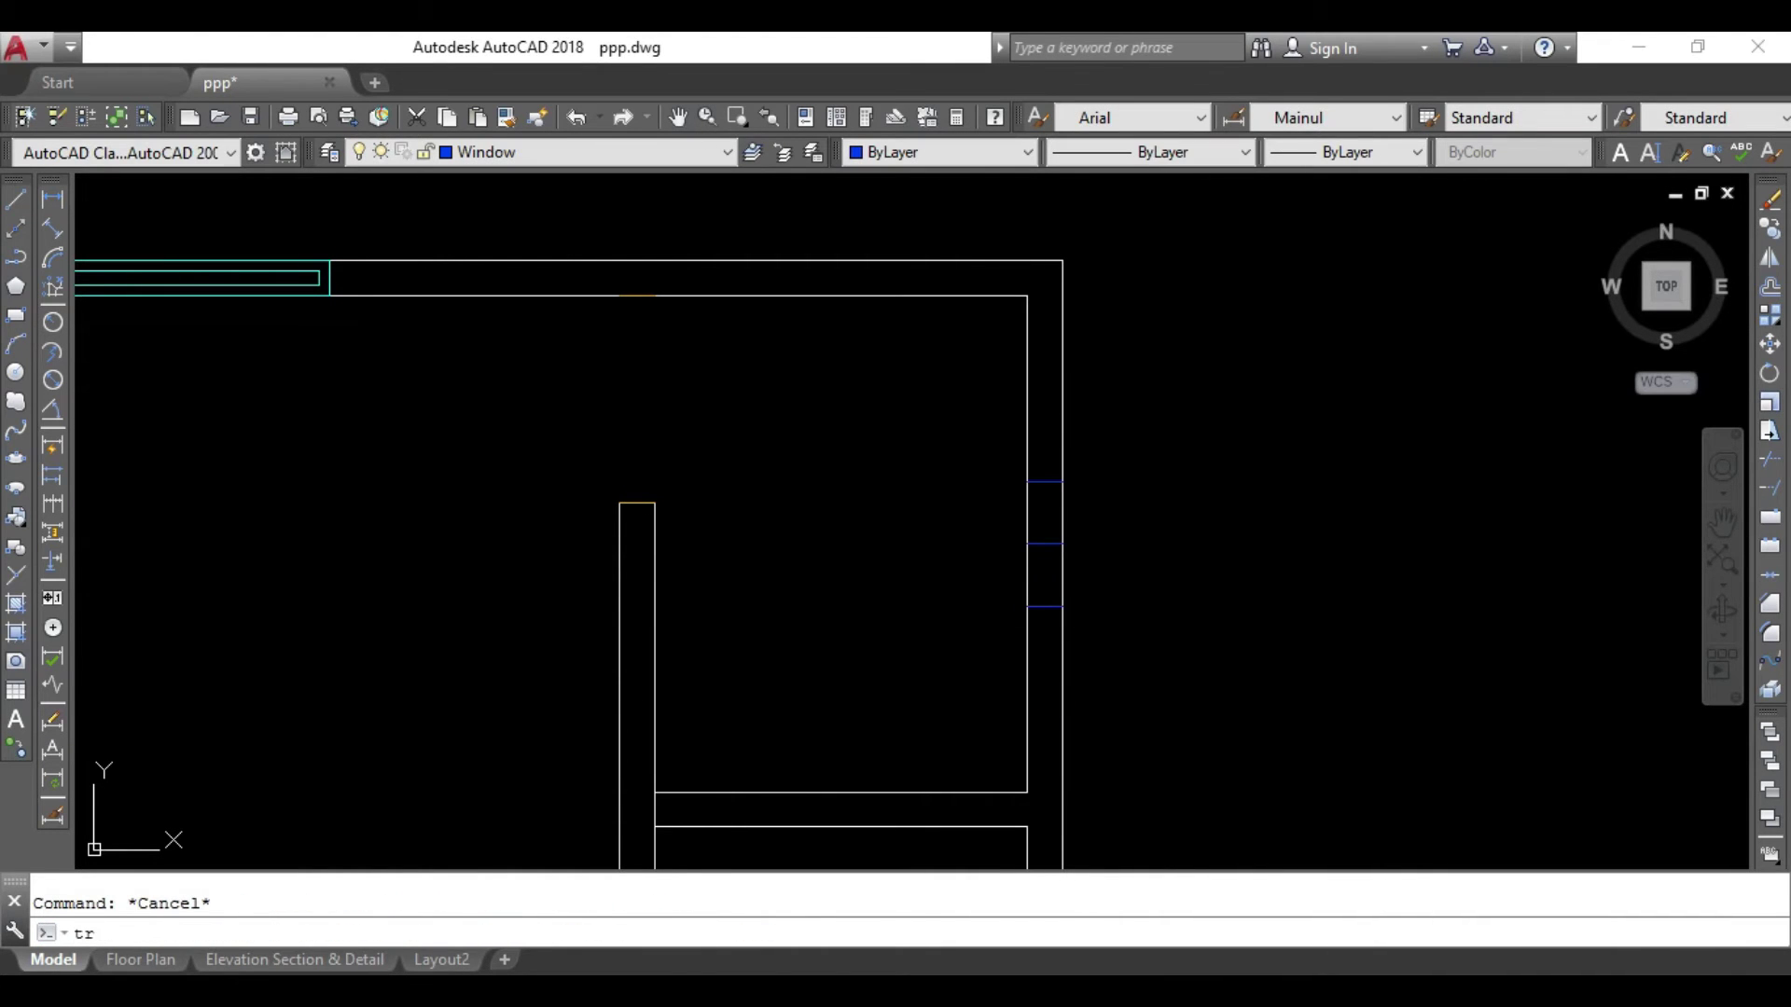
Trim the wall lines between the two offset jamb lines to open the gap.
key("Return")
key("Return")
left_click(1050, 564)
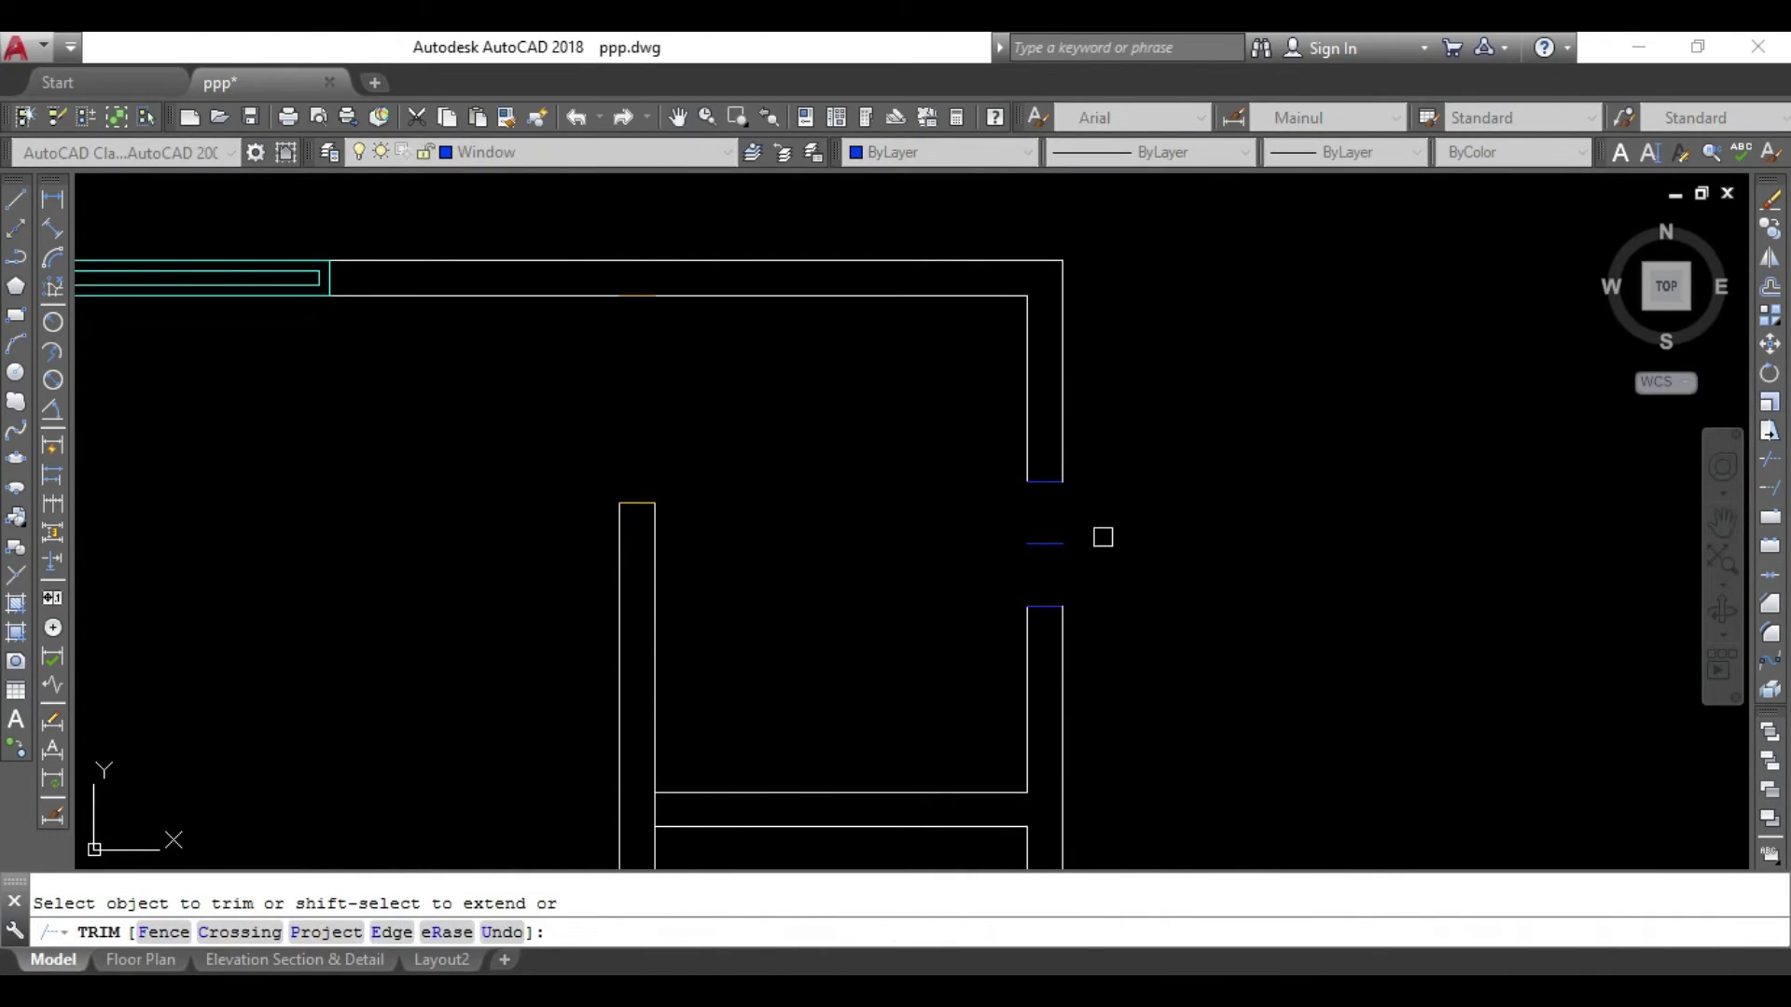
scroll(1103, 537, "down", 3)
mouse_move(916, 600)
middle_mouse_down()
mouse_move(1147, 248)
mouse_move(919, 780)
mouse_move(1154, 213)
middle_mouse_up()
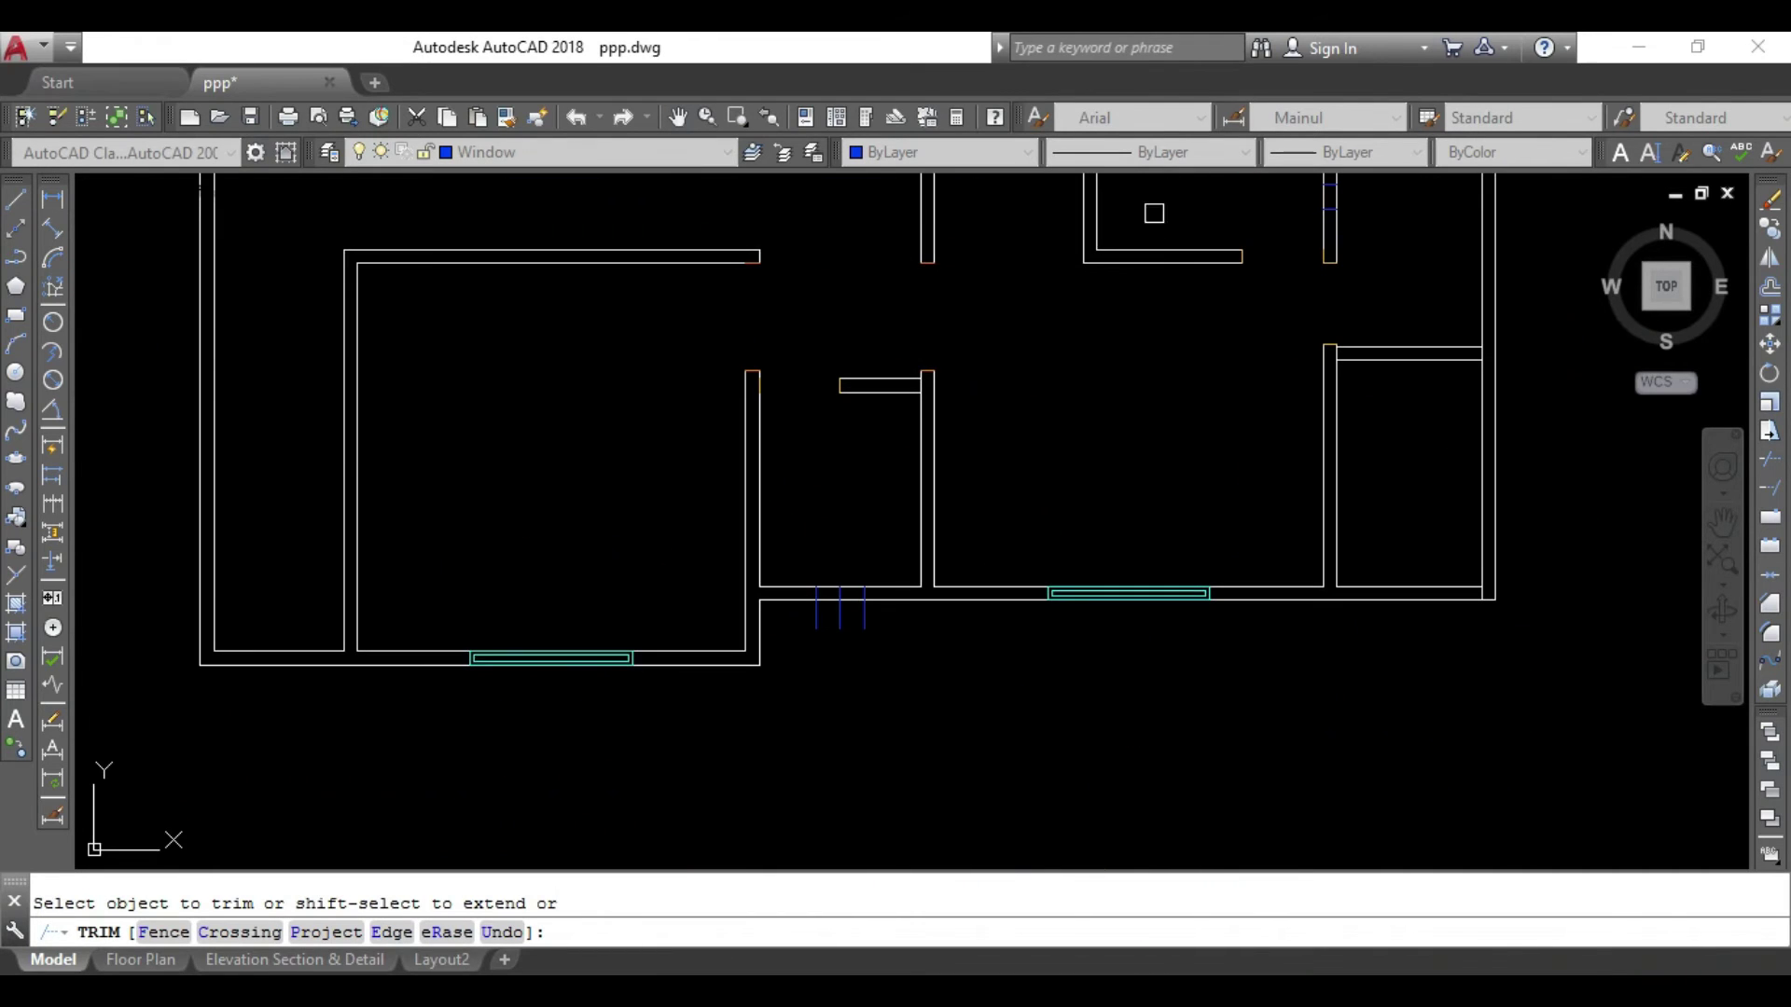
scroll(868, 606, "up", 8)
left_click(820, 428)
left_click(779, 599)
left_click(651, 381)
left_click(640, 547)
left_click(612, 648)
left_click(400, 723)
Pan along the plan to the next opening and end the trim.
scroll(800, 616, "down", 3)
scroll(771, 632, "up", 2)
middle_click_drag(771, 632, 517, 811)
scroll(792, 491, "up", 3)
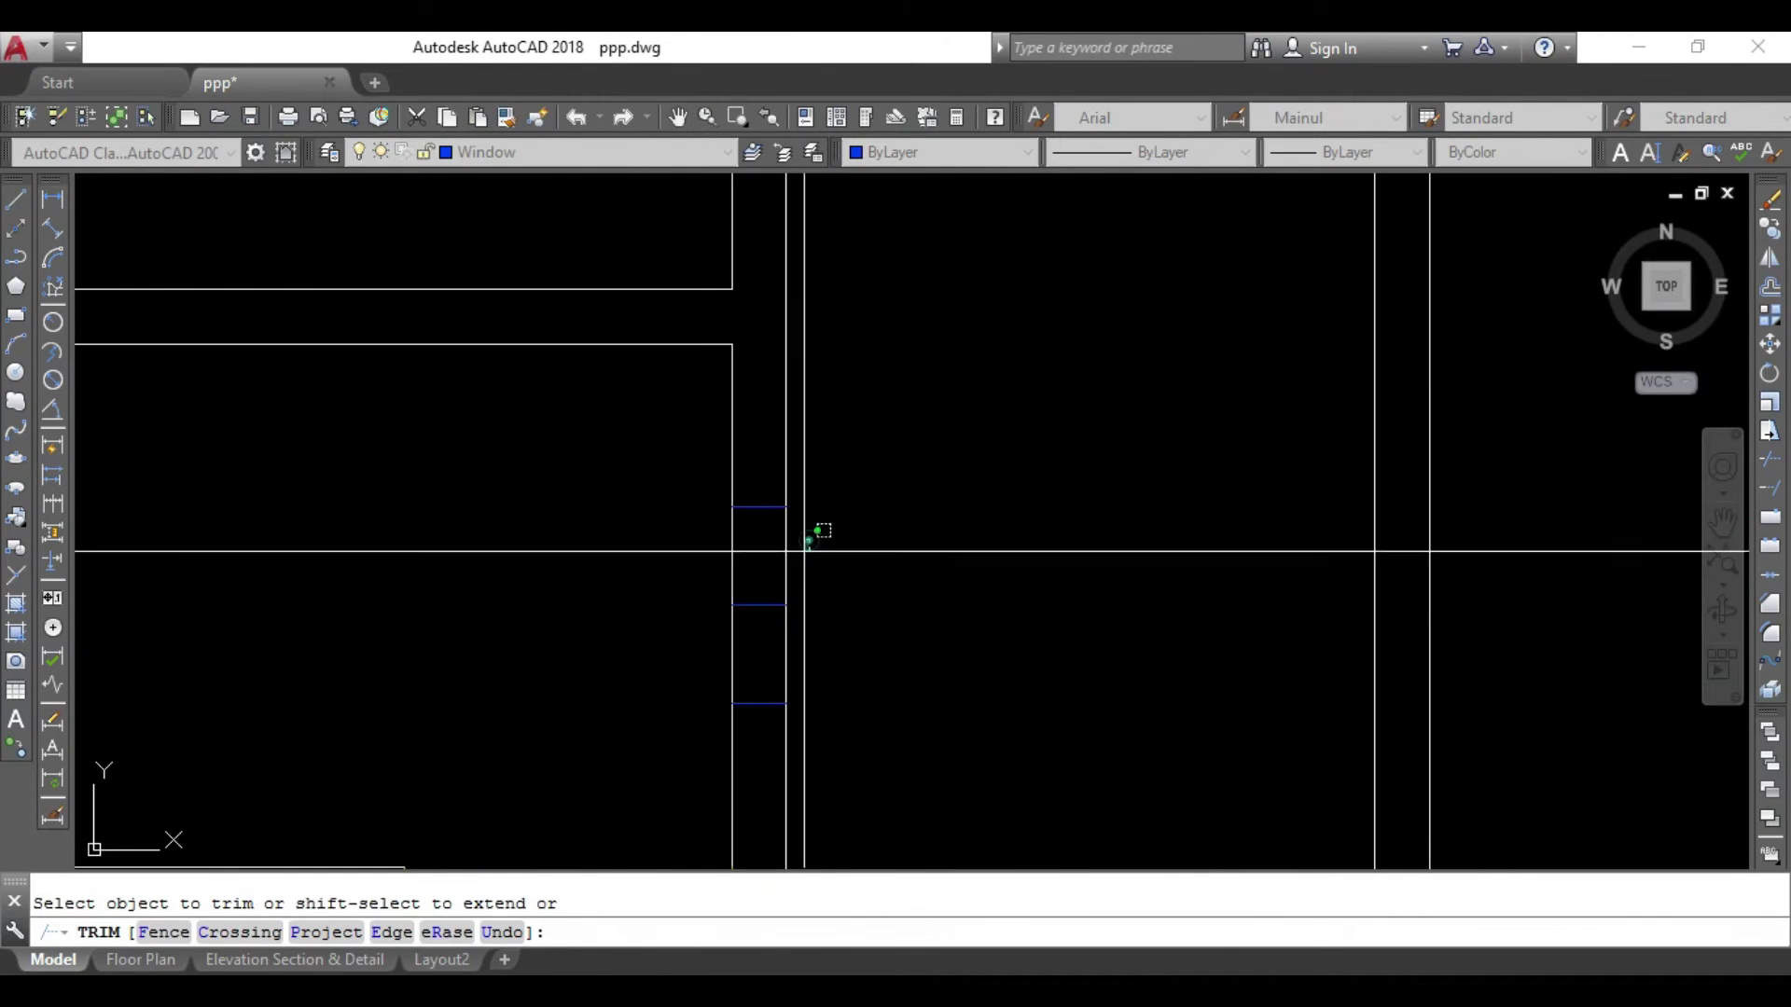
scroll(926, 568, "down", 3)
mouse_move(926, 568)
middle_mouse_down()
mouse_move(750, 814)
mouse_move(799, 695)
mouse_move(743, 651)
middle_mouse_up()
key("Escape")
left_click(756, 651)
scroll(867, 611, "up", 3)
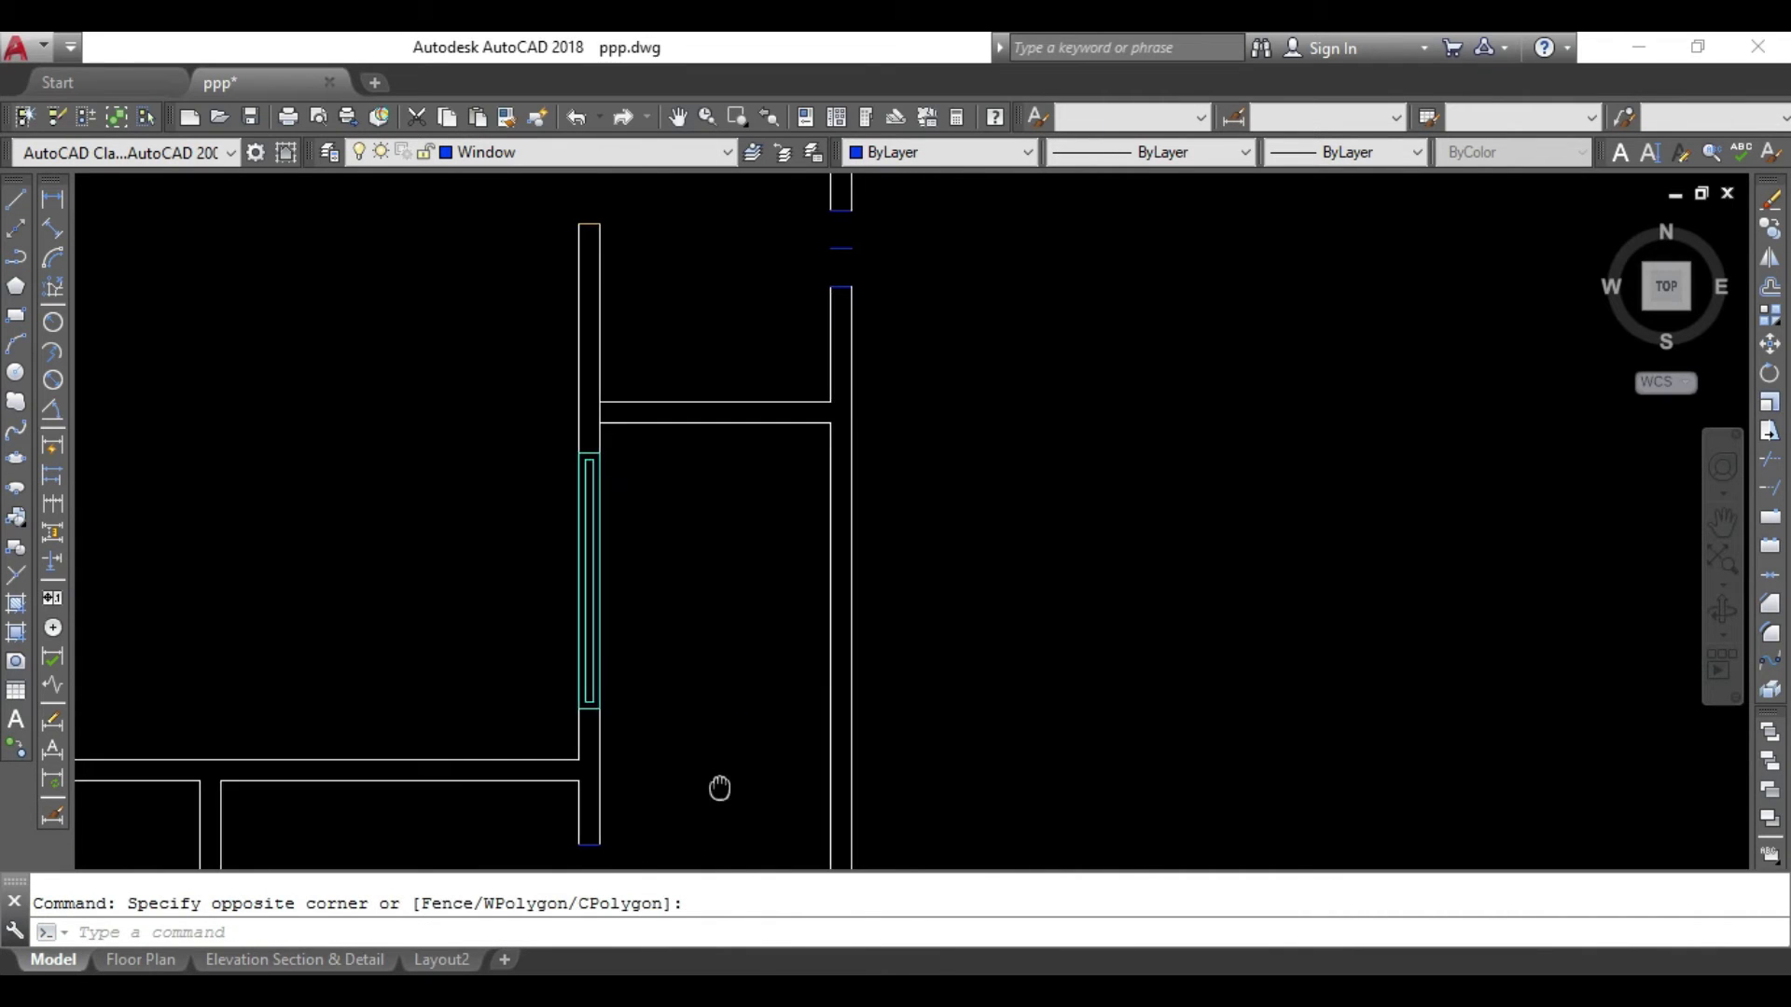
key("Escape")
scroll(671, 707, "down", 3)
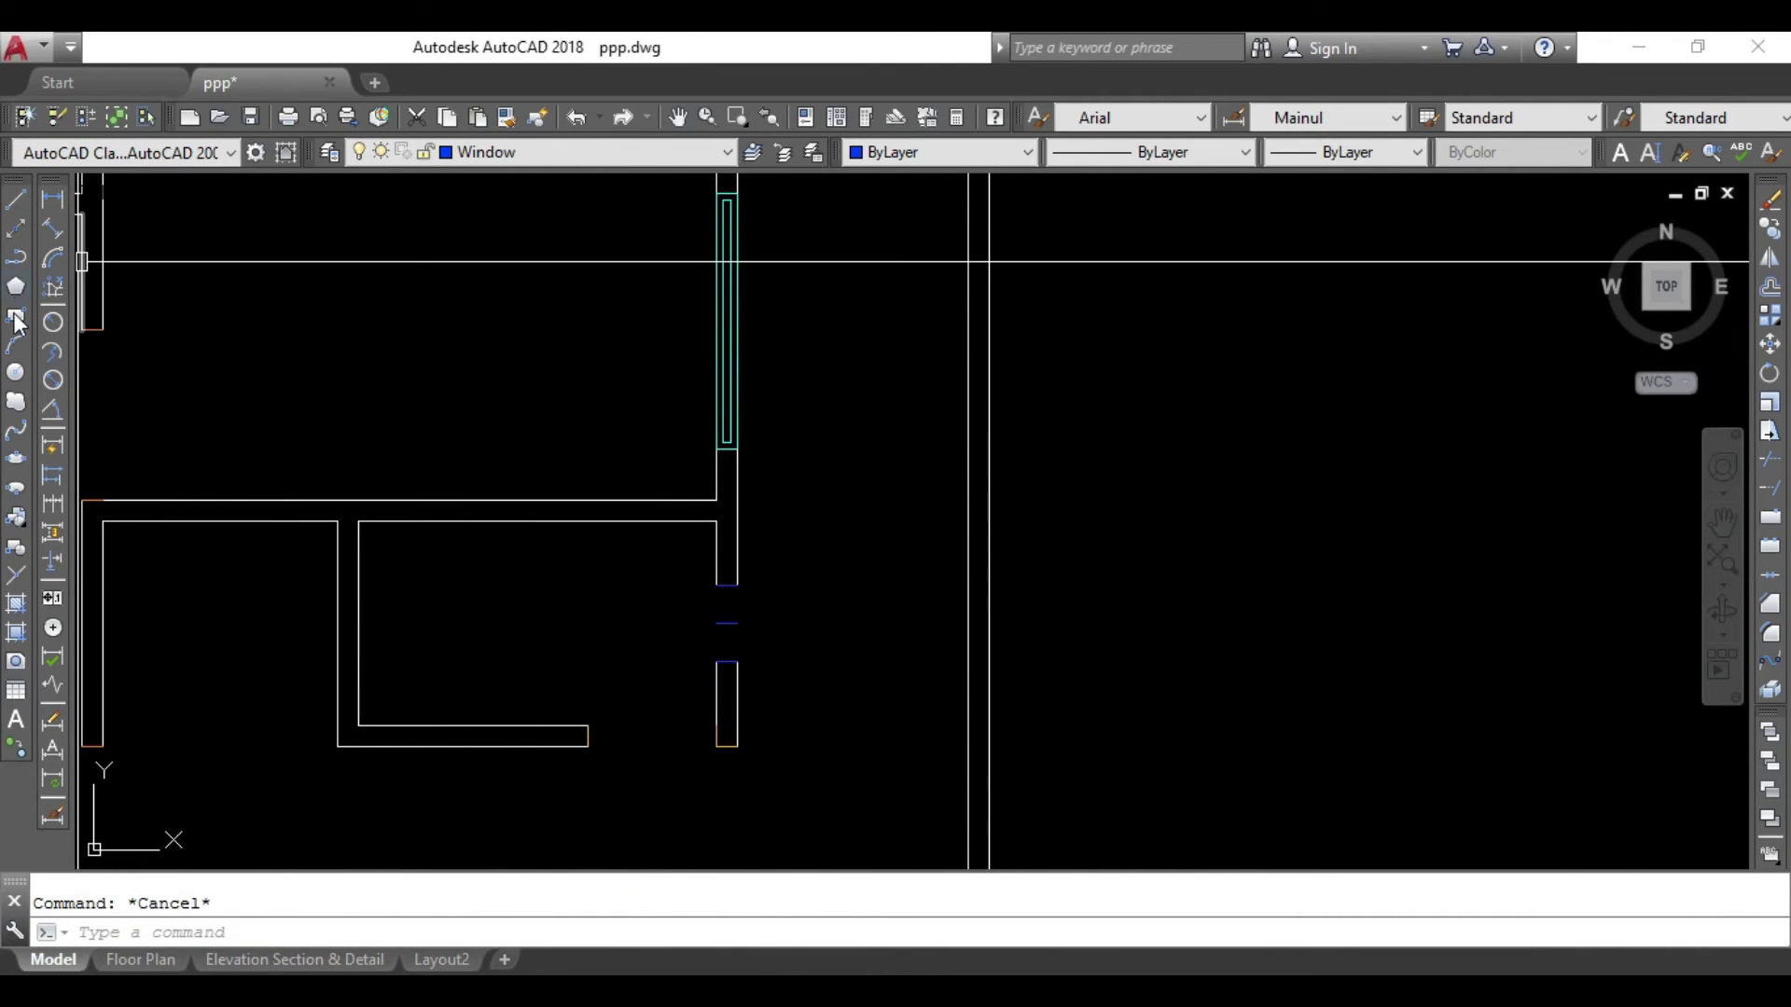
Draw a rectangle spanning the right-wall opening.
left_click(16, 316)
scroll(737, 596, "up", 3)
scroll(765, 411, "up", 2)
middle_click_drag(765, 410, 771, 379)
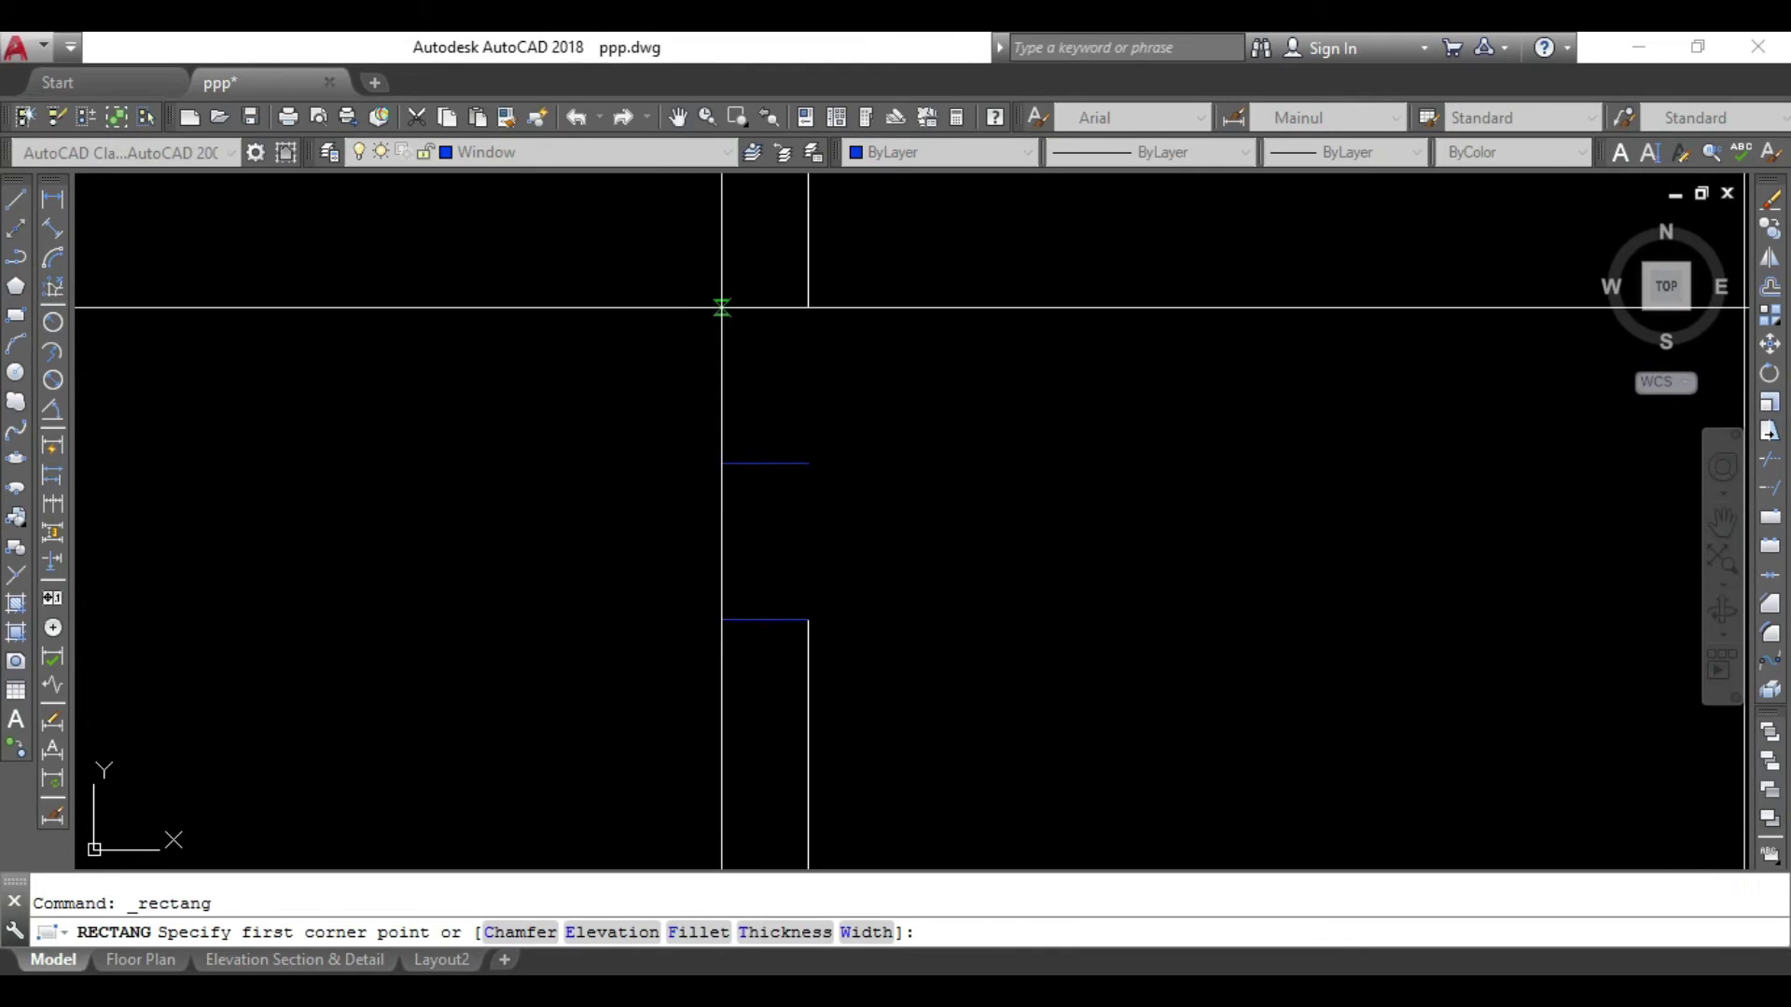
left_click(721, 308)
left_click(808, 619)
key("Escape")
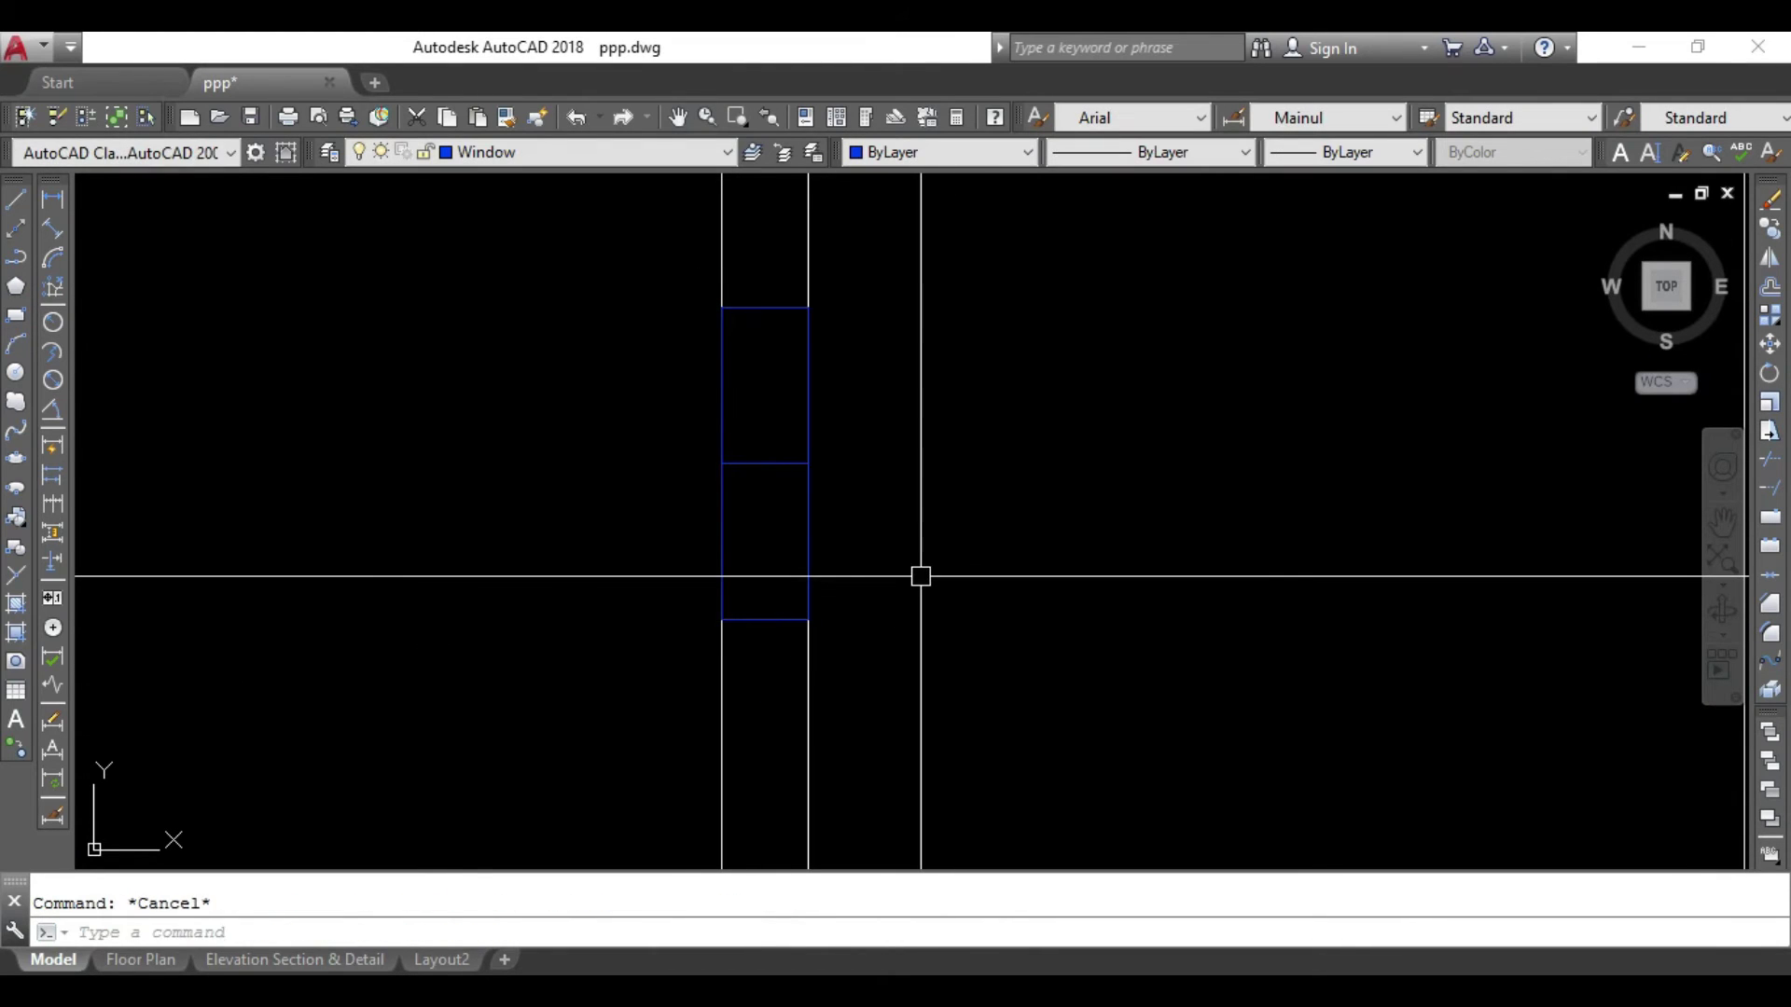
type("o")
Try a 1-unit inward offset of the rectangle, then delete that inner copy.
key("Return")
type("1")
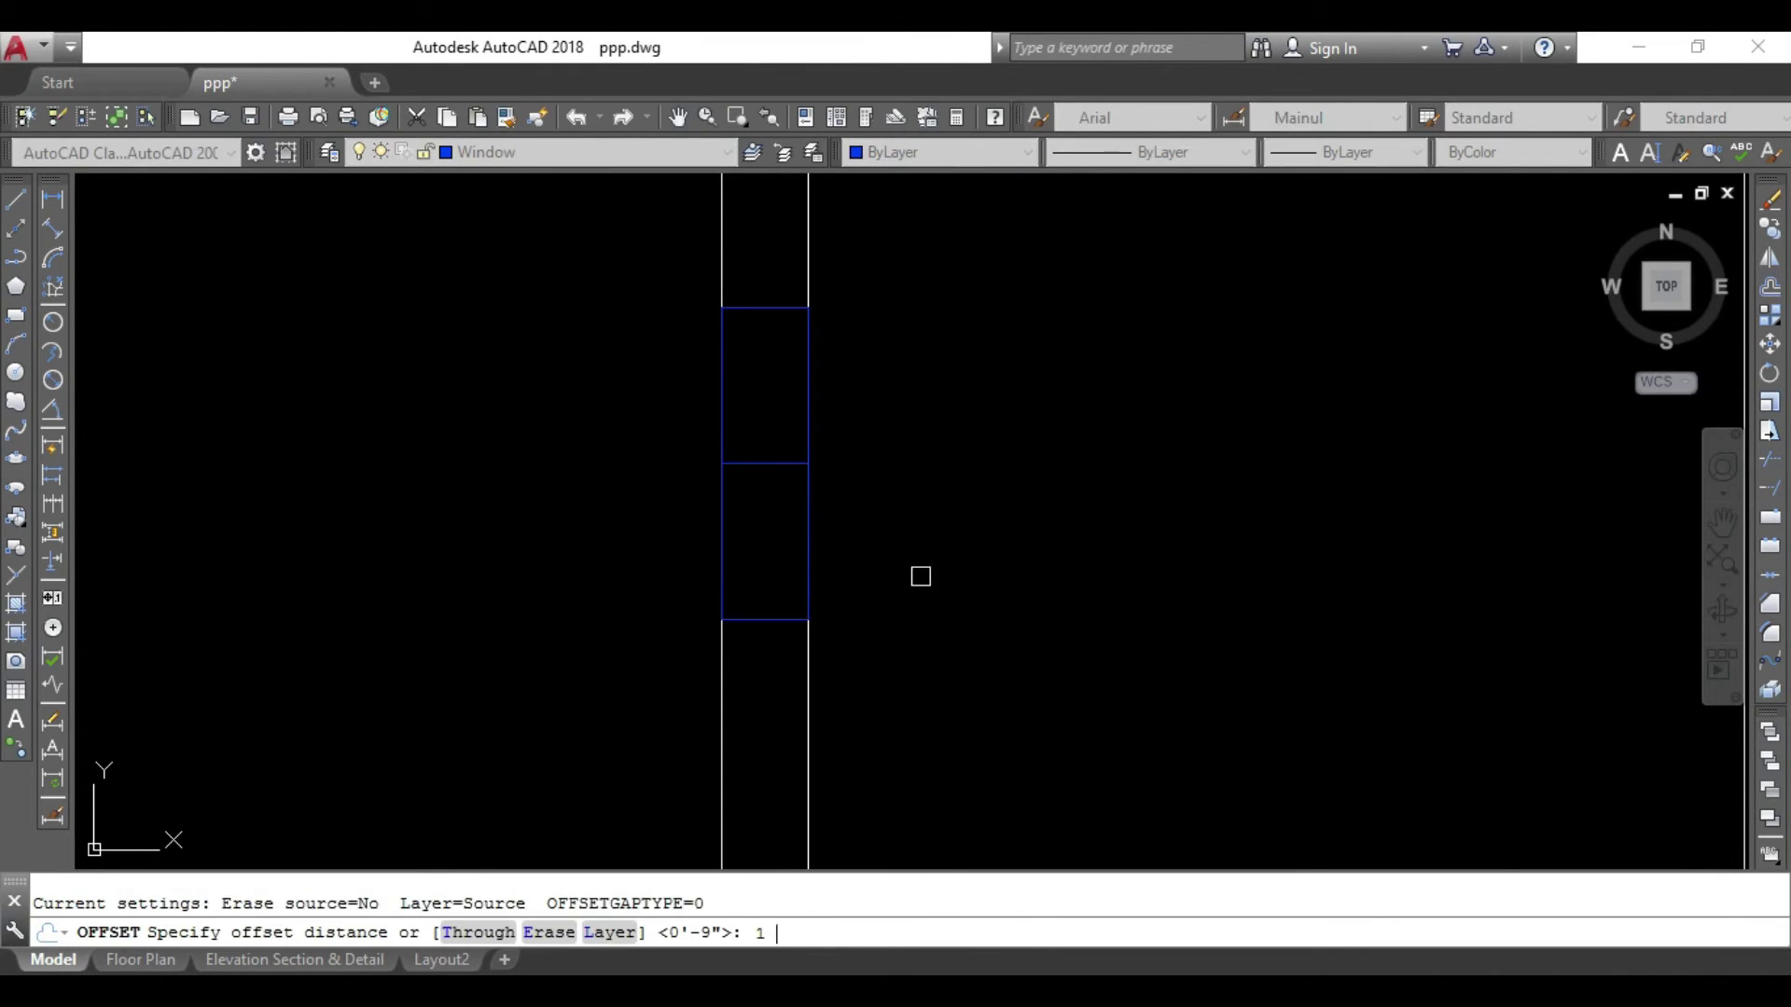
left_click(804, 551)
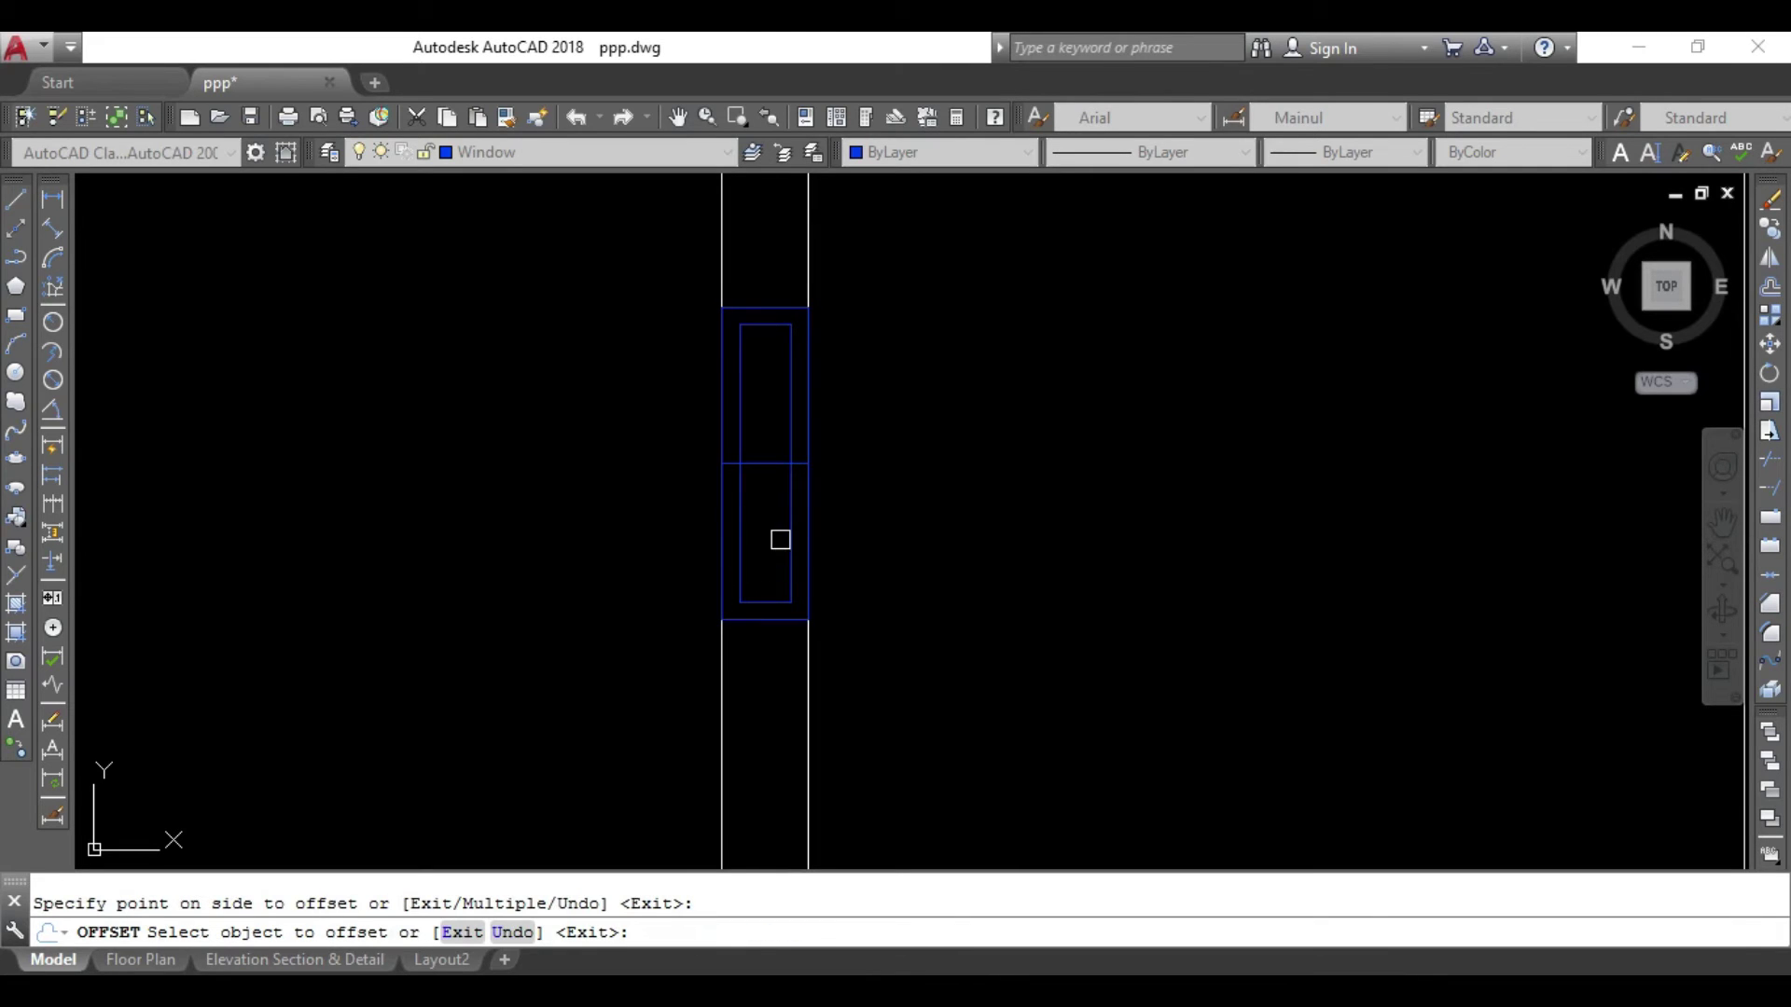
key("Escape")
left_click(790, 543)
key("Delete")
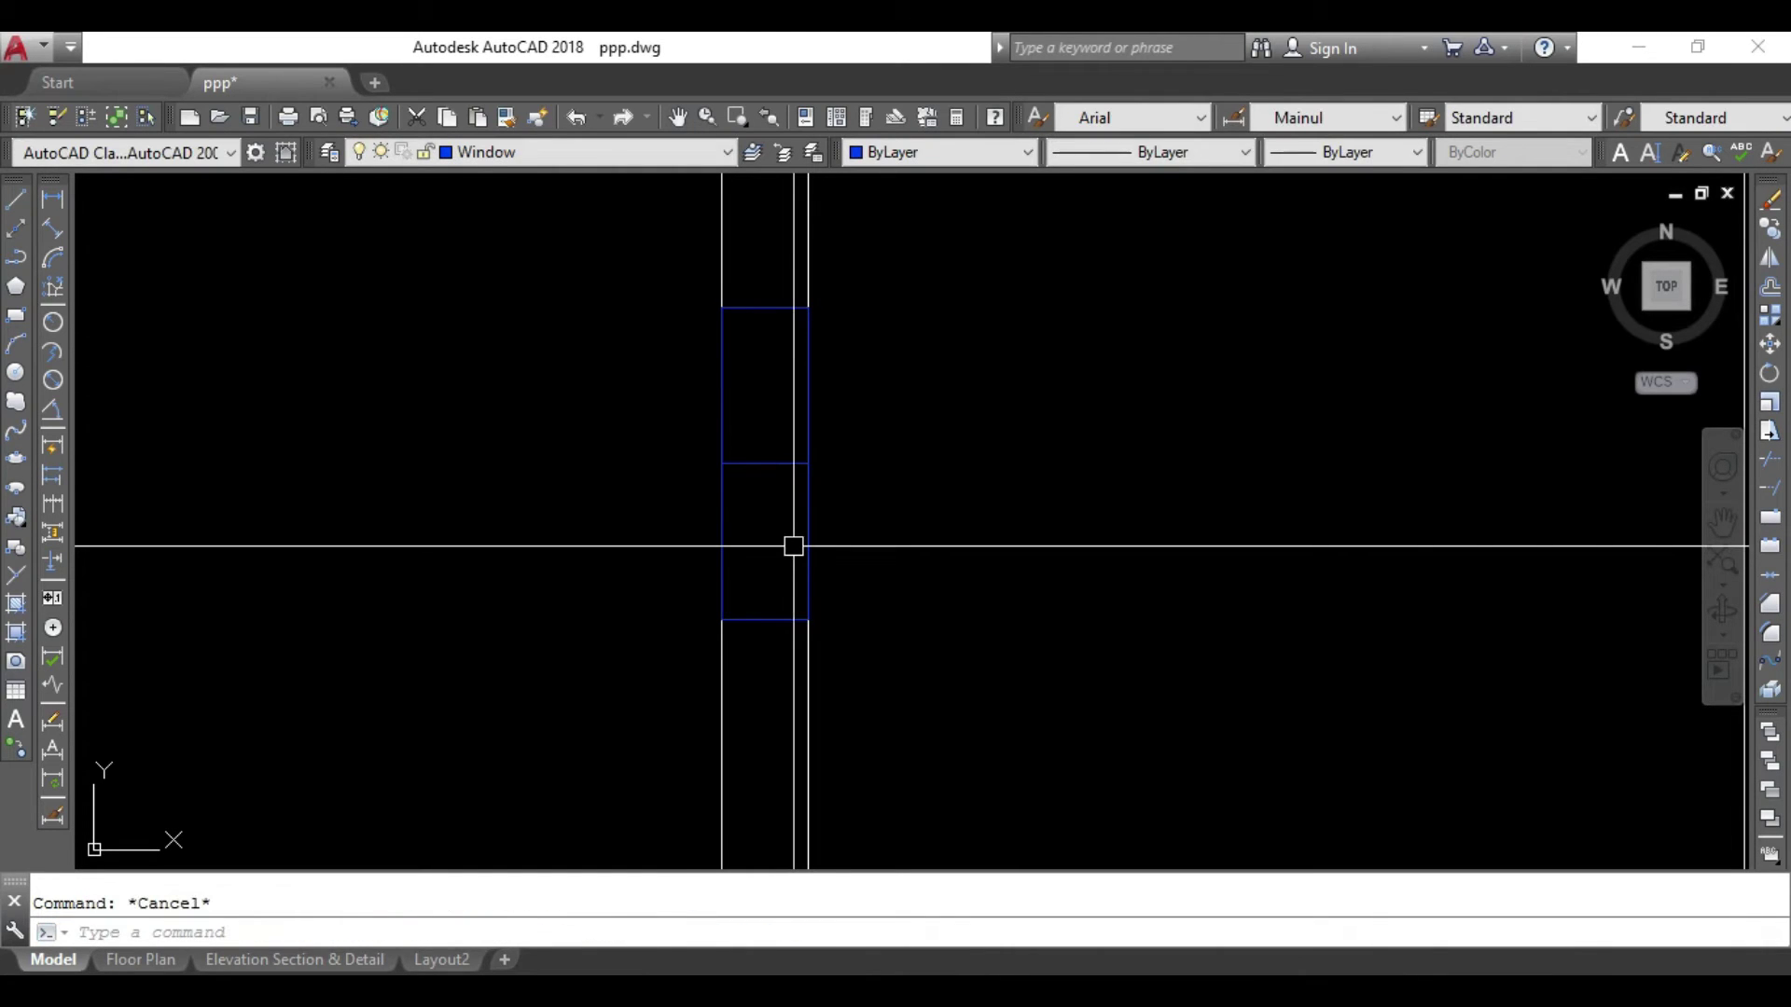
type("o")
Offset the rectangle inward by 1.5 to form the inset outline.
key("Return")
type("1.5")
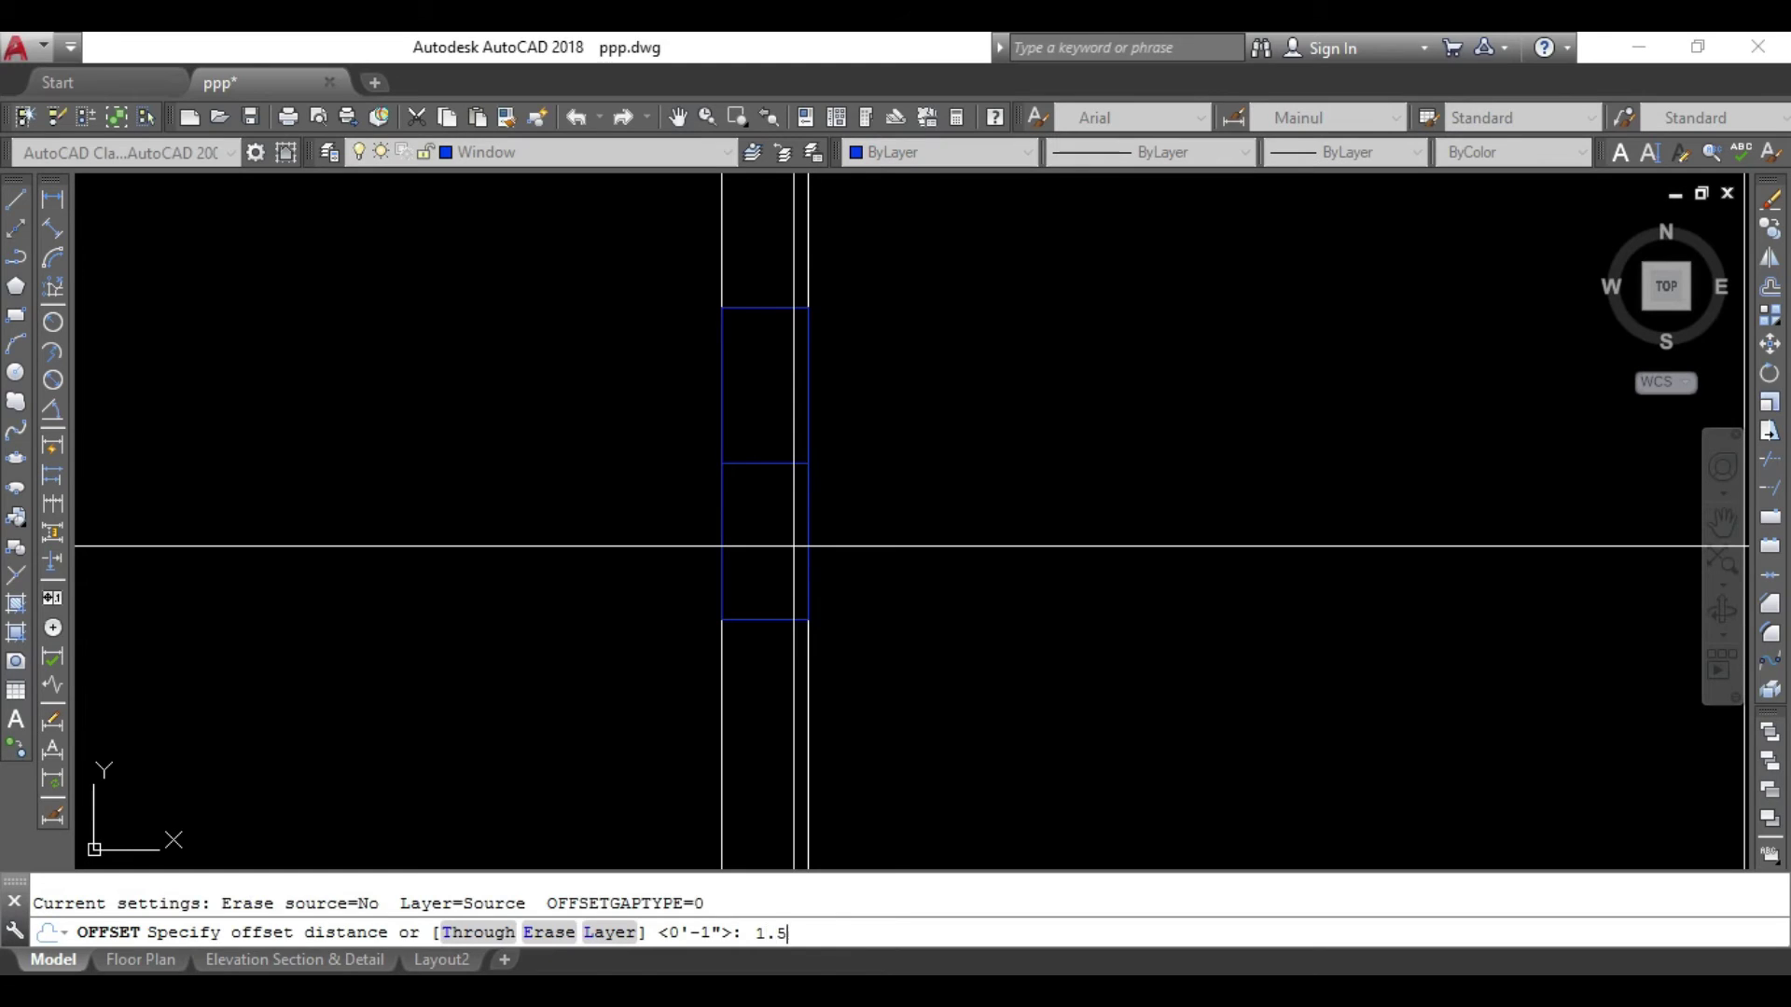
key("Return")
left_click(803, 551)
left_click(760, 524)
key("Escape")
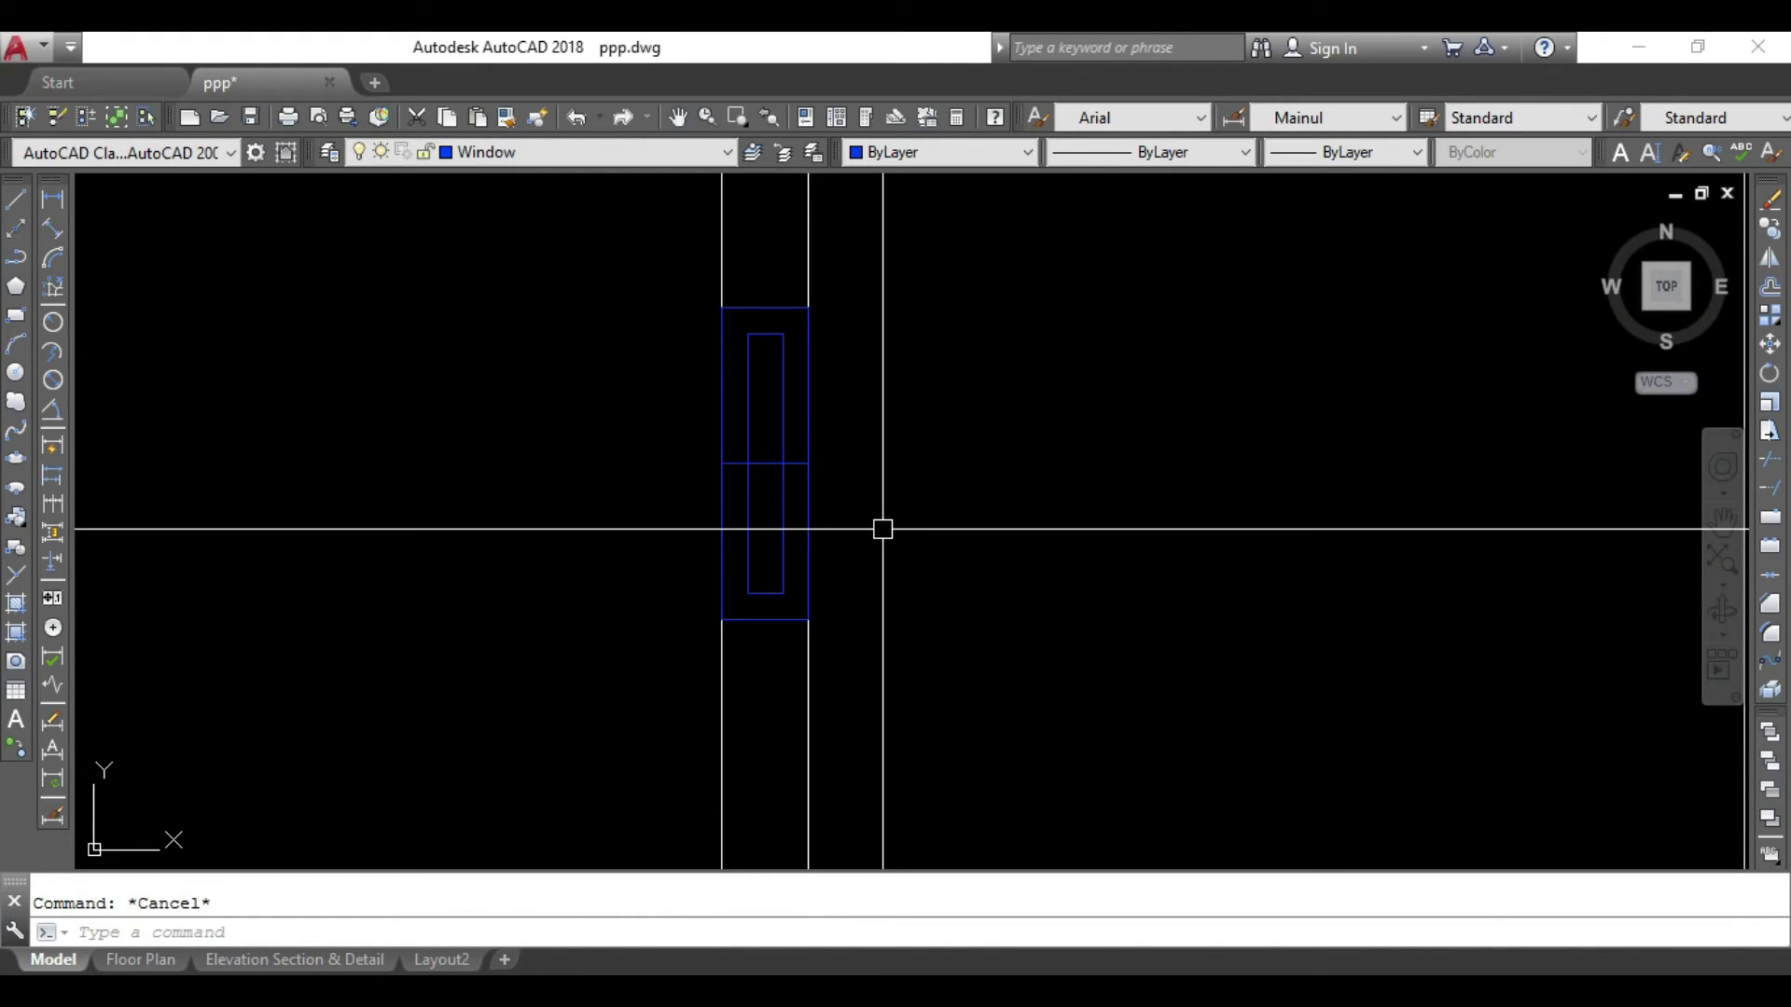
Select the middle dividing line in the window and erase it.
left_click(655, 524)
left_click(1004, 357)
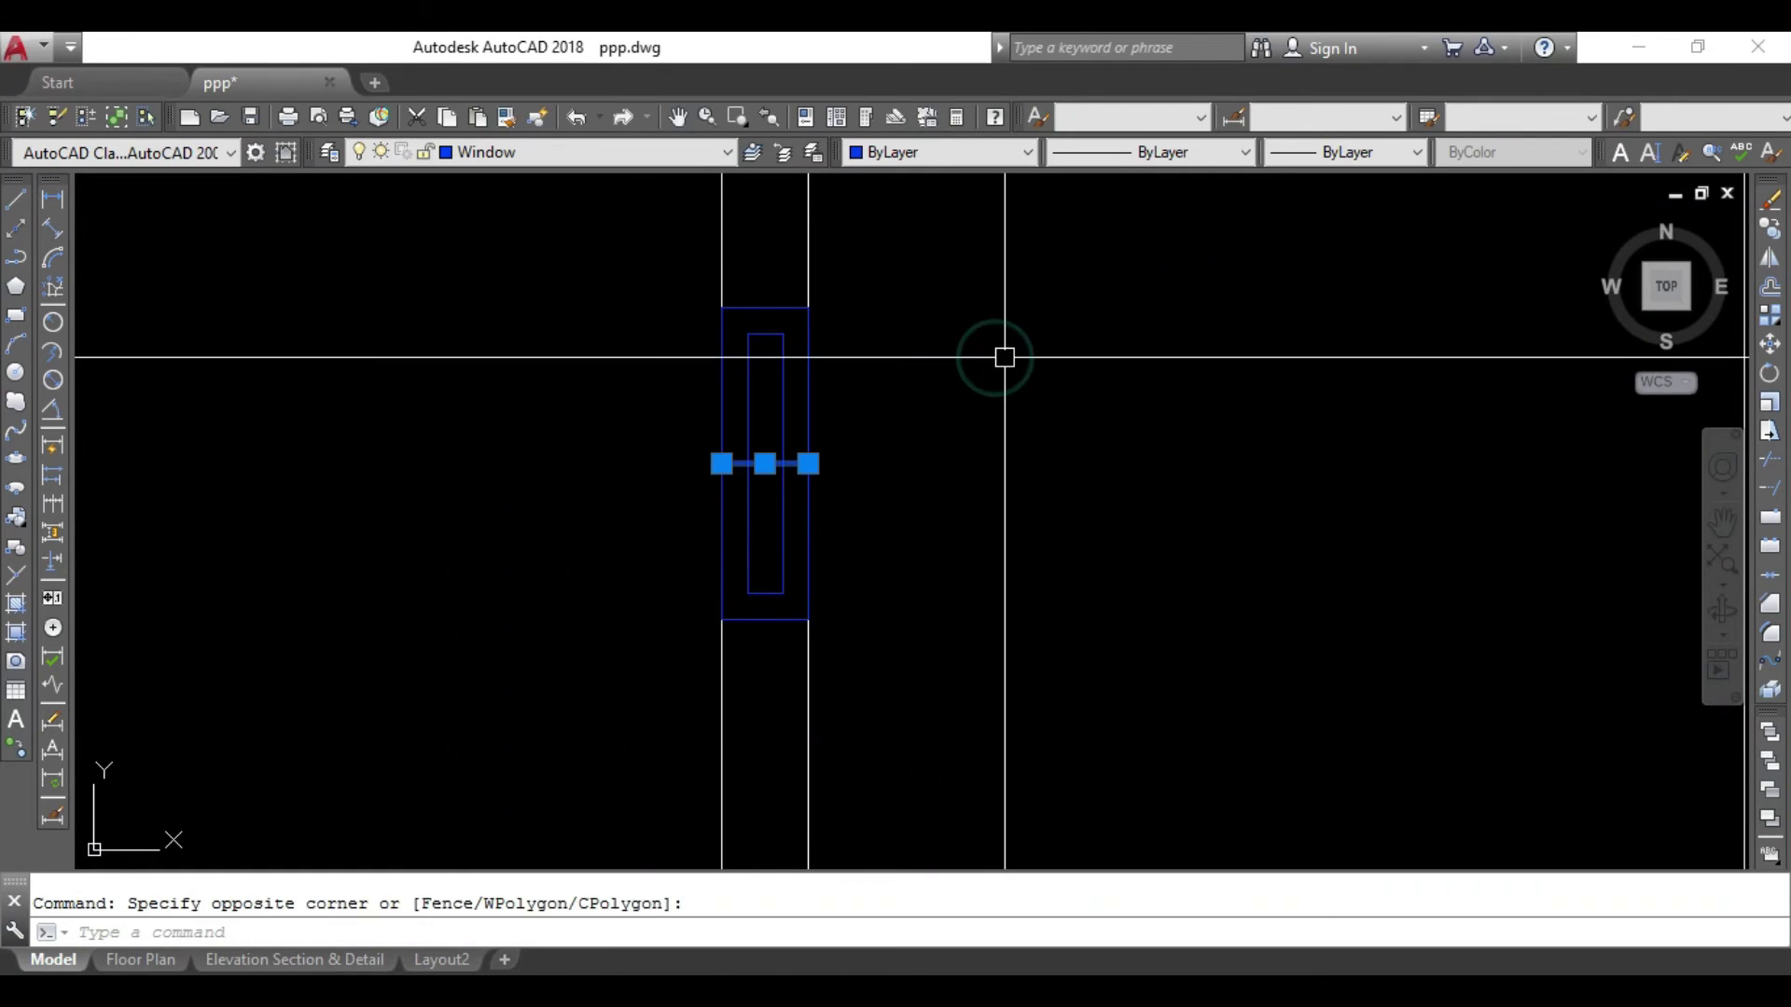
scroll(904, 720, "down", 5)
mouse_move(904, 720)
middle_mouse_down()
mouse_move(860, 572)
mouse_move(816, 728)
middle_mouse_up()
left_click(916, 444)
left_click(853, 418)
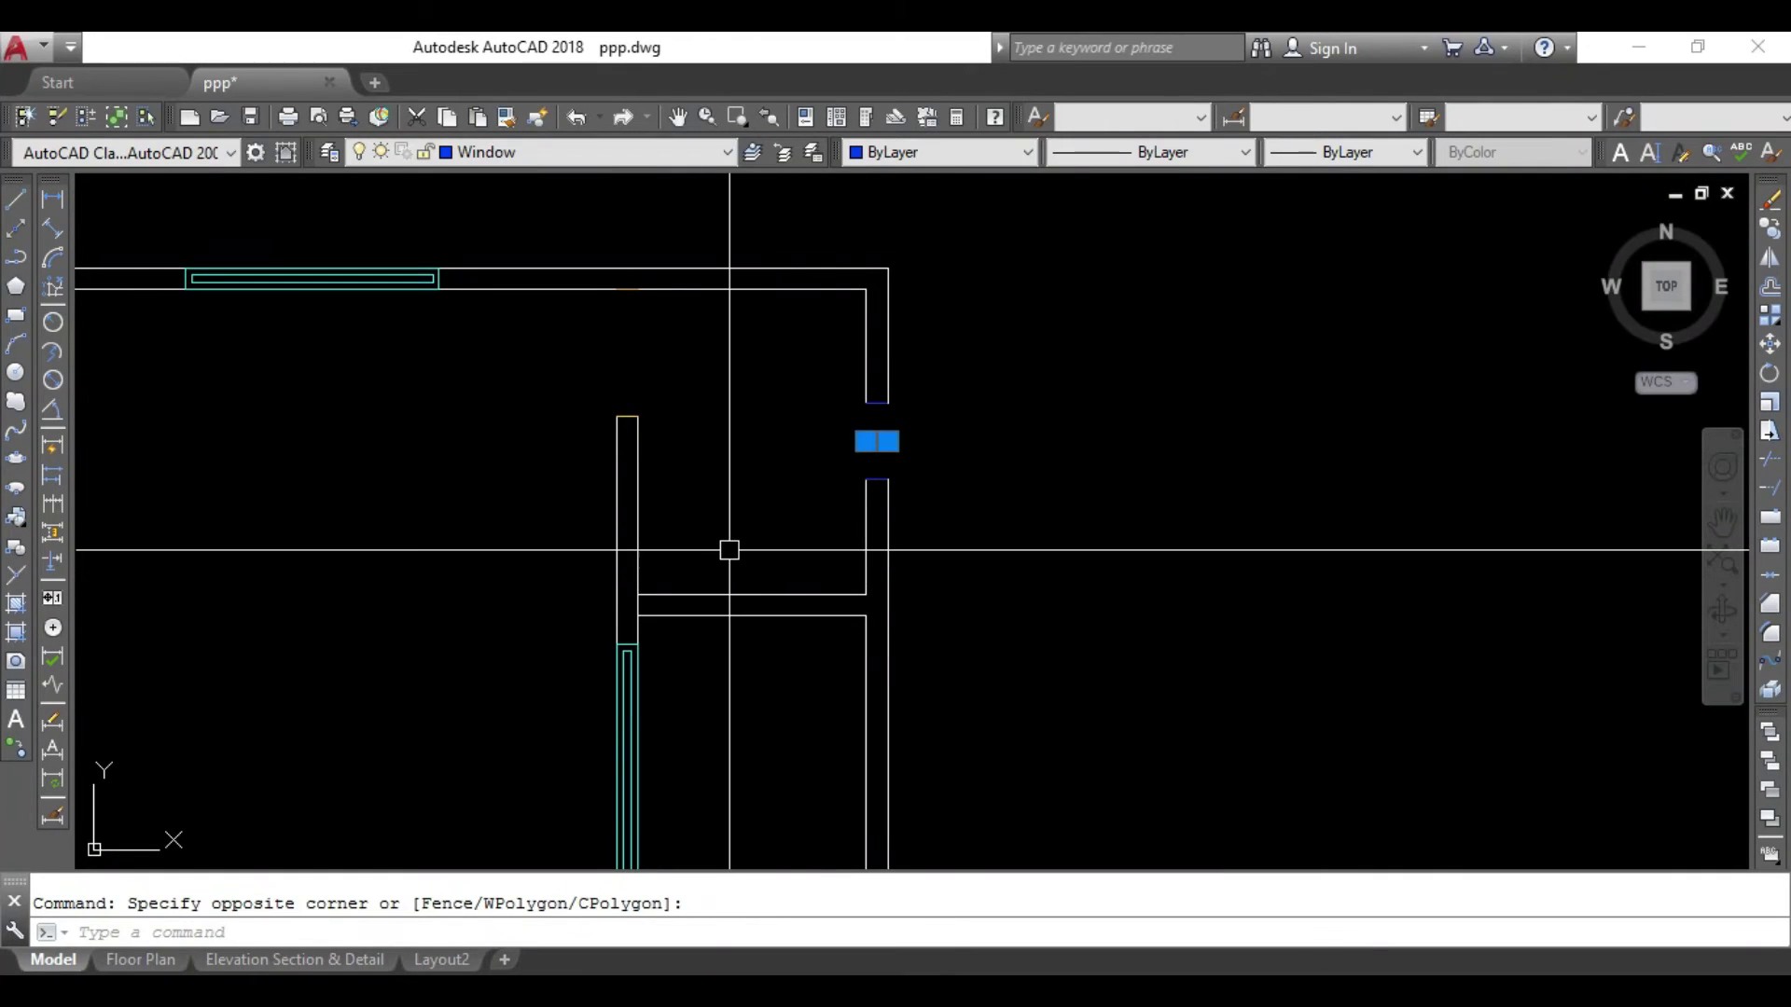
key("Delete")
scroll(729, 550, "down", 4)
scroll(808, 512, "up", 3)
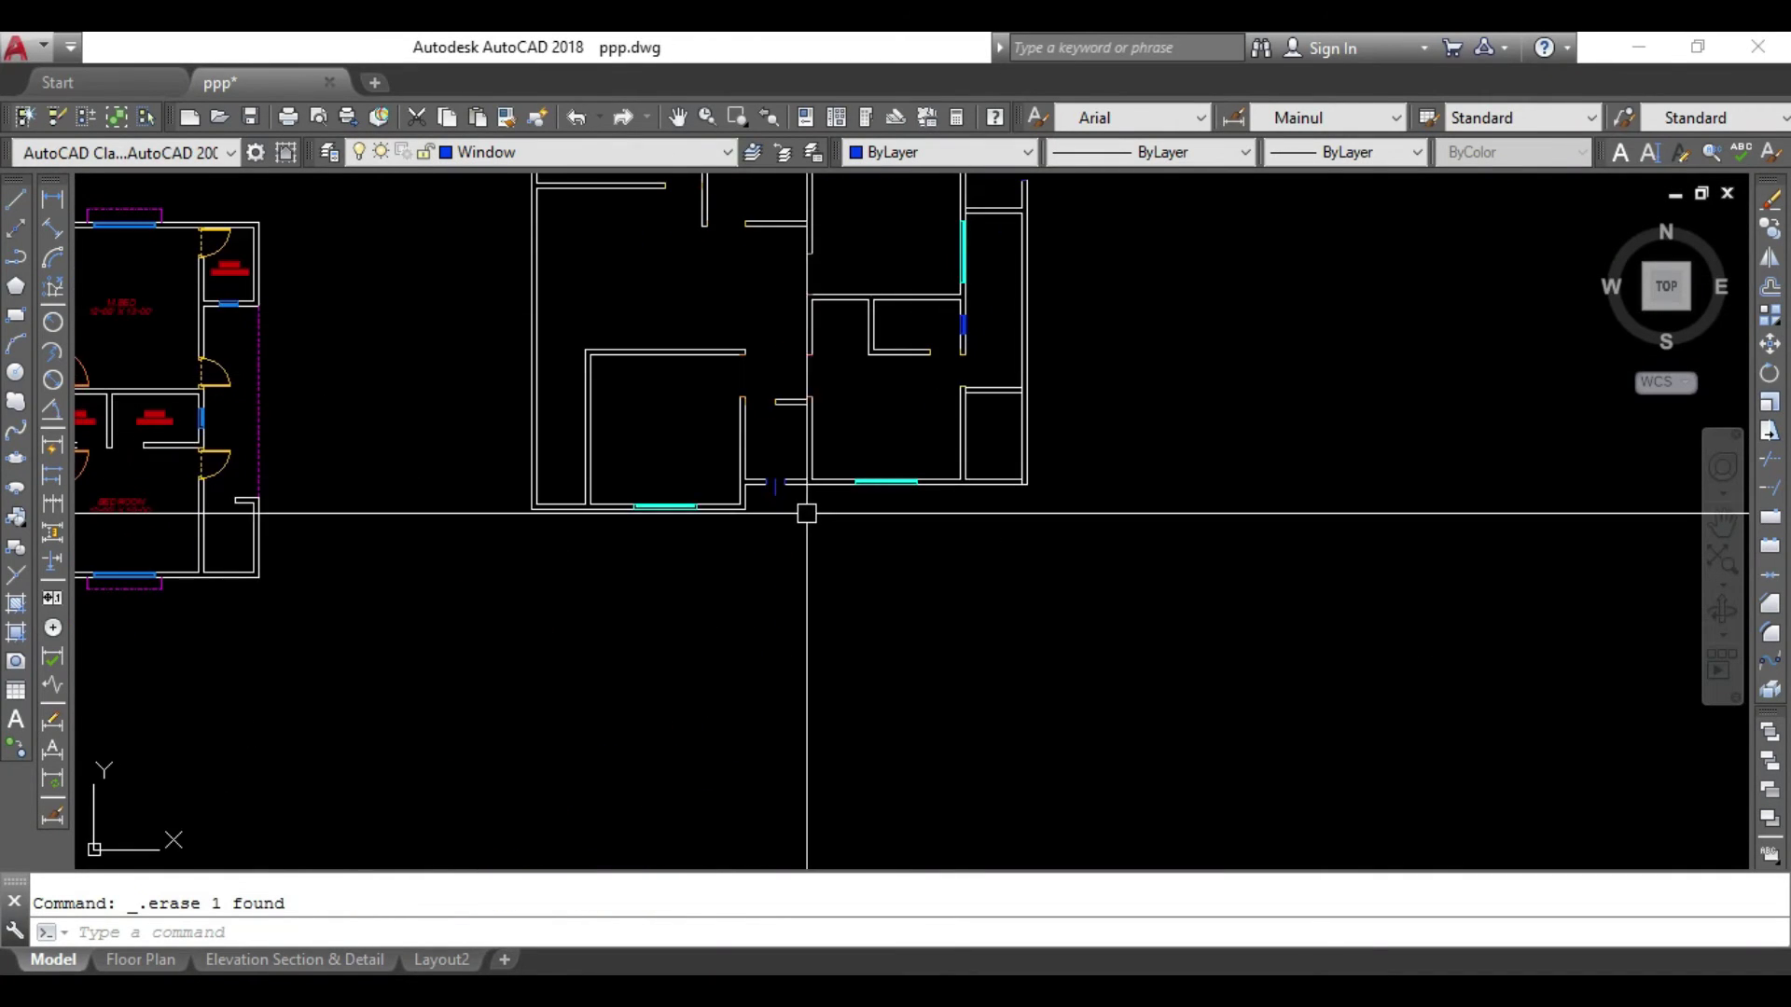
scroll(644, 388, "up", 3)
Draw a window rectangle across the upper opening.
left_click(588, 370)
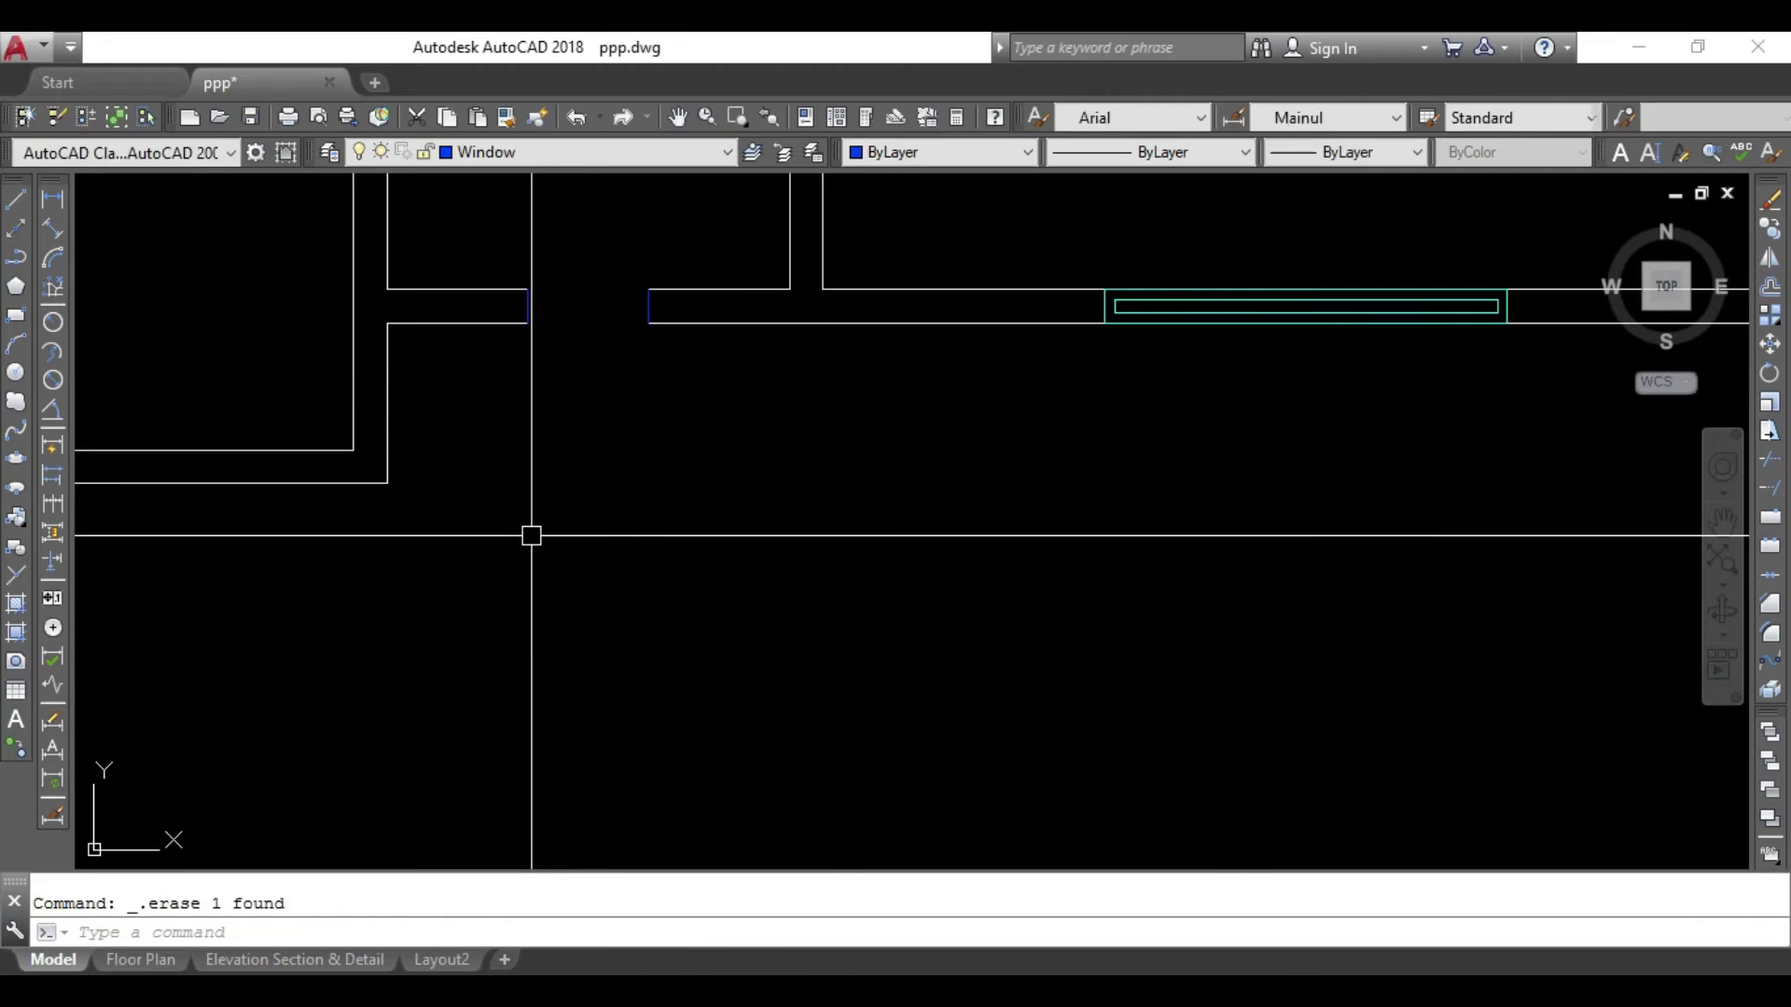
left_click(16, 316)
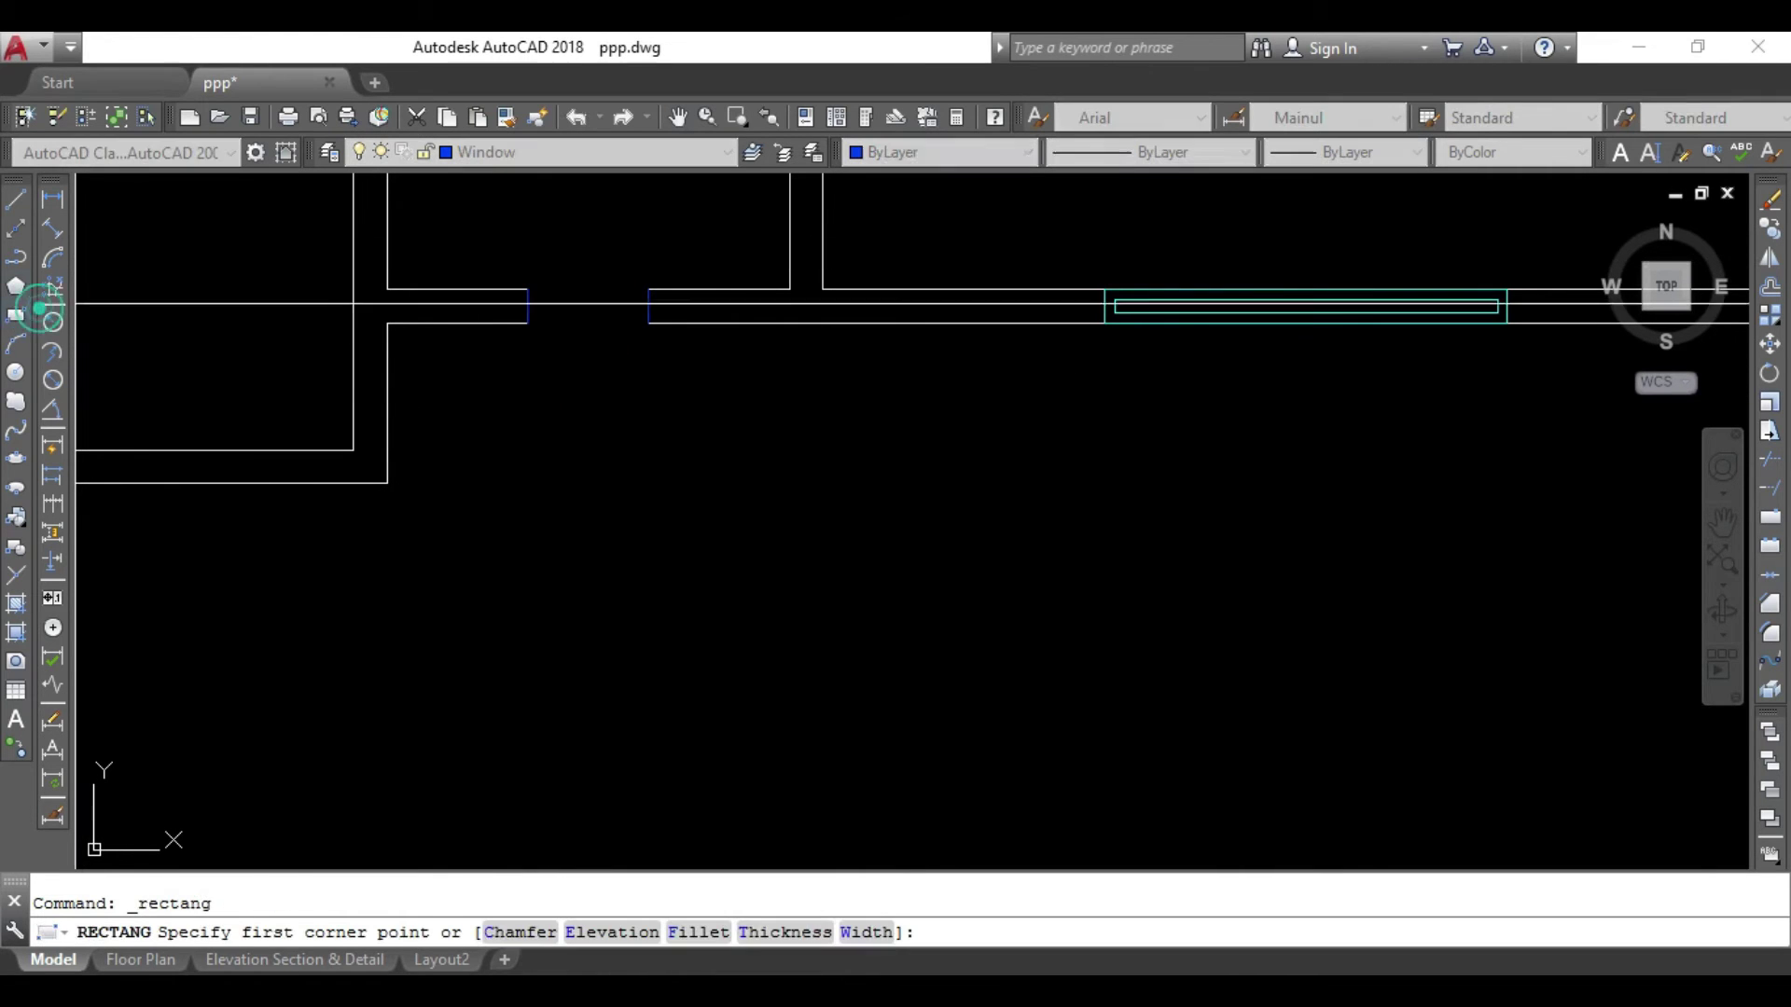
left_click(527, 289)
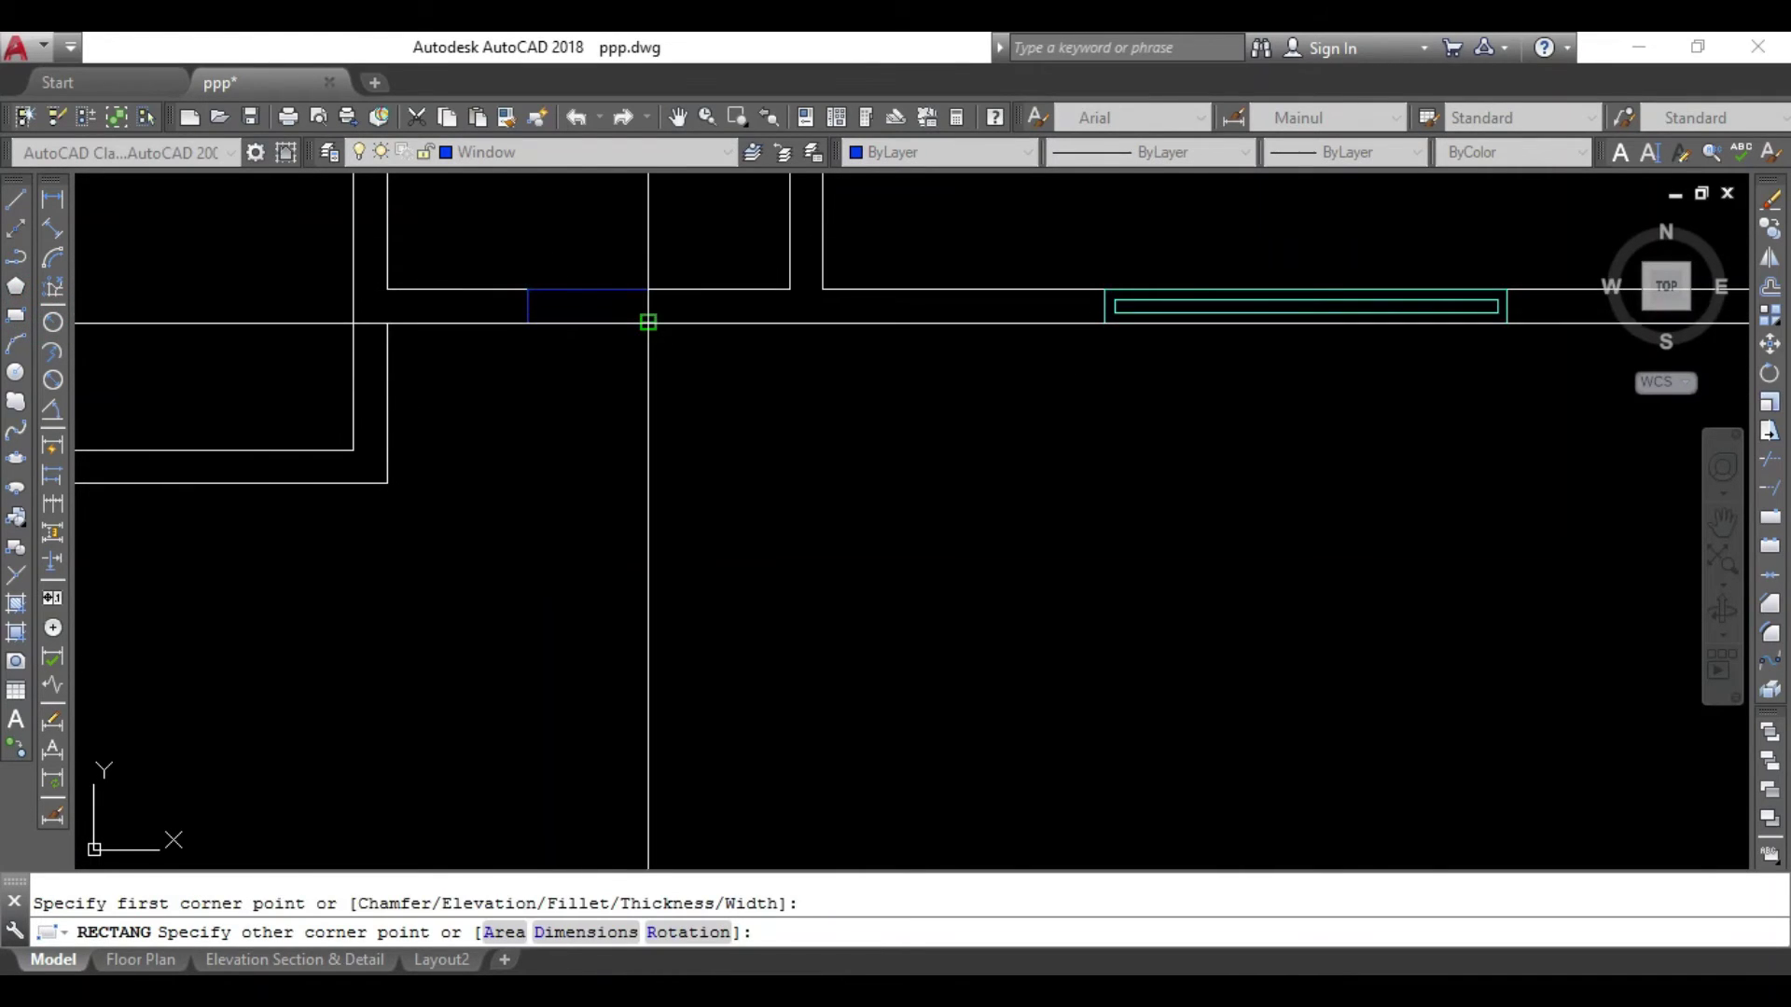
left_click(649, 323)
scroll(883, 419, "down", 5)
middle_click_drag(784, 498, 540, 690)
scroll(675, 563, "down", 2)
scroll(759, 444, "up", 4)
scroll(736, 467, "down", 1)
scroll(741, 411, "up", 4)
middle_click_drag(741, 411, 708, 643)
left_click(711, 432)
Draw a rectangle across the opening in the vertical wall.
key("Return")
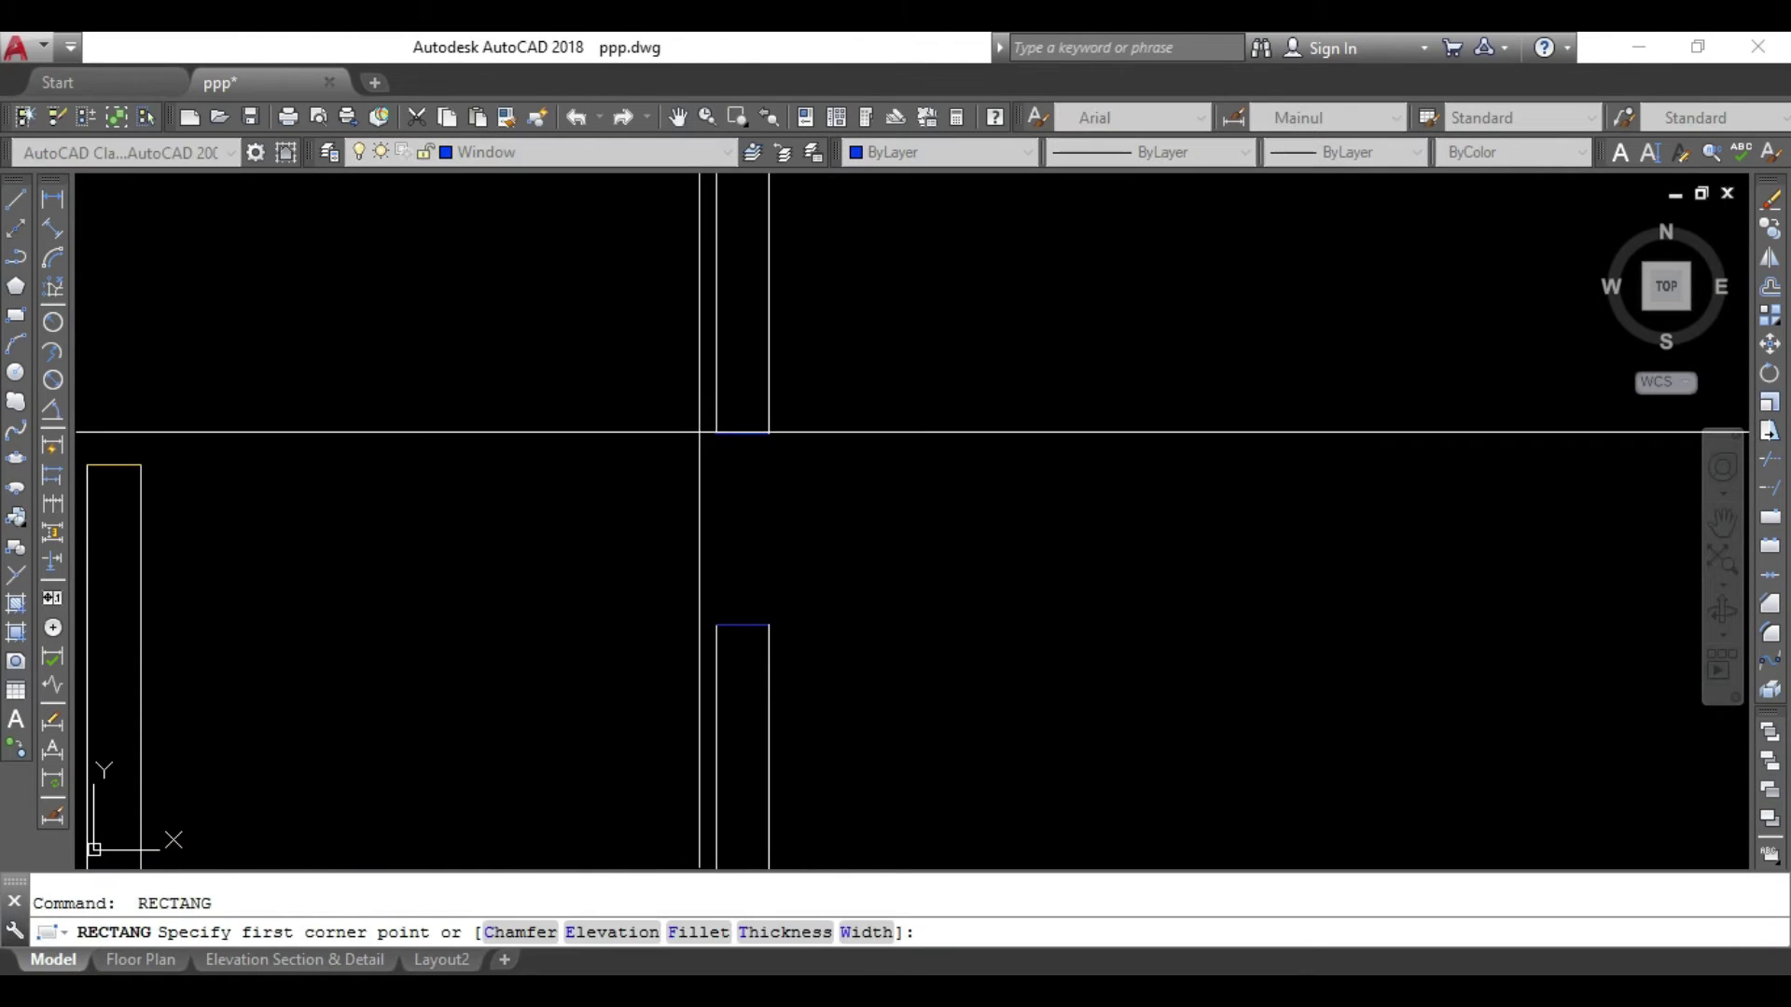
left_click(716, 430)
left_click(768, 625)
key("Escape")
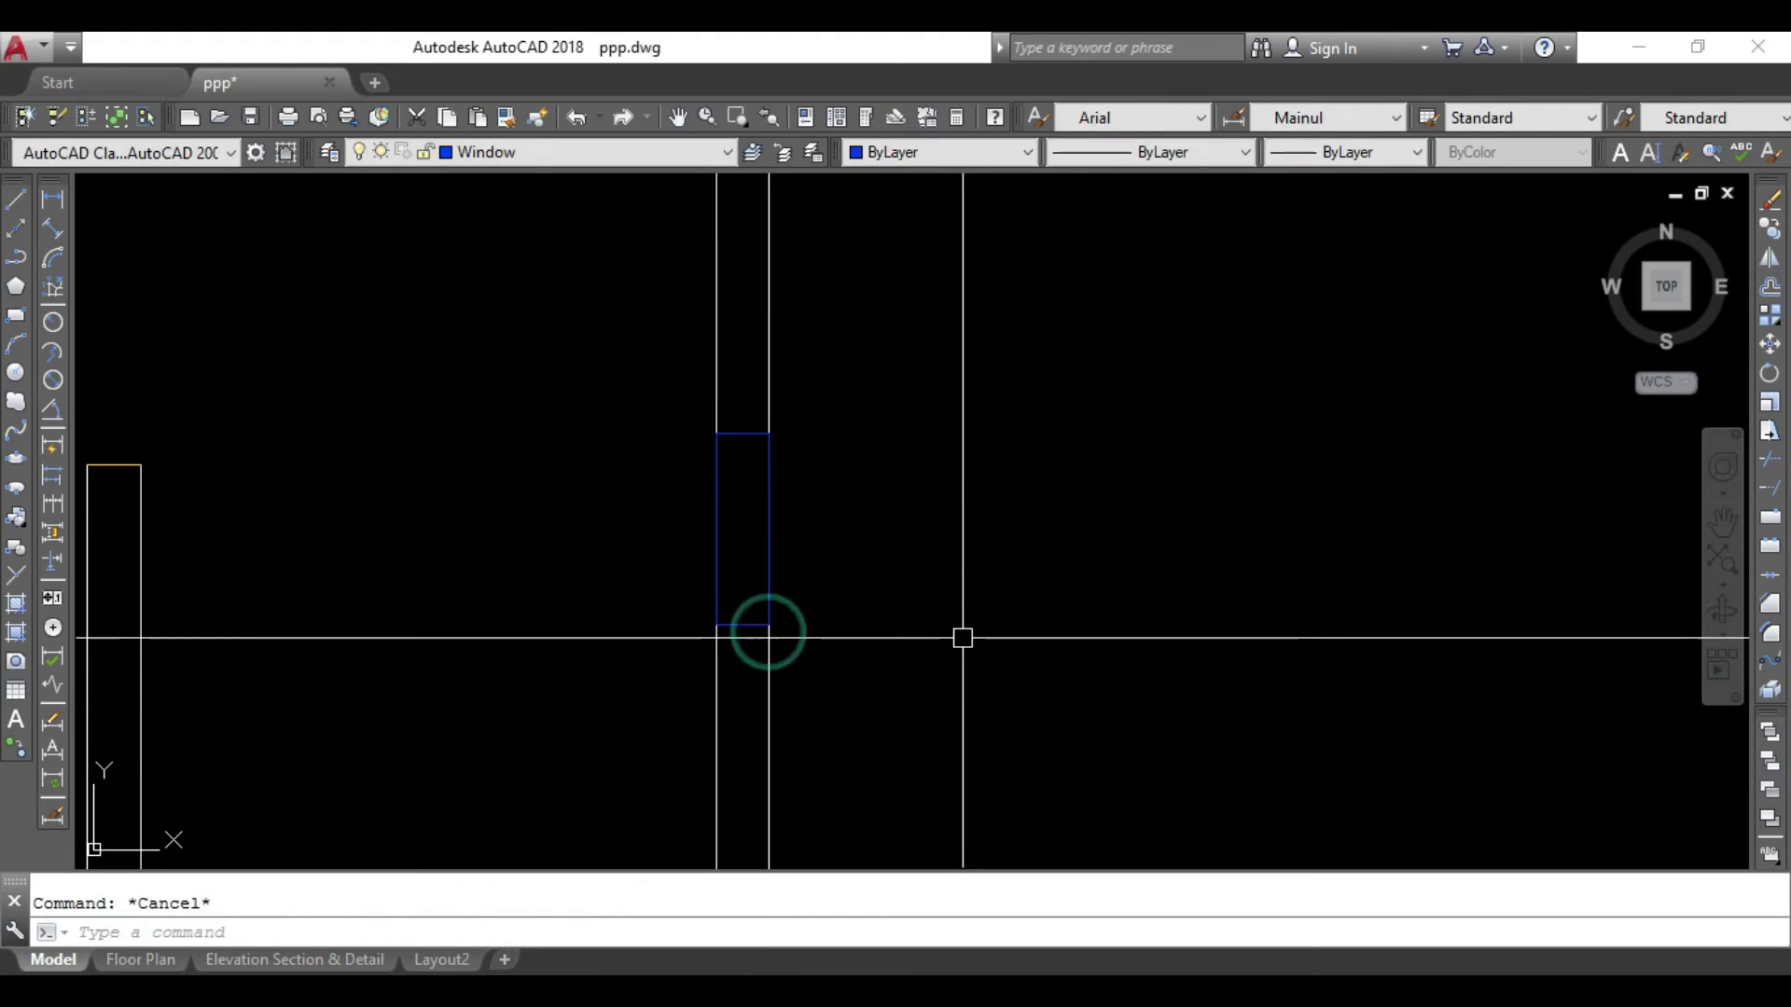
type("o")
Offset the new rectangle inward by 1 1/2 to make its inset outline.
key("Return")
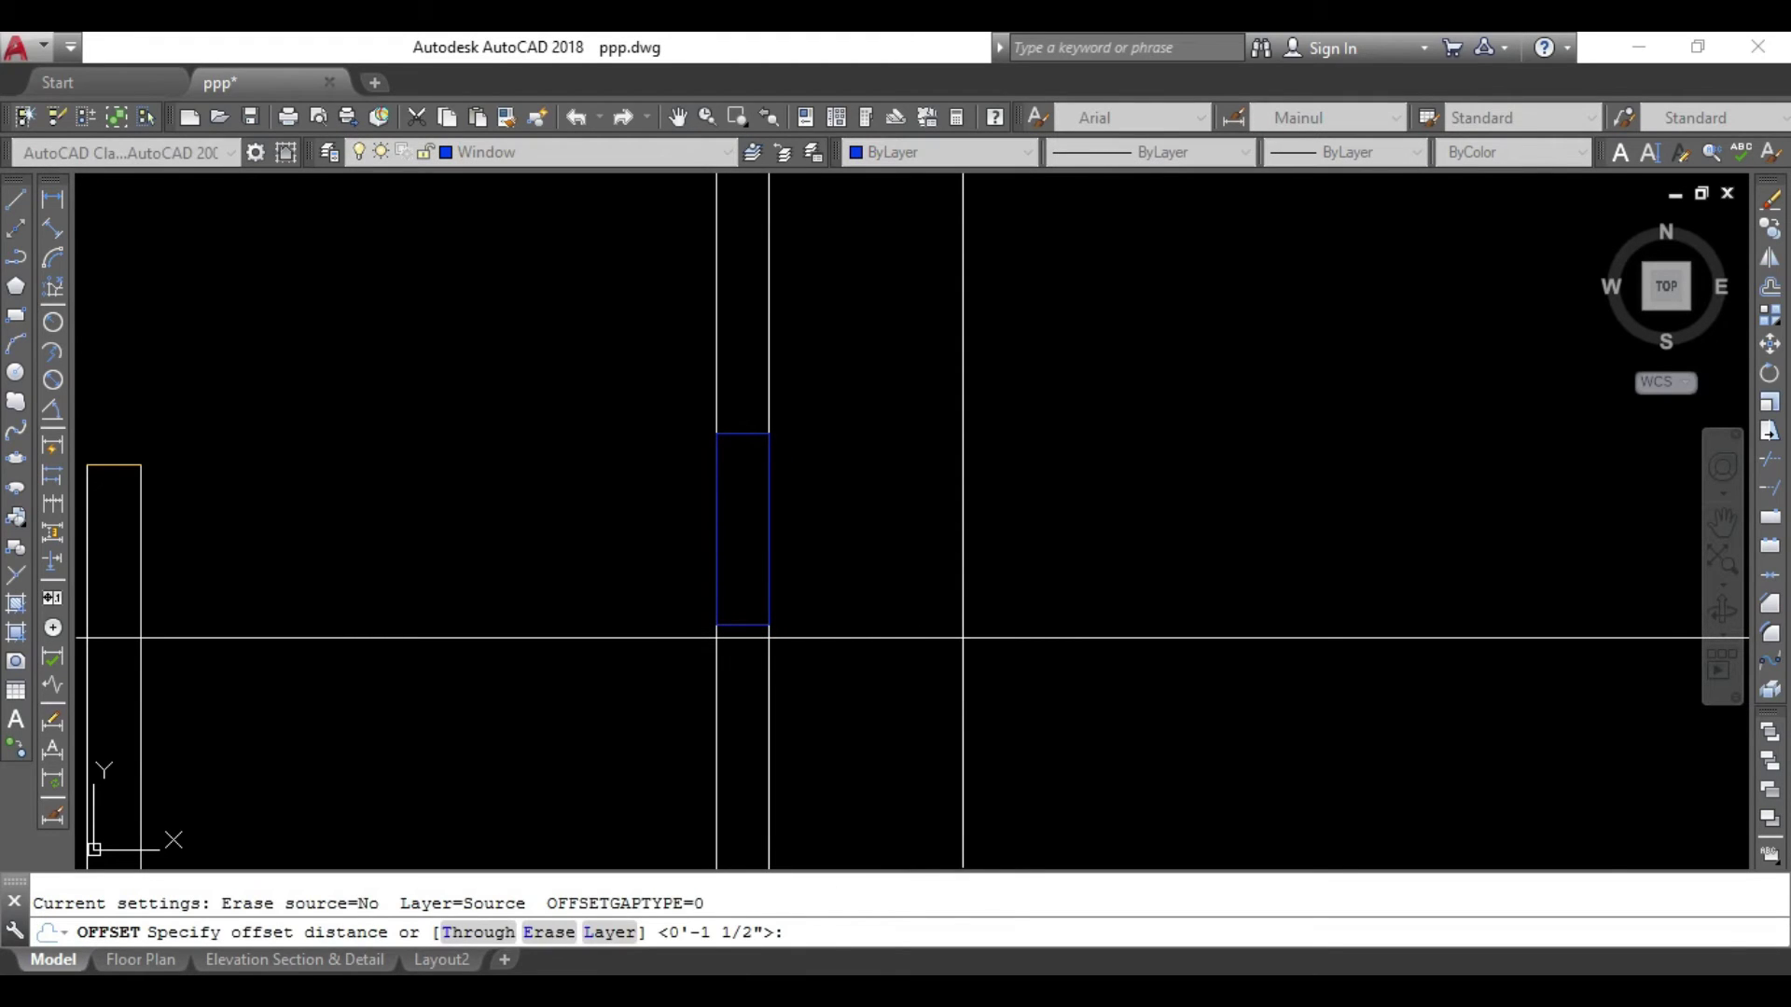
key("Return")
left_click(772, 549)
left_click(739, 512)
Offset the other window's edge inward, then end the offset command.
scroll(740, 512, "down", 5)
scroll(835, 535, "down", 2)
scroll(692, 542, "up", 8)
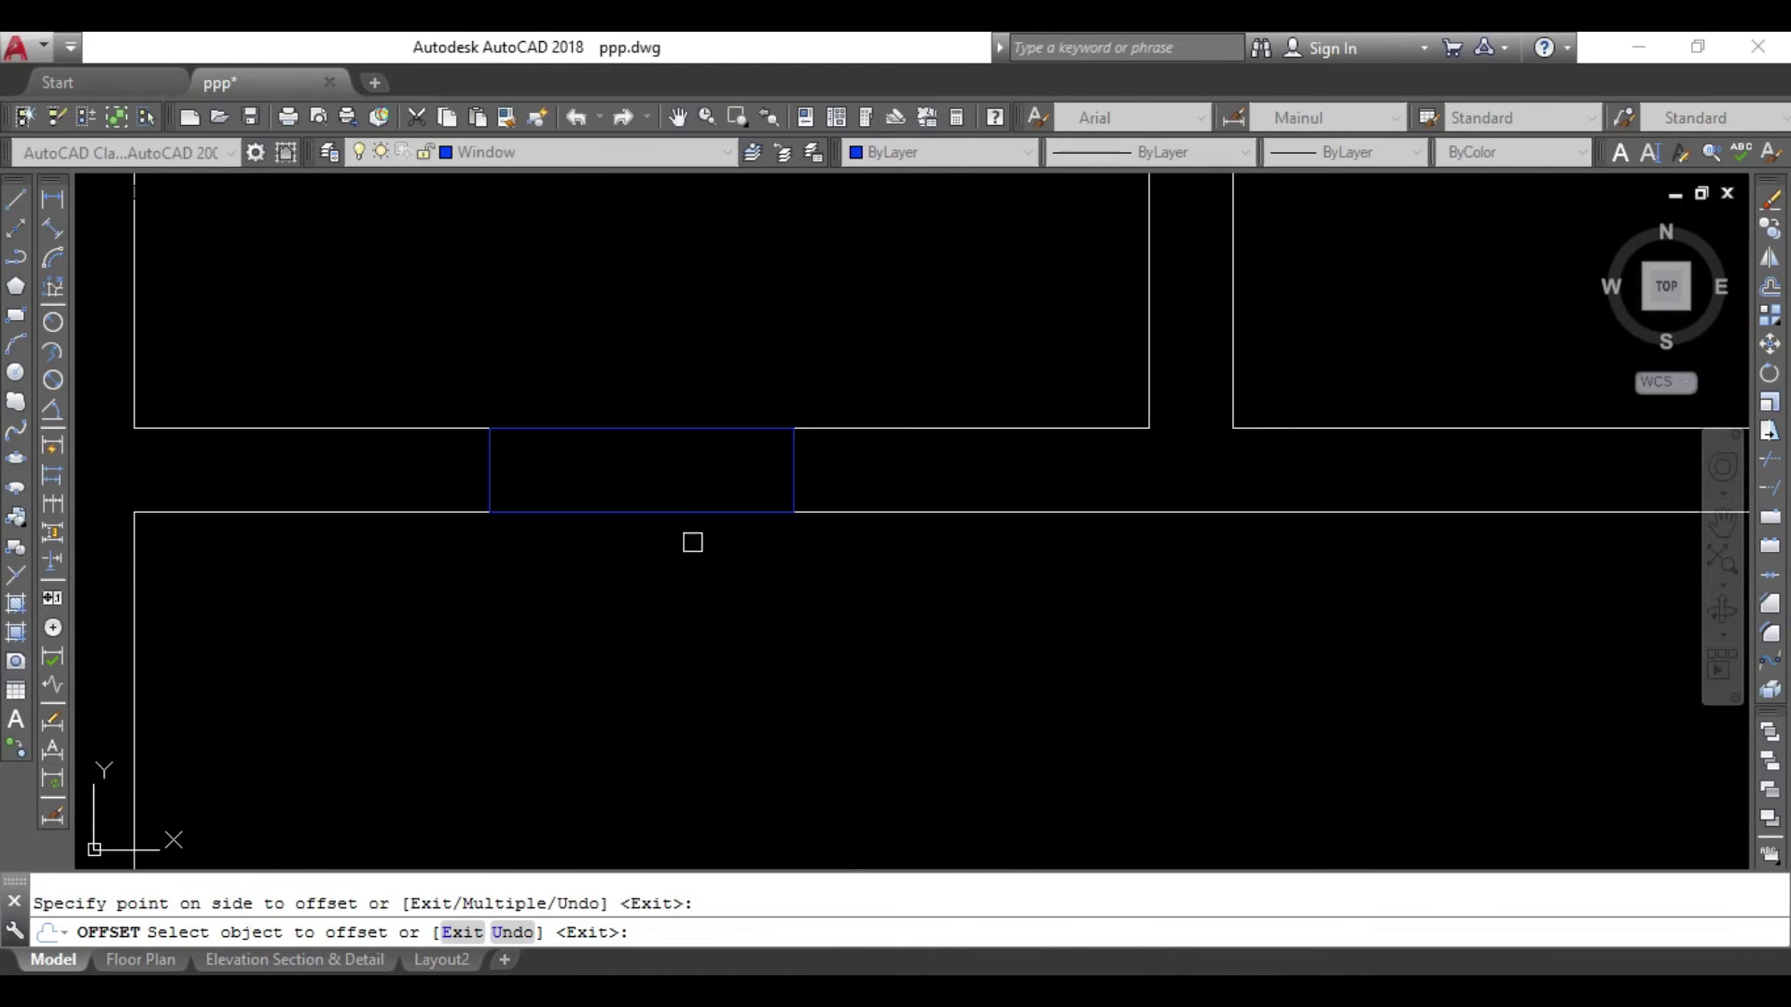
left_click(674, 435)
left_click(660, 476)
scroll(660, 476, "down", 5)
scroll(639, 689, "up", 2)
scroll(639, 689, "down", 4)
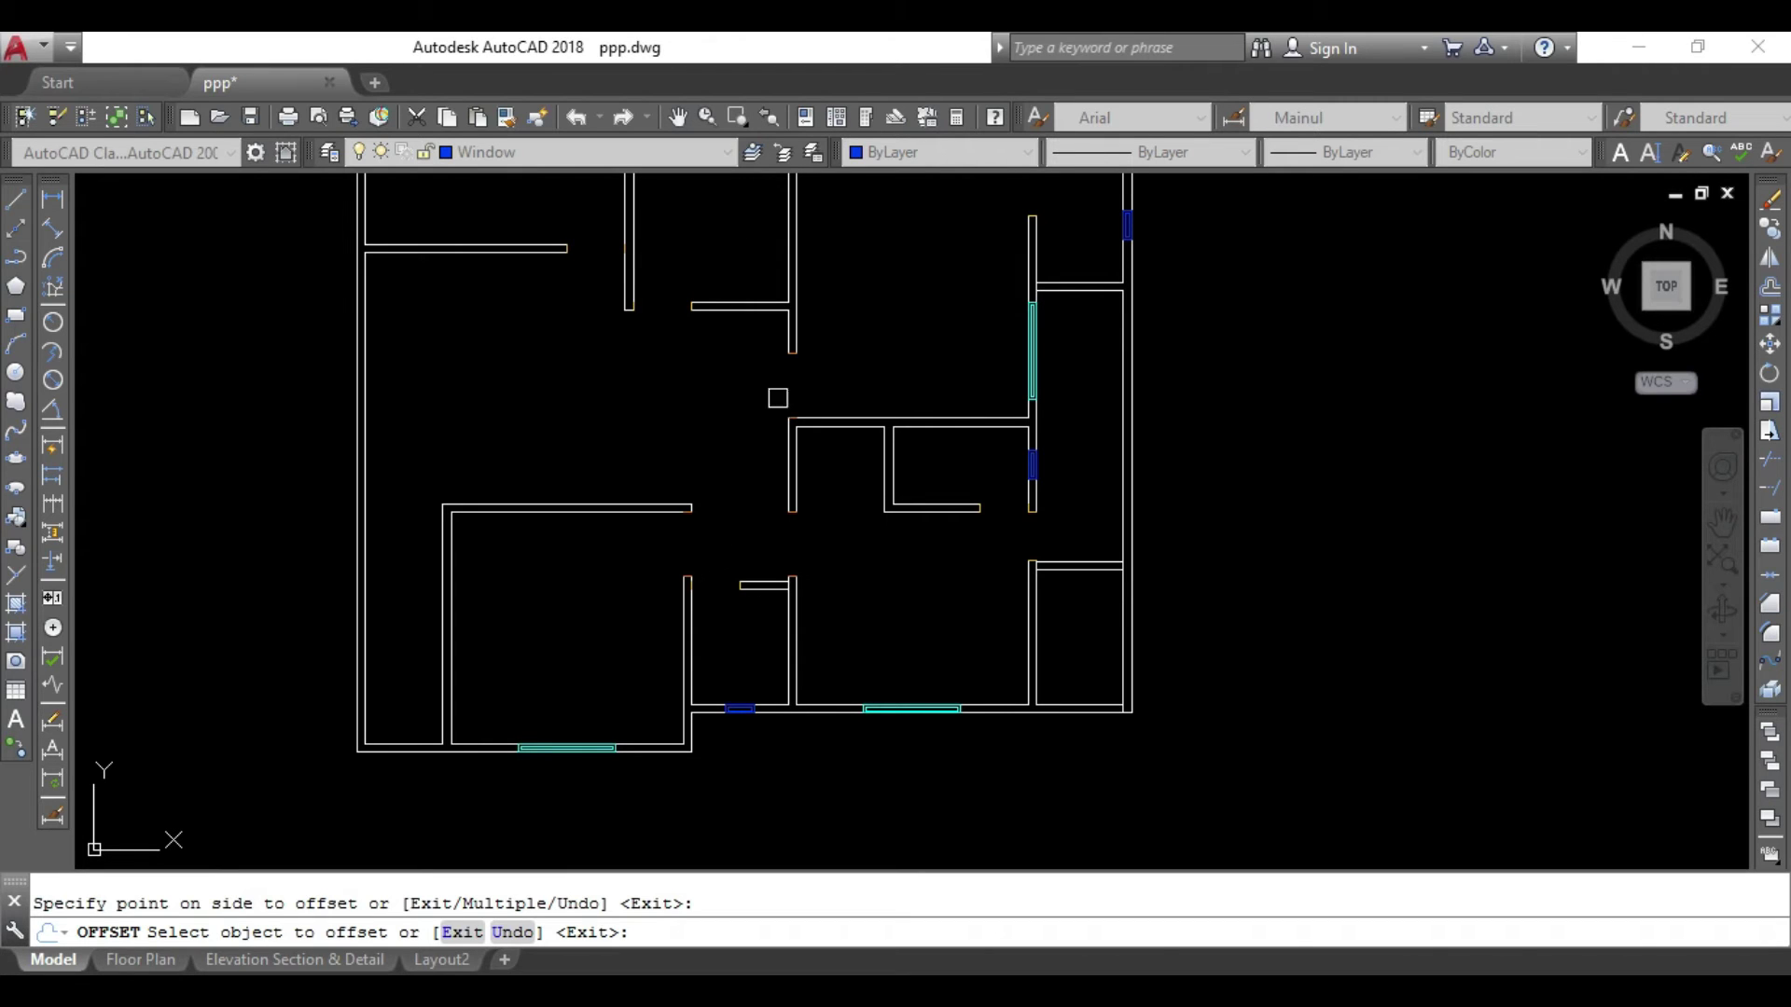
middle_click_drag(732, 451, 692, 537)
key("Escape")
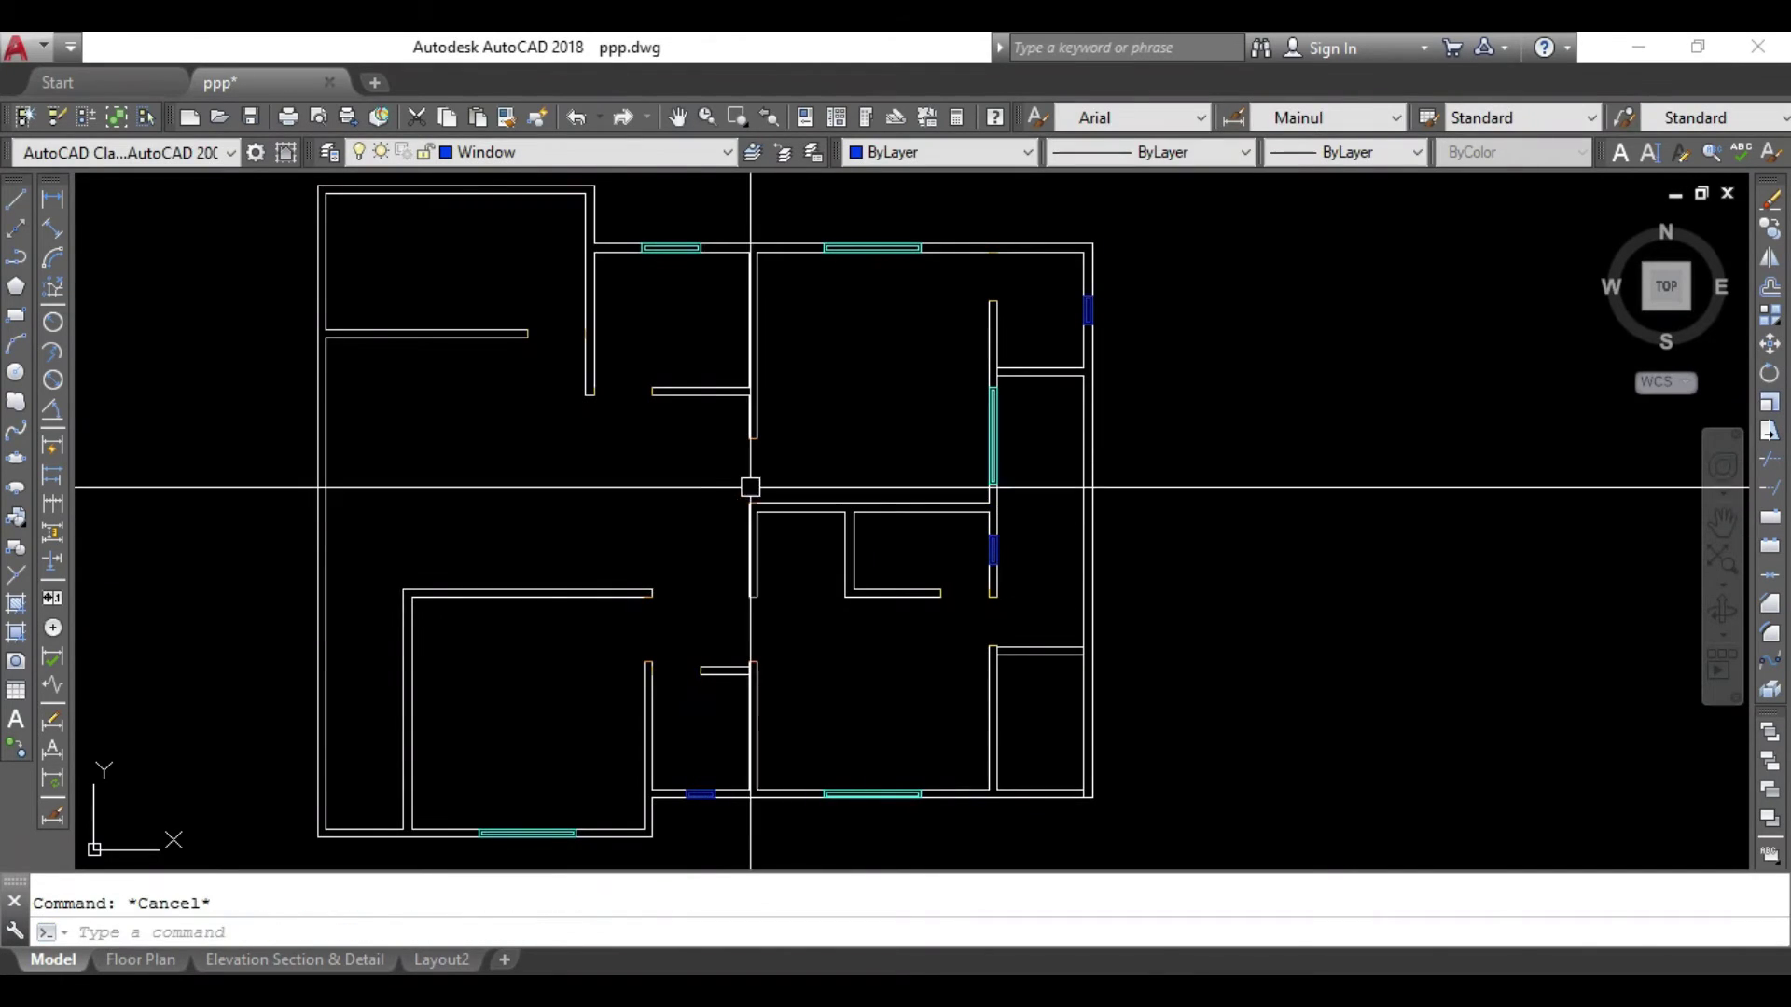
Make D1 the current layer and zoom in on the wall end beside the door opening.
left_click(573, 151)
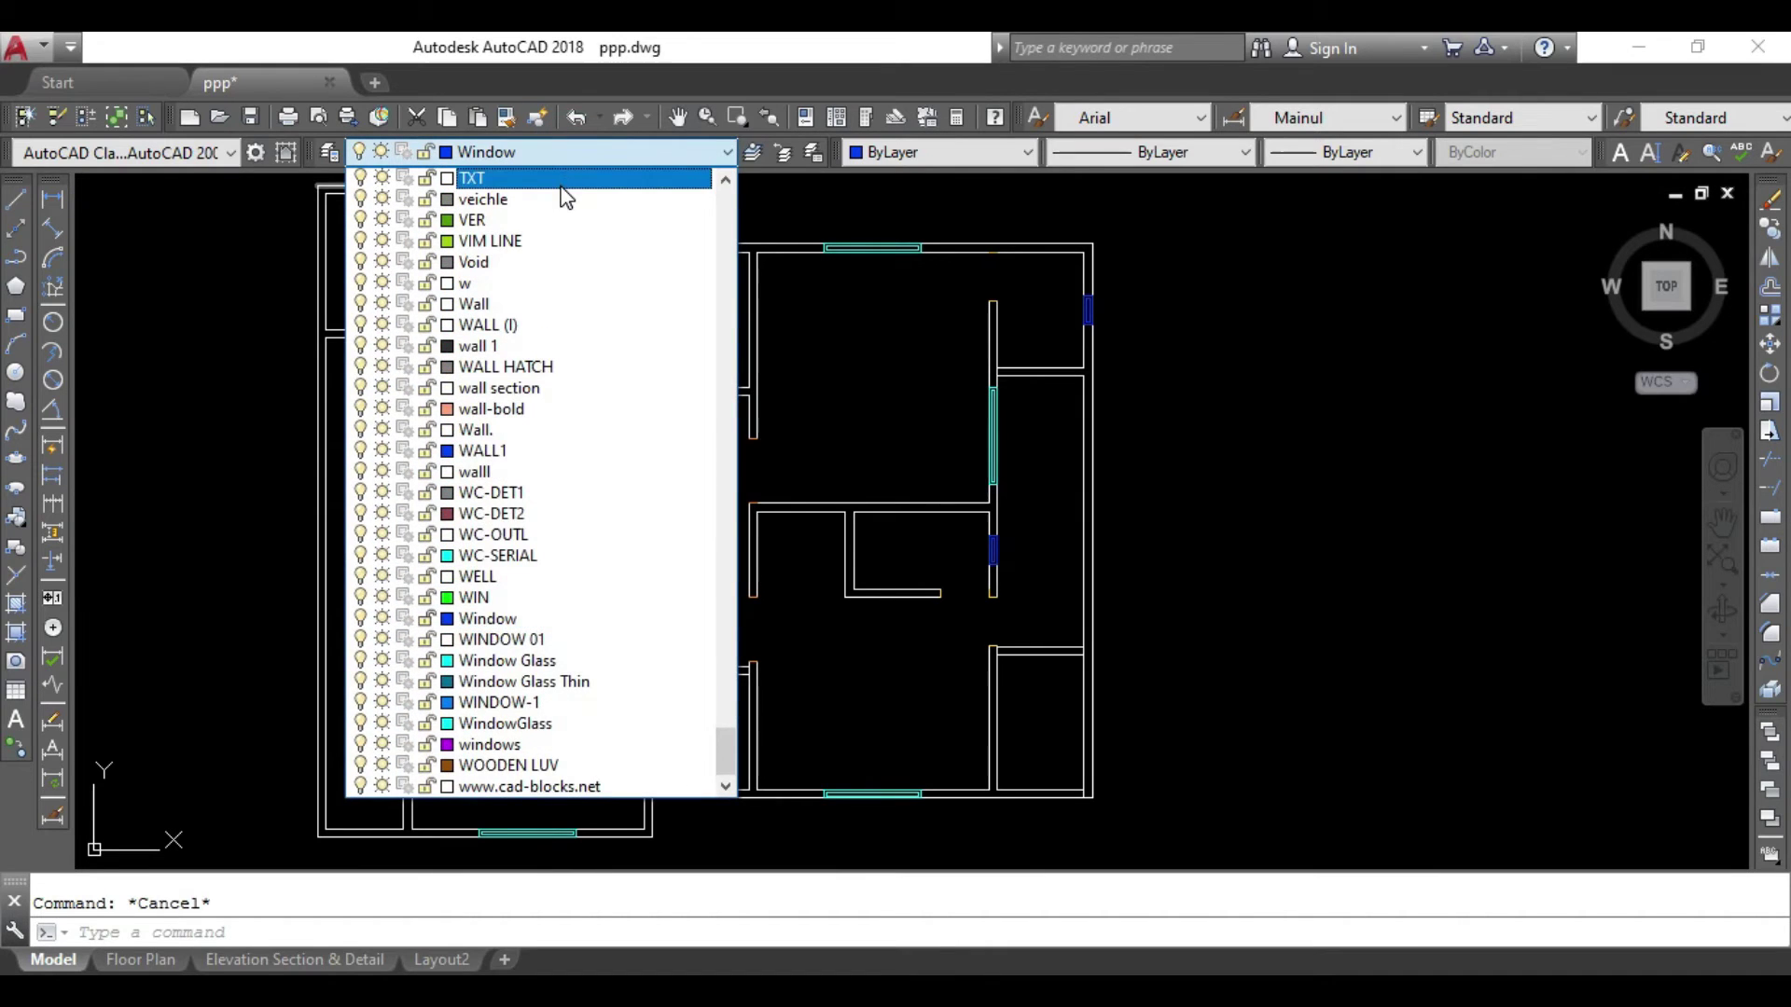
scroll(524, 334, "up", 10)
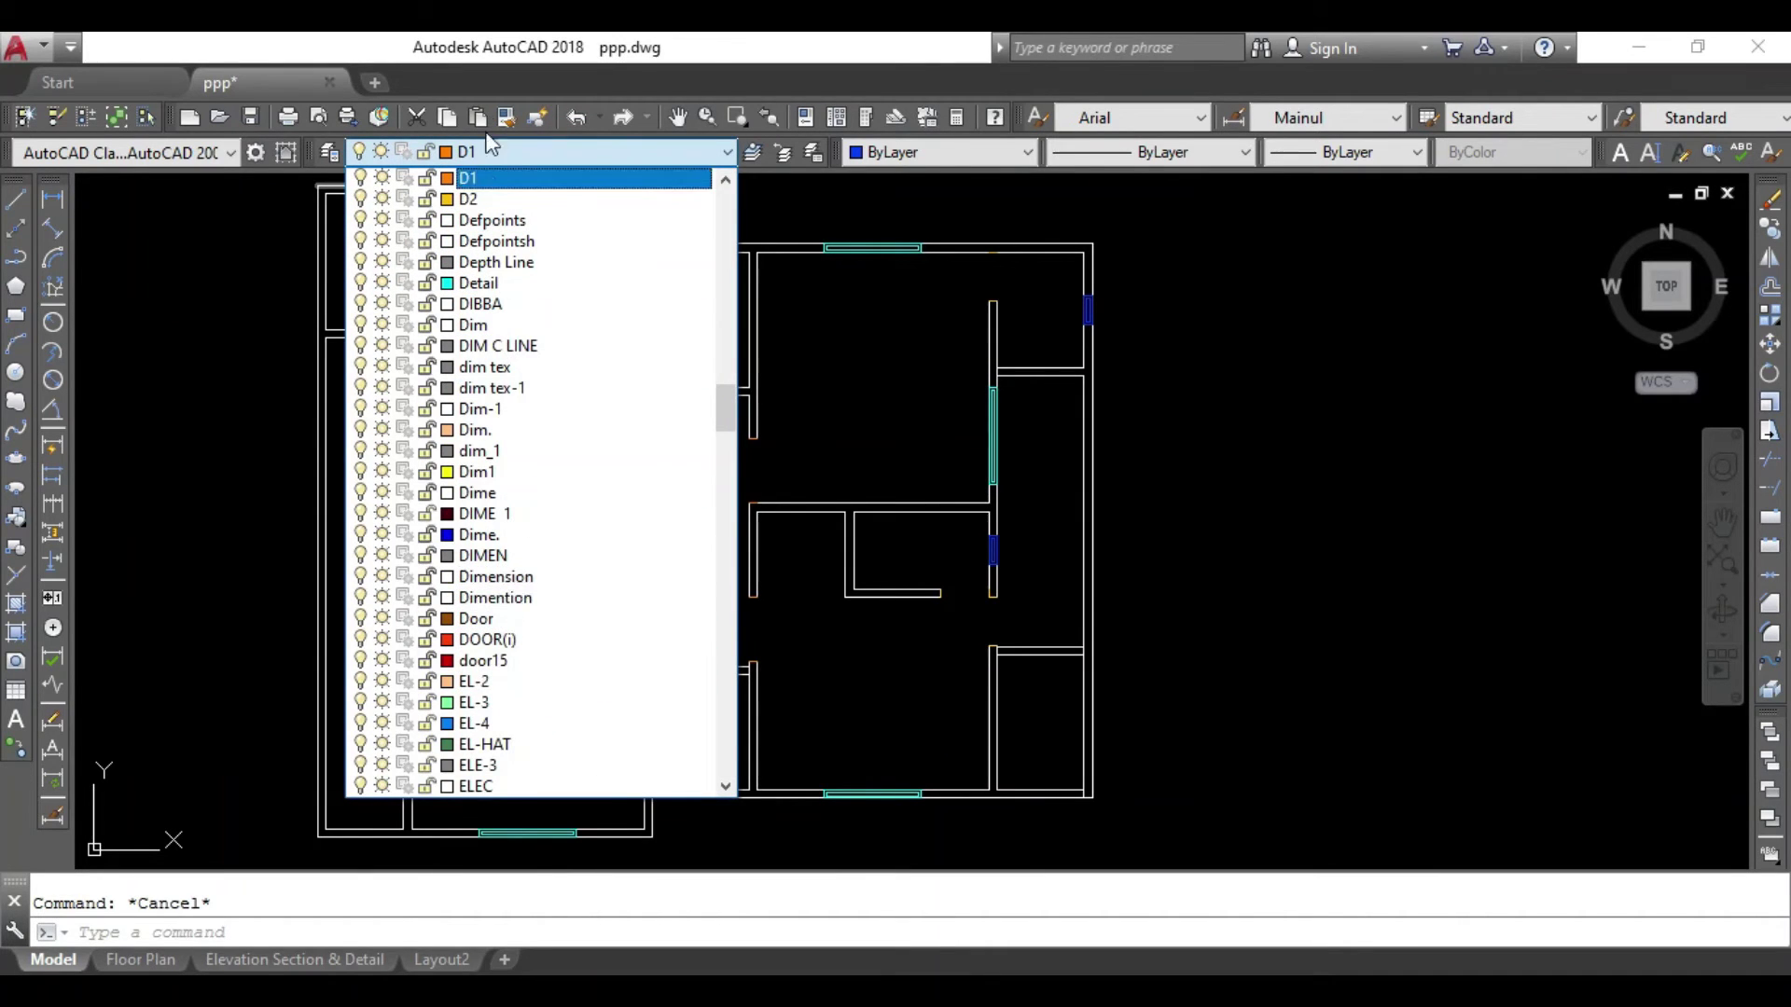
left_click(471, 198)
middle_click_drag(551, 339, 771, 484)
scroll(737, 513, "up", 6)
middle_click_drag(700, 540, 822, 517)
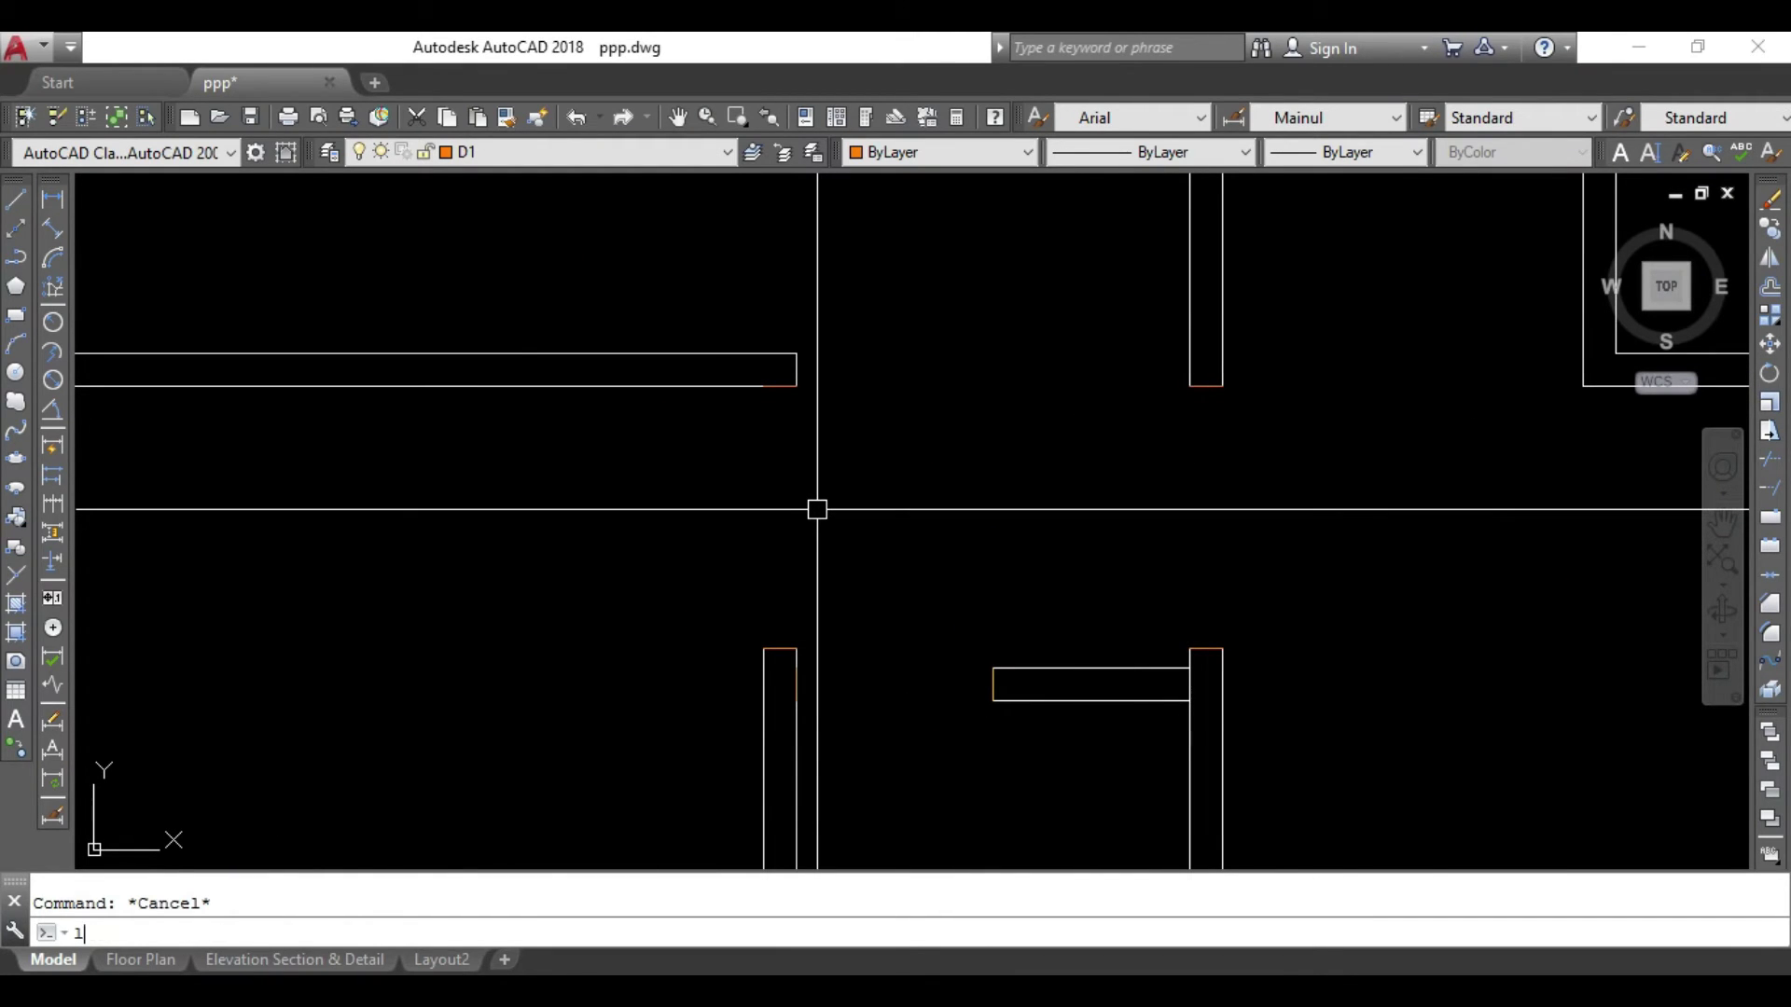
Draw a trial 3-unit polyline from the wall corner and select it for removal.
key("Escape")
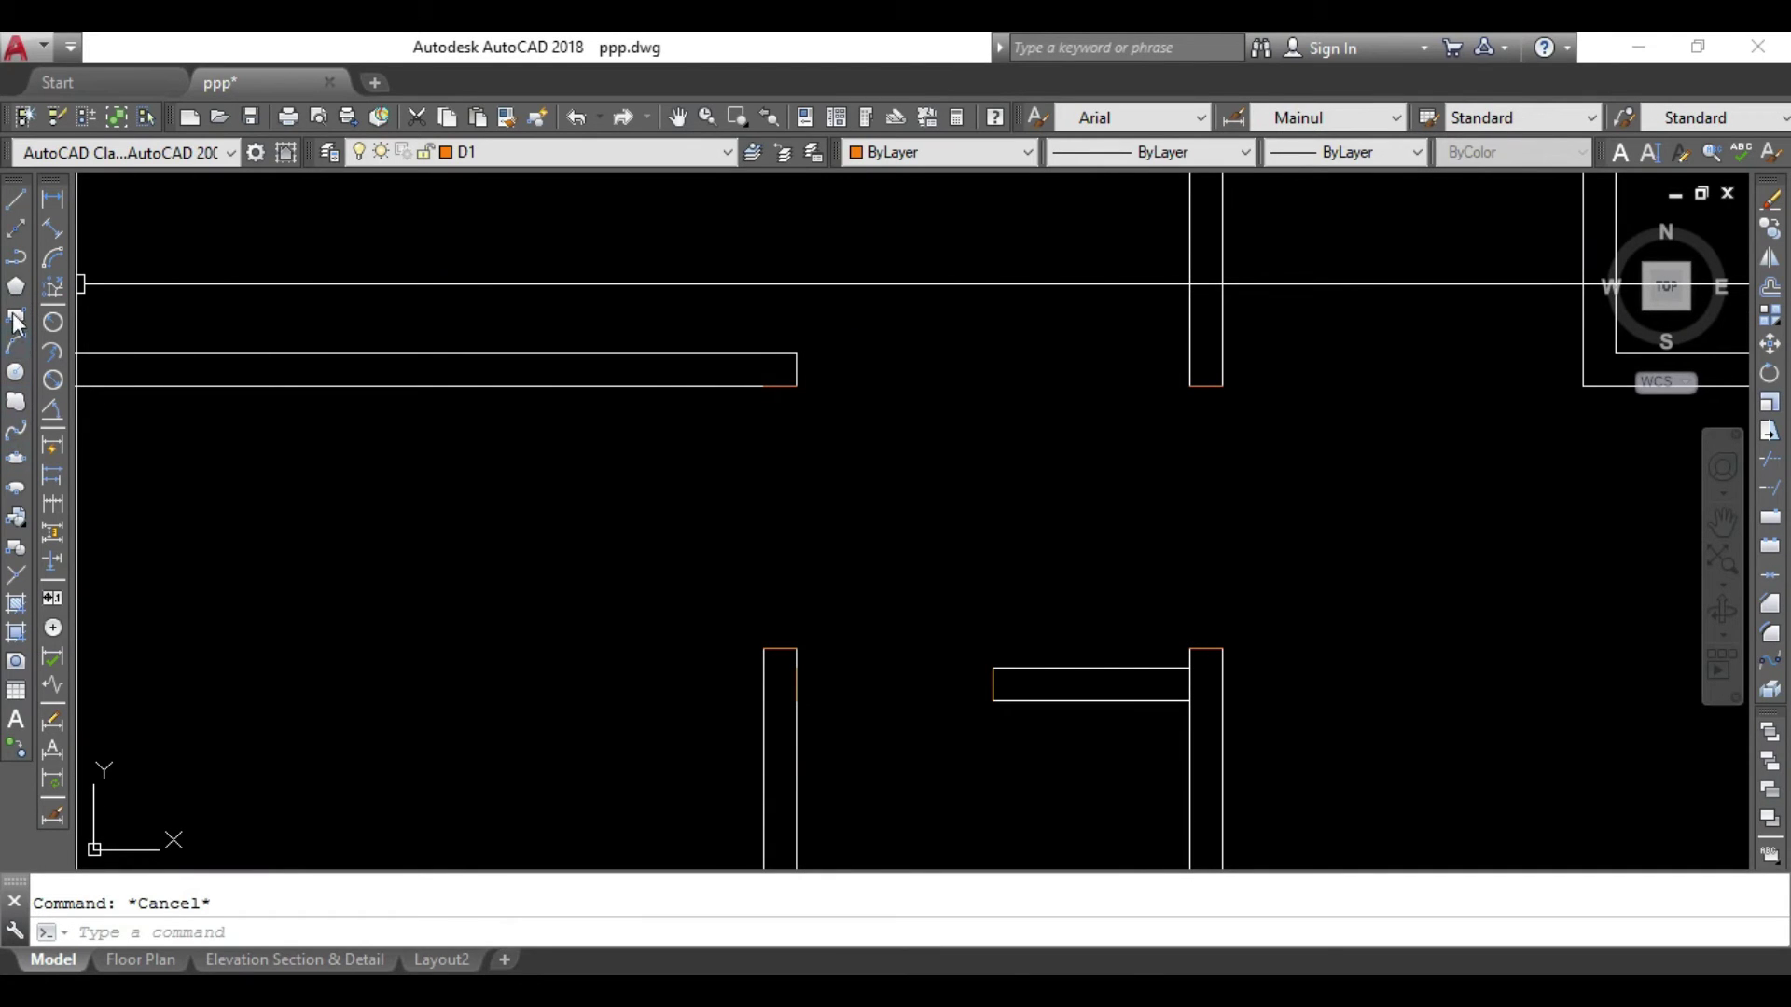
left_click(15, 259)
scroll(788, 410, "up", 3)
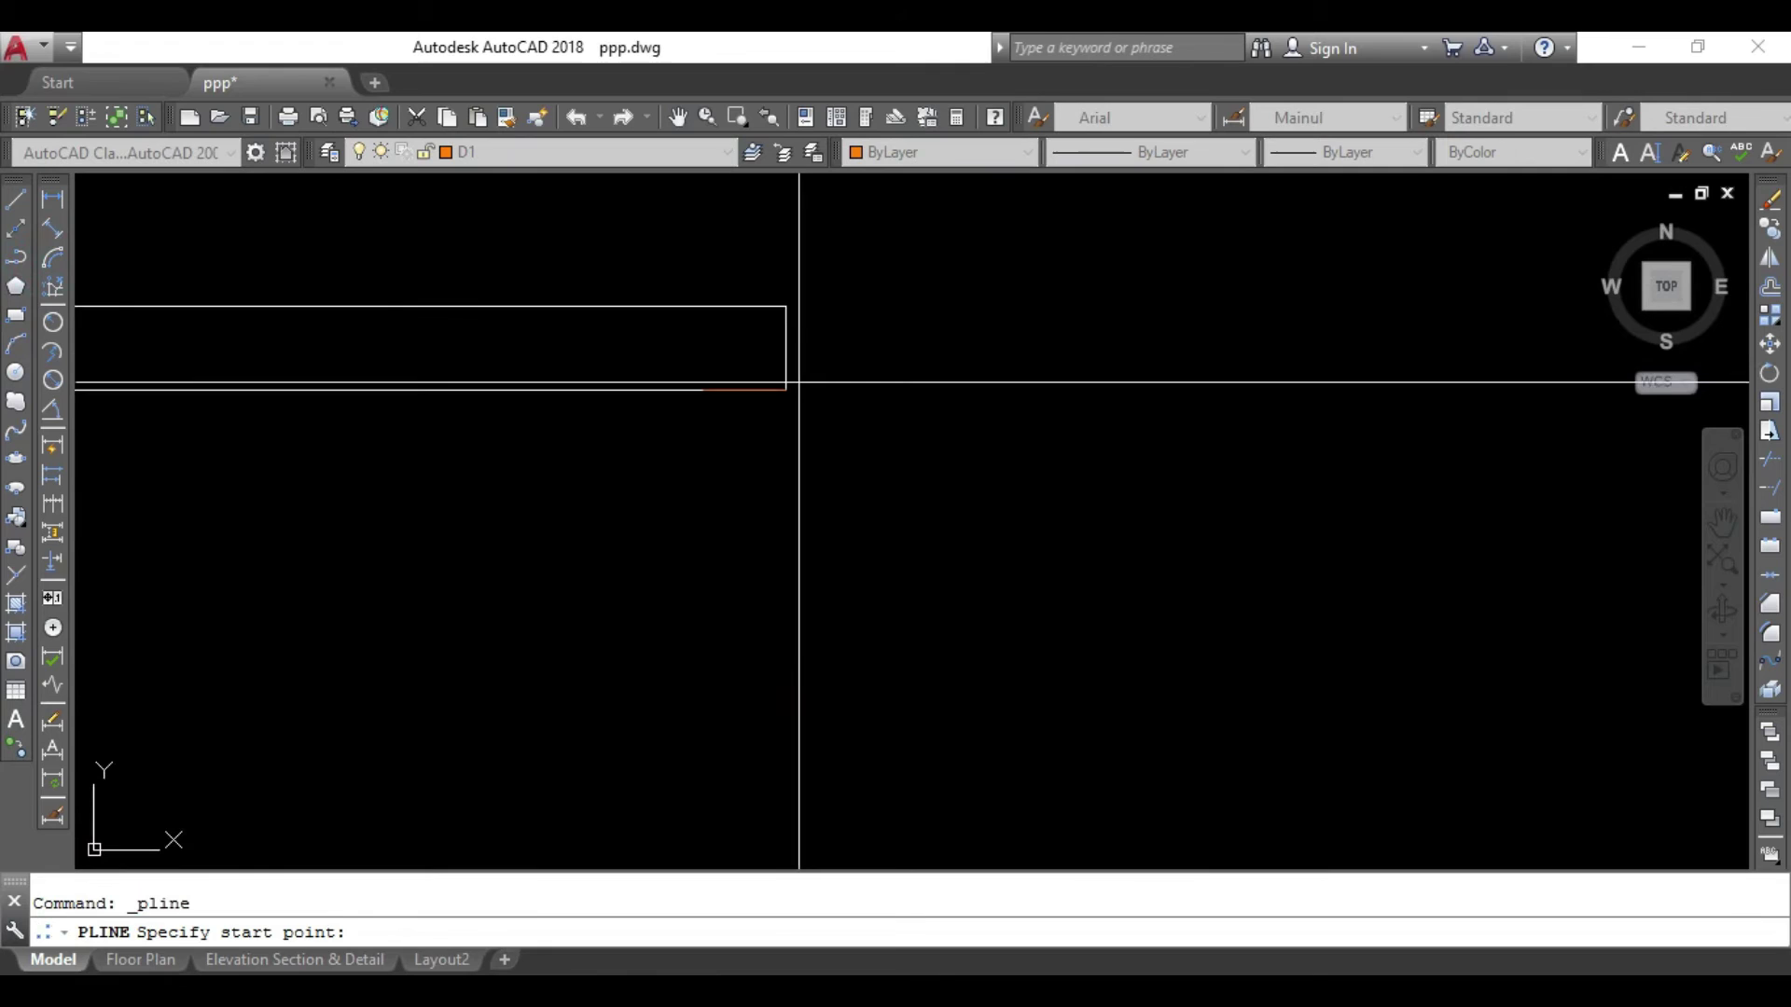
left_click(786, 390)
type("3")
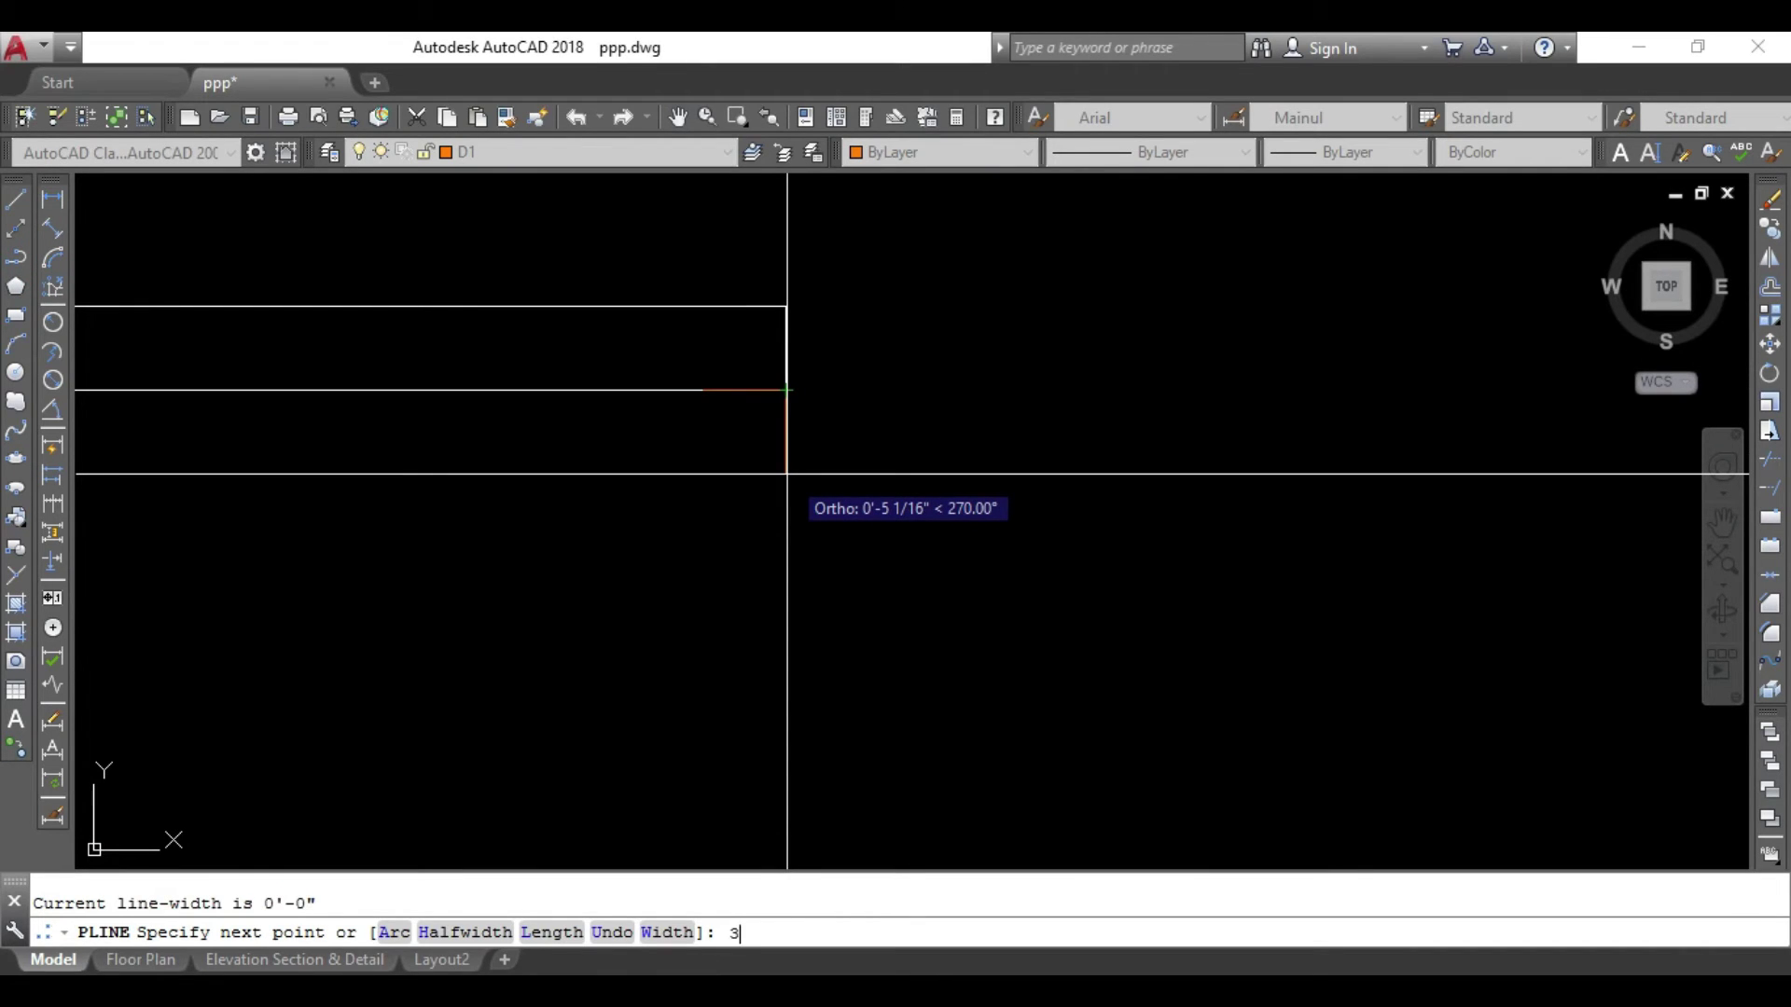
key("Return")
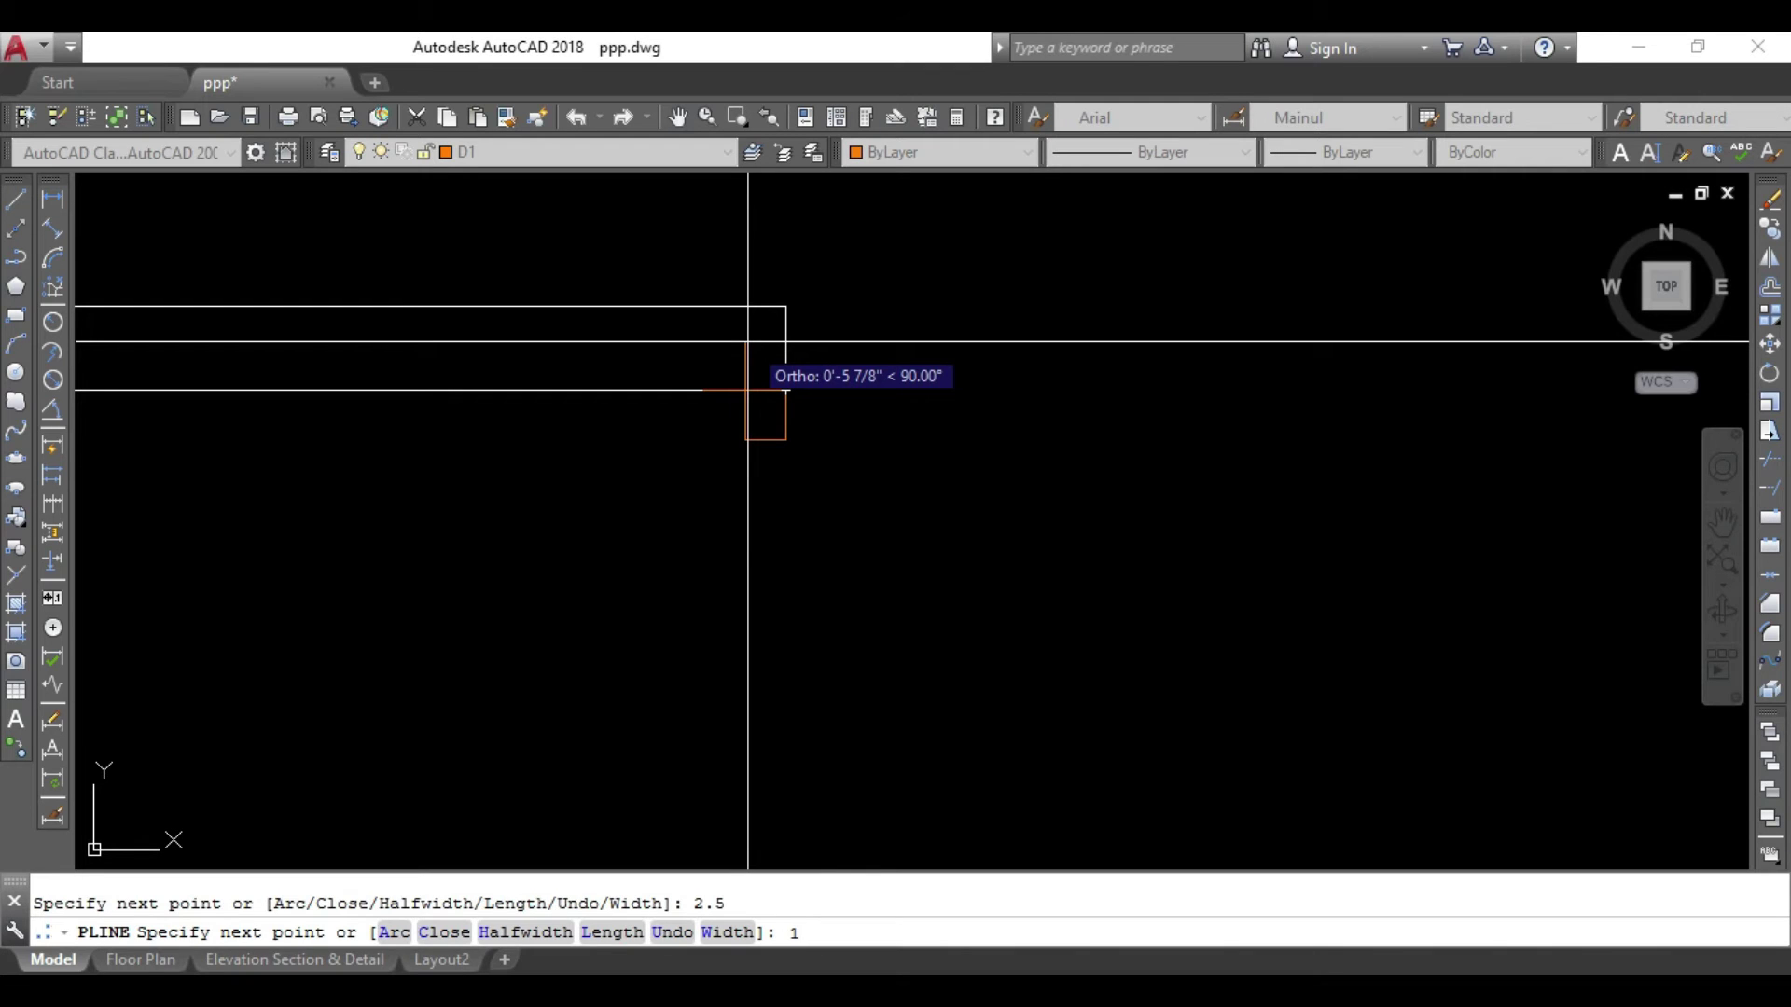
key("Escape")
left_click(797, 401)
left_click(763, 450)
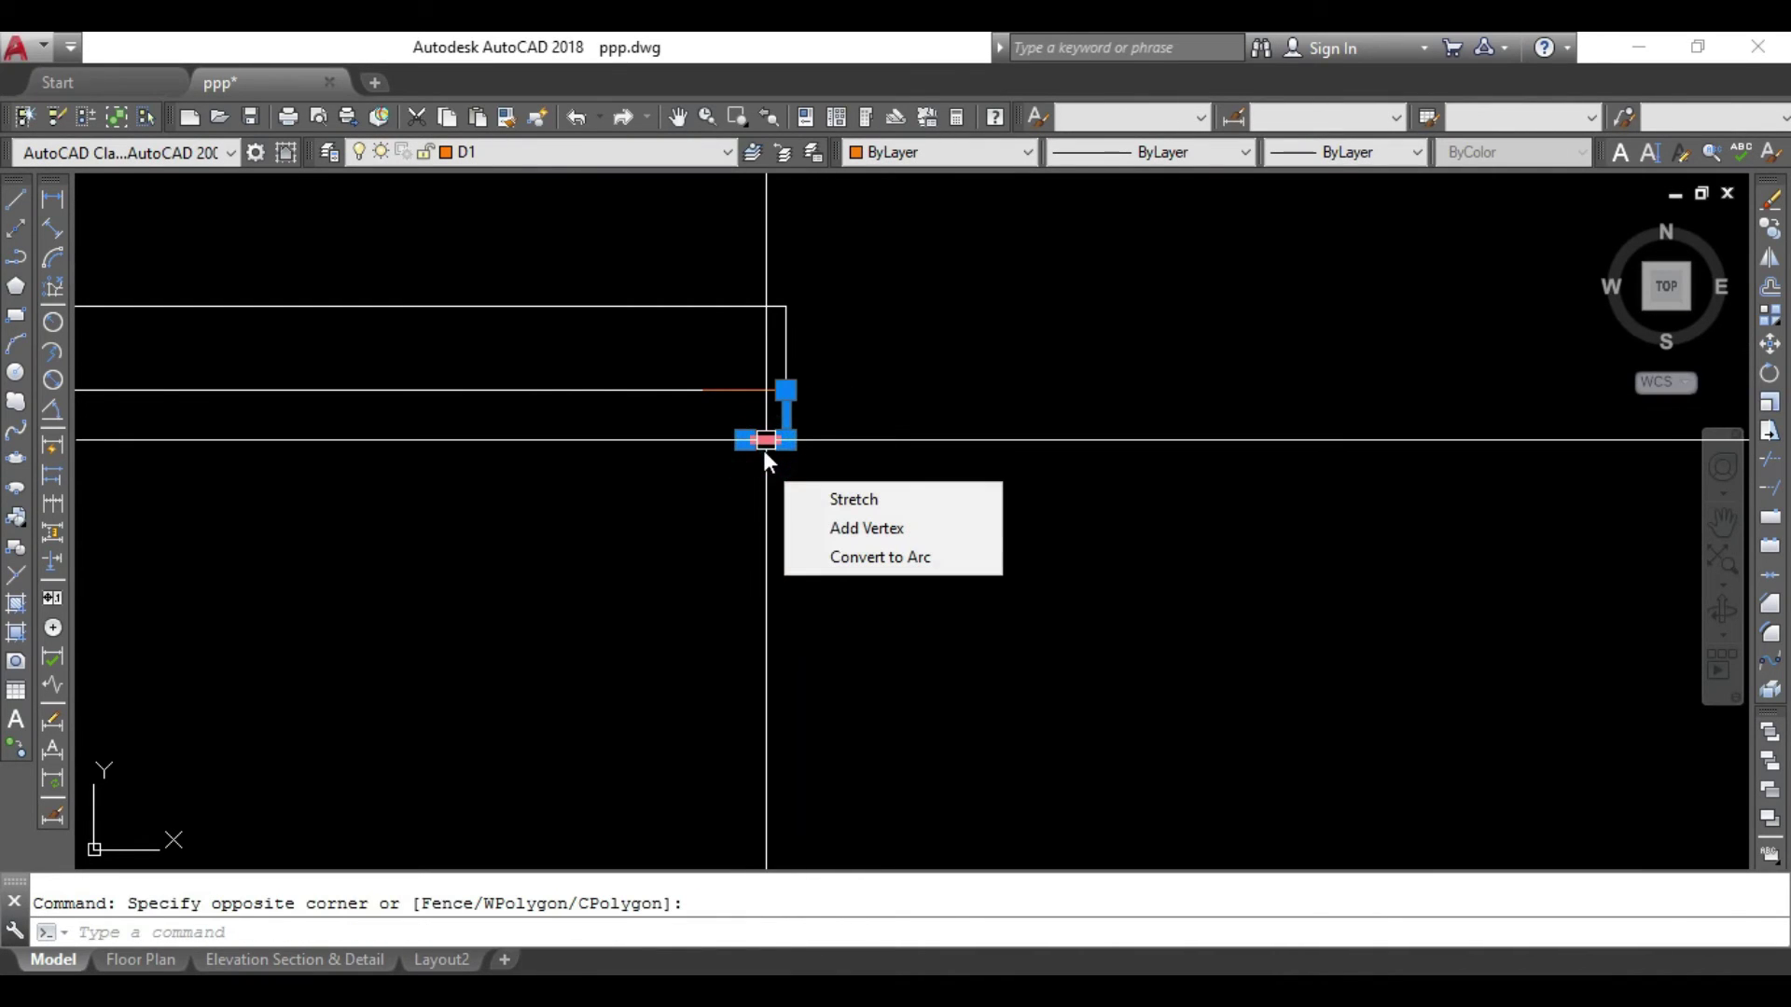
Erase the trial polyline and draw a stepped jamb outline (2, 2.5) at the wall corner.
key("Delete")
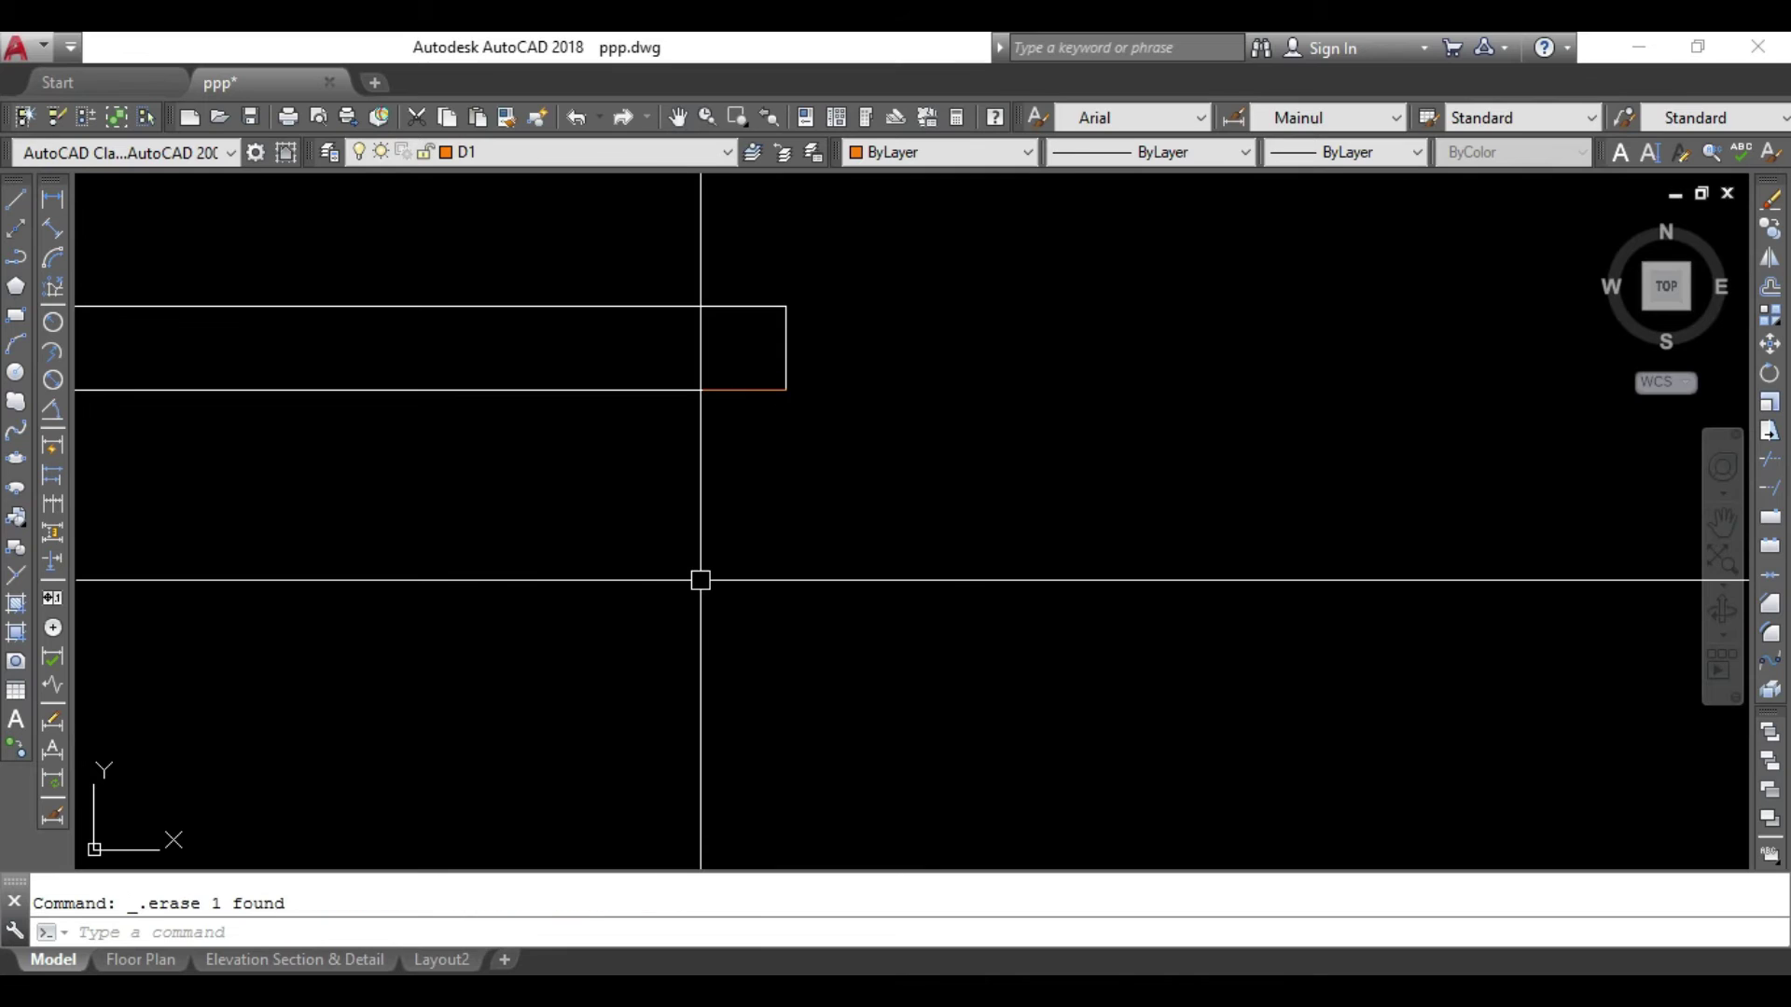
key("Escape")
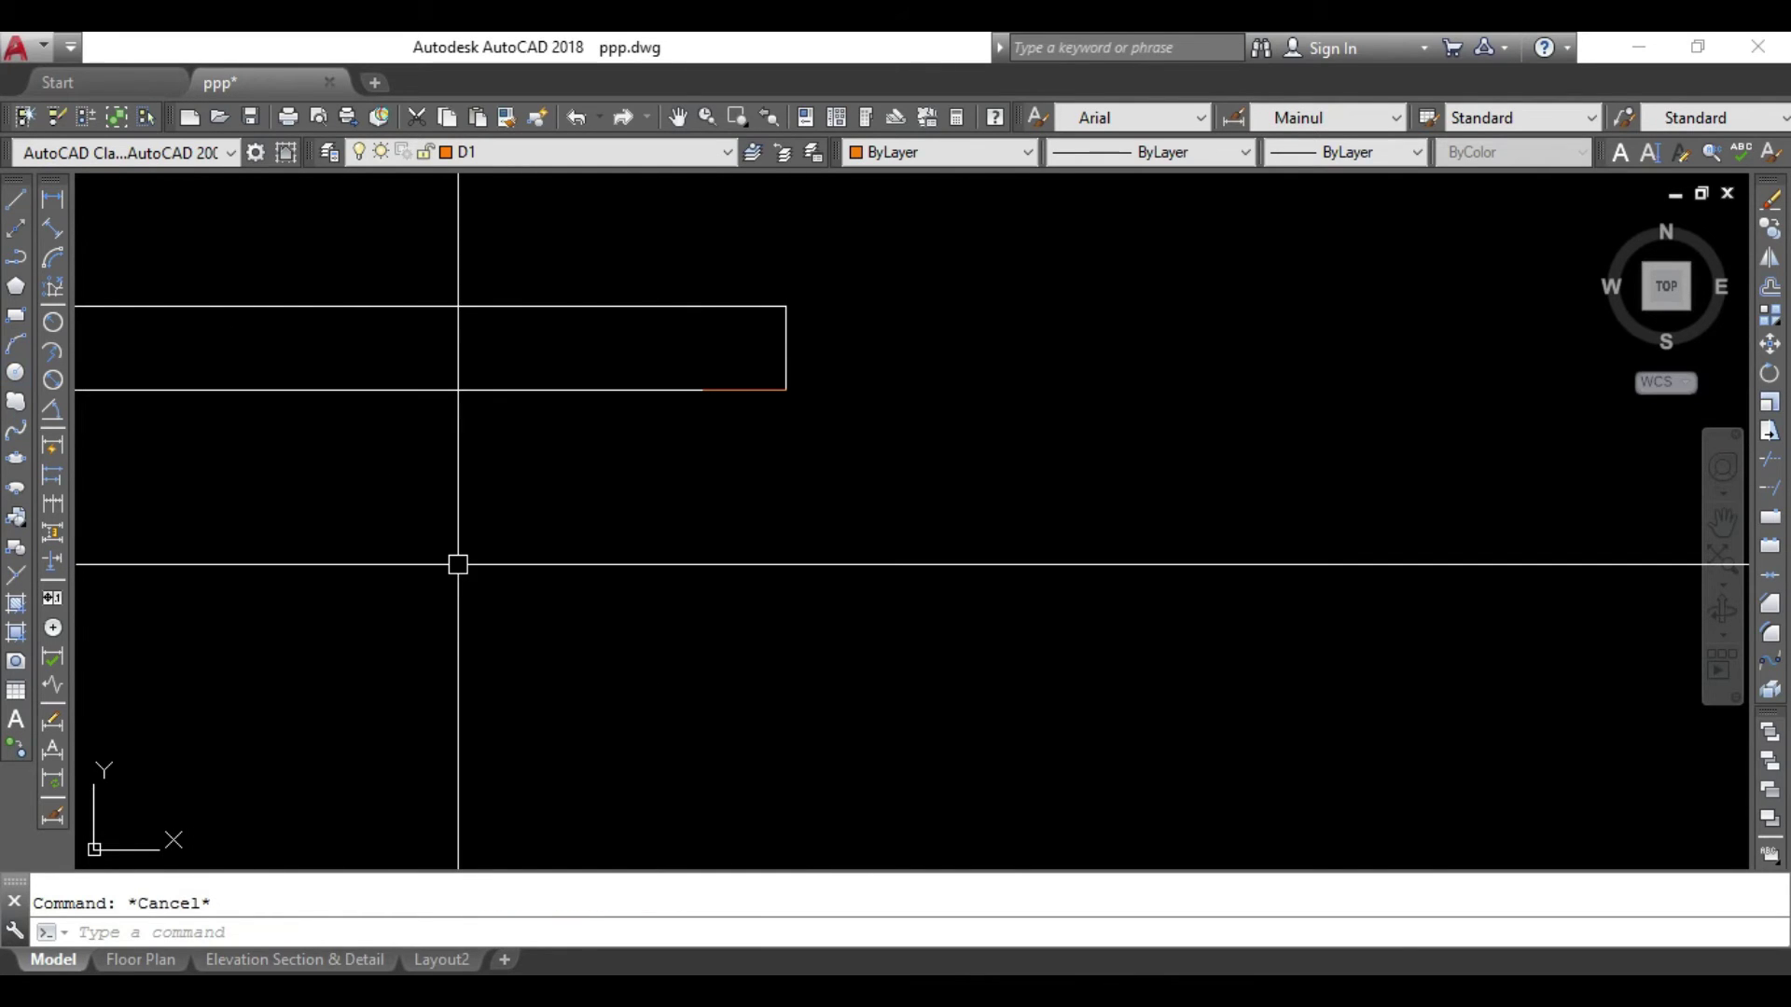
type("pl")
key("Return")
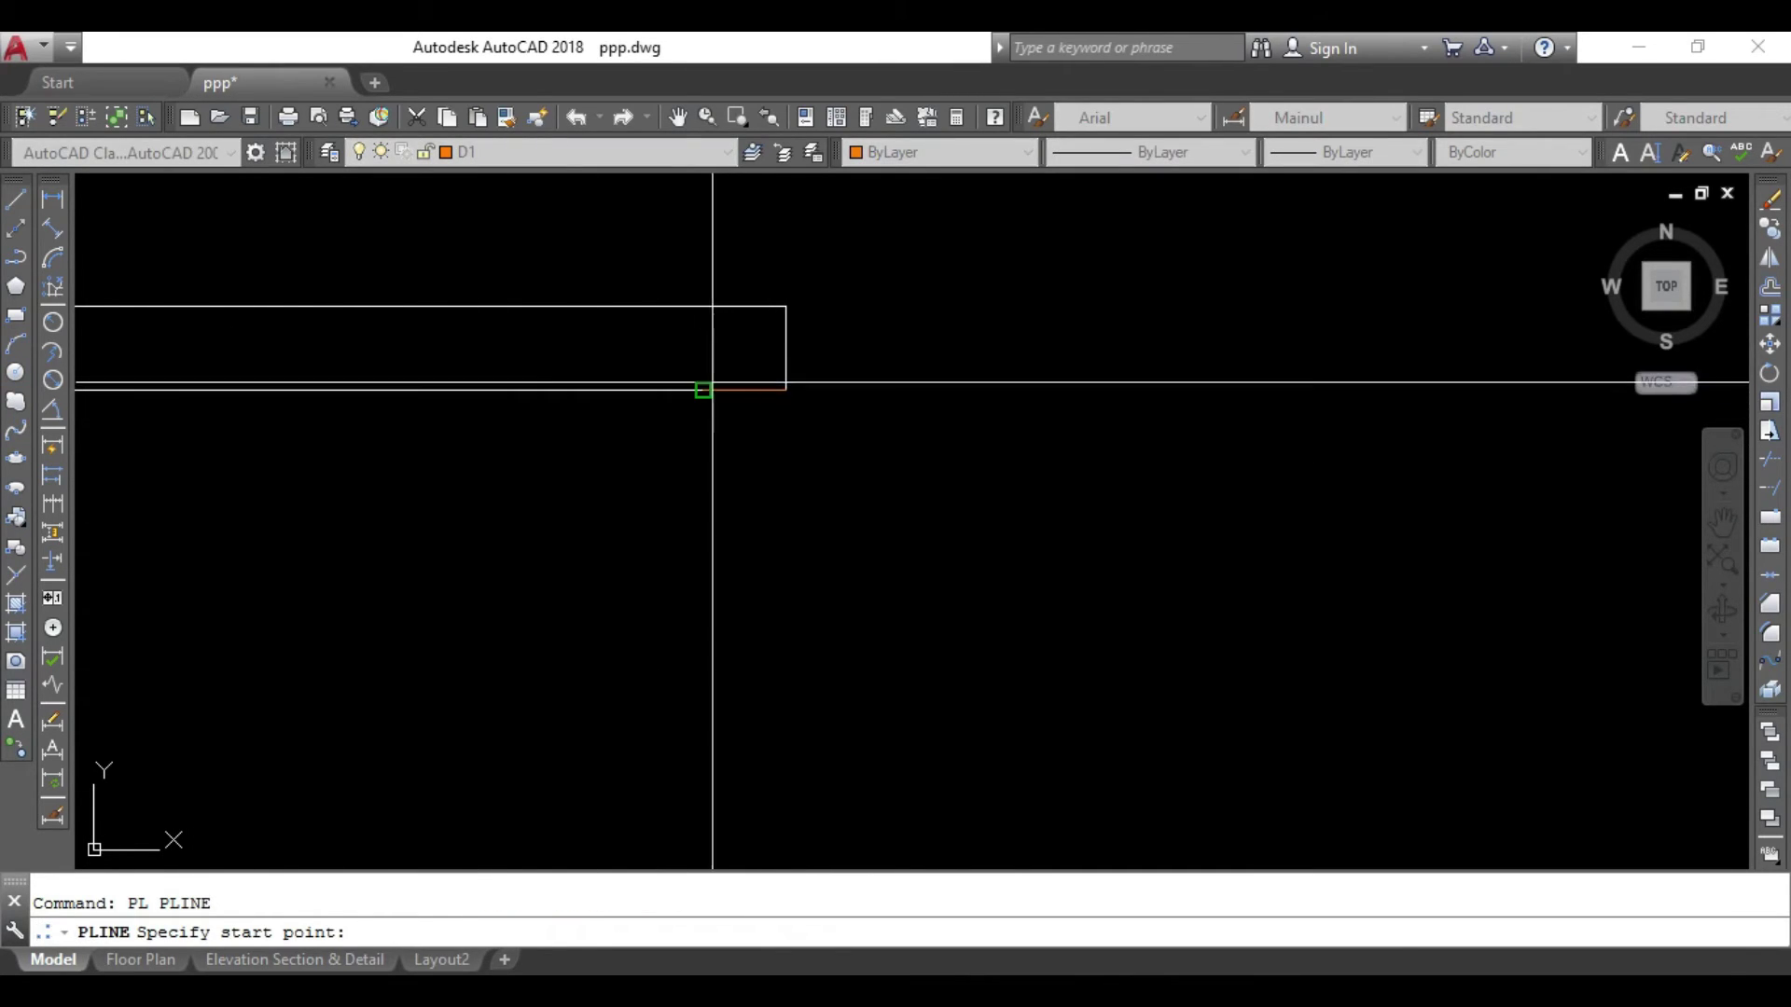
left_click(702, 390)
left_click(786, 390)
type("2")
key("Return")
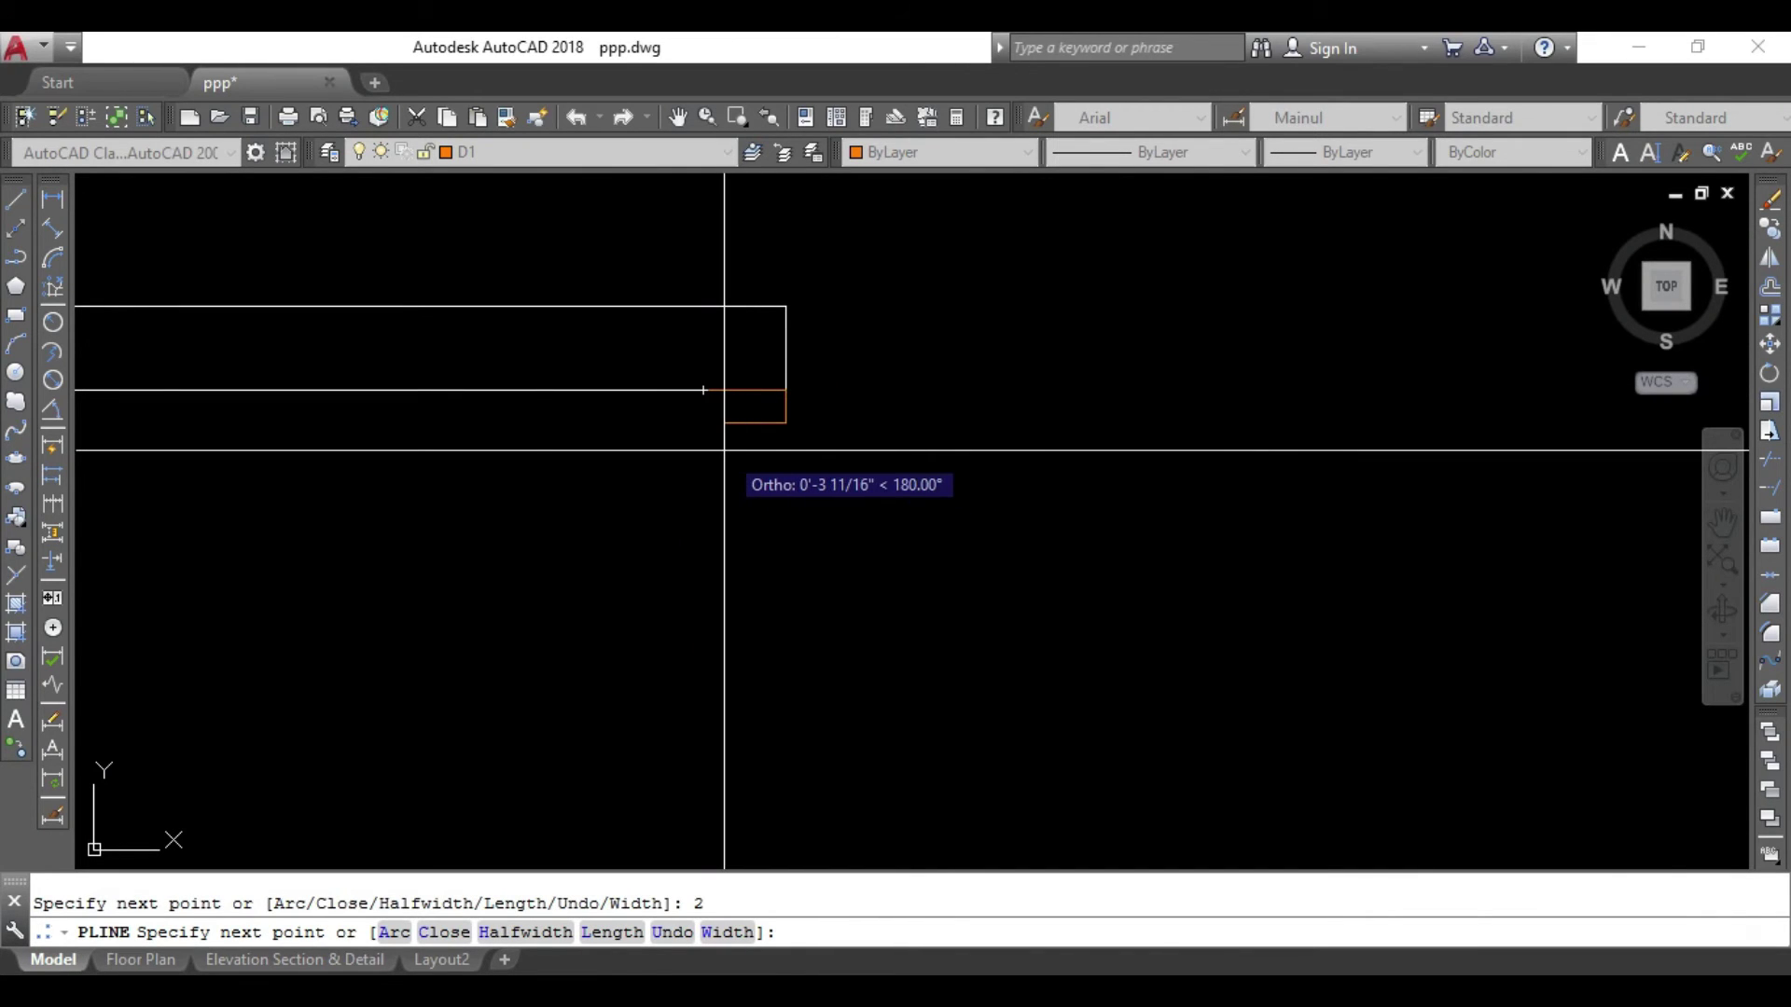
key("Return")
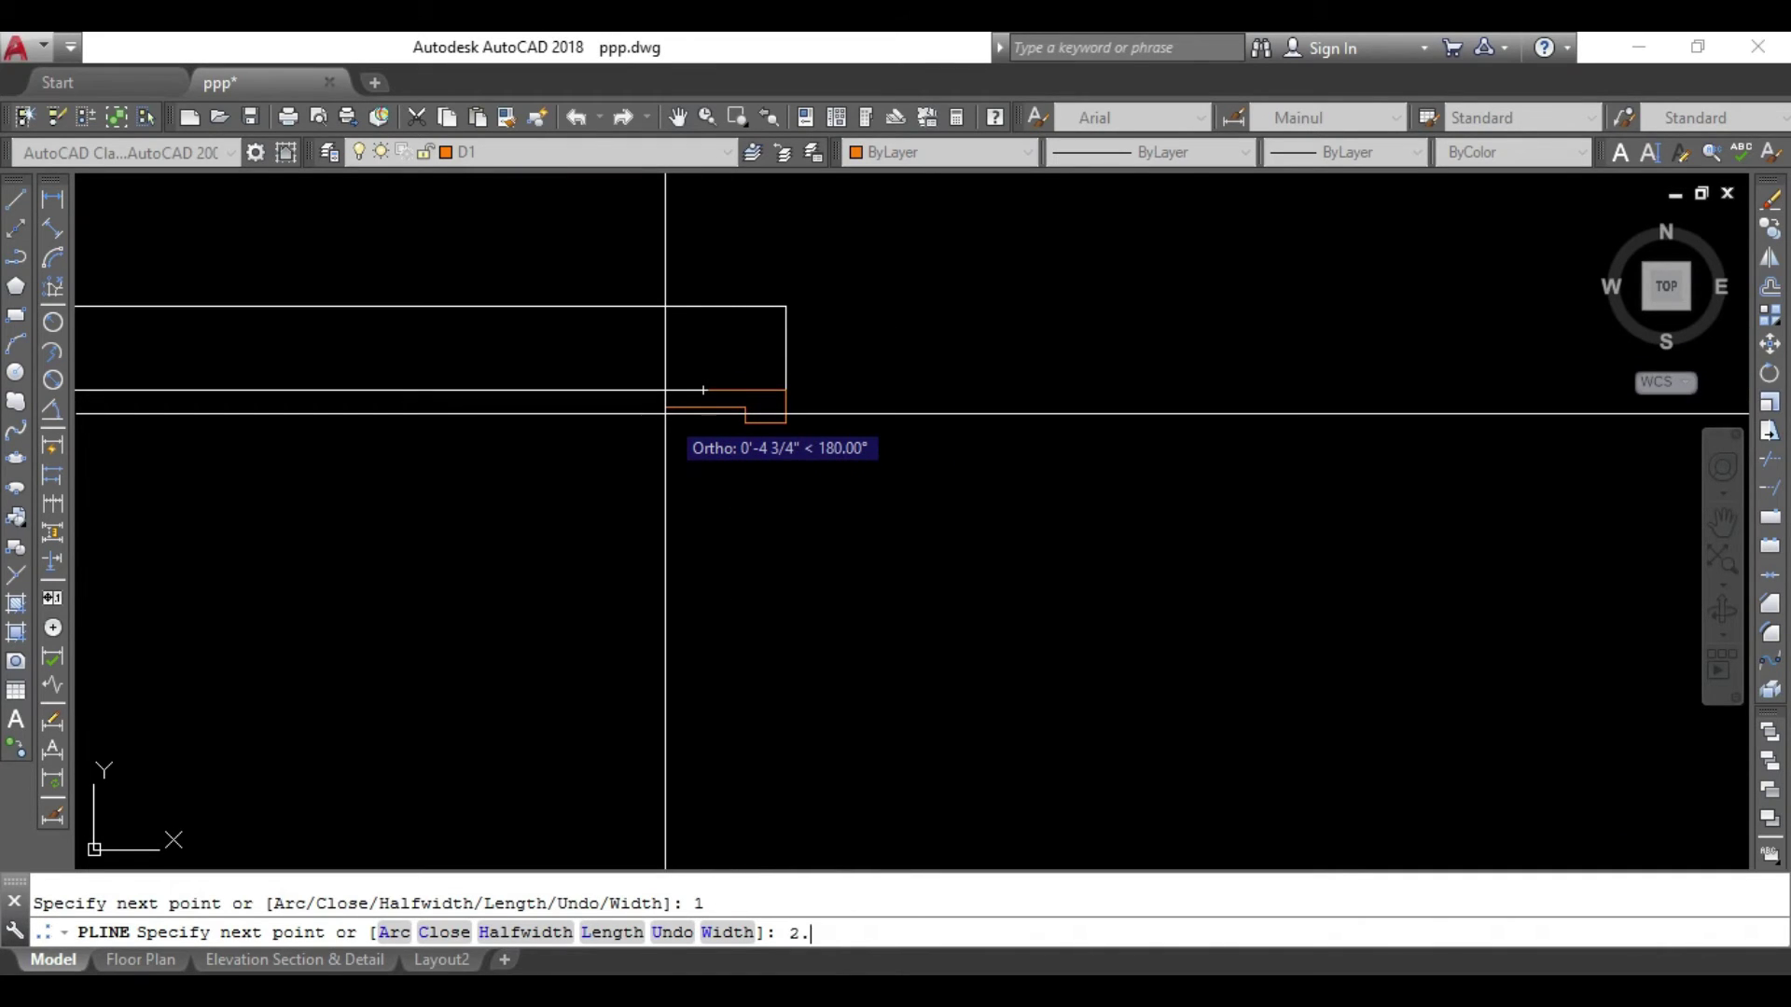
left_click(703, 390)
key("Escape")
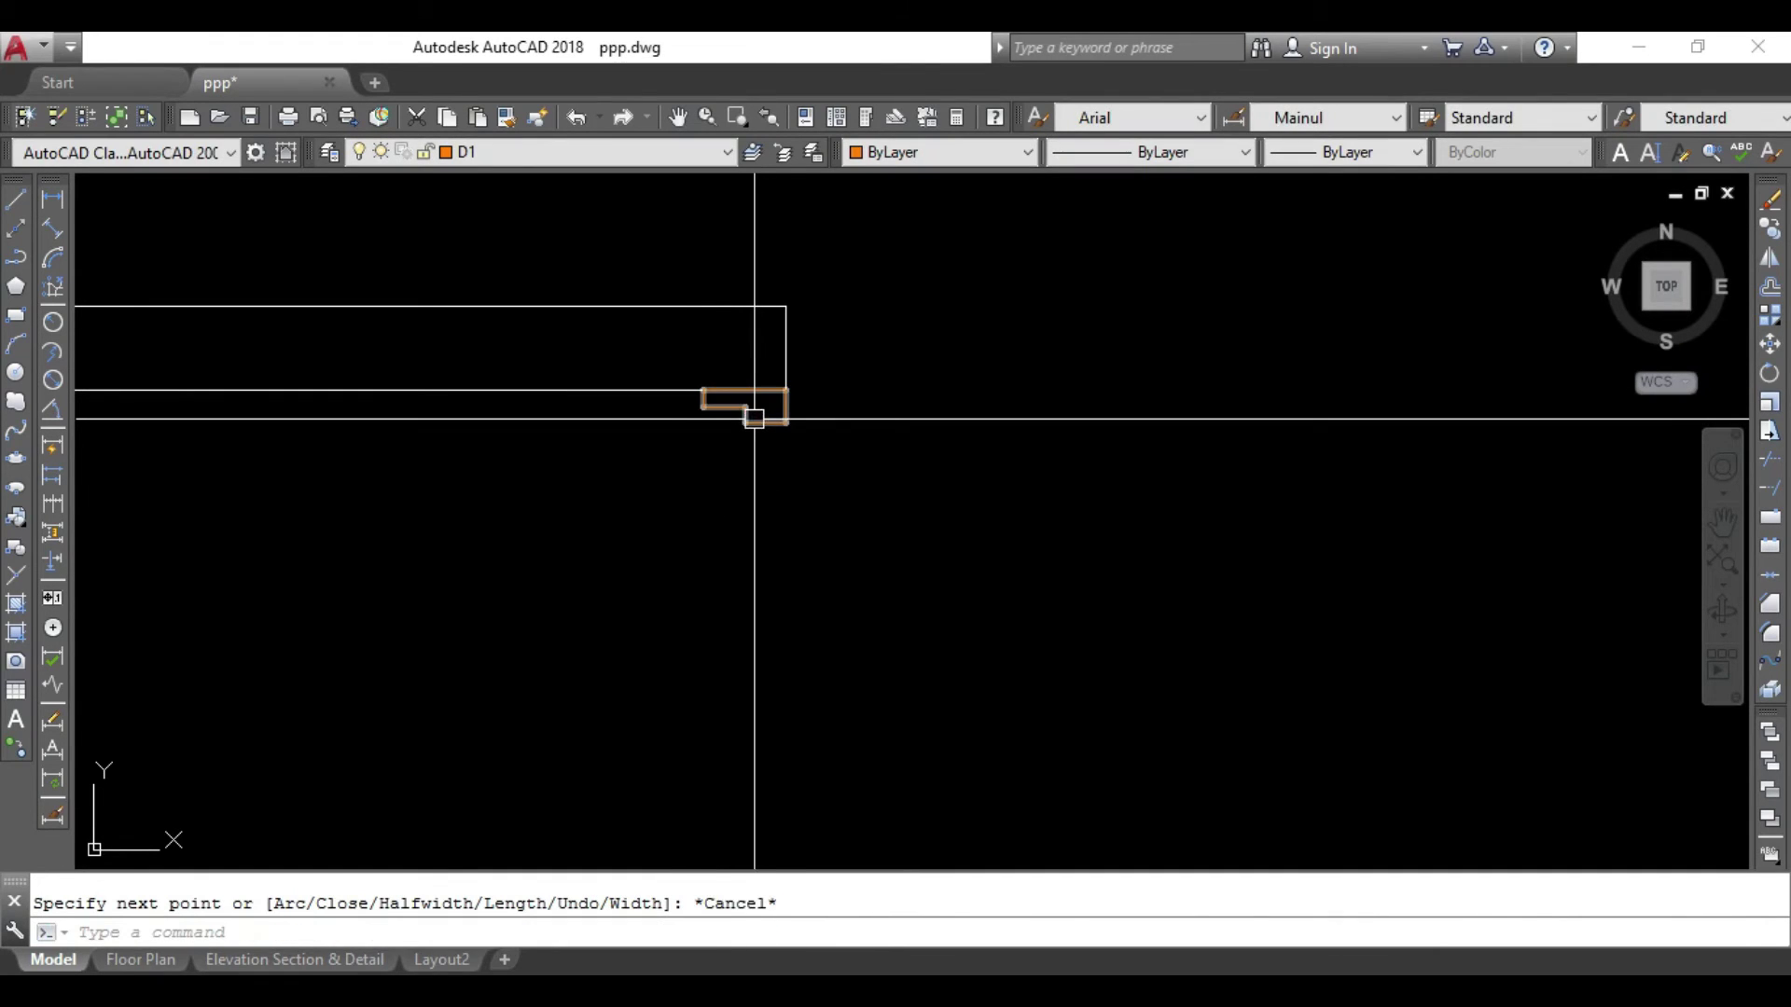
Copy the stepped jamb outline toward the opposite wall end of the opening.
left_click(754, 417)
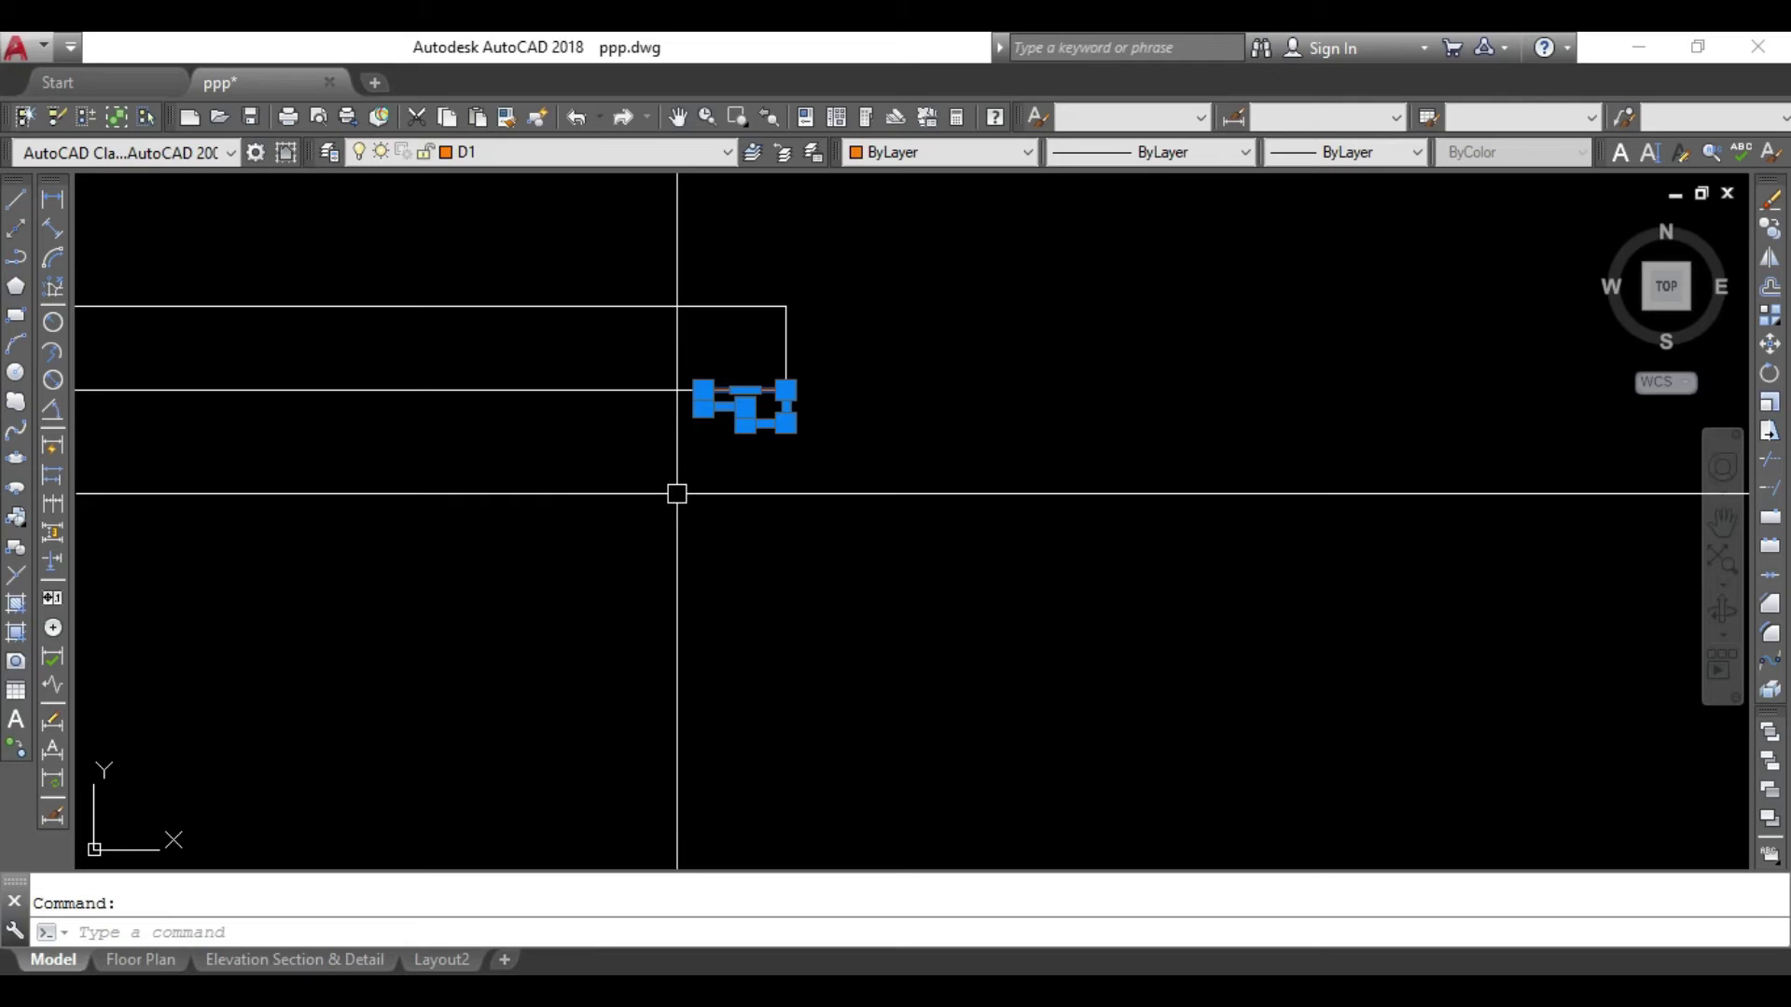
type("c")
key("Return")
left_click(794, 417)
scroll(998, 541, "down", 1)
middle_click_drag(1063, 562, 1004, 416)
Finish the copy and attempt a mirror of the copied outline, then abandon it.
key("Escape")
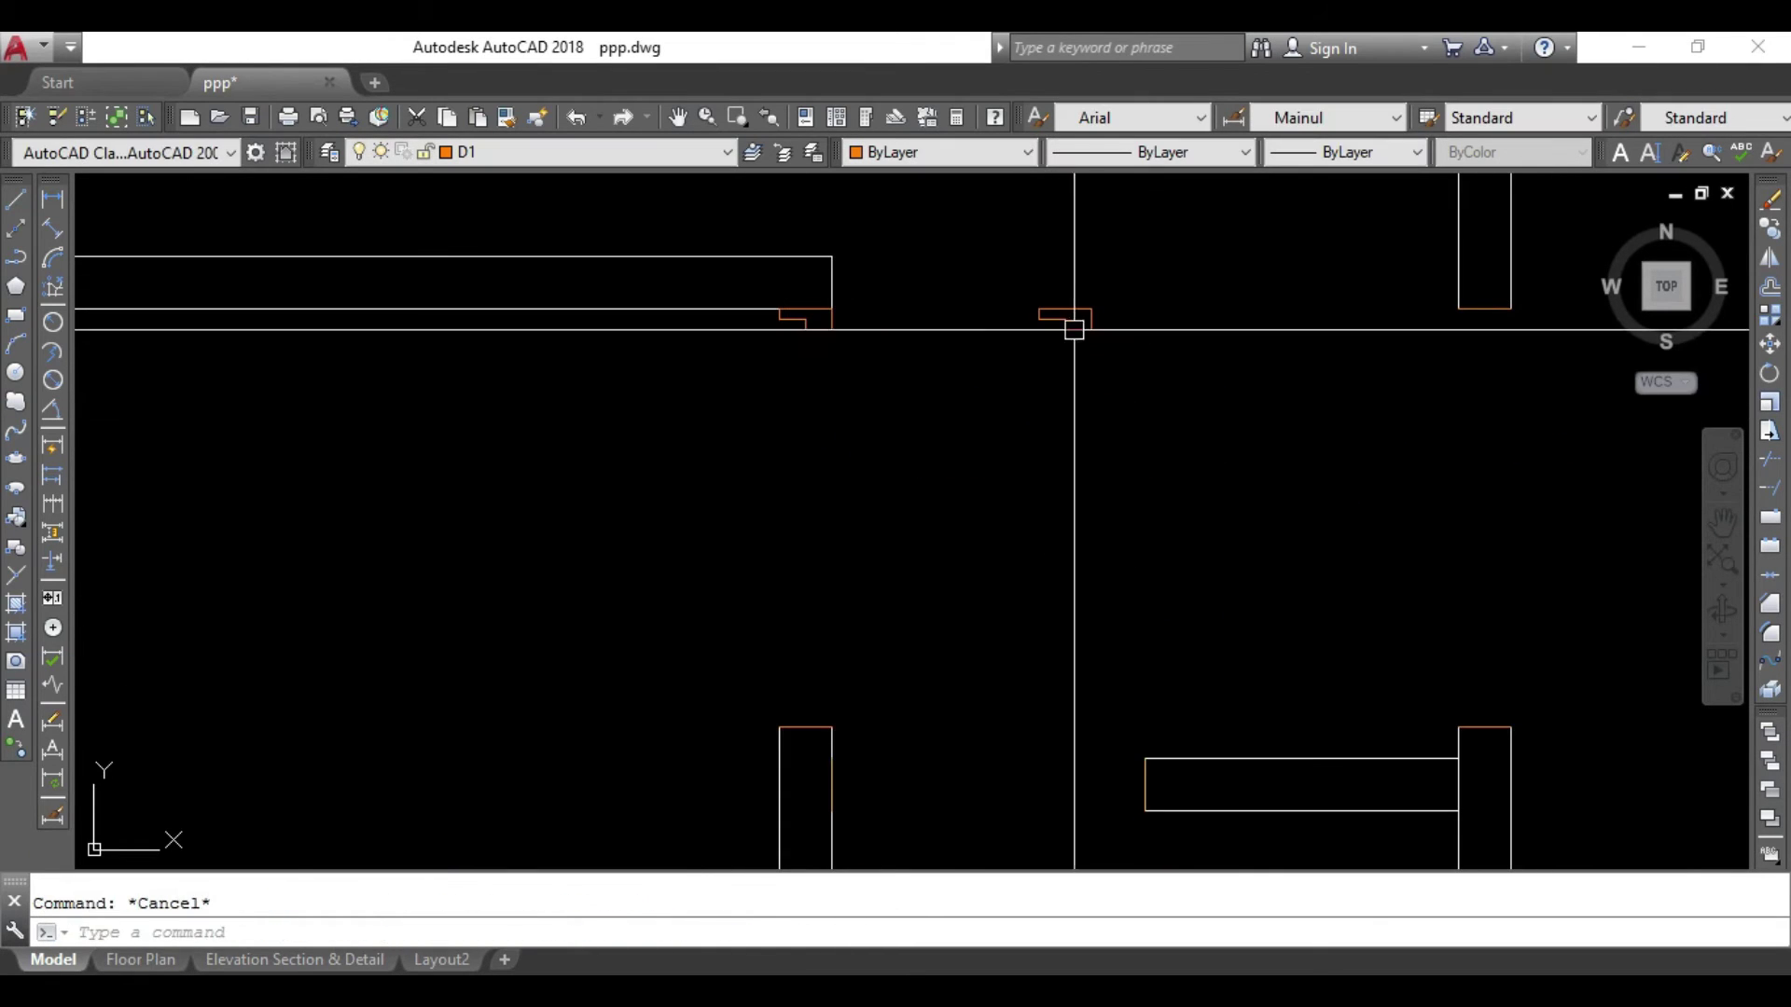
left_click(988, 360)
type("m")
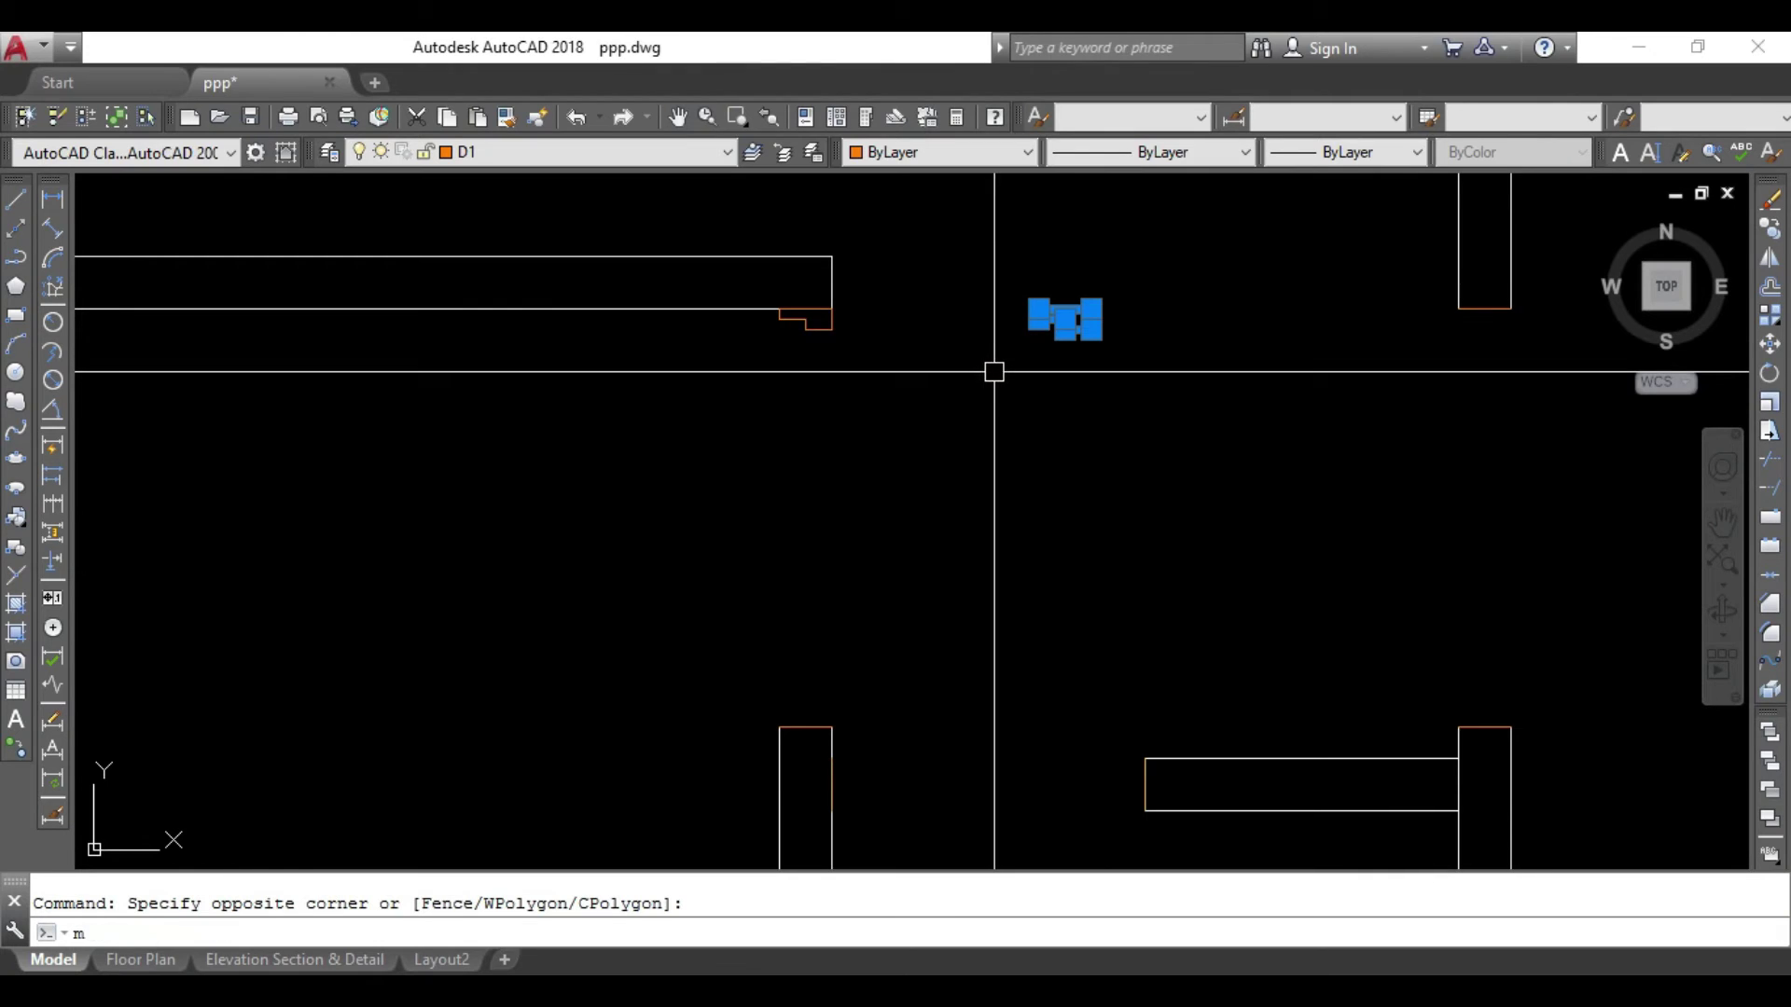
key("Return")
left_click(1064, 320)
left_click(1046, 421)
key("Escape")
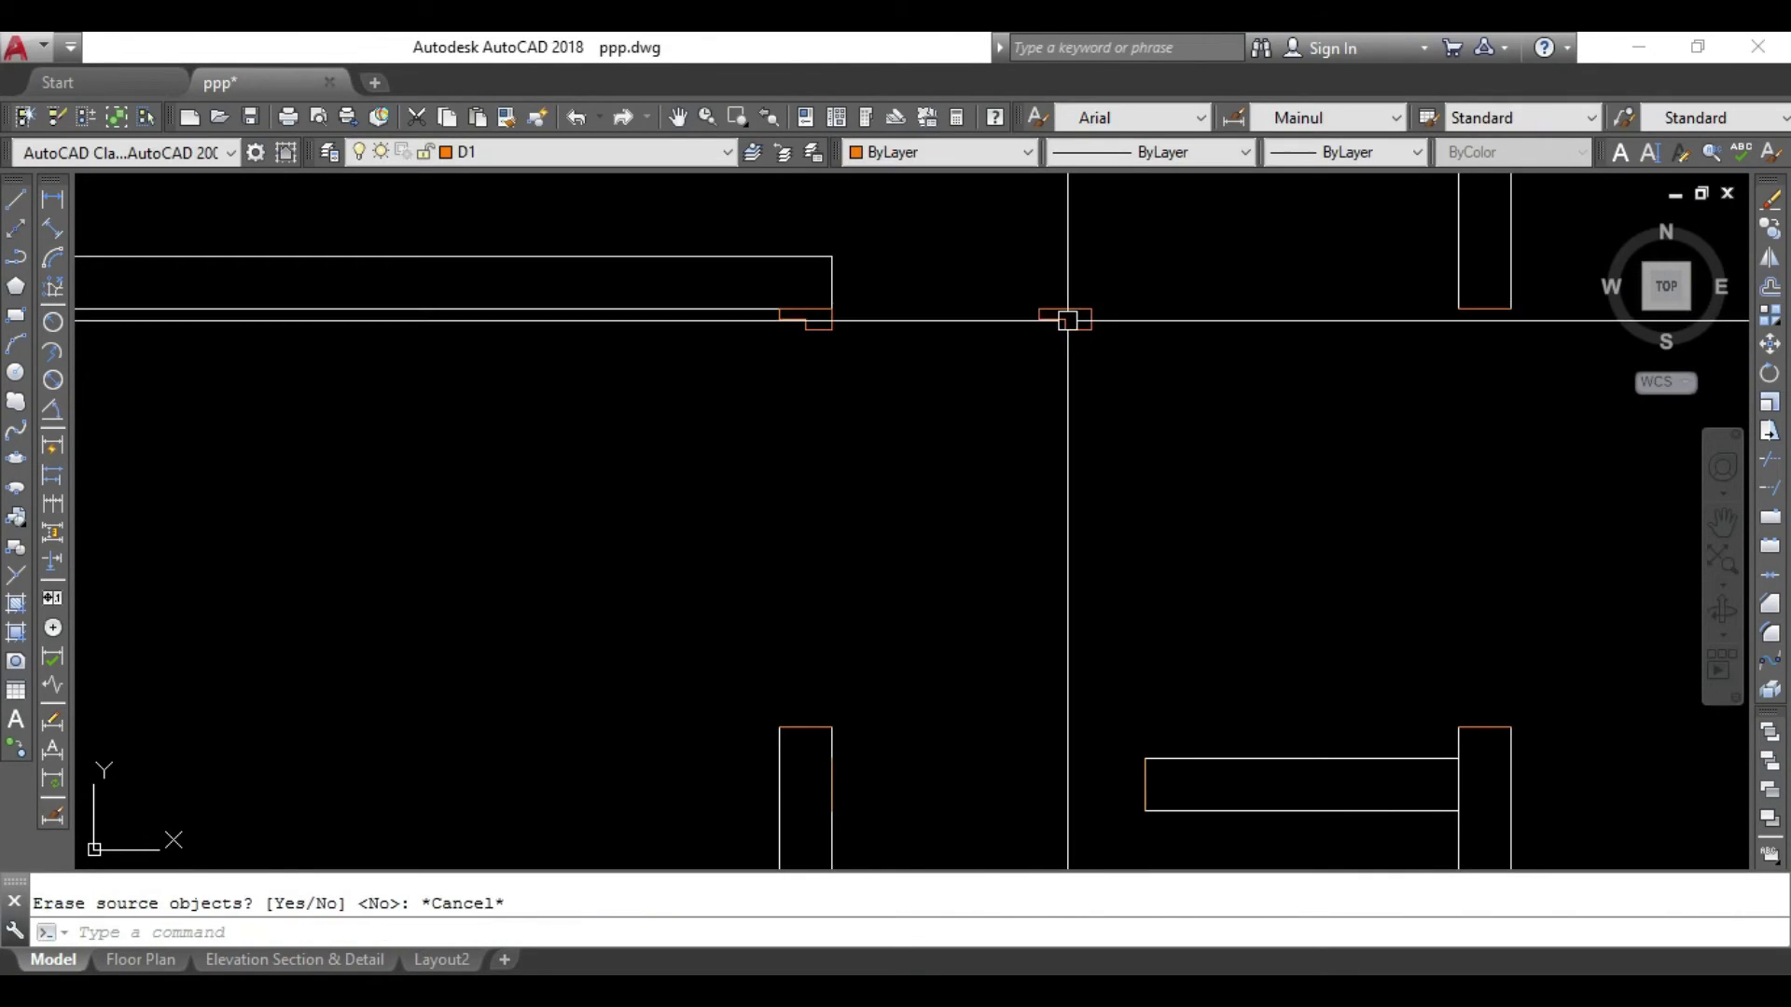
key("Return")
key("Escape")
Mirror the copied outline about a vertical line, then erase the extra duplicate.
left_click(1015, 370)
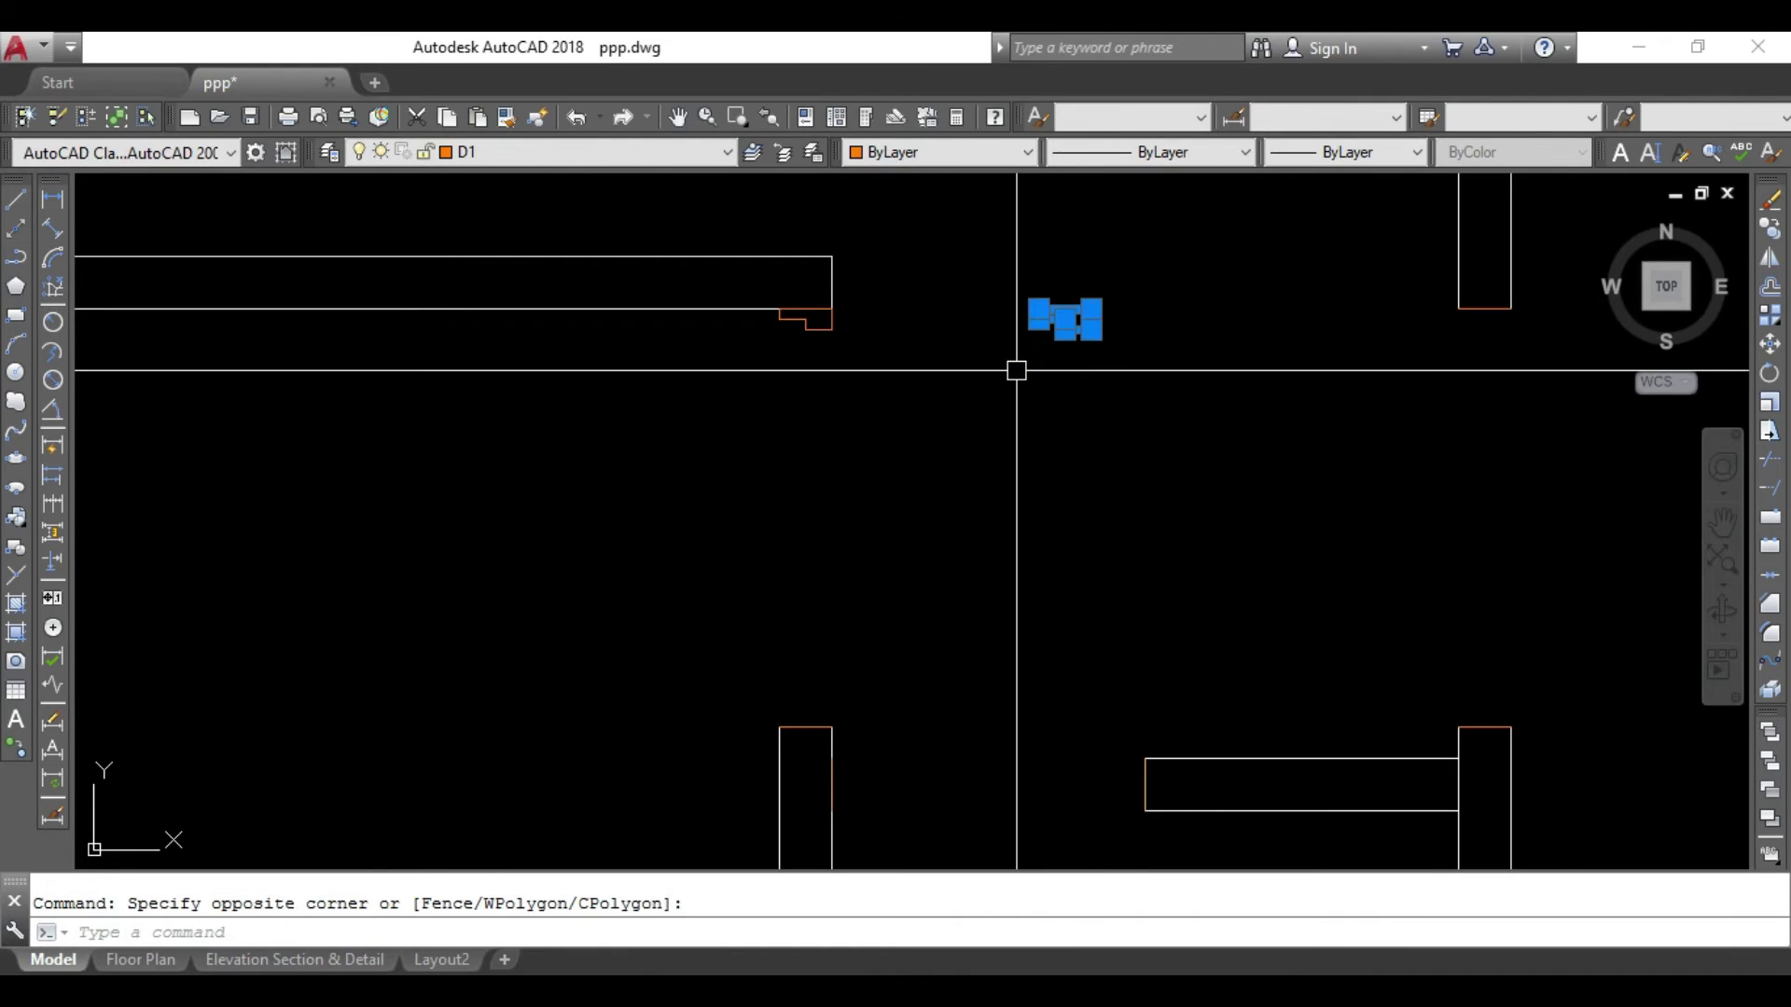
type("mi")
key("Return")
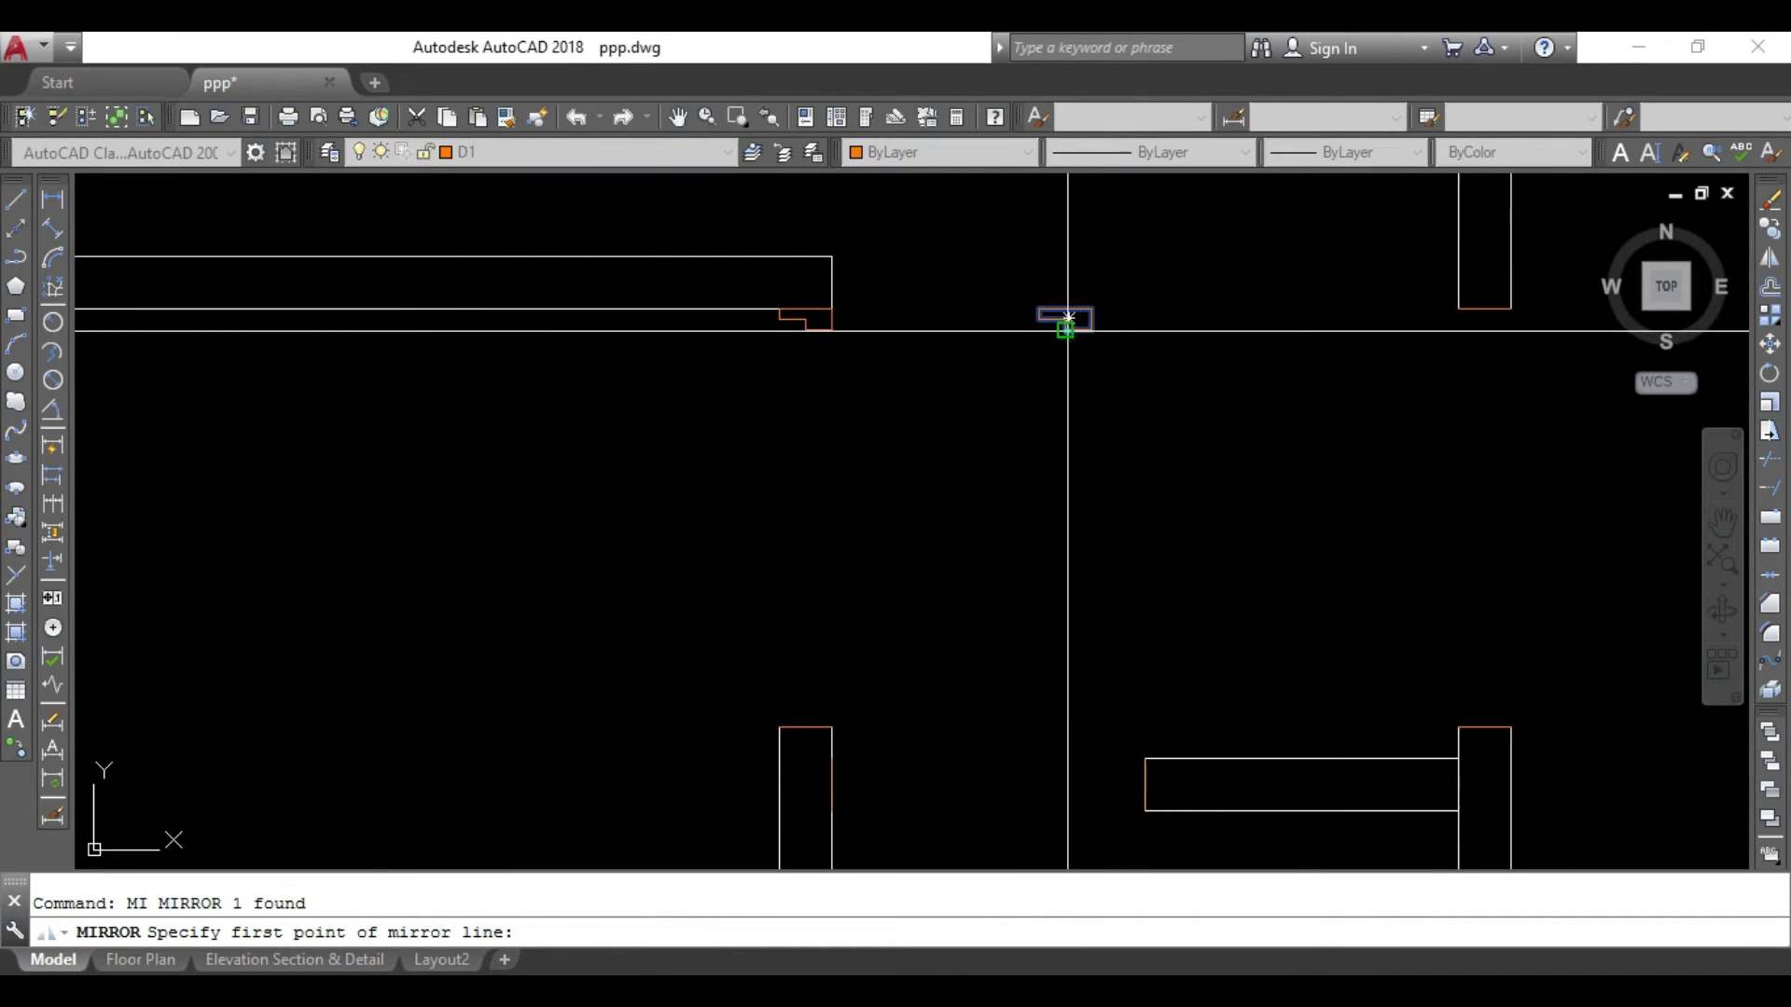
left_click(1065, 329)
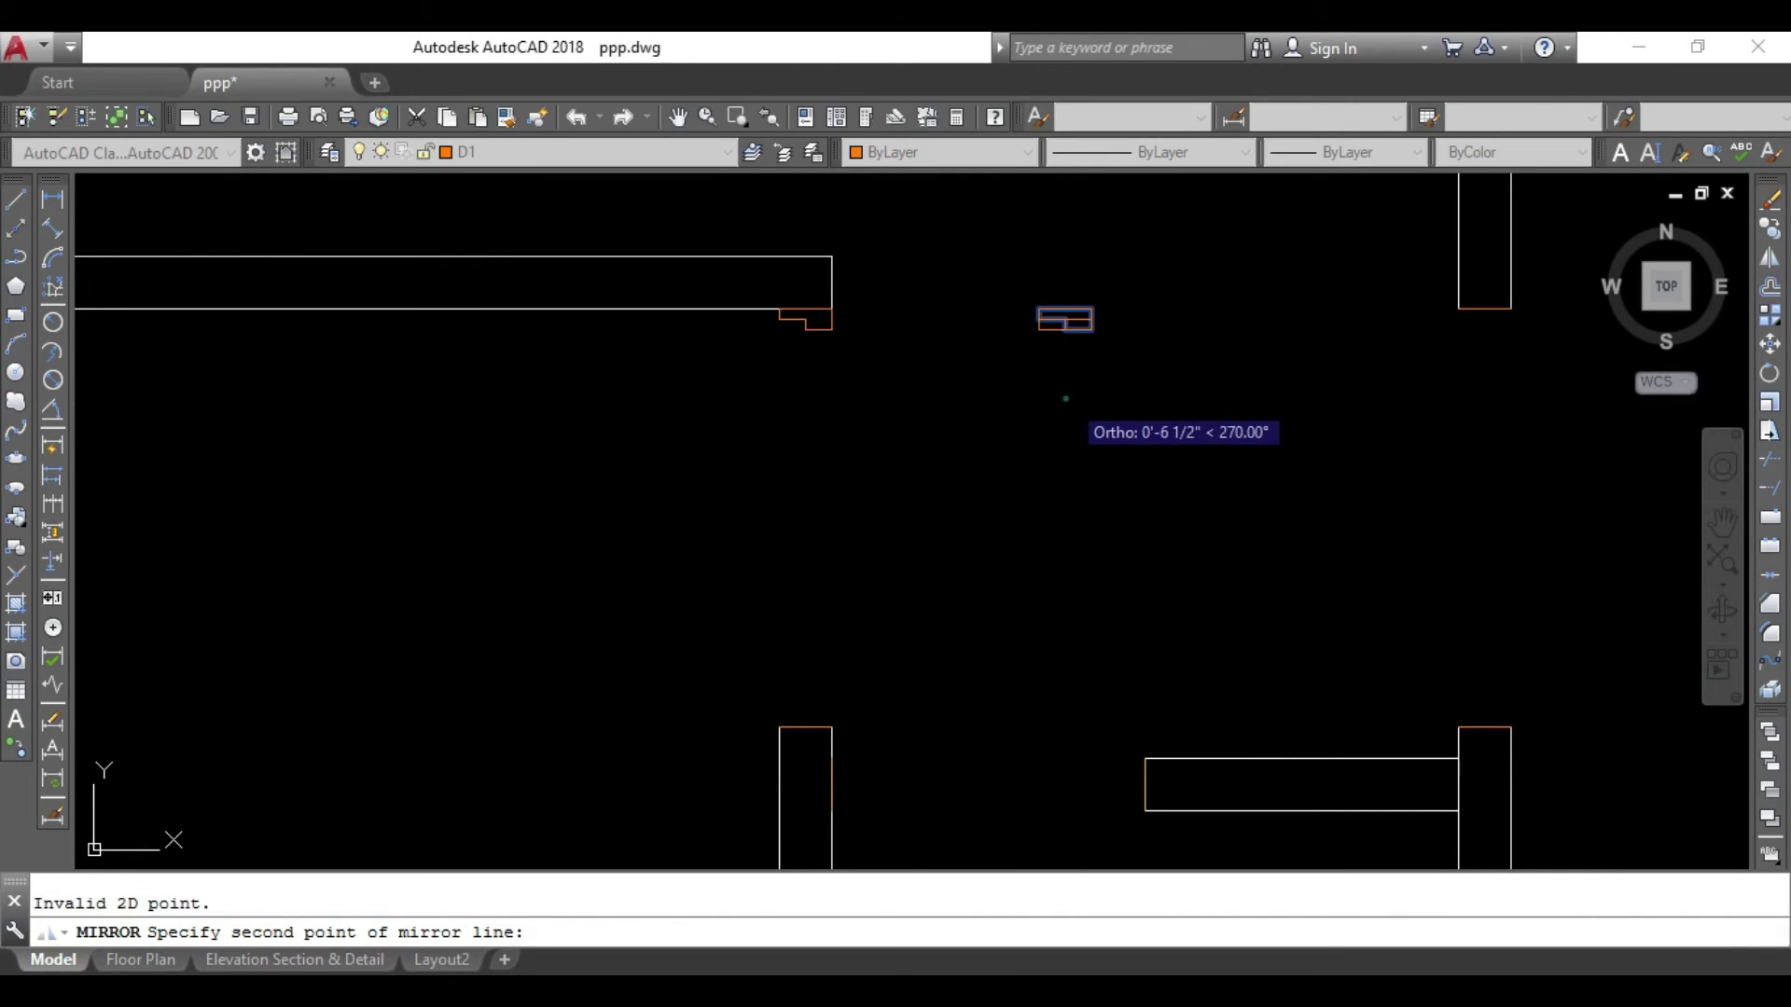
left_click(1068, 401)
key("Return")
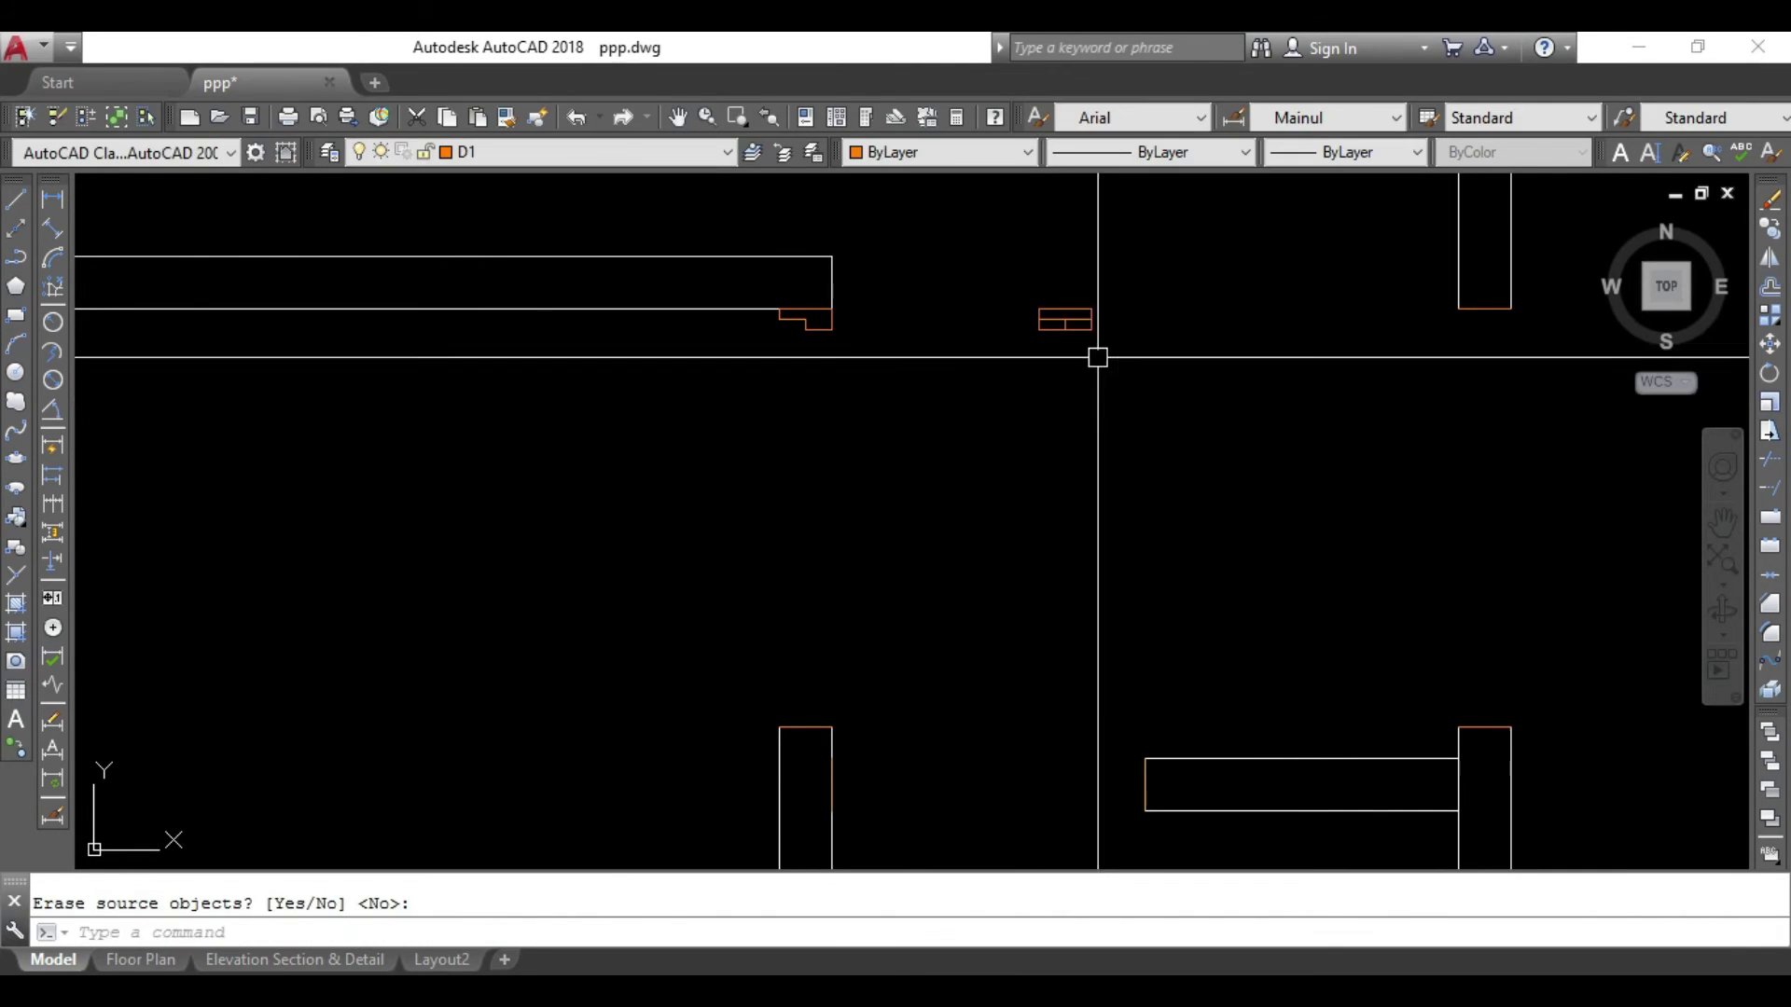
left_click(1068, 314)
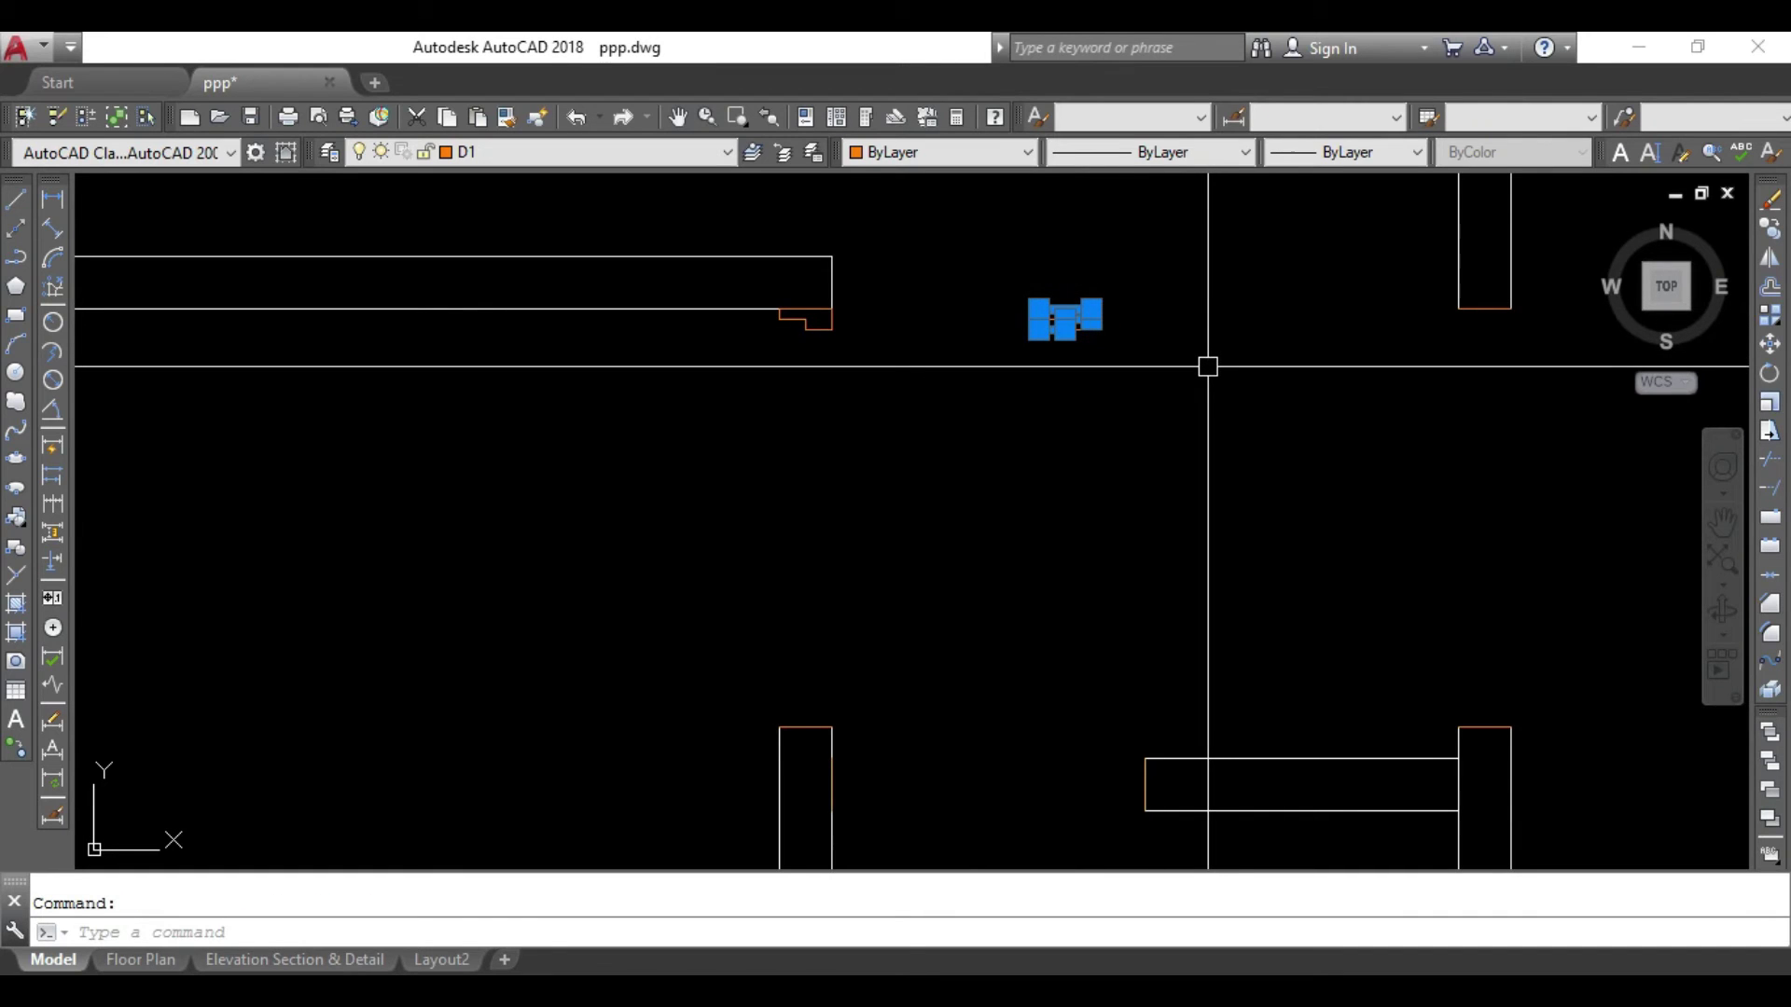
key("Delete")
left_click(1107, 290)
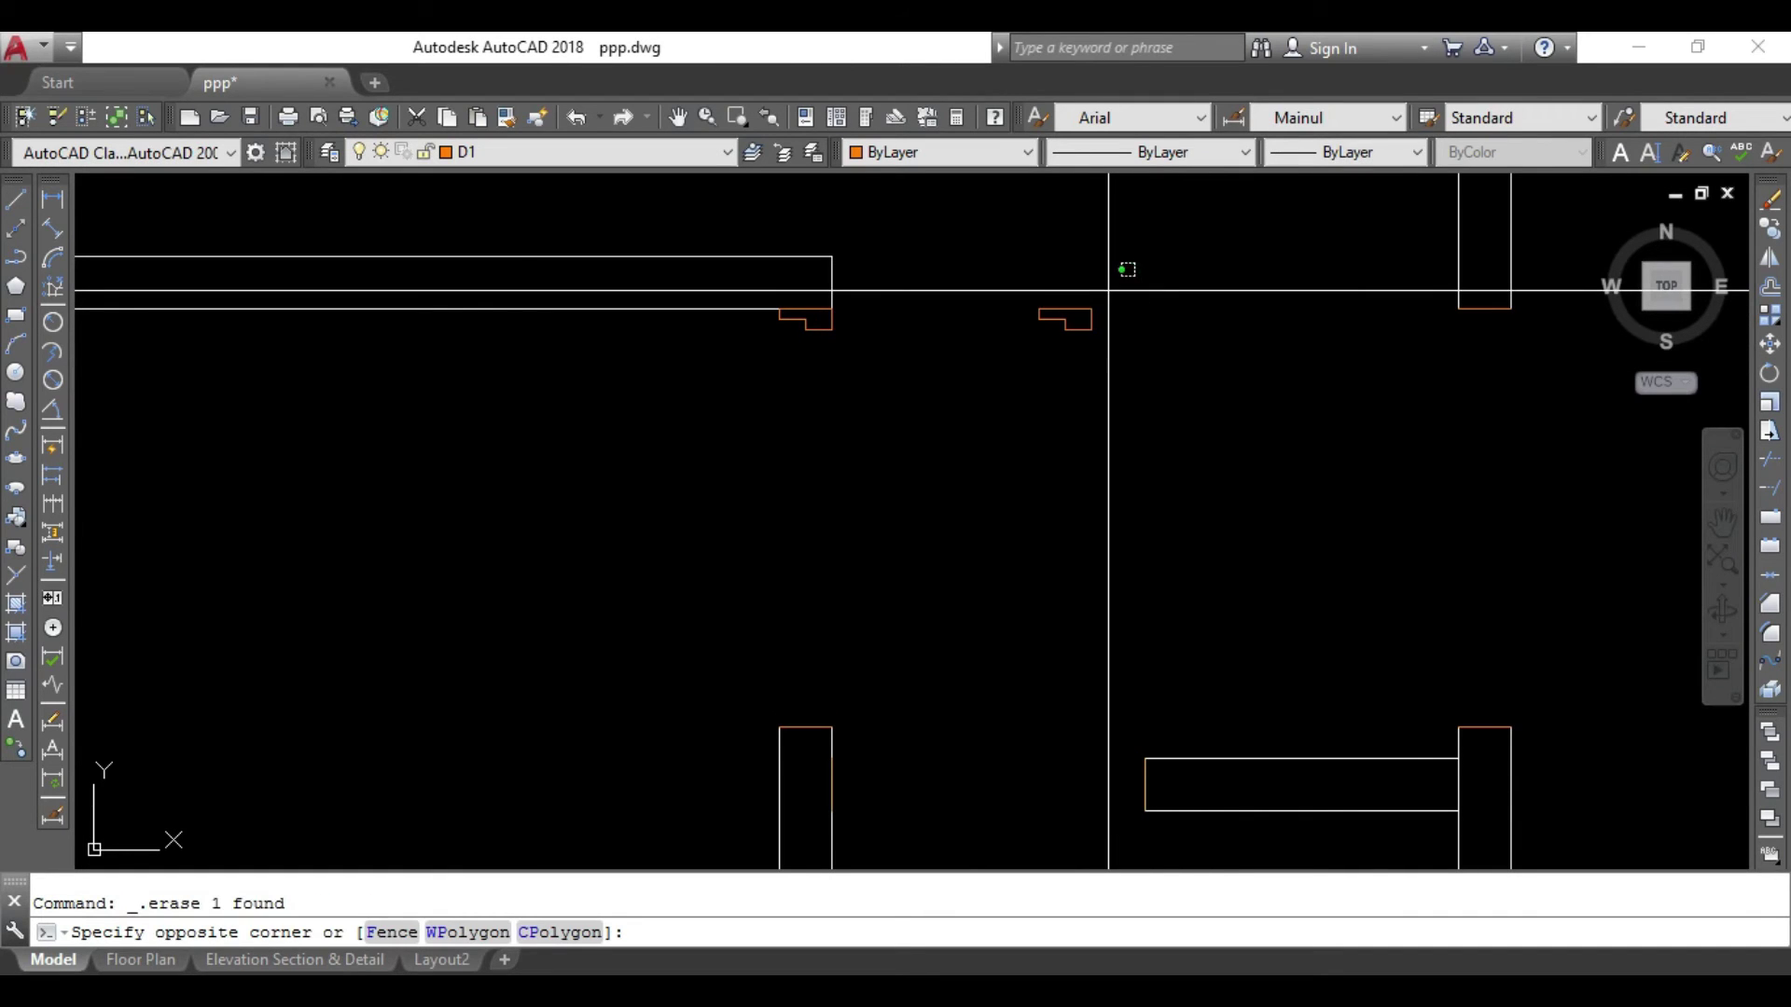
key("Escape")
Mirror the remaining outline again, erasing the source, to flip the door-stop notch.
left_click(1014, 364)
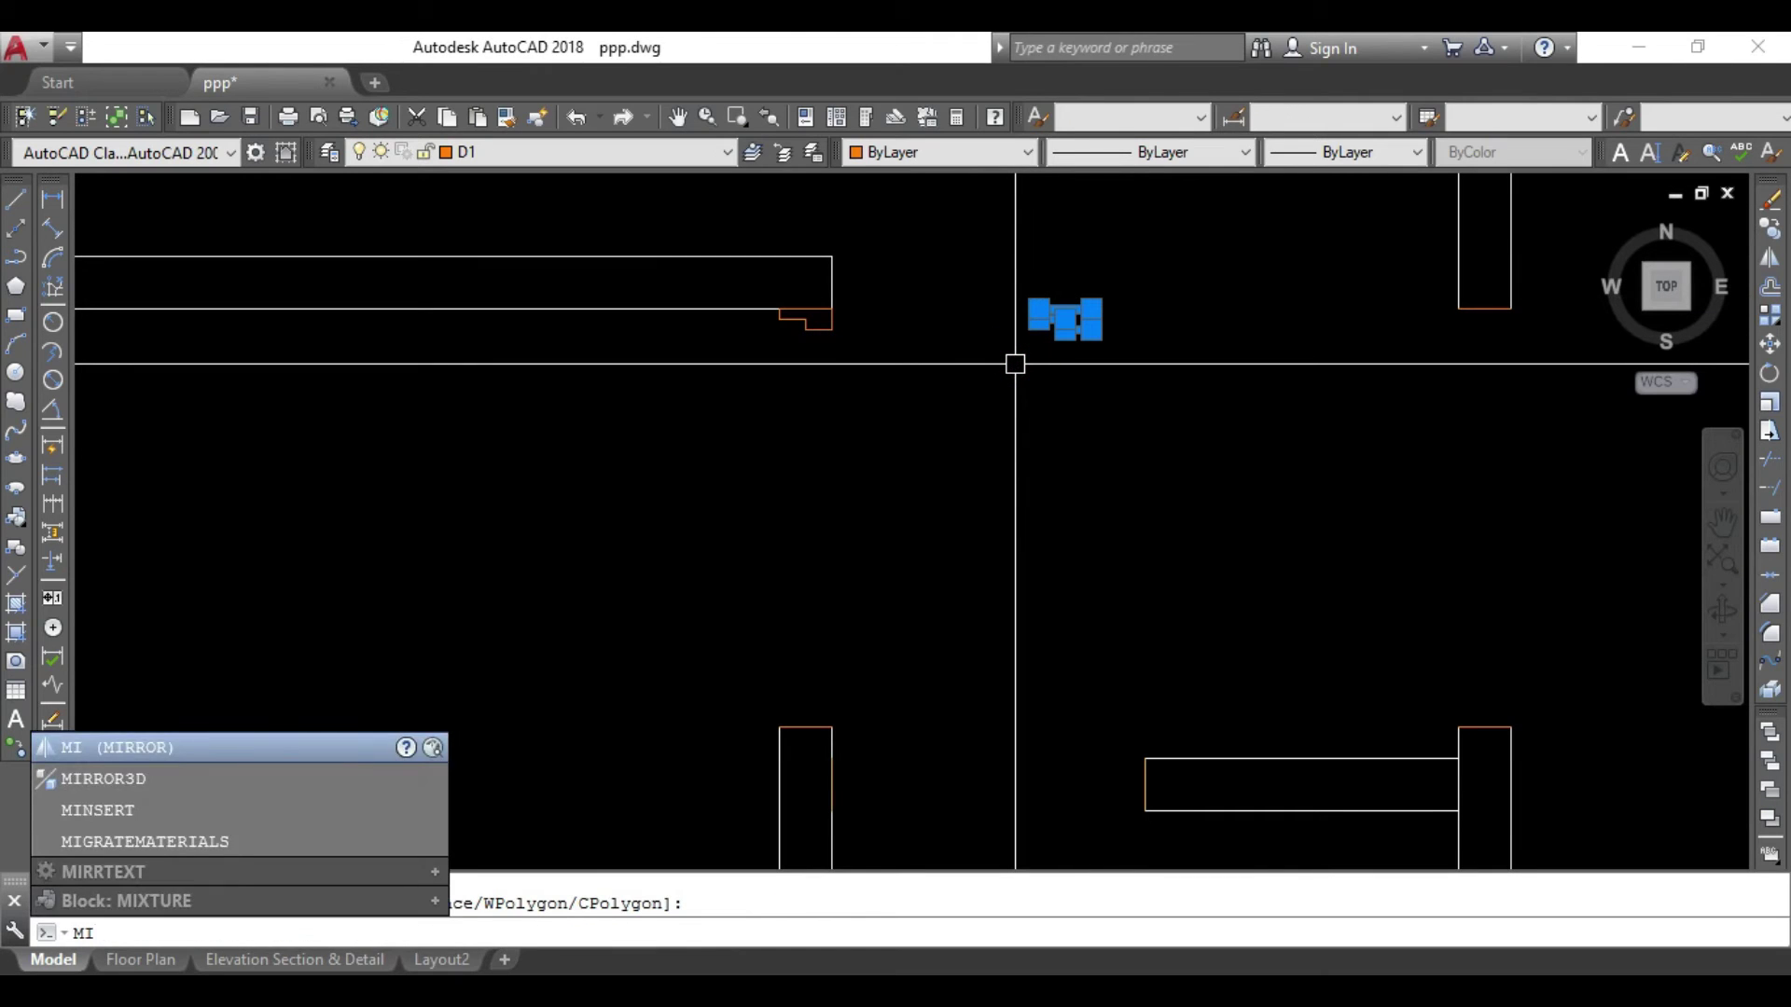
key("Return")
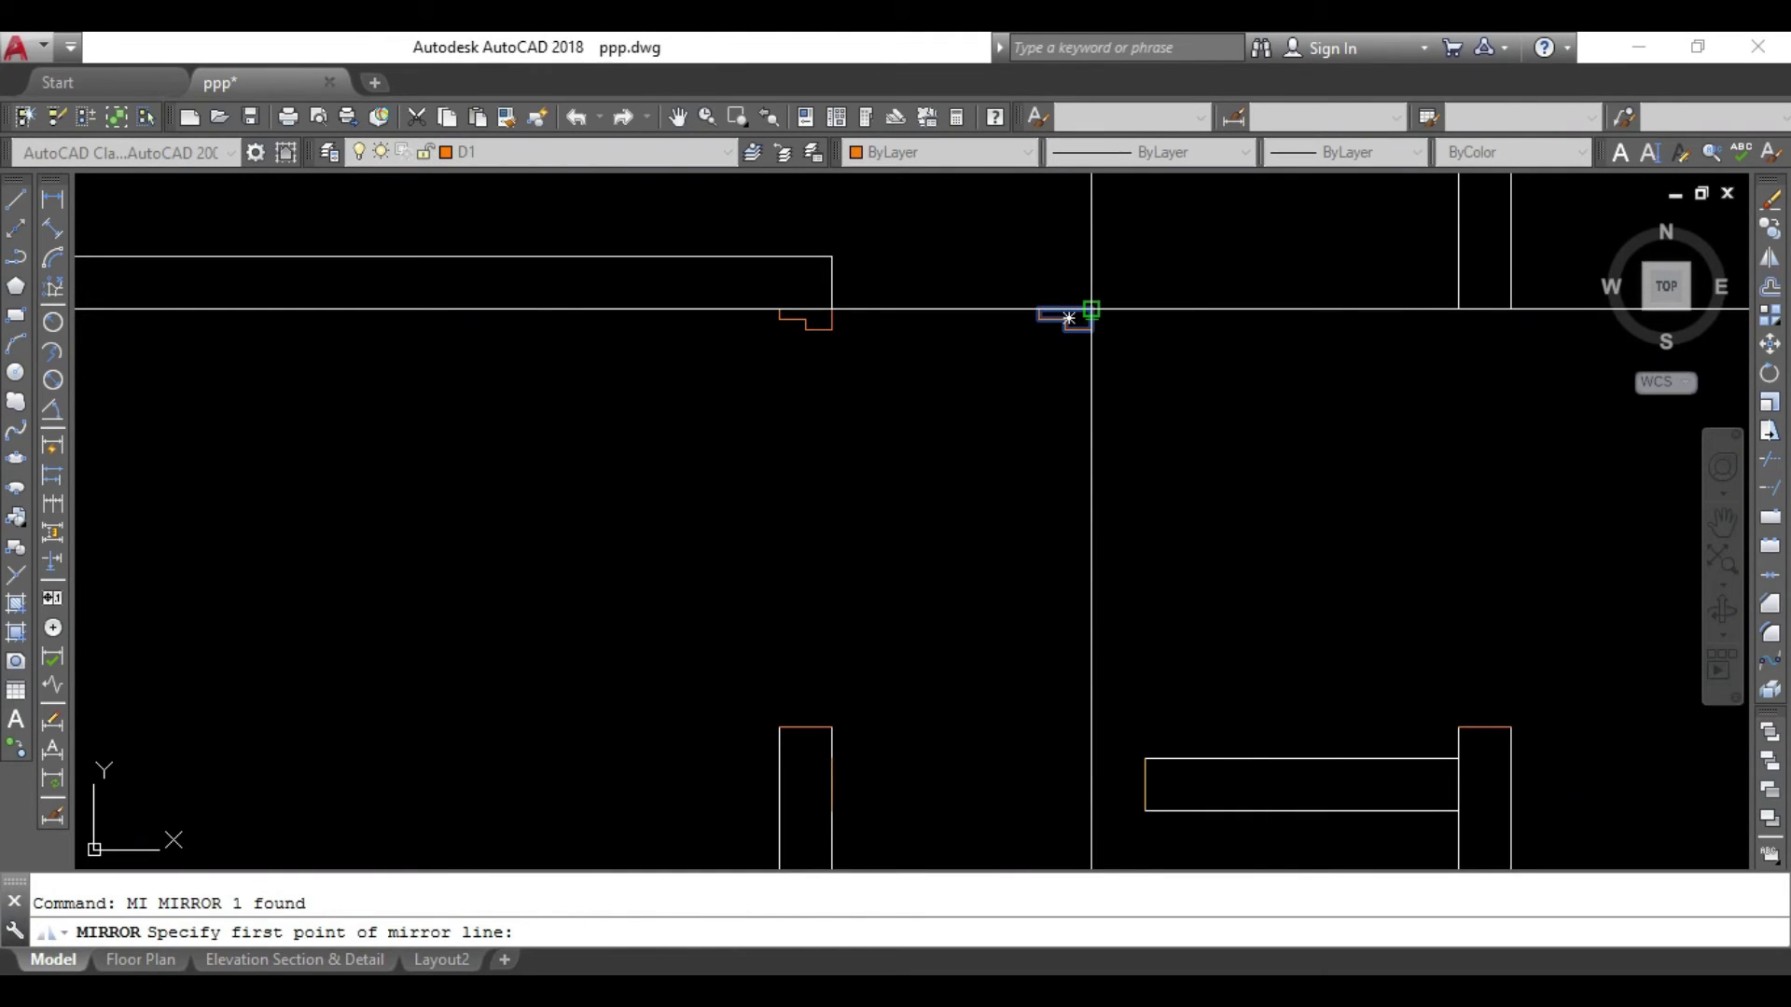
left_click(1068, 318)
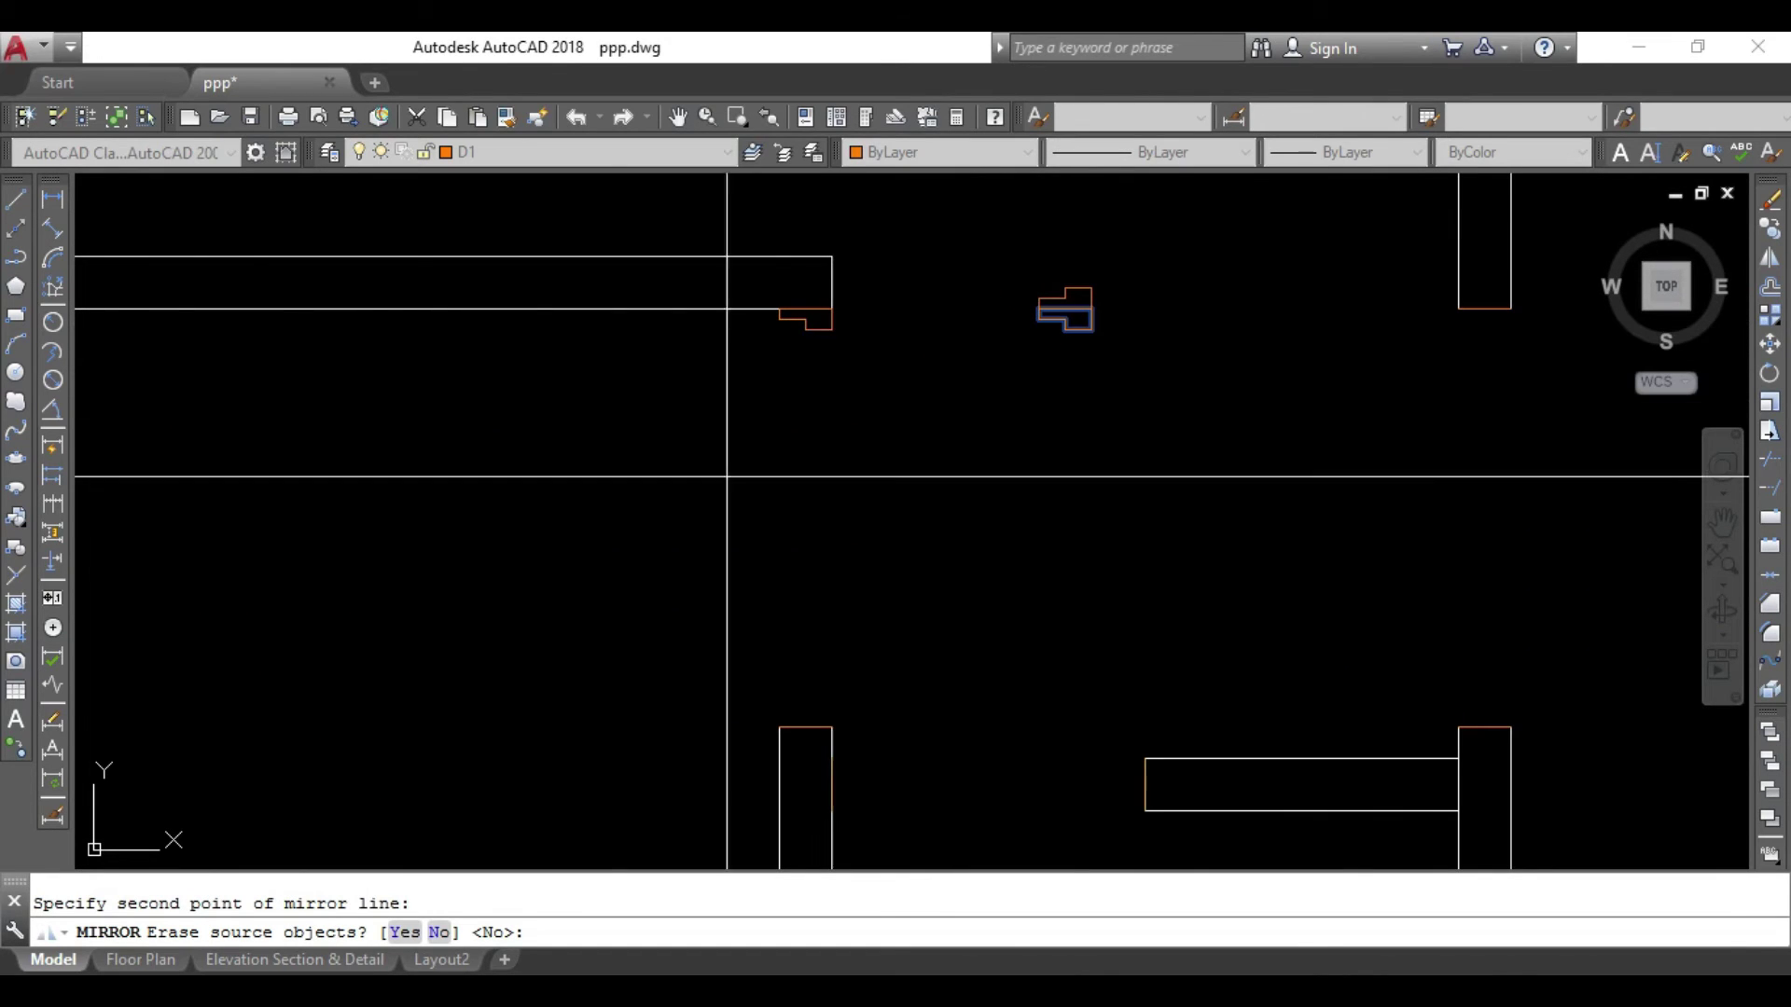
left_click(402, 935)
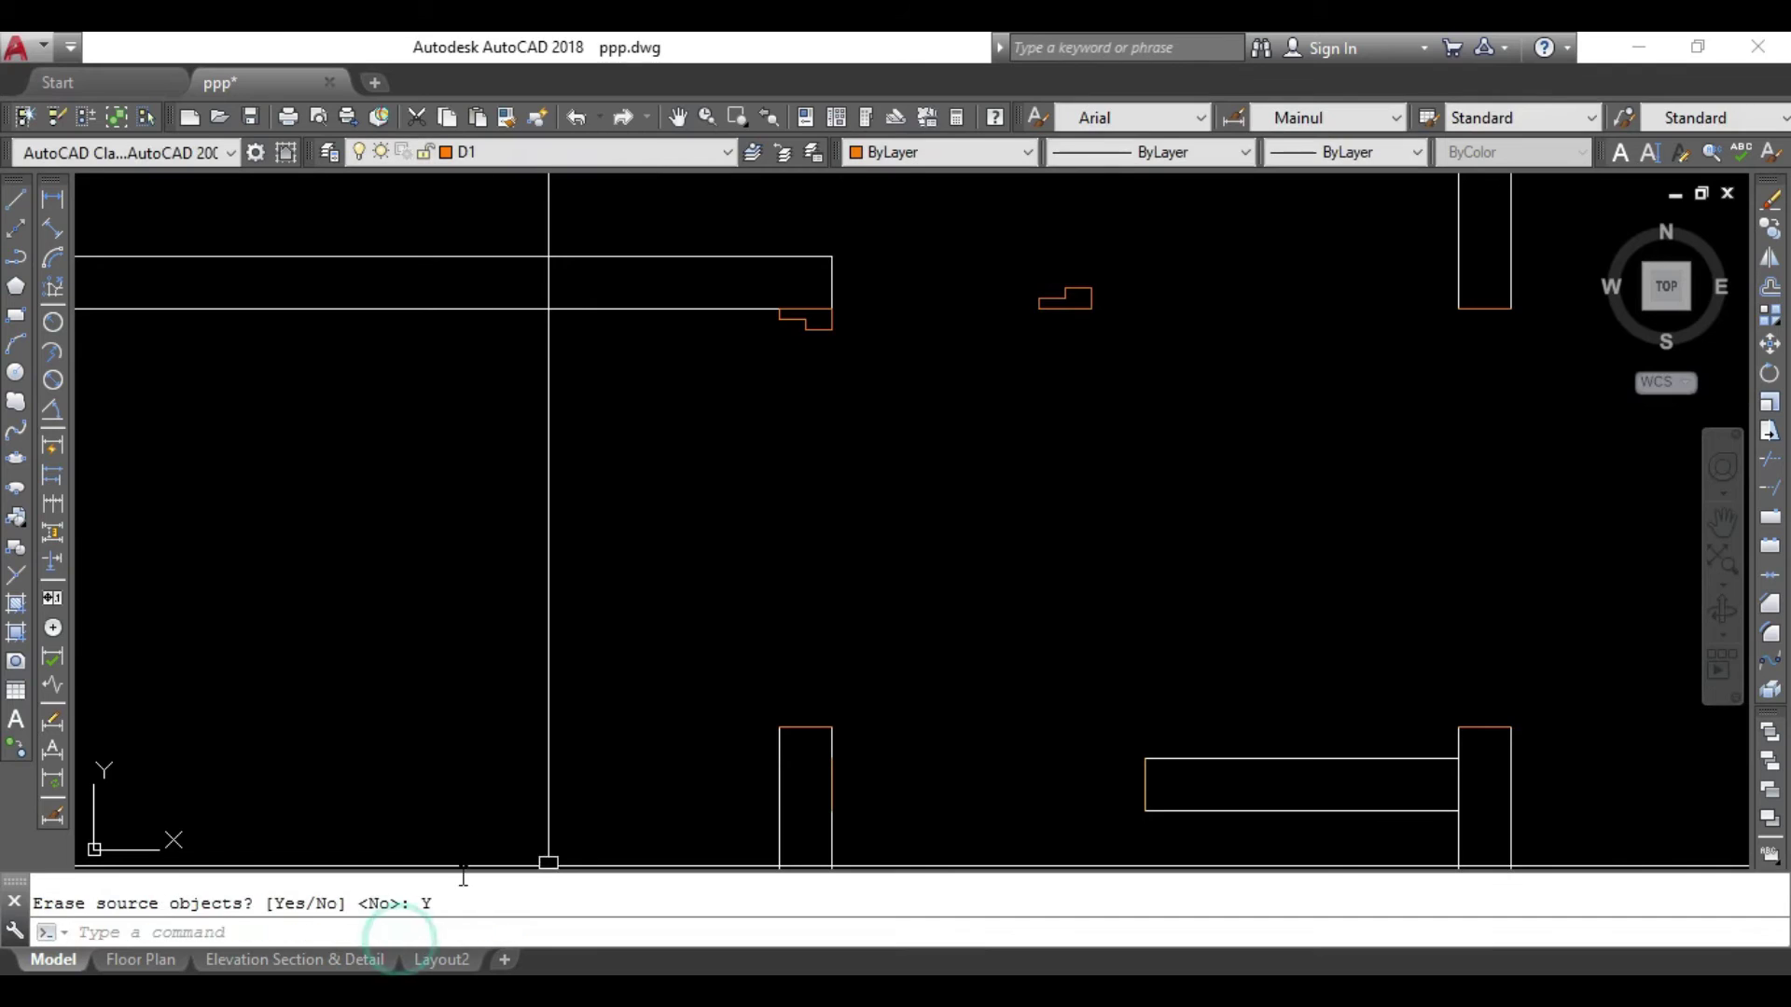
key("Escape")
left_click_drag(1128, 260, 1069, 338)
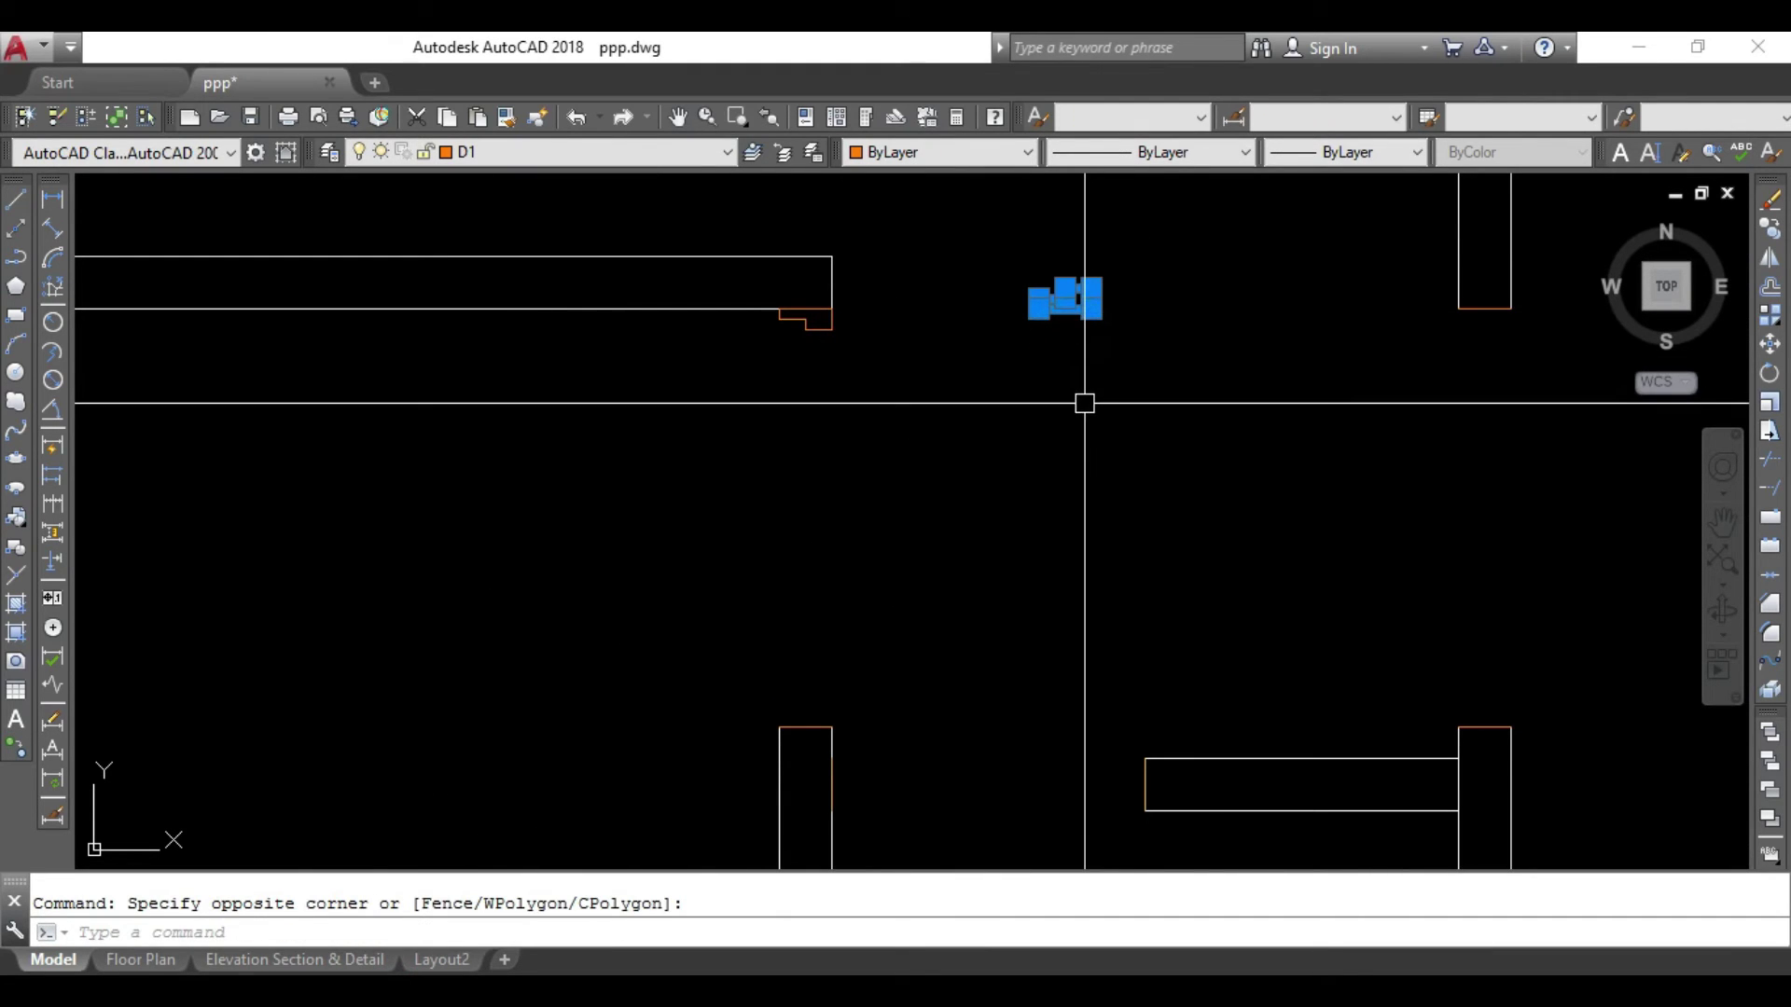
type("m")
Move the flipped notch 2'-8 9/16" down onto the opening's lower jamb.
key("Return")
left_click(1069, 299)
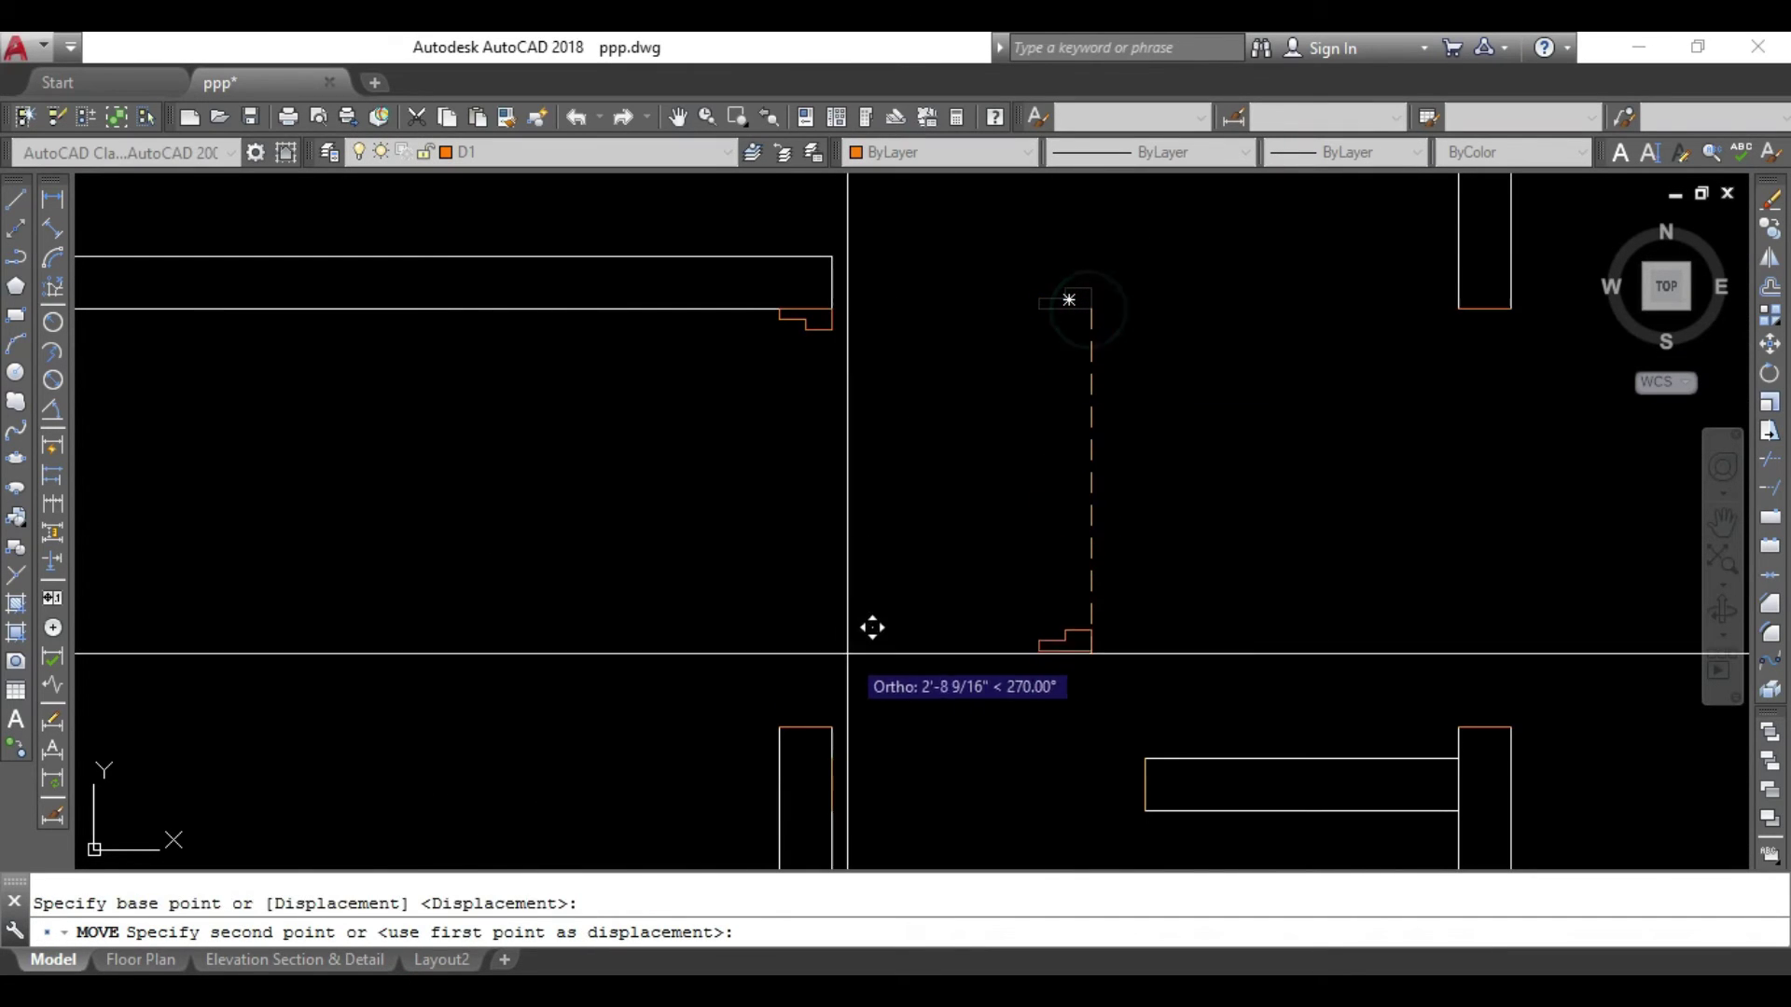
left_click(857, 700)
scroll(928, 600, "down", 2)
mouse_move(980, 628)
middle_mouse_down()
mouse_move(917, 546)
mouse_move(900, 481)
middle_mouse_up()
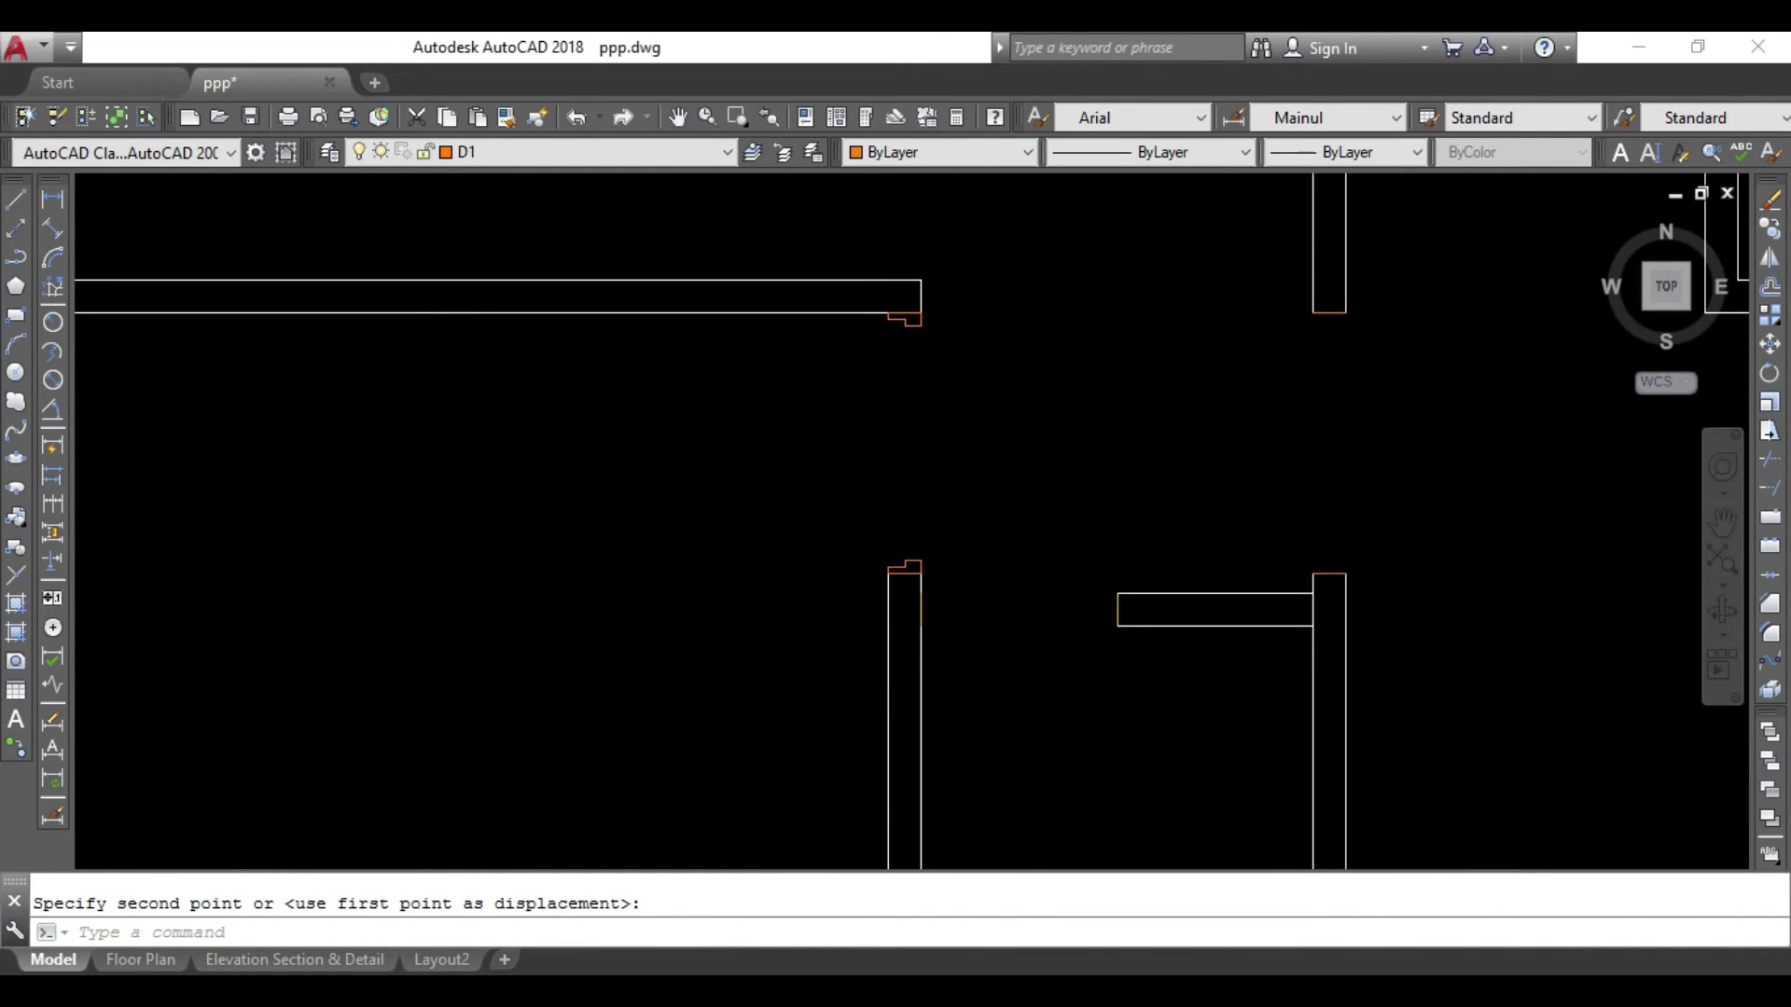
scroll(874, 387, "up", 2)
type("l")
Draw two parallel door-leaf lines running left from the doorway's upper jamb corner.
key("Return")
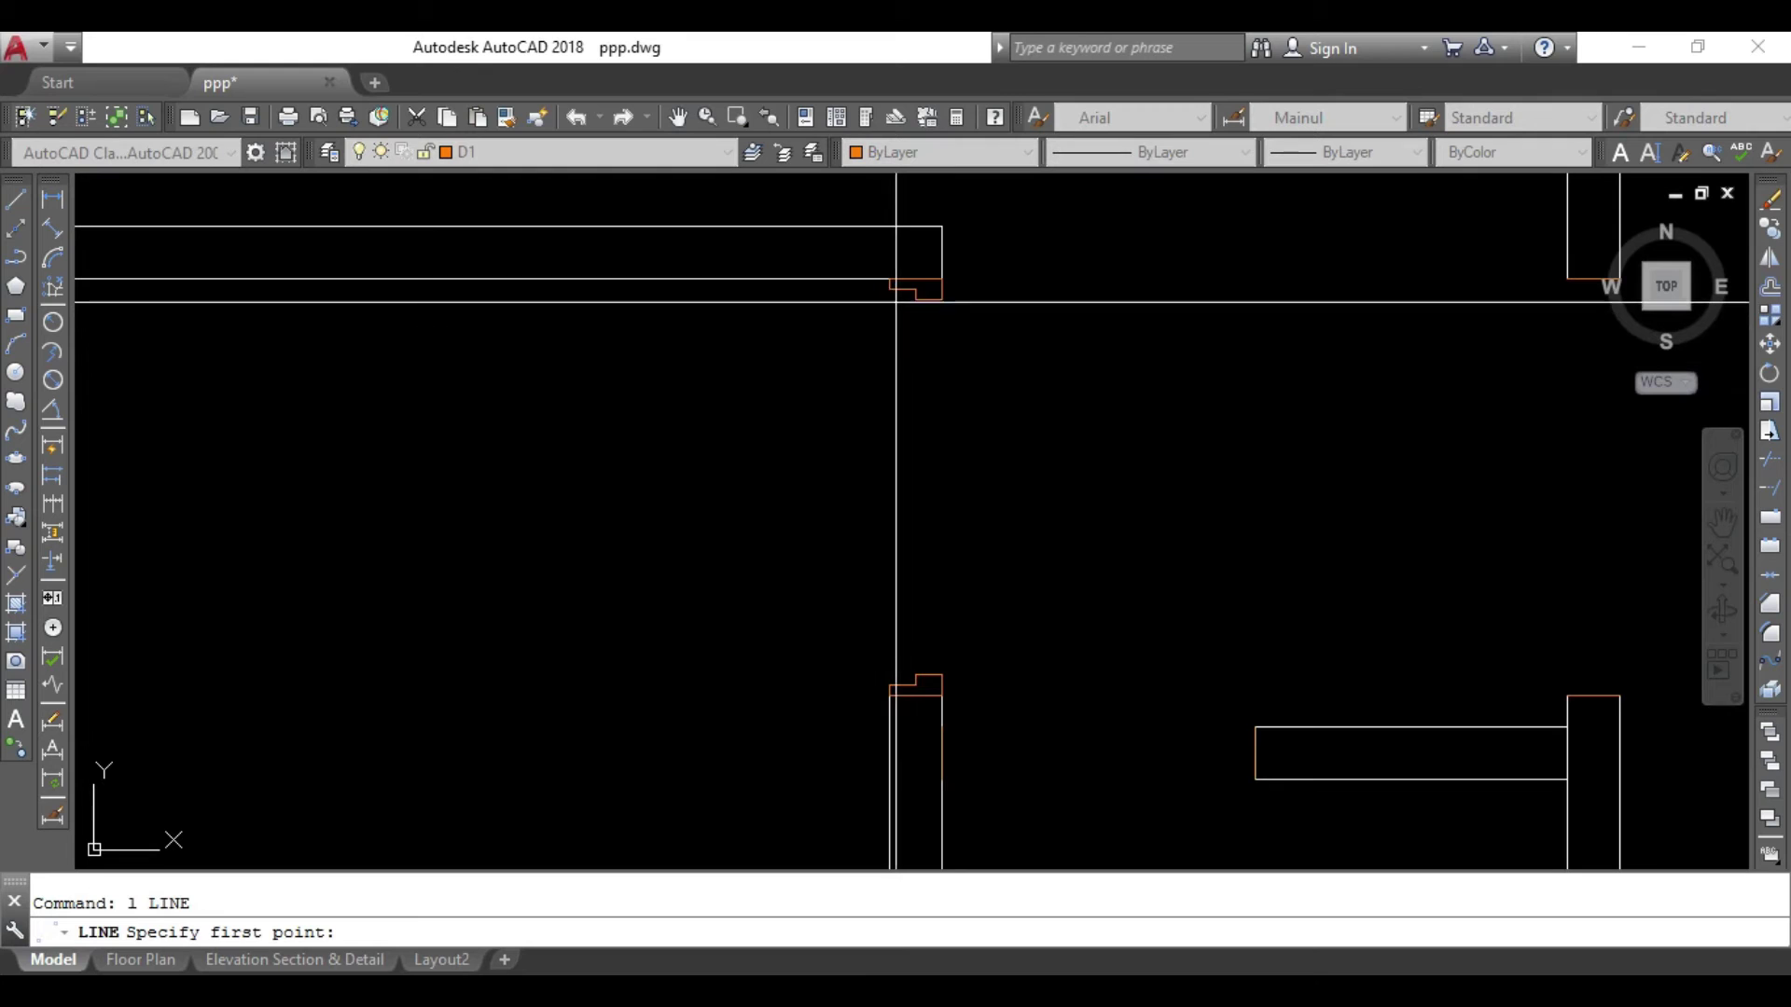
left_click(916, 288)
left_click(448, 327)
key("Return")
key("Return")
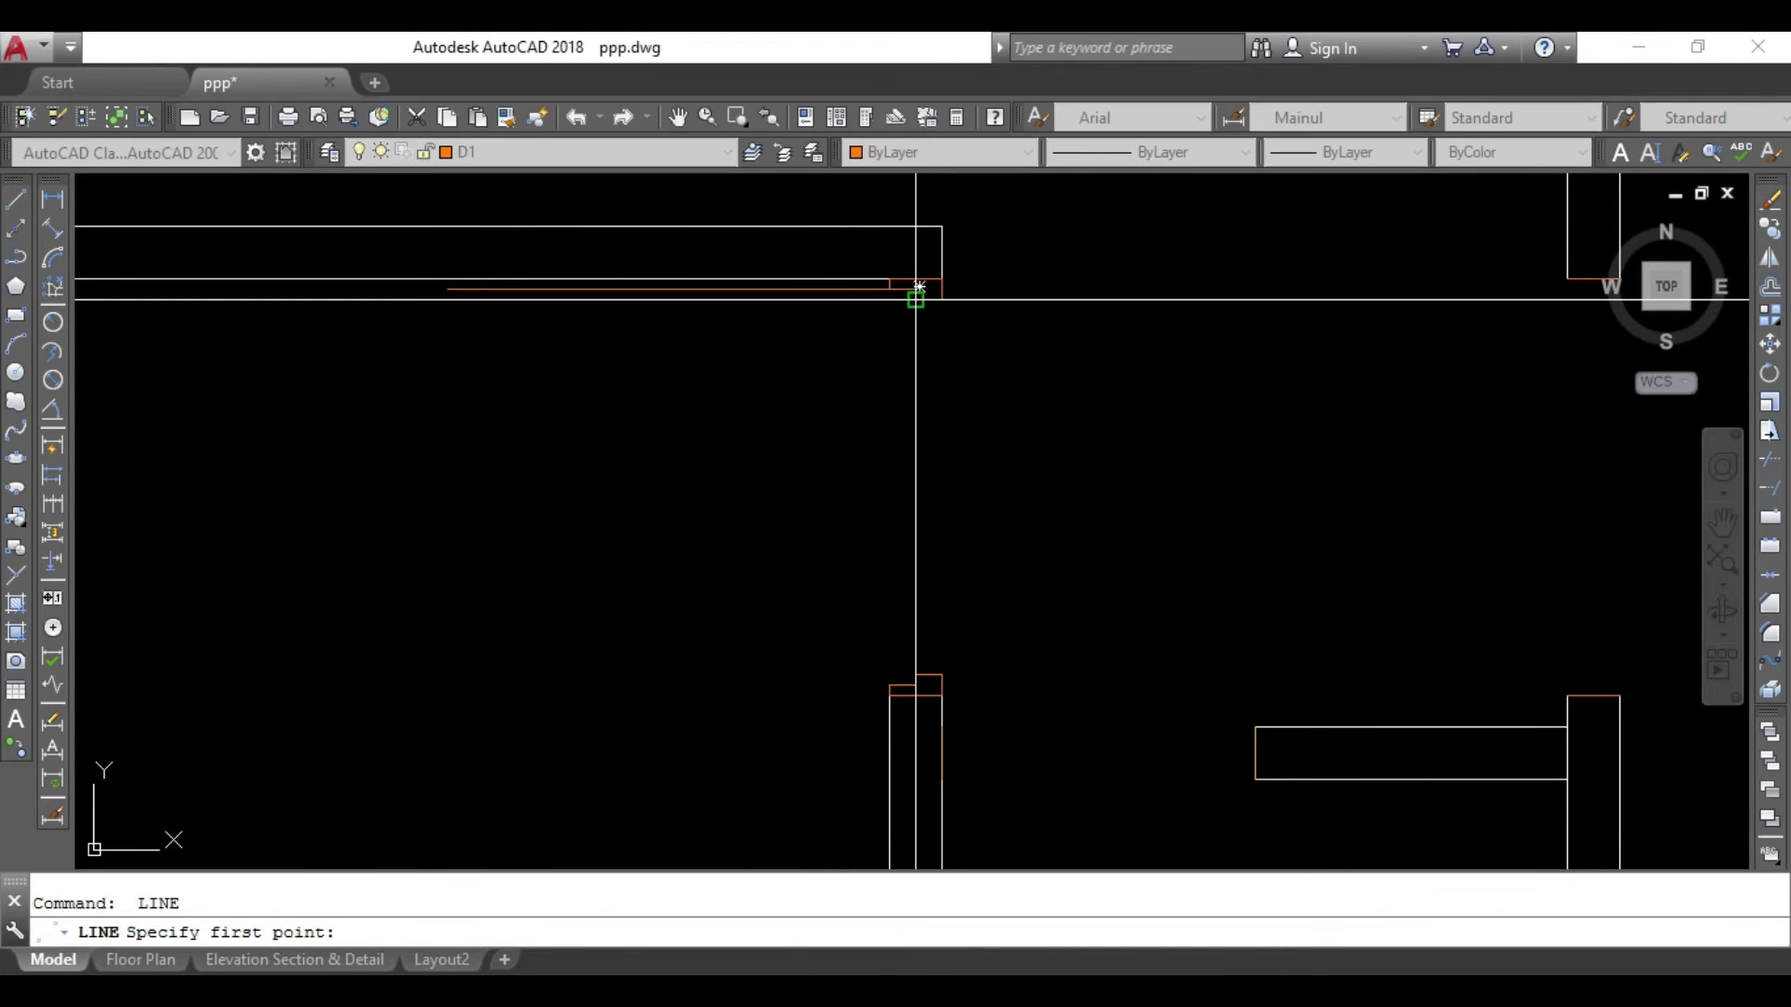
left_click(918, 288)
left_click(442, 298)
key("Escape")
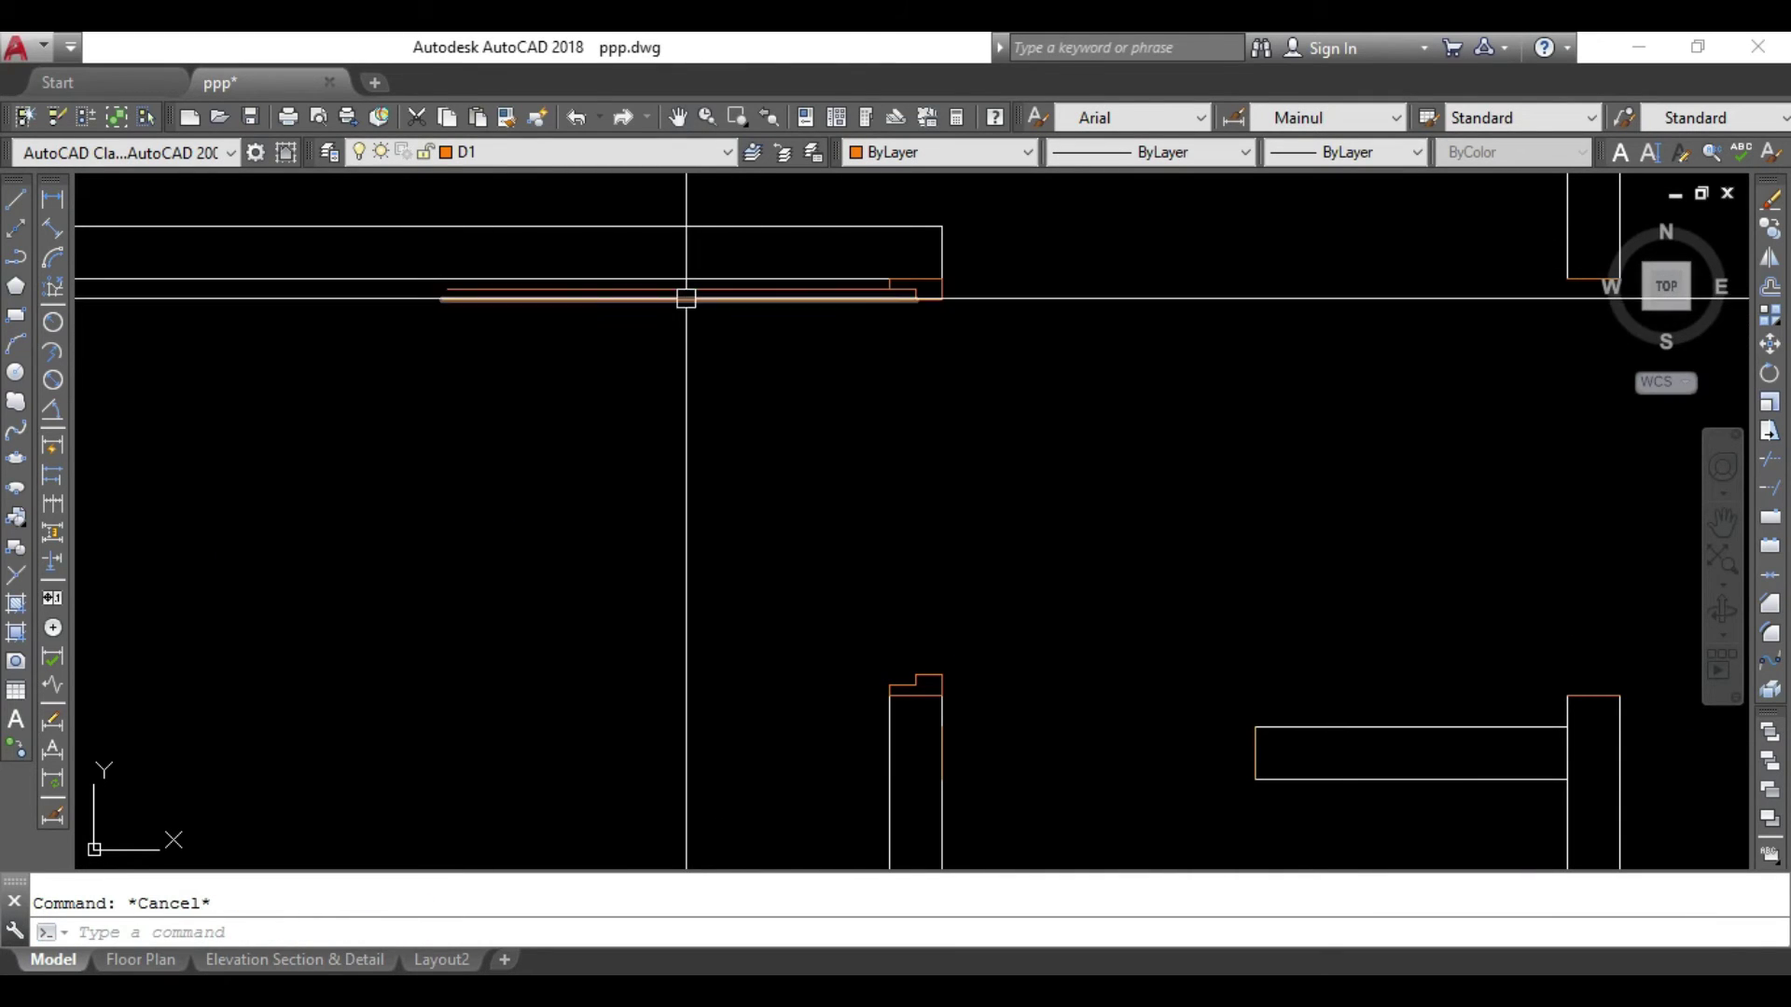
left_click(16, 376)
Draw the door swing circle at the upper jamb with radius reaching the lower jamb.
key("Escape")
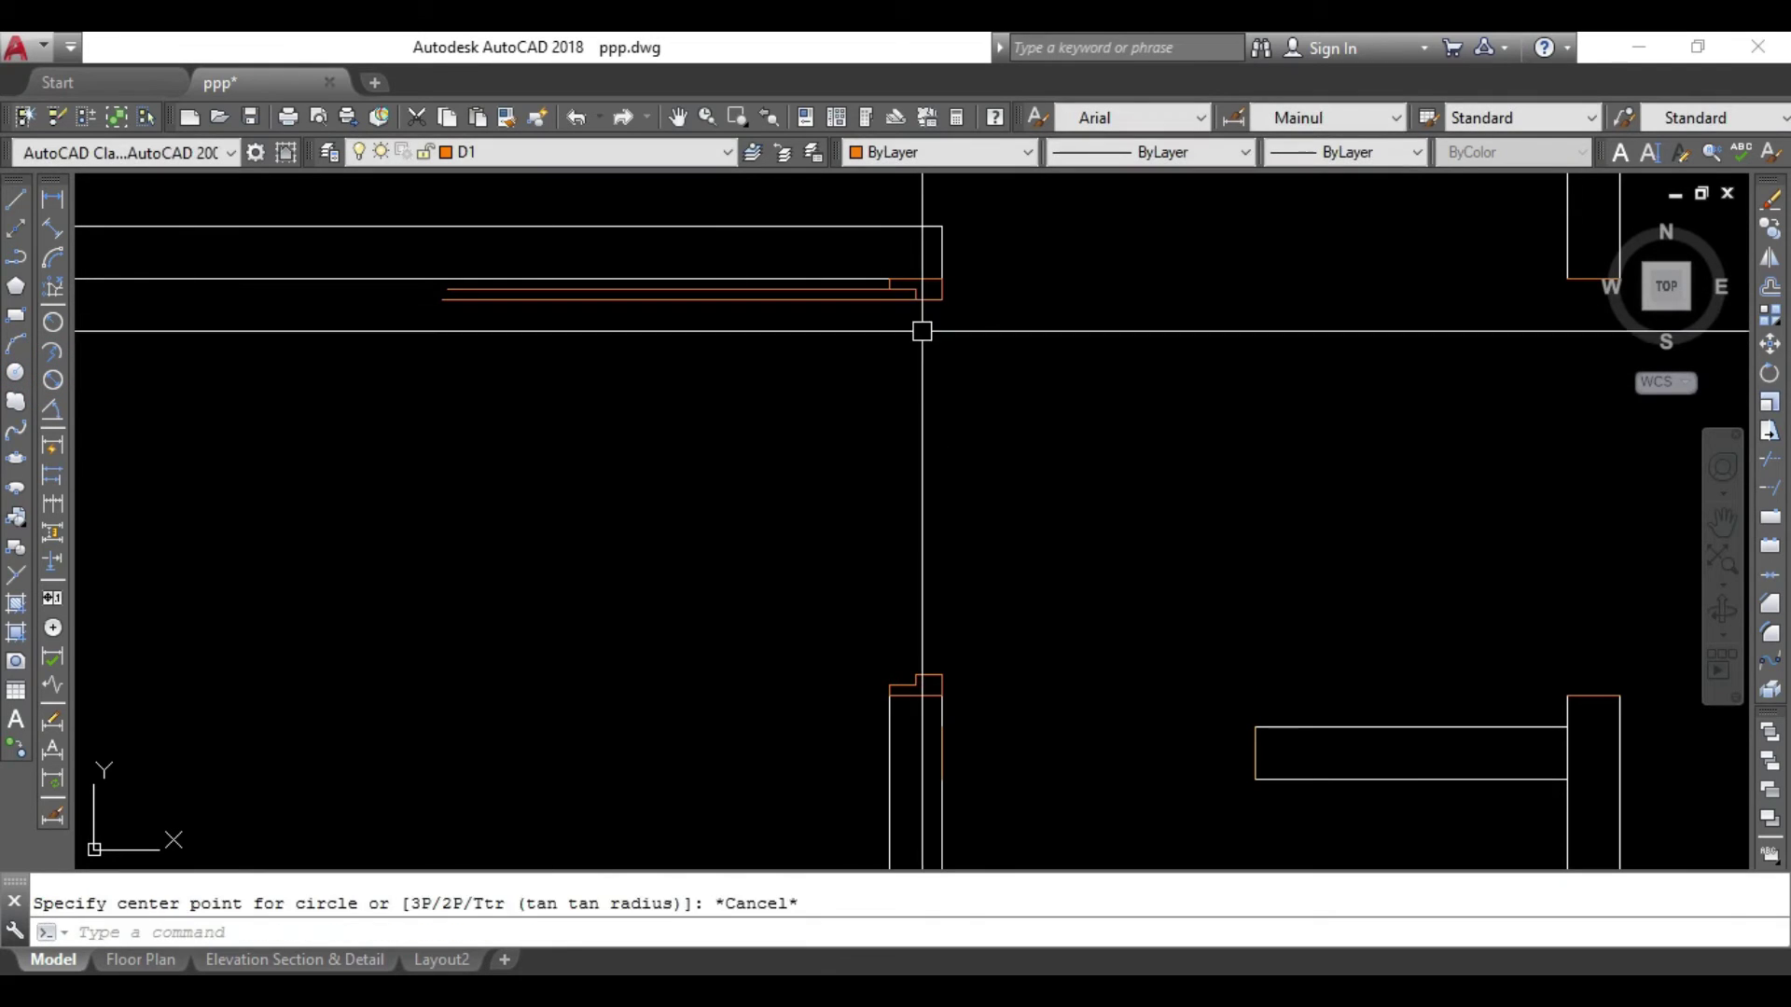
type("c")
key("Return")
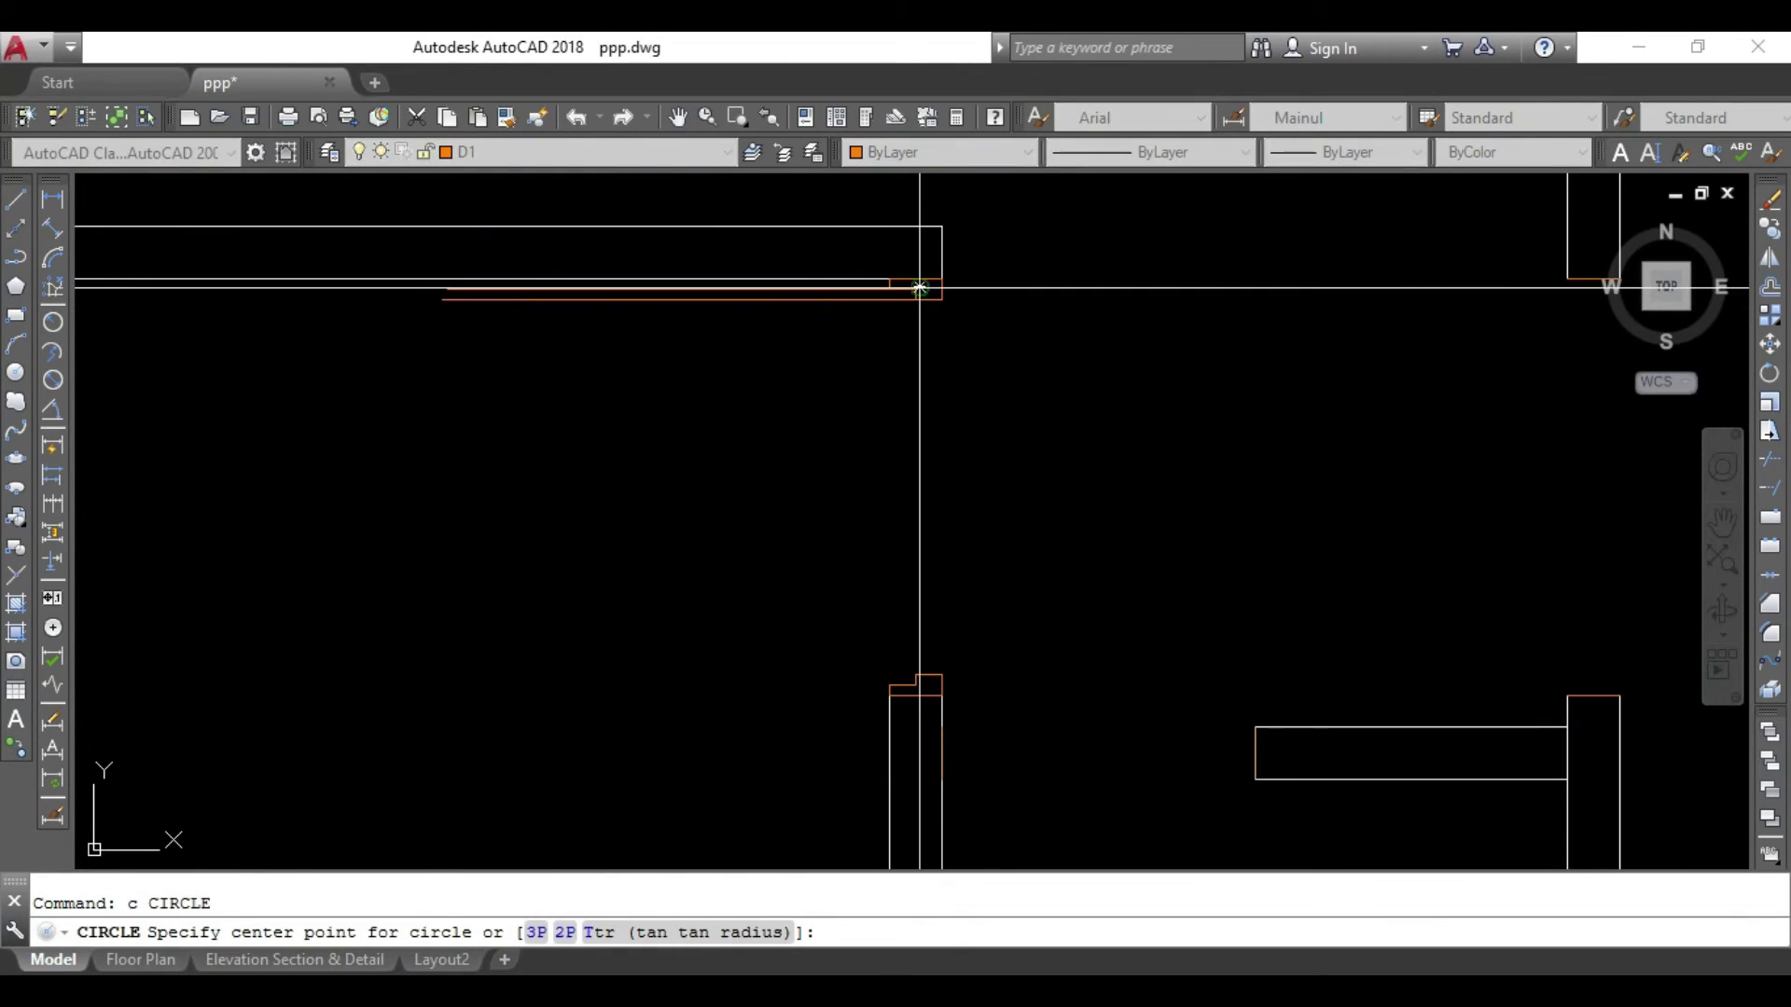
scroll(920, 288, "up", 5)
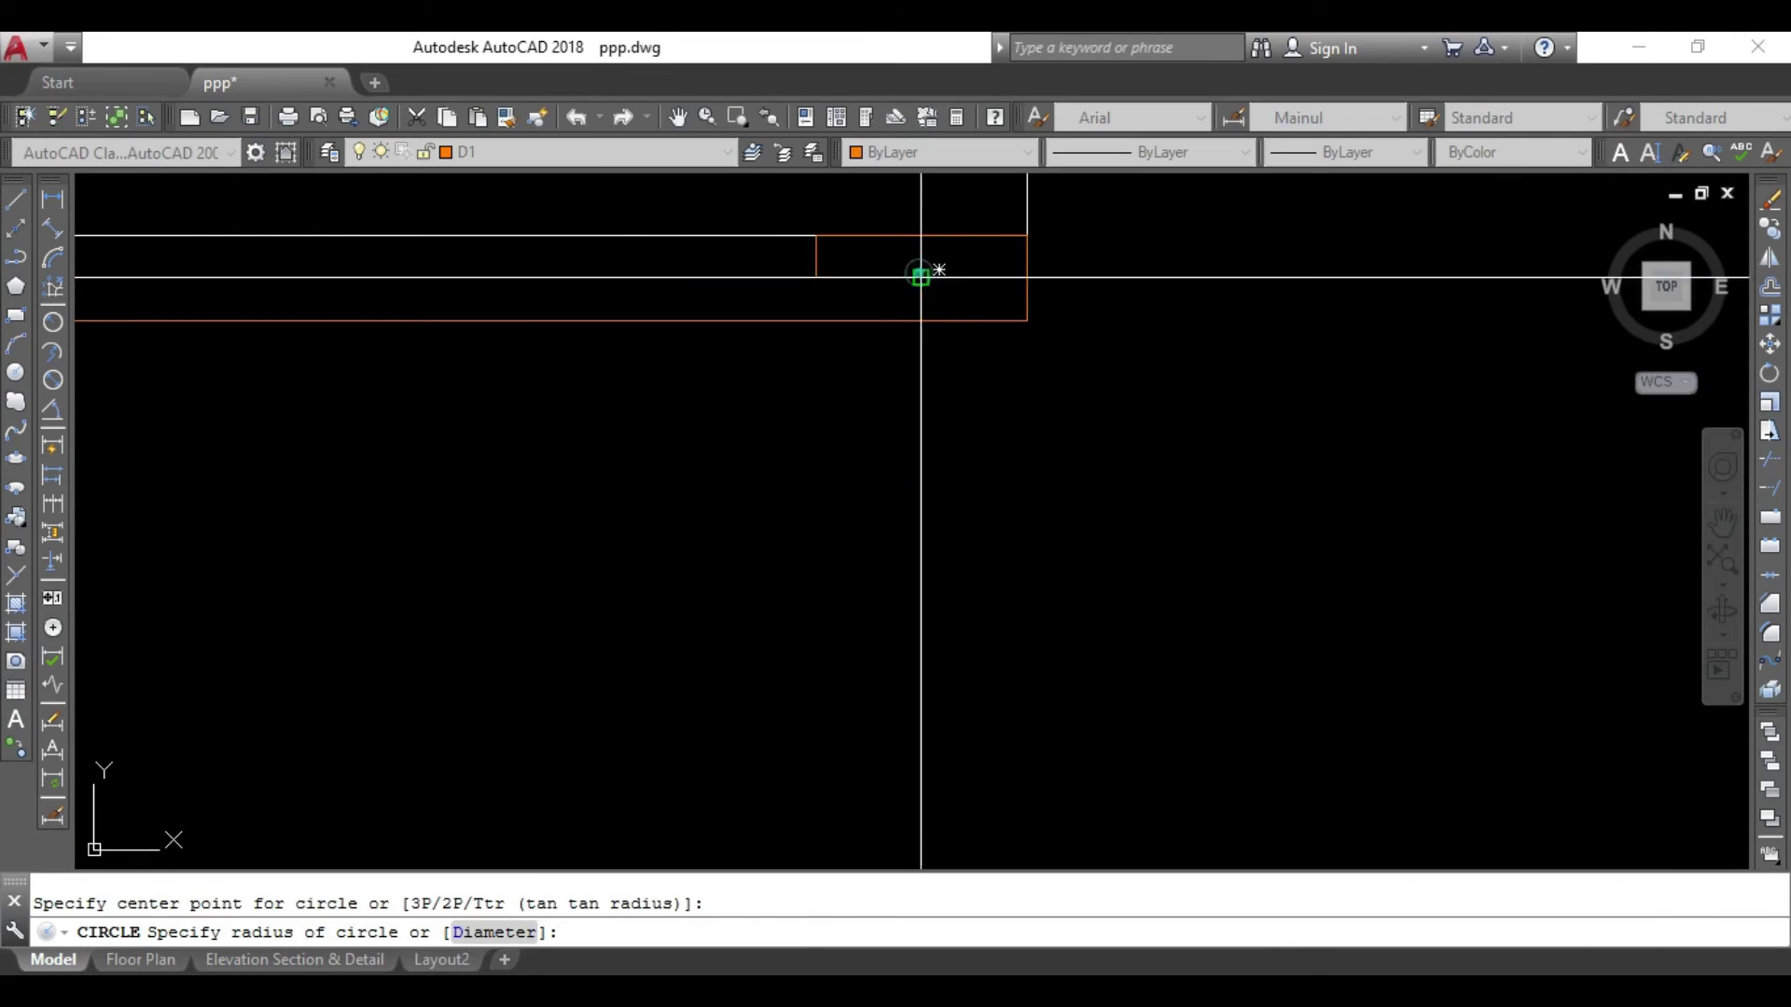
scroll(921, 596, "down", 2)
scroll(921, 541, "down", 2)
scroll(909, 597, "up", 2)
scroll(865, 395, "up", 1)
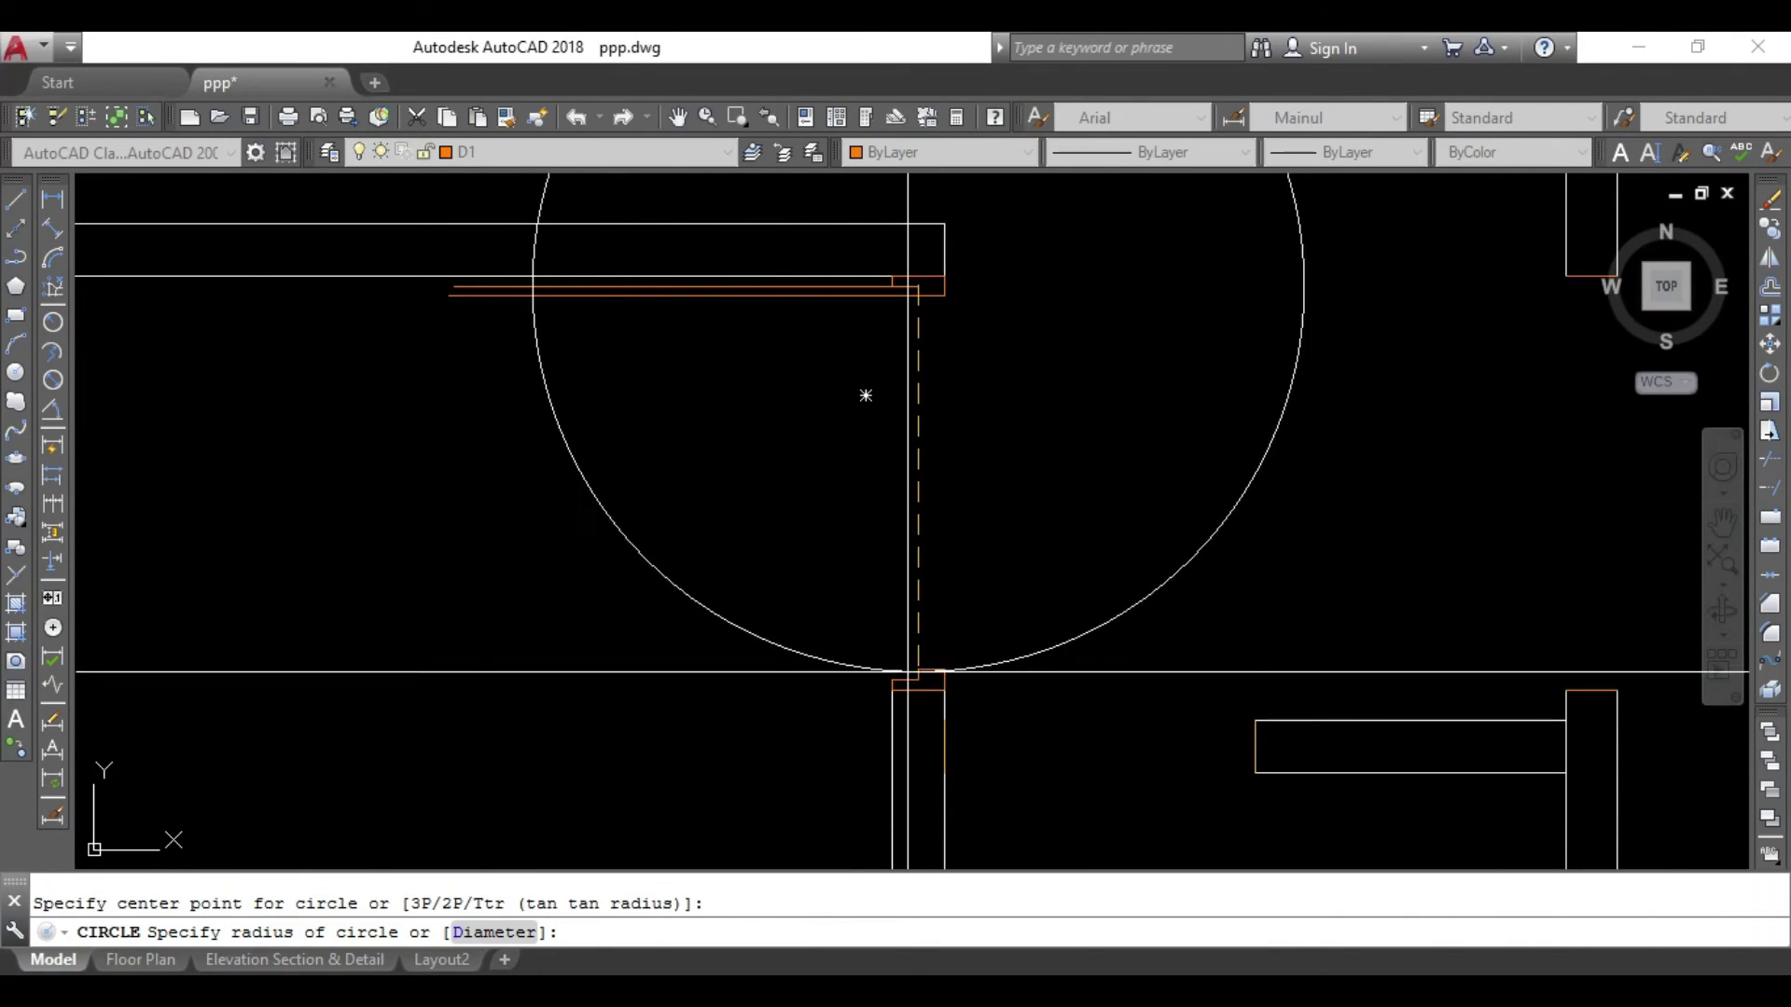
left_click(927, 680)
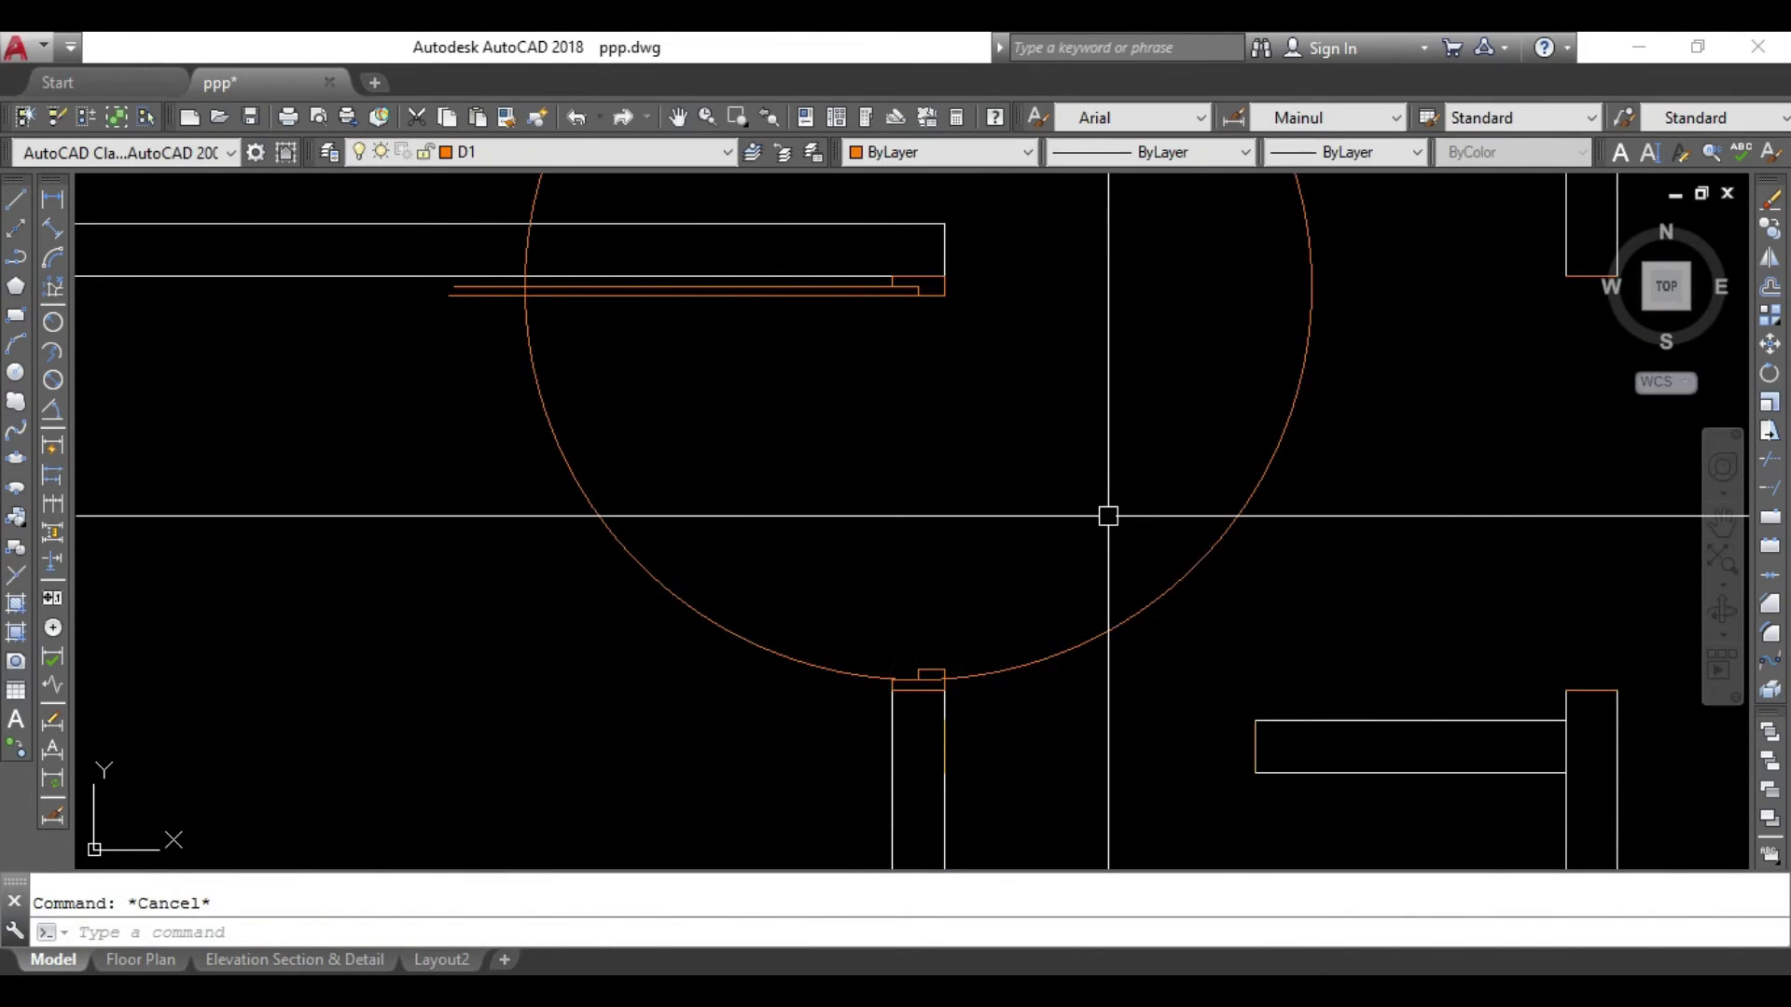
middle_click_drag(1108, 516, 1122, 567)
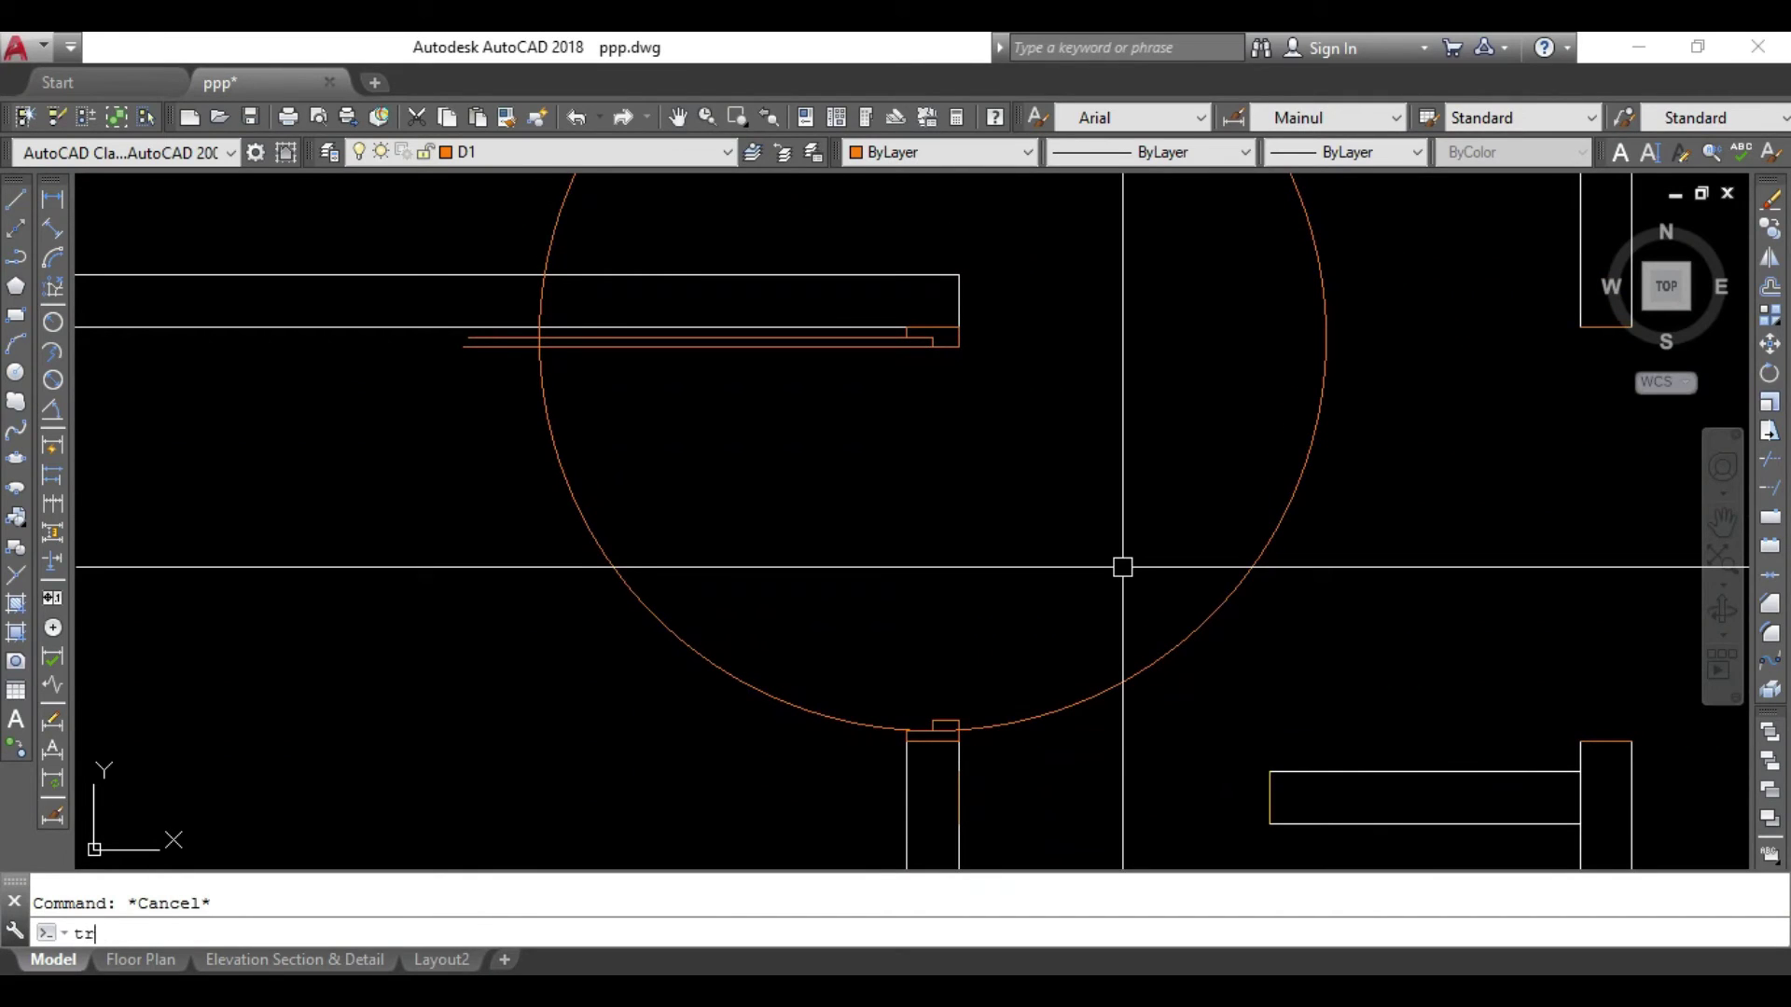
Trim the circle and delete the leftover piece, leaving a quarter swing arc.
key("Return")
scroll(526, 334, "up", 5)
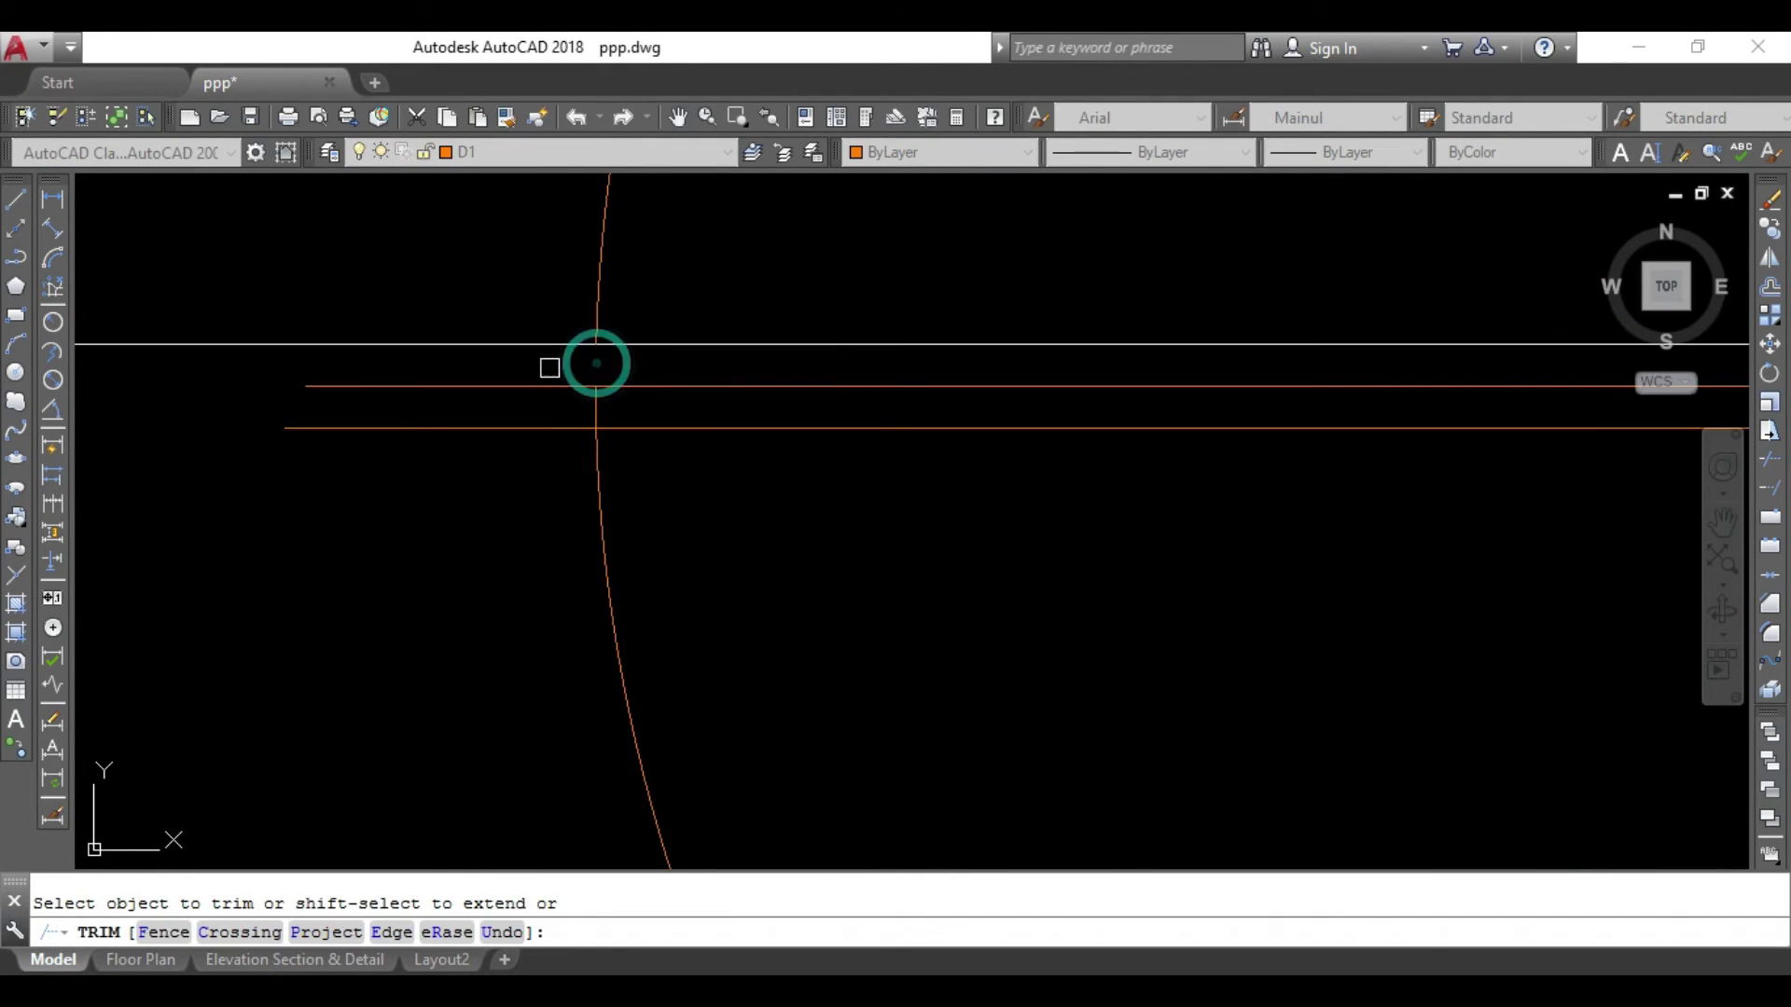
scroll(401, 528, "down", 5)
scroll(837, 647, "up", 5)
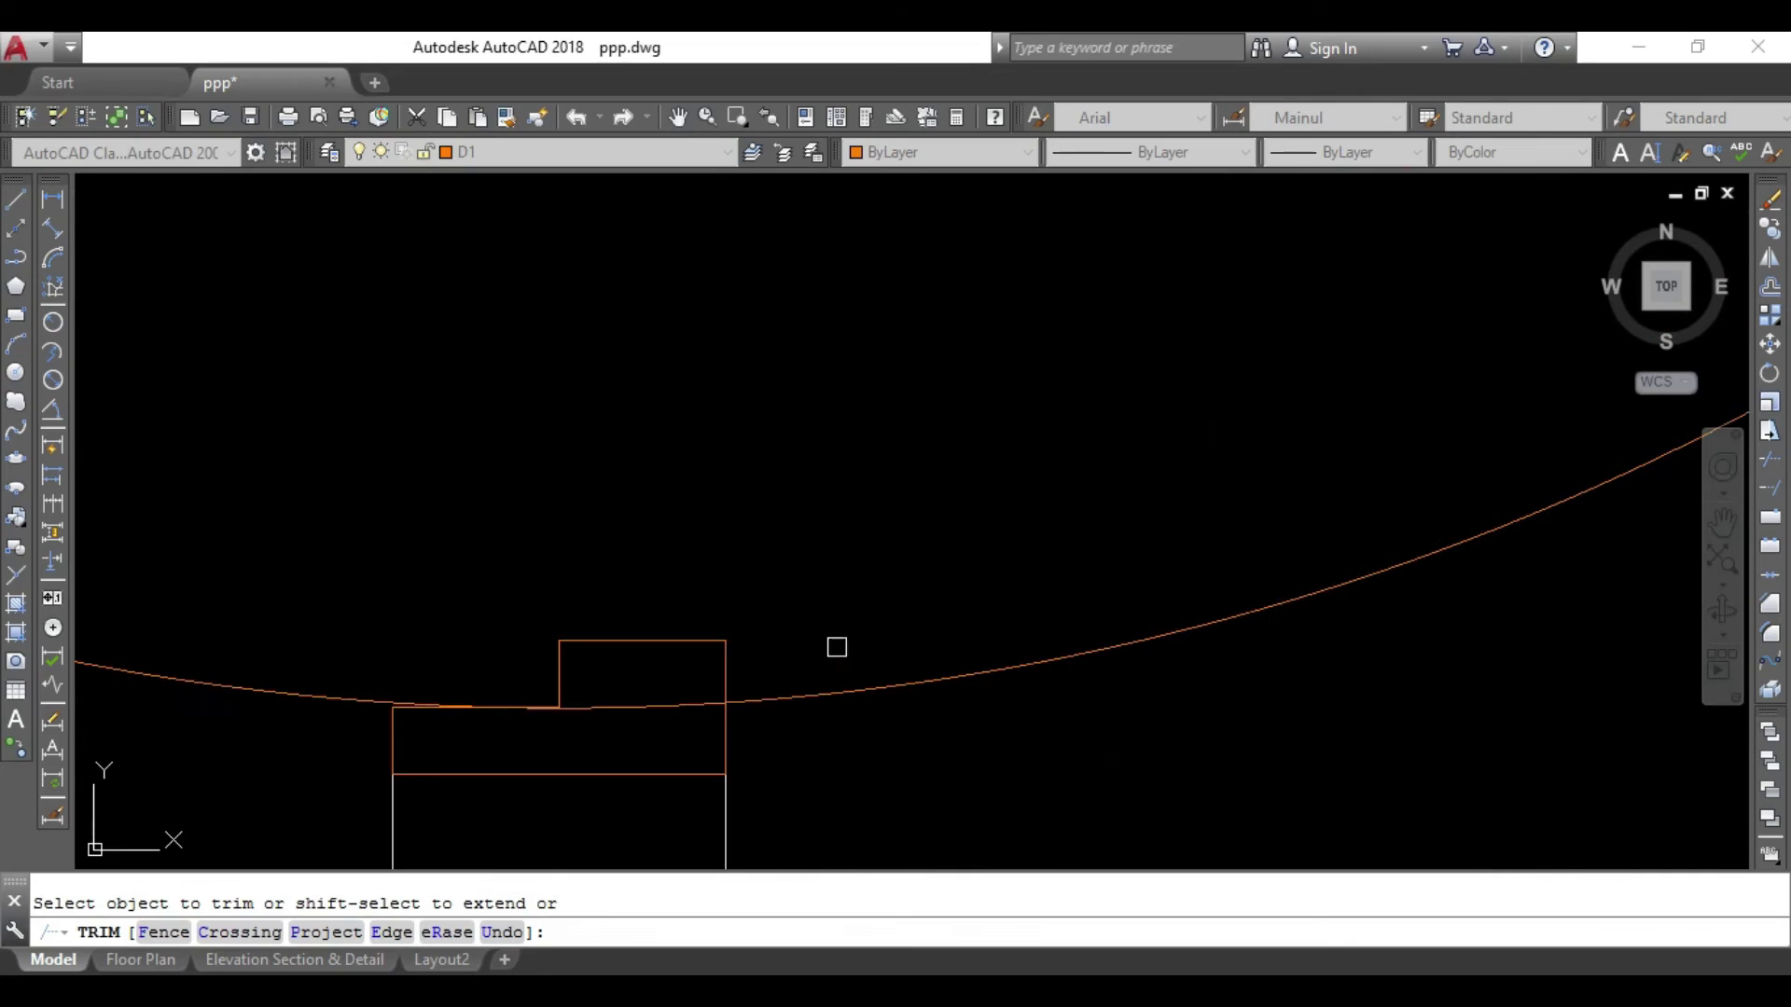
scroll(870, 759, "down", 5)
key("Escape")
left_click(1042, 587)
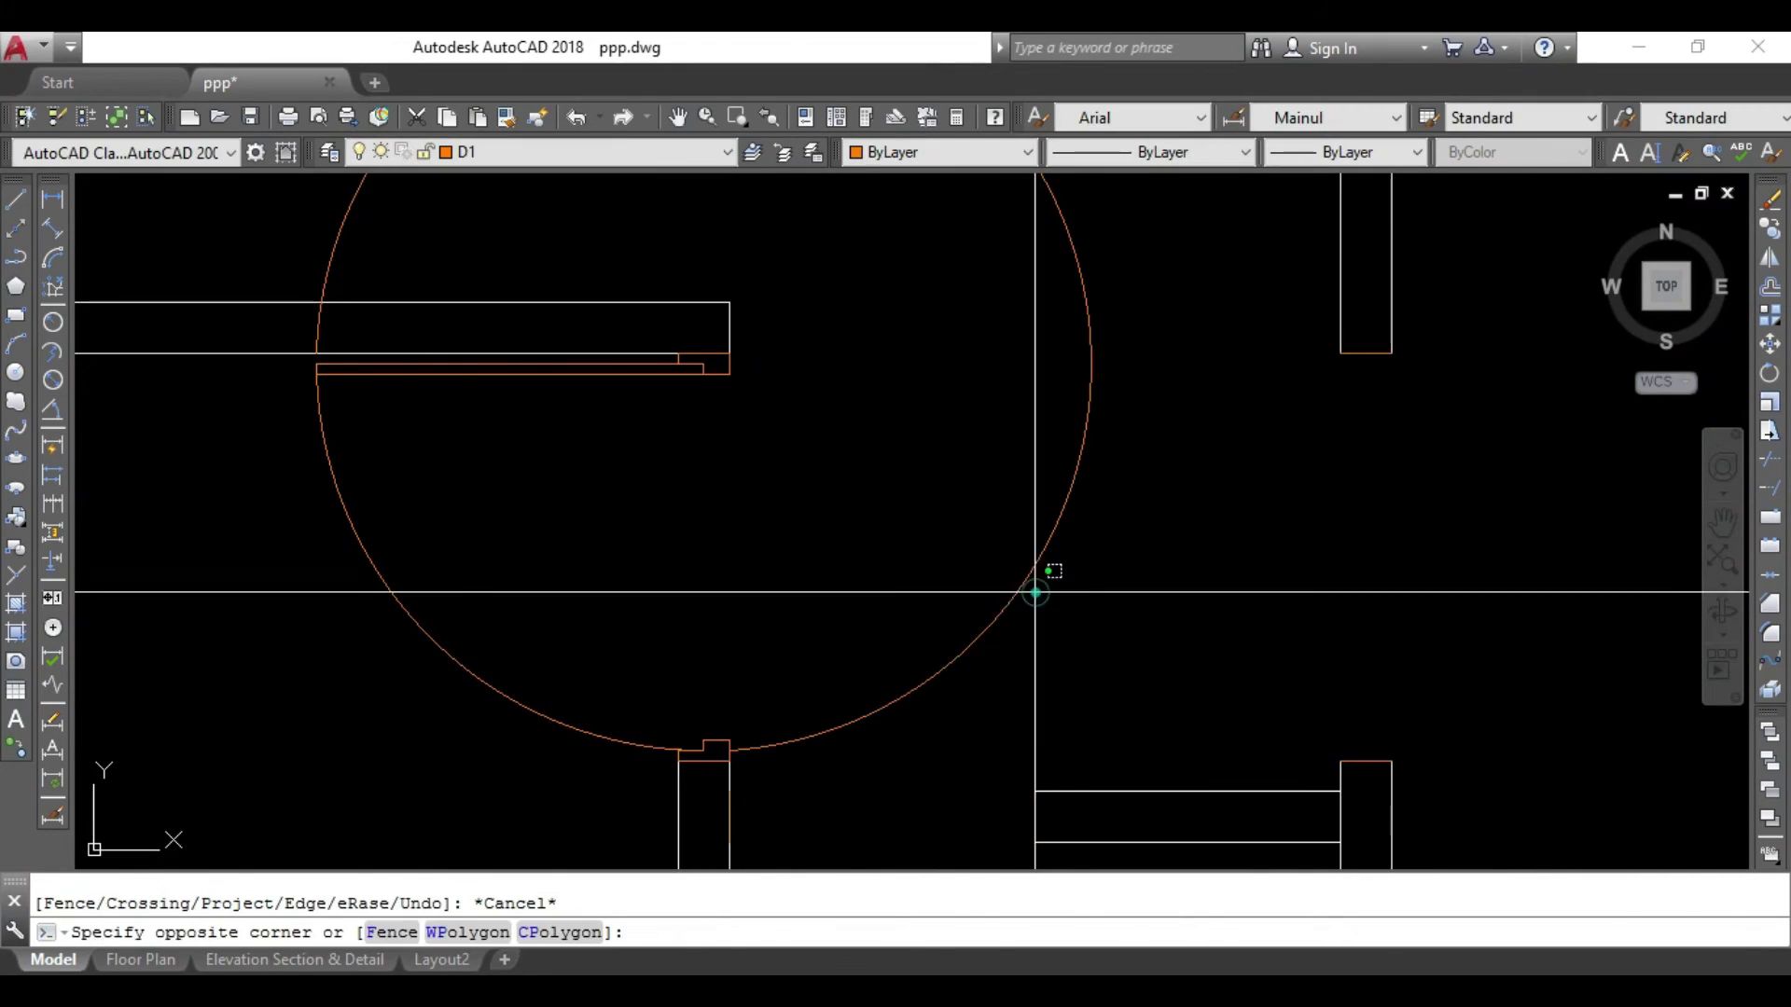
left_click(829, 668)
key("Delete")
scroll(828, 668, "down", 3)
middle_click_drag(887, 652, 986, 560)
scroll(865, 452, "up", 3)
scroll(640, 404, "up", 2)
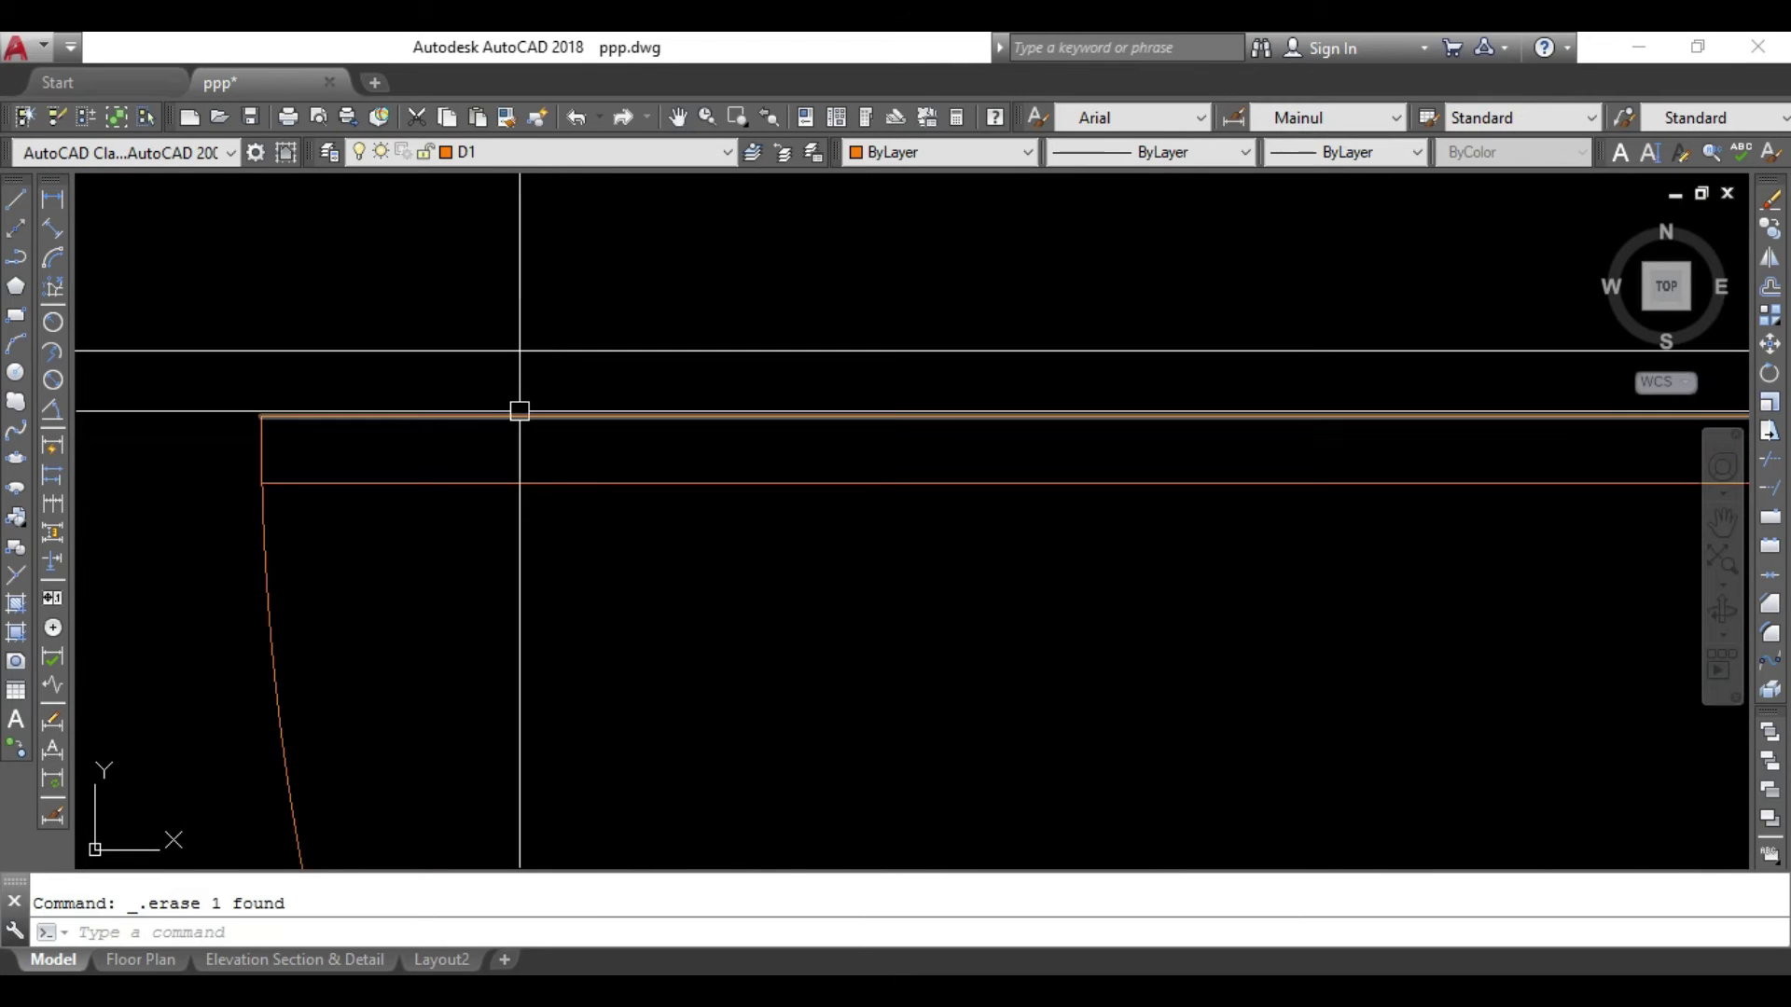
Combine the door leaf, swing arc and notches into one unnamed group.
left_click(513, 396)
scroll(280, 653, "up", 2)
scroll(269, 678, "down", 3)
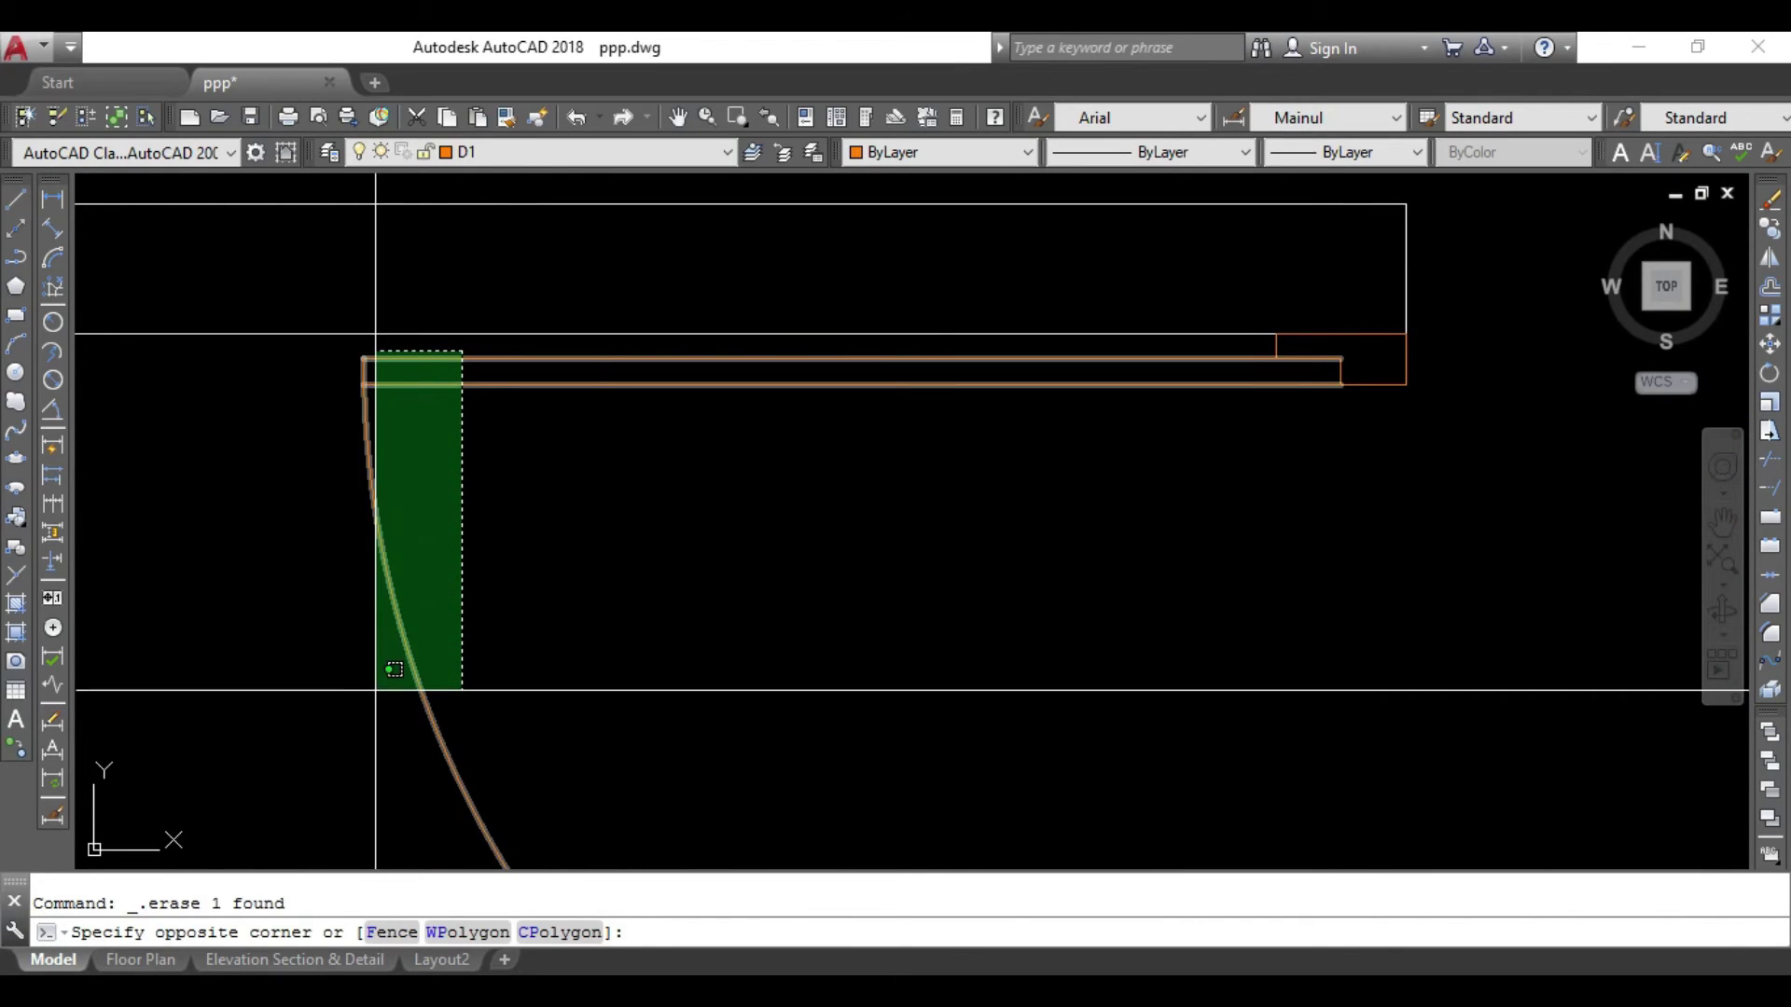
left_click(373, 800)
left_click(1416, 374)
scroll(1330, 640, "down", 2)
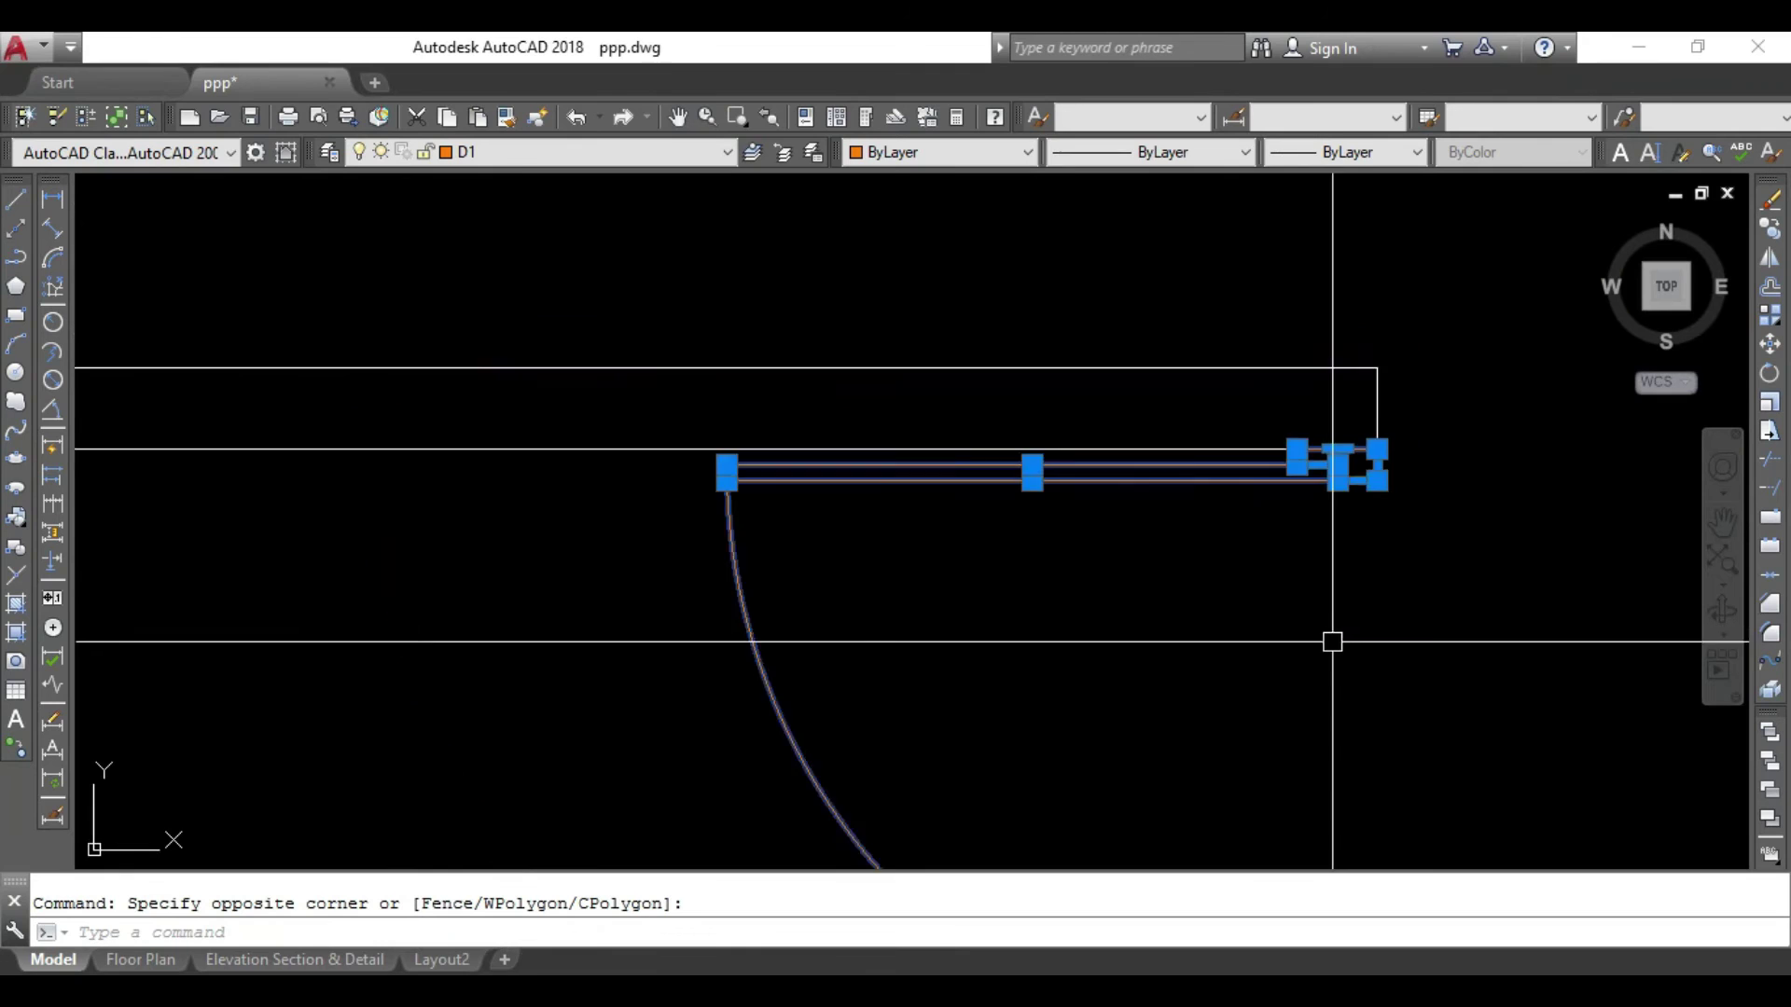
scroll(1359, 572, "up", 4)
scroll(1229, 720, "up", 2)
left_click(1228, 720)
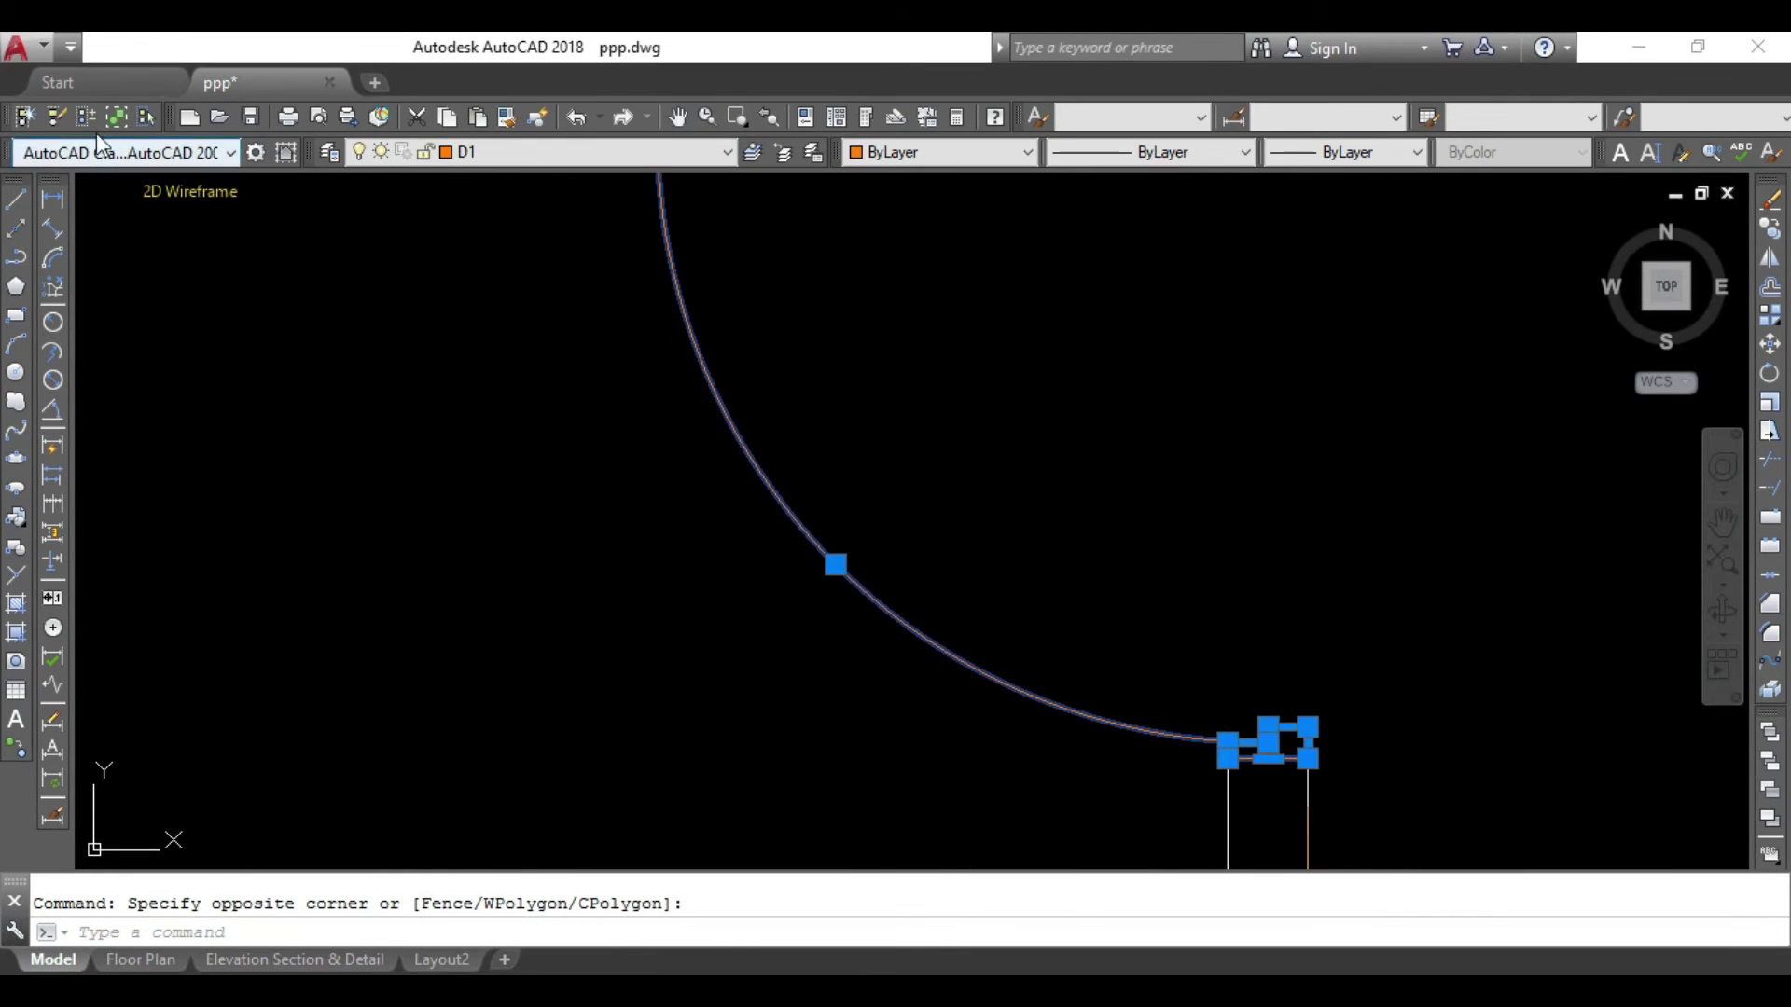
left_click(25, 117)
scroll(933, 428, "down", 4)
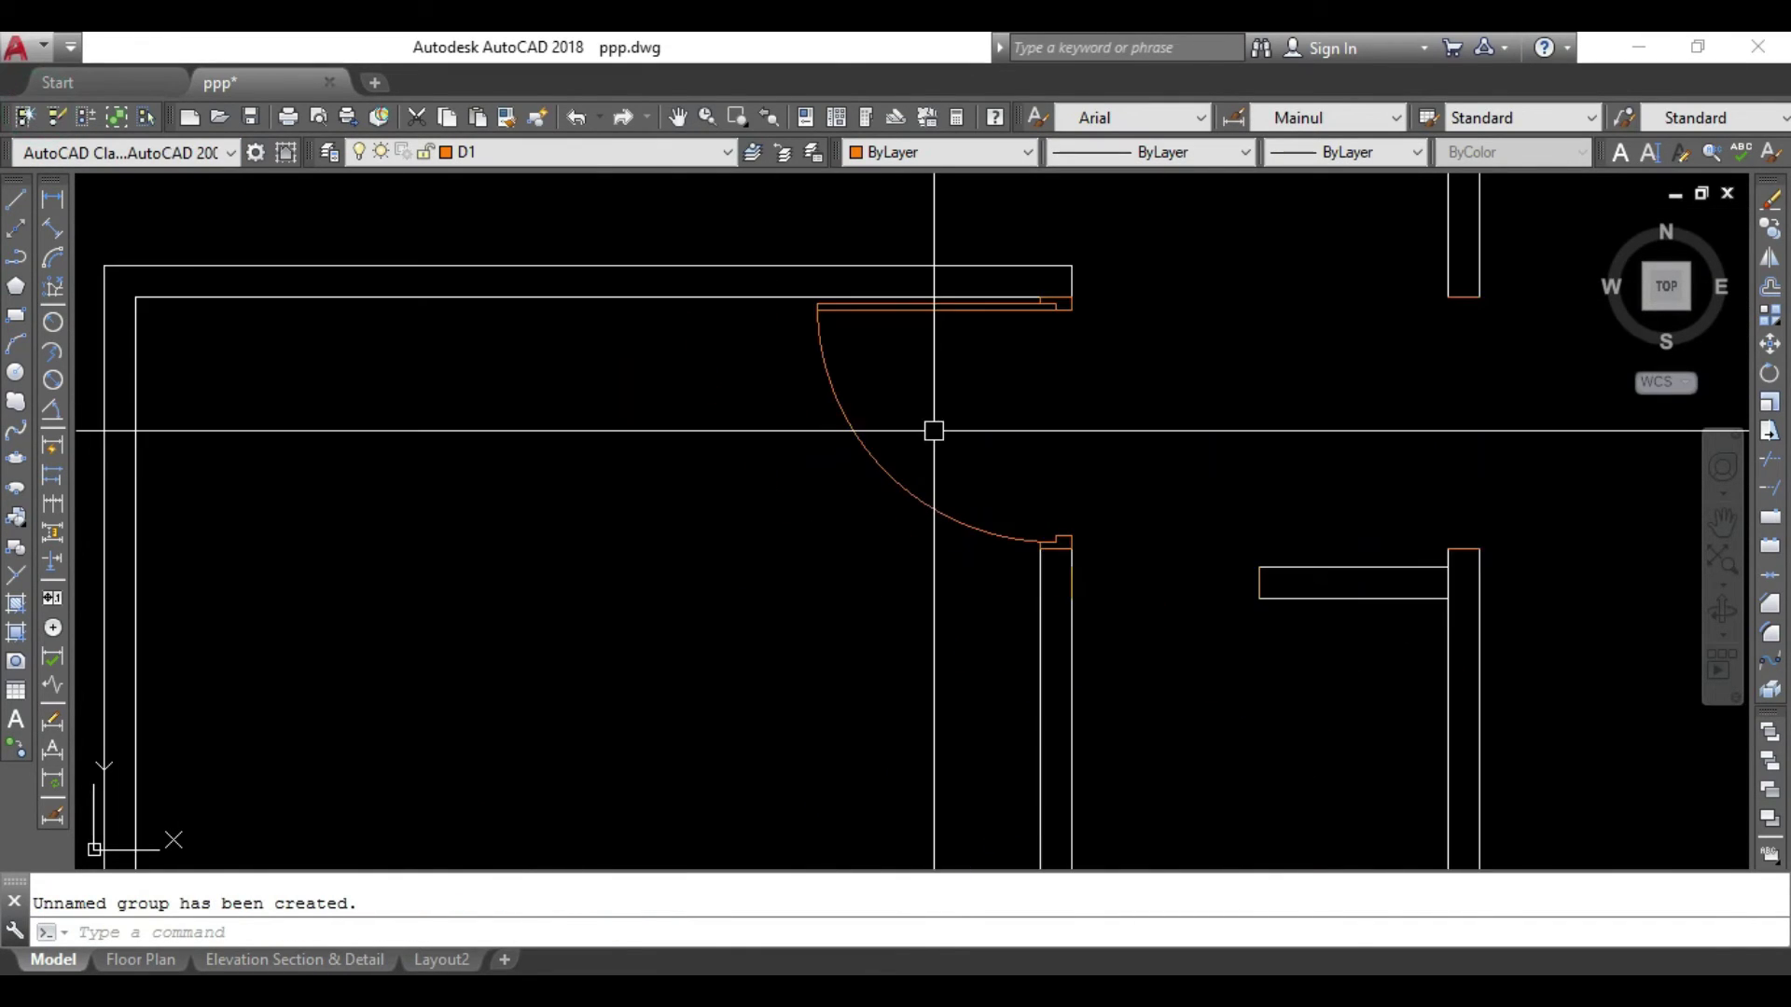
left_click(824, 458)
Copy the grouped door to the right toward the neighbouring doorway.
middle_click_drag(1100, 460, 795, 494)
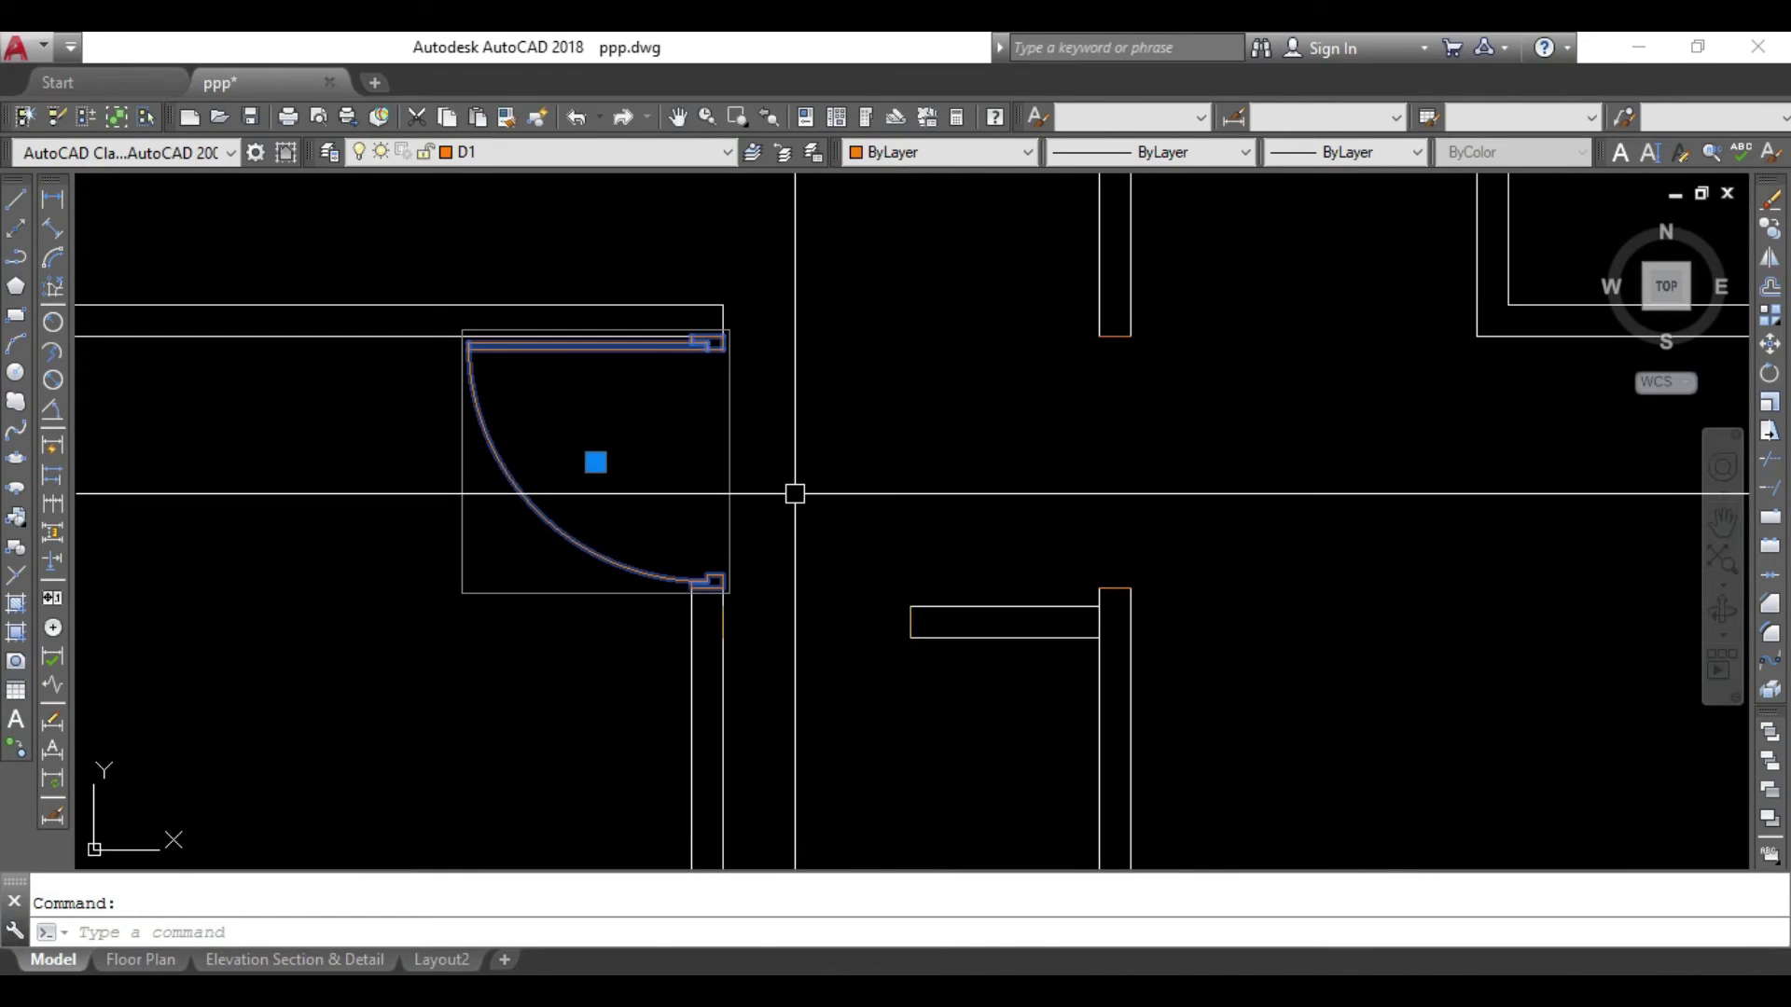
type("co")
key("Return")
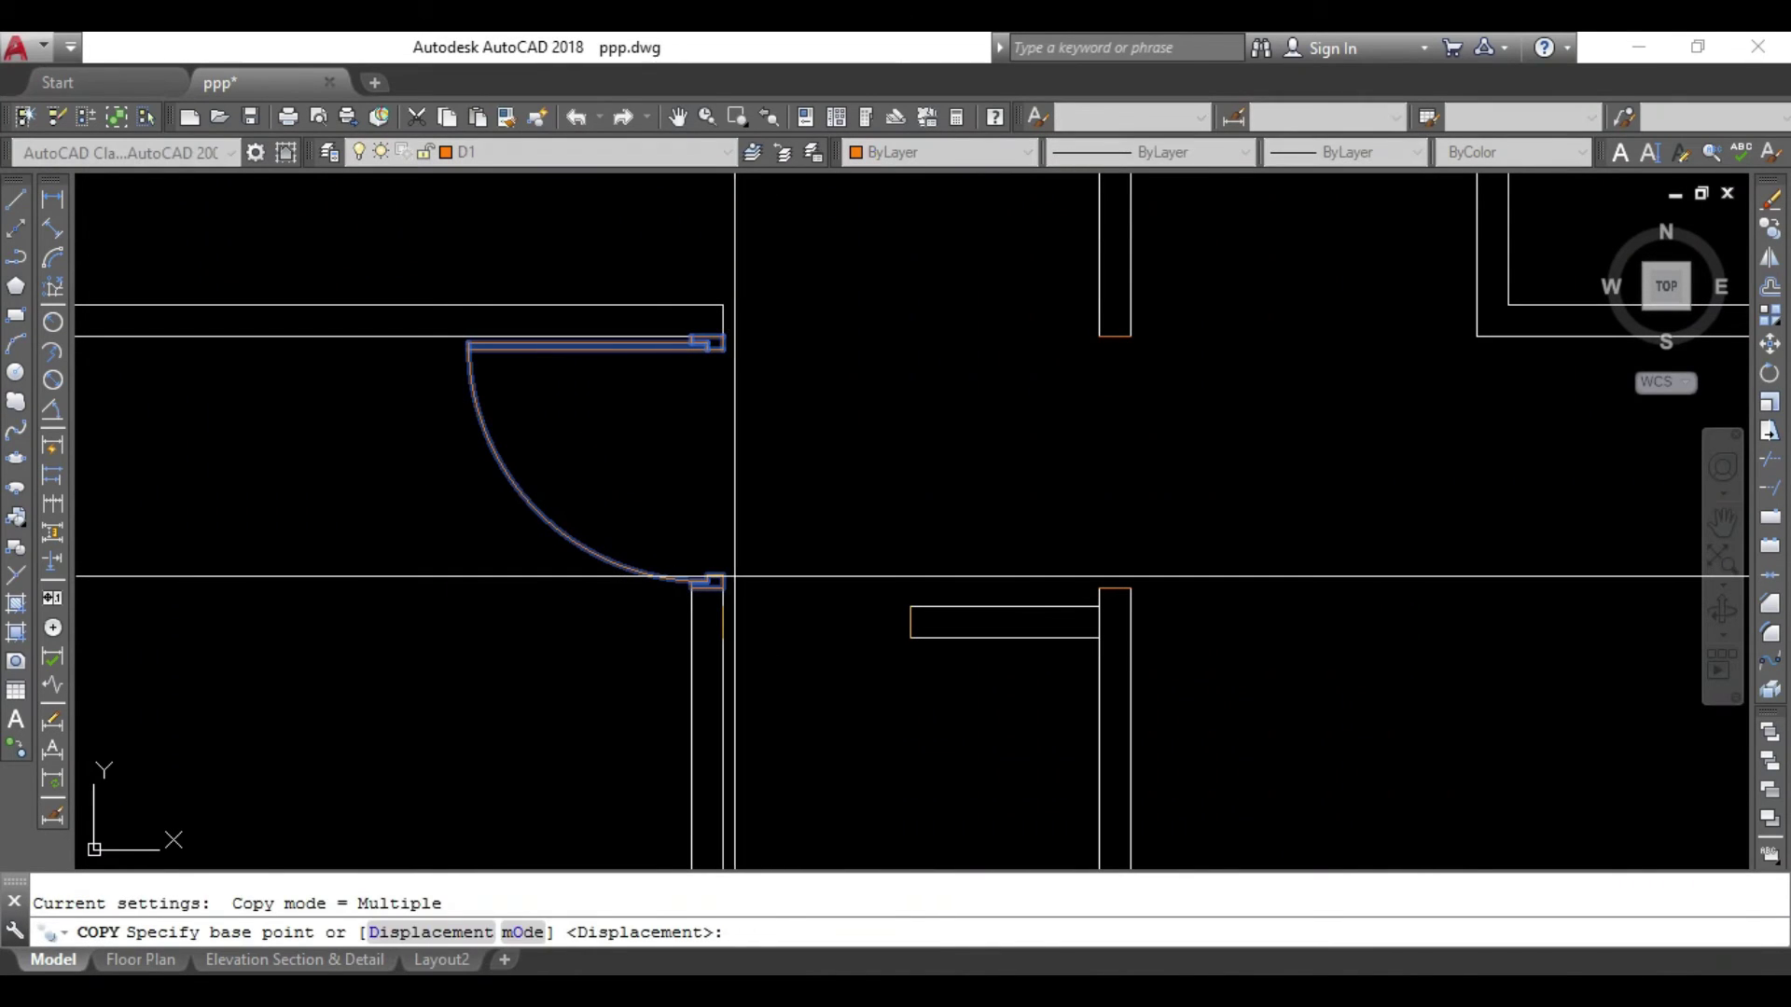
middle_click_drag(1393, 606, 1370, 632)
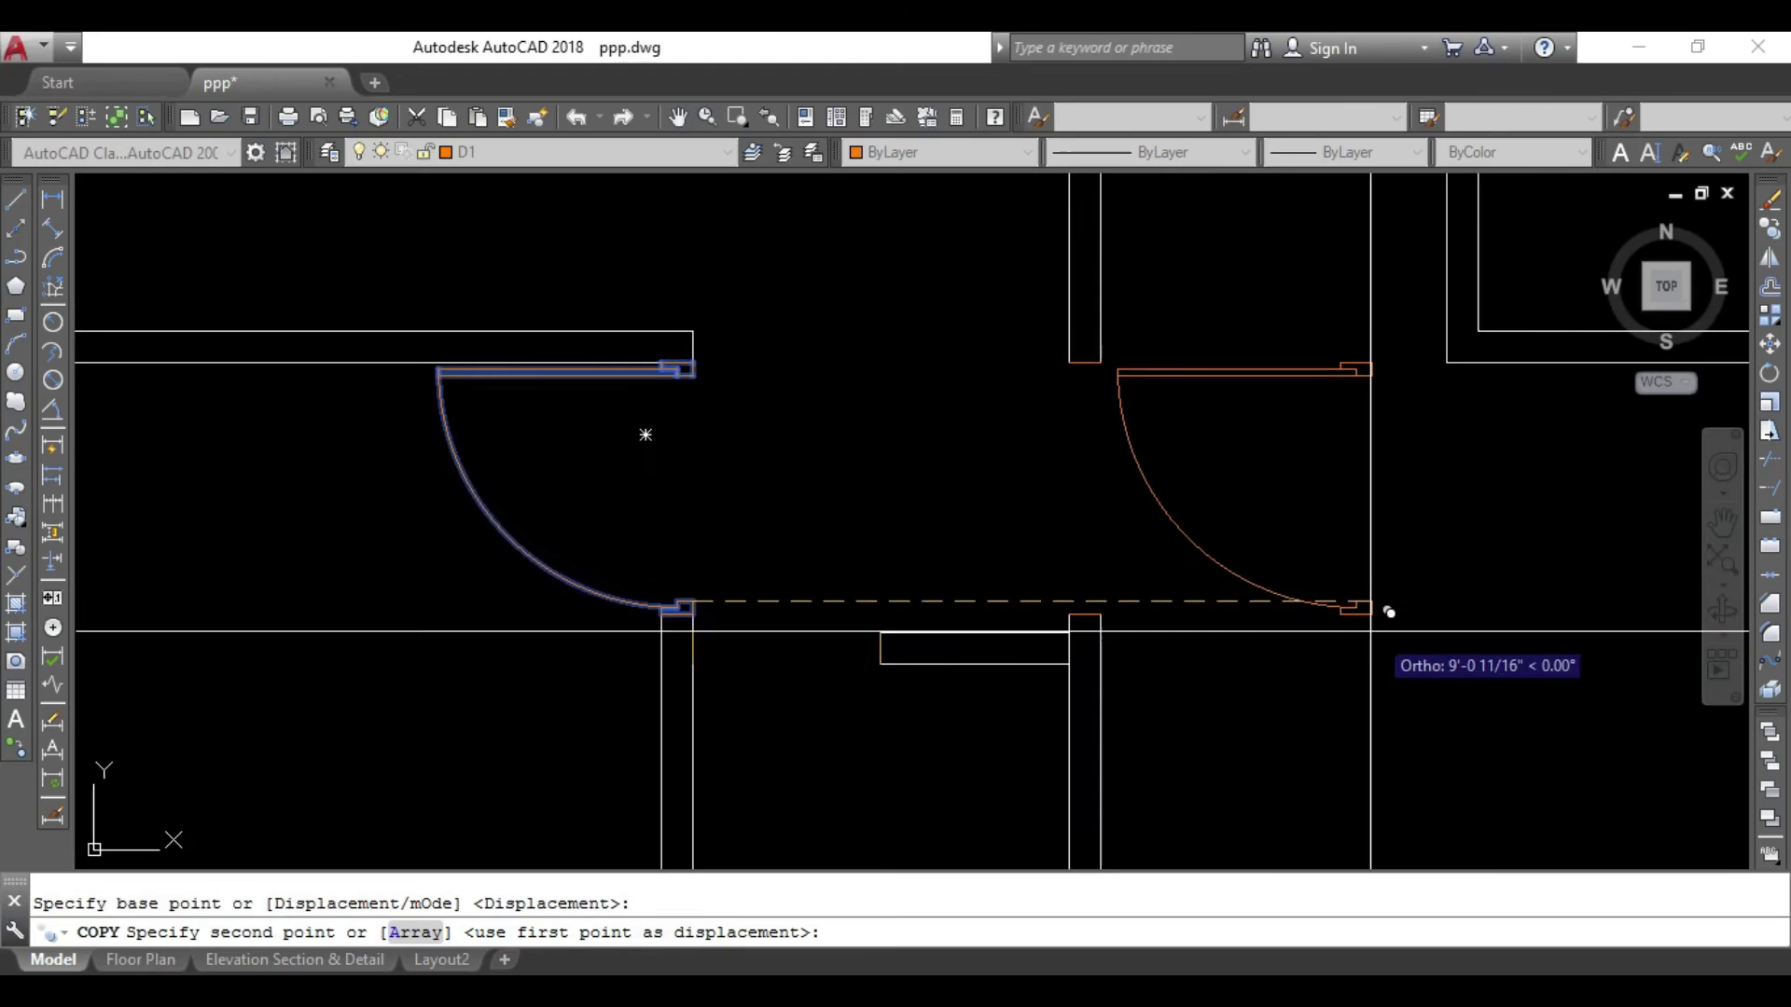
left_click(1357, 631)
key("Escape")
Mirror the door copy about a vertical line, discarding the original copy.
left_click(1431, 524)
left_click(1284, 669)
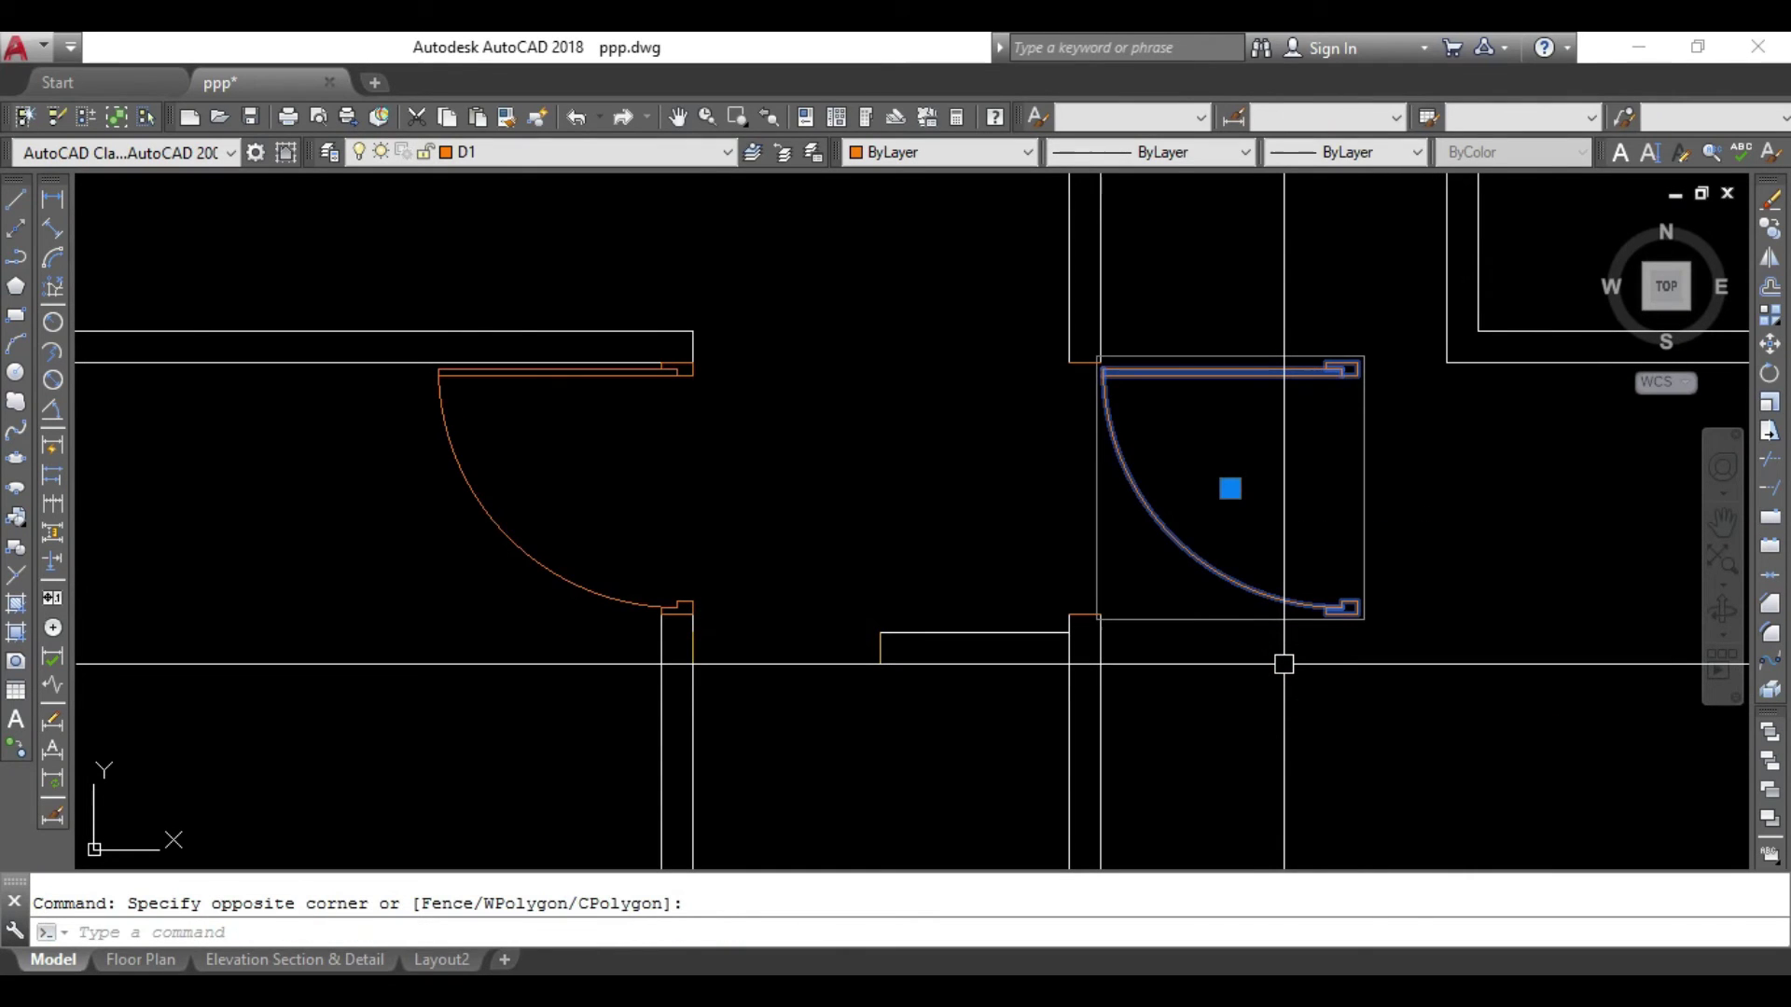
type("mi")
key("Return")
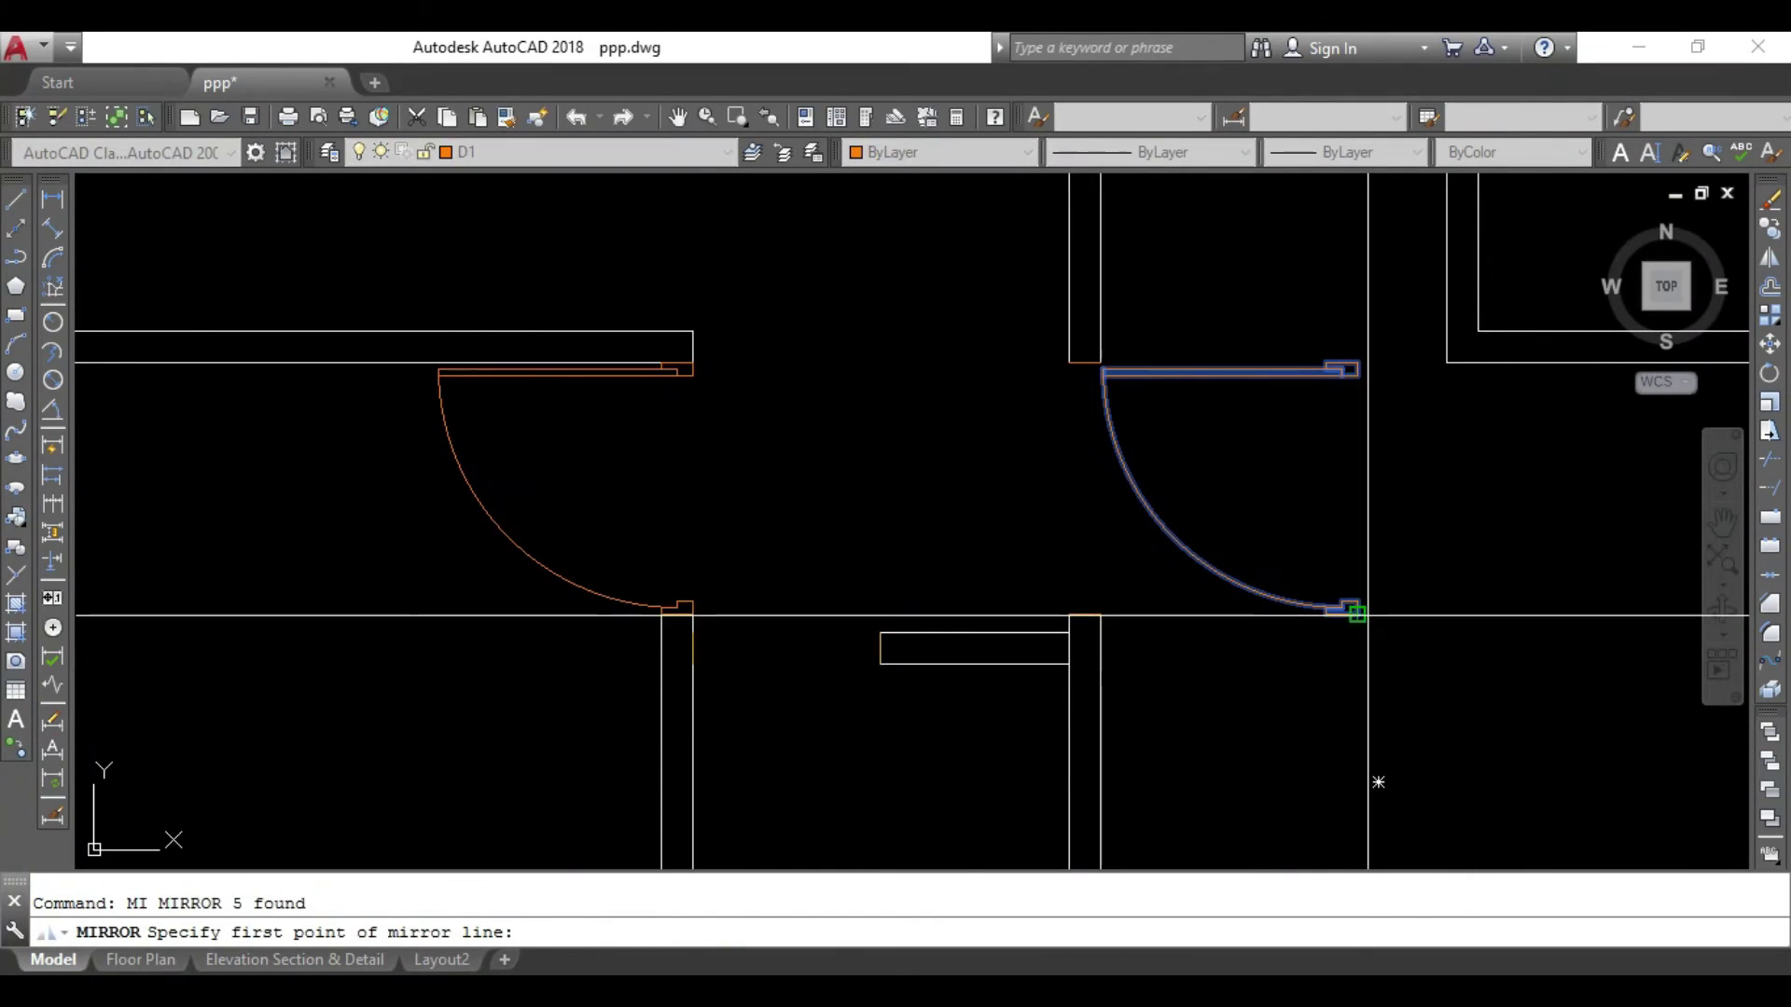
left_click(1357, 612)
left_click(1366, 451)
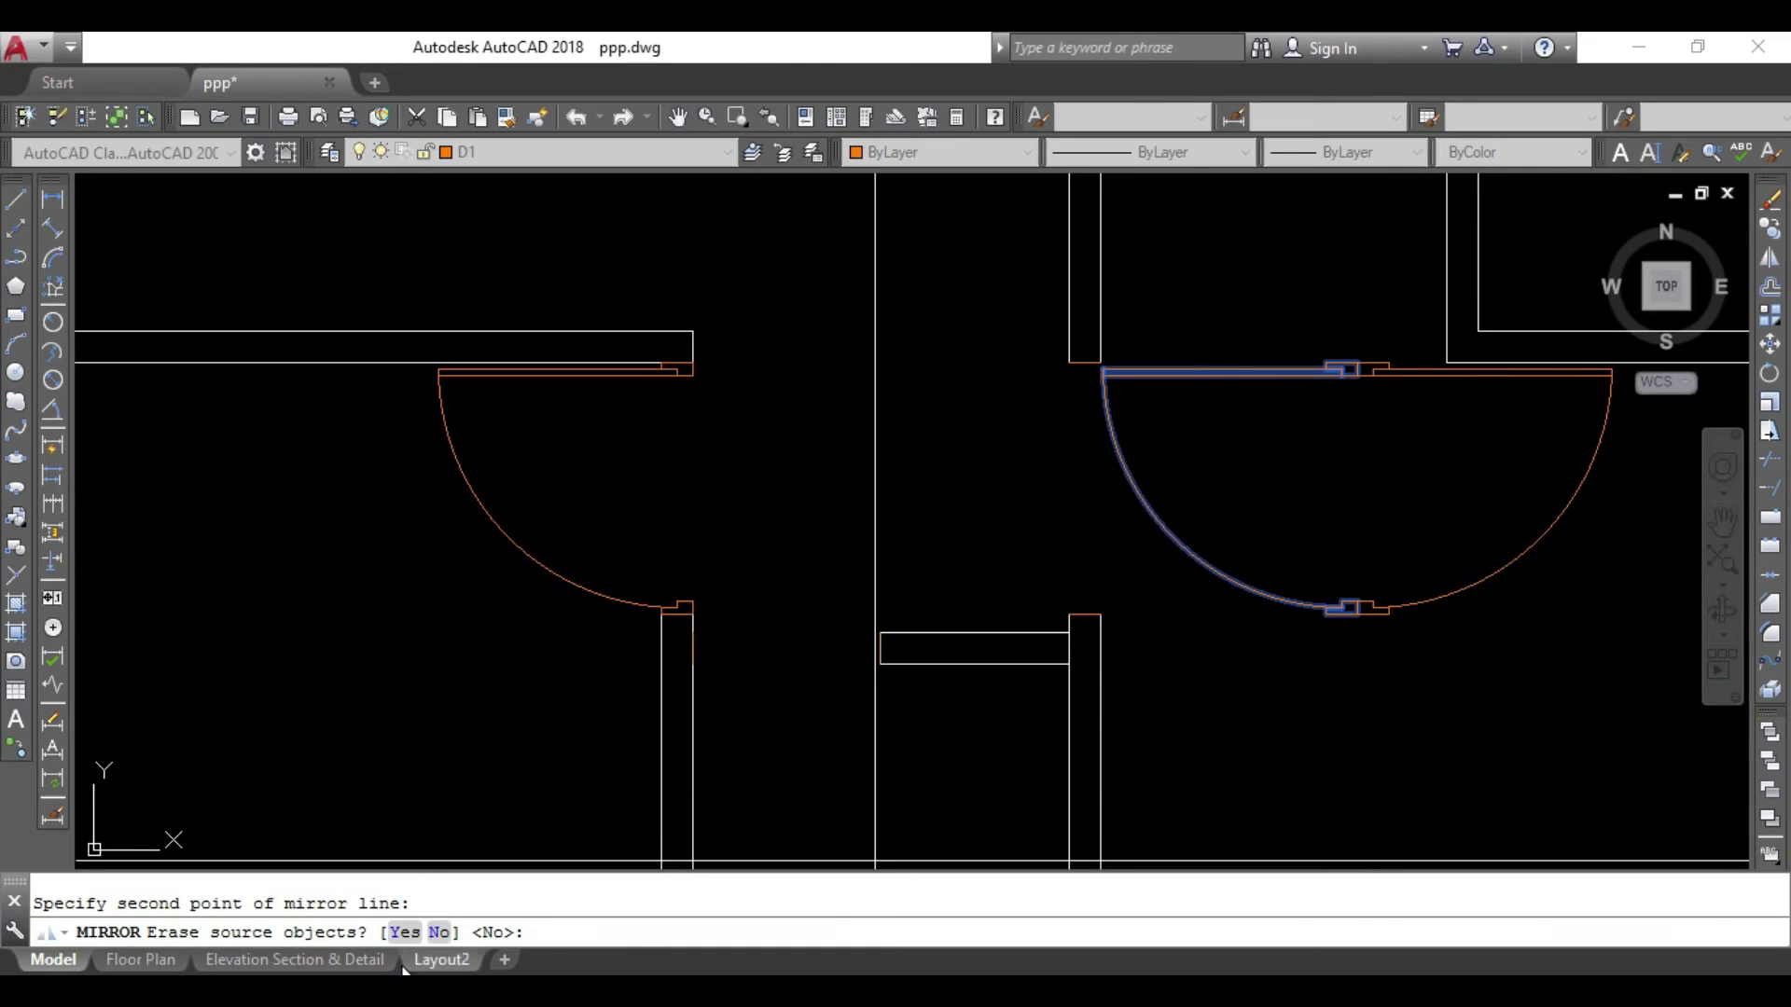
left_click(406, 933)
Move the mirrored door onto the neighbouring doorway's jamb.
left_click(1444, 530)
left_click(1293, 737)
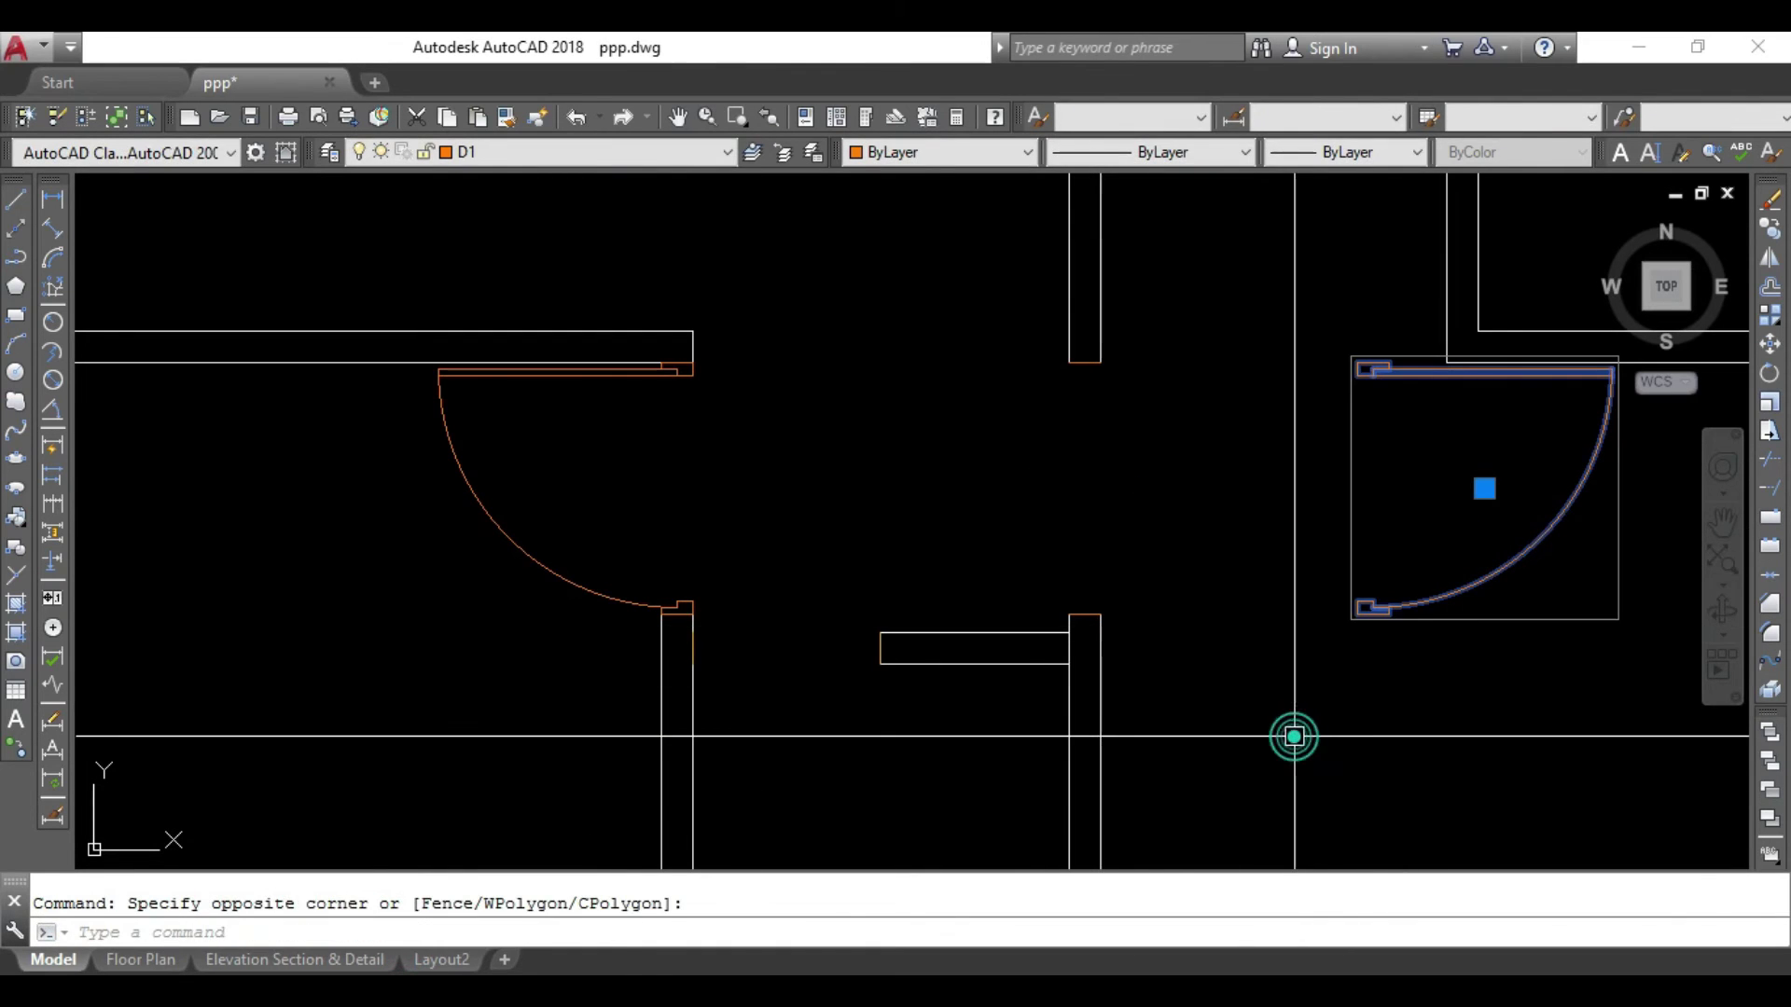
type("m")
key("Return")
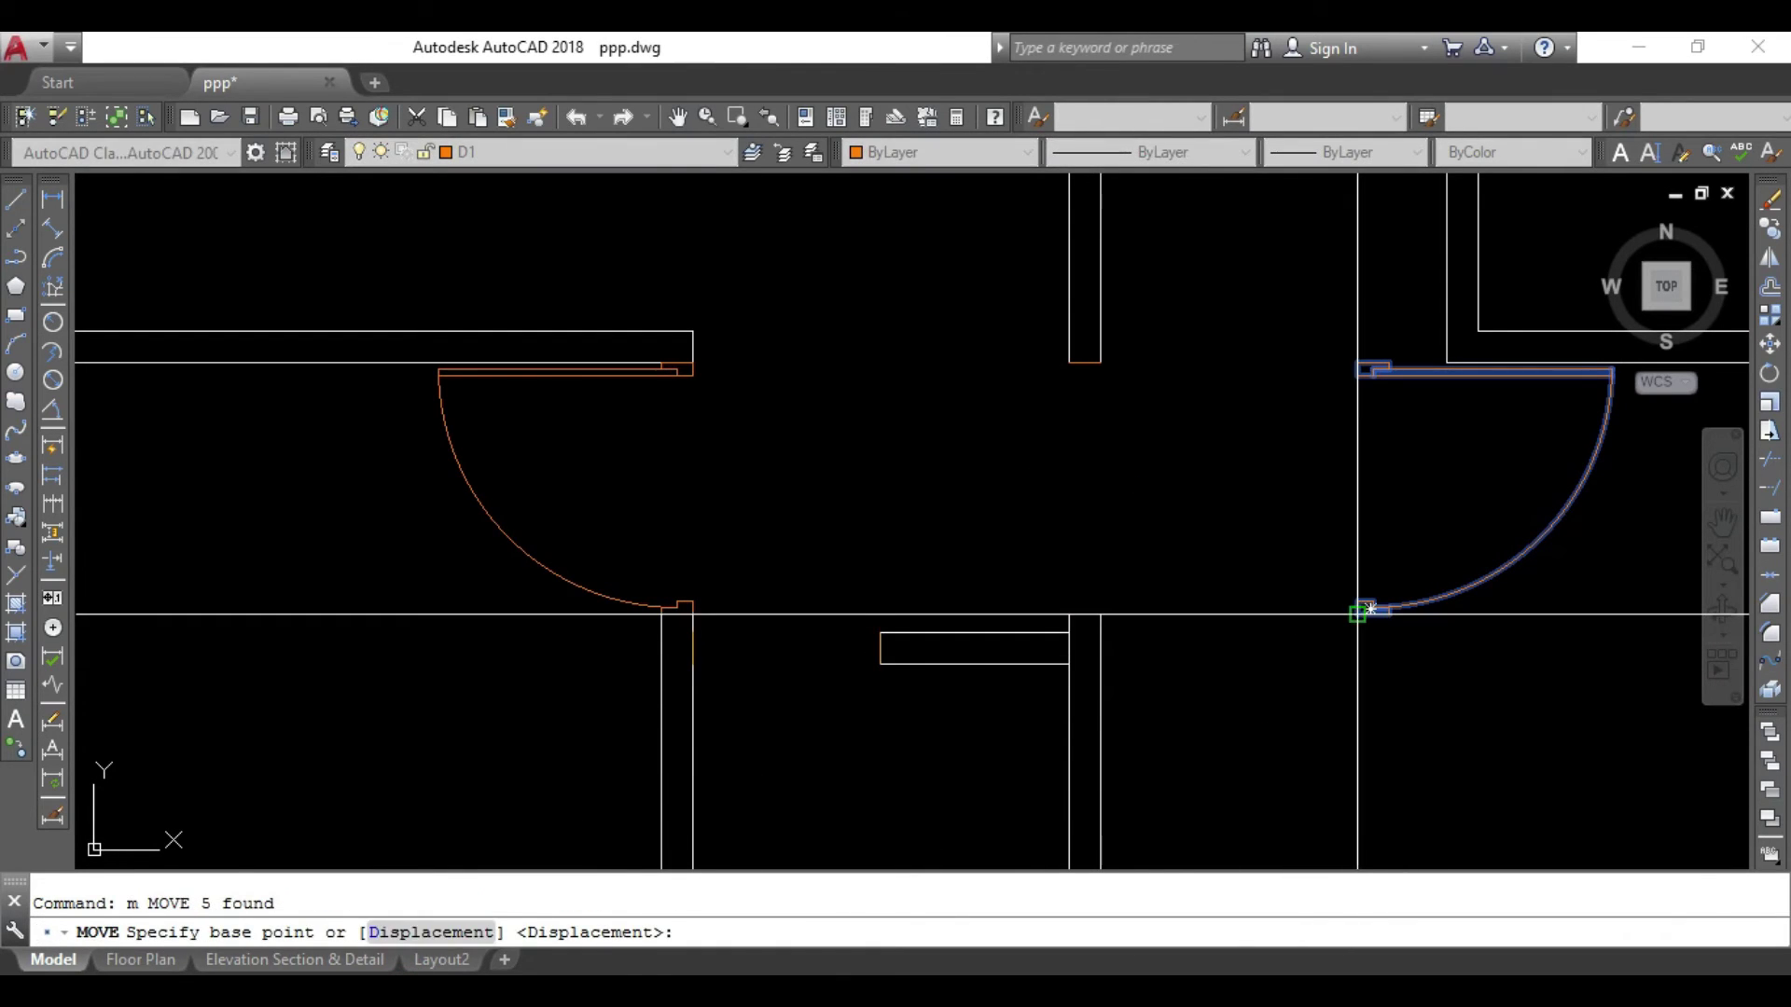
left_click(1370, 609)
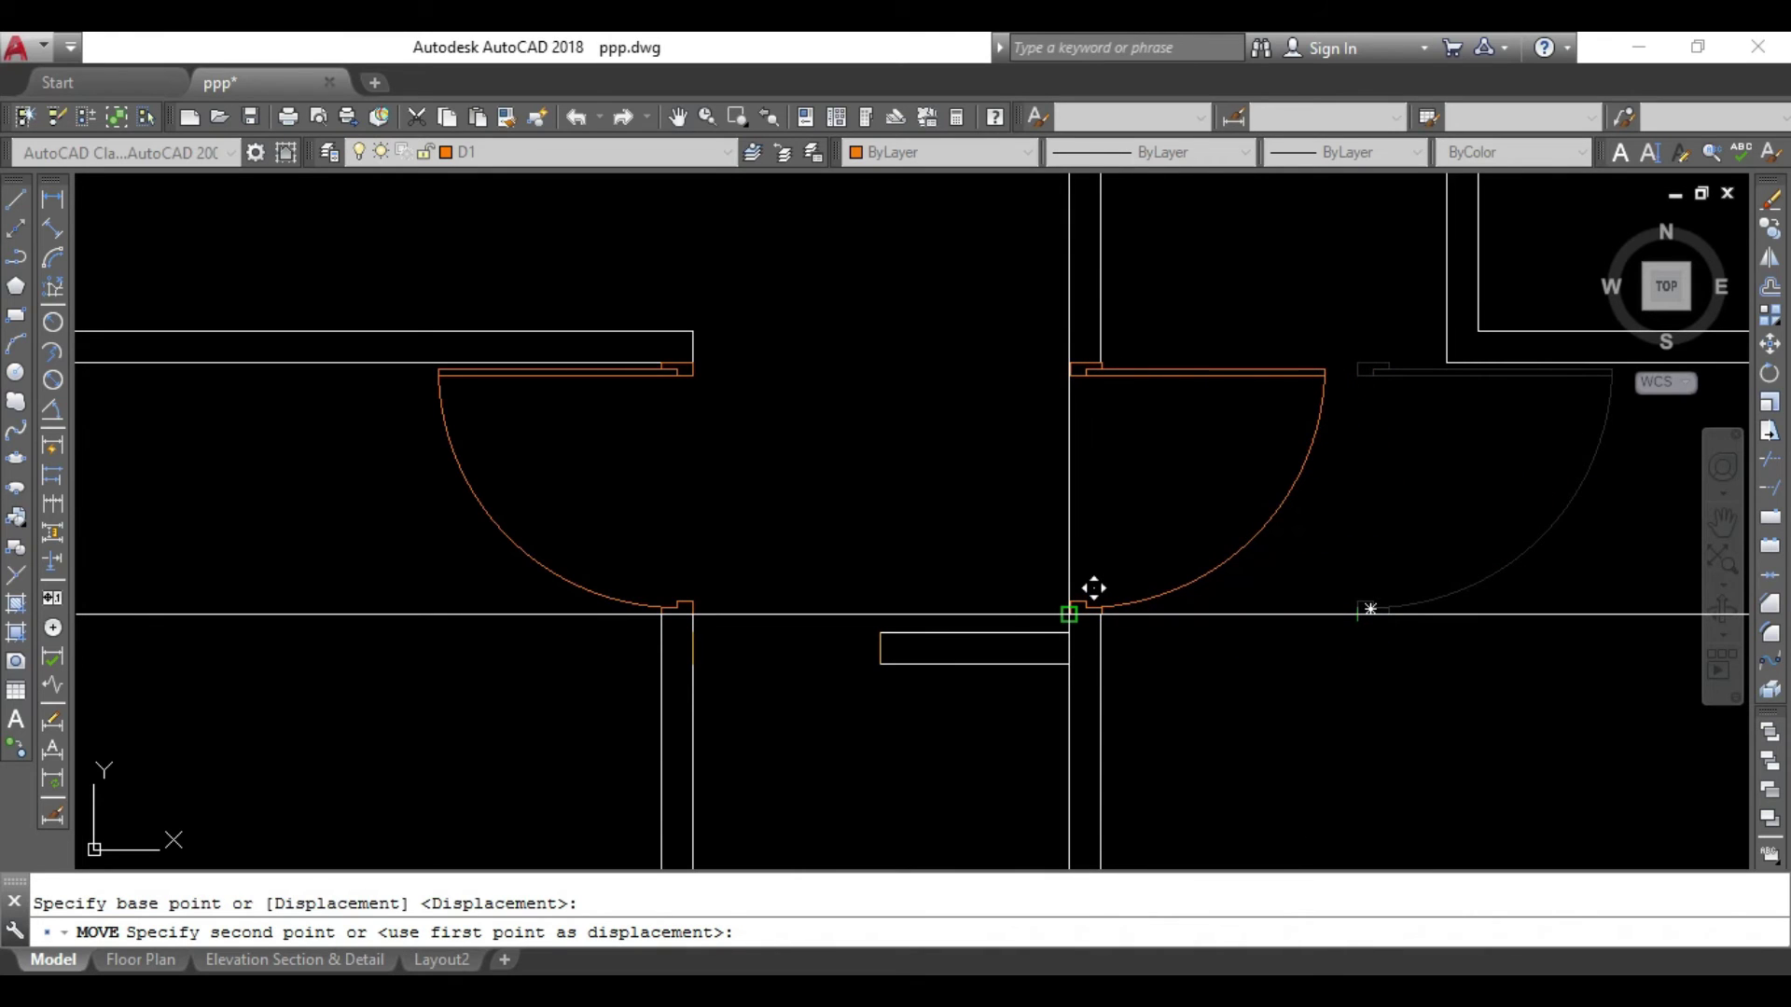
left_click(1071, 618)
scroll(1343, 616, "down", 5)
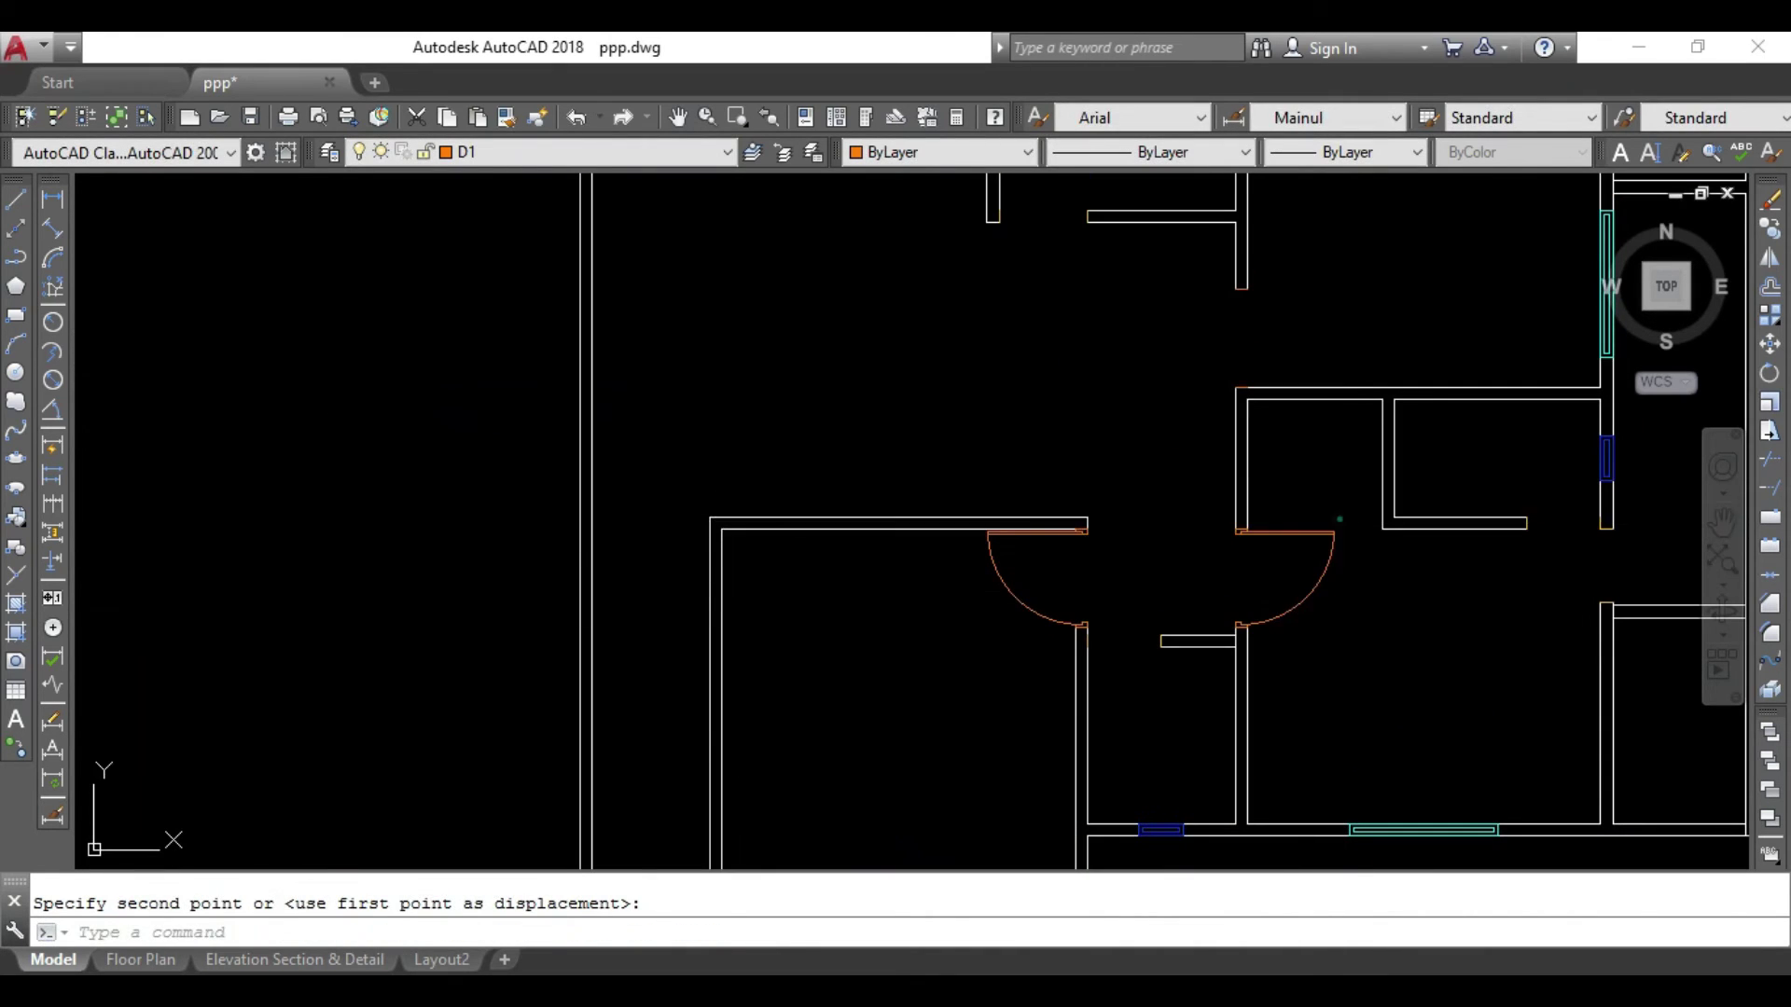
left_click(1274, 640)
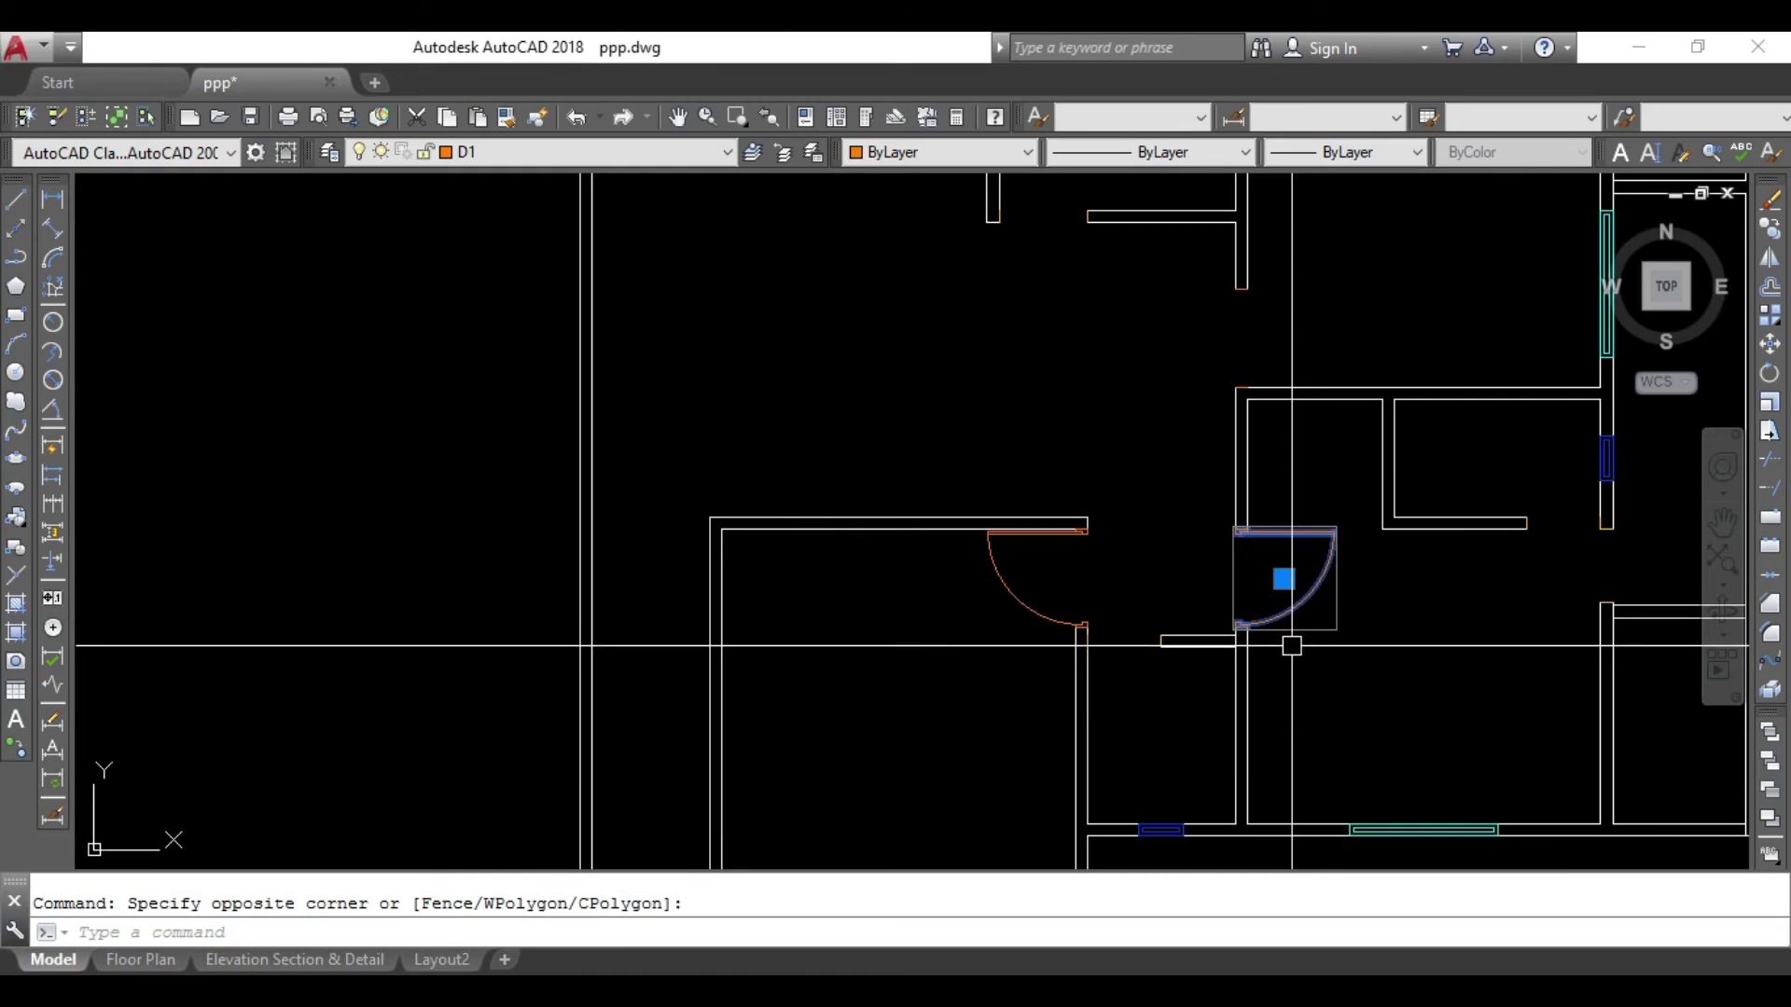
type("mi")
Mirror the door across its opening and erase the original.
key("Return")
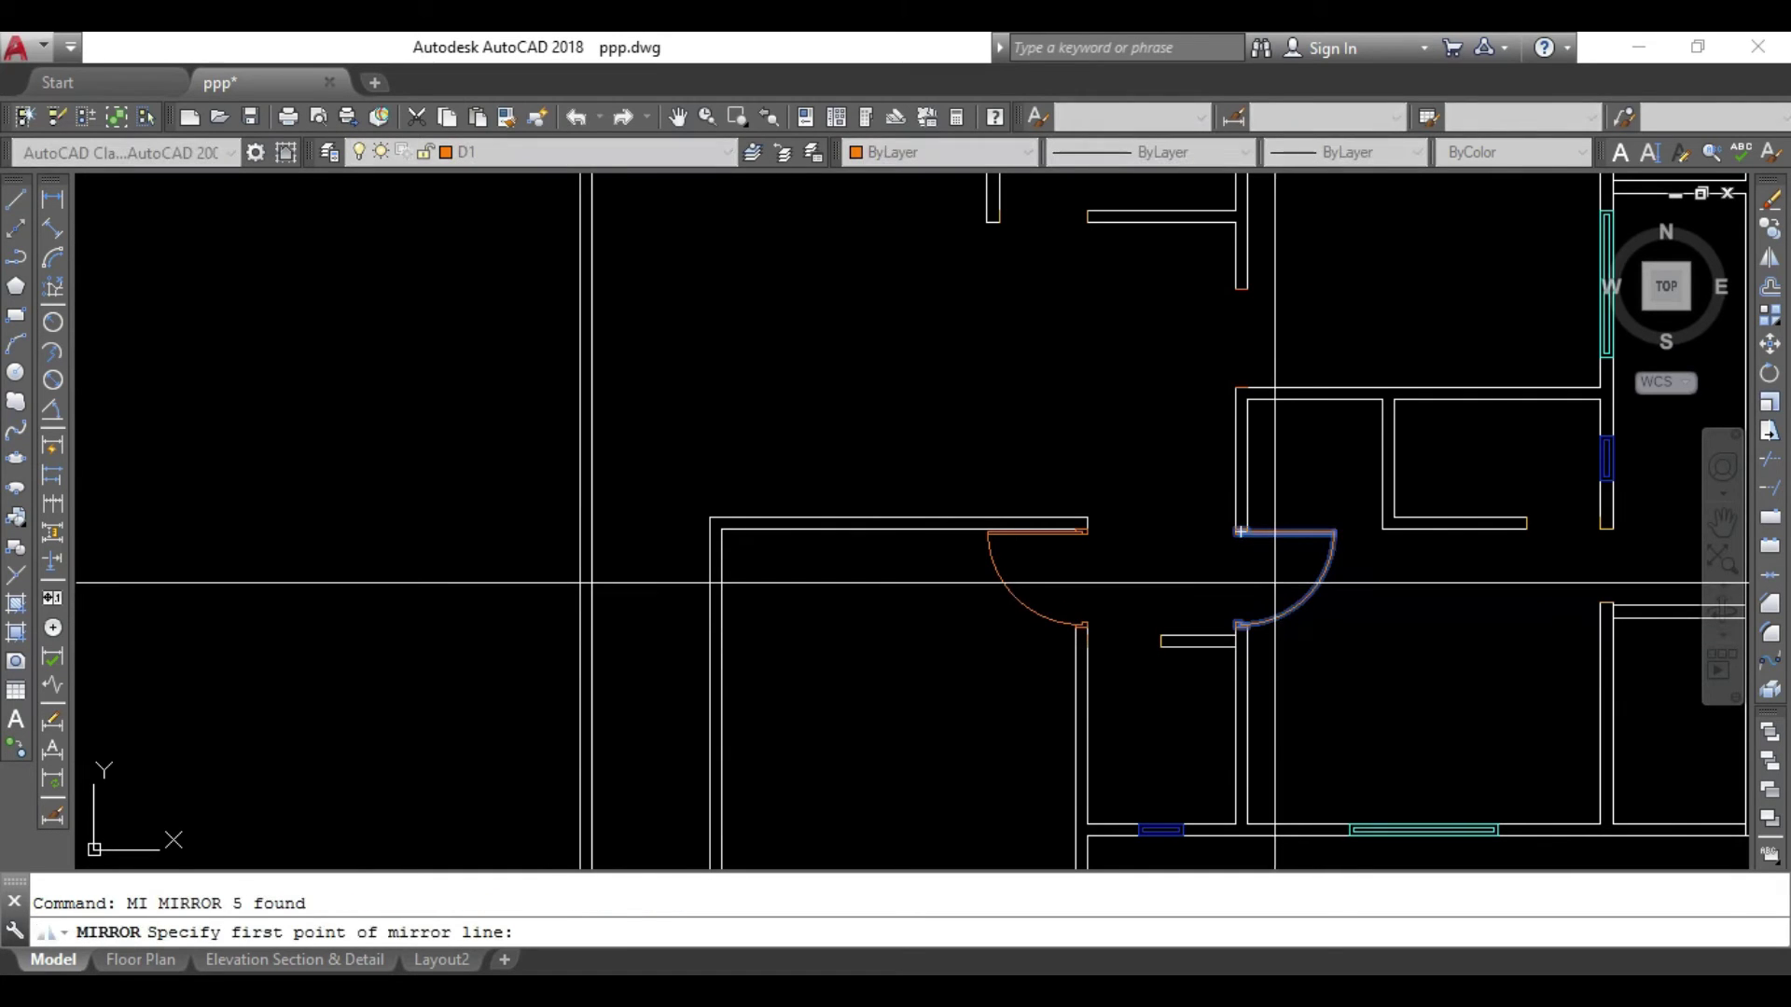
left_click(1287, 531)
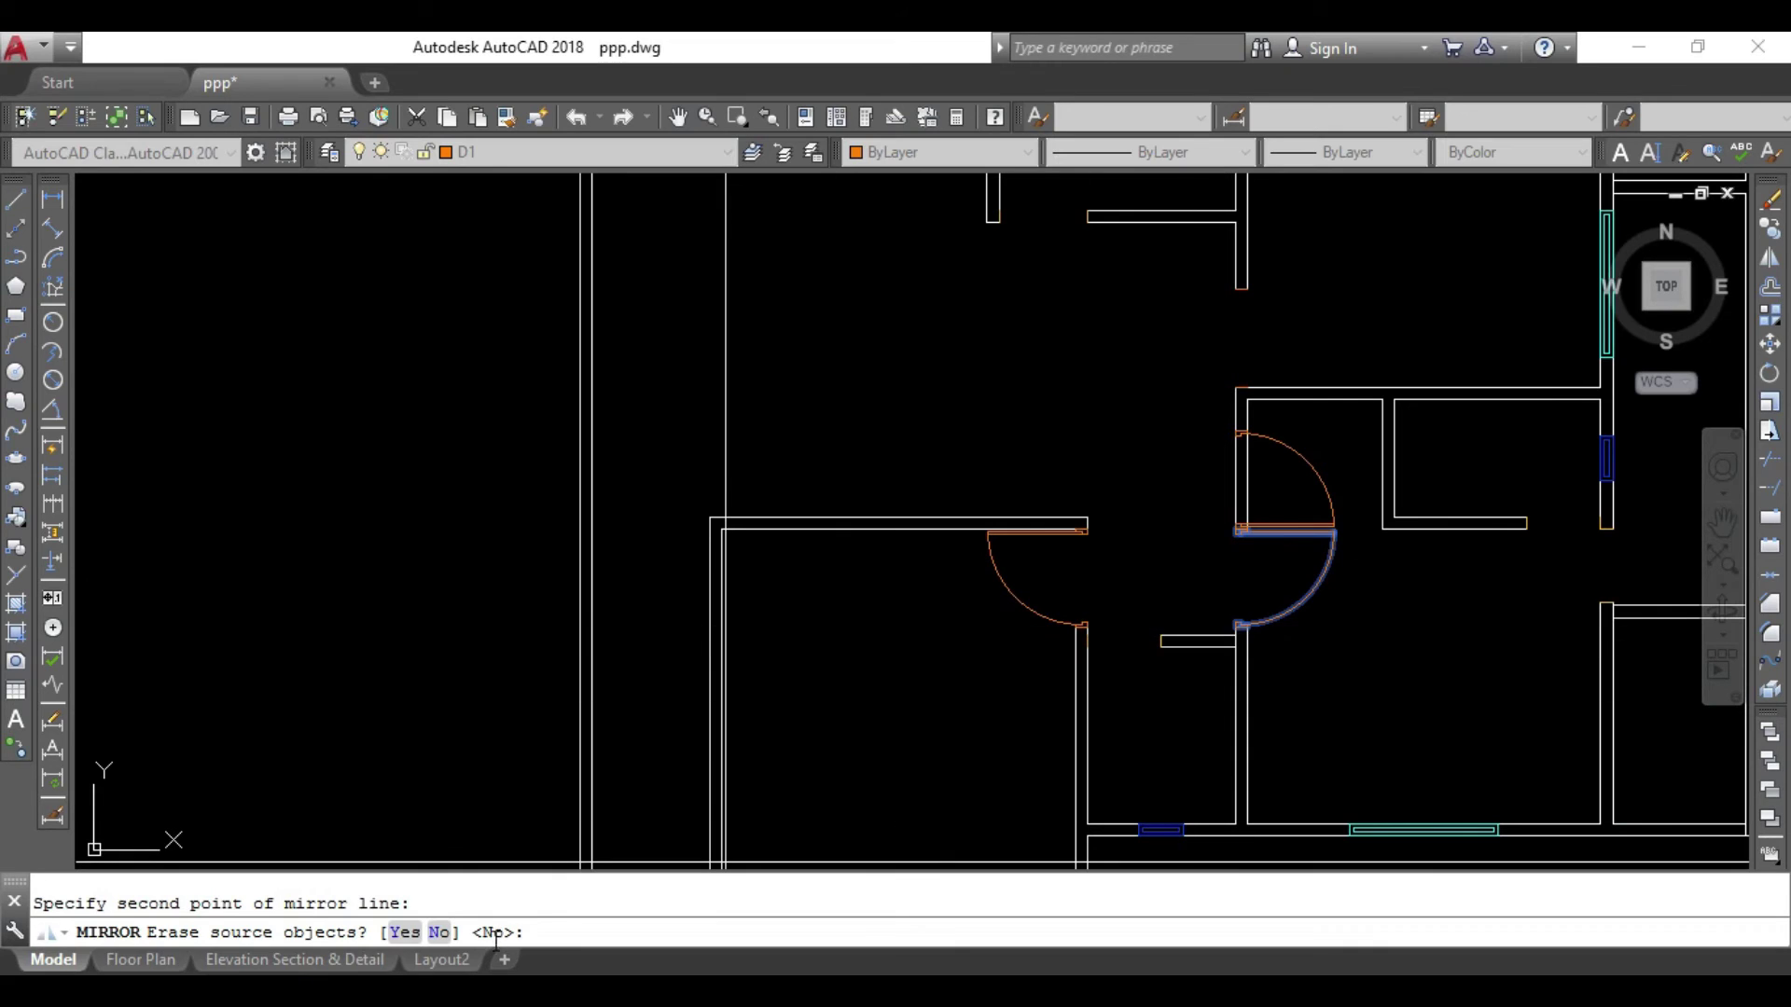
left_click(403, 932)
left_click(1311, 512)
Move the mirrored door so it snaps into the opening corner beside the hallway.
left_click(1283, 561)
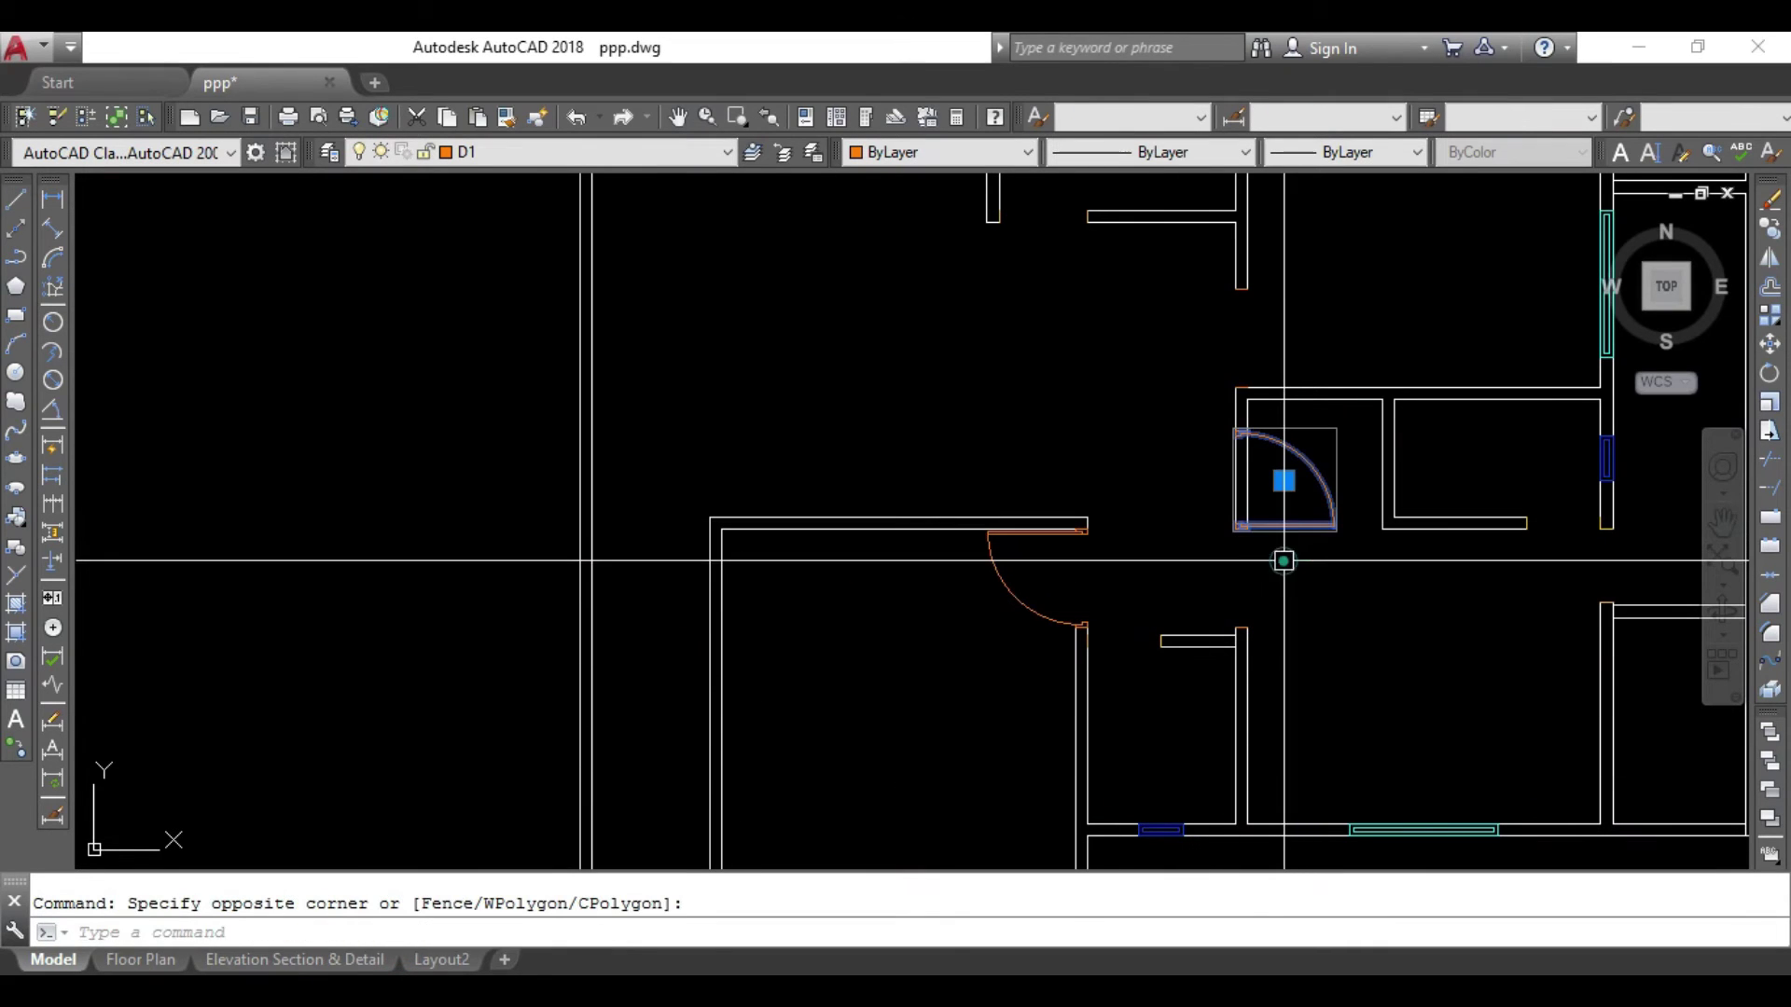
type("m")
key("Return")
scroll(1283, 567, "up", 5)
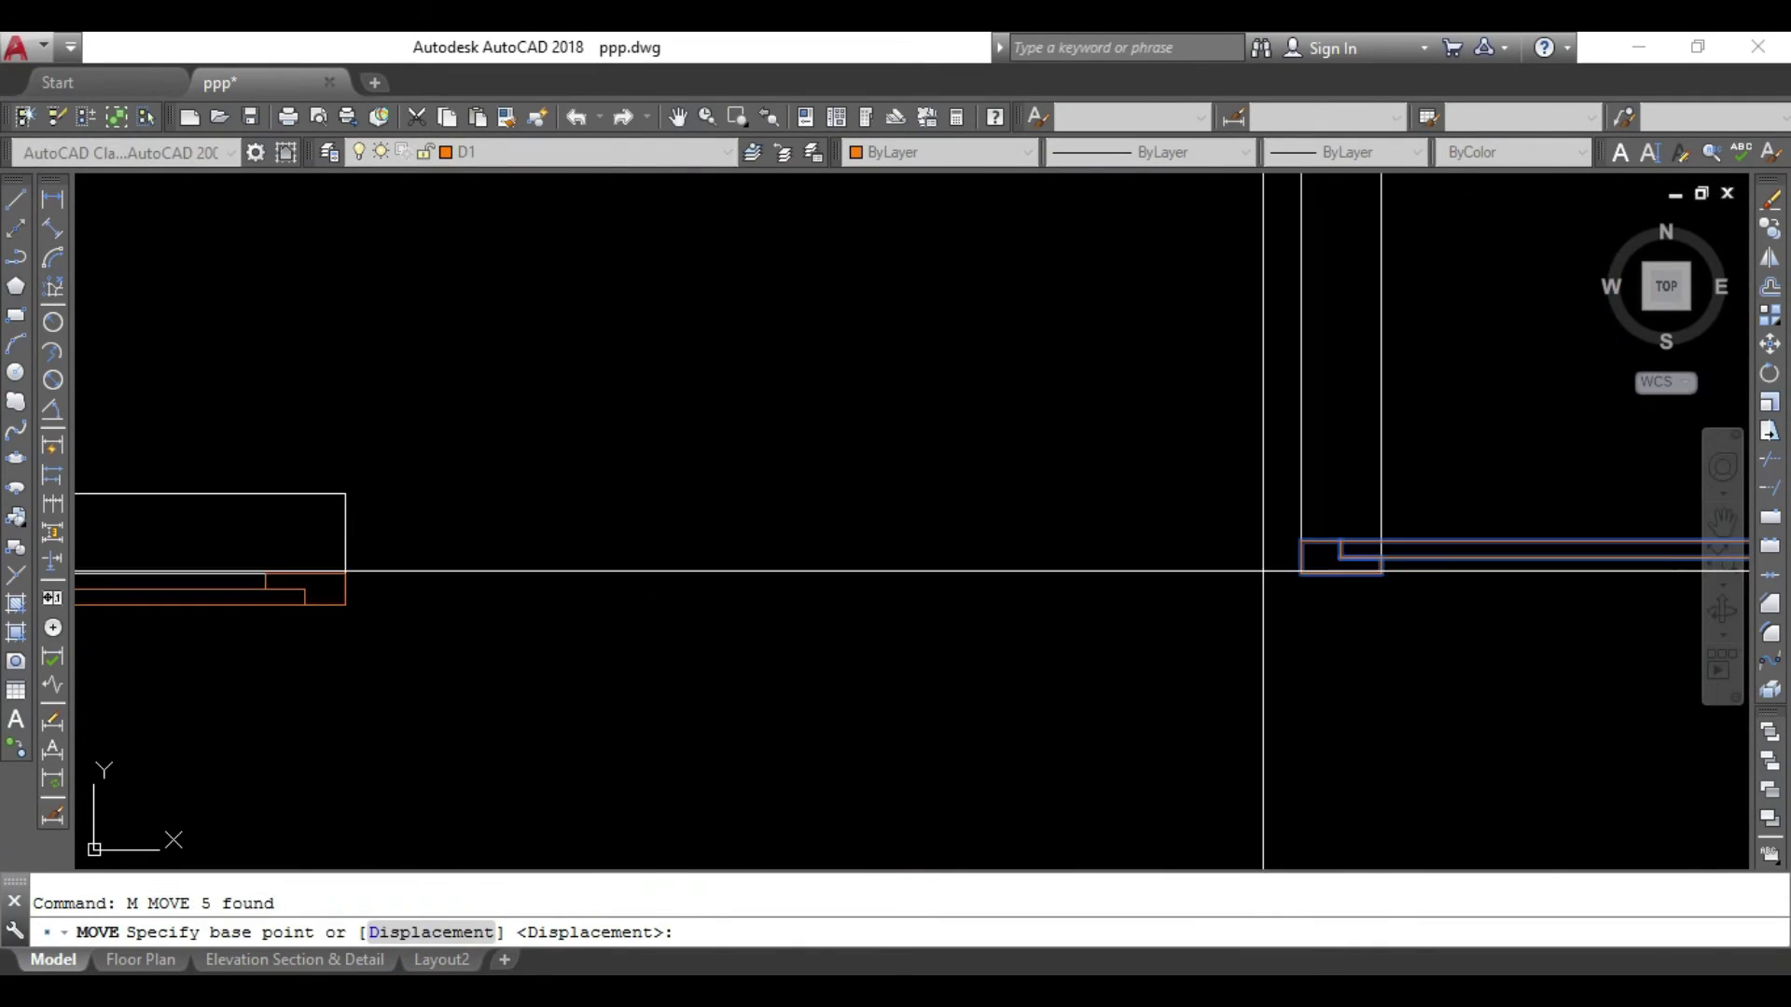
left_click(1335, 560)
scroll(1331, 695, "down", 4)
scroll(1315, 696, "down", 2)
middle_click_drag(1315, 696, 1367, 552)
scroll(1367, 551, "up", 1)
scroll(1329, 602, "up", 3)
left_click(1287, 616)
scroll(1214, 631, "down", 4)
middle_click_drag(1214, 631, 1131, 720)
key("Escape")
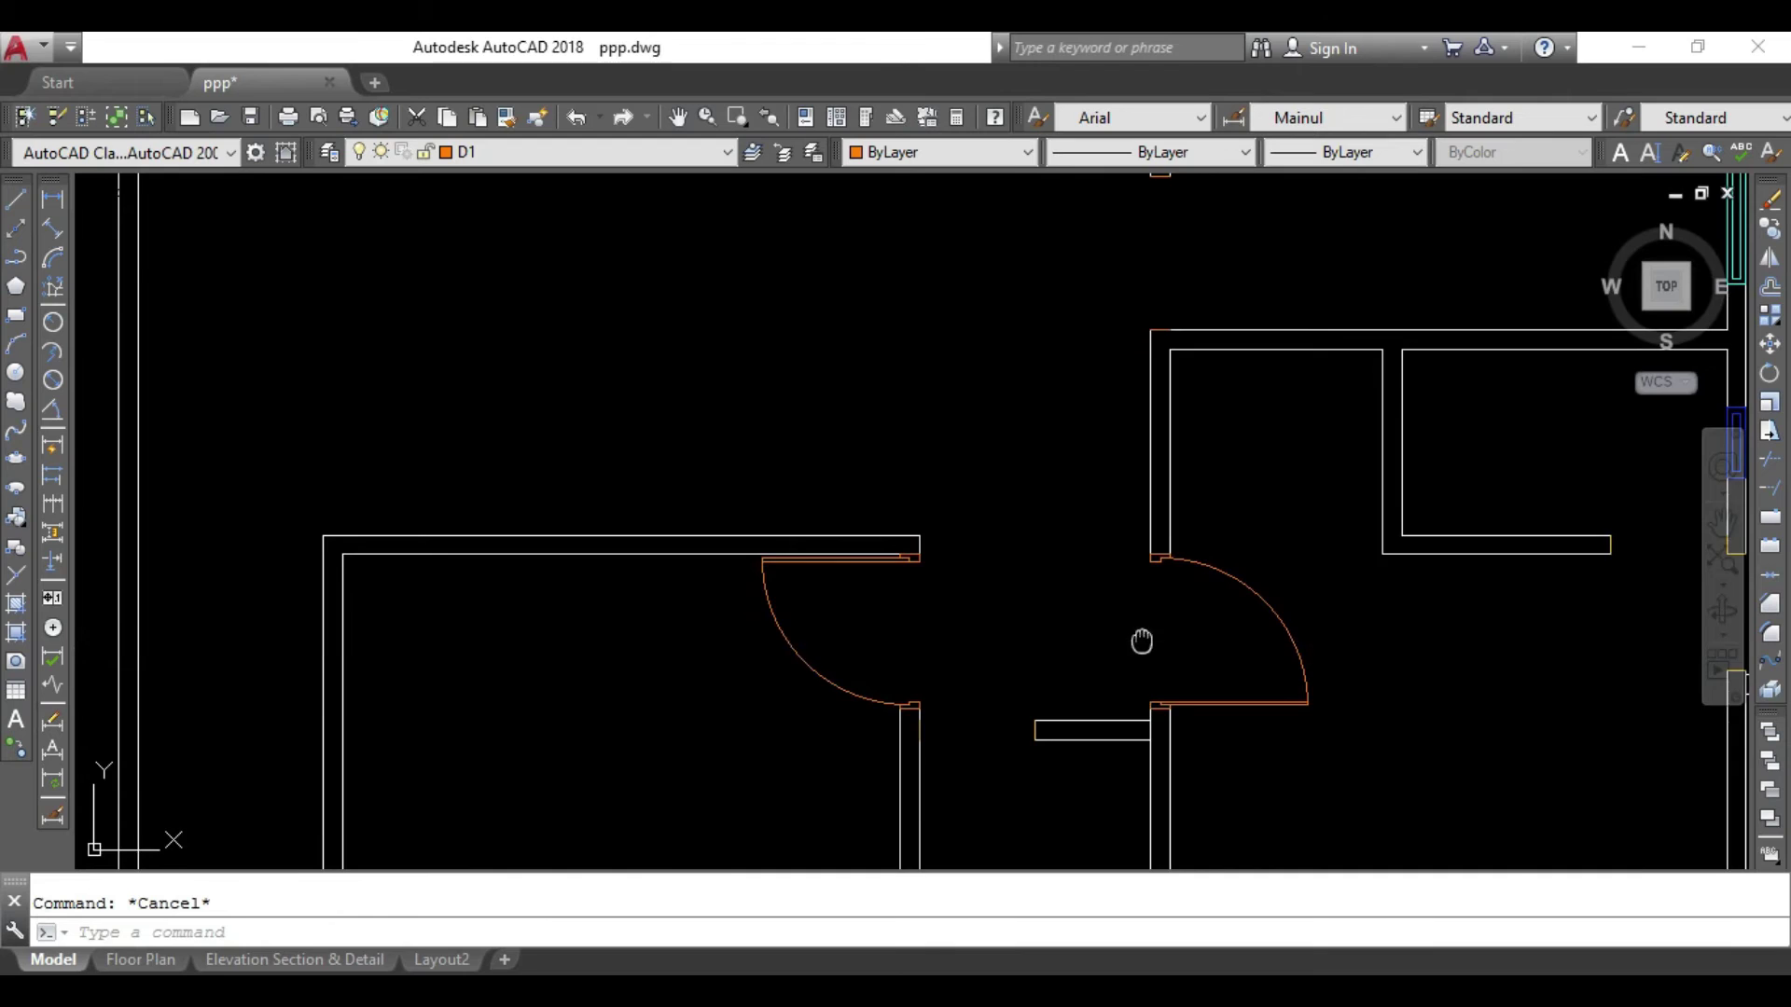
middle_click_drag(1143, 640, 910, 618)
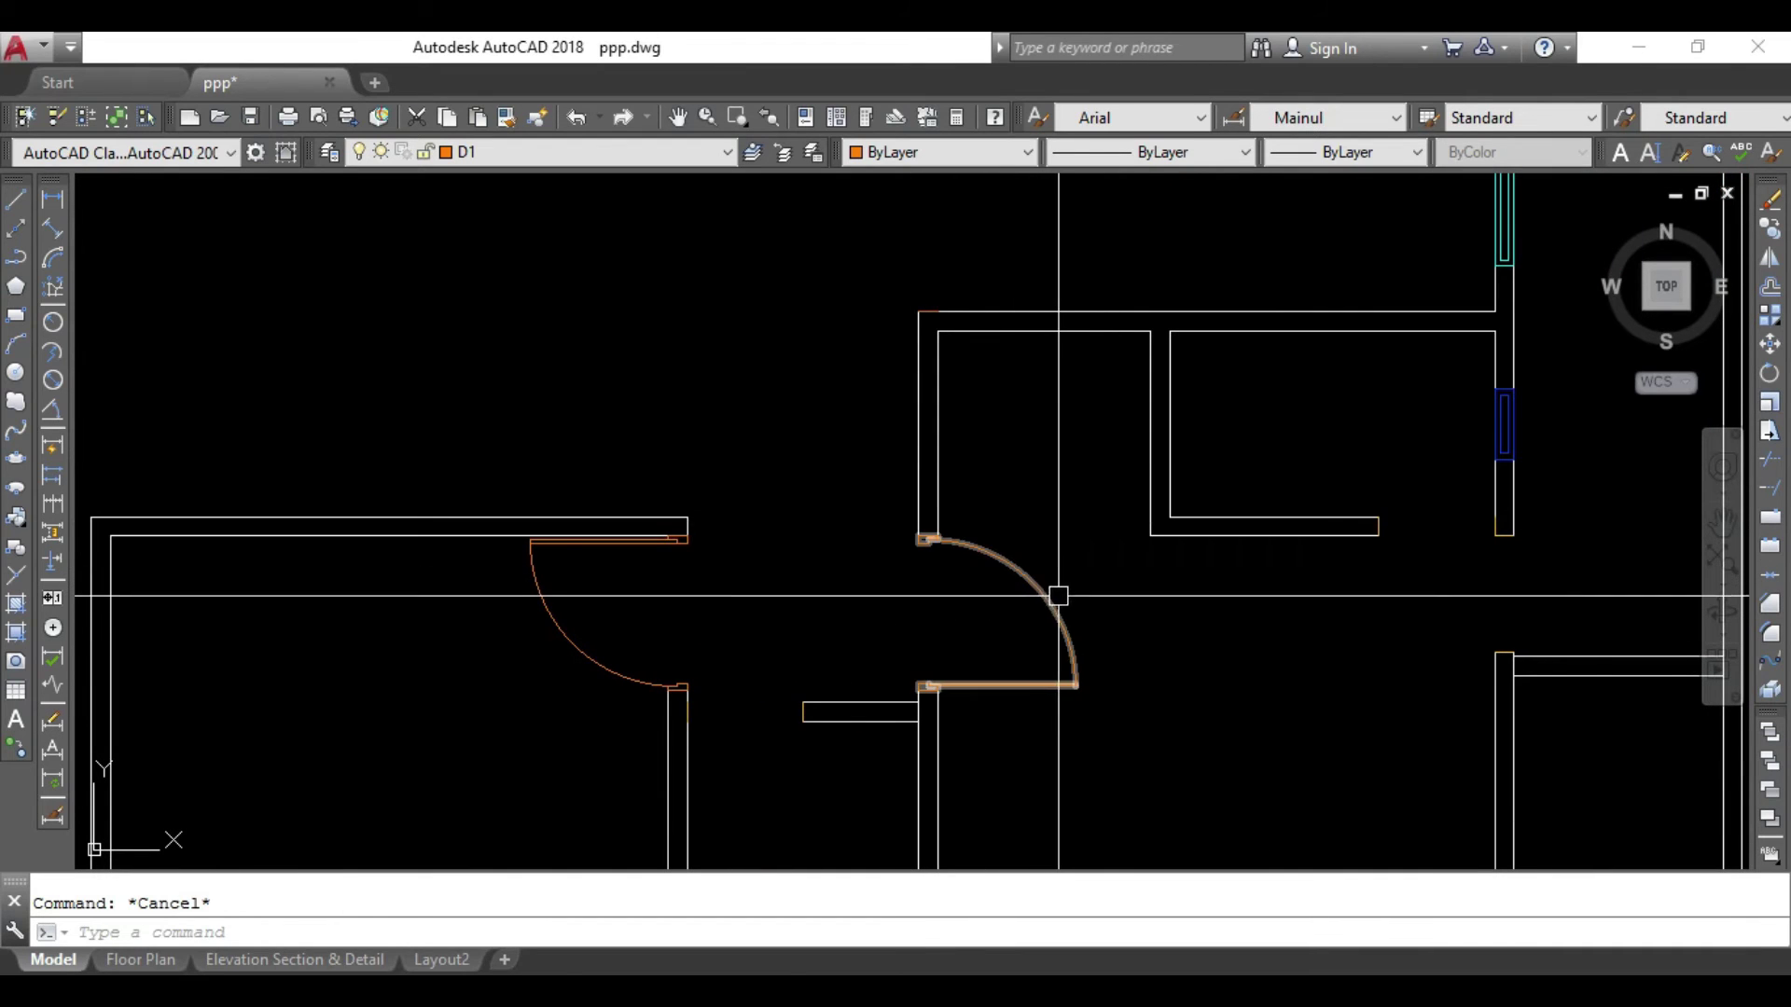
mouse_move(1127, 505)
middle_mouse_down()
mouse_move(1176, 532)
mouse_move(1151, 548)
mouse_move(1228, 542)
mouse_move(1039, 416)
middle_mouse_up()
scroll(1177, 565, "down", 3)
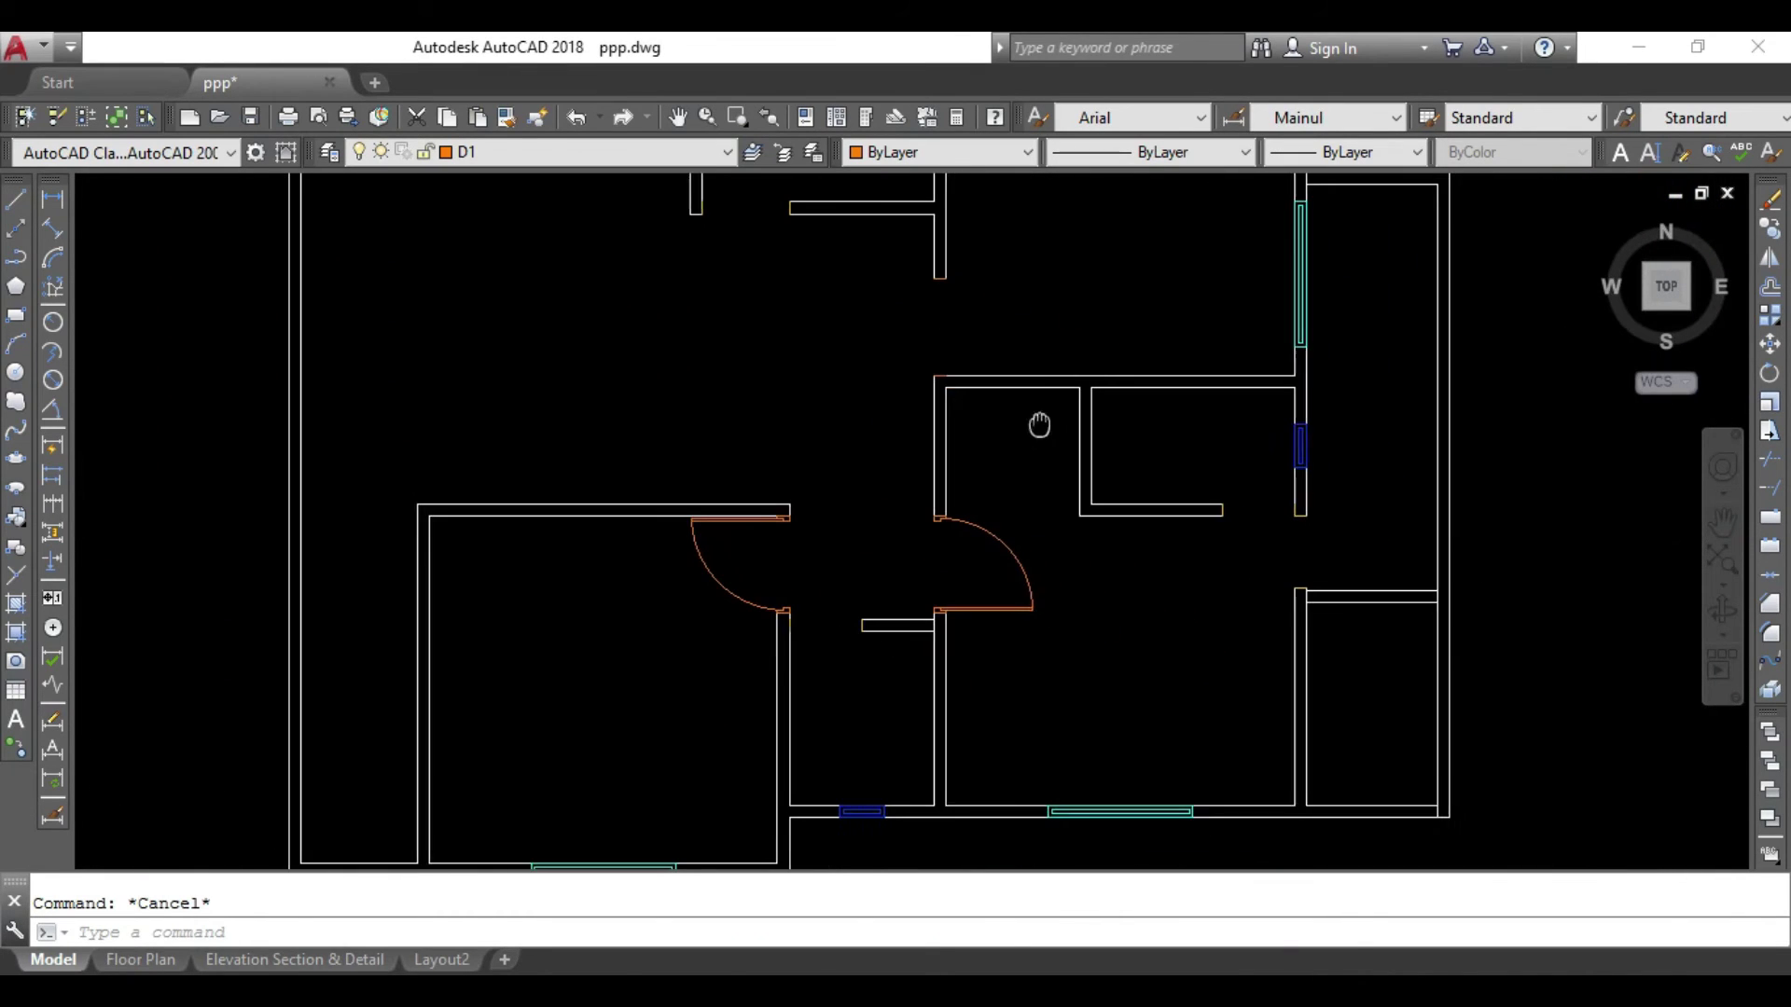
middle_click_drag(951, 488, 975, 625)
scroll(975, 551, "down", 2)
scroll(1035, 594, "up", 3)
Copy the door from its corner into the doorway just above it in the same vertical wall.
left_click(1148, 602)
left_click(1099, 781)
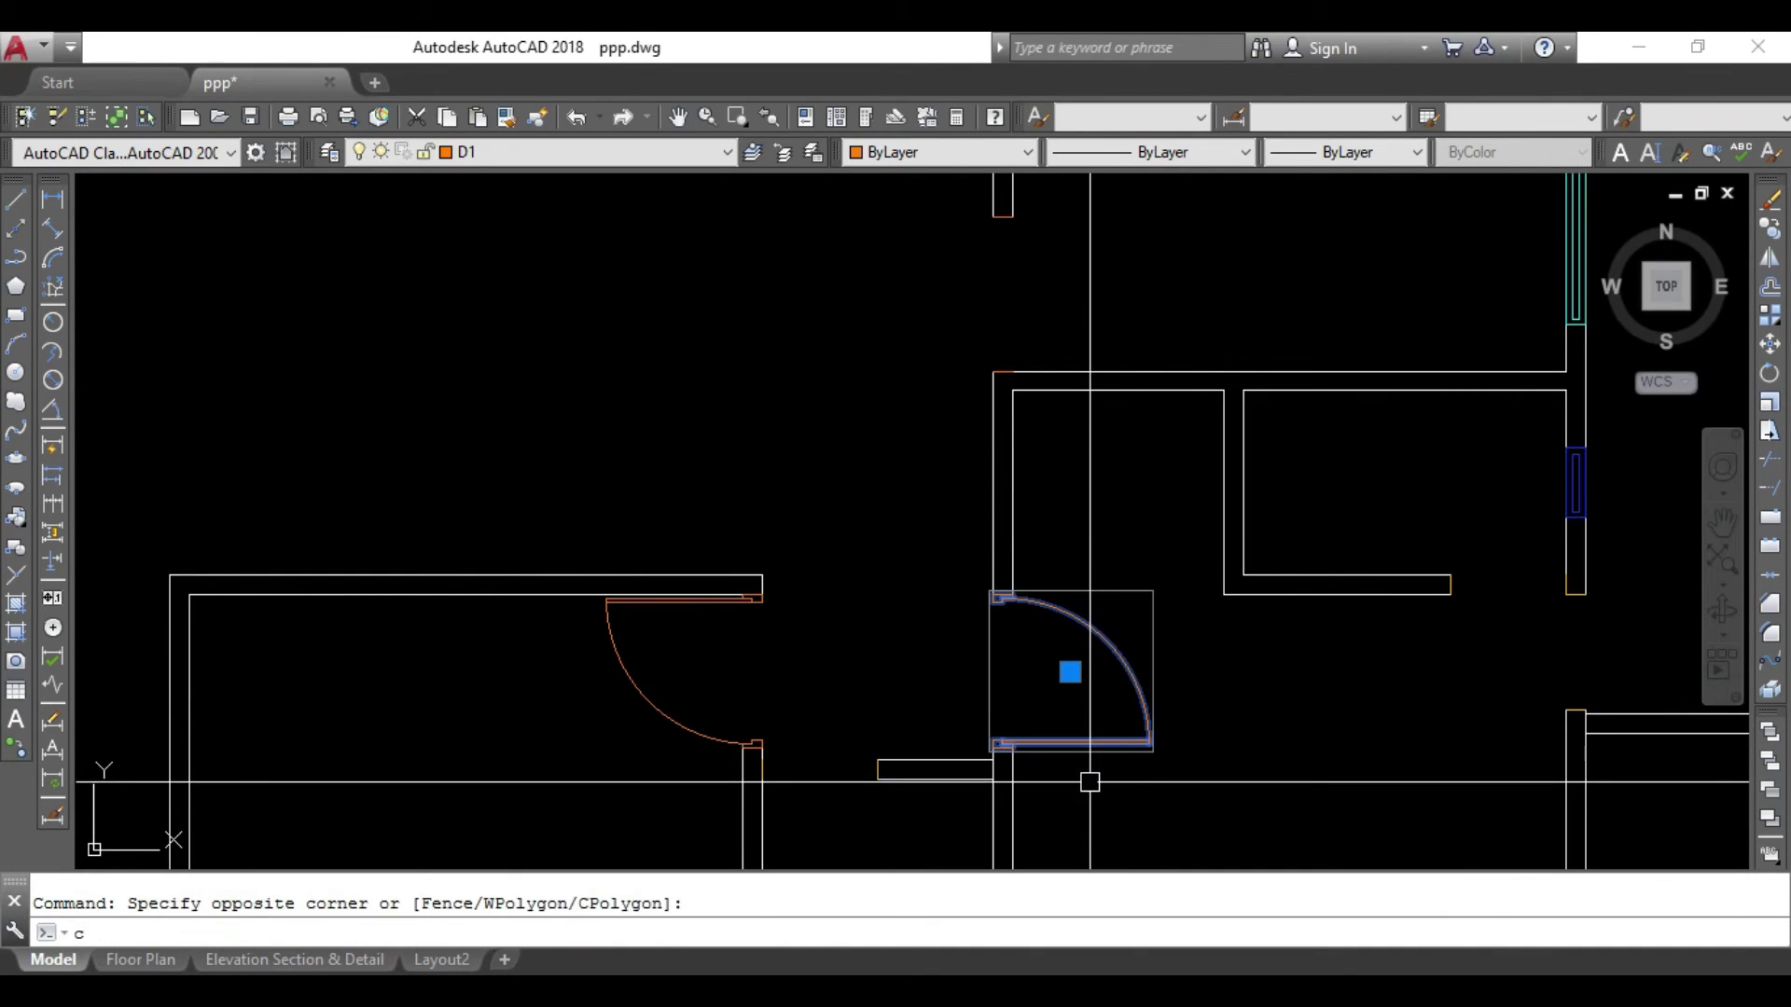
key("Return")
scroll(994, 748, "up", 3)
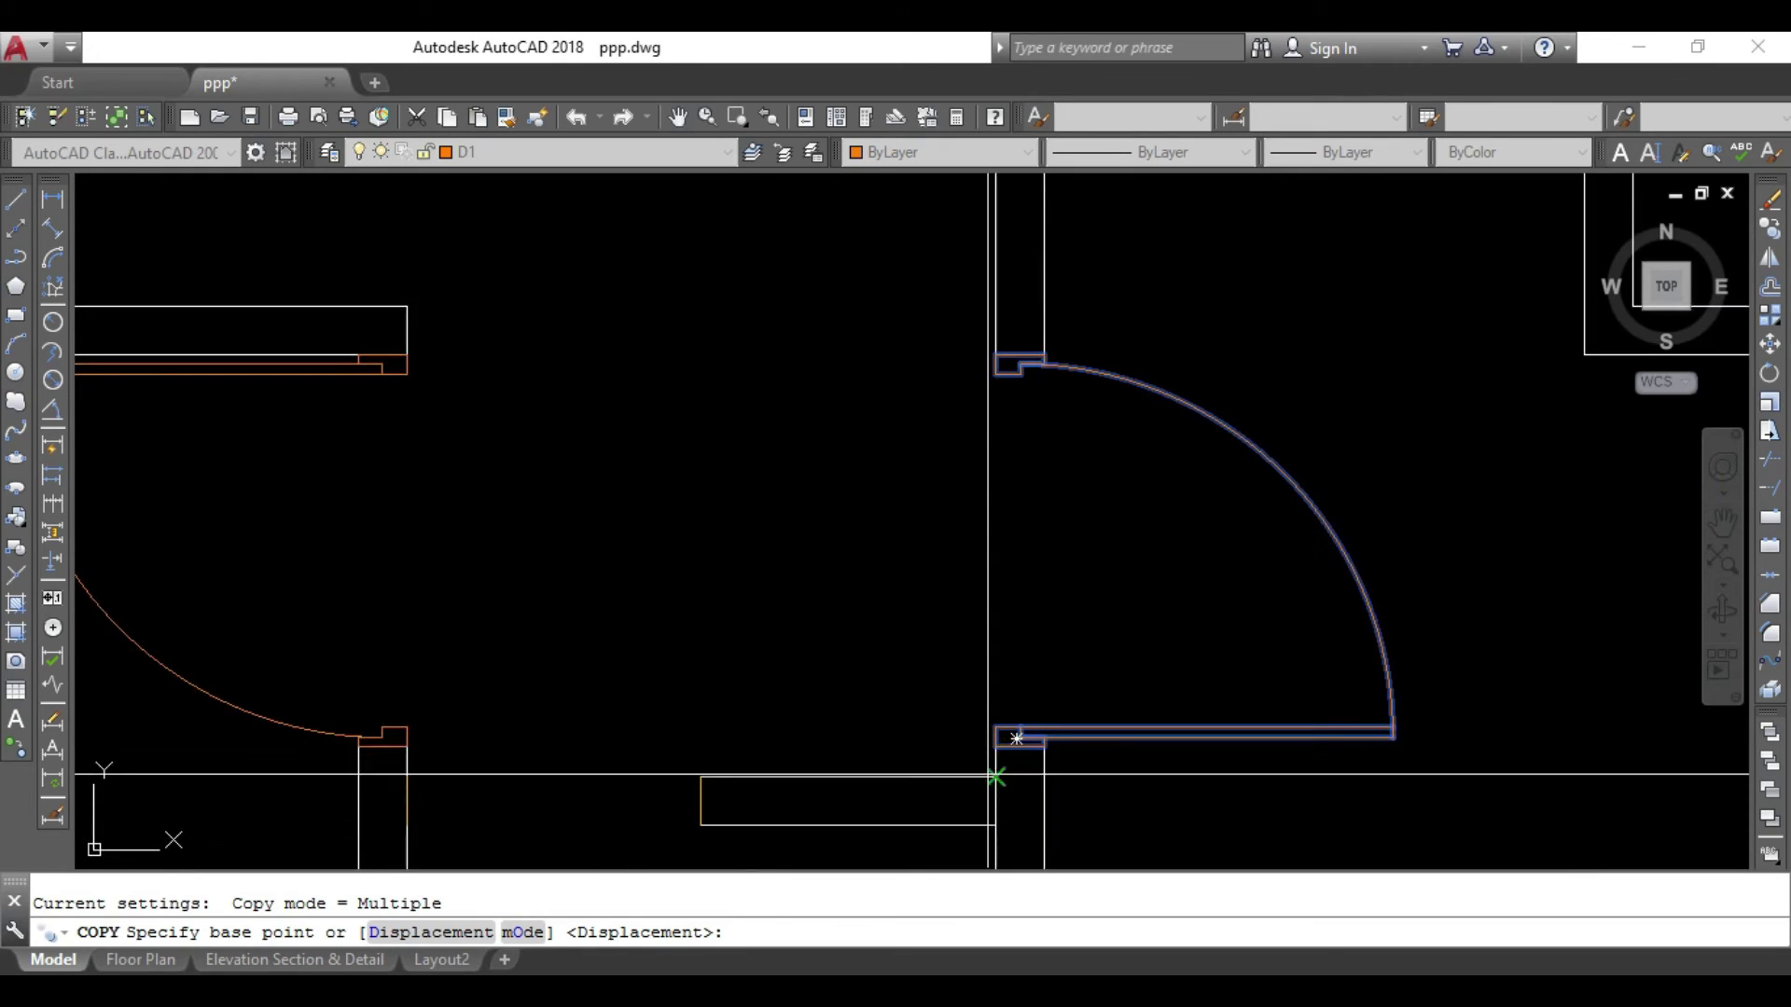
left_click(995, 746)
scroll(1052, 620, "down", 4)
mouse_move(1052, 621)
middle_mouse_down()
mouse_move(1040, 560)
mouse_move(1032, 640)
middle_mouse_up()
scroll(1032, 640, "up", 5)
scroll(1040, 609, "up", 3)
left_click(1022, 630)
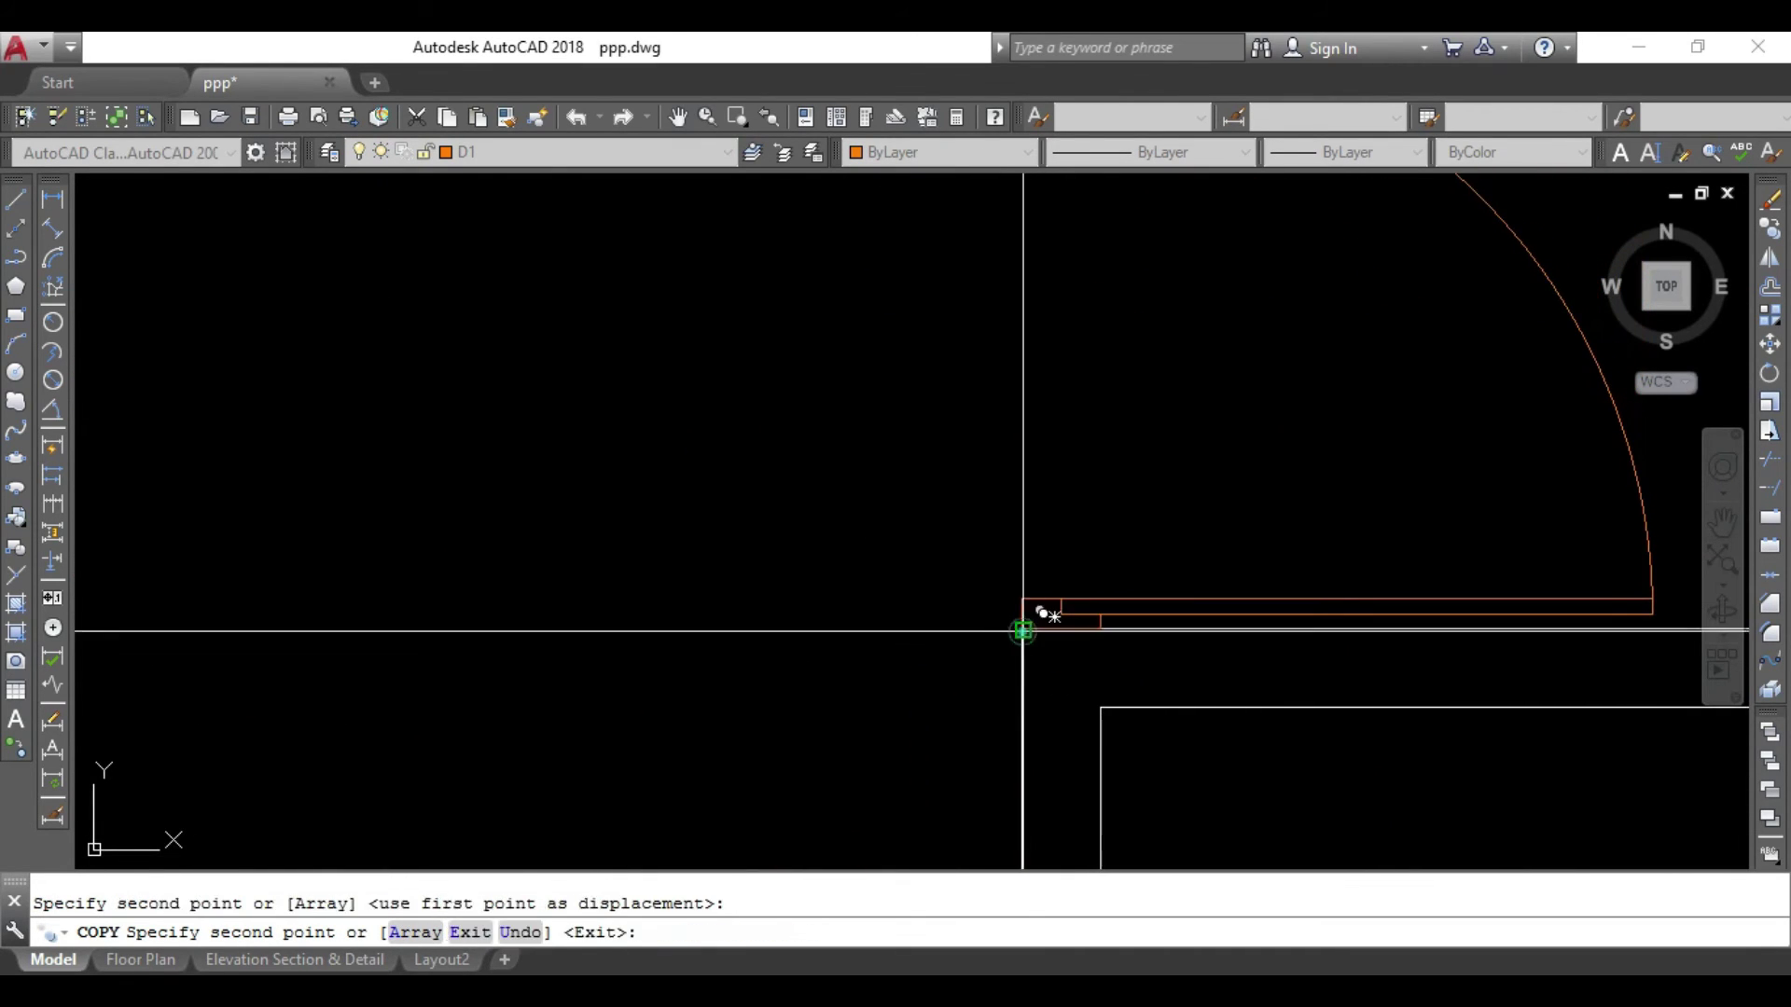
scroll(1023, 623, "down", 5)
mouse_move(1020, 513)
middle_mouse_down()
mouse_move(1022, 660)
mouse_move(1131, 339)
middle_mouse_up()
key("Escape")
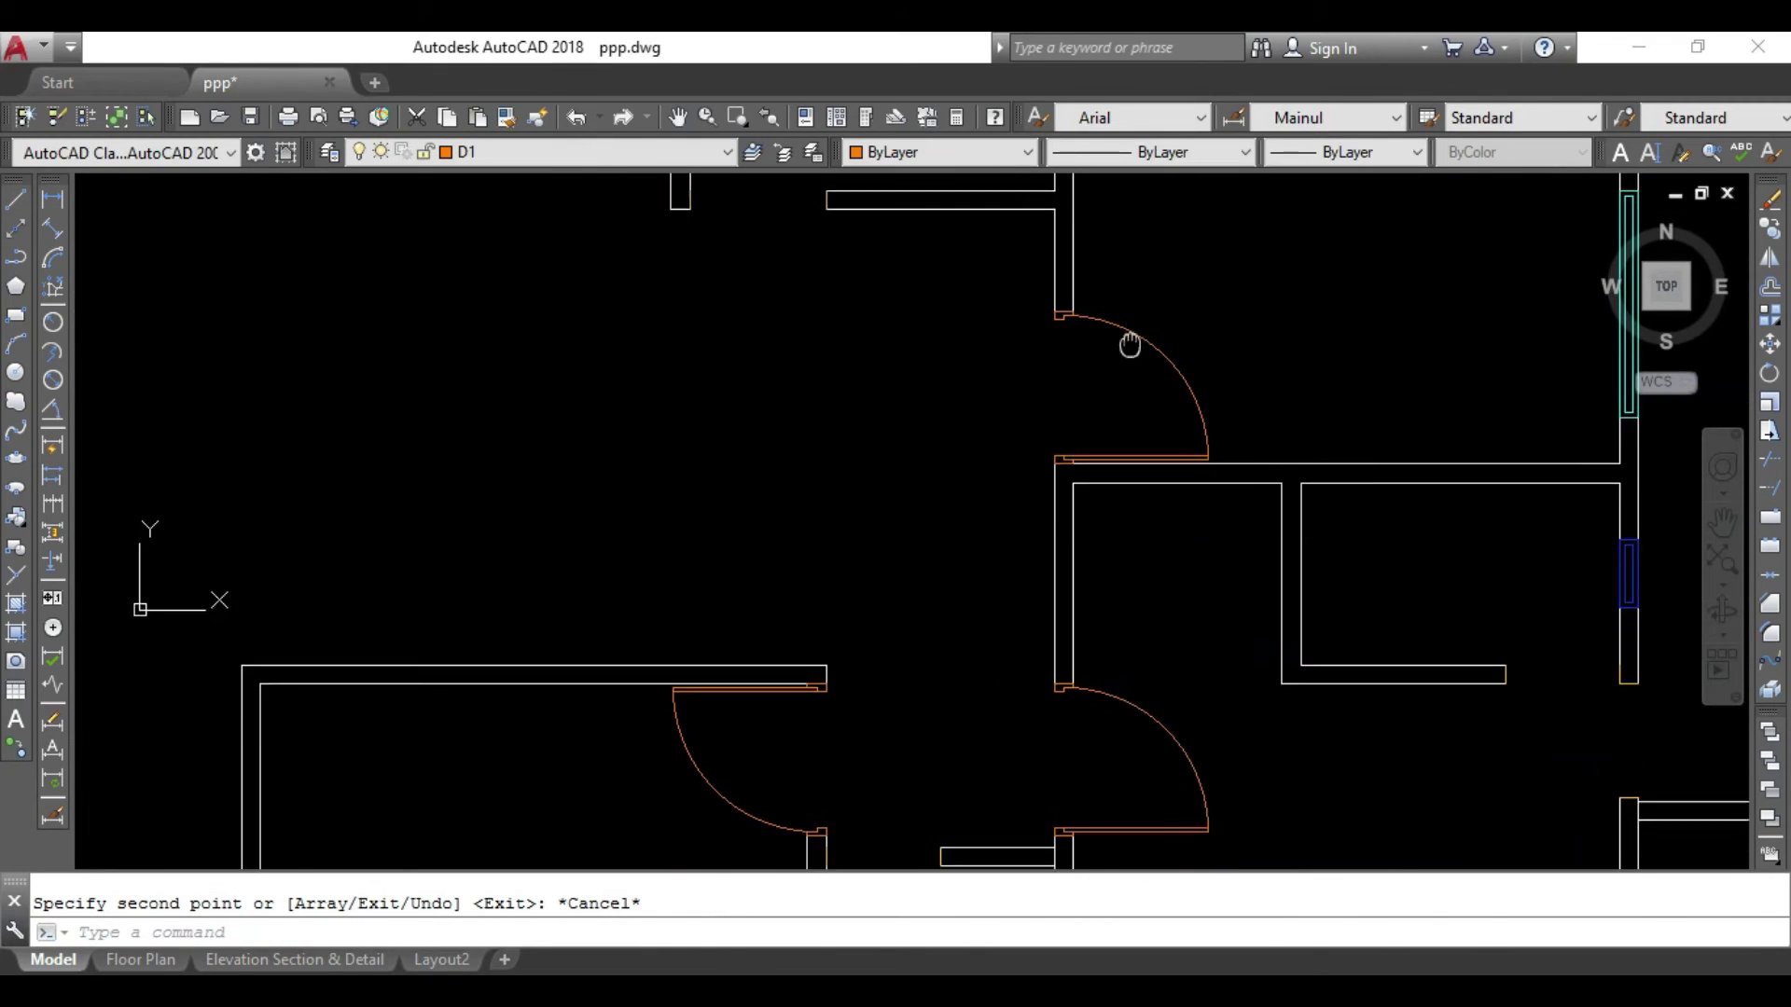
middle_click_drag(1215, 579, 1079, 439)
middle_click_drag(1275, 539, 1048, 532)
scroll(1151, 508, "up", 4)
middle_click_drag(1151, 508, 1016, 555)
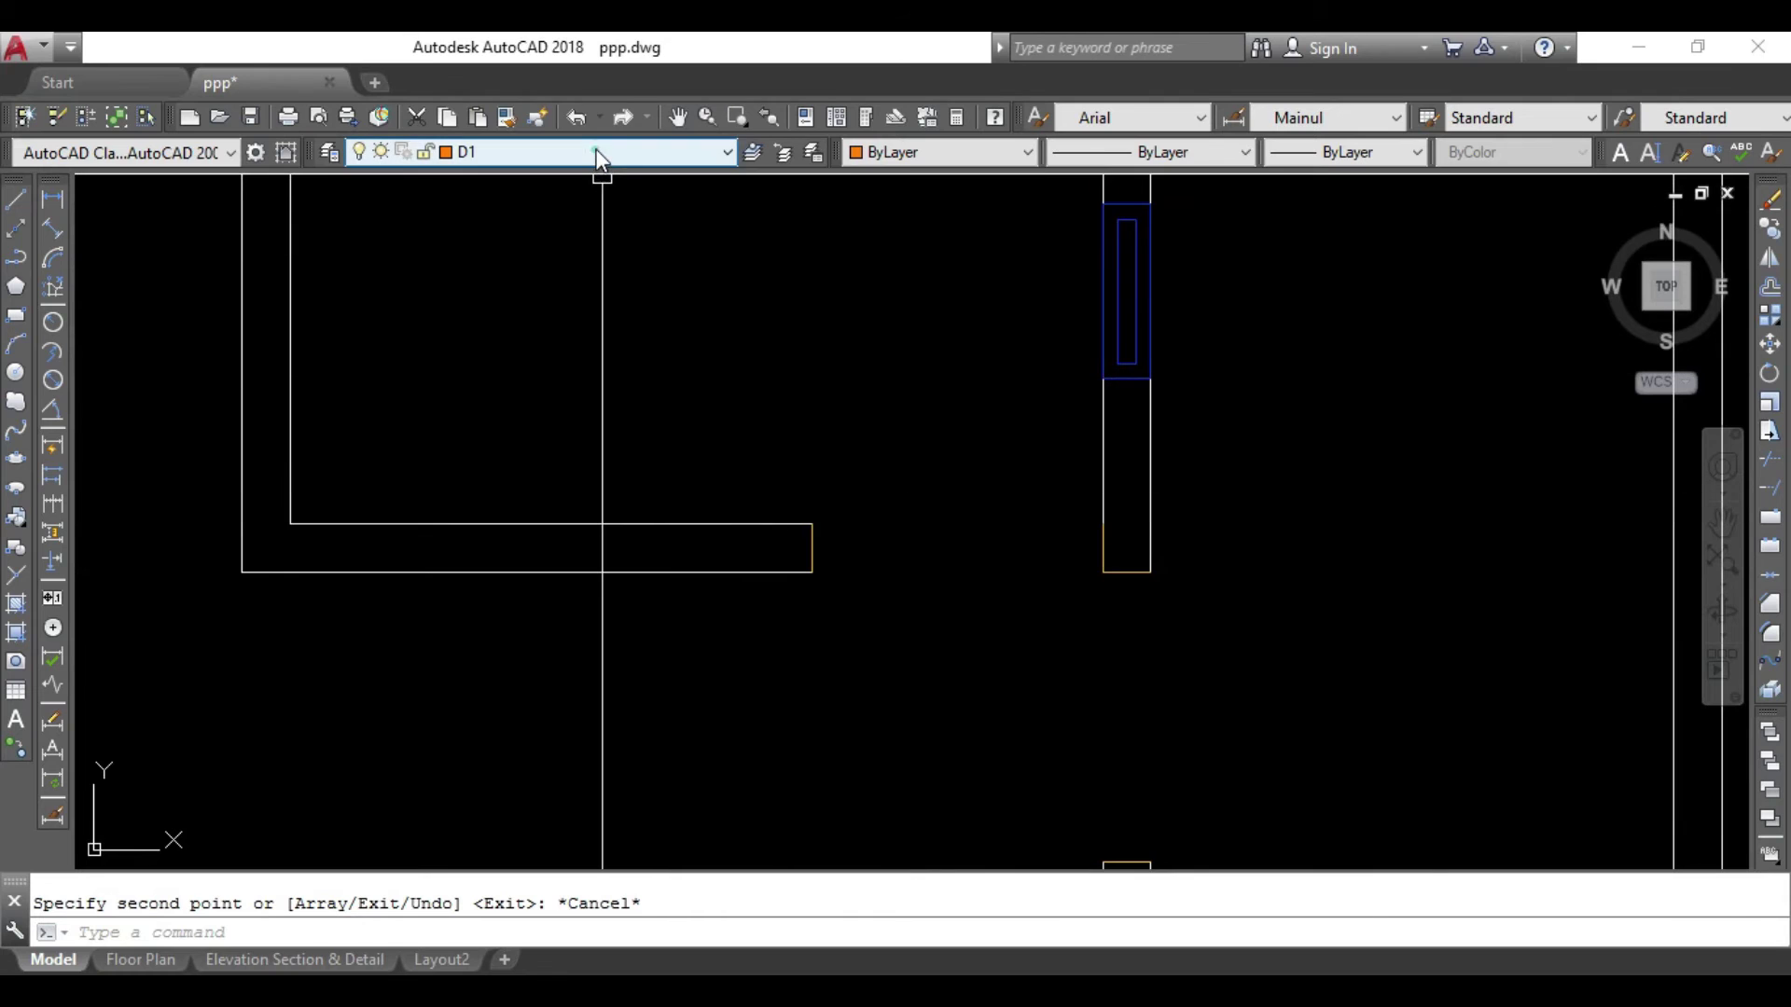
left_click(595, 151)
Make D2 the current layer and ungroup the door into separate pieces.
left_click(508, 206)
left_click(512, 149)
scroll(497, 207, "up", 1)
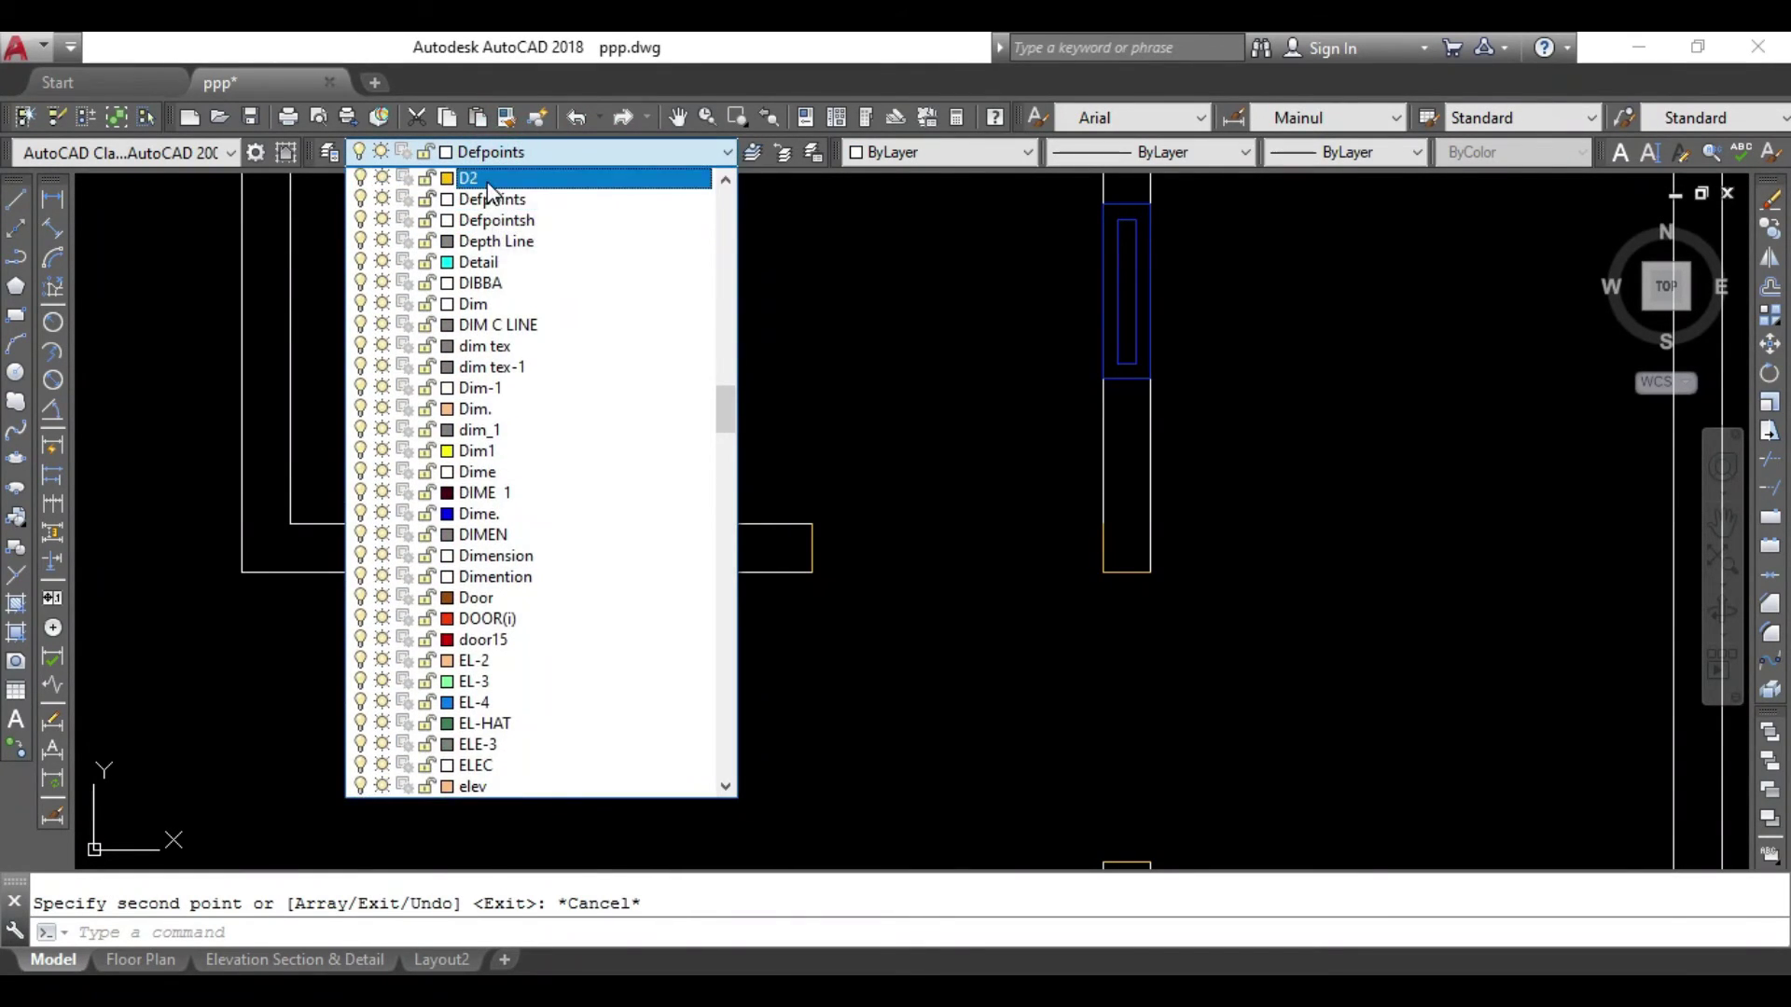
left_click(476, 176)
middle_click_drag(984, 552, 962, 593)
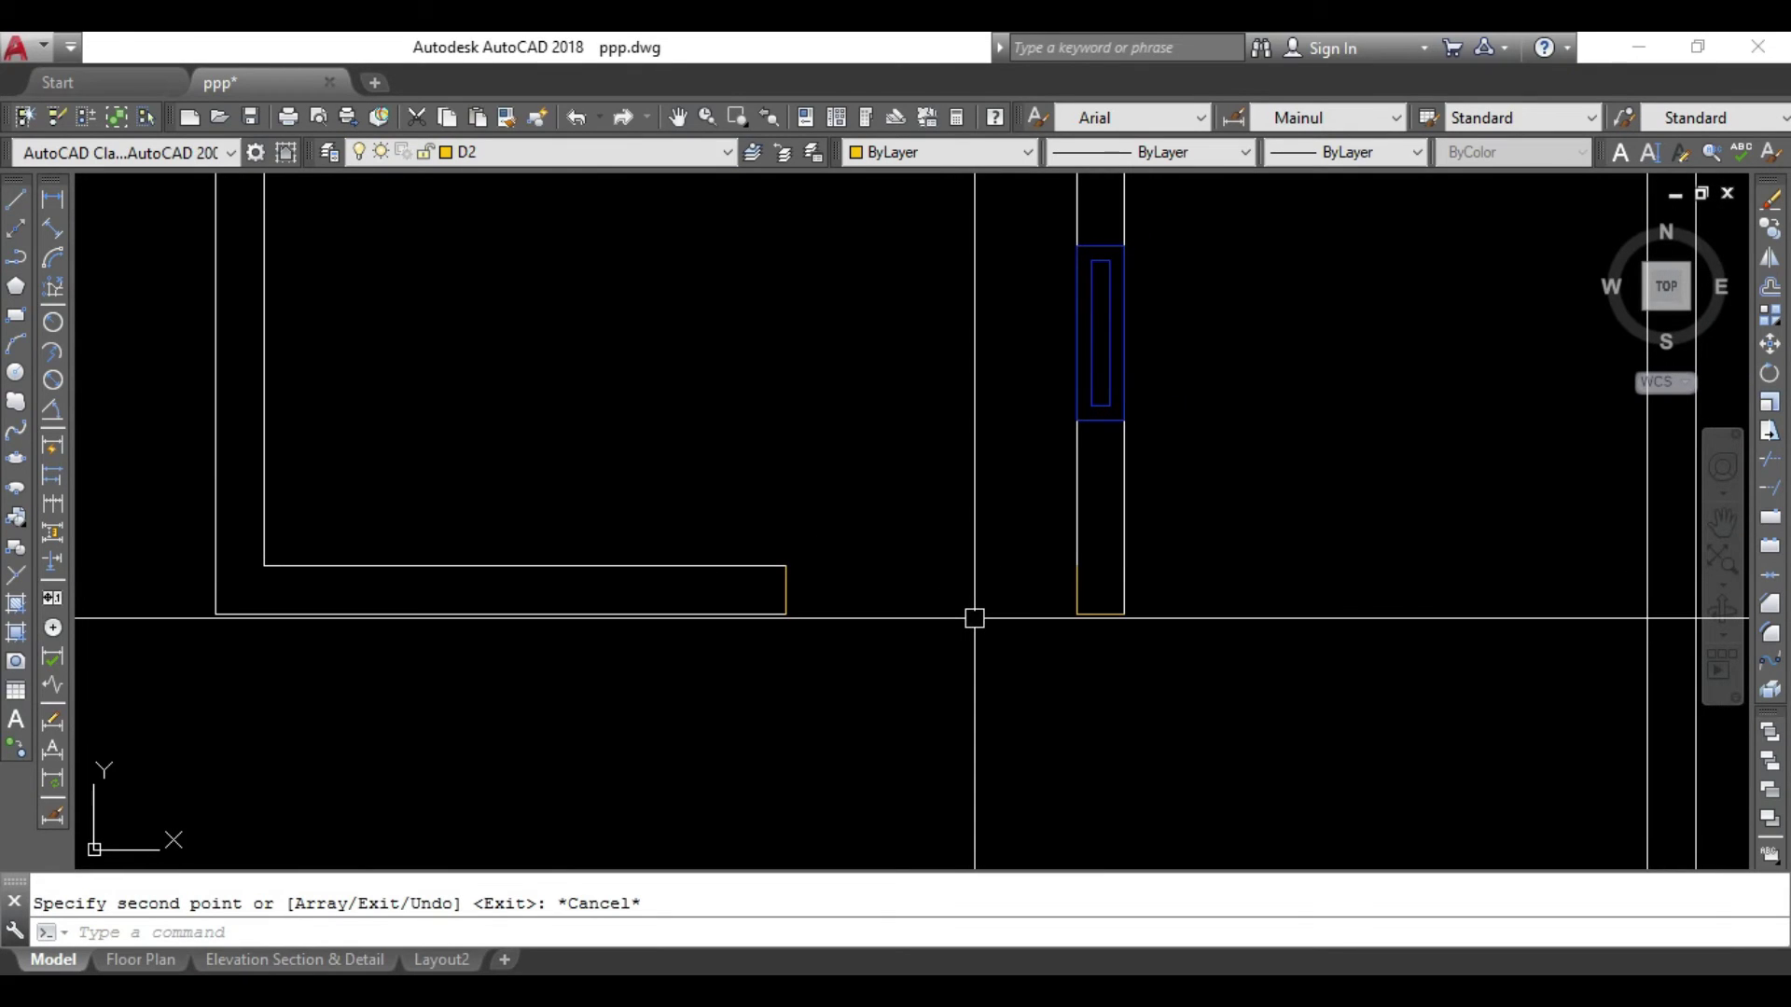
middle_click_drag(691, 658, 1537, 432)
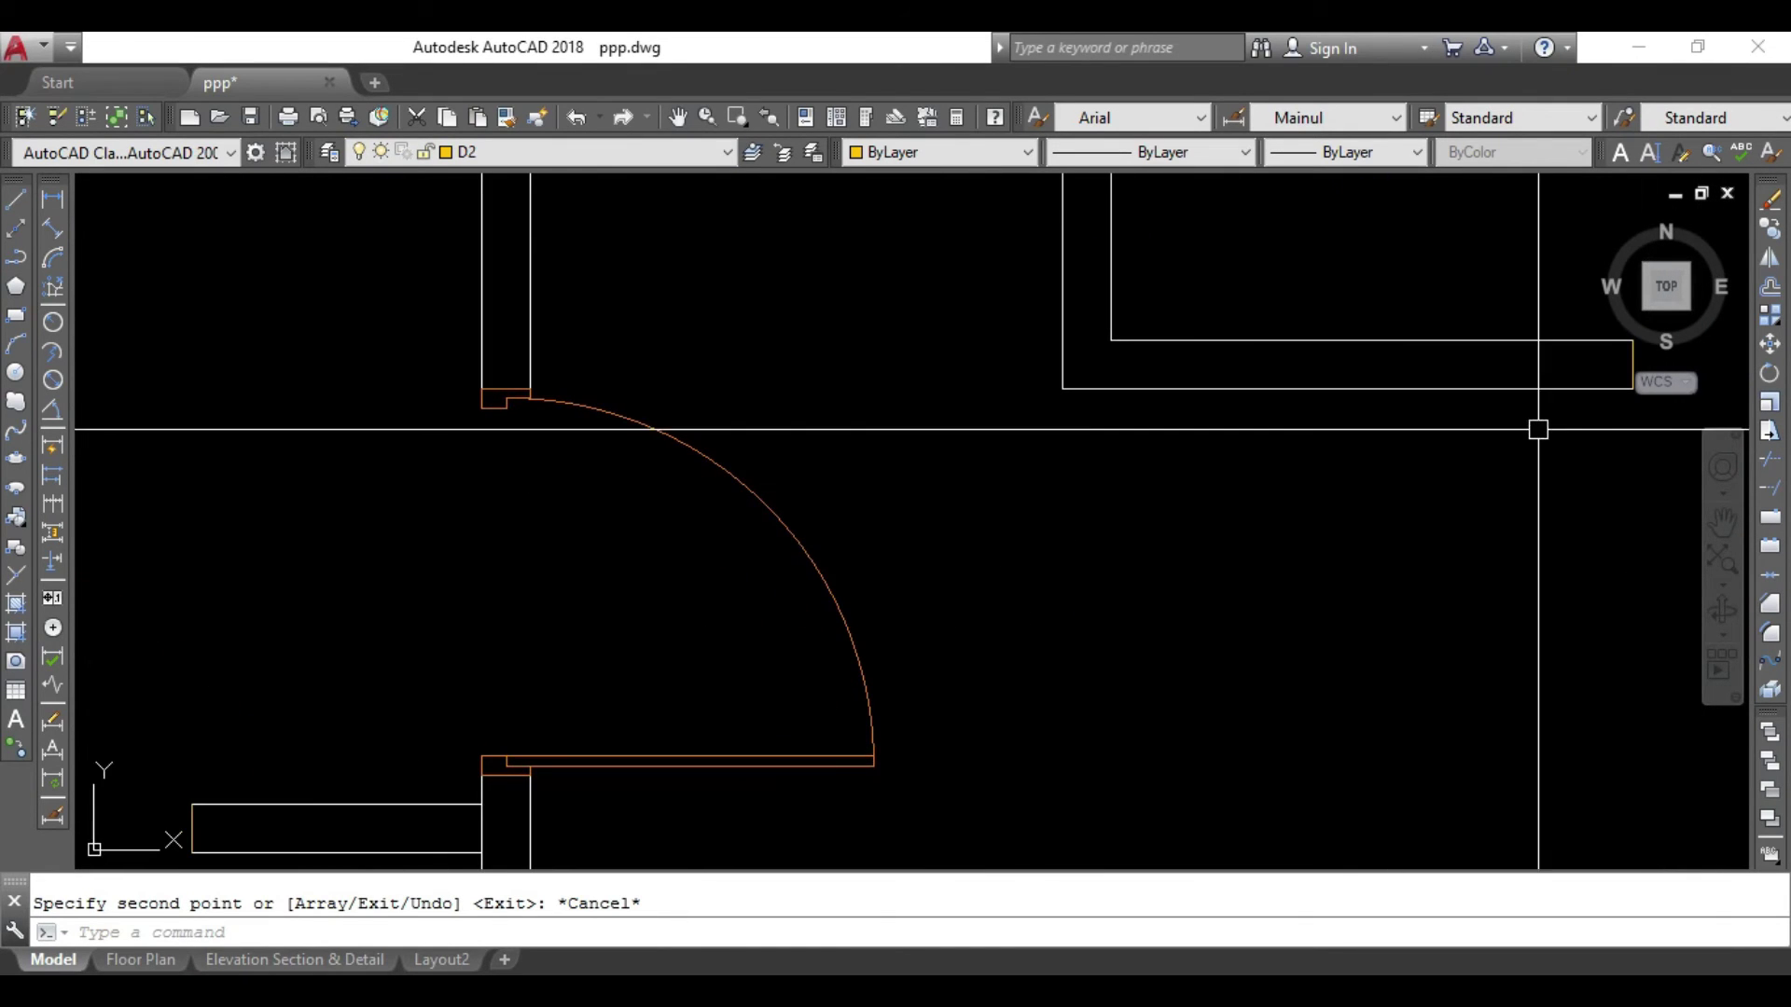
left_click(805, 564)
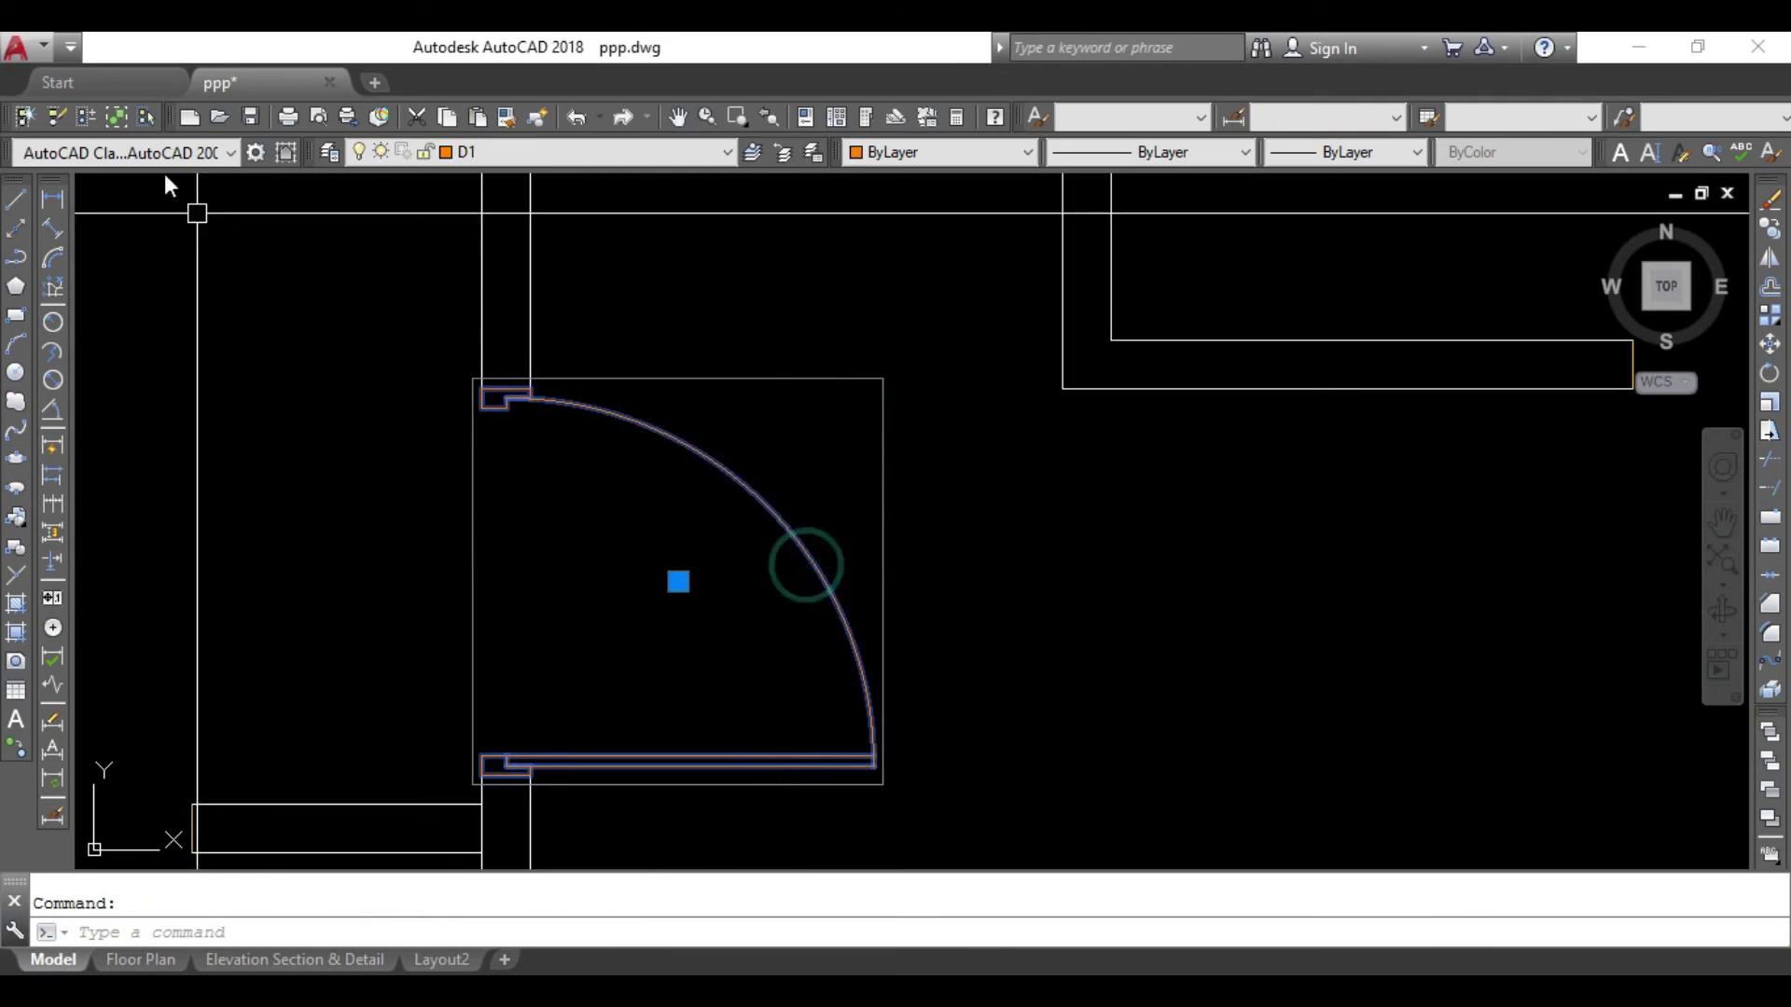
left_click(56, 116)
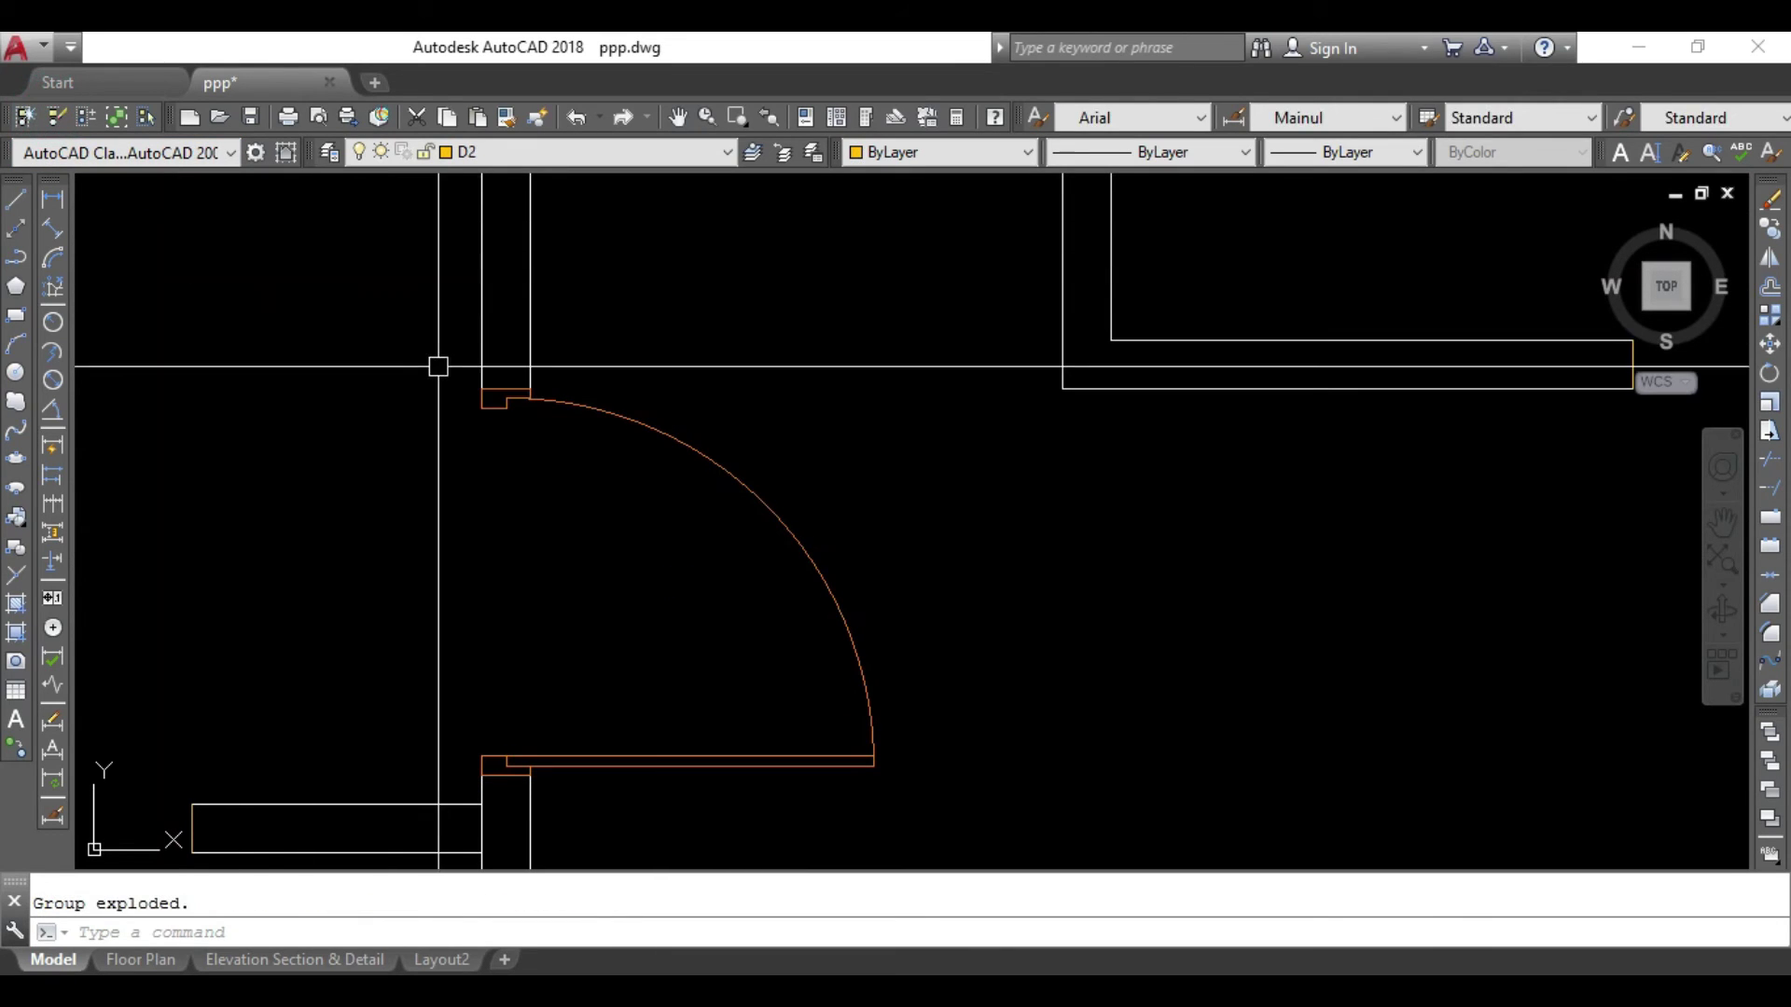
Copy the small top jamb piece to the wall end near the window.
left_click(504, 396)
type("o")
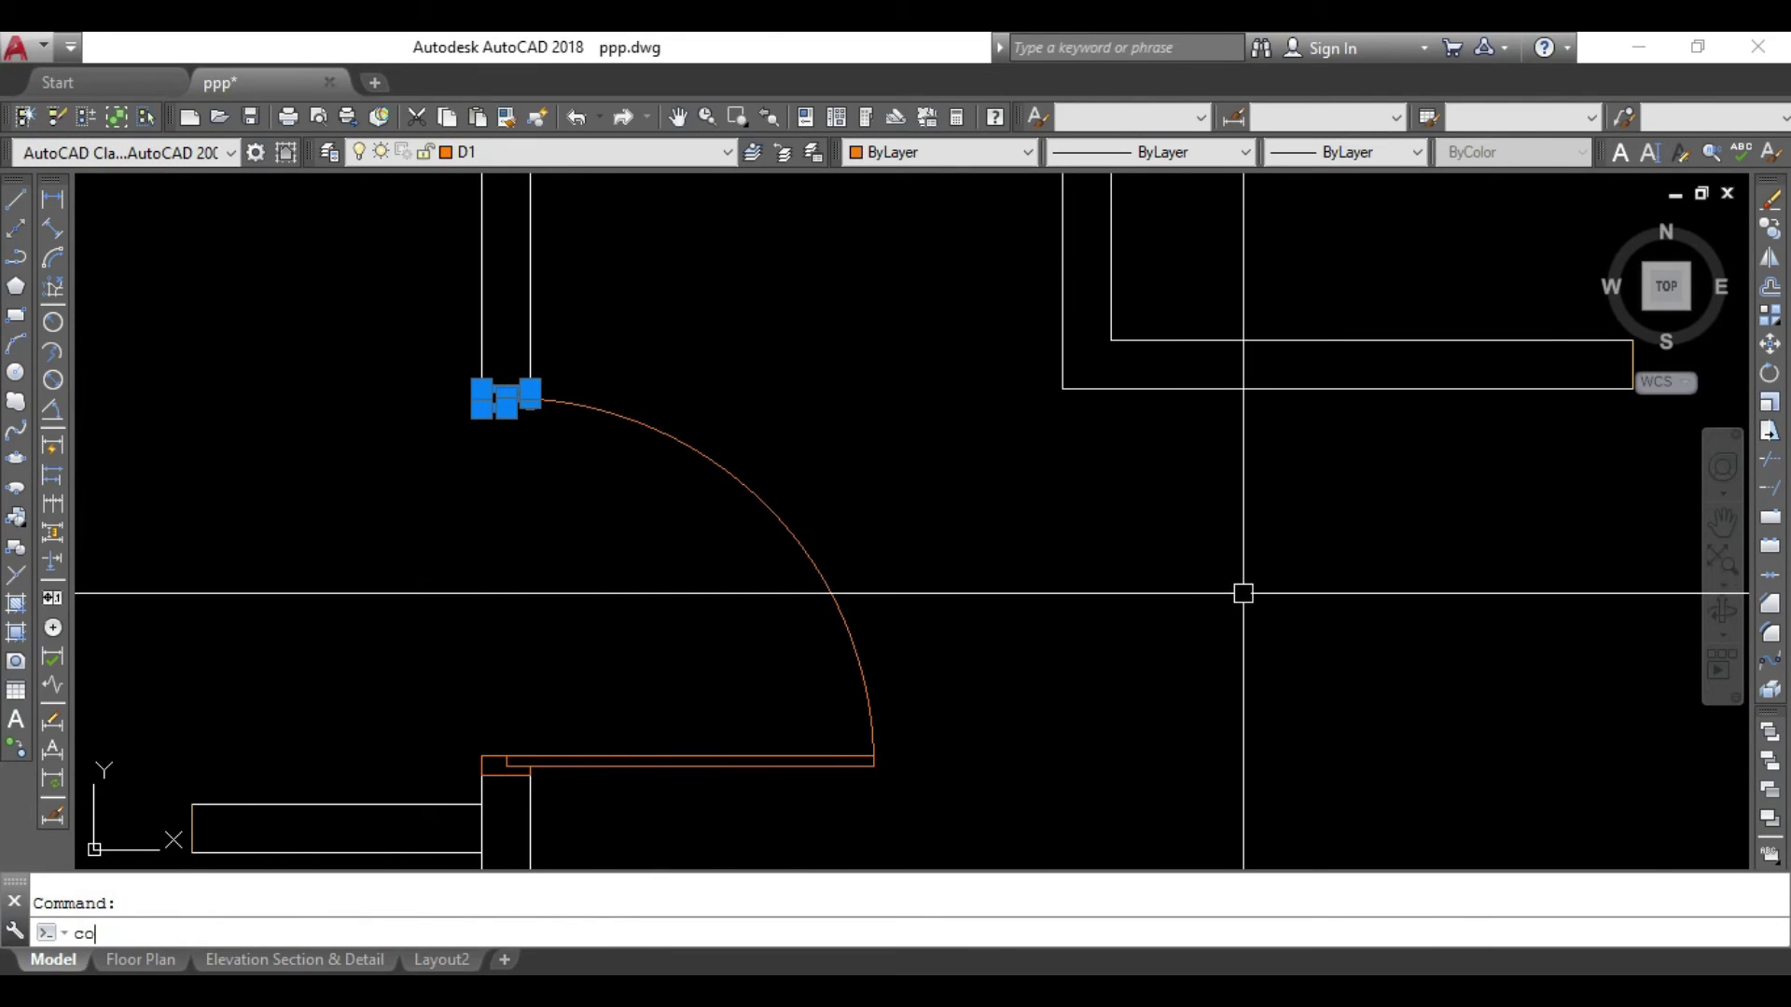
key("Return")
left_click(482, 408)
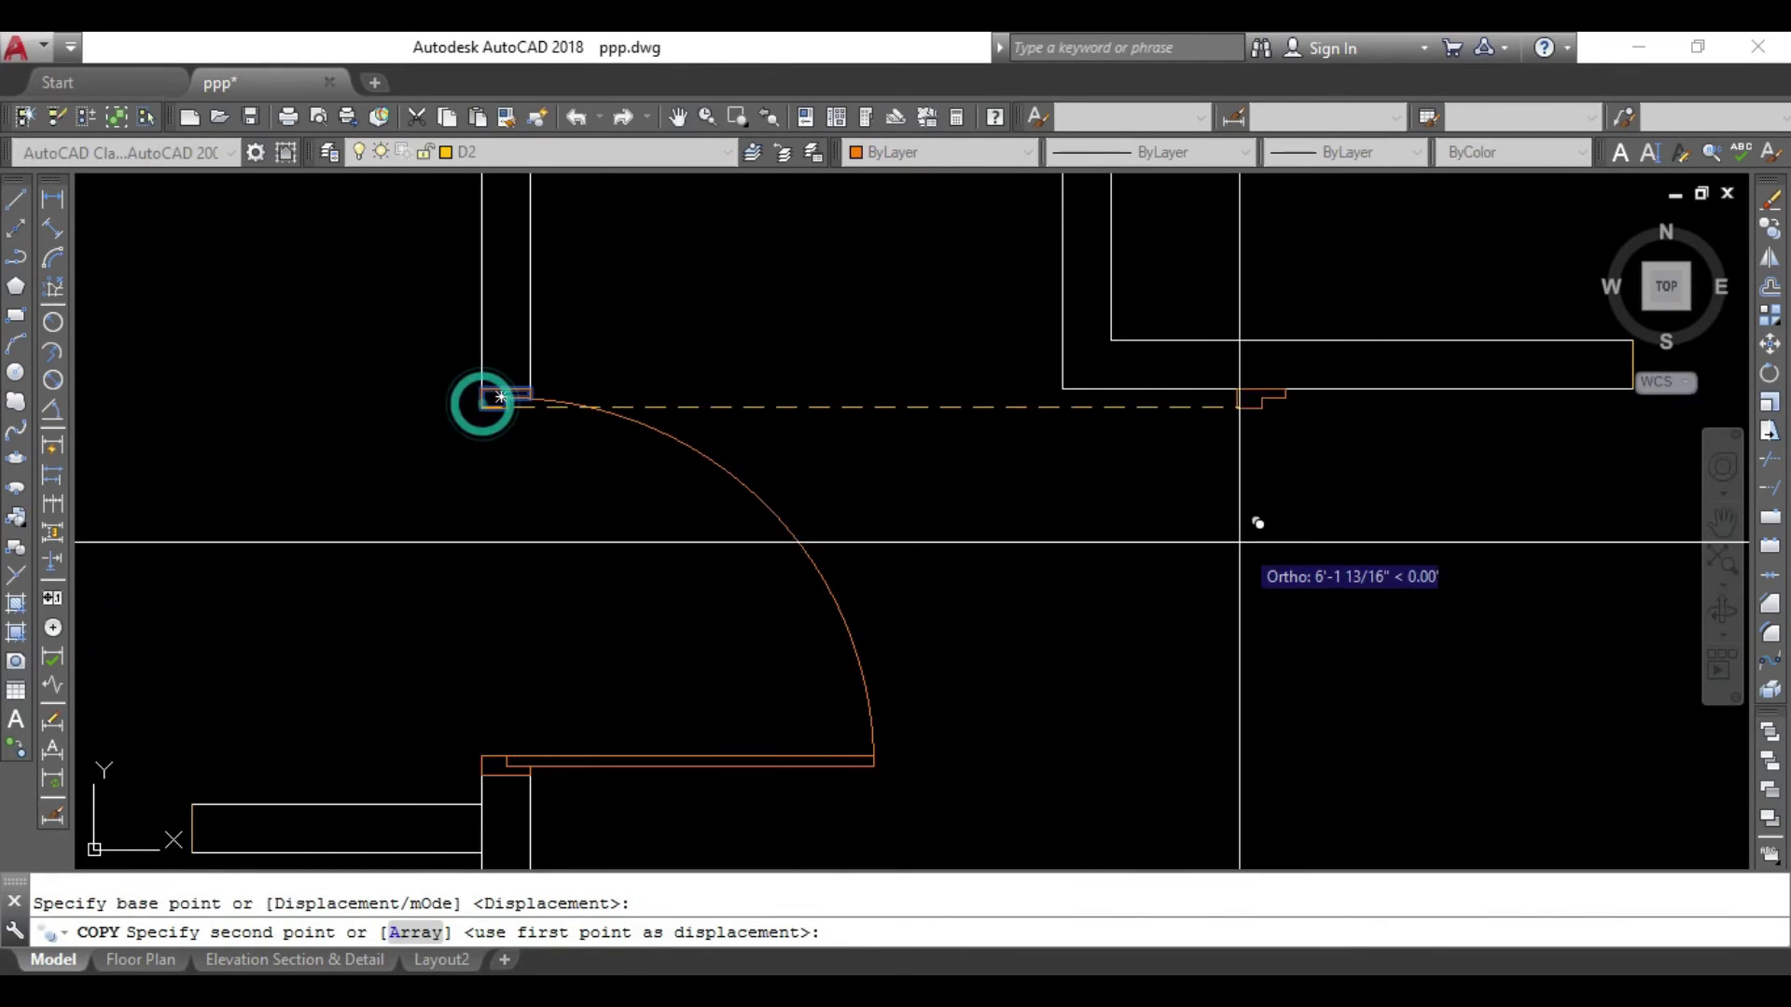
middle_click_drag(1257, 521, 376, 668)
left_click(853, 610)
key("Escape")
Rotate the copied jamb piece 90 degrees.
left_click_drag(951, 497, 852, 584)
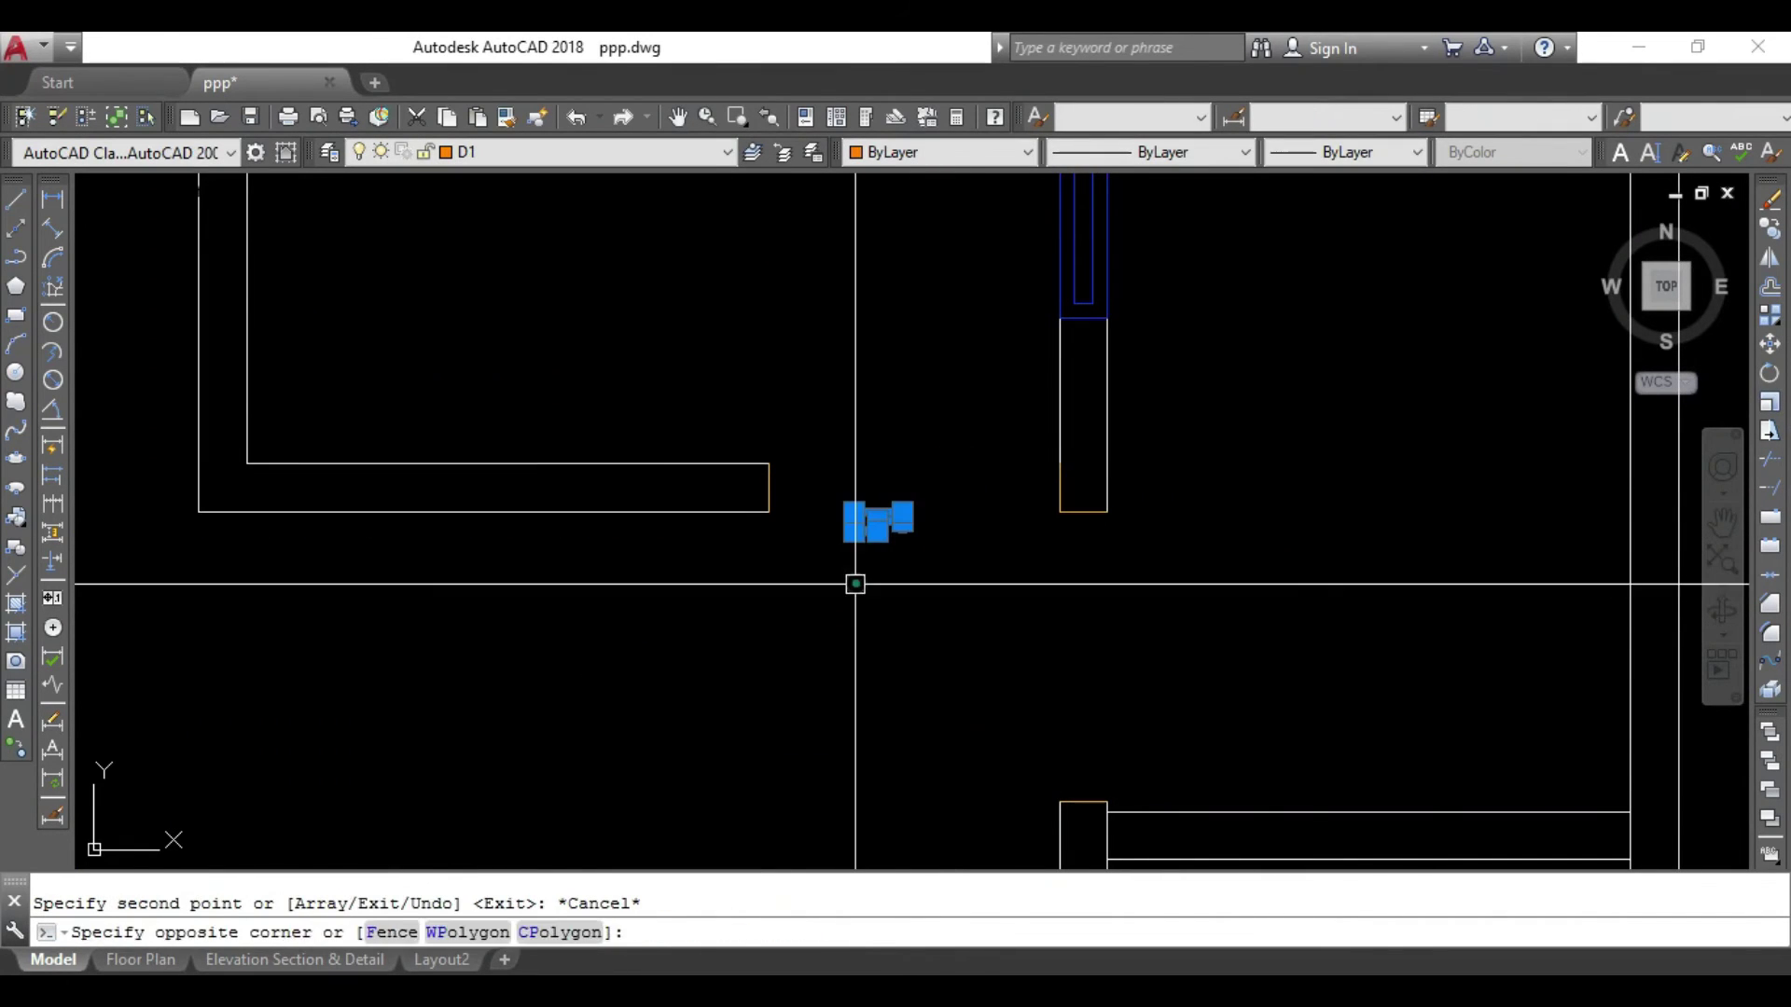
type("ro")
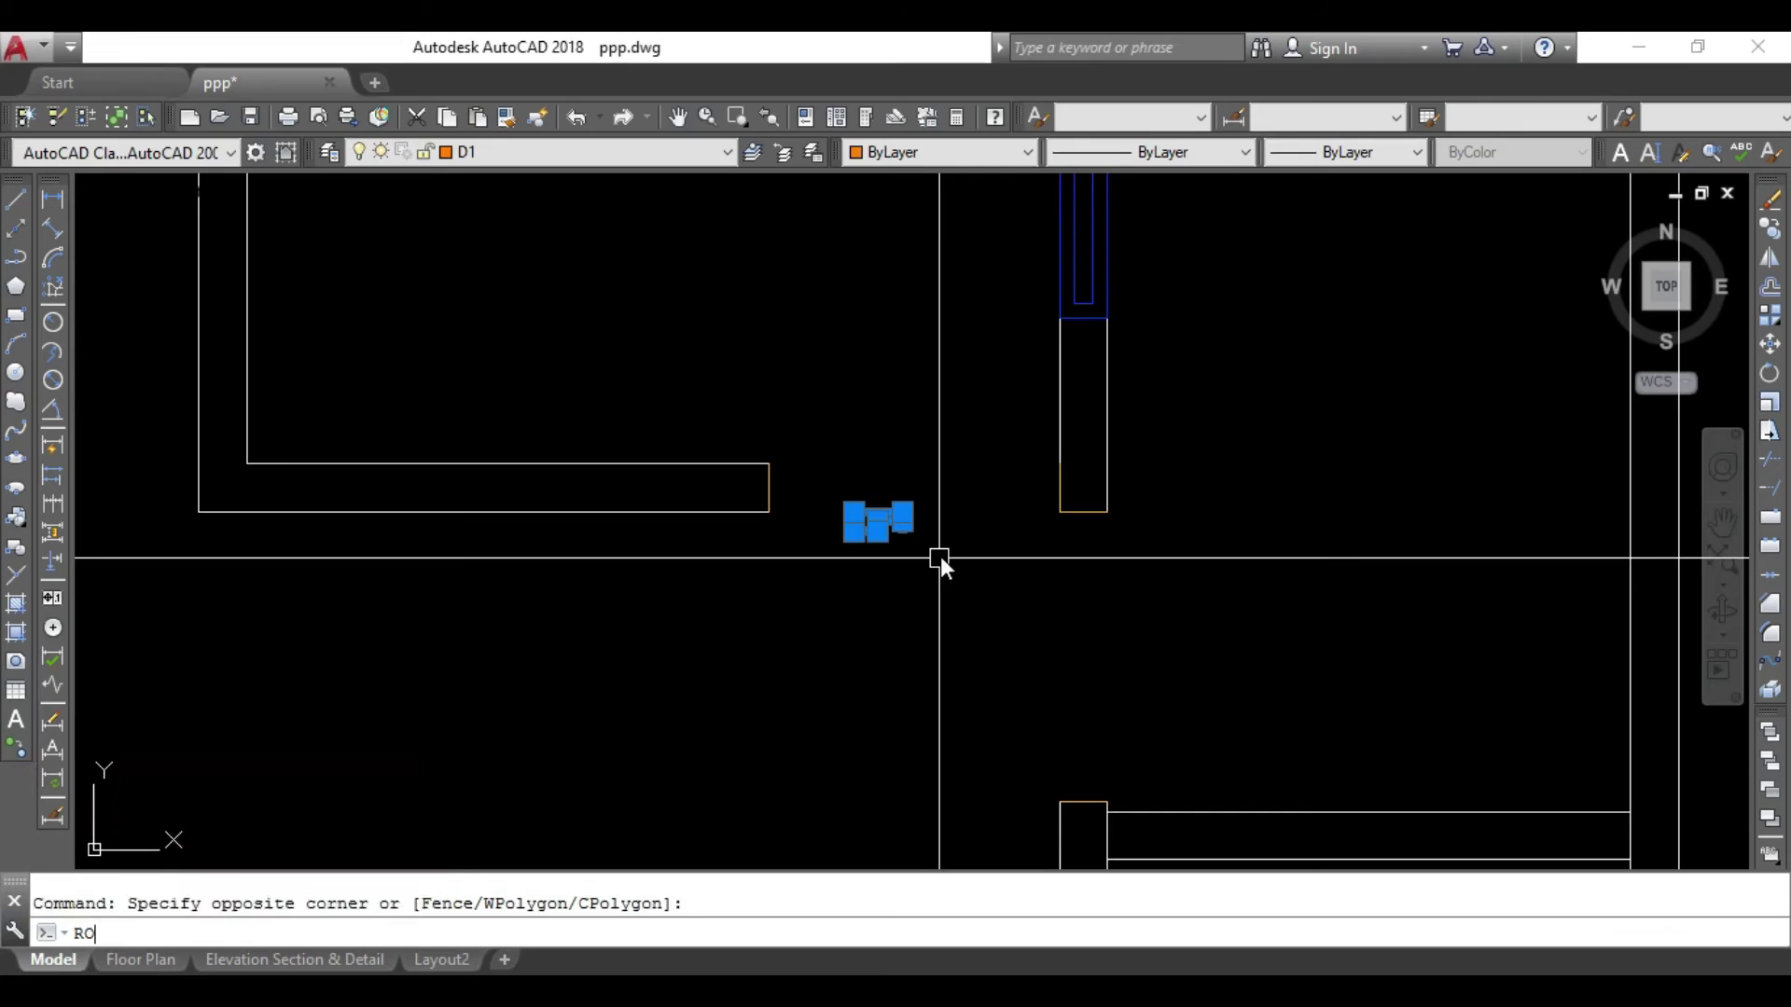
key("Return")
left_click(850, 538)
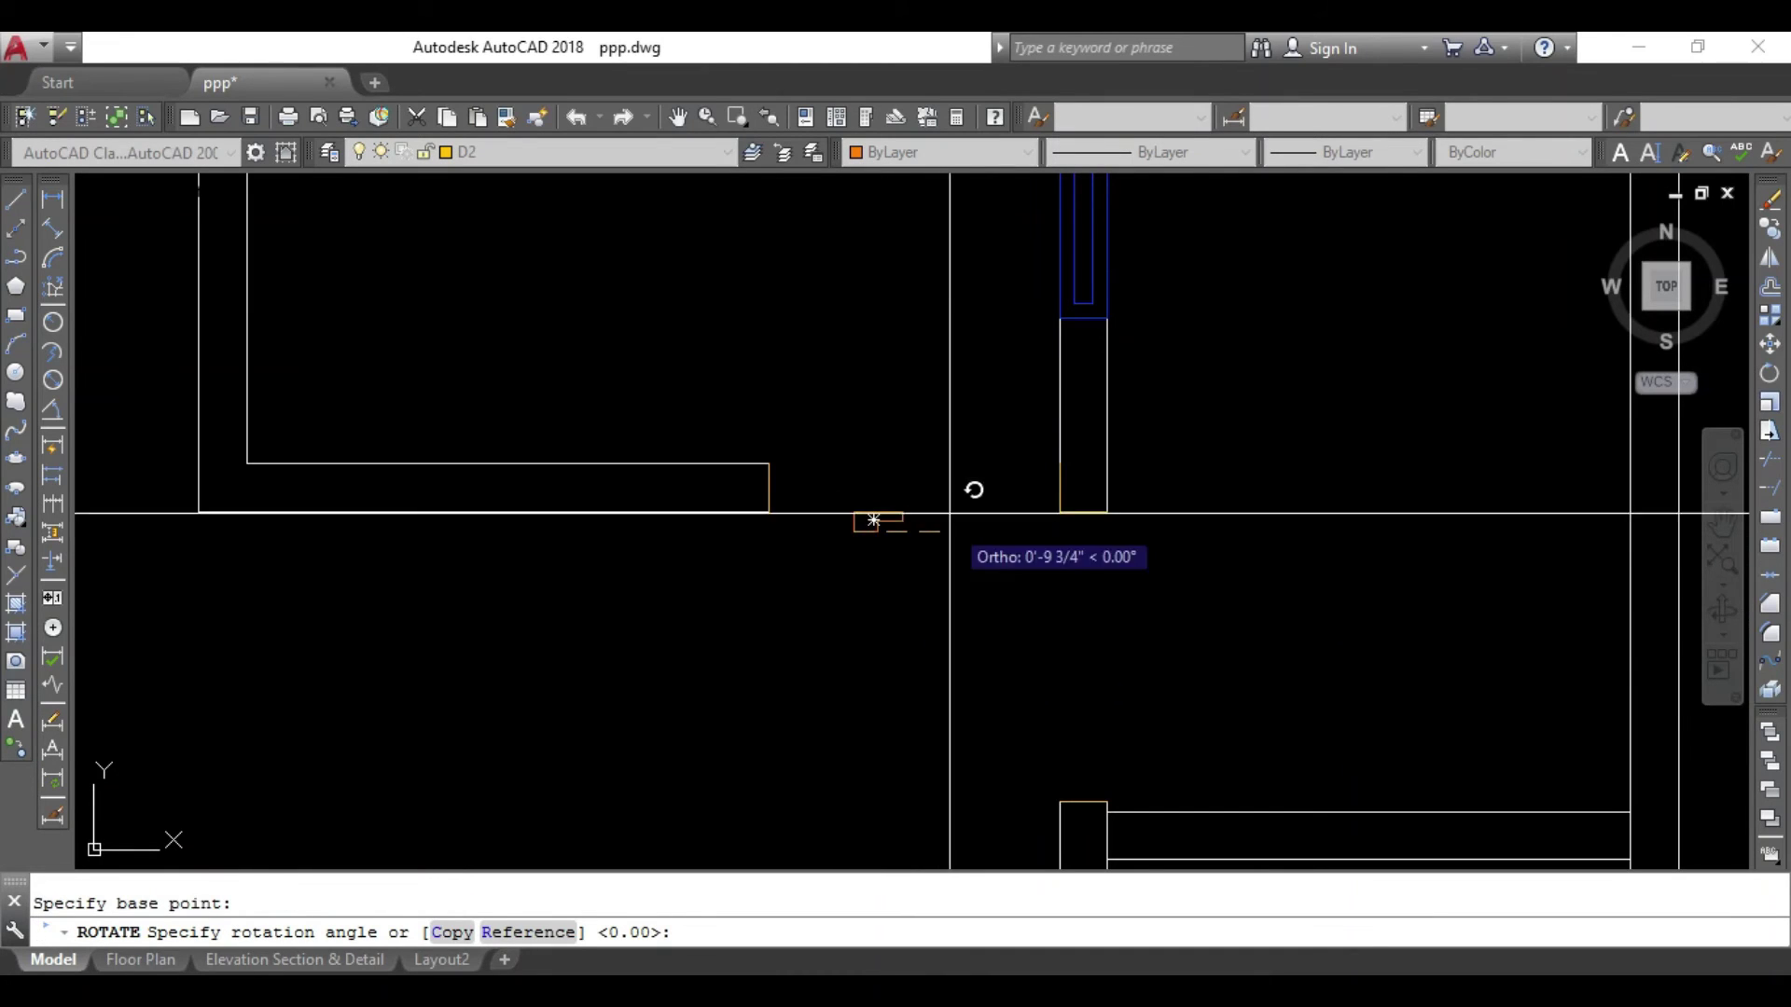
left_click(871, 367)
Copy the rotated jamb piece to the other wall end.
left_click_drag(908, 493, 822, 562)
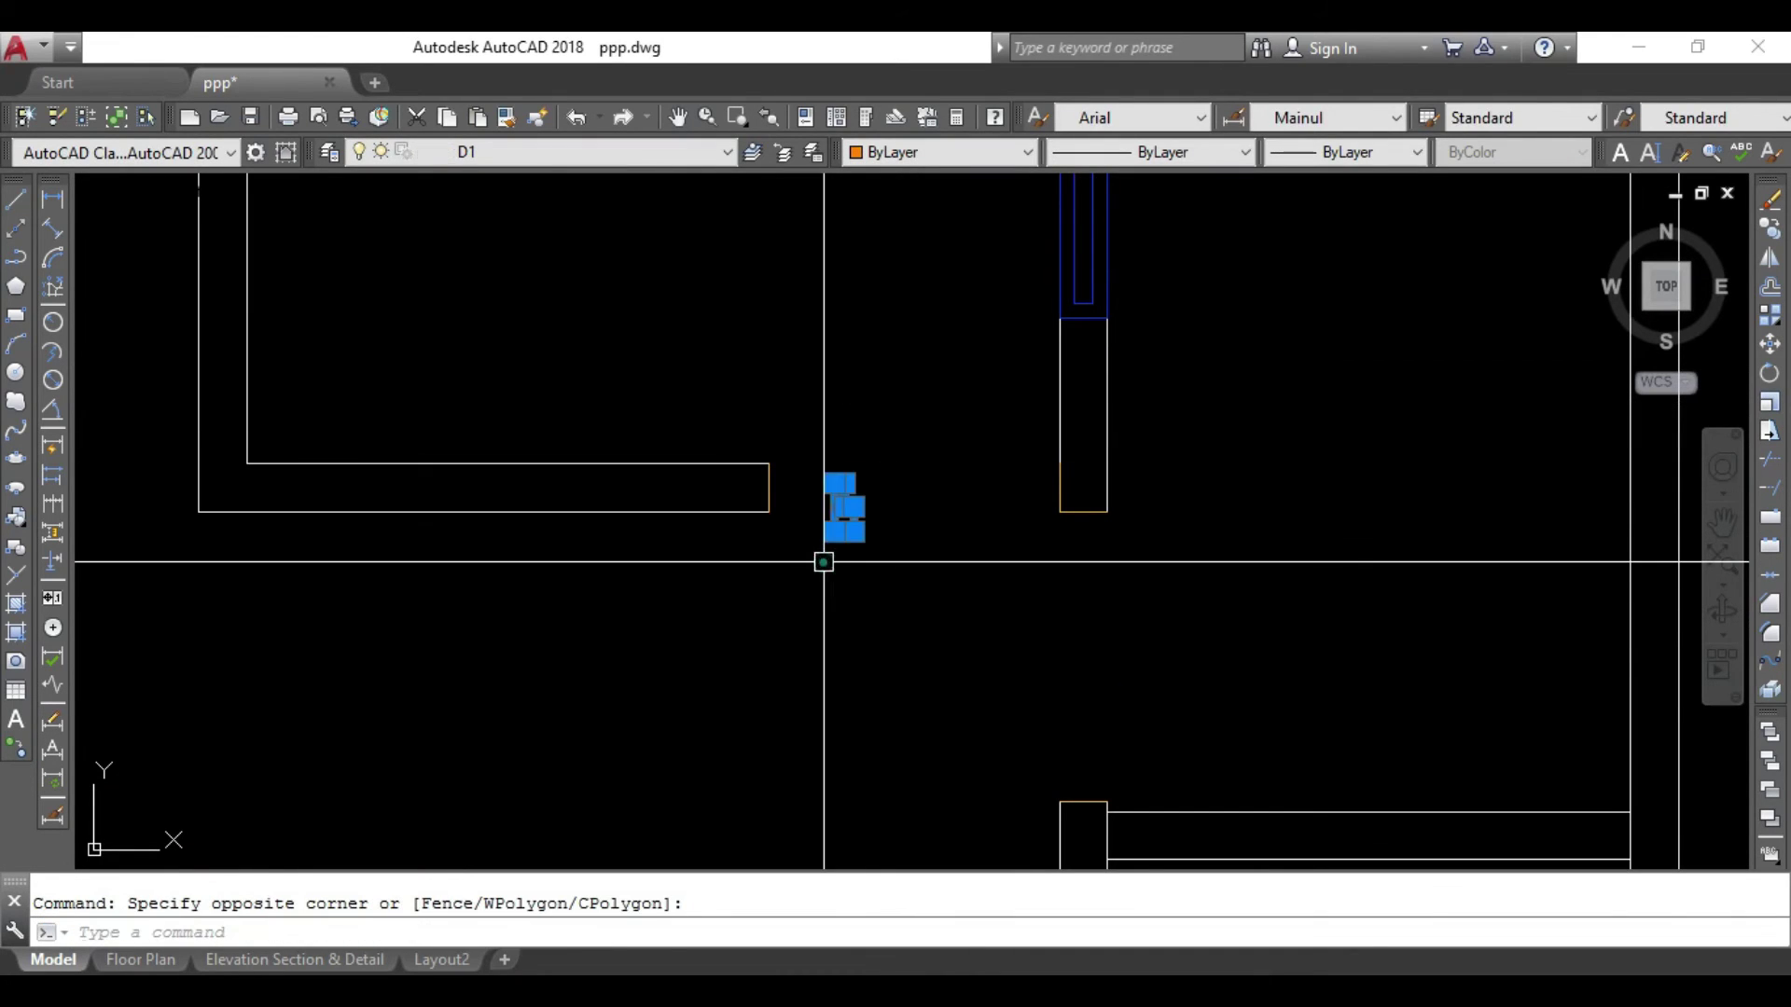
type("co")
key("Return")
left_click(842, 511)
left_click(771, 511)
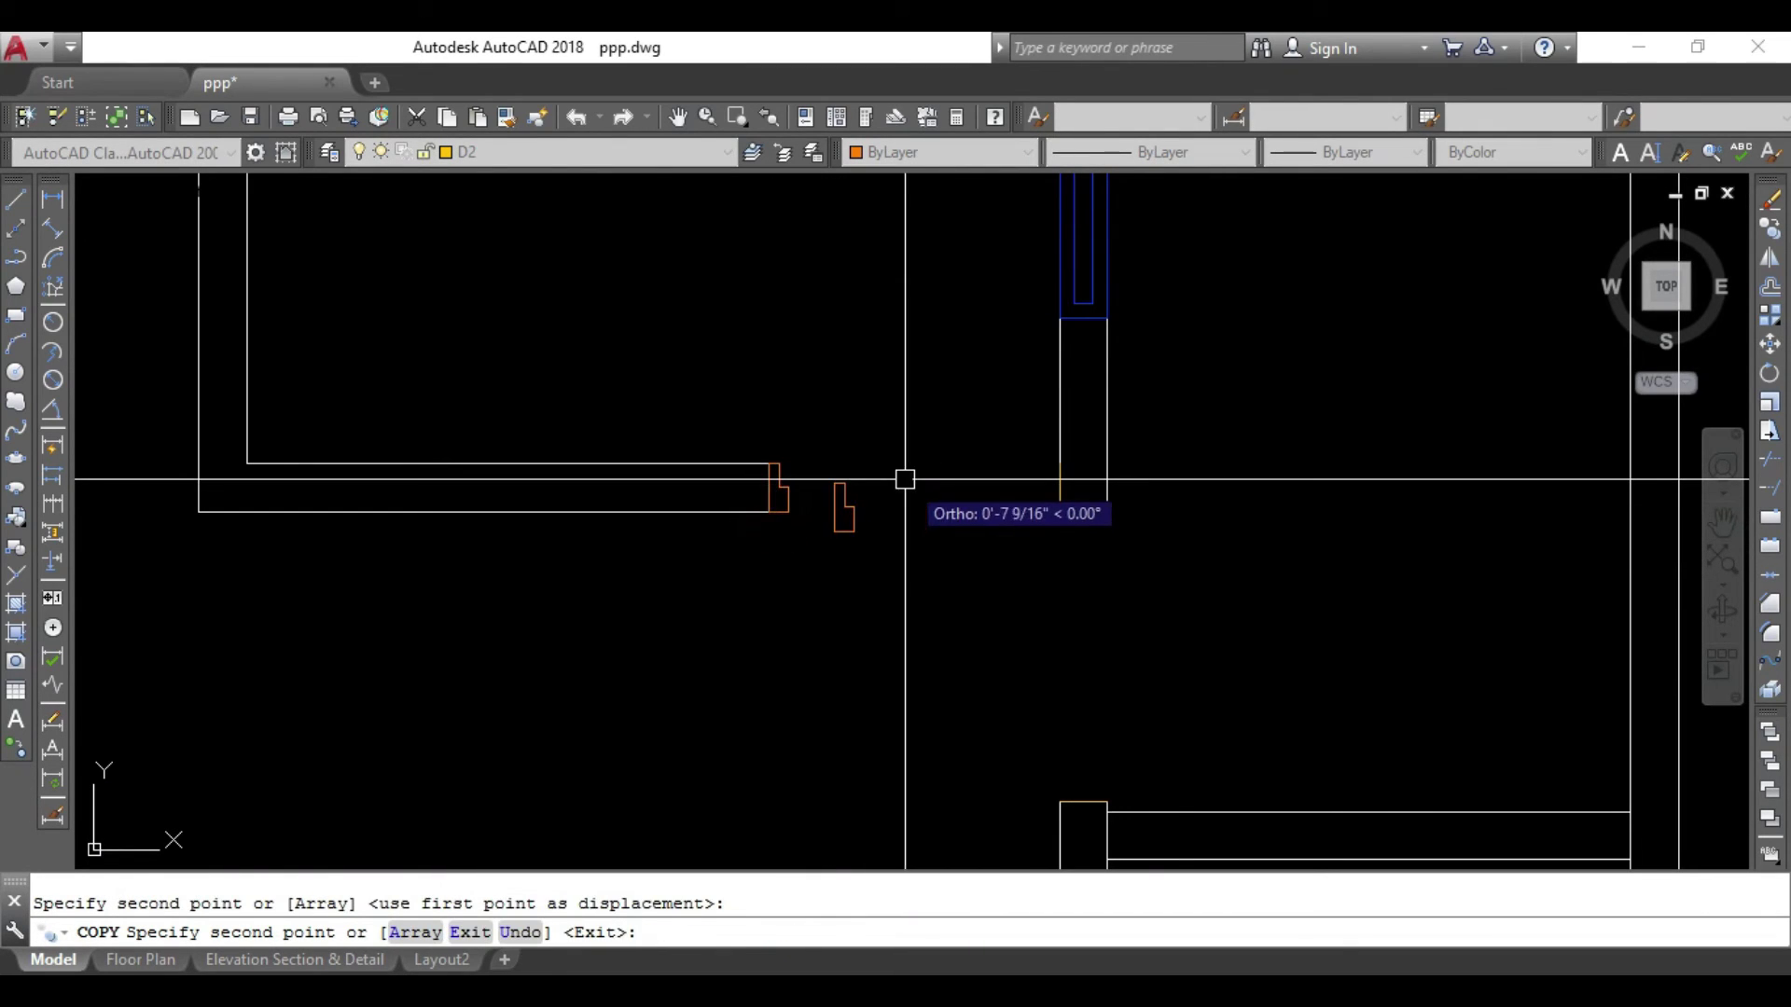
key("Escape")
Mirror the jamb piece, erasing the original.
left_click(887, 480)
left_click(827, 575)
type("mi")
key("Return")
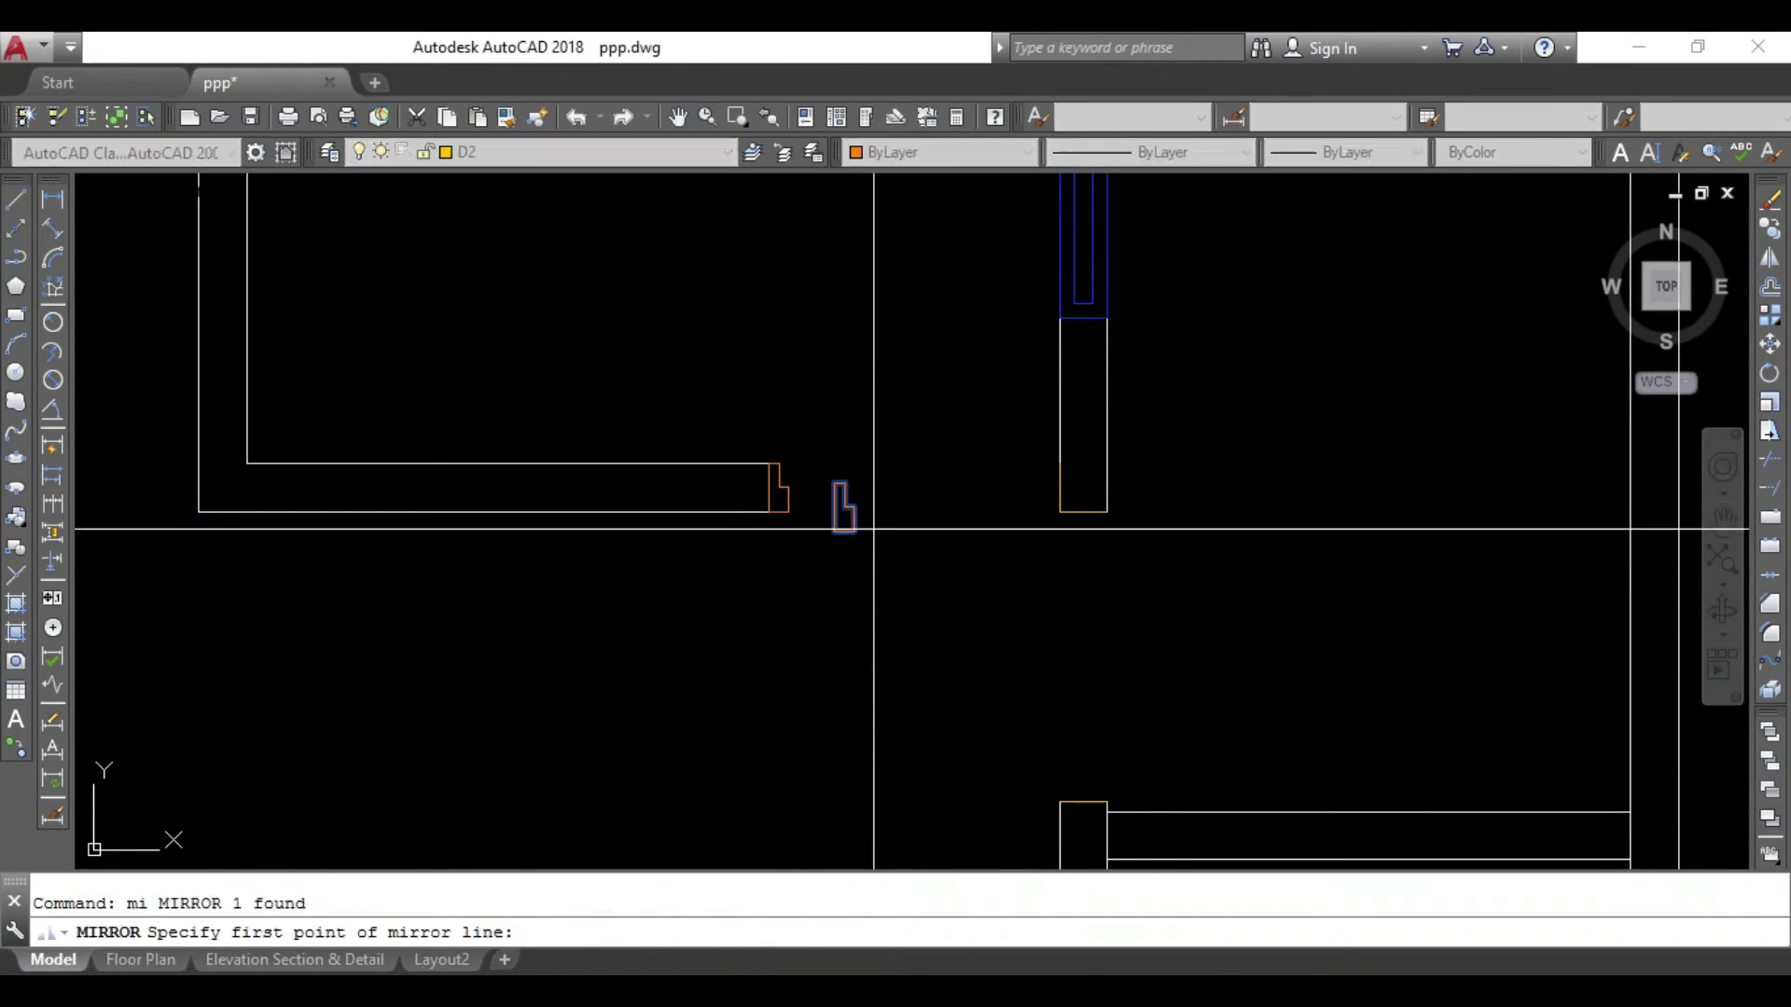
left_click(854, 508)
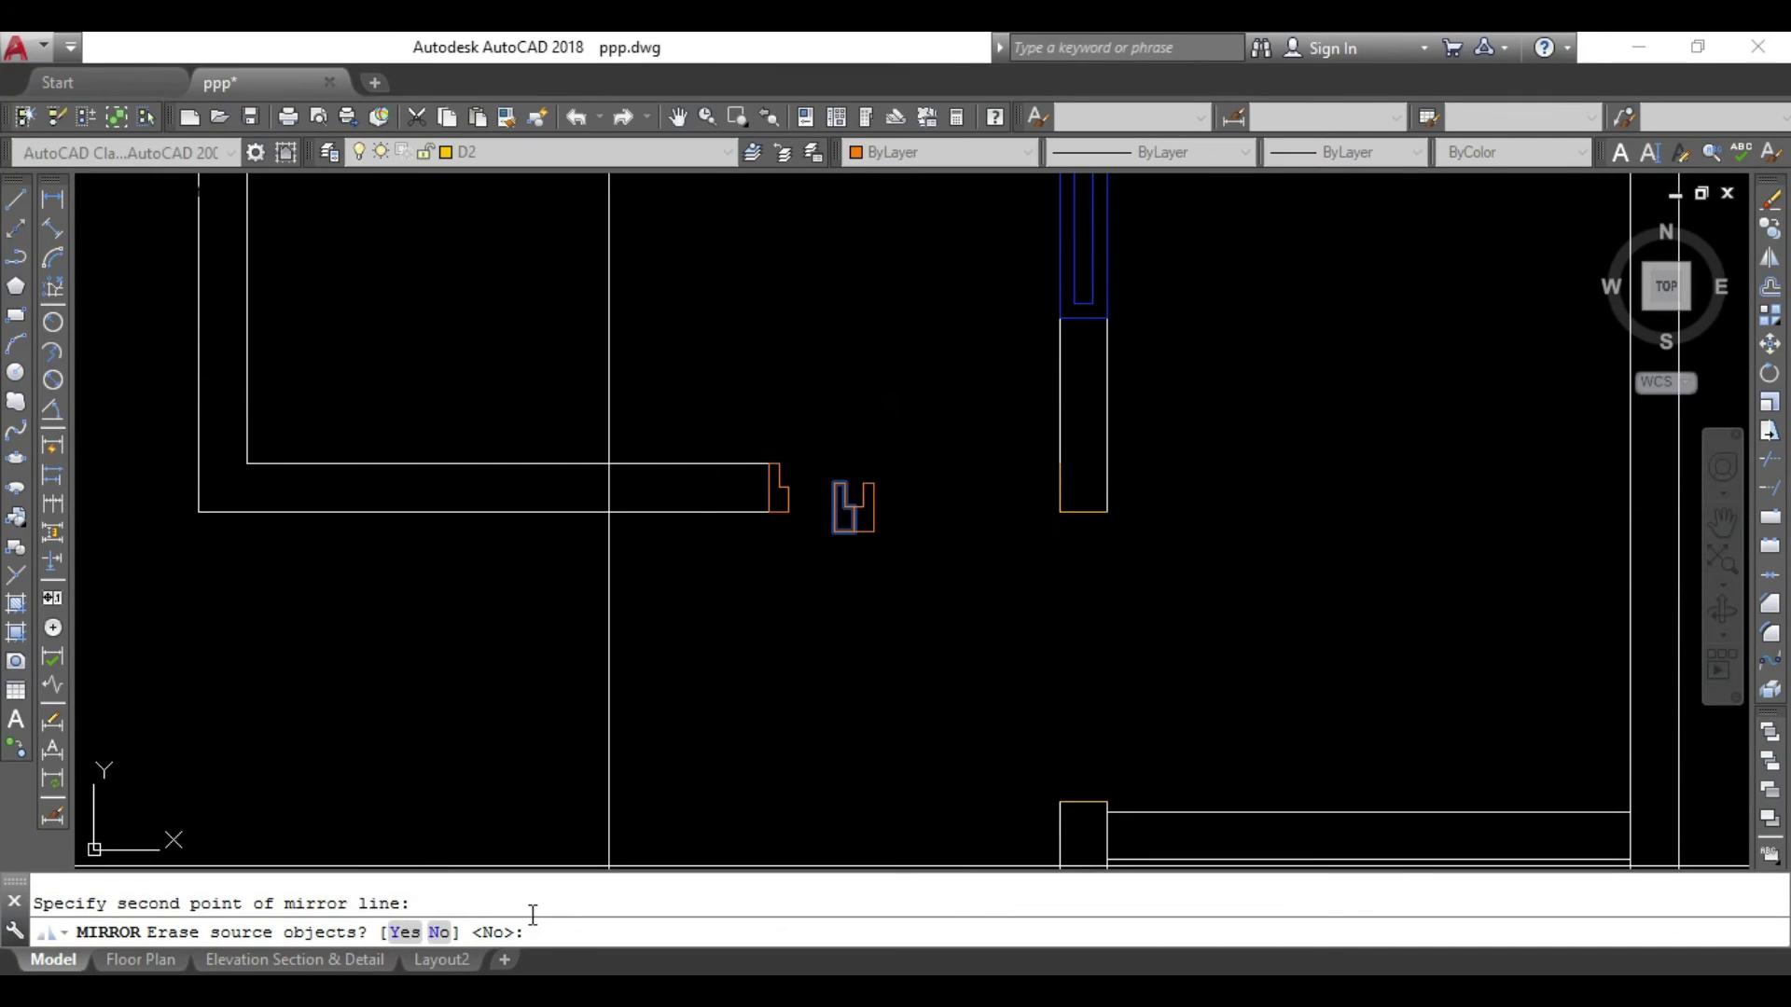
left_click(405, 932)
Move the flipped jamb to the window column's bottom-left corner.
left_click(853, 519)
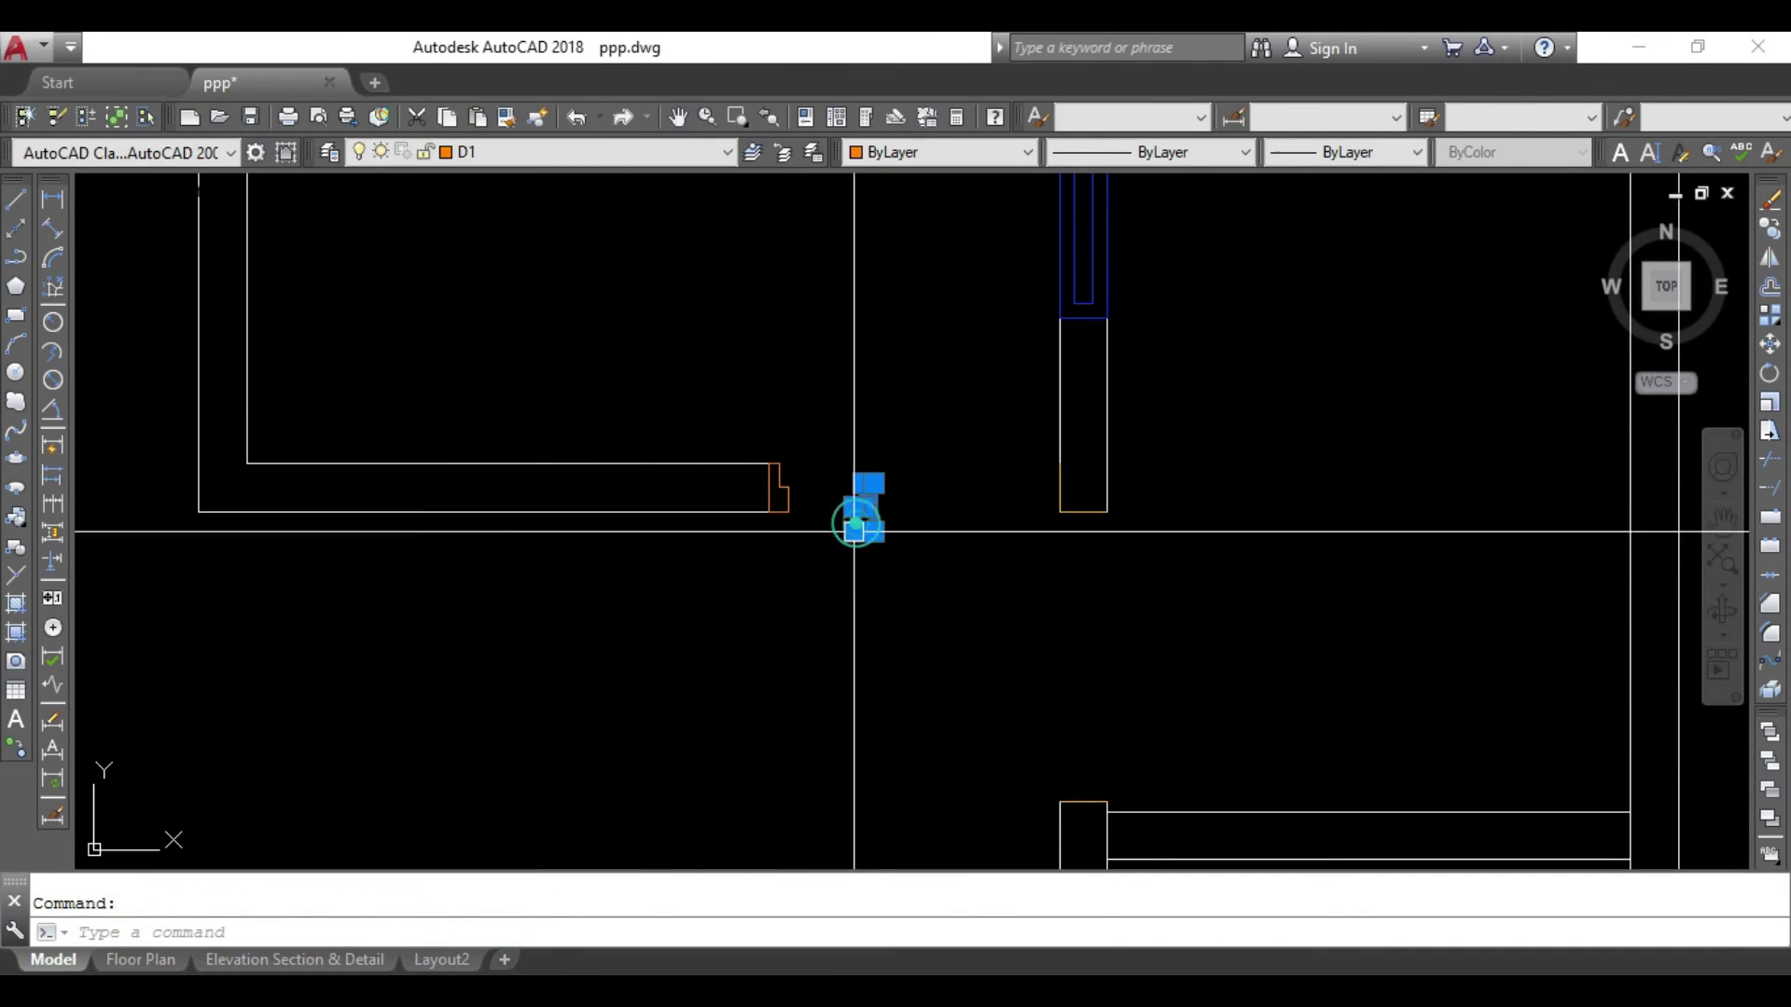
type("m")
key("Return")
left_click(873, 531)
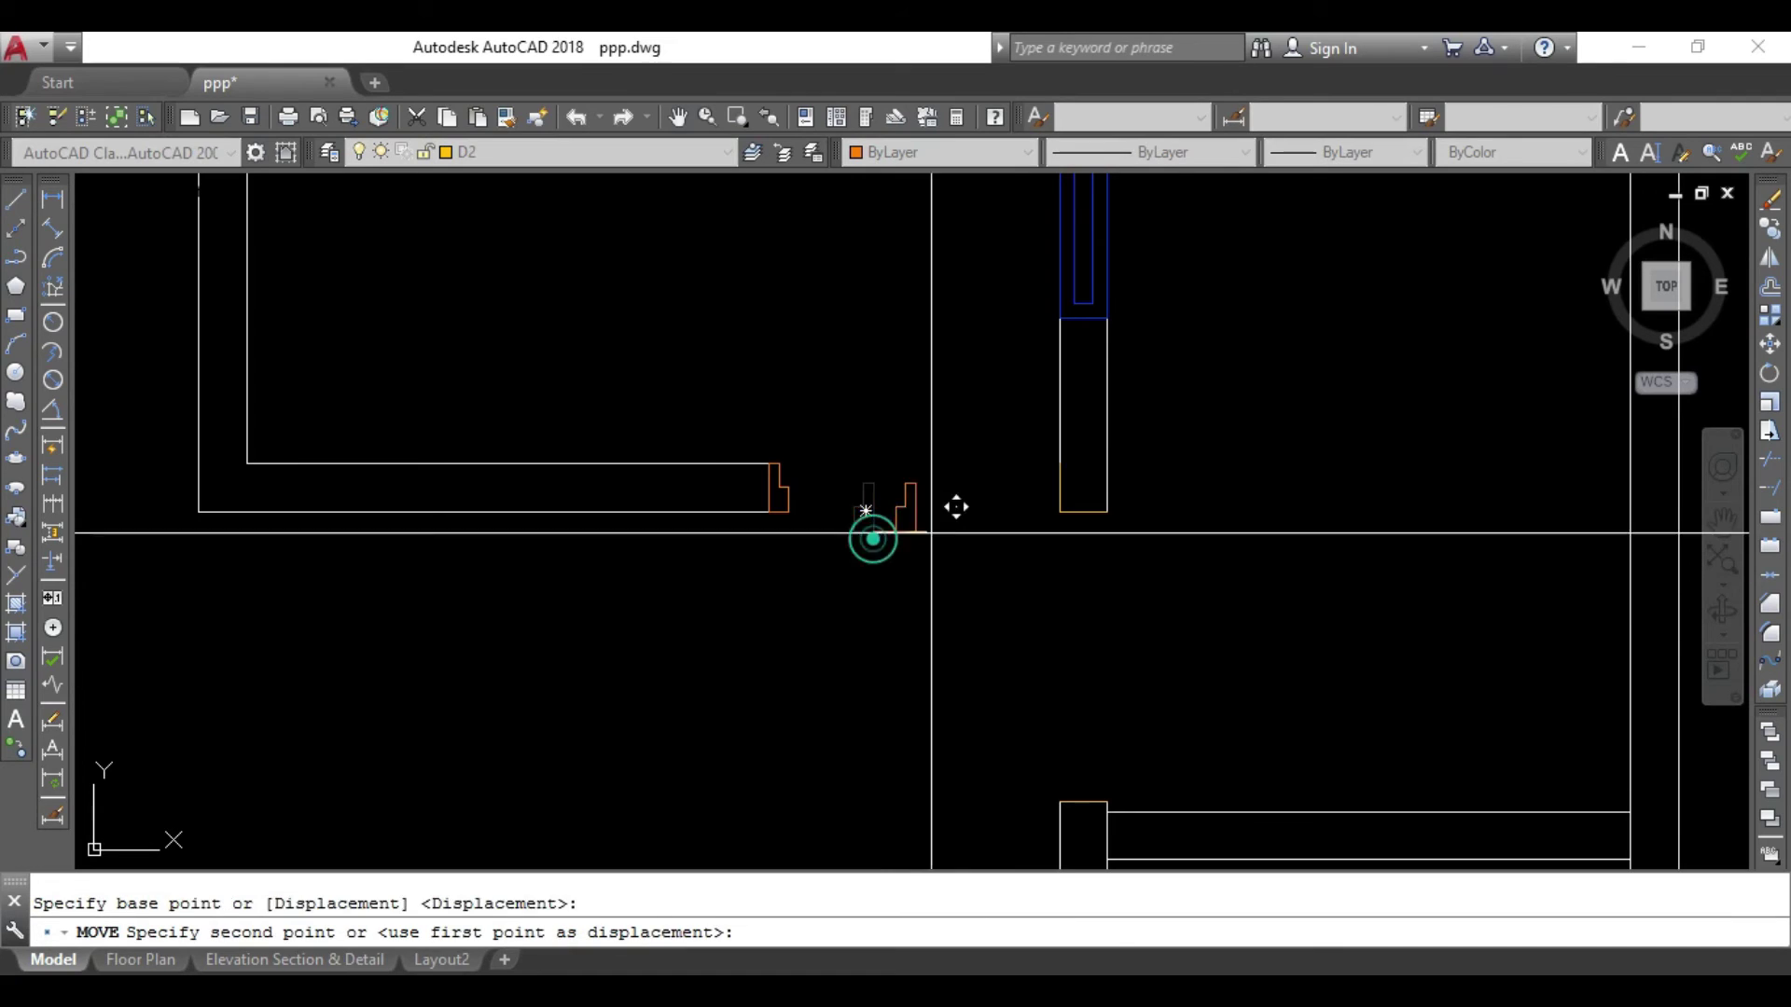
left_click(1057, 510)
Draw two lines from the wall endpoints up across the doorway.
middle_click_drag(926, 660, 919, 684)
key("Escape")
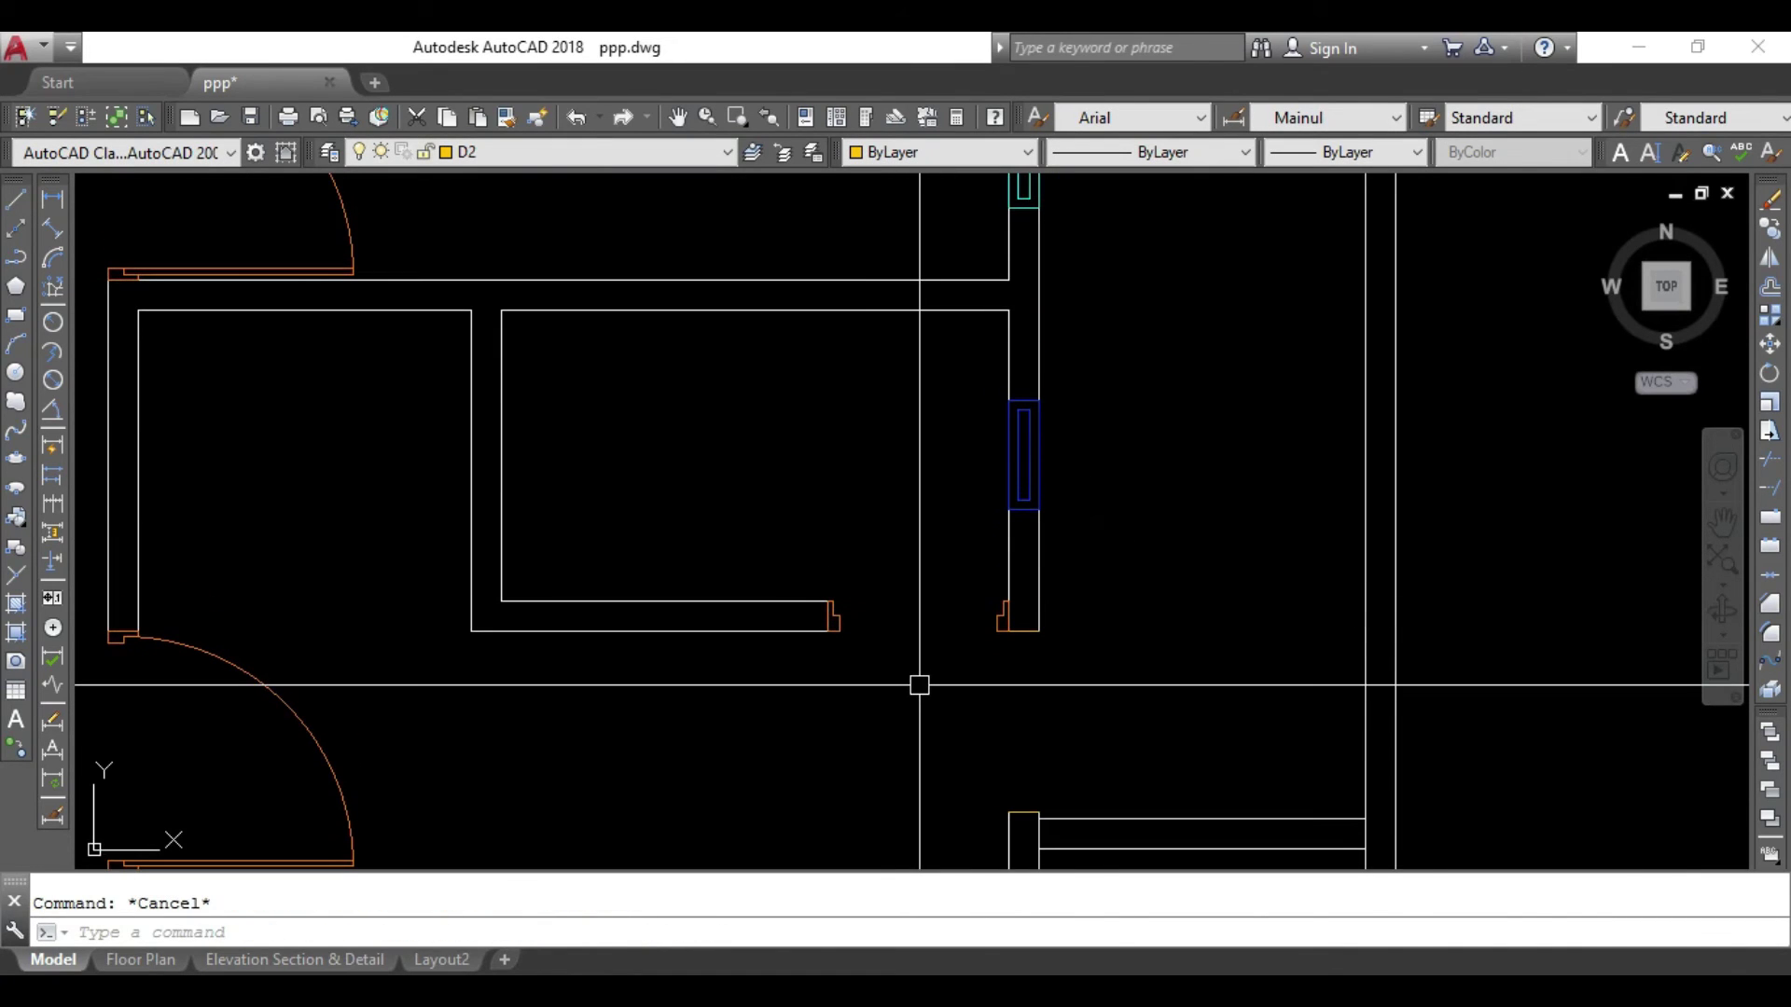
type("l")
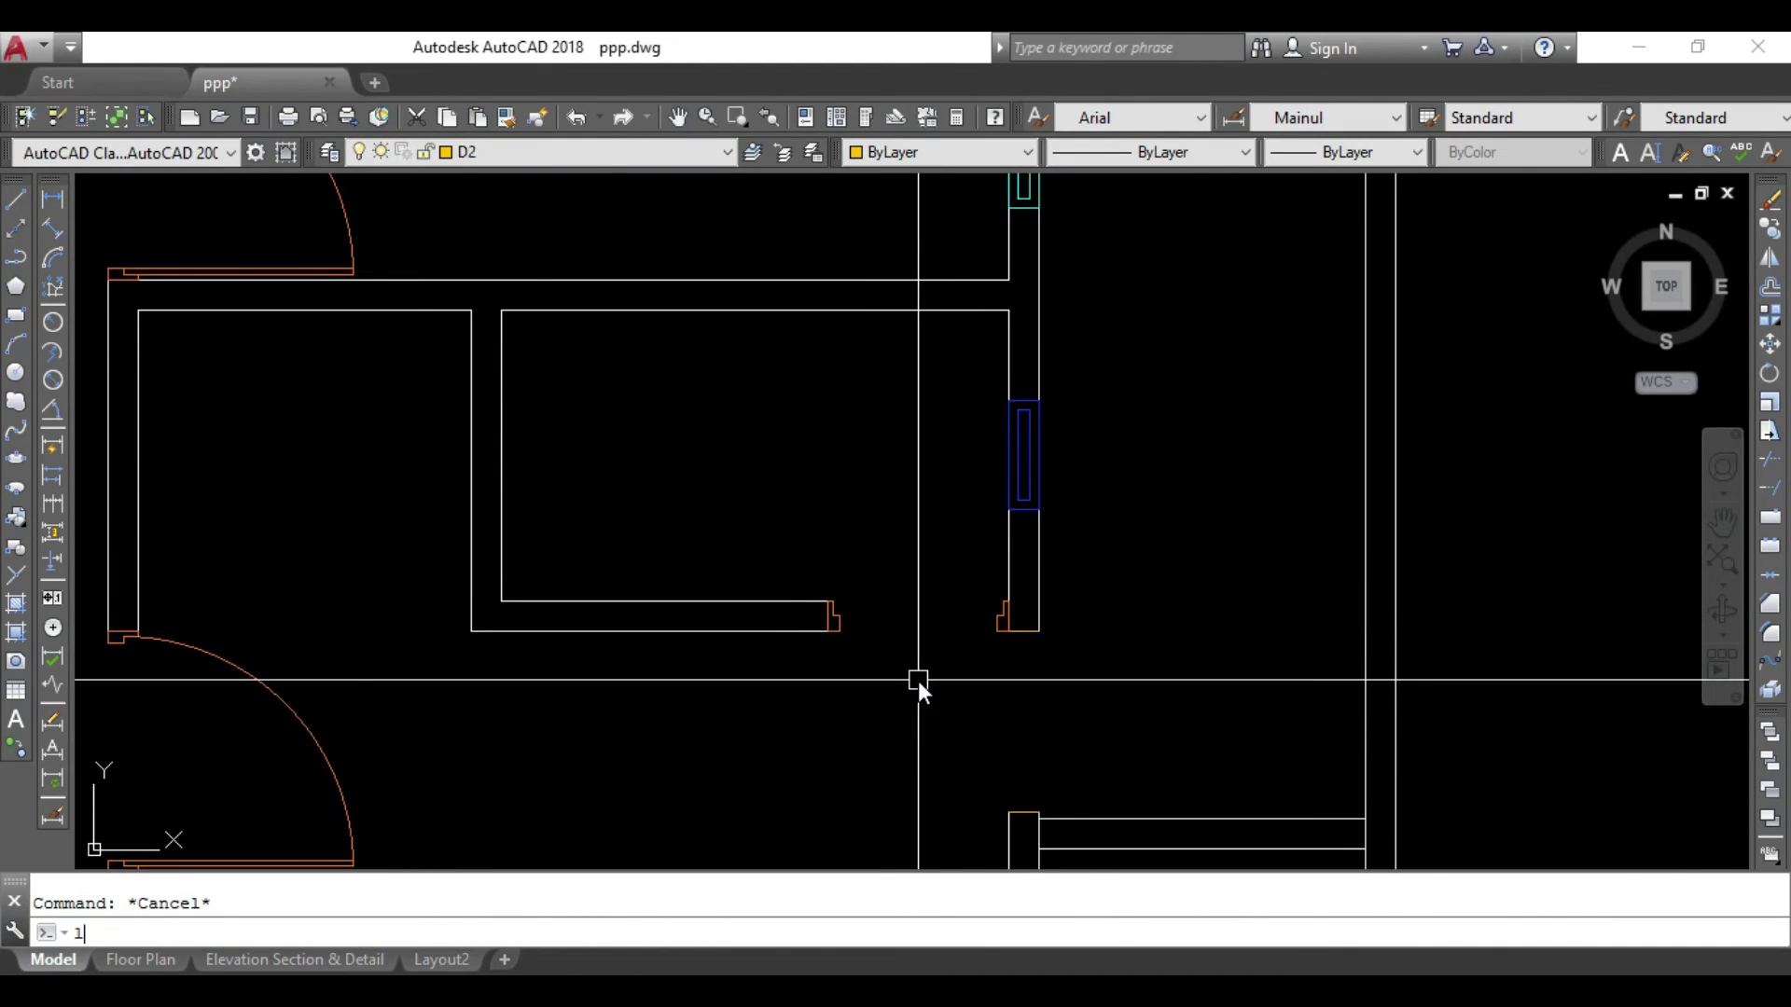
key("Return")
scroll(979, 600, "up", 4)
left_click(1035, 609)
scroll(990, 239, "down", 4)
left_click(974, 222)
key("Return")
key("Return")
left_click(1002, 443)
left_click(943, 192)
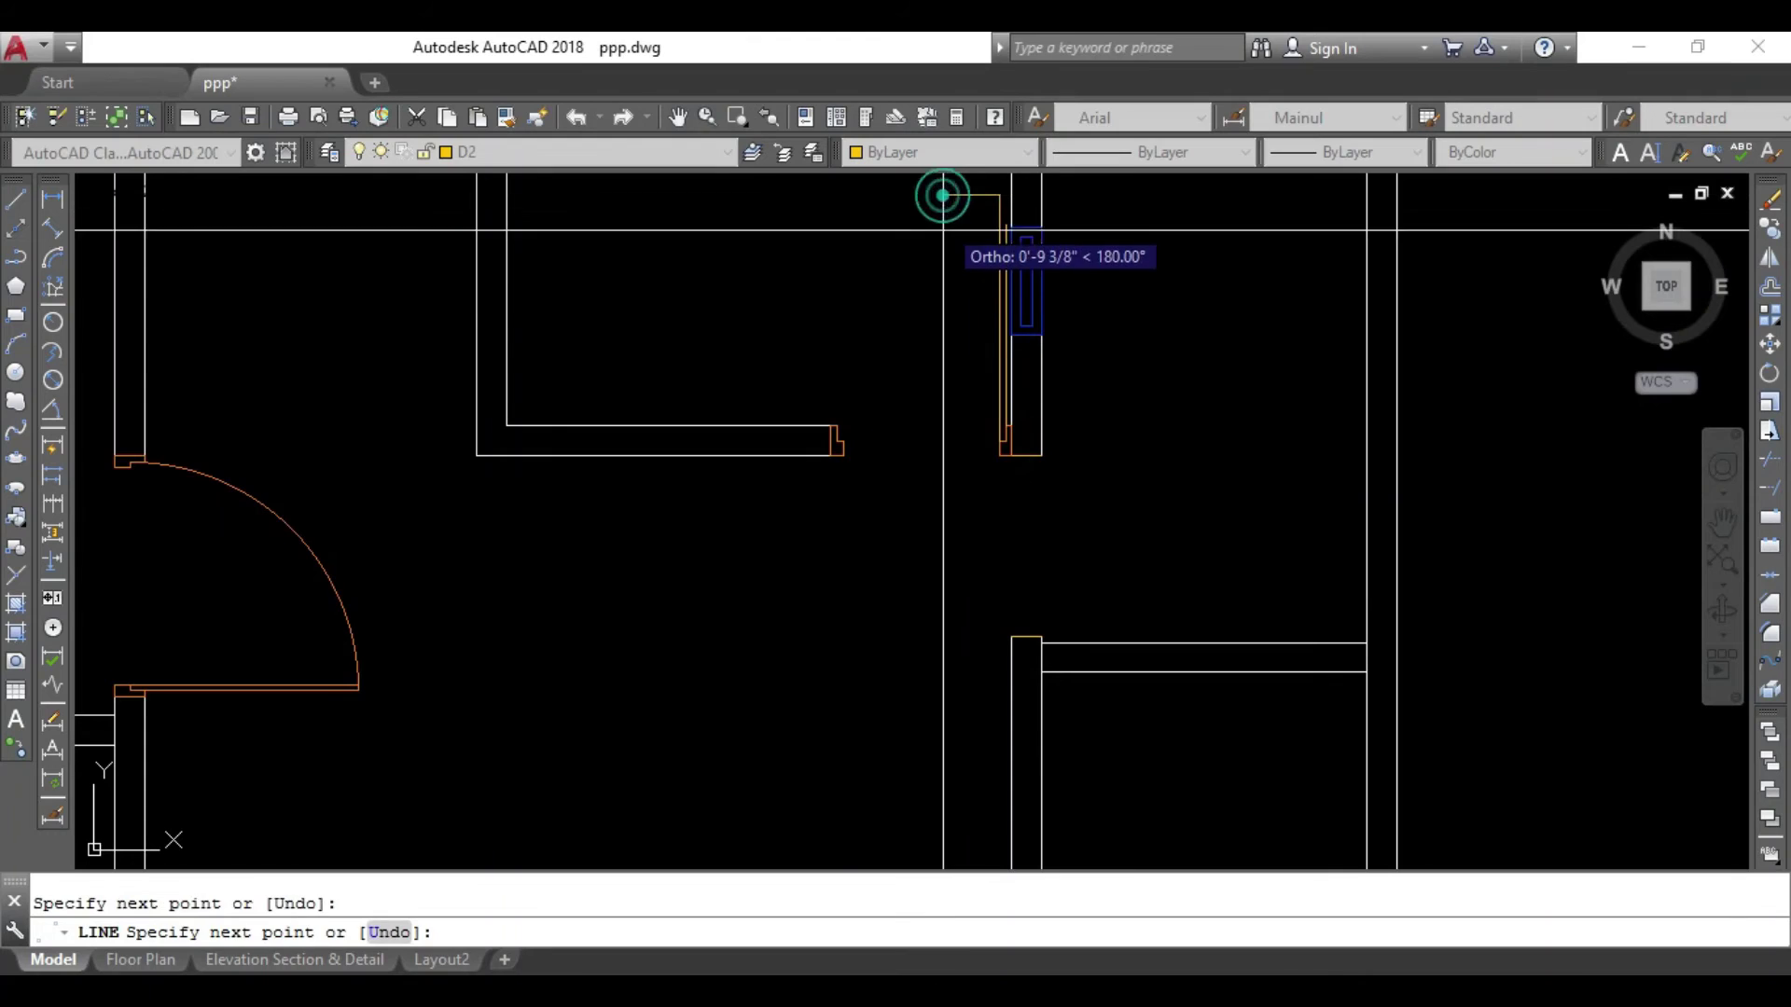
key("Escape")
Draw a circle centred on the wall corner with radius reaching the wall end.
middle_click_drag(951, 383, 923, 451)
type("c")
key("Return")
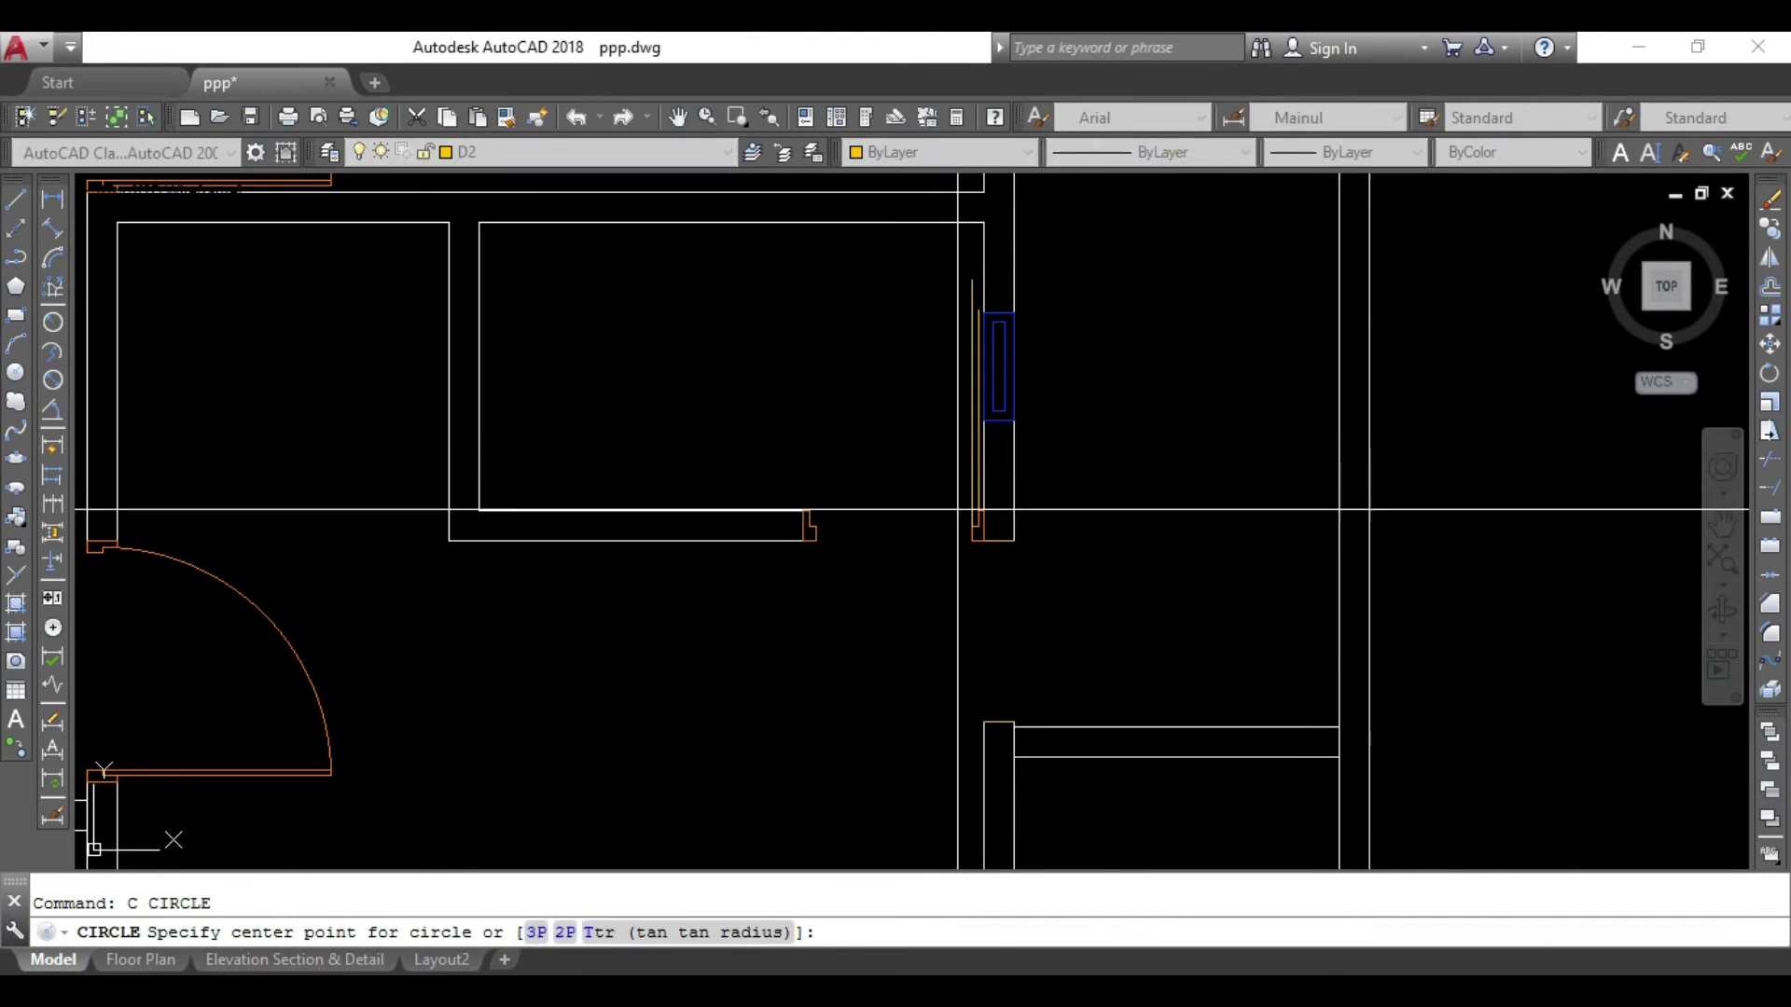
scroll(962, 521, "up", 5)
left_click(1030, 541)
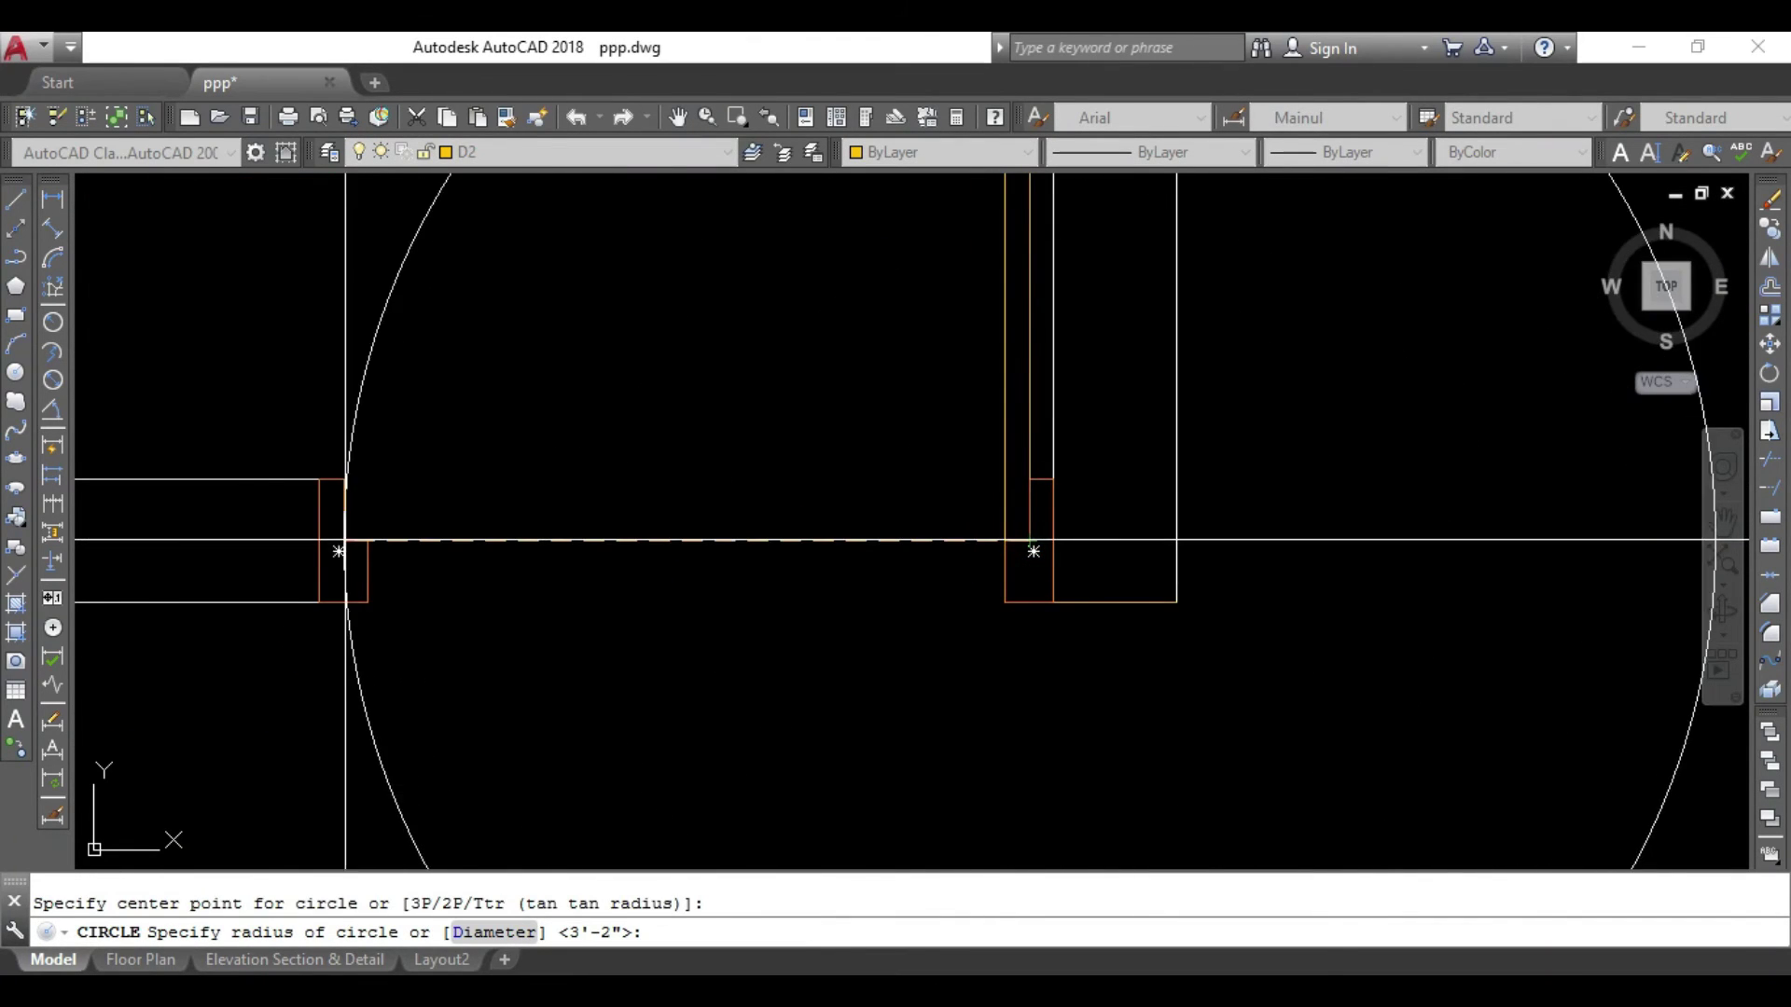
scroll(444, 542, "down", 3)
left_click(523, 627)
key("Escape")
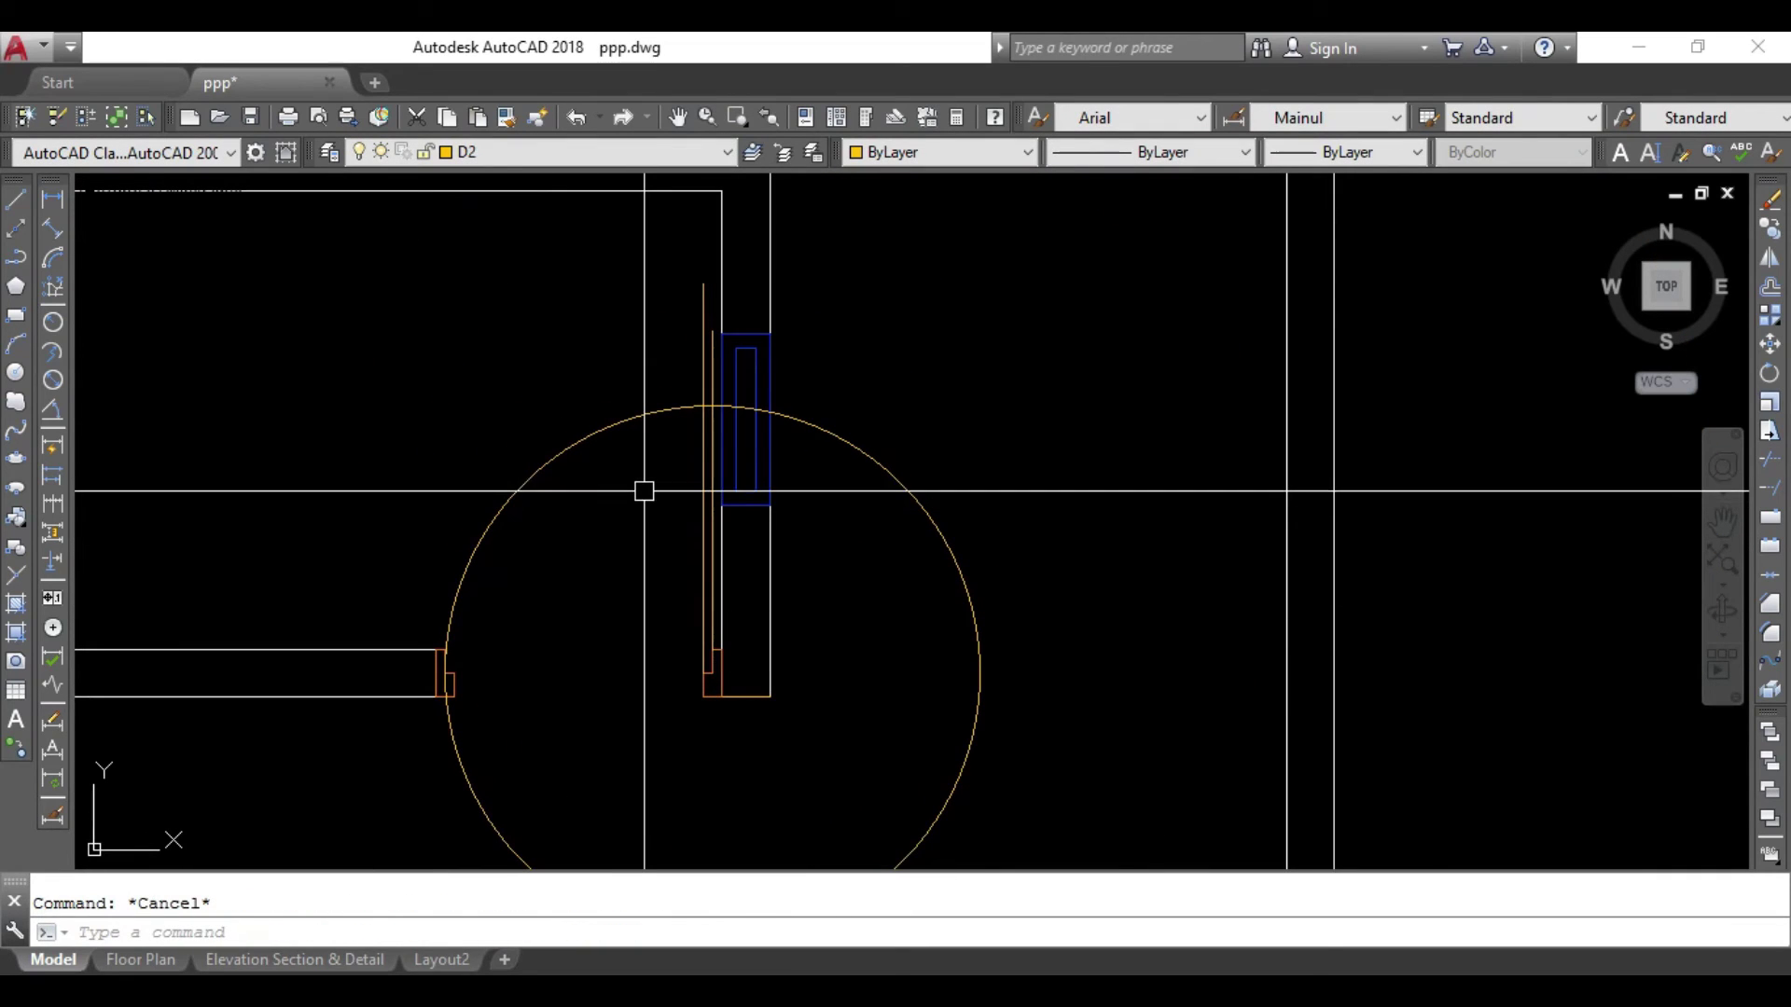
type("tr")
Trim the lines above the arc and erase the leftover arc.
key("Return")
scroll(711, 383, "up", 7)
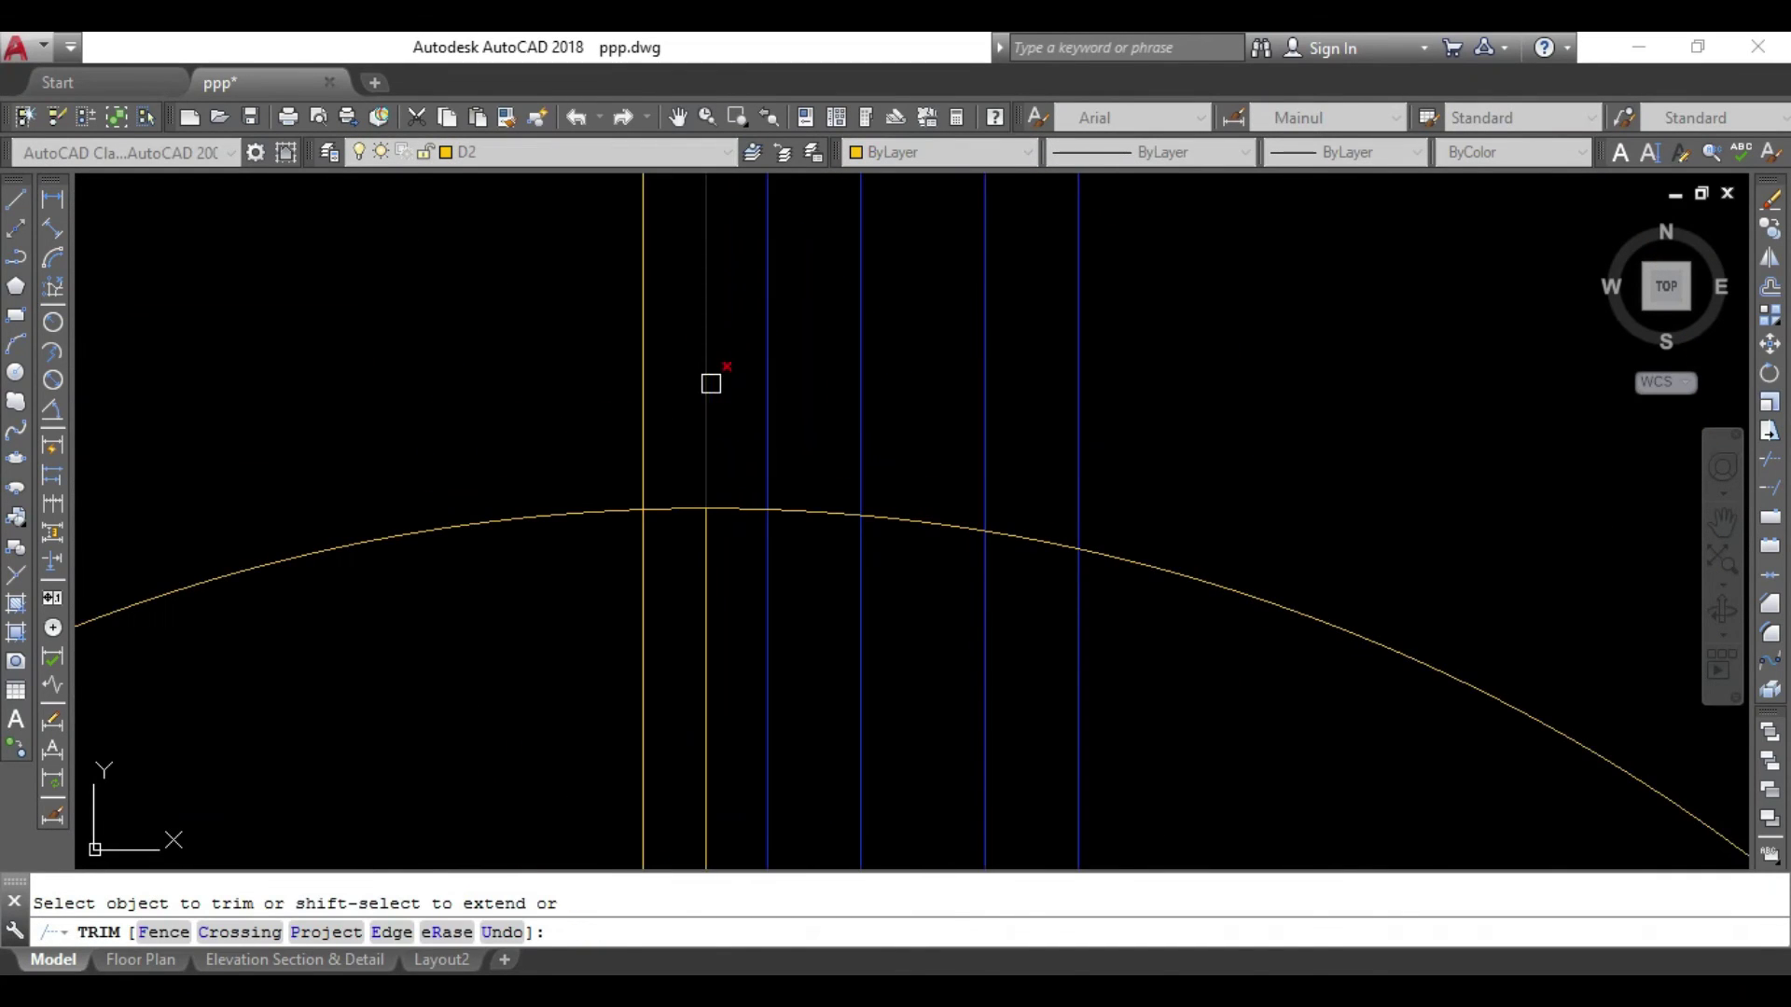
left_click_drag(734, 394, 584, 468)
scroll(723, 505, "down", 5)
scroll(724, 383, "down", 2)
scroll(416, 620, "up", 4)
scroll(548, 542, "up", 2)
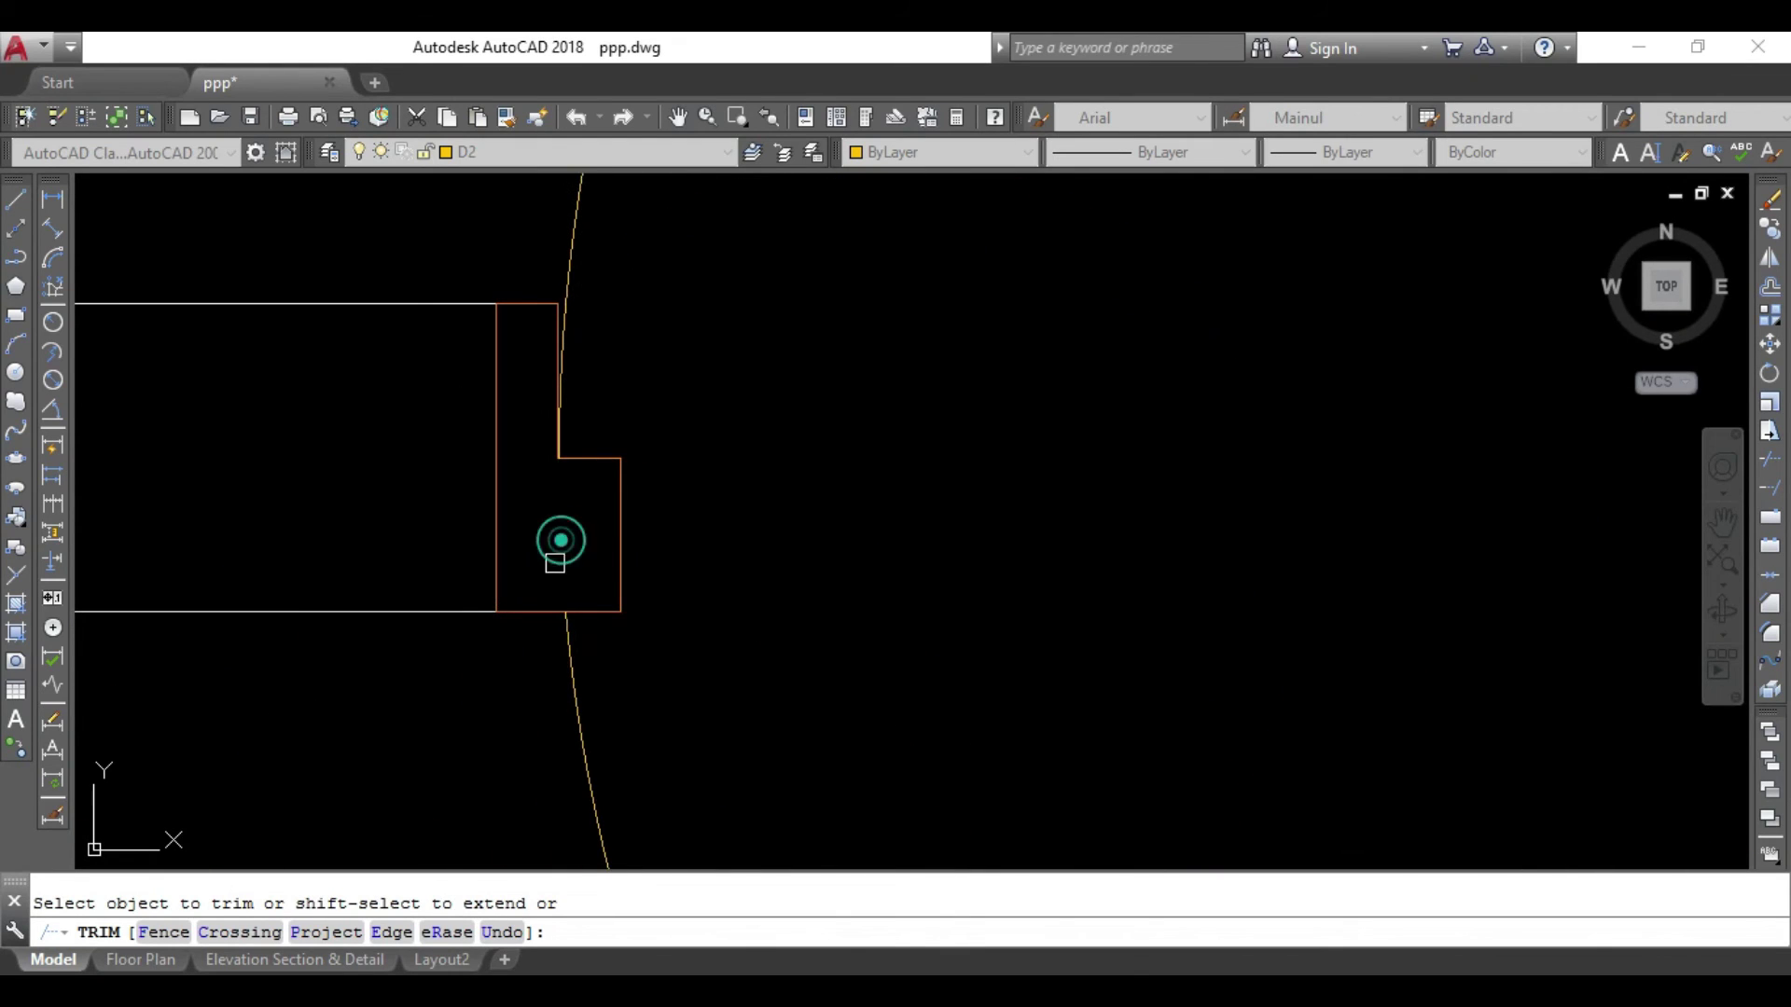
key("Escape")
left_click(672, 632)
left_click(503, 759)
key("Delete")
Put the door leaf outline on layer D2.
left_click(661, 560)
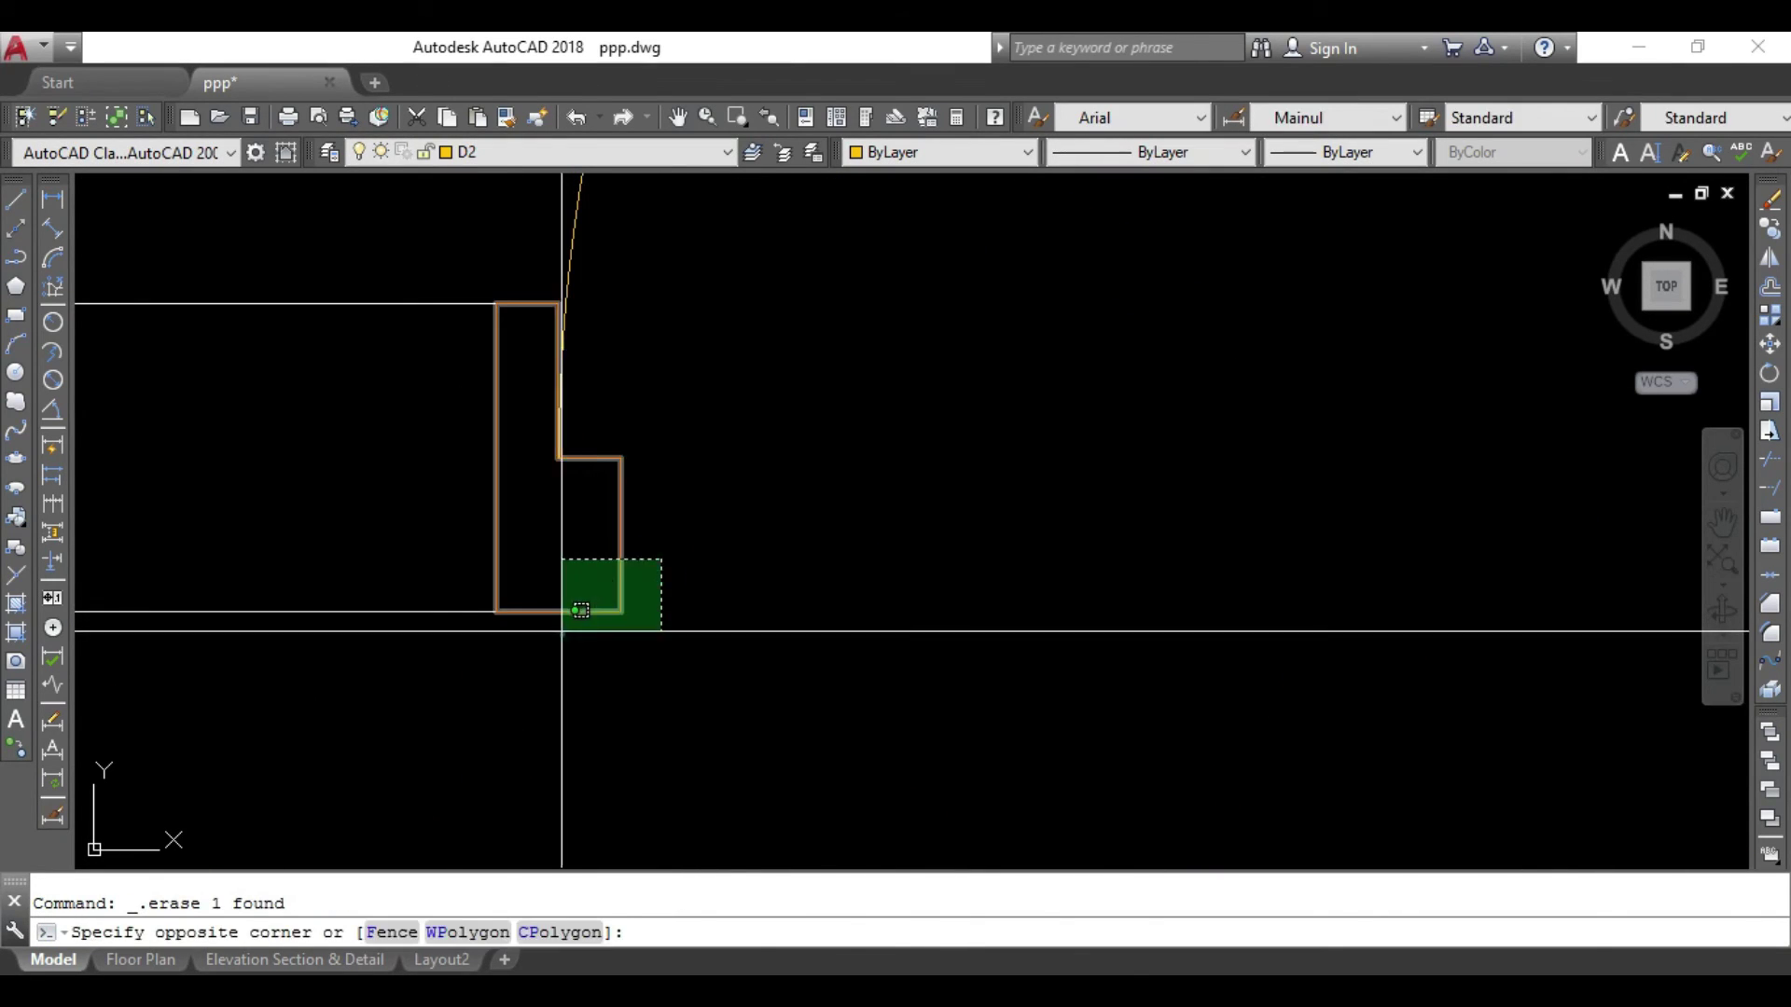
left_click(580, 611)
middle_click_drag(927, 639, 1374, 650)
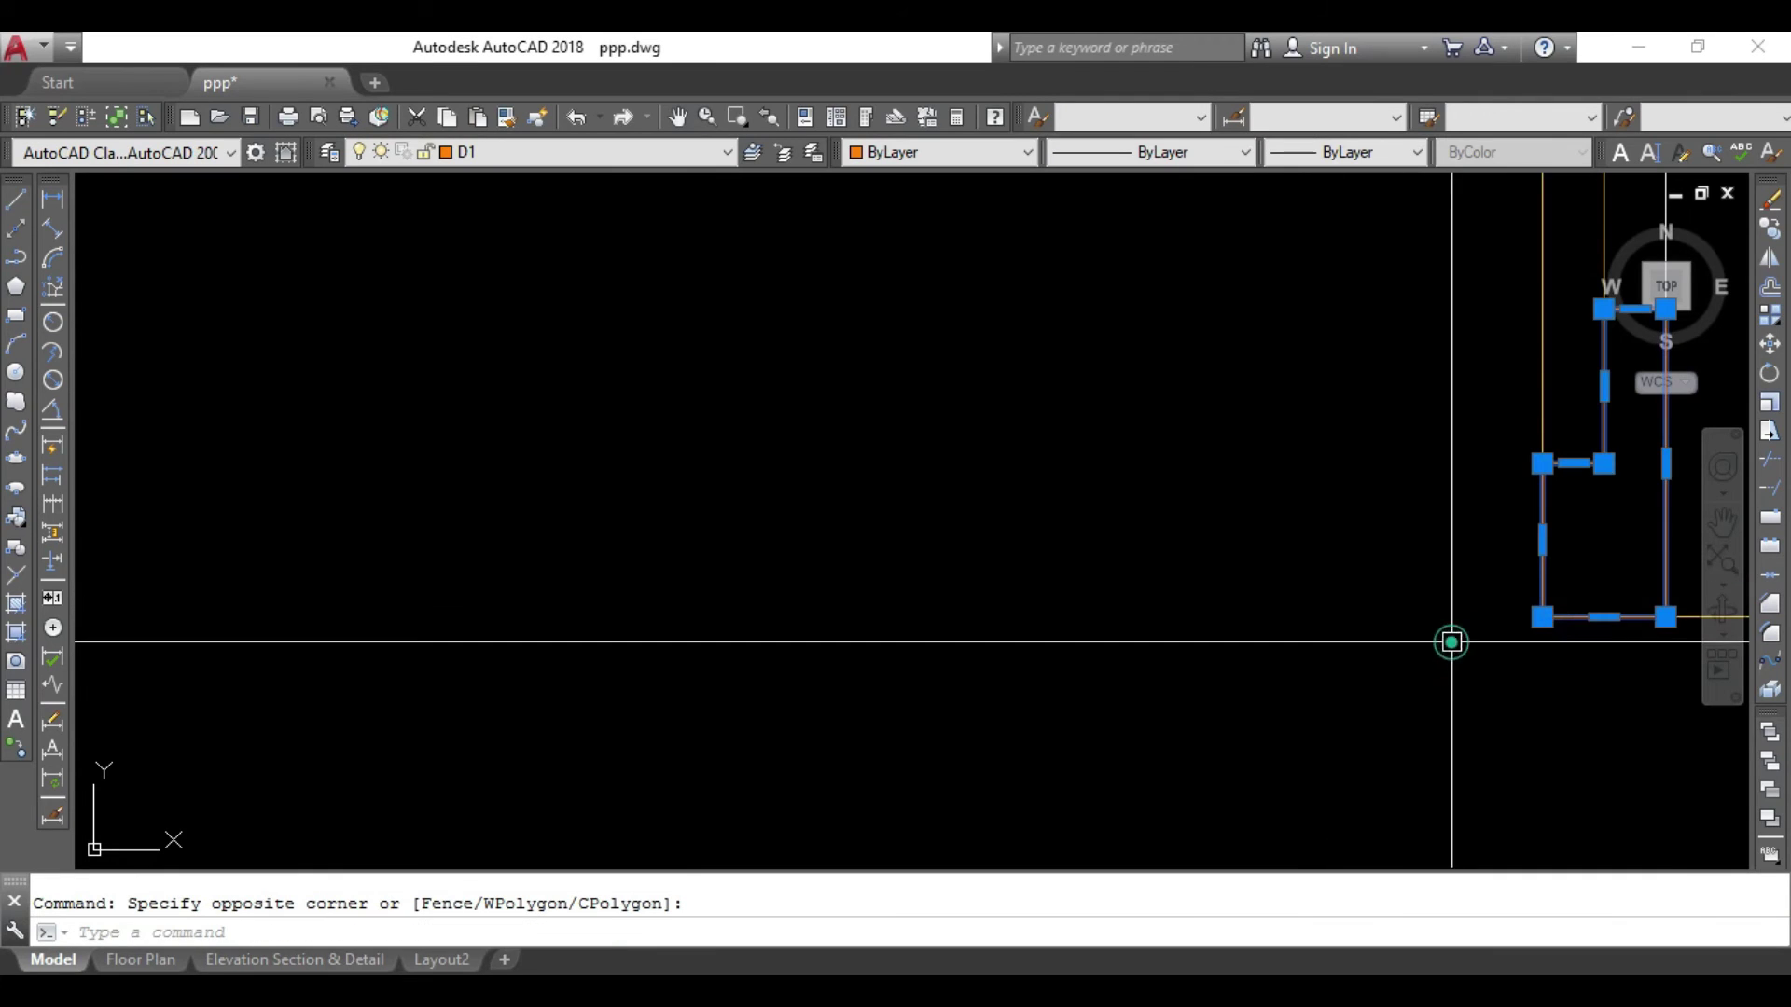
left_click(565, 149)
left_click(496, 208)
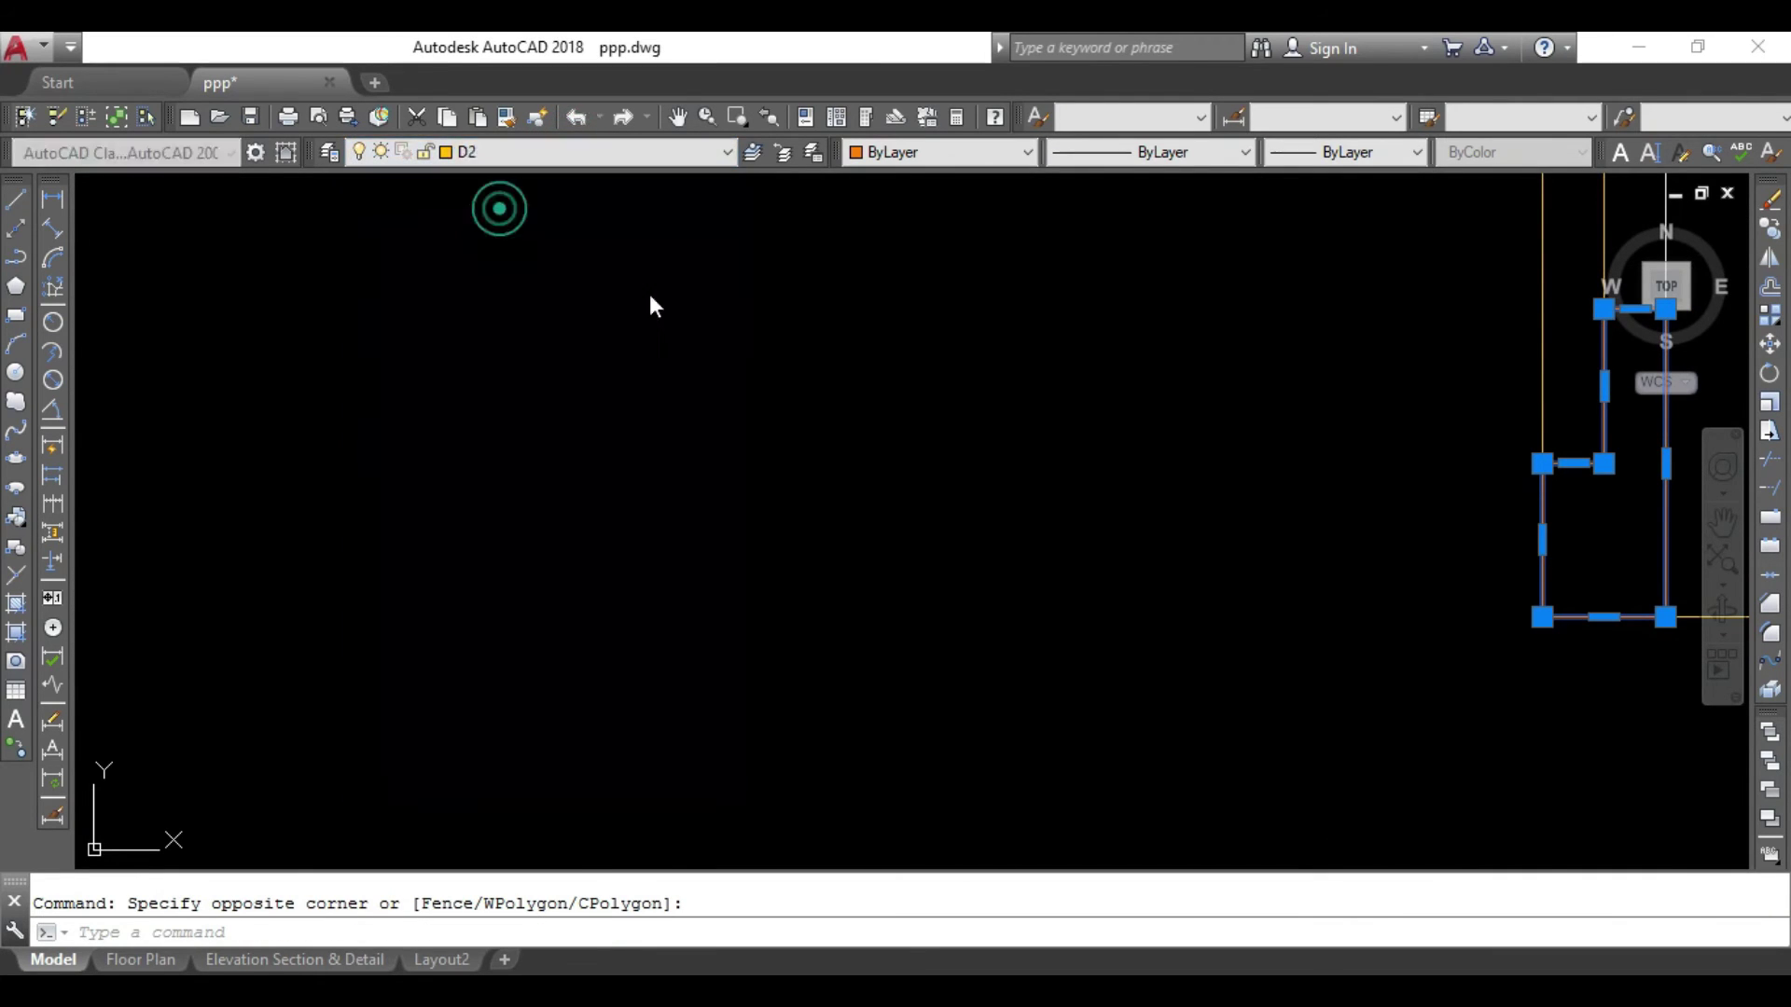
scroll(914, 576, "up", 5)
key("Escape")
Group the door leaf, jamb lines and swing arc into one object.
middle_click_drag(1048, 537, 1039, 599)
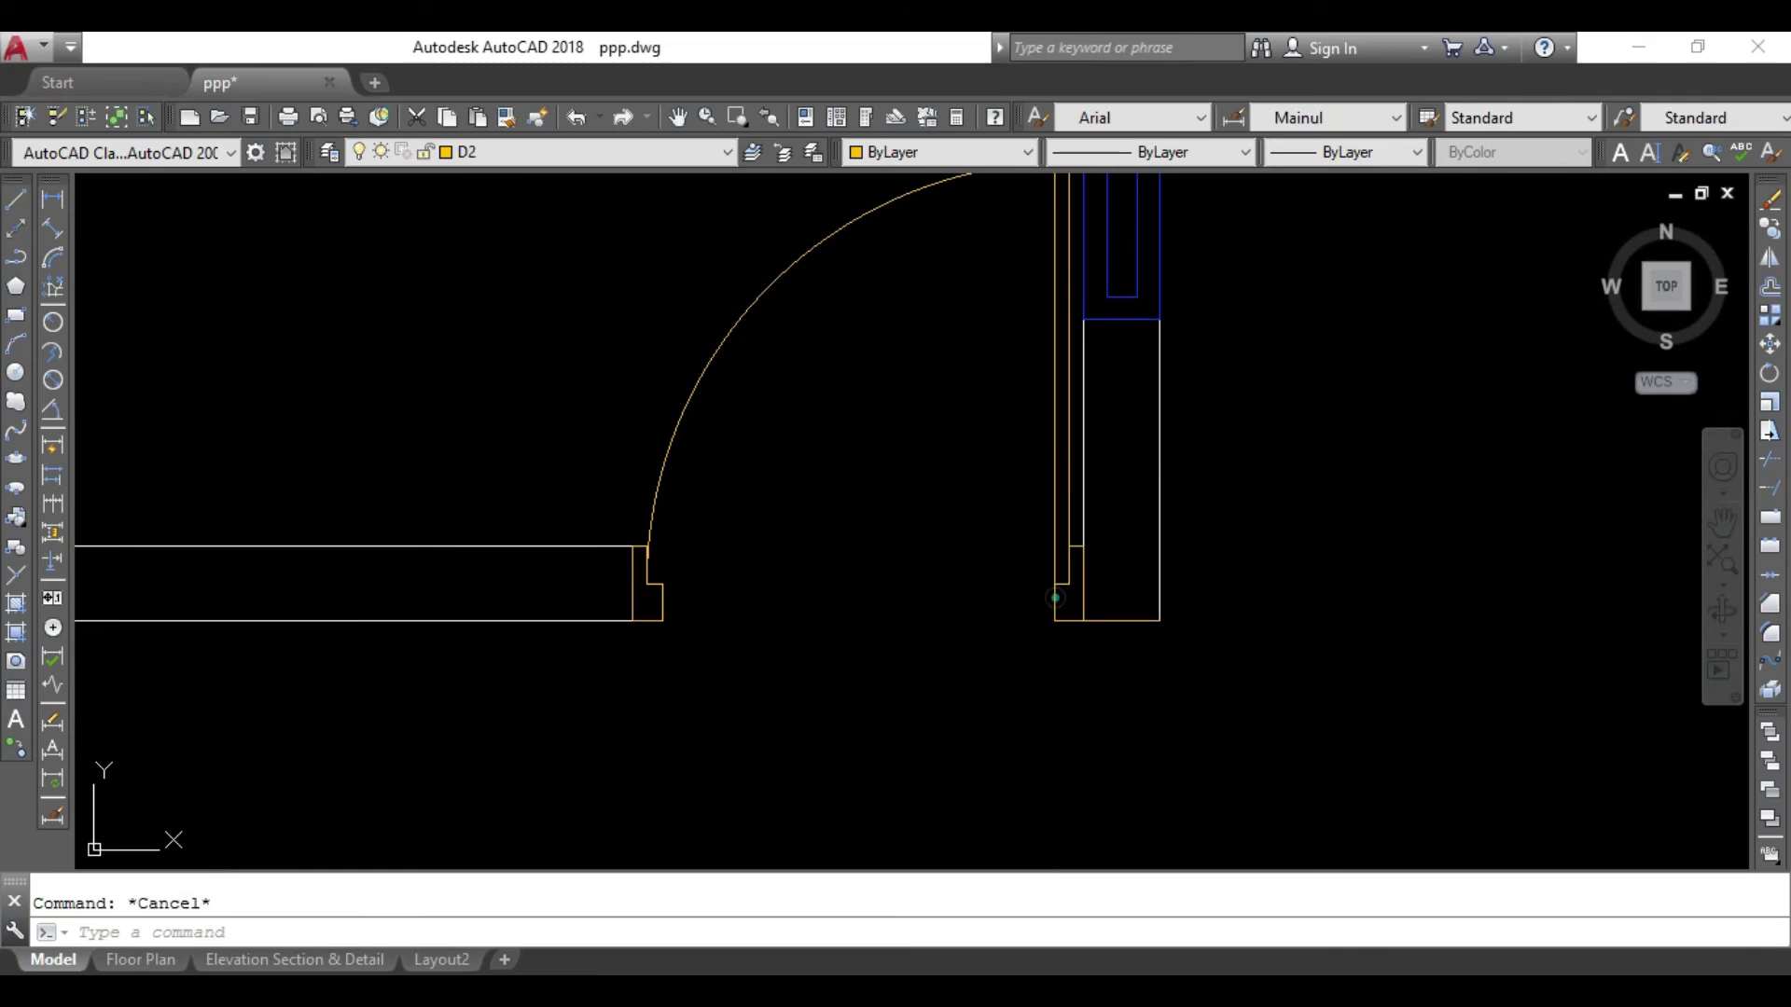
left_click(1054, 598)
scroll(976, 351, "up", 4)
scroll(991, 360, "up", 2)
left_click(715, 566)
scroll(647, 591, "down", 4)
left_click(846, 467)
left_click(787, 538)
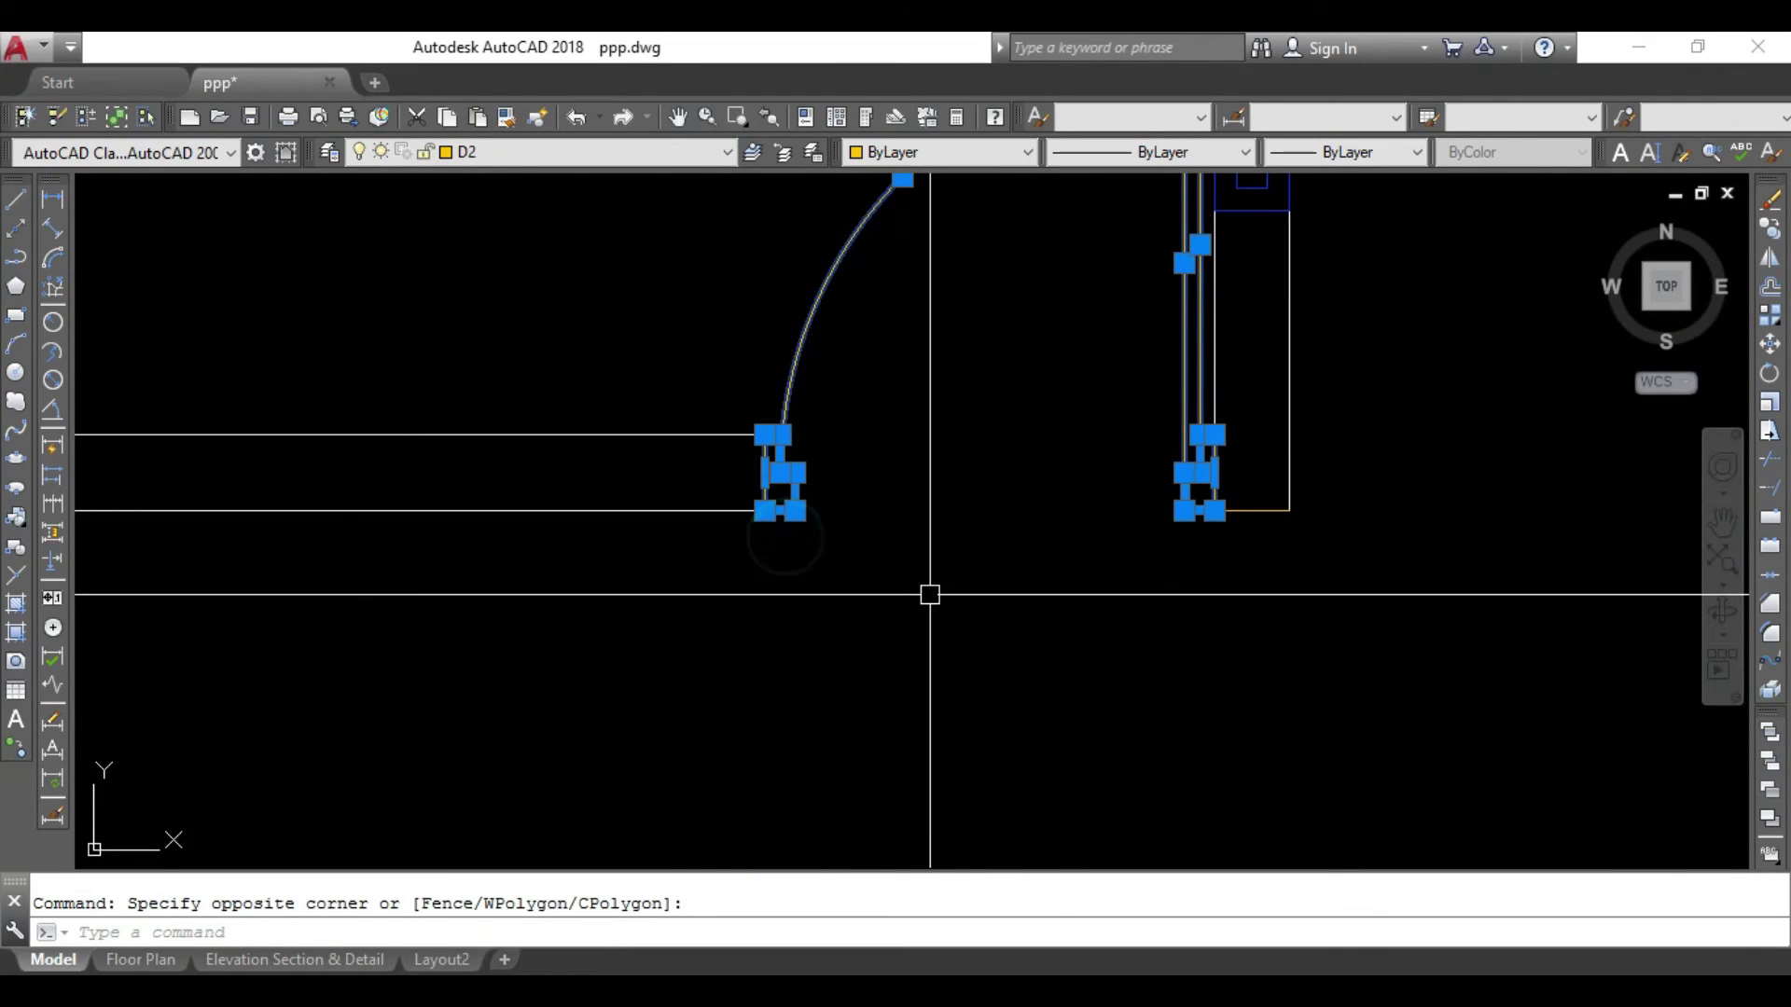
left_click(25, 117)
scroll(887, 420, "down", 3)
mouse_move(887, 420)
middle_mouse_down()
mouse_move(812, 651)
mouse_move(814, 454)
middle_mouse_up()
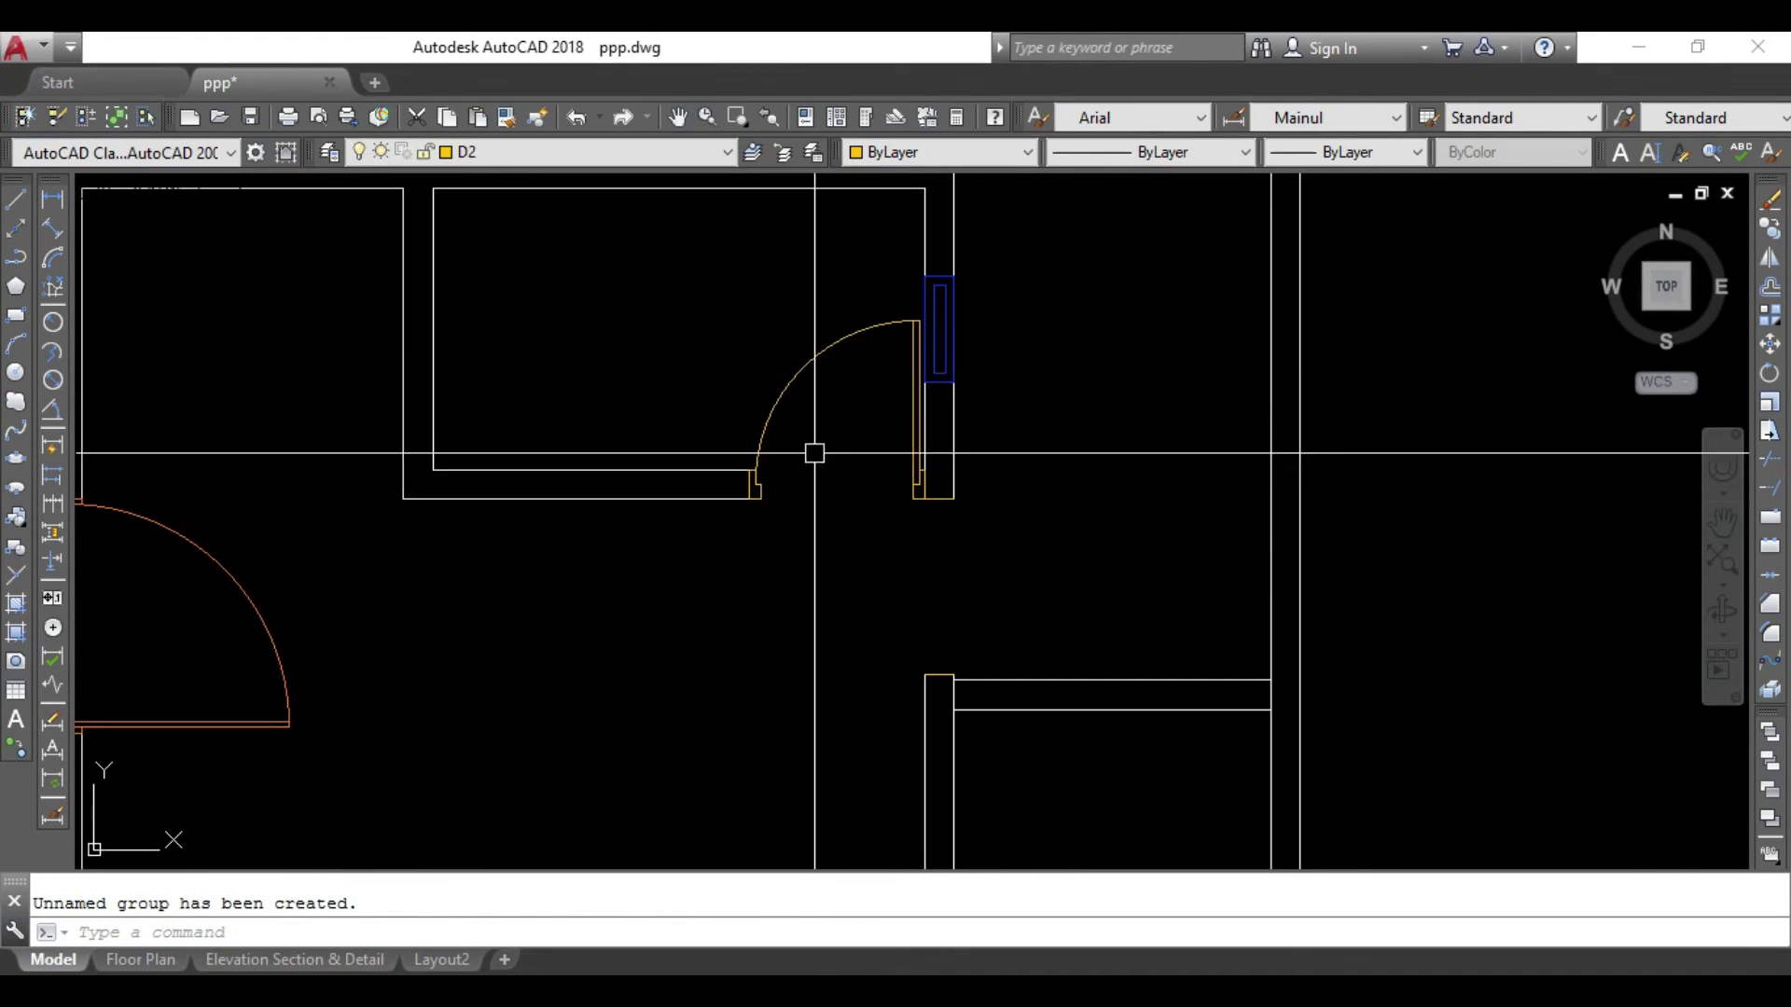
left_click(887, 328)
type("co")
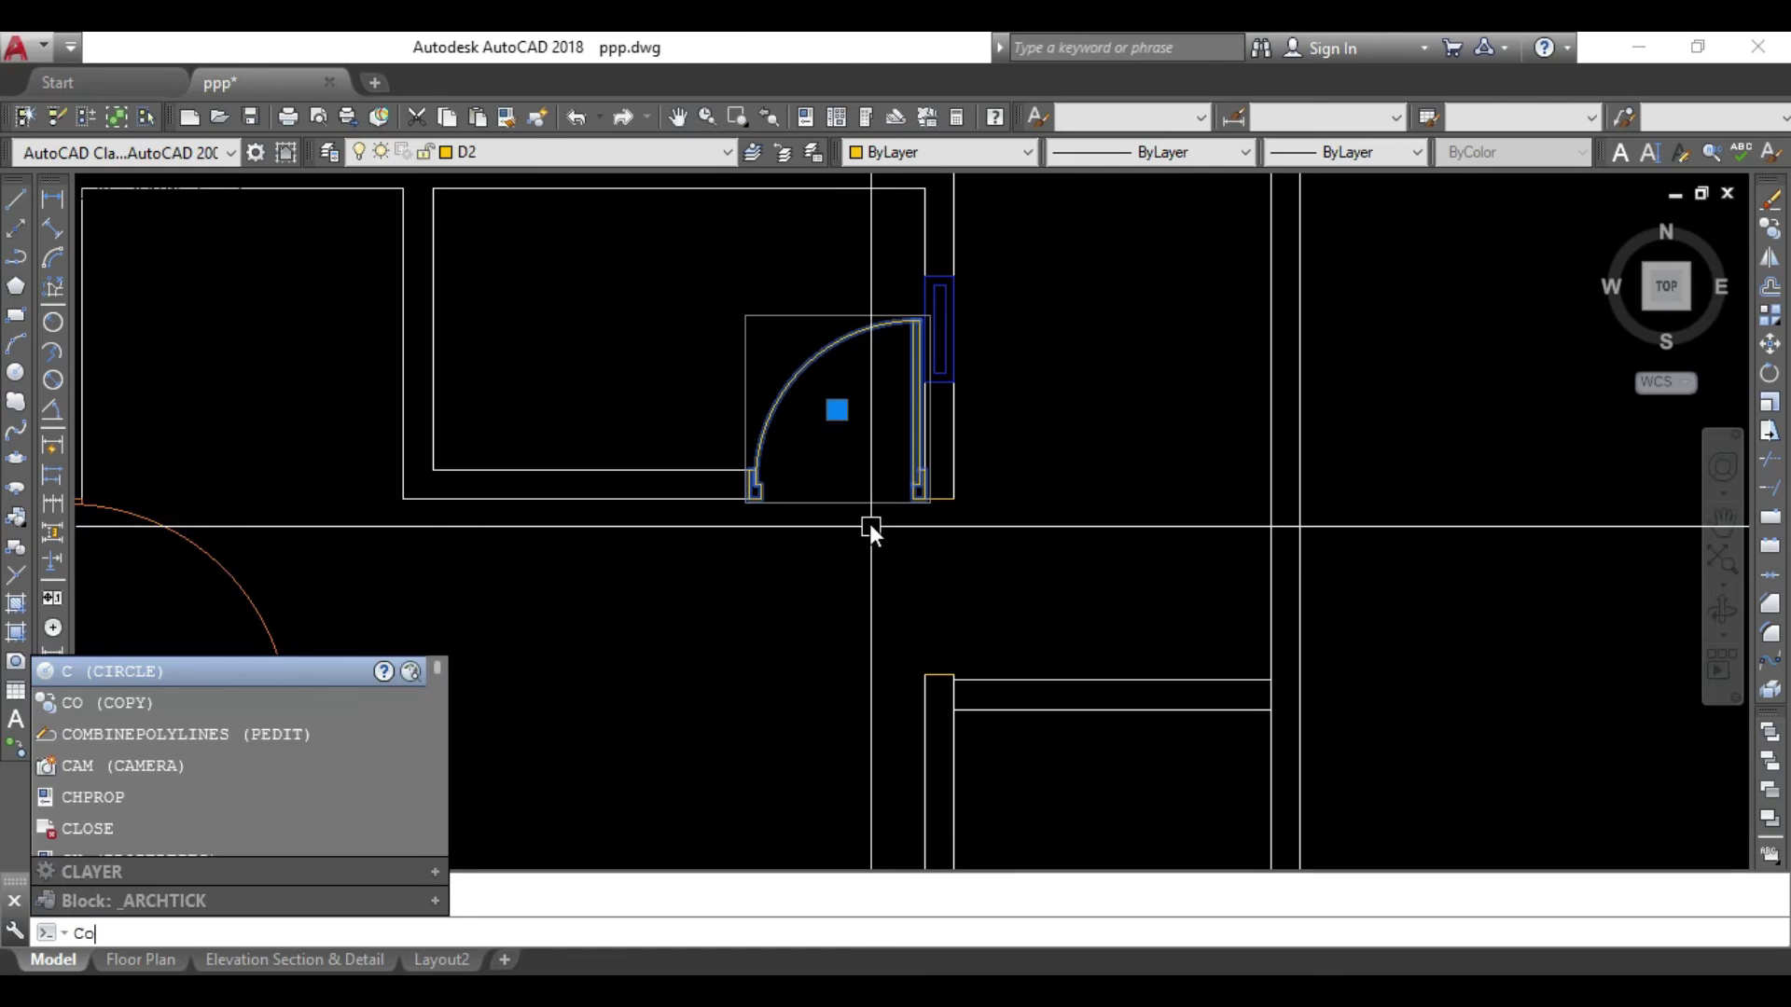
Copy the door swing group from its lower-right corner to a new spot in the plan.
key("Return")
left_click(918, 488)
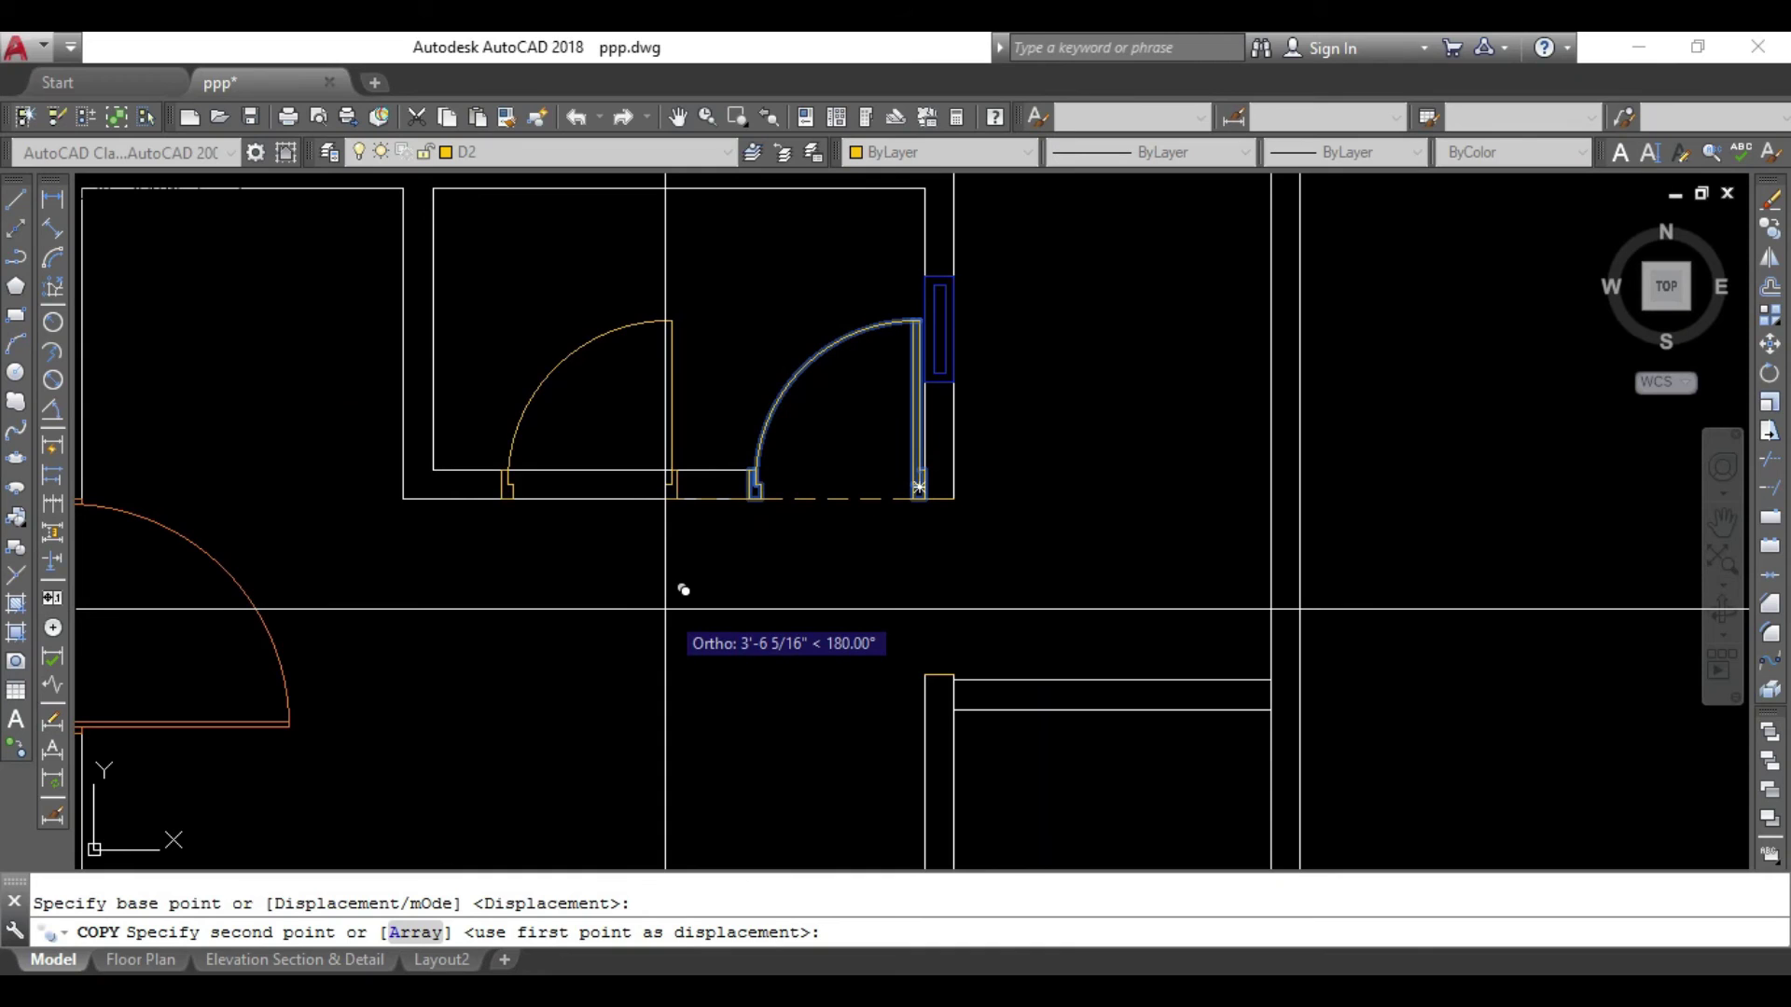
key("F8")
middle_click_drag(680, 711, 679, 416)
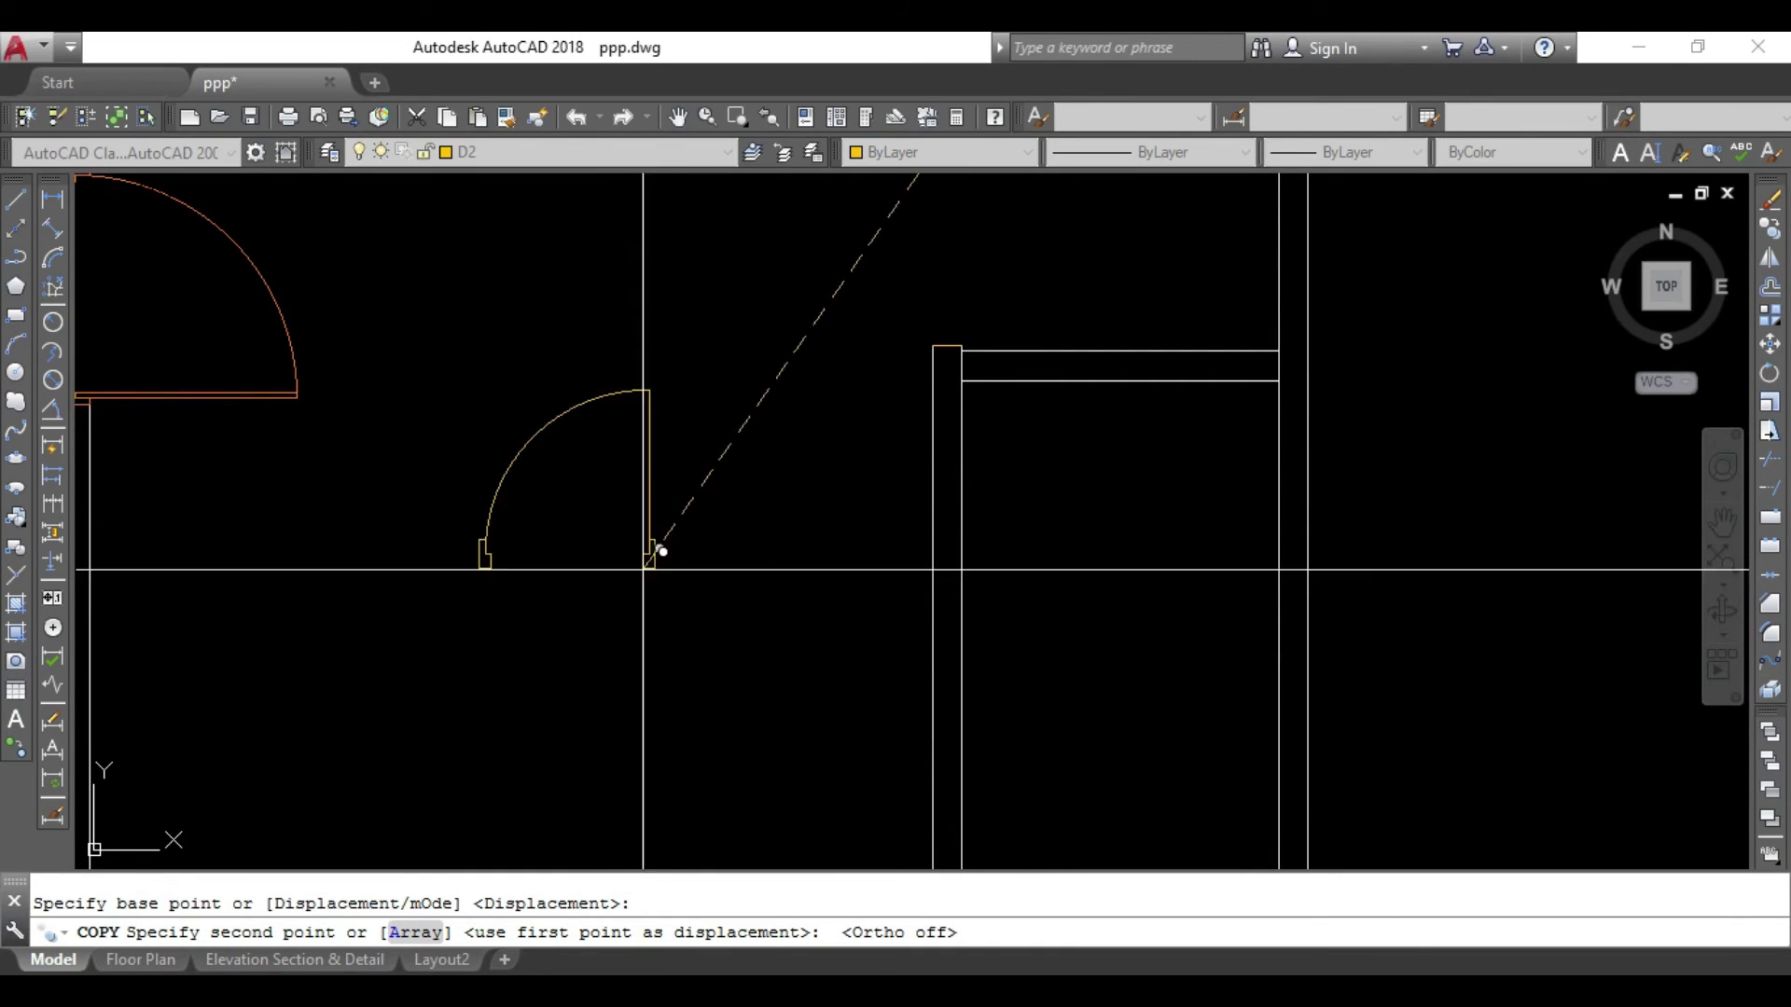
left_click(668, 573)
key("Escape")
Rotate the copied door 90° about its hinge so it lies horizontal.
left_click(750, 366)
left_click(454, 626)
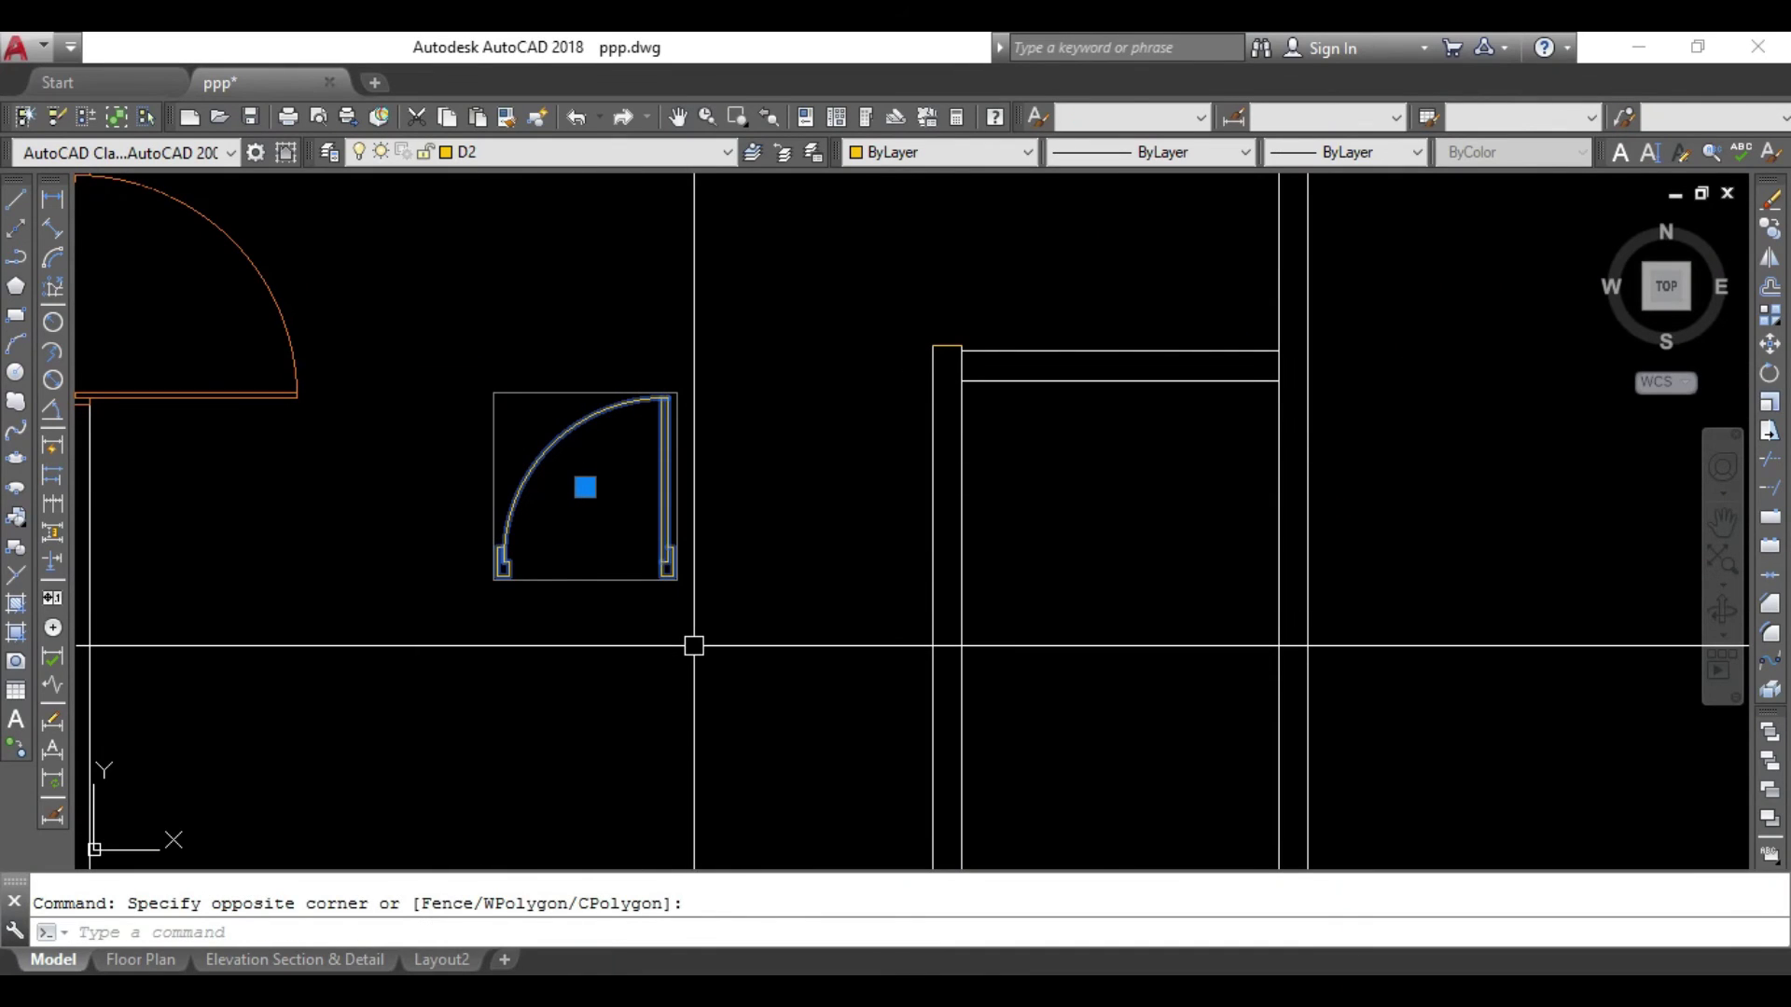
type("Ro")
key("Return")
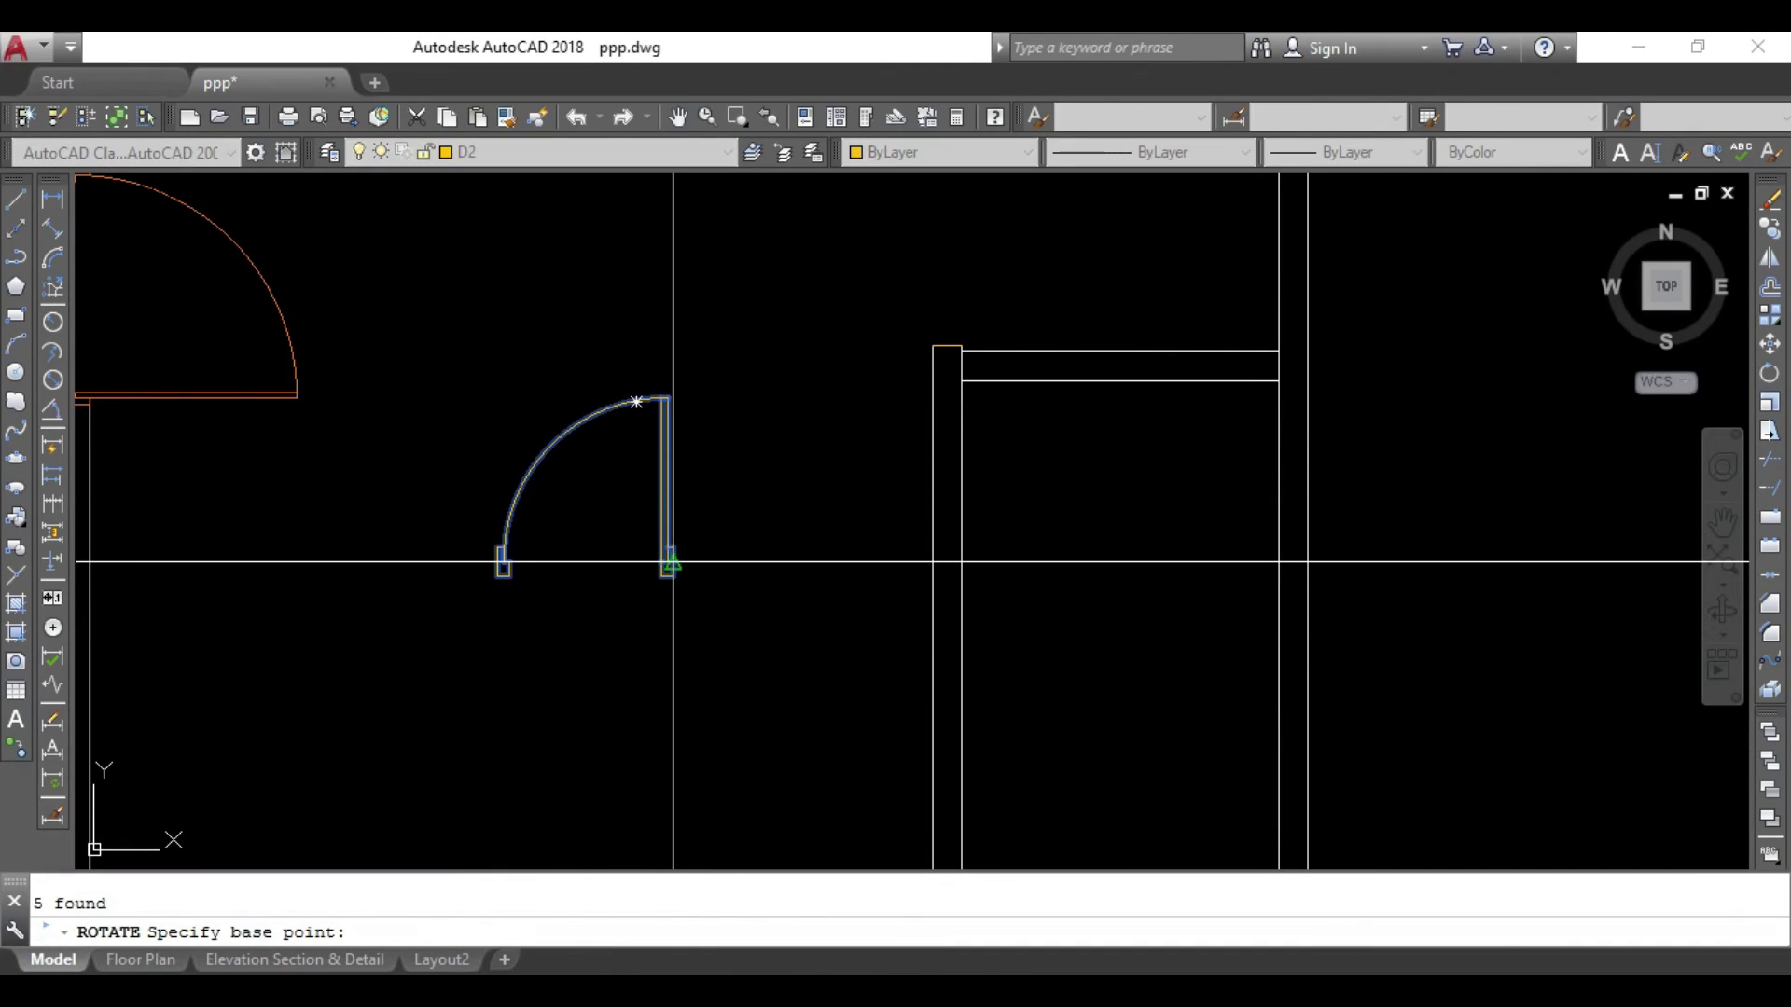
left_click(672, 563)
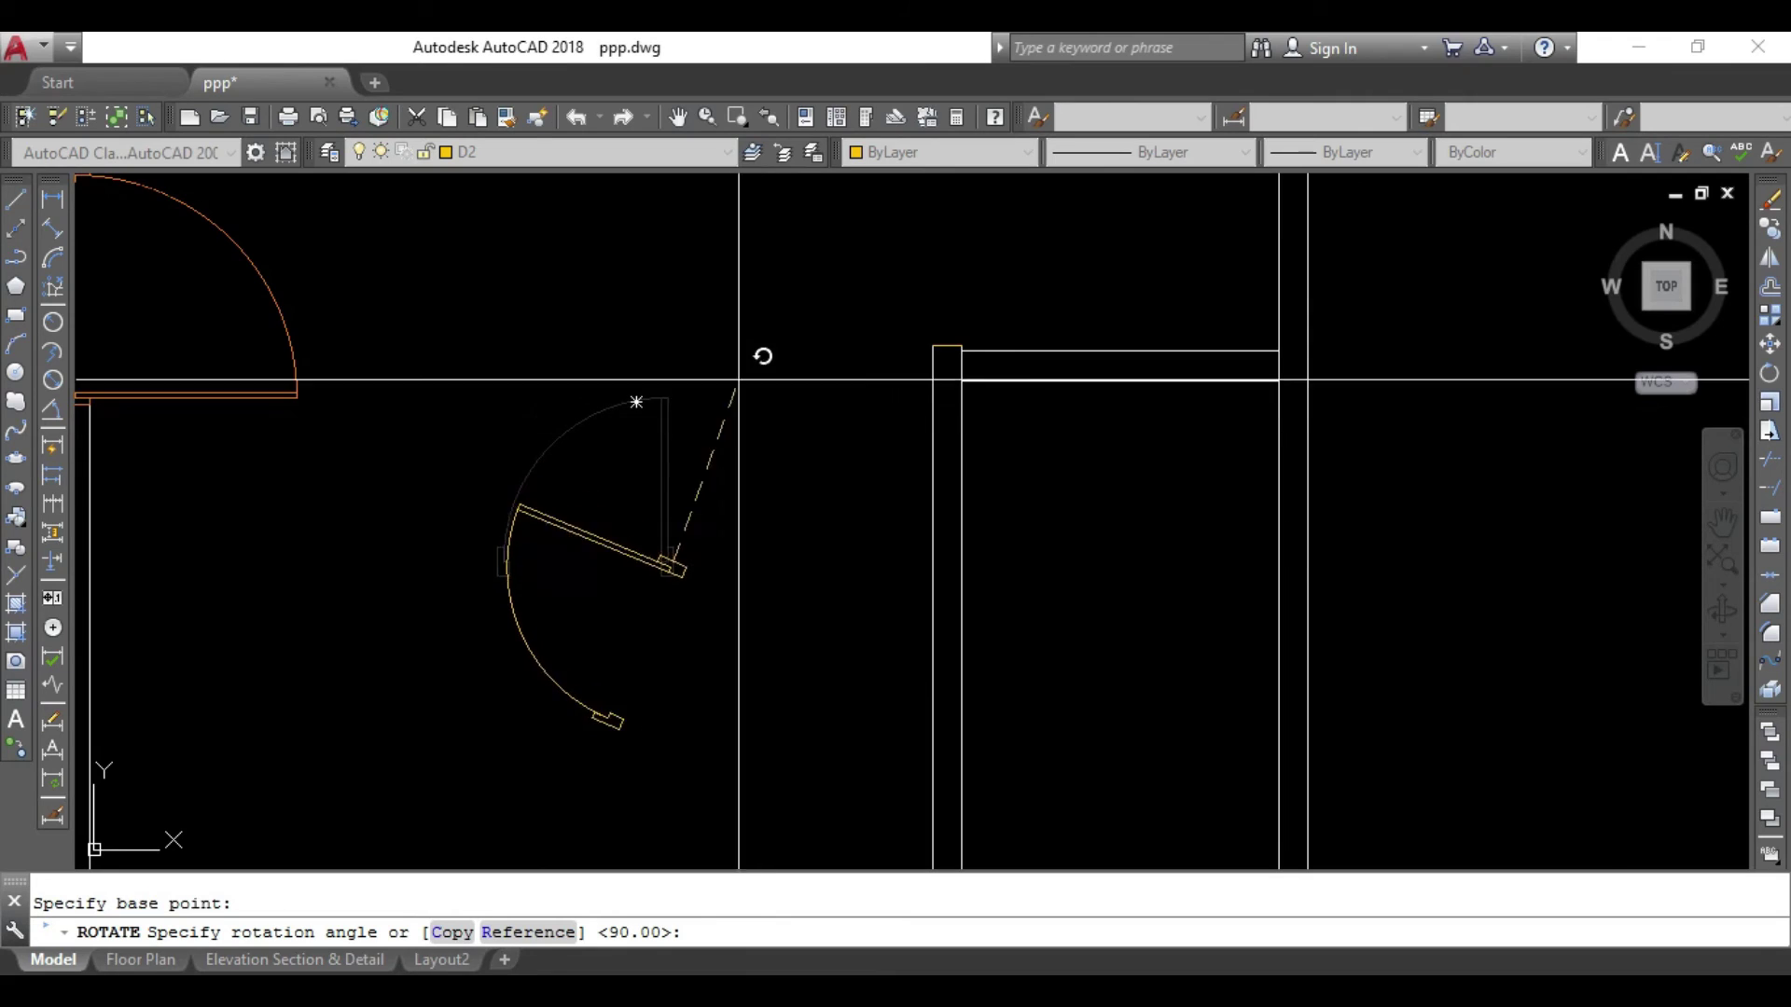
key("F8")
left_click(673, 277)
scroll(753, 410, "down", 3)
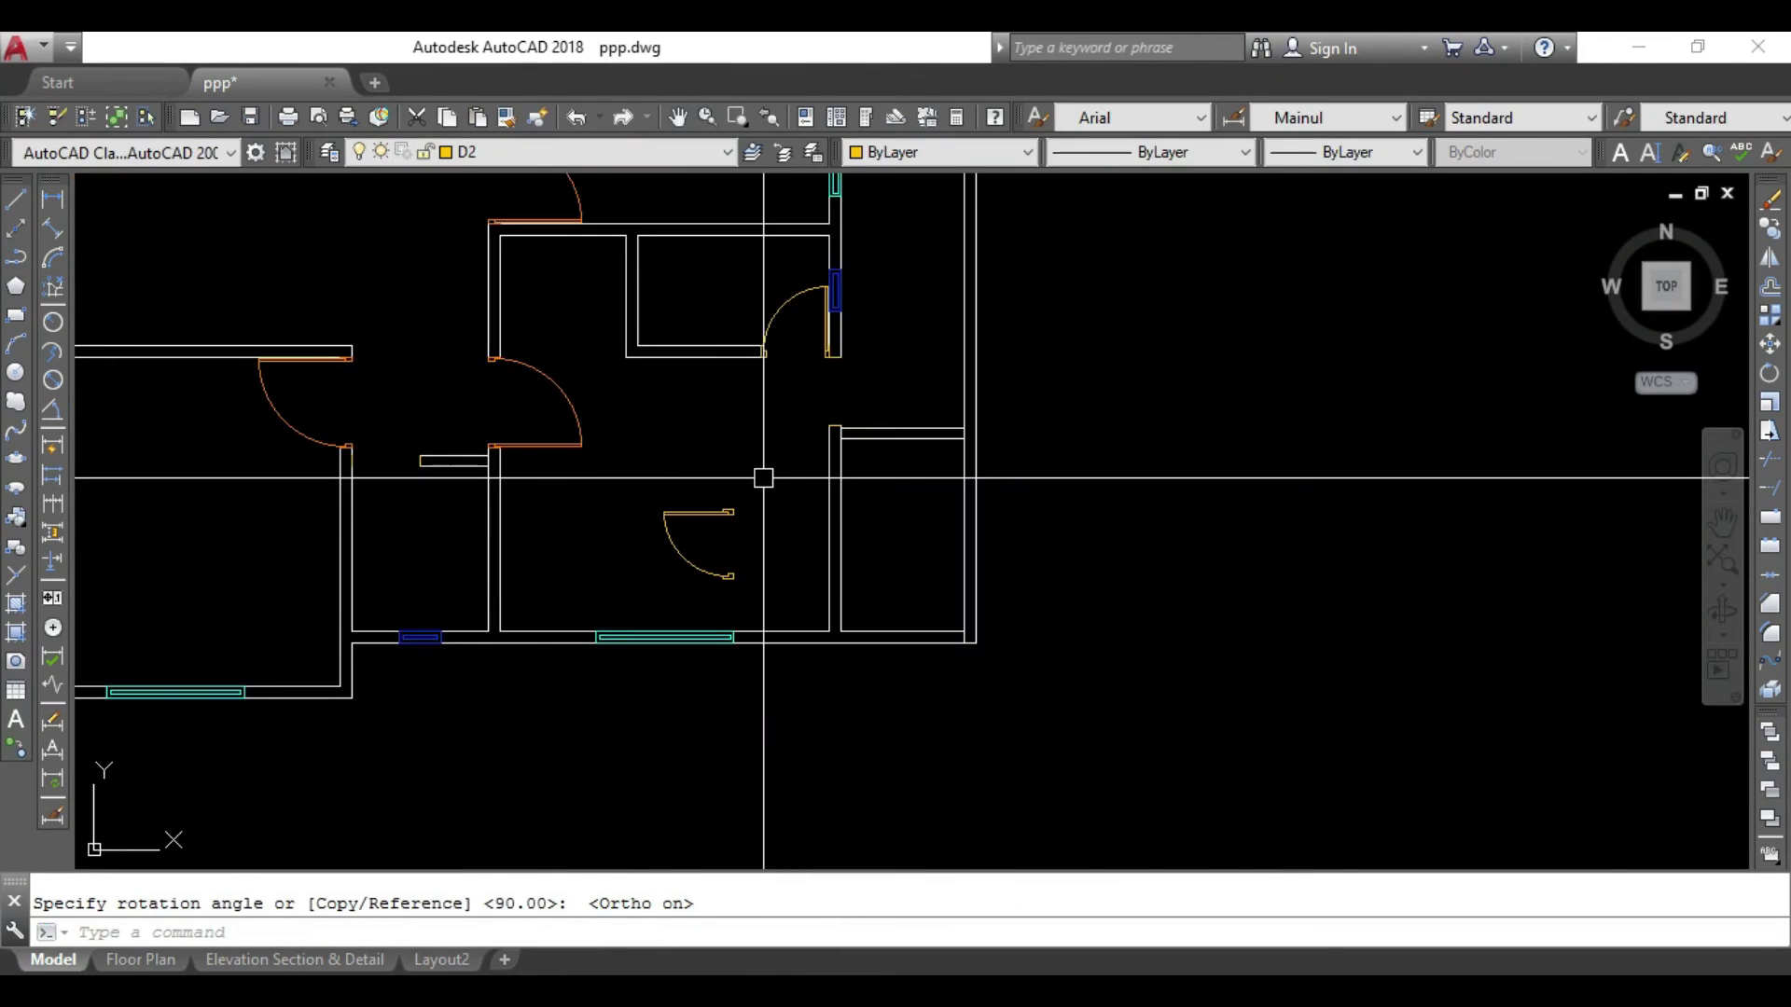
Mirror the rotated door across a vertical line, keeping the original.
left_click(731, 449)
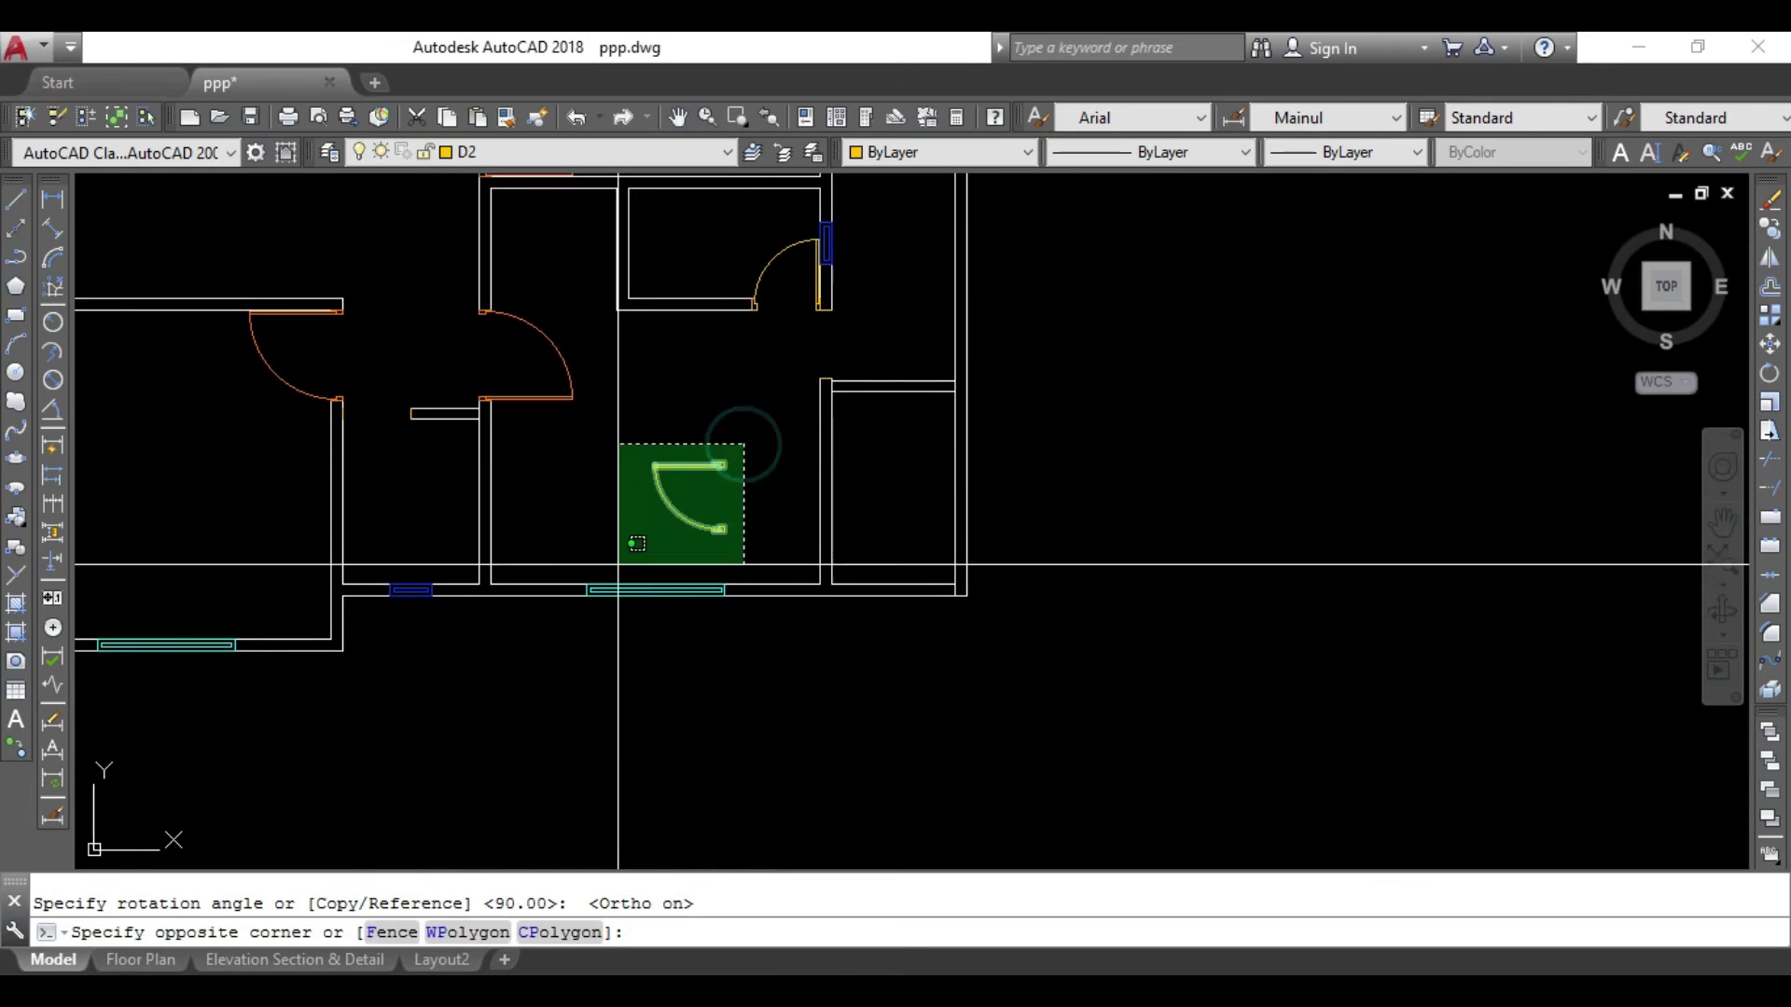
left_click(617, 538)
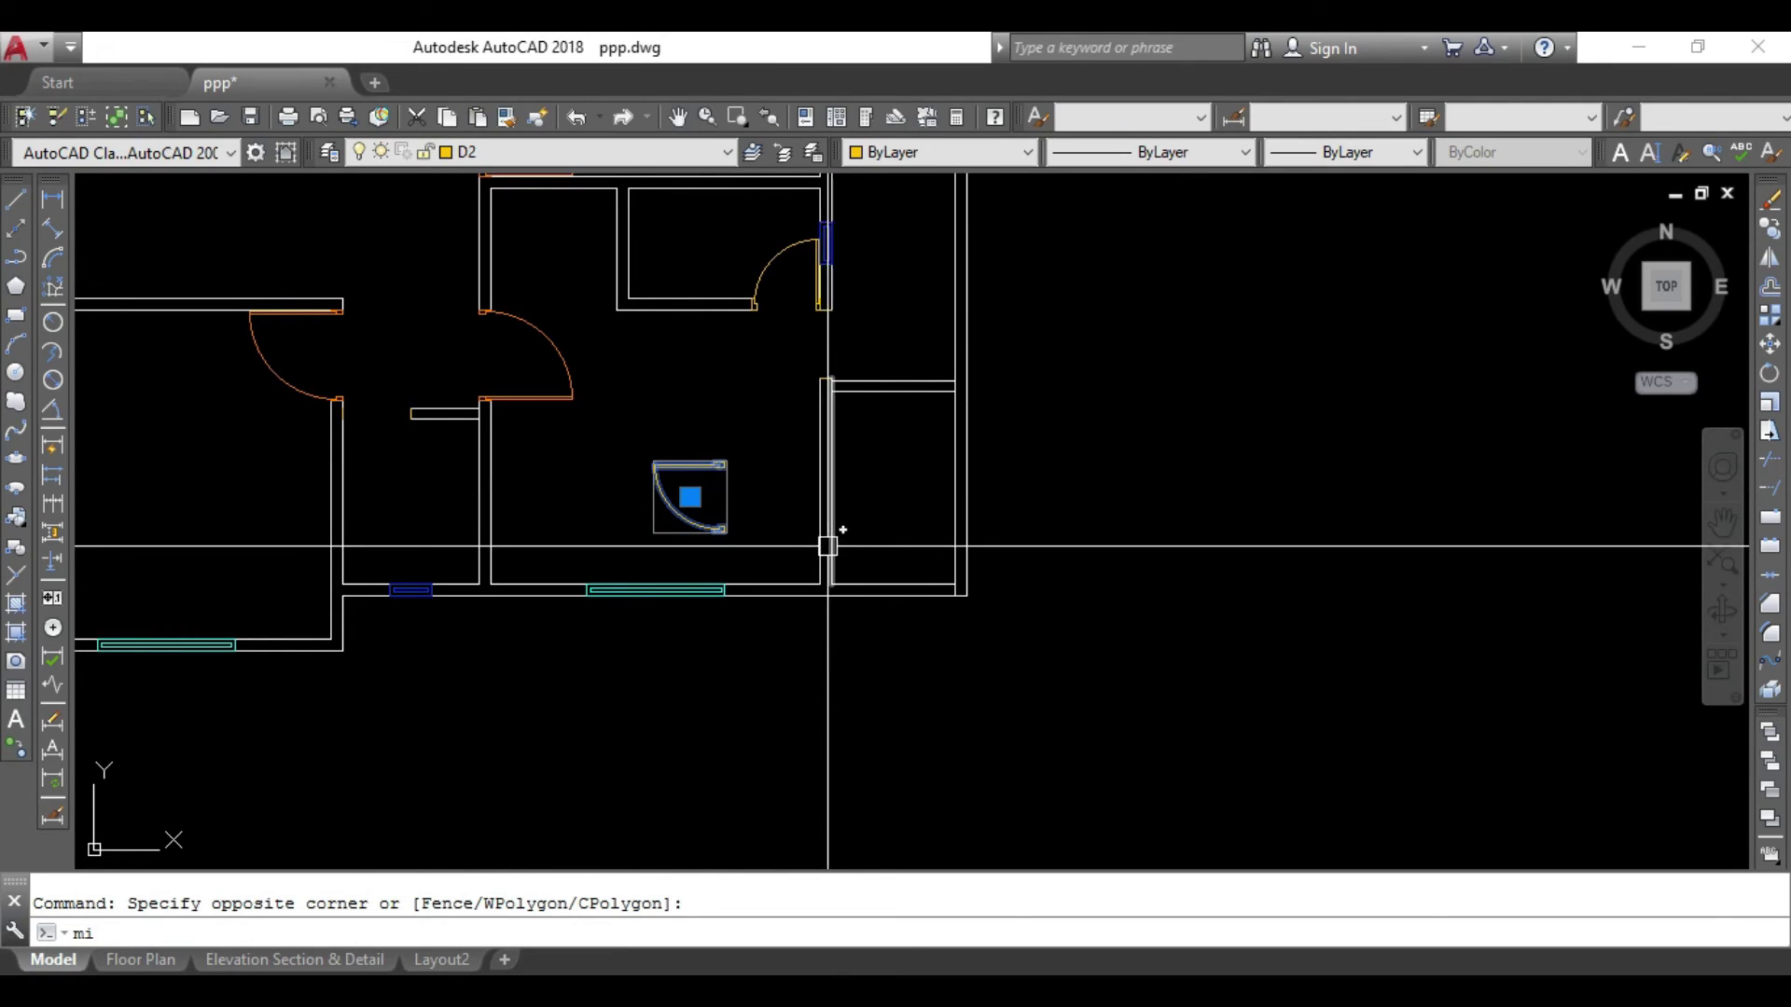
key("Return")
scroll(761, 466, "up", 4)
left_click(664, 471)
left_click(652, 372)
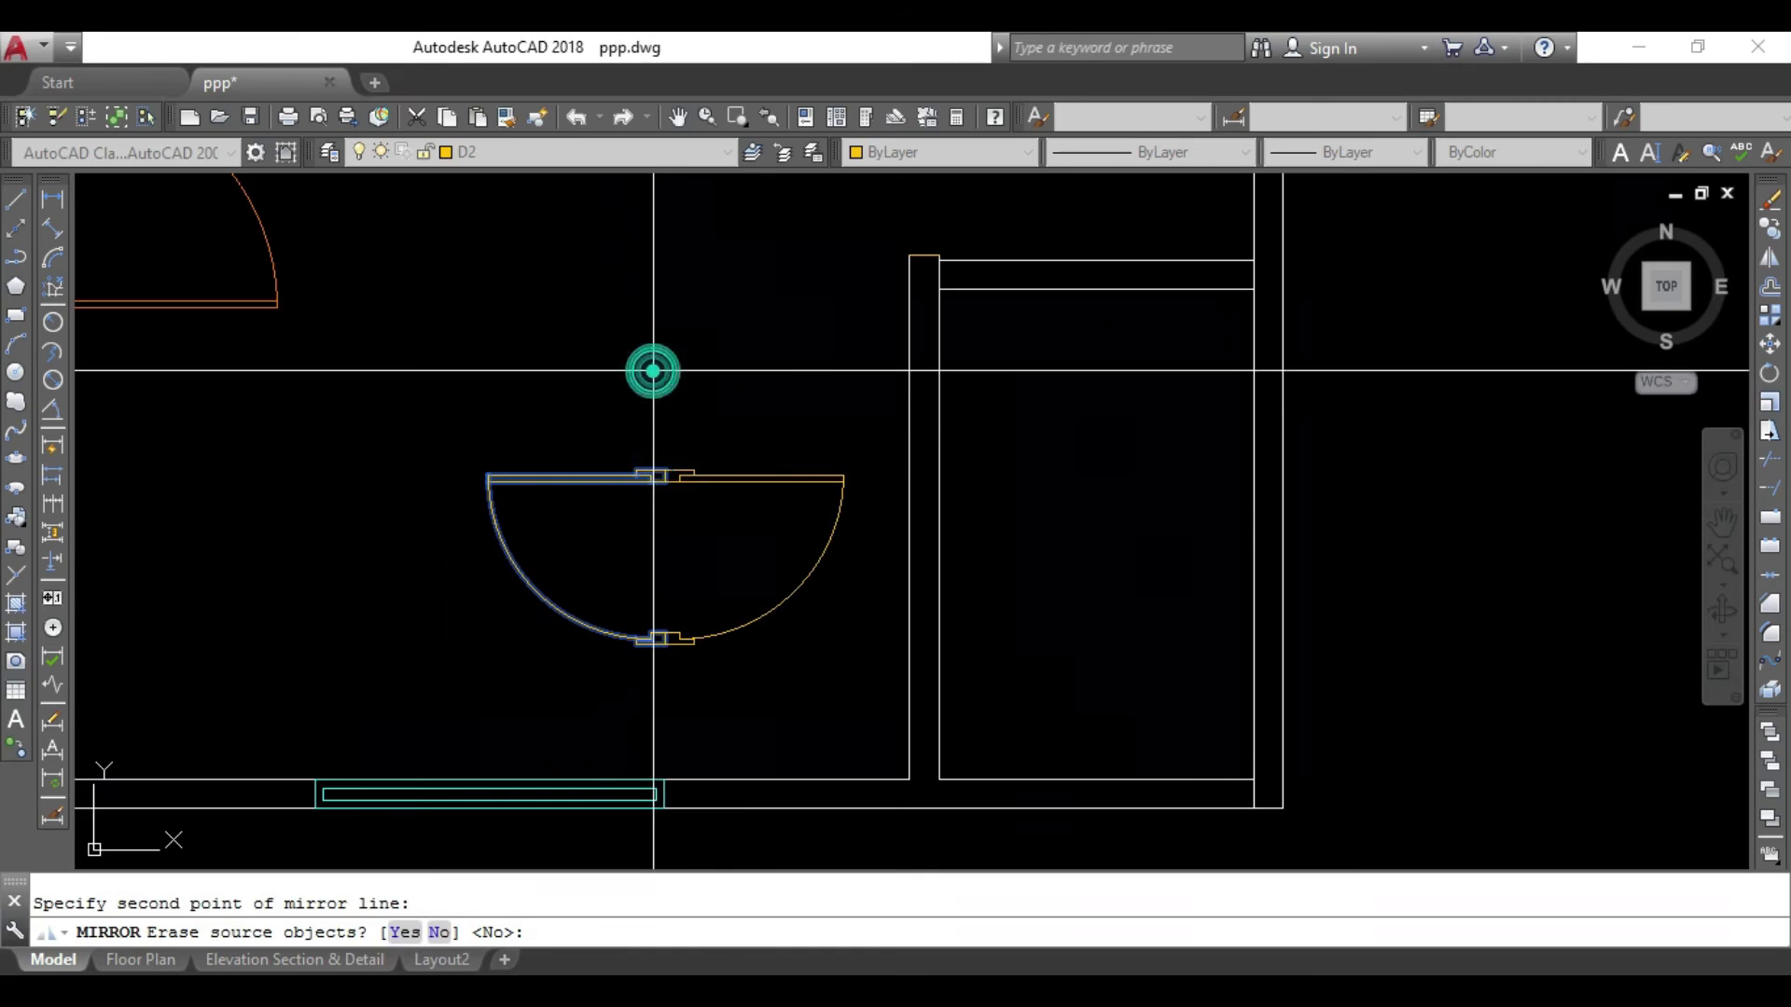
left_click(439, 932)
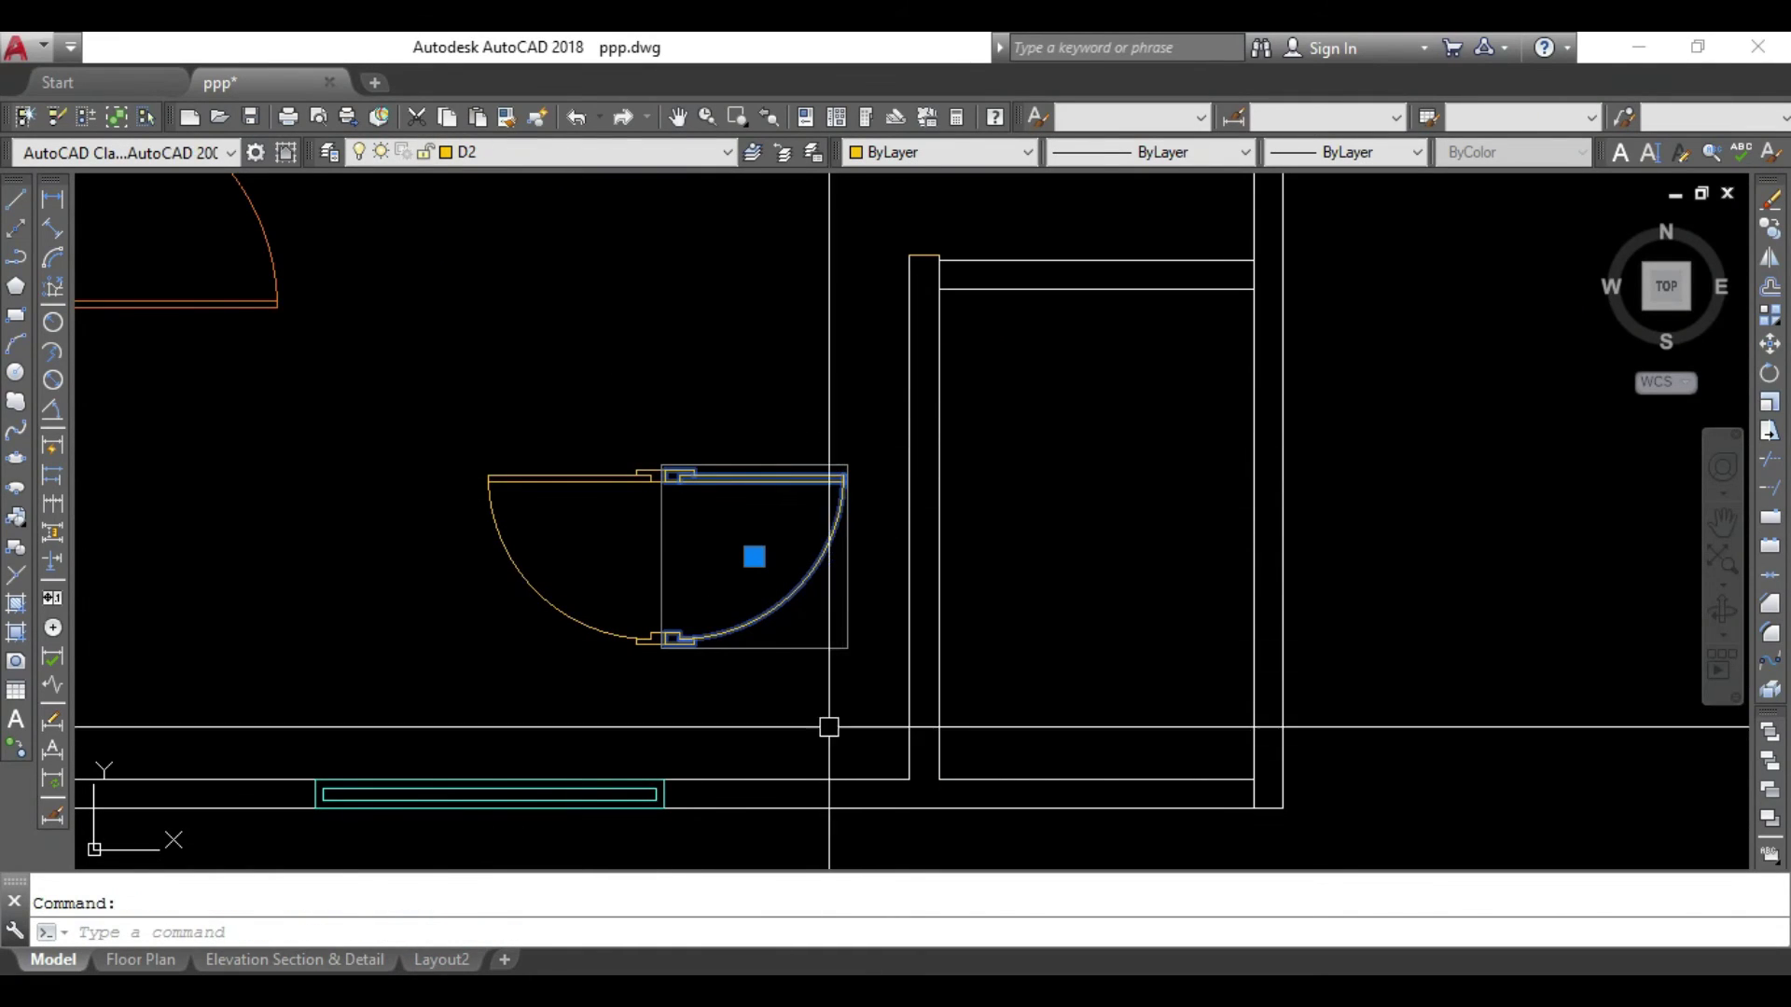
Move the mirrored door into the right-hand doorway just below the small window.
middle_click_drag(828, 727, 819, 744)
type("m")
key("Return")
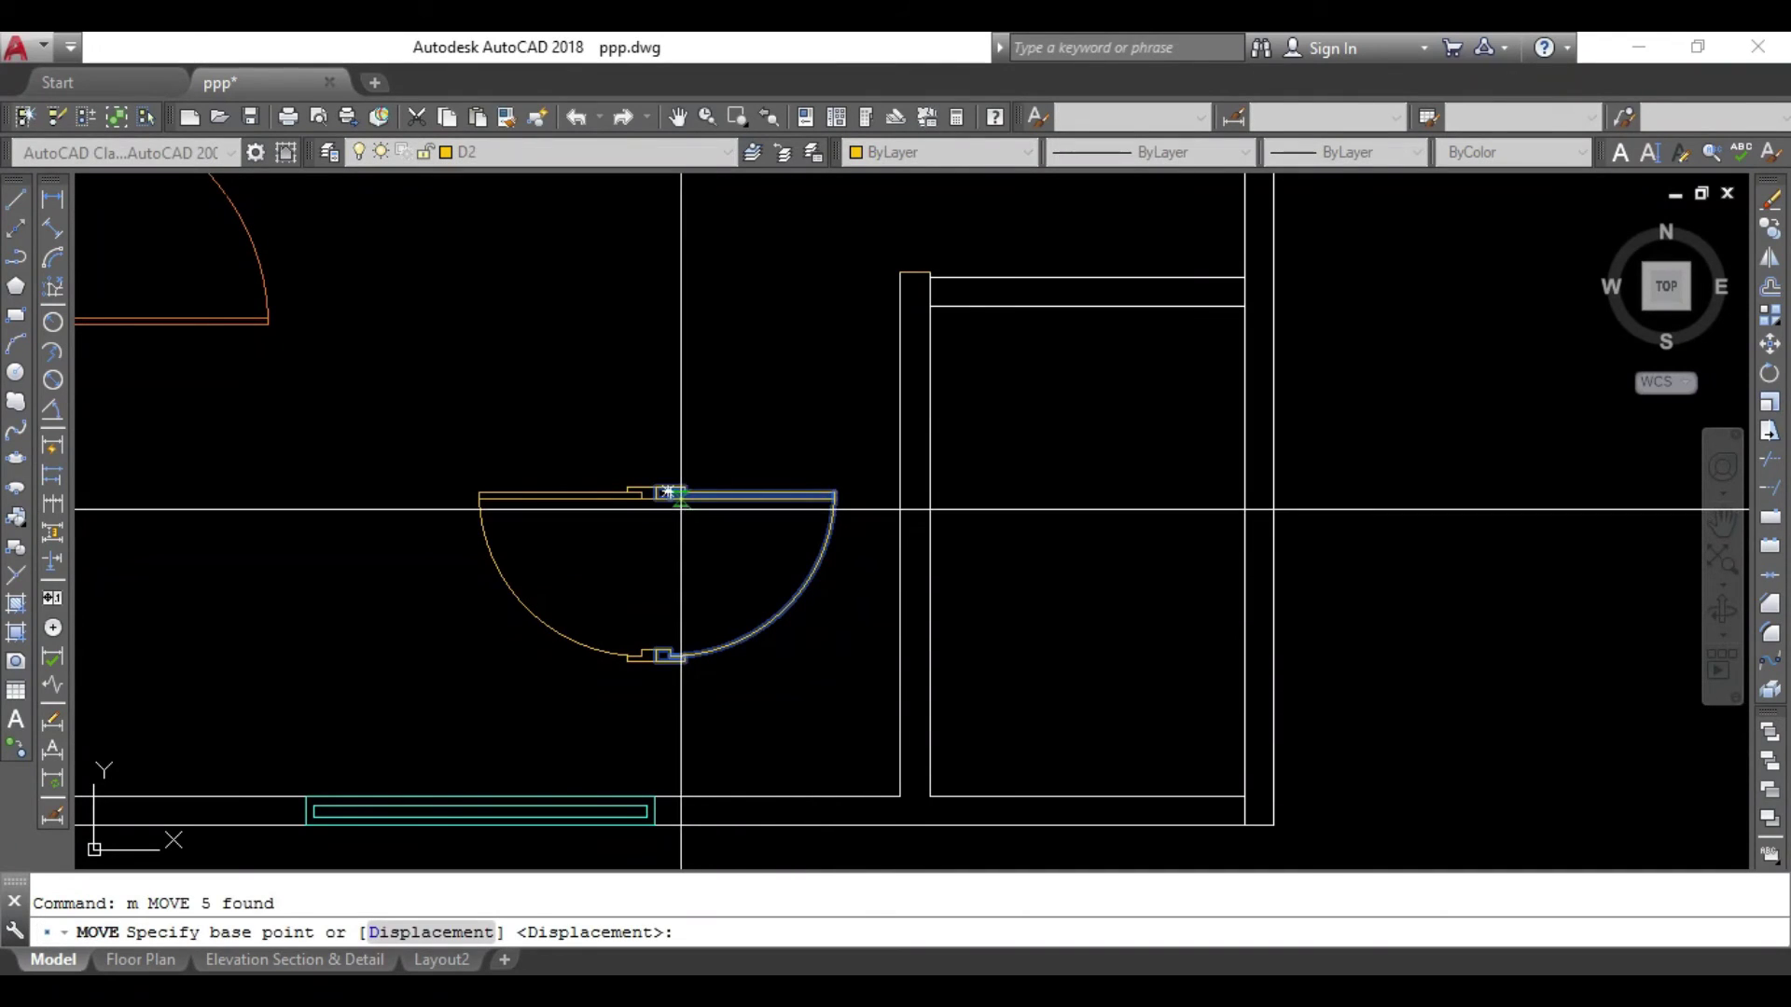
left_click(654, 457)
middle_click_drag(653, 457, 703, 610)
scroll(736, 611, "up", 3)
scroll(811, 560, "up", 3)
left_click(819, 448)
scroll(792, 585, "down", 5)
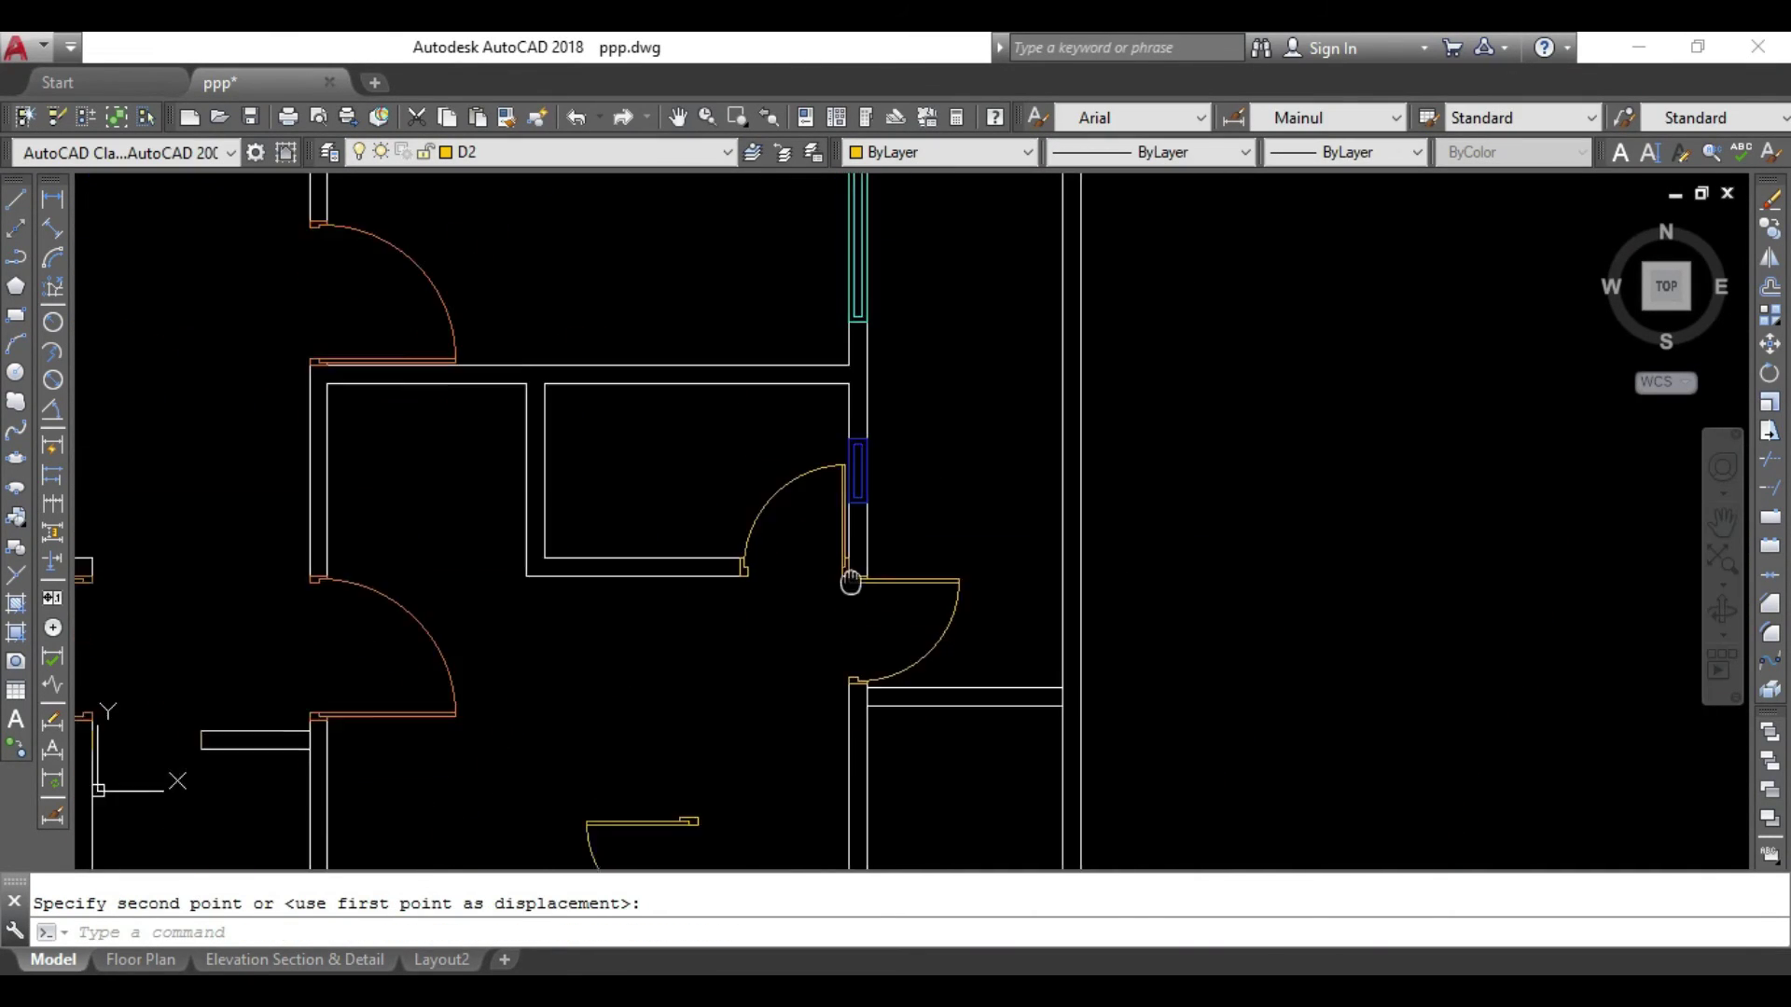
scroll(791, 584, "down", 2)
scroll(799, 668, "down", 2)
mouse_move(747, 667)
middle_mouse_down()
mouse_move(799, 619)
mouse_move(839, 653)
middle_mouse_up()
scroll(1002, 582, "up", 6)
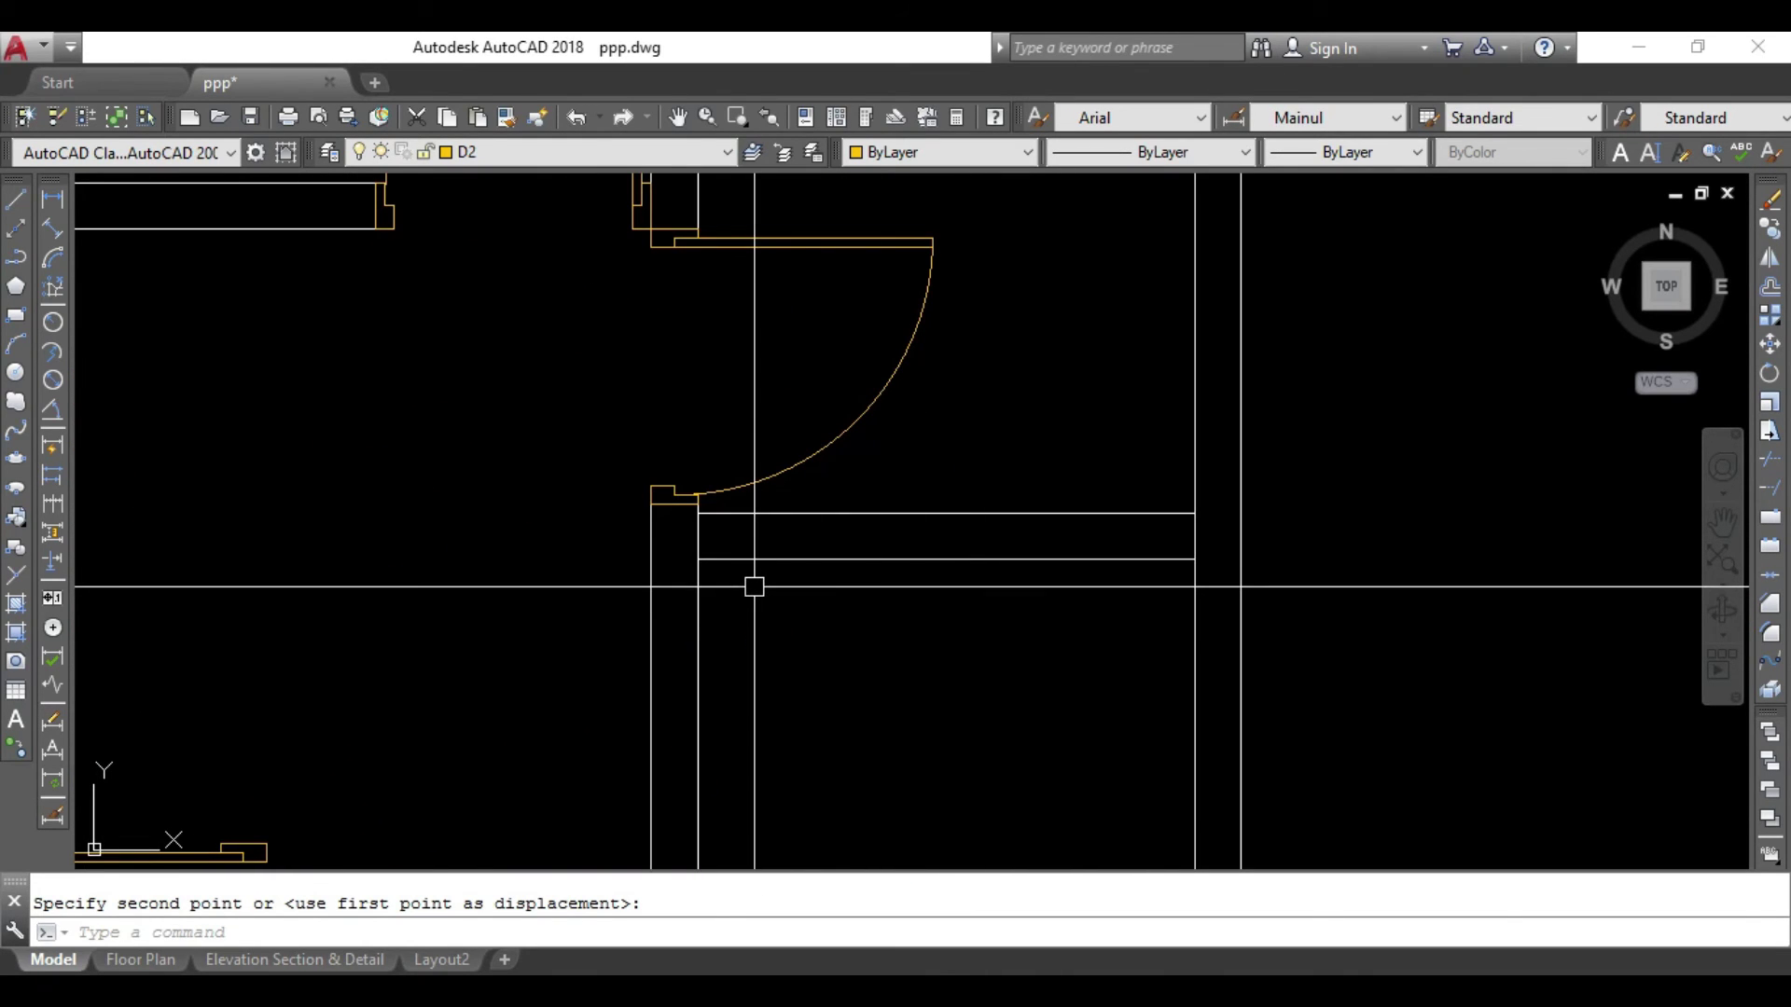
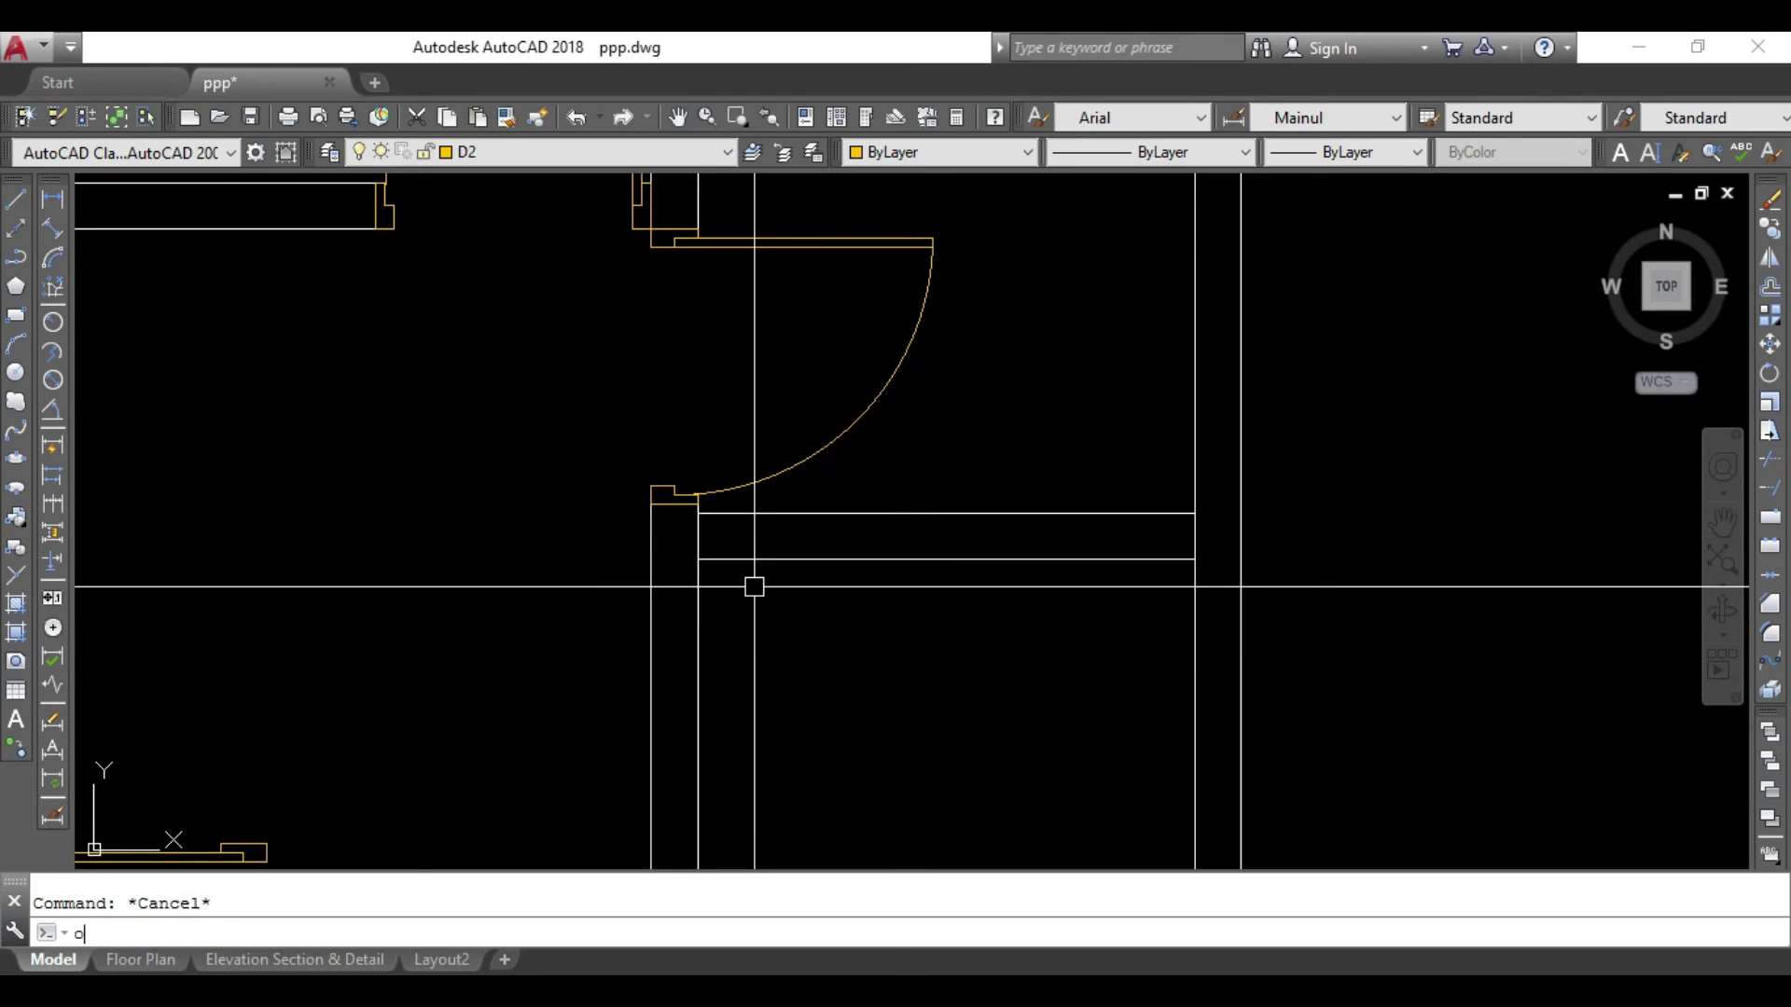
Offset the right wall line 2.5' to the left as a helper line.
key("Return")
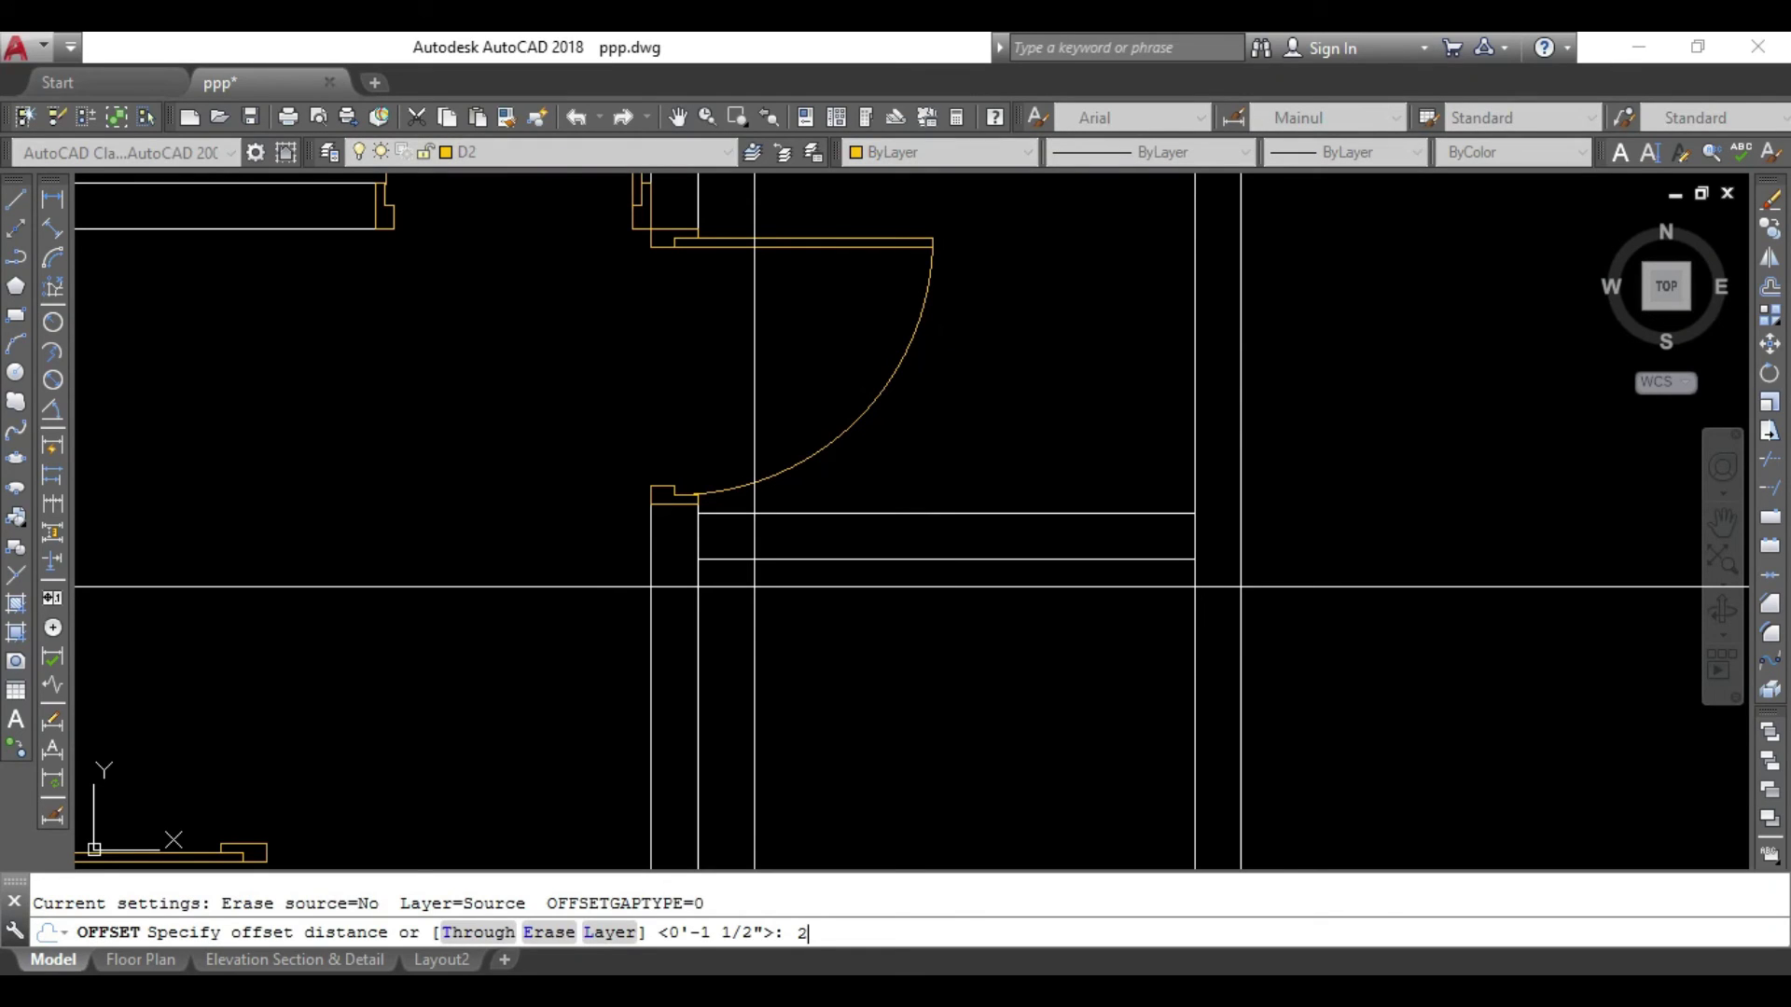
key("Return")
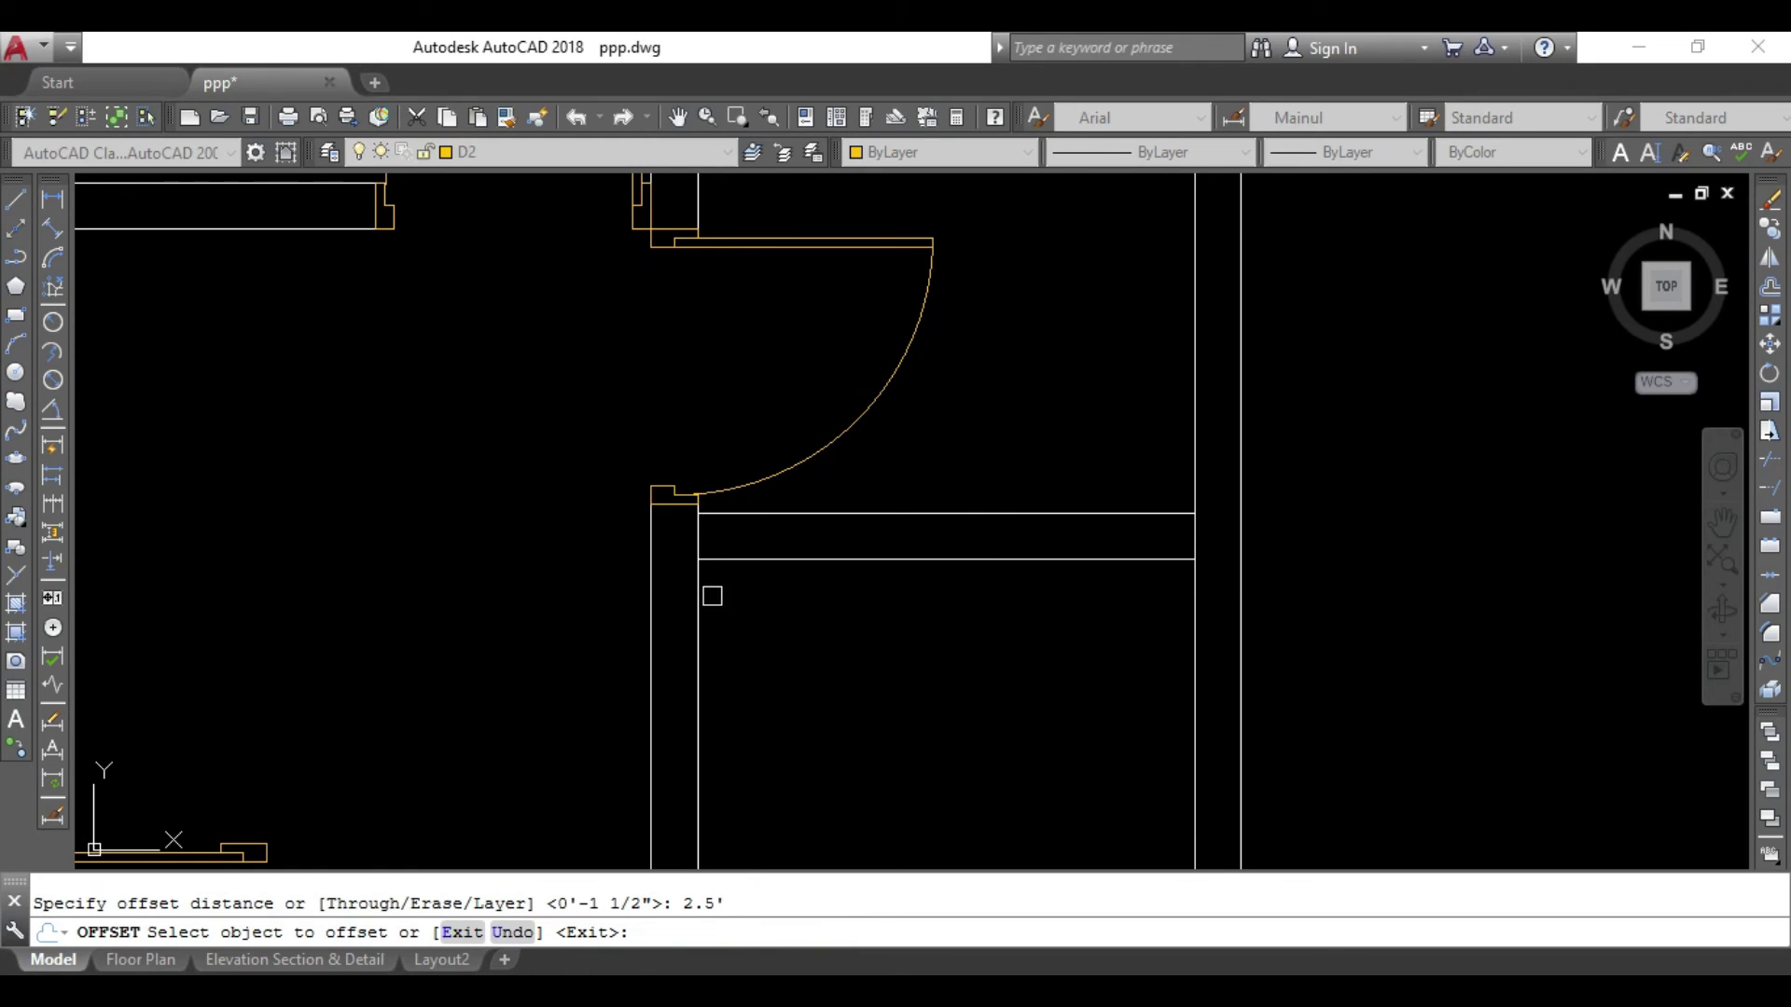
left_click(1193, 615)
left_click(1055, 628)
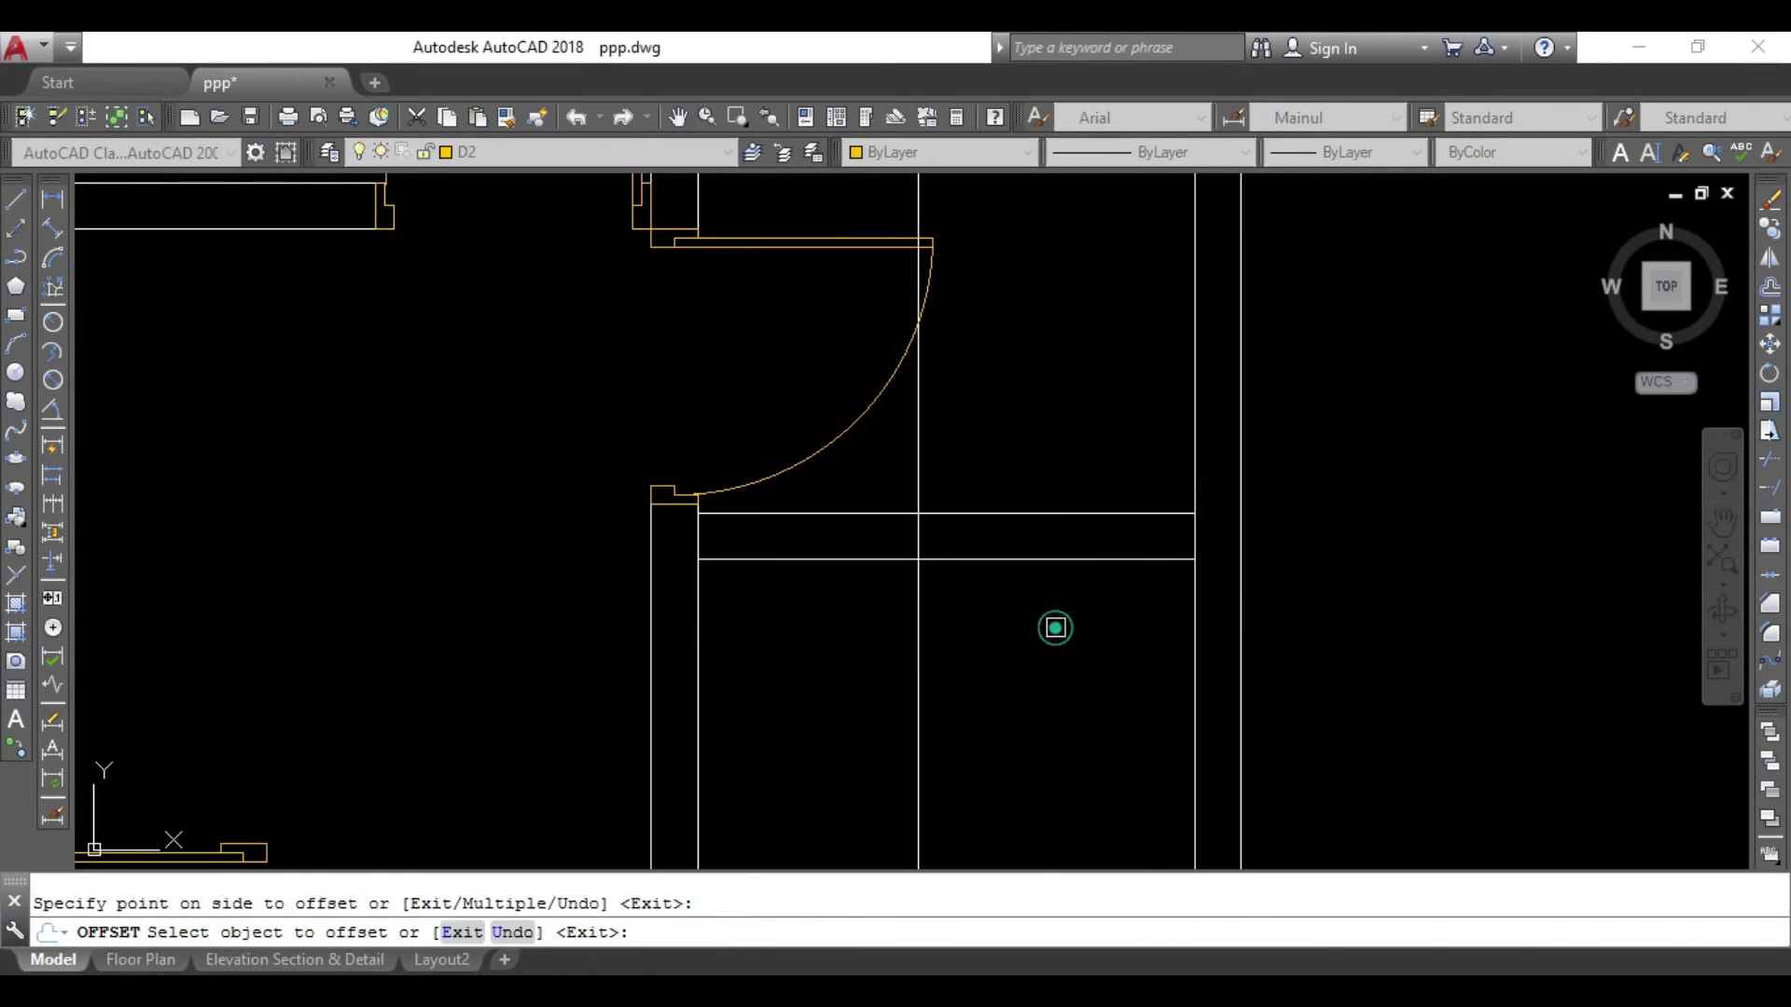
key("Escape")
Trim the partition lines at the helper line, then erase the helper line.
type("r")
key("Return")
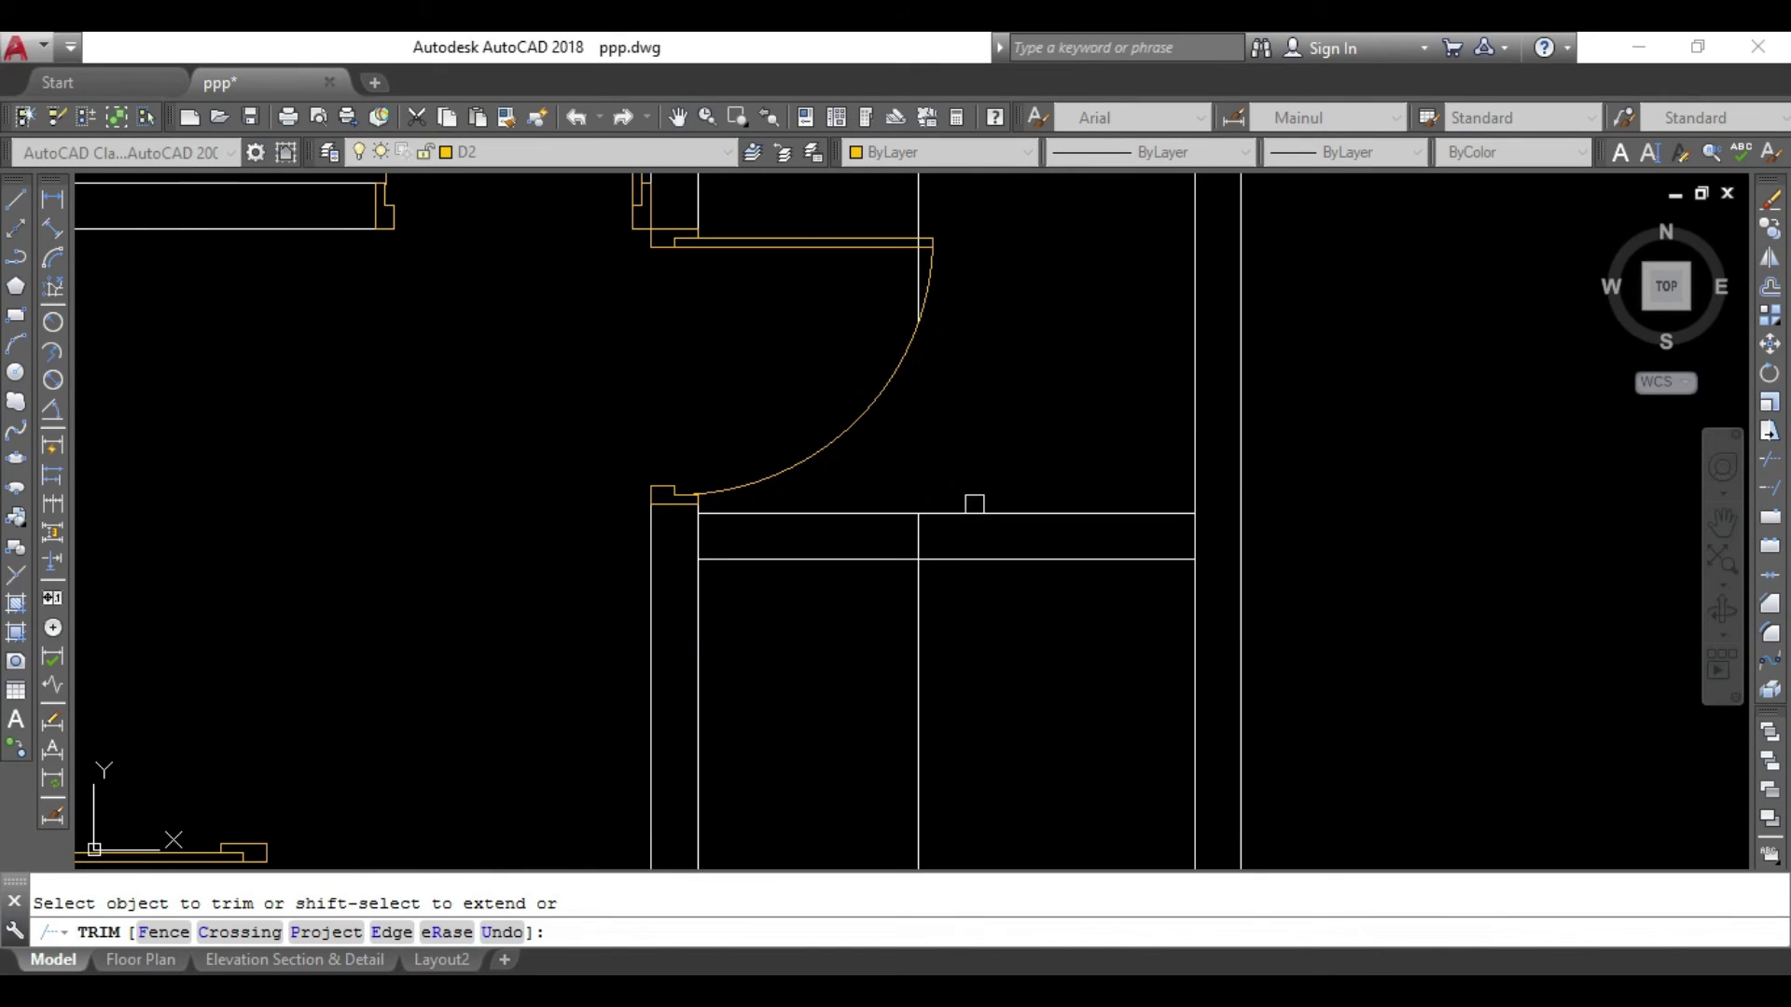
left_click(960, 592)
left_click(883, 668)
key("Escape")
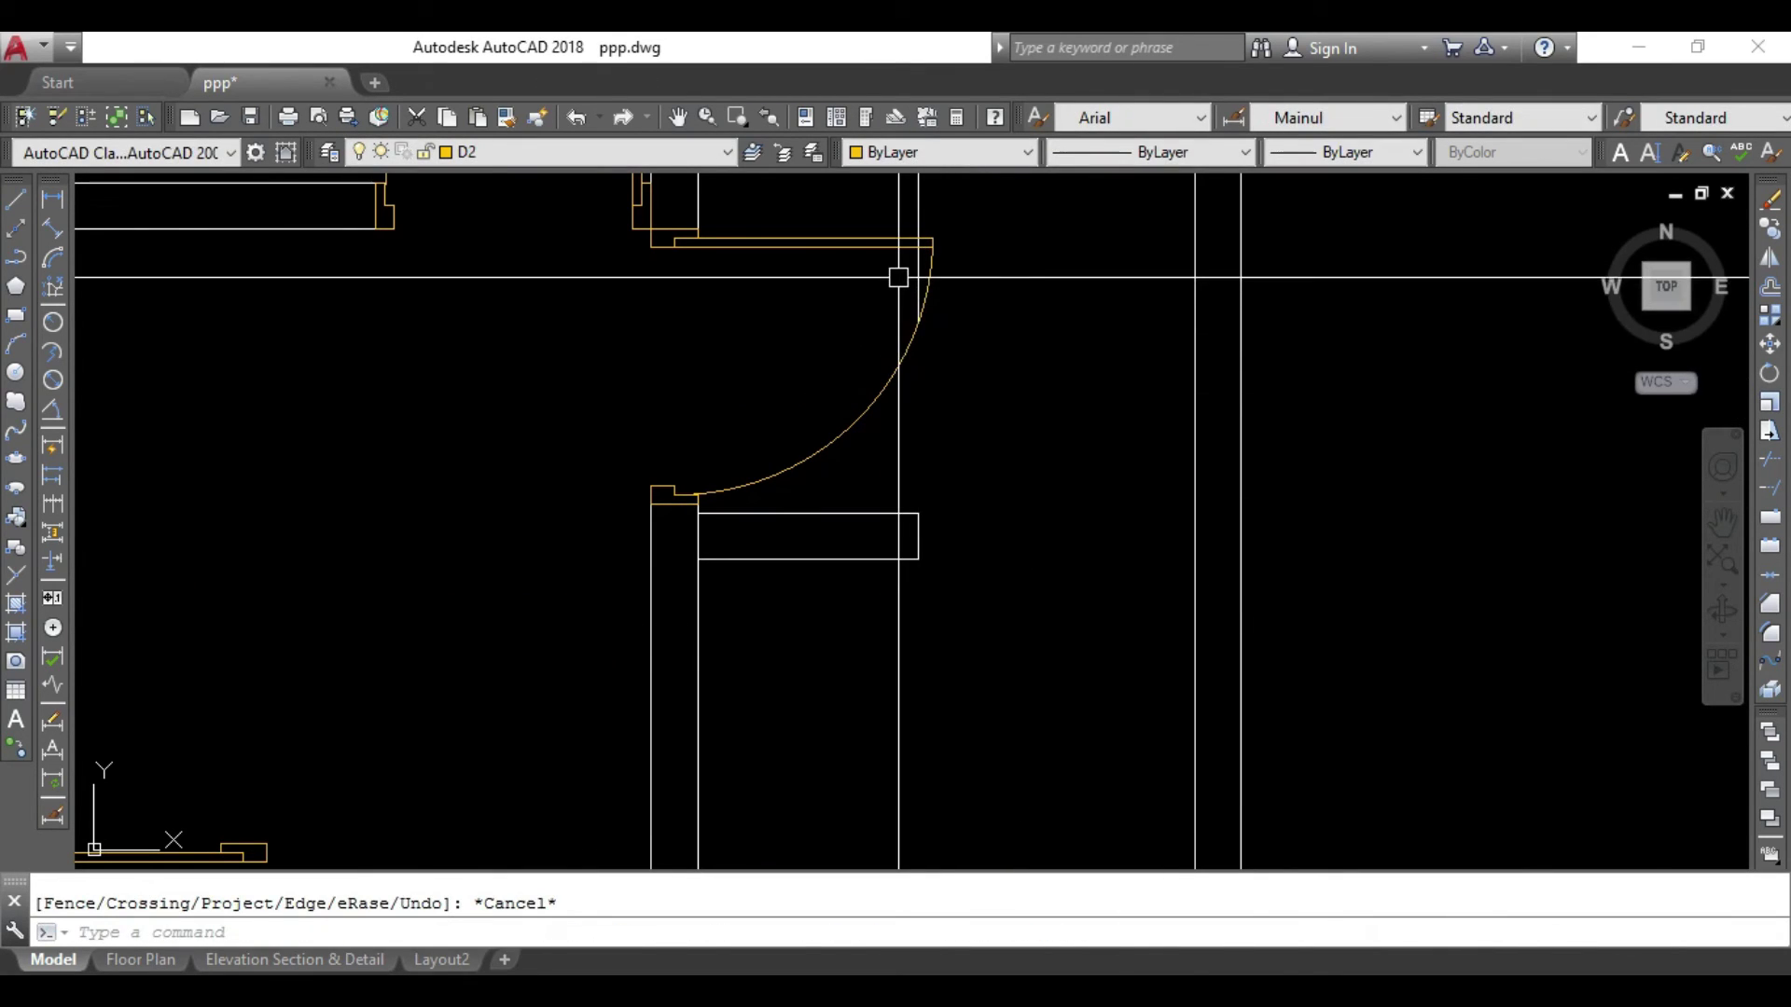
key("Delete")
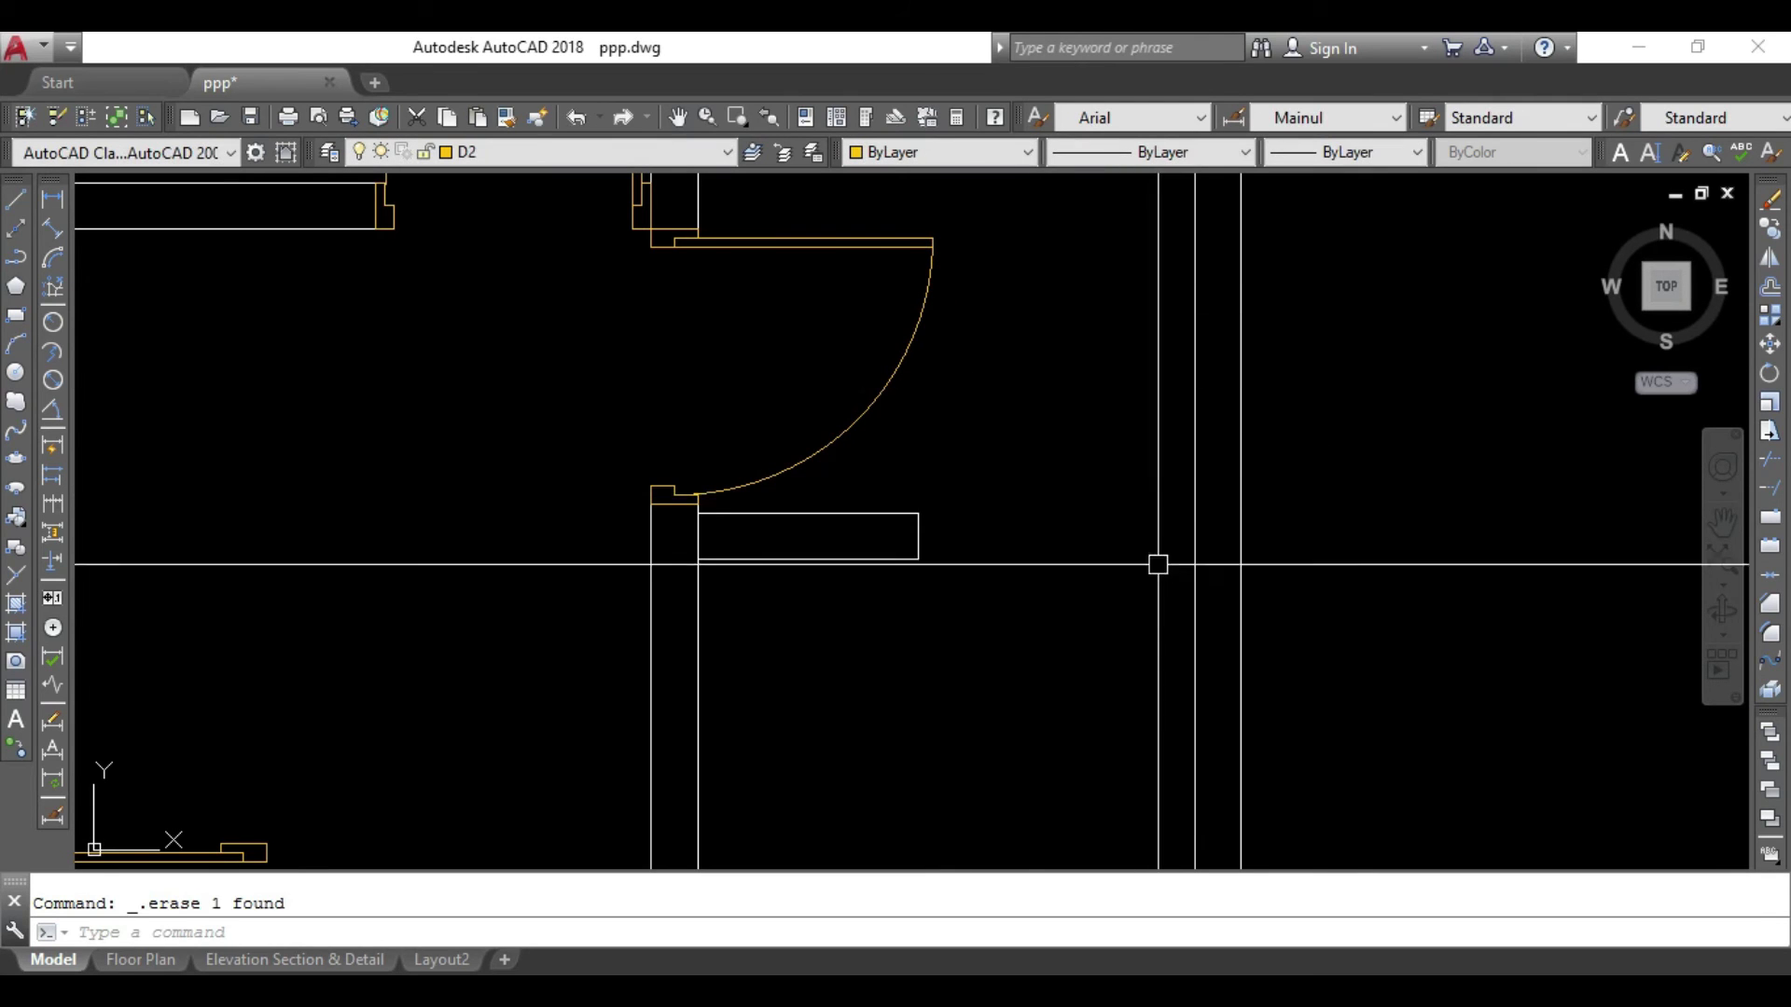
scroll(387, 771, "down", 2)
Mirror the lower door across a vertical line at its hinge, keeping the original.
middle_click_drag(388, 770, 620, 525)
left_click(609, 507)
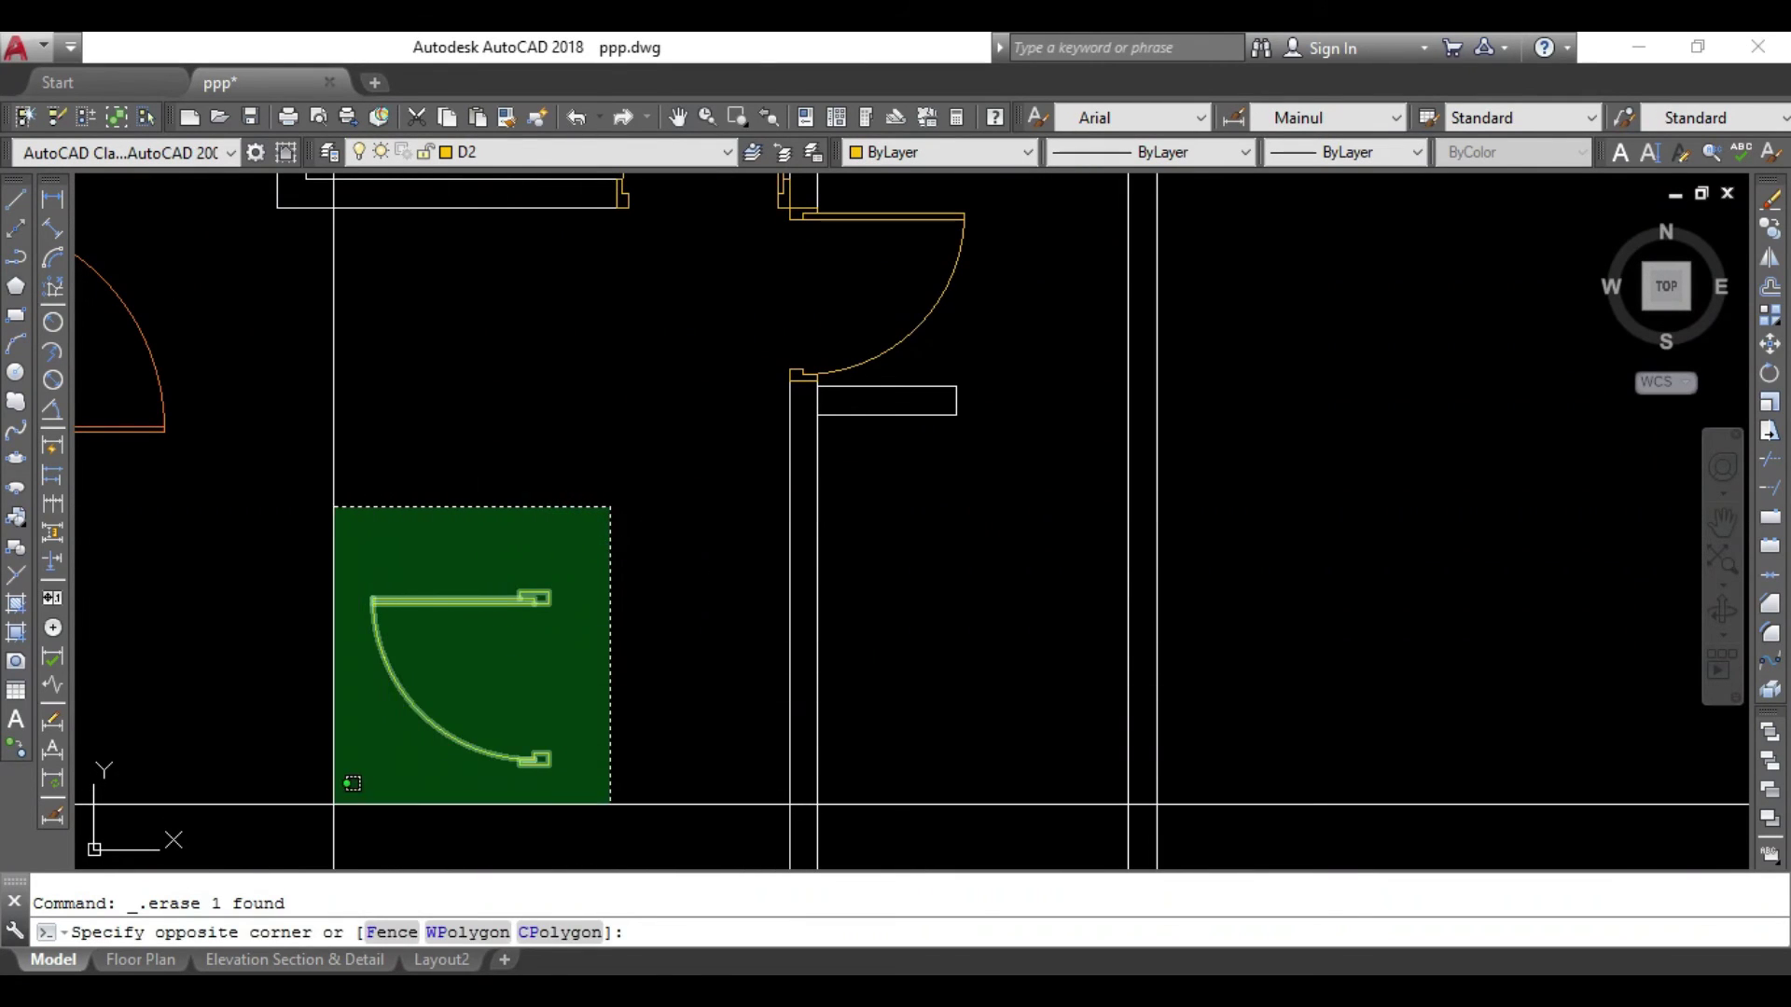
left_click(333, 800)
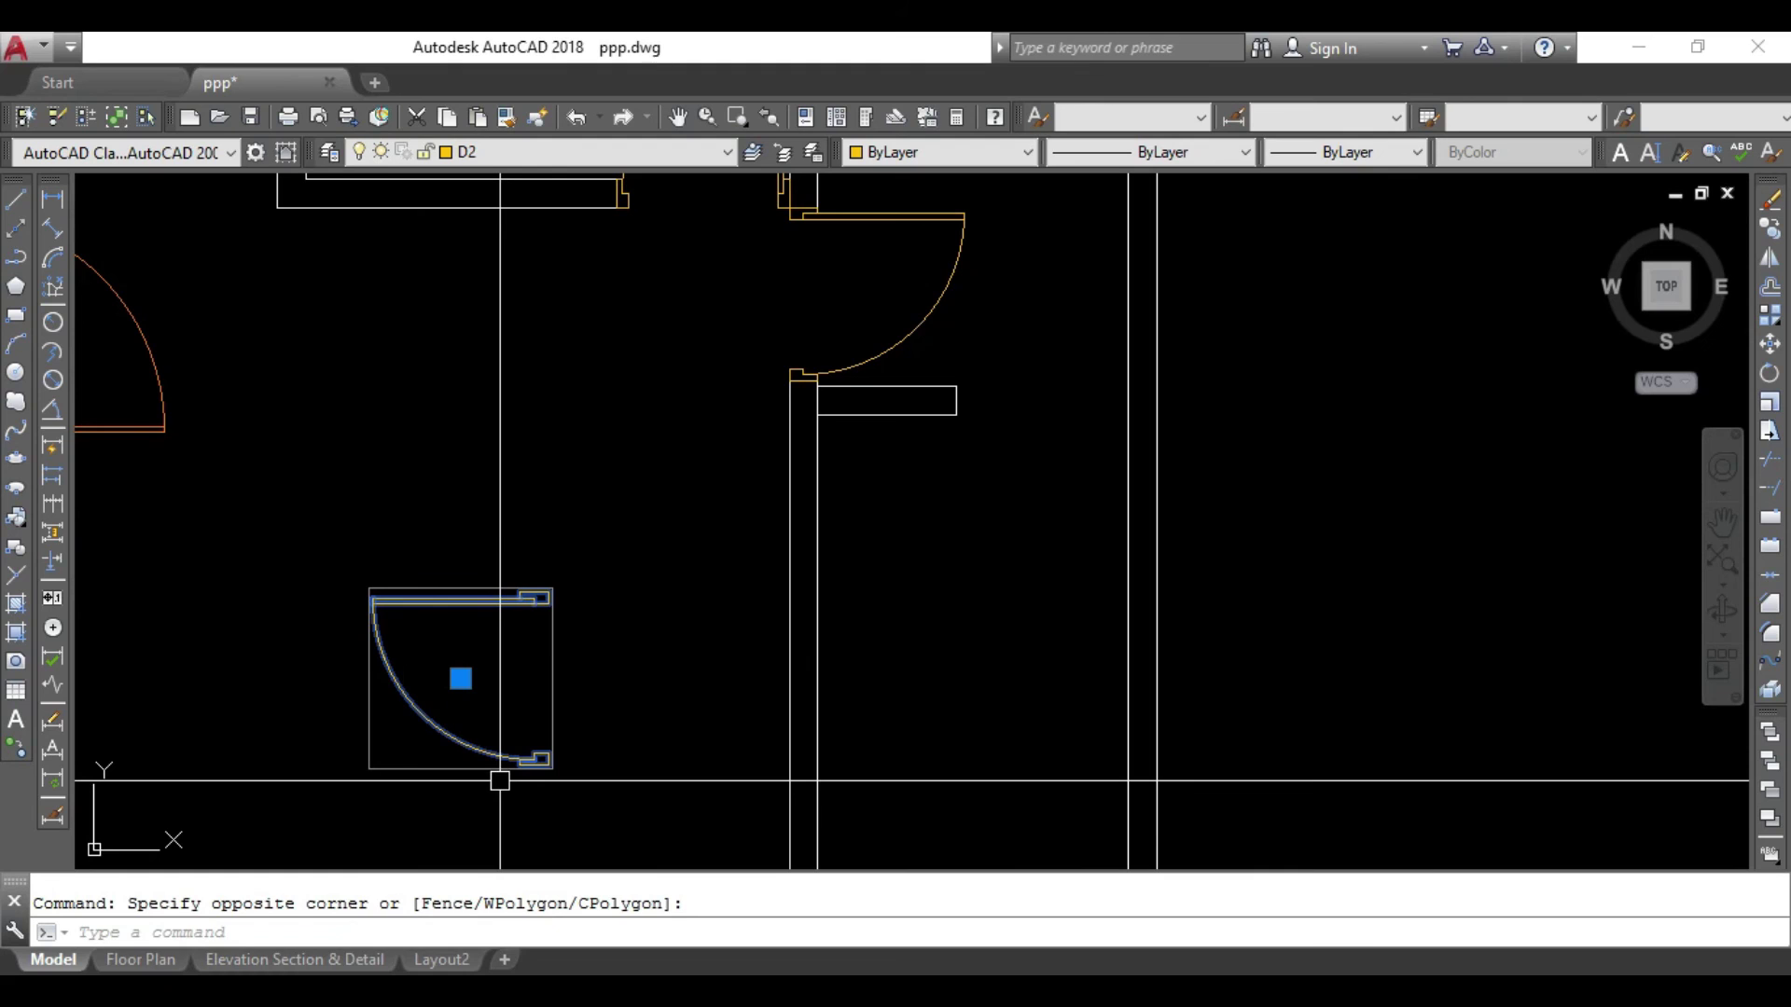
type("Ro")
key("Return")
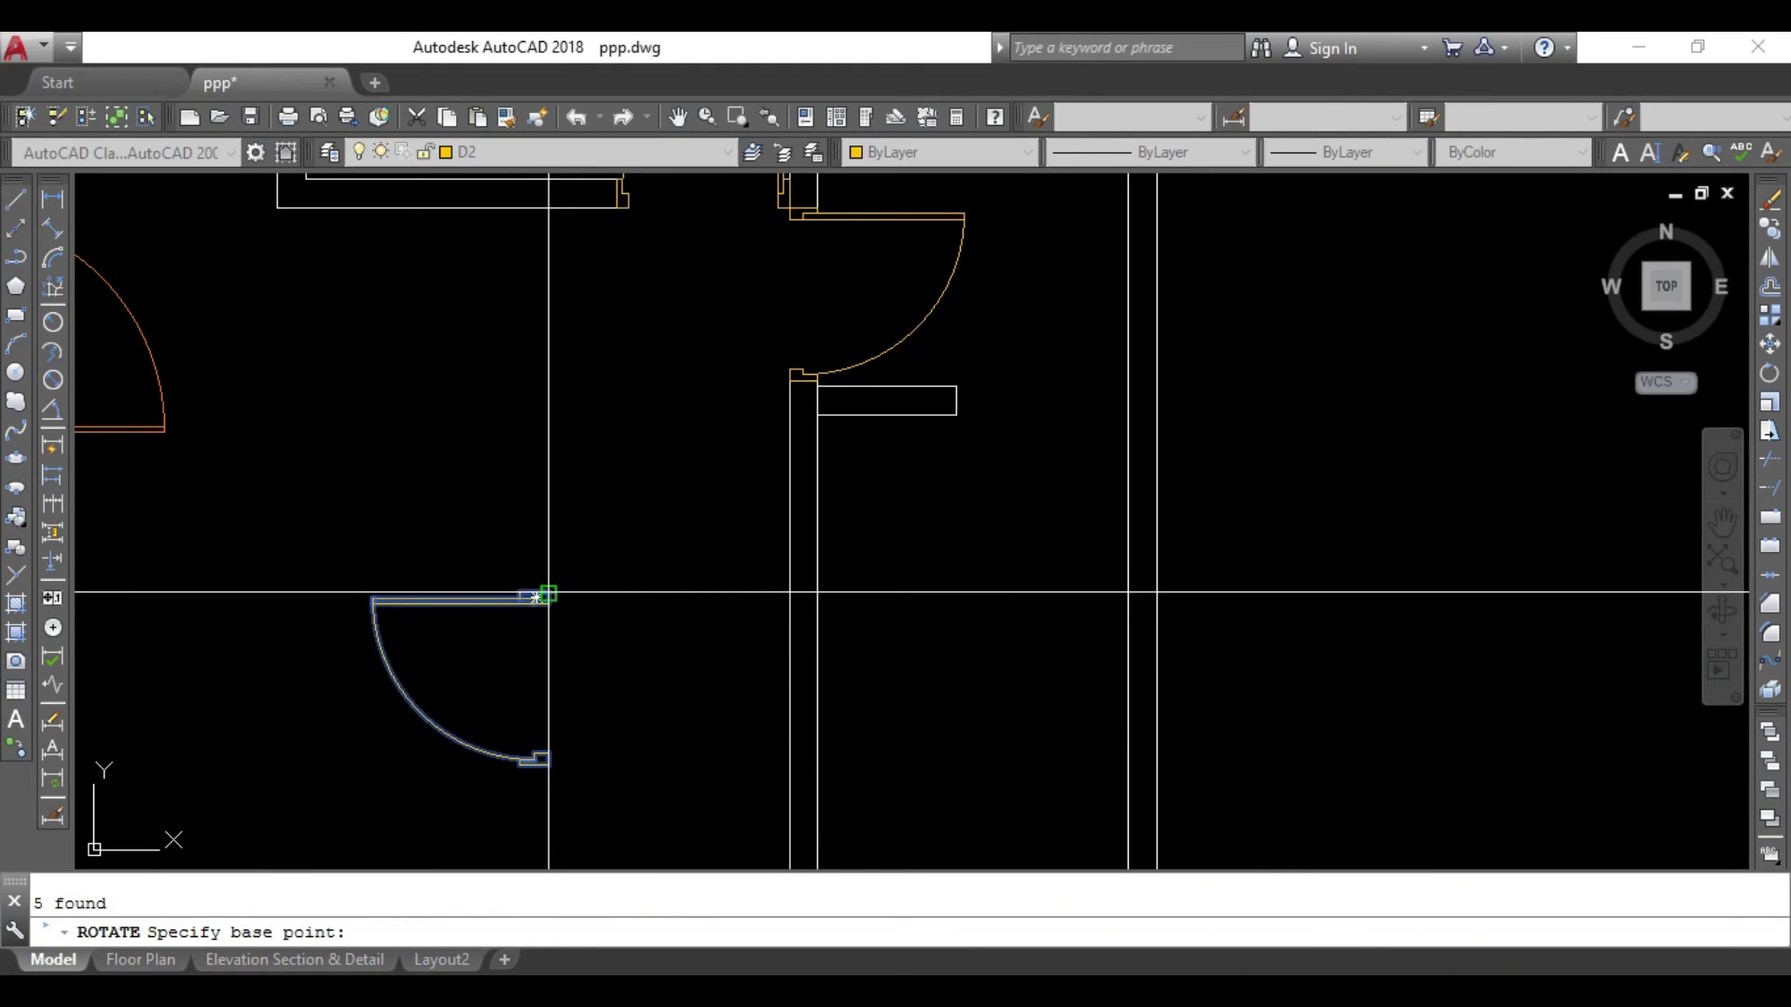
left_click(548, 593)
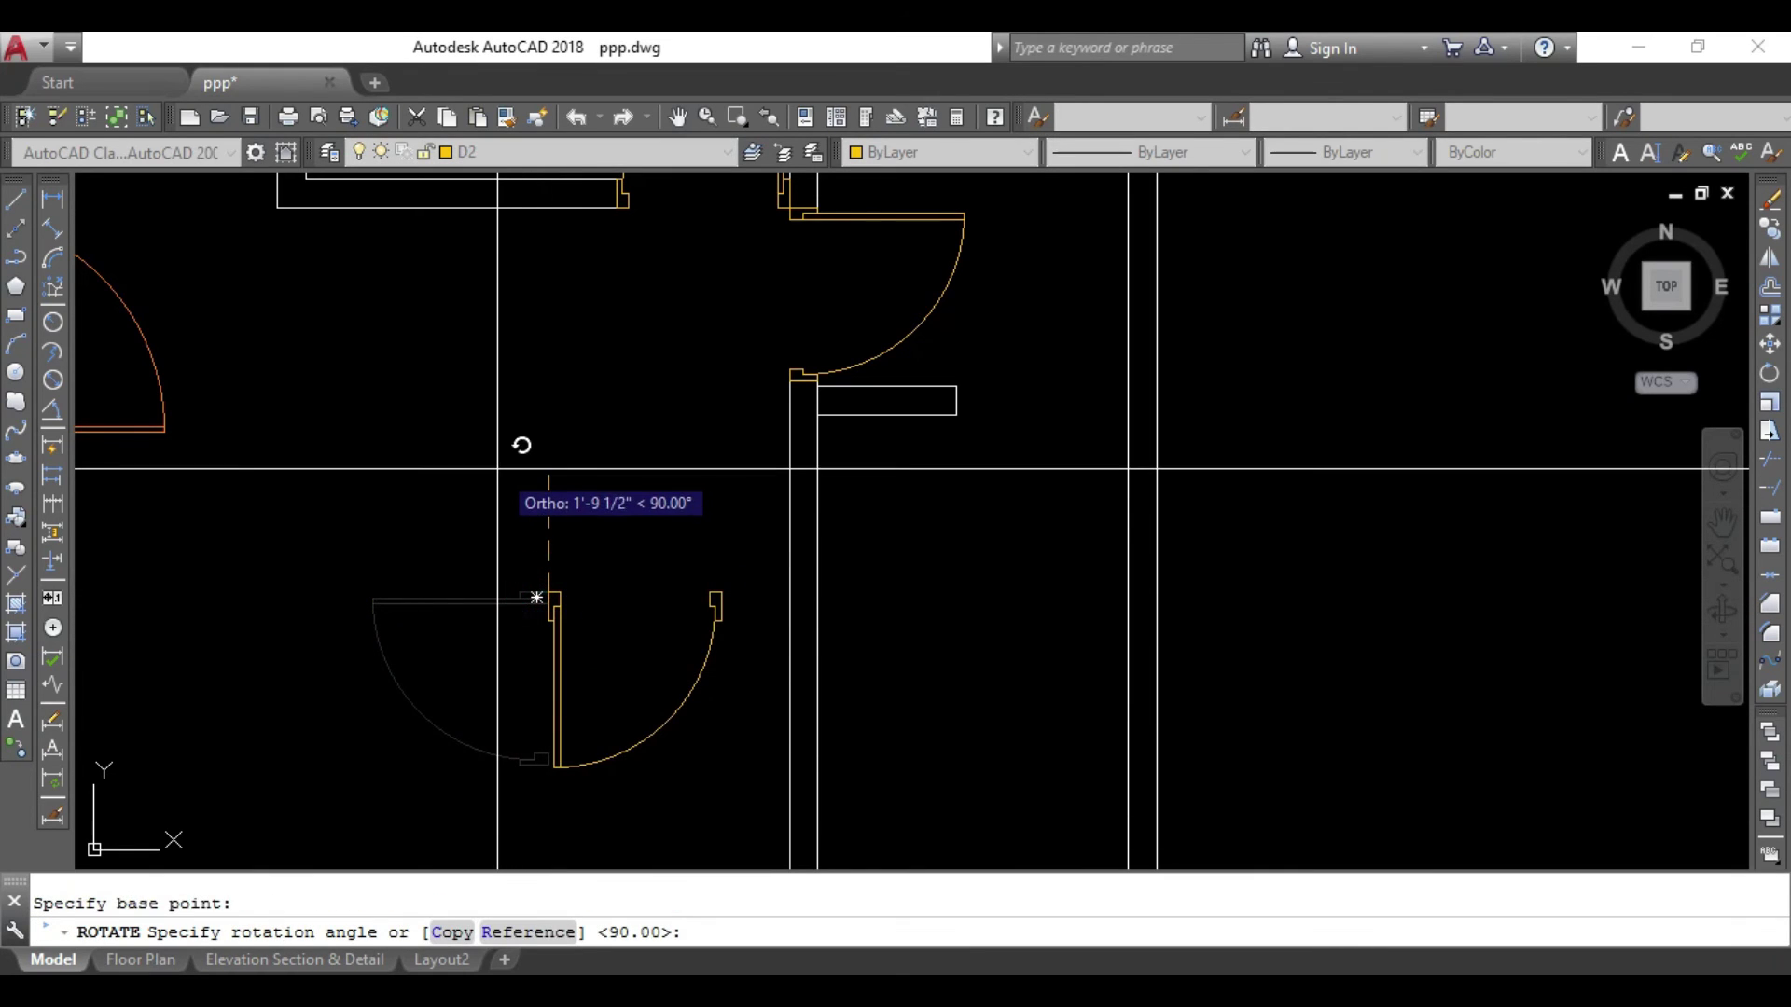
key("Escape")
left_click(738, 533)
left_click(459, 812)
type("mi")
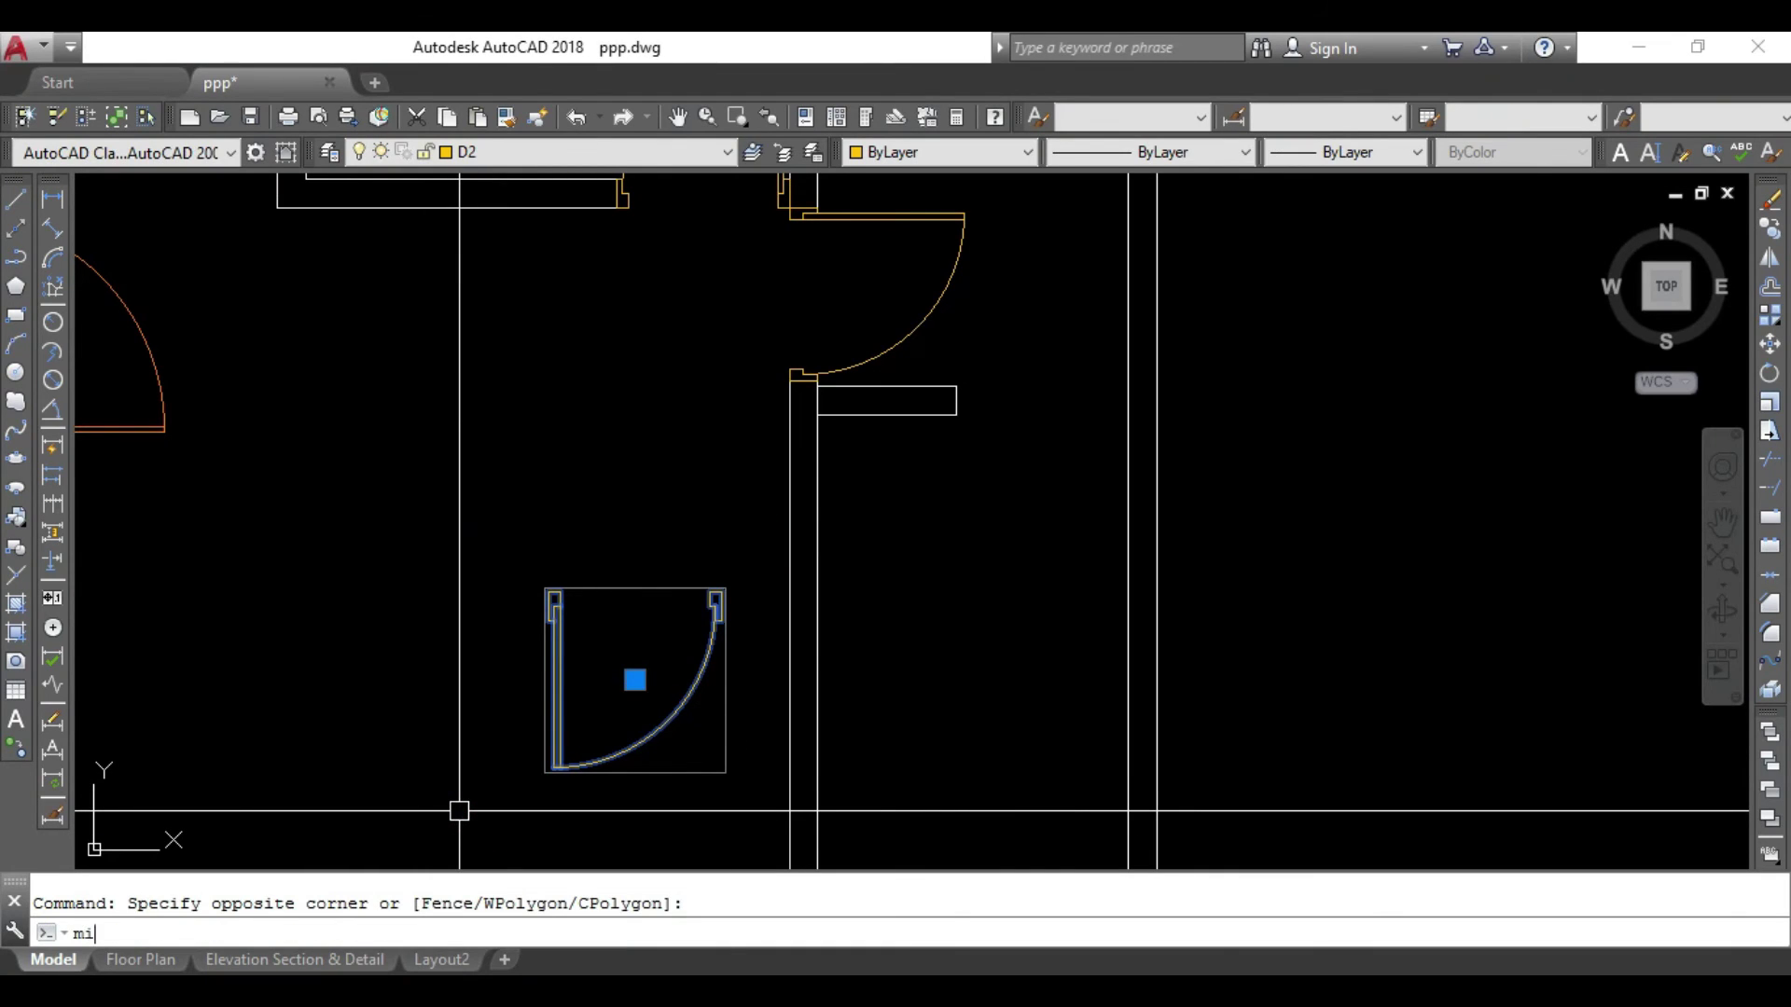
key("Return")
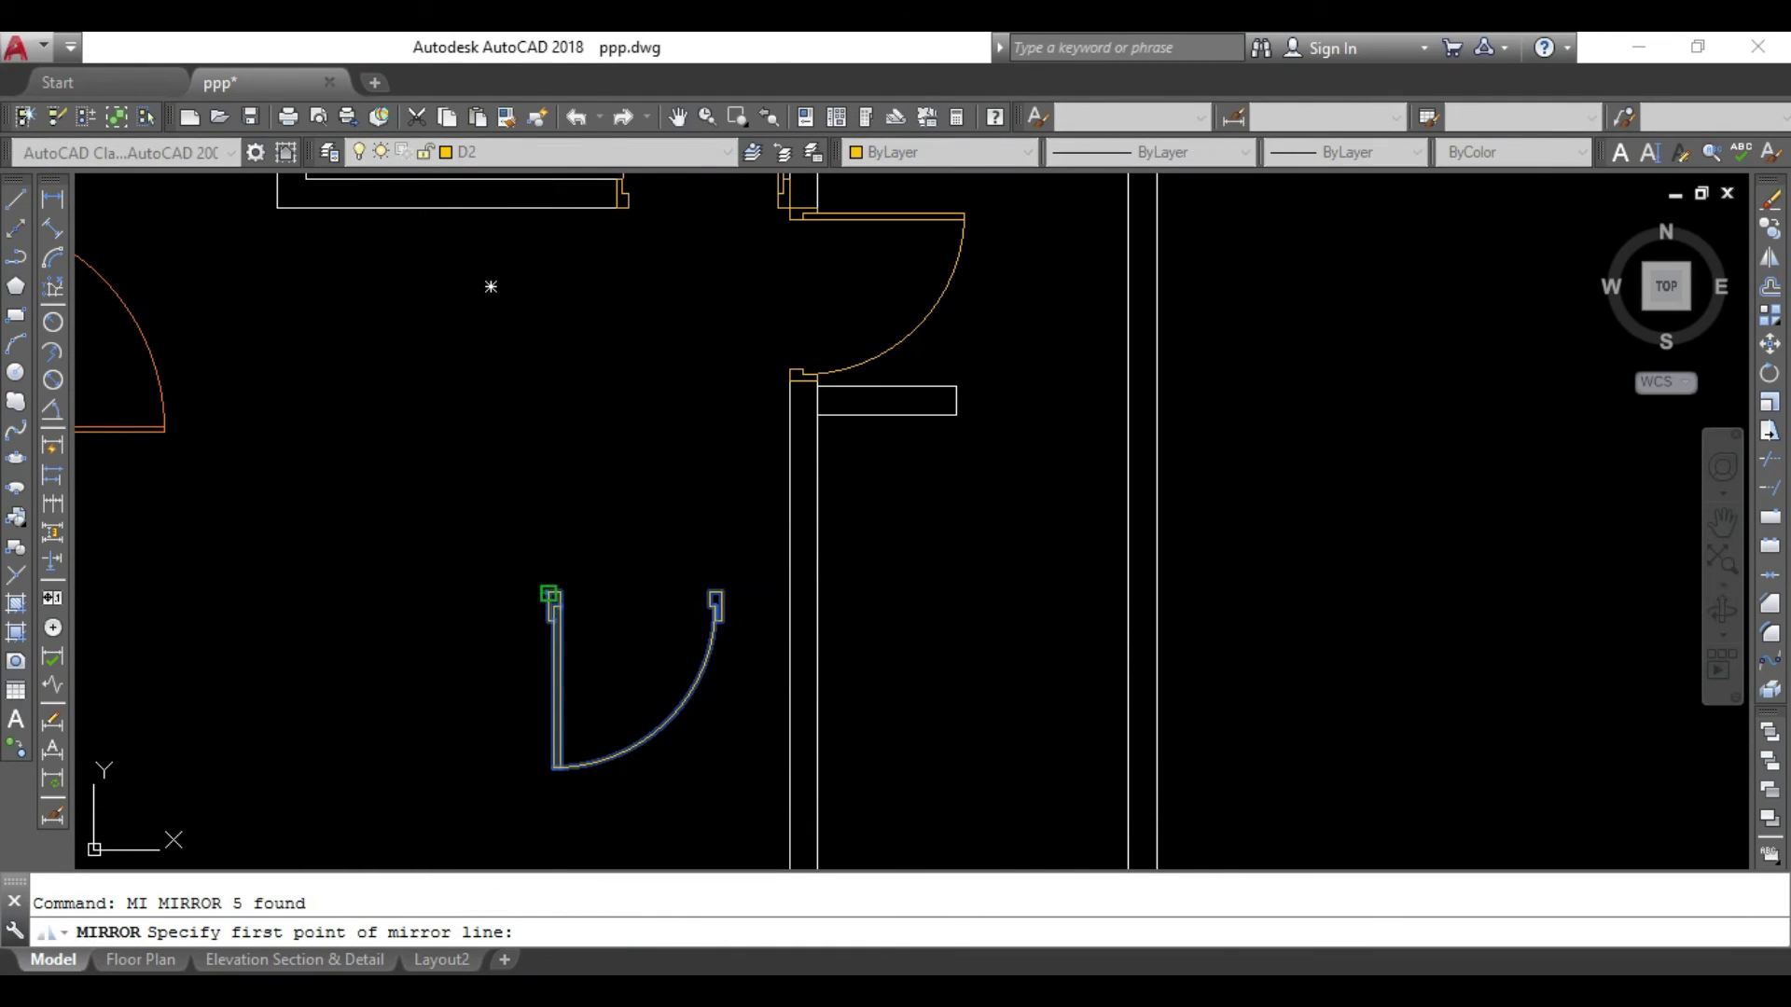
left_click(548, 593)
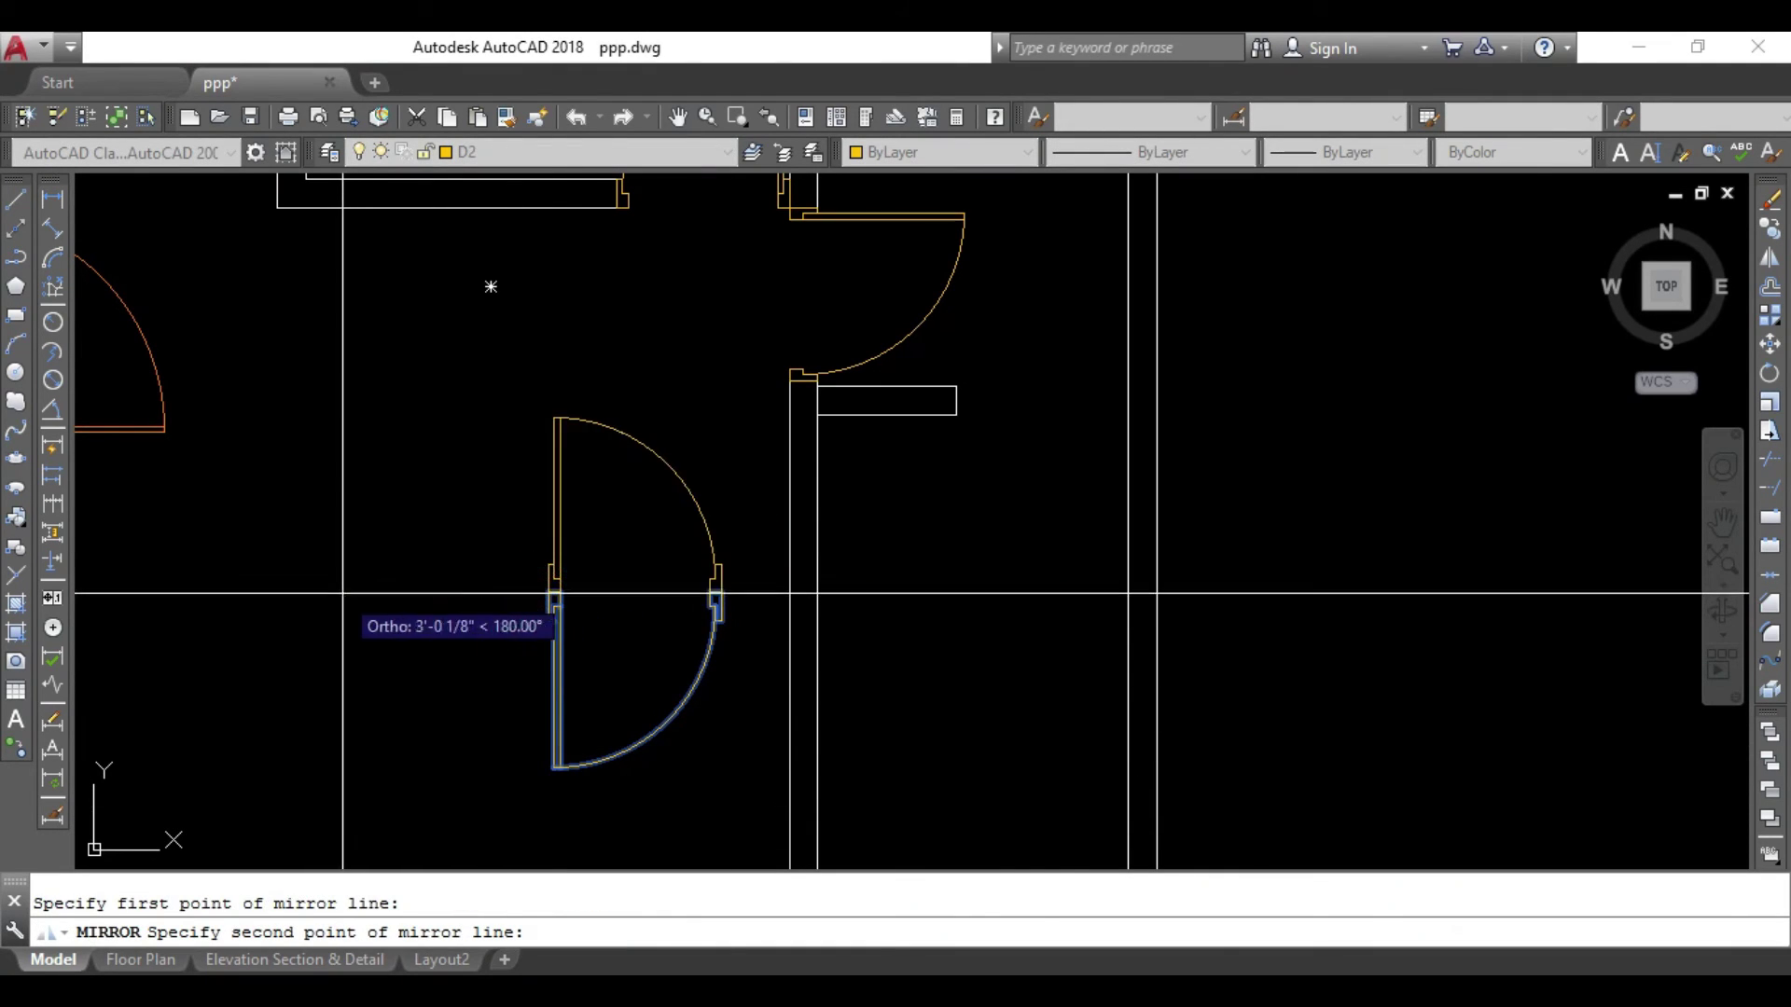
left_click(581, 814)
key("Return")
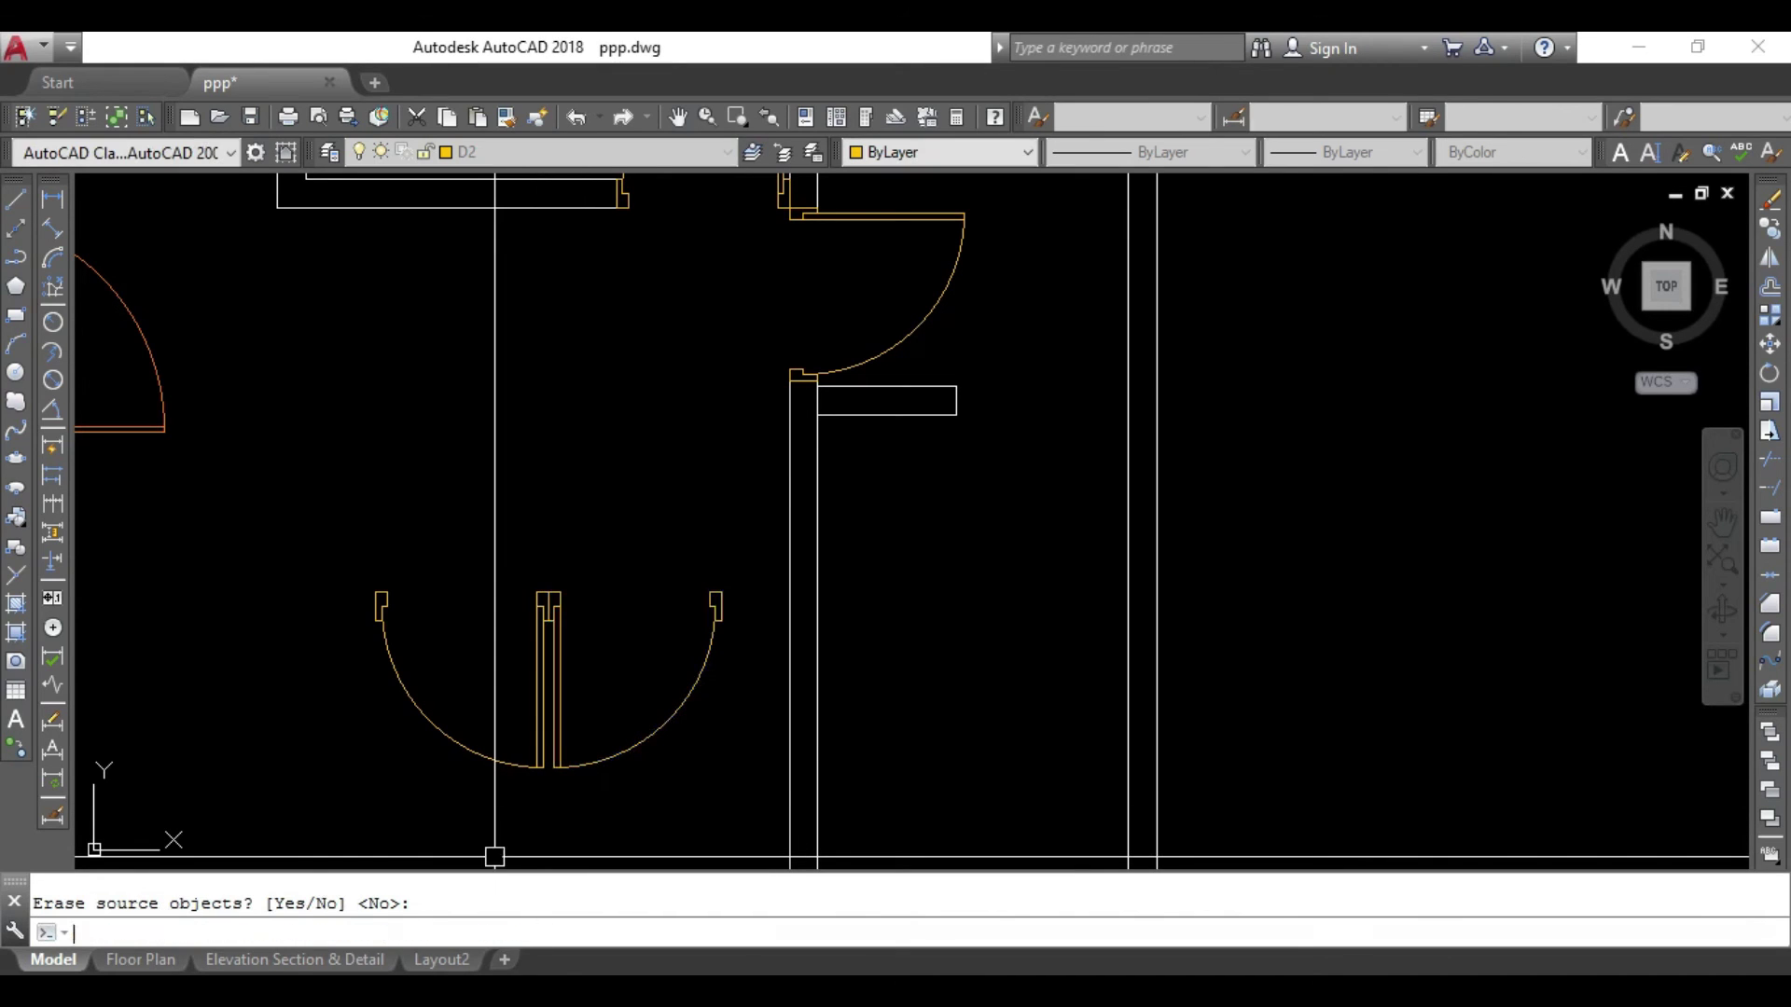
Move the mirrored door into the 2.5' opening beside the partition.
left_click(509, 752)
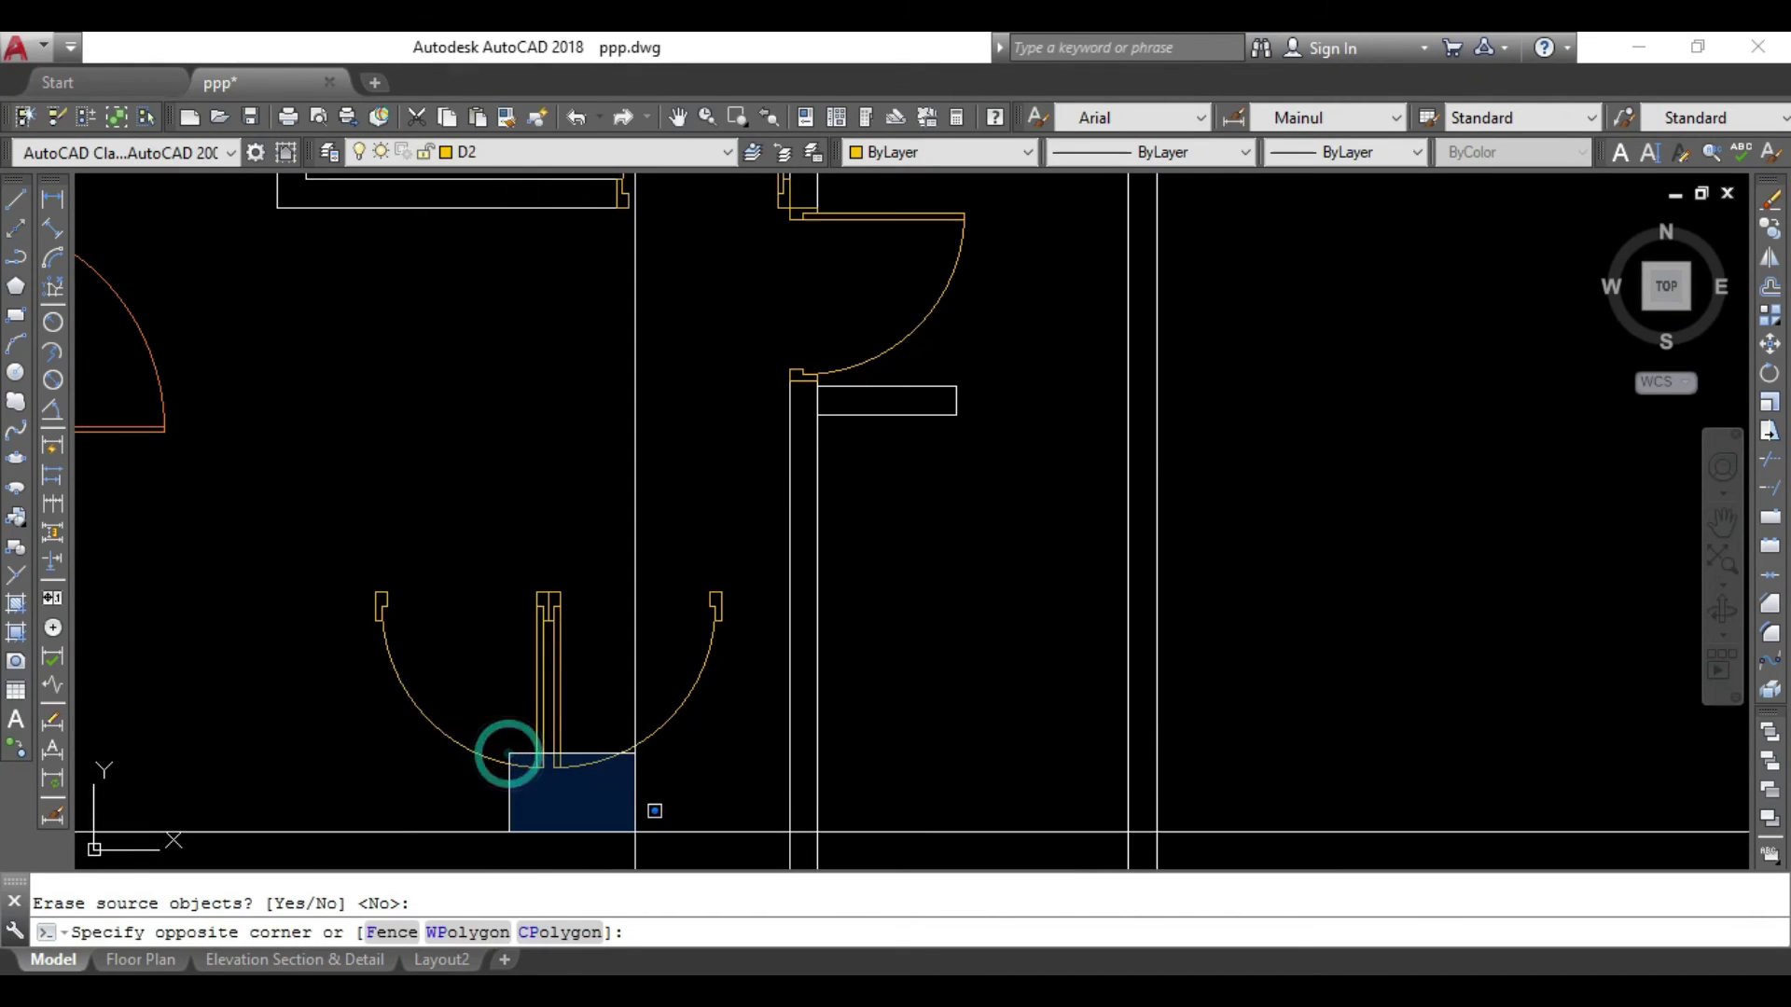
left_click(401, 804)
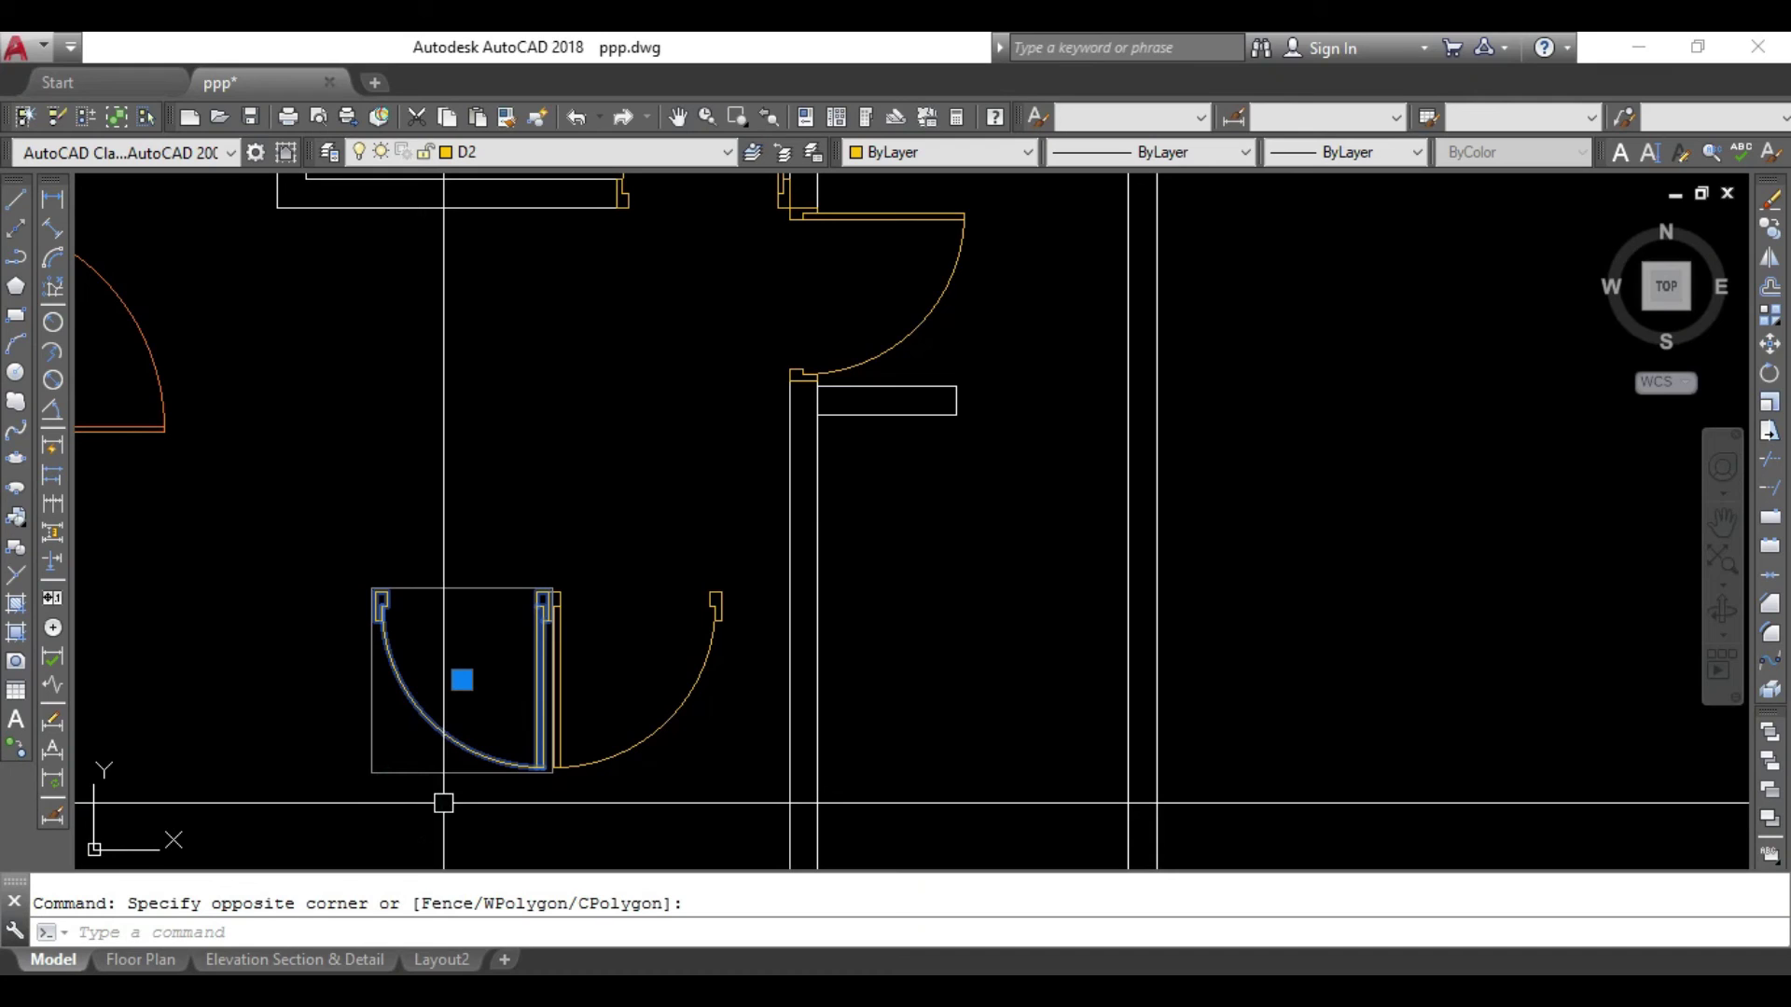
type("m")
key("Return")
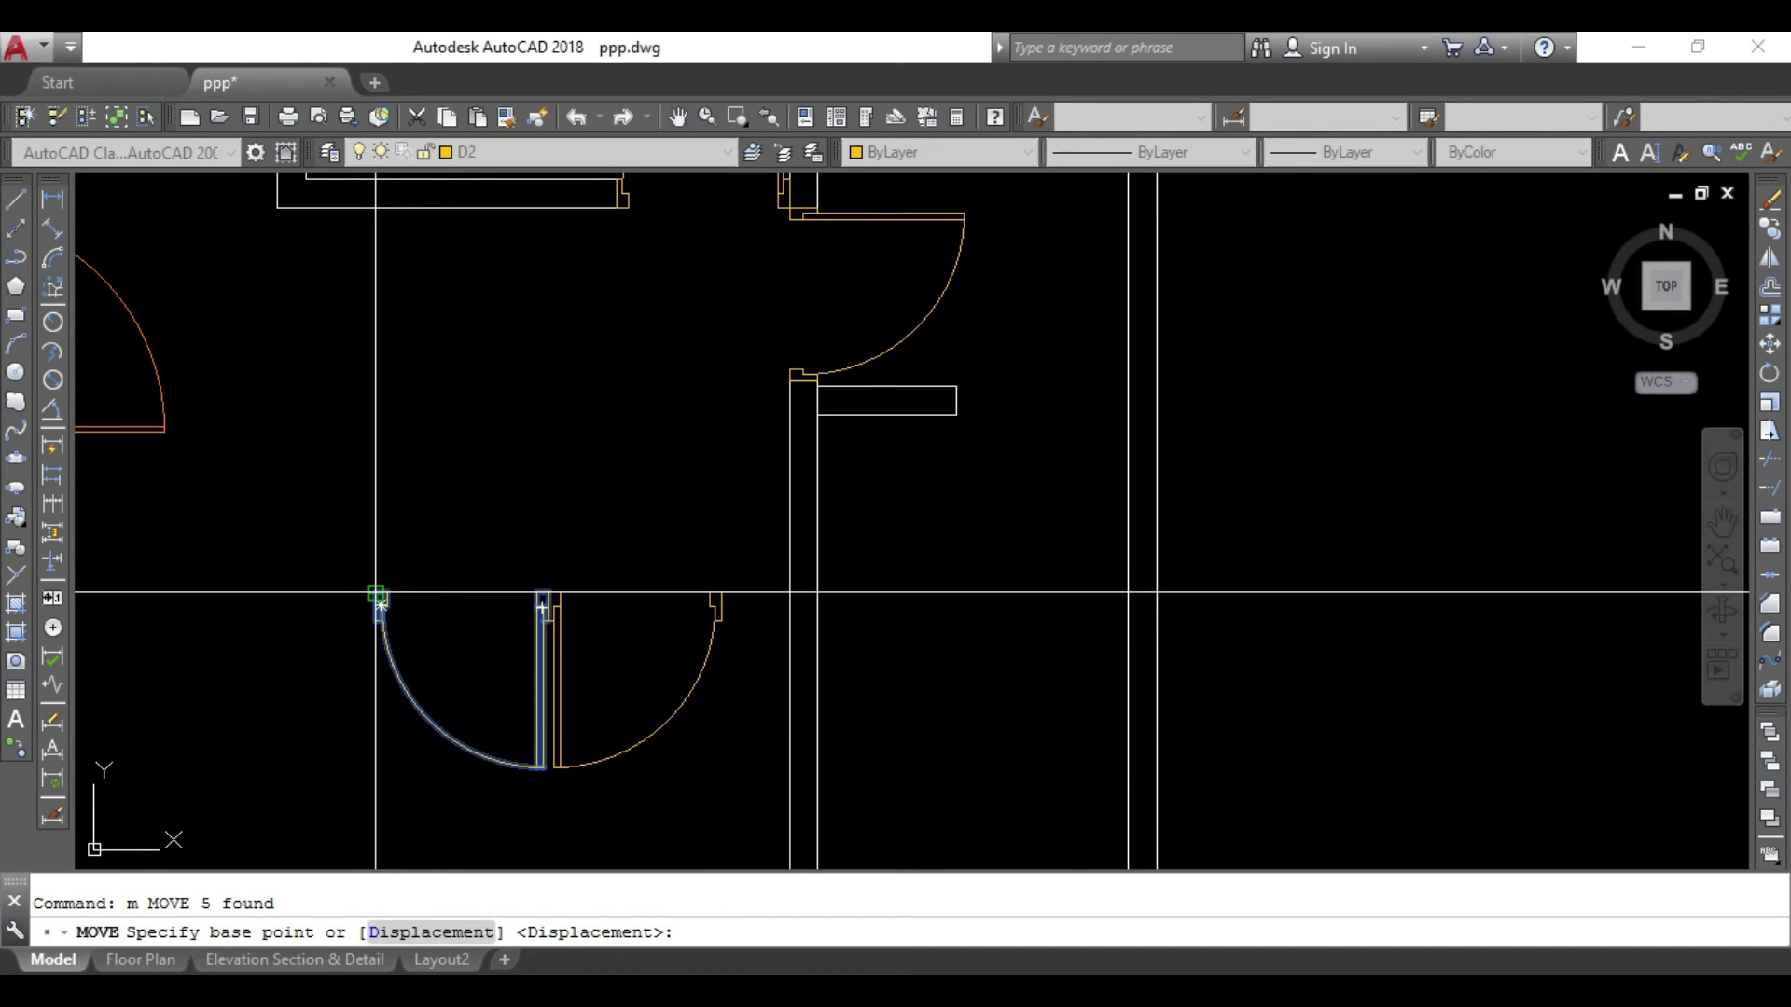
left_click(375, 594)
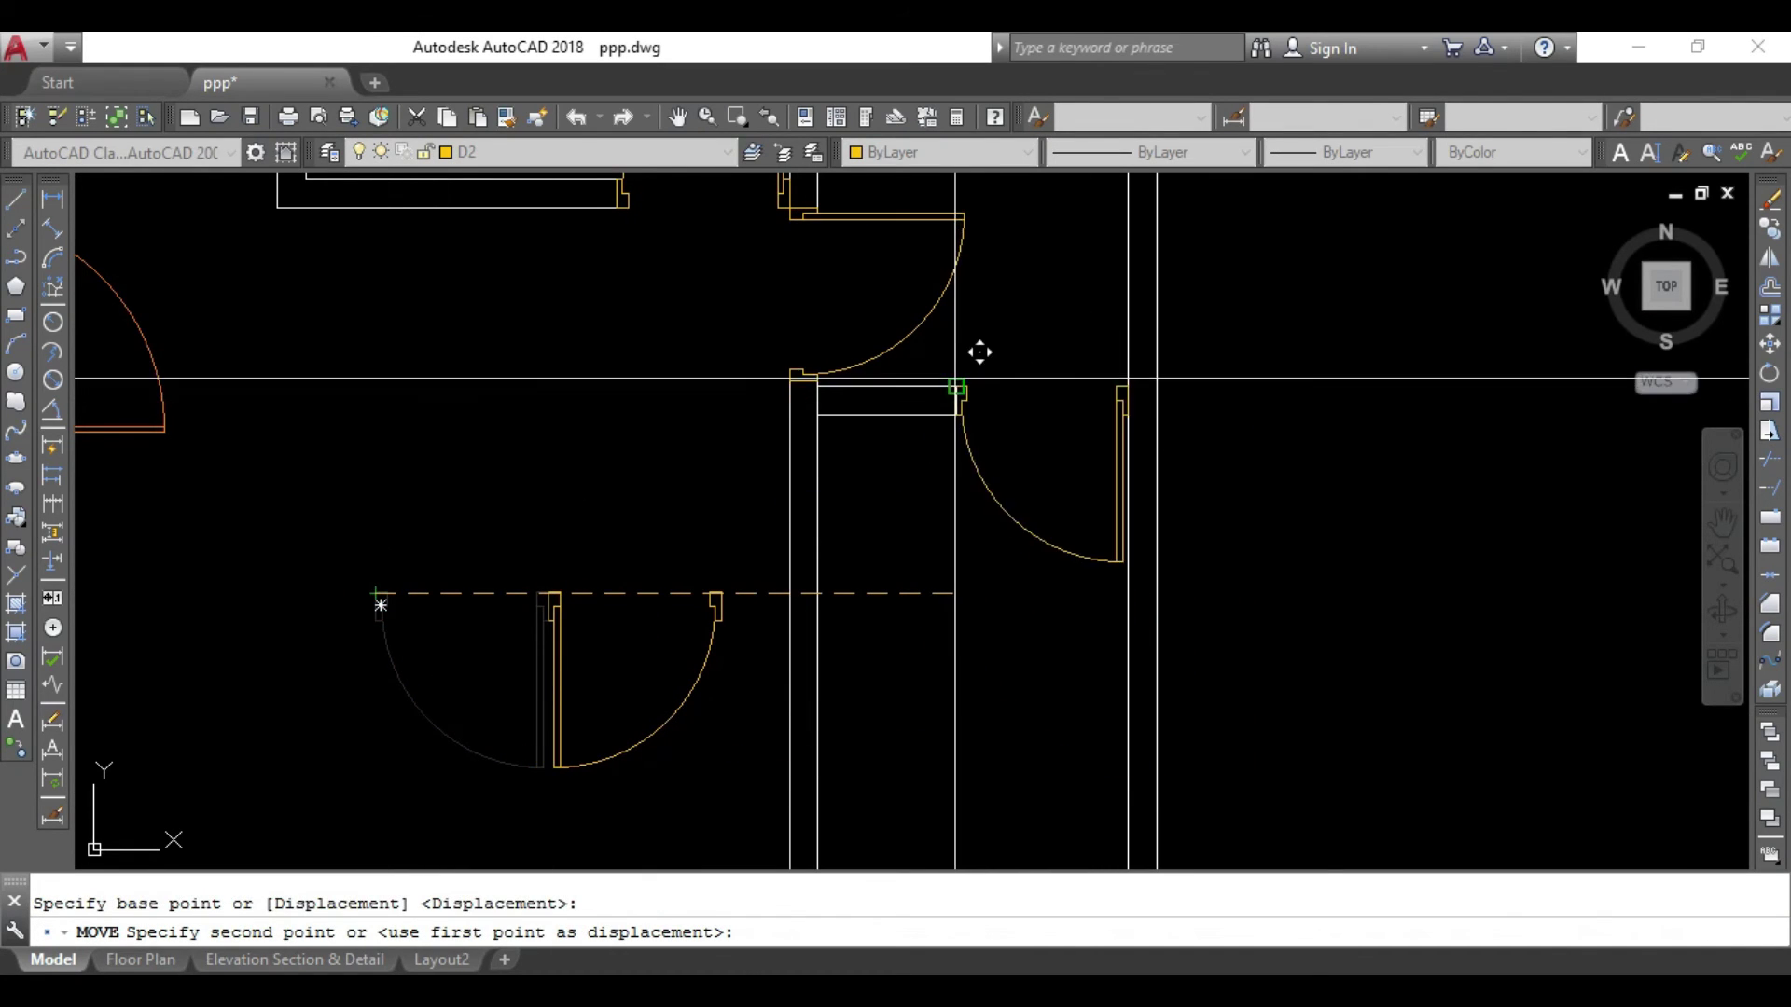
left_click(953, 379)
Copy another door by its corner to the upper doorway.
scroll(946, 461, "down", 3)
scroll(904, 543, "down", 2)
scroll(820, 663, "down", 2)
middle_click_drag(703, 672, 748, 687)
scroll(868, 595, "up", 4)
left_click(890, 571)
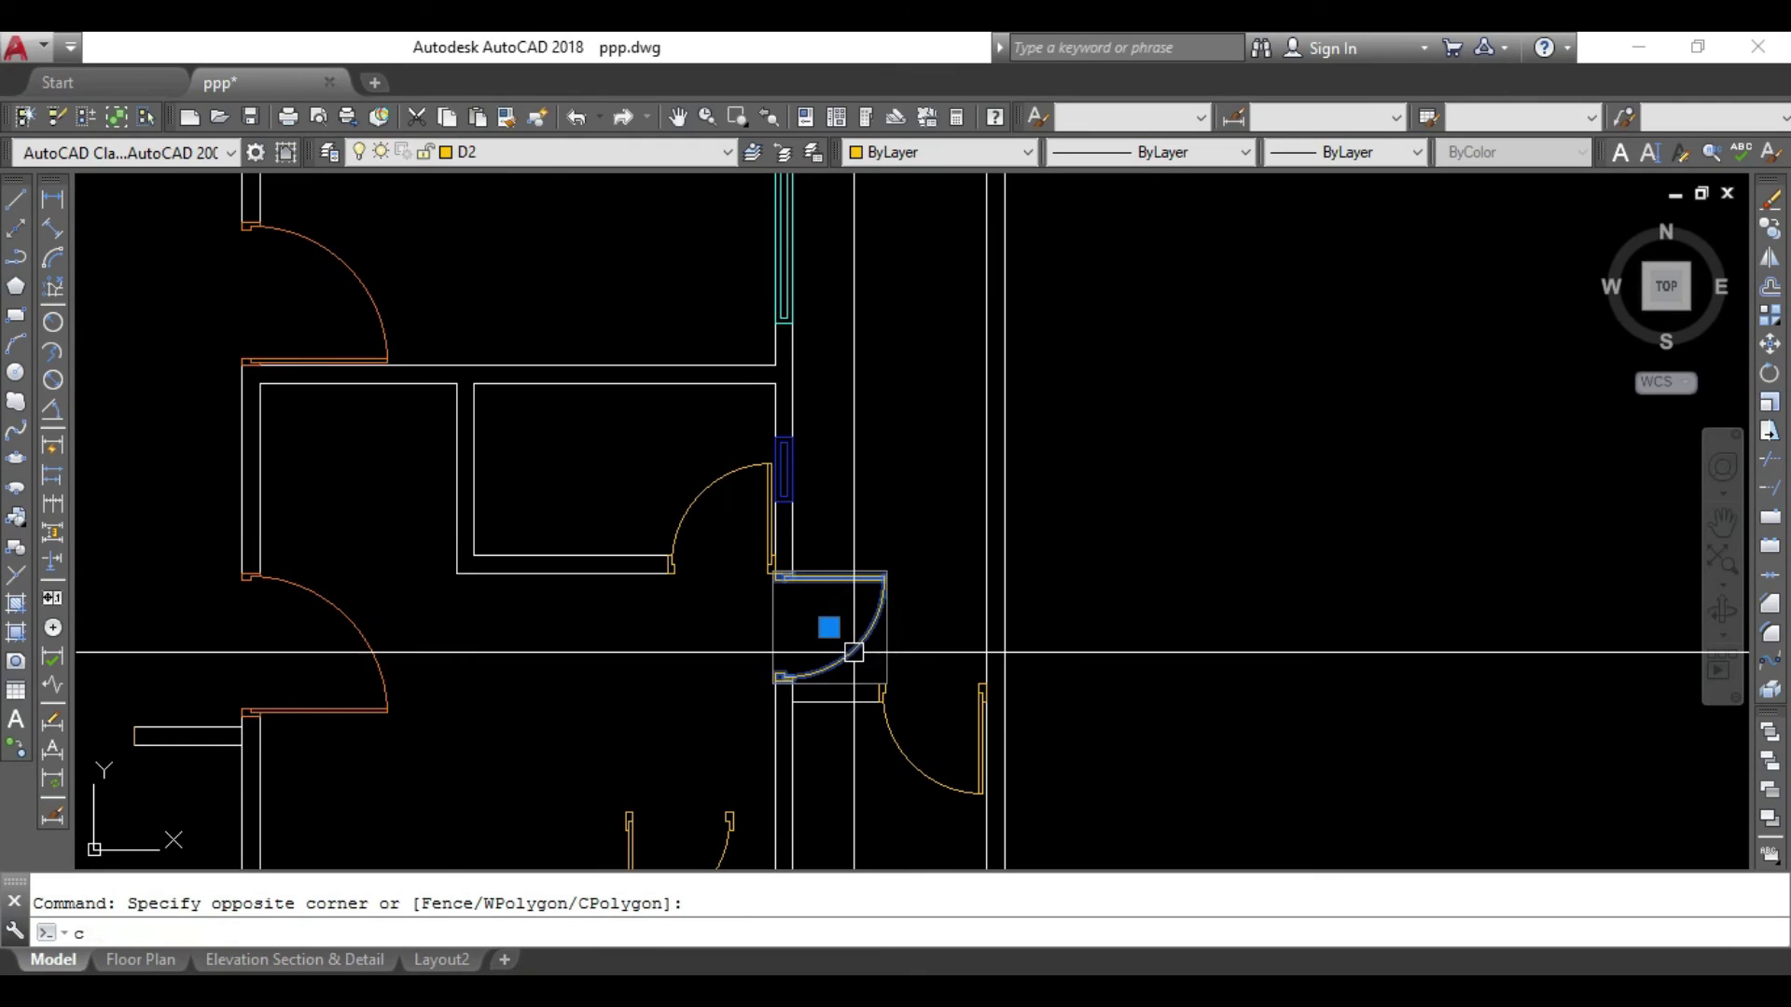
key("Return")
scroll(784, 684, "up", 2)
scroll(784, 684, "up", 2)
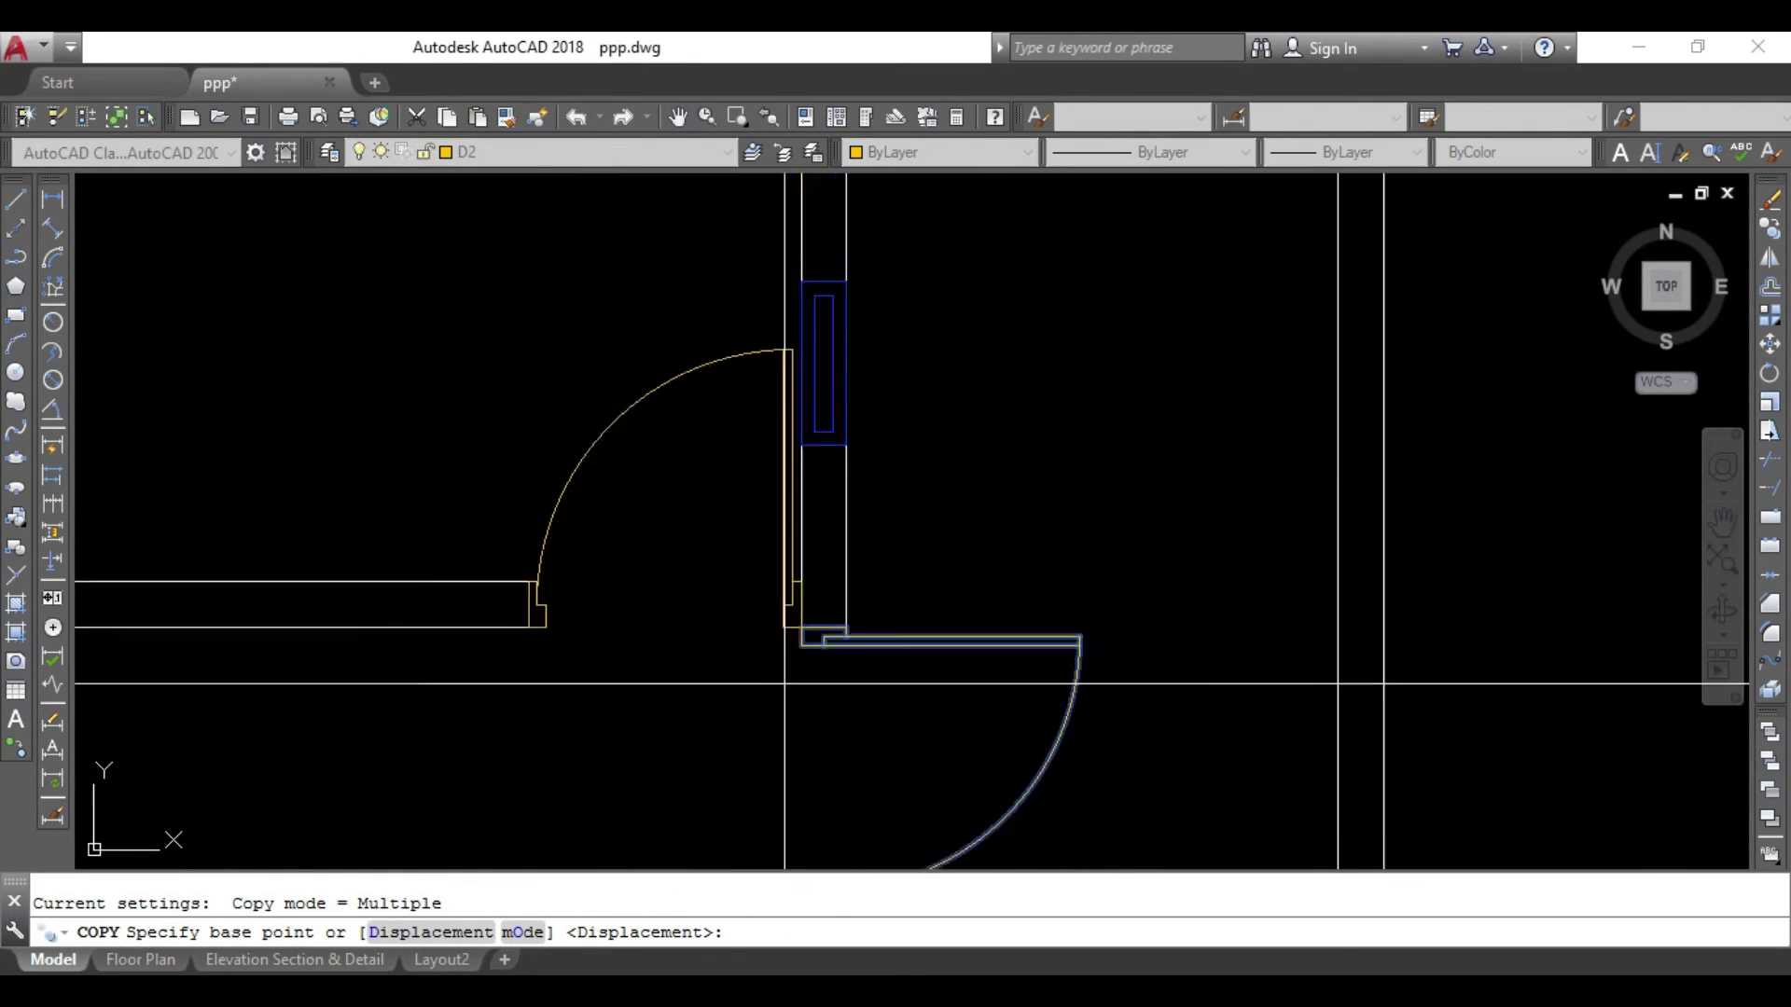
scroll(784, 684, "down", 1)
left_click(820, 619)
scroll(806, 448, "down", 3)
scroll(806, 449, "up", 1)
scroll(844, 466, "up", 2)
scroll(821, 560, "up", 2)
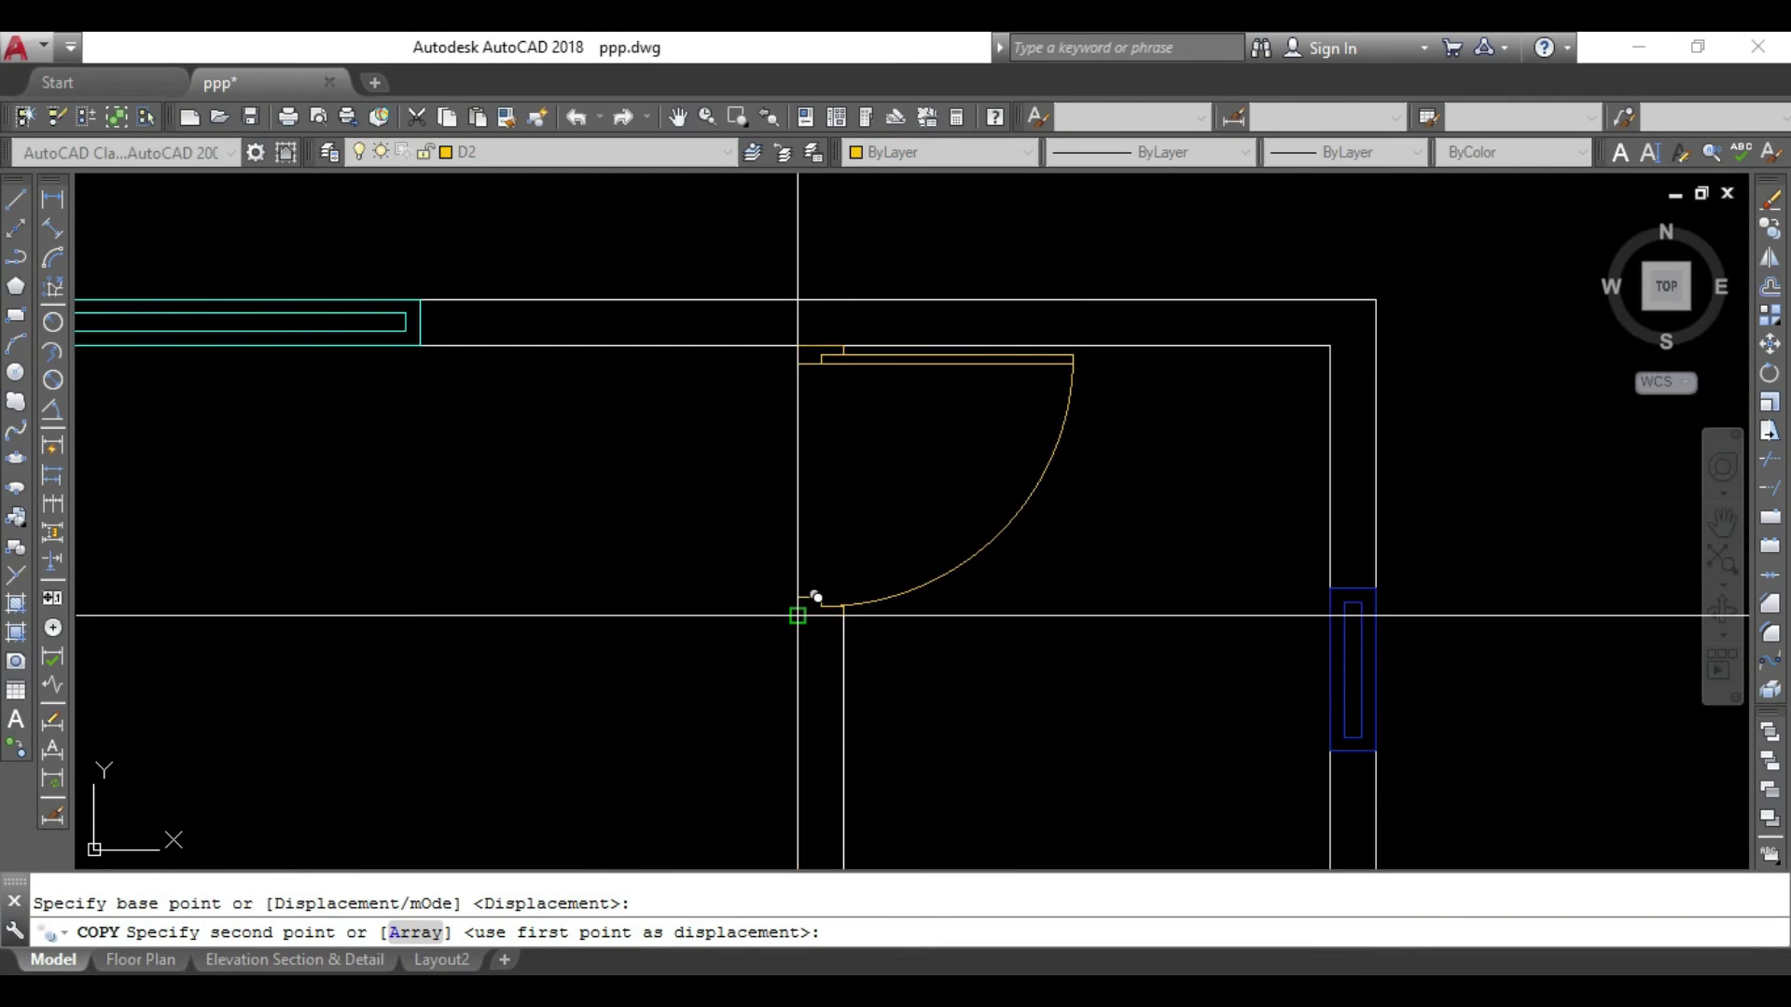
left_click(816, 597)
scroll(816, 597, "down", 2)
scroll(620, 700, "down", 2)
key("Escape")
Select the door, pan to the upper-right door, then clear the selection.
middle_click_drag(1161, 401, 1111, 337)
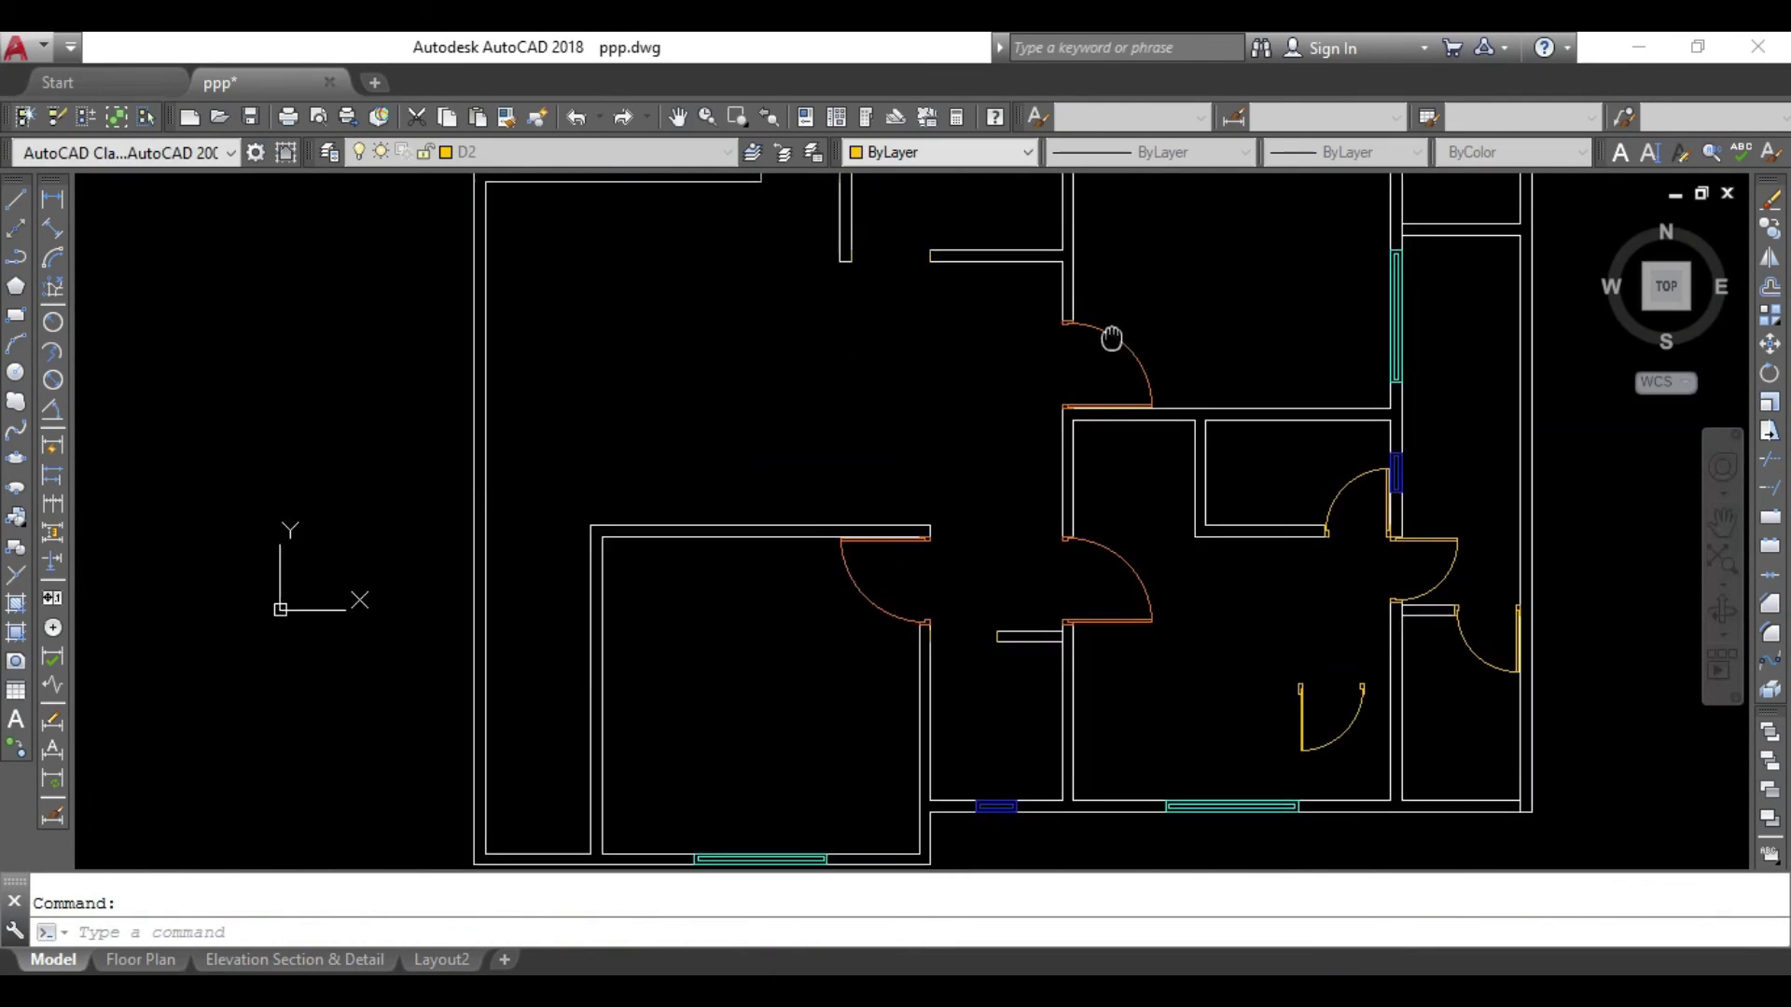
middle_click_drag(991, 579, 790, 556)
left_click(1170, 634)
left_click(1074, 706)
mouse_move(1058, 739)
middle_mouse_down()
mouse_move(971, 680)
mouse_move(908, 696)
middle_mouse_up()
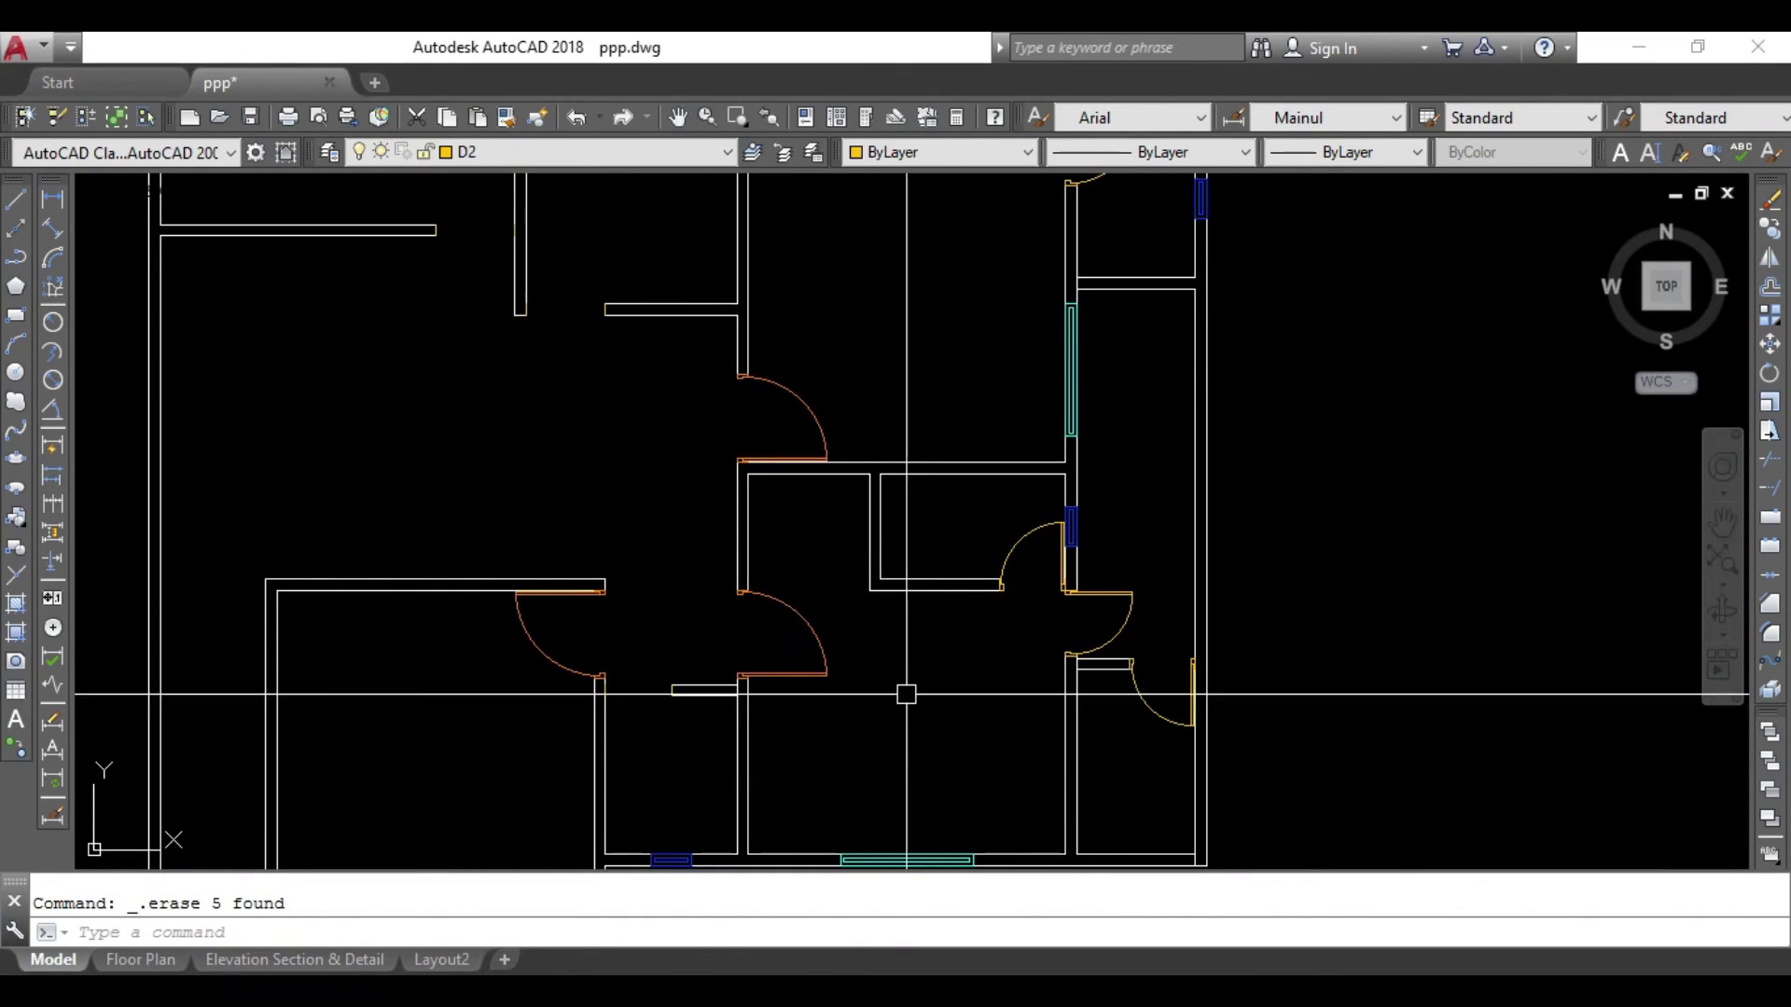
middle_click_drag(887, 423, 836, 501)
scroll(744, 639, "down", 2)
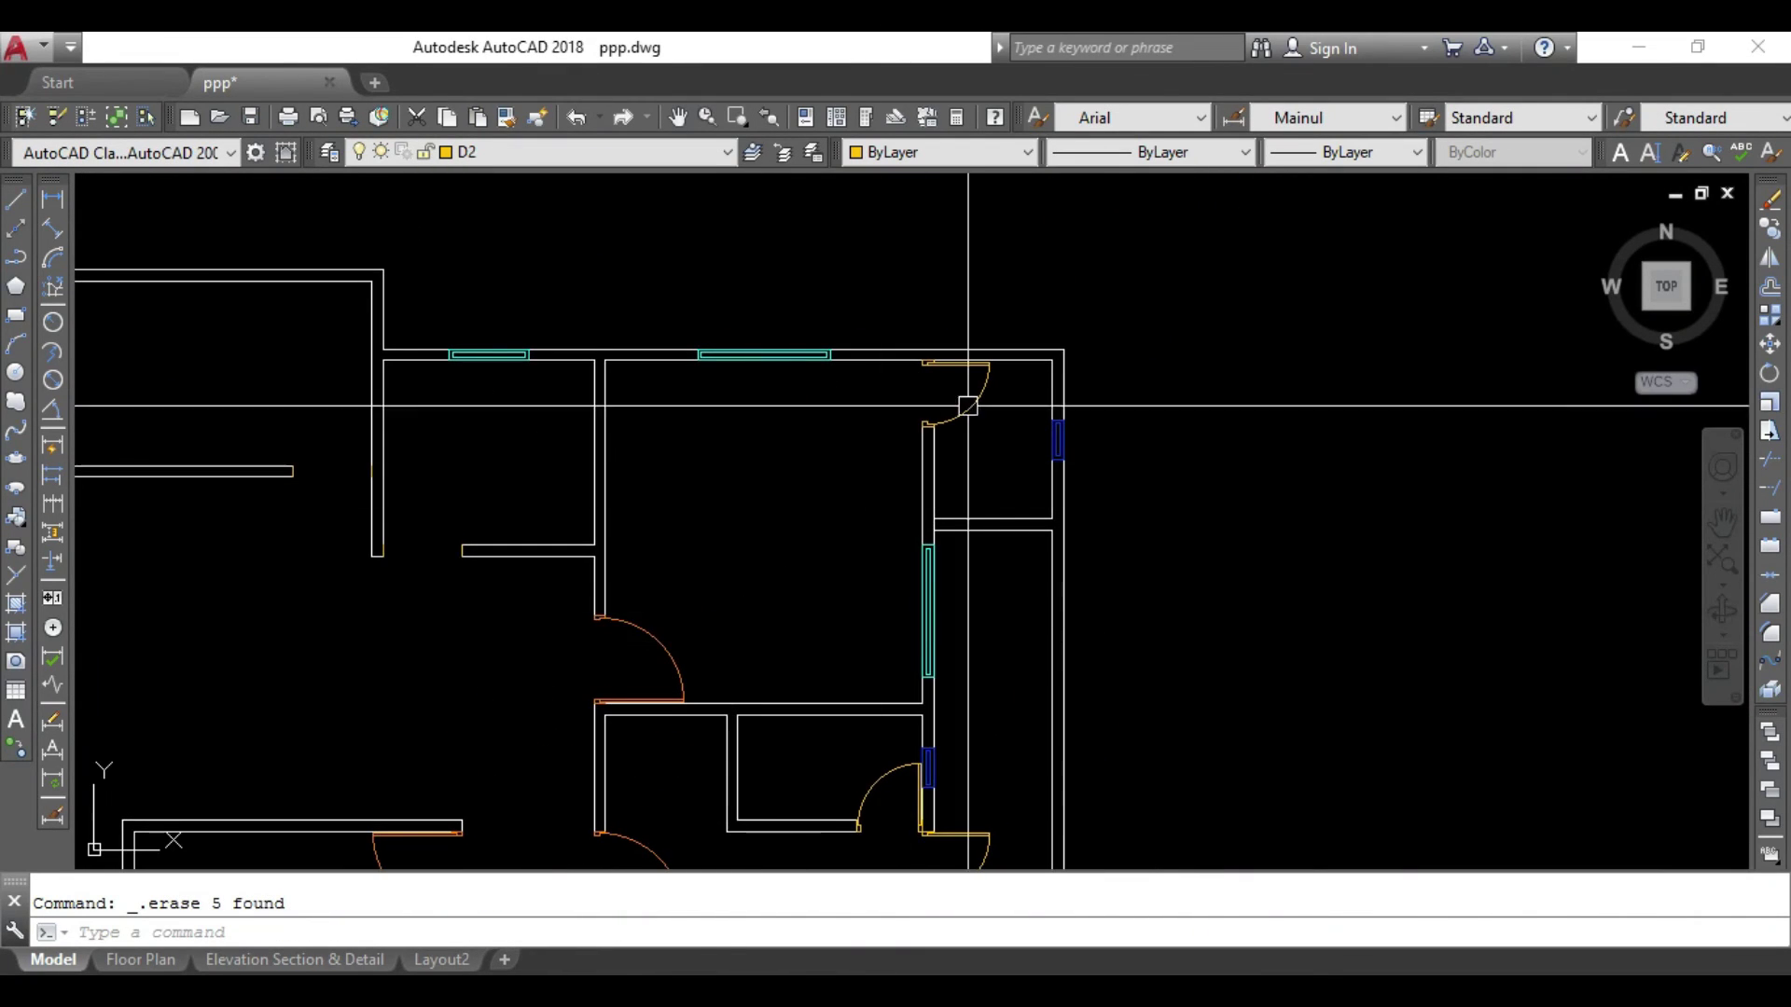
scroll(939, 392, "up", 3)
mouse_move(939, 392)
middle_mouse_down()
mouse_move(928, 355)
mouse_move(856, 353)
middle_mouse_up()
scroll(886, 297, "up", 4)
key("Escape")
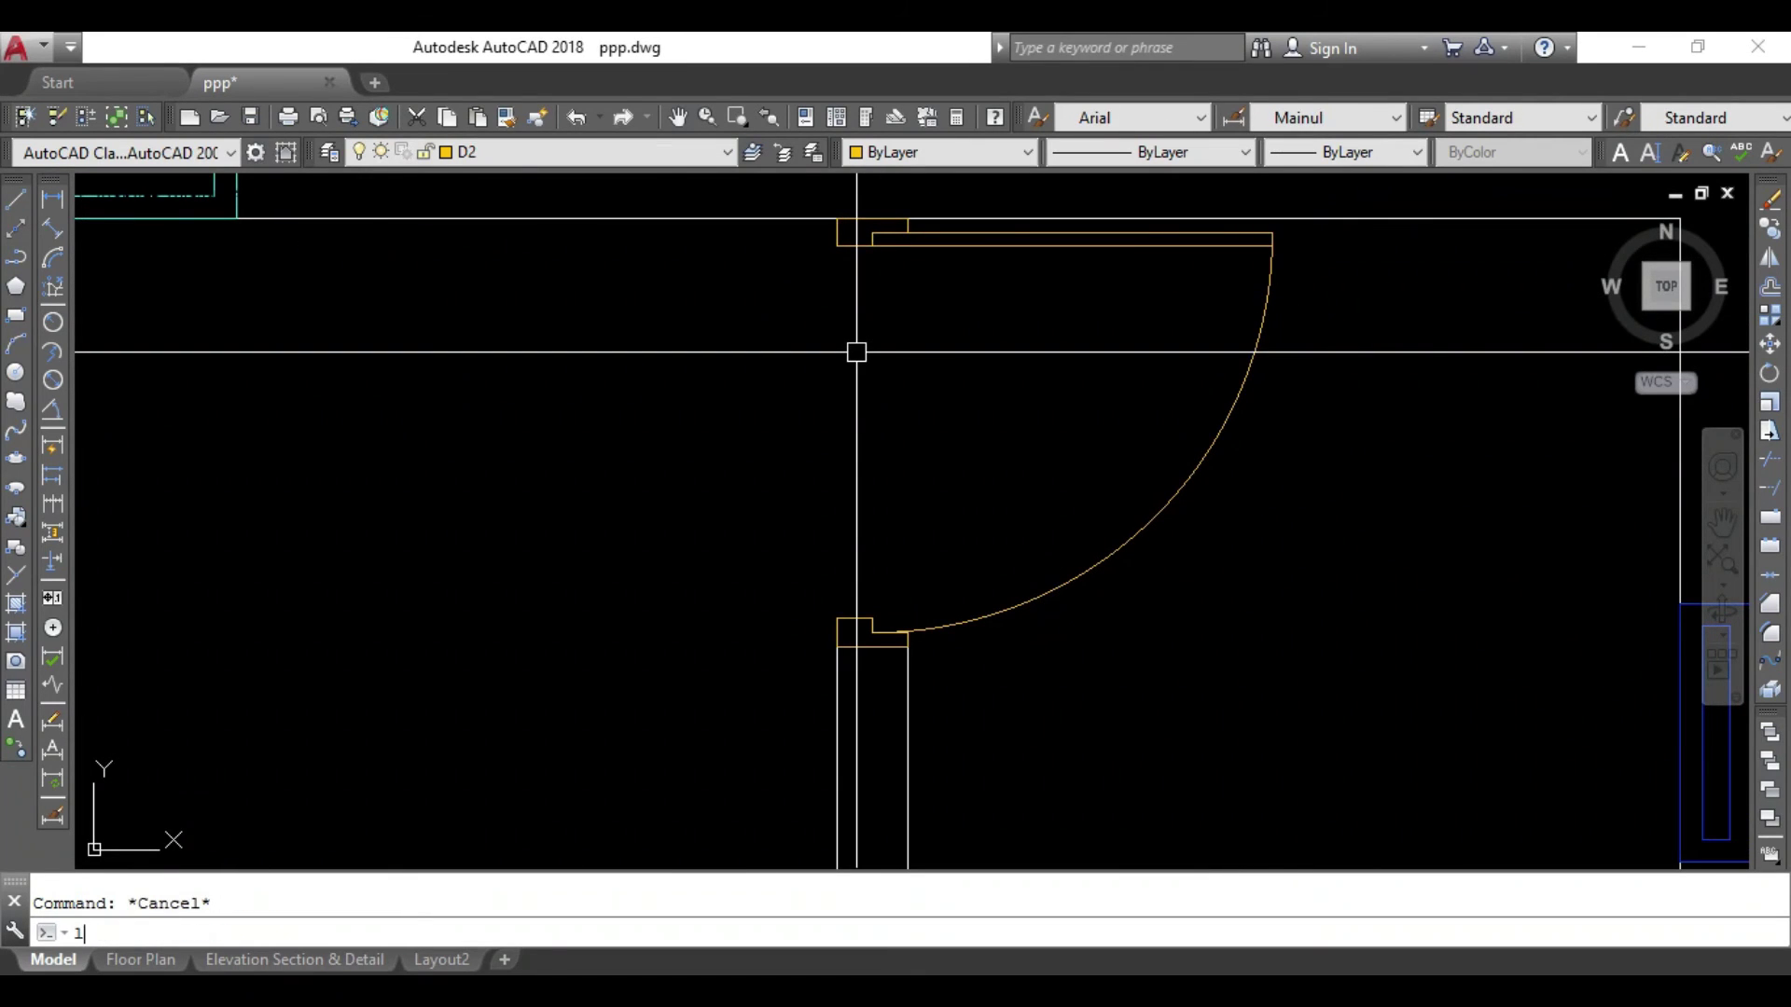
Draw a line from the door rectangle corner to the wall endpoint.
key("Return")
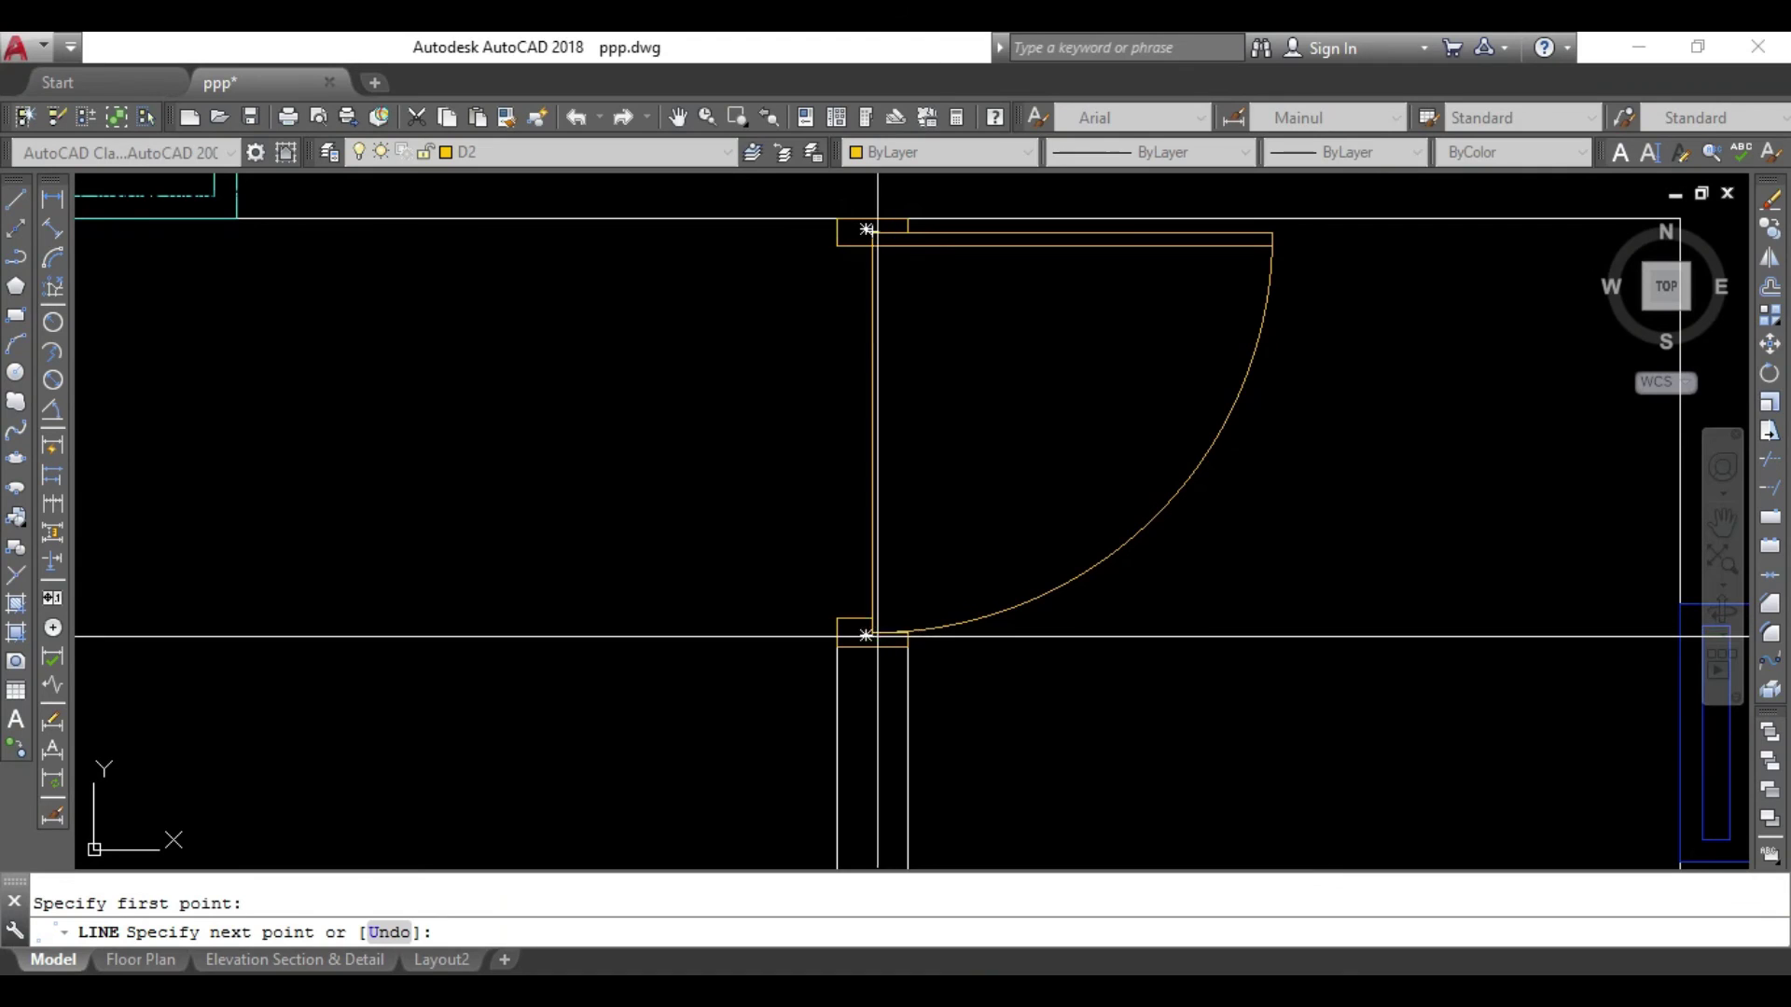
scroll(870, 633, "down", 1)
scroll(1047, 752, "down", 2)
mouse_move(1047, 751)
middle_mouse_down()
mouse_move(1060, 571)
mouse_move(952, 388)
middle_mouse_up()
scroll(1050, 504, "up", 1)
scroll(1050, 504, "down", 2)
scroll(979, 600, "up", 1)
scroll(940, 362, "up", 3)
key("Return")
left_click(913, 276)
scroll(911, 639, "up", 4)
left_click(926, 504)
key("Return")
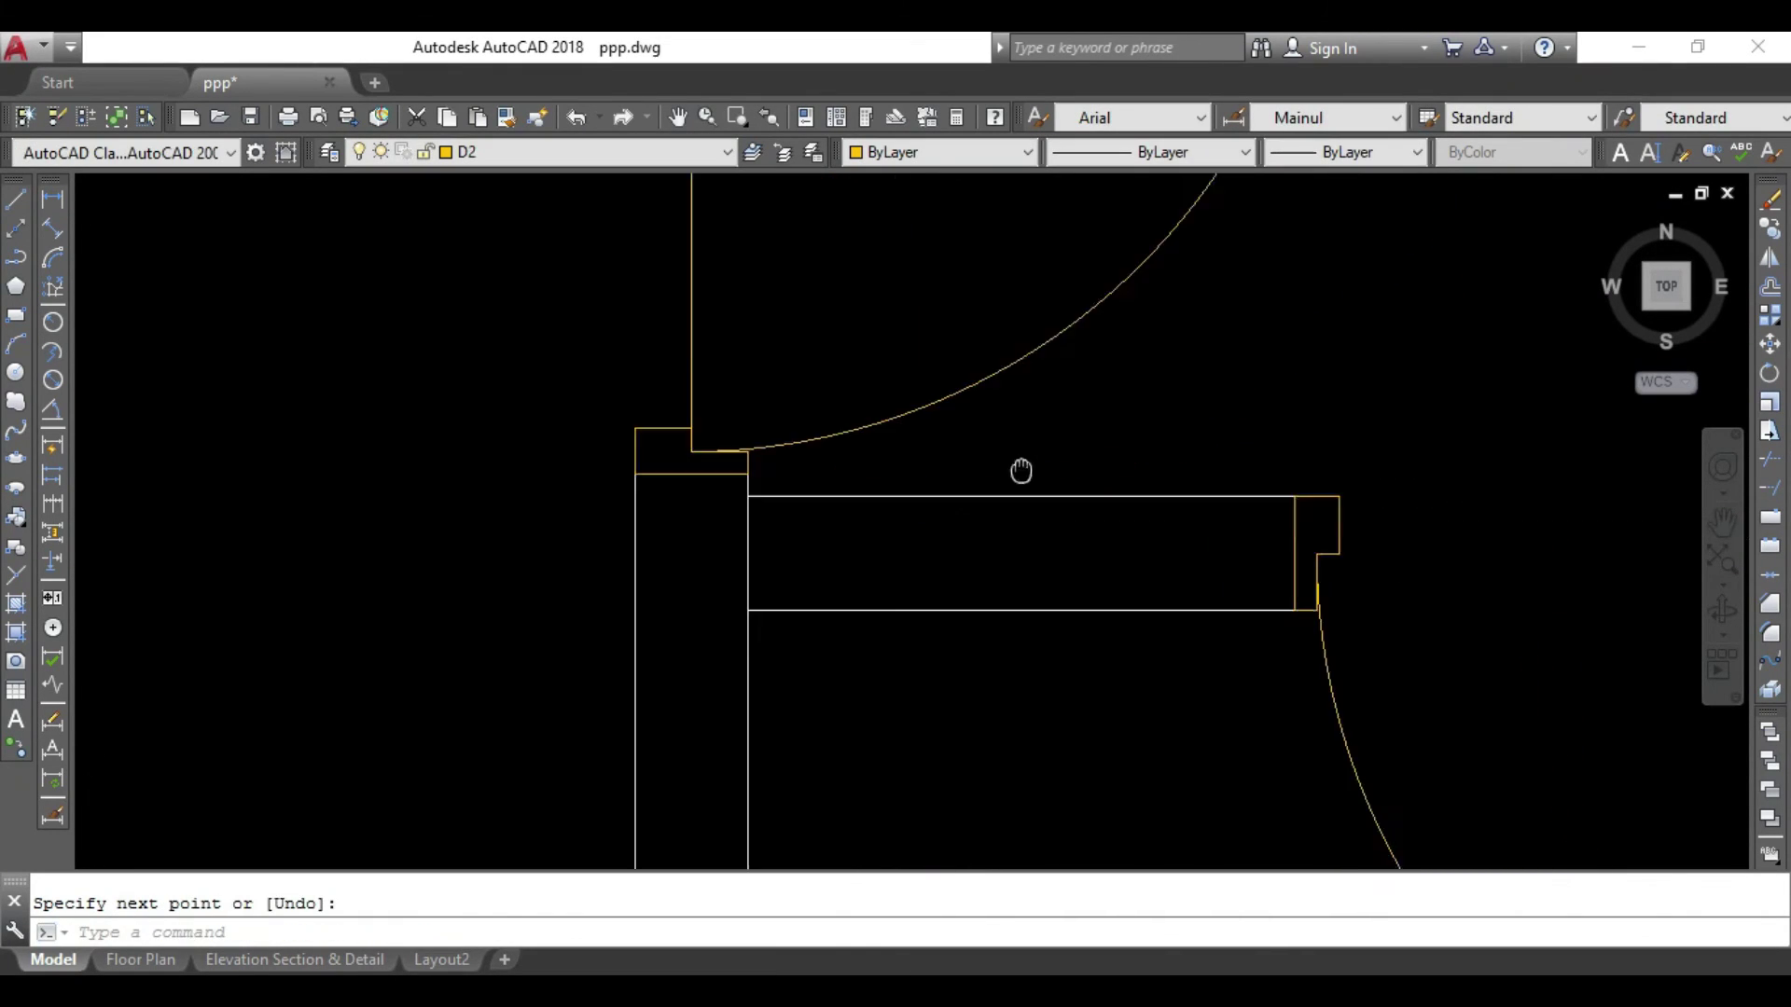
Draw lines from the partition end to the opposite wall and across the door opening.
middle_click_drag(1550, 598, 765, 525)
key("Return")
left_click(765, 525)
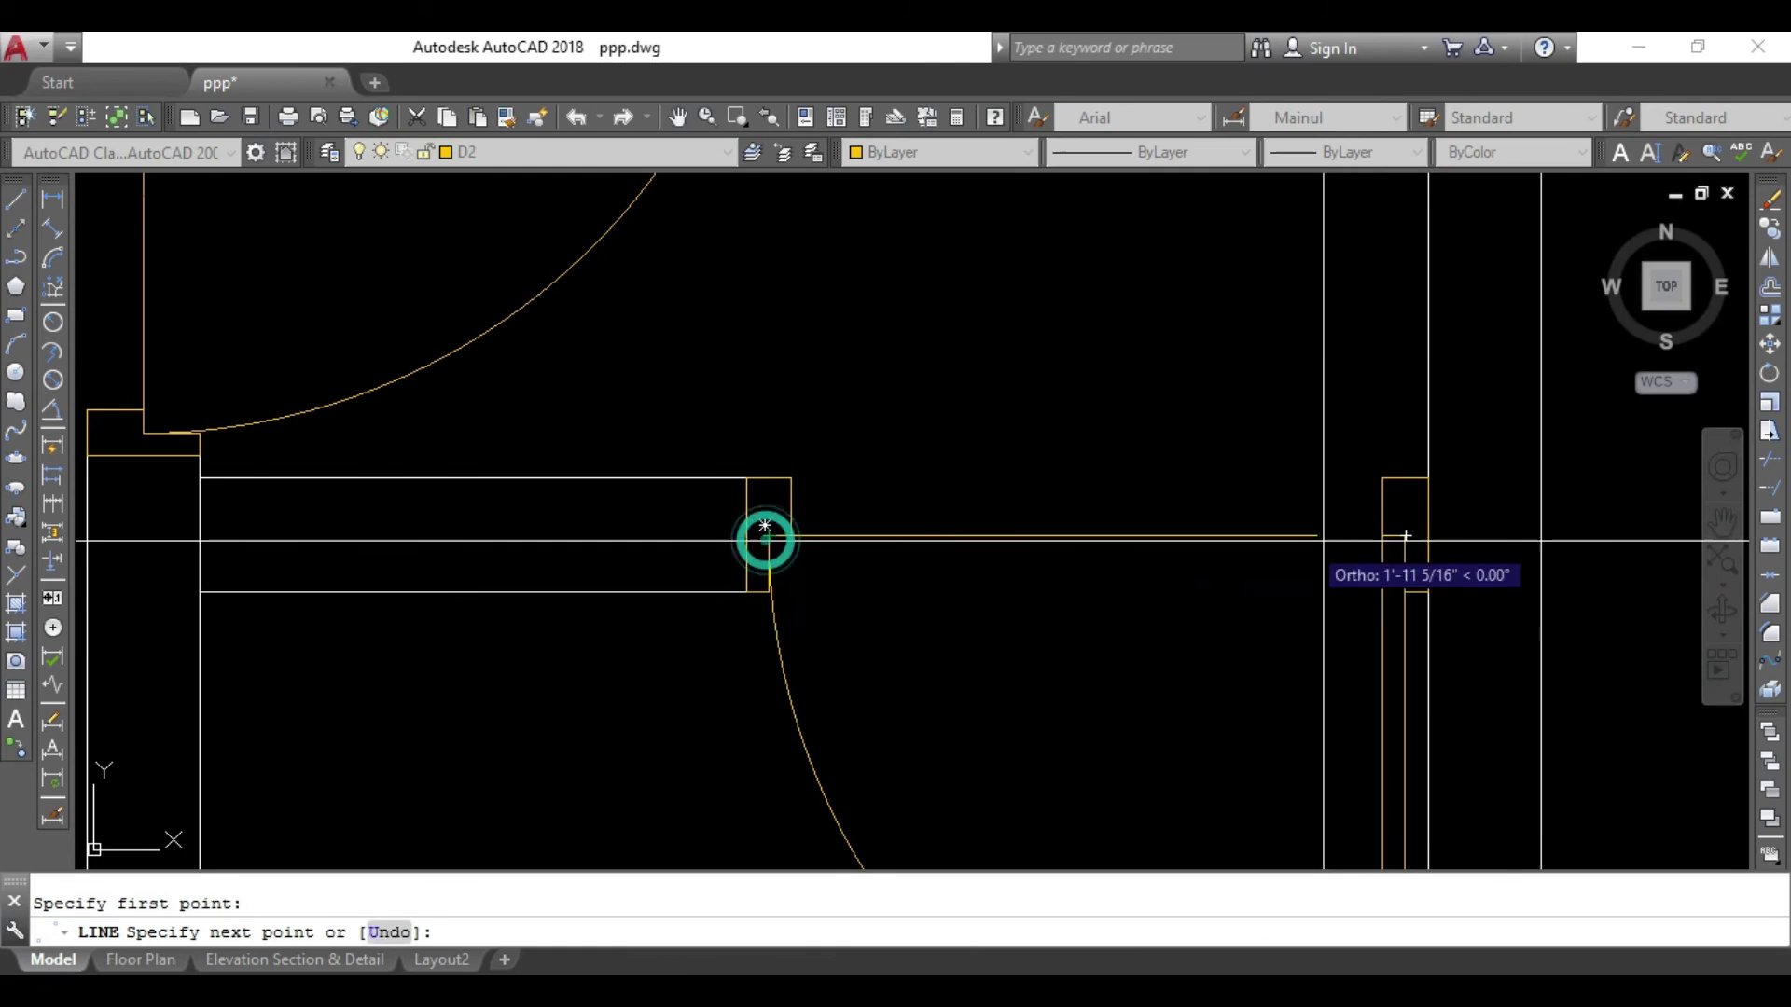
left_click(1405, 534)
scroll(1399, 540, "down", 3)
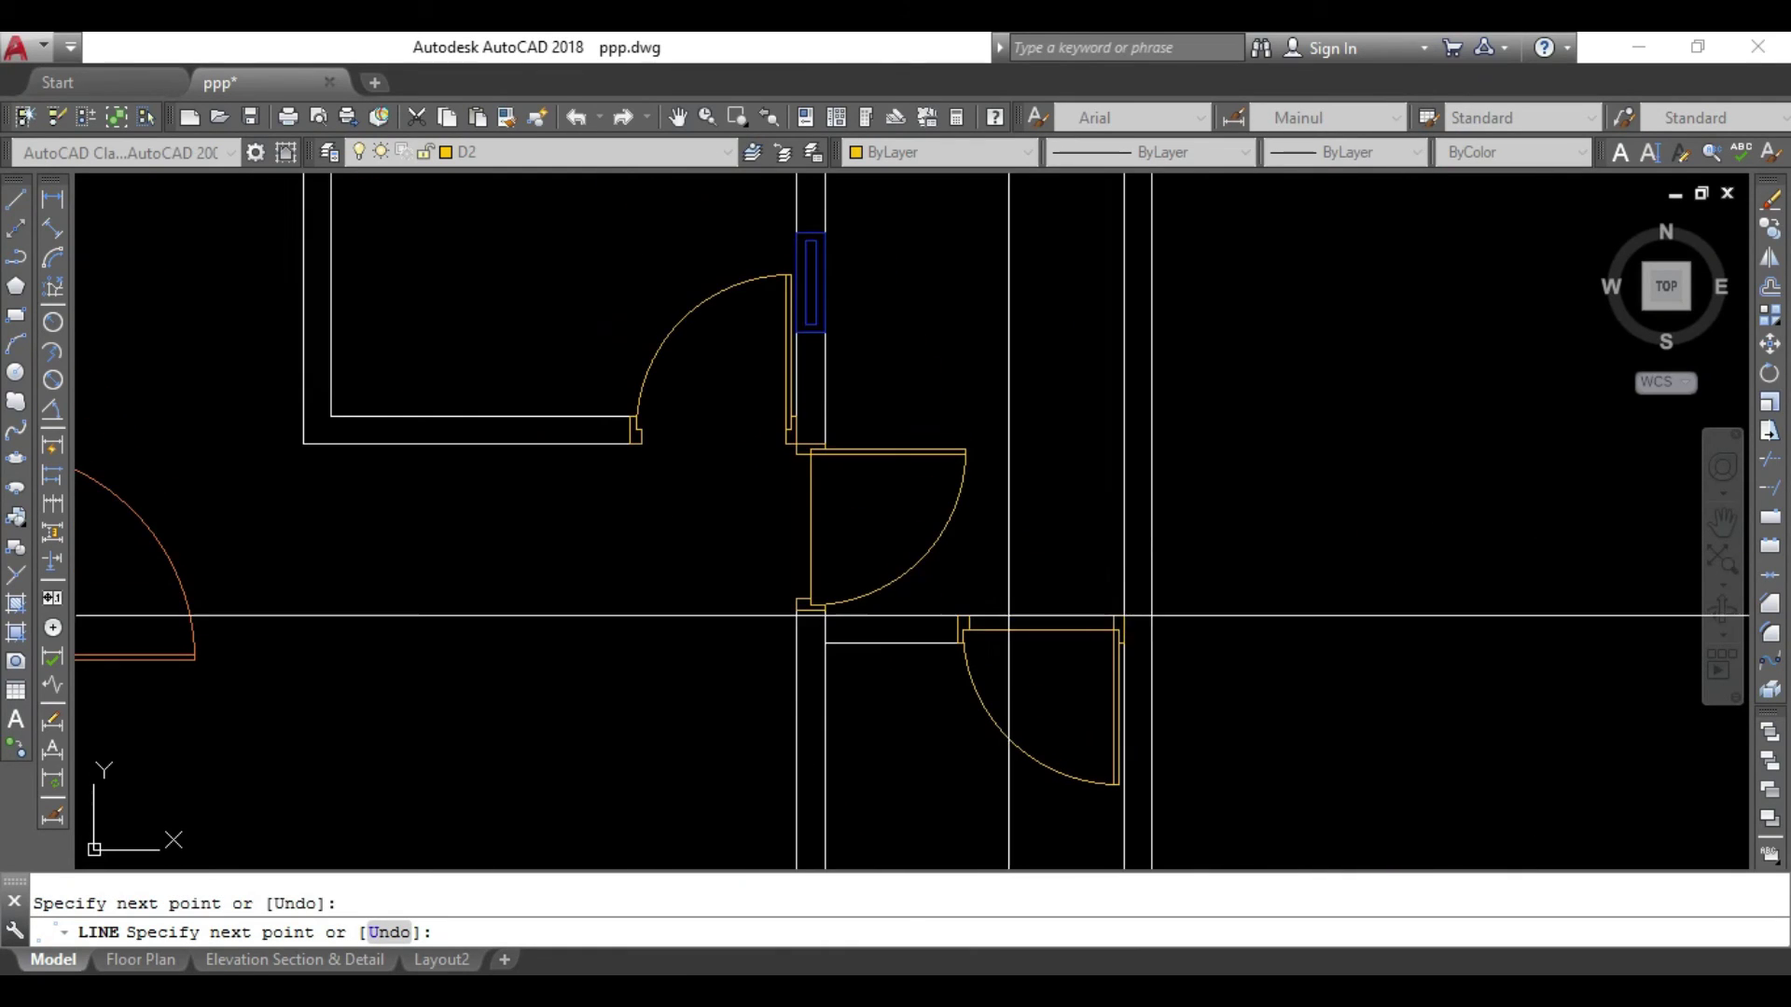
key("Return")
key("Return")
scroll(587, 429, "up", 3)
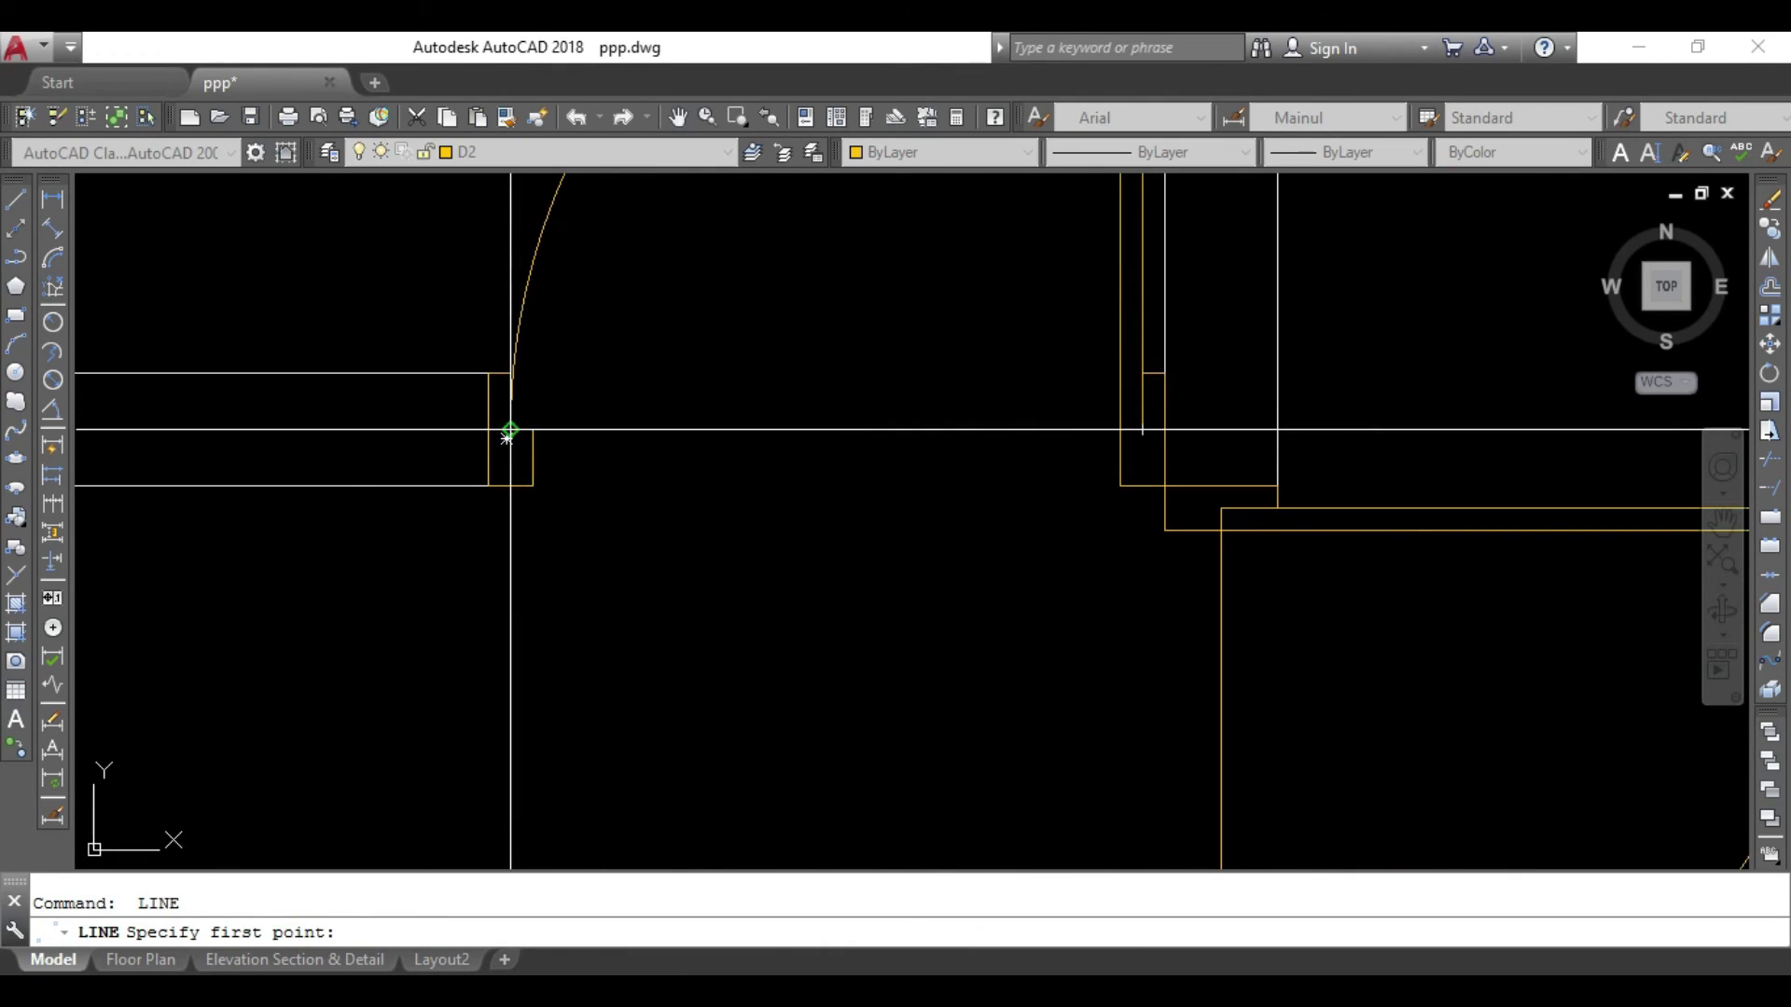
left_click(506, 437)
left_click(1143, 431)
scroll(928, 816, "down", 3)
scroll(912, 691, "up", 2)
scroll(901, 618, "up", 2)
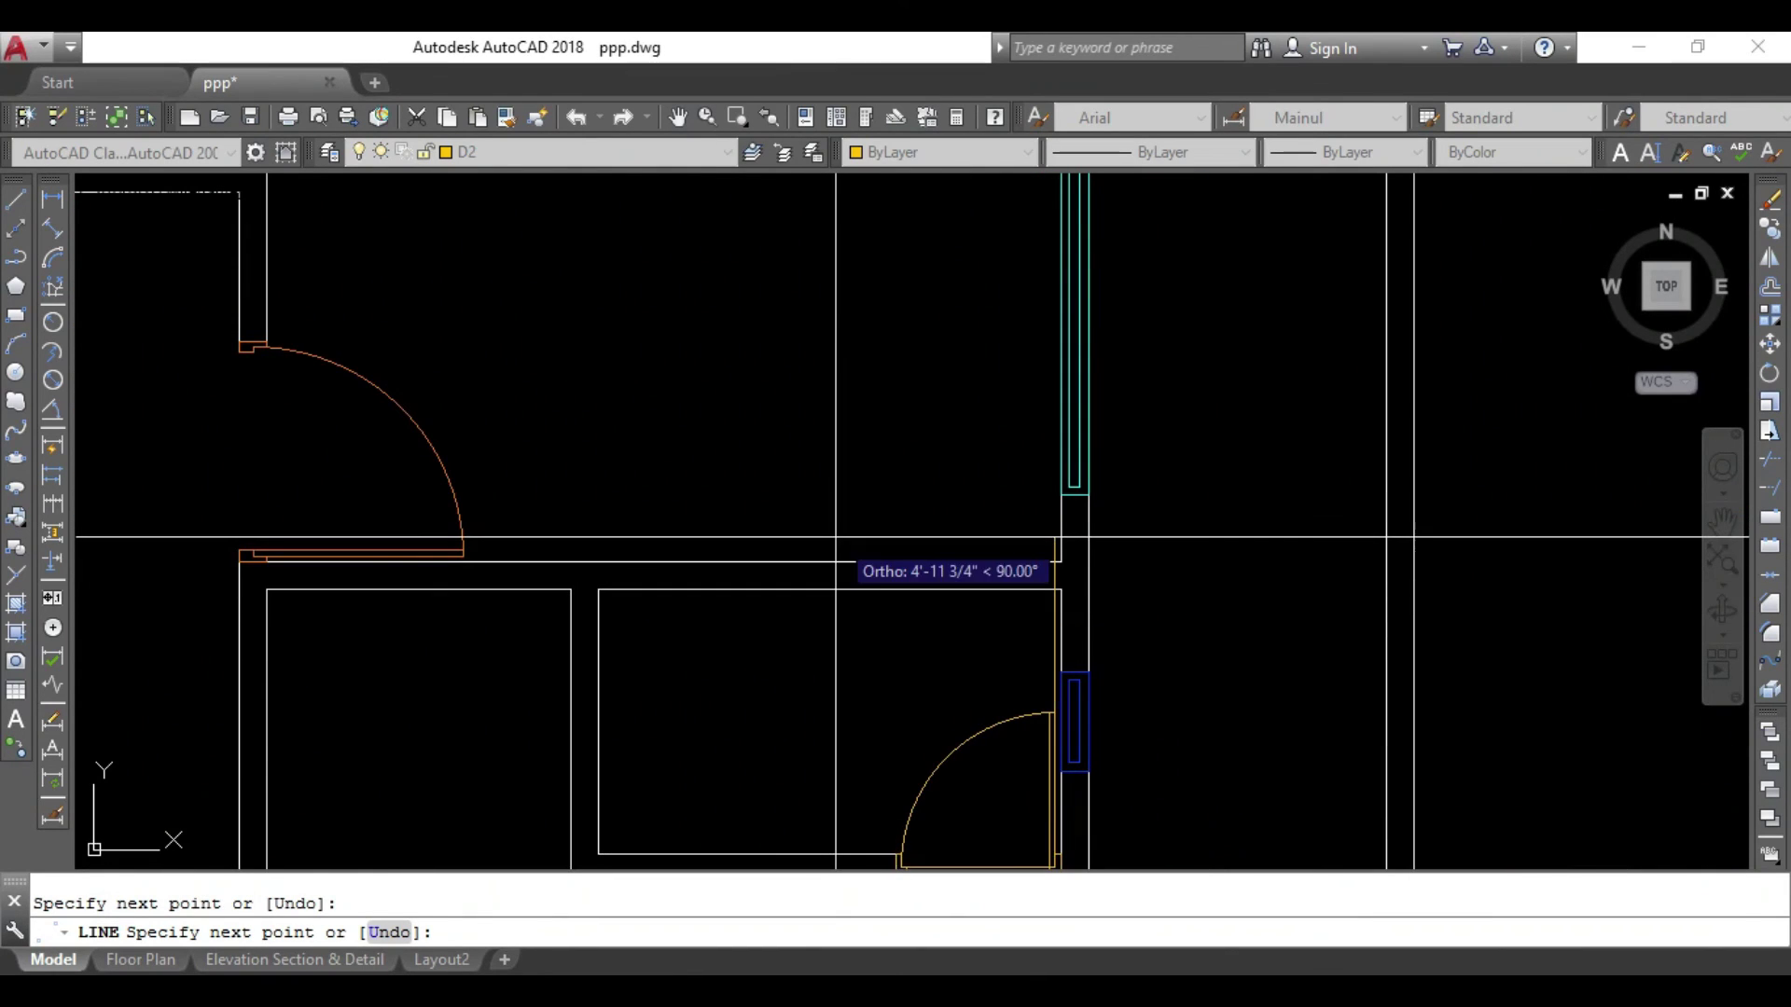
key("Escape")
scroll(839, 578, "down", 2)
scroll(850, 583, "down", 2)
middle_click_drag(850, 584, 1141, 252)
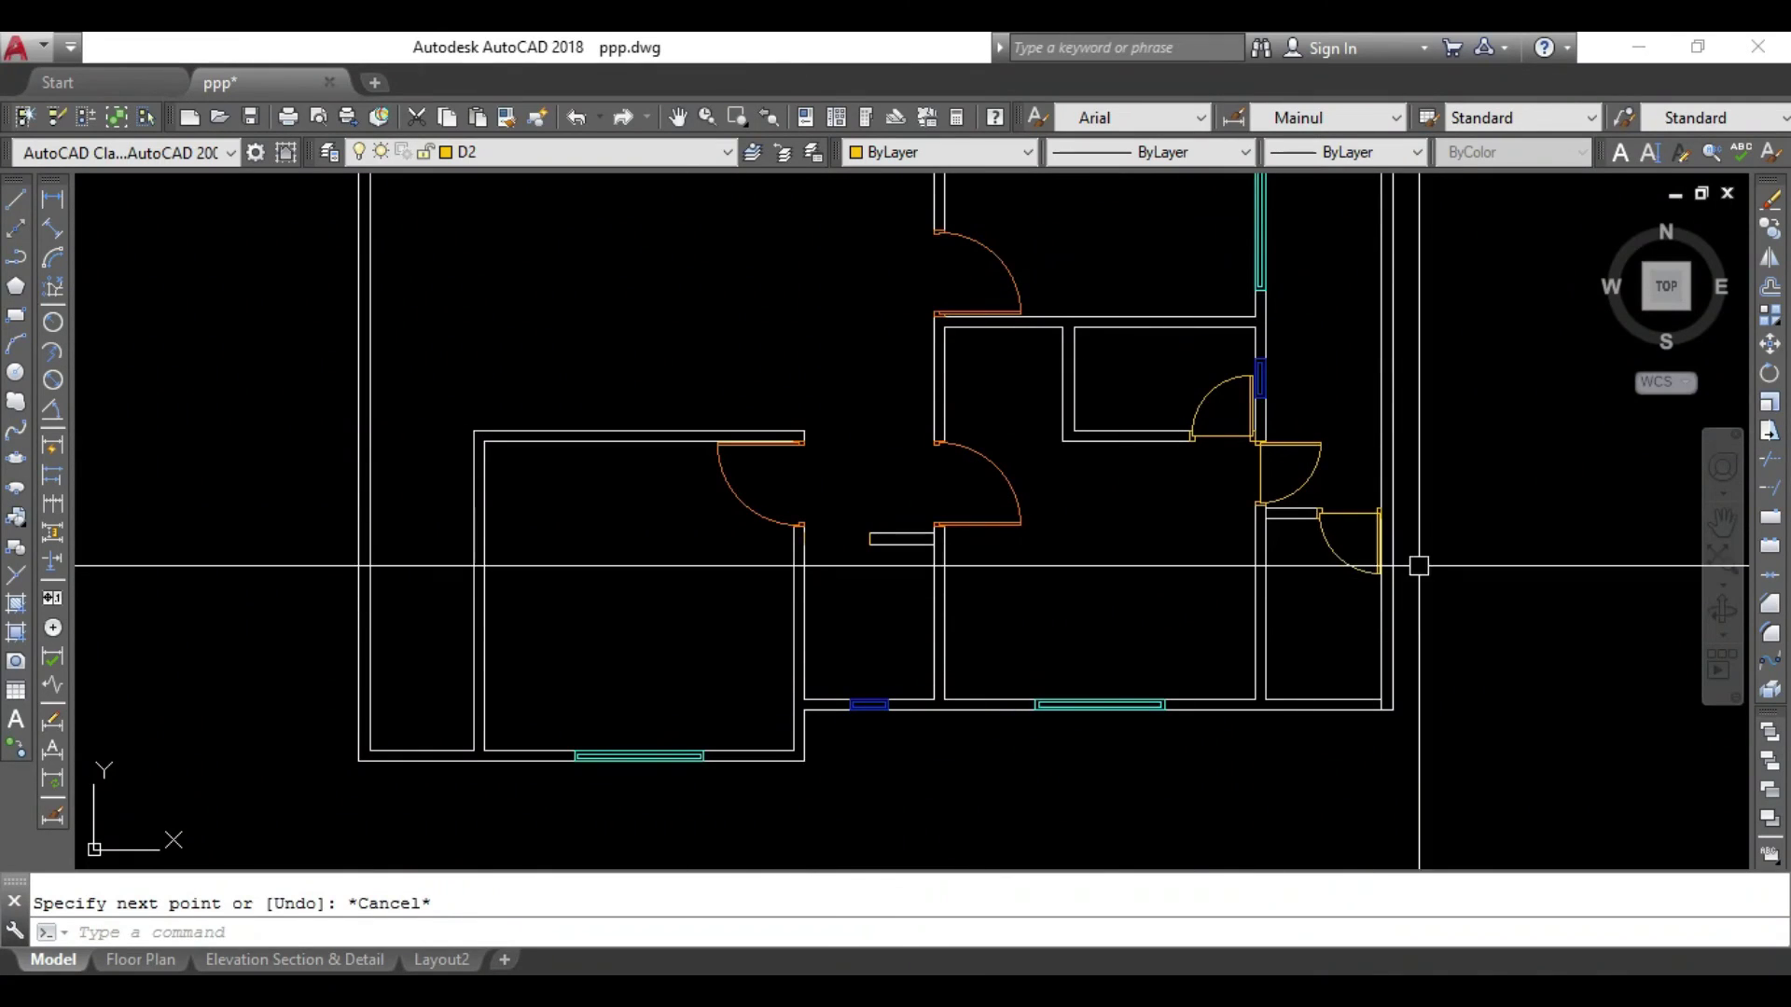
scroll(1308, 568, "up", 2)
scroll(1092, 839, "up", 1)
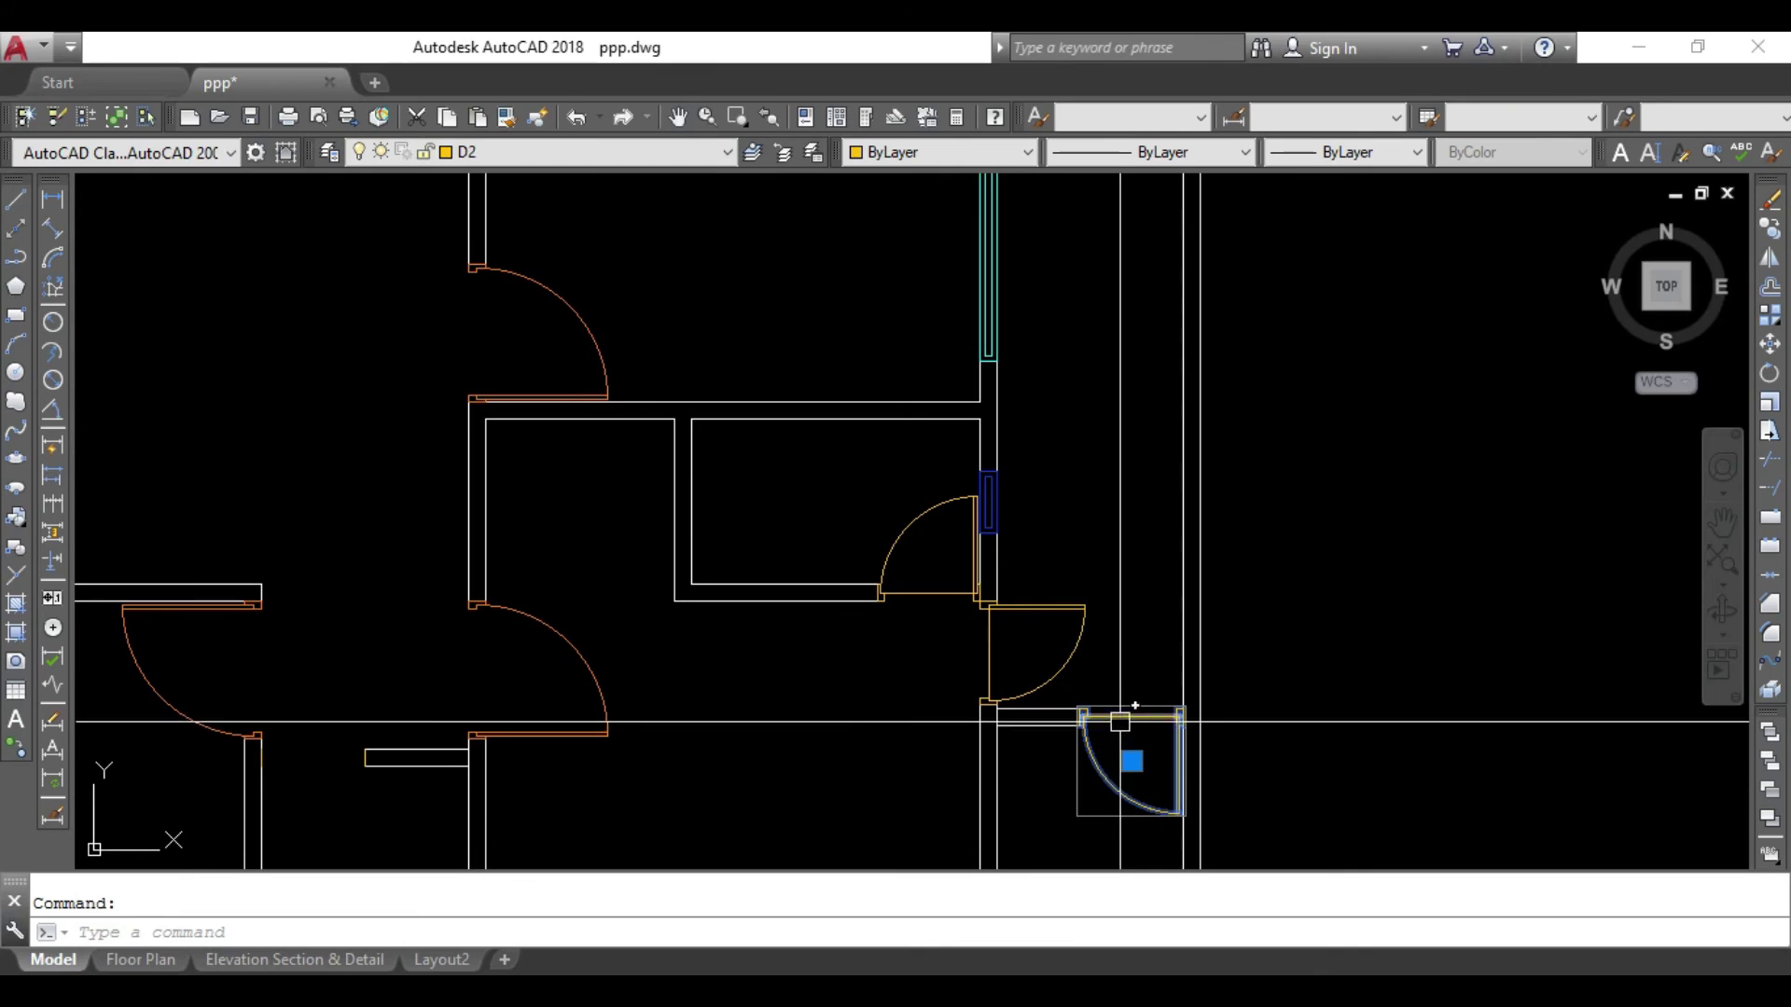
Copy the selected door by its corner to a spot left of the rooms.
type("co")
key("Return")
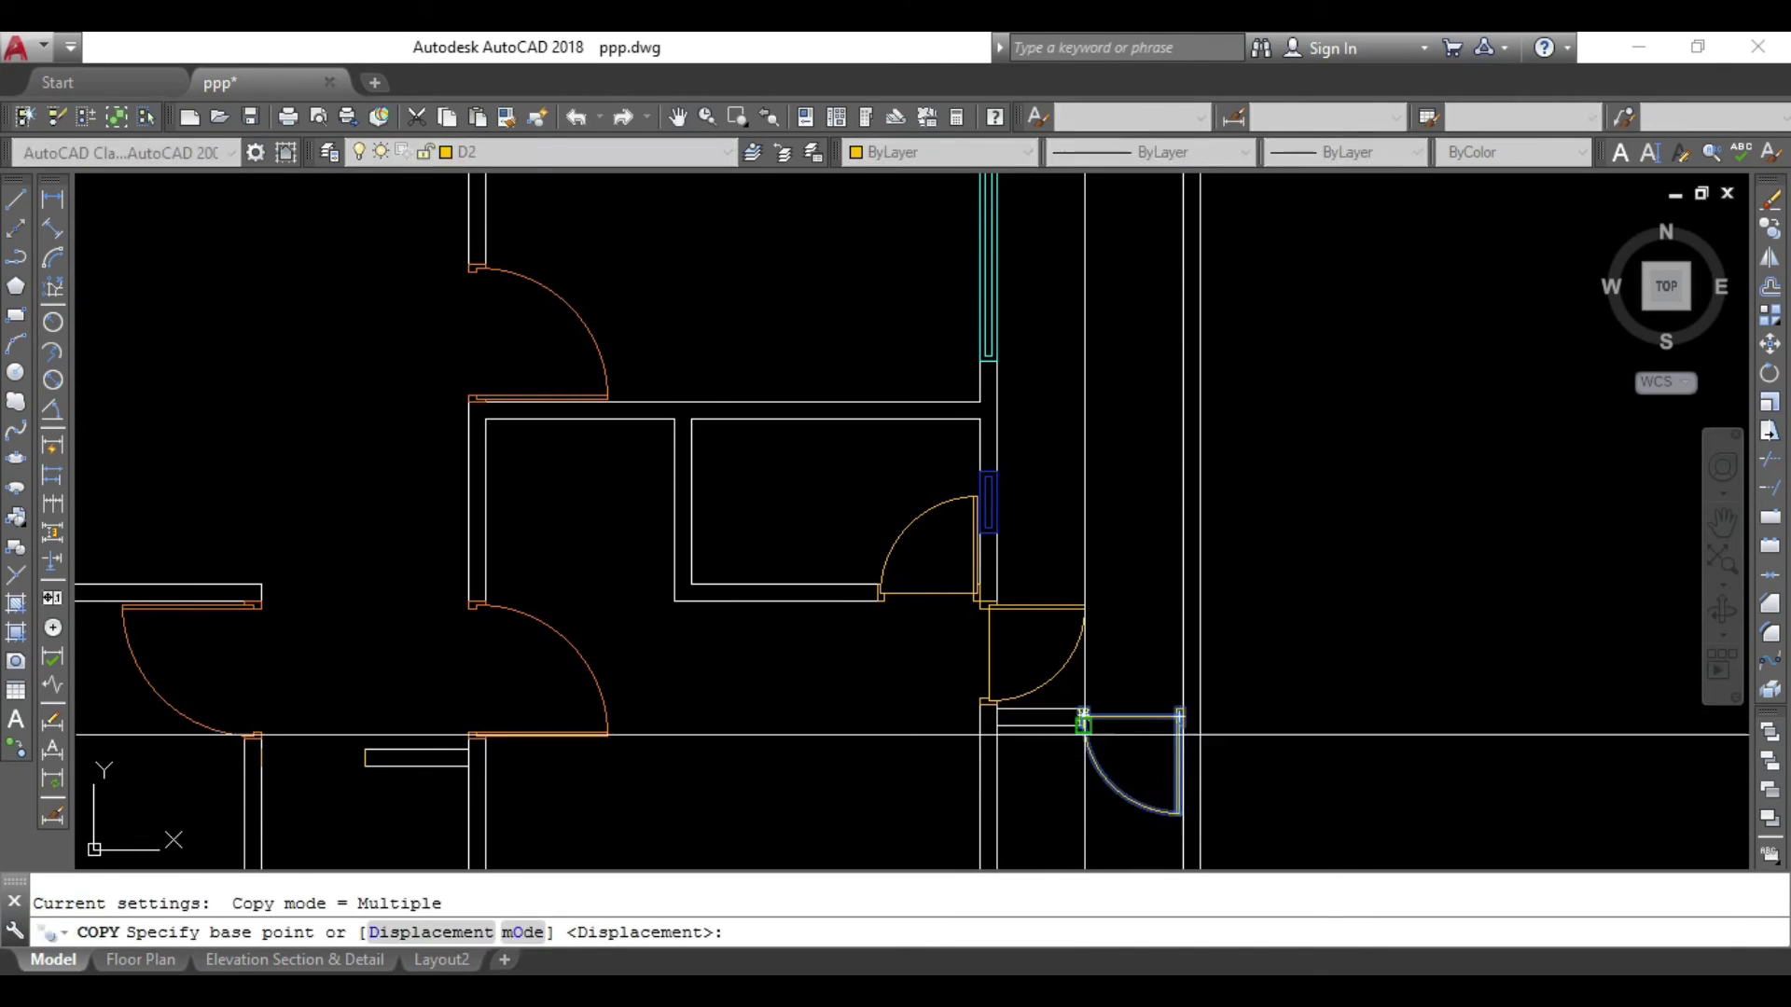
left_click(1082, 710)
middle_click_drag(1478, 785, 1026, 653)
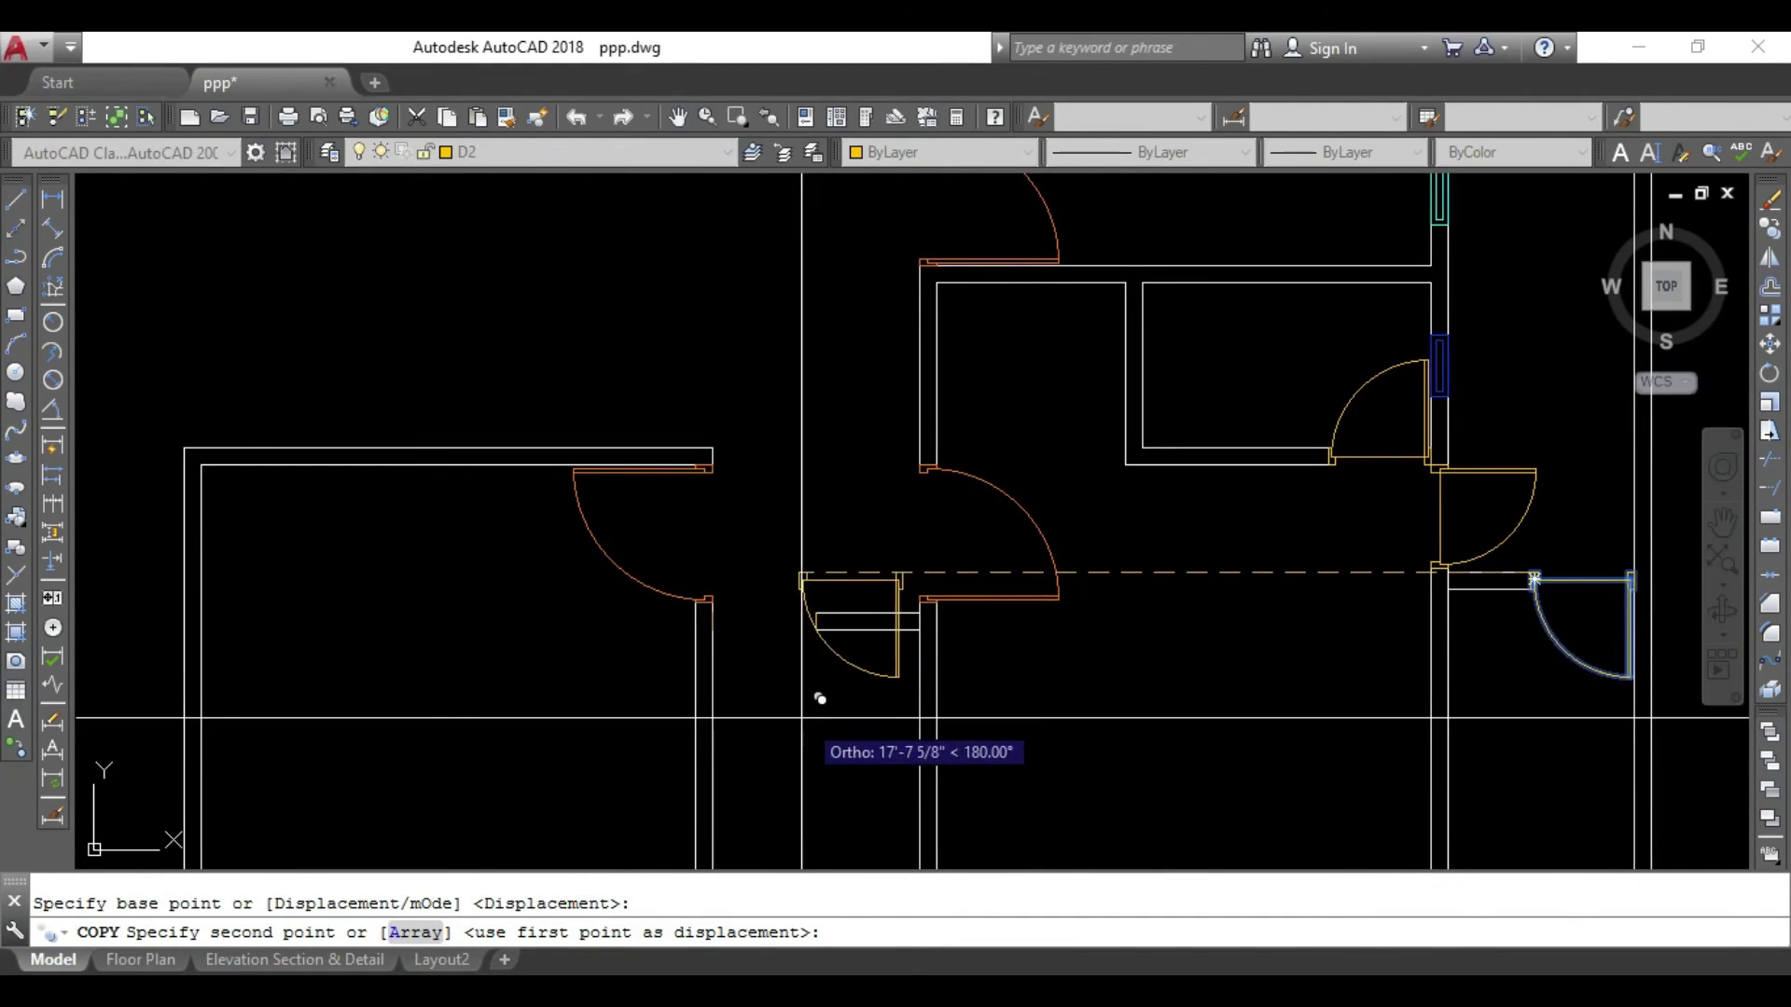
left_click(352, 718)
key("Escape")
Mirror the copied door at its hinge edge and delete the unmirrored copy.
left_click(479, 547)
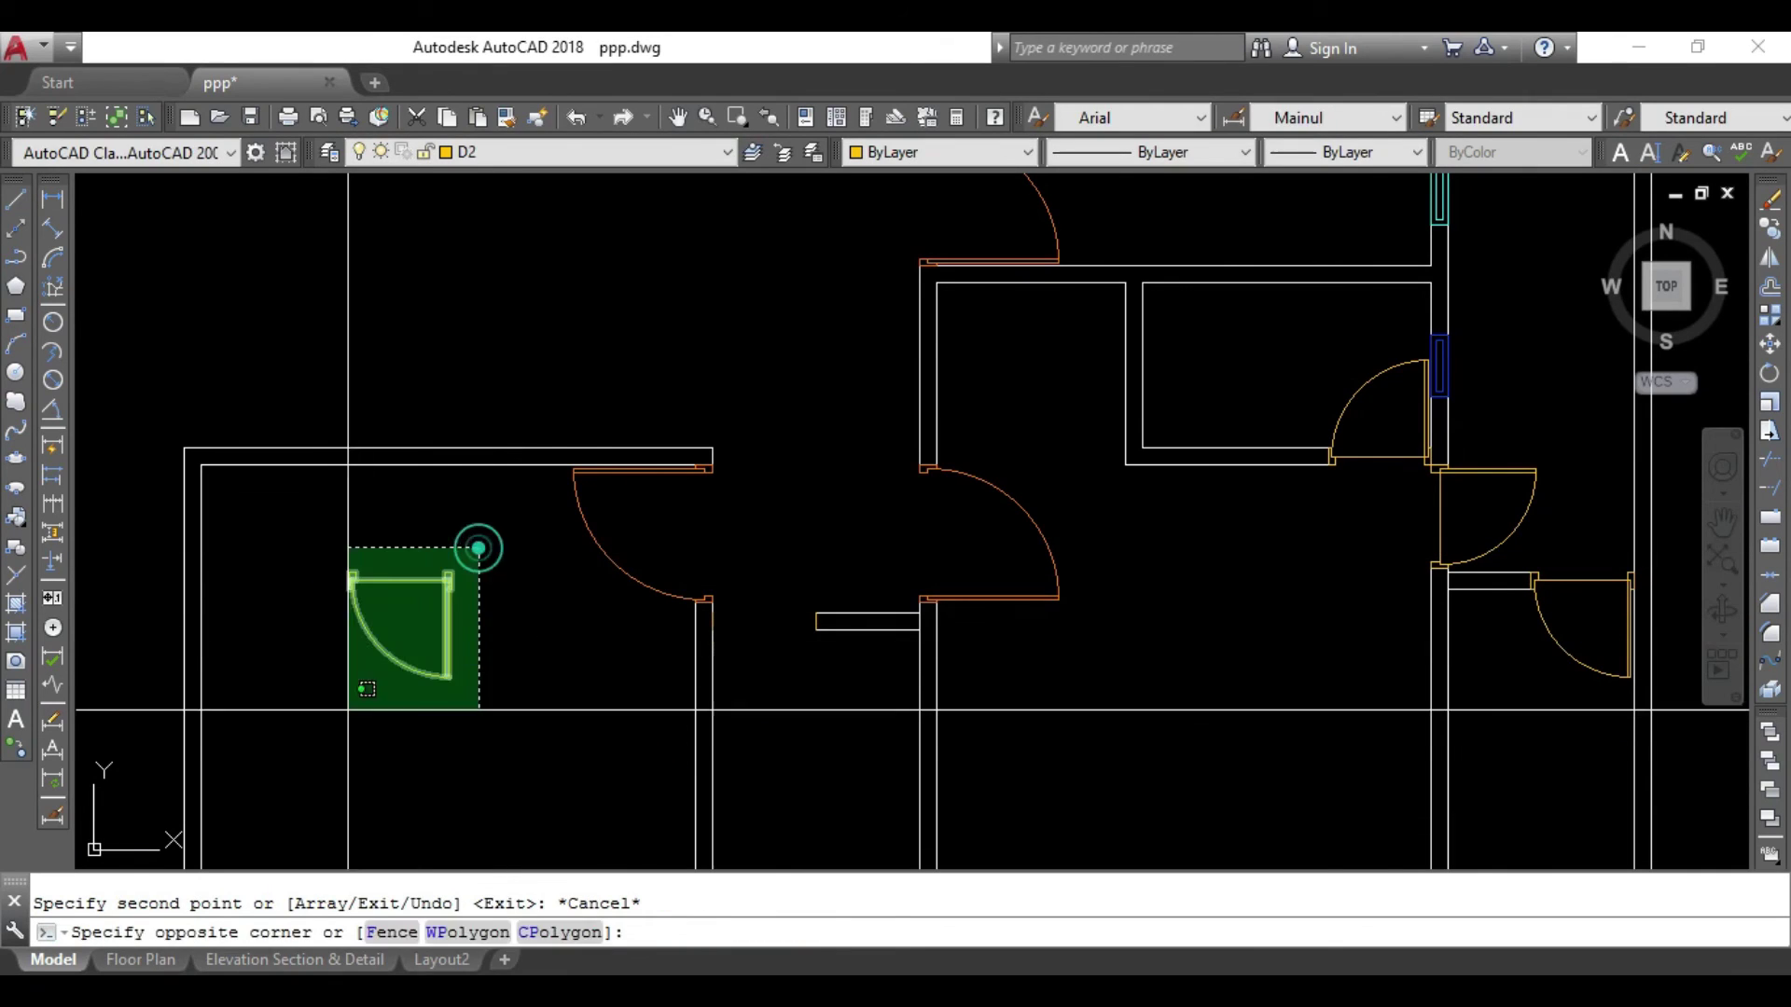
left_click(314, 746)
type("i")
key("Return")
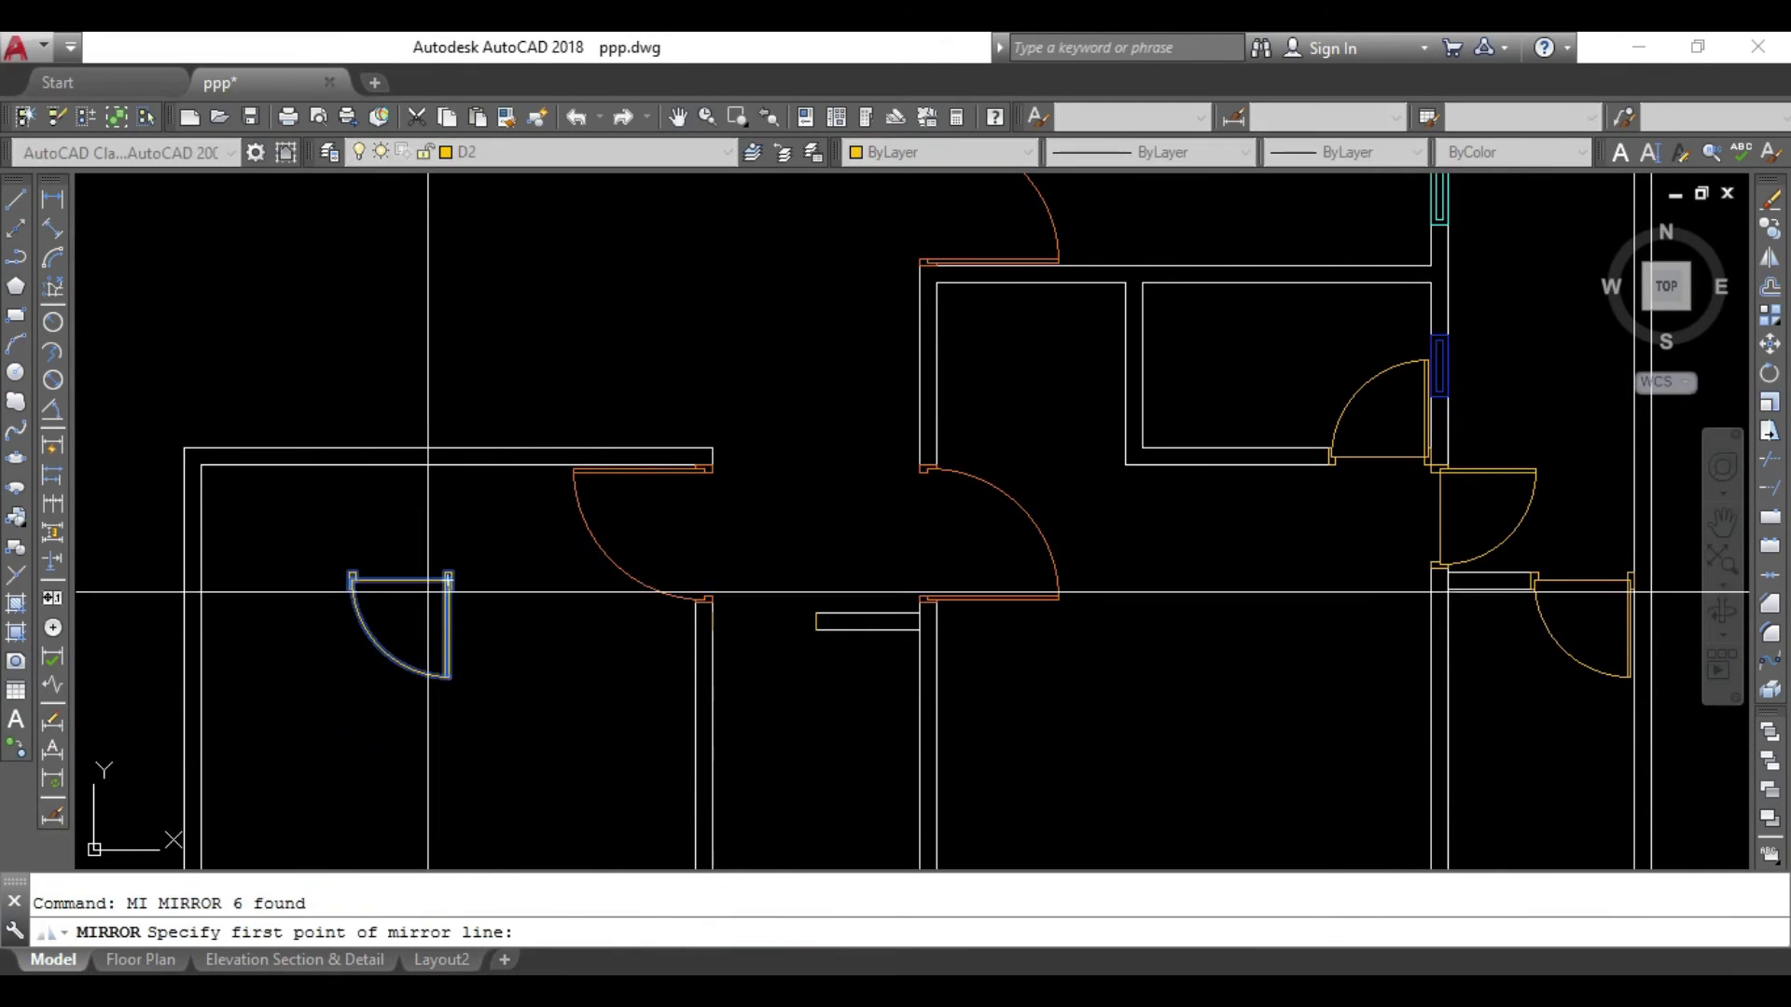
left_click(451, 572)
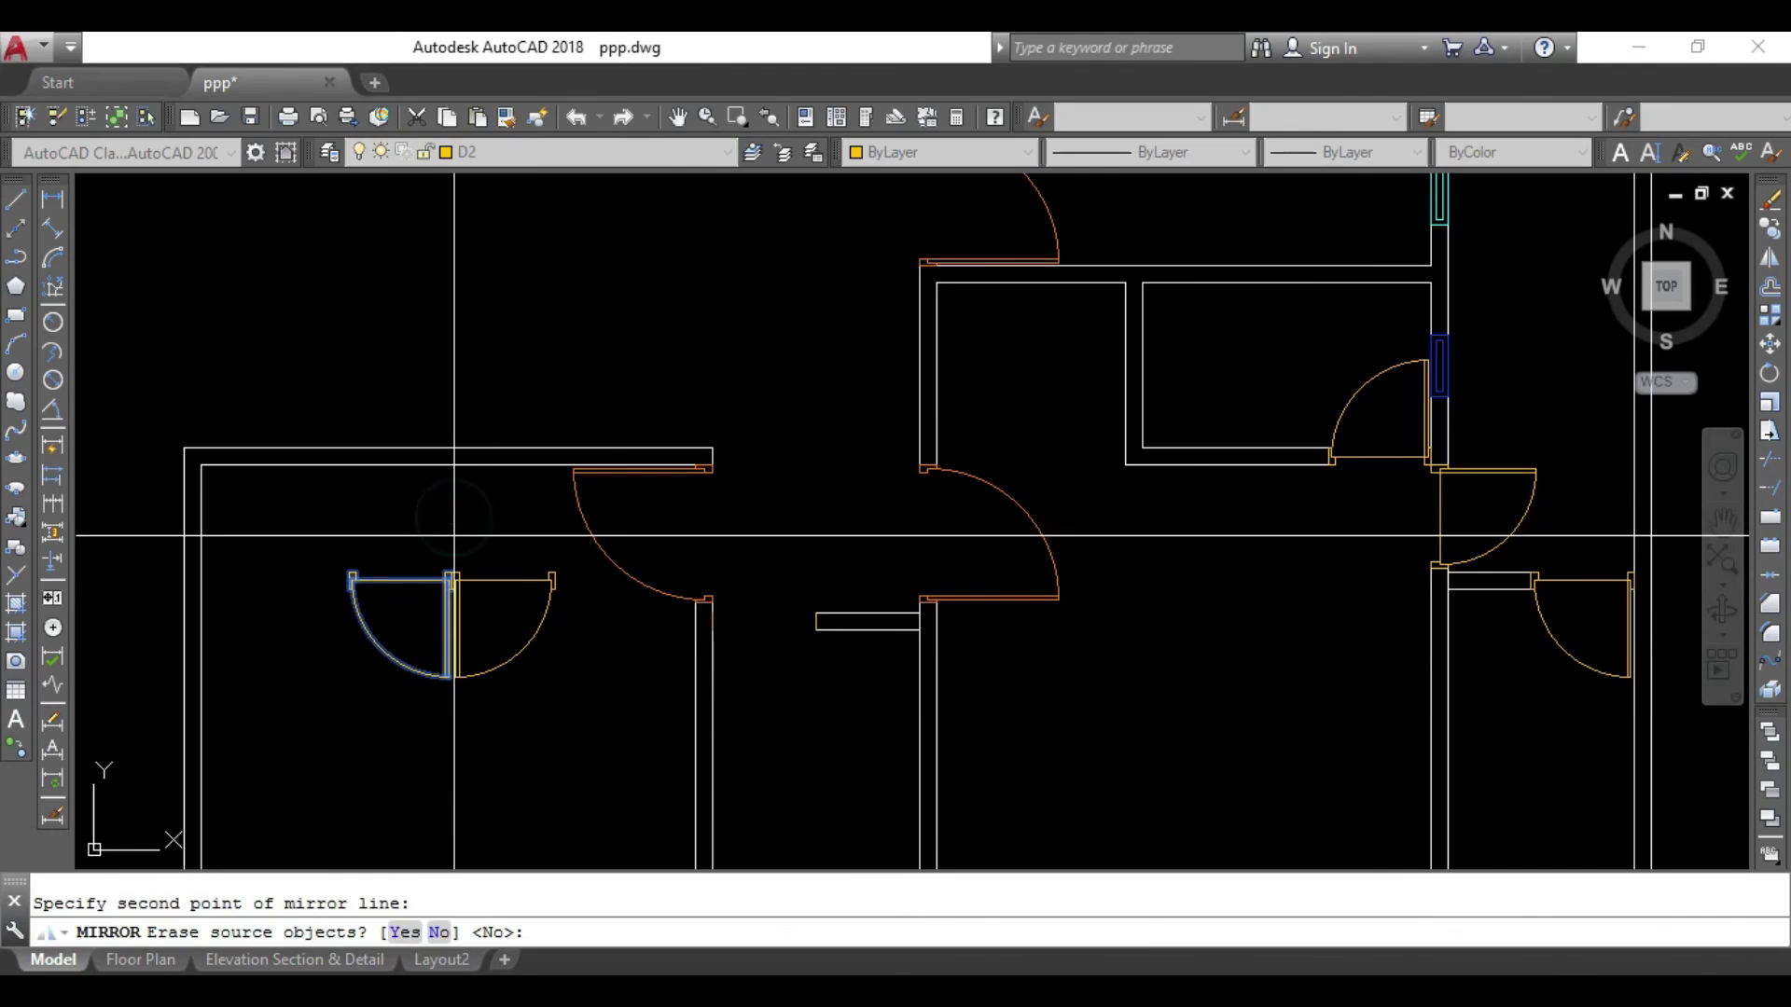
key("Return")
scroll(454, 535, "up", 4)
left_click(427, 608)
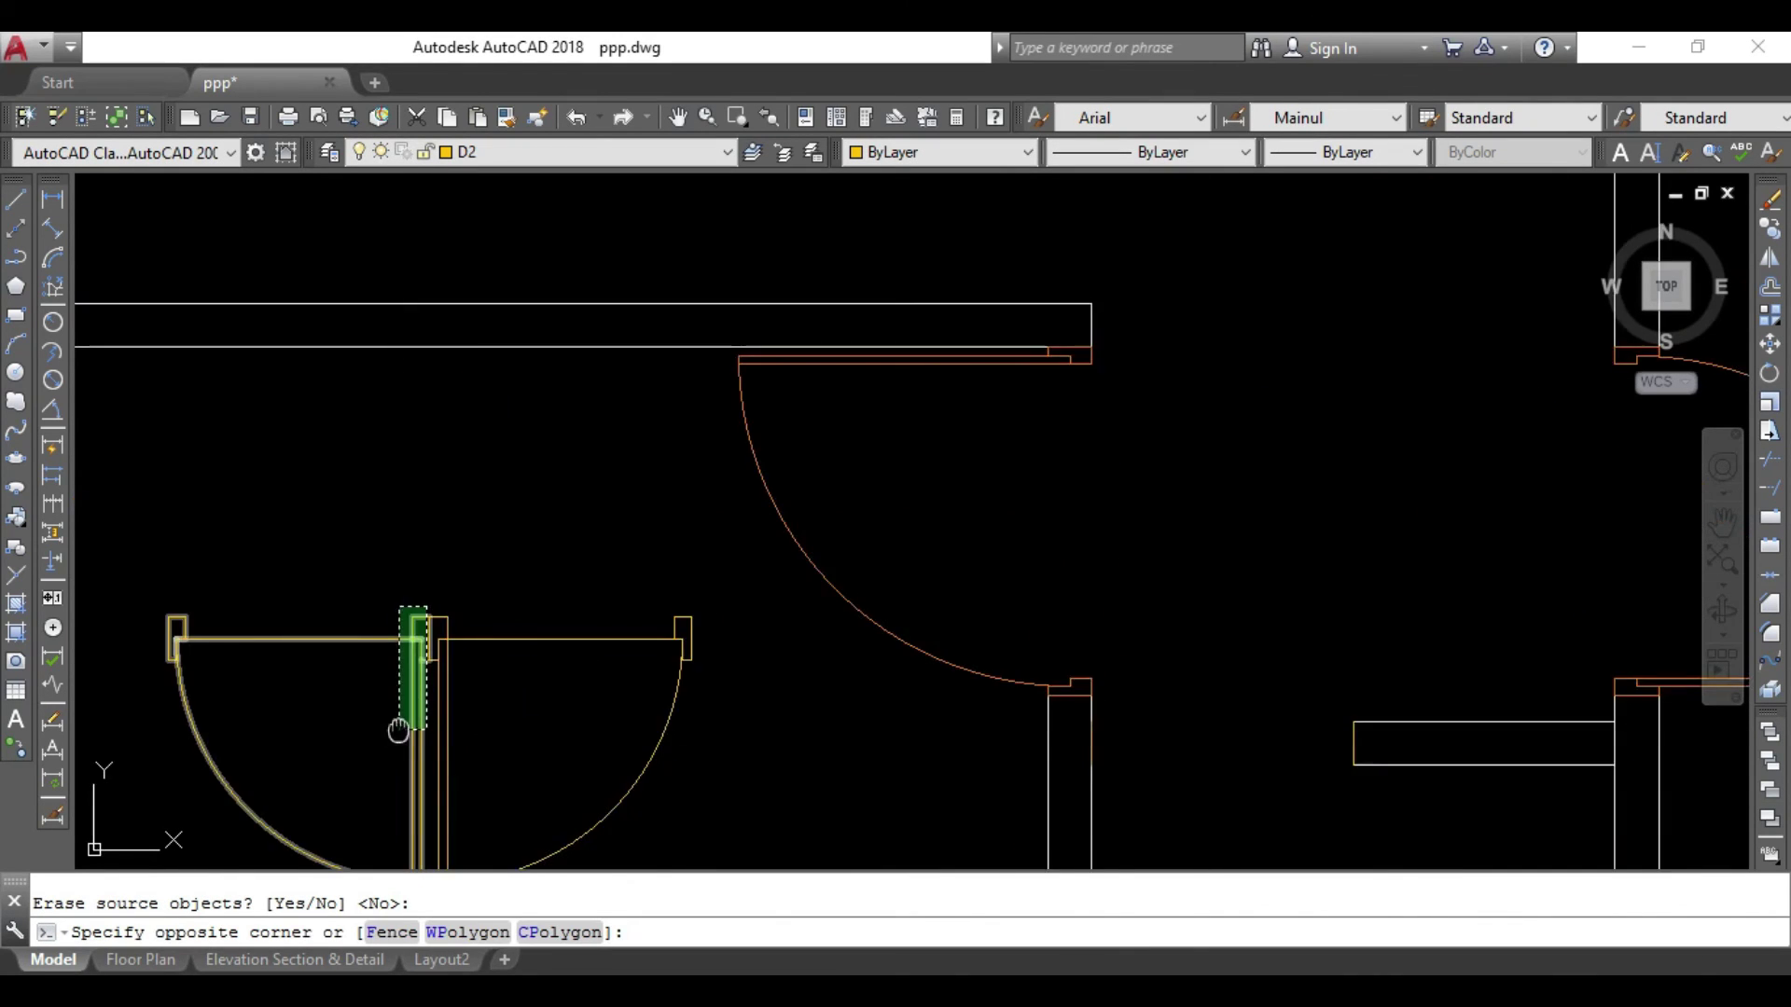
middle_click_drag(398, 730, 653, 550)
left_click(352, 707)
key("Delete")
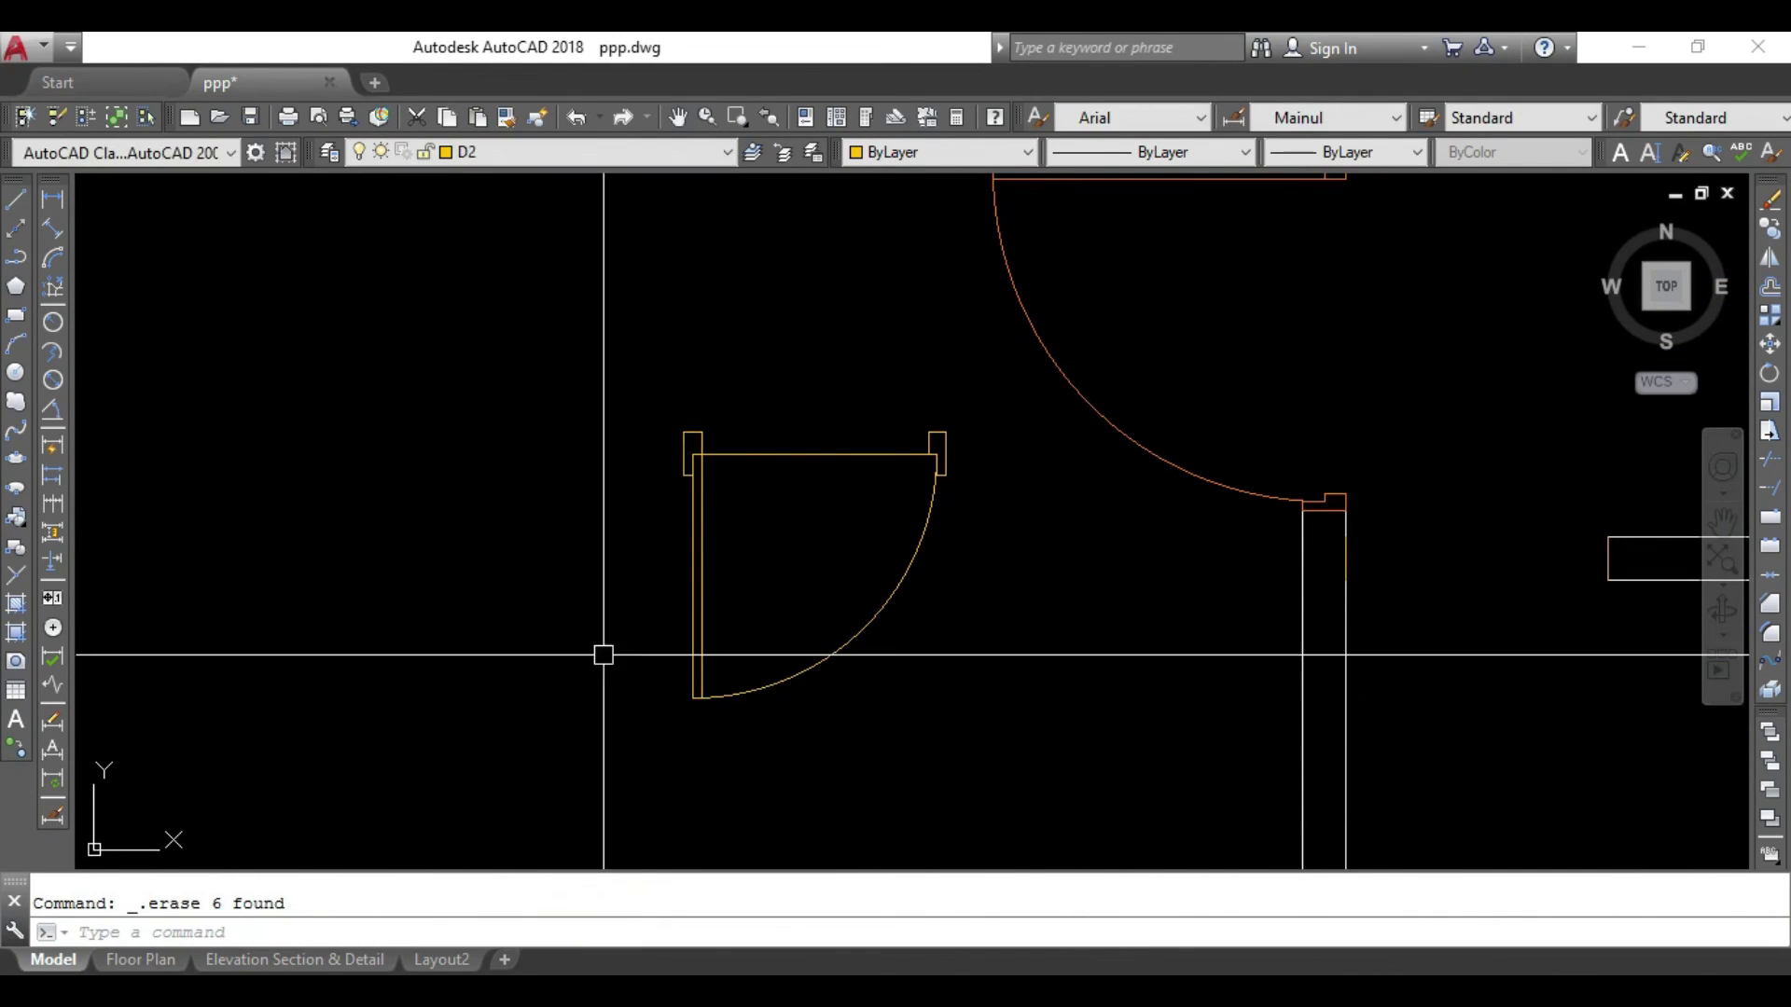
Move the mirrored door by its top corner into the opening's lower jamb.
scroll(602, 655, "down", 2)
middle_click_drag(603, 654, 285, 711)
left_click(436, 575)
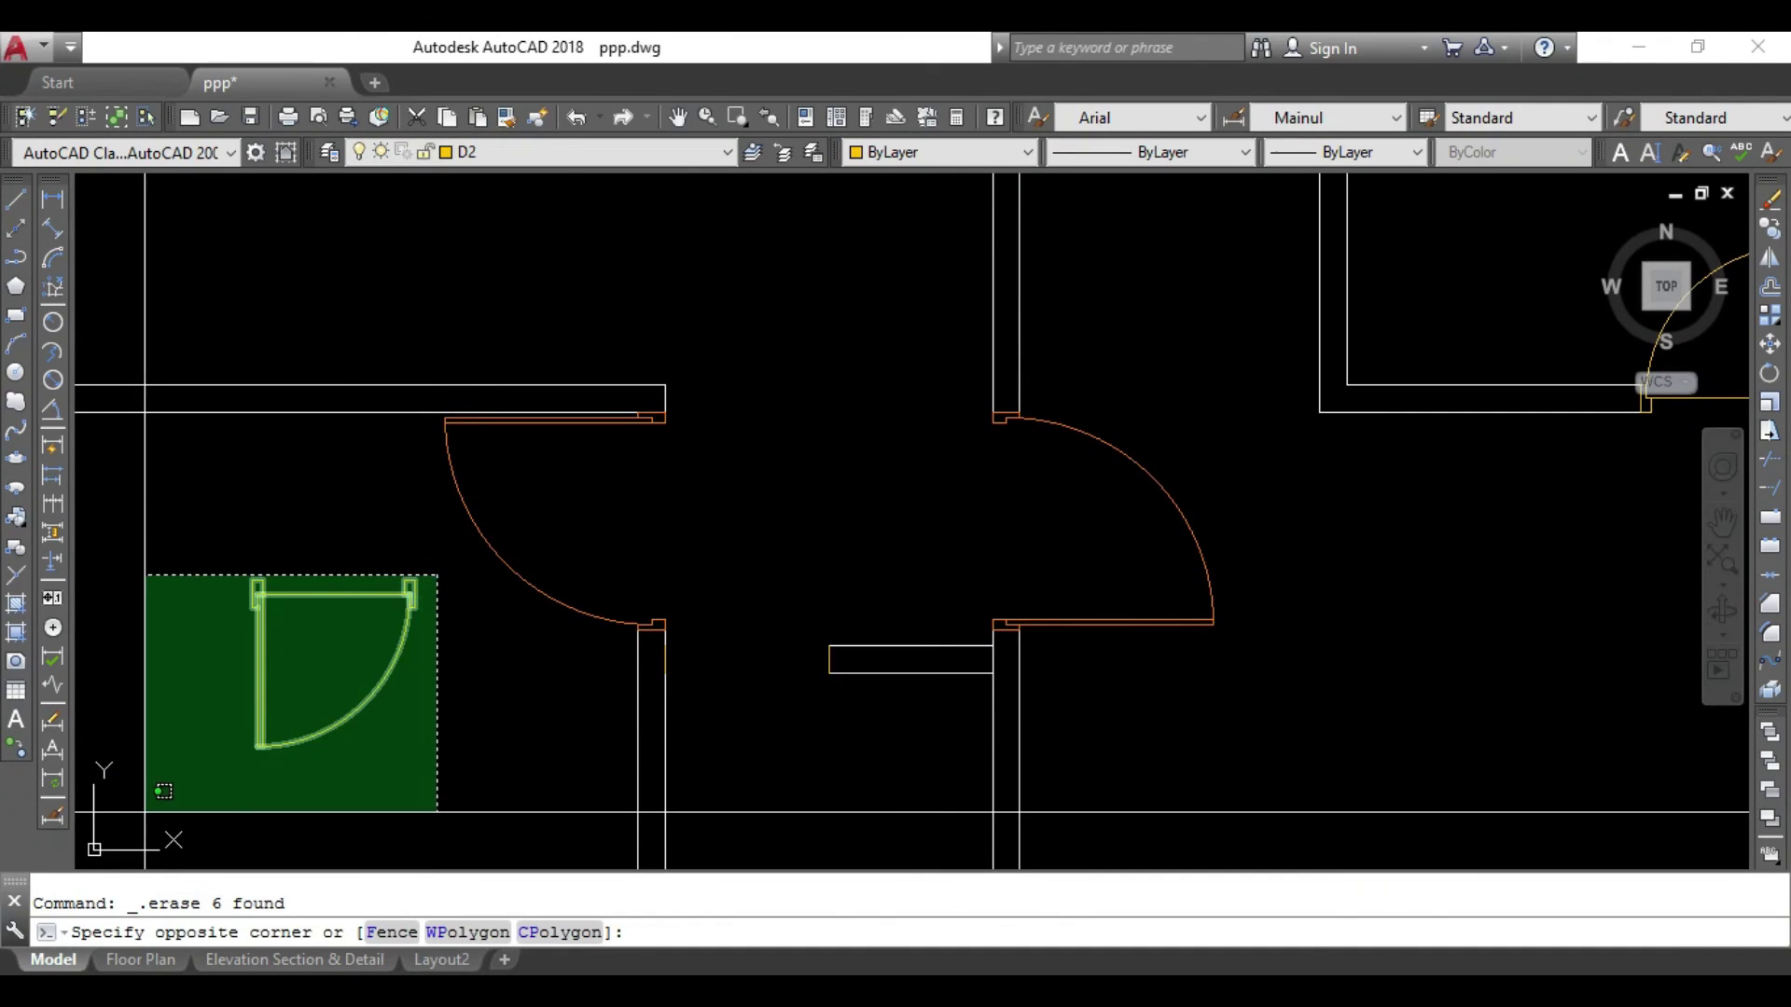
left_click(144, 812)
type("m")
key("Return")
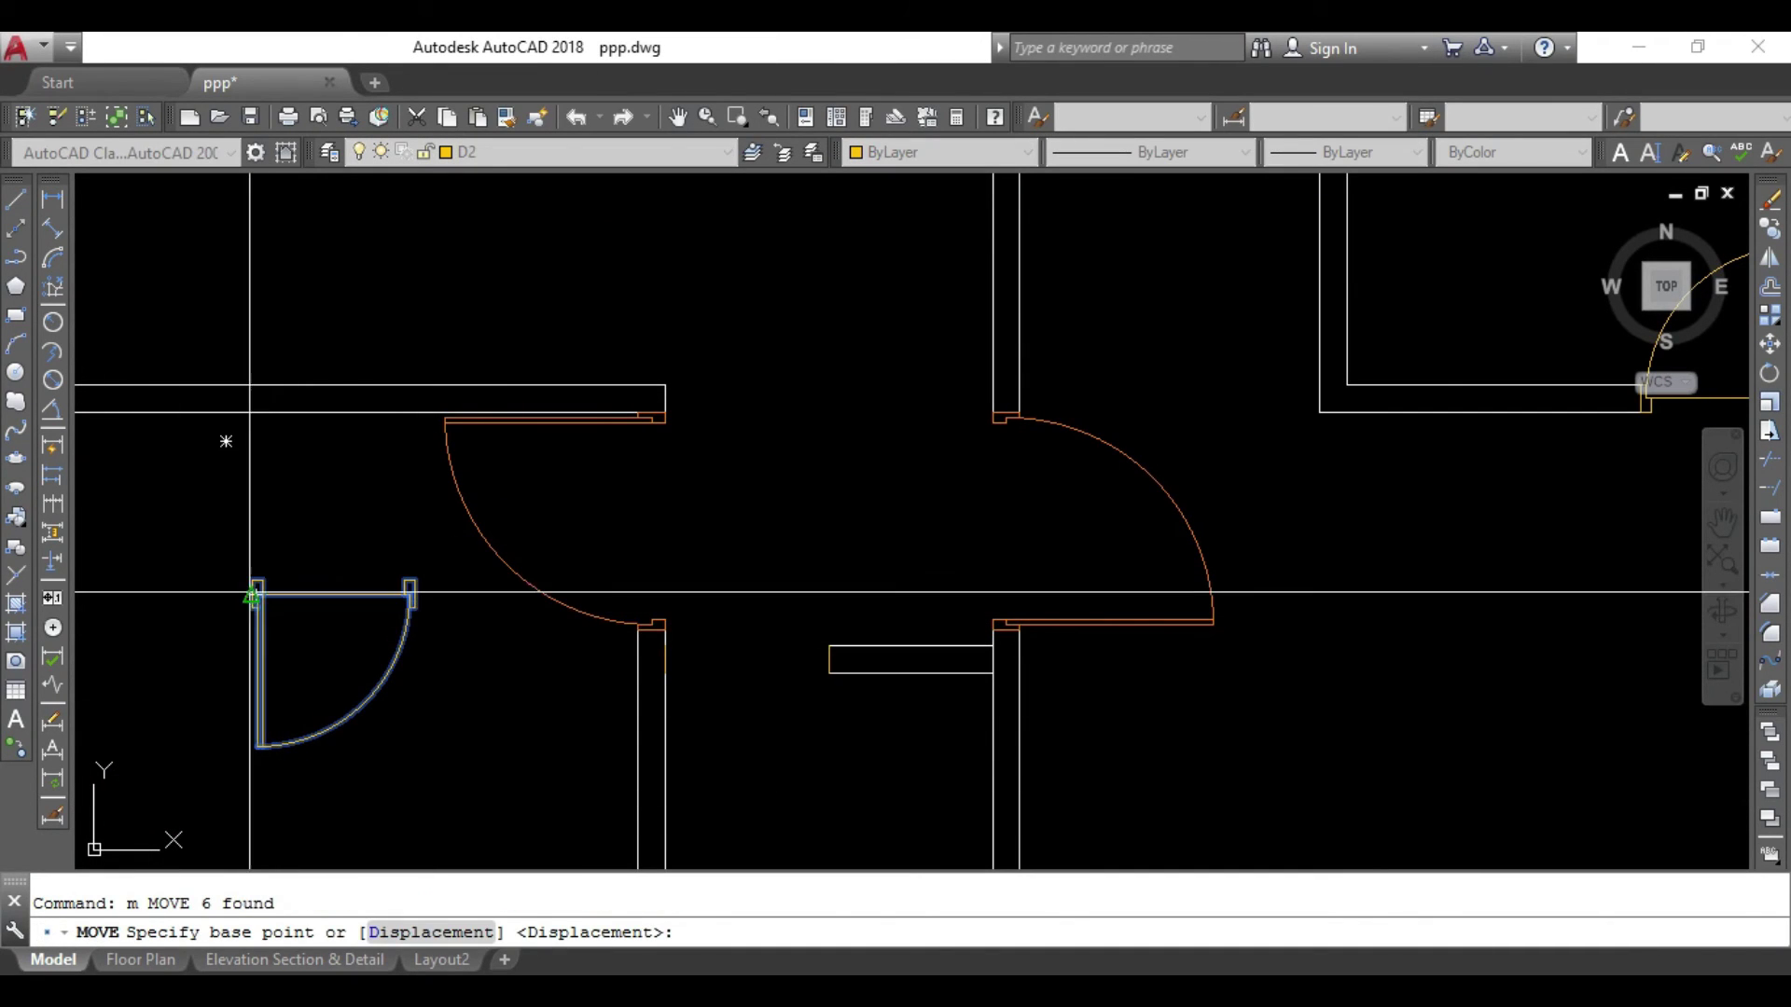
left_click(252, 575)
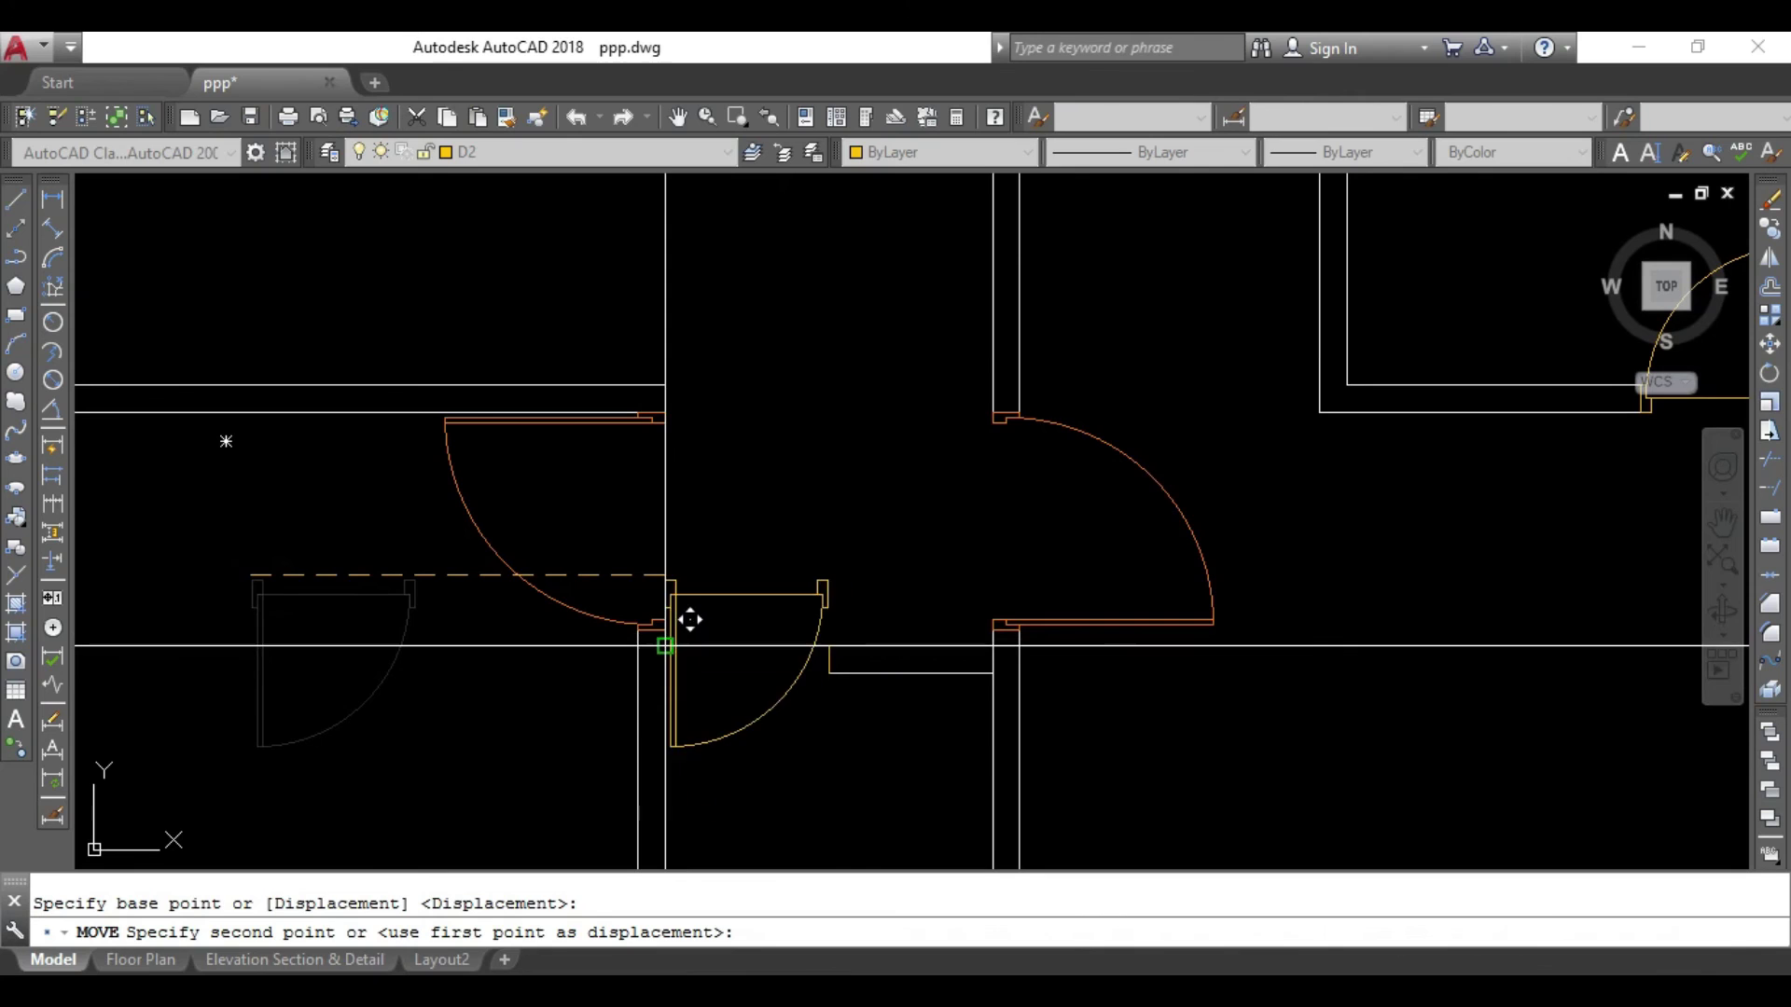
left_click(666, 658)
scroll(835, 607, "down", 4)
key("Escape")
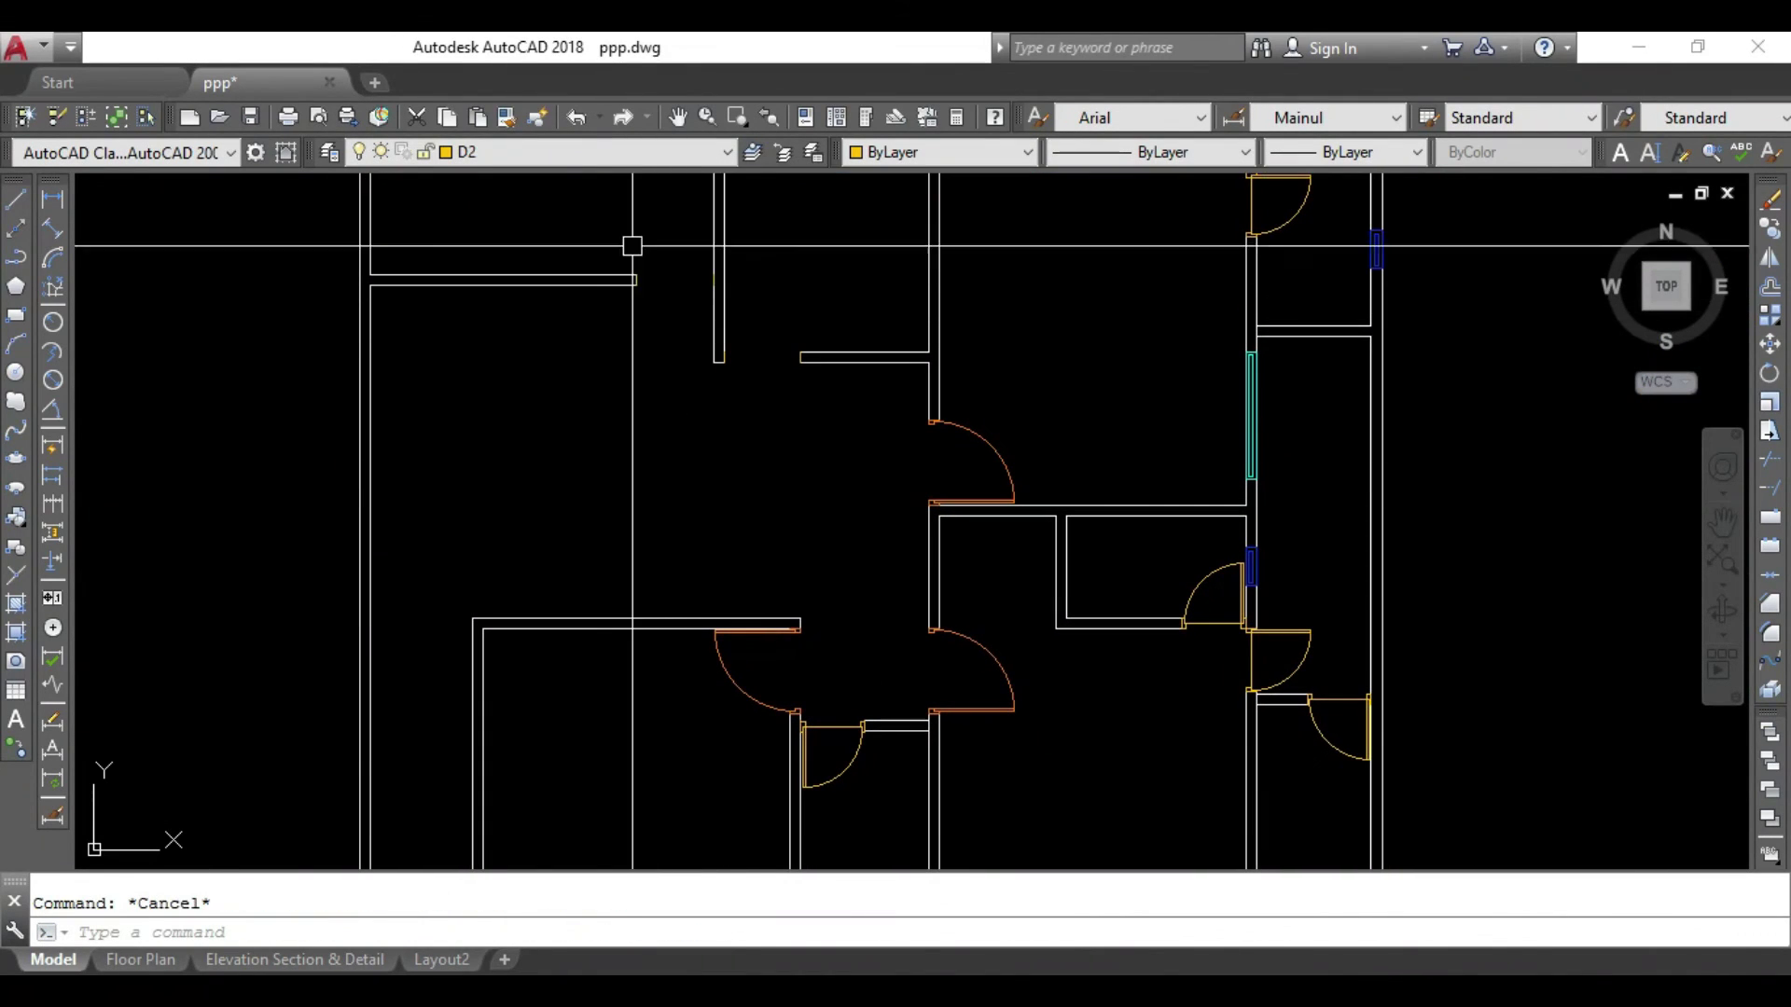
Make D1 the current layer.
left_click(552, 149)
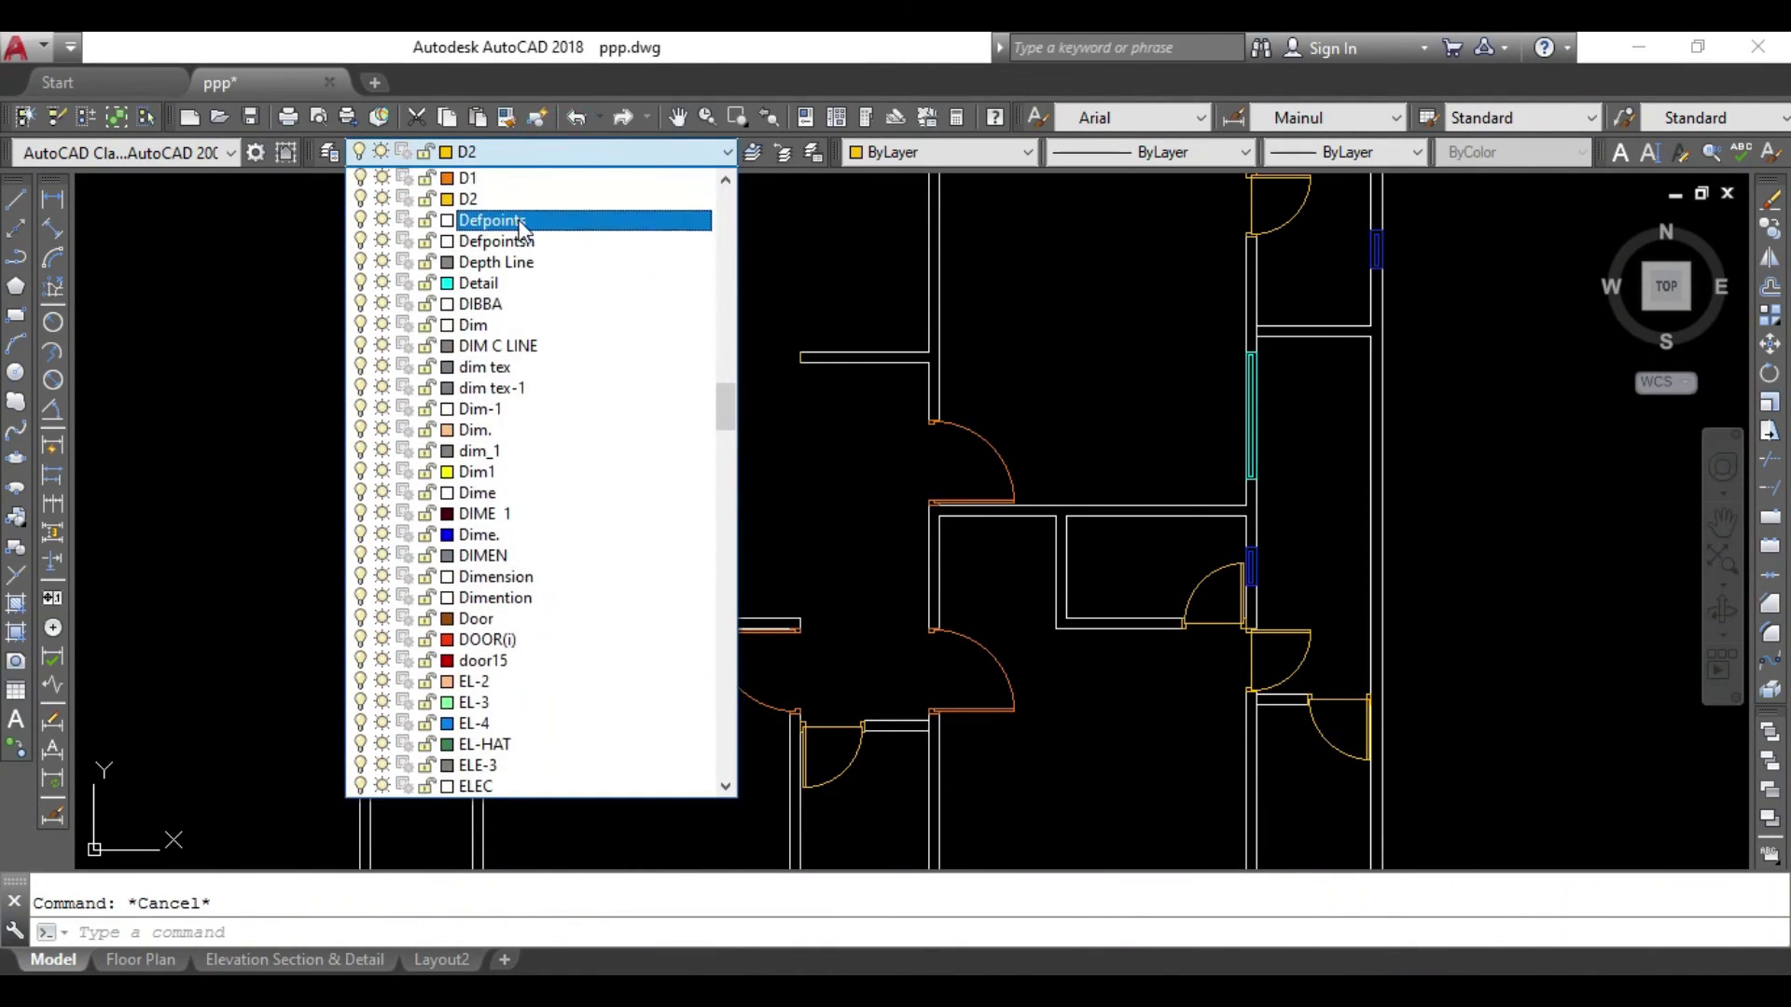
left_click(513, 199)
scroll(759, 523, "up", 1)
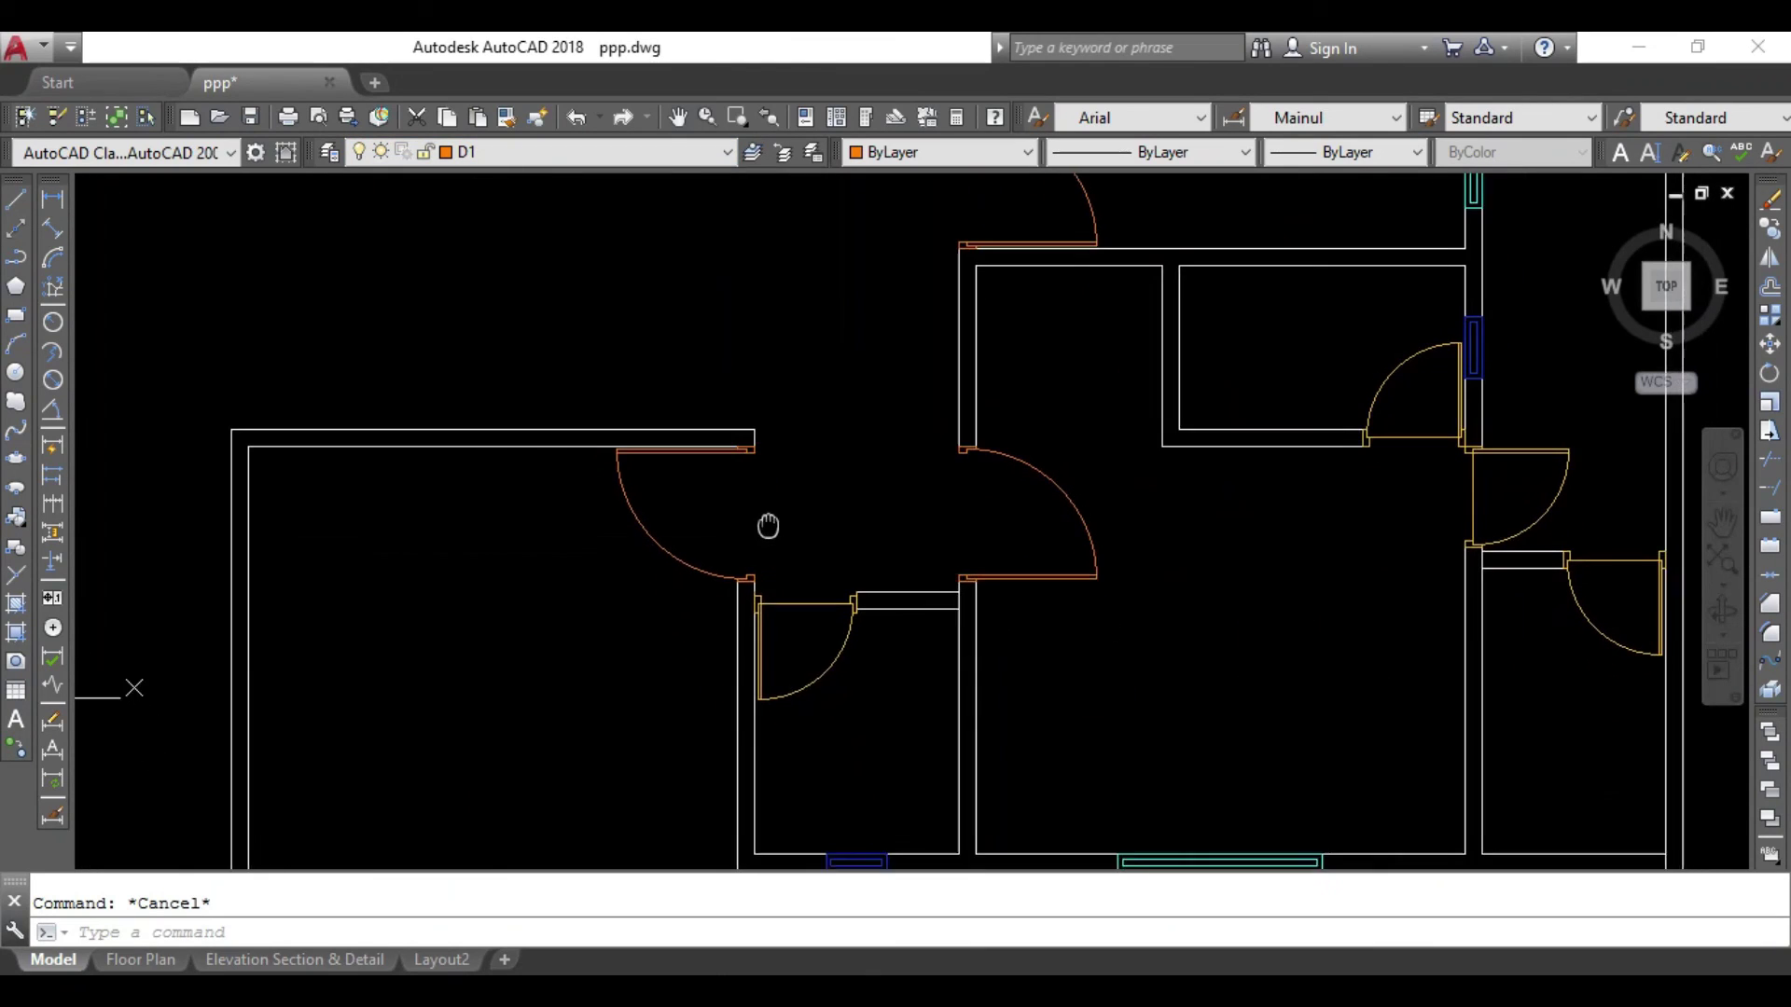
scroll(759, 512, "up", 1)
Draw vertical leaf lines from the first doors' corners to the ends of their swing arcs.
type("l")
key("Return")
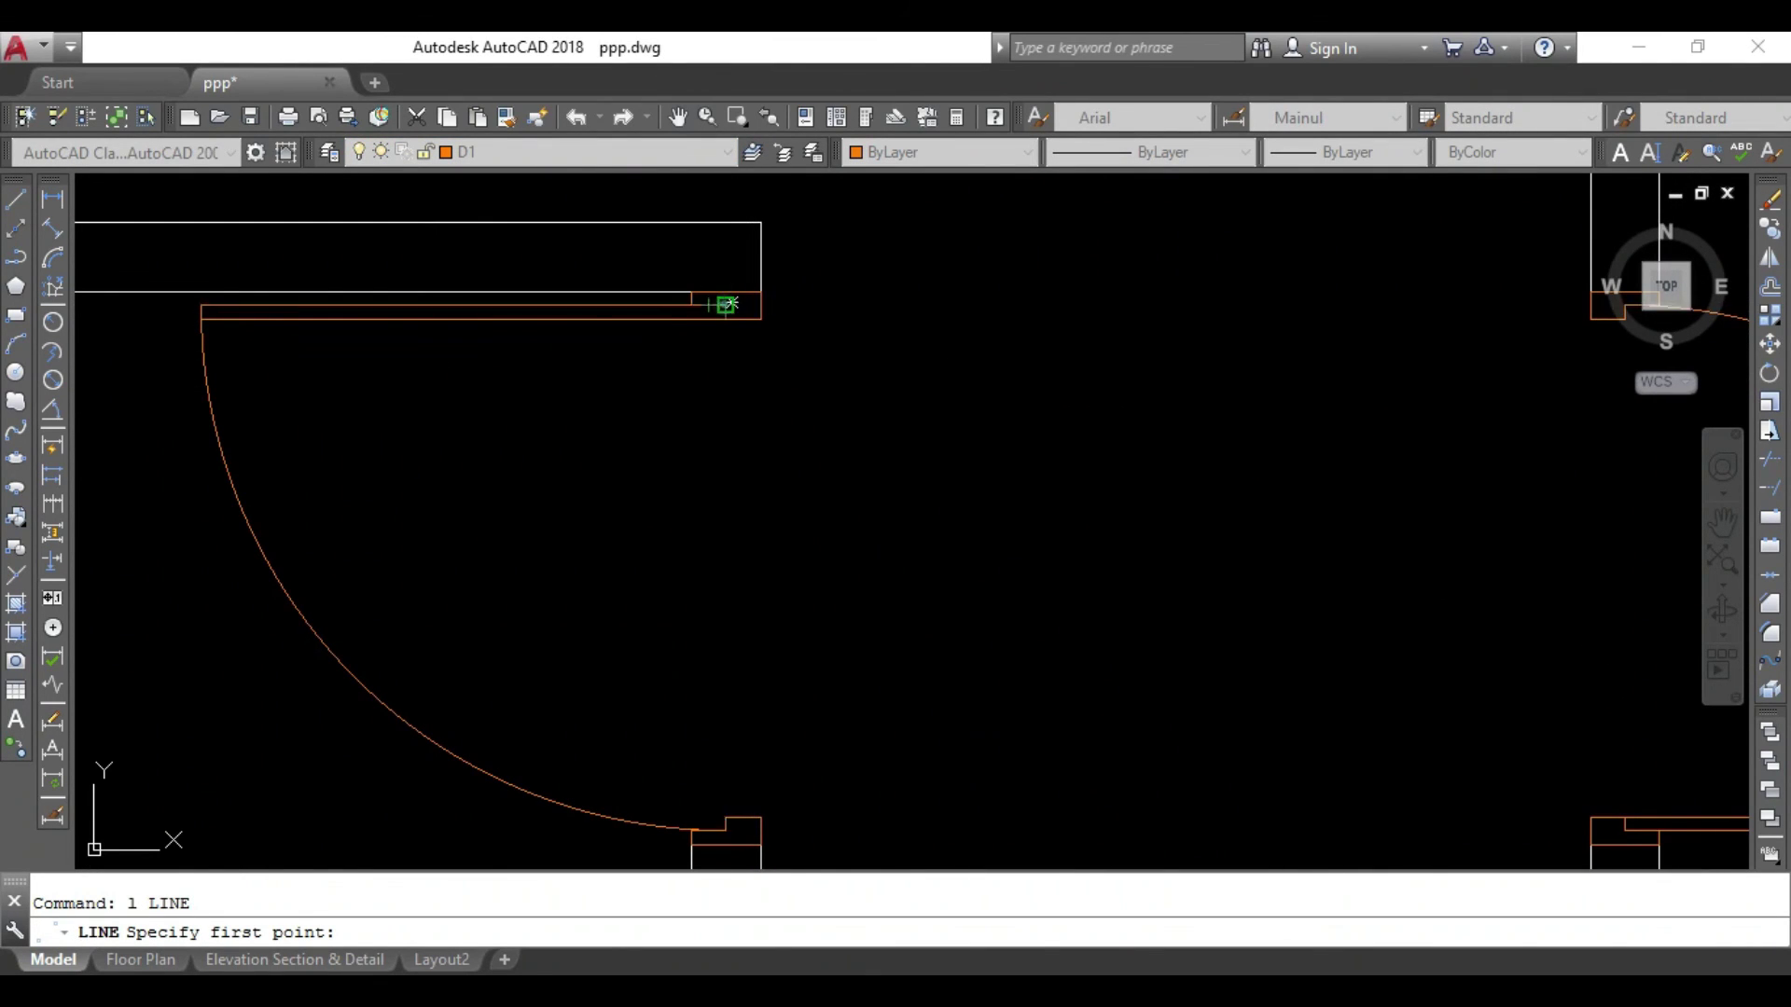
left_click(725, 304)
left_click(725, 831)
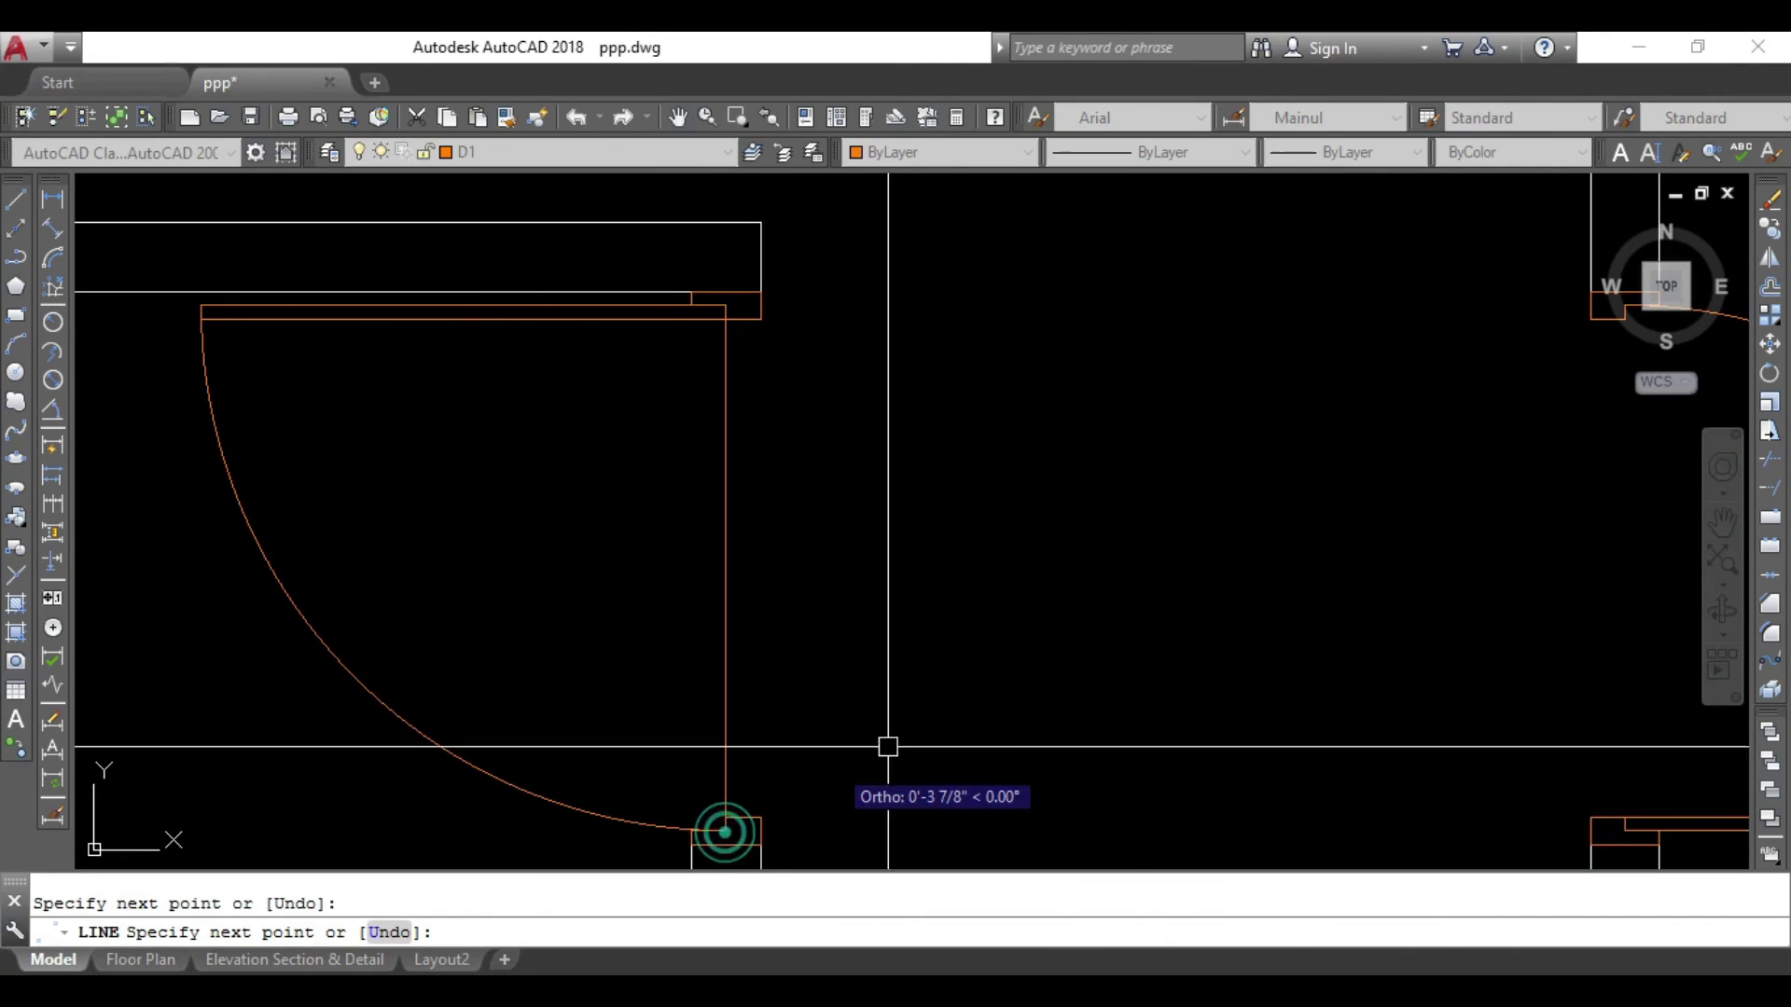
middle_click_drag(888, 746, 419, 607)
key("Return")
key("Return")
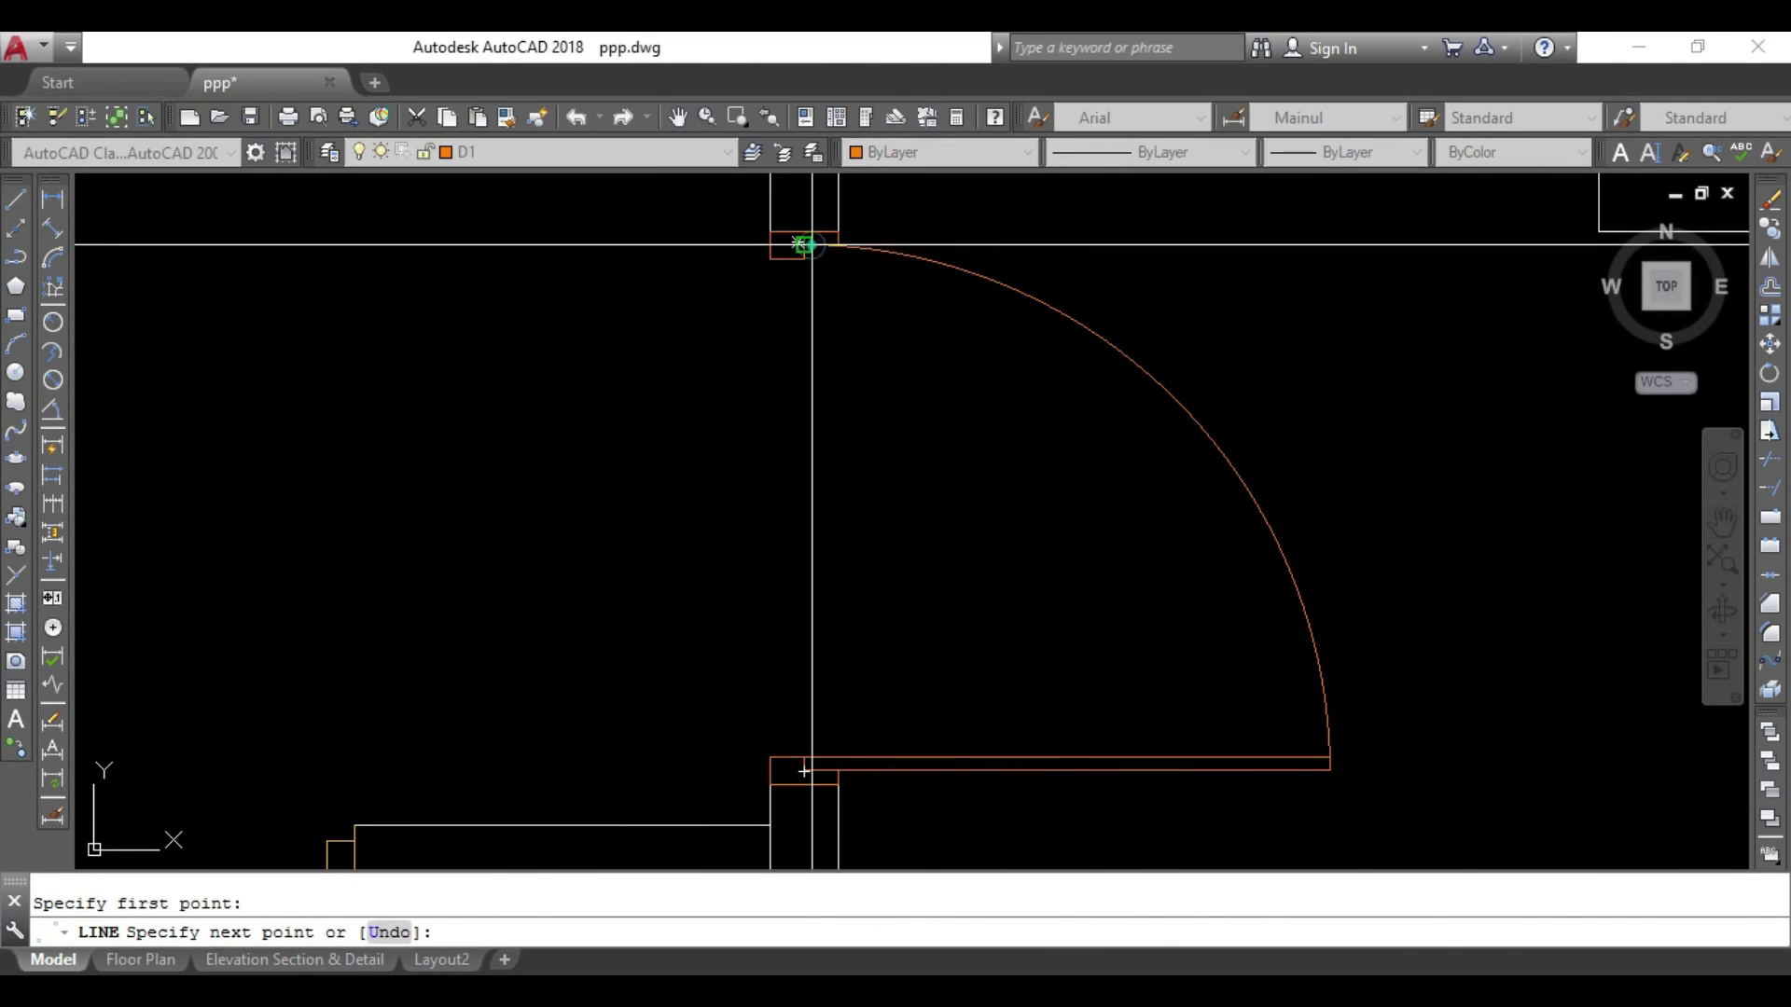
left_click(802, 772)
scroll(959, 540, "down", 2)
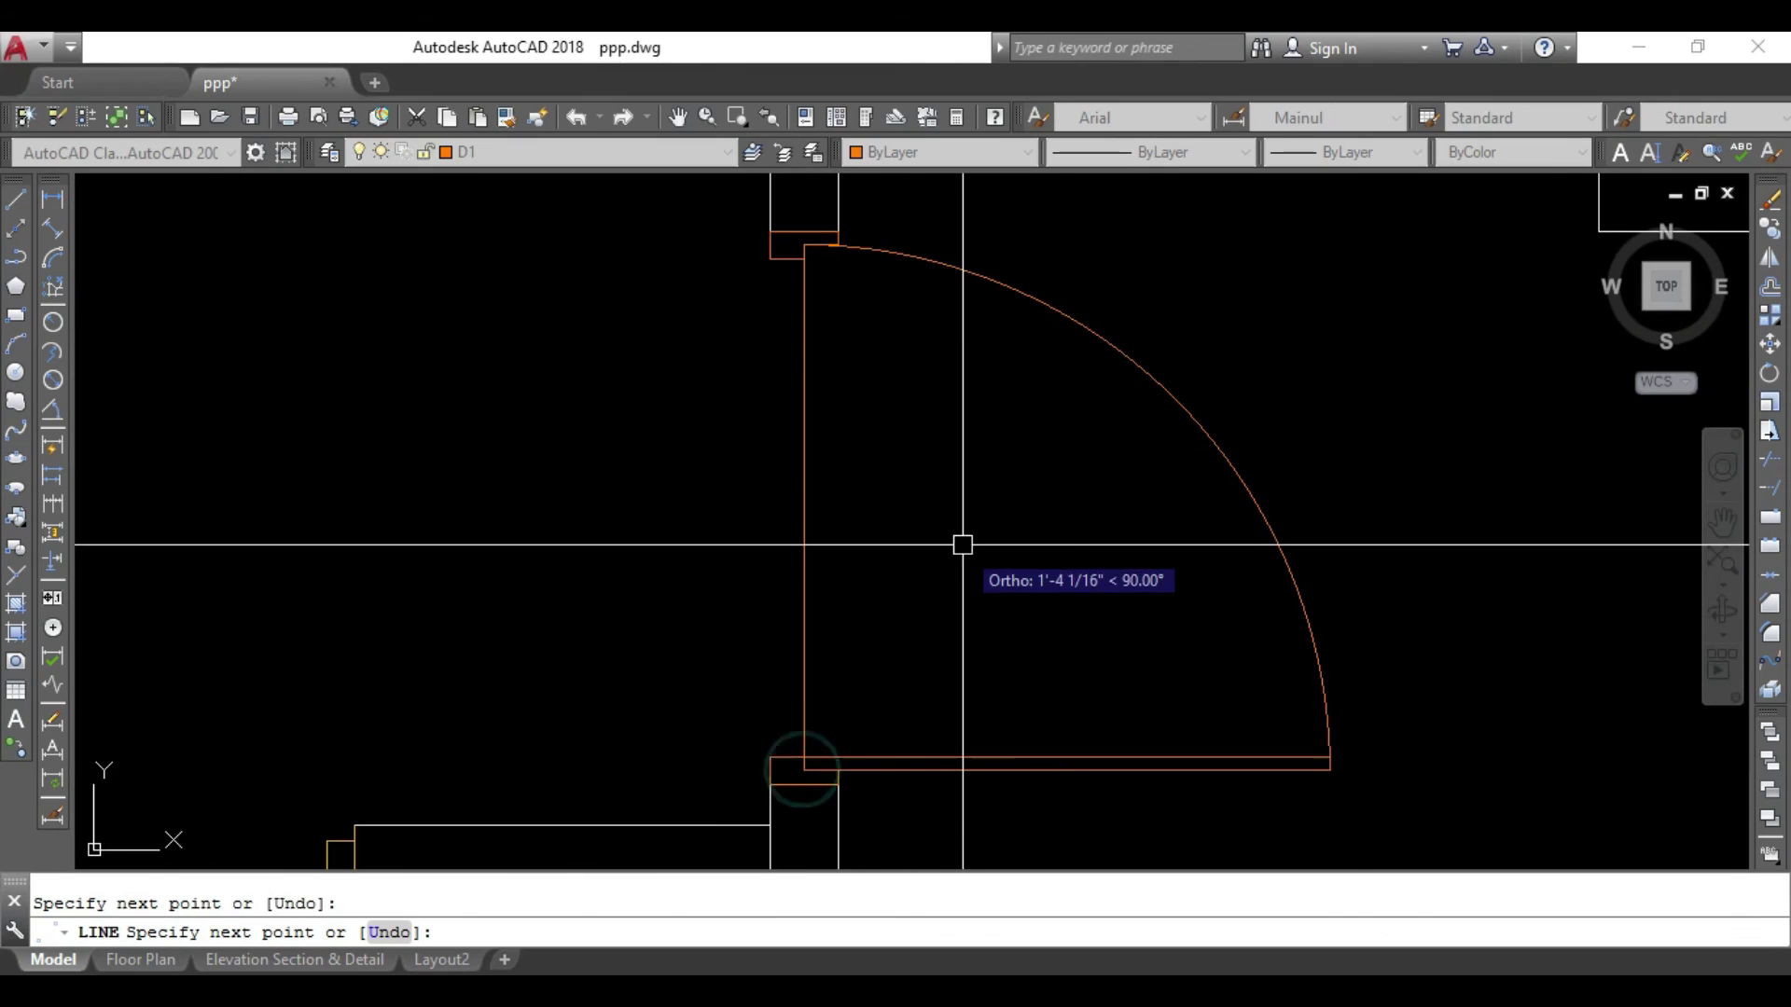
key("Return")
Begin a leaf line at the third door's corner, then stop line drawing.
scroll(748, 799, "up", 2)
scroll(939, 568, "down", 3)
scroll(892, 700, "up", 1)
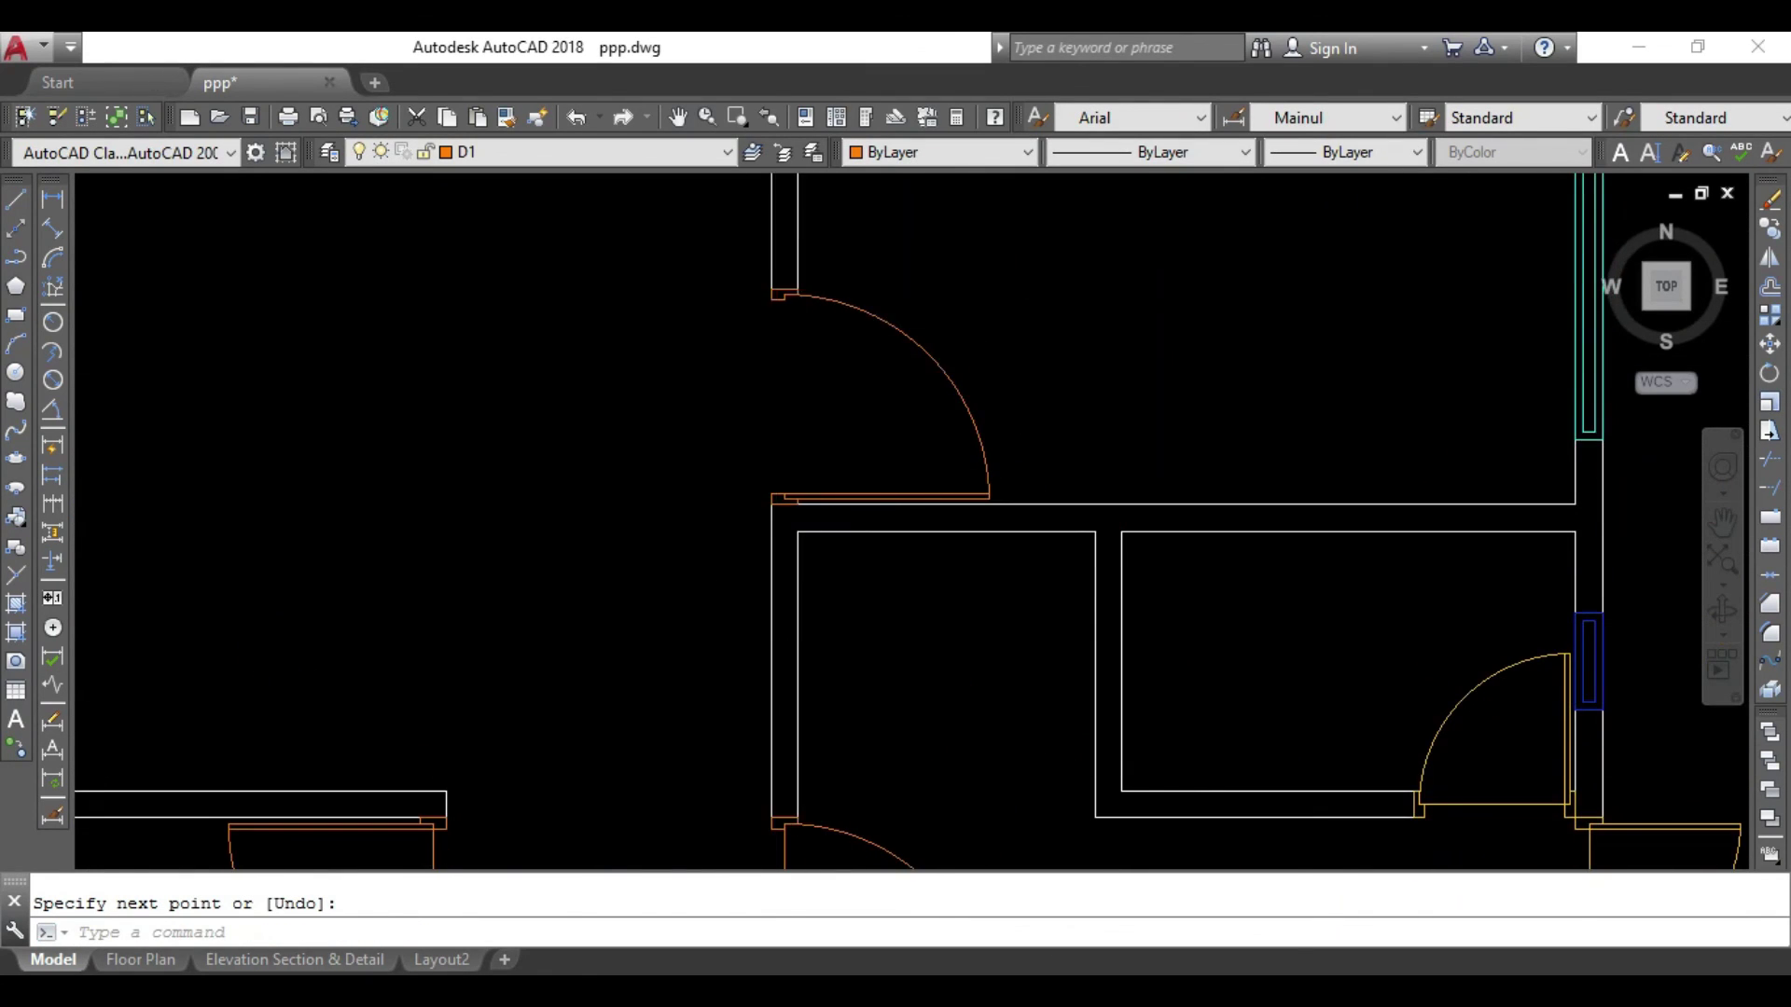
scroll(801, 295, "up", 2)
key("Return")
left_click(800, 292)
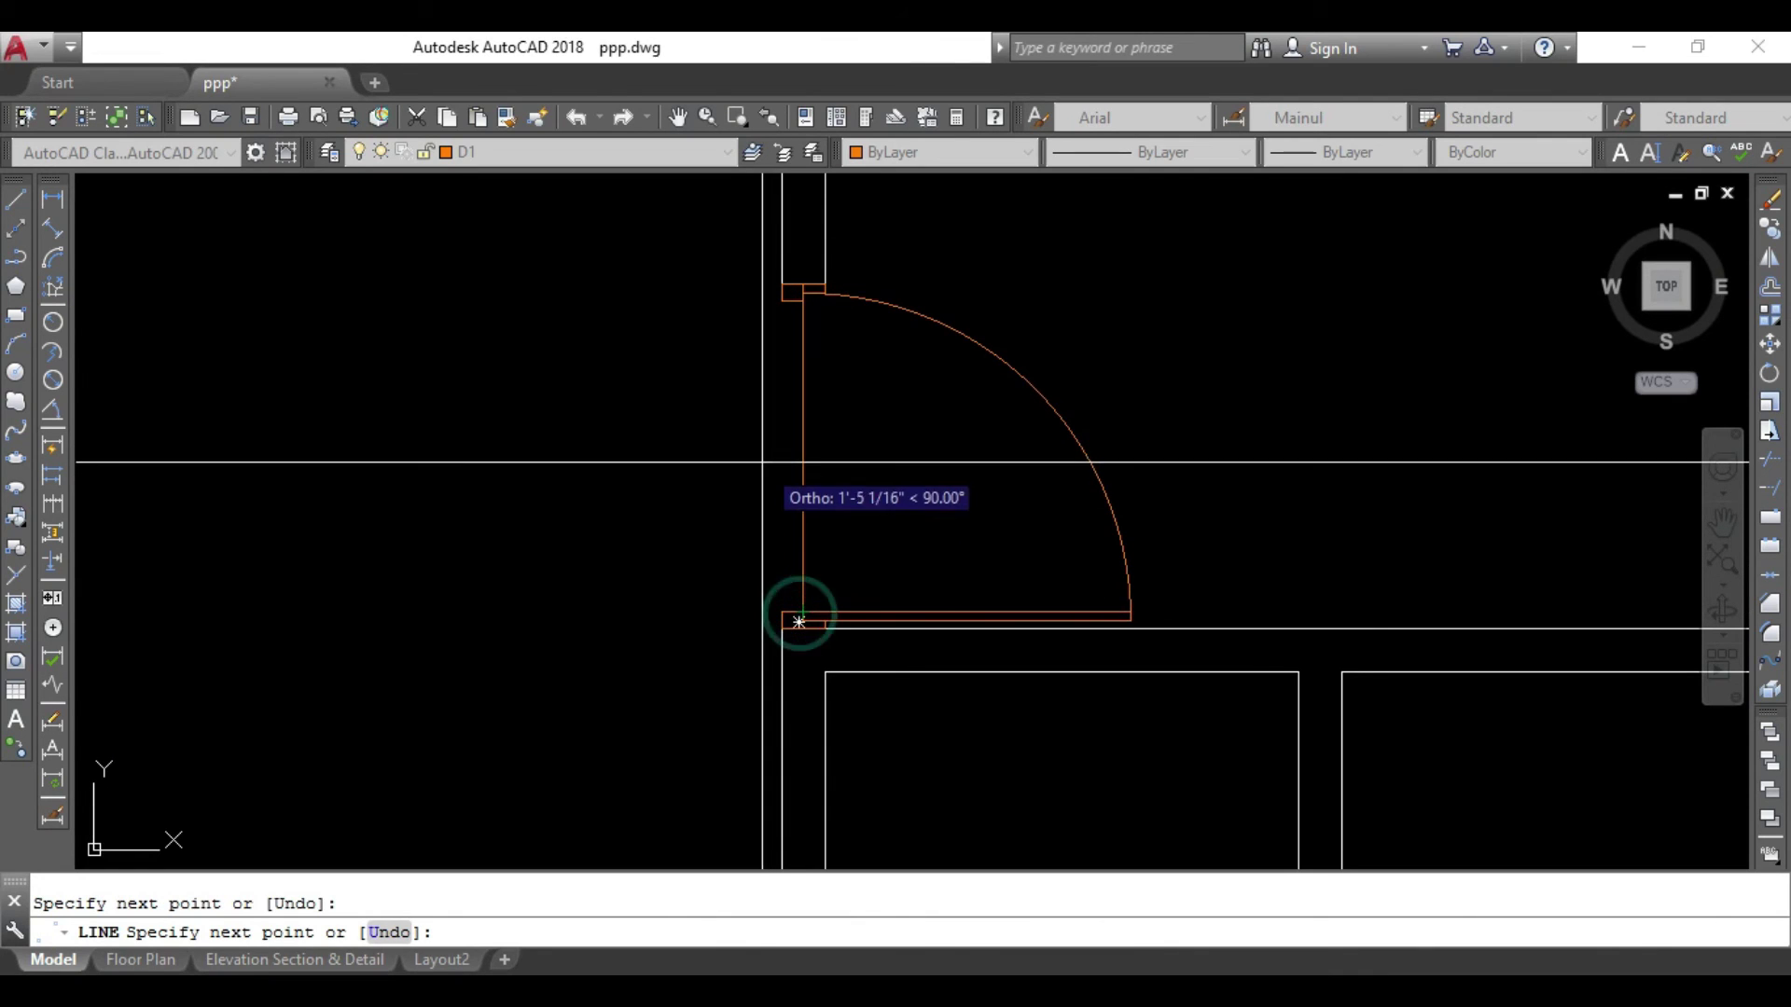
key("Escape")
scroll(759, 460, "down", 5)
scroll(801, 615, "up", 1)
scroll(801, 614, "down", 5)
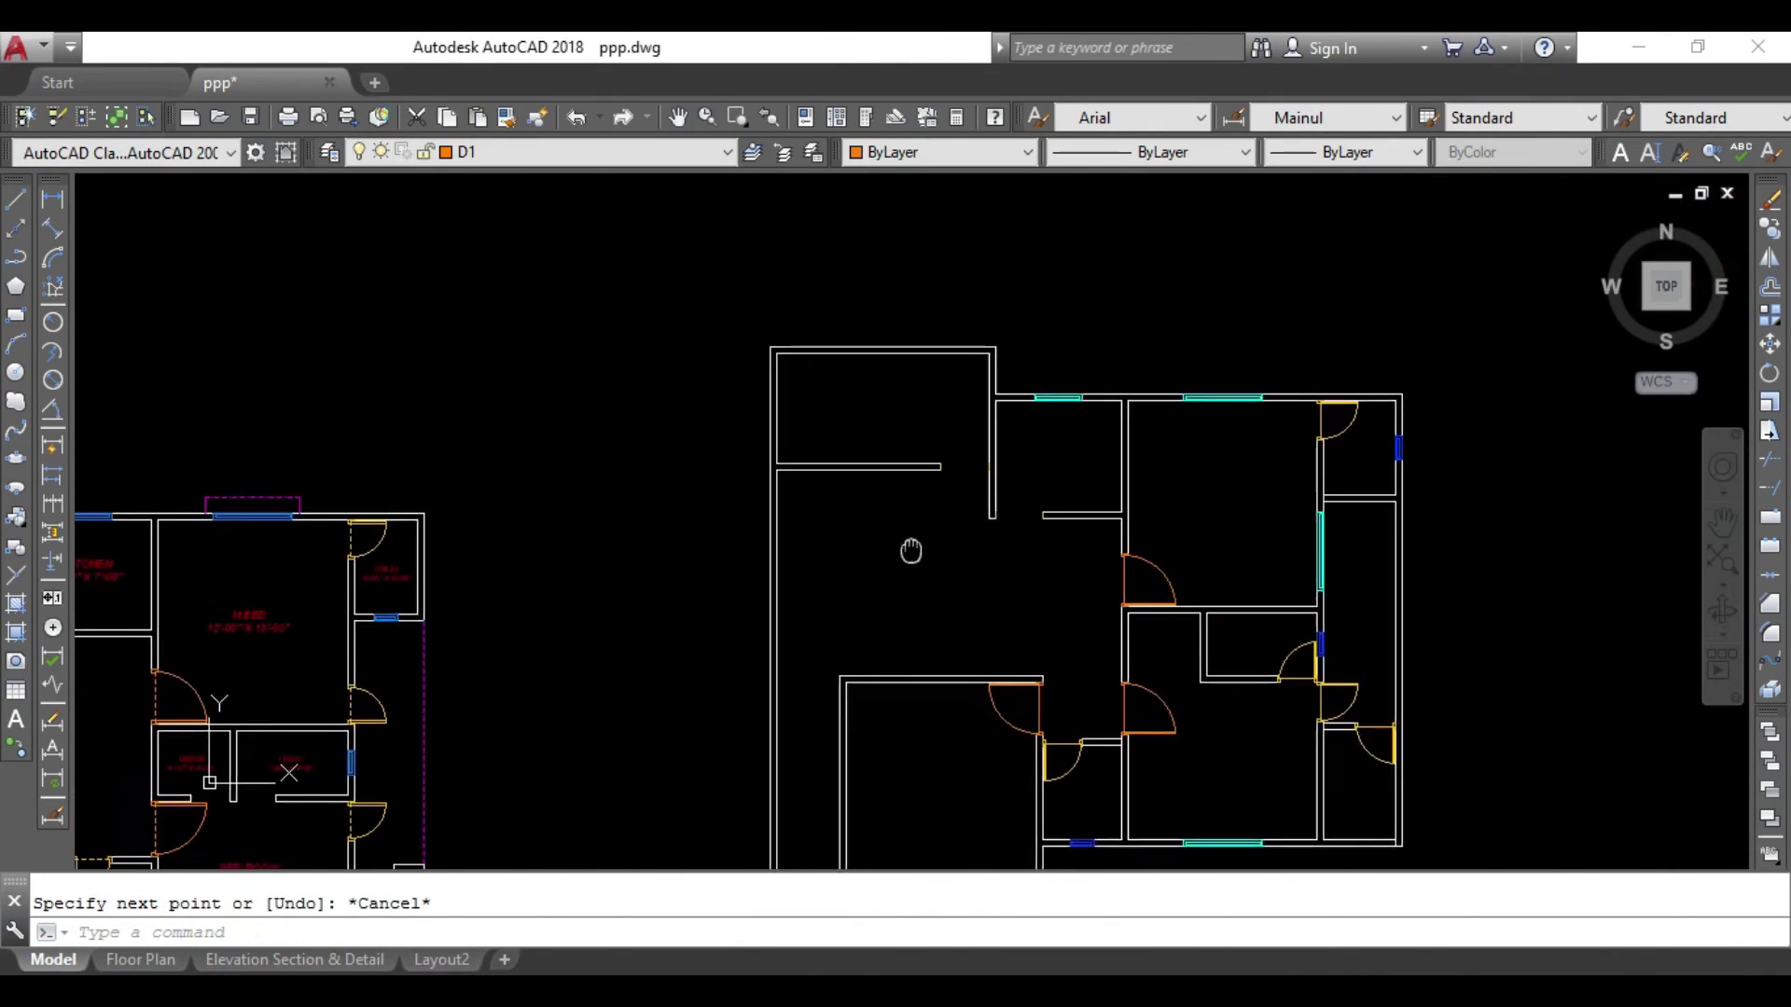
Give the first central door's vertical leaf line a dashed linetype.
mouse_move(899, 559)
middle_mouse_down()
mouse_move(852, 435)
mouse_move(1018, 518)
mouse_move(1107, 523)
mouse_move(1019, 611)
middle_mouse_up()
scroll(1217, 392, "up", 6)
left_click_drag(1212, 403, 1051, 476)
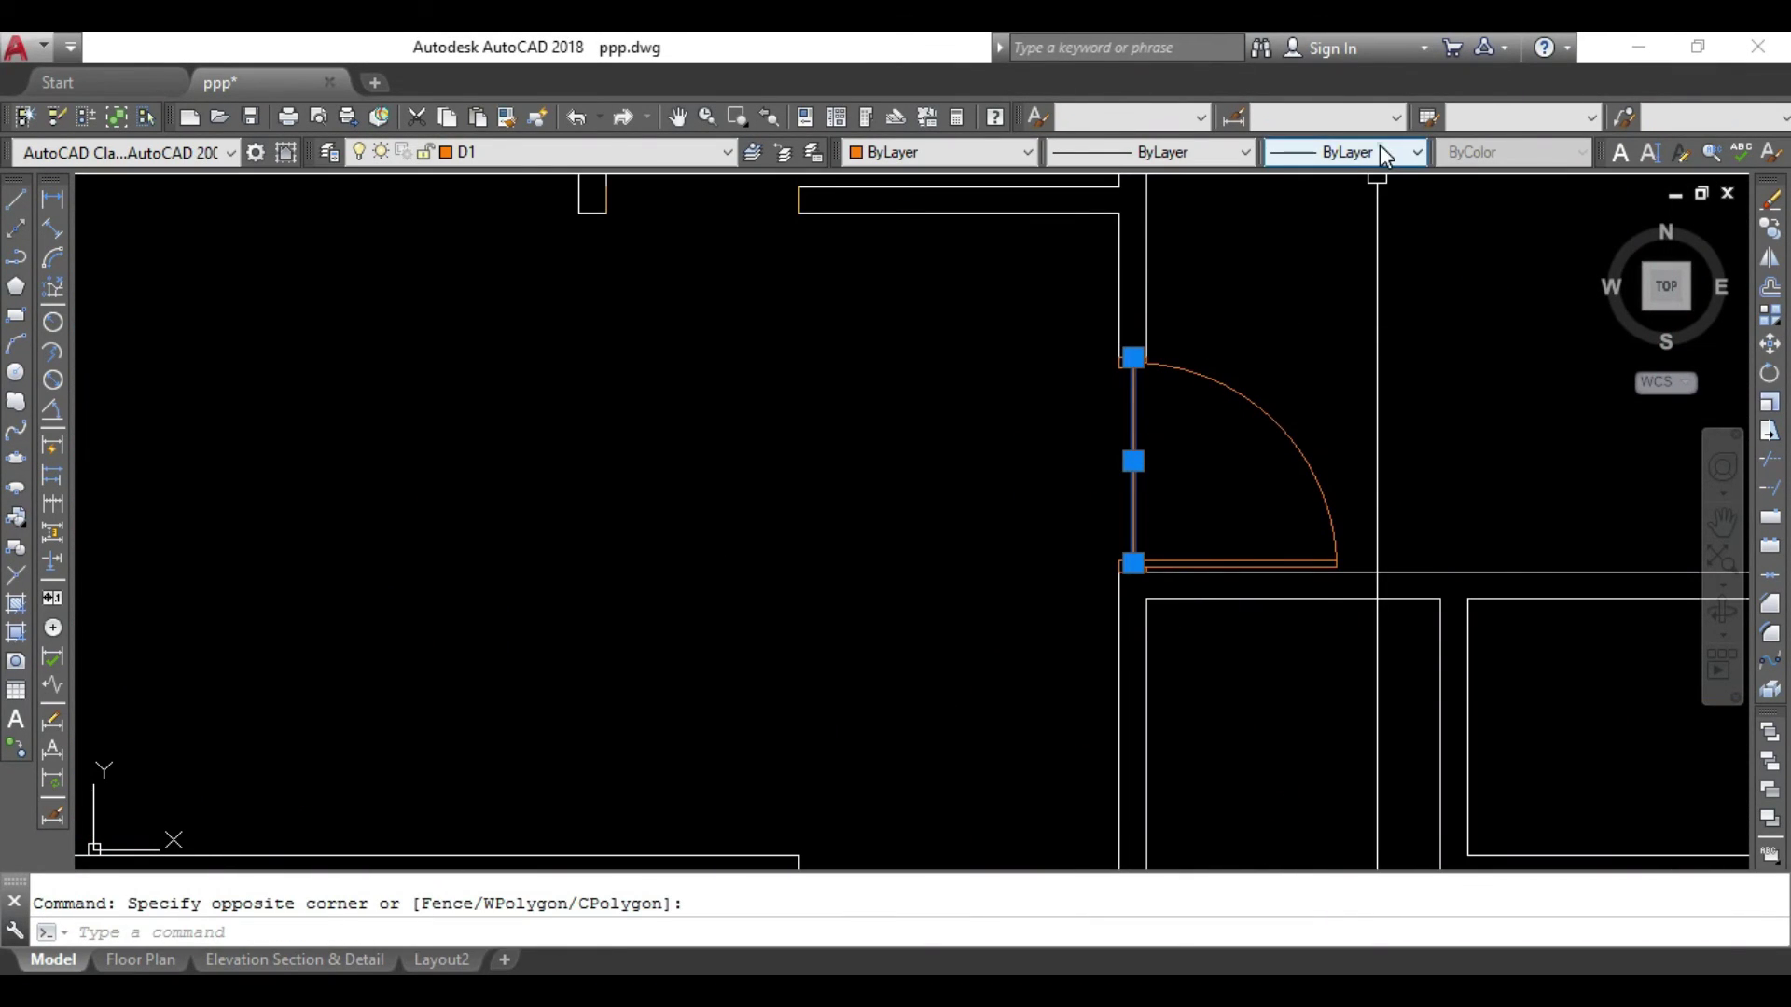
left_click(1379, 149)
left_click(1170, 154)
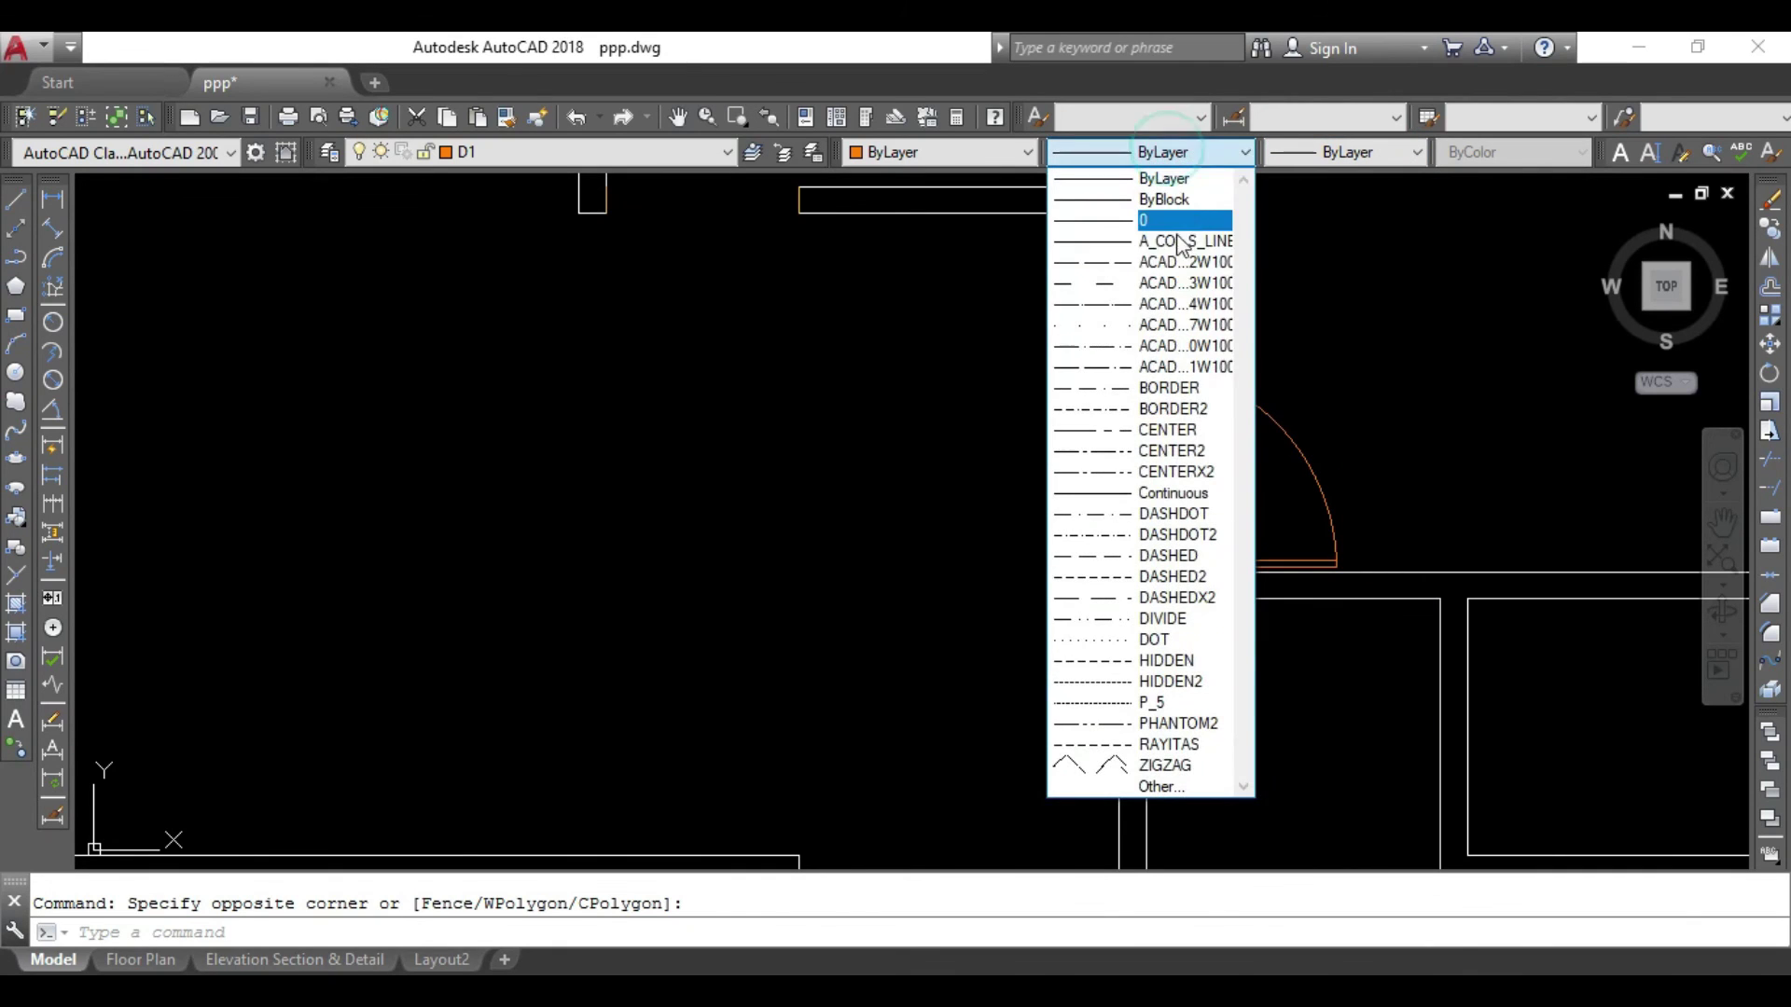
left_click(1163, 267)
key("Escape")
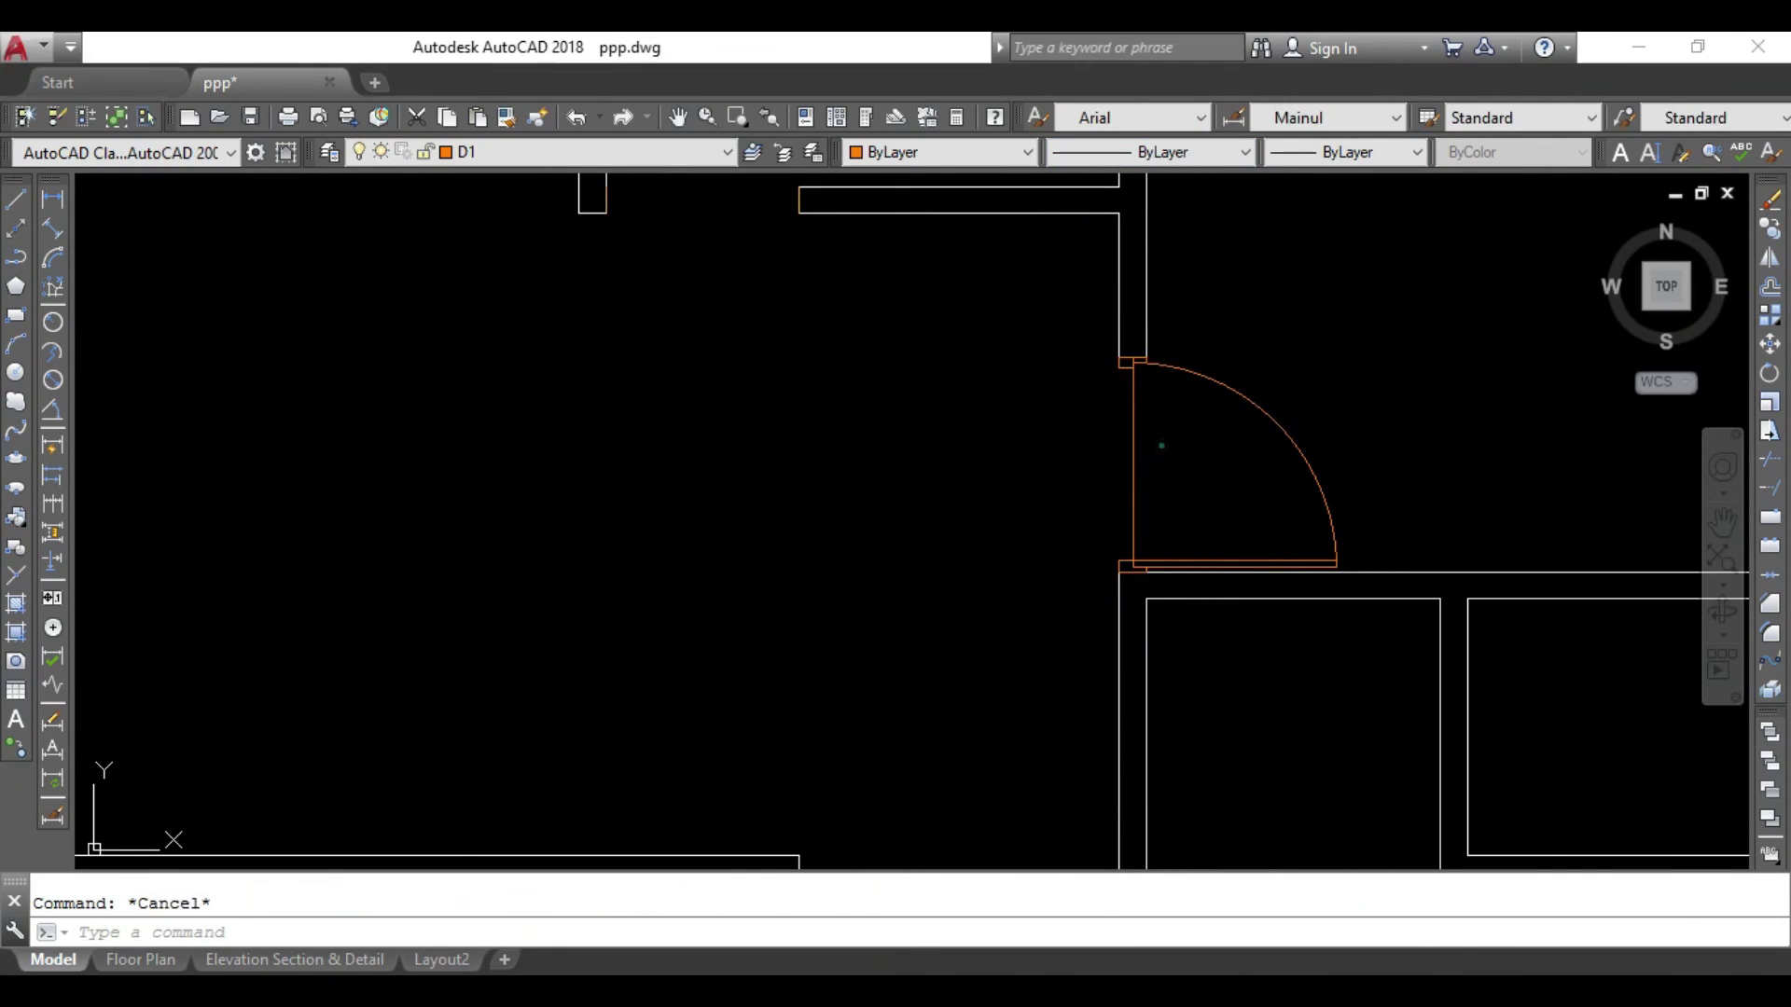
Switch the next door's vertical leaf line to the BORDER2 linetype.
left_click_drag(1140, 429, 1058, 491)
left_click(1148, 120)
left_click(1149, 125)
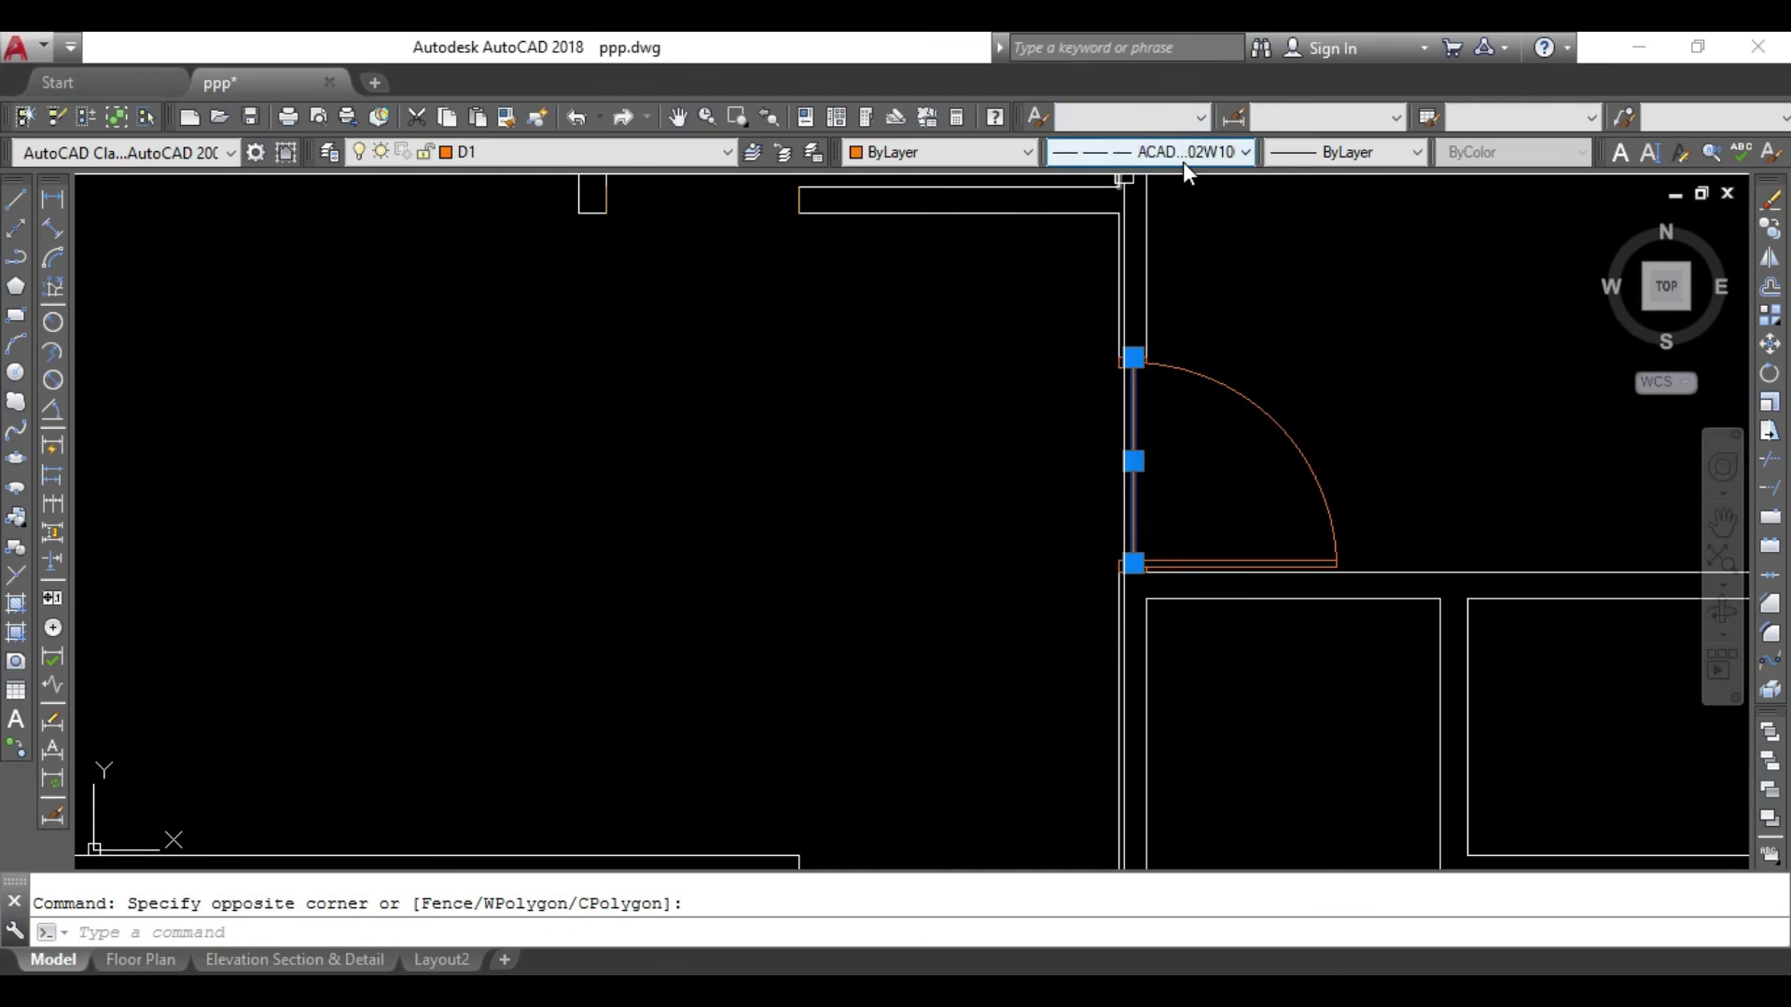
left_click(1185, 166)
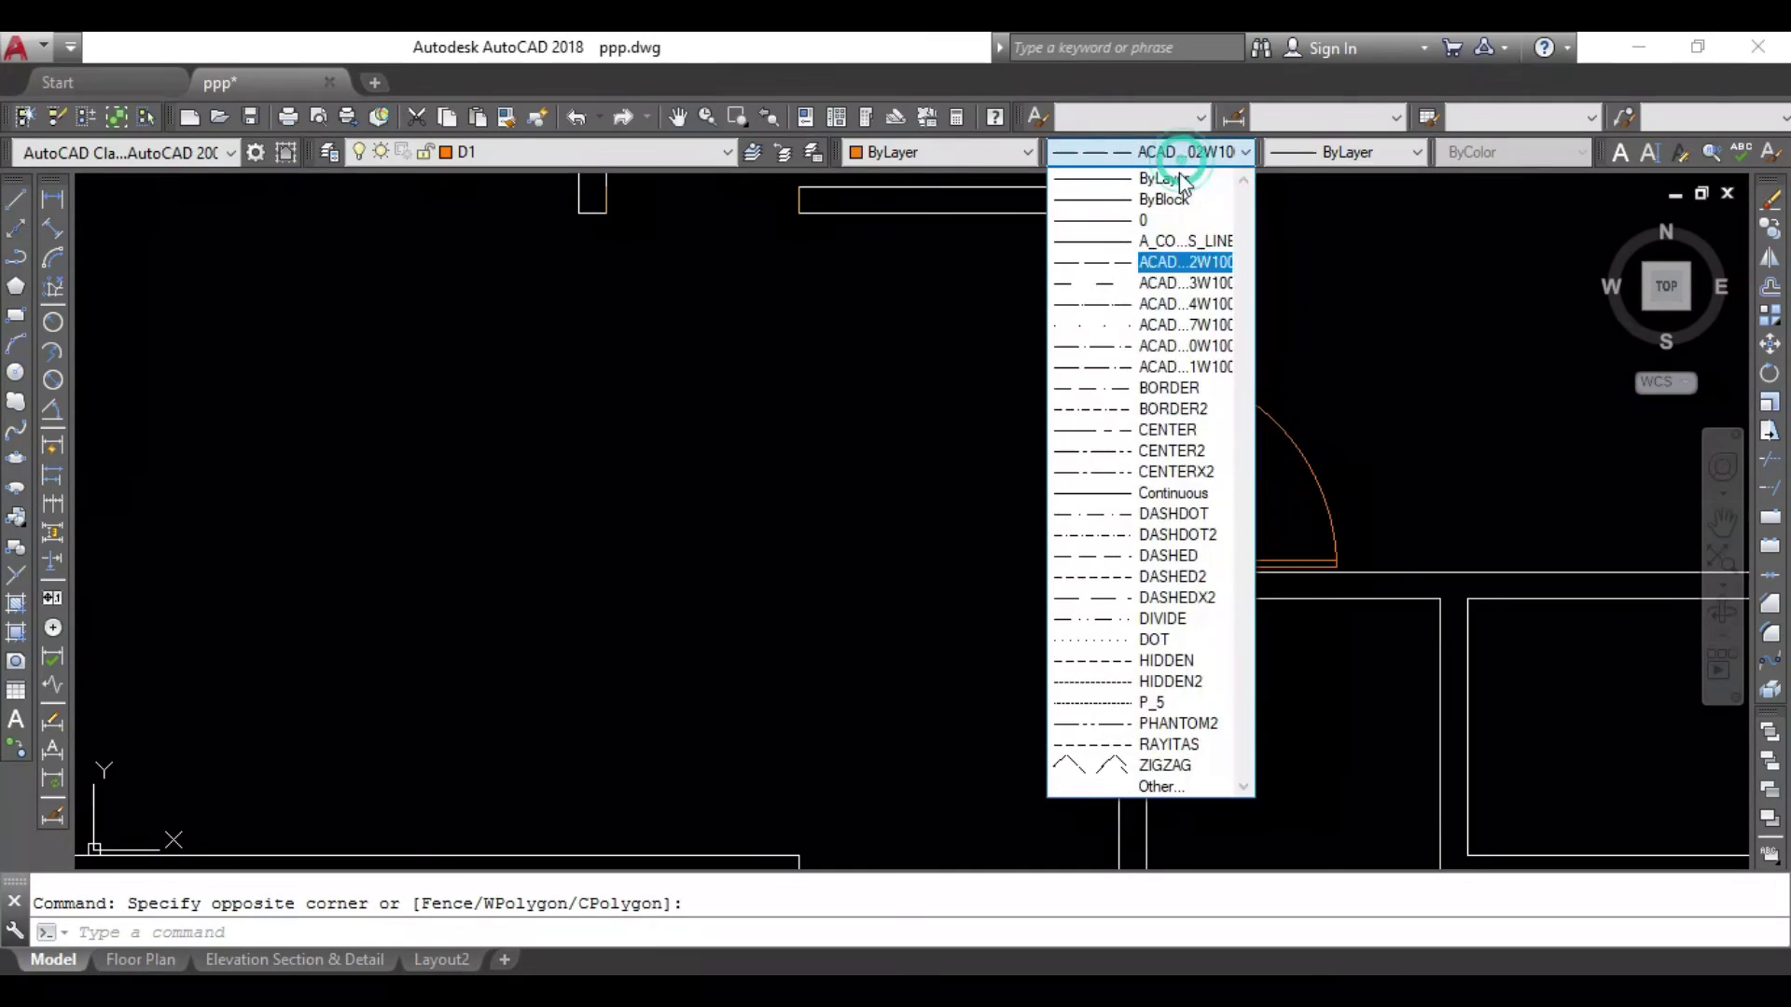
left_click(1116, 412)
key("Escape")
scroll(1184, 466, "down", 4)
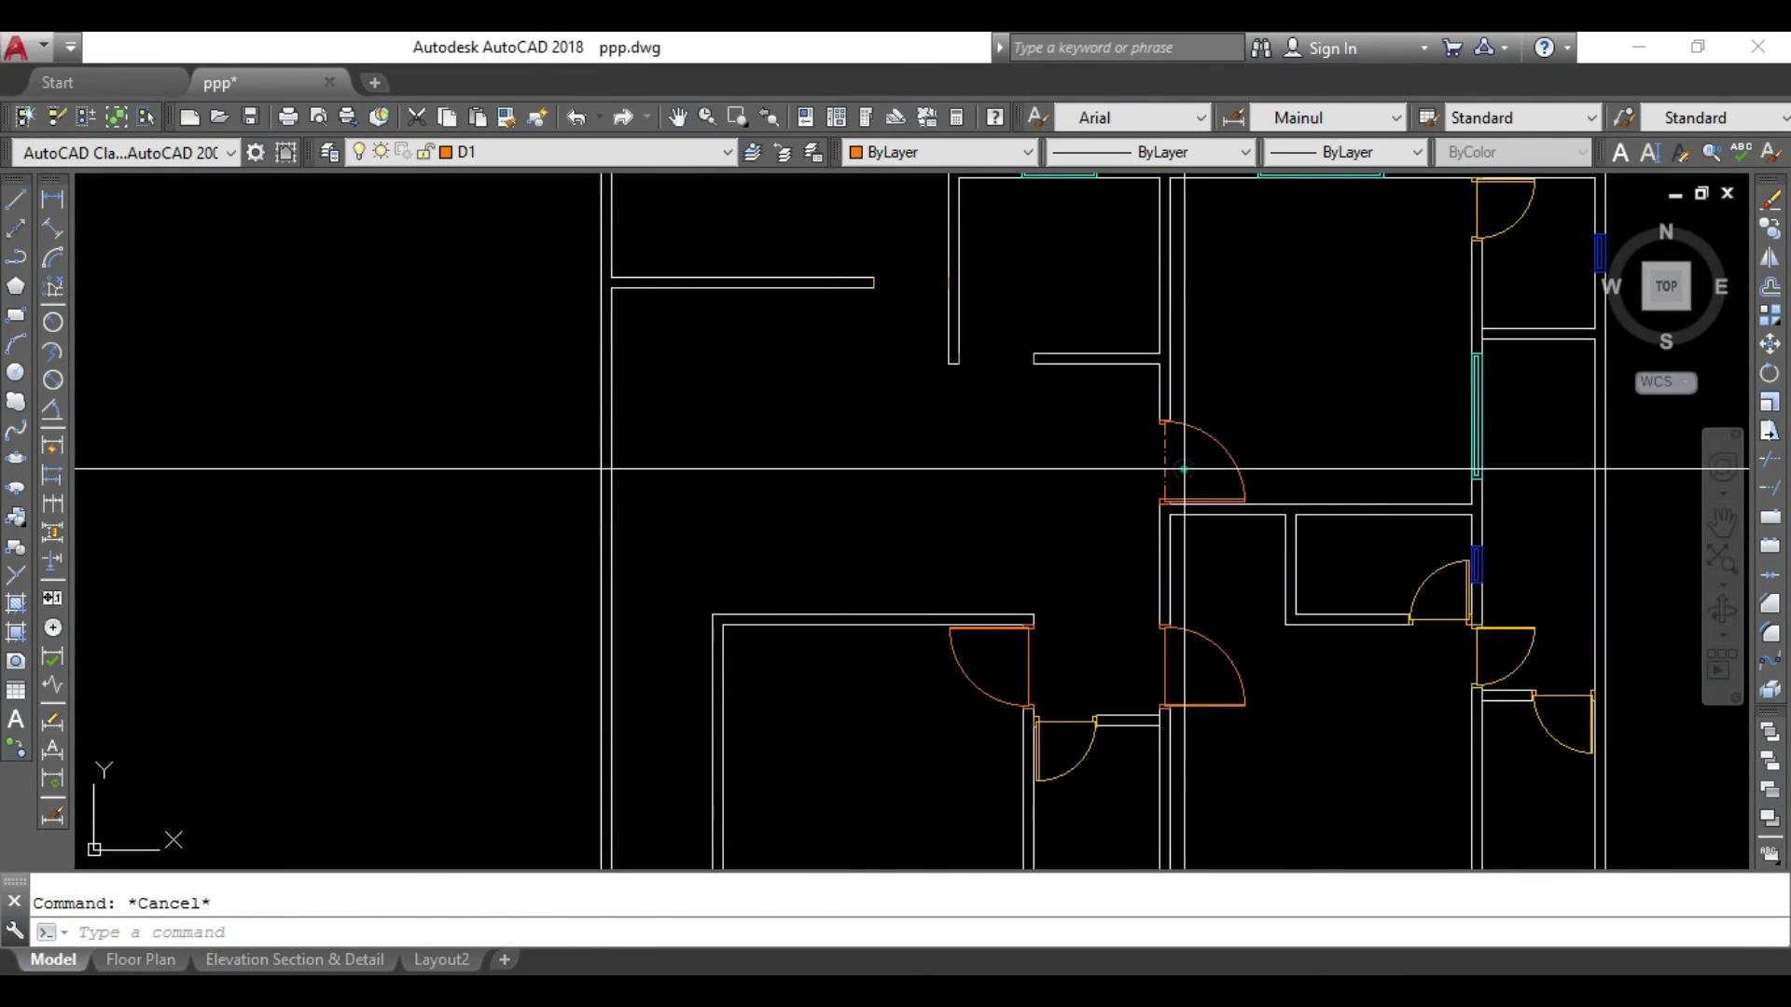
left_click(1182, 461)
left_click(1159, 466)
key("Escape")
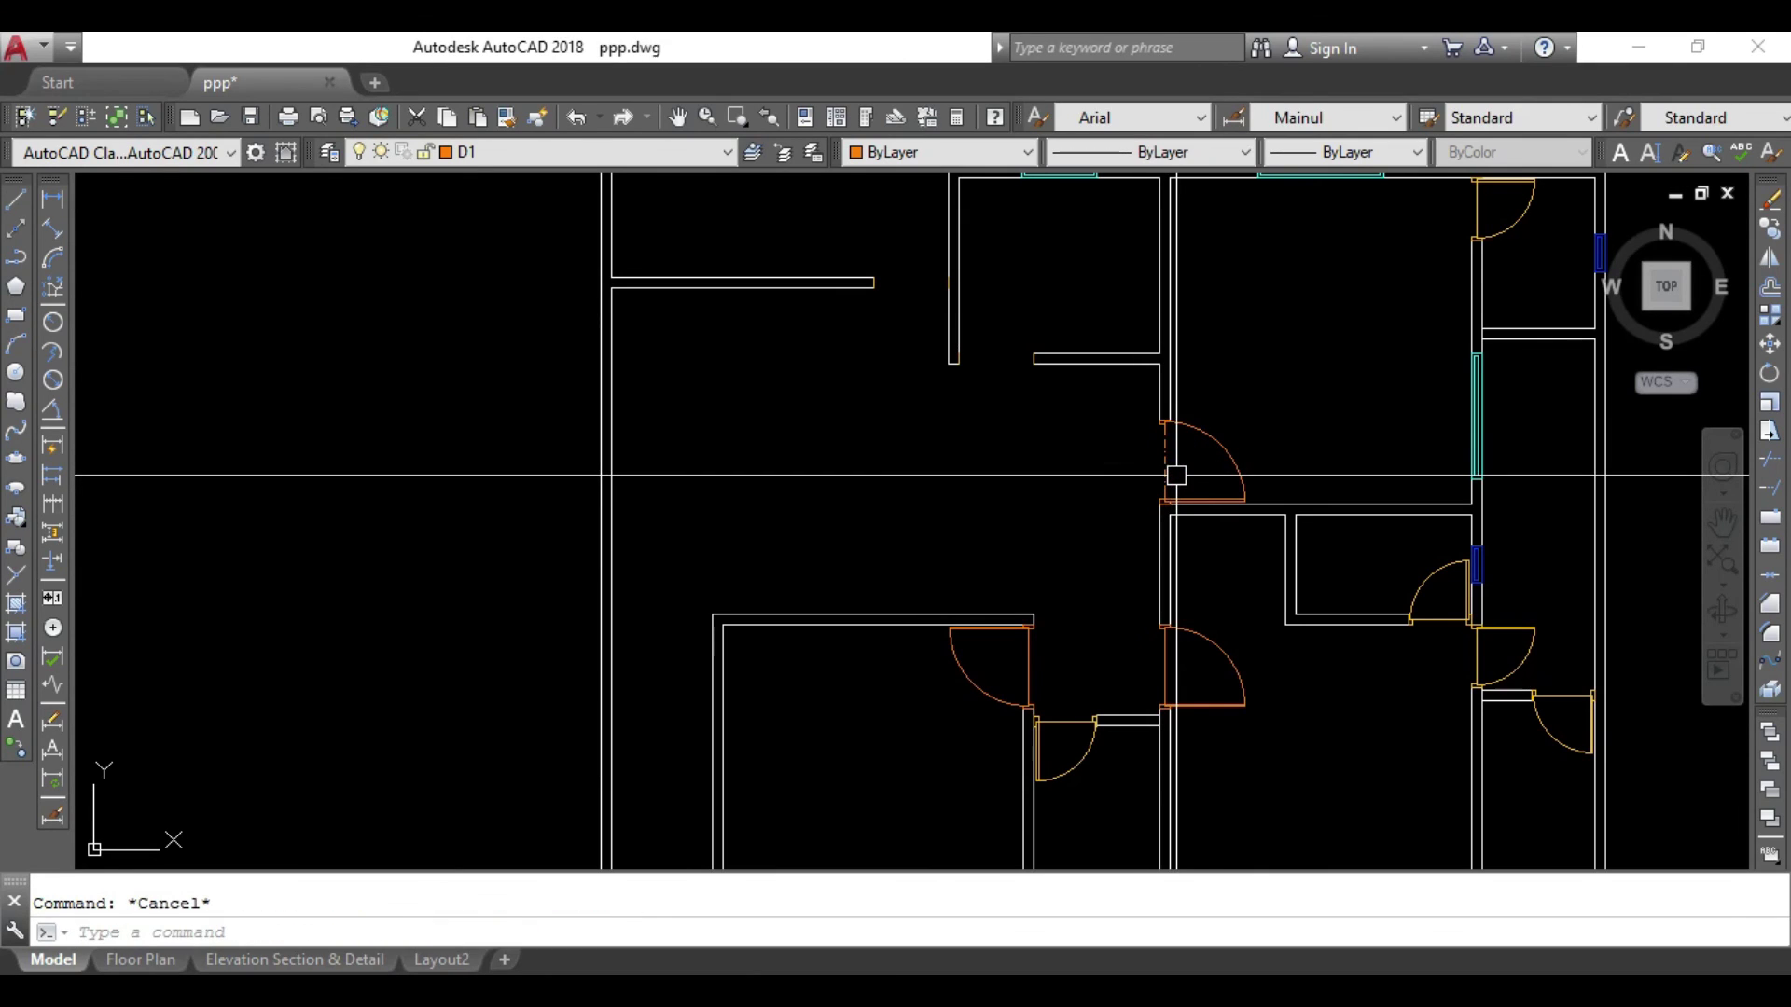
Apply BORDER2 to seven more door leaf lines selected together.
left_click(1439, 619)
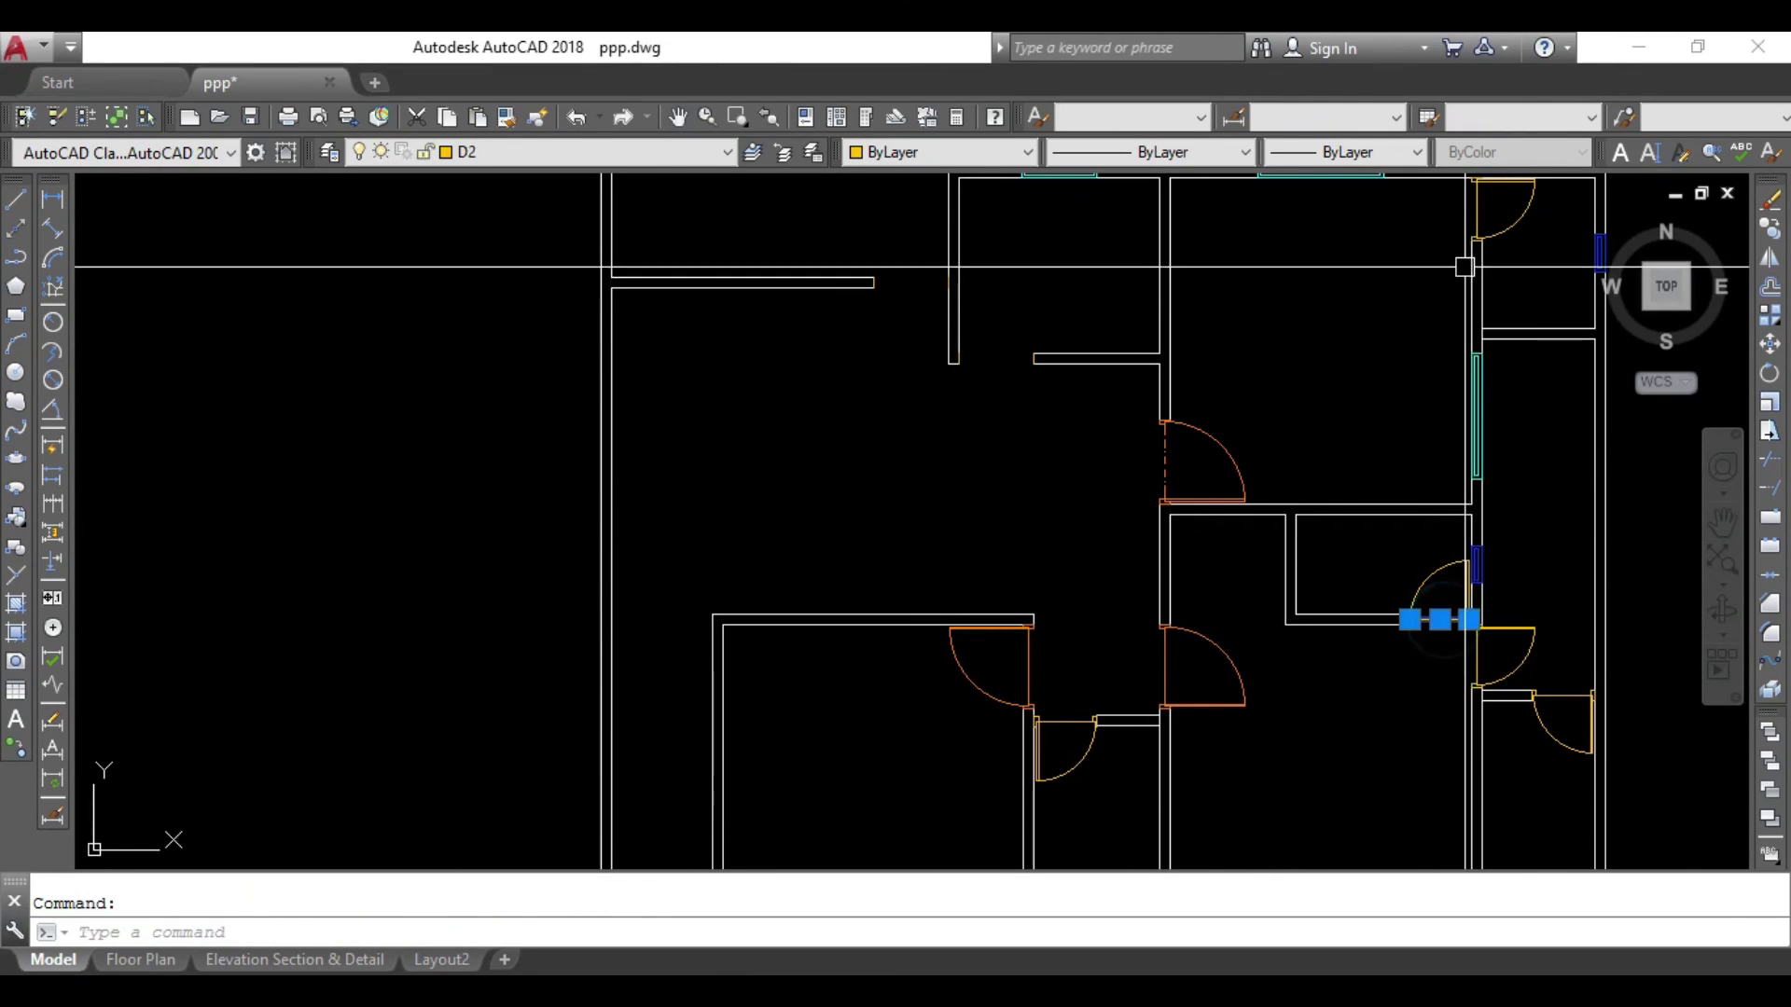
left_click(1476, 210)
left_click(1483, 649)
left_click(1562, 695)
left_click(1060, 723)
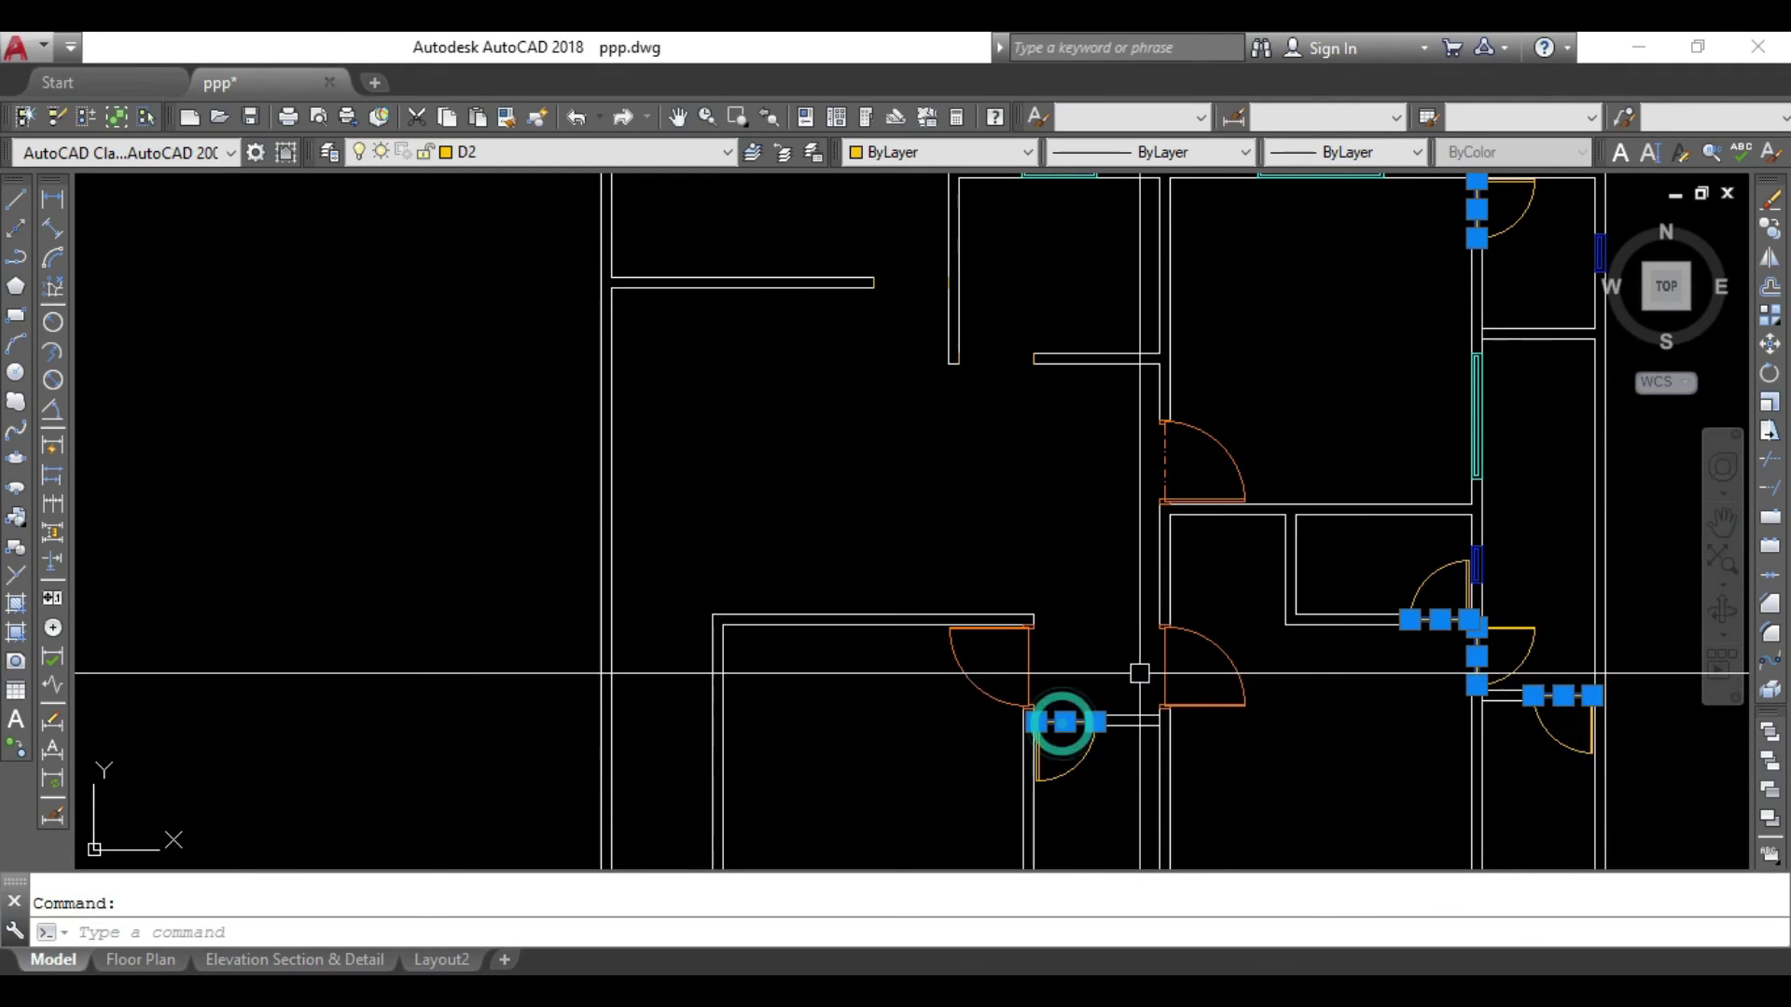
left_click(1163, 658)
left_click(1027, 666)
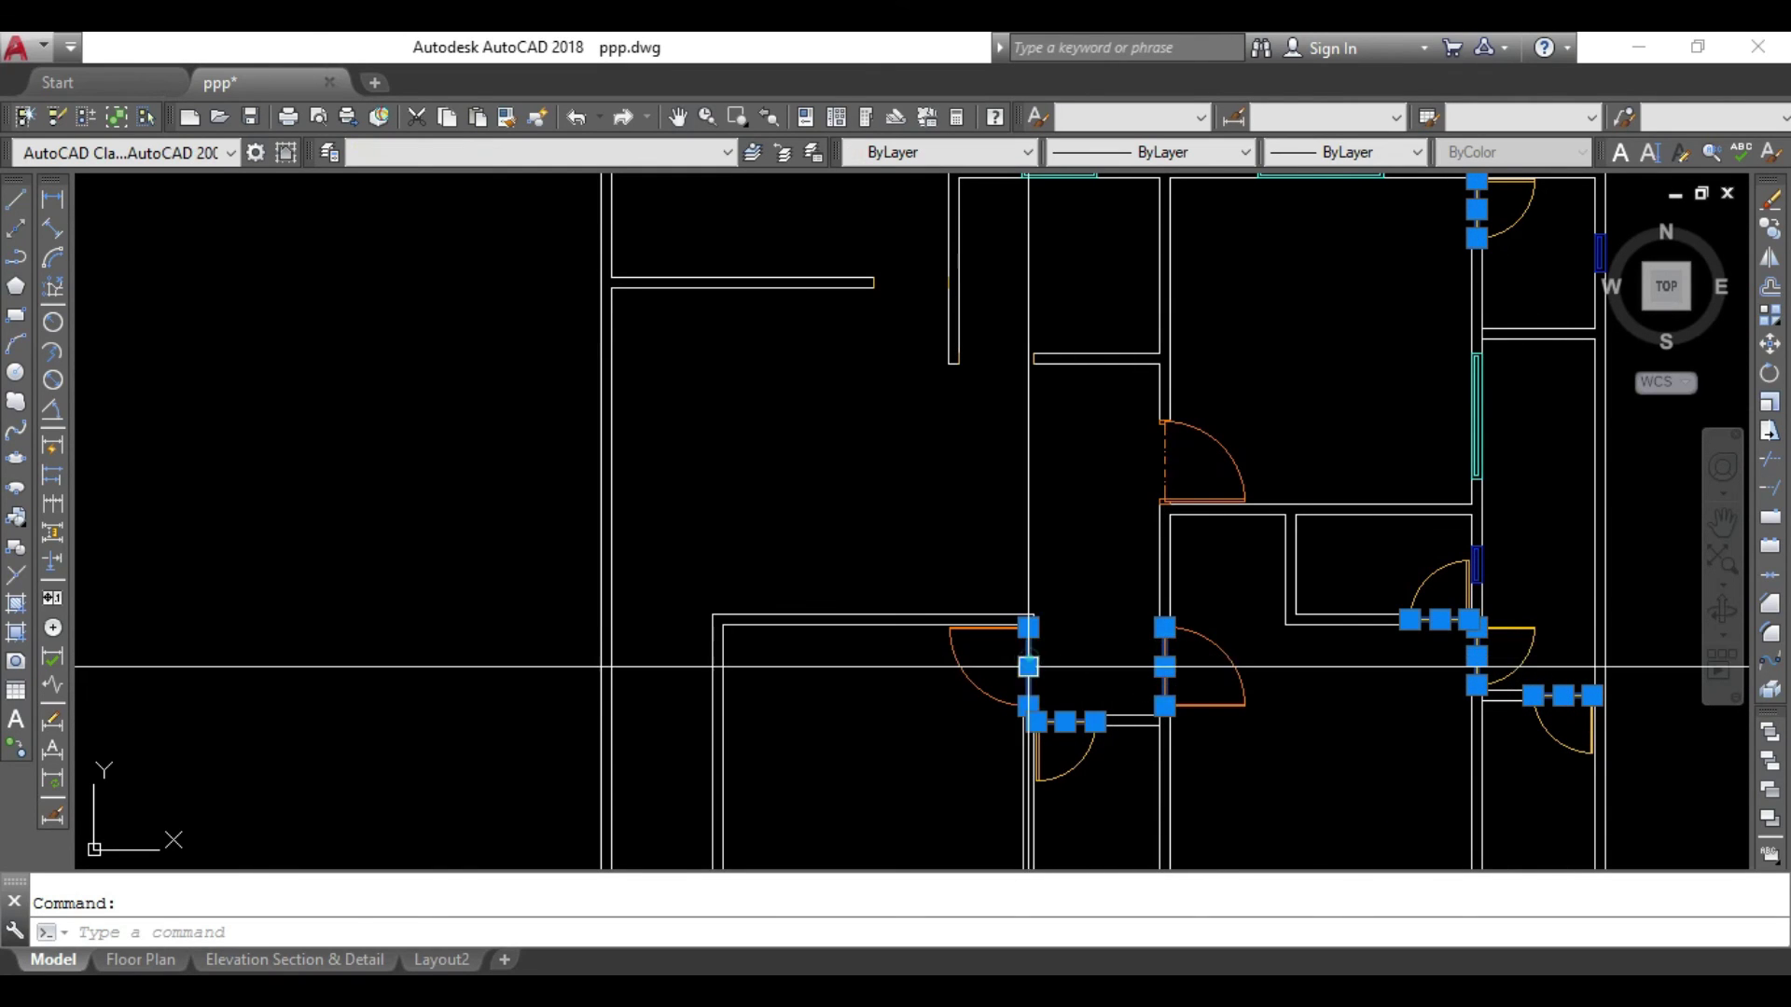
left_click(1210, 157)
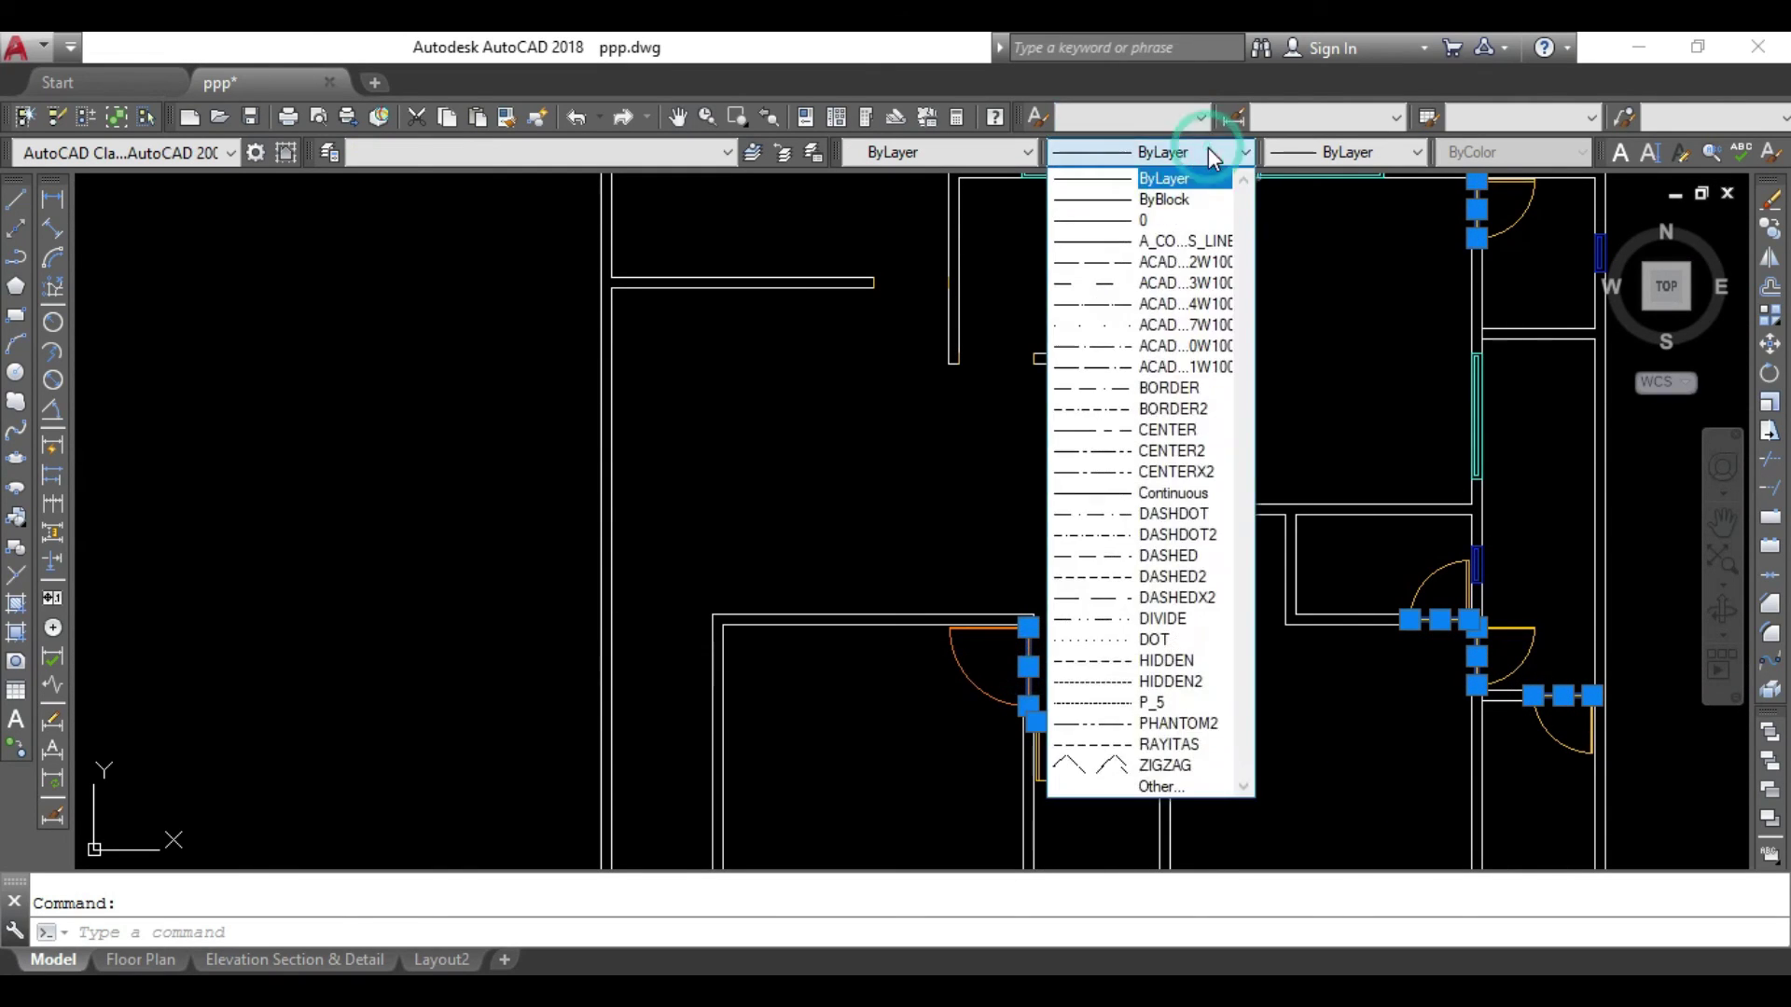
left_click(1164, 408)
key("Escape")
middle_click_drag(1019, 532, 1063, 612)
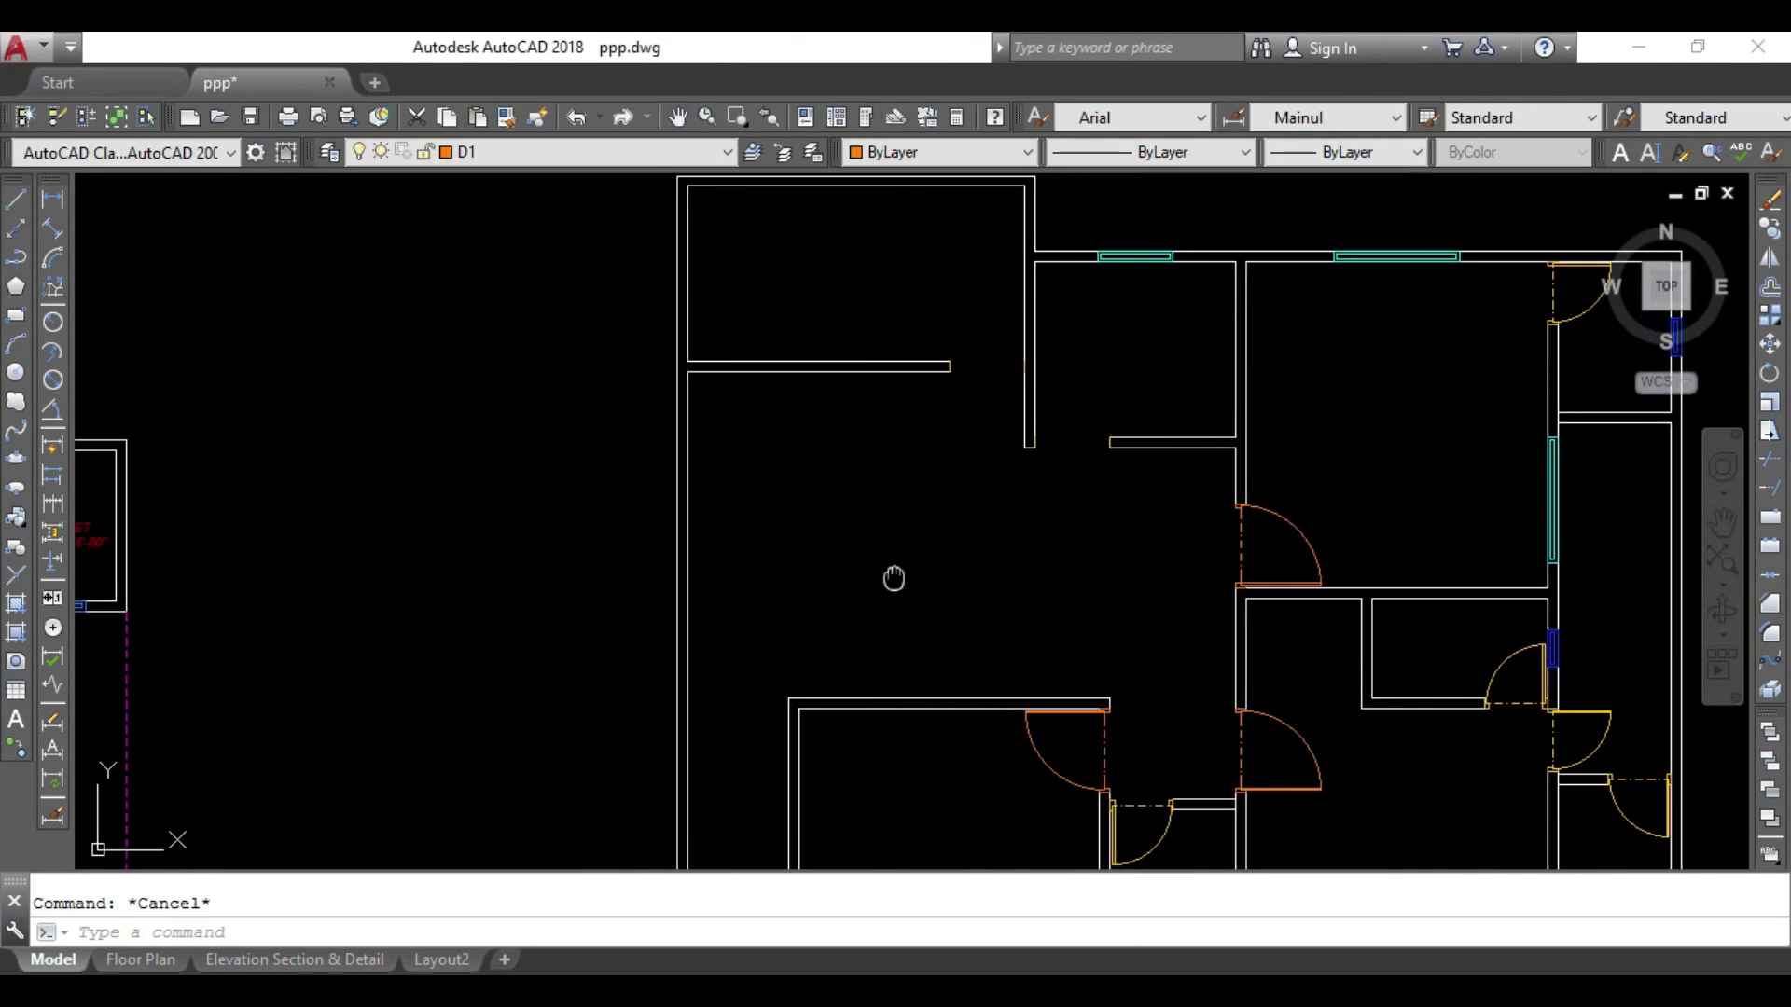
Draw a horizontal line across the upper-left room between its inner walls.
middle_click_drag(893, 578, 1069, 499)
middle_click_drag(998, 797, 1081, 432)
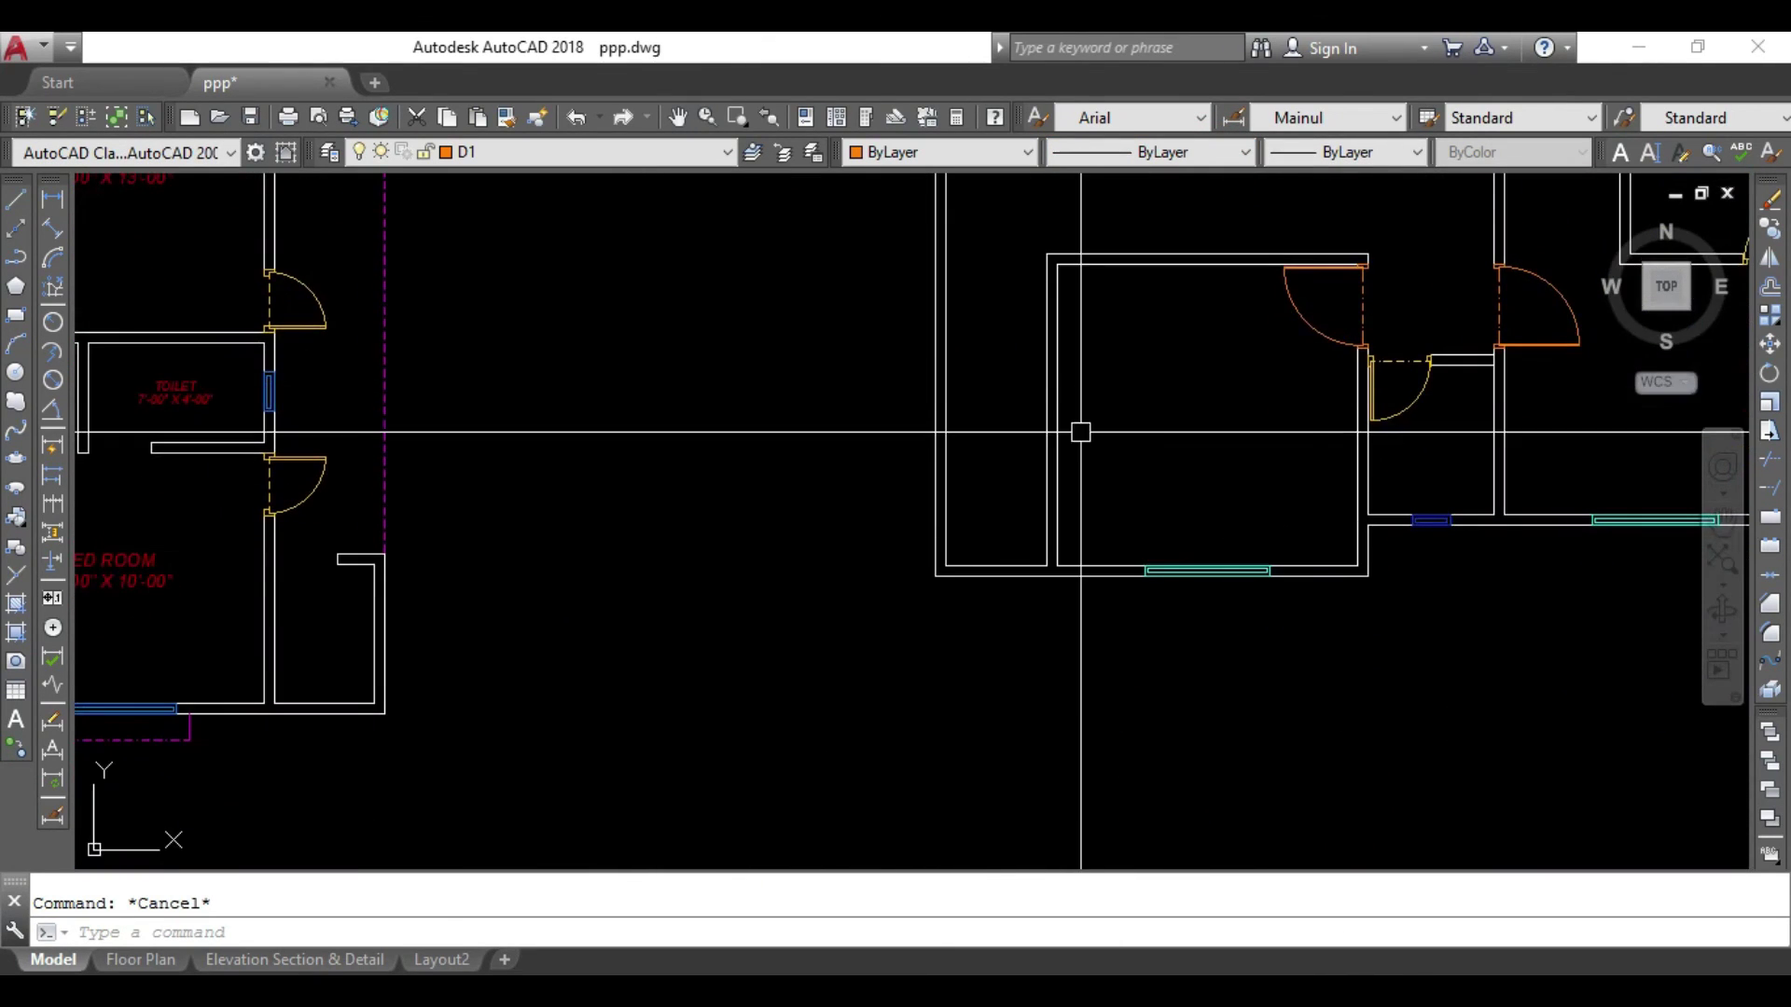
middle_click_drag(1195, 512, 1072, 728)
mouse_move(1026, 419)
middle_mouse_down()
mouse_move(1043, 655)
mouse_move(1007, 619)
middle_mouse_up()
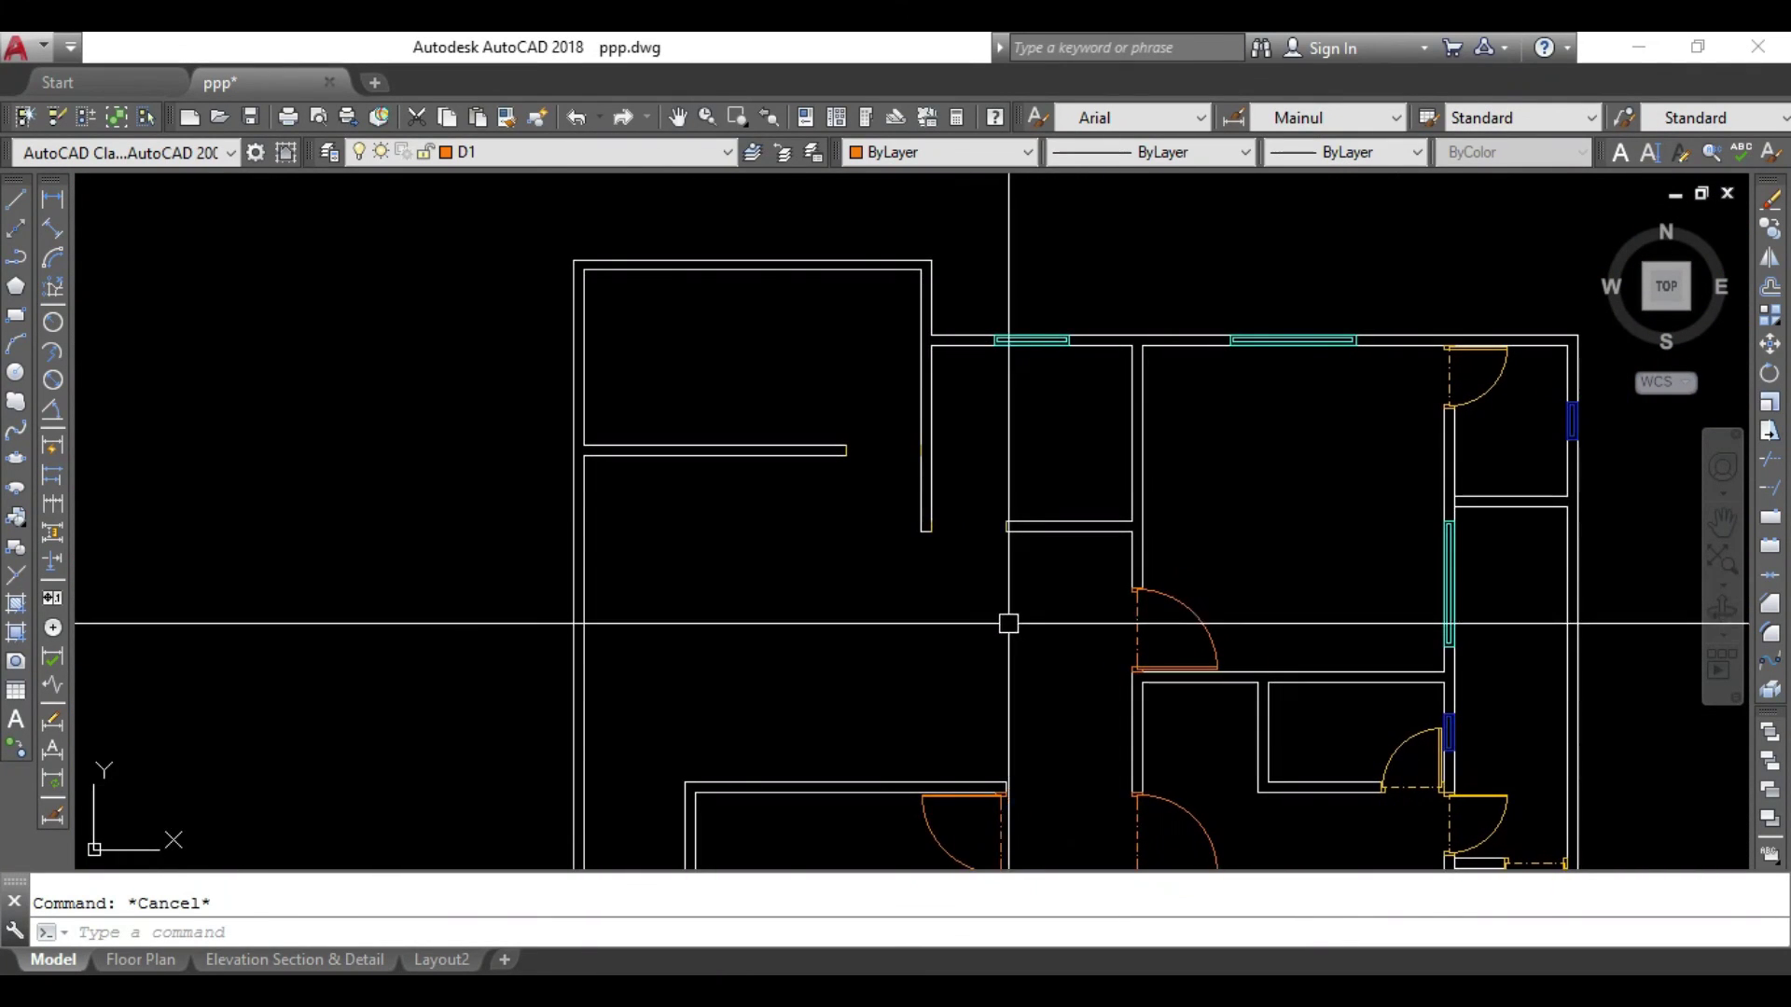
scroll(802, 438, "up", 2)
middle_click_drag(855, 489, 863, 500)
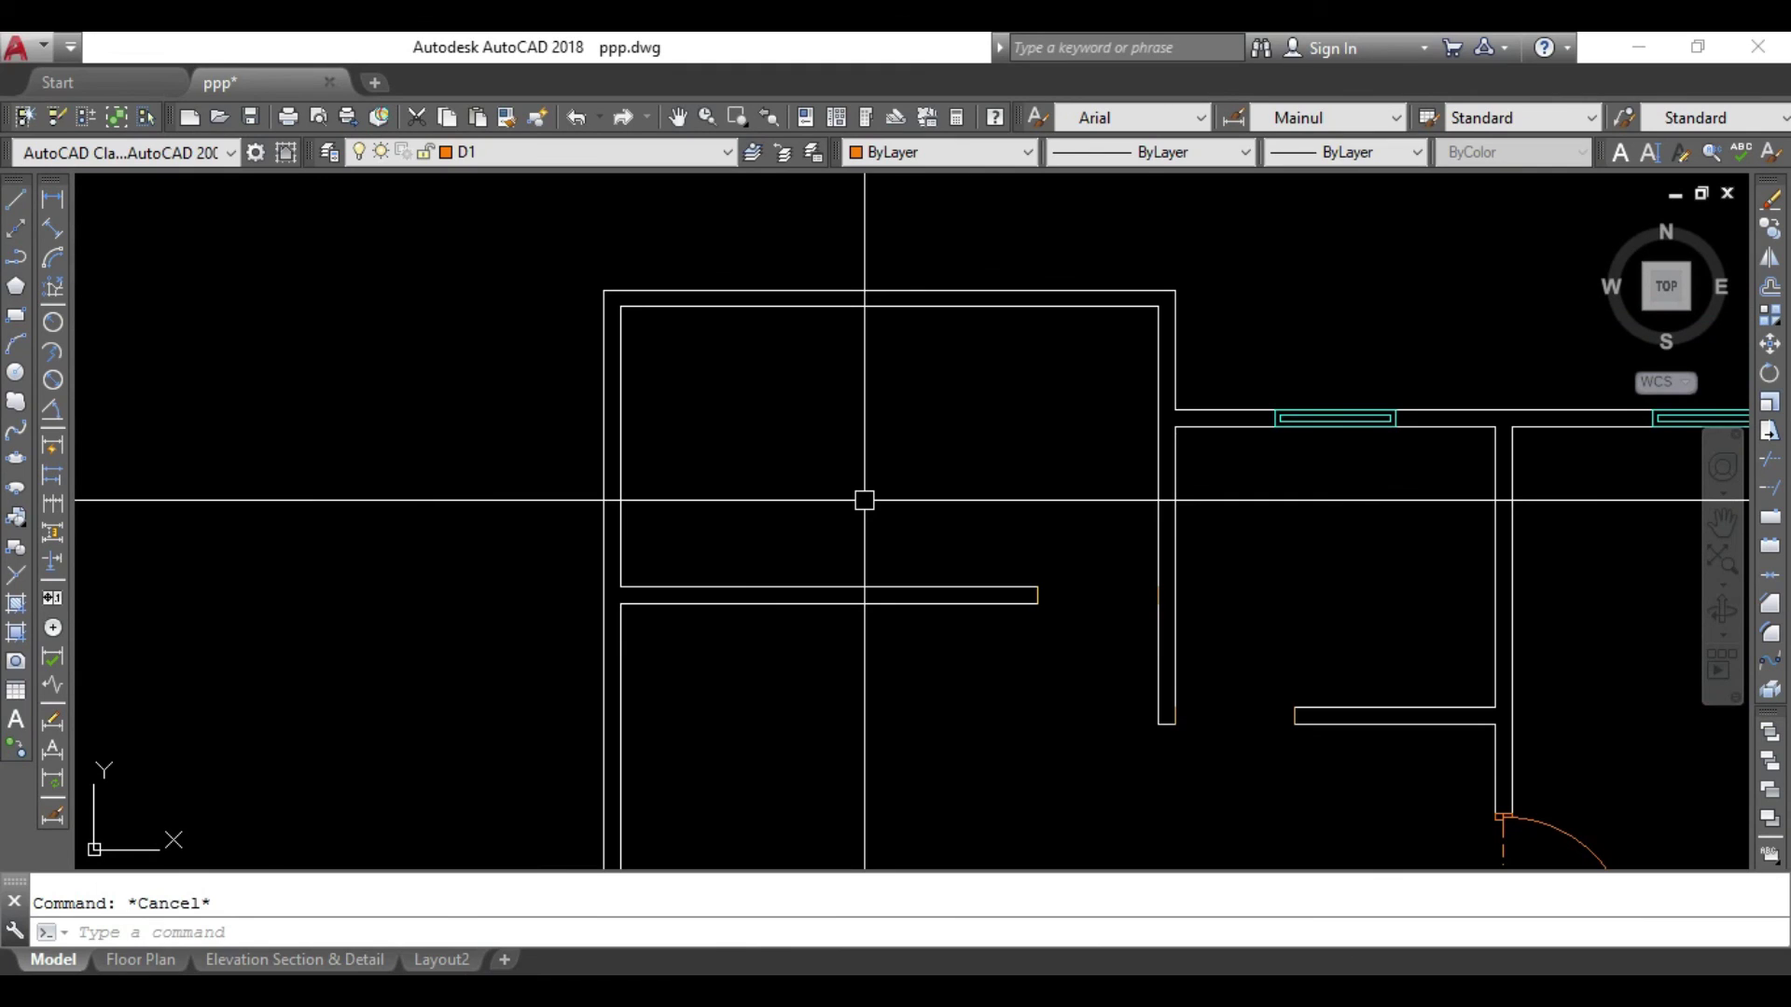
type("l")
key("Return")
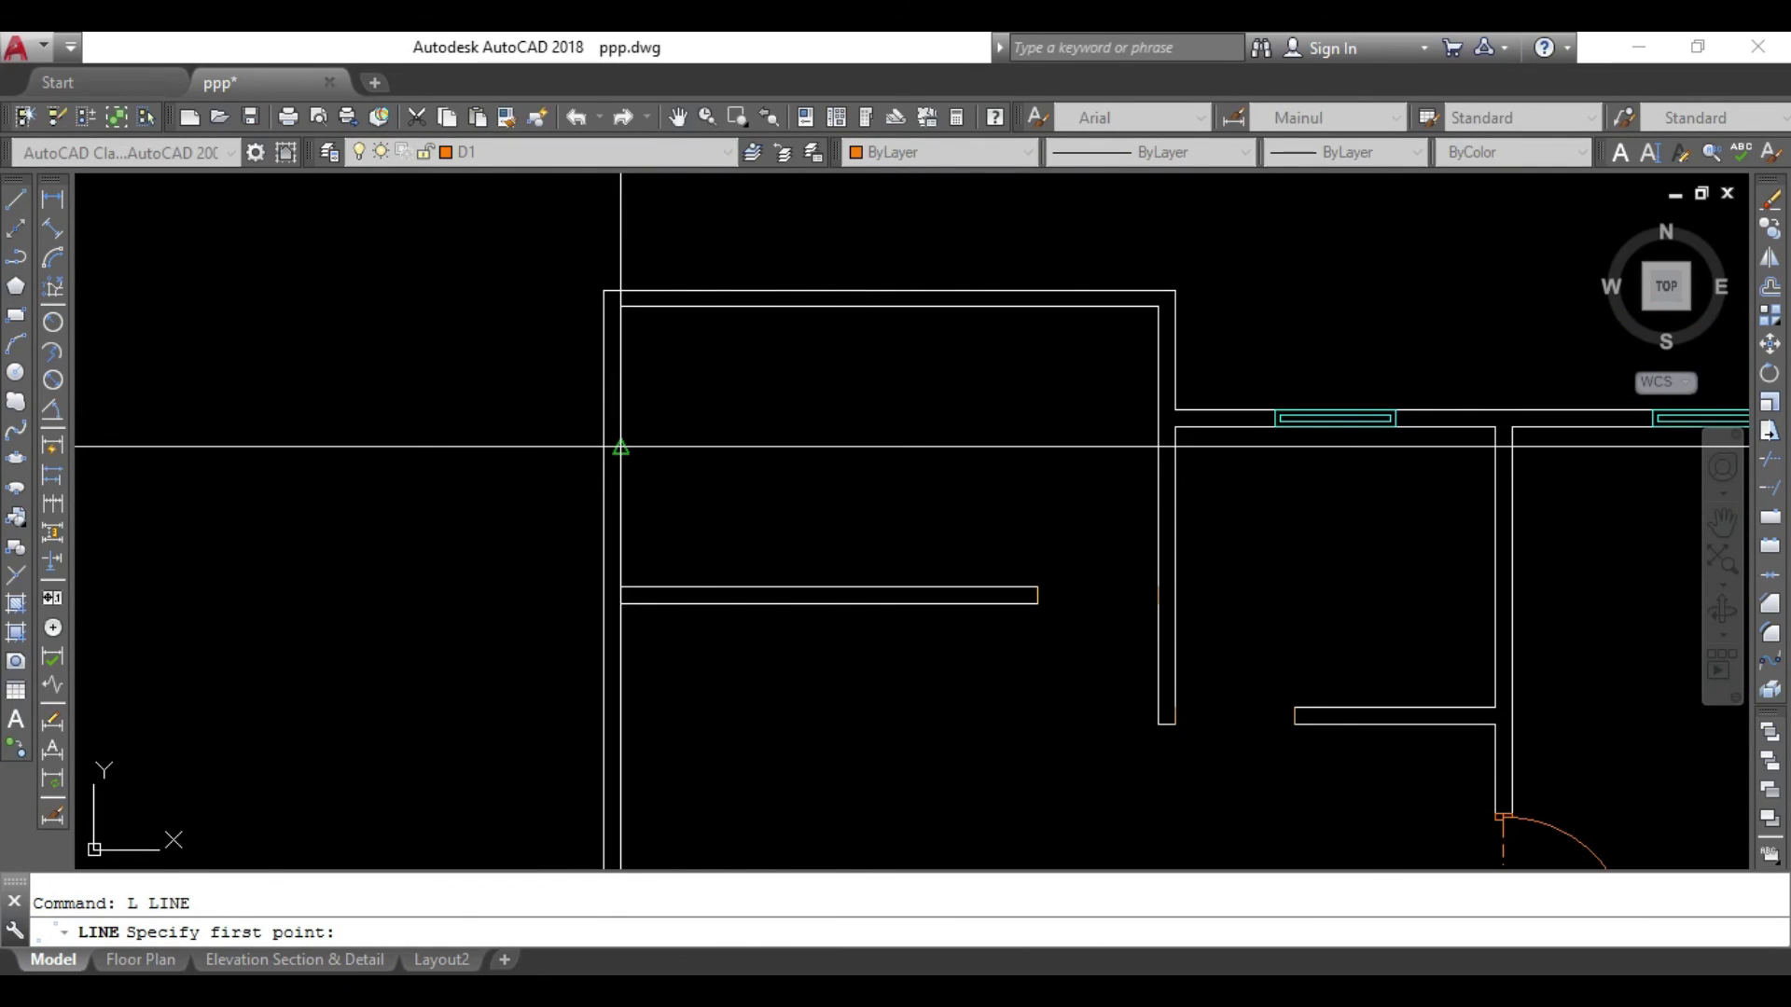
left_click(620, 447)
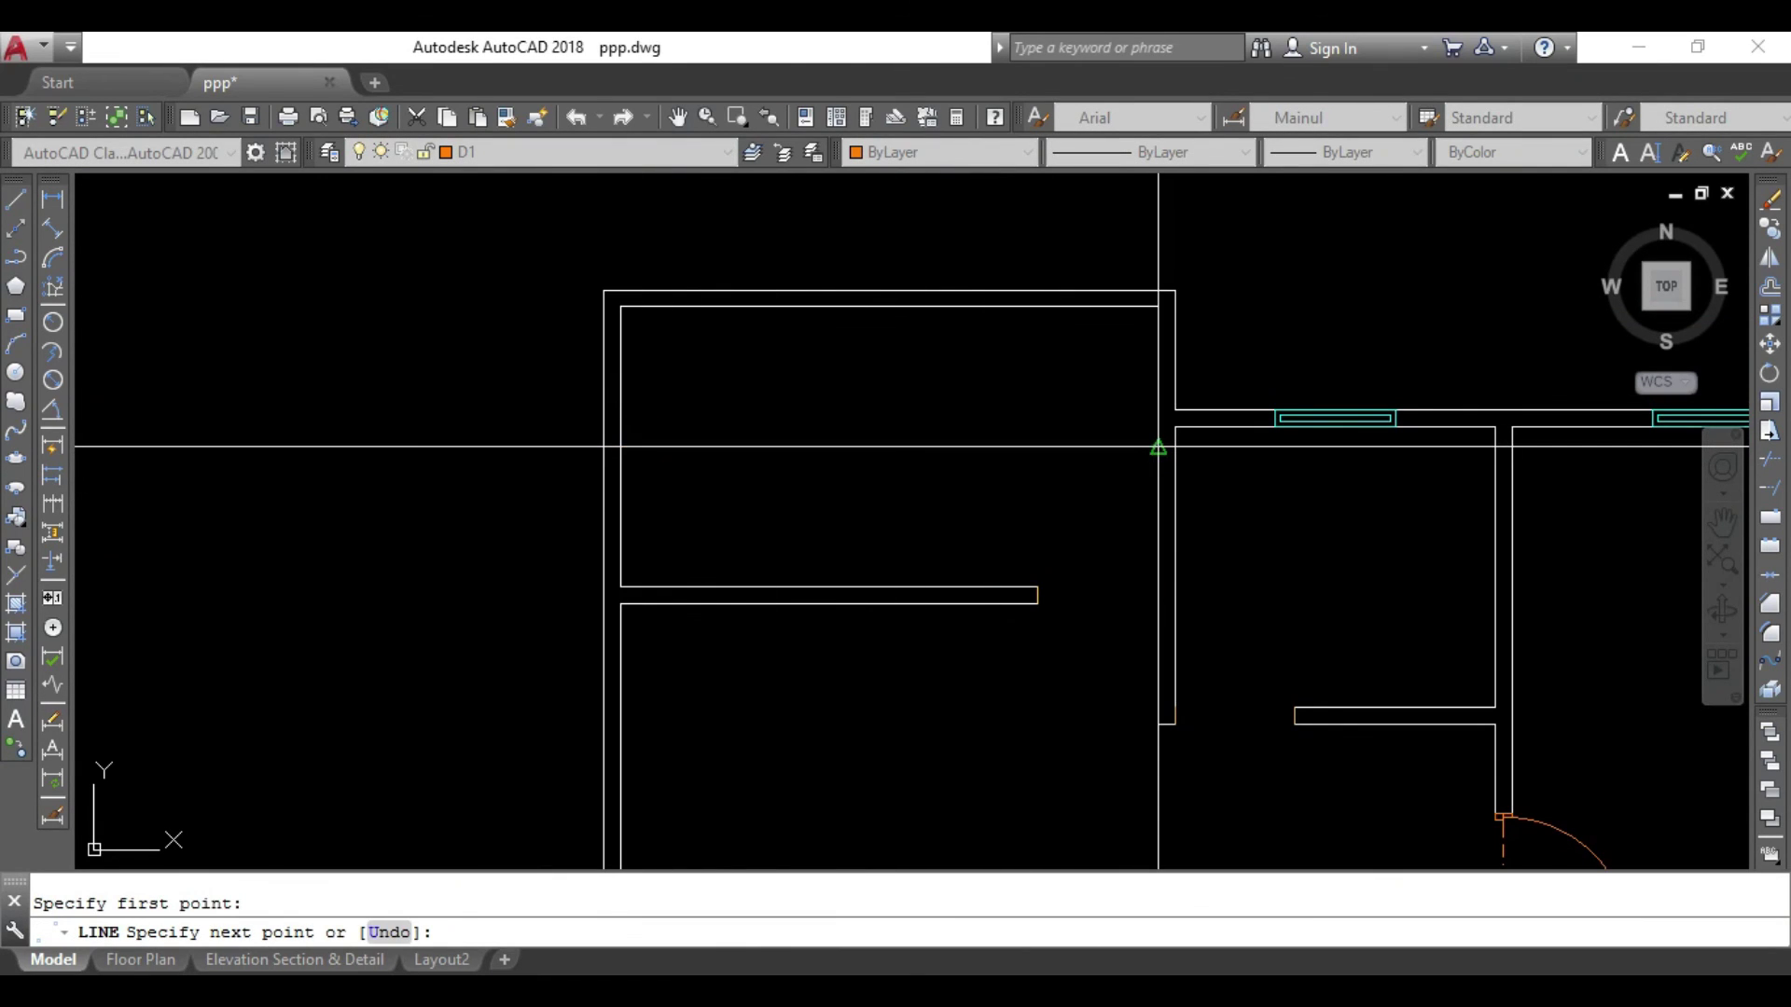
left_click(1158, 446)
key("Escape")
Move the new line onto layer Stair and make Stair the current layer.
left_click(1051, 380)
left_click(914, 471)
left_click(630, 151)
scroll(599, 239, "down", 5)
left_click(485, 681)
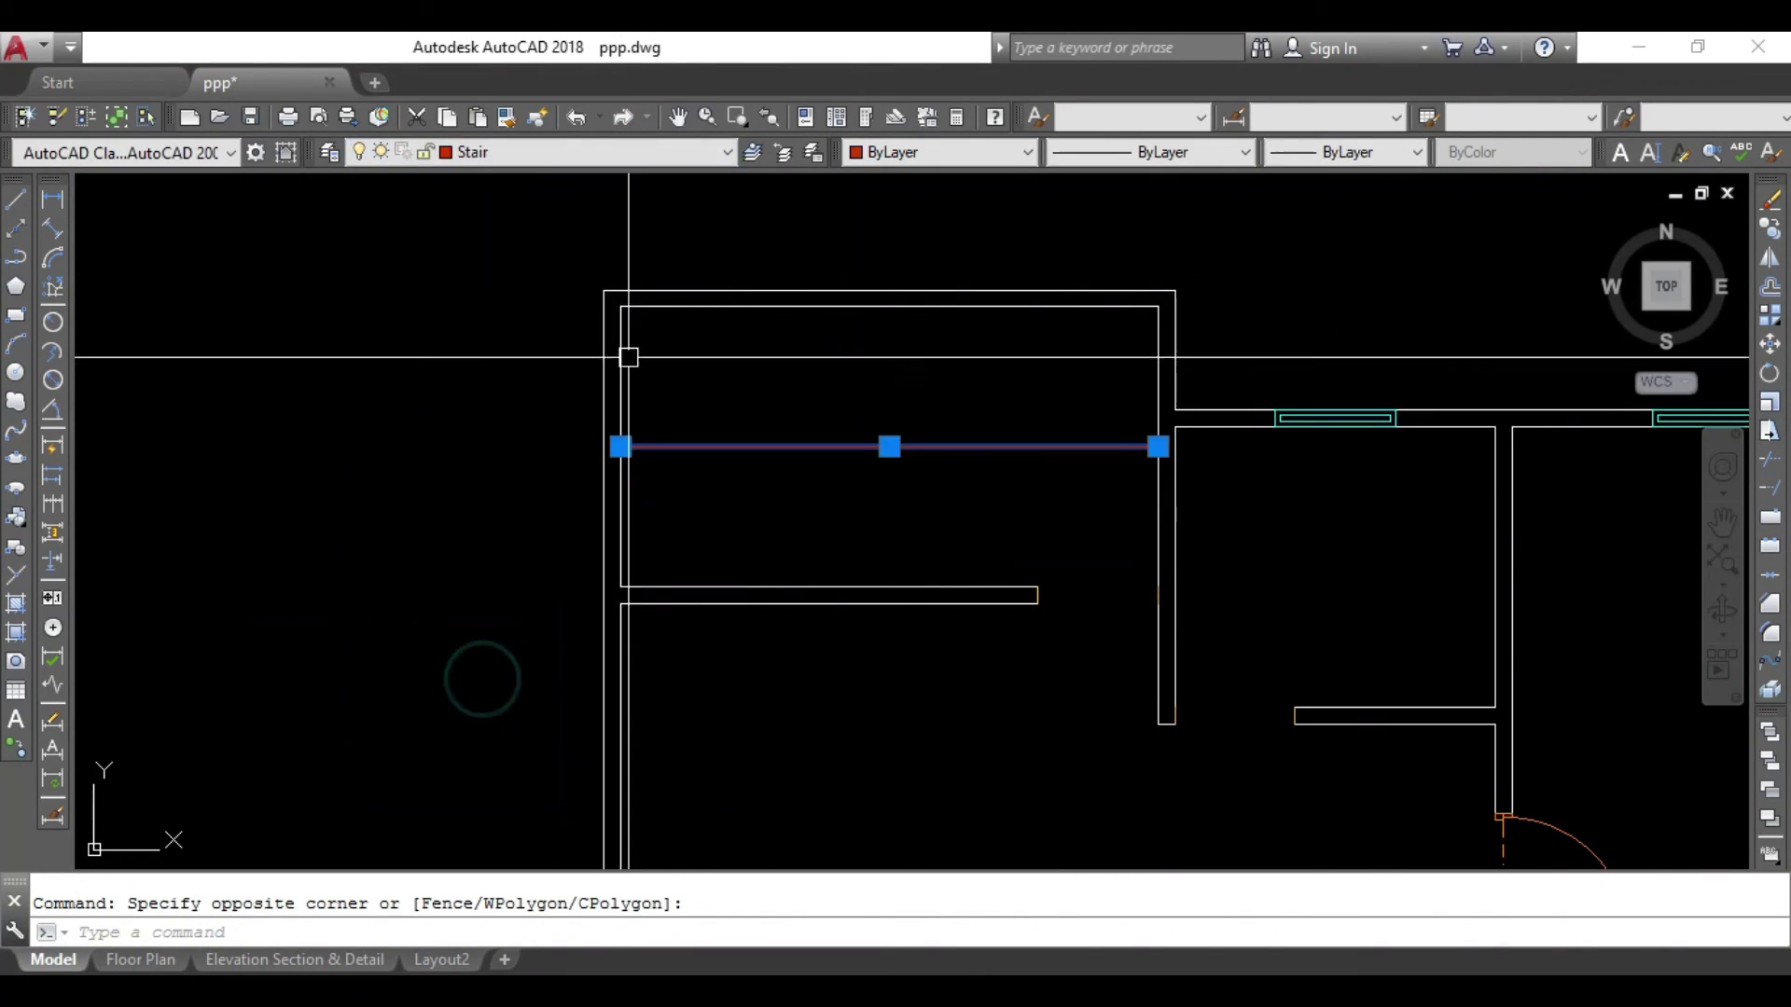
key("Escape")
left_click(543, 151)
scroll(547, 401, "down", 10)
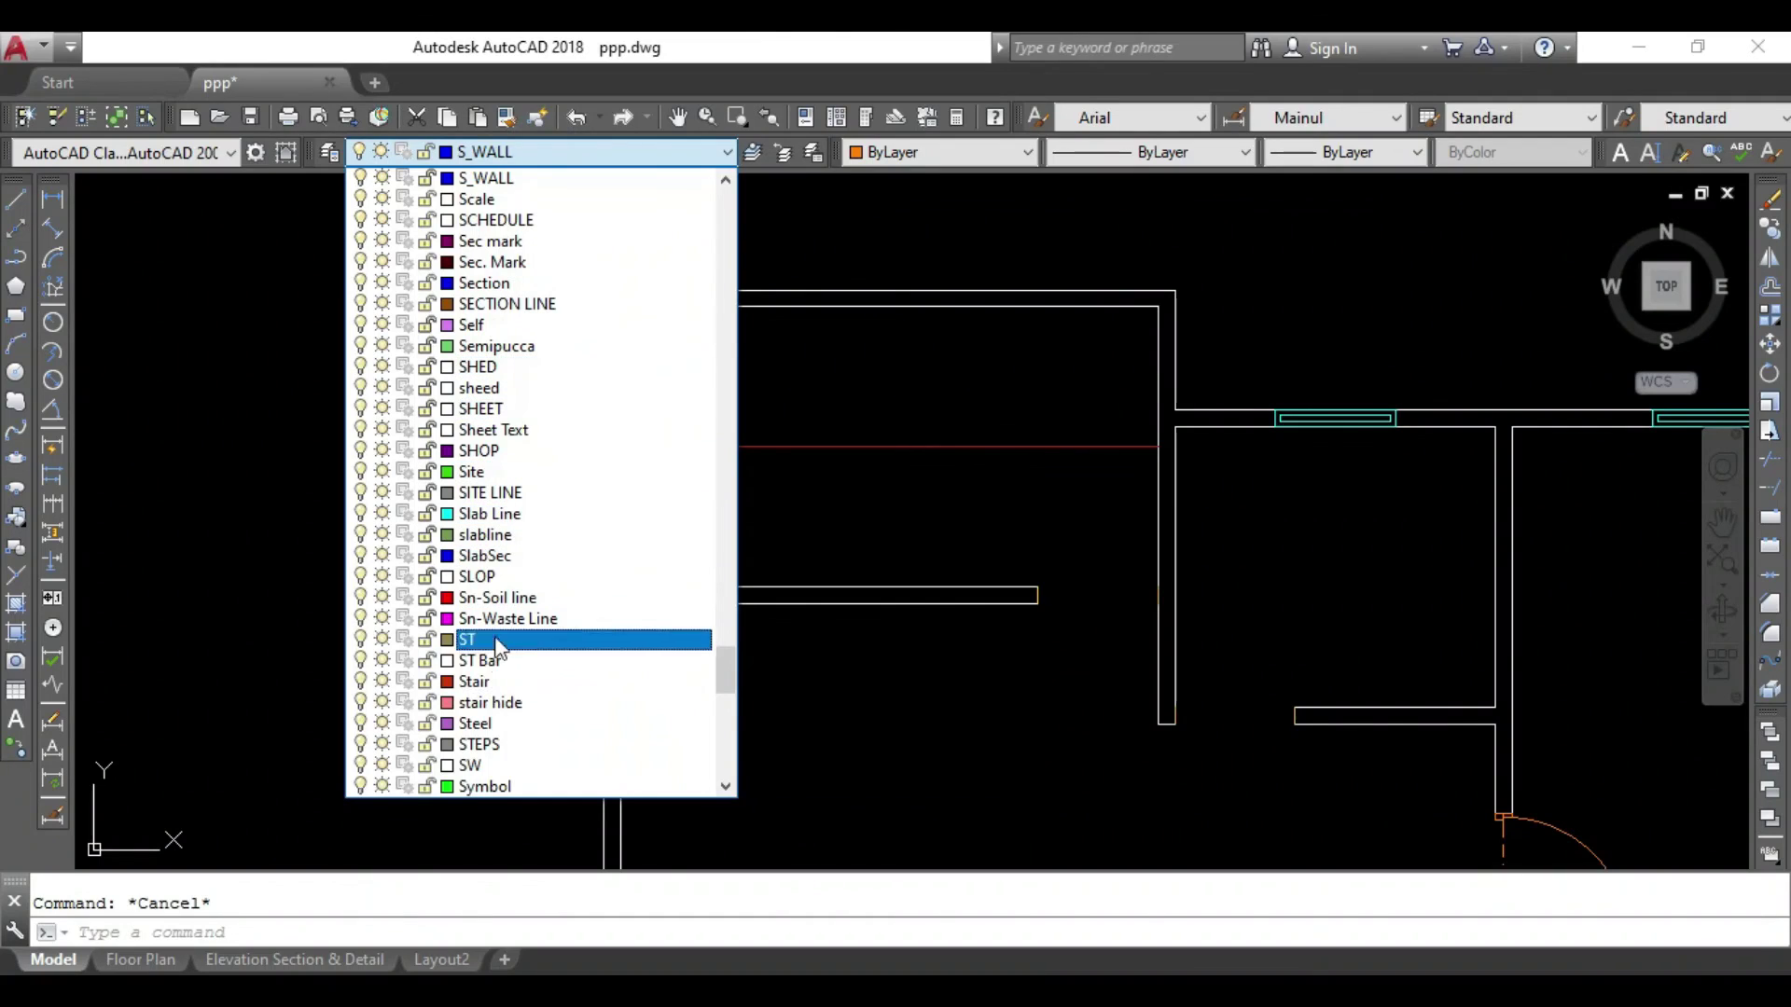
left_click(478, 687)
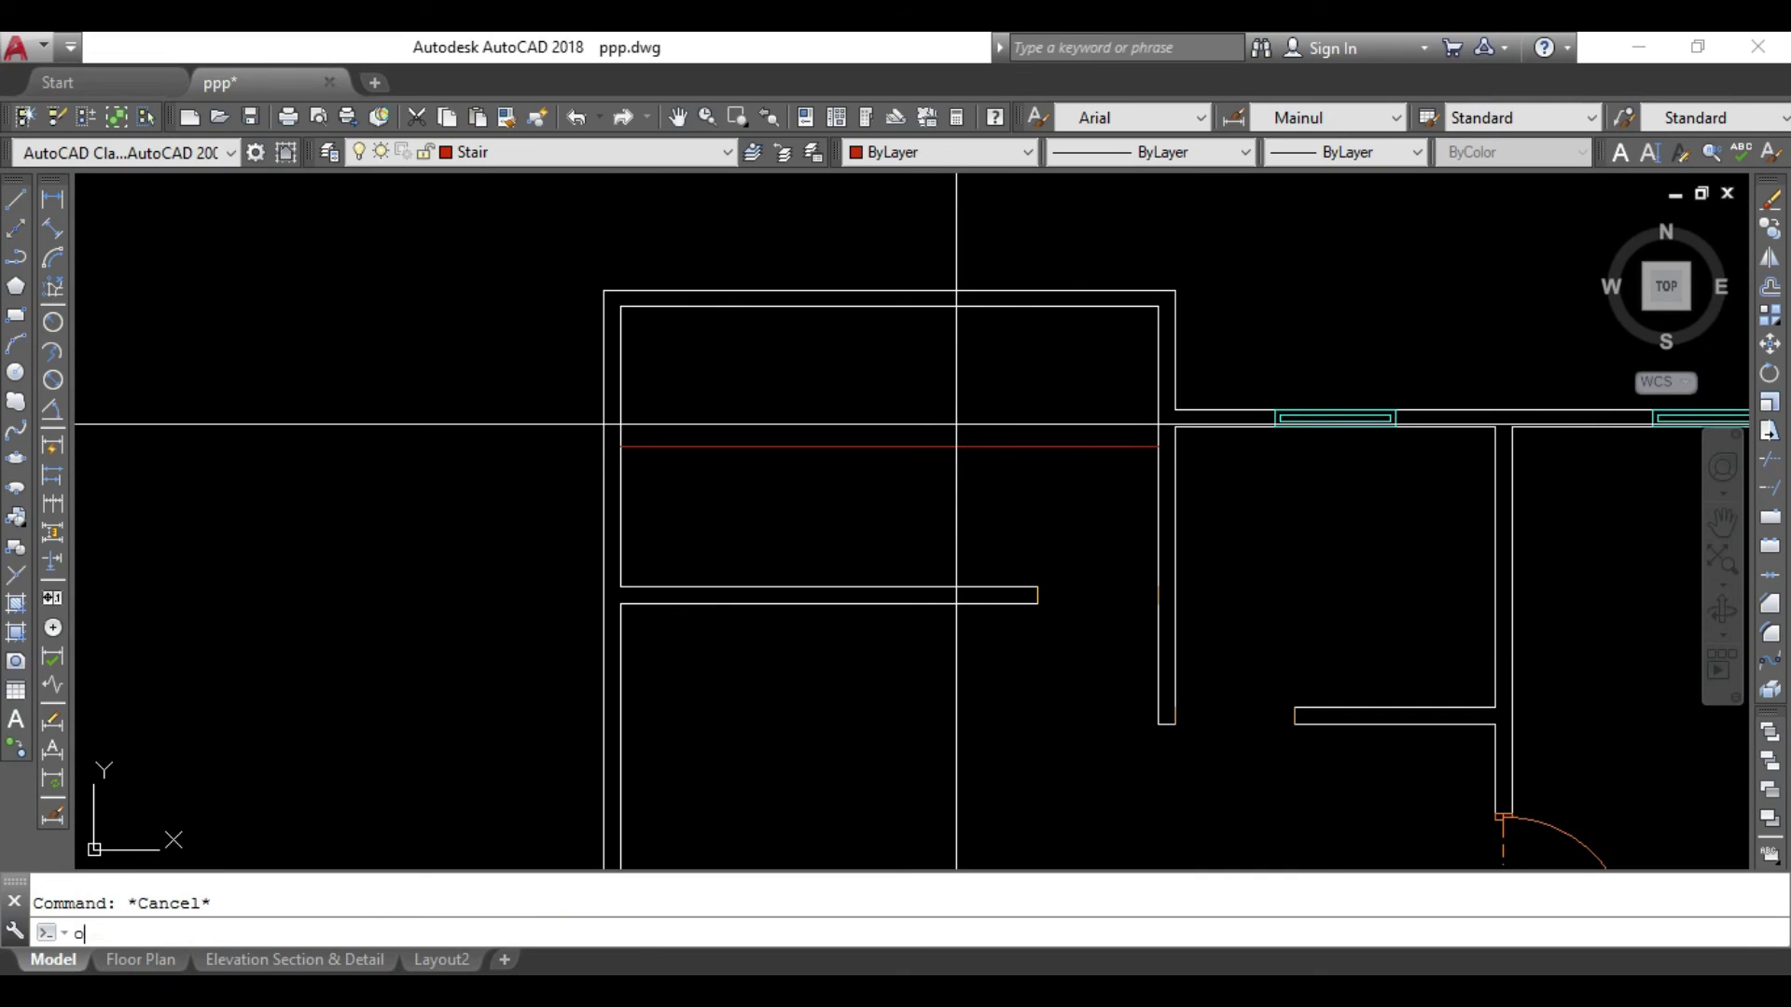
Offset the right inner wall 3'6 to the left and put the copy on layer Stair.
key("Return")
type("3'6")
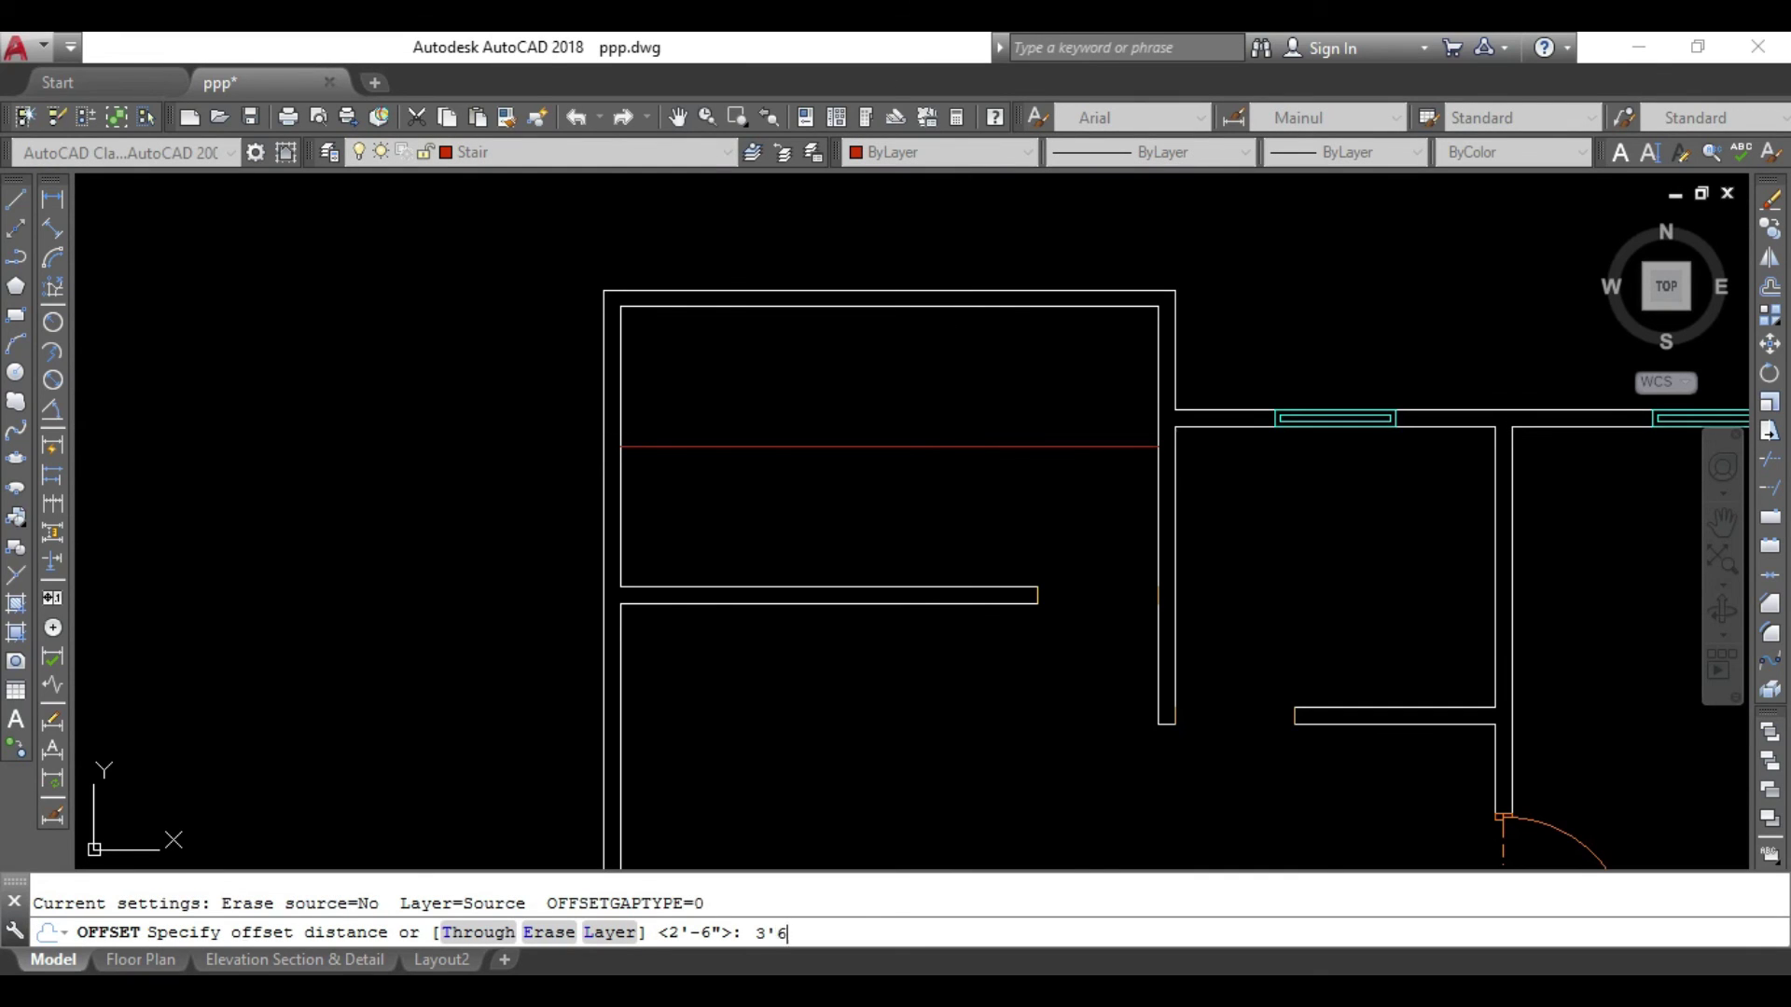
left_click(1159, 390)
left_click(1012, 372)
key("Escape")
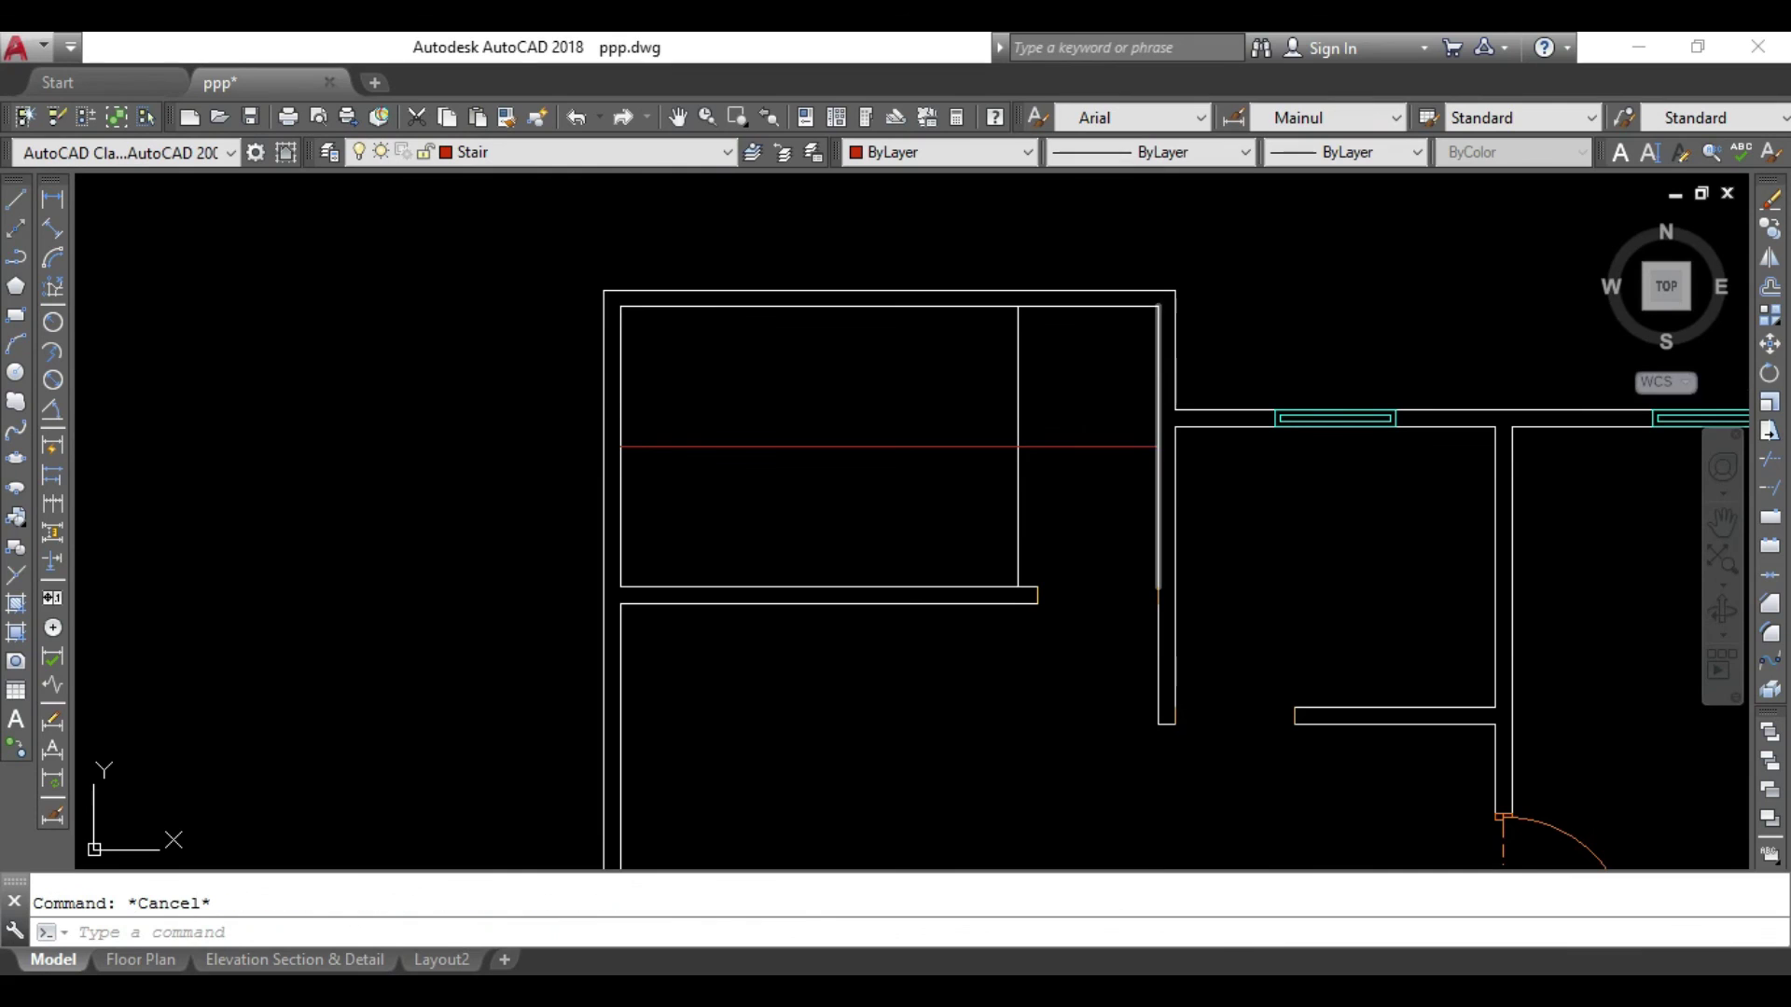
left_click(1045, 354)
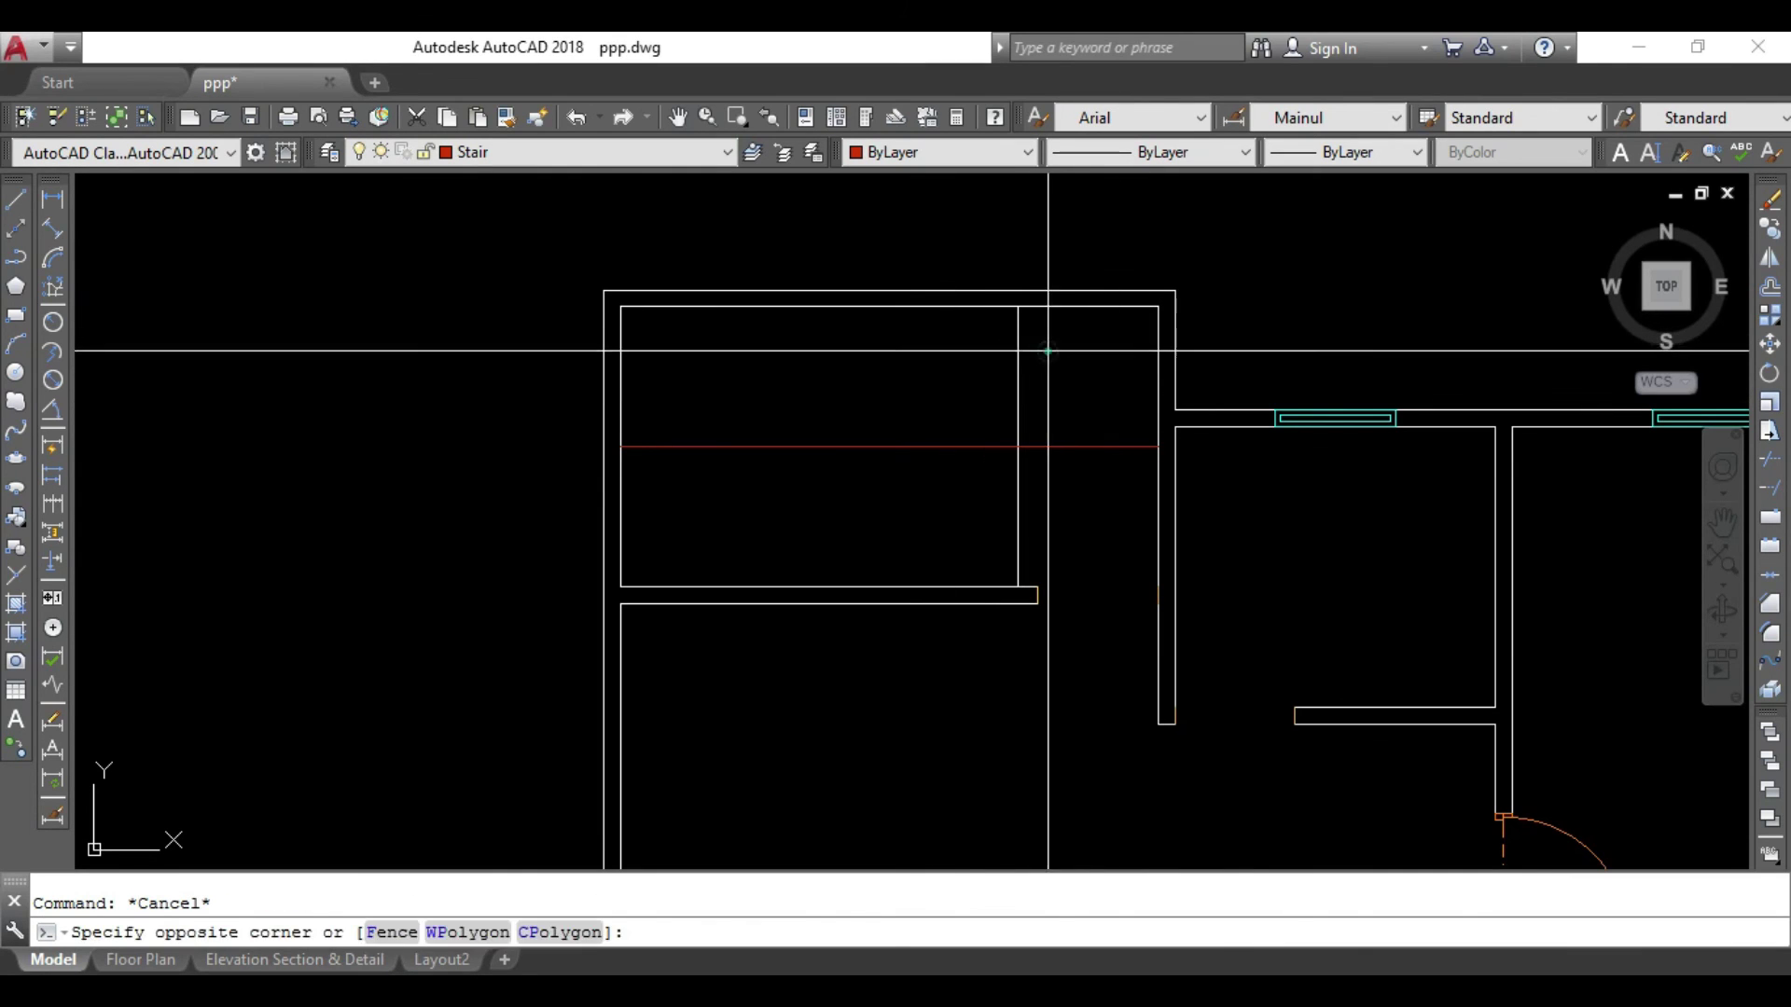
left_click(955, 363)
left_click(672, 158)
type("s")
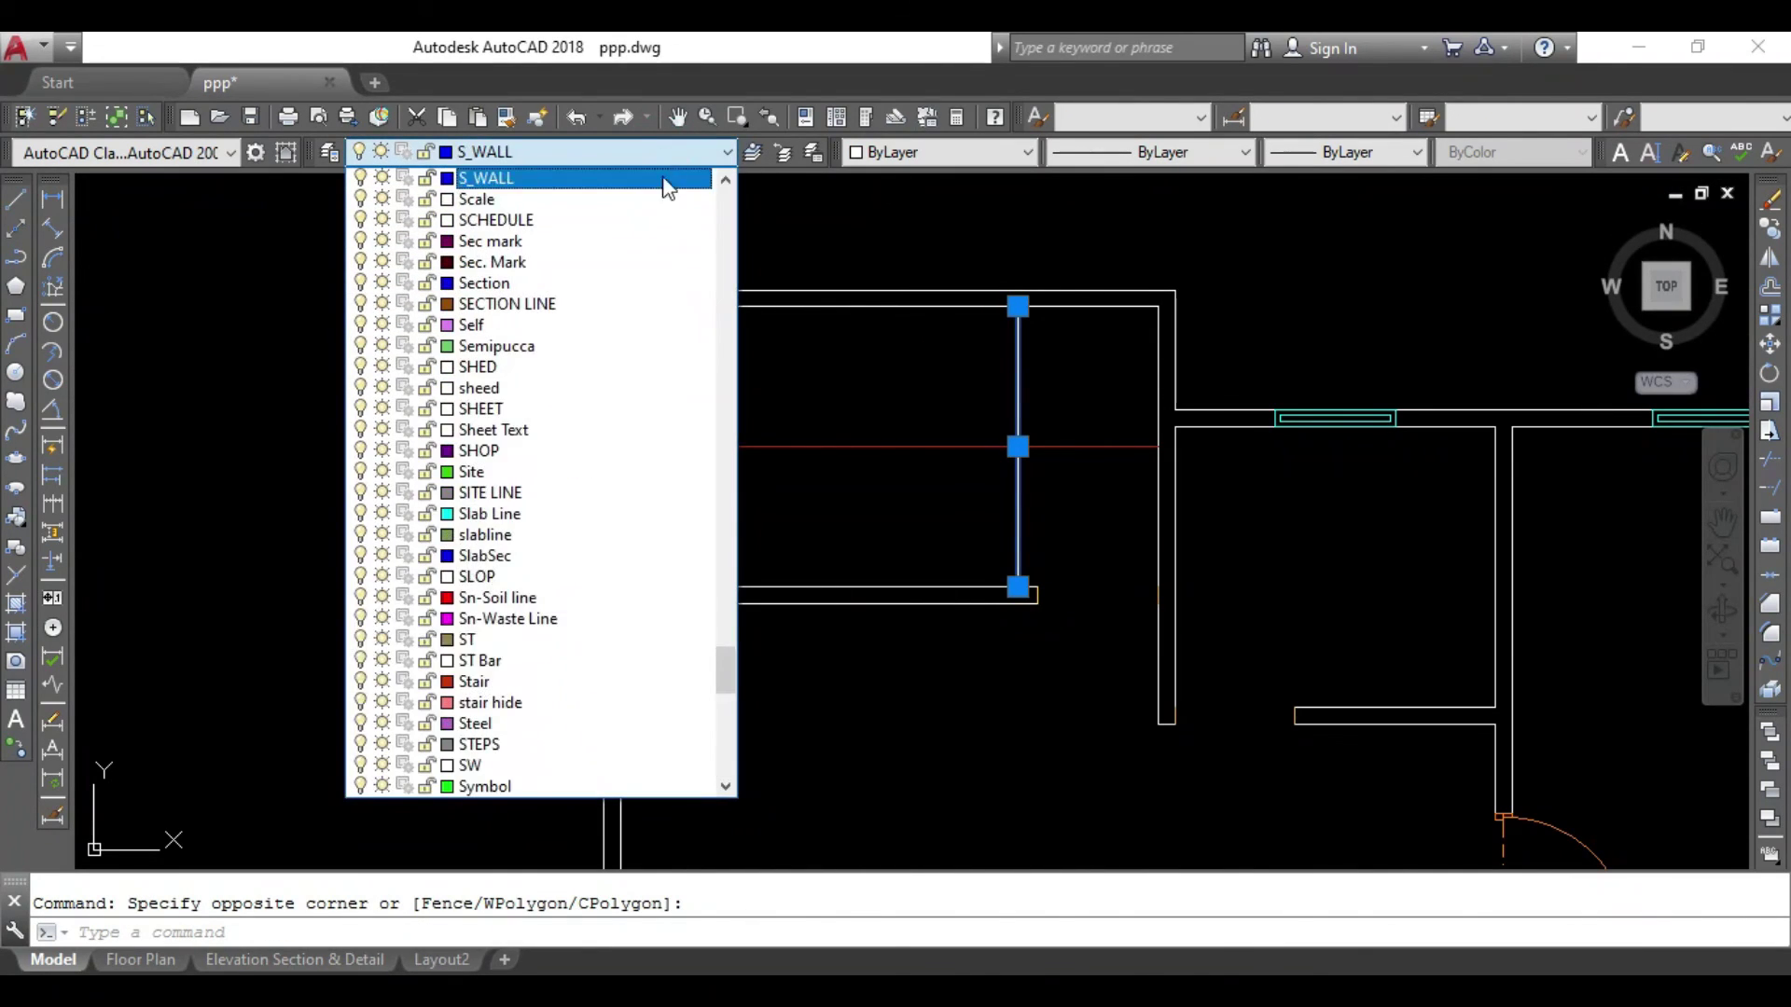
left_click(495, 684)
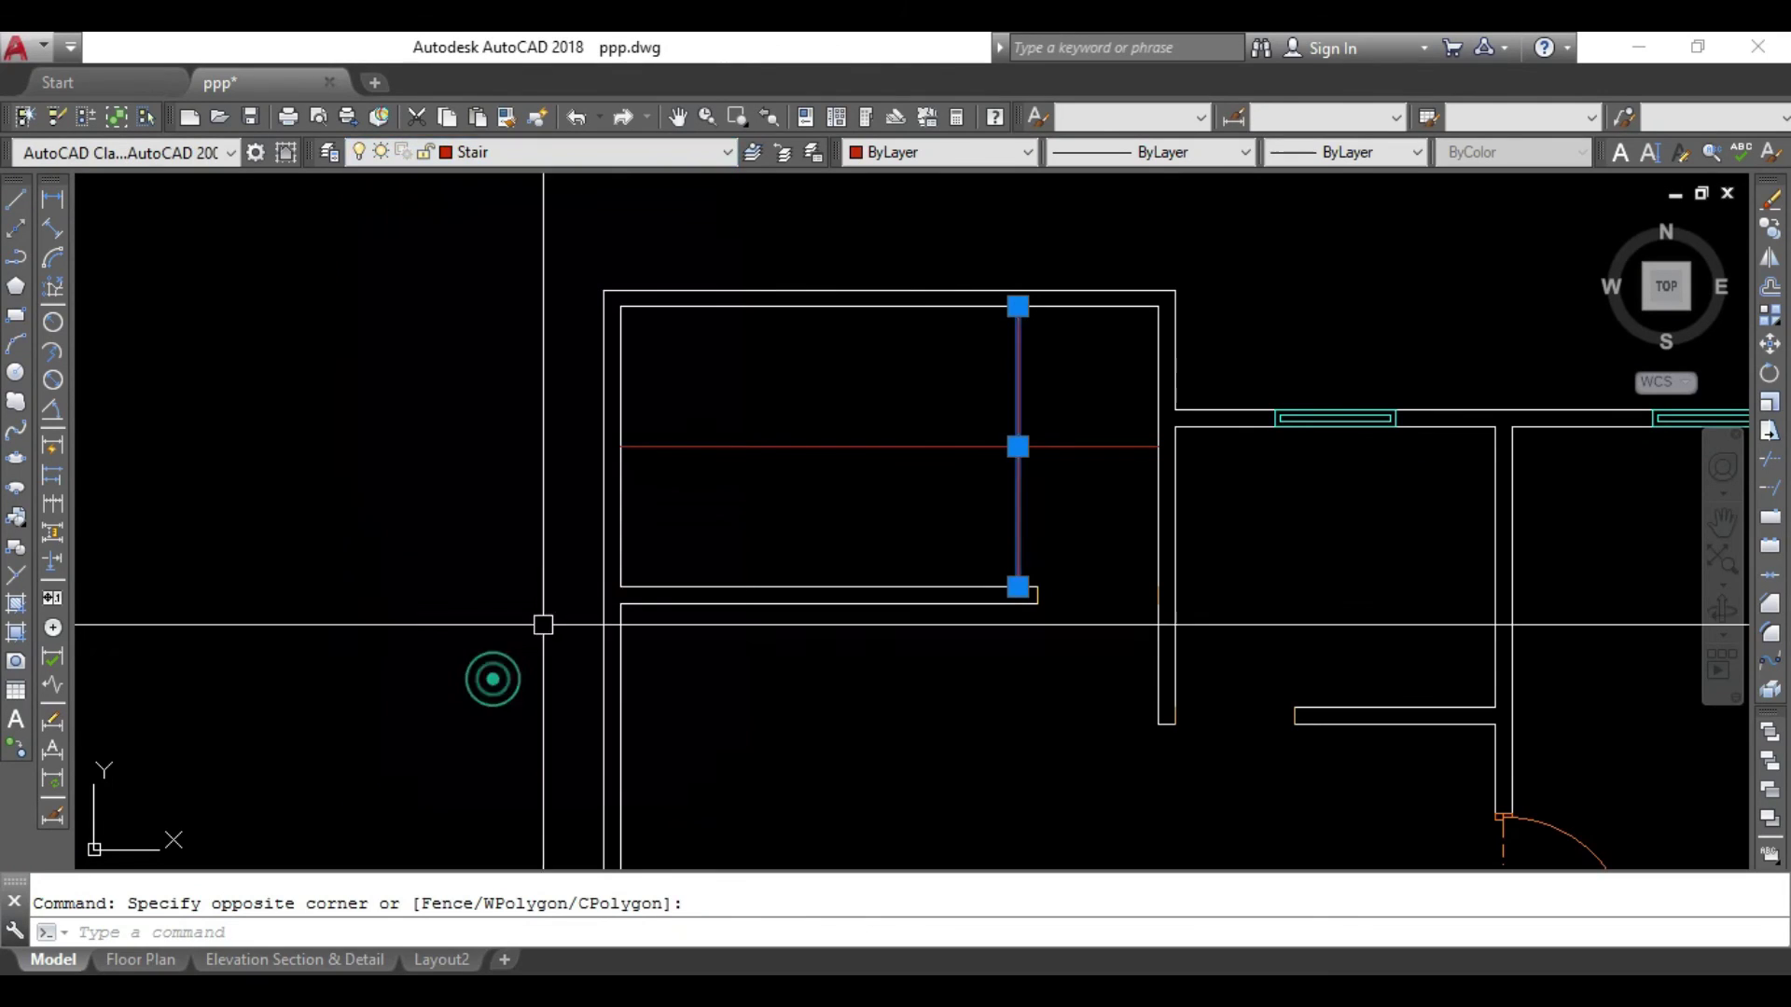
key("Escape")
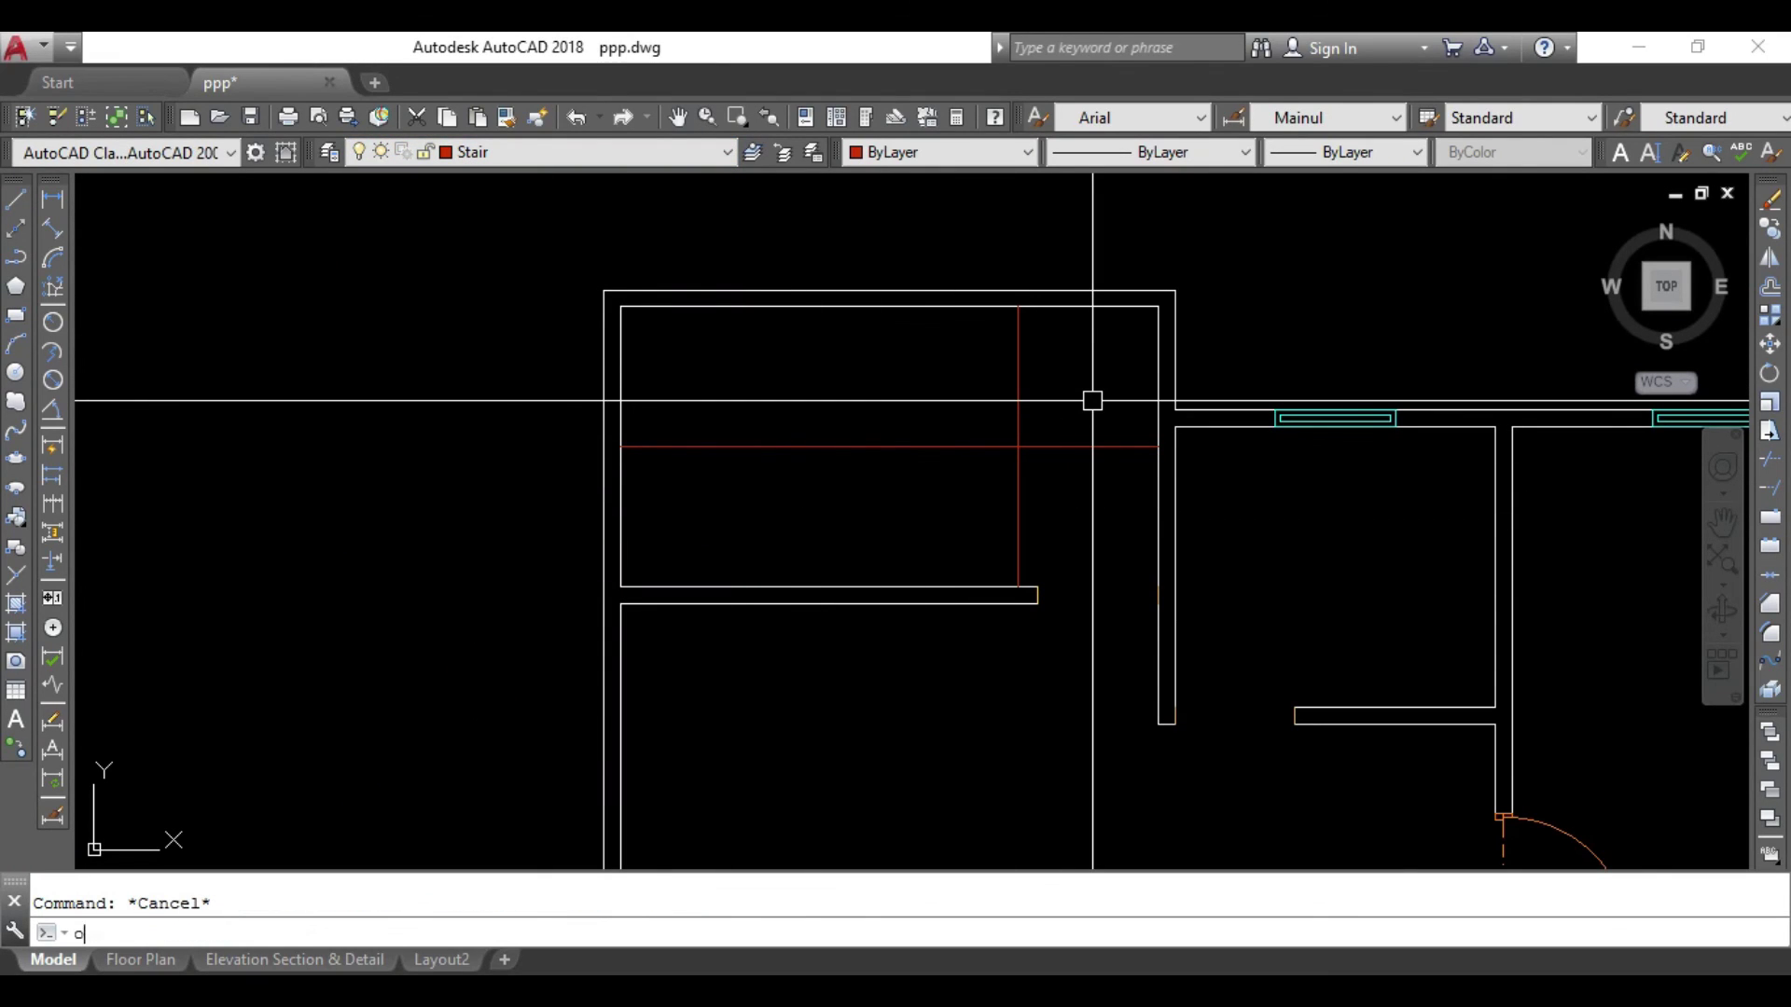
Restart OFFSET and set the tread spacing distance to 10.
key("Return")
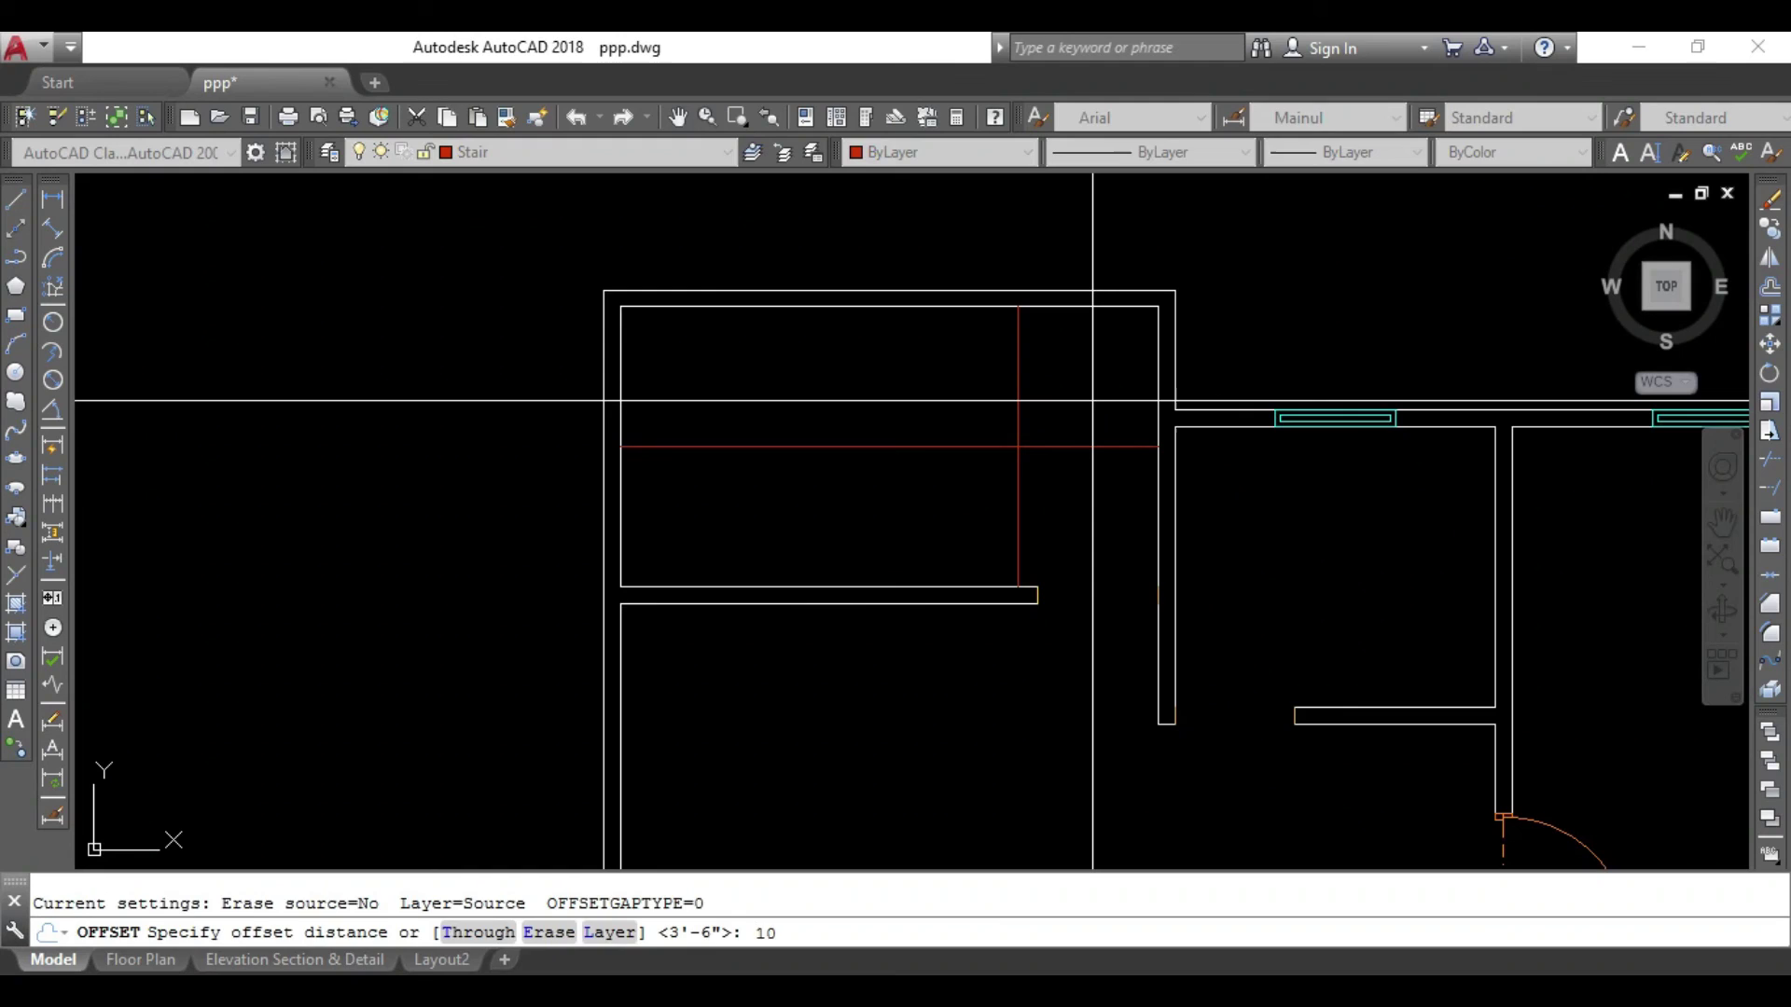
key("Escape")
type("4")
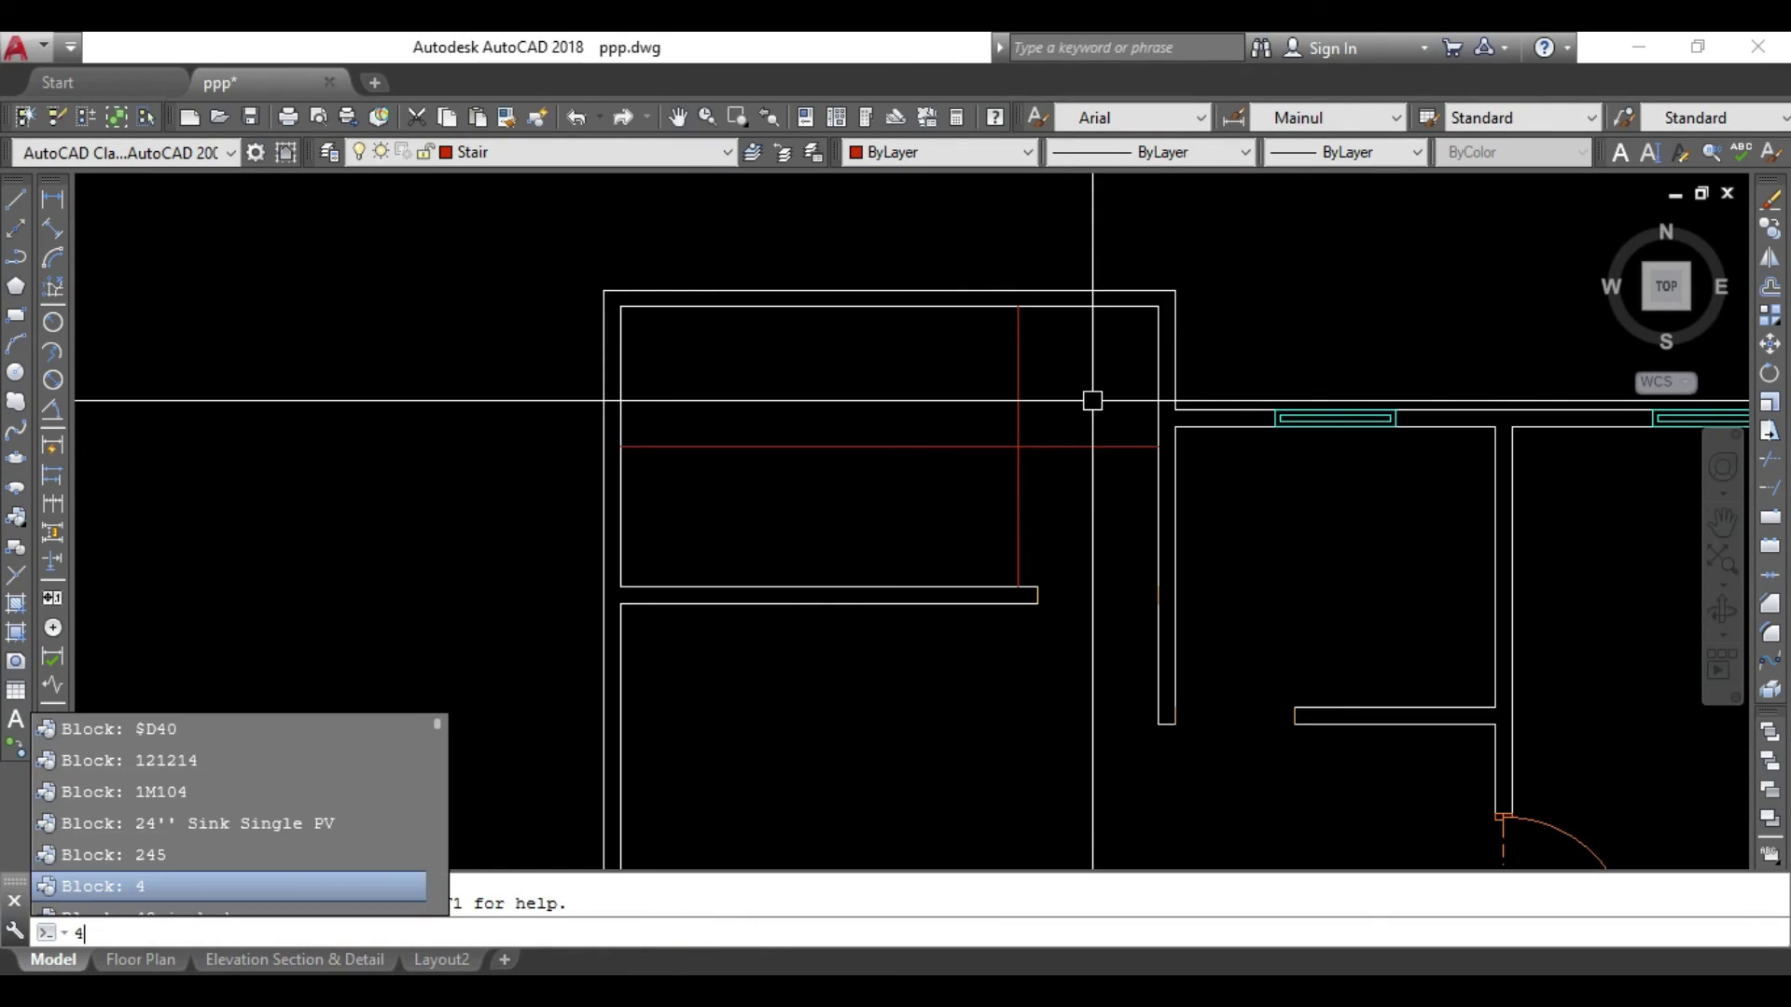
type("0")
key("Return")
key("Return")
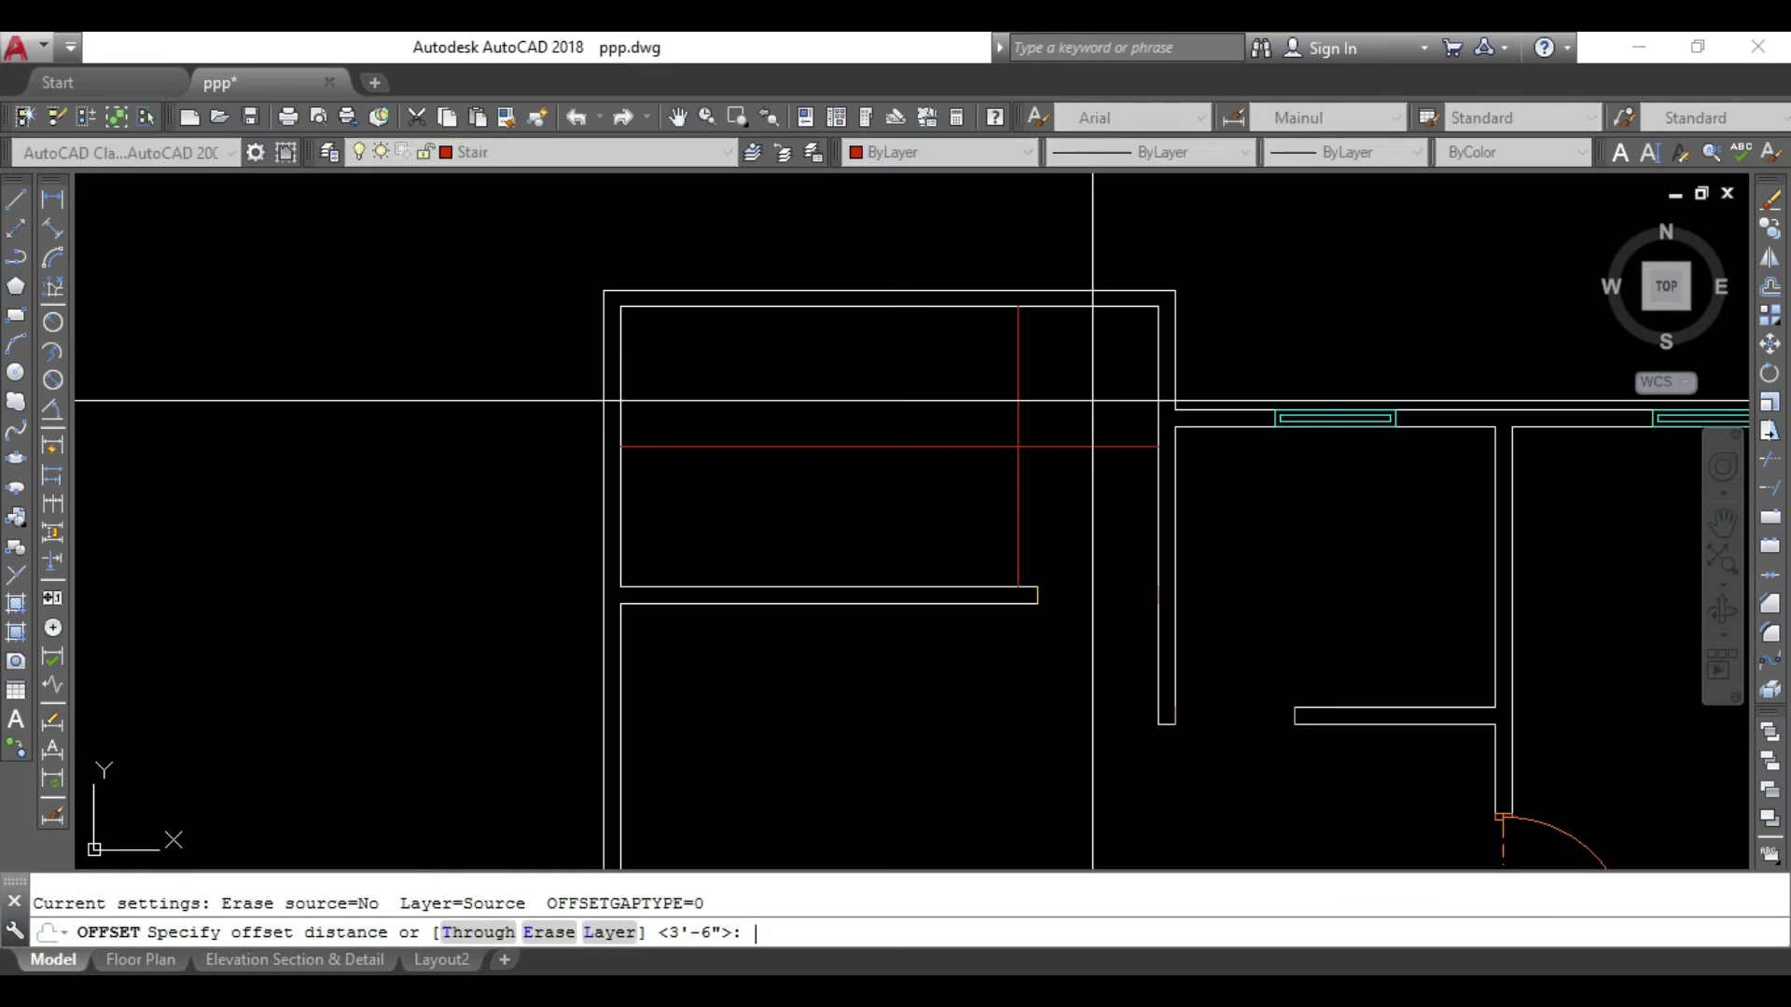
type("20")
key("Return")
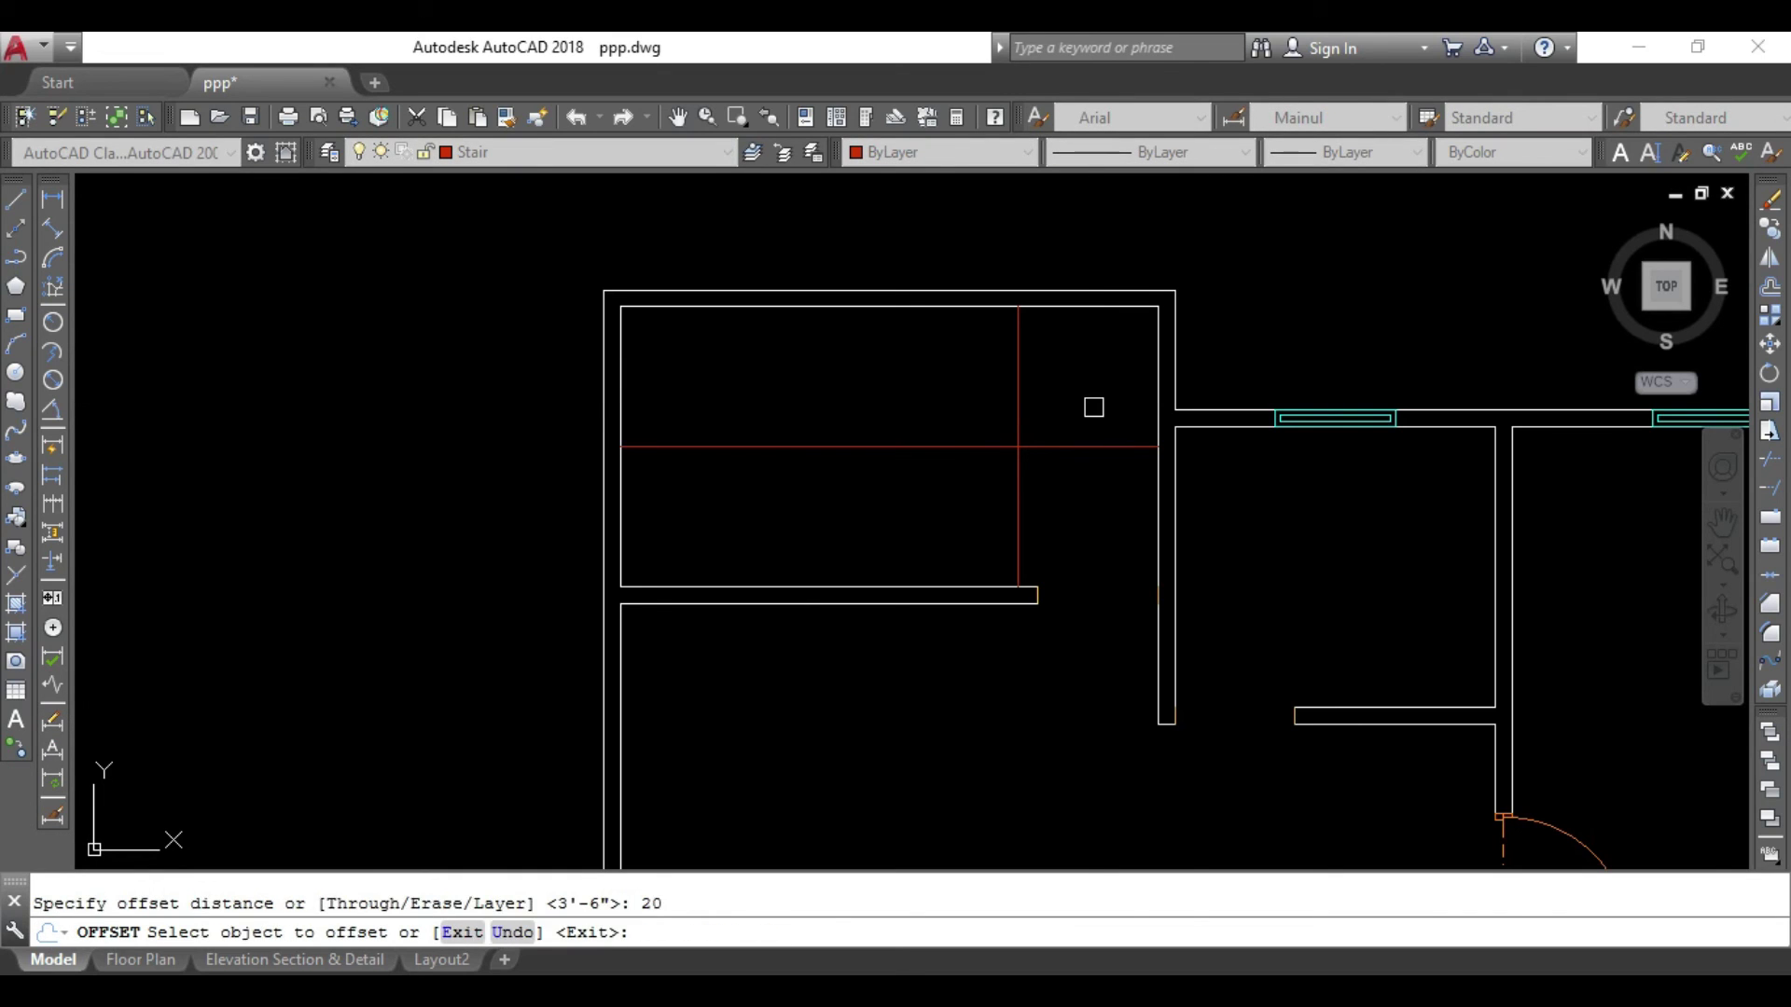
key("Escape")
key("Return")
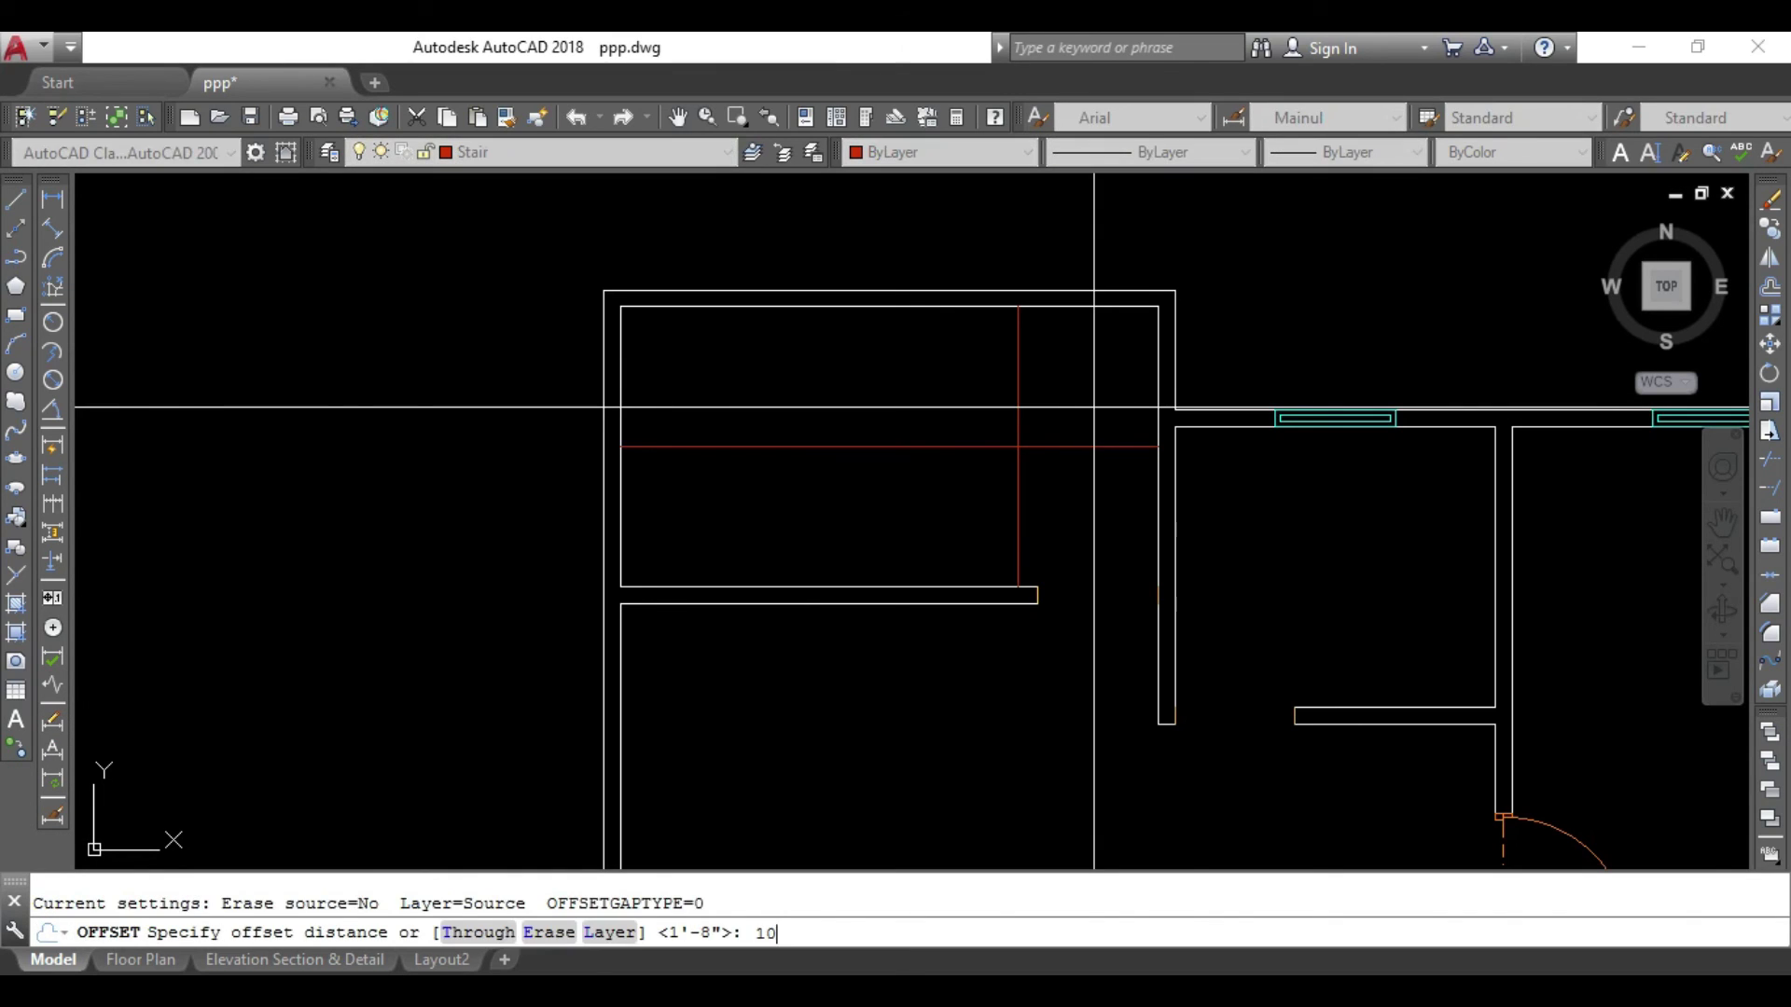
Offset the stair line repeatedly leftward, adding nine tread lines 10 apart to the left wall.
left_click(1018, 389)
left_click(886, 350)
left_click(985, 388)
left_click(884, 349)
left_click(952, 376)
left_click(820, 356)
left_click(917, 388)
left_click(825, 354)
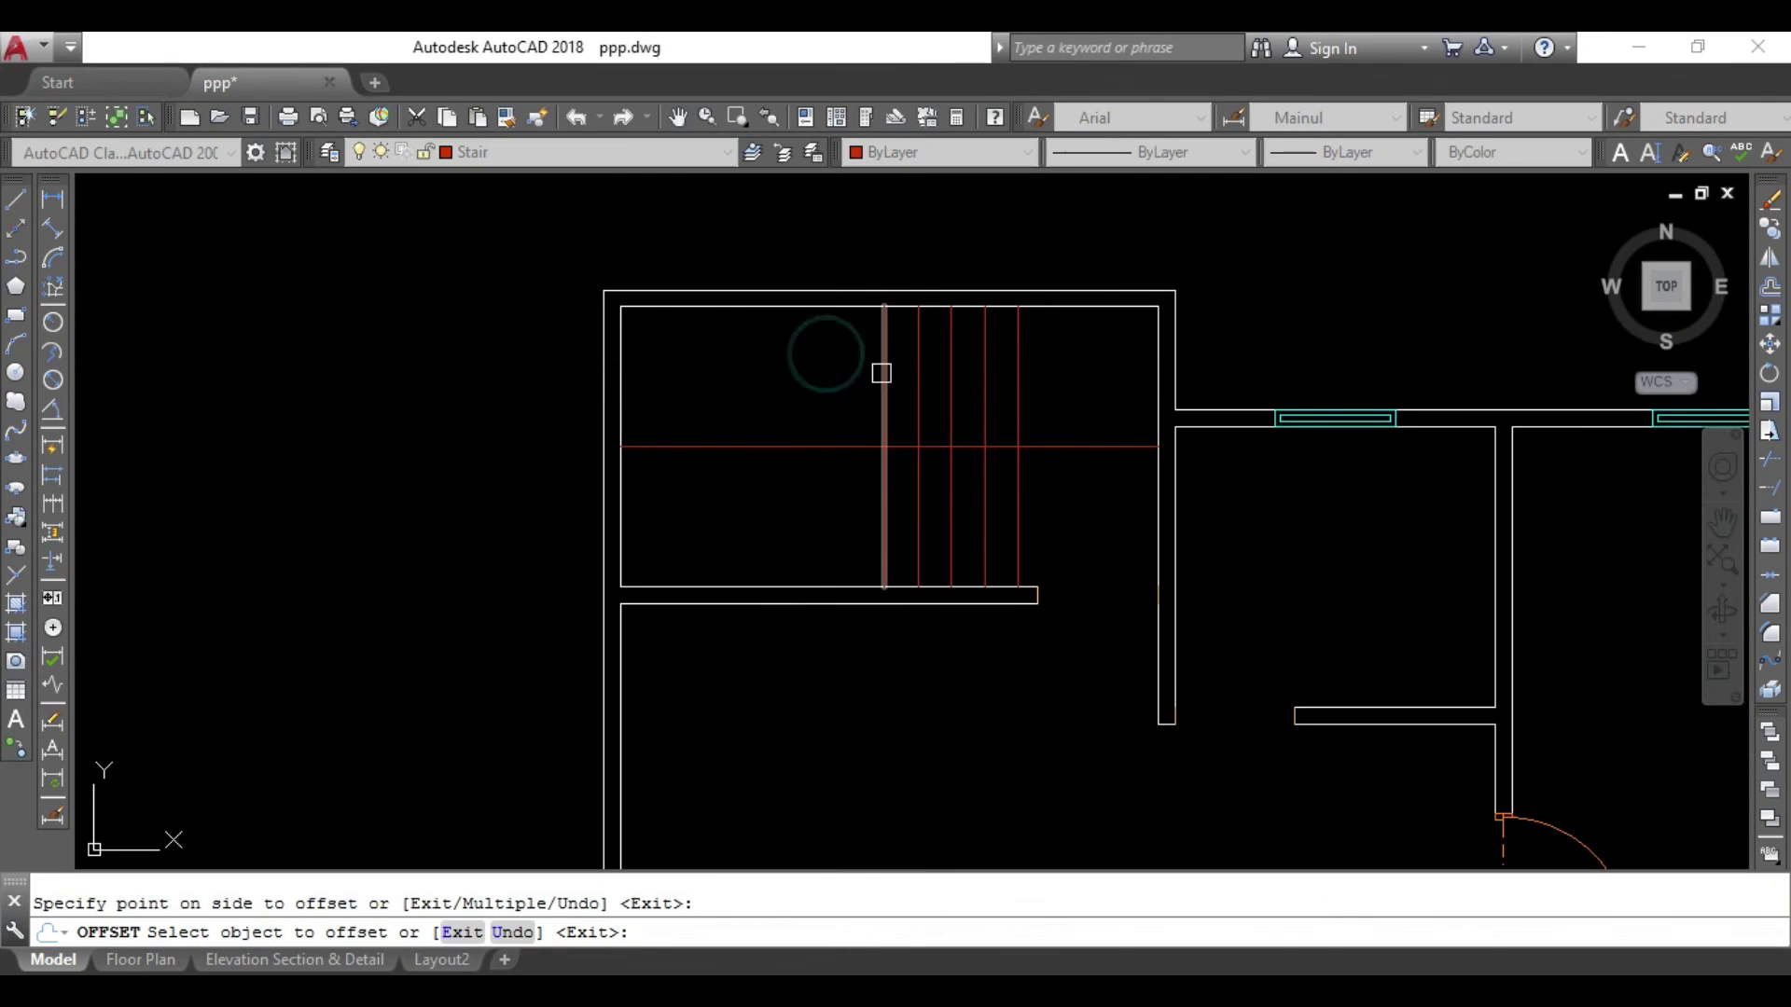
left_click(851, 372)
left_click(747, 355)
left_click(818, 372)
left_click(669, 351)
left_click(785, 384)
left_click(677, 349)
left_click(717, 373)
left_click(660, 360)
left_click(688, 369)
left_click(623, 360)
scroll(647, 367, "up", 2)
left_click(645, 367)
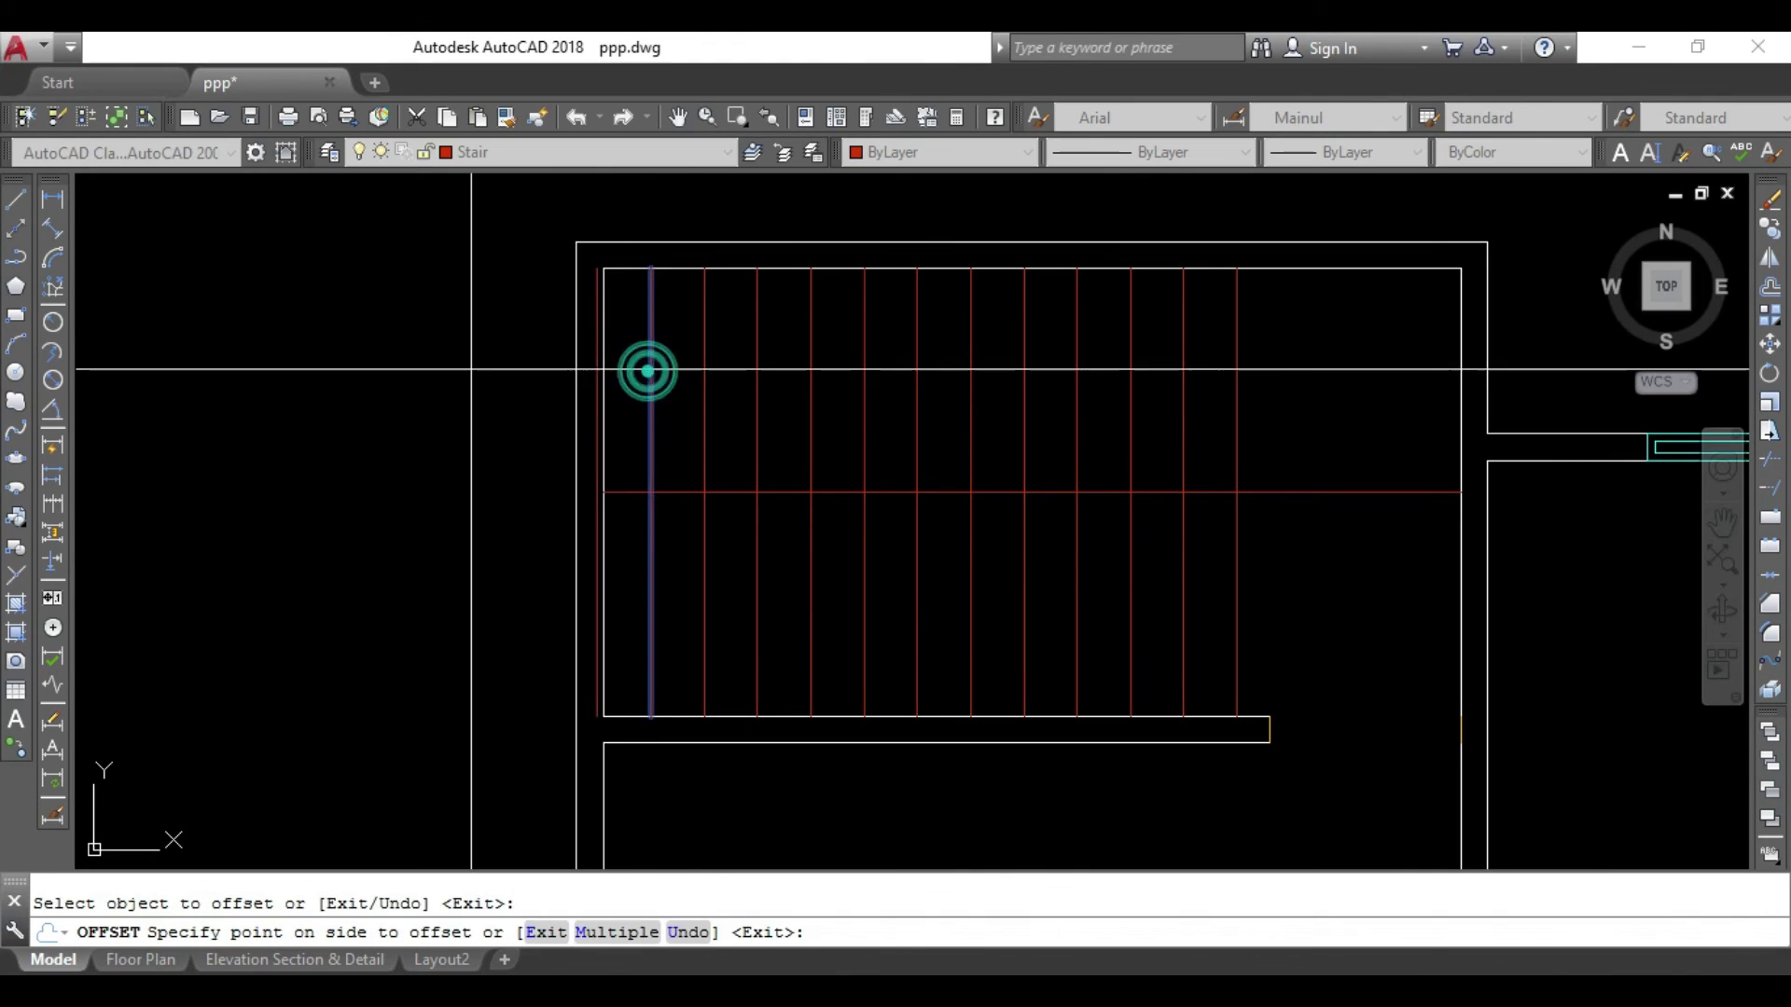
key("Escape")
scroll(652, 431, "down", 2)
scroll(665, 401, "up", 2)
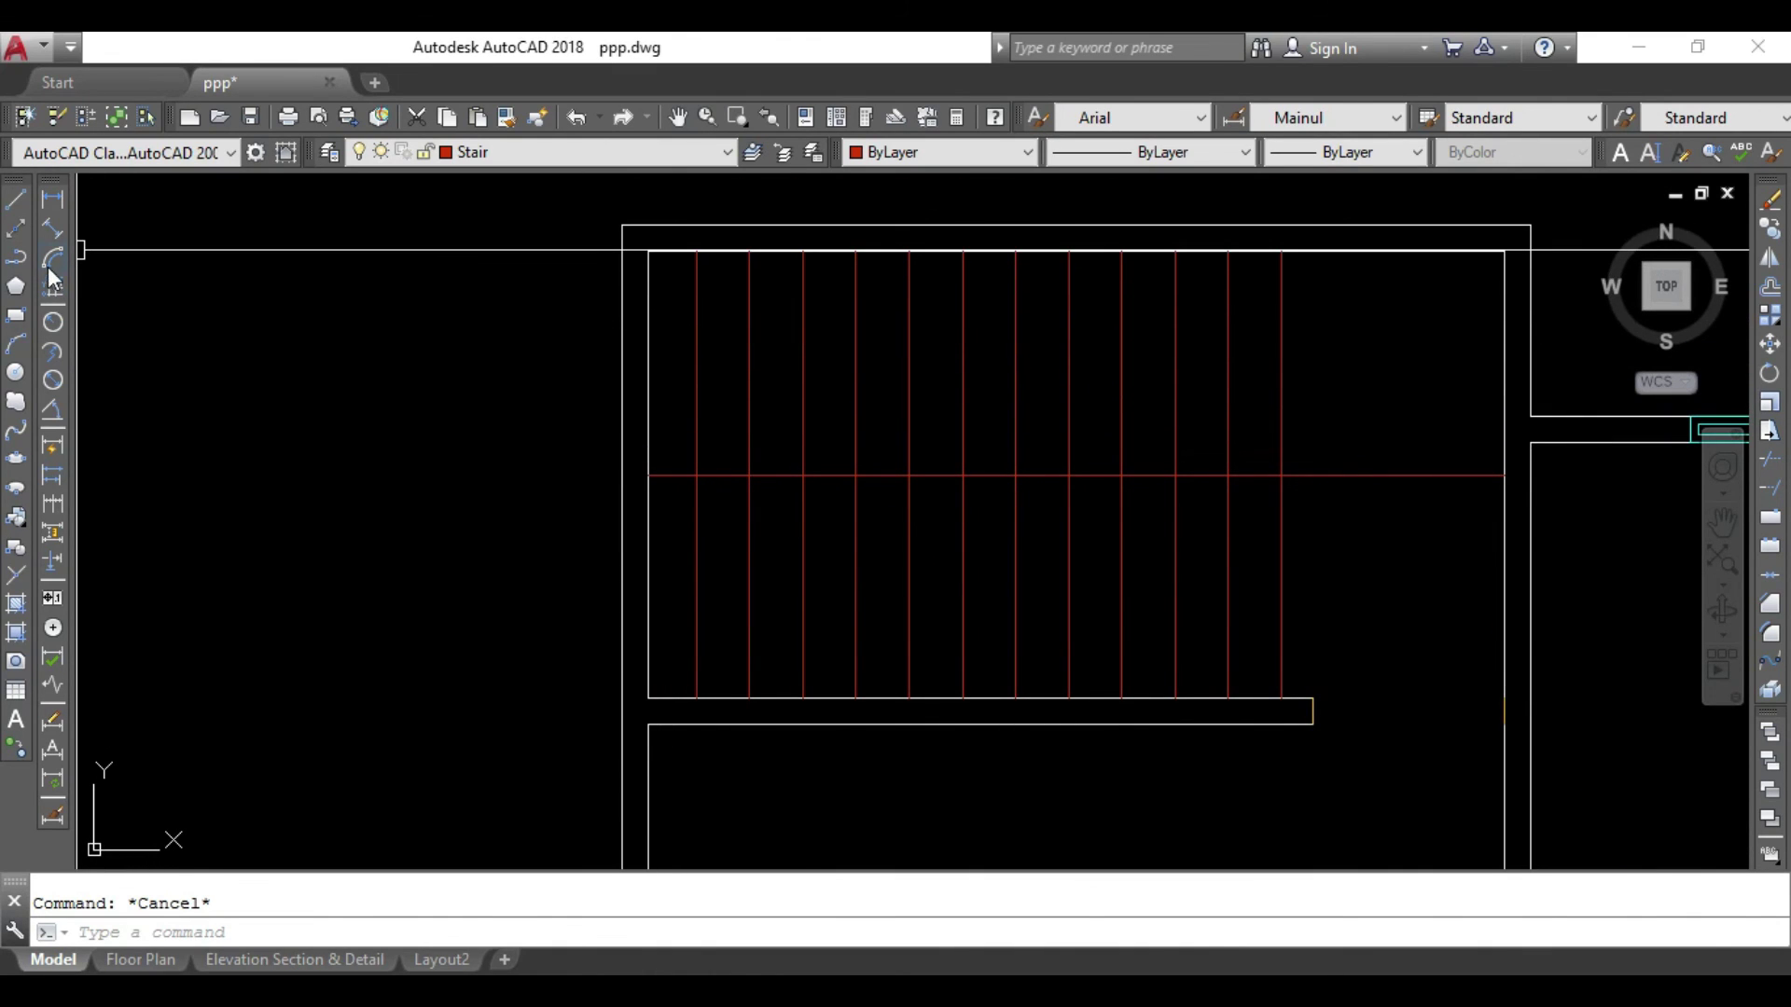
Draw a circle at the stair's top-left corner, then delete it as misplaced.
left_click(16, 374)
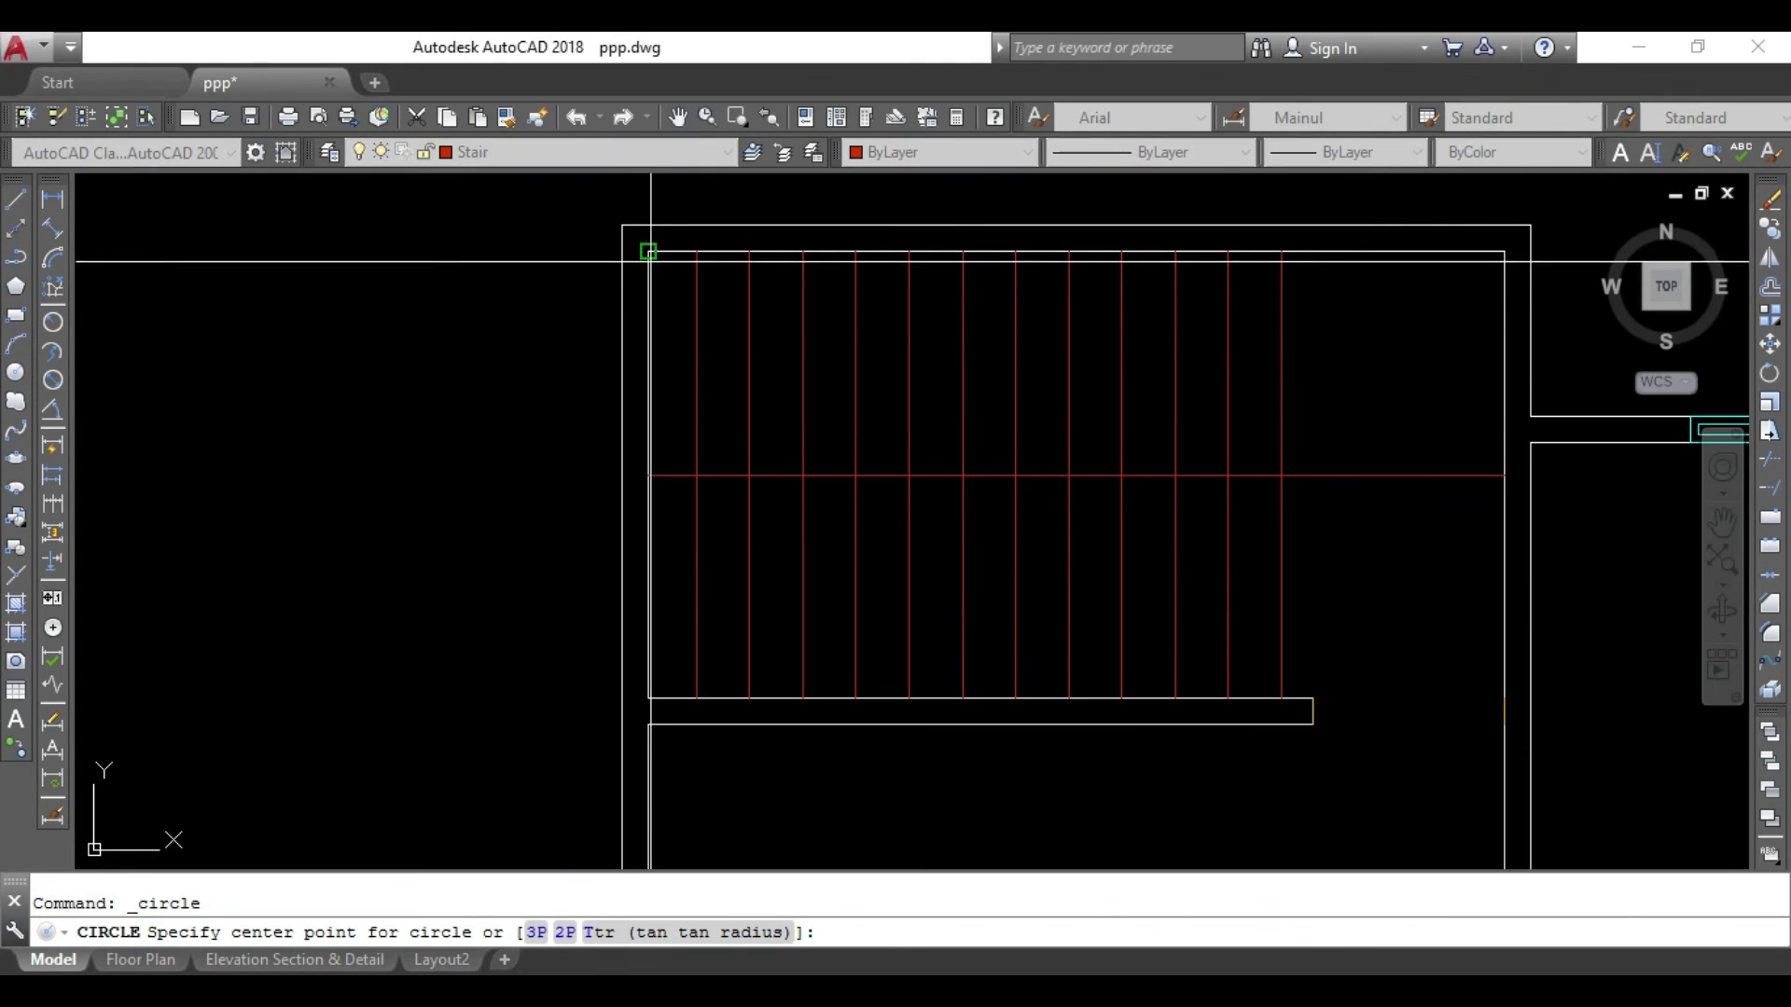
left_click(648, 225)
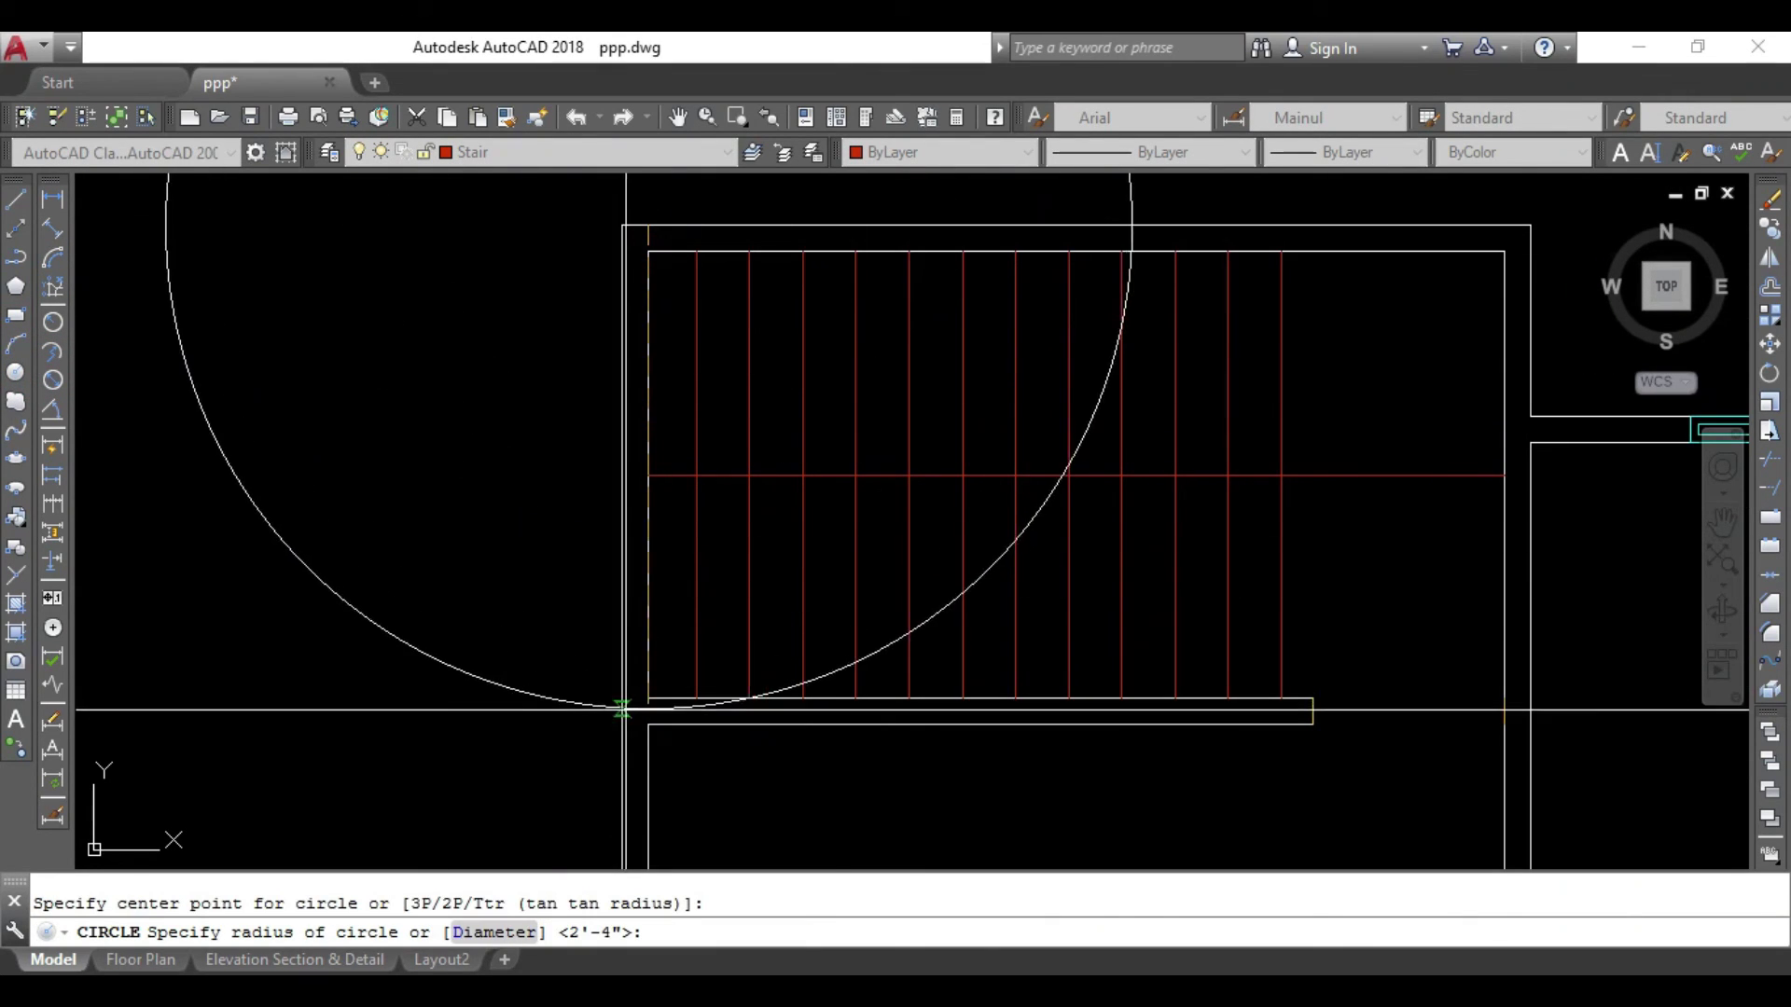
scroll(640, 730, "down", 4)
key("Escape")
left_click(542, 345)
key("Delete")
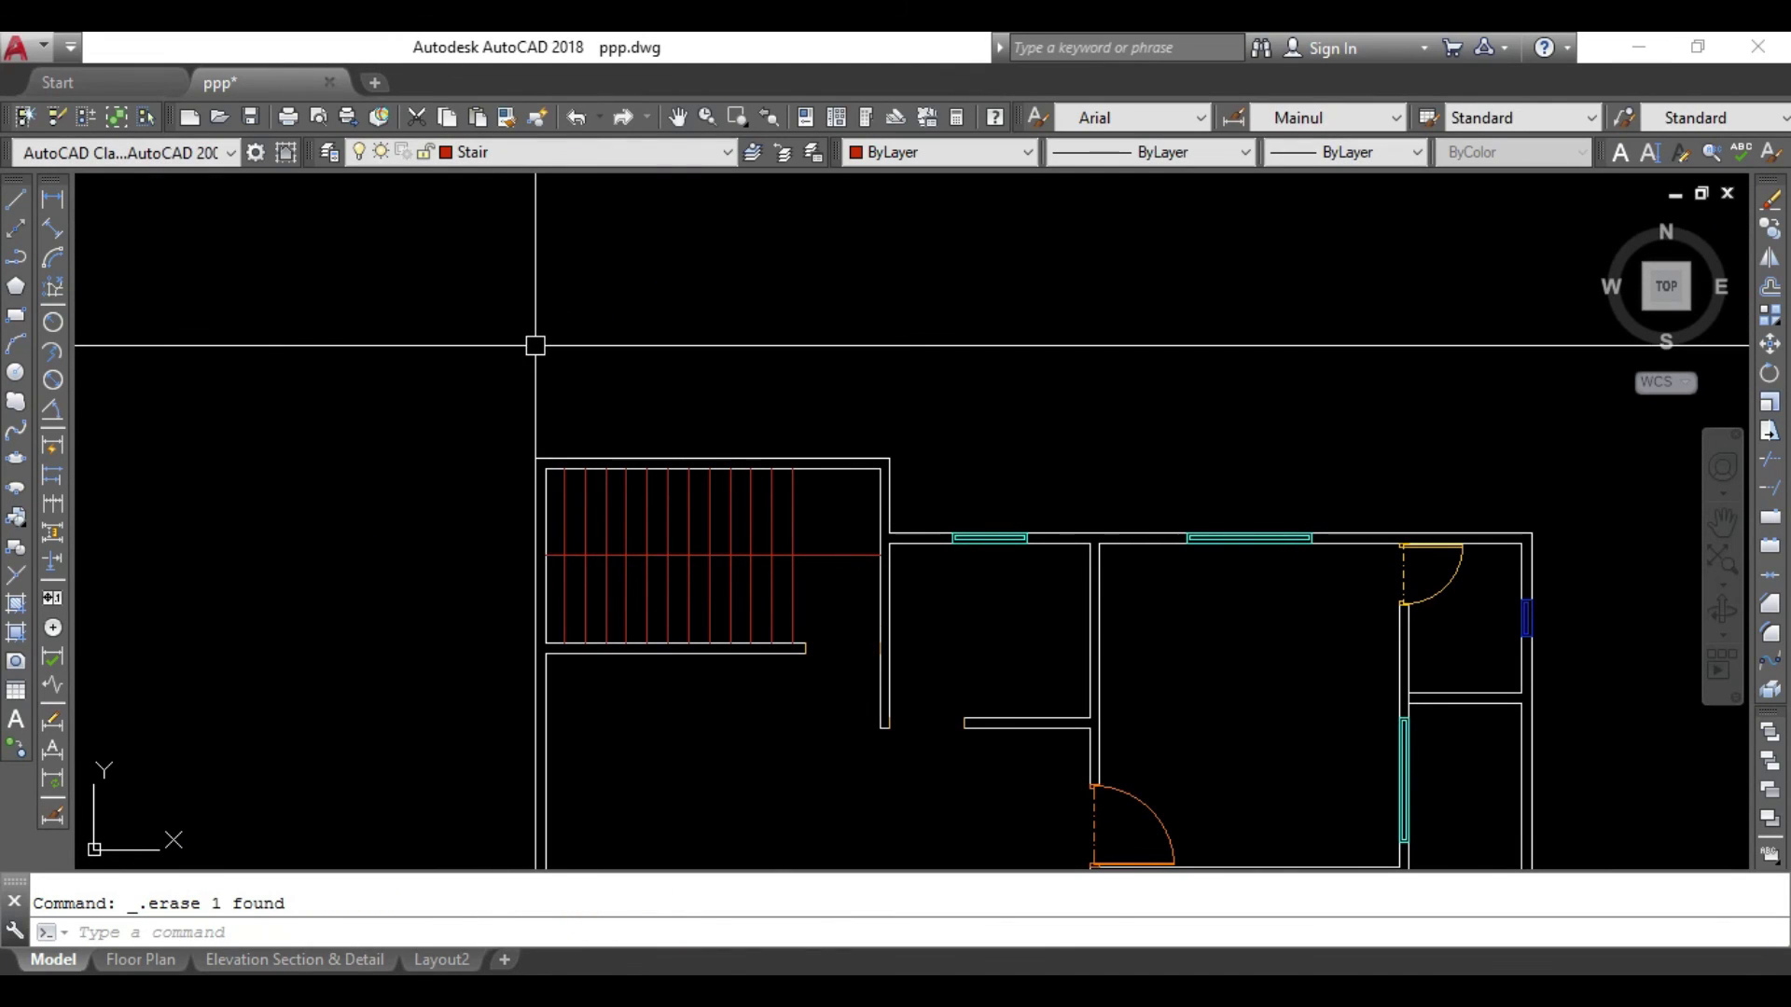
type("c")
Draw a circle centred on the stair's left-edge midpoint through its bottom corner.
key("Return")
scroll(565, 591, "up", 5)
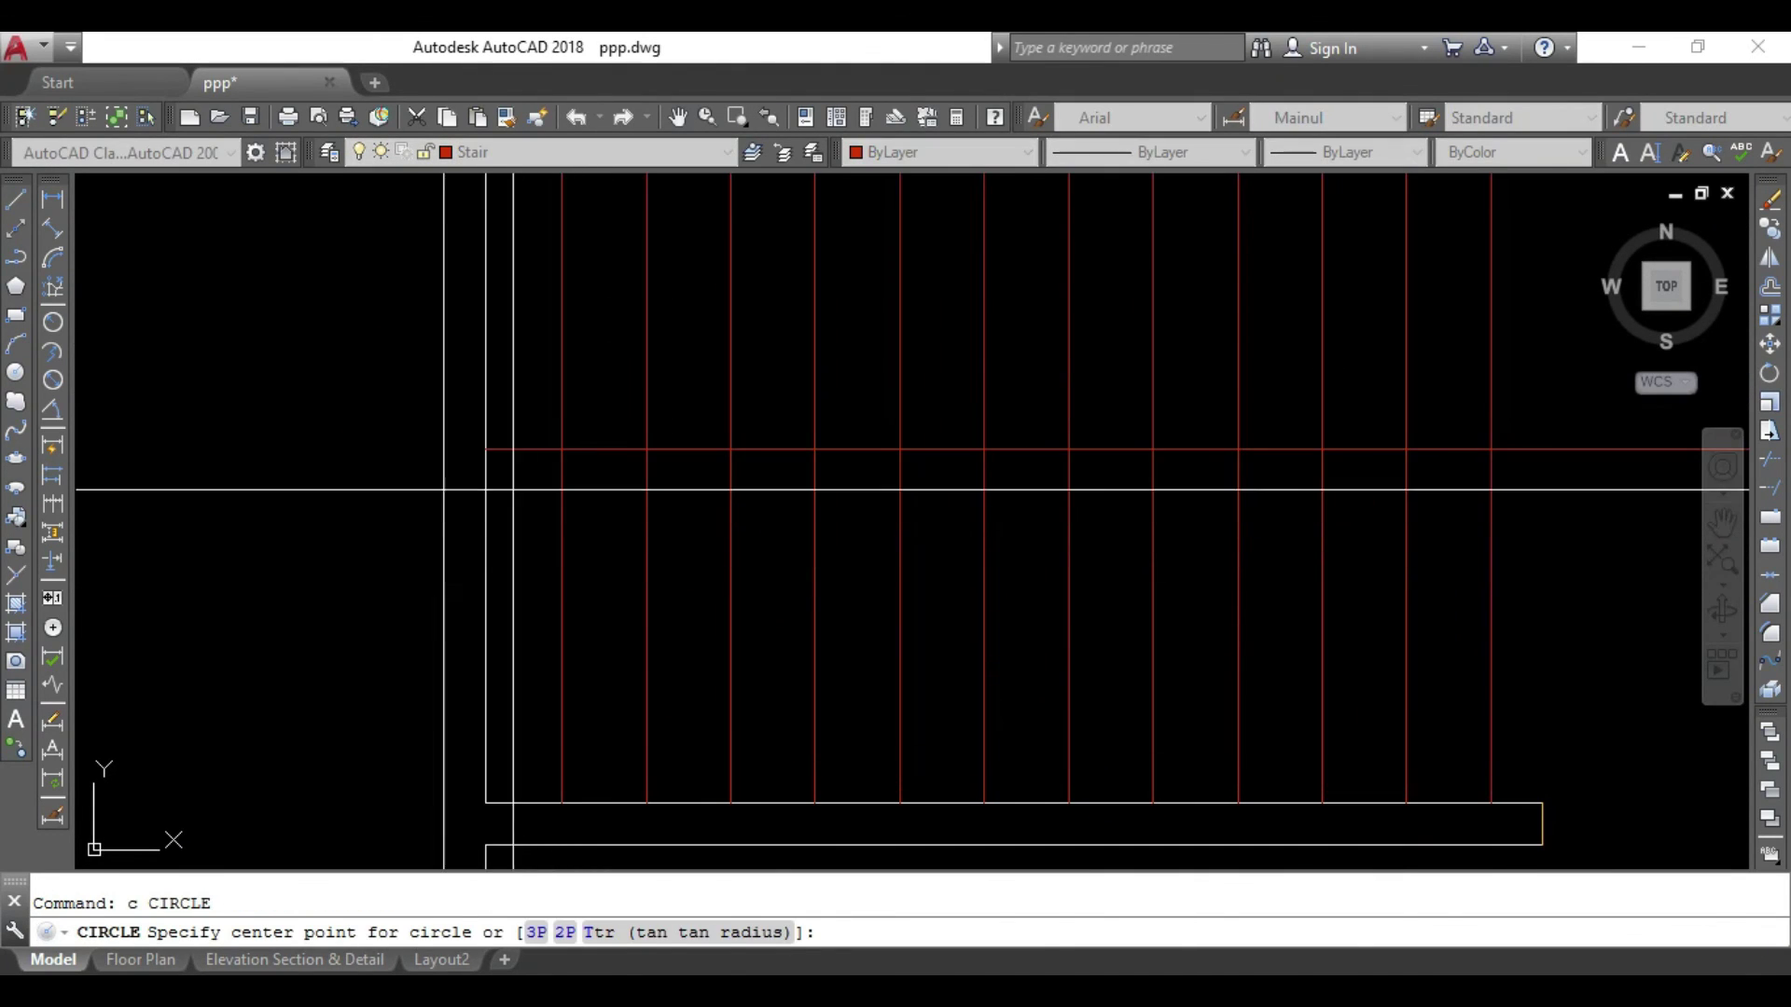
left_click(485, 448)
scroll(514, 690, "down", 4)
scroll(532, 634, "up", 2)
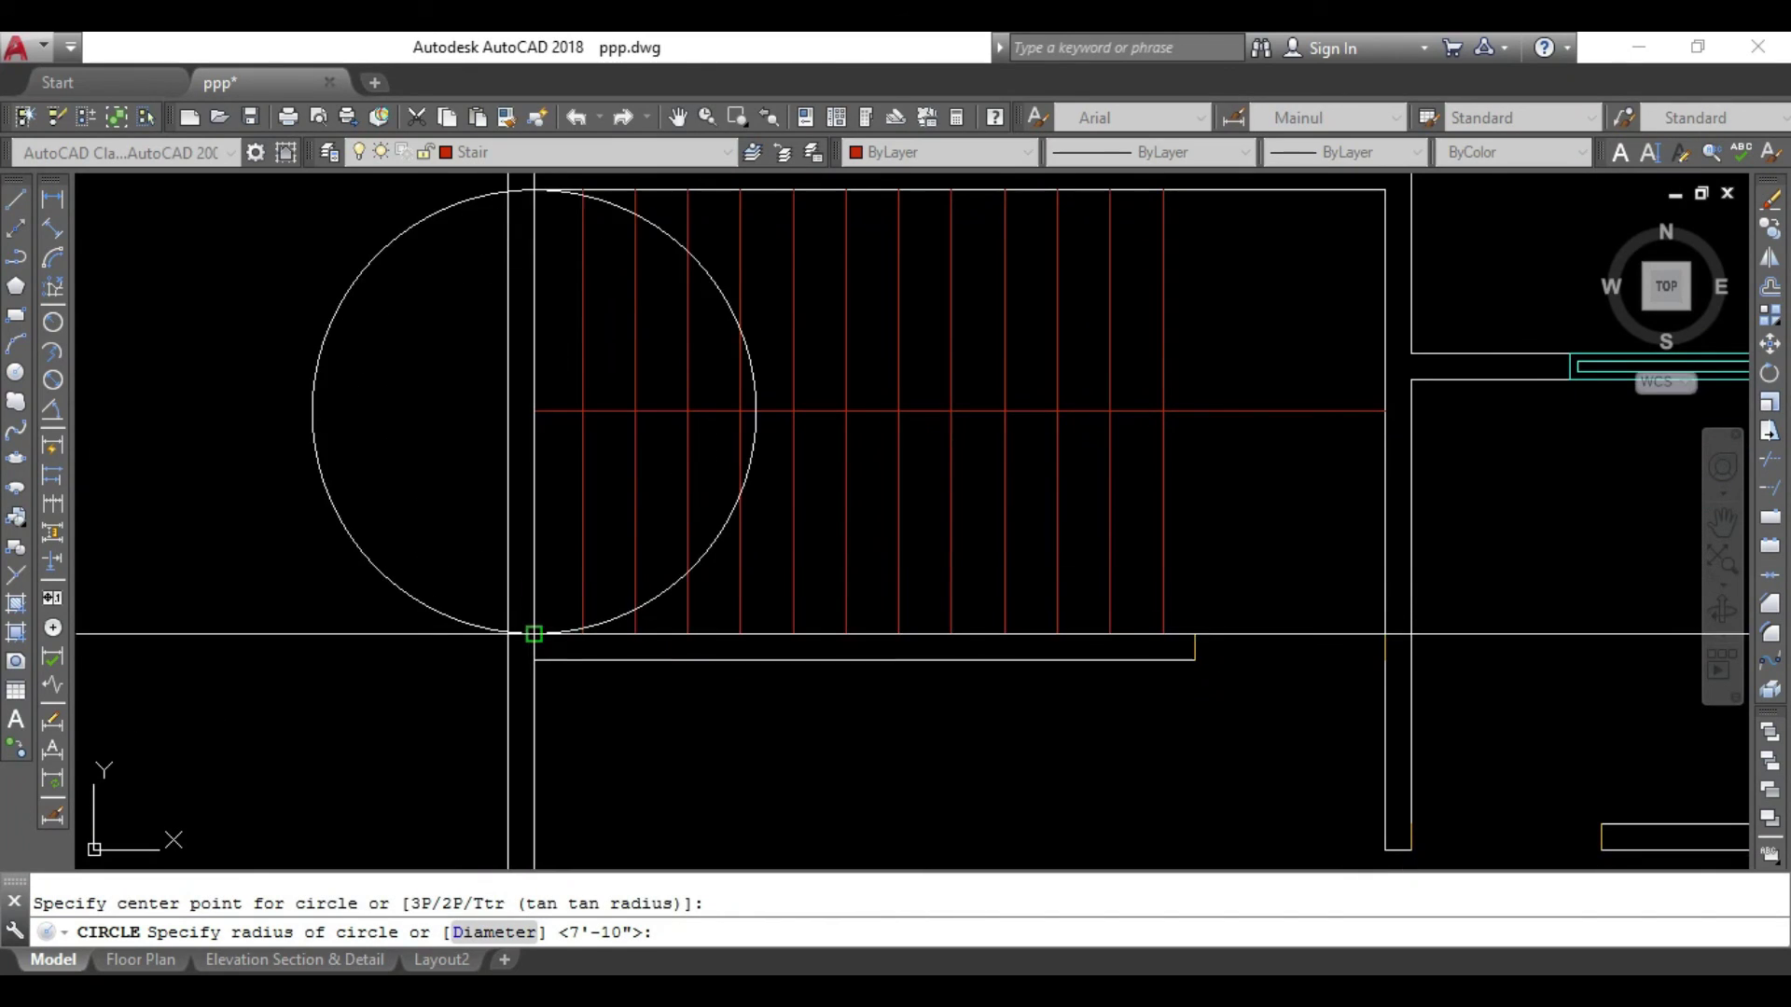
left_click(533, 660)
key("Escape")
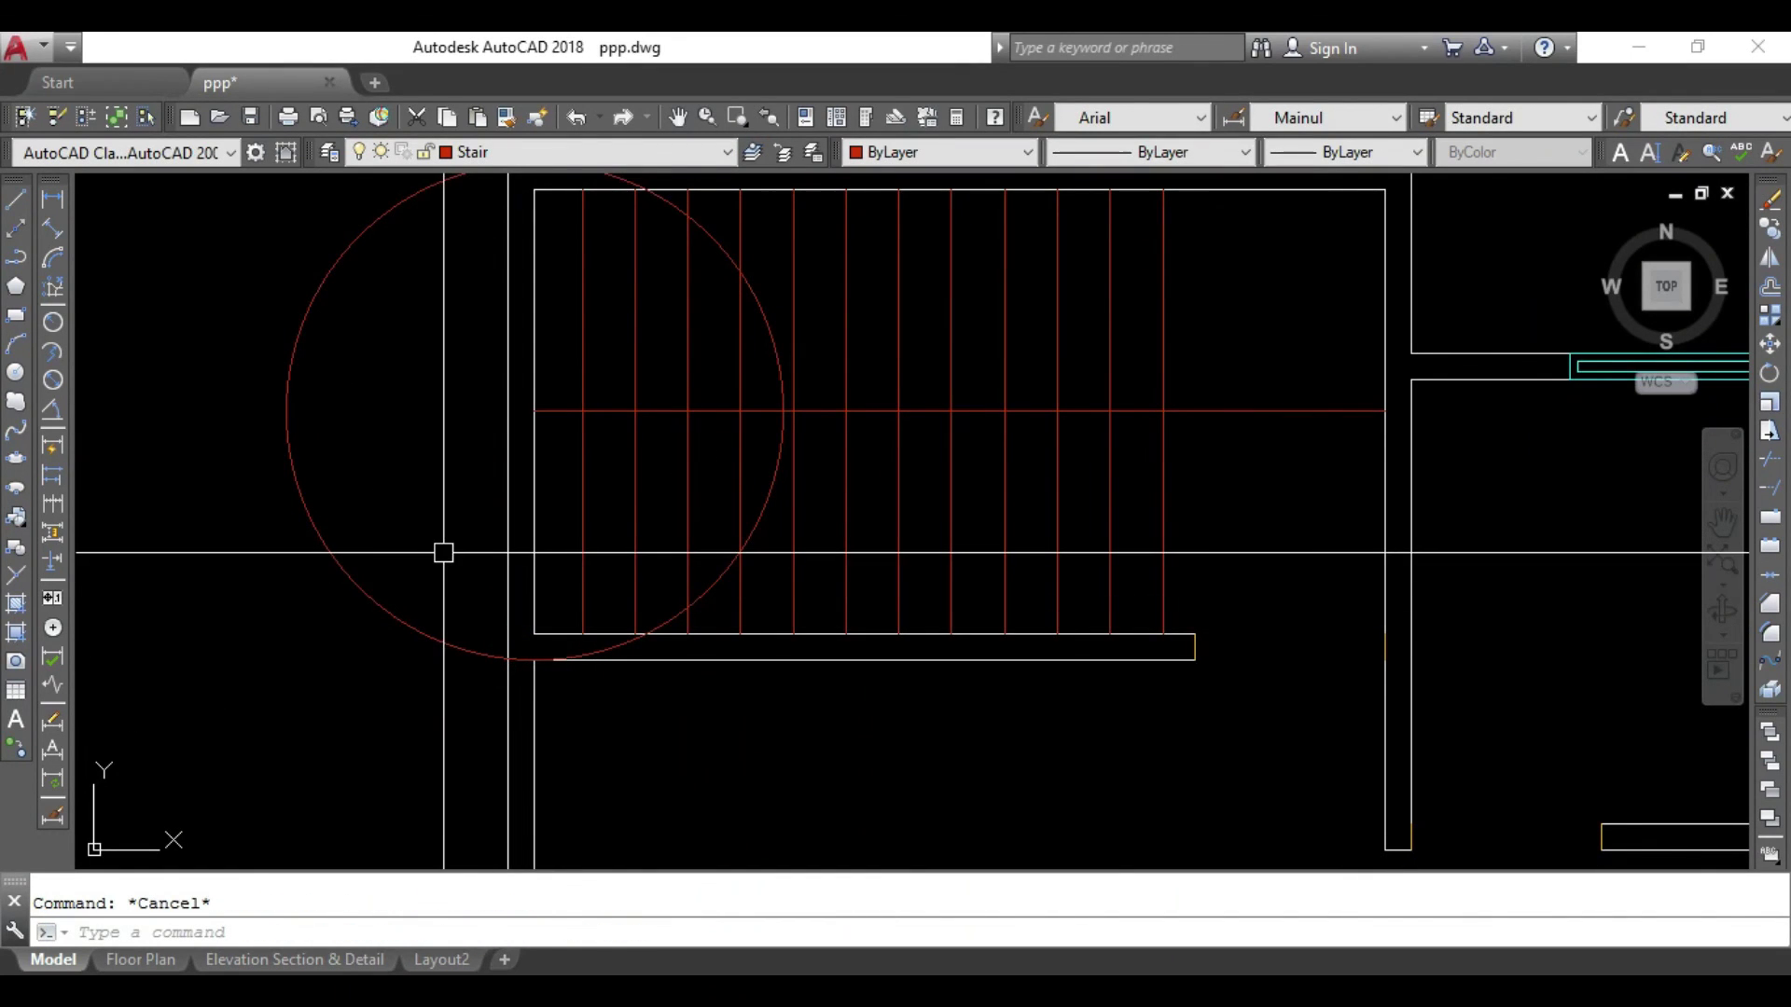
middle_click_drag(440, 551, 452, 616)
Offset the landing circle 5 inward to create a concentric inner circle.
key("Return")
type("5")
key("Return")
left_click(308, 433)
left_click(375, 430)
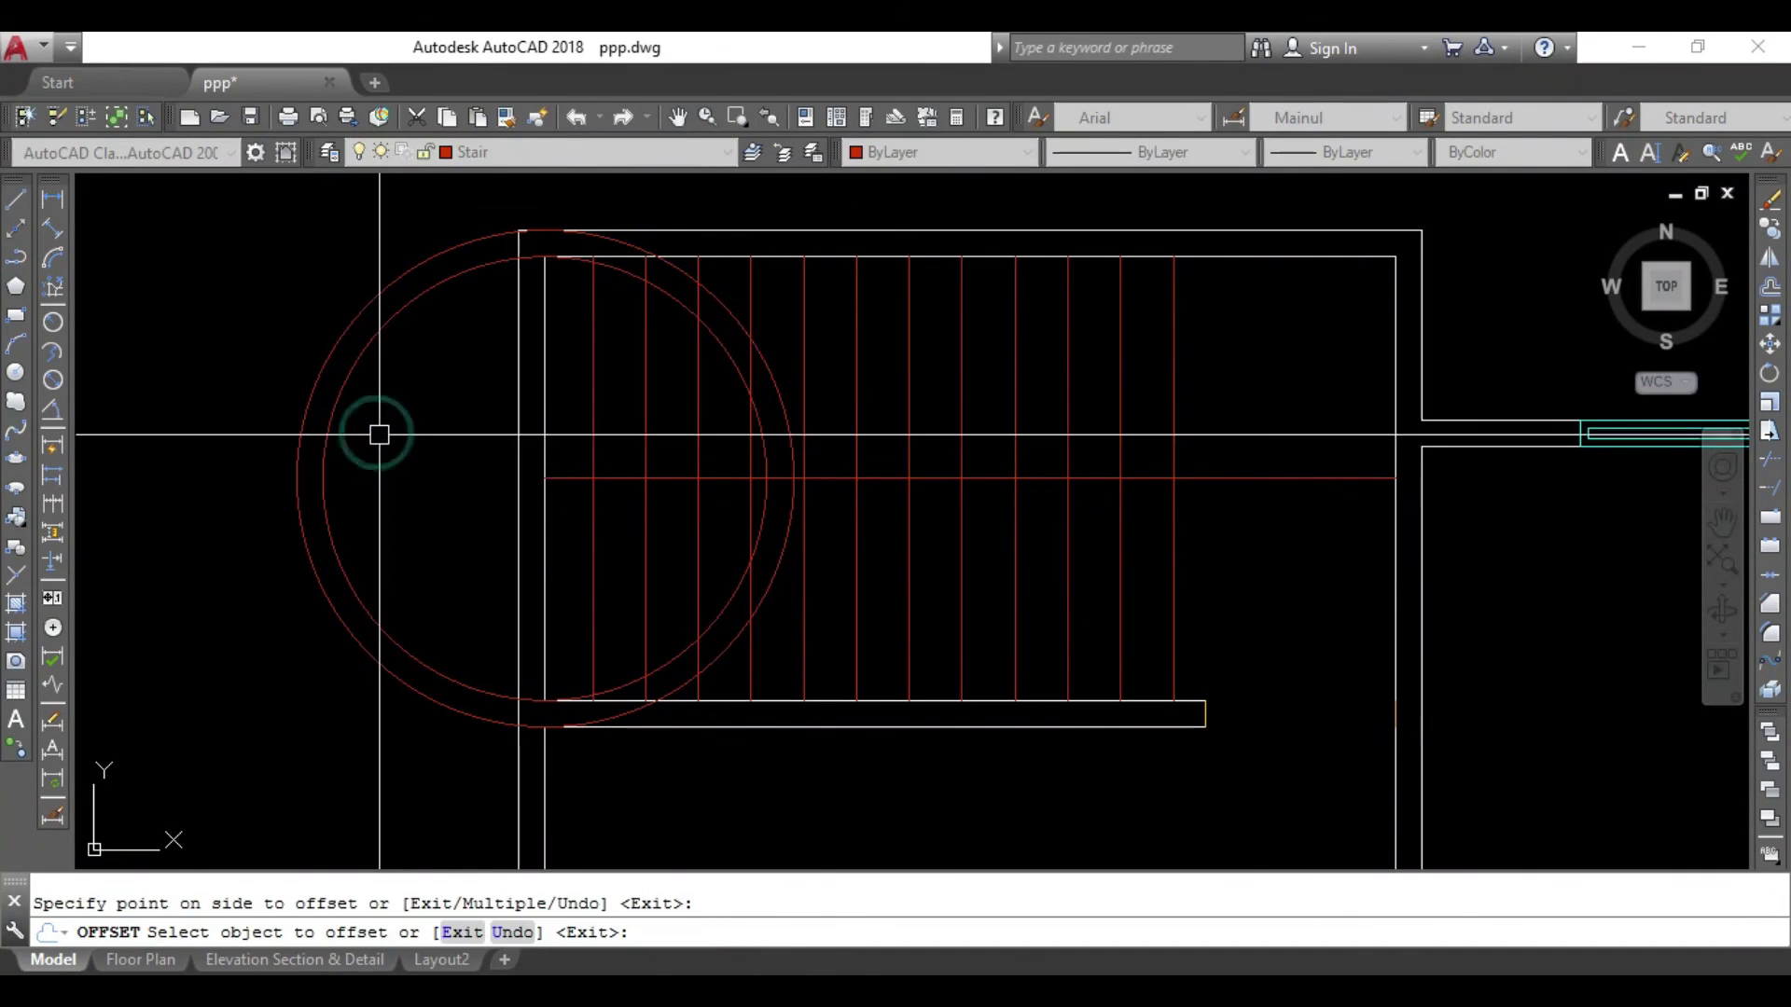
key("Escape")
key("Return")
Trim the landing arcs where they overlap the walls.
scroll(570, 253, "up", 5)
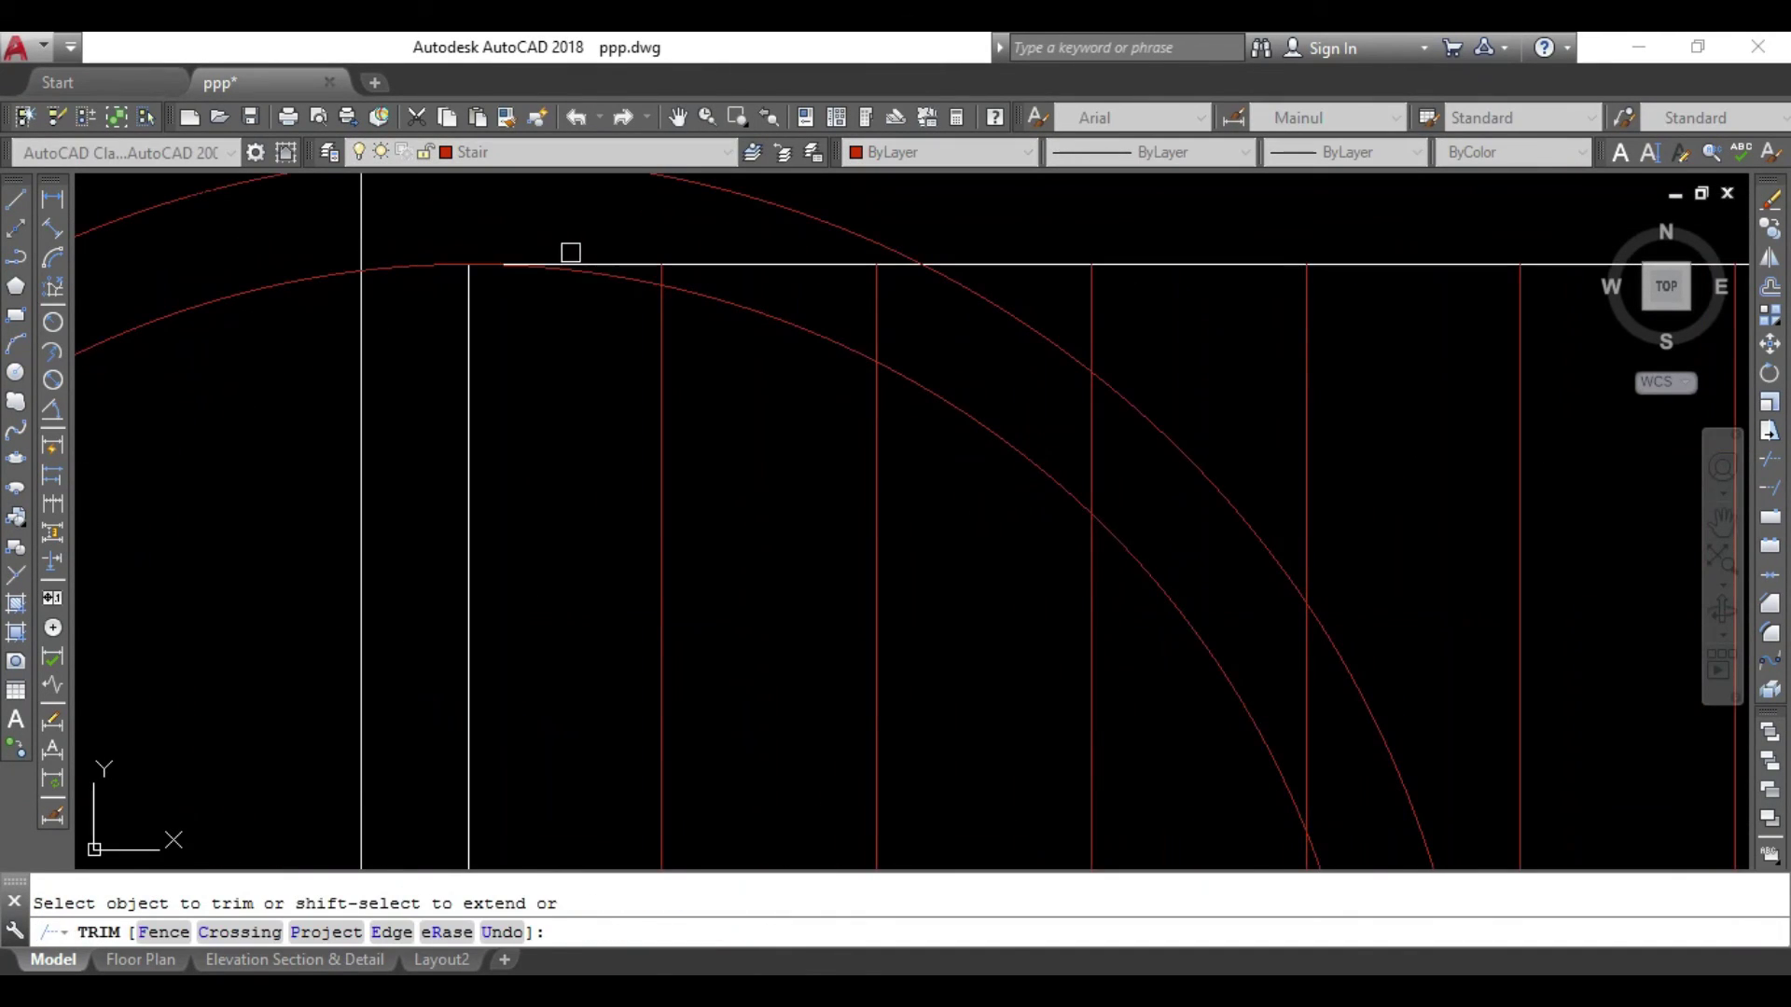
middle_click_drag(588, 348, 581, 556)
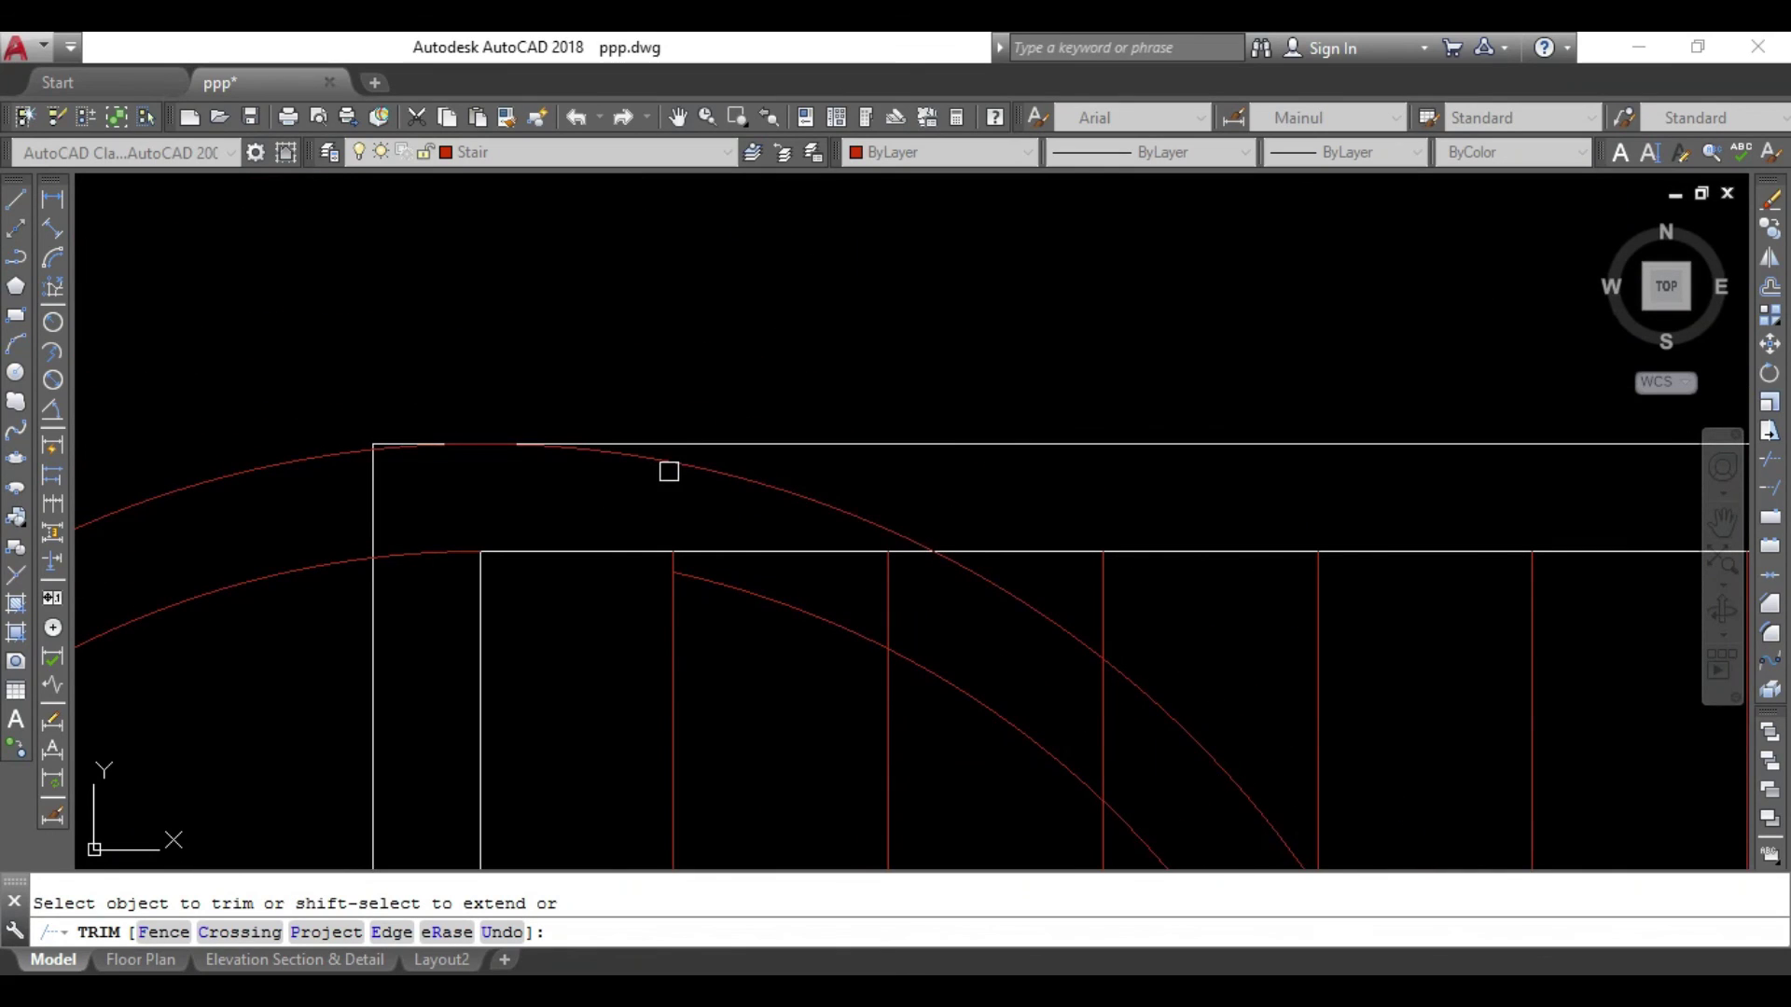
scroll(526, 567, "down", 4)
middle_click_drag(633, 640, 668, 428)
scroll(667, 520, "up", 4)
left_click(722, 614)
scroll(719, 610, "down", 2)
scroll(719, 611, "down", 2)
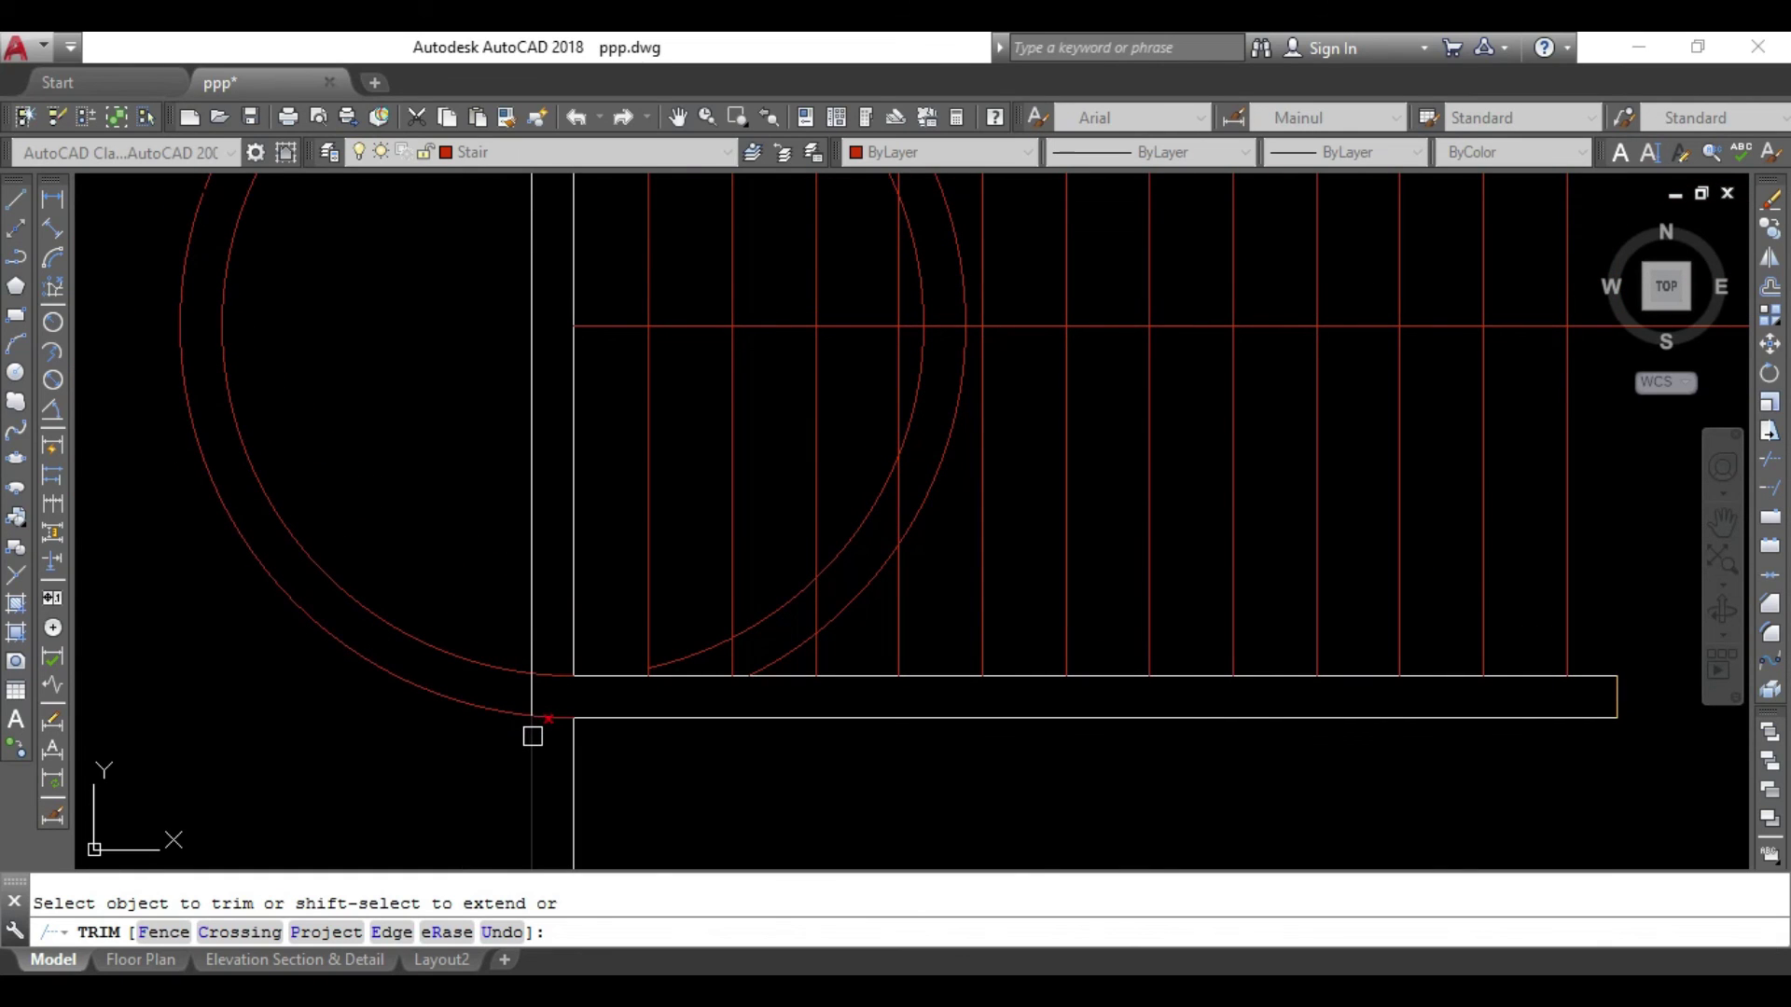
middle_click_drag(549, 485, 582, 692)
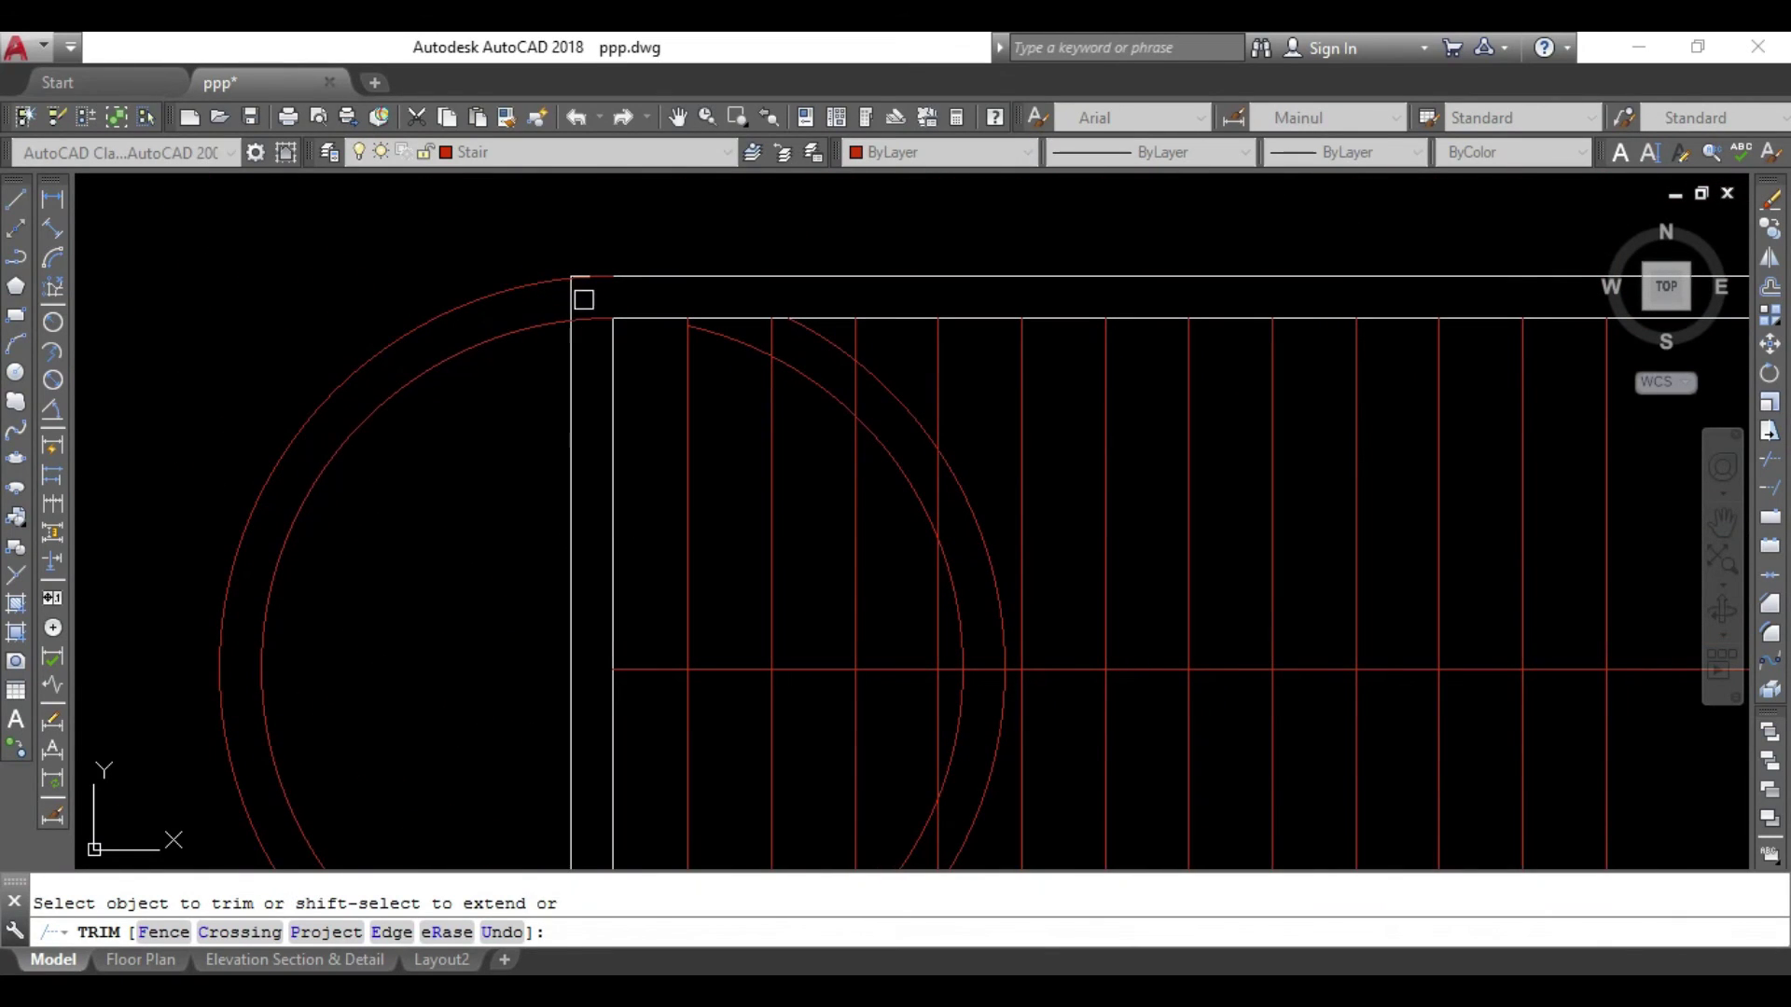
key("Escape")
Erase the extra vertical wall line and the two leftover landing arc pieces.
middle_click_drag(561, 467, 620, 302)
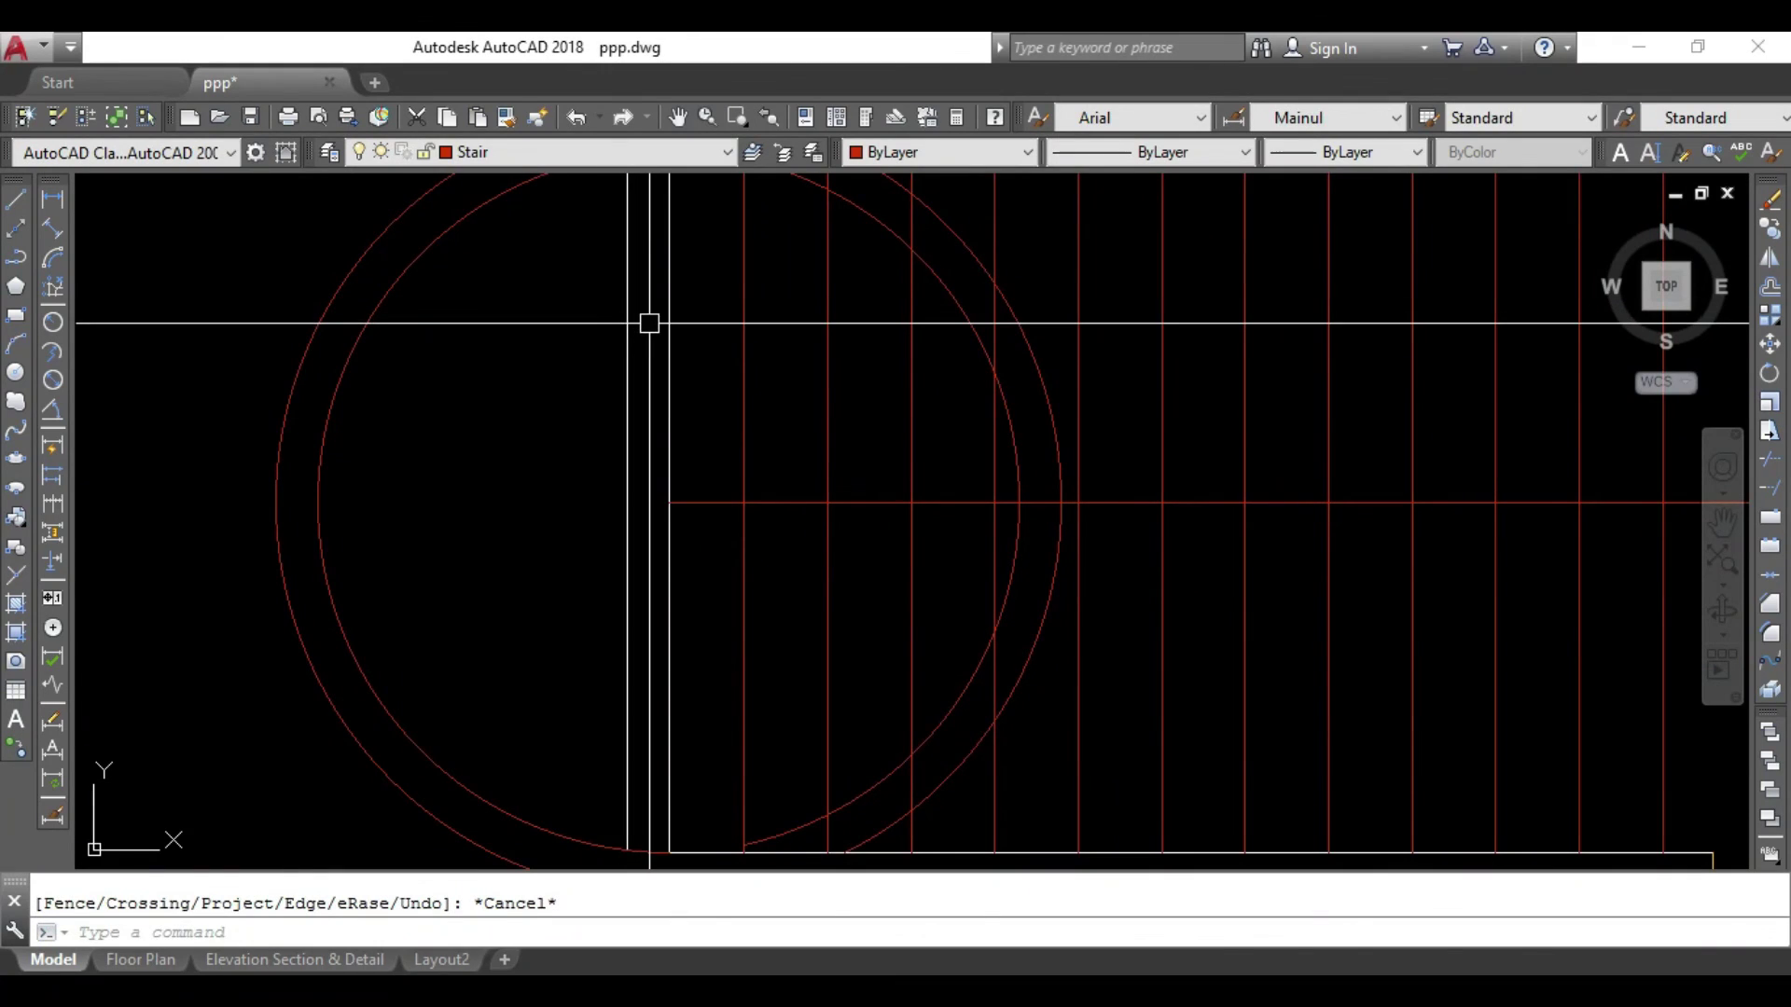
left_click(627, 326)
left_click(567, 382)
key("Delete")
left_click(681, 345)
left_click(616, 361)
scroll(664, 439, "down", 5)
scroll(747, 400, "up", 5)
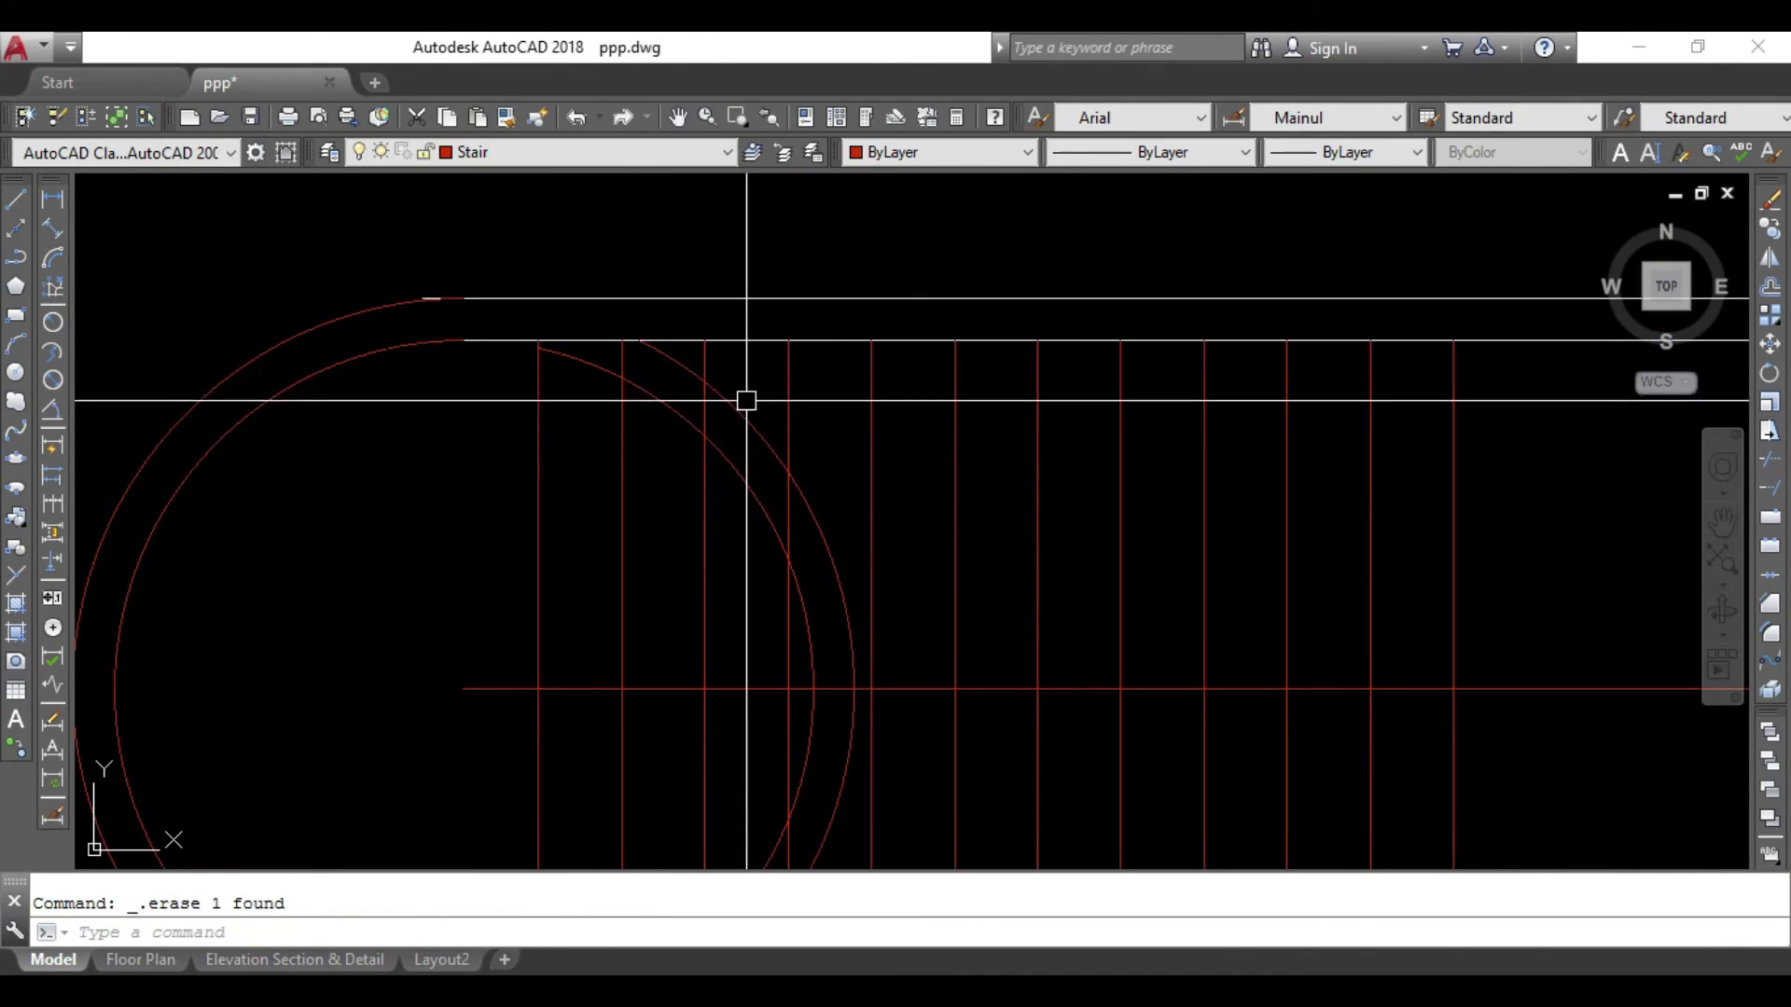
left_click(742, 444)
key("Delete")
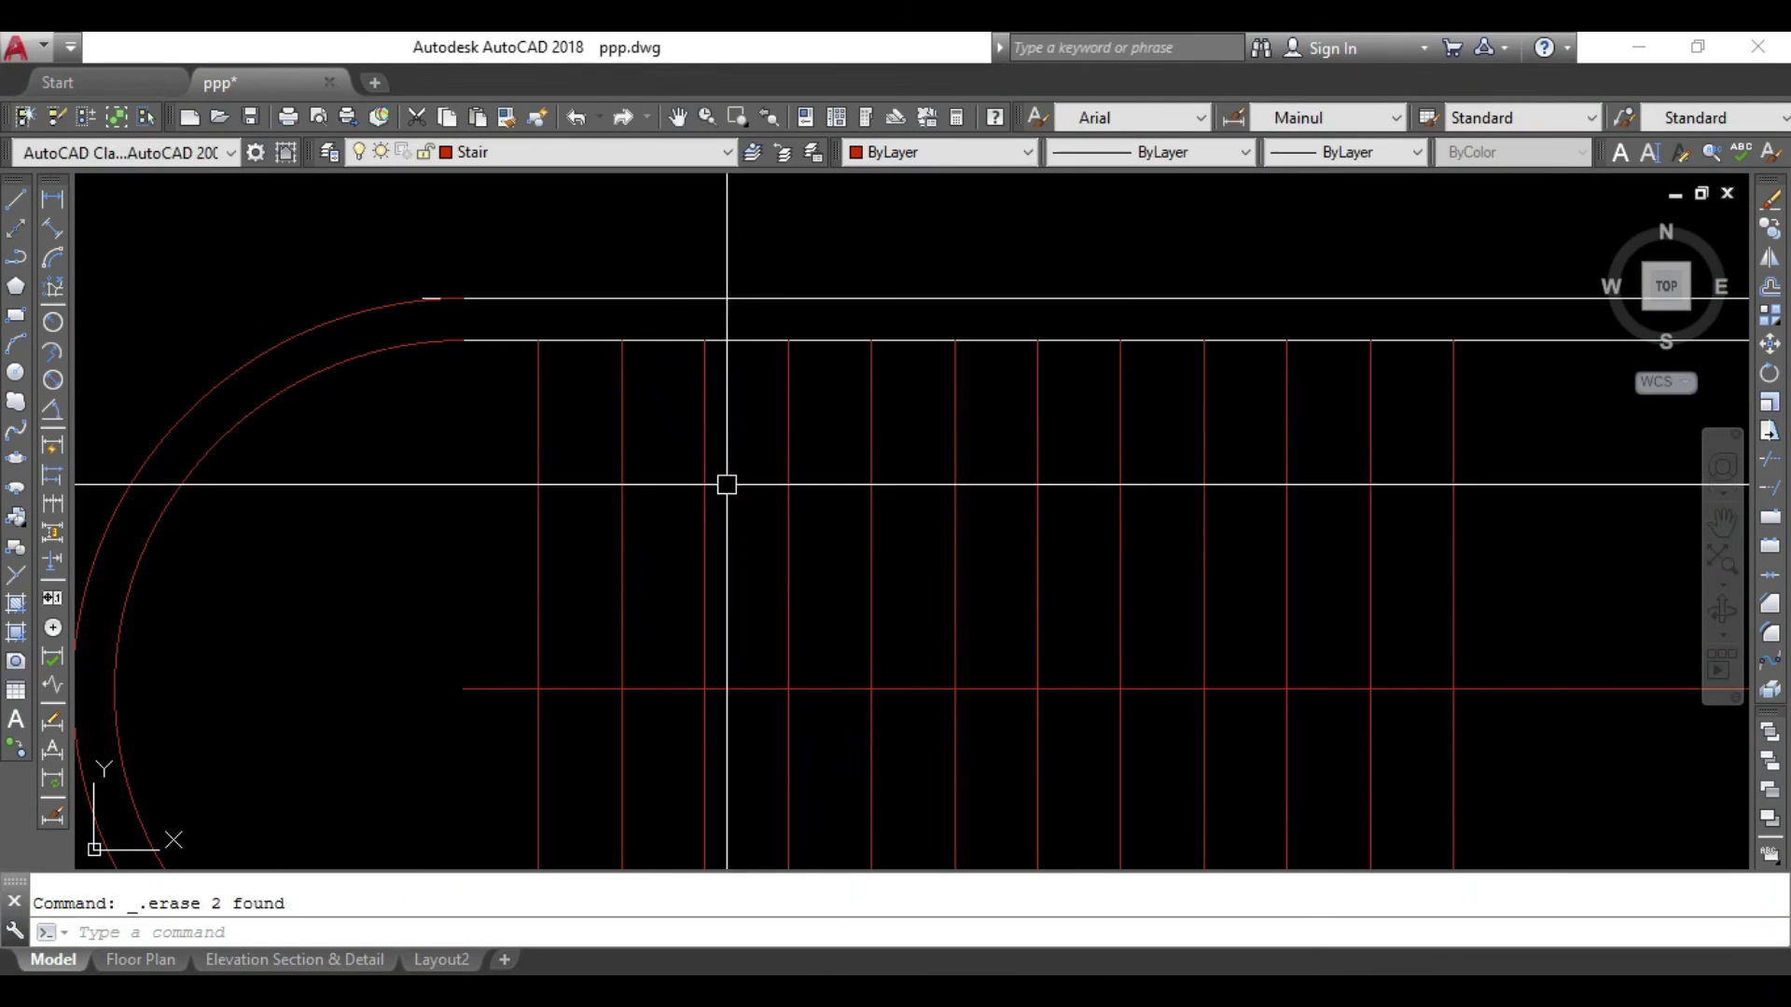
Trim the stray red segment and the red line sticking out past the stair.
middle_click_drag(390, 569, 436, 391)
key("Escape")
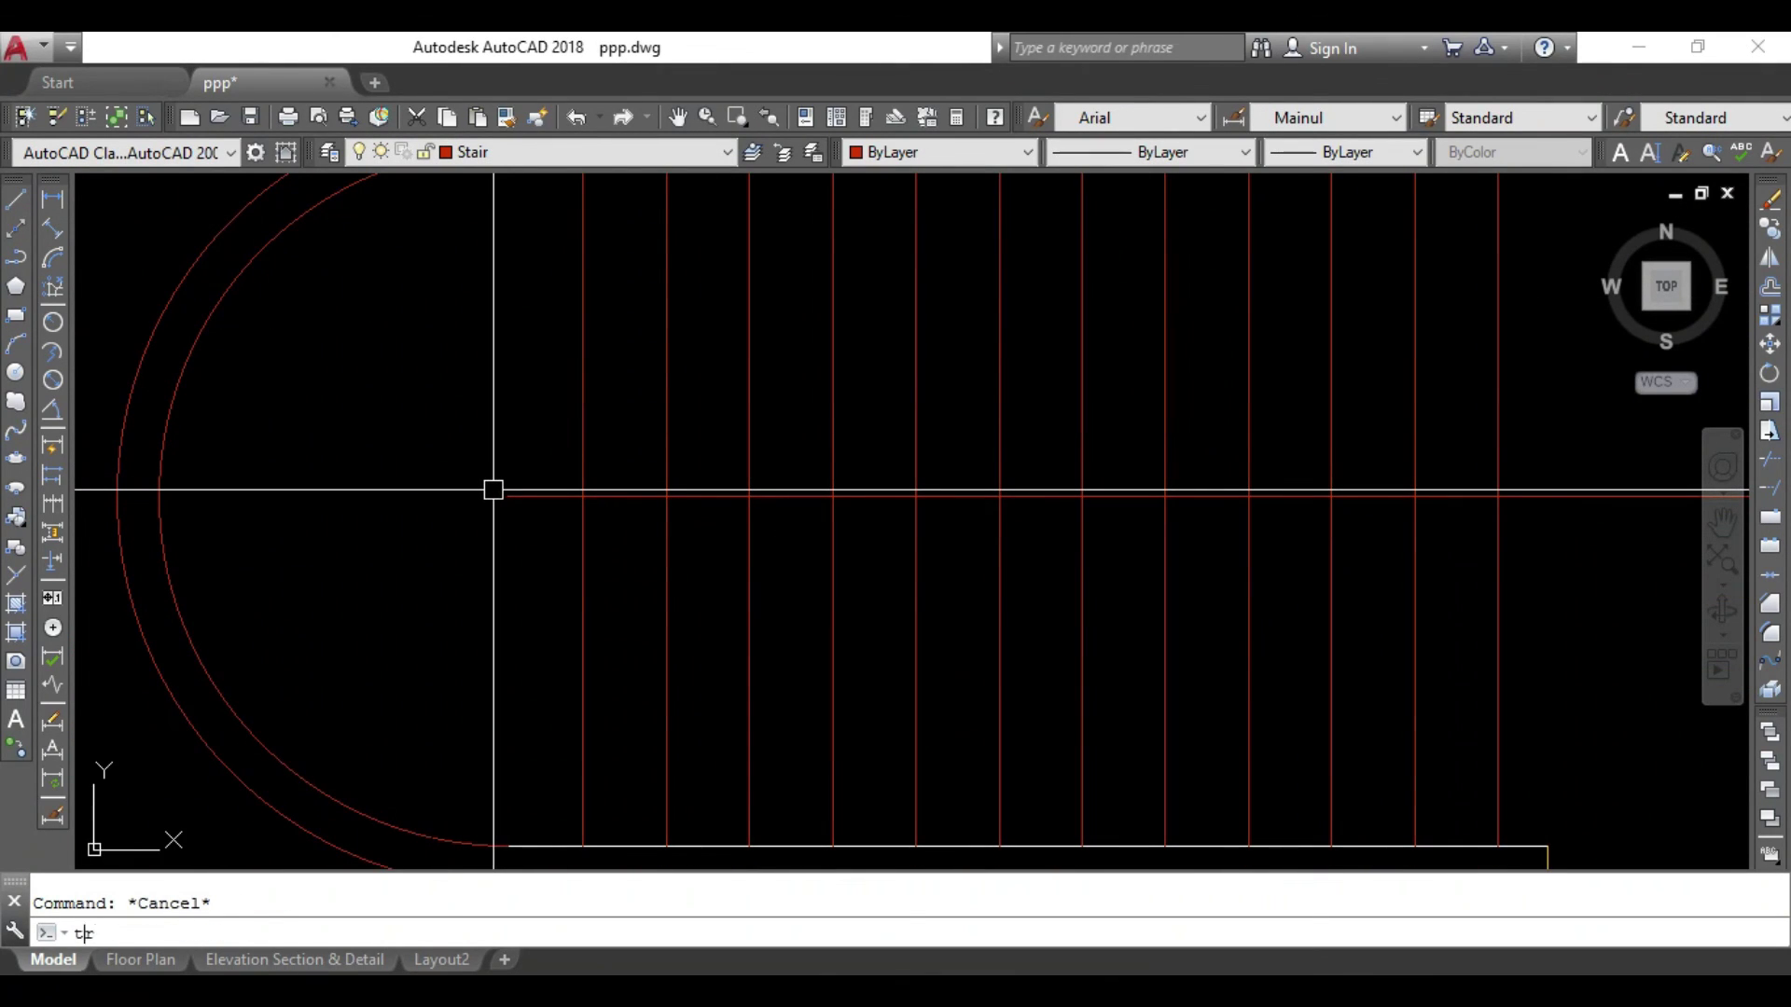
type("r")
key("Return")
left_click_drag(532, 460, 480, 541)
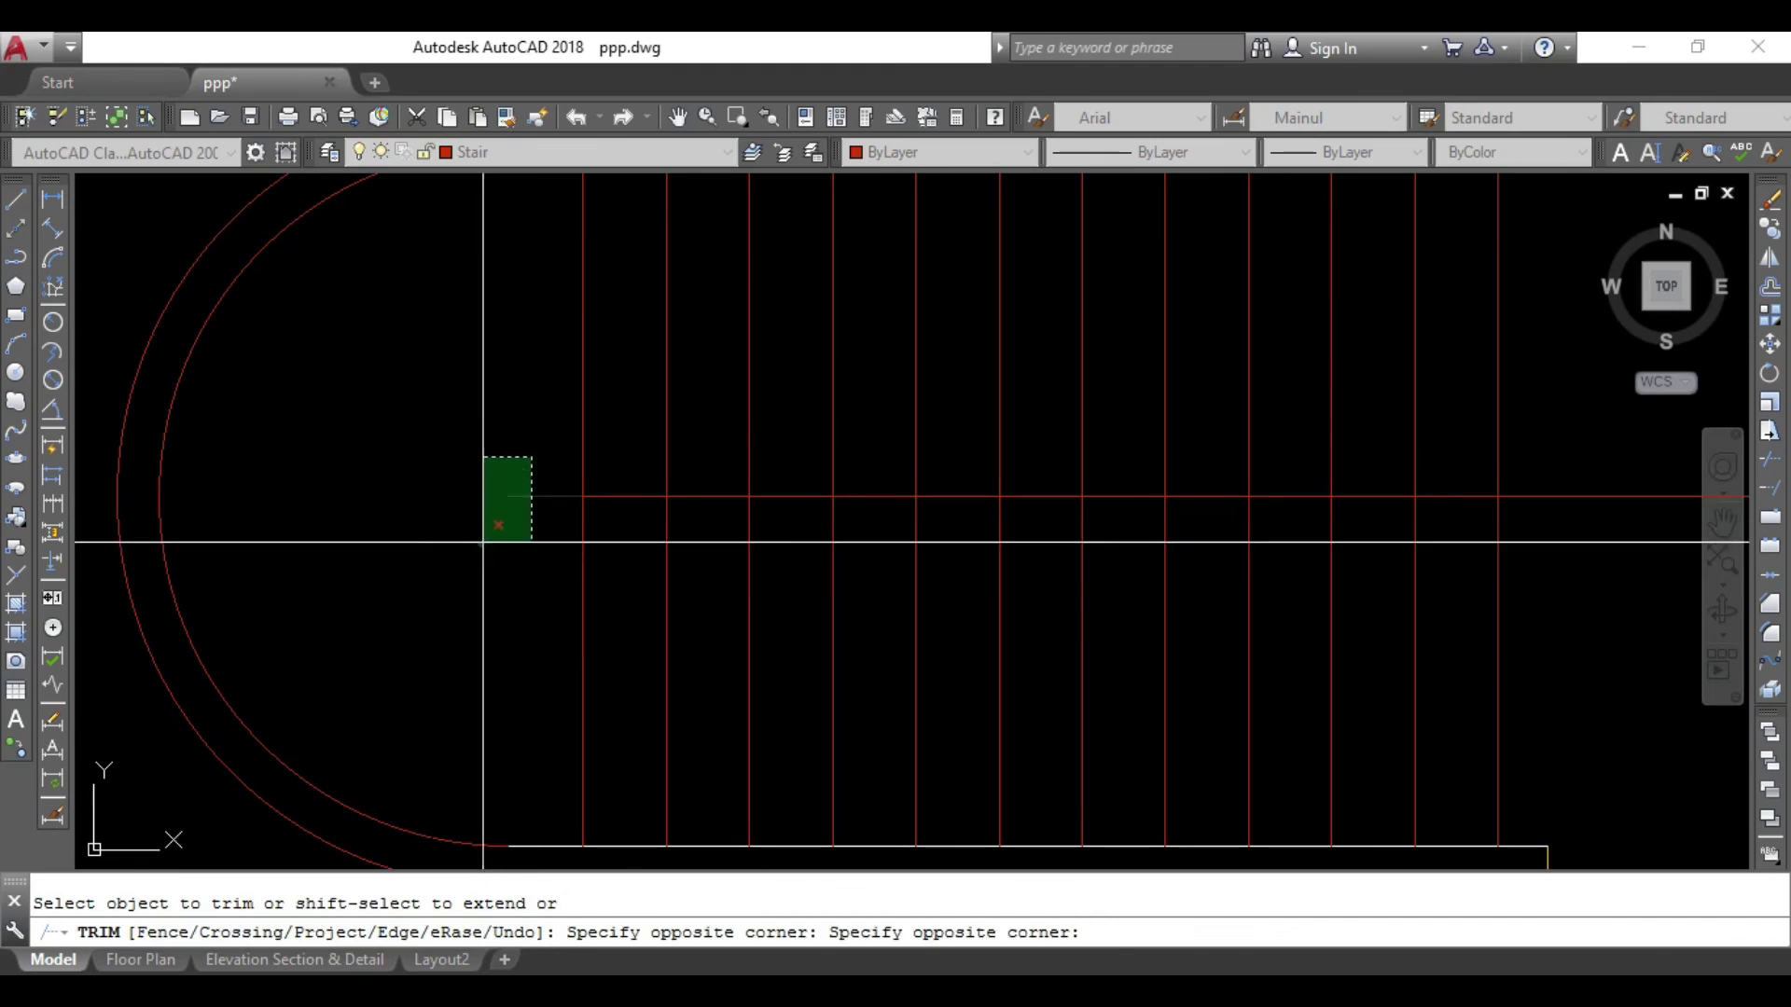
scroll(481, 541, "down", 2)
middle_click_drag(540, 540, 291, 548)
left_click_drag(904, 529, 1035, 471)
key("Escape")
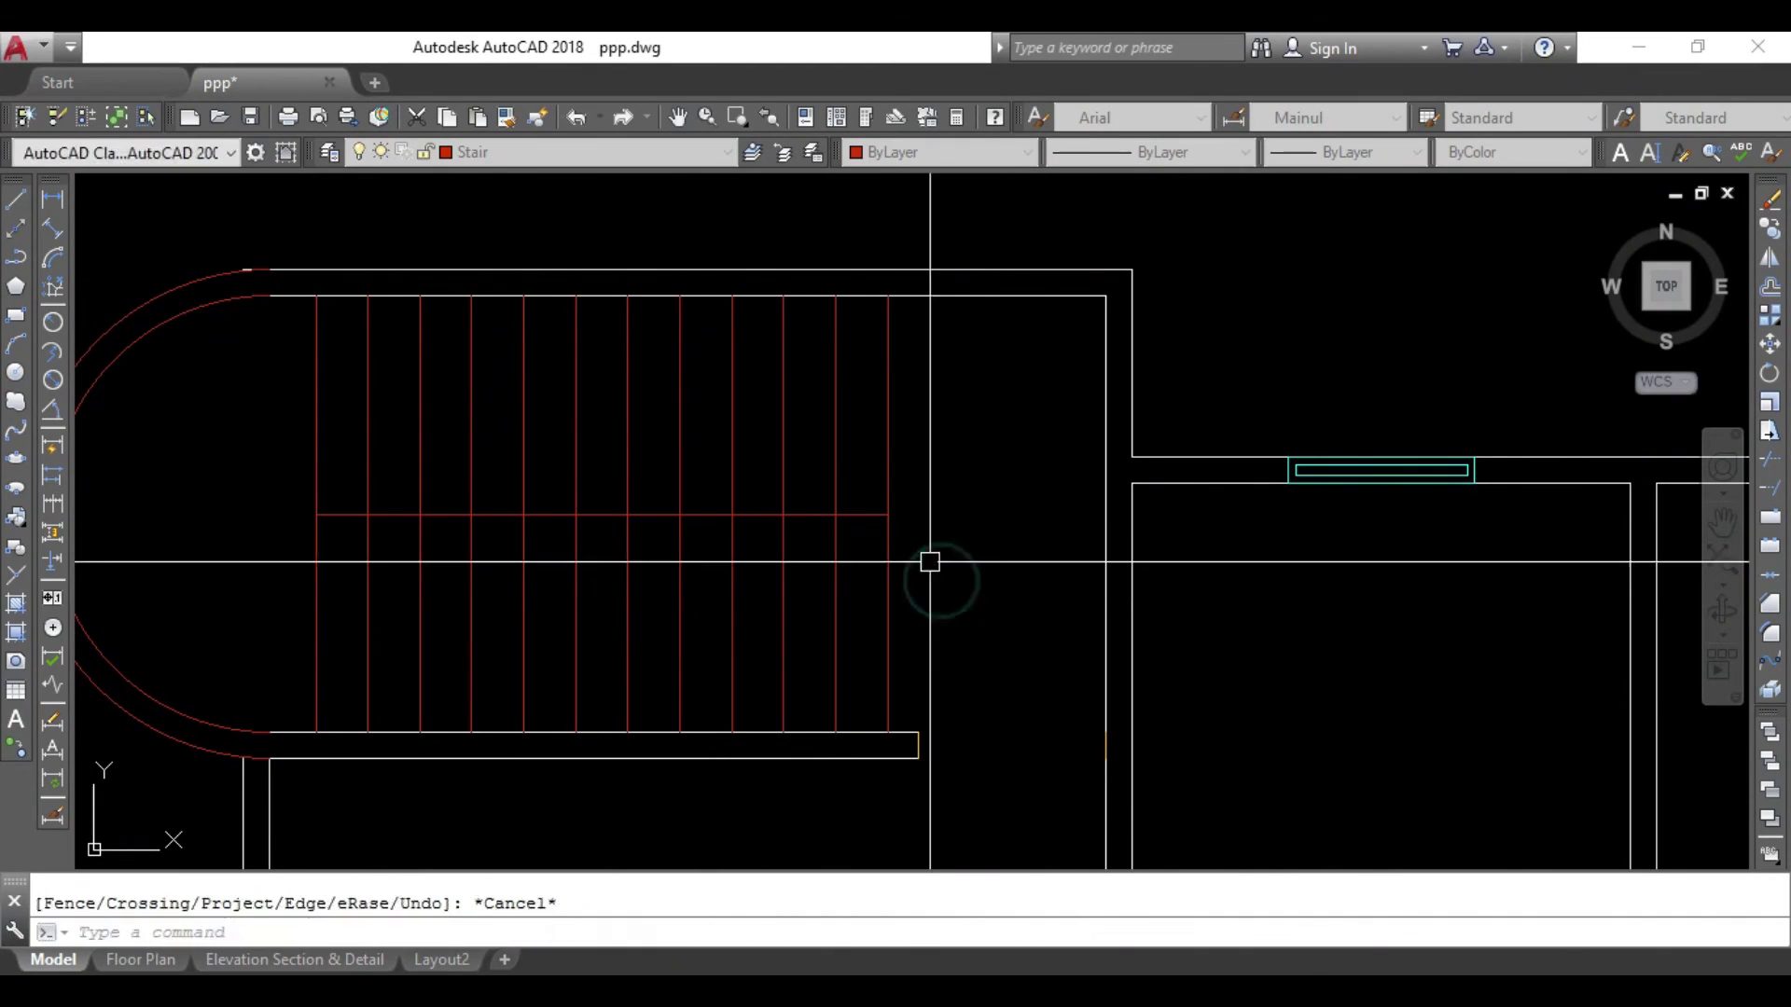
type("o")
key("Return")
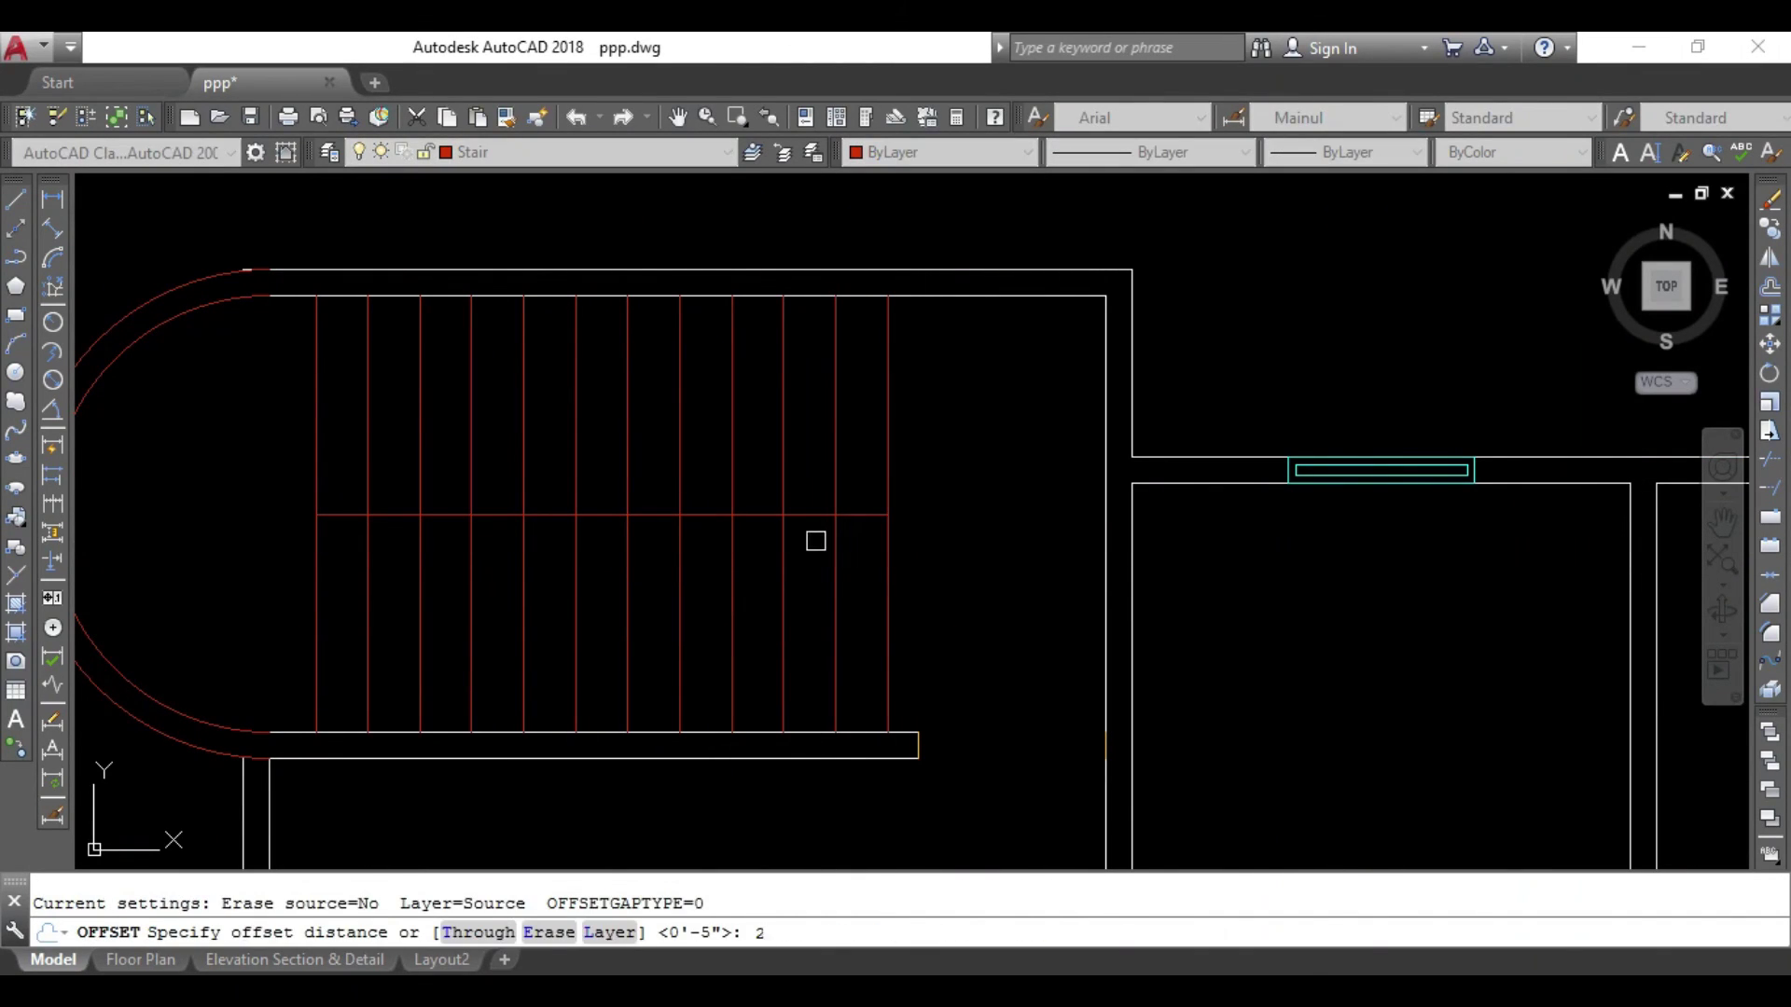
Offset the stair's middle line by 2 to make a parallel line just above it.
left_click(860, 514)
scroll(861, 504, "up", 7)
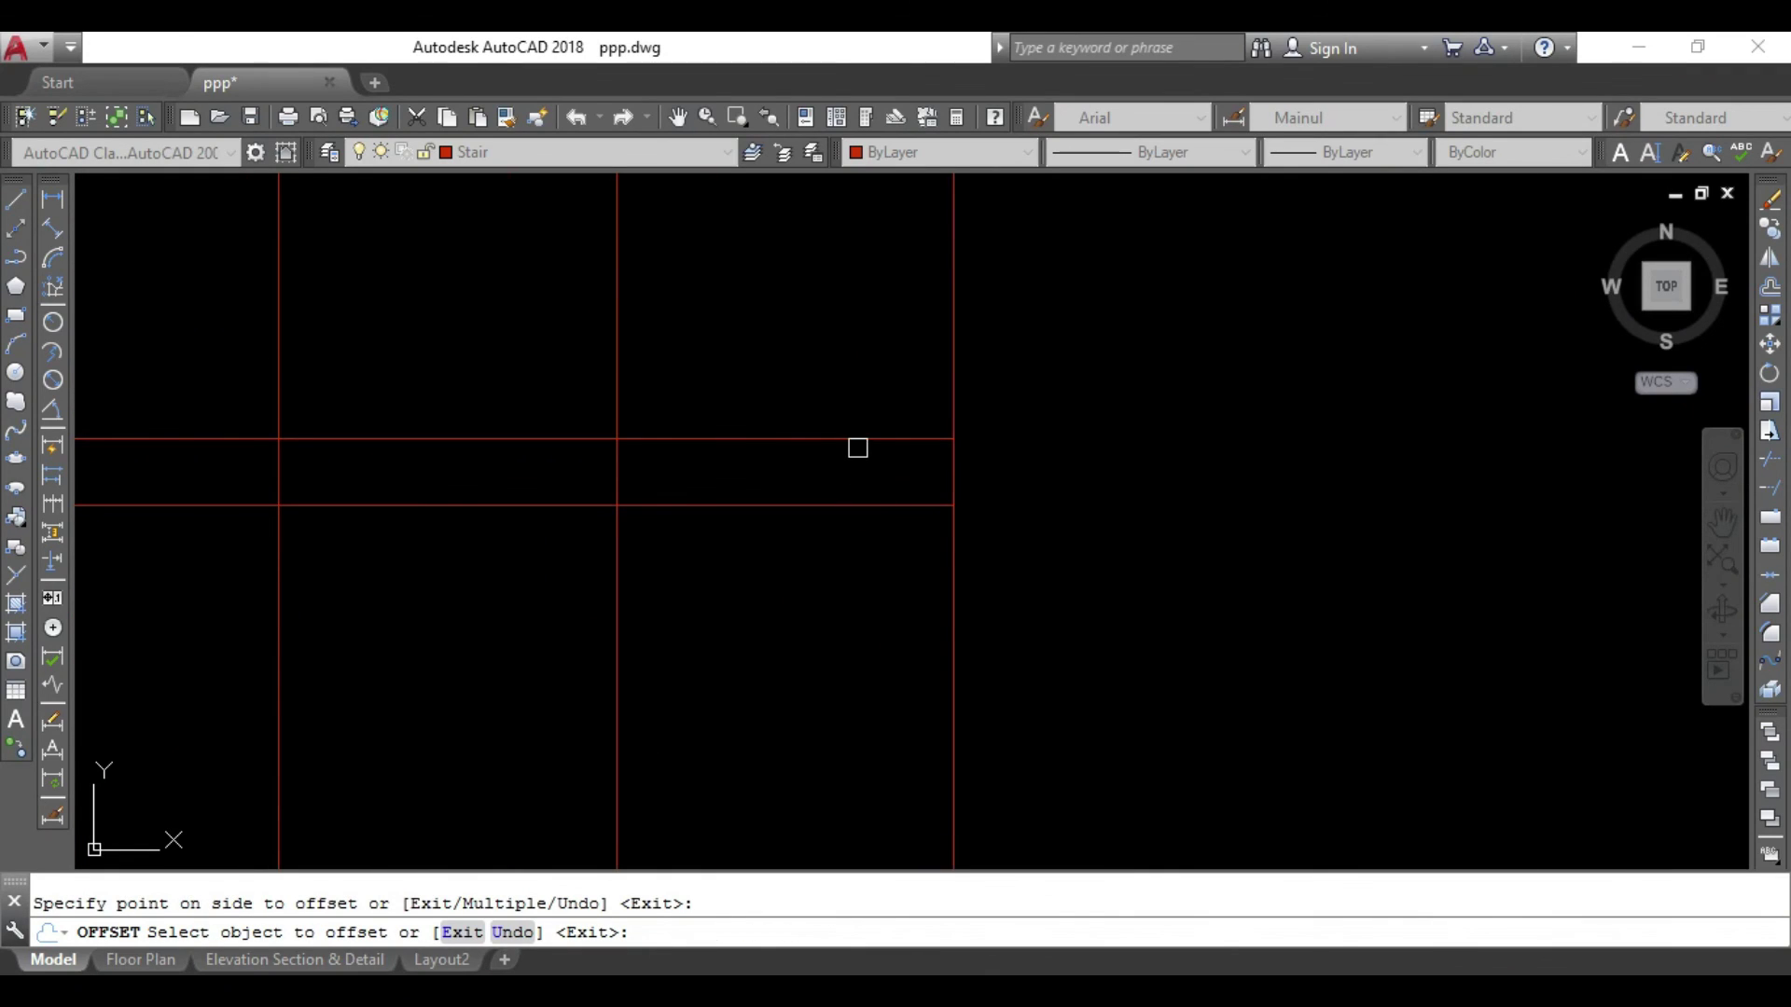
left_click(831, 351)
key("Escape")
left_click(767, 468)
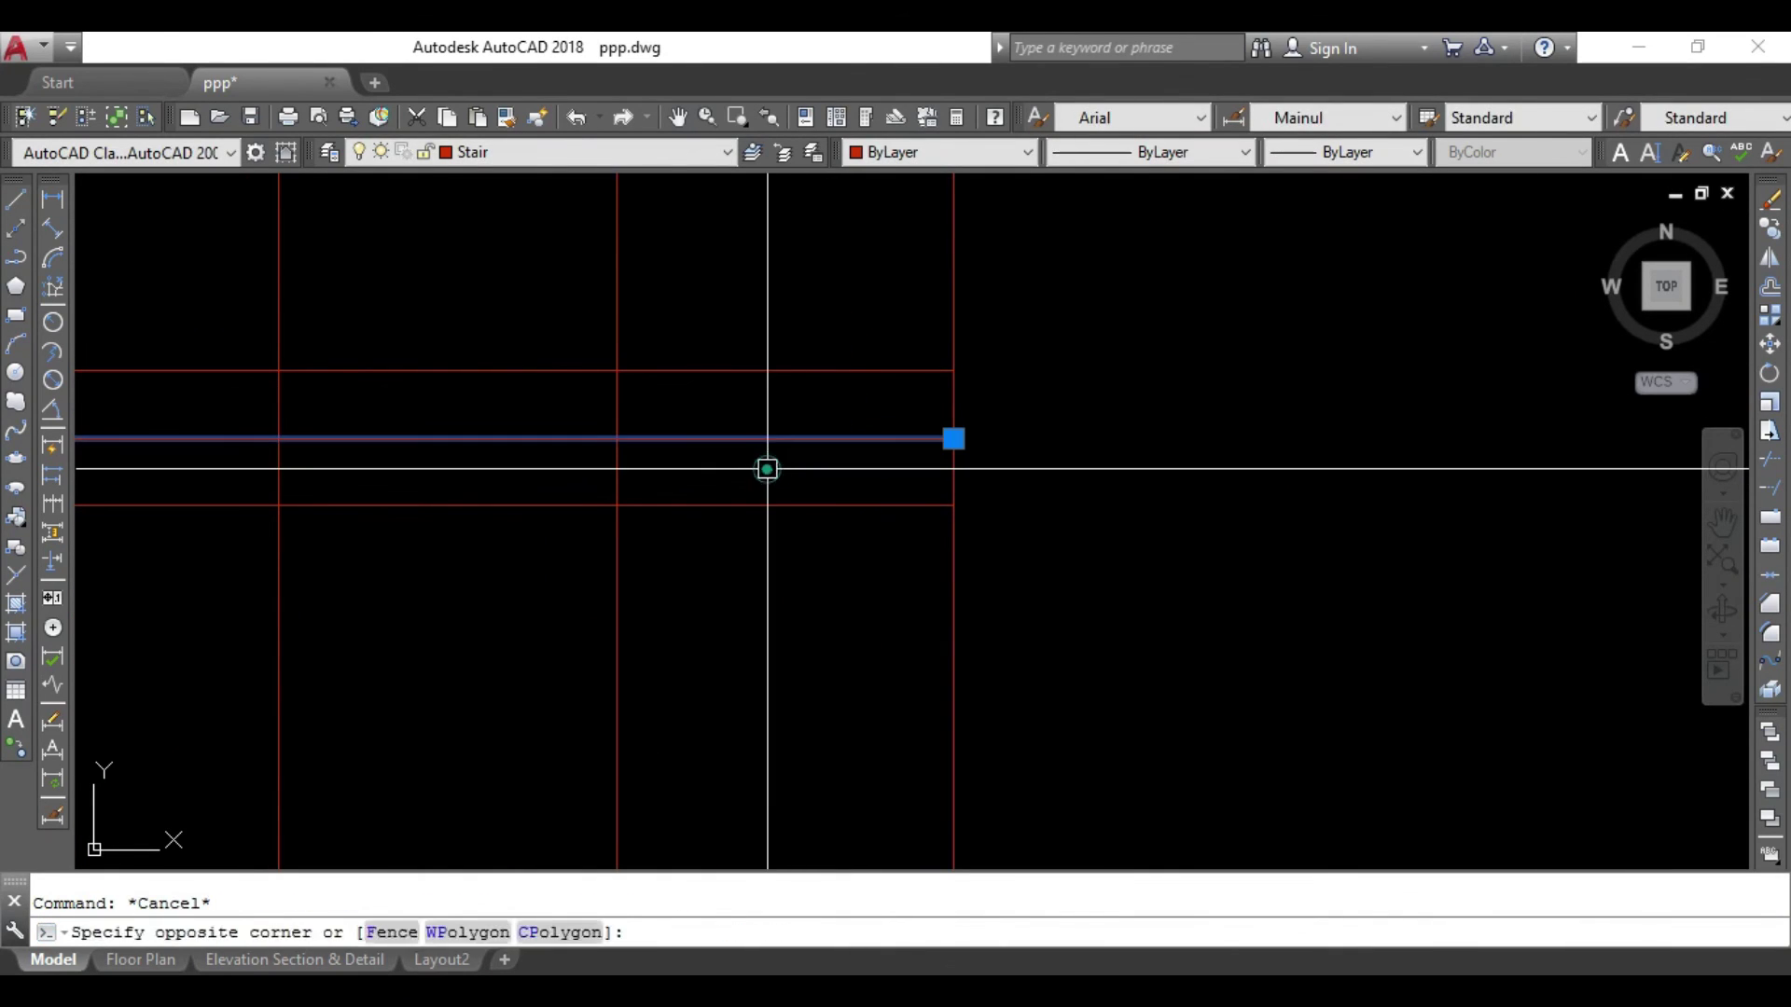
left_click(750, 463)
scroll(1072, 484, "down", 2)
scroll(1254, 529, "down", 2)
key("Escape")
Trim all tread pieces lying between the two parallel middle lines.
type("r")
key("Return")
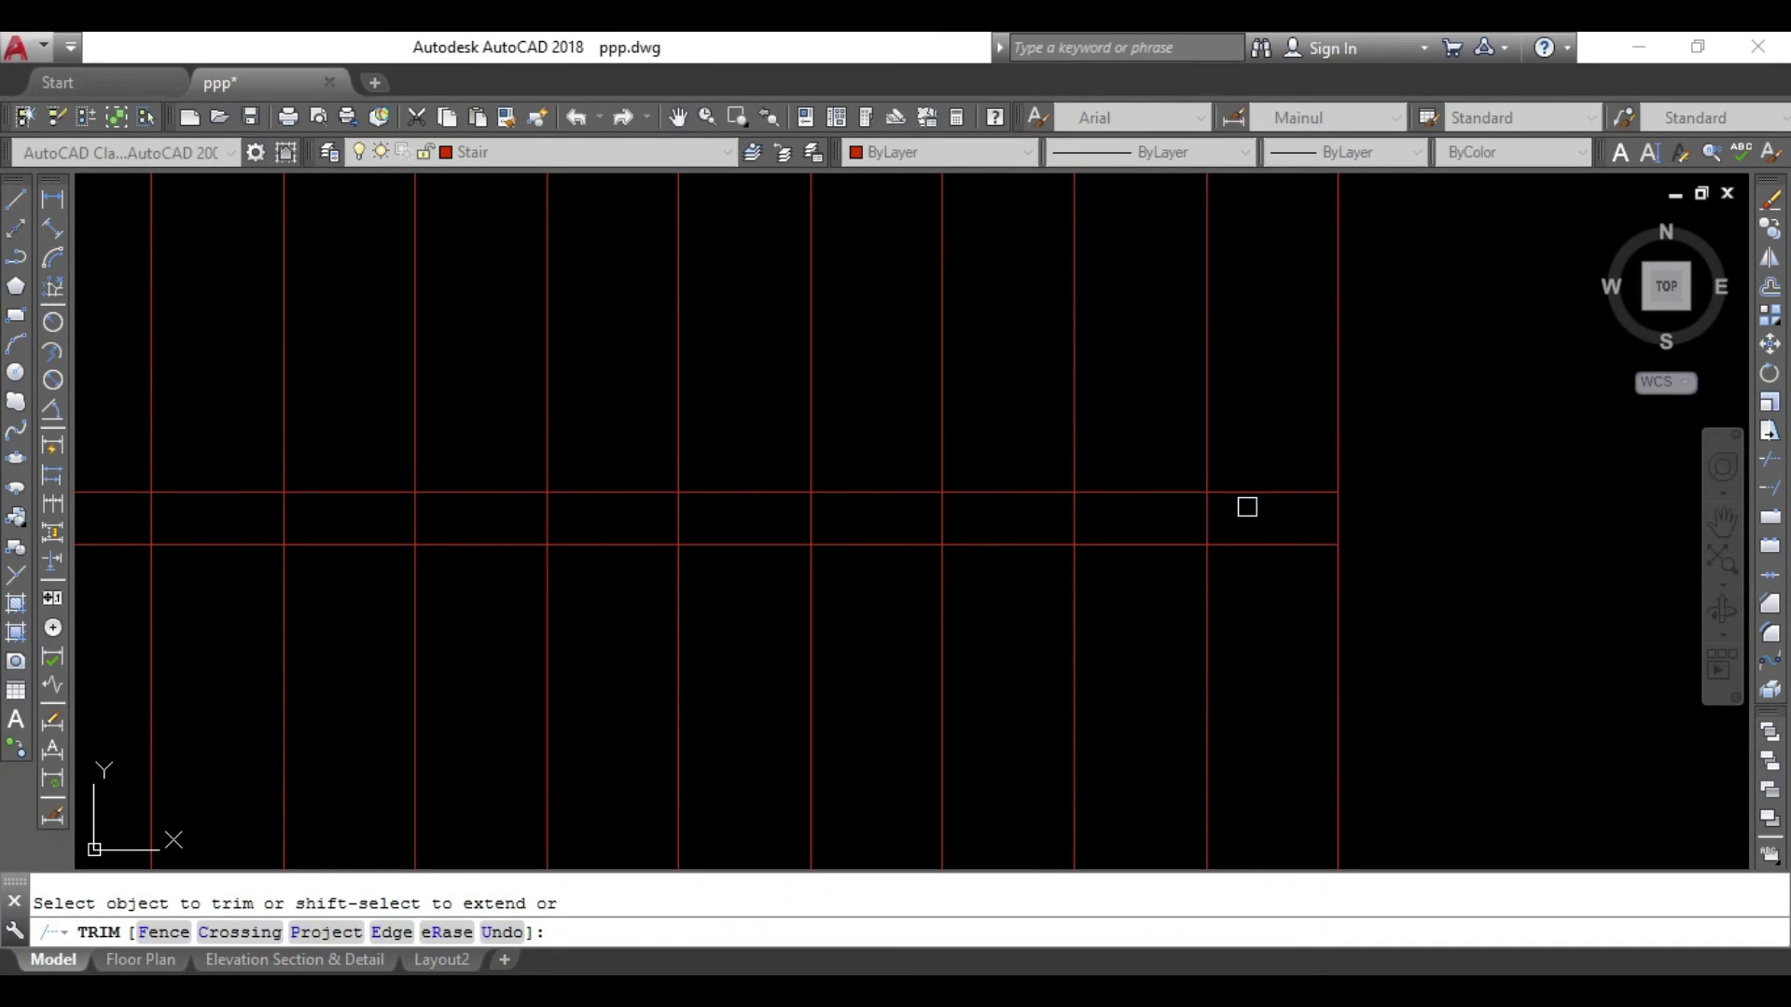
left_click(1248, 511)
left_click(189, 514)
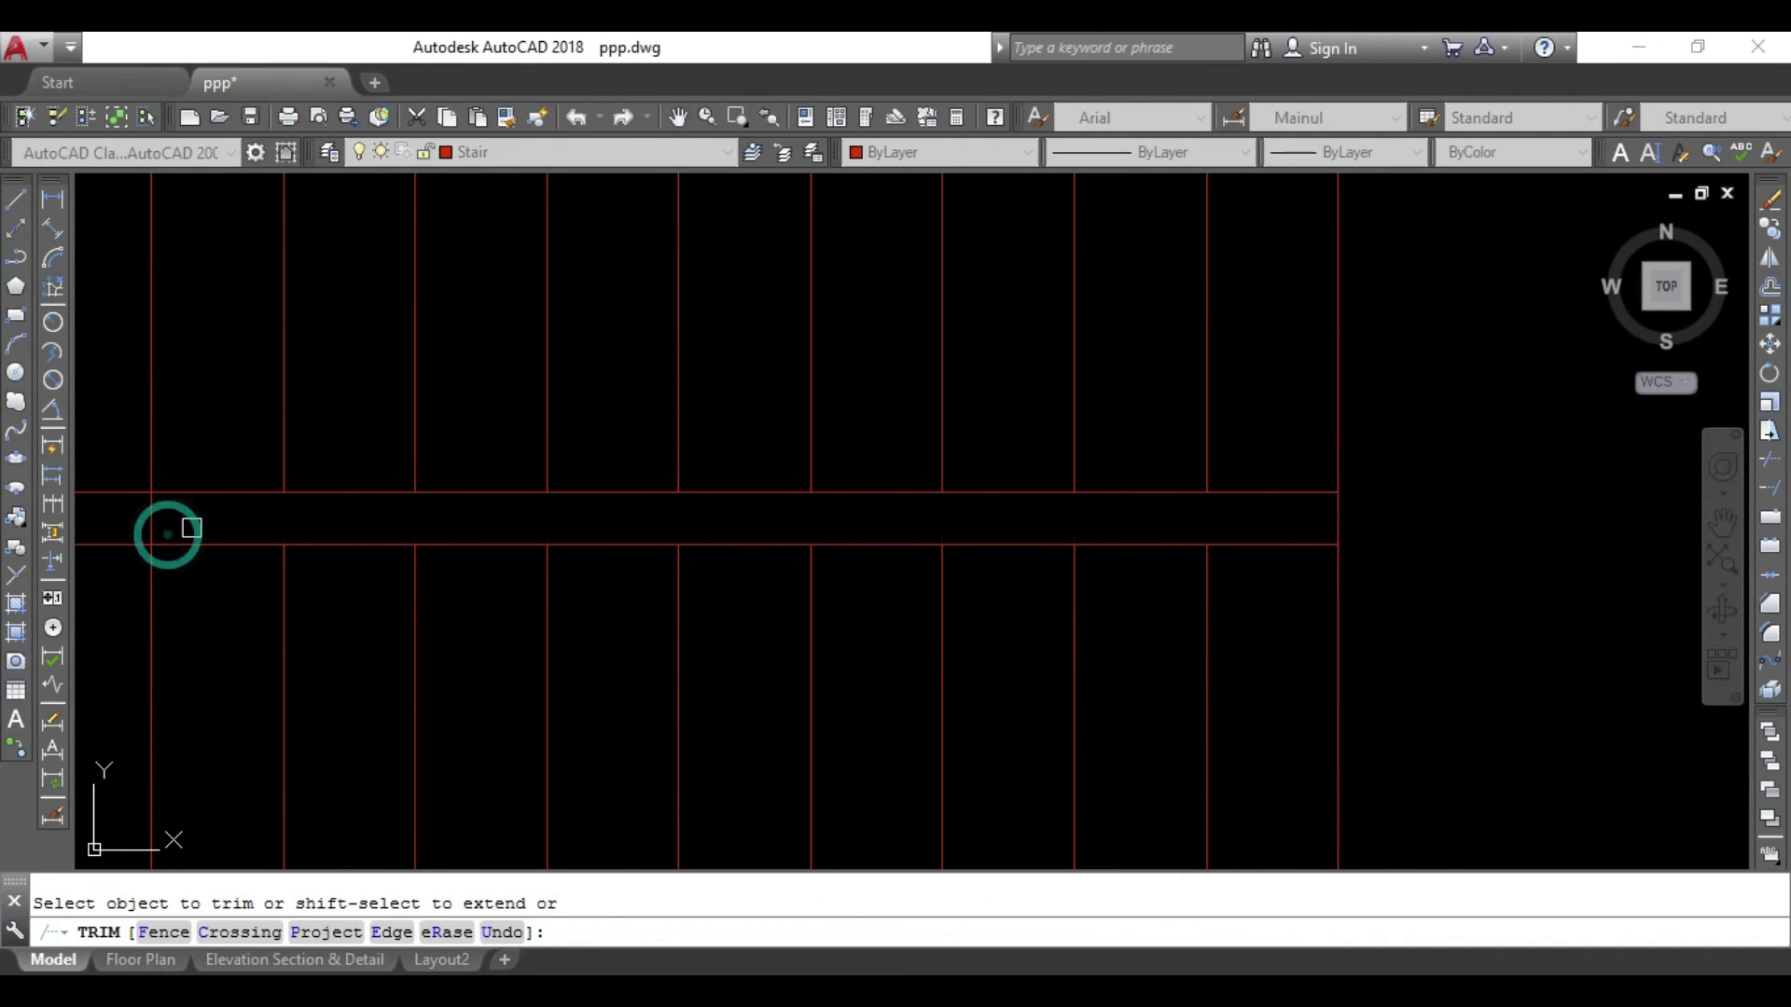
scroll(971, 555, "down", 2)
middle_click_drag(971, 556, 1018, 558)
left_click(1016, 549)
left_click(727, 548)
scroll(999, 551, "down", 2)
mouse_move(1103, 604)
middle_mouse_down()
mouse_move(631, 599)
mouse_move(639, 616)
mouse_move(631, 568)
middle_mouse_up()
key("Escape")
middle_click_drag(488, 575, 391, 548)
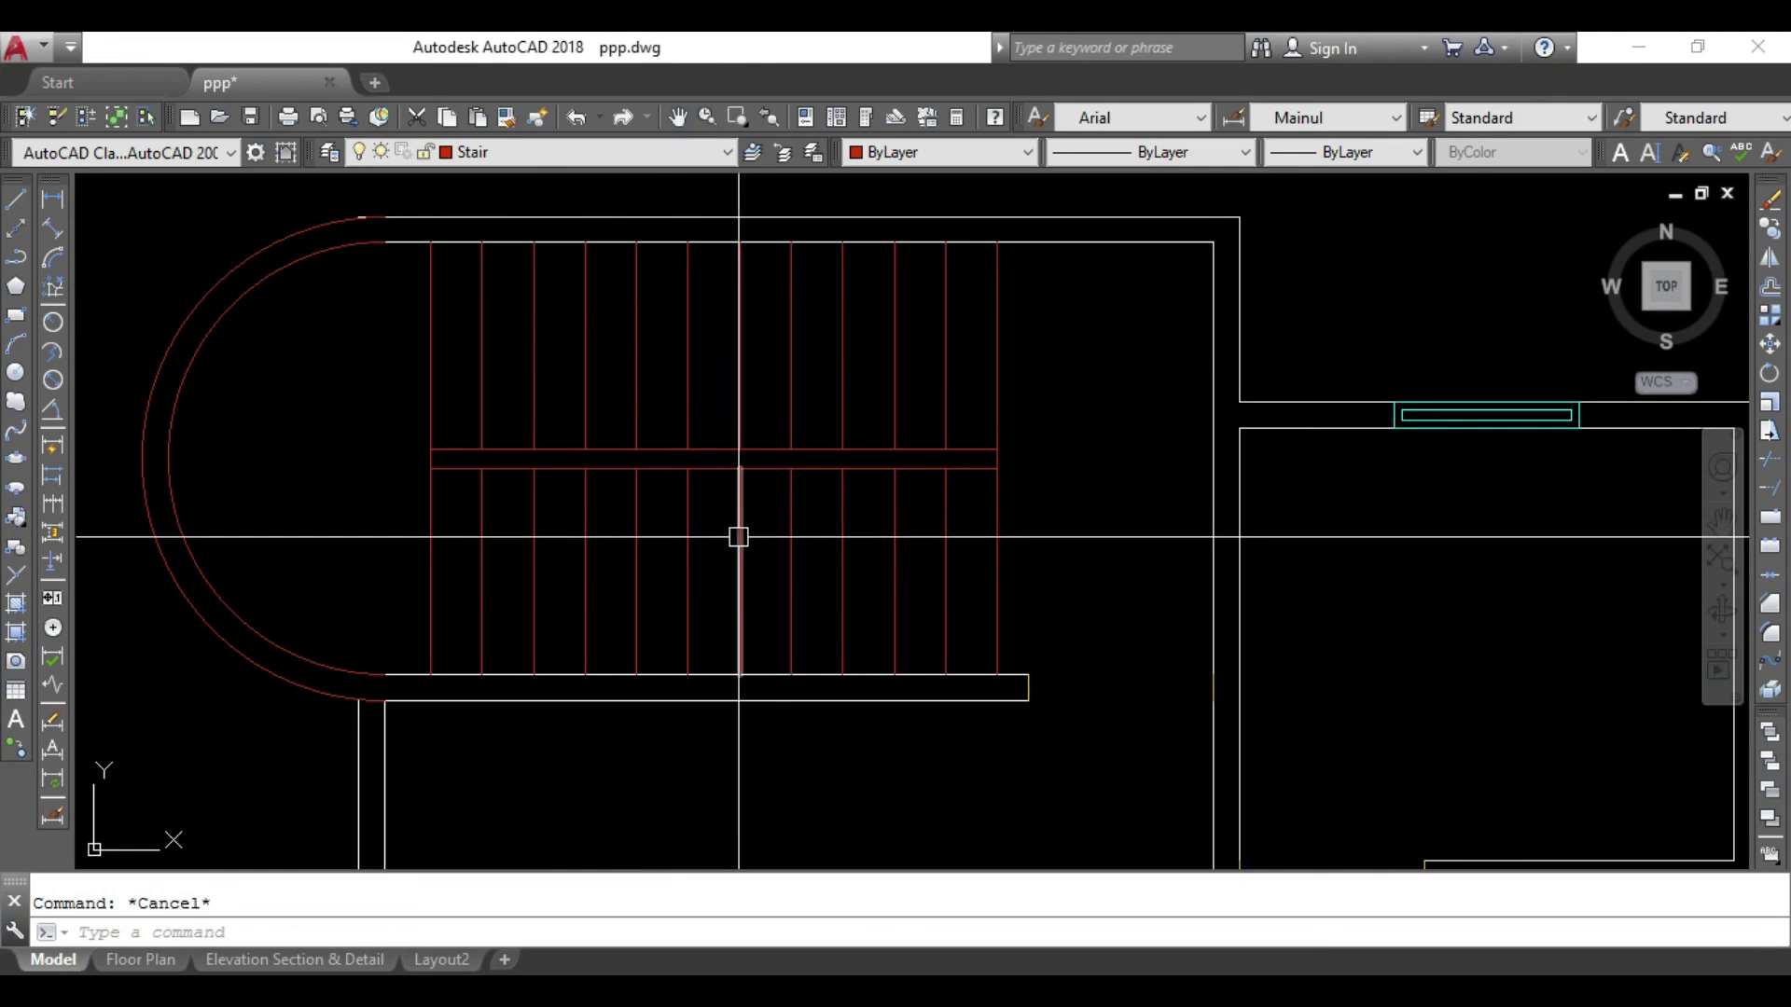
Delete the four right-hand treads of the lower stair flight.
left_click(820, 540)
left_click(1039, 547)
left_click(1032, 515)
left_click(827, 587)
key("Delete")
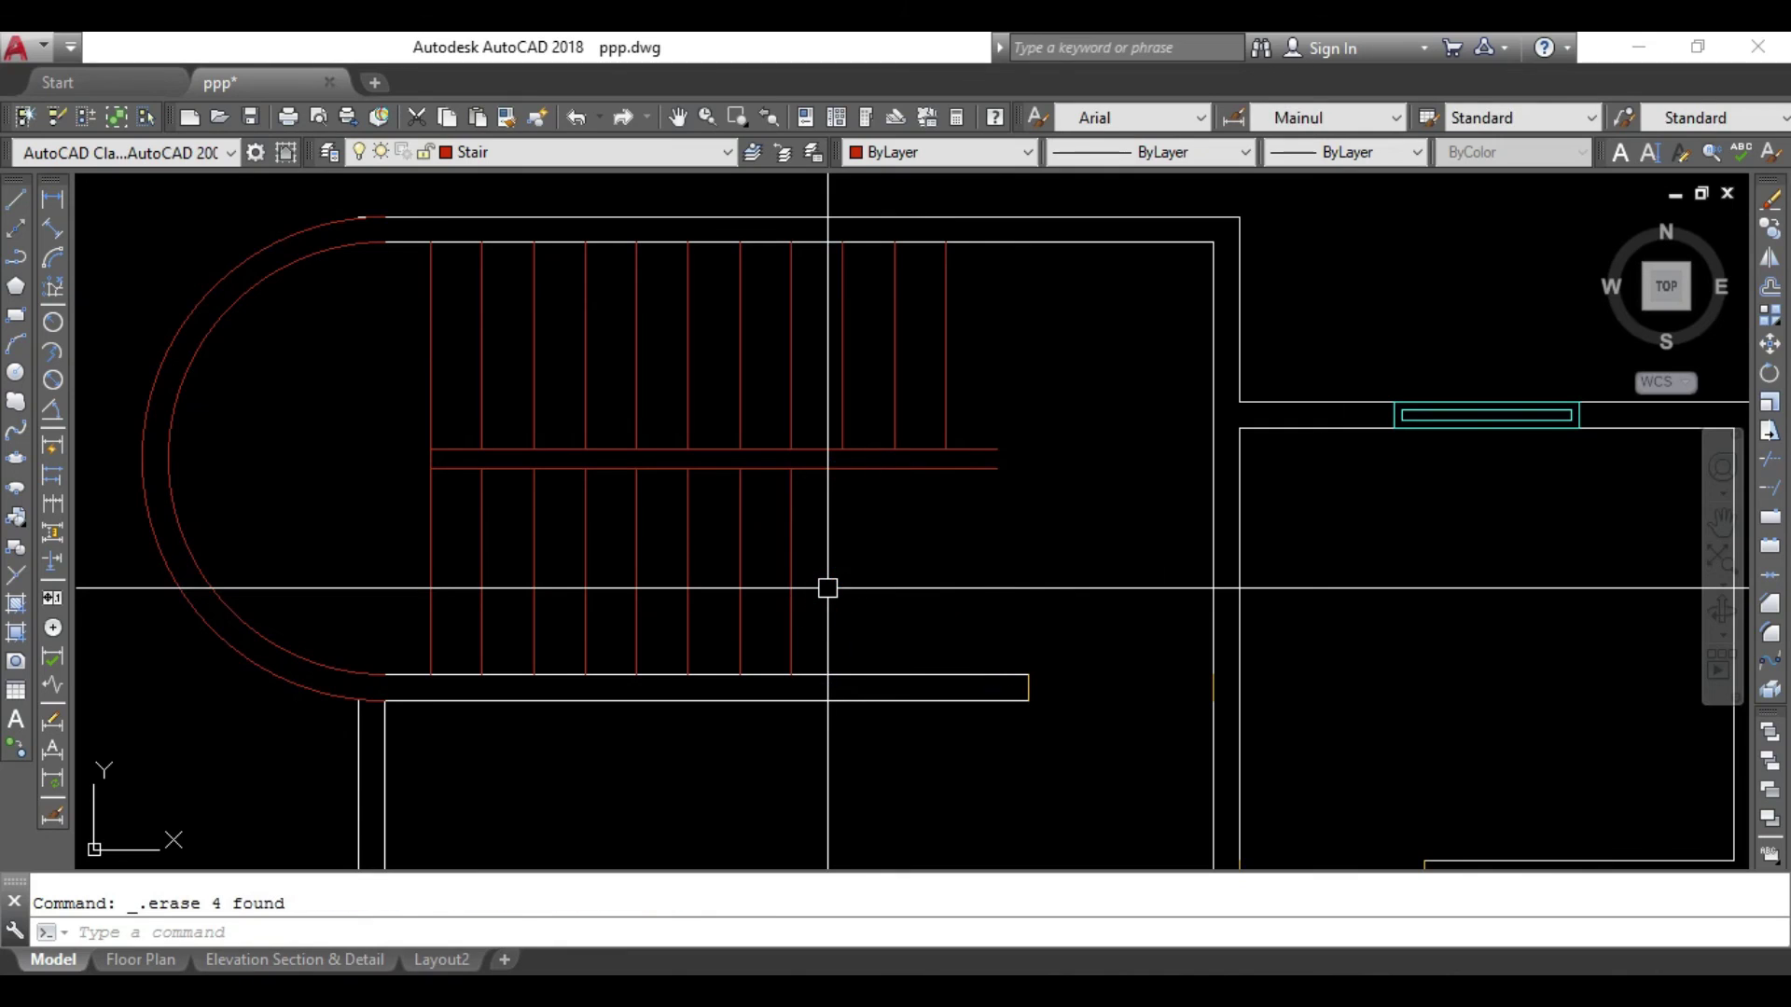
middle_click_drag(859, 592, 855, 559)
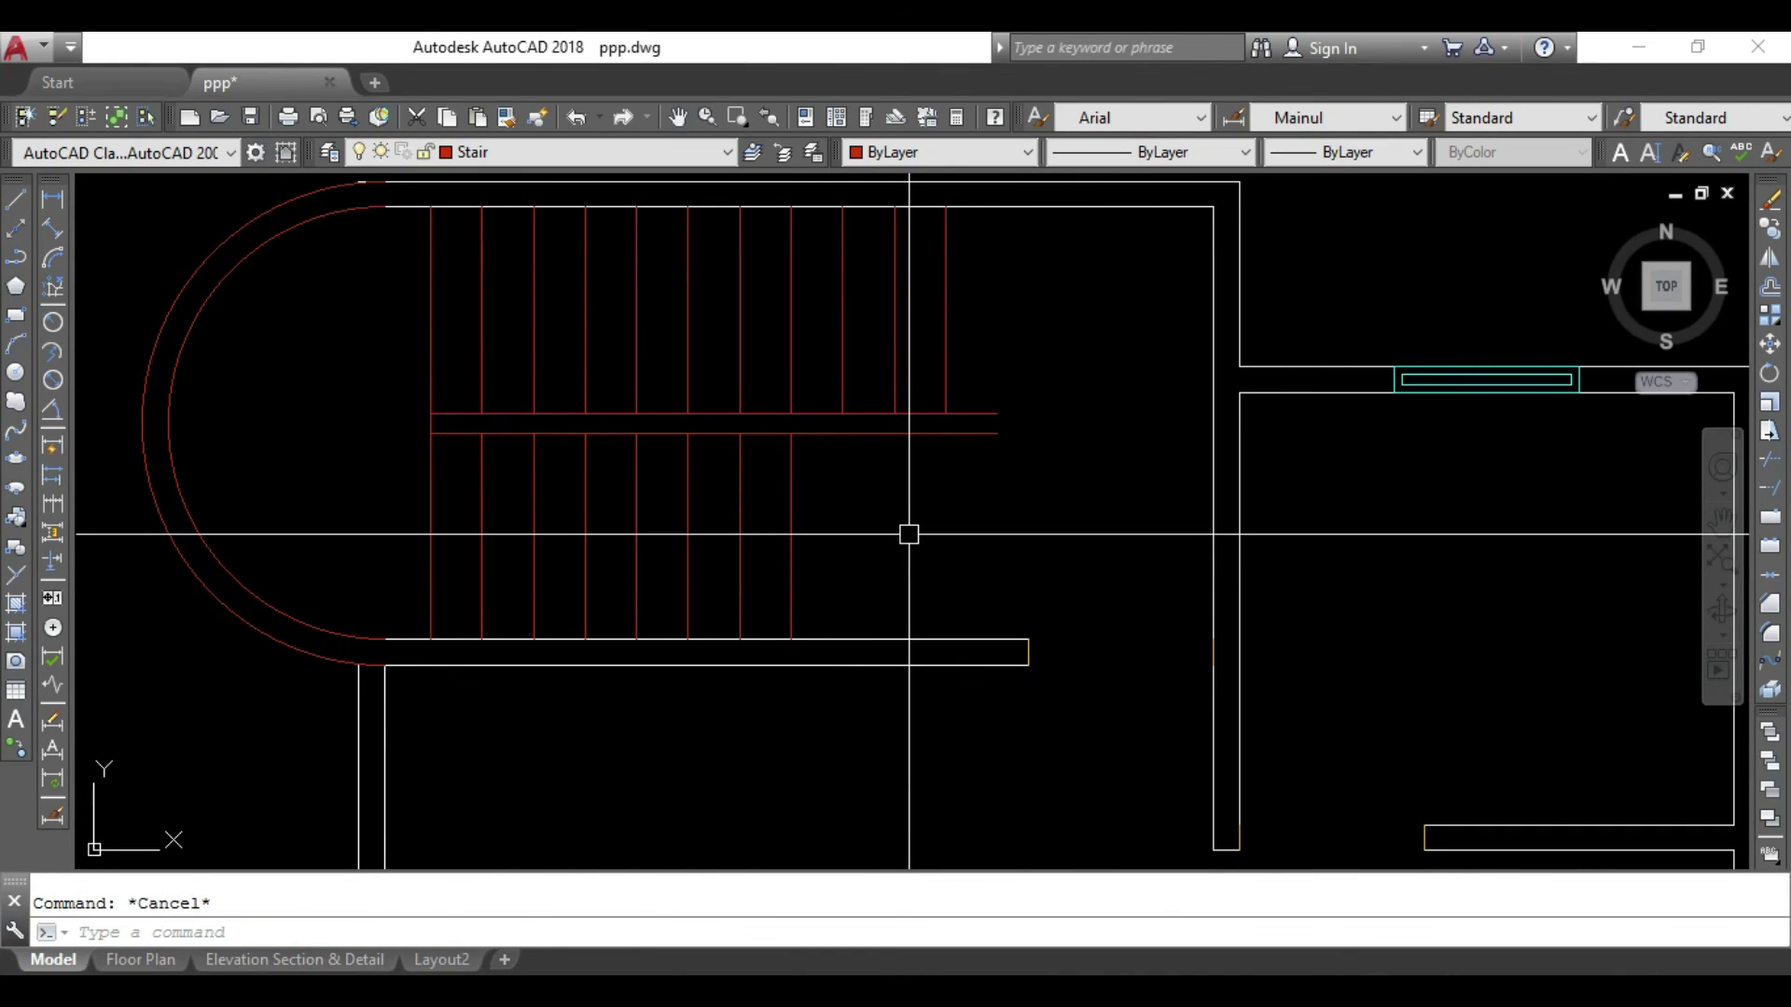
type("l")
Pan down to the plan's bottom rooms and outer wall.
key("Return")
left_click(997, 413)
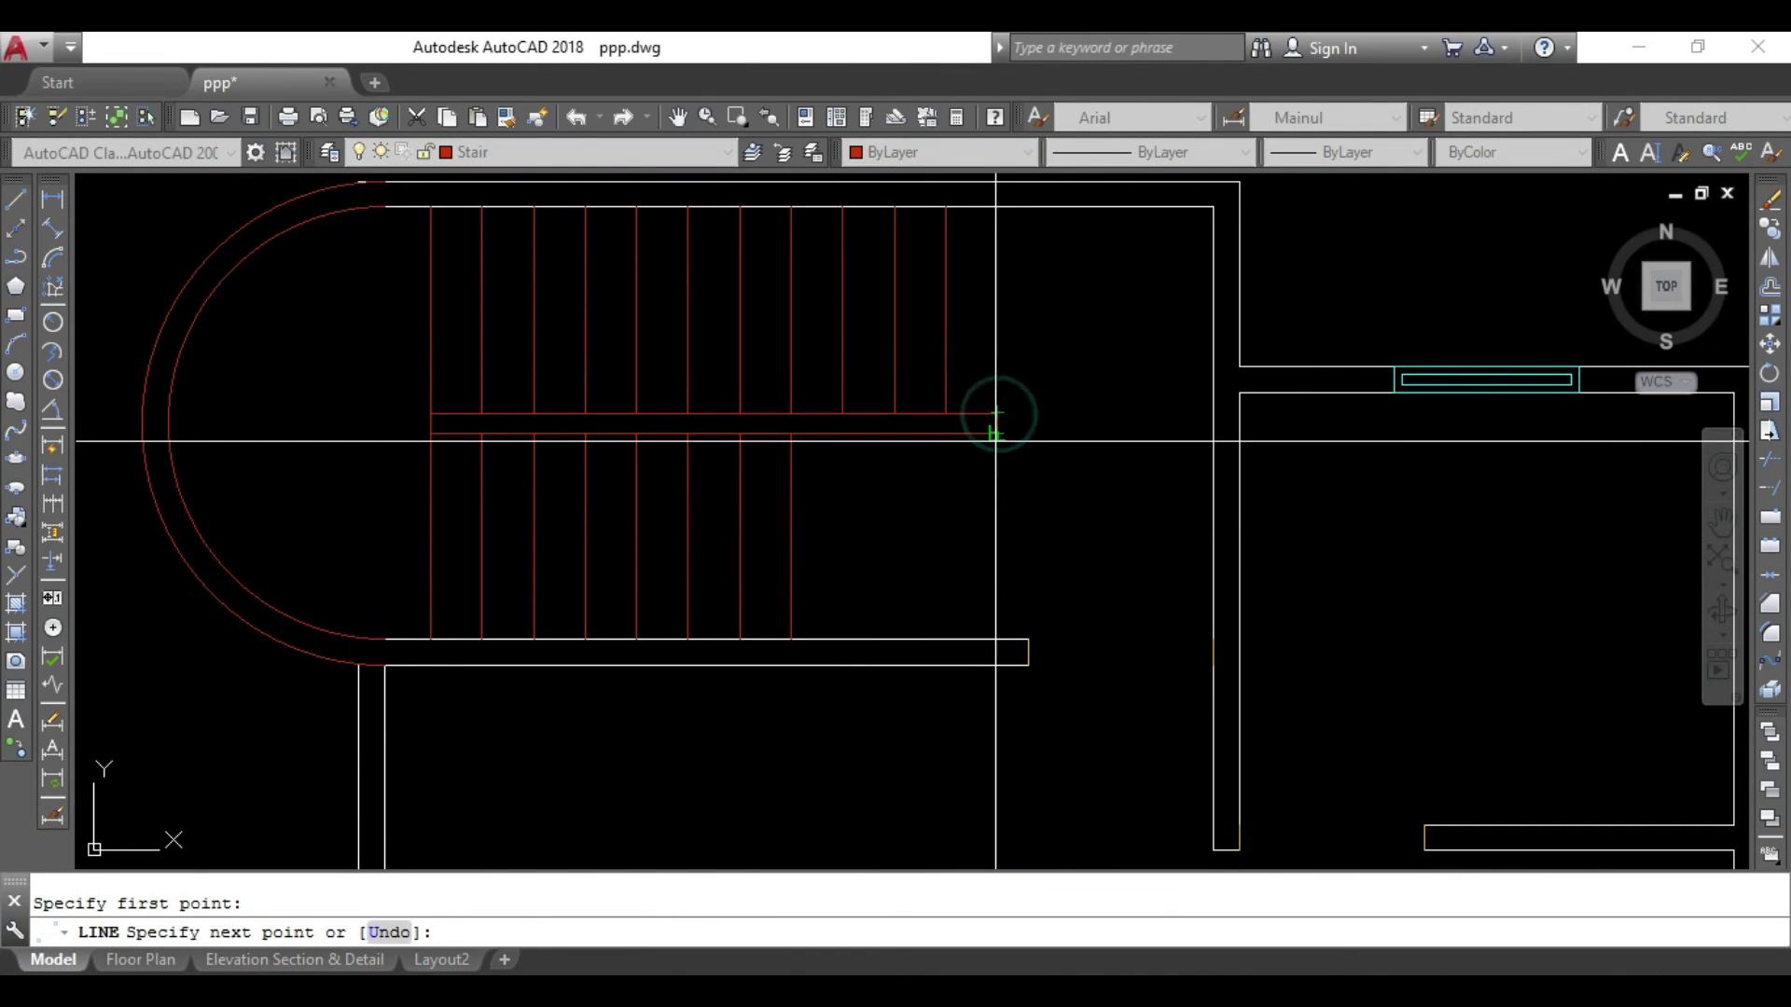
key("Escape")
scroll(1035, 532, "down", 5)
middle_click_drag(1035, 532, 933, 404)
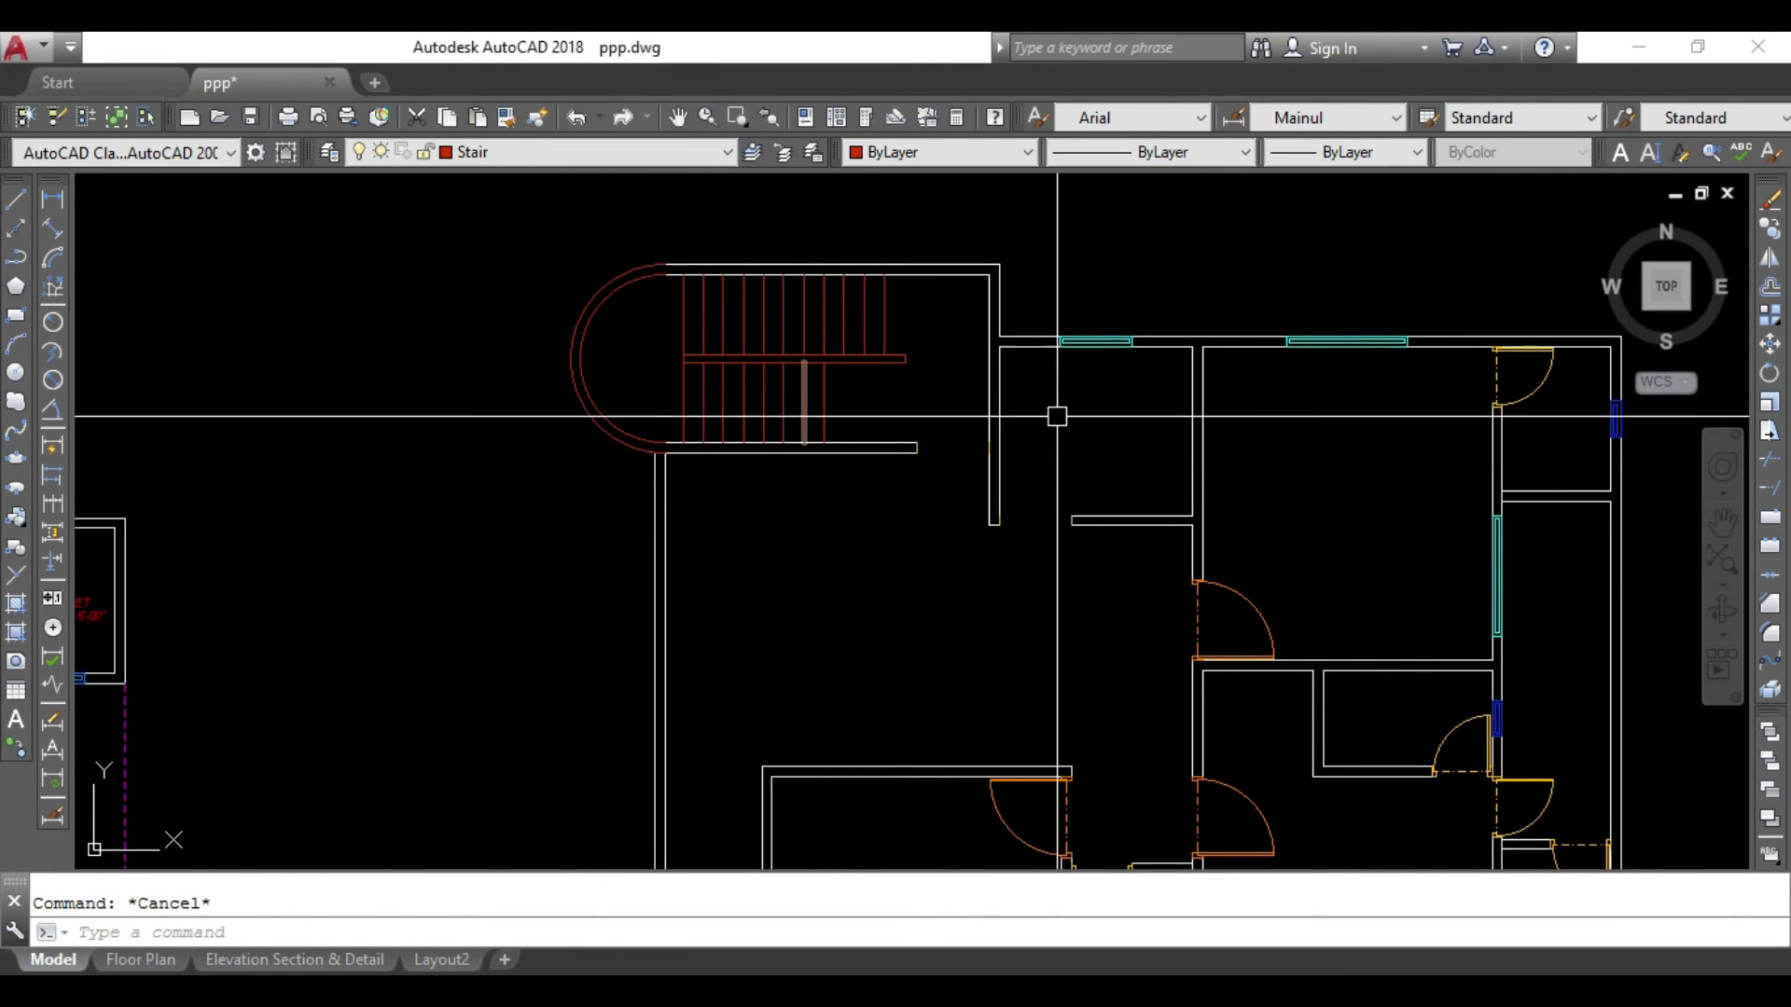
middle_click_drag(852, 512, 763, 643)
scroll(763, 643, "up", 4)
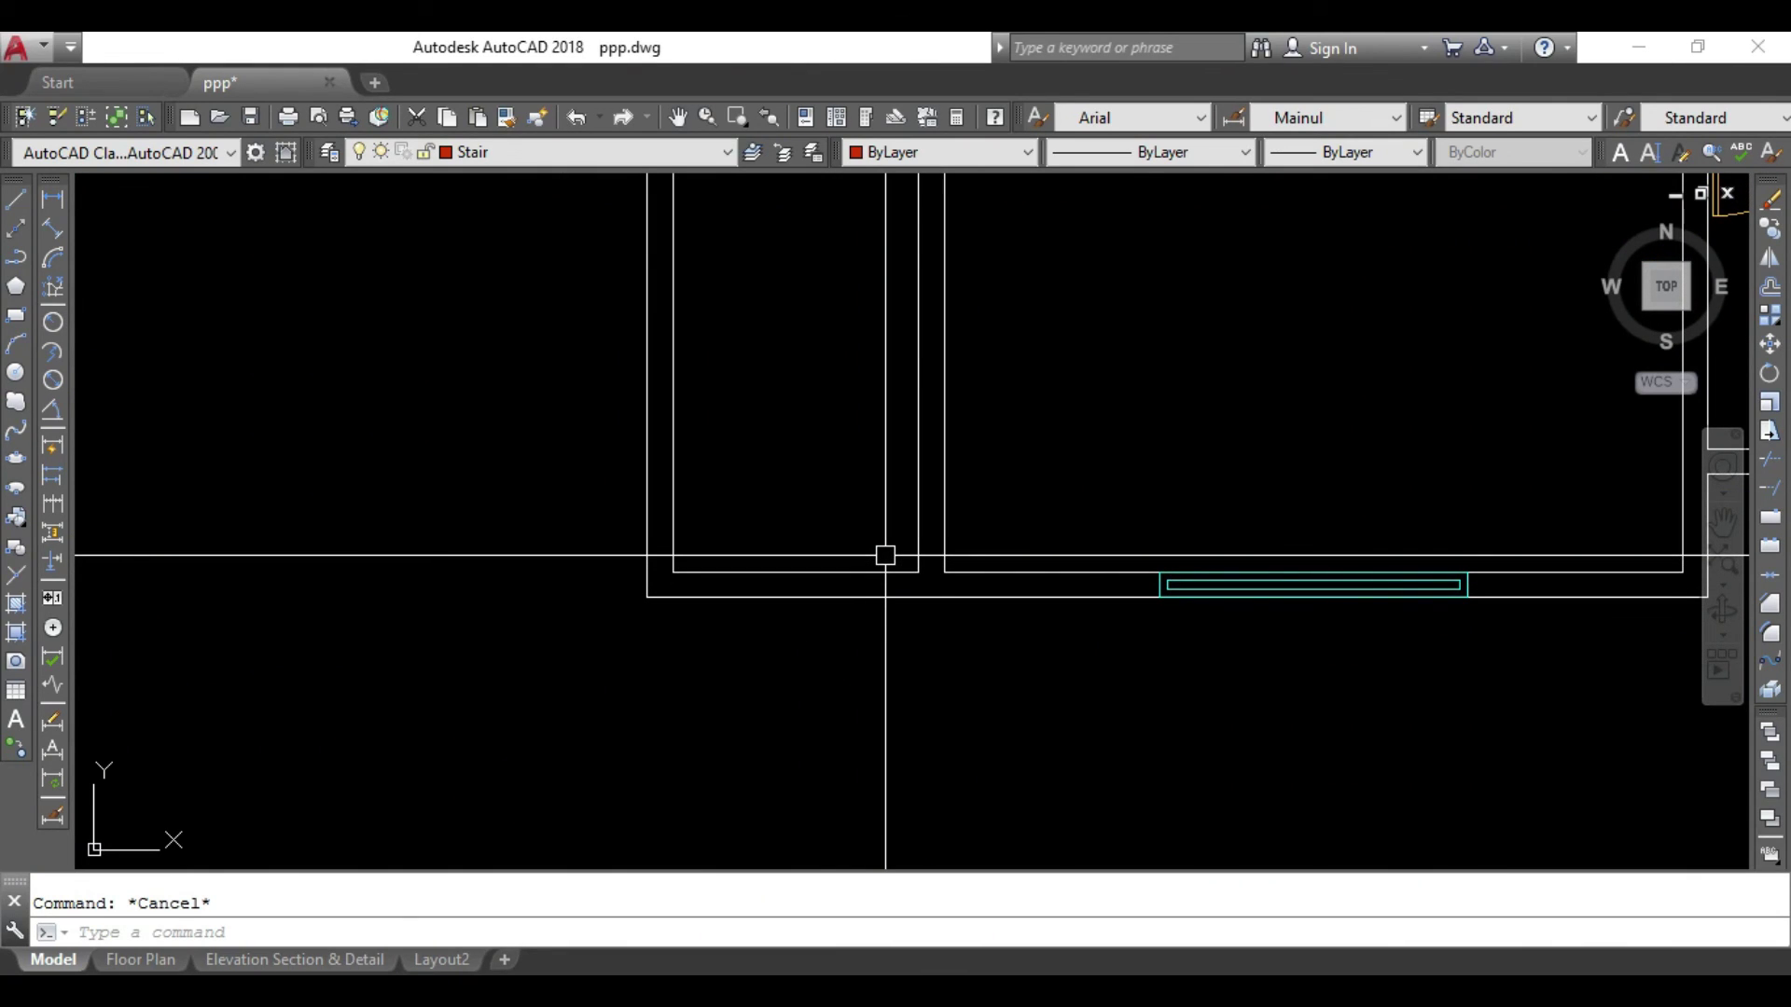
Move the narrow entry space's bottom line onto the Stair layer.
left_click(862, 572)
left_click(517, 151)
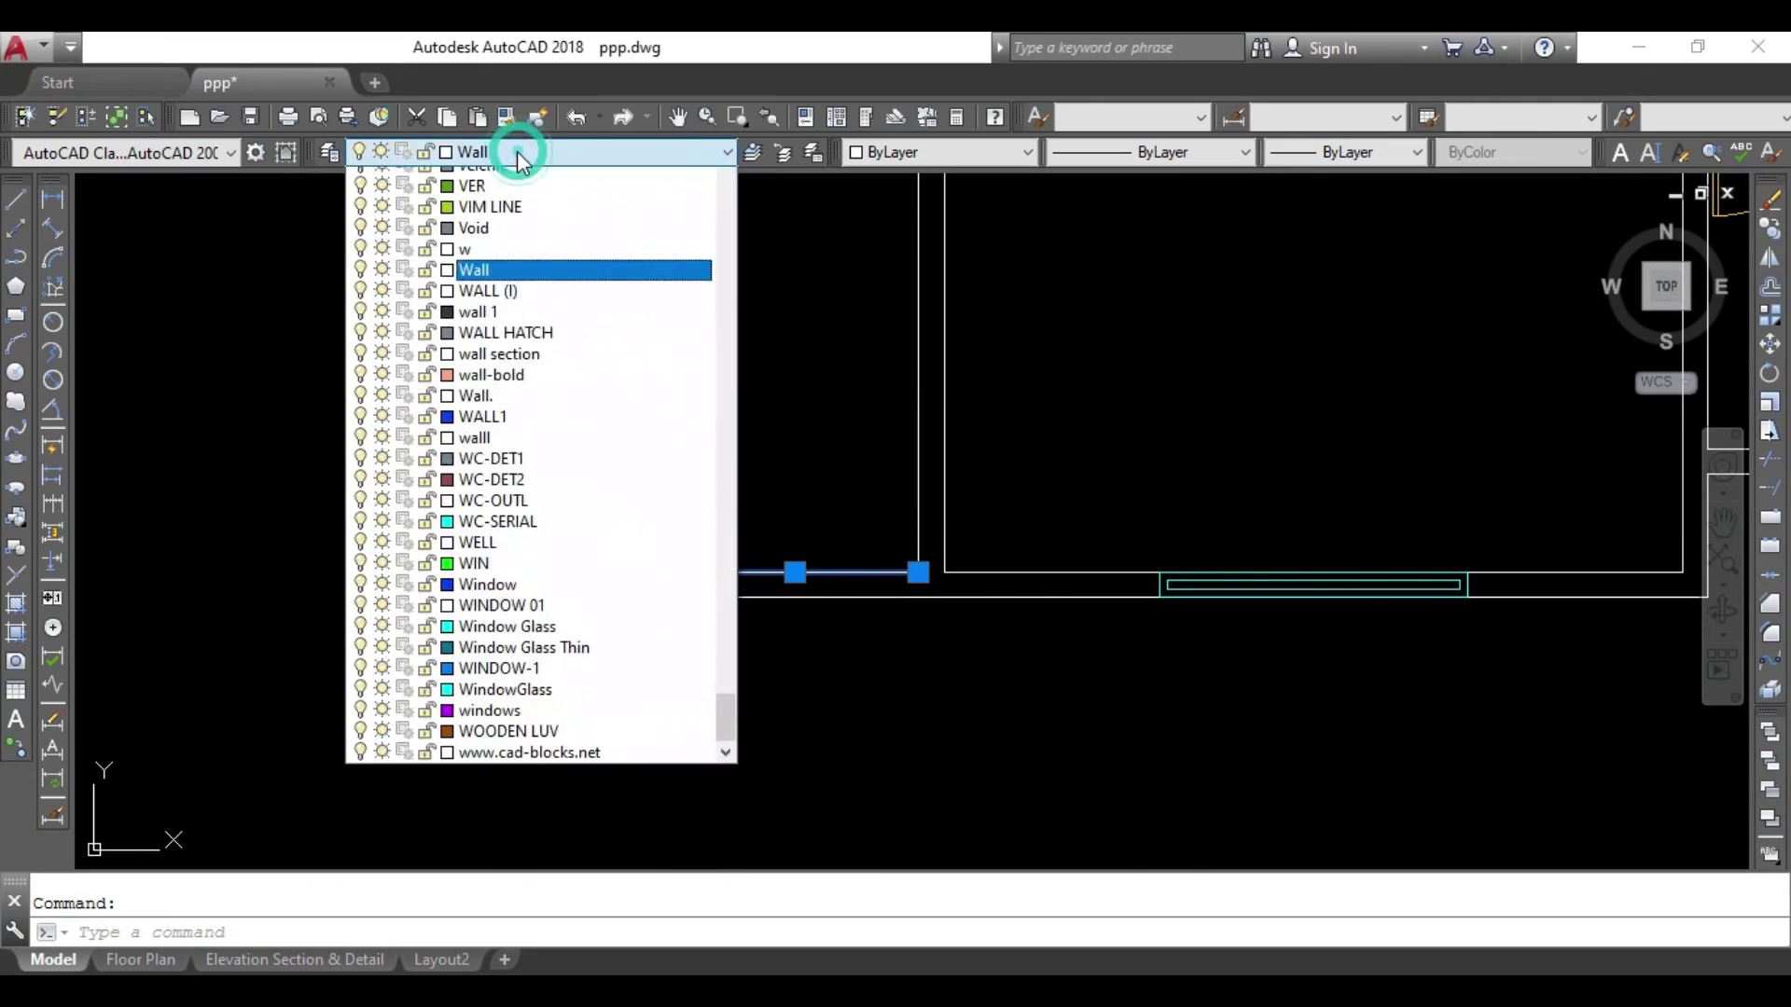
scroll(517, 165, "up", 5)
left_click(556, 681)
key("Escape")
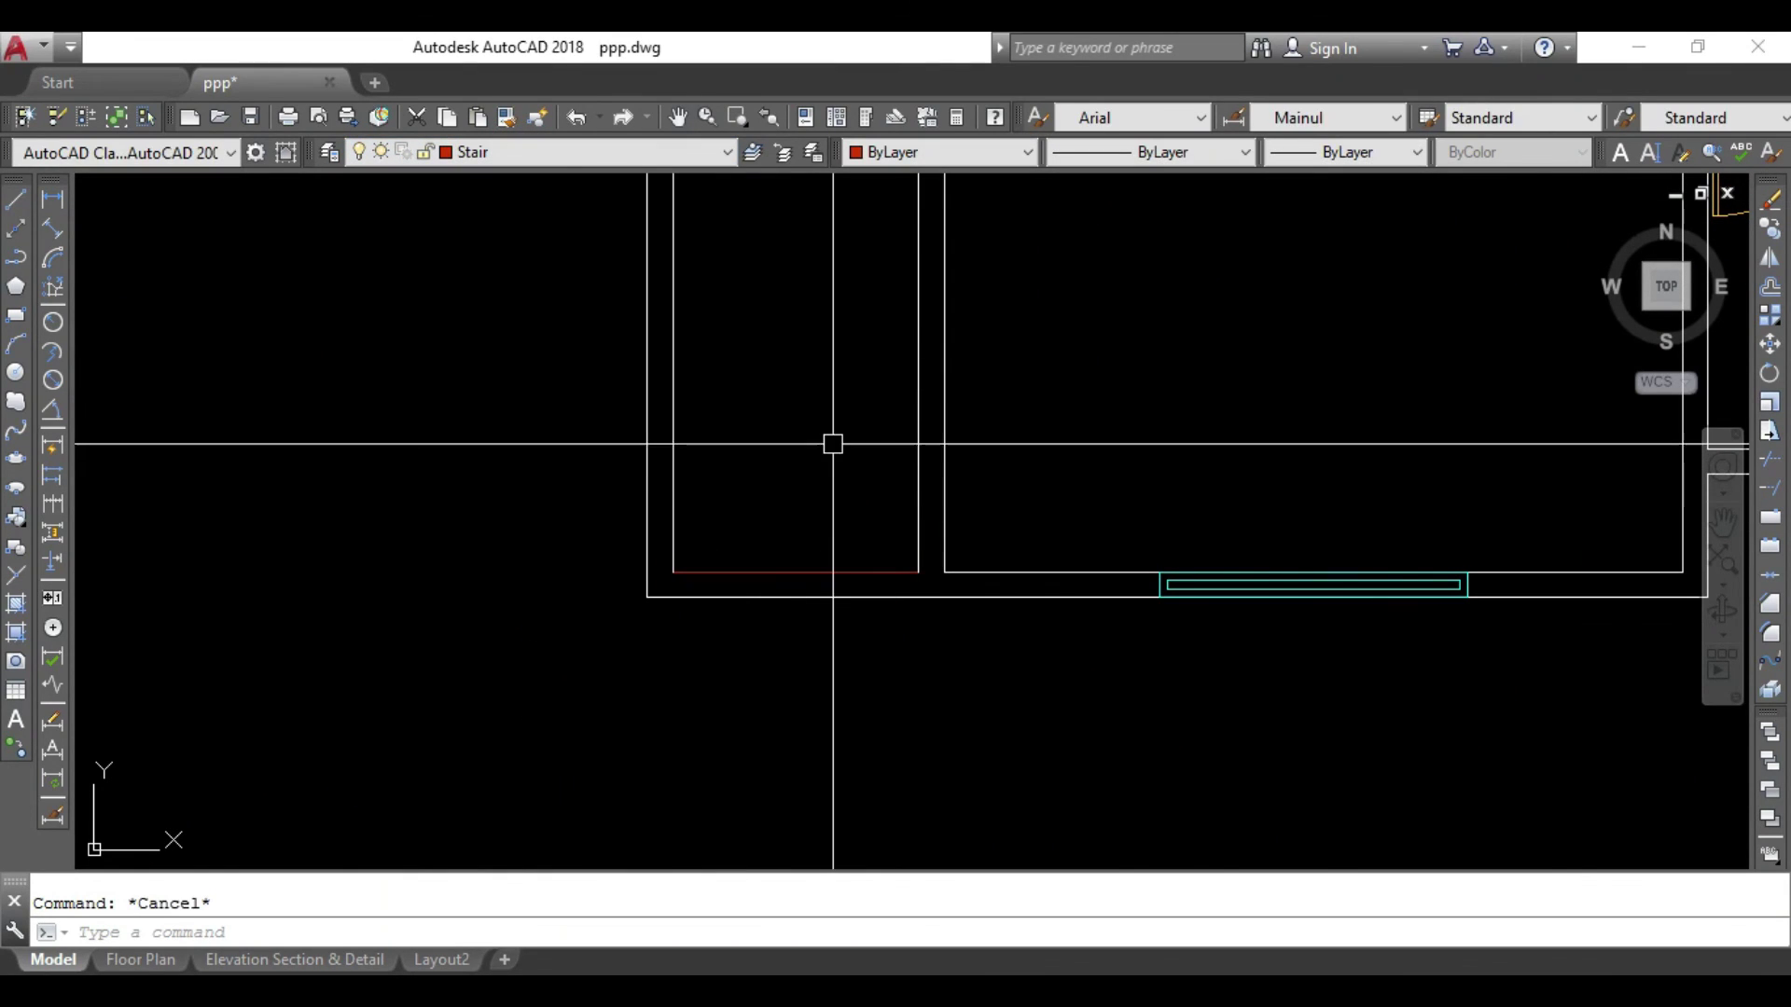
Offset the red bottom line upward to add a parallel step line.
type("o")
key("Return")
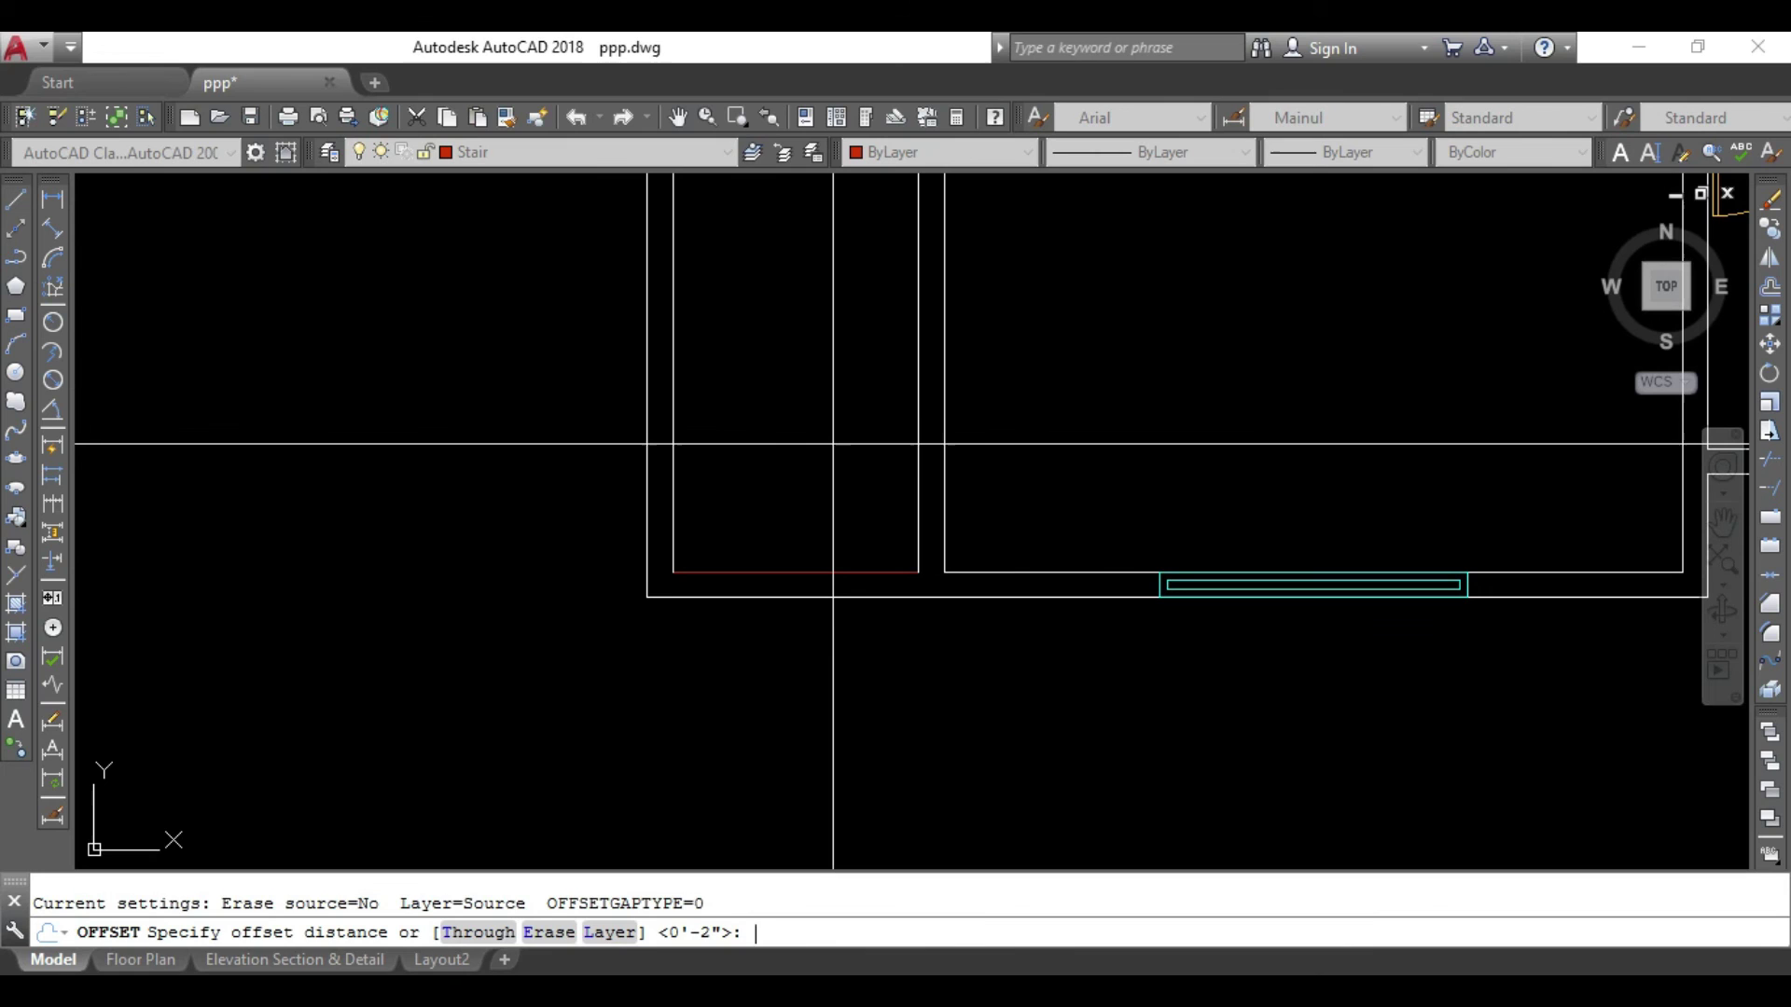
left_click(800, 570)
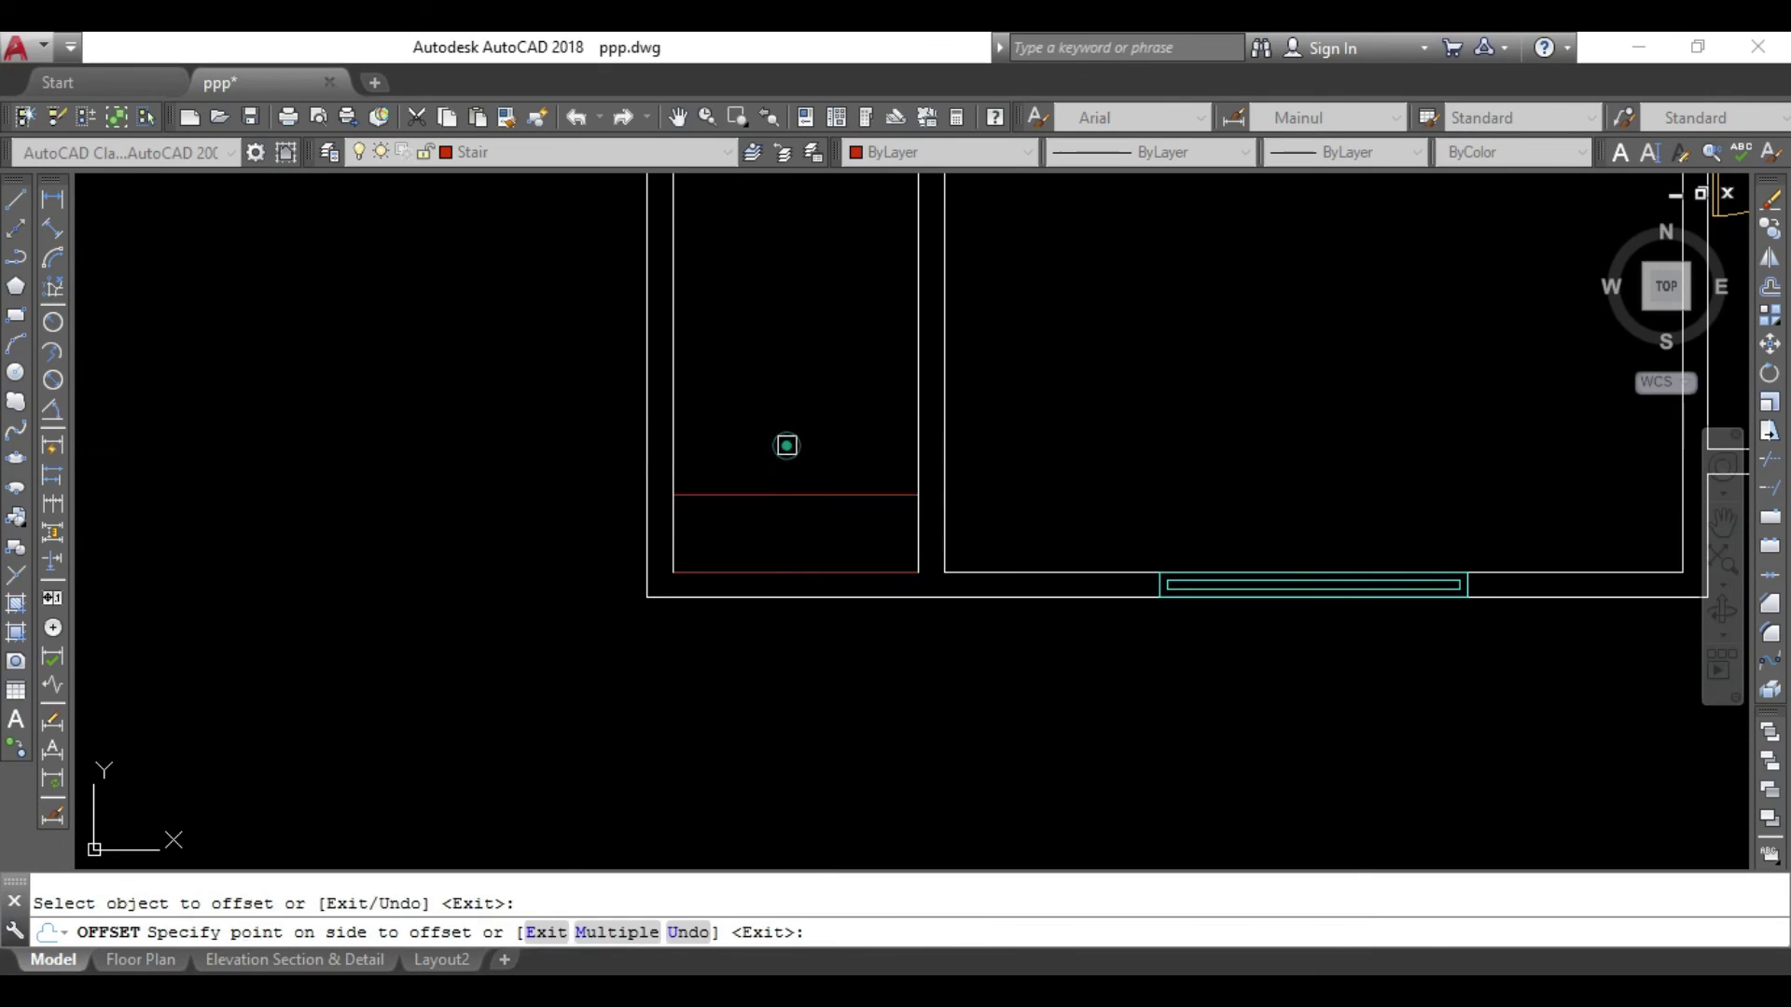
scroll(785, 579, "down", 4)
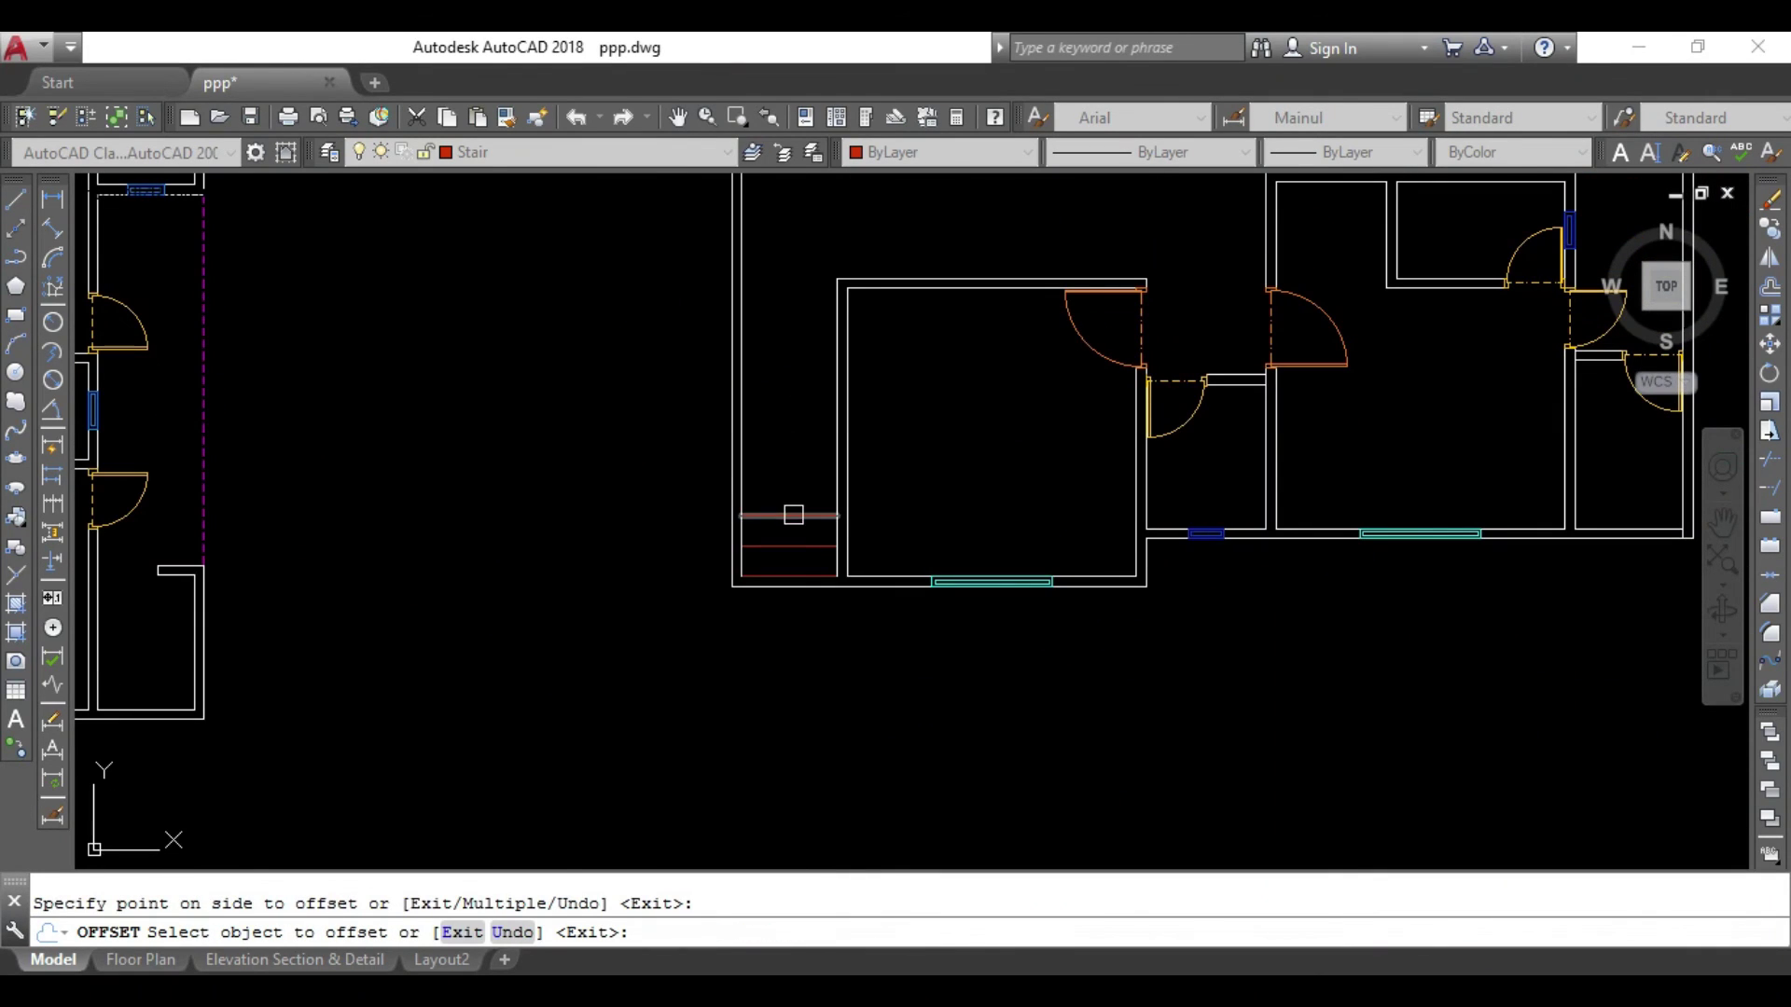
key("Escape")
middle_click_drag(799, 452, 556, 536)
scroll(556, 535, "down", 2)
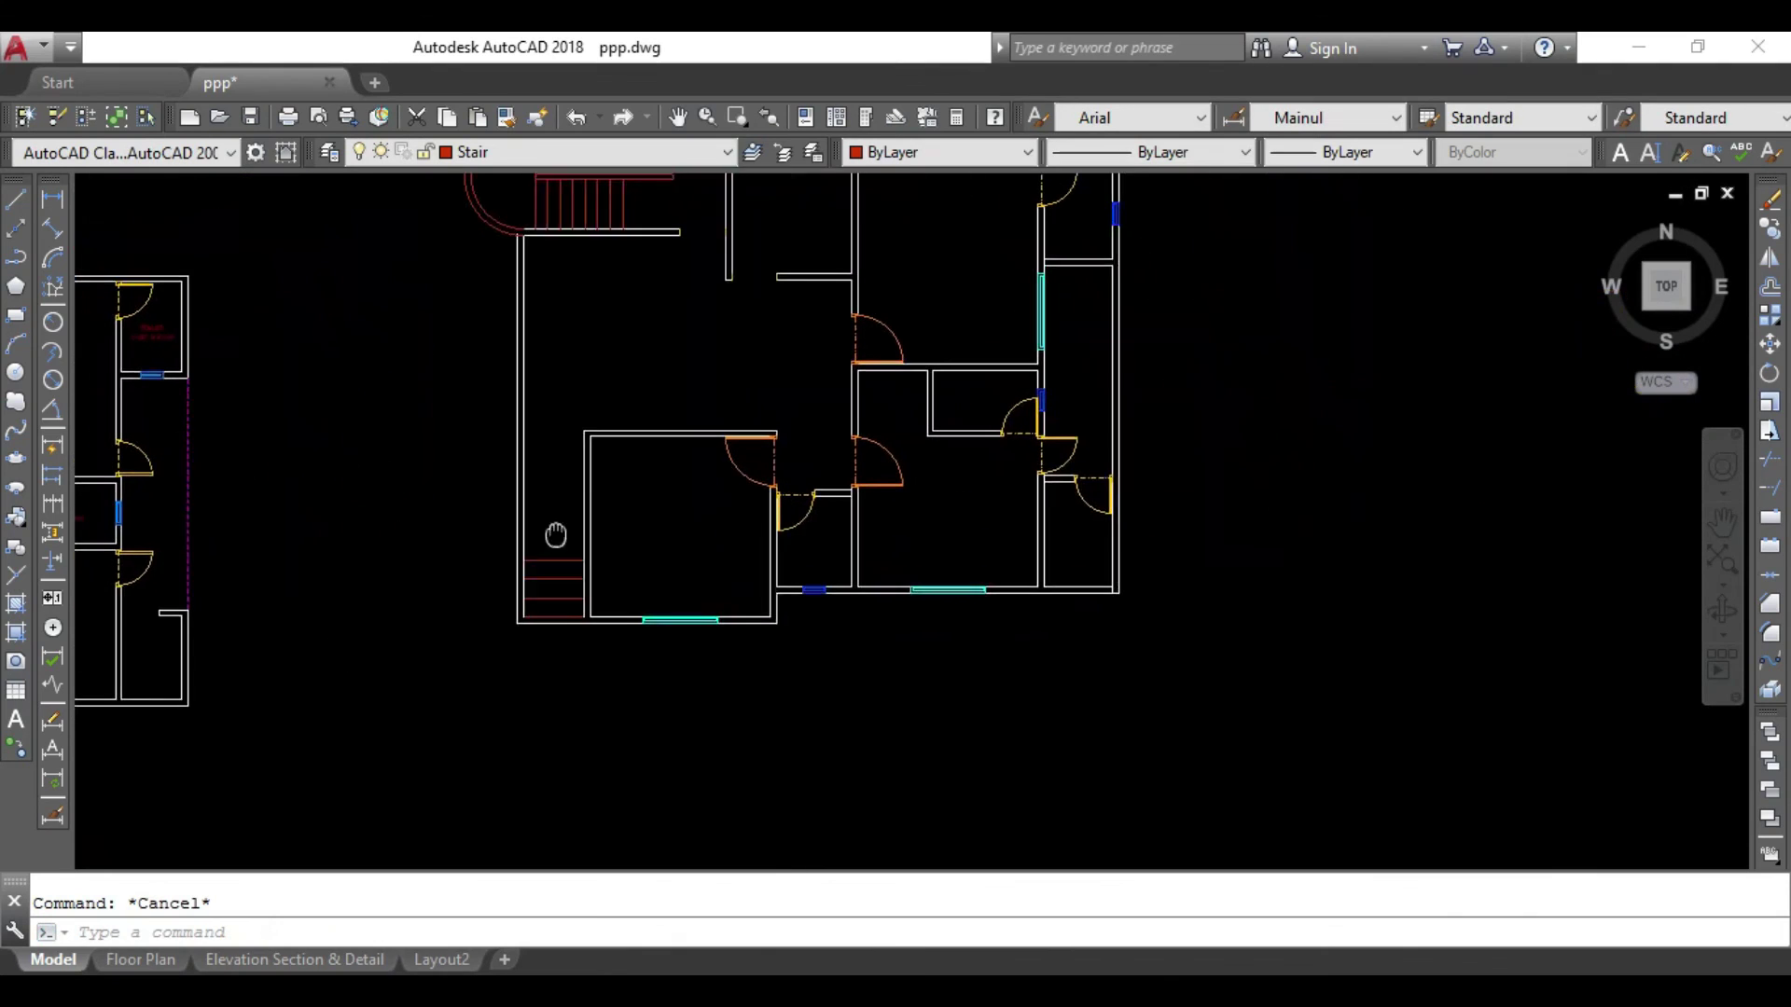
scroll(540, 520, "down", 2)
scroll(726, 451, "up", 4)
scroll(712, 416, "up", 2)
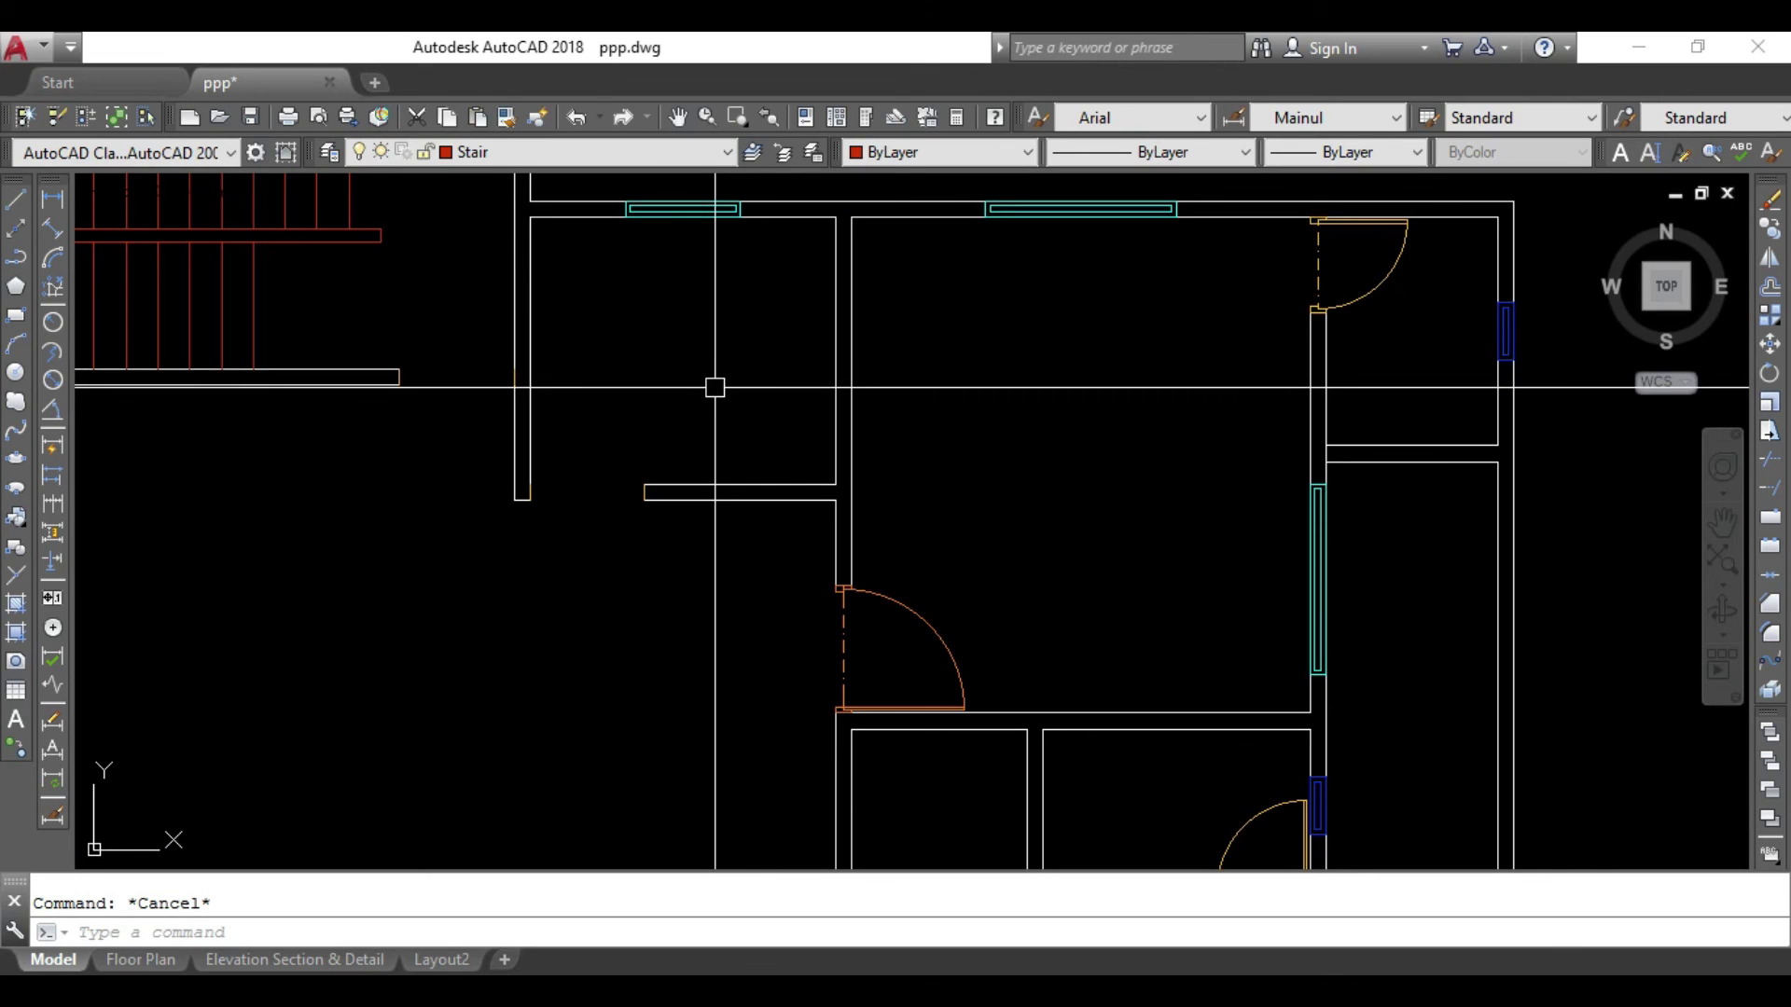
scroll(676, 456, "down", 2)
scroll(743, 488, "down", 2)
middle_click_drag(619, 520, 963, 474)
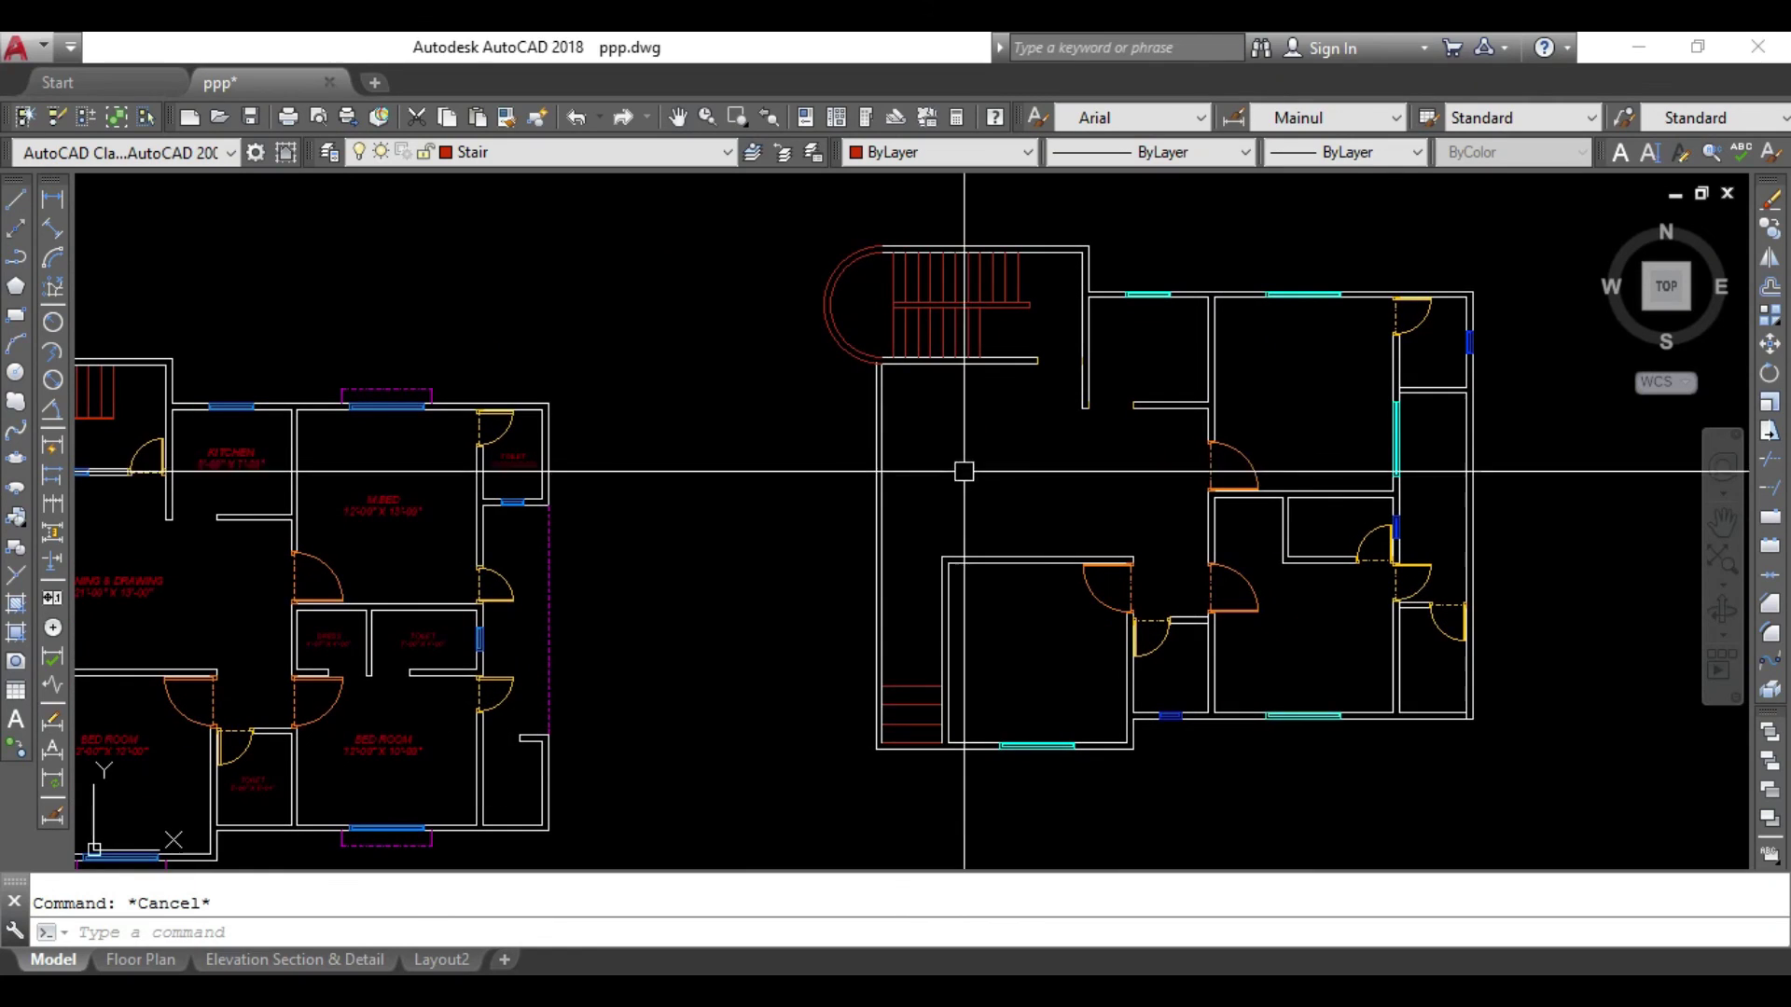
middle_click_drag(670, 479, 705, 460)
mouse_move(1163, 463)
middle_mouse_down()
mouse_move(1079, 439)
mouse_move(909, 503)
middle_mouse_up()
scroll(1027, 402, "down", 1)
scroll(1021, 523, "down", 3)
scroll(1020, 588, "down", 2)
mouse_move(1204, 616)
middle_mouse_down()
mouse_move(936, 600)
mouse_move(1071, 592)
mouse_move(935, 600)
mouse_move(997, 514)
middle_mouse_up()
scroll(1117, 521, "up", 6)
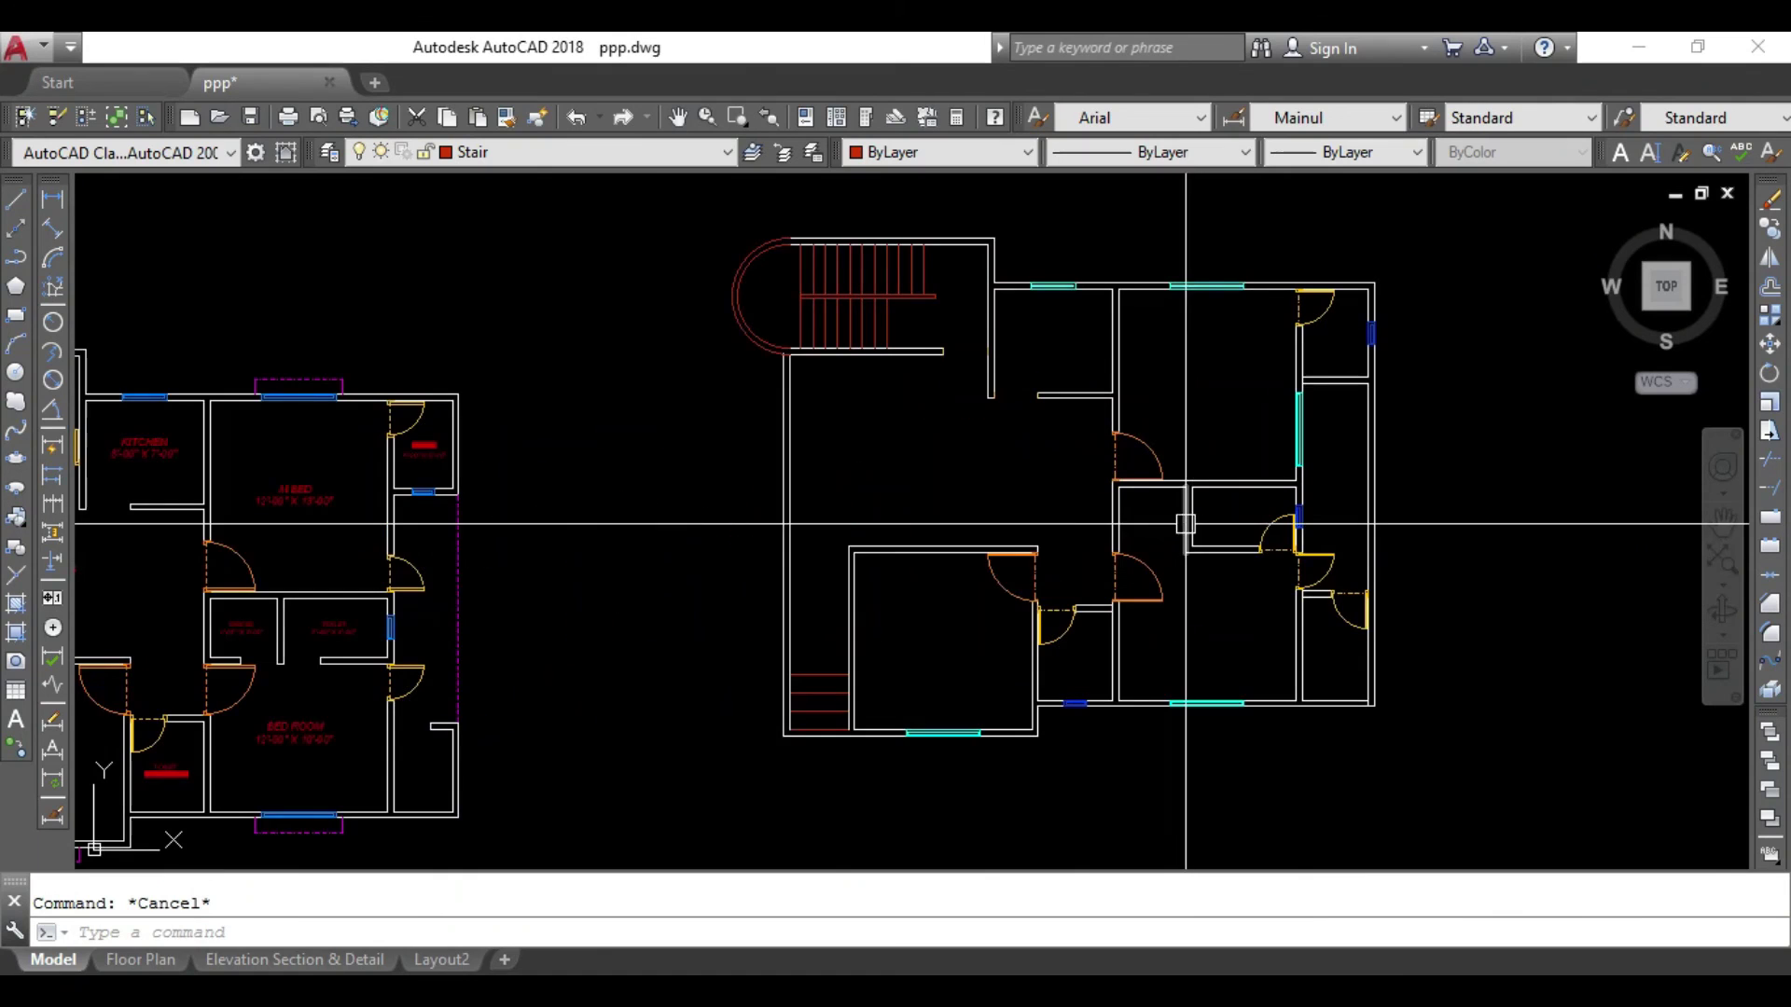
middle_click_drag(634, 535, 1380, 474)
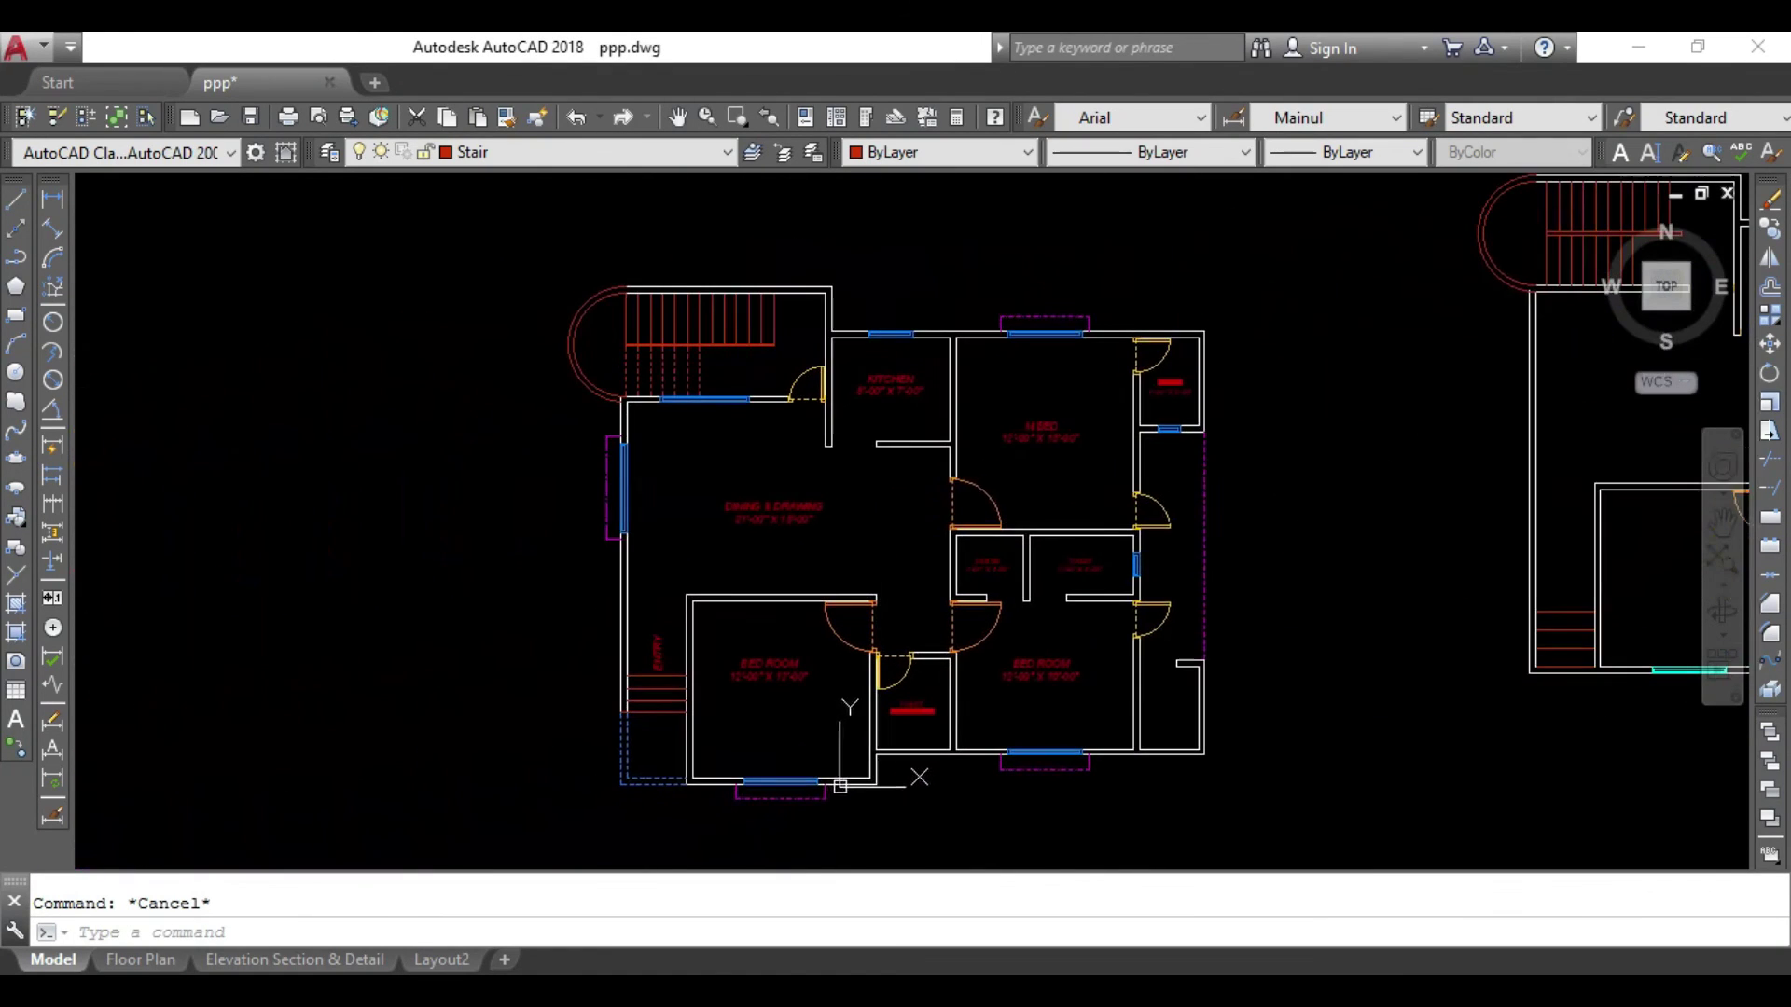
scroll(947, 500, "up", 2)
scroll(971, 488, "down", 3)
scroll(984, 499, "up", 1)
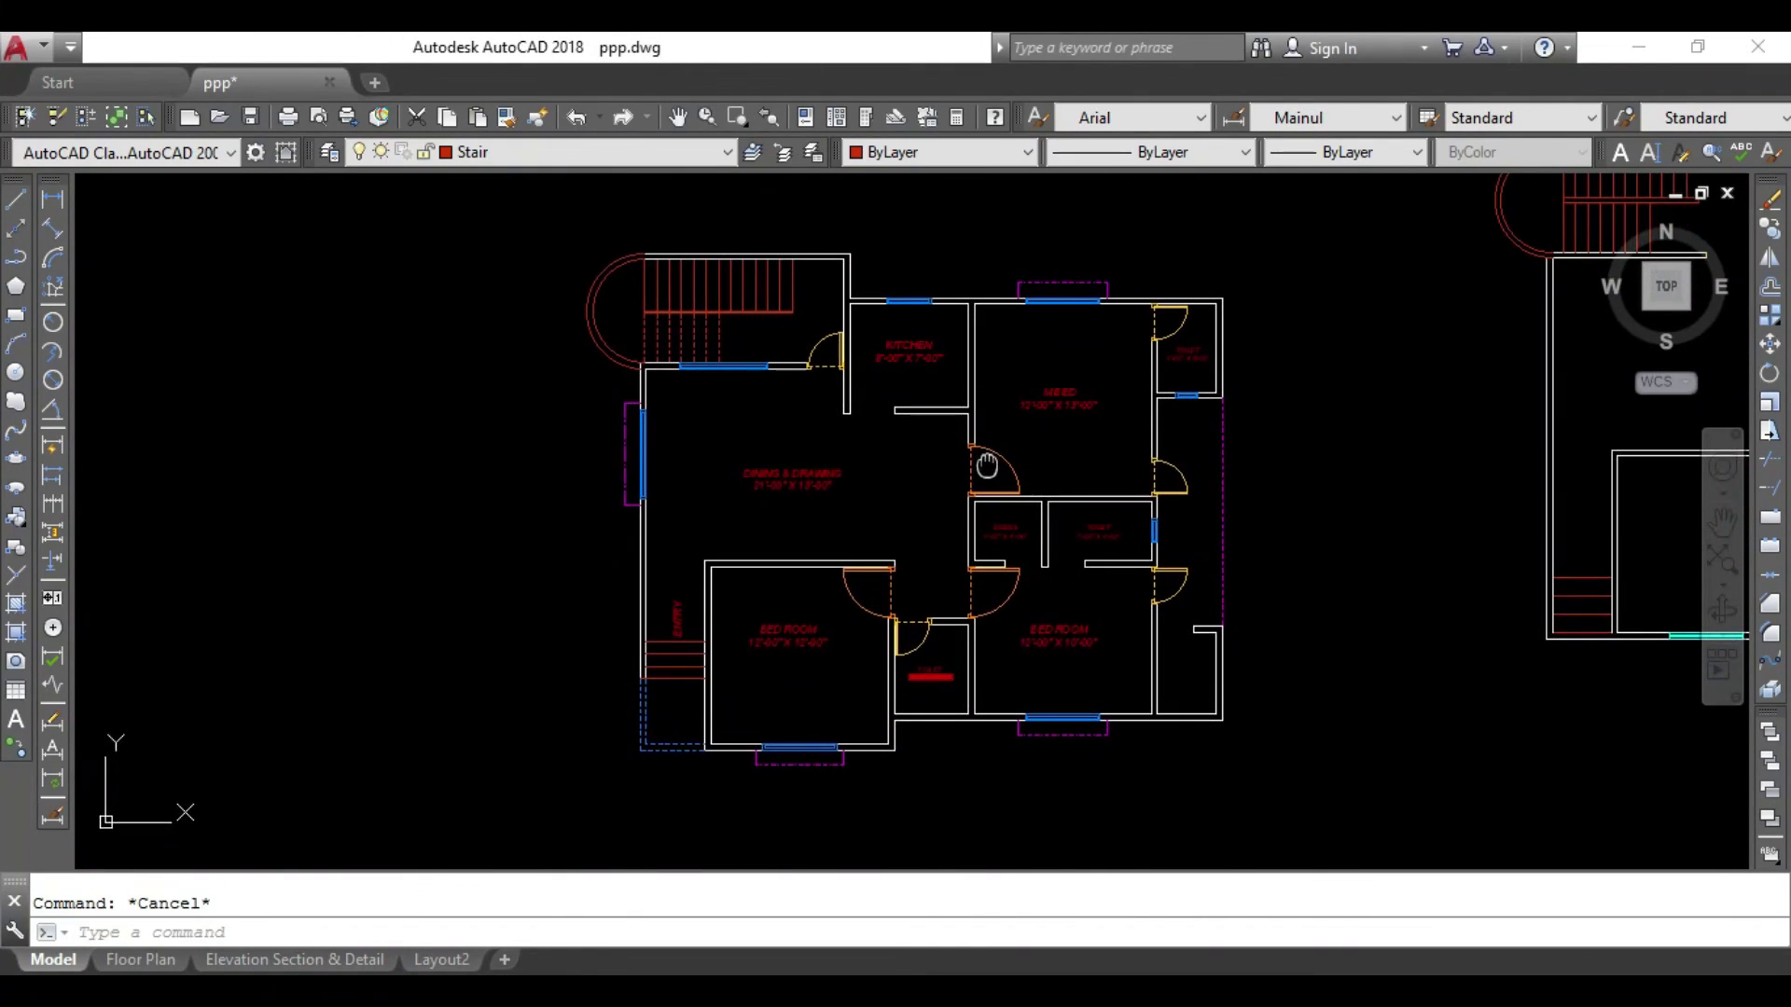